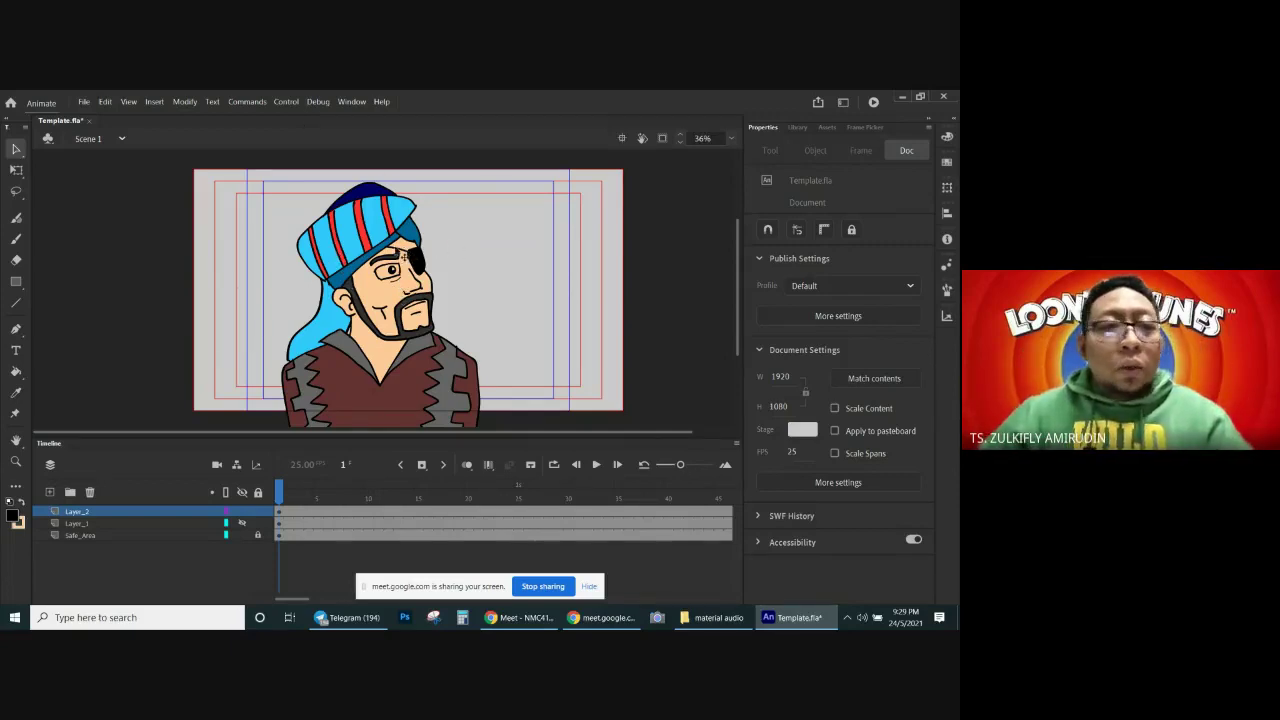
Step: Add a new layer above Layer_2
click(49, 492)
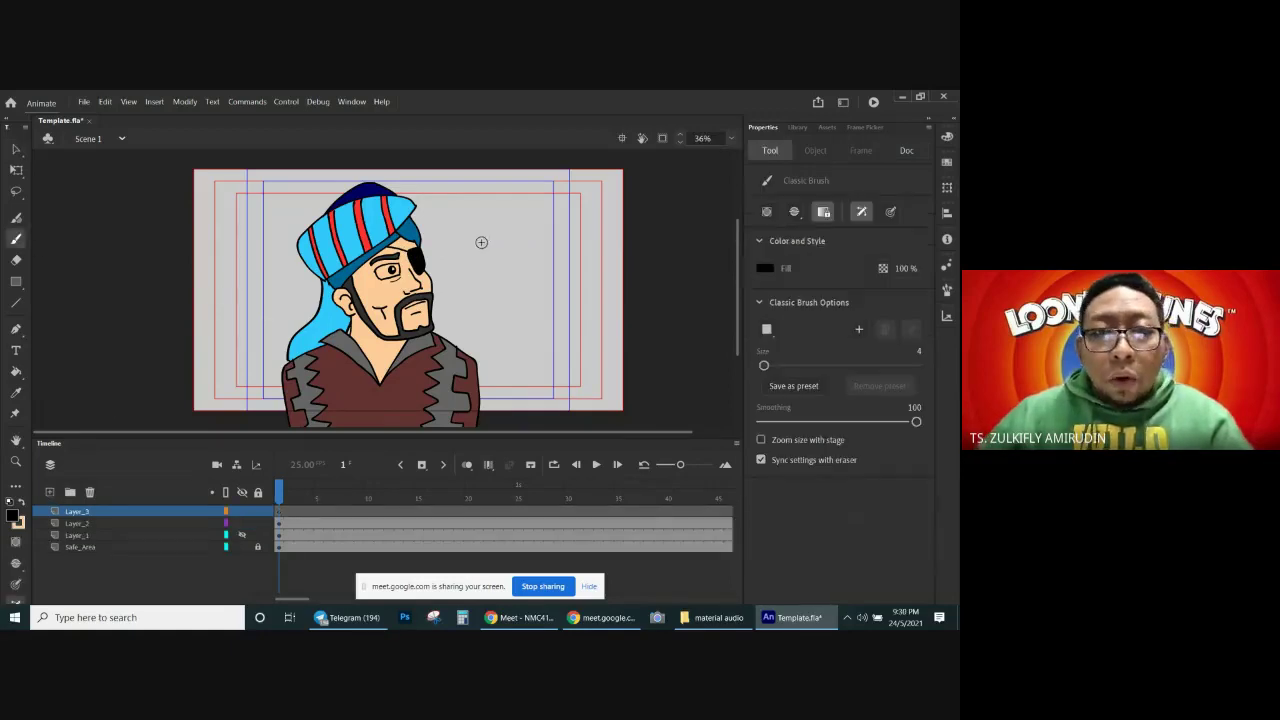
Step: Try sketching a closed smile and two open mouth shapes beside the pirate, and undo the two open mouths
drag(494, 242, 516, 234)
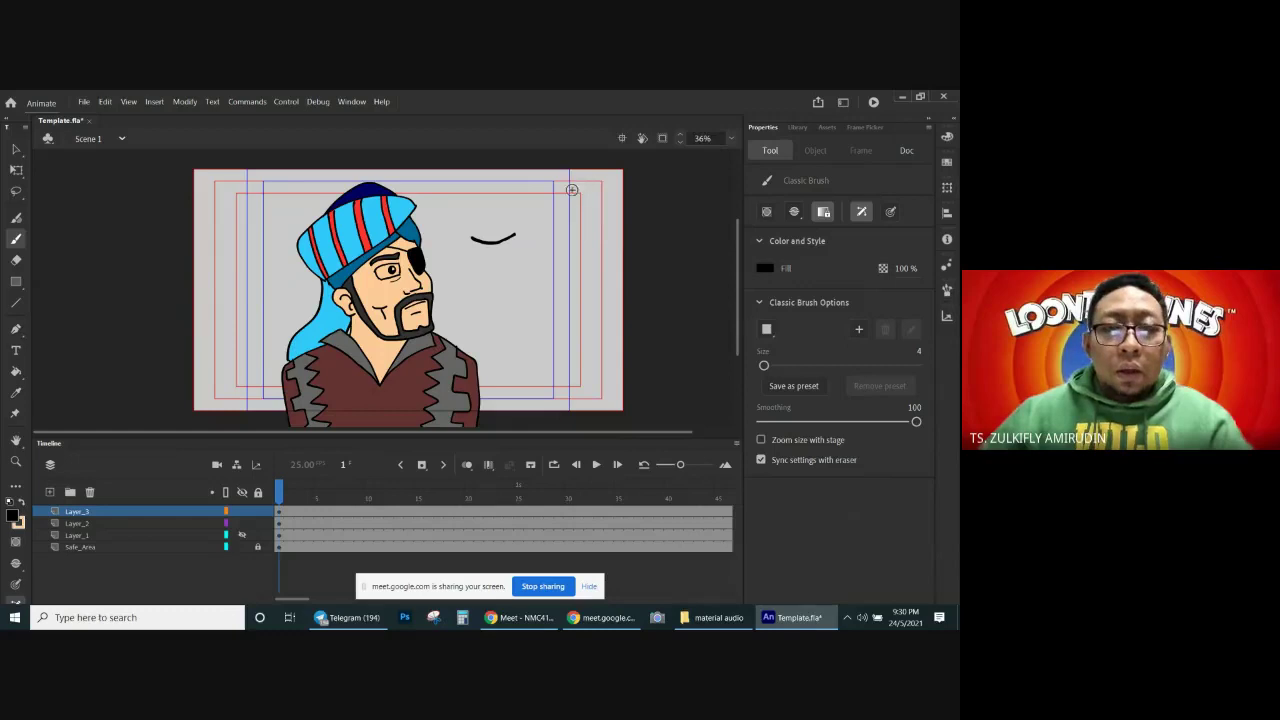
drag(552, 229, 563, 223)
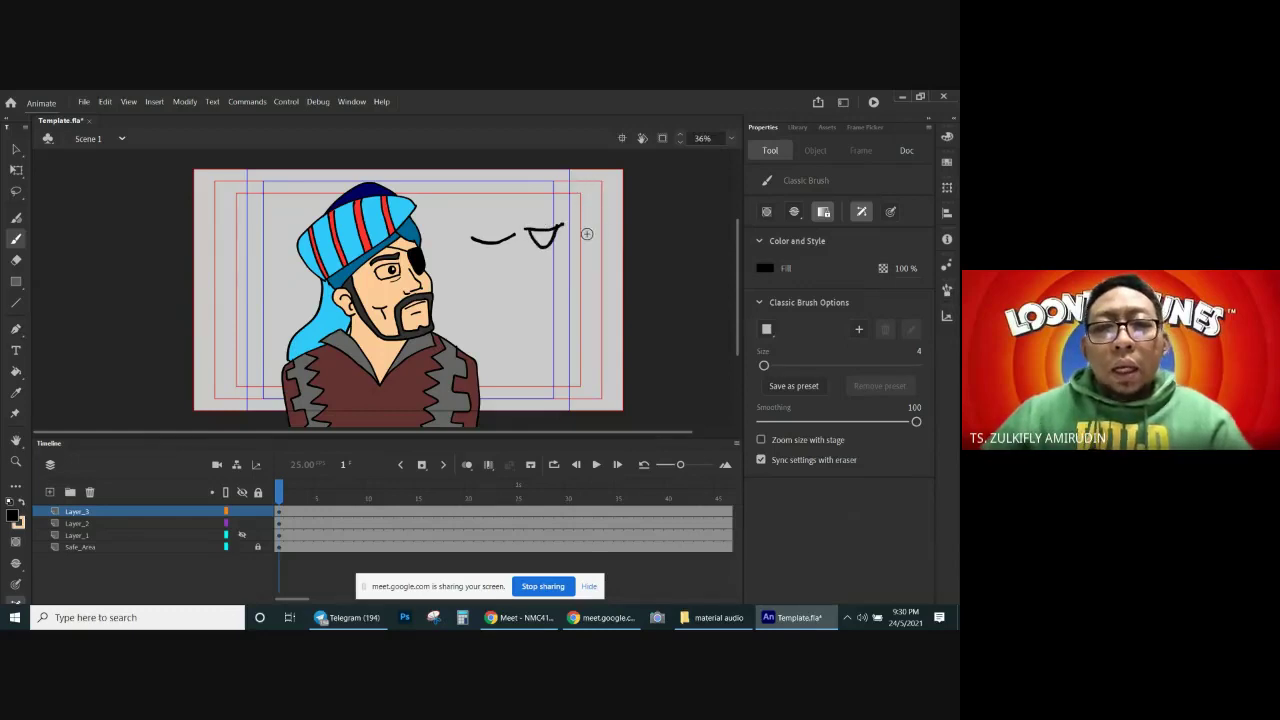
drag(607, 229, 606, 234)
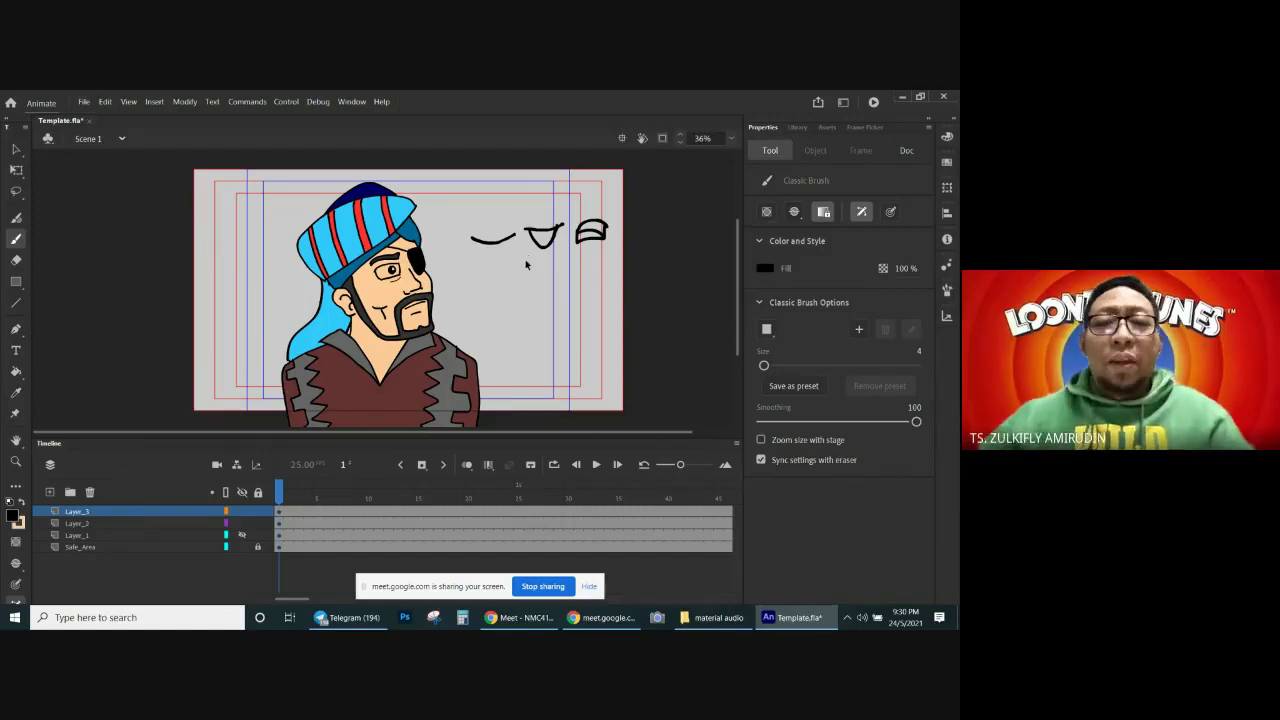
key(ctrl+z)
key(ctrl+z)
key(ctrl+z)
key(ctrl+z)
key(ctrl+z)
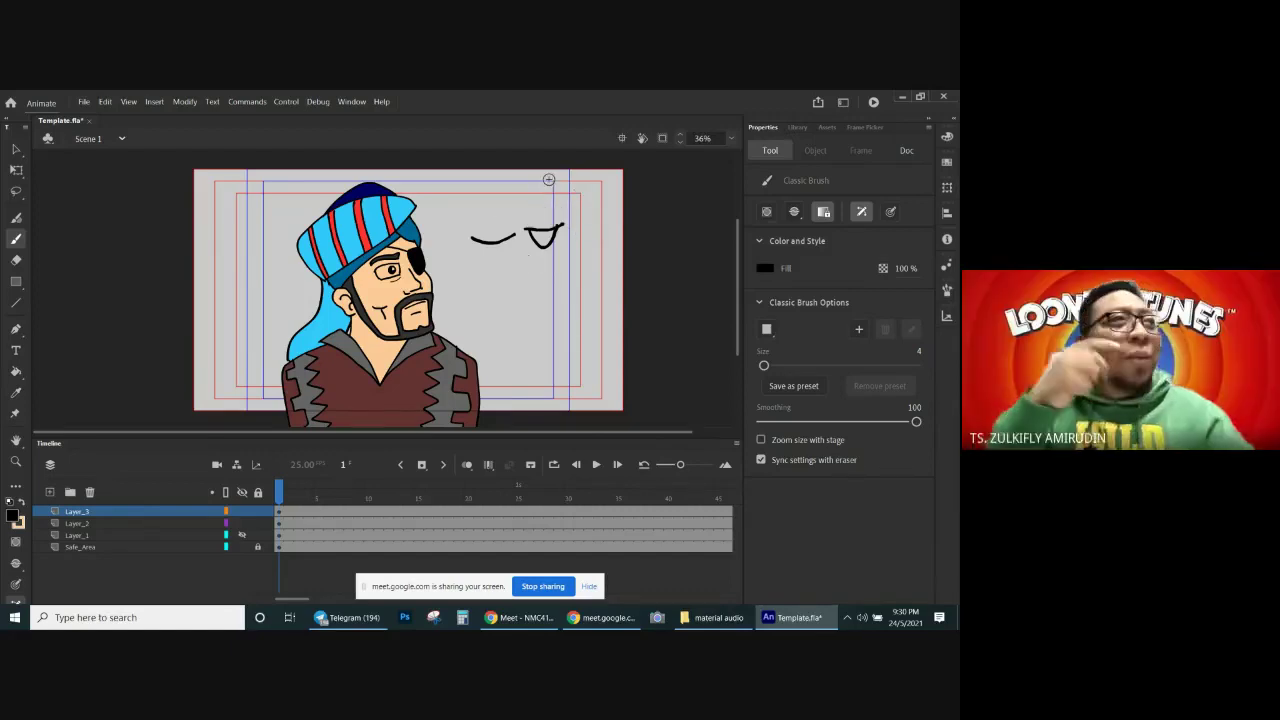
key(ctrl+z)
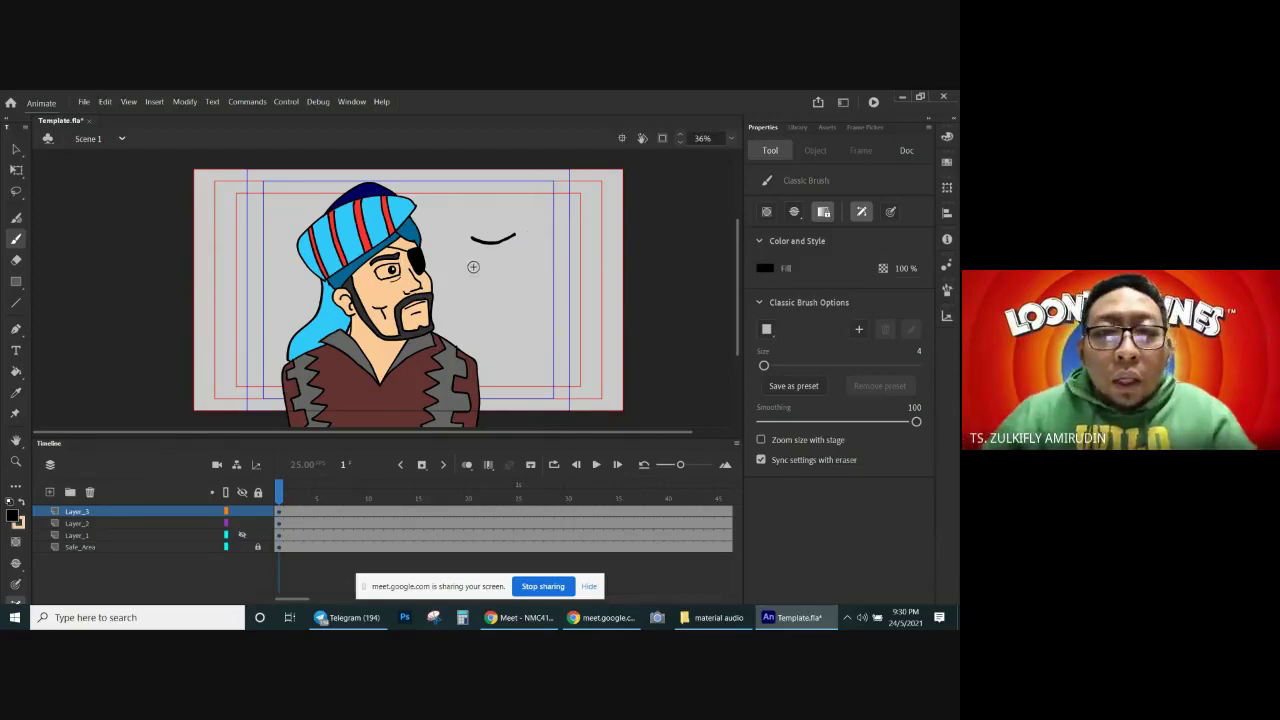
Step: Brush a straight and a downturned mouth line under the smile, and handwrite the labels "Hapy", "normal" and "sad/angry" beside the three lines
mouse_move(471, 270)
mouse_down()
mouse_move(524, 263)
mouse_move(521, 288)
mouse_up()
key(ctrl+z)
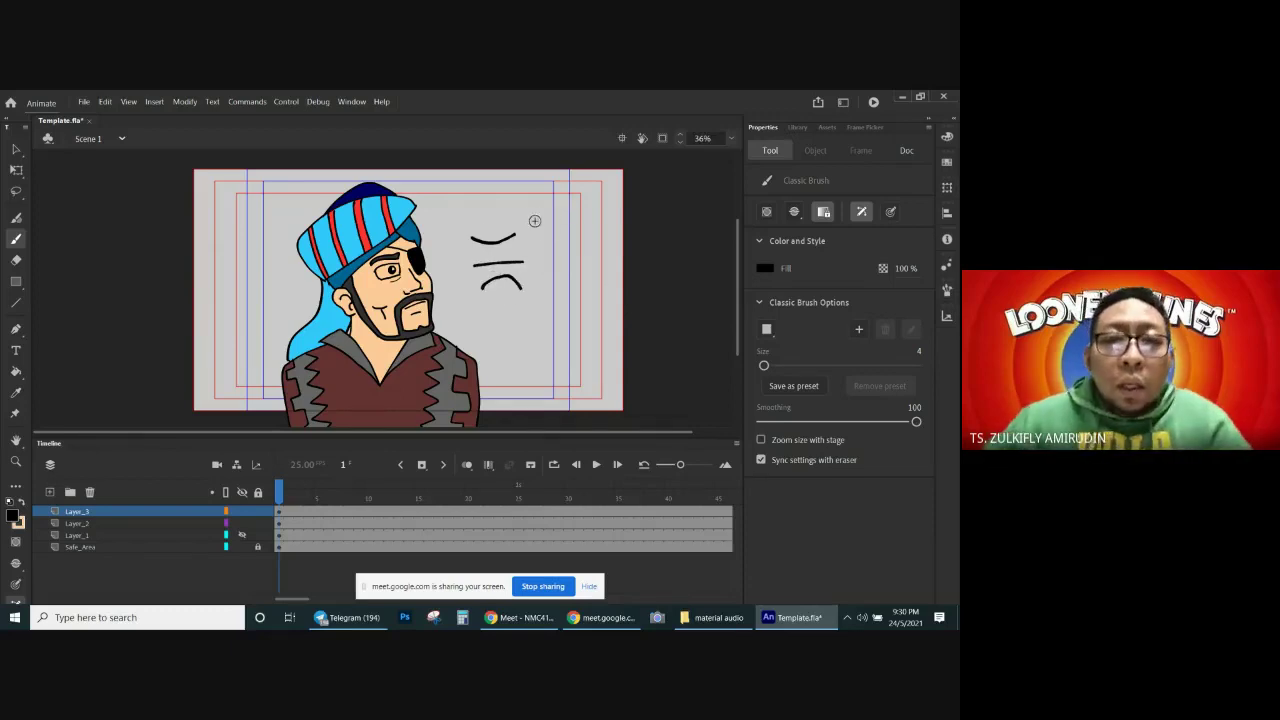
mouse_move(535, 221)
mouse_down()
mouse_move(566, 228)
mouse_move(562, 249)
mouse_move(537, 252)
mouse_move(544, 264)
mouse_move(593, 243)
mouse_move(541, 283)
mouse_move(616, 292)
mouse_up()
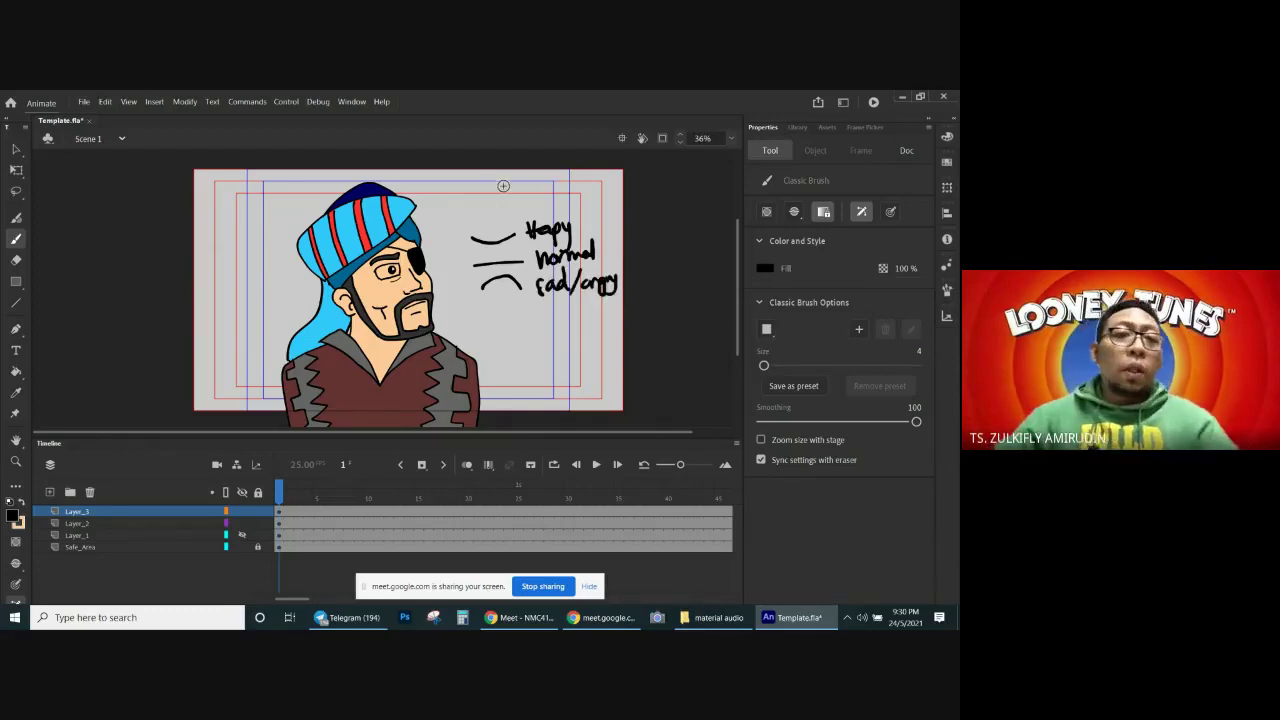
drag(457, 224, 472, 218)
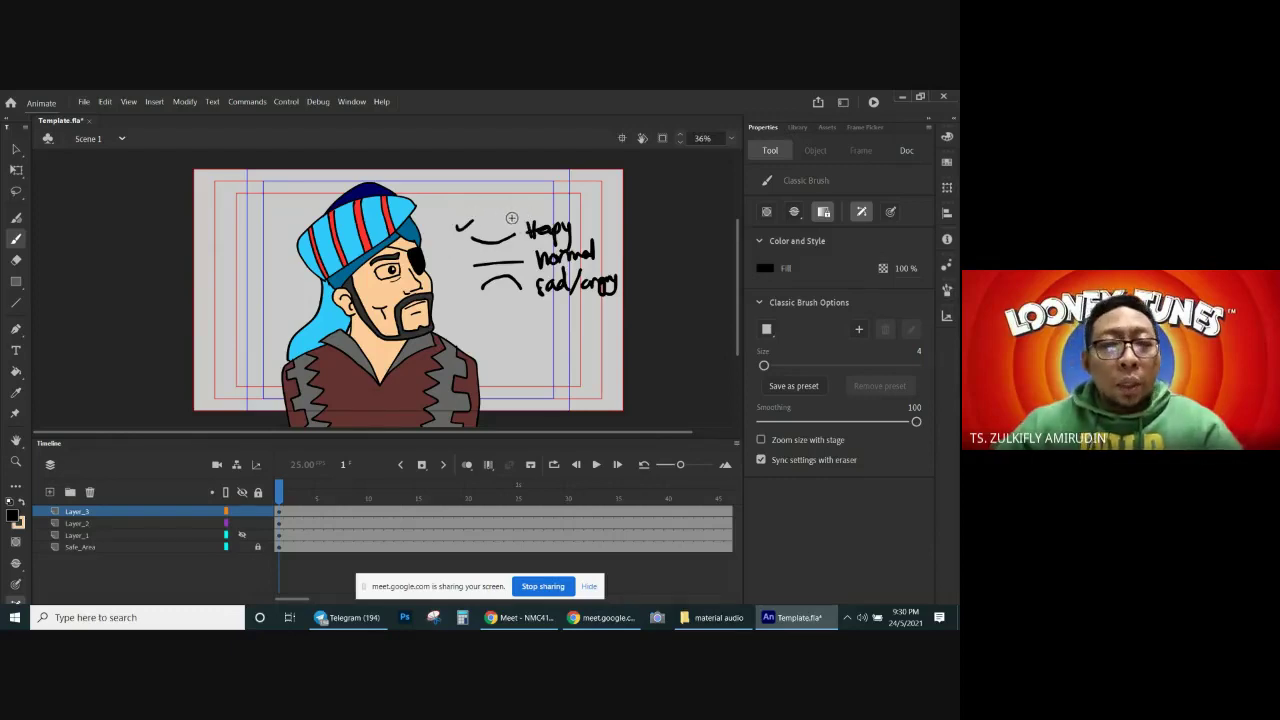
drag(485, 213, 502, 207)
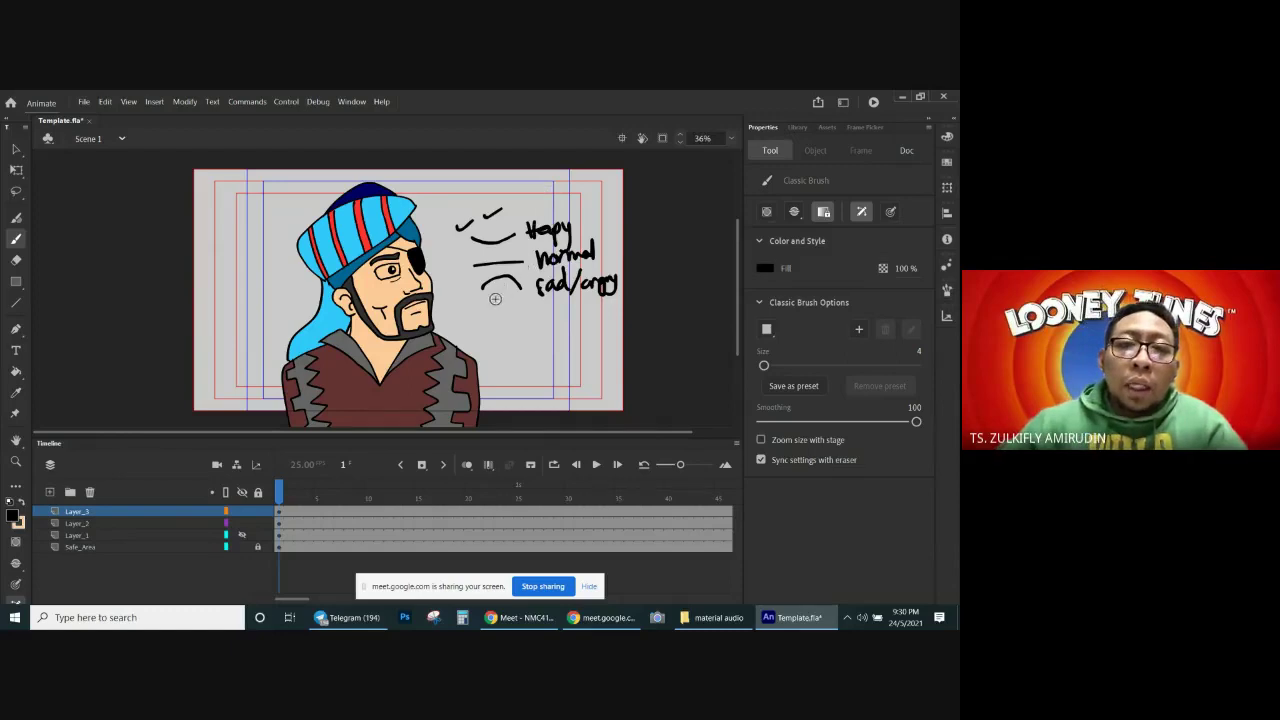
drag(492, 311, 521, 292)
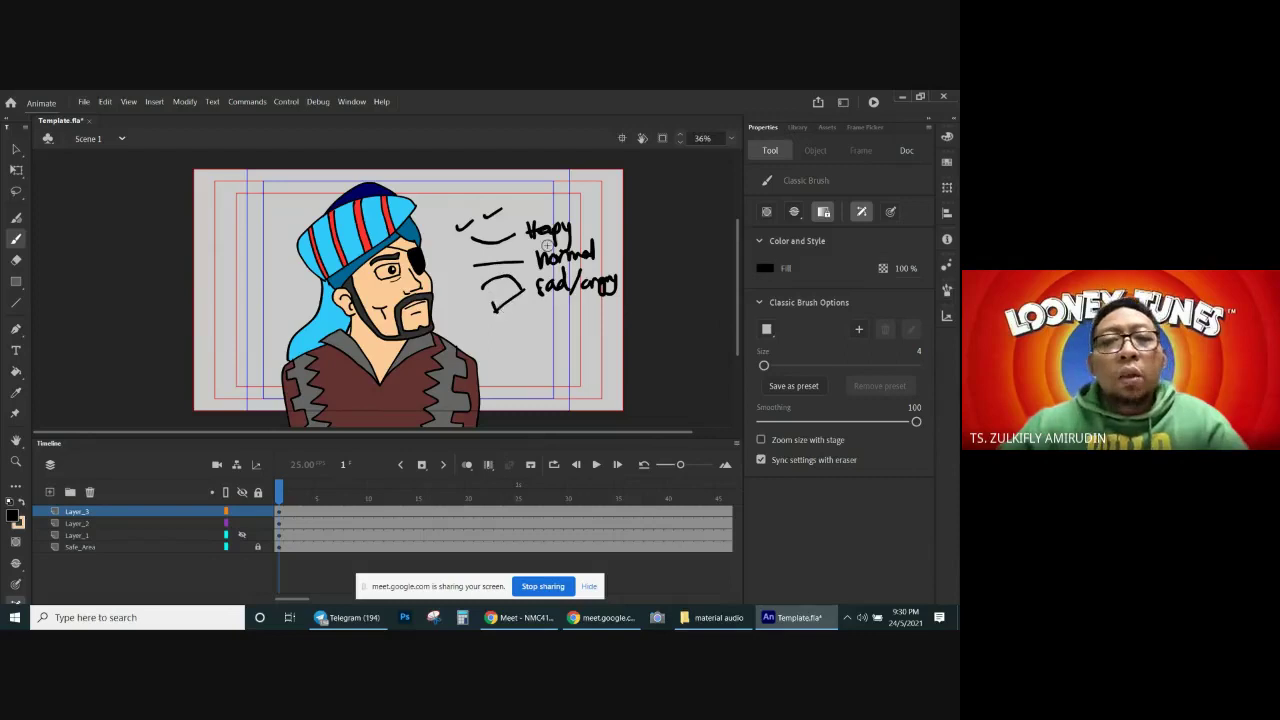
Step: Undo all the brushed mouth lines, marks and handwritten labels until the new layer is empty
key(ctrl+z)
key(ctrl+z)
key(ctrl+z)
key(ctrl+z)
key(ctrl+z)
key(ctrl+z)
key(ctrl+z)
key(ctrl+z)
key(ctrl+z)
key(ctrl+z)
key(ctrl+z)
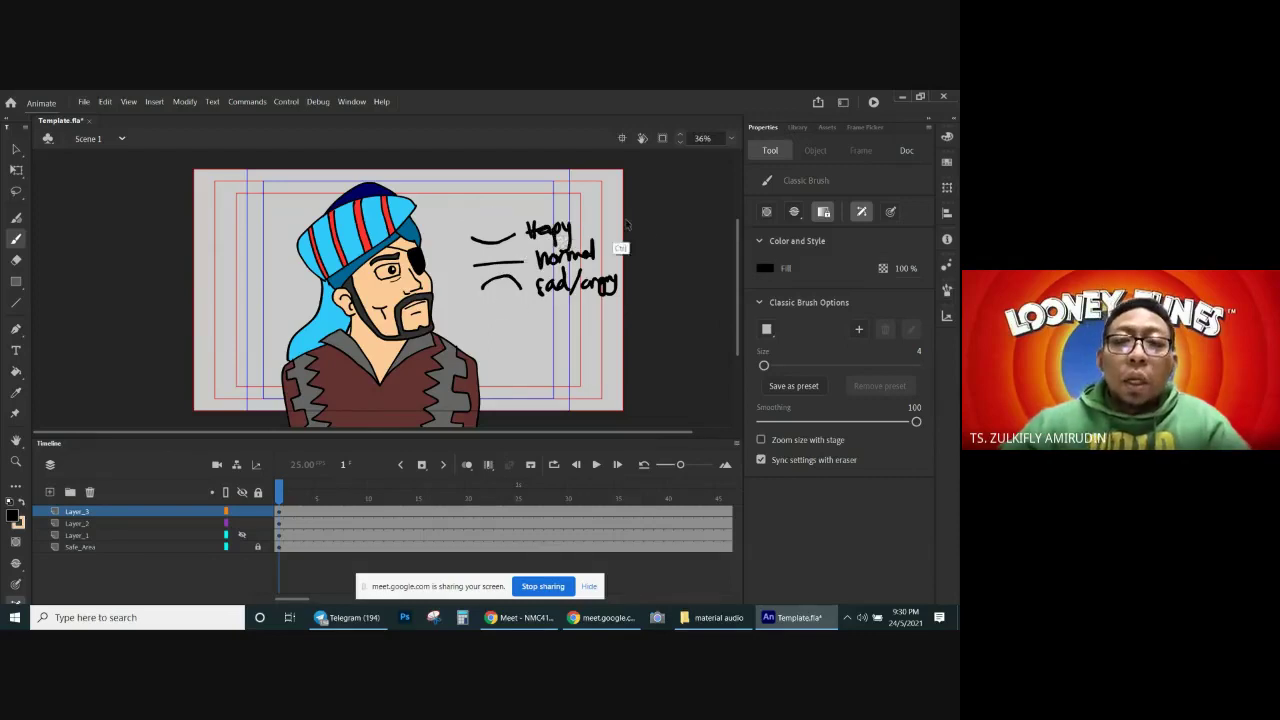
key(ctrl+z)
key(ctrl+z)
key(ctrl+z)
key(ctrl+z)
key(ctrl+z)
key(ctrl+z)
key(ctrl+z)
key(ctrl+z)
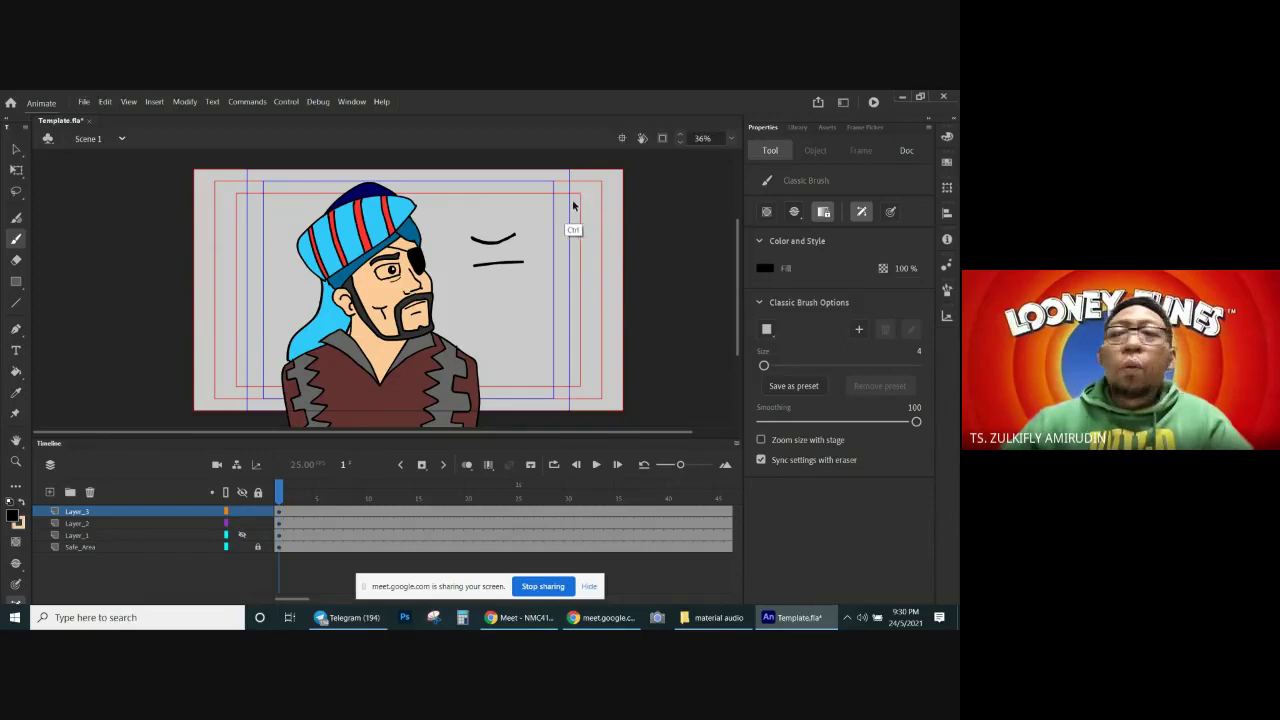
key(ctrl+z)
key(ctrl+z)
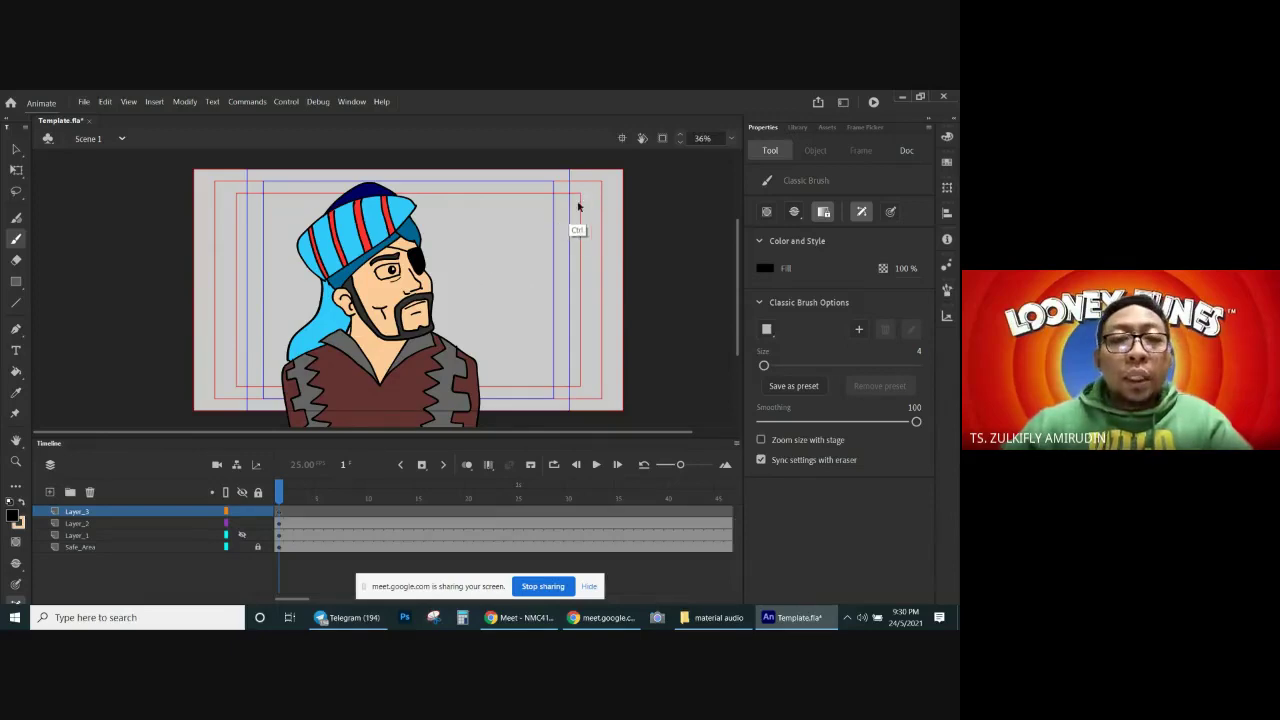
Step: Save the file and start an empty group on Layer_3 for the mouth chart
key(ctrl+s)
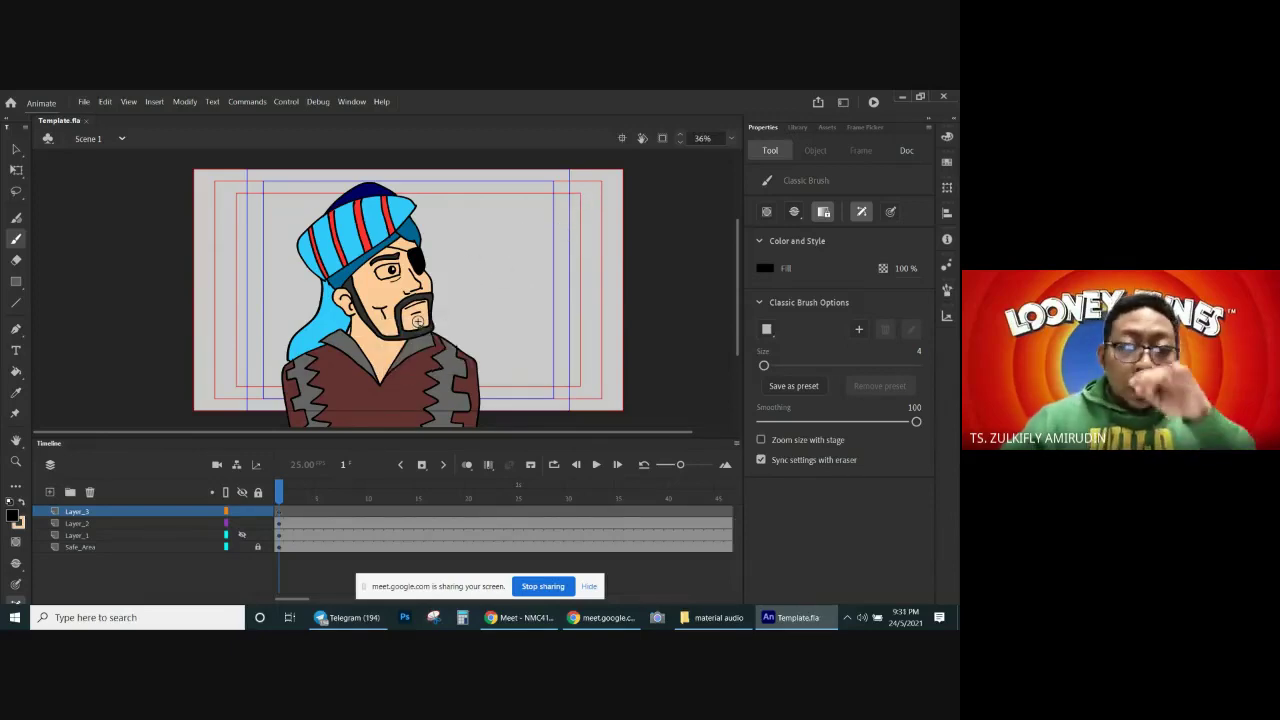
ctrl+click(503, 258)
mouse_move(339, 288)
mouse_down()
mouse_move(389, 246)
mouse_move(422, 261)
mouse_up()
key(ctrl+g)
key(ctrl+minus)
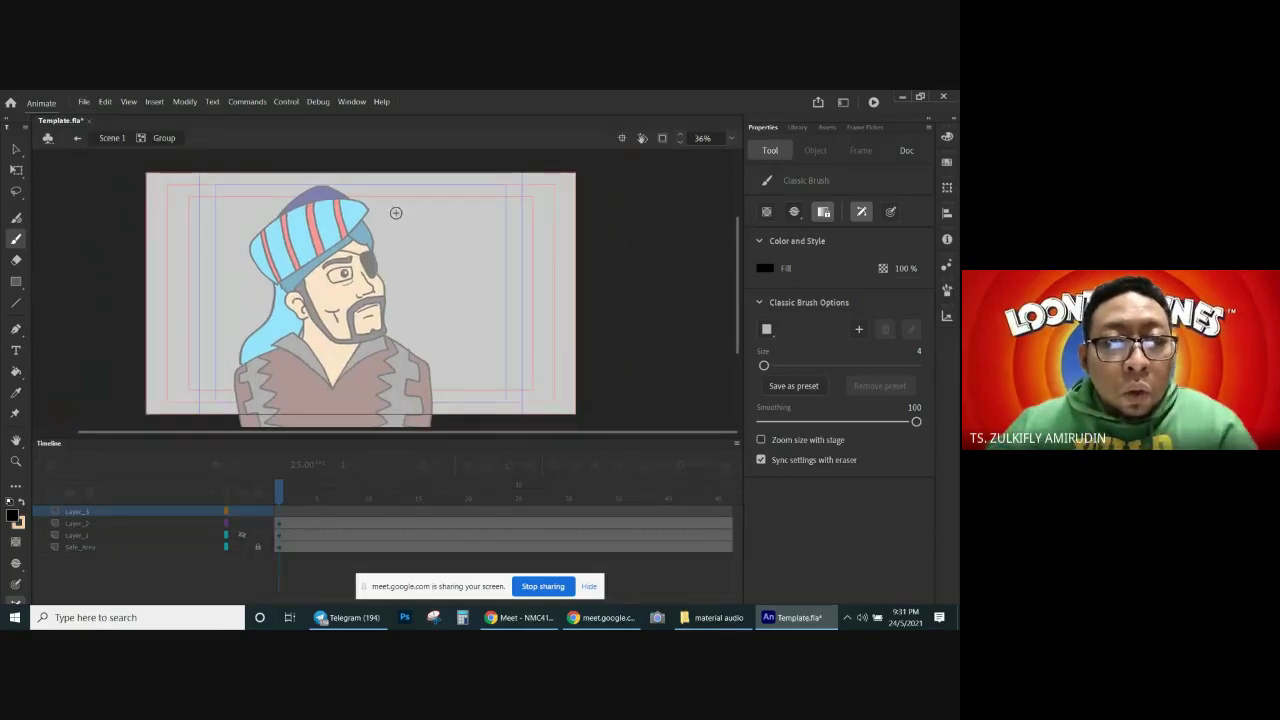
Step: Handwrite the heading "Happy" with the Classic Brush in the empty area beside the pirate's turban
ctrl+click(394, 216)
mouse_move(421, 299)
mouse_down()
mouse_move(378, 218)
mouse_move(381, 248)
mouse_up()
mouse_move(369, 236)
mouse_down()
mouse_move(392, 233)
mouse_move(398, 258)
mouse_up()
mouse_move(398, 228)
mouse_down()
mouse_move(409, 258)
mouse_move(412, 240)
mouse_up()
drag(421, 226, 424, 260)
drag(426, 357, 431, 207)
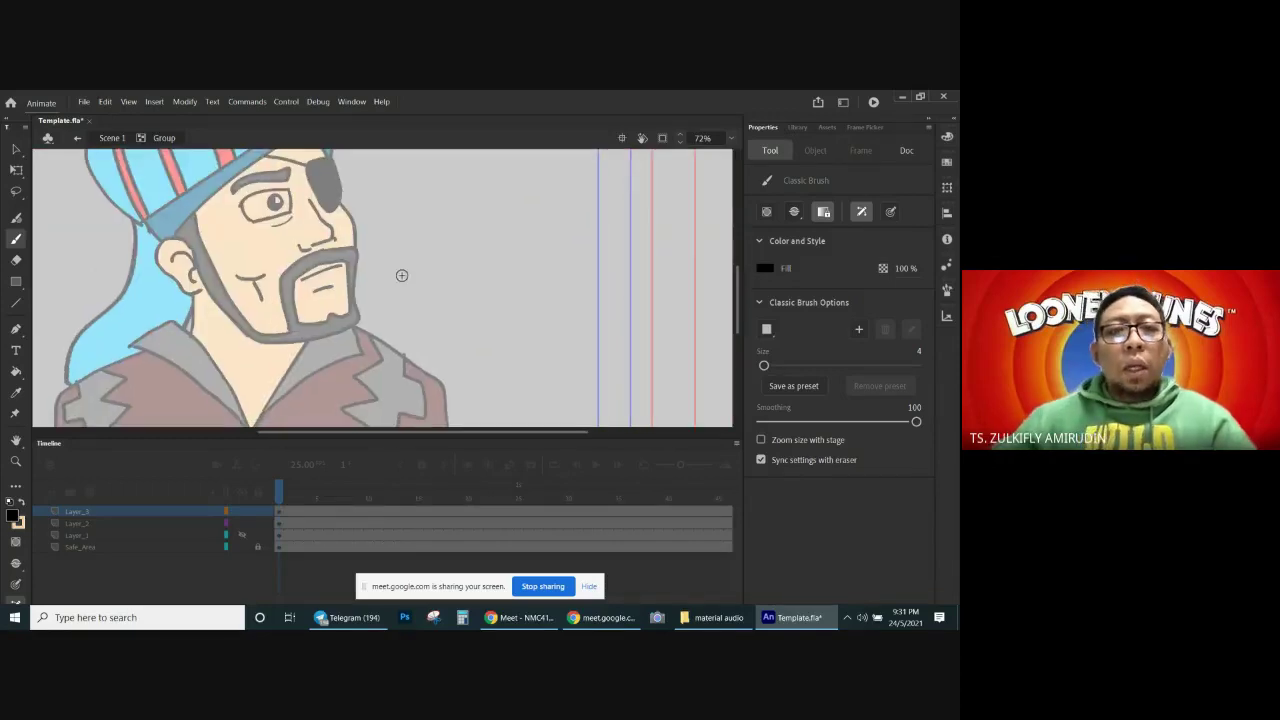
Step: Handwrite the heading "Normal/Sad" beside the pirate's mouth, leaving room for sketches below "Happy"
mouse_move(385, 284)
mouse_down()
mouse_move(386, 256)
mouse_move(412, 268)
mouse_up()
mouse_move(423, 280)
mouse_down()
mouse_move(464, 255)
mouse_move(469, 288)
mouse_up()
key(ctrl+z)
mouse_move(508, 260)
mouse_down()
mouse_move(491, 285)
mouse_move(521, 283)
mouse_up()
mouse_move(531, 270)
mouse_down()
mouse_move(533, 257)
mouse_move(535, 283)
mouse_up()
Step: Sketch a row of four smiling mouths under "Happy", ranging from a closed smile to a wide-open one
mouse_move(485, 152)
mouse_down()
mouse_move(480, 254)
mouse_move(450, 216)
mouse_move(412, 230)
mouse_move(430, 229)
mouse_up()
mouse_move(356, 256)
mouse_down()
mouse_move(486, 255)
mouse_move(465, 265)
mouse_move(548, 249)
mouse_move(507, 259)
mouse_move(546, 256)
mouse_up()
key(ctrl+z)
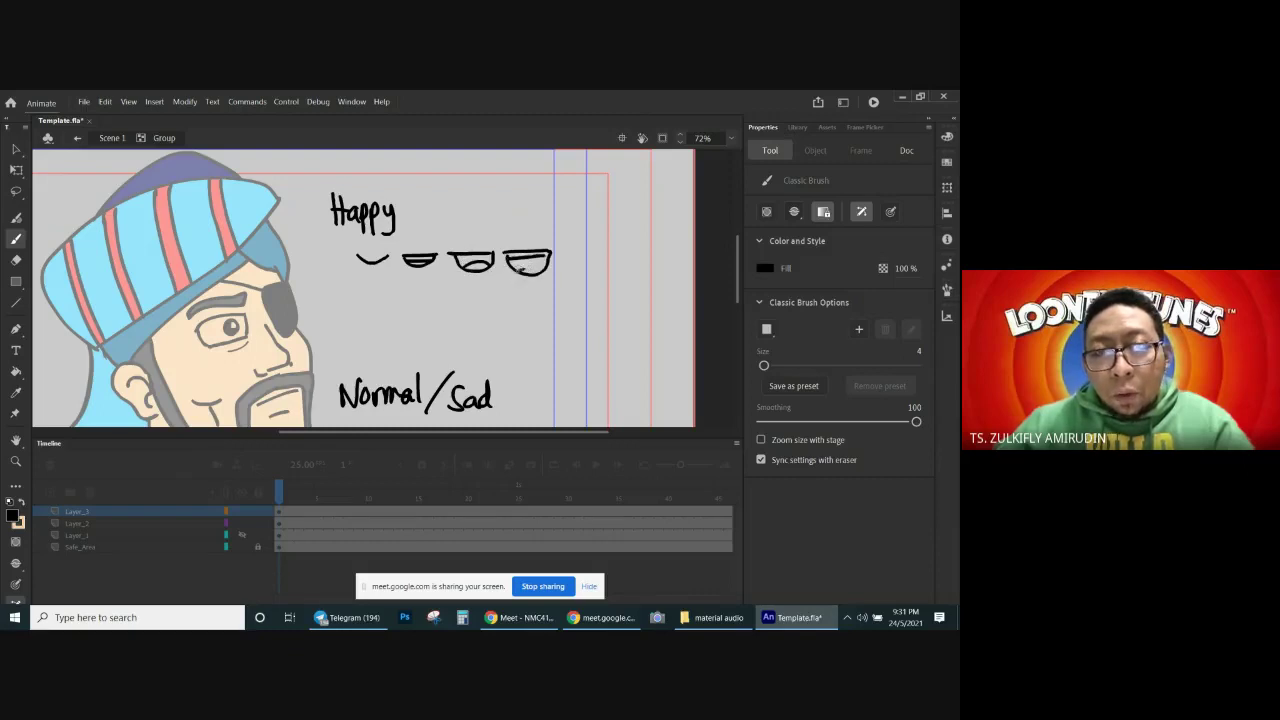
Step: Sketch a second row of four "Happy" mouths: a narrow oval, a small pucker, an upper-teeth shape and a wide rectangular mouth
mouse_move(327, 326)
mouse_down()
mouse_move(385, 292)
mouse_move(432, 285)
mouse_up()
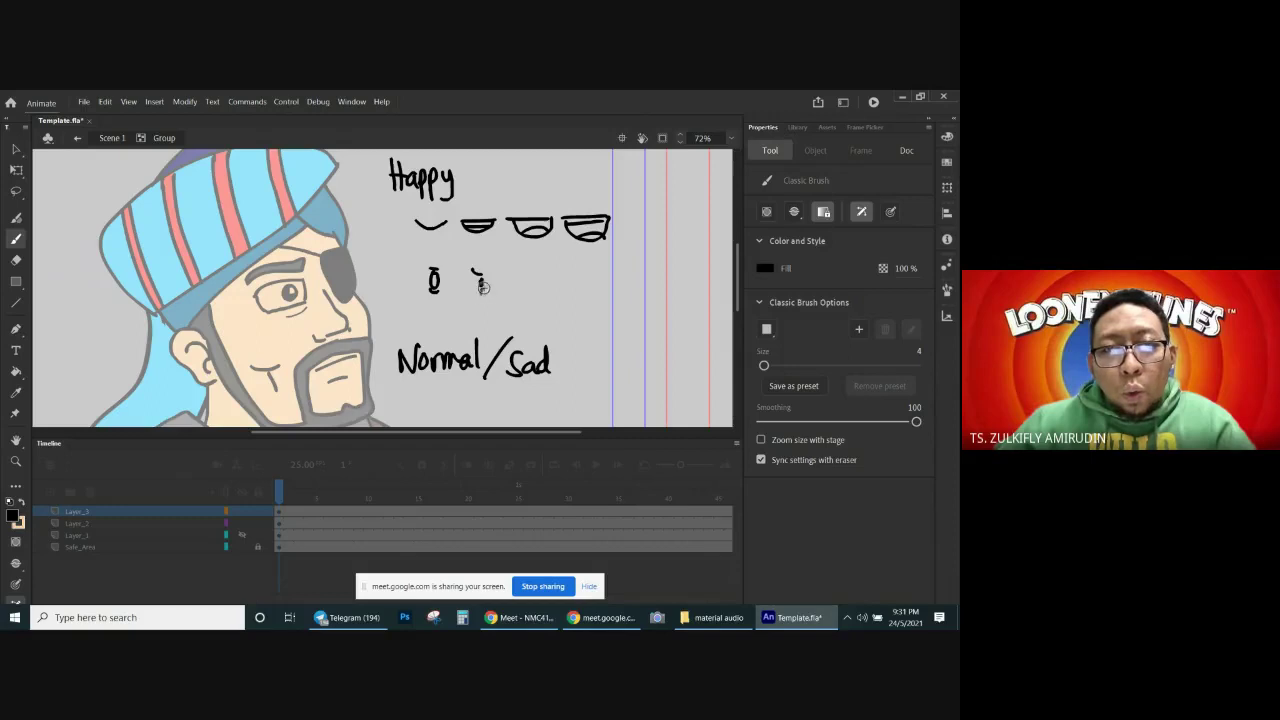
drag(510, 273, 621, 276)
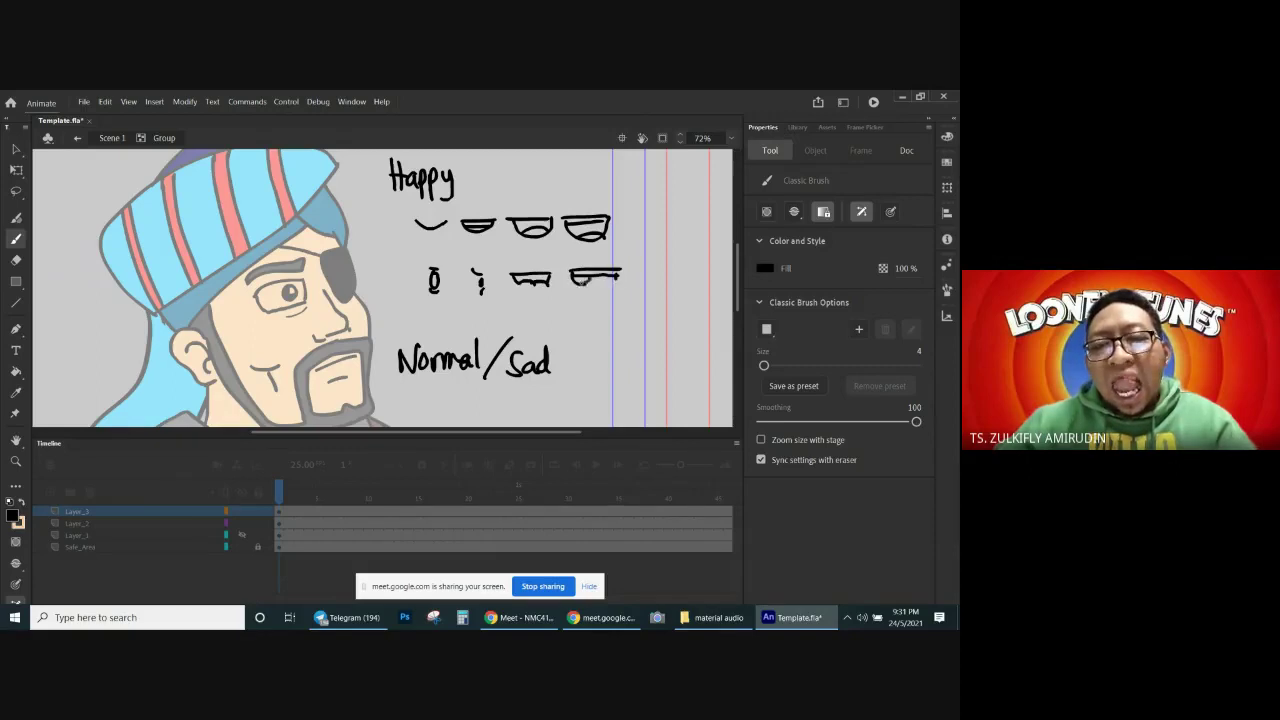
drag(584, 280, 620, 275)
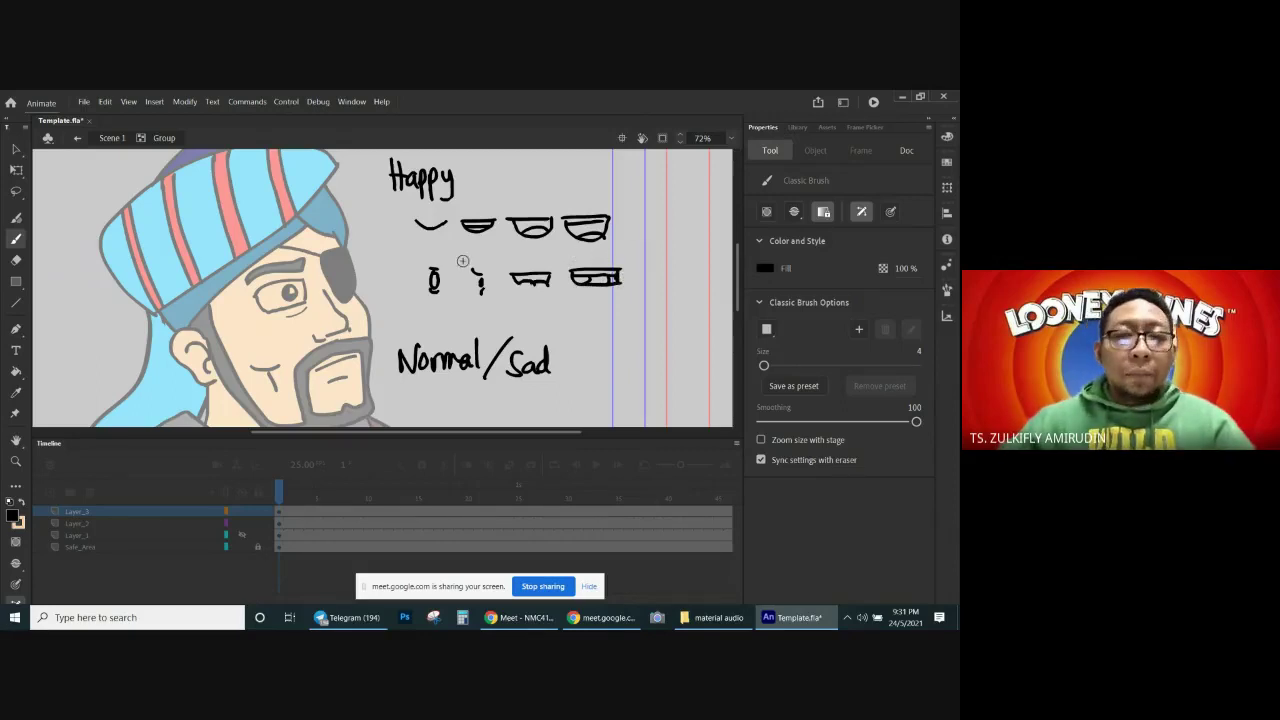
Step: Sketch a row of four downturned mouths under "Normal/Sad", from a closed frown to a tall open arch, redrawing faulty strokes
drag(662, 247, 542, 245)
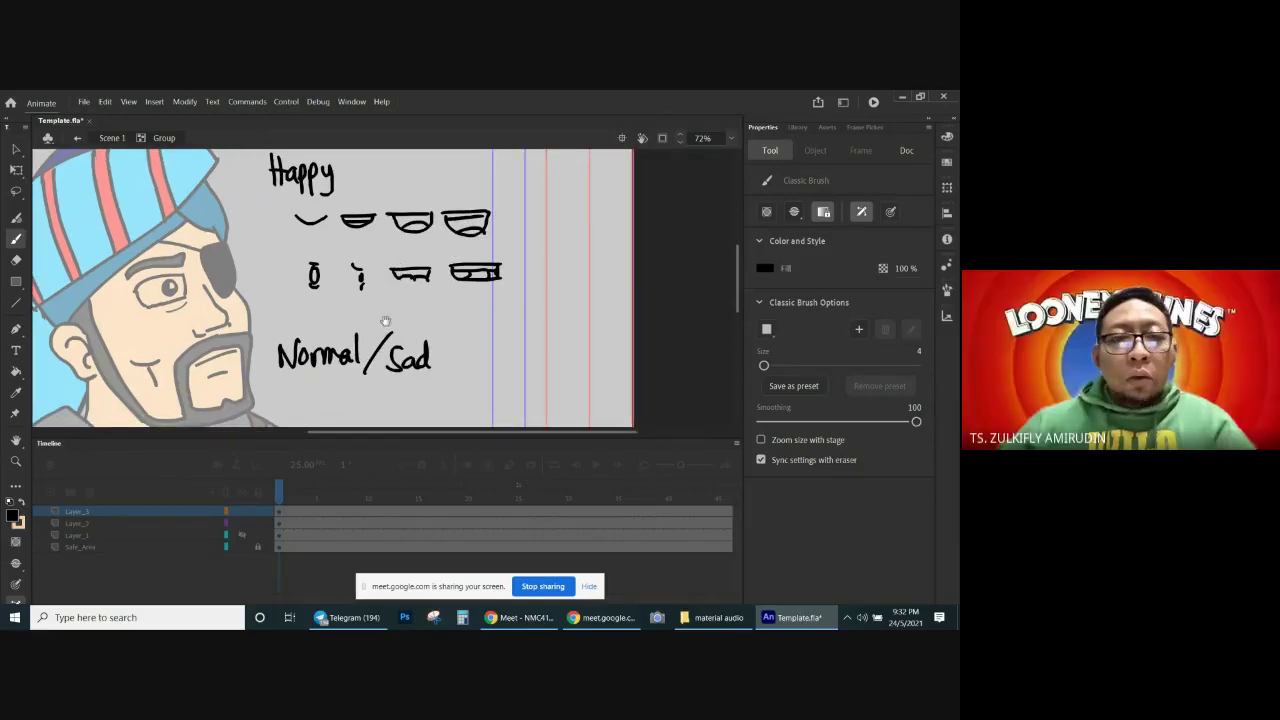
drag(386, 321, 439, 260)
mouse_move(349, 348)
mouse_down()
mouse_move(396, 347)
mouse_move(422, 315)
mouse_move(436, 355)
mouse_move(499, 349)
mouse_up()
key(ctrl+z)
key(ctrl+z)
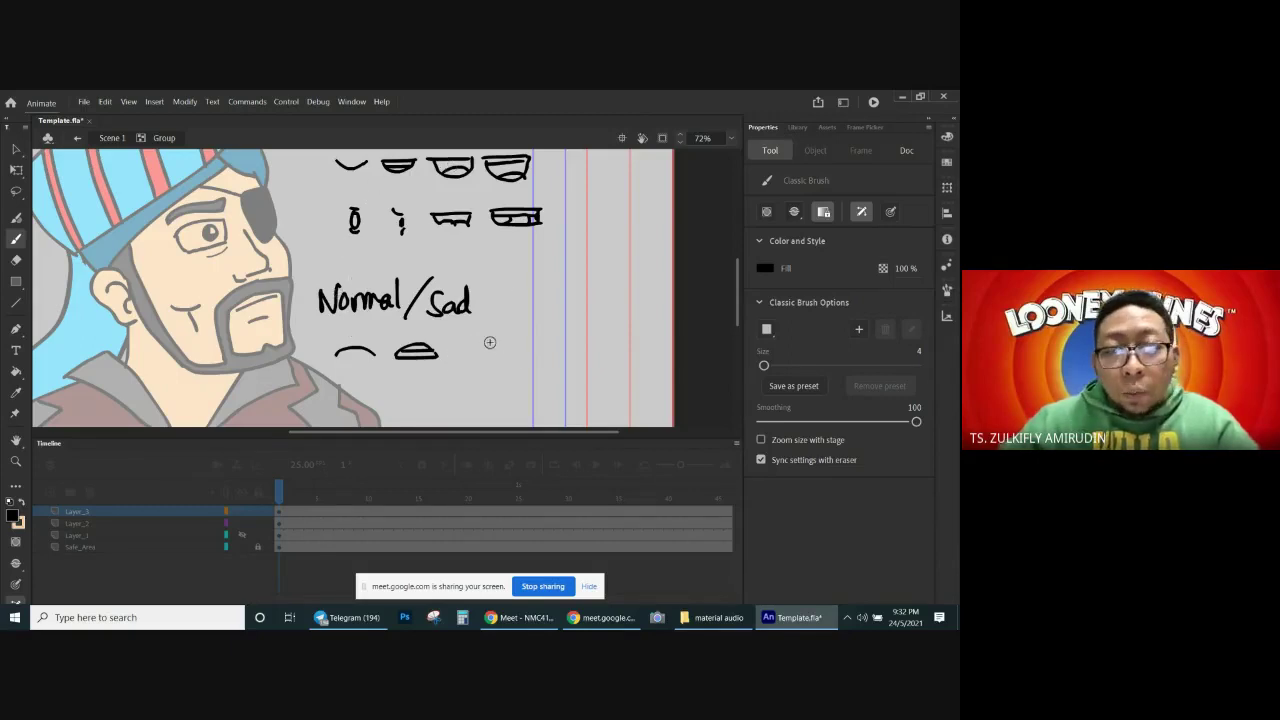
mouse_move(467, 343)
mouse_down()
mouse_move(458, 361)
mouse_move(502, 354)
mouse_up()
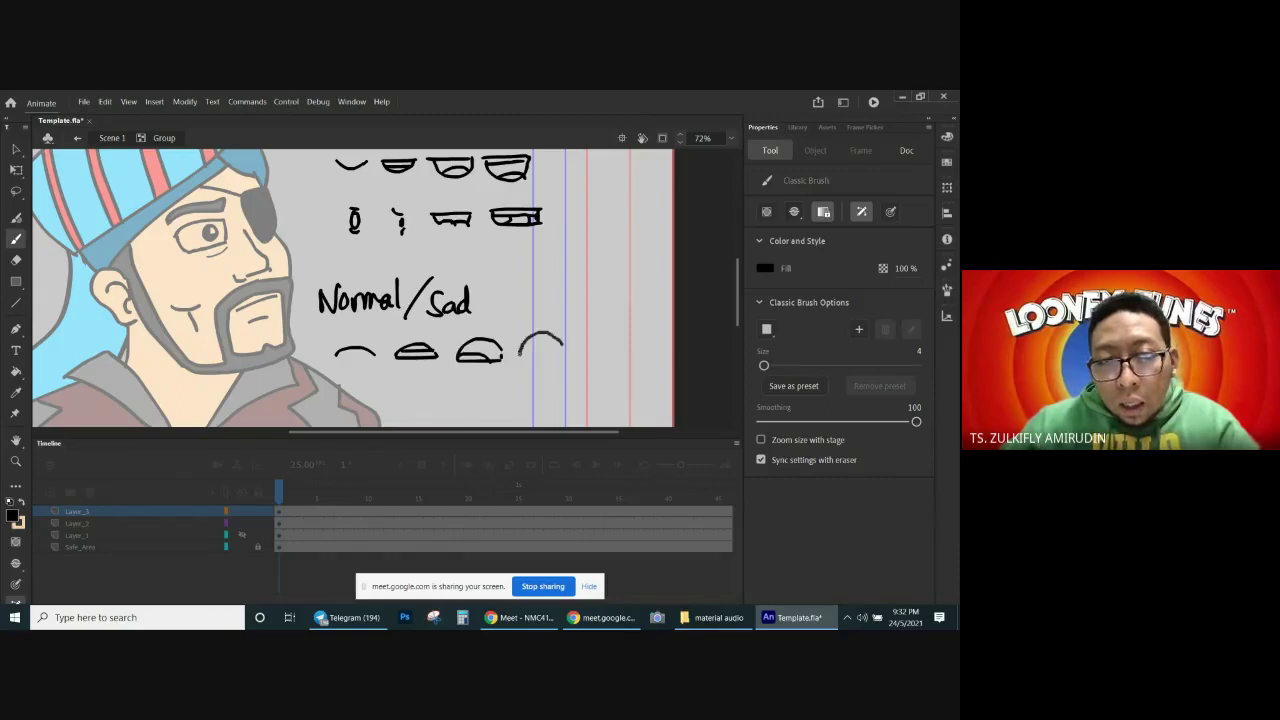
mouse_move(563, 345)
mouse_down()
mouse_move(566, 357)
mouse_move(539, 357)
mouse_move(568, 332)
mouse_move(533, 355)
mouse_move(570, 334)
mouse_move(566, 351)
mouse_up()
key(ctrl+z)
key(ctrl+z)
key(ctrl+z)
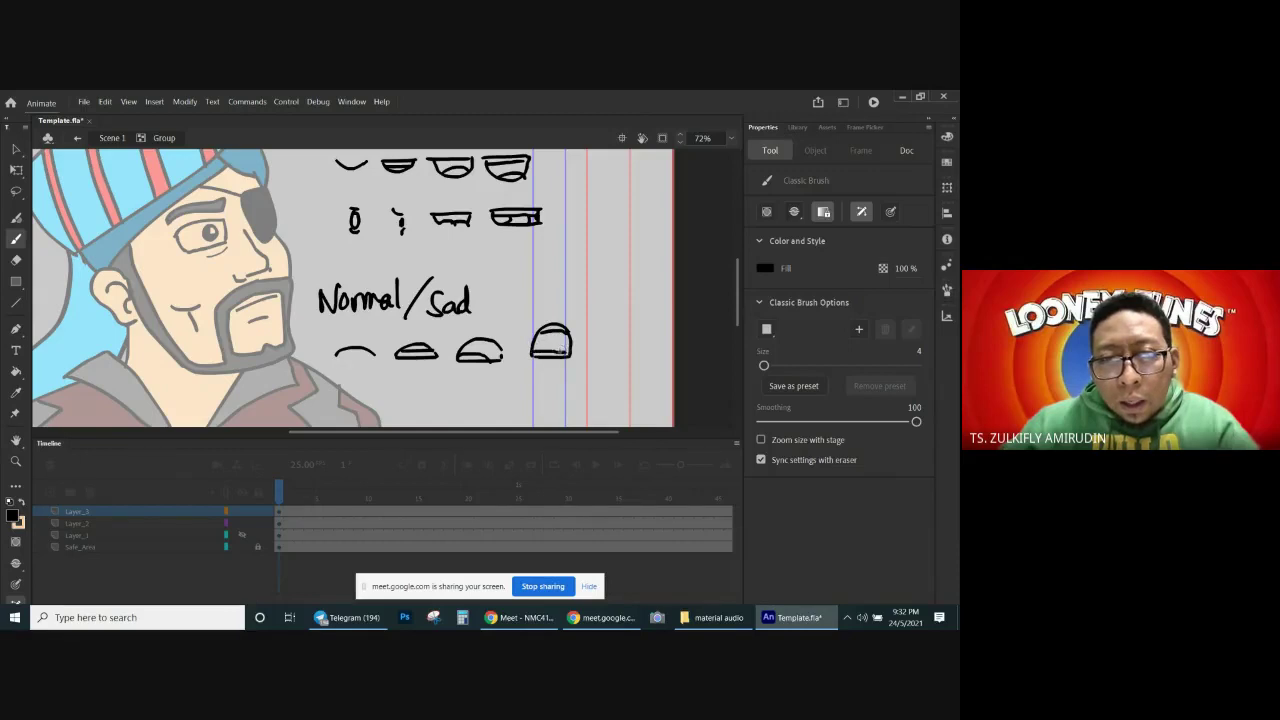
Step: Sketch a second row of four "Normal/Sad" mouths: a narrow oval, a small pucker, an arched teeth shape and a wide arched mouth
mouse_move(409, 419)
mouse_down()
mouse_move(463, 361)
mouse_move(420, 346)
mouse_move(422, 335)
mouse_up()
mouse_move(419, 331)
mouse_down()
mouse_move(433, 357)
mouse_move(462, 341)
mouse_up()
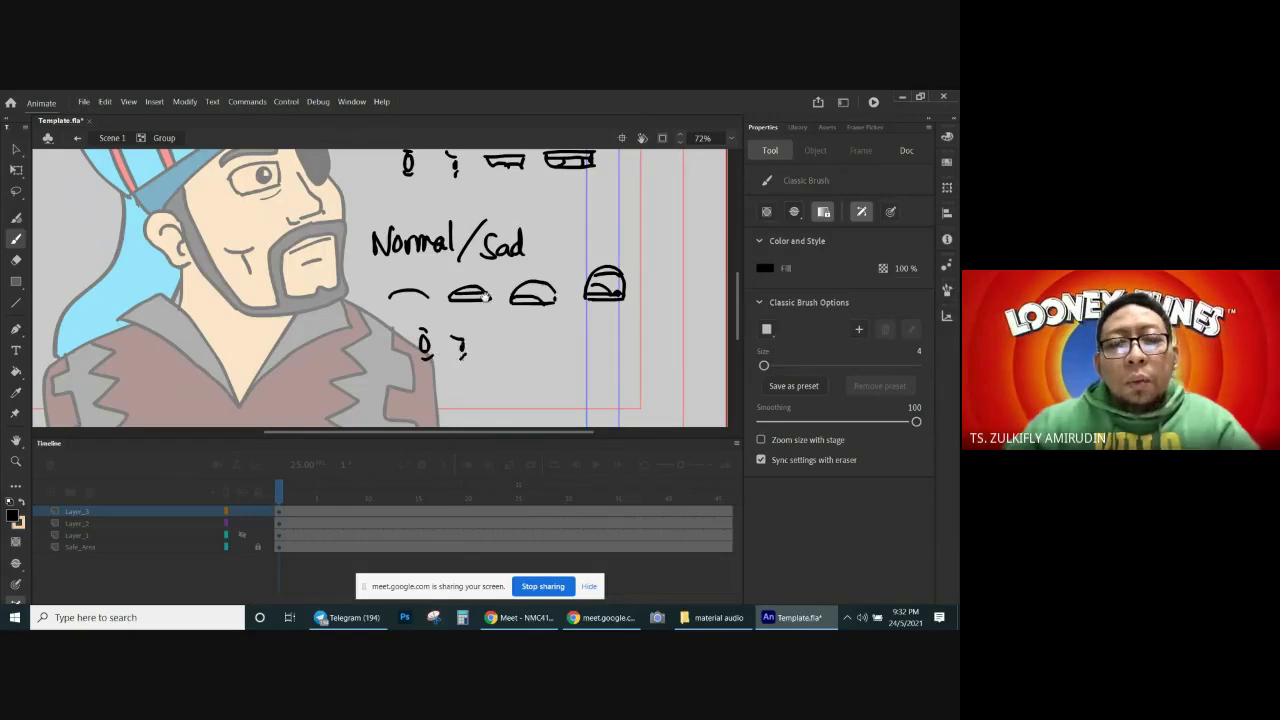
scroll(464, 352, right, 1)
drag(519, 346, 523, 352)
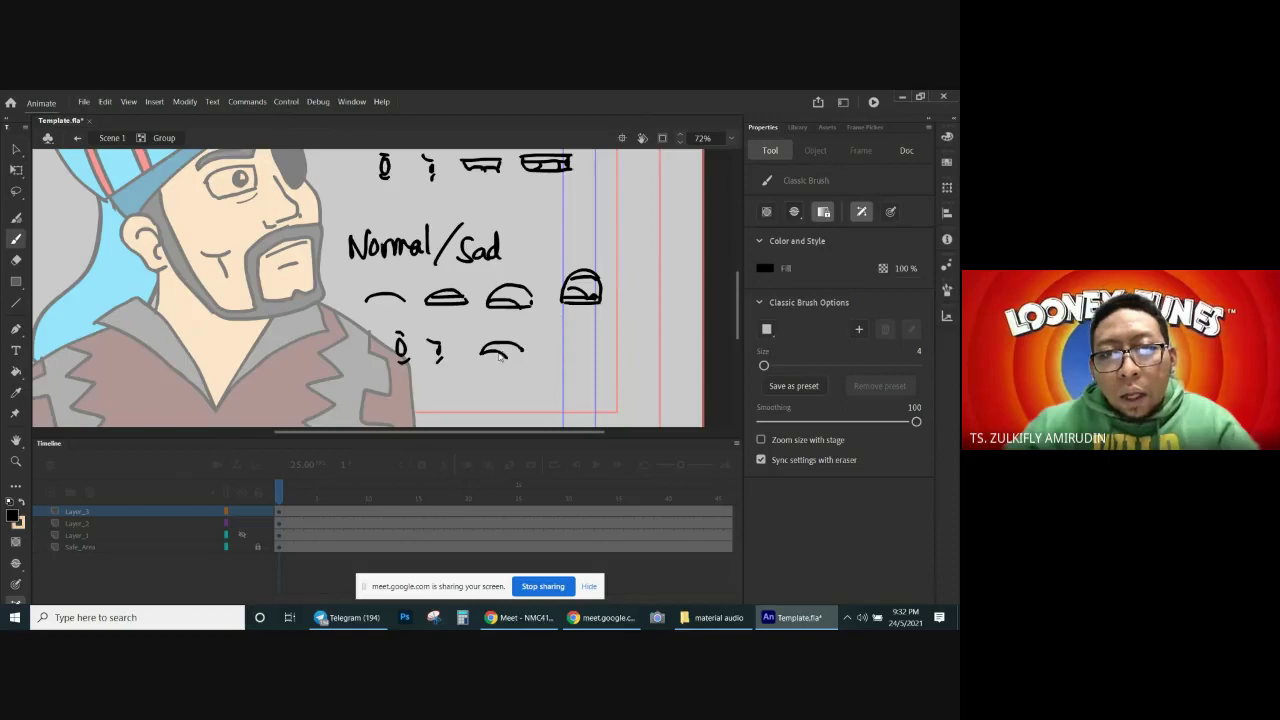
drag(512, 356, 531, 357)
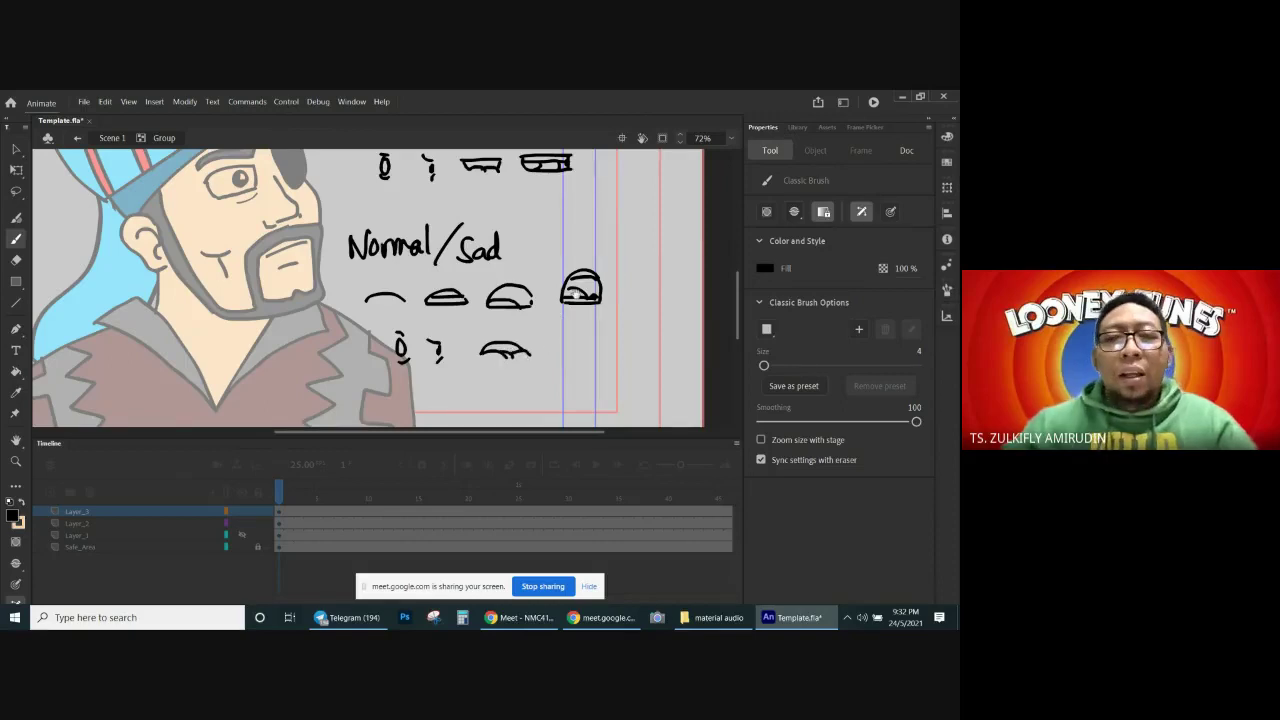
drag(614, 278, 576, 294)
scroll(576, 295, down, 1)
mouse_move(558, 349)
mouse_down()
mouse_move(533, 344)
mouse_move(528, 369)
mouse_up()
drag(518, 364, 568, 370)
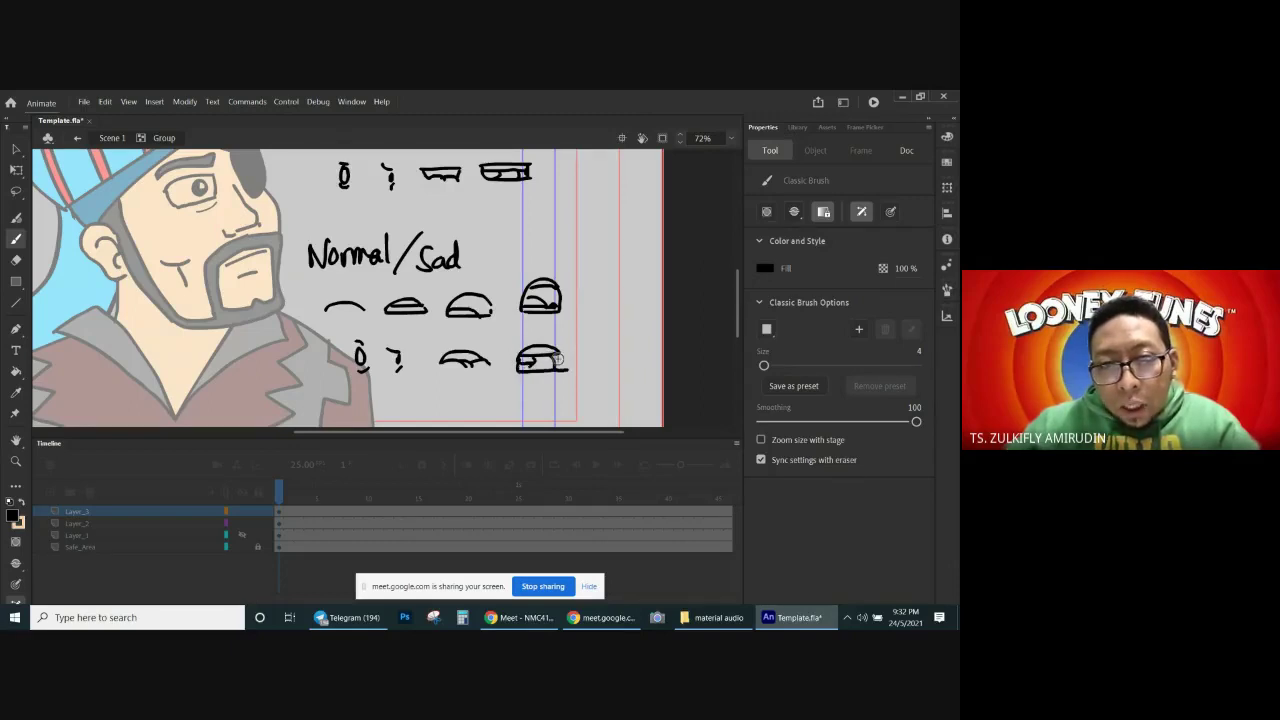
drag(534, 166, 508, 237)
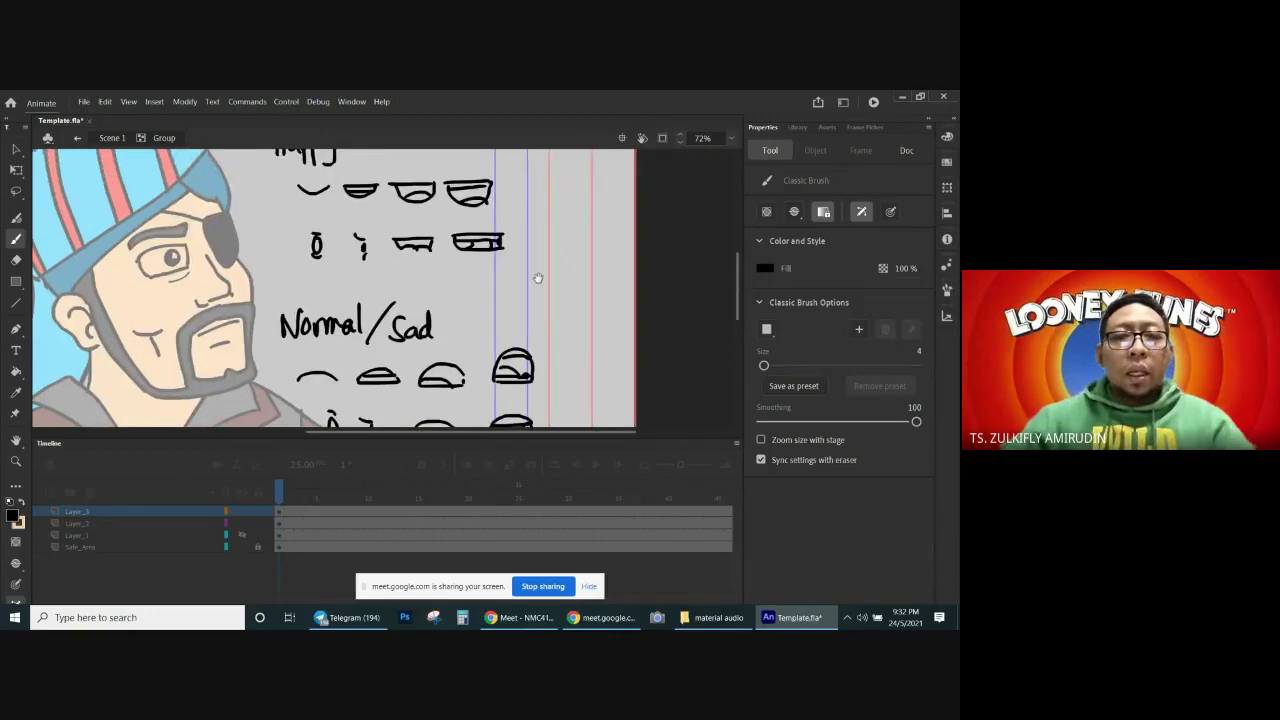
drag(528, 316, 528, 275)
scroll(520, 260, up, 2)
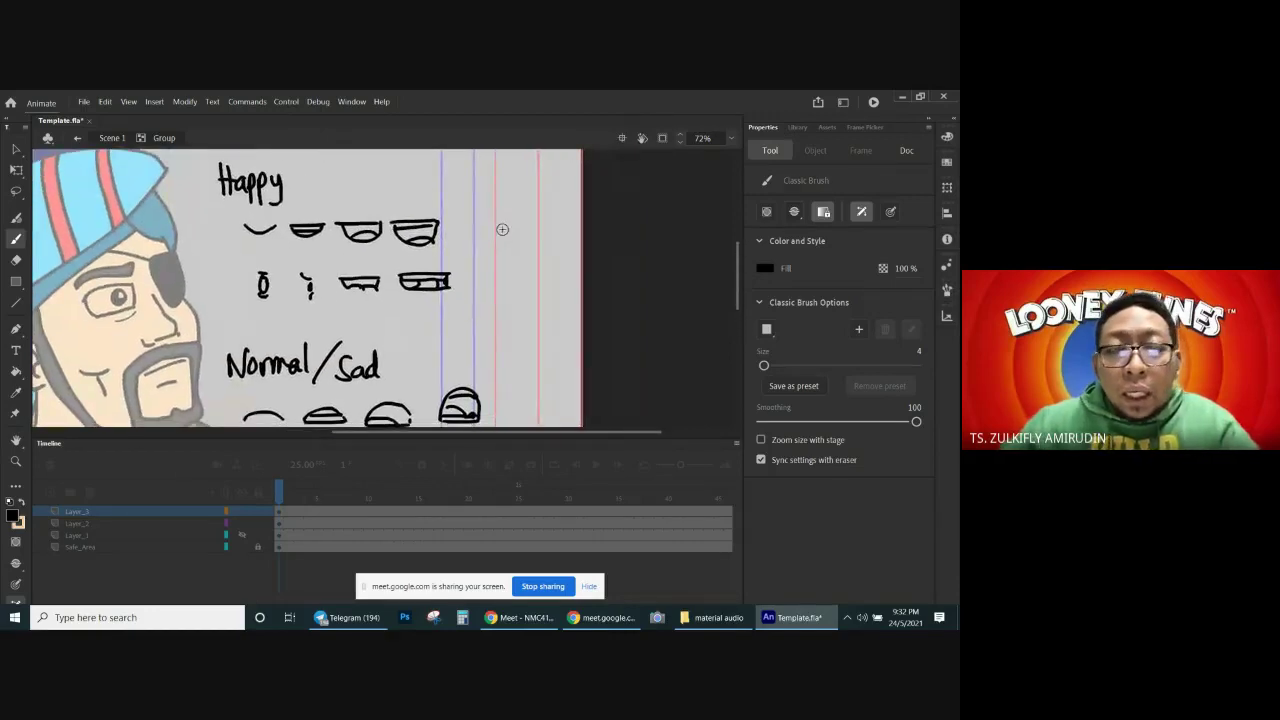
drag(470, 229, 528, 232)
key(ctrl+z)
drag(525, 353, 491, 259)
drag(478, 326, 537, 322)
scroll(515, 245, up, 2)
key(ctrl+z)
key(ctrl+z)
key(ctrl+z)
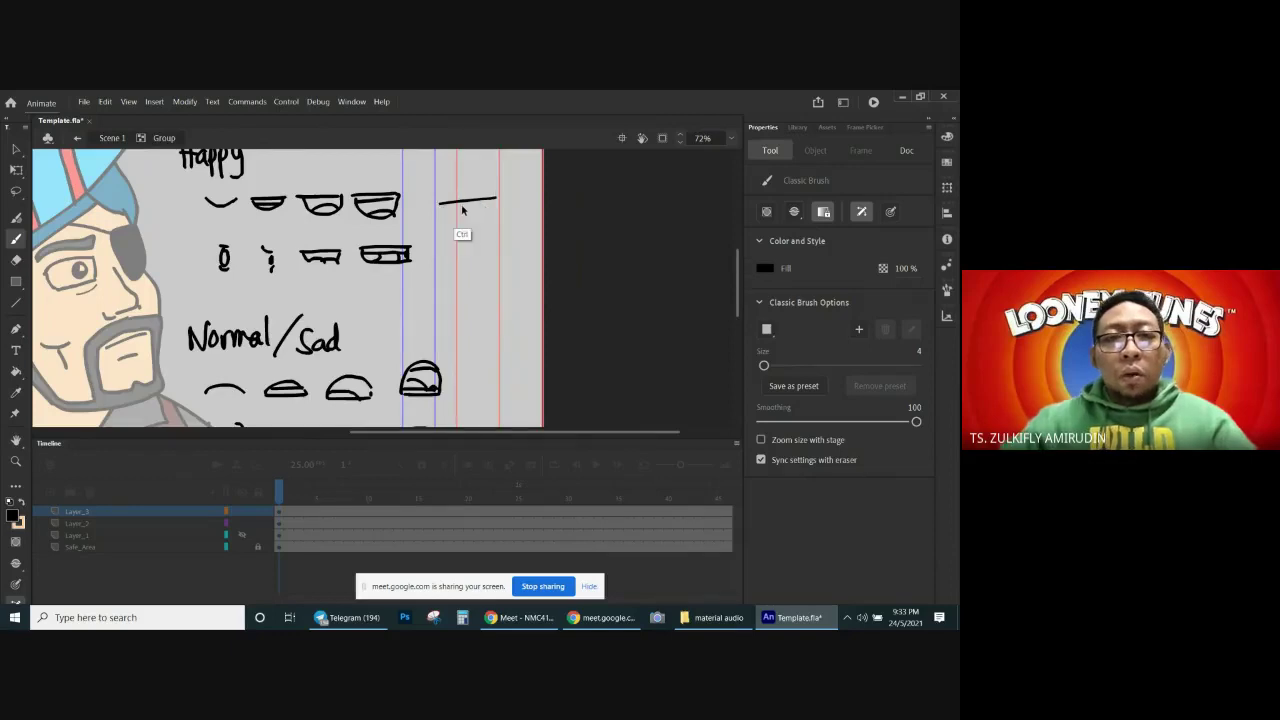
key(ctrl+z)
Step: Try a large open half-circle mouth beside the "Happy" rows and an inverted one beside "Normal/Sad", and undo both
drag(436, 217, 494, 218)
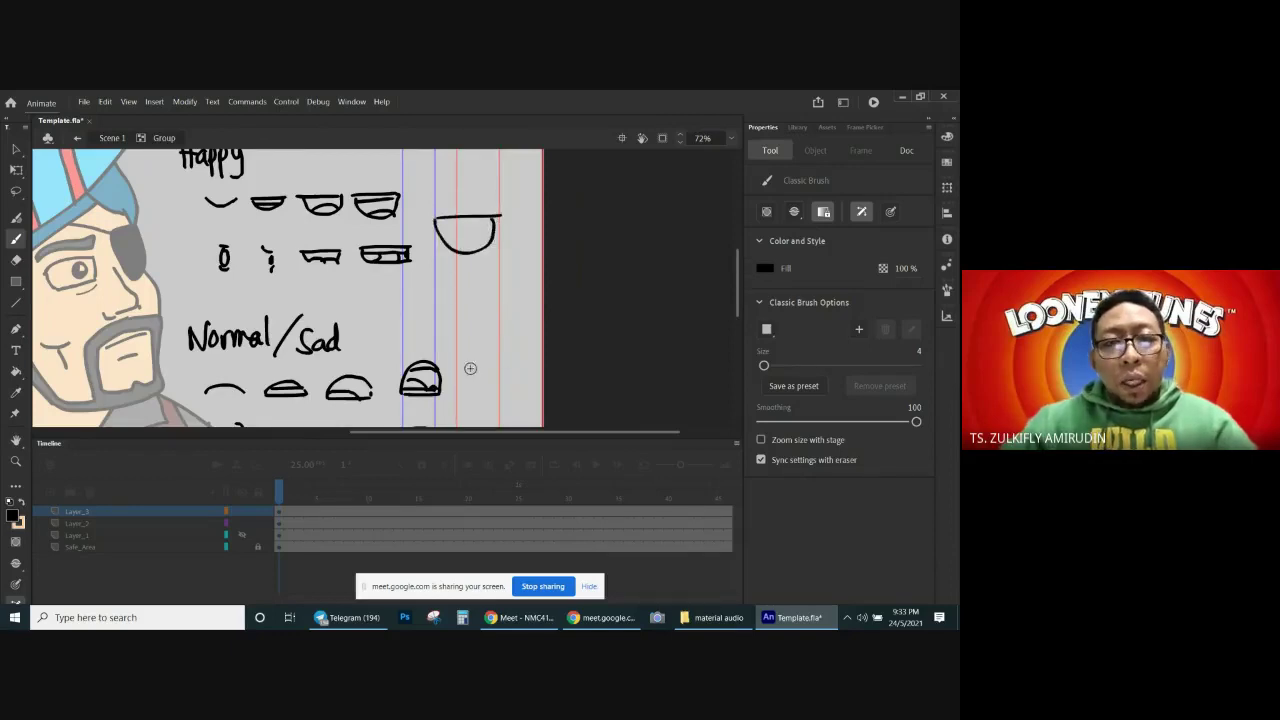
drag(468, 382, 528, 381)
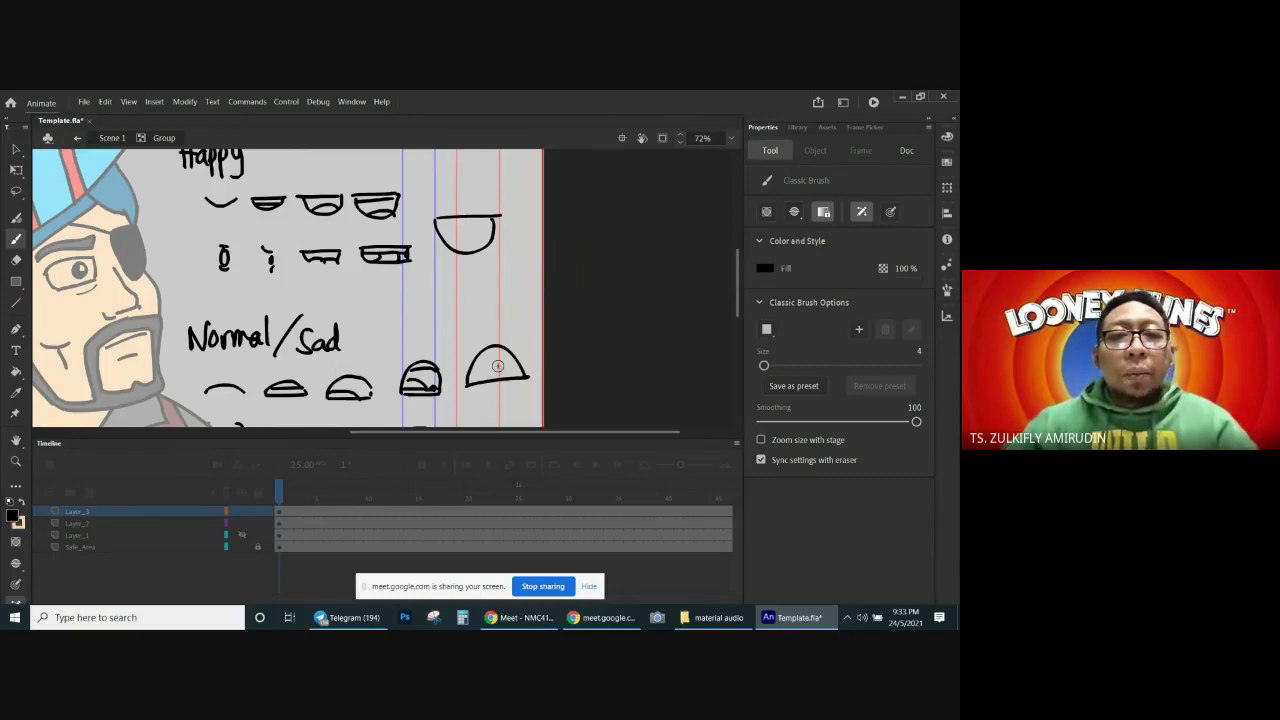
key(ctrl+z)
key(ctrl+z)
key(ctrl+z)
key(ctrl+z)
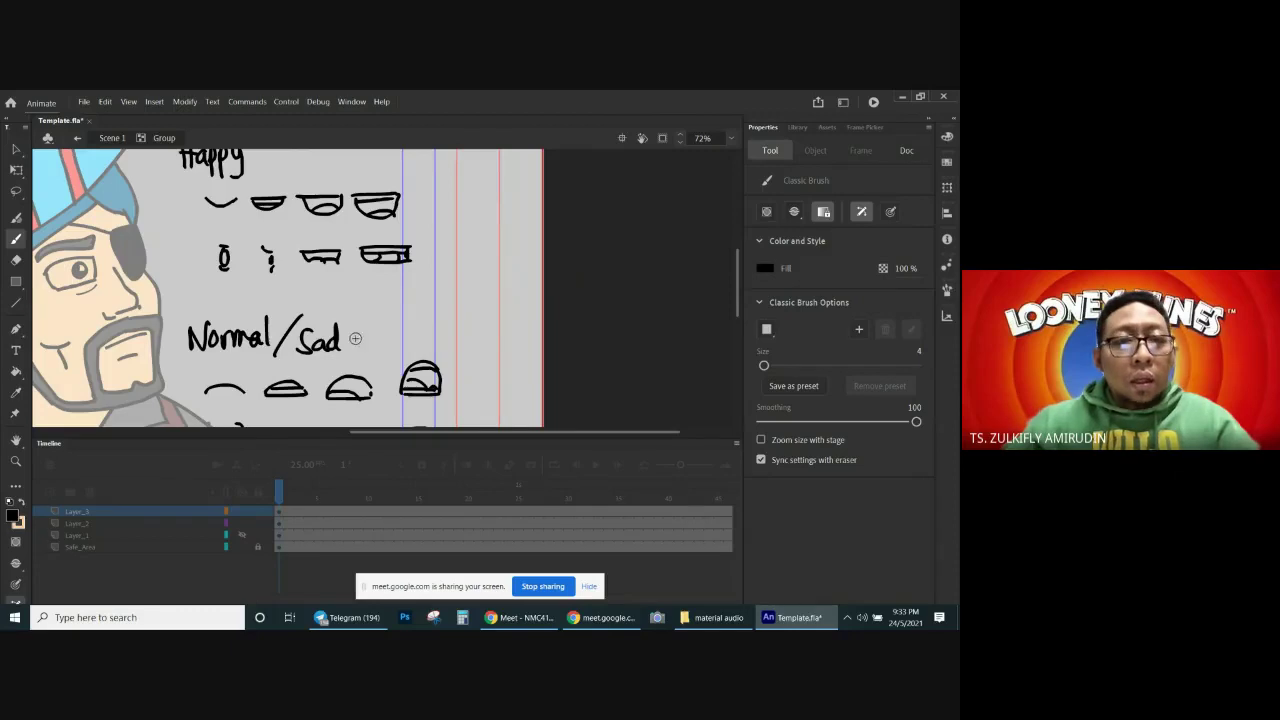
Step: Handwrite "/angry" after the "Normal/Sad" heading and return from the group to Scene 1
mouse_move(364, 312)
mouse_down()
mouse_move(341, 355)
mouse_move(414, 352)
mouse_up()
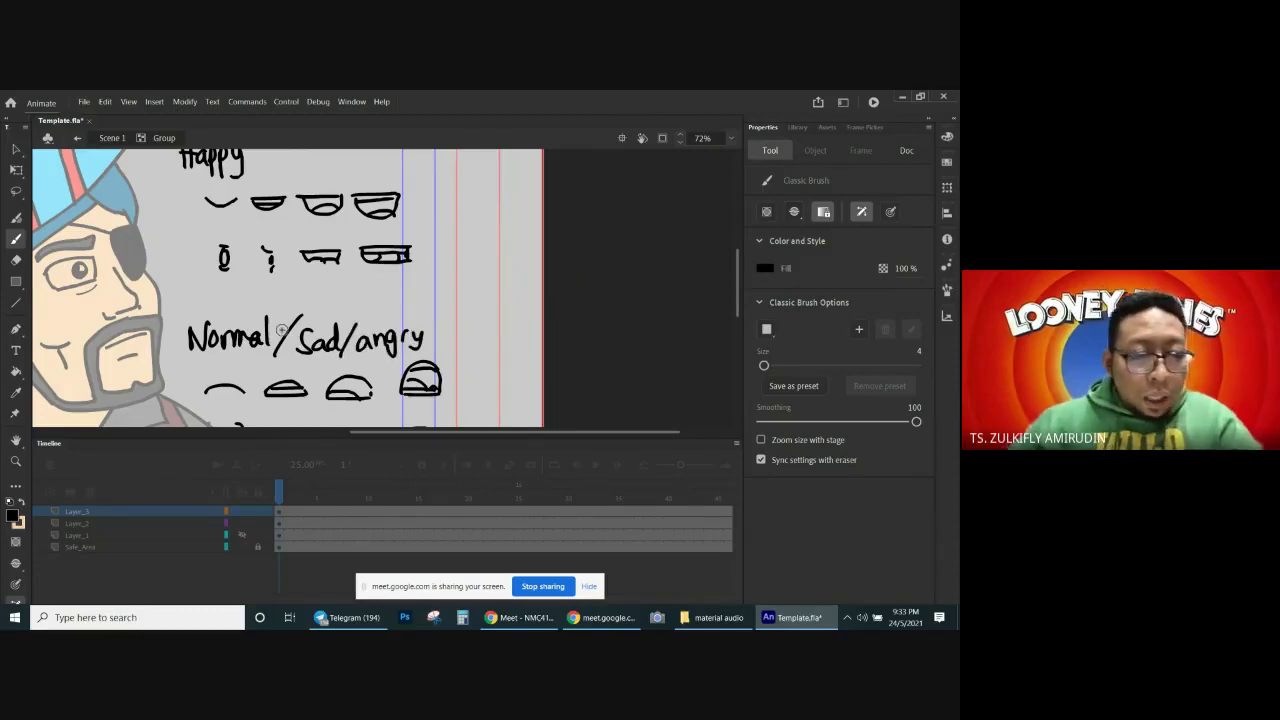
key(v)
double_click(436, 318)
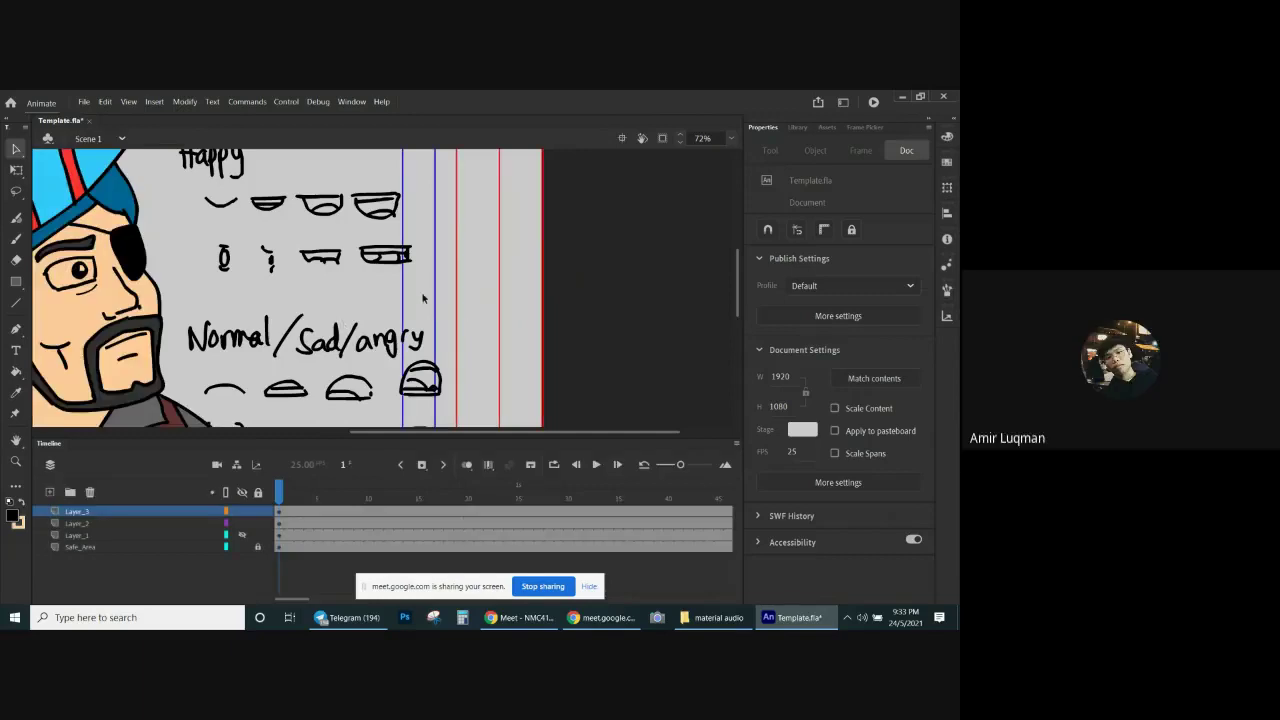
Step: Nudge the mouth chart group to the right, clear of the pirate's body, to about X 1220
key(ctrl+minus)
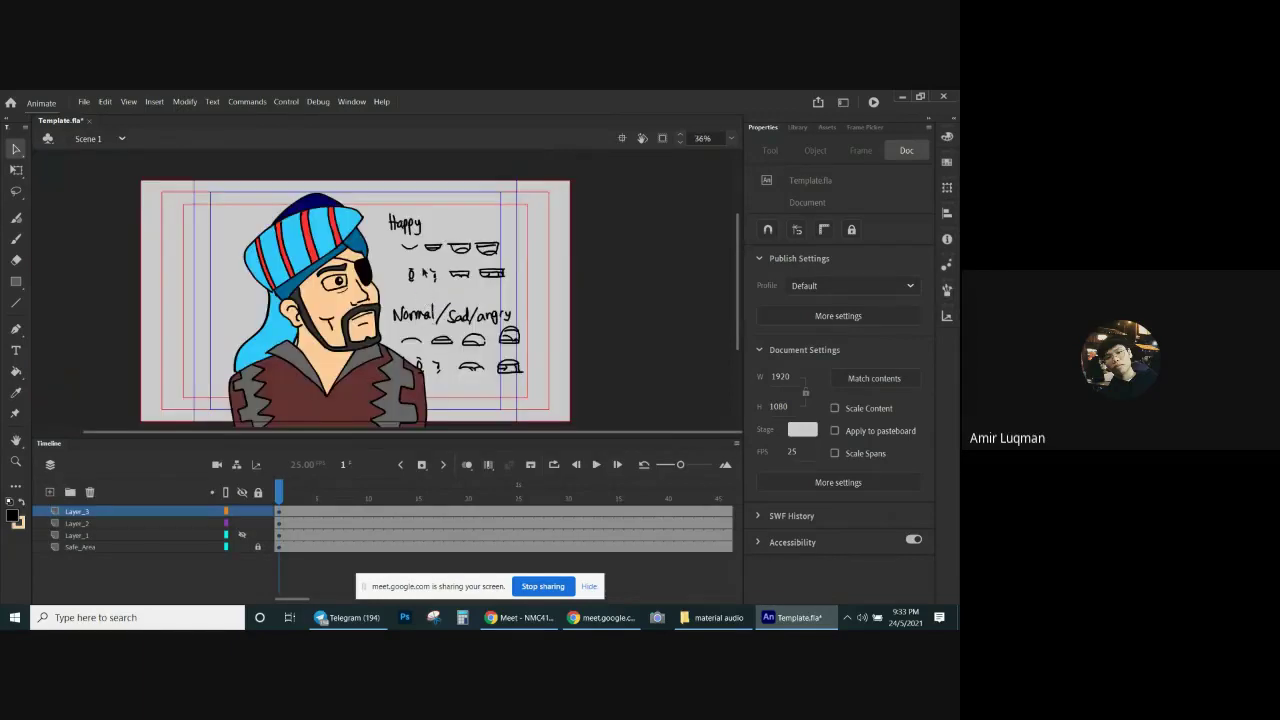
click(420, 320)
key(shift+Right)
key(shift+Right)
key(shift+Right)
key(shift+Right)
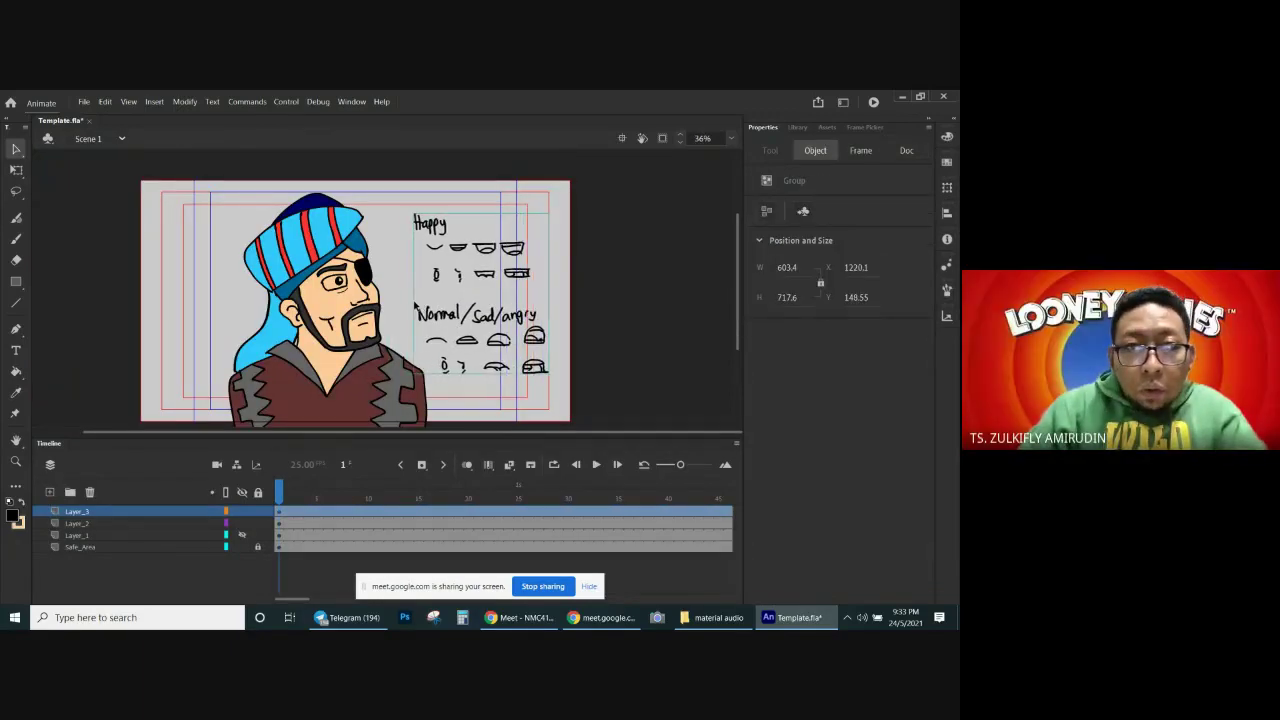
Step: Rename the mouth chart's layer as Nota
double_click(90, 512)
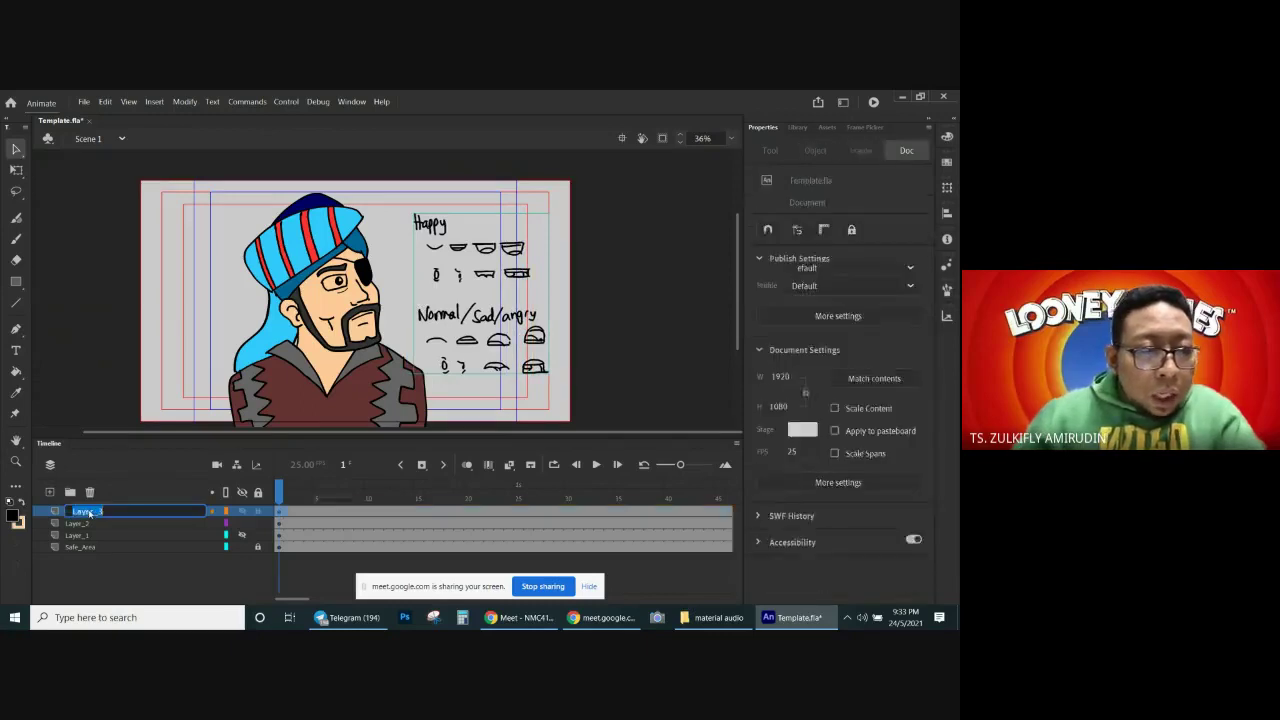
text(Nota)
key(Return)
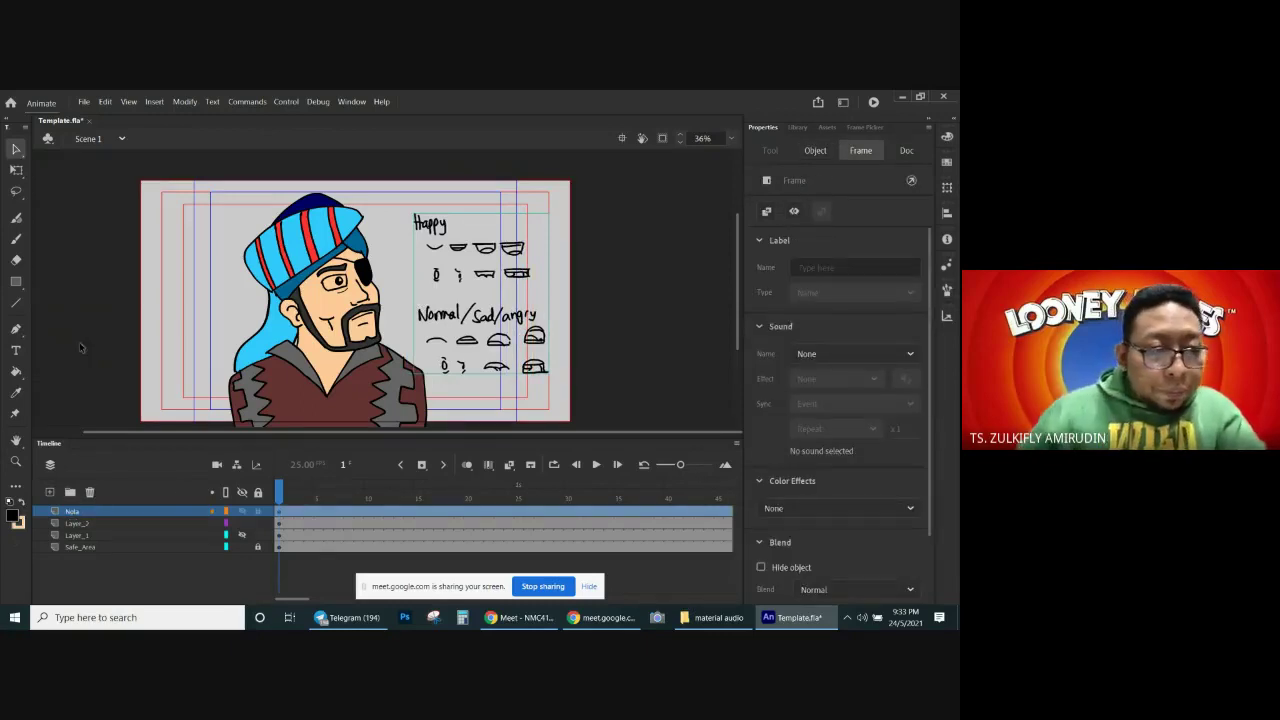
Step: Rename the pirate character's layer, Layer_2, as CH
click(121, 548)
click(126, 534)
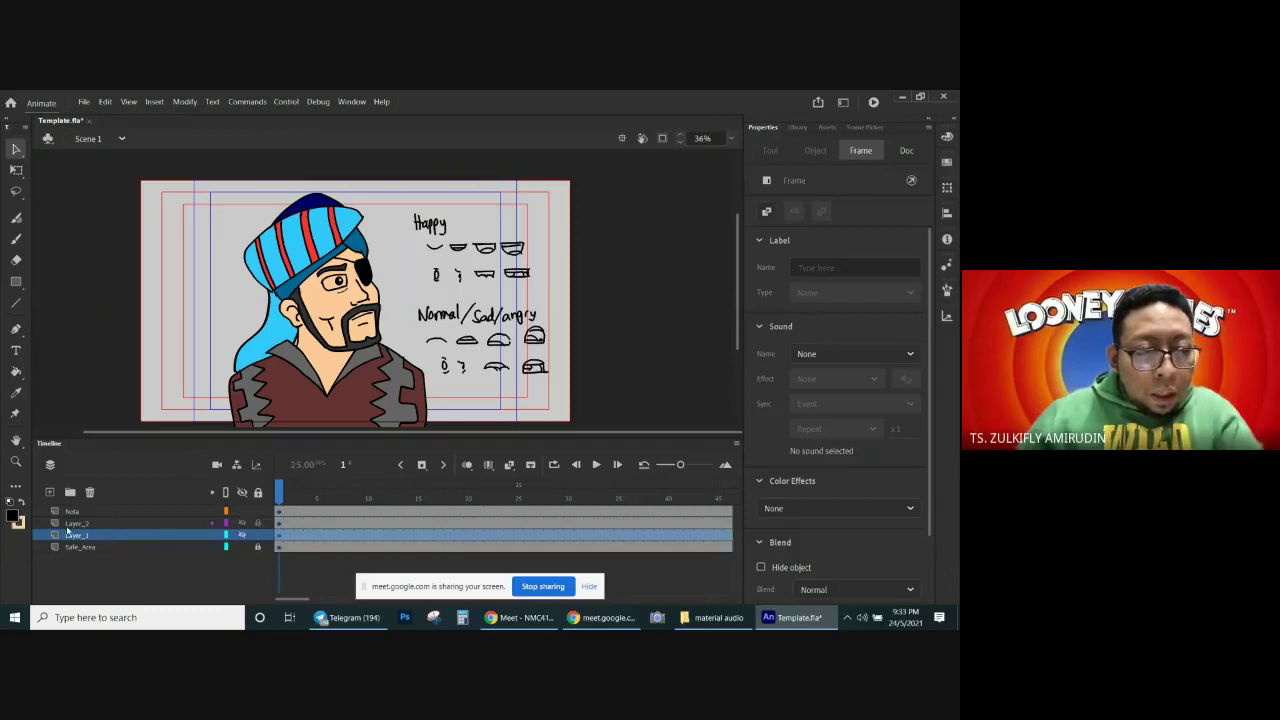
click(84, 524)
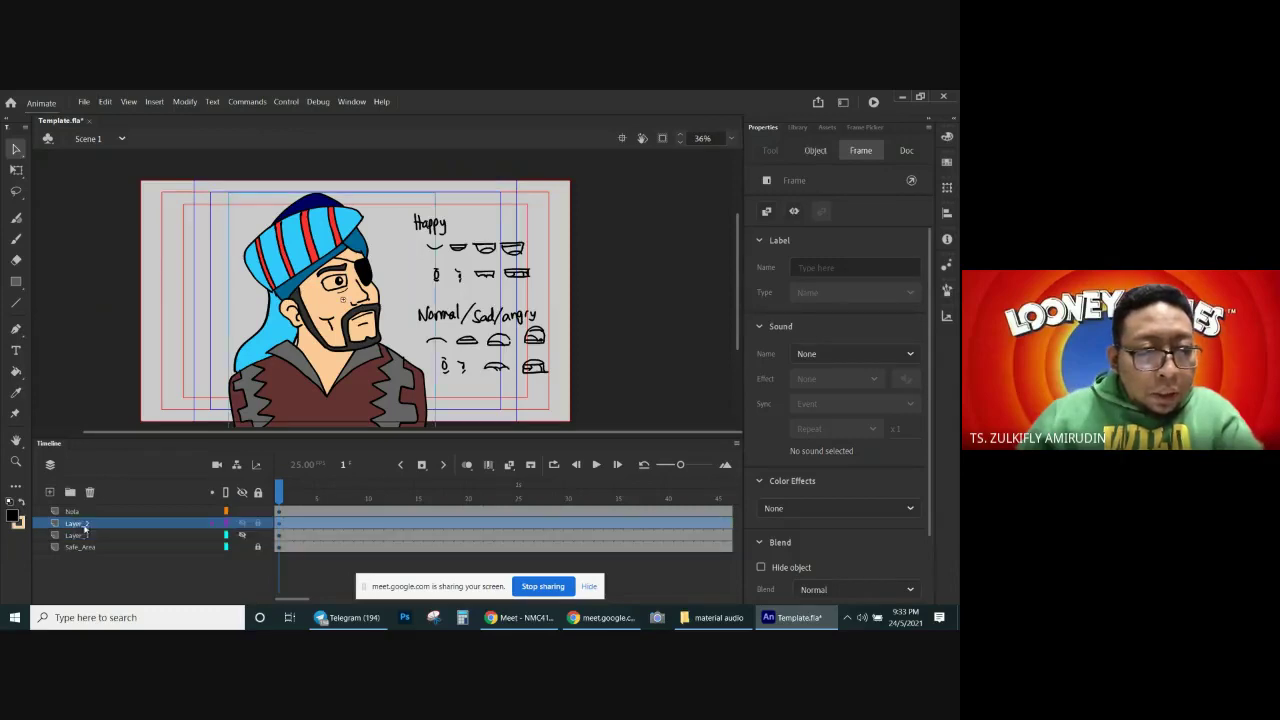
double_click(84, 524)
text(CH)
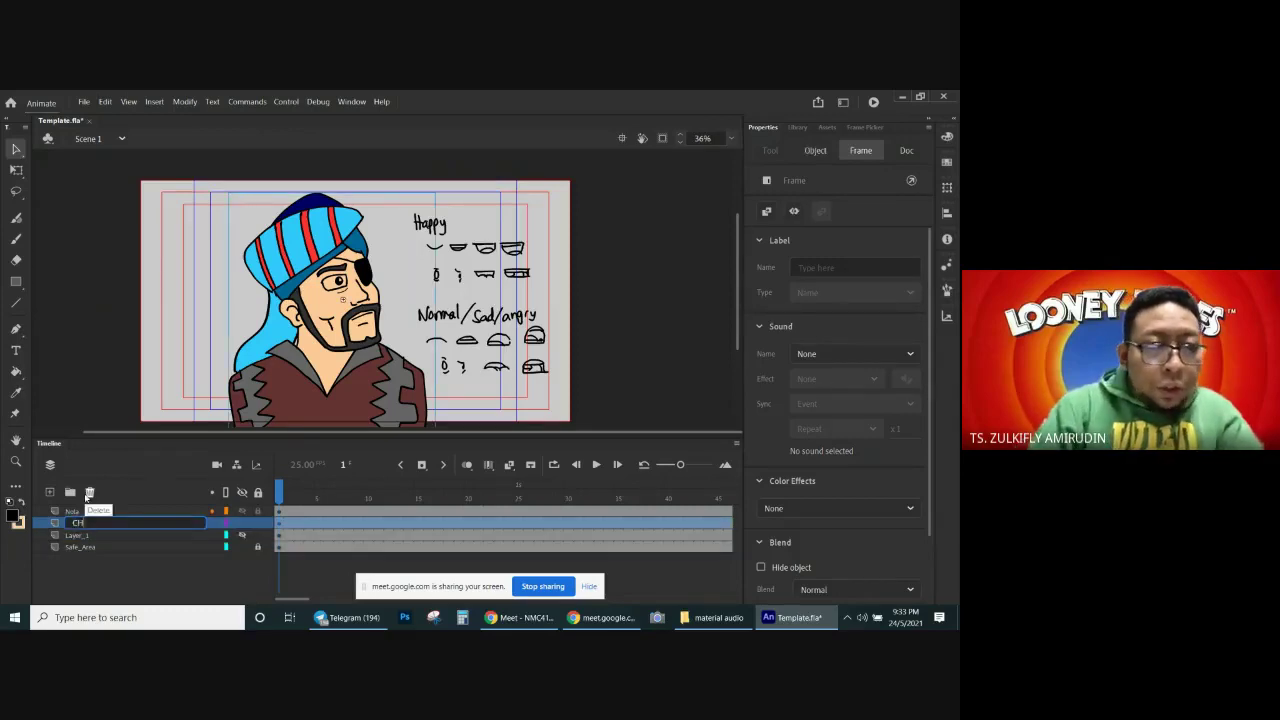
key(Return)
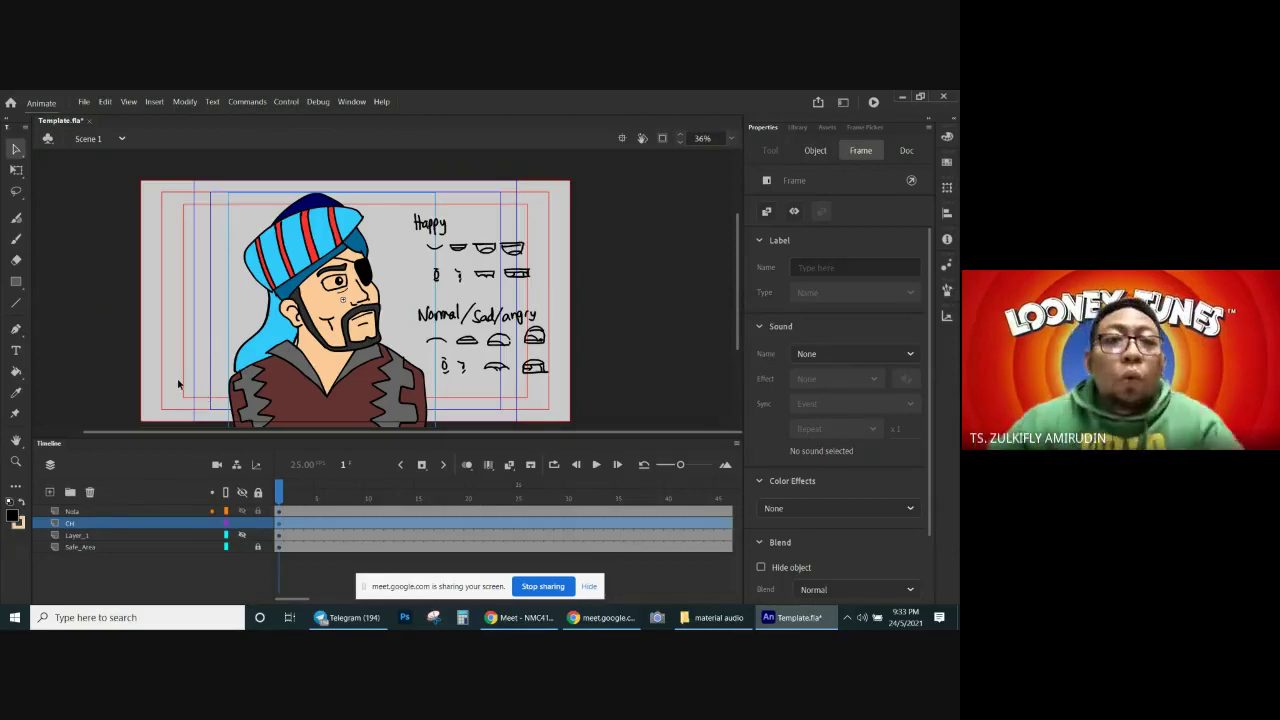
Step: Open the CH_Penyamun symbol for editing in place and select its Penyamun_Body part
click(208, 272)
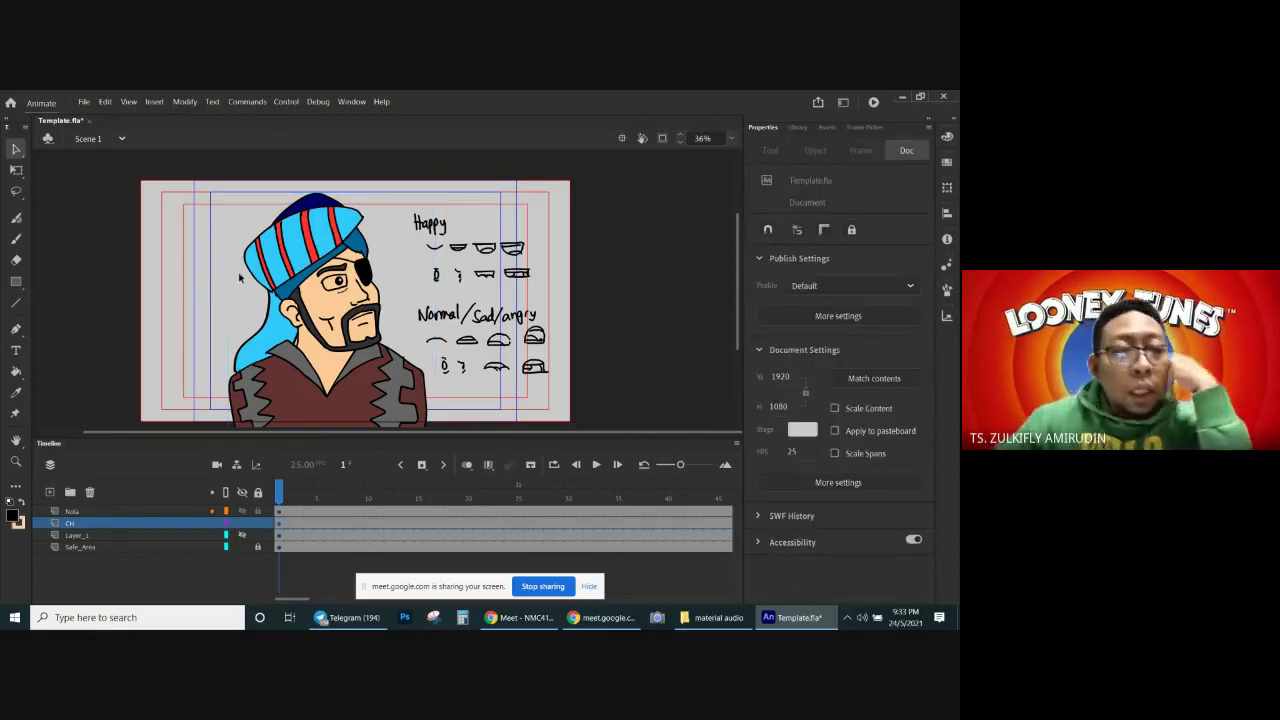
double_click(310, 304)
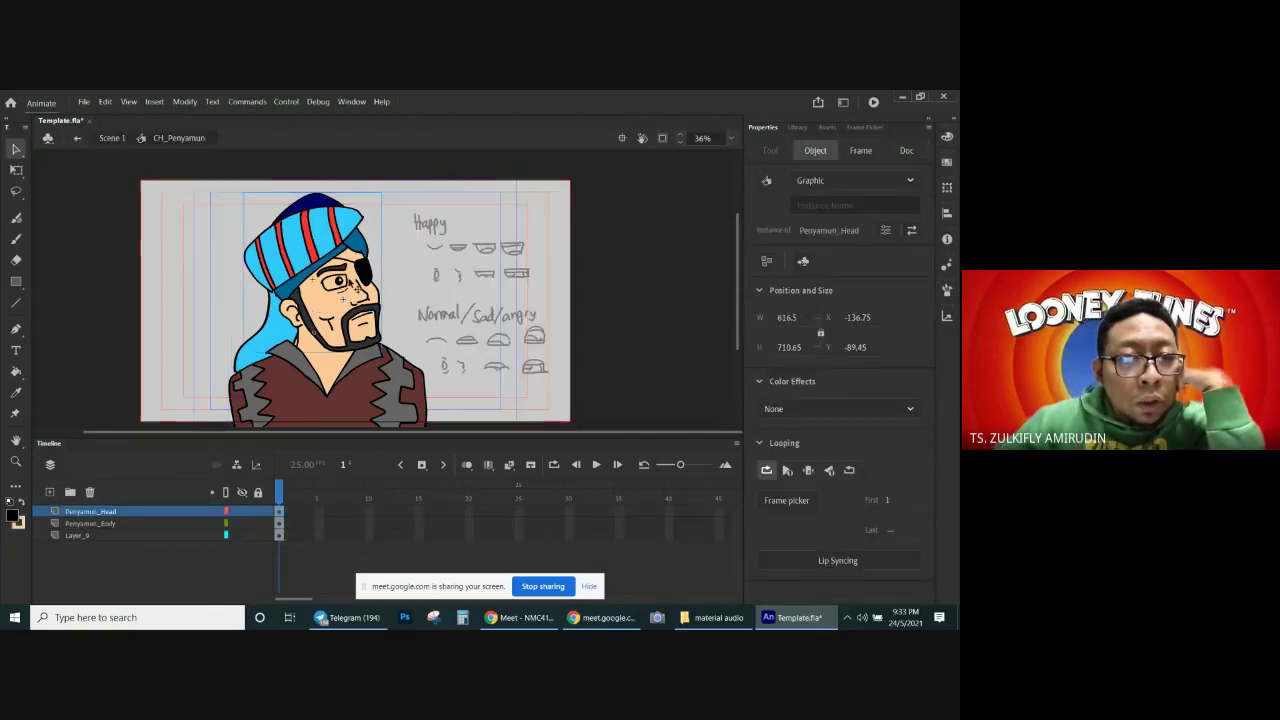
click(205, 301)
click(310, 356)
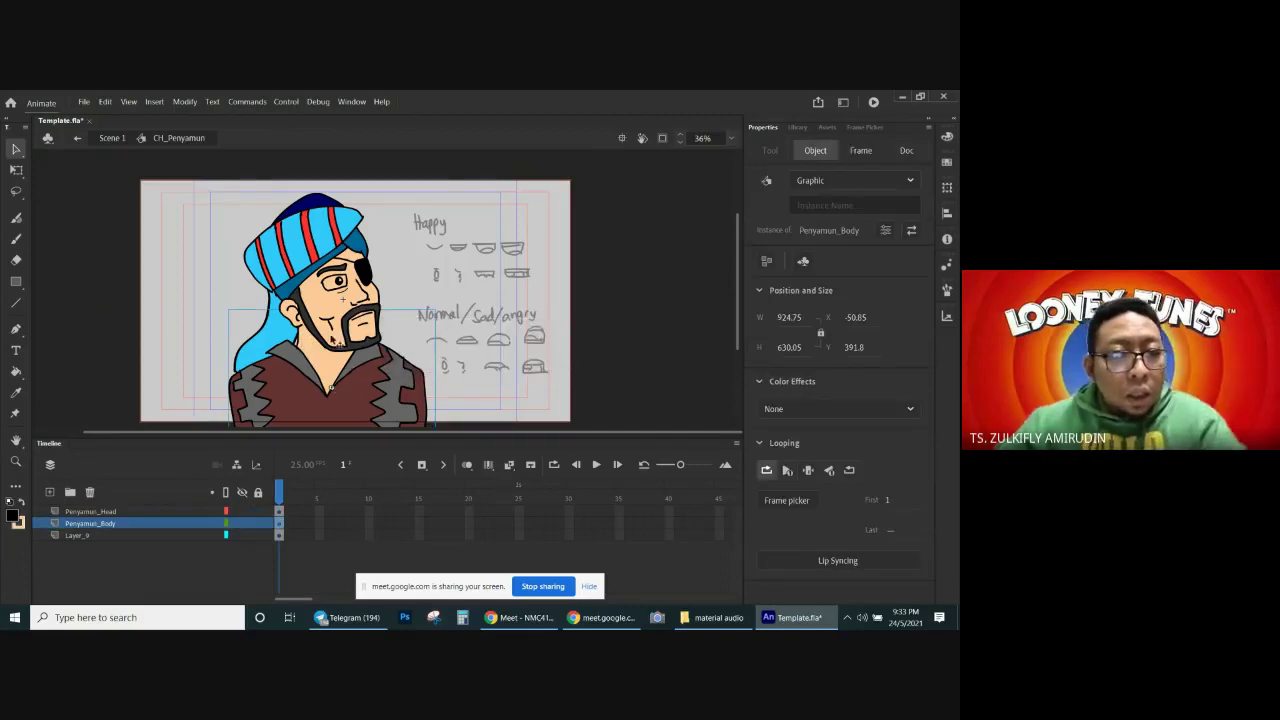
Step: Try tilting the pirate's head backward with Free Transform, and undo the rotation
key(q)
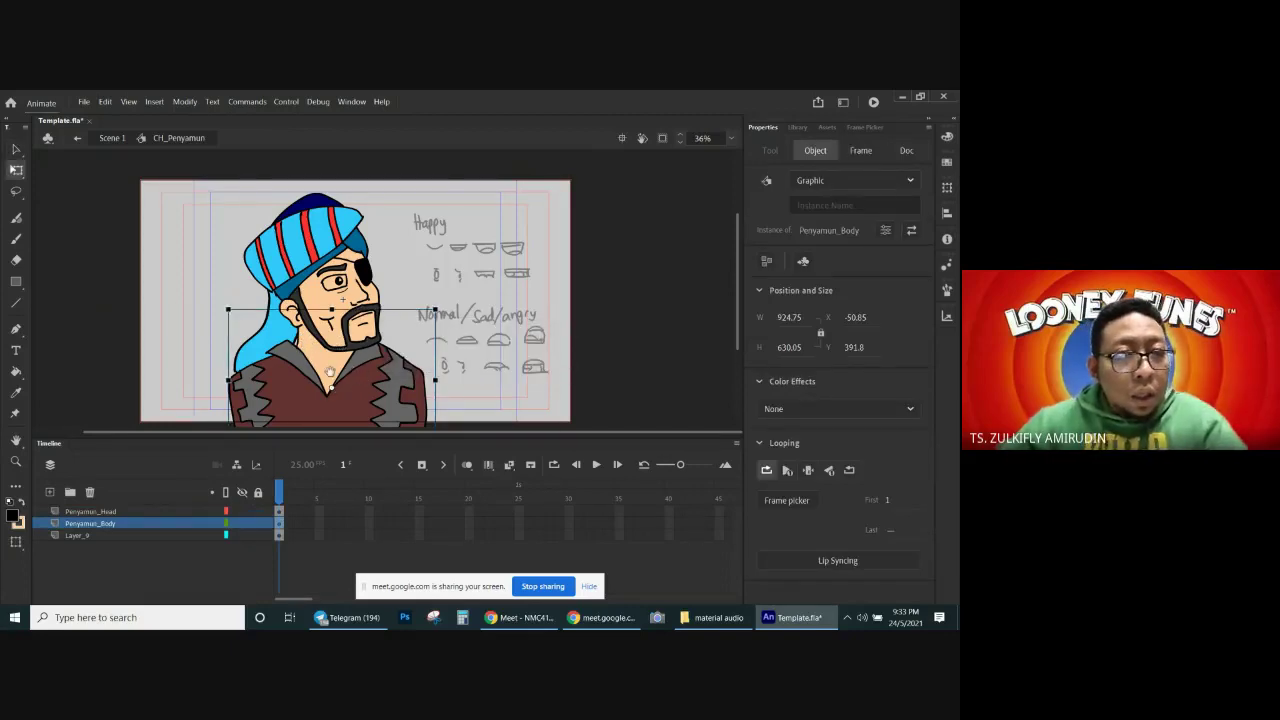
scroll(344, 336, down, 1)
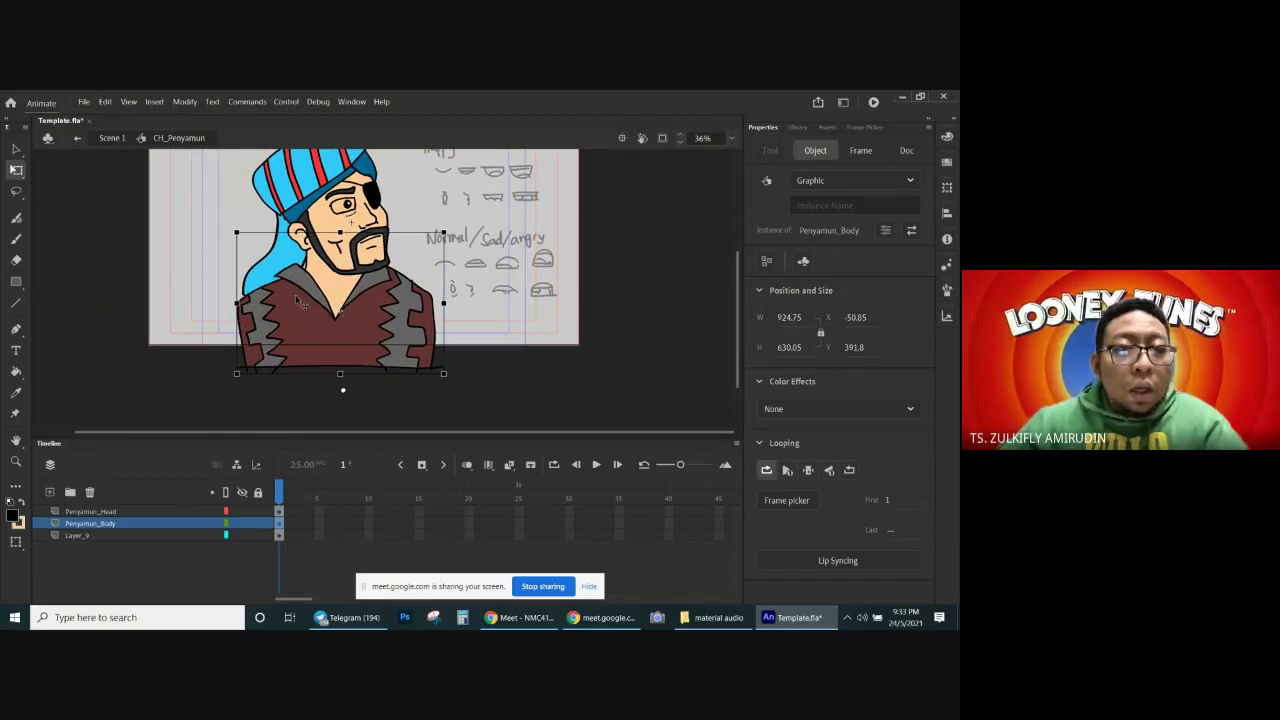
drag(194, 240, 198, 285)
click(458, 389)
click(300, 308)
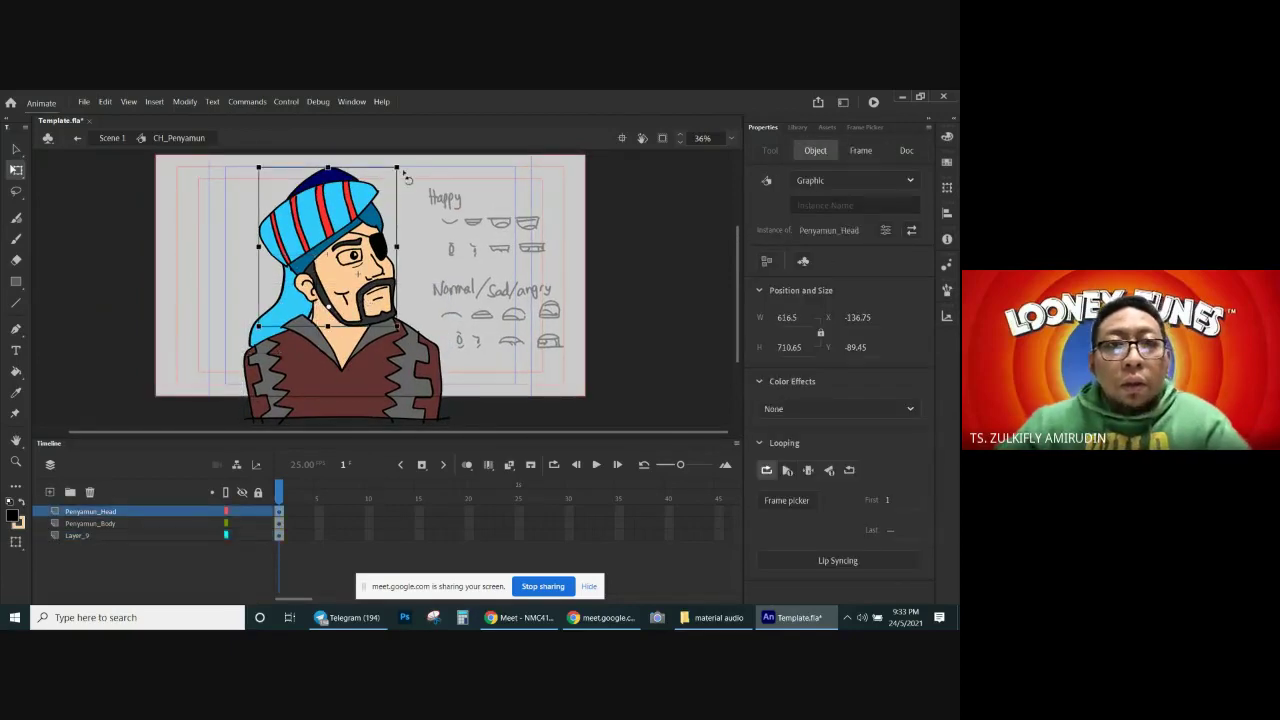
drag(404, 170, 358, 157)
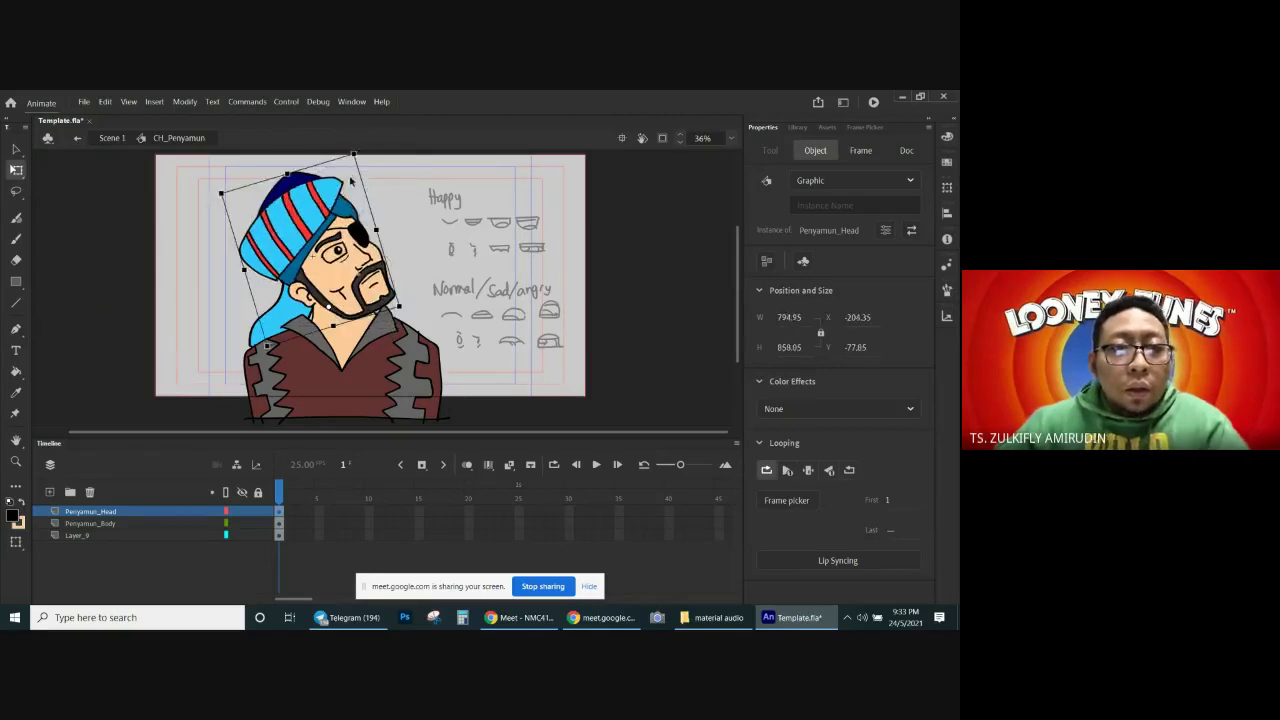
key(ctrl+z)
click(200, 358)
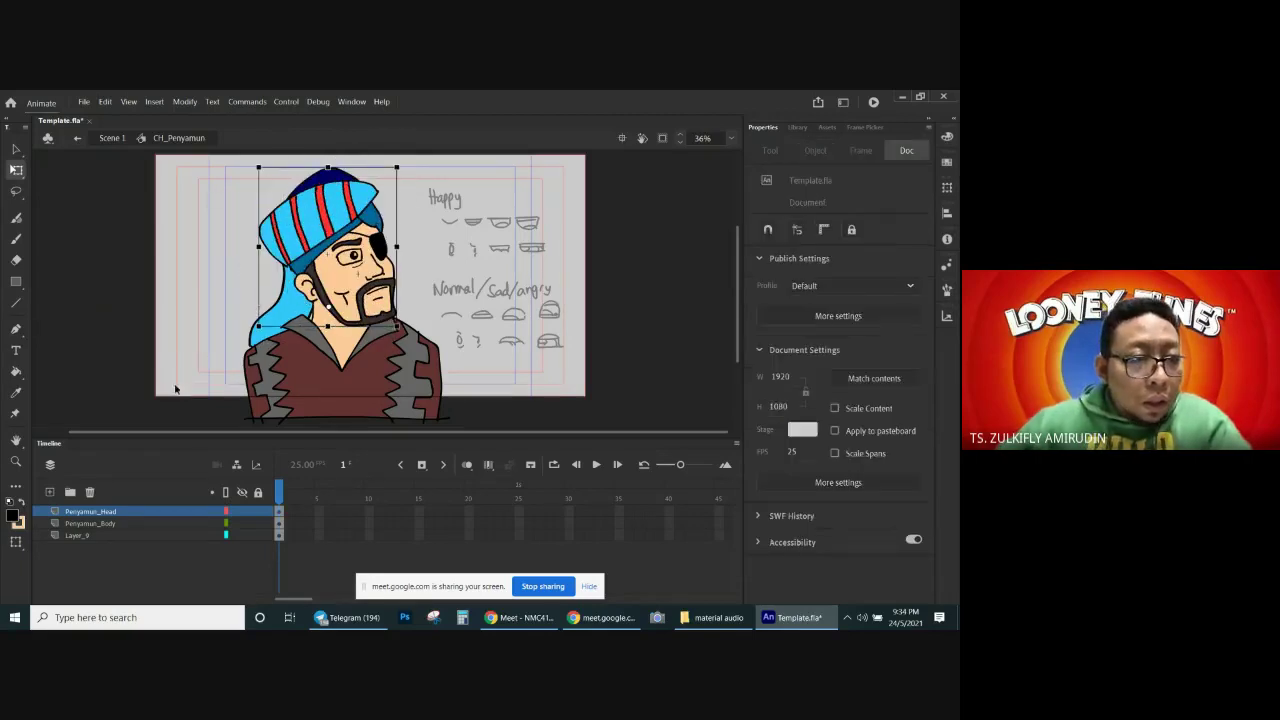
Step: Distribute the turban's tail to its own Penyamun_Tail layer and set Penyamun_Head as that layer's parent
click(118, 523)
click(118, 536)
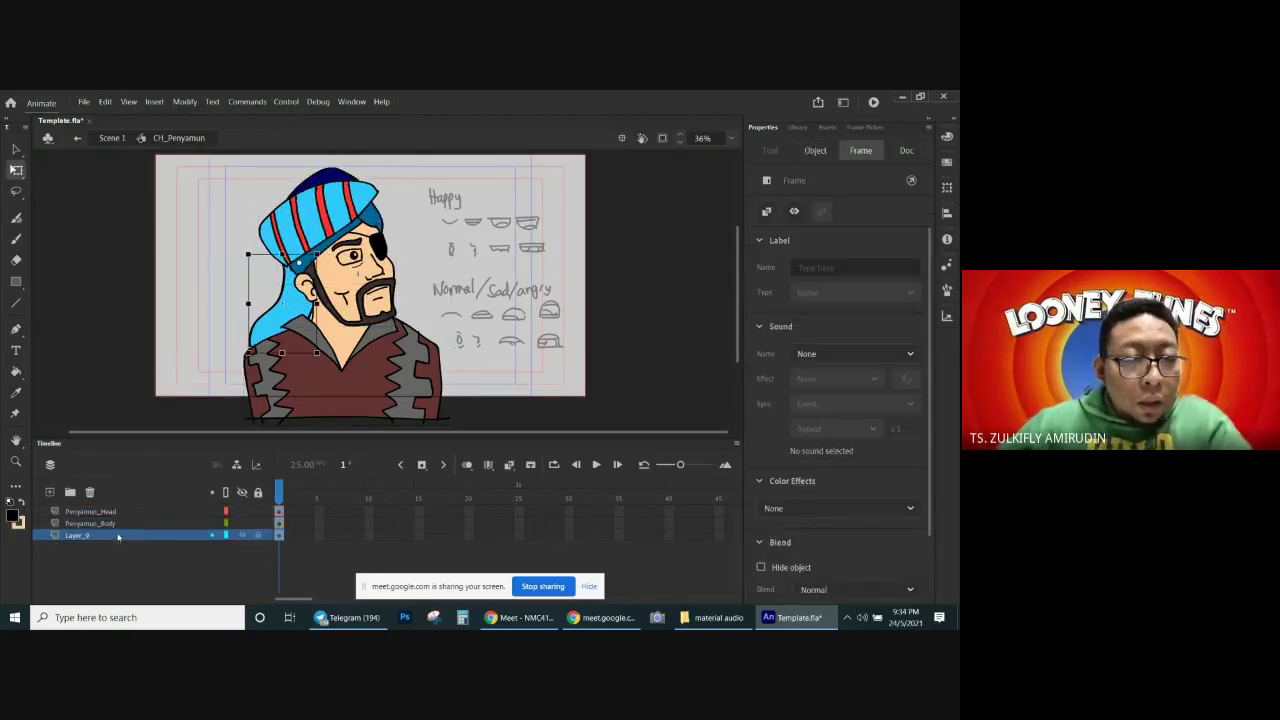
right_click(298, 306)
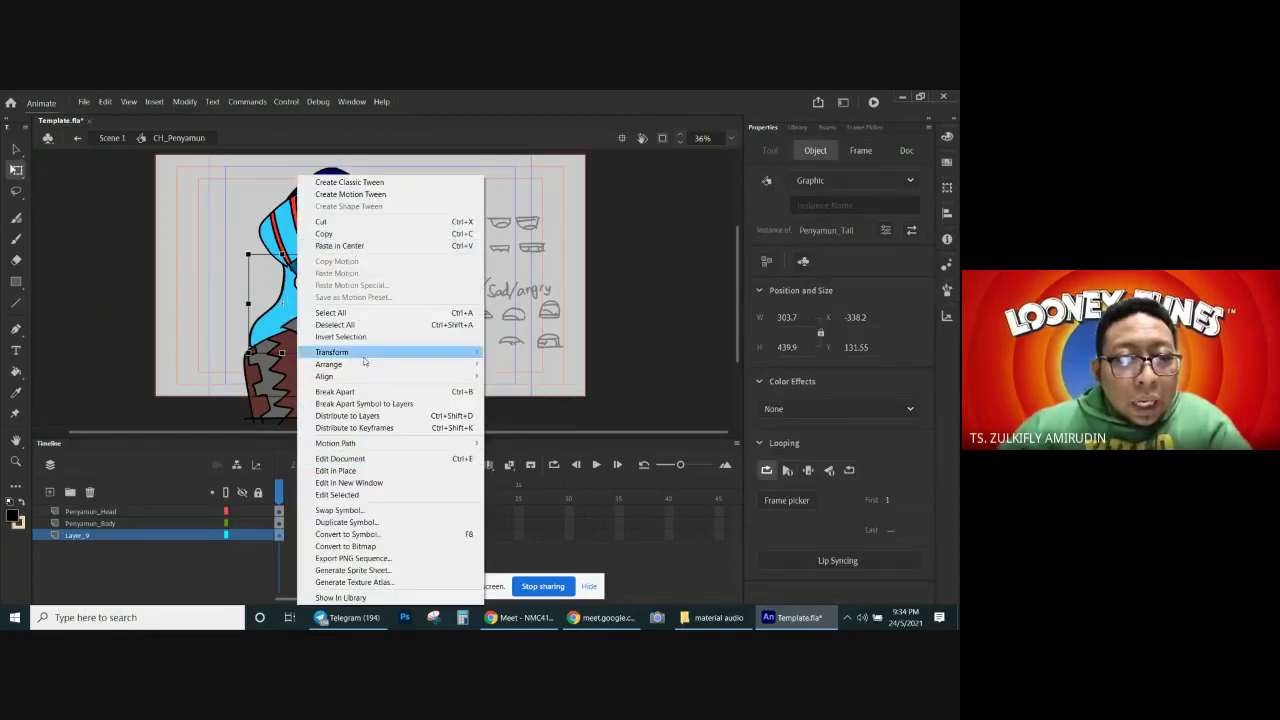
click(347, 415)
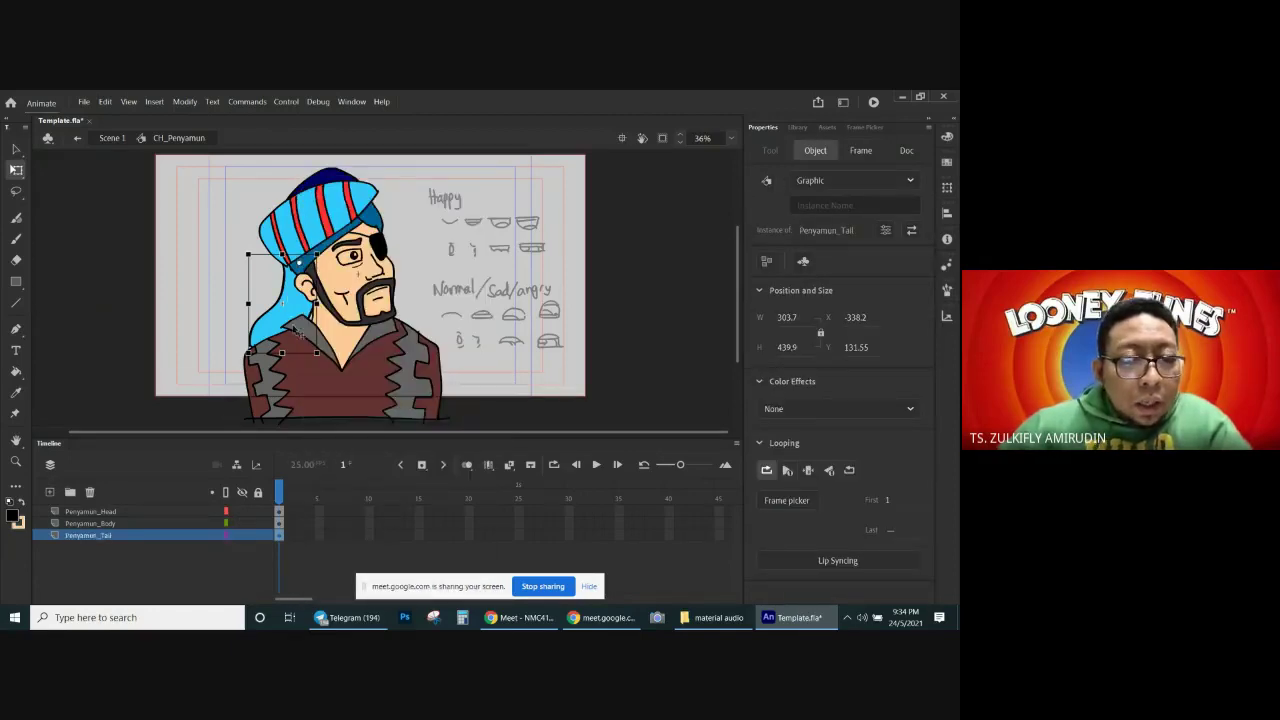
click(245, 535)
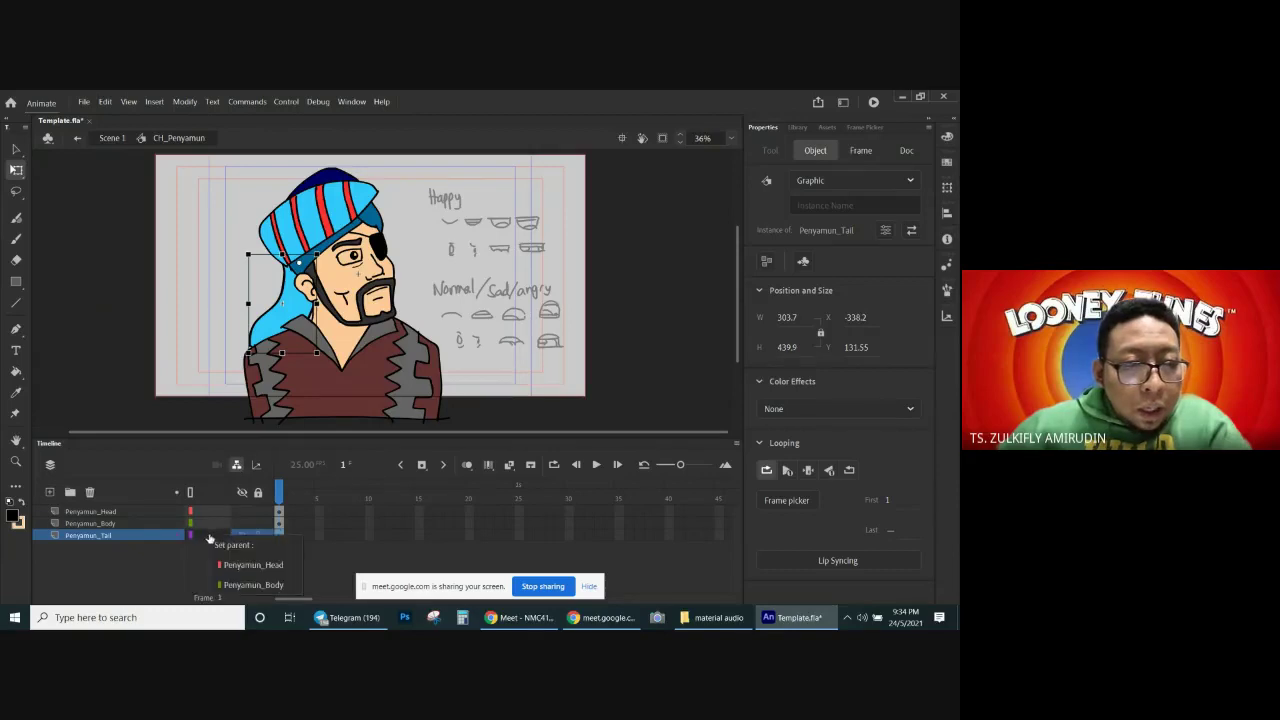
click(233, 569)
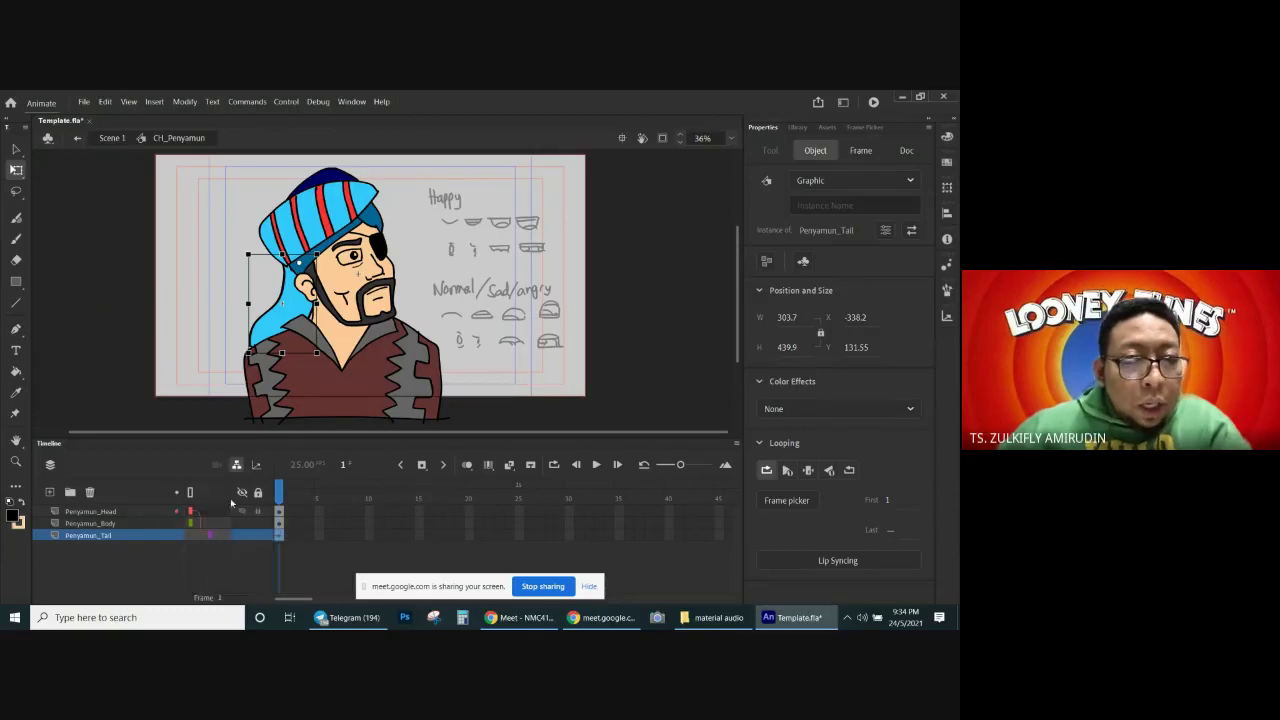
Step: Test the tail's parenting by rotating the head slightly, and undo the rotation
click(202, 236)
click(341, 226)
mouse_move(406, 173)
mouse_down()
mouse_move(452, 218)
mouse_move(375, 161)
mouse_move(397, 169)
mouse_up()
key(ctrl+z)
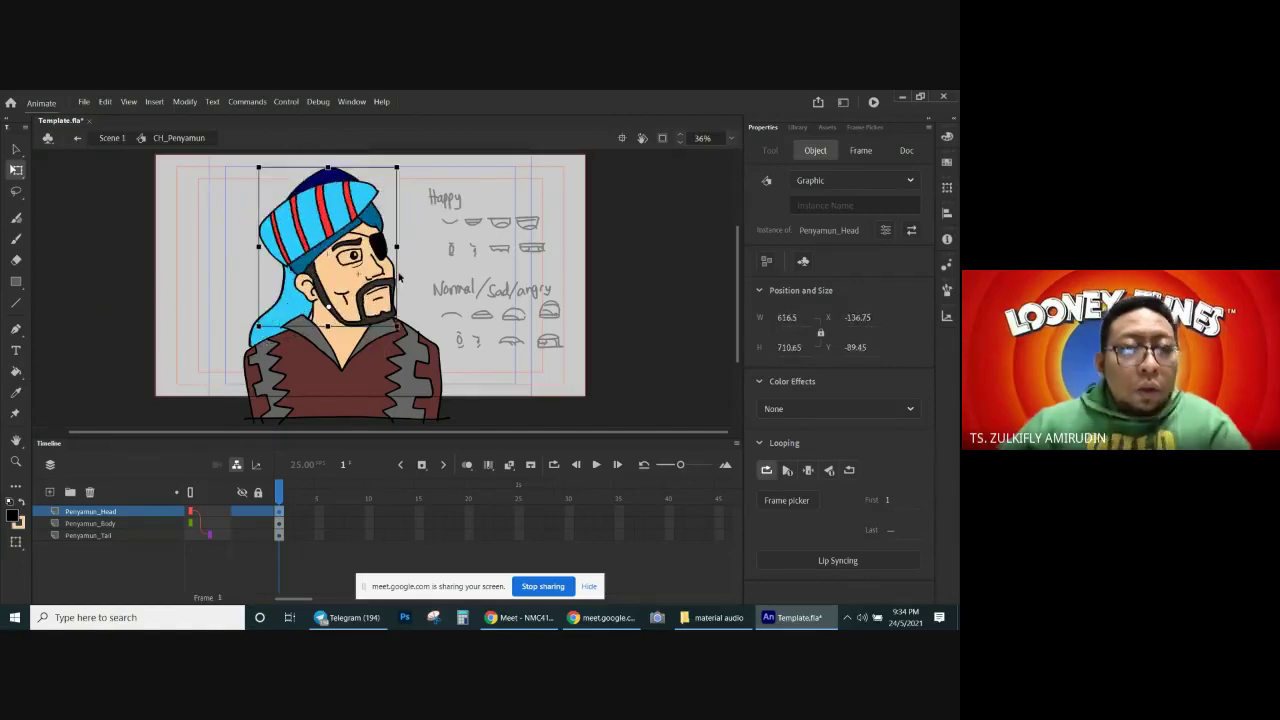
Step: Set Penyamun_Body as the parent of the Penyamun_Head layer
click(108, 536)
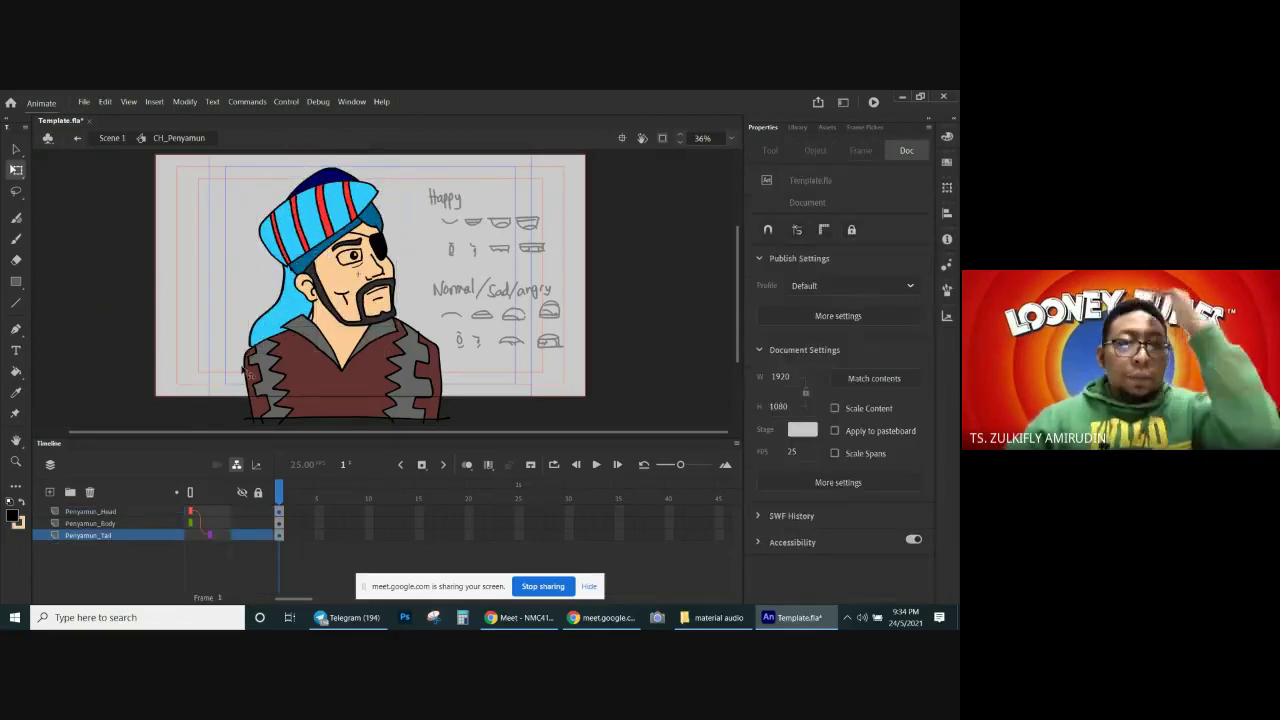
click(122, 512)
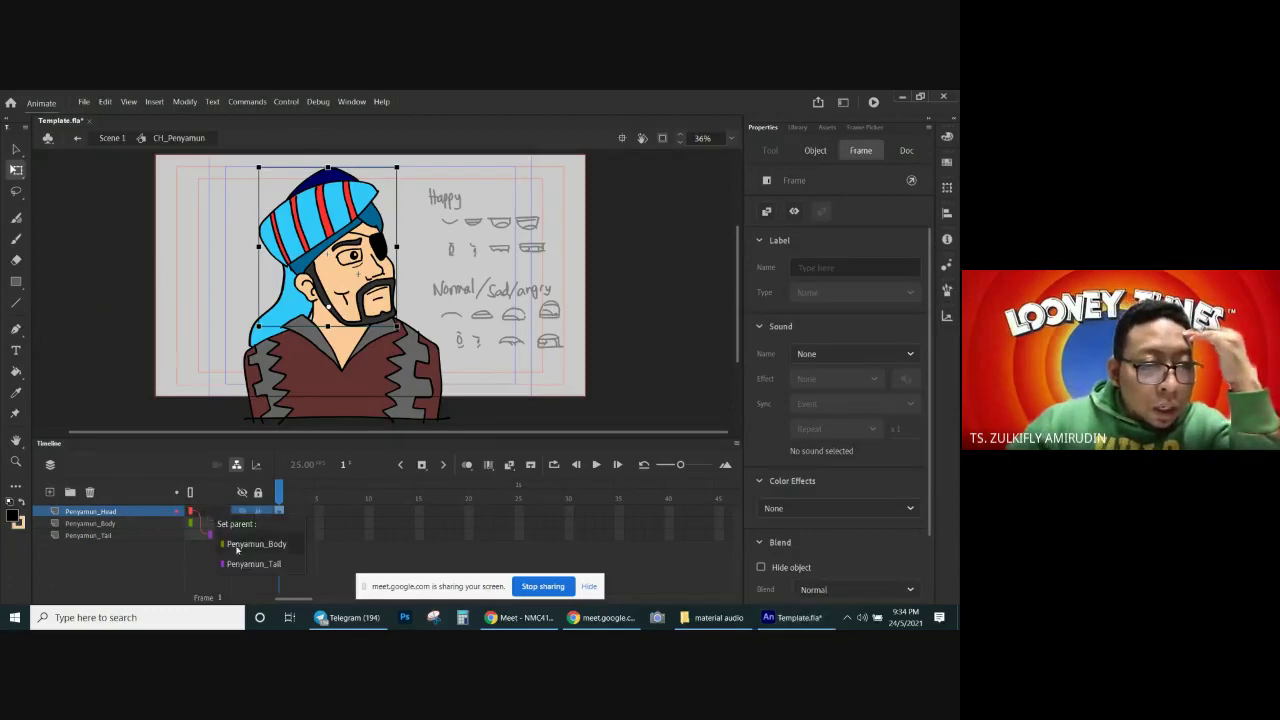
Step: Test the head's parenting by rotating the body slightly, and undo the rotation
click(350, 393)
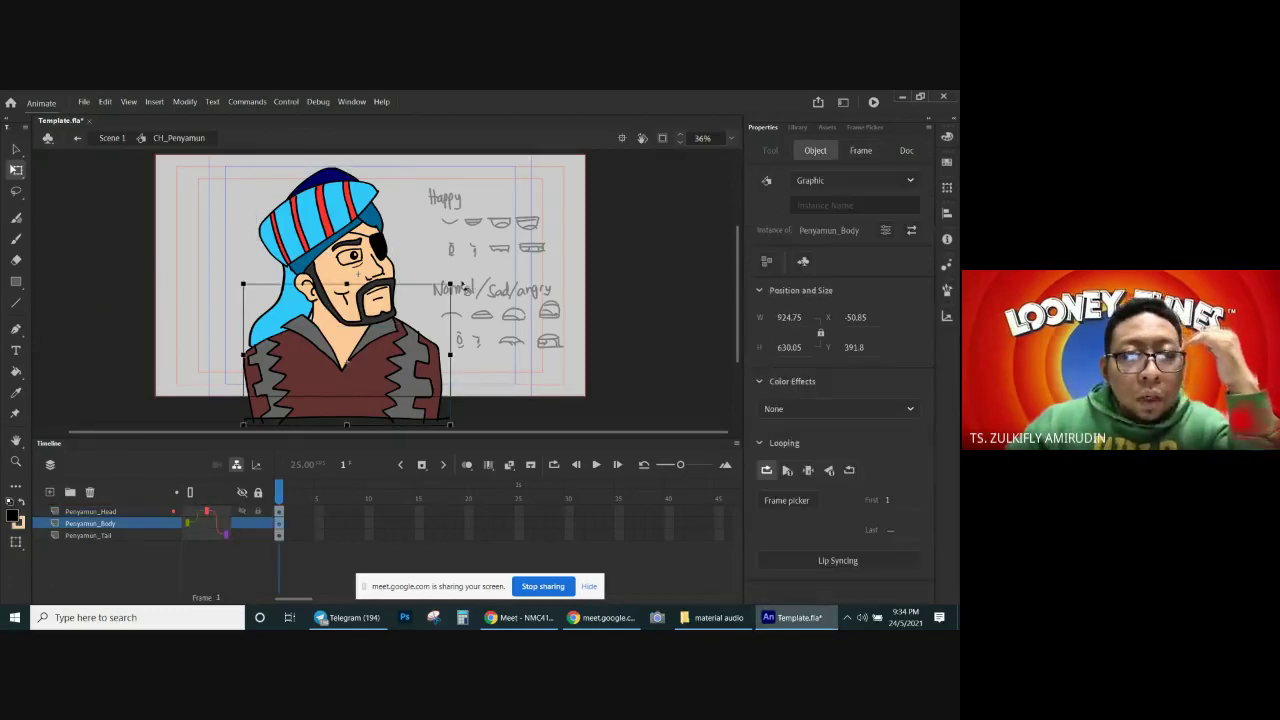
drag(461, 285, 464, 290)
key(ctrl+z)
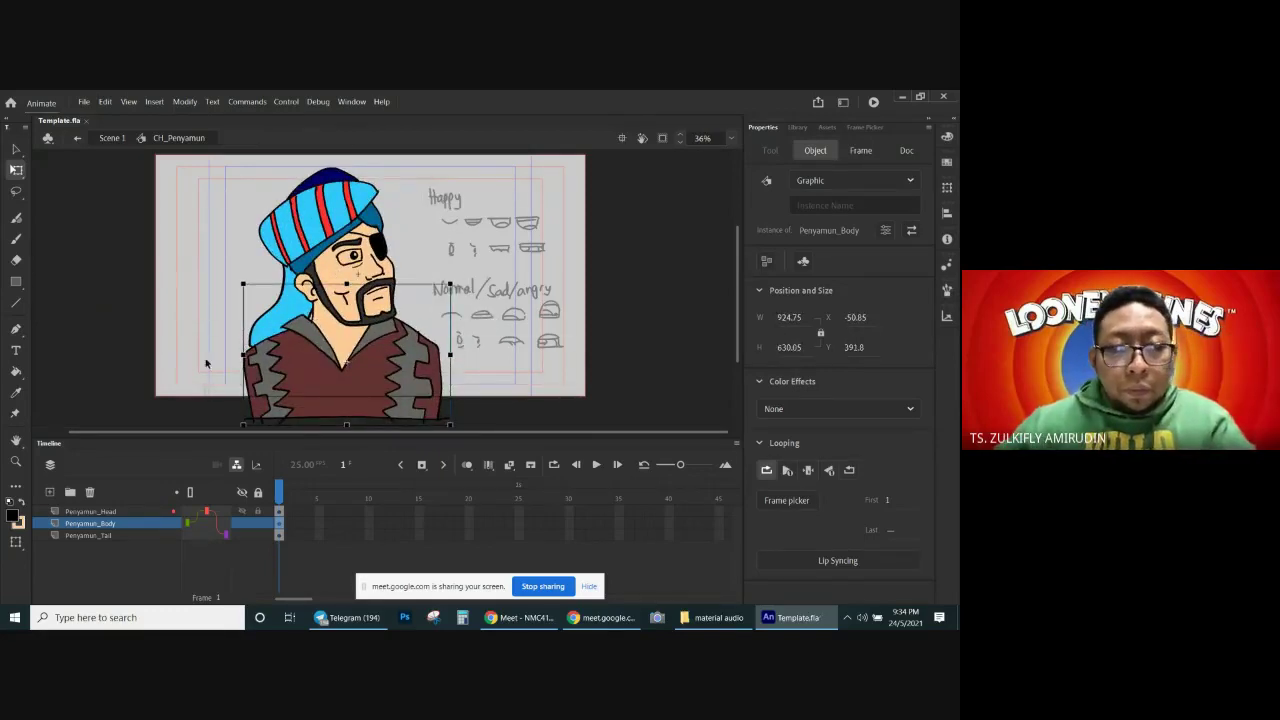
click(214, 312)
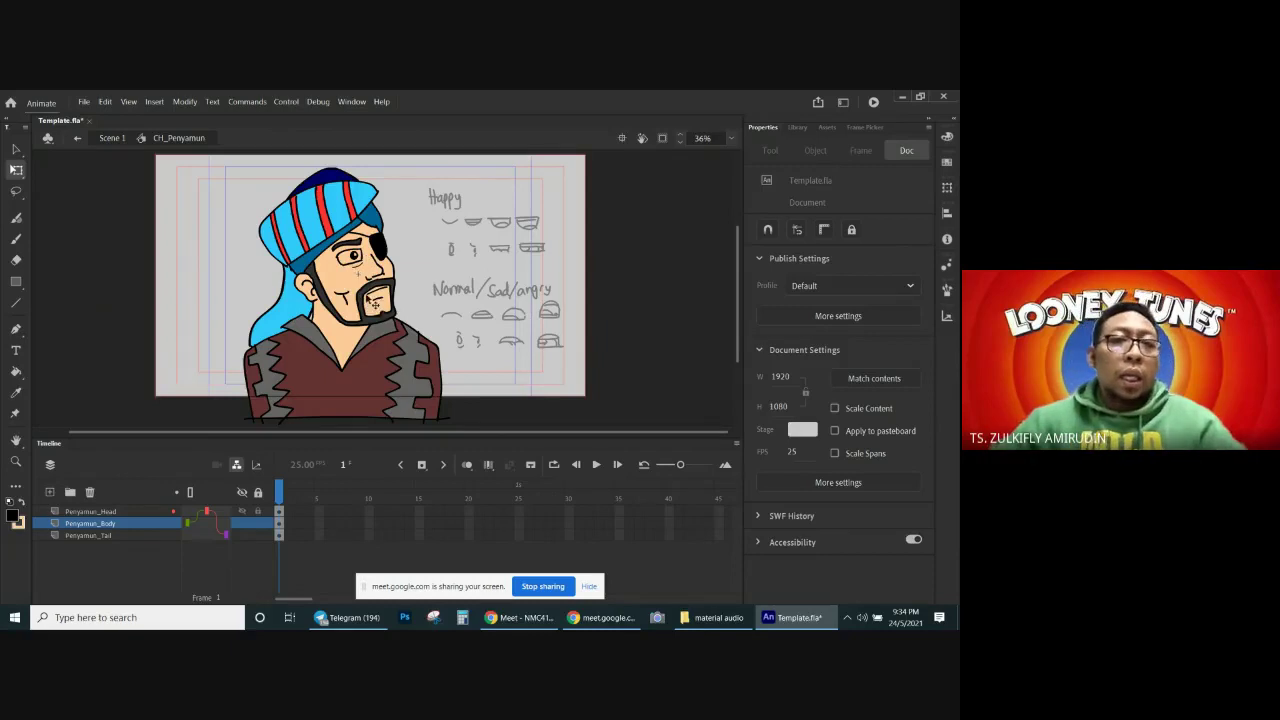
Step: Open the Penyamun_Mouth symbol inside Penyamun_Head for editing and select the mouth artwork on frame 1
scroll(377, 308, up, 1)
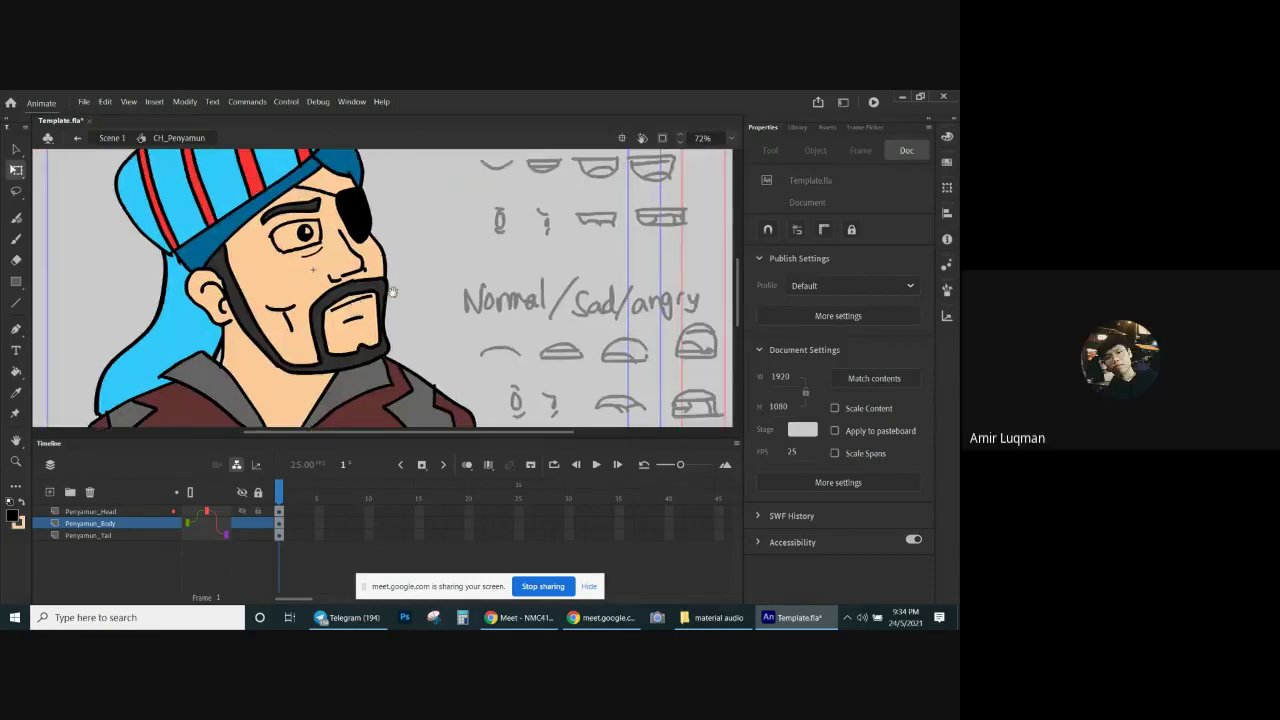
click(363, 313)
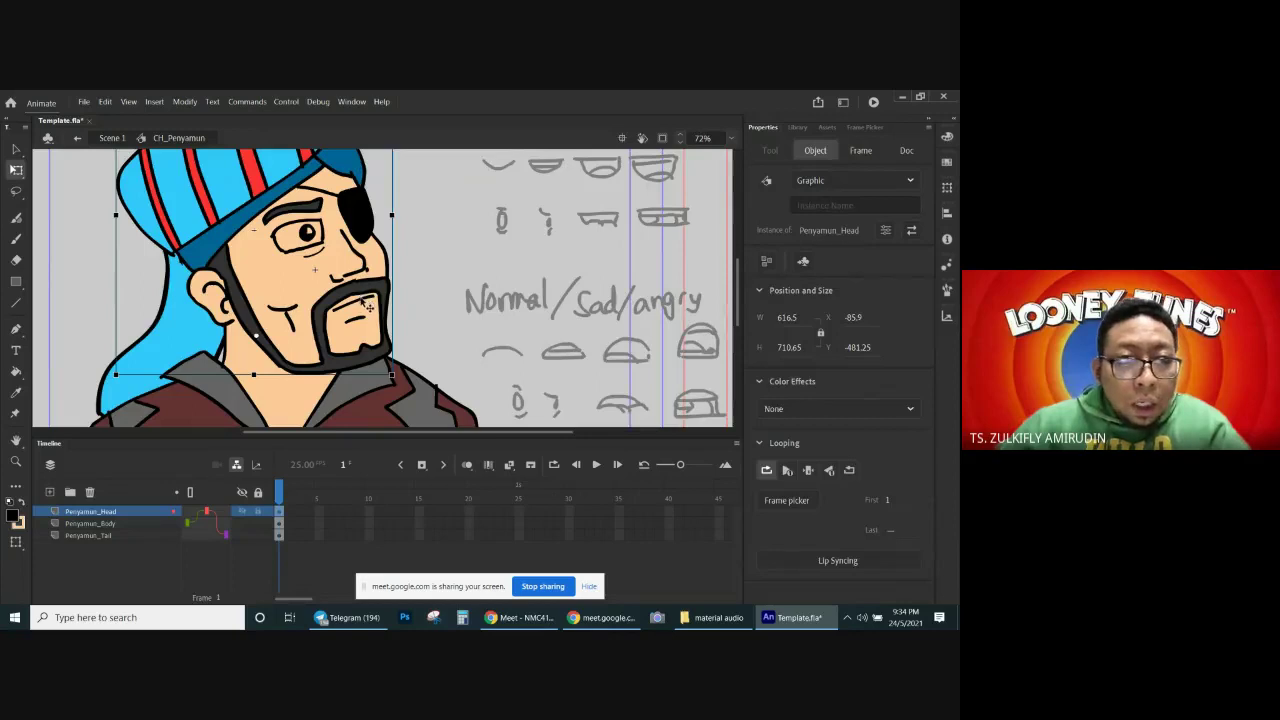
double_click(368, 307)
click(355, 312)
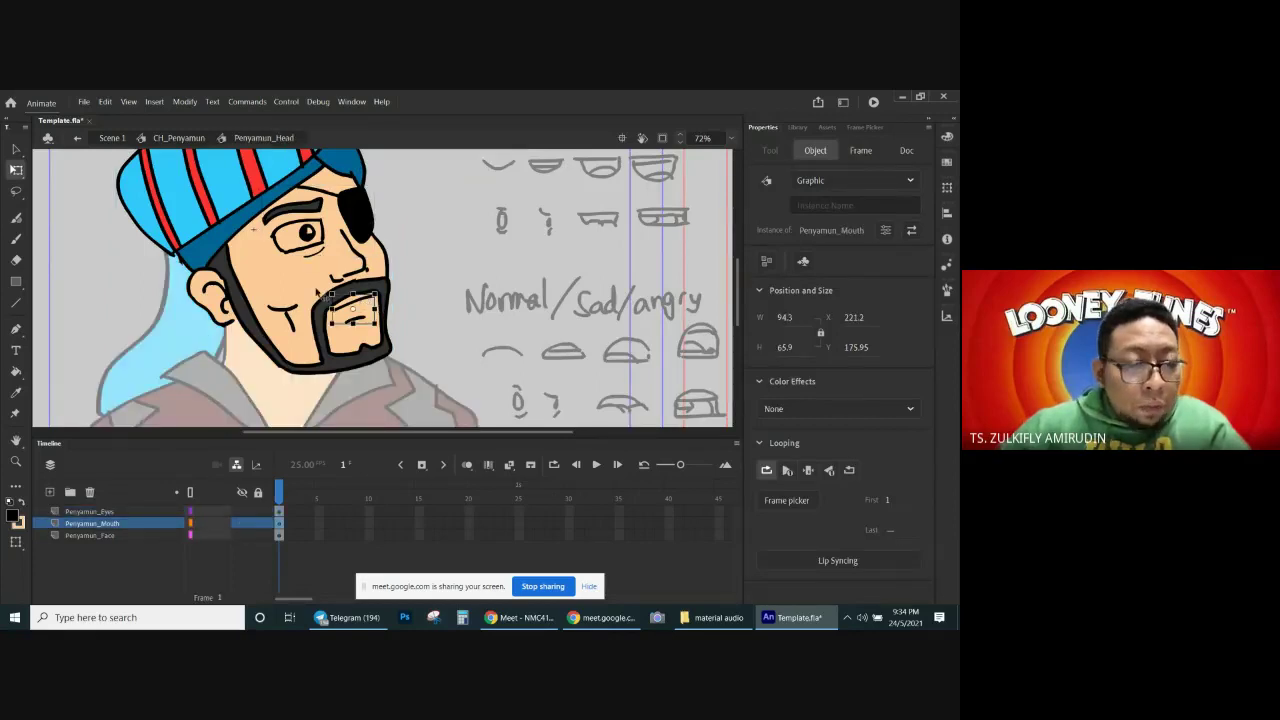
double_click(366, 306)
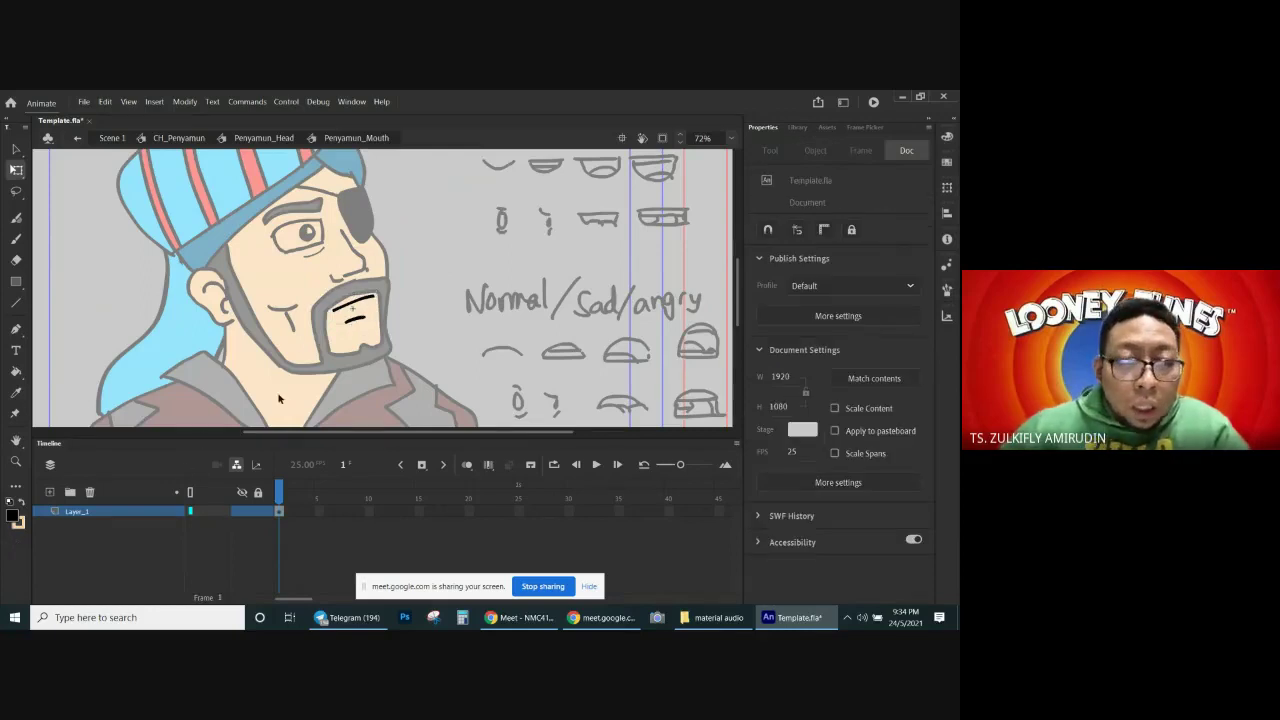
click(279, 512)
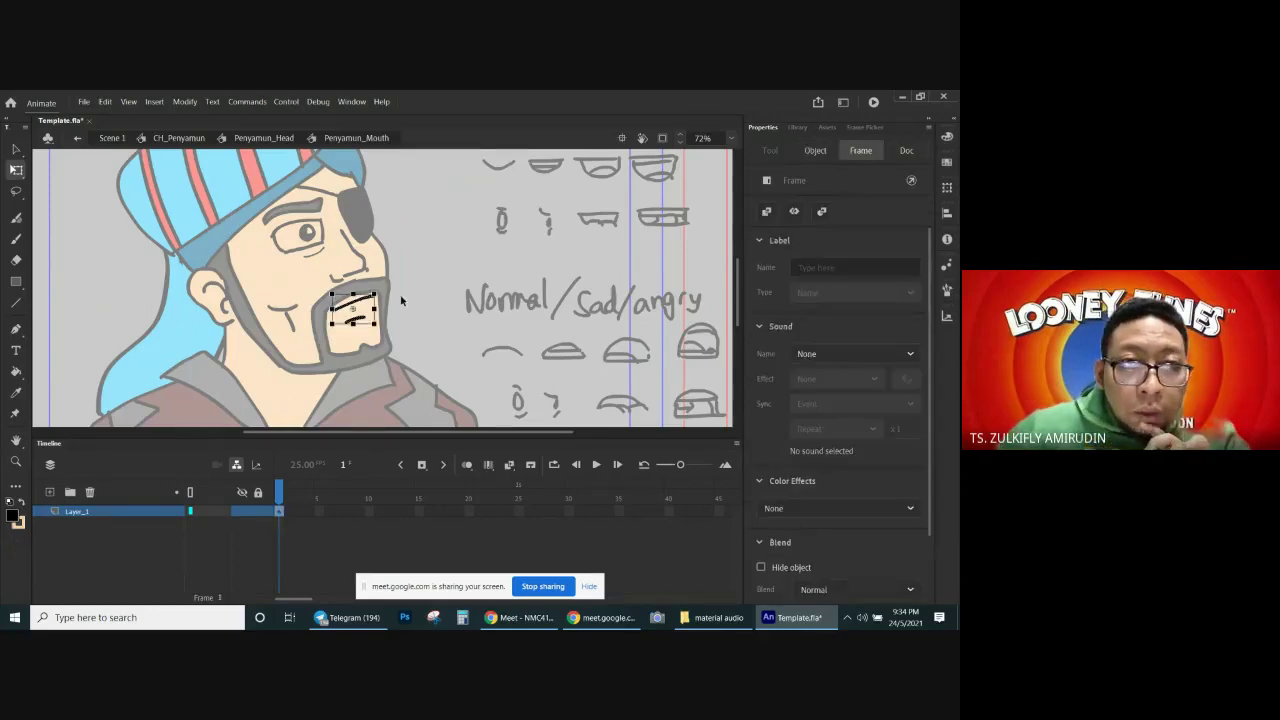
drag(512, 216, 467, 282)
drag(389, 315, 443, 226)
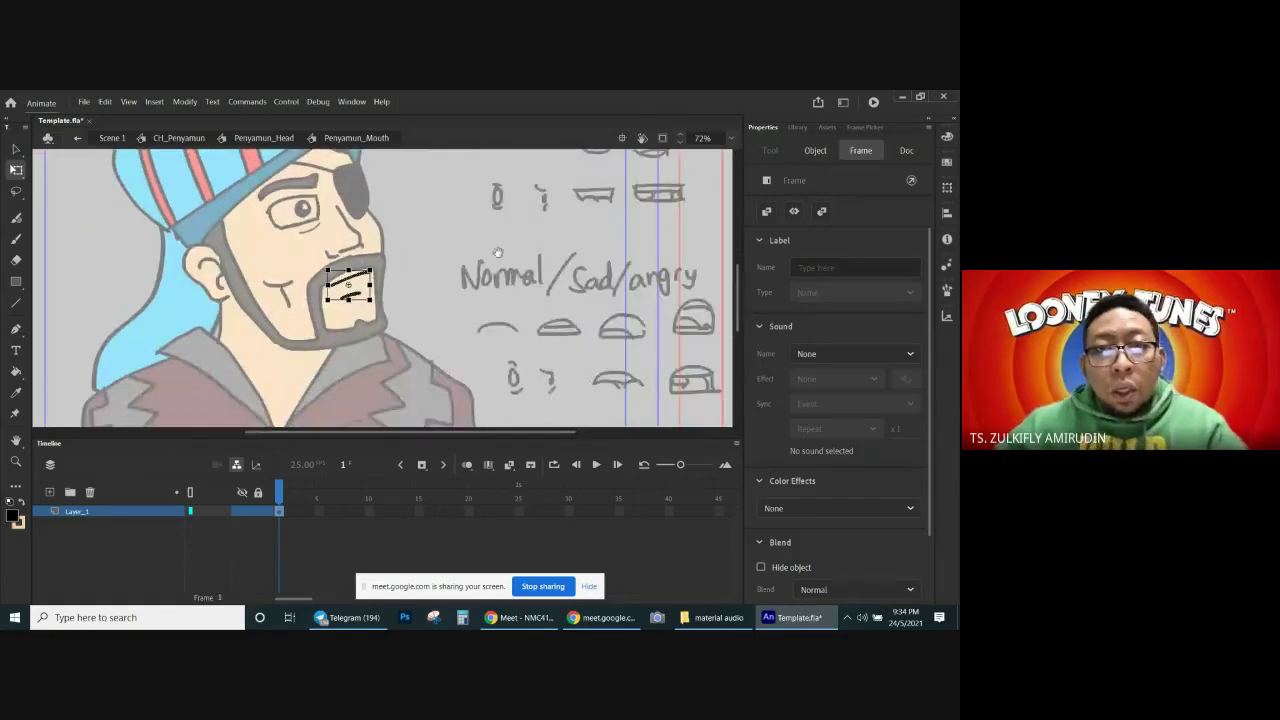
Step: Delete the existing mouth artwork from frame 1 of the mouth symbol
drag(635, 219, 497, 241)
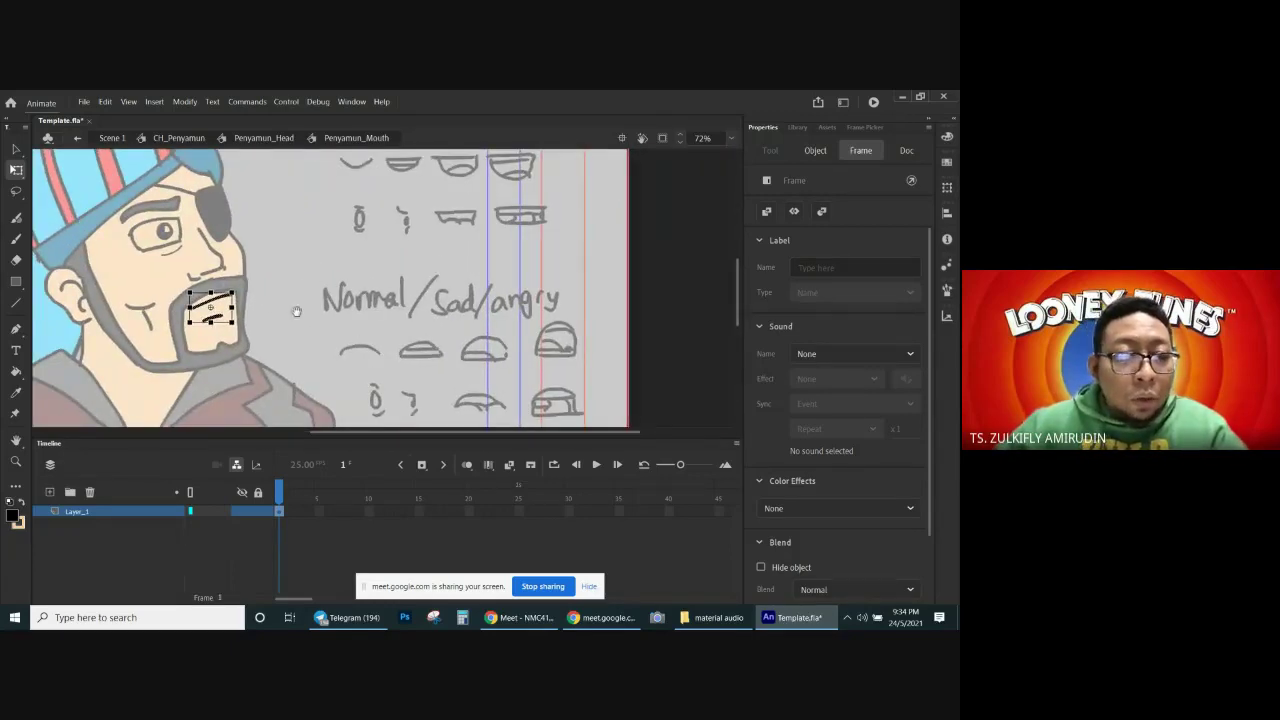
drag(296, 311, 396, 302)
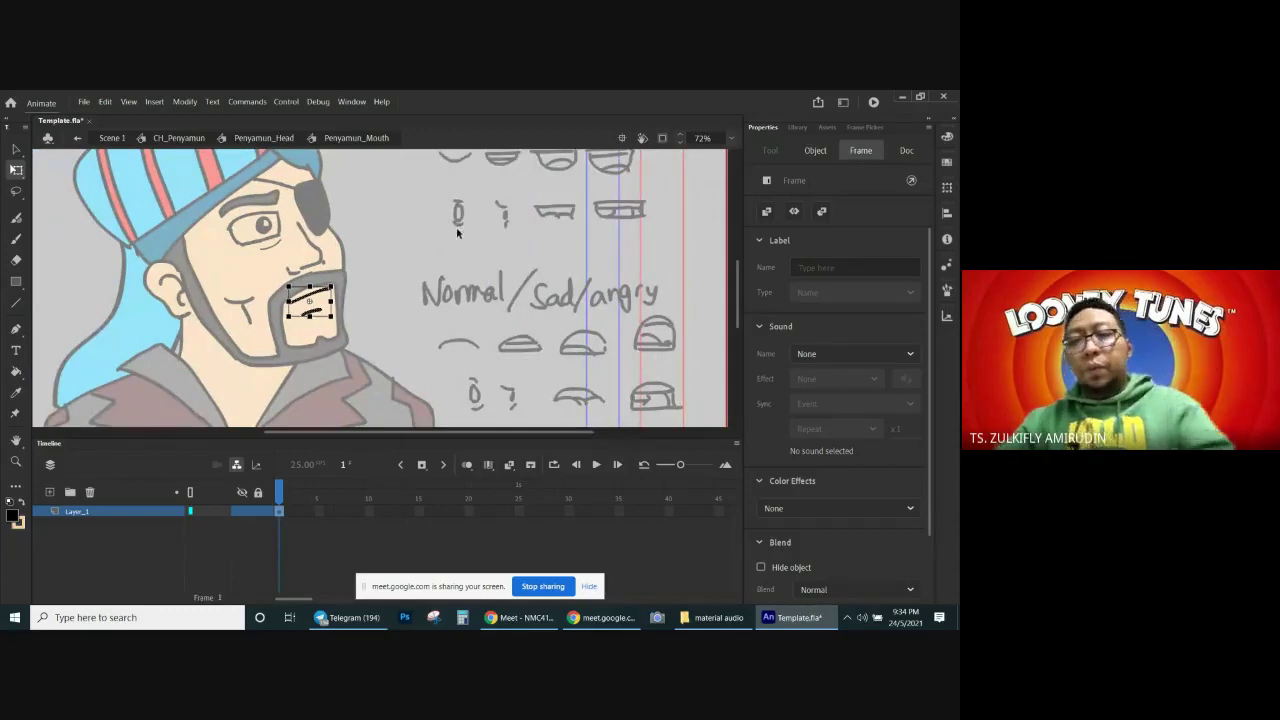
drag(396, 251, 390, 293)
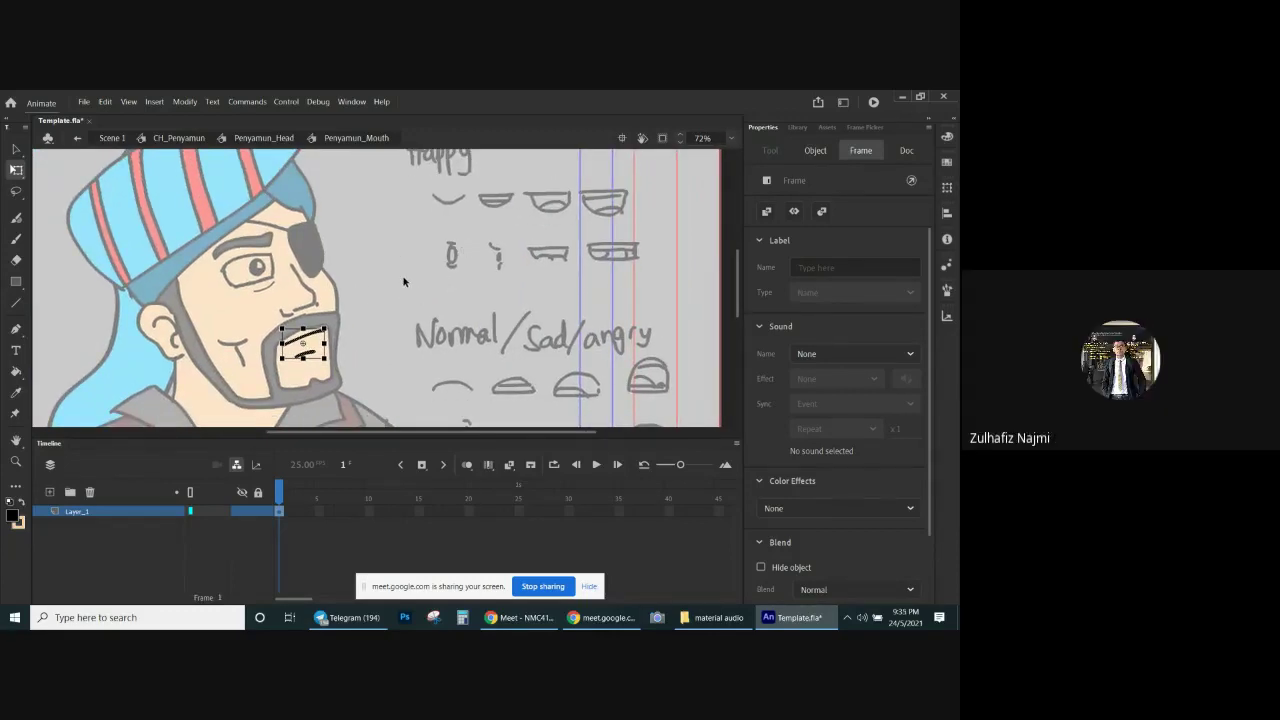
click(415, 241)
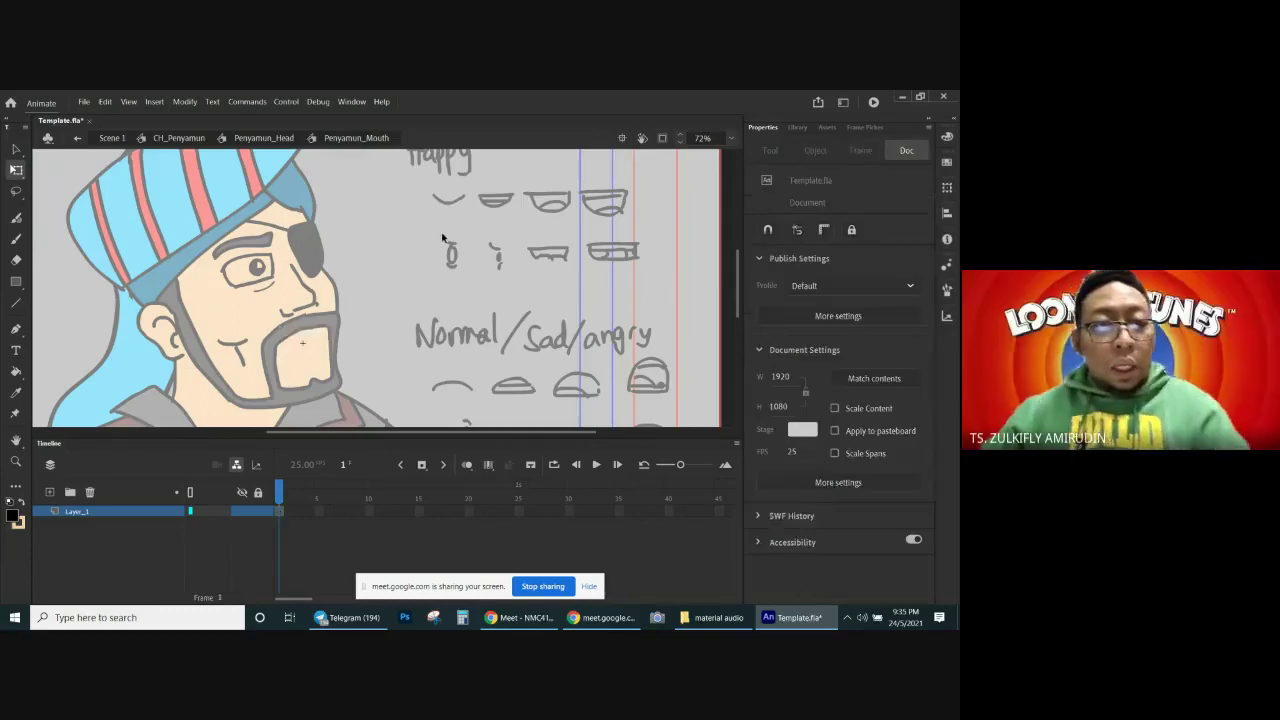
Step: Try a mouth line inside the goatee on frame 1 with the Classic Brush at size 4
key(b)
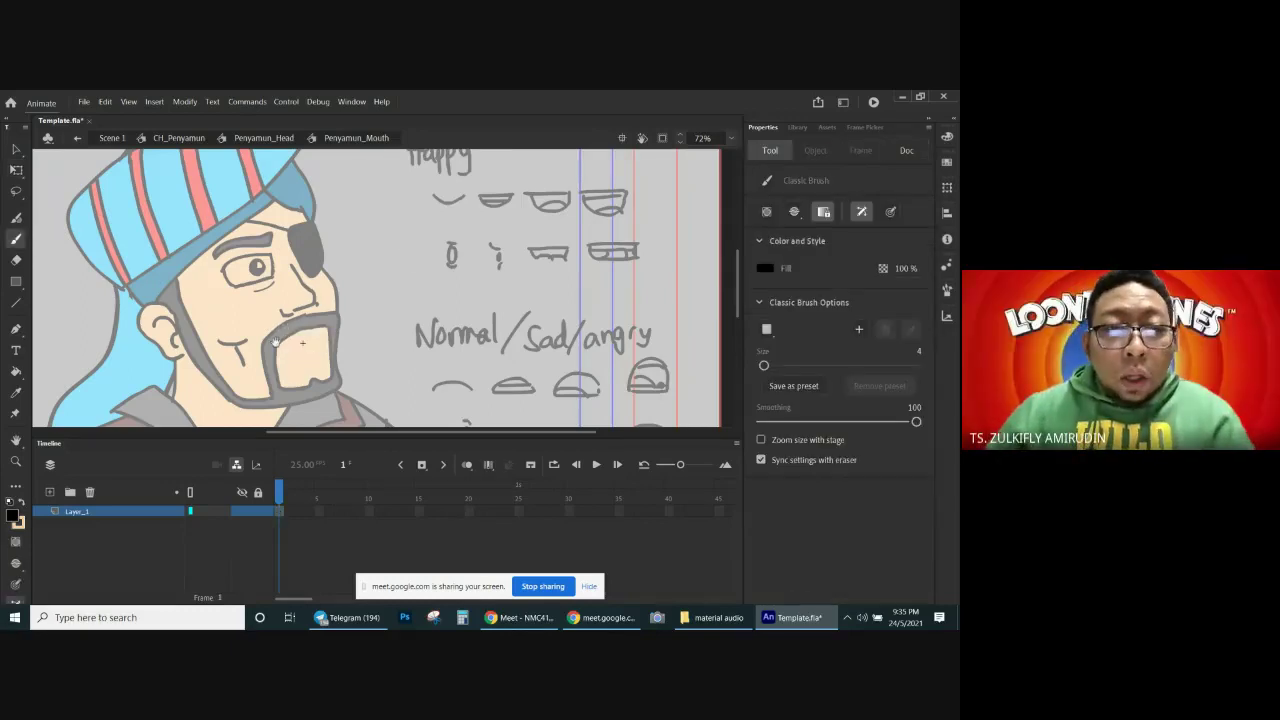
drag(276, 342, 324, 274)
ctrl+click(320, 277)
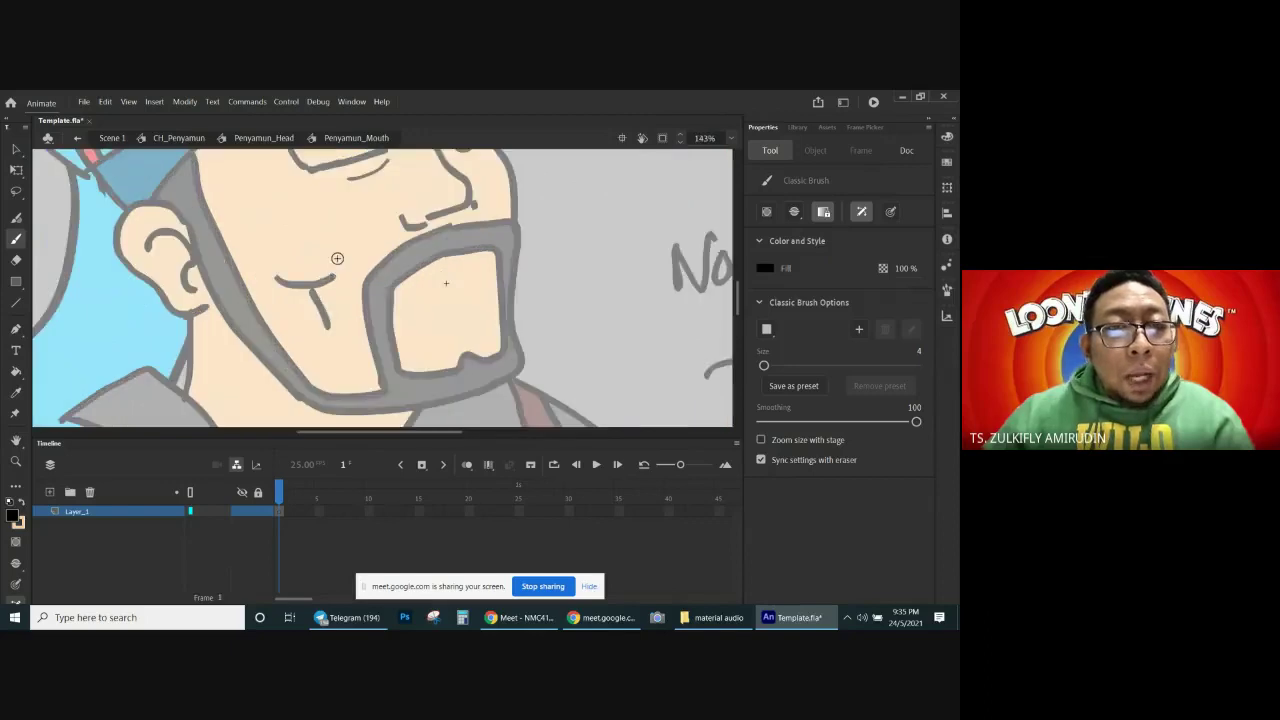
drag(432, 328, 398, 295)
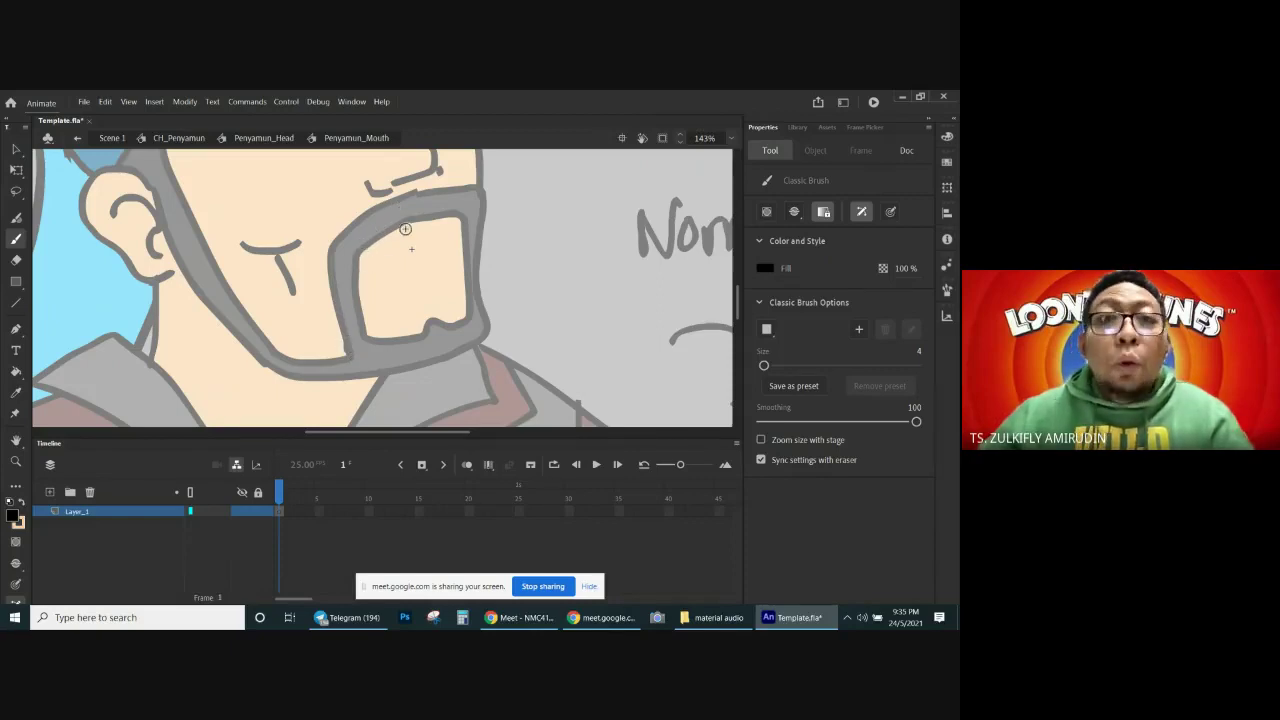
drag(418, 235, 355, 268)
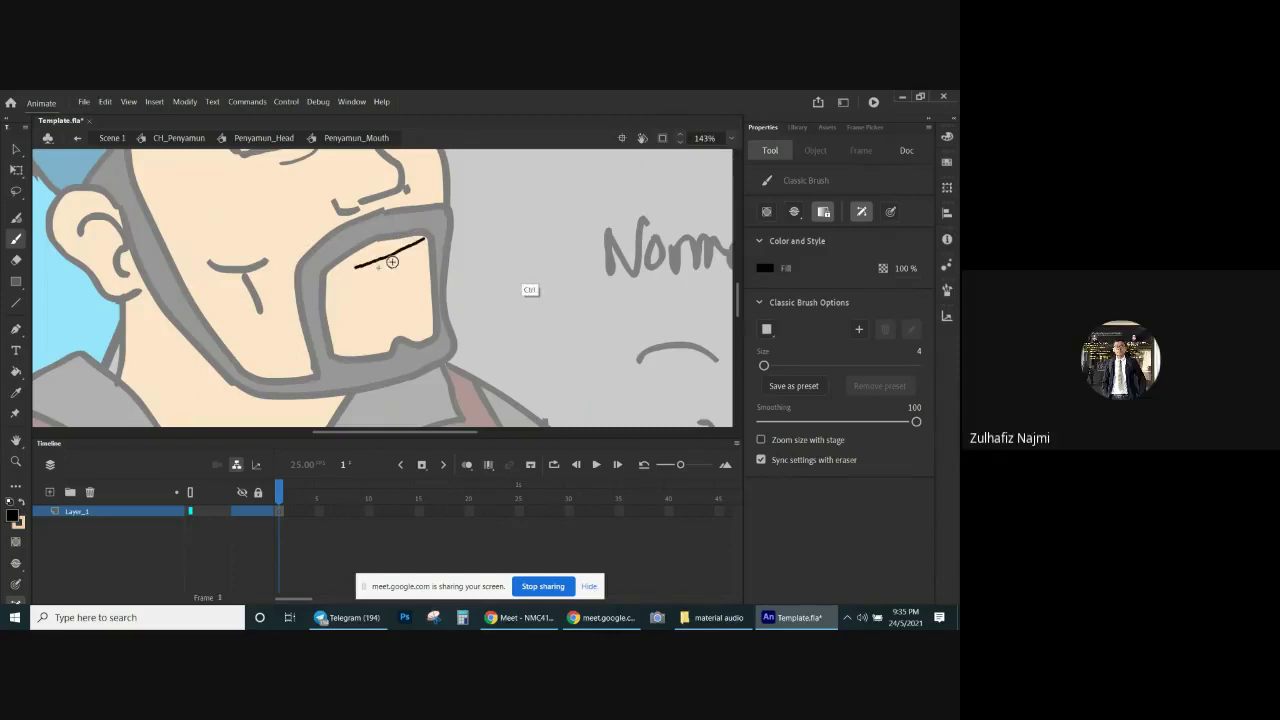
Step: Replace the thin line on frame 1 with a closed mouth line and a short lower-lip stroke, using brush size 7
drag(765, 365, 767, 365)
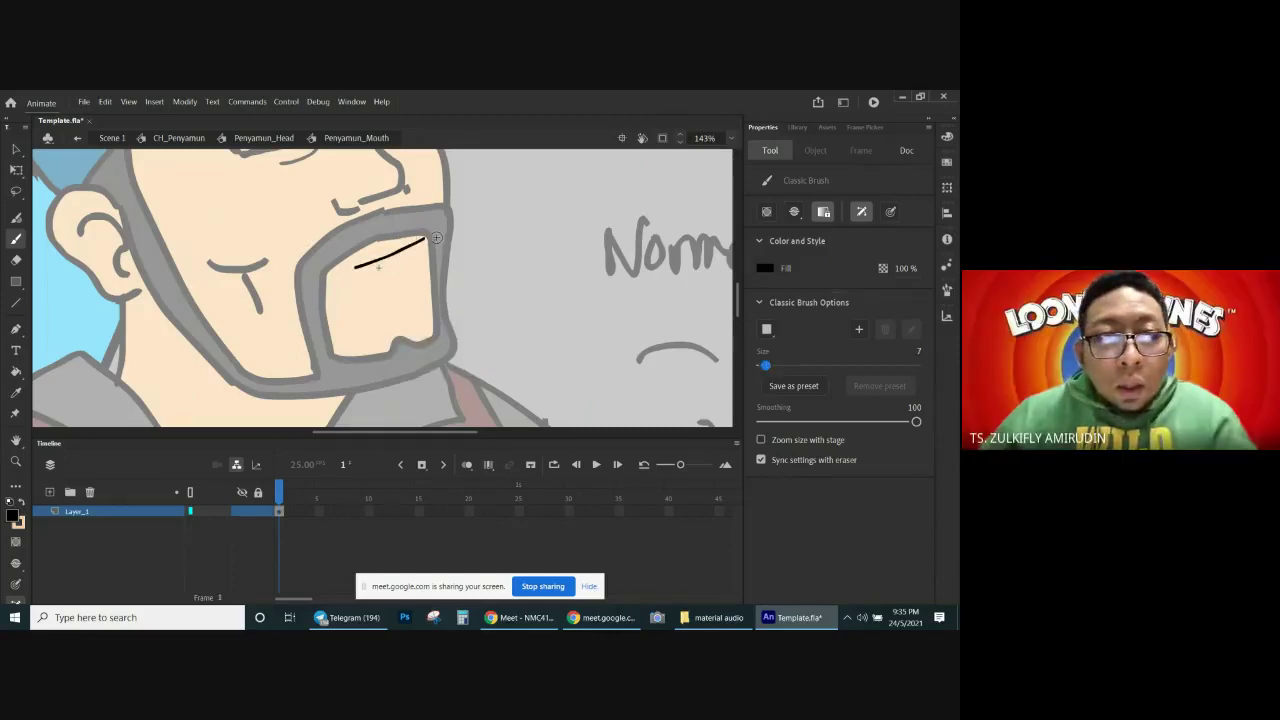
key(v)
click(404, 249)
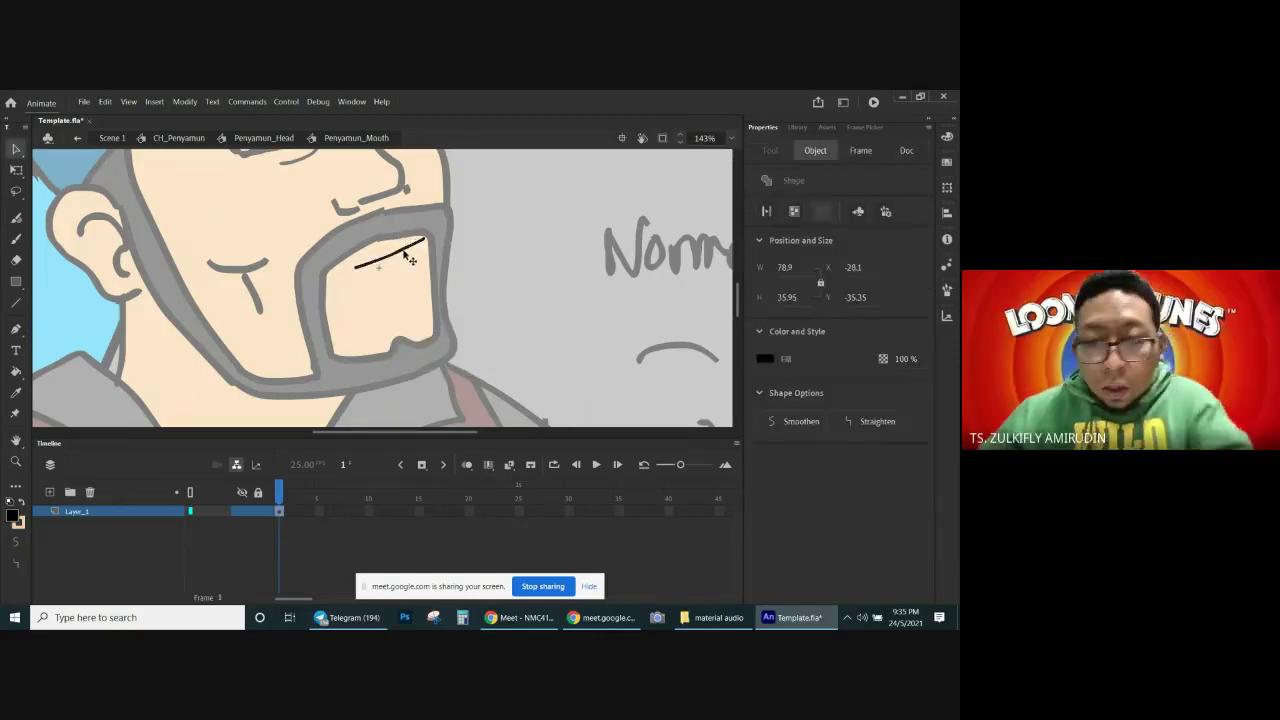
key(Delete)
key(b)
key(b)
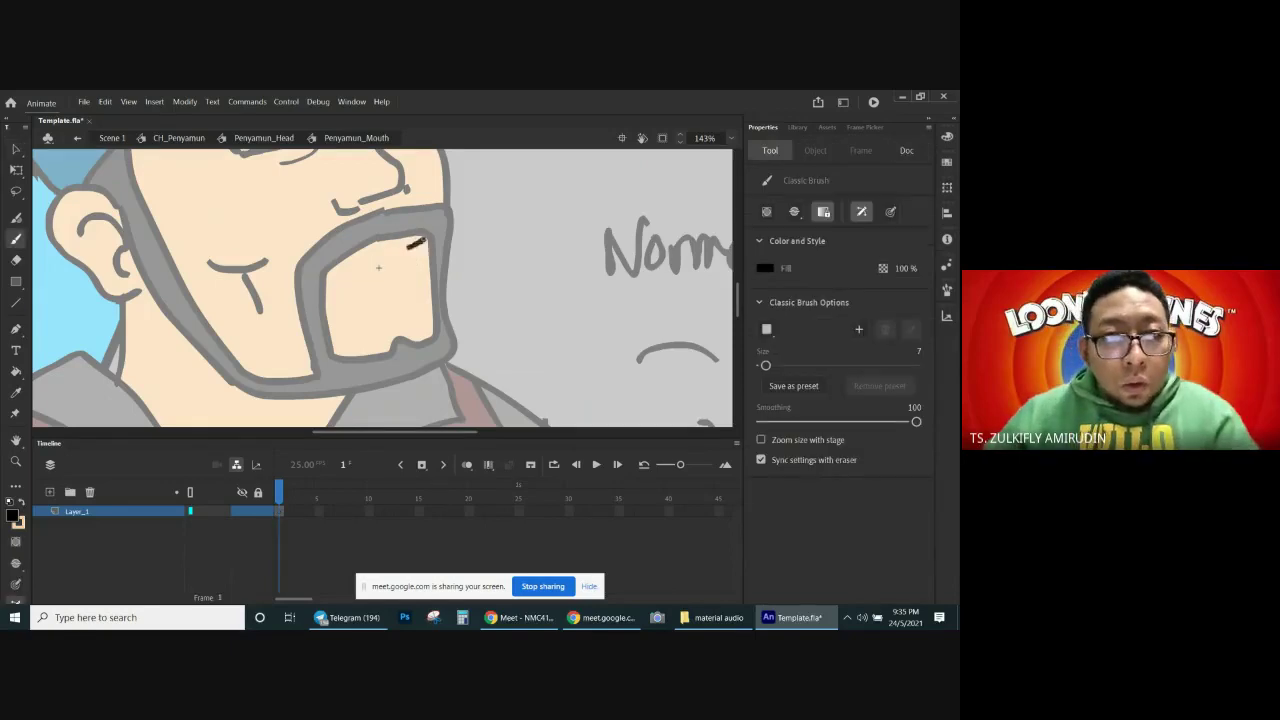
mouse_move(367, 266)
mouse_down()
mouse_move(333, 280)
mouse_move(420, 243)
mouse_move(375, 282)
mouse_move(413, 263)
mouse_up()
key(ctrl+z)
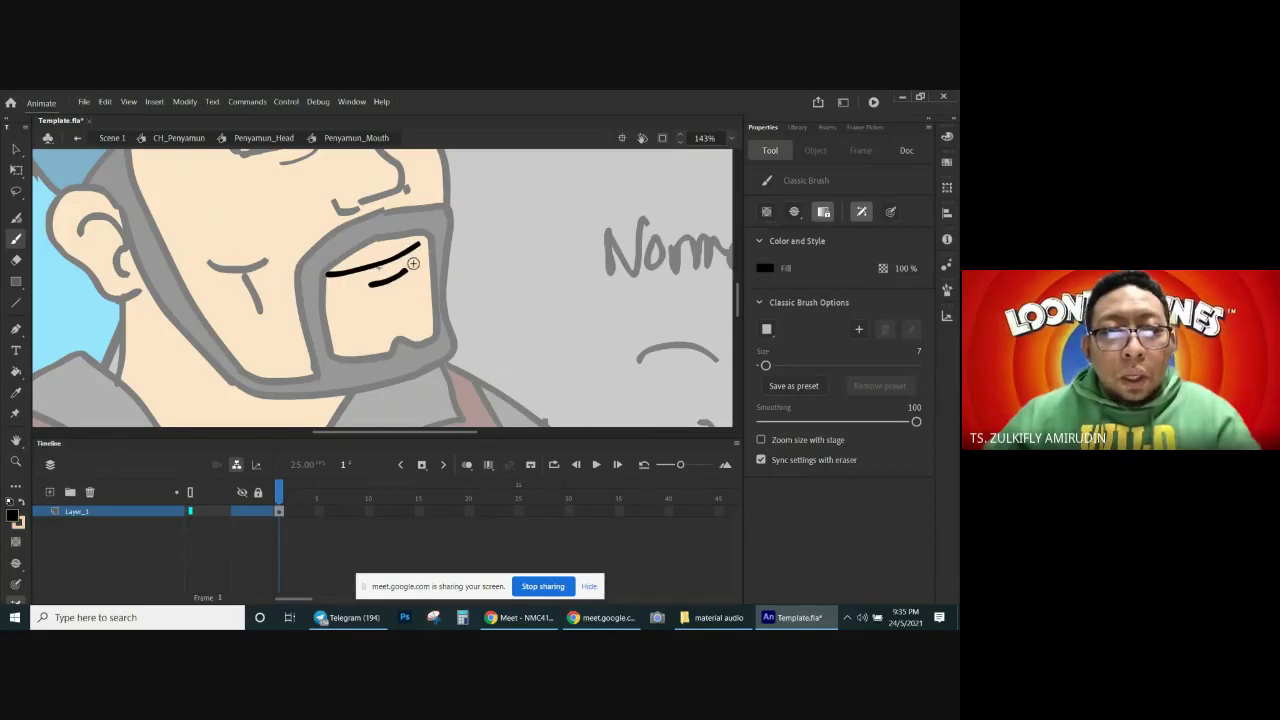
Step: Add a blank keyframe at frame 2 and turn on onion skinning to show the frame 1 mouth
click(290, 510)
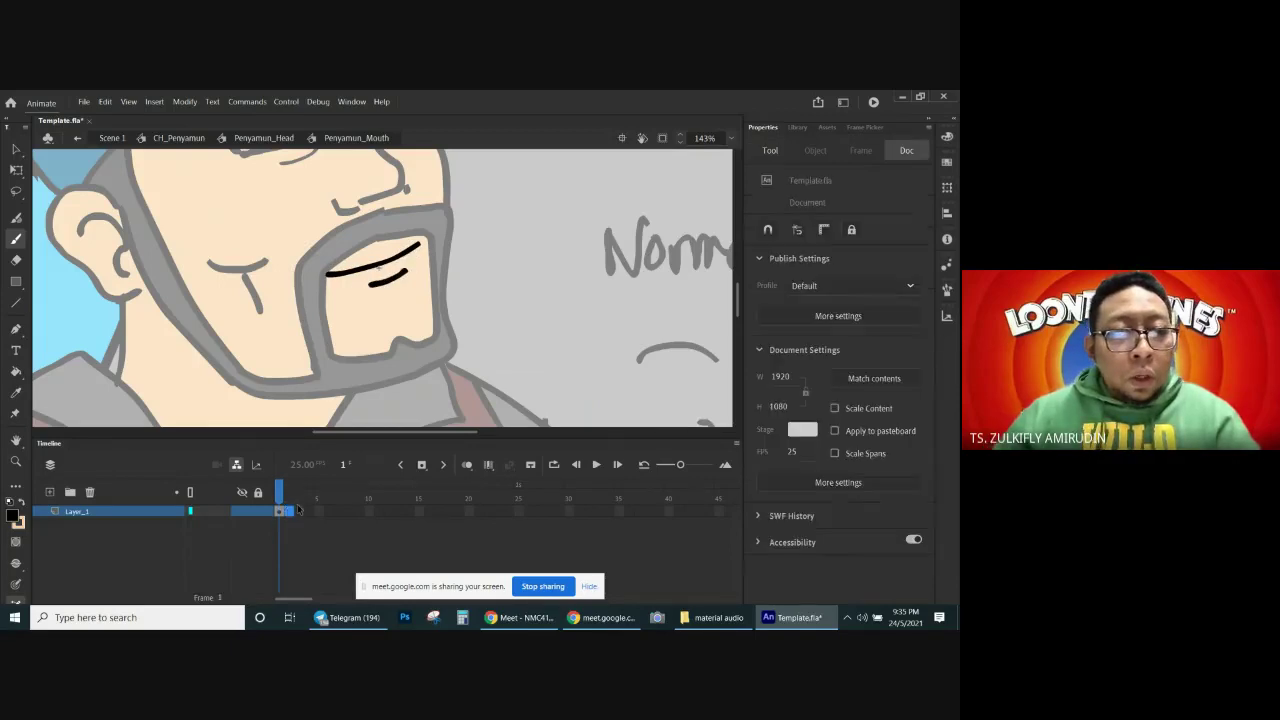
click(423, 464)
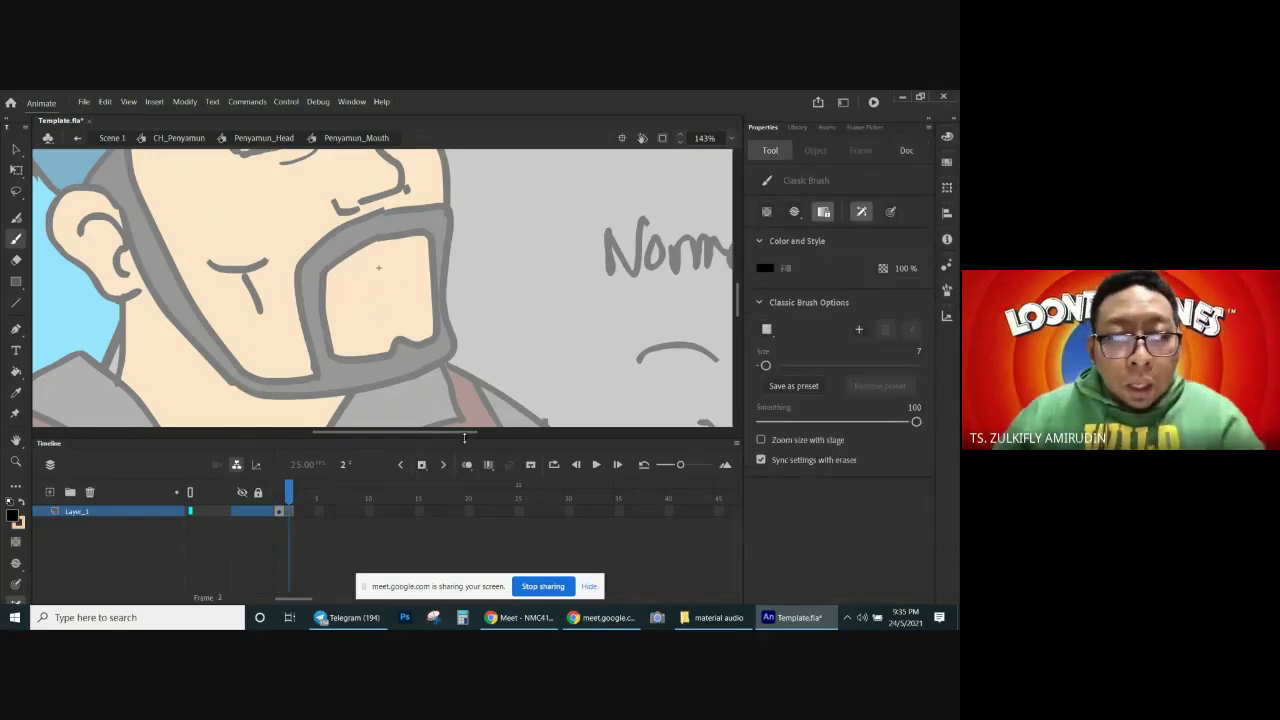
click(467, 464)
scroll(414, 246, up, 2)
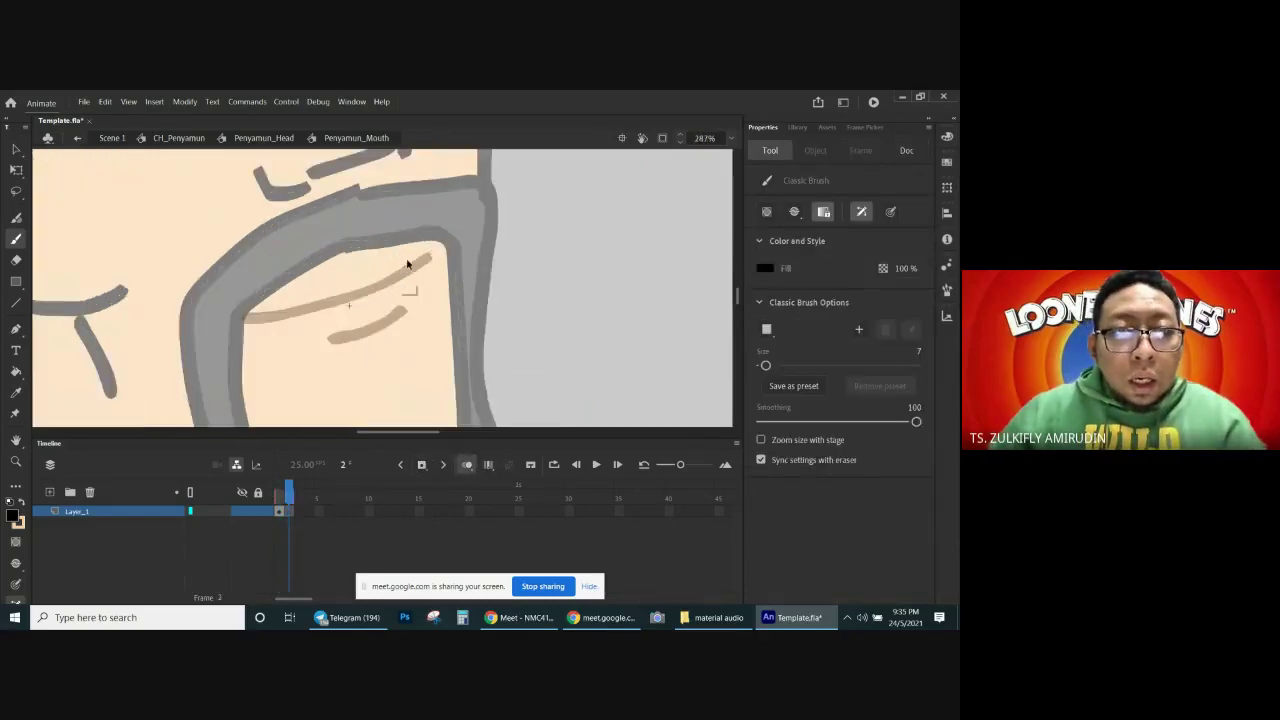
Step: Draw a slightly open mouth on frame 2 with a teeth line inside and a short lower-lip stroke beneath
drag(249, 313, 413, 273)
key(ctrl+z)
scroll(337, 287, down, 2)
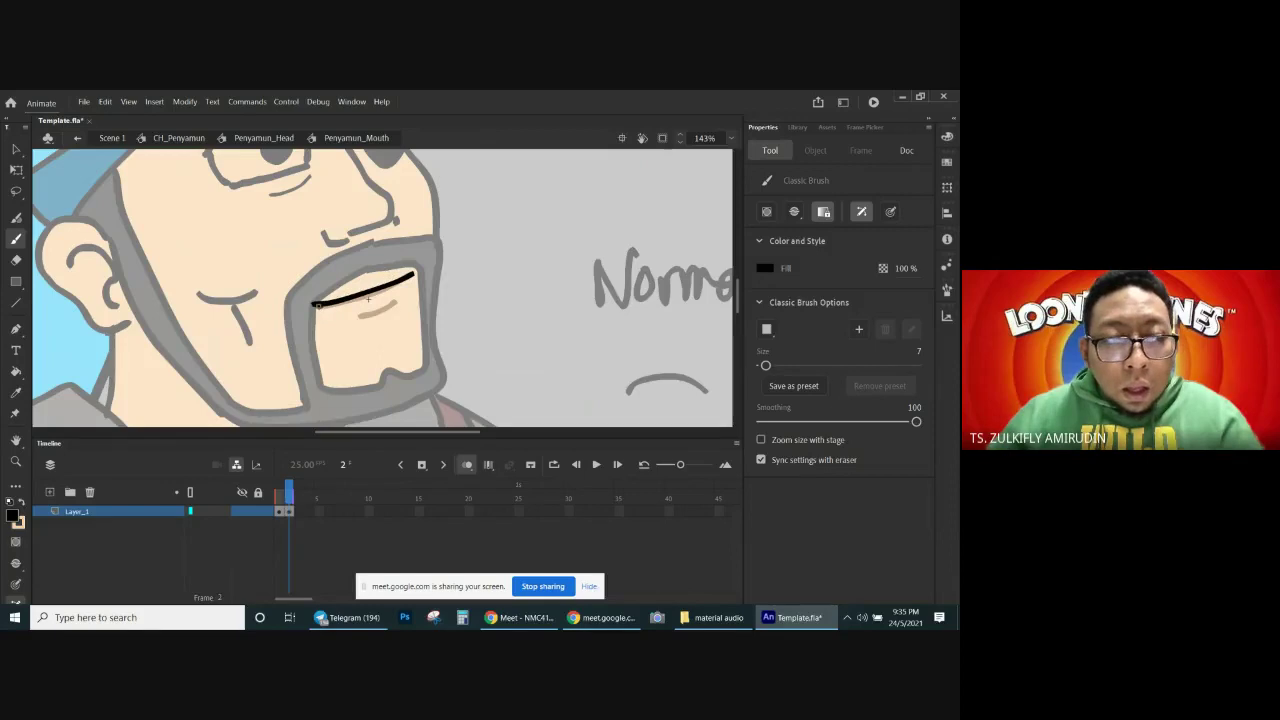
drag(318, 306, 373, 321)
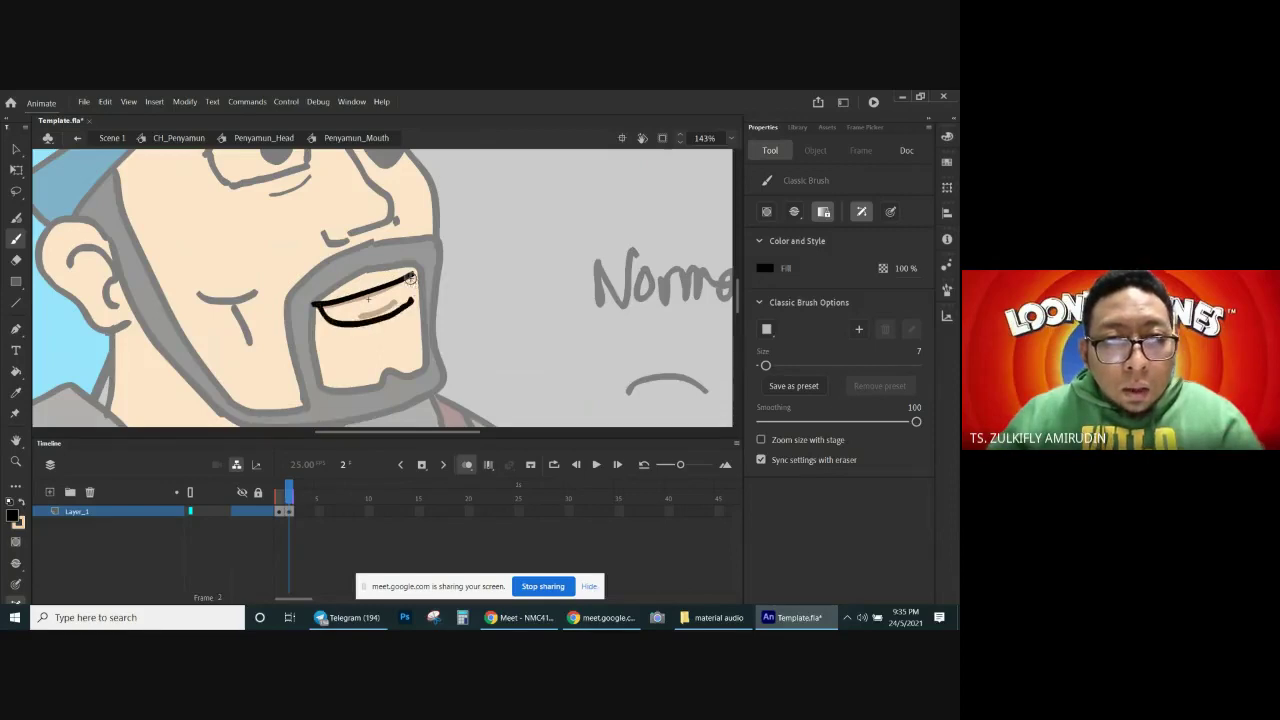
mouse_move(411, 276)
mouse_down()
mouse_move(328, 319)
mouse_move(411, 290)
mouse_up()
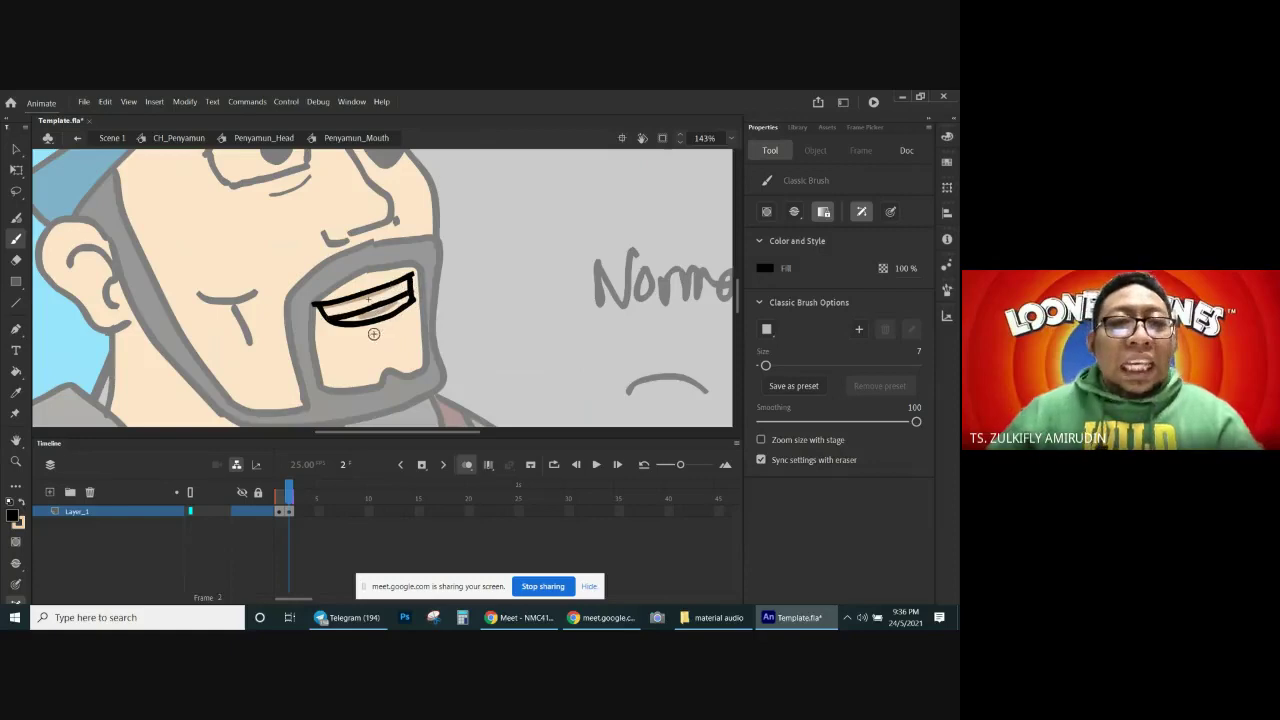
drag(372, 340, 404, 329)
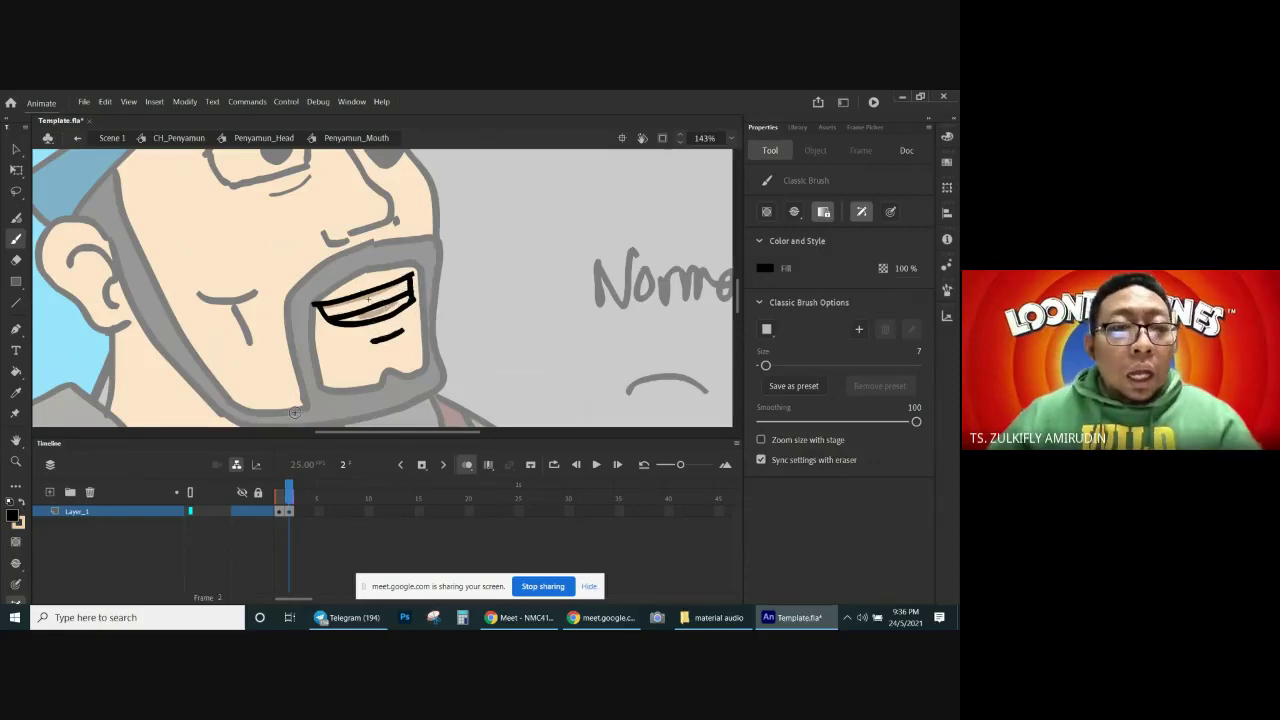
Step: On a new keyframe at frame 3 cleared of the copied artwork, draw an open mouth with a tongue and lower-lip stroke
drag(289, 486, 290, 488)
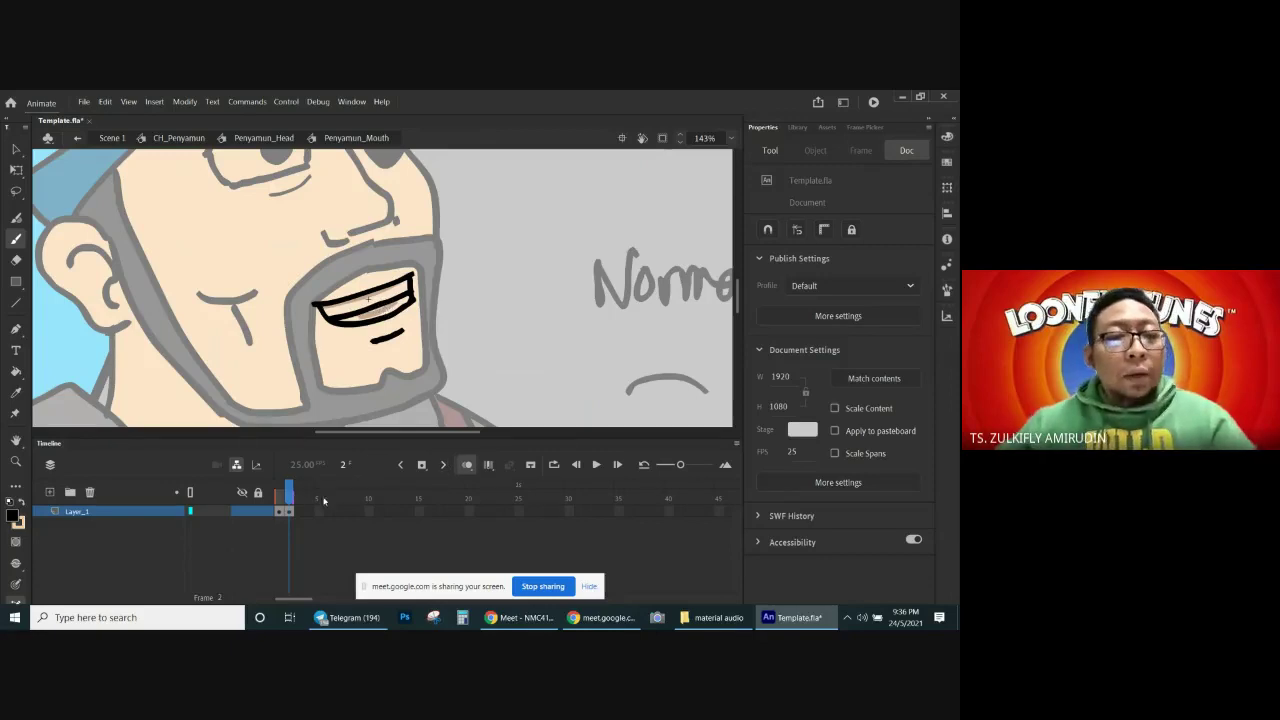
click(421, 467)
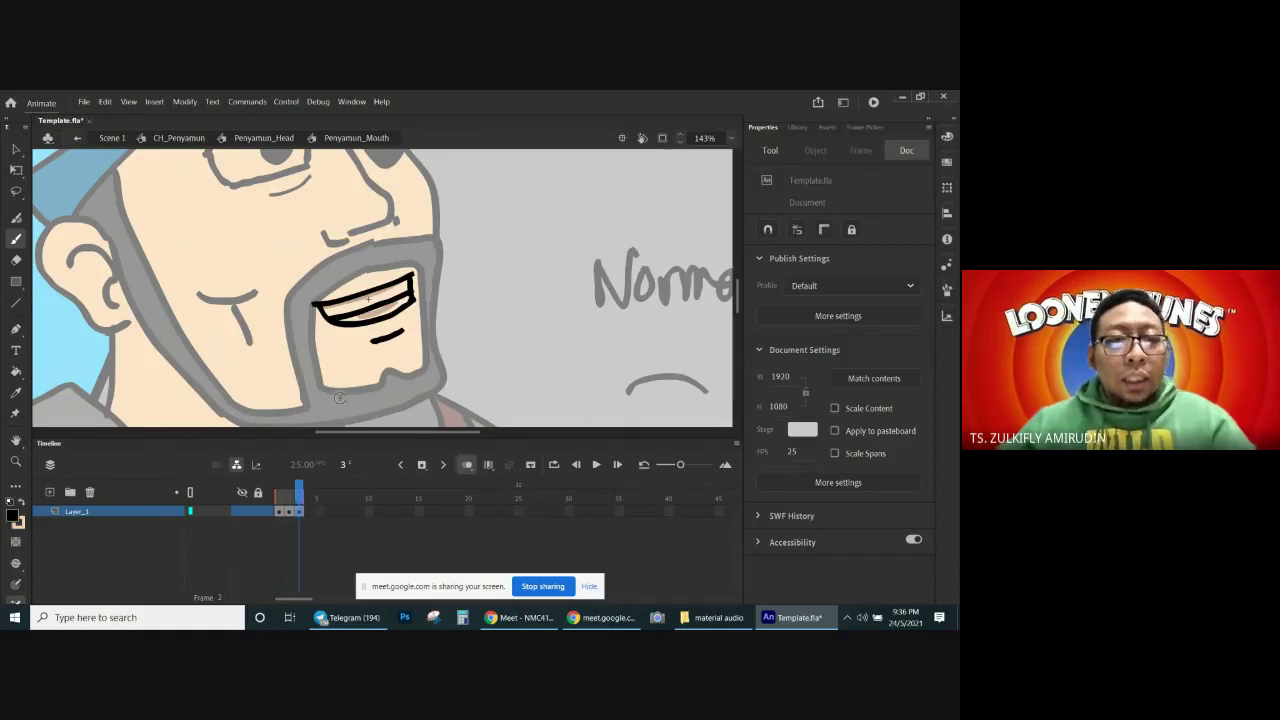
click(298, 510)
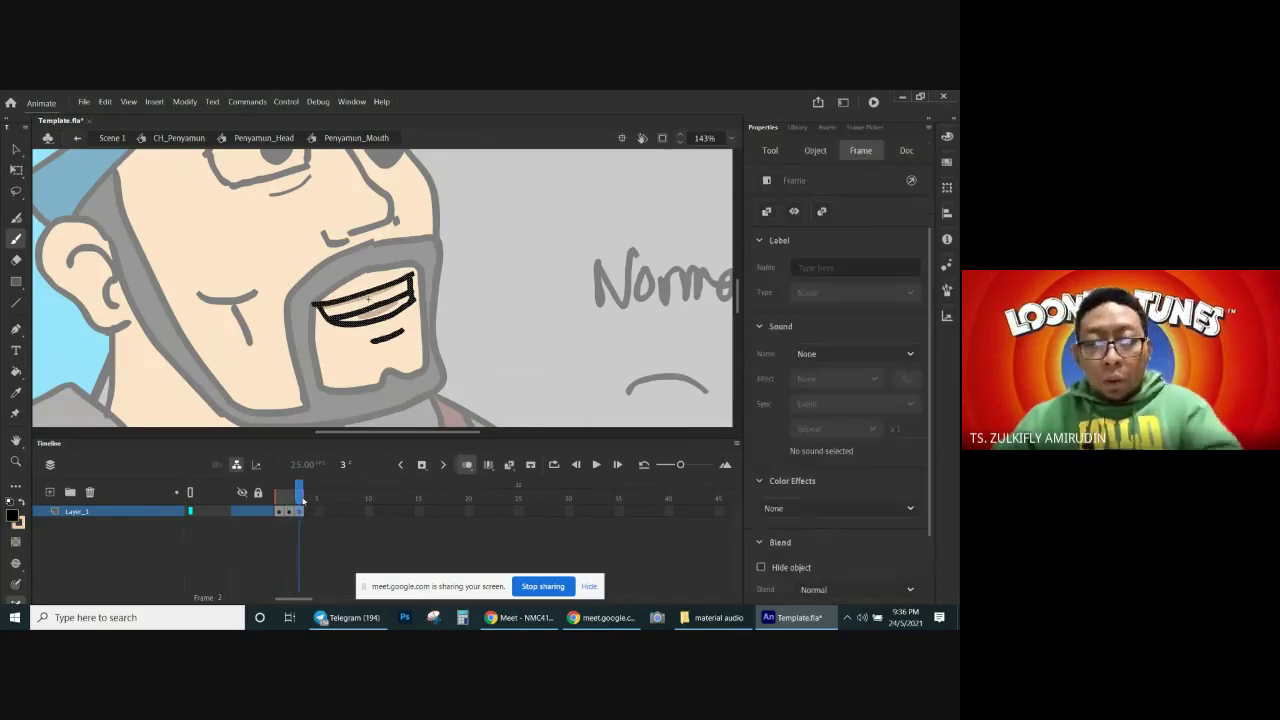
key(Delete)
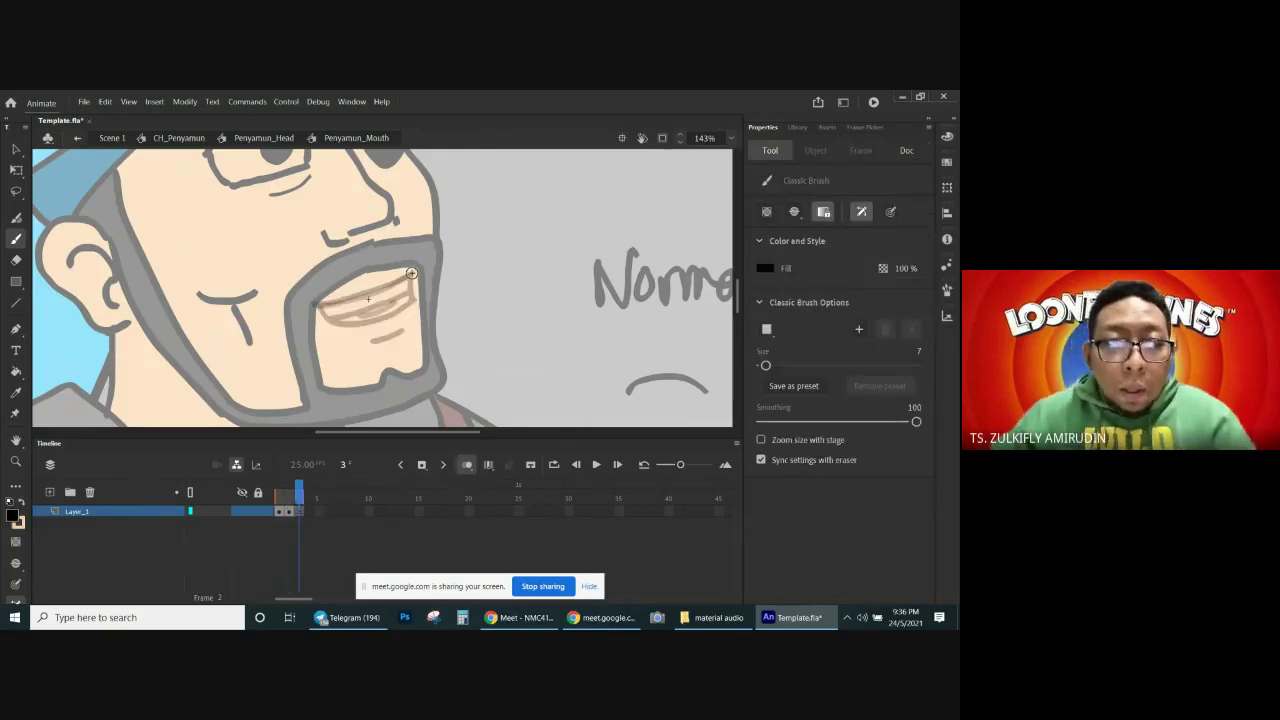
drag(411, 273, 393, 284)
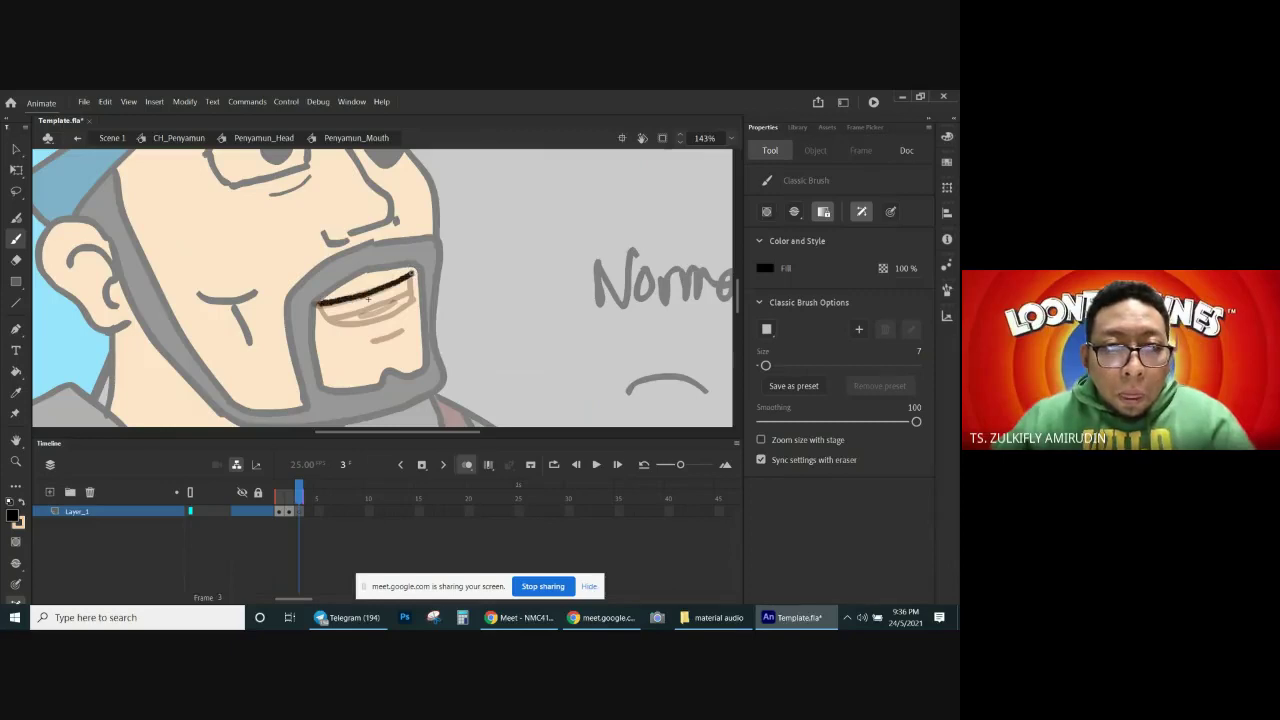
mouse_move(321, 303)
mouse_down()
mouse_move(402, 320)
mouse_move(409, 292)
mouse_move(412, 312)
mouse_move(375, 320)
mouse_move(395, 328)
mouse_move(376, 349)
mouse_move(407, 346)
mouse_up()
Step: Add a keyframe at frame 4 and clear the copied mouth artwork from it
click(310, 513)
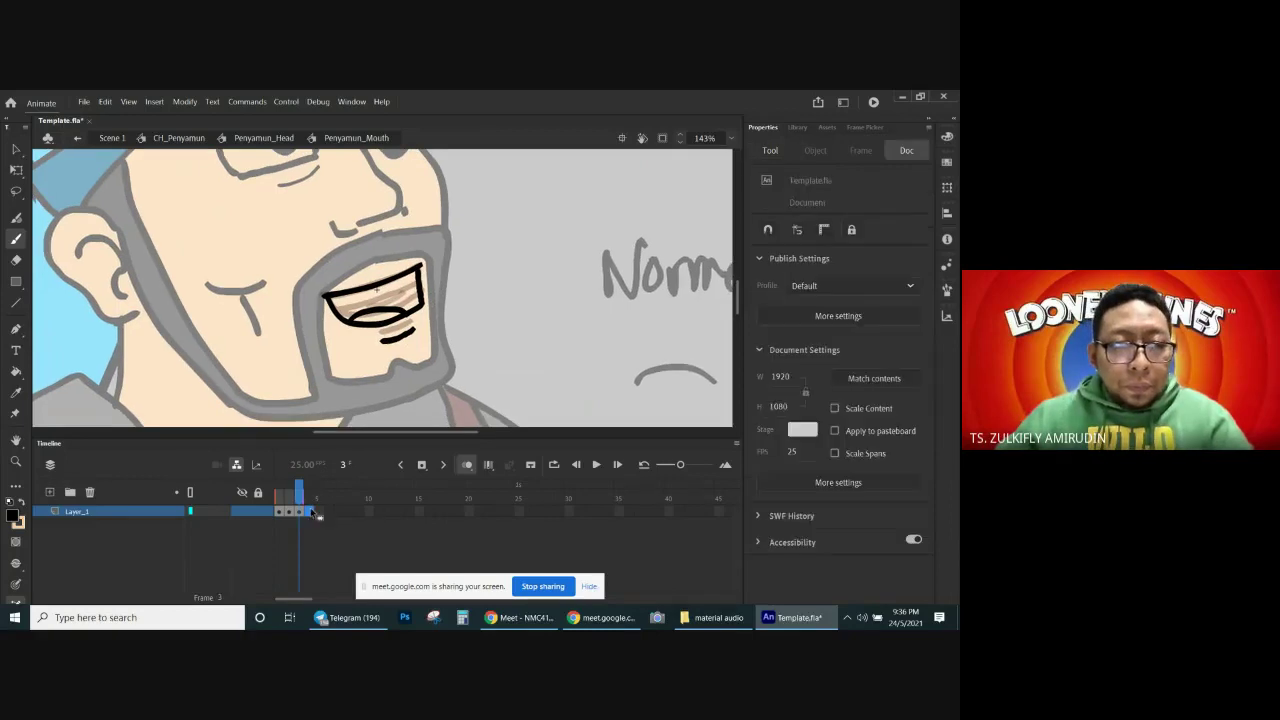
click(421, 466)
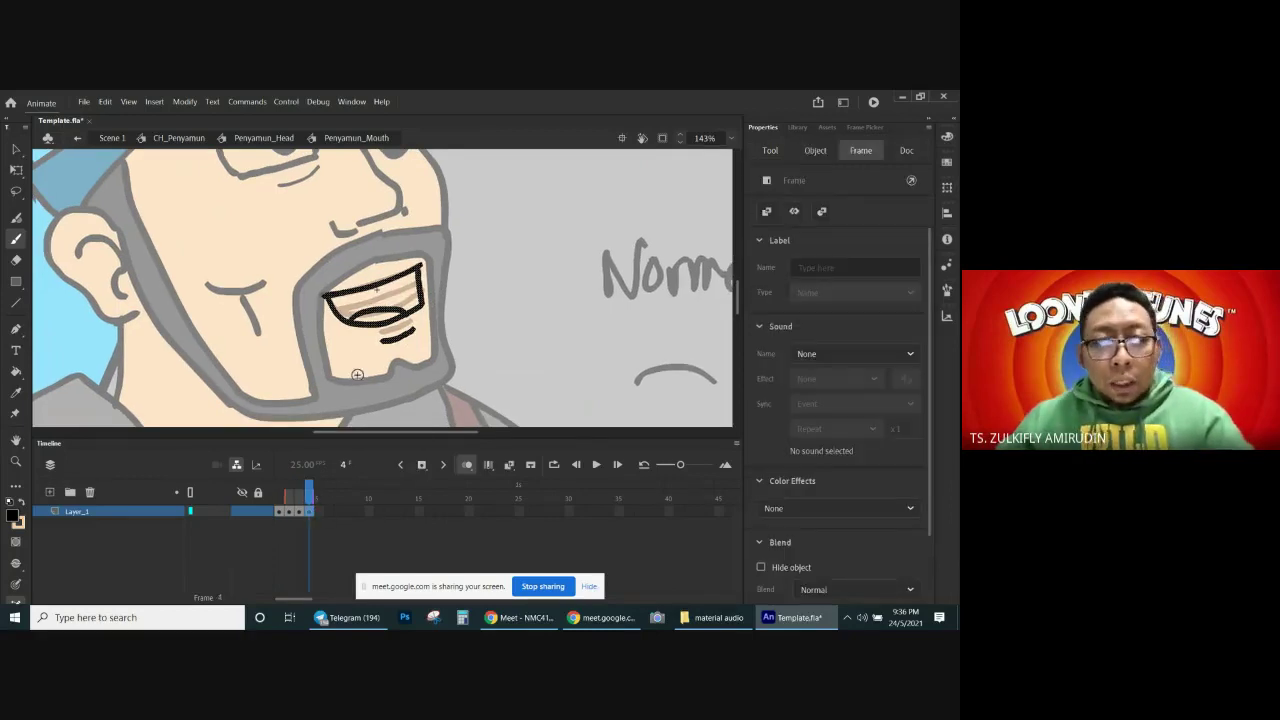
key(Delete)
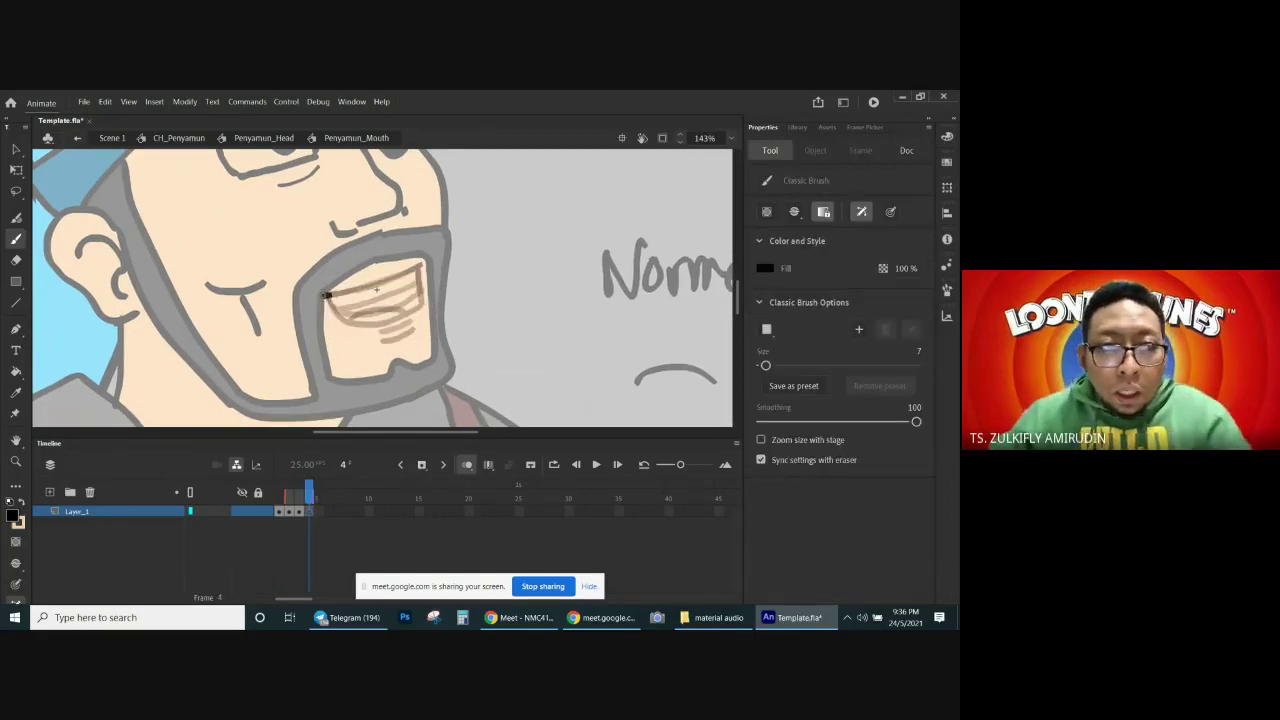
Step: Draw a wider open mouth on frame 4 with an upper teeth line, a tongue and a lower-lip stroke
drag(328, 295, 423, 265)
key(ctrl+z)
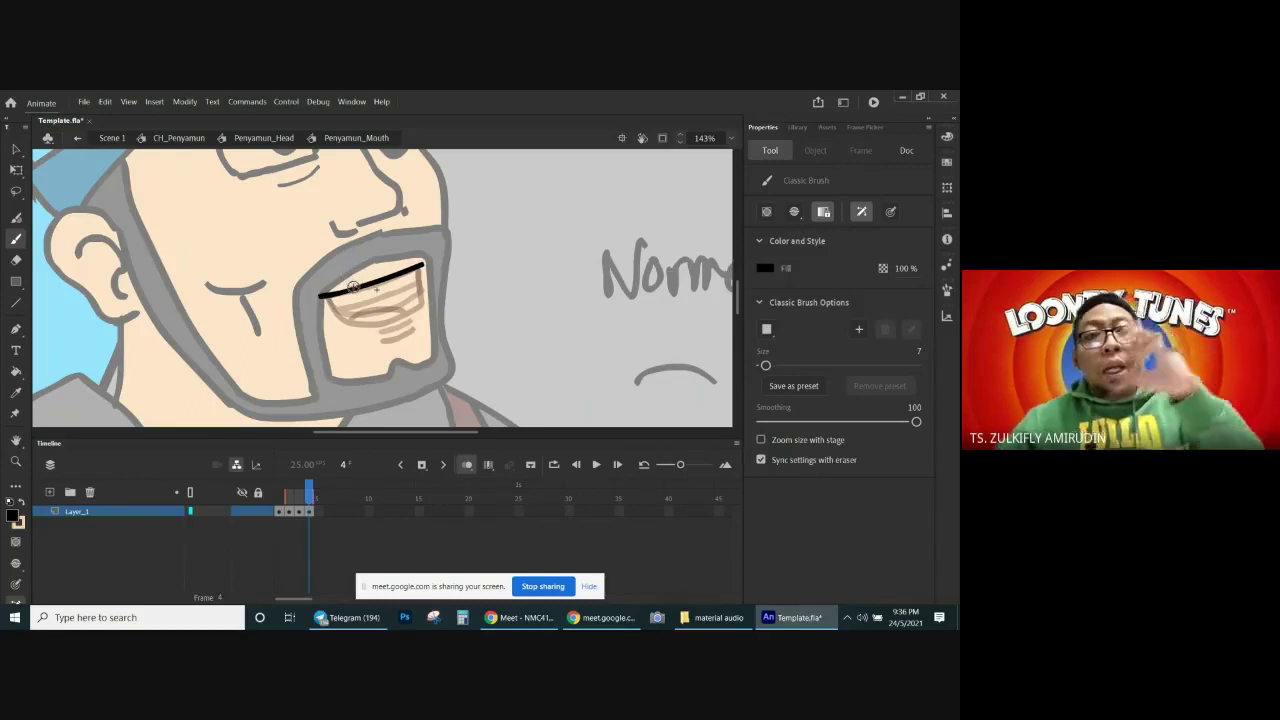
mouse_move(321, 295)
mouse_down()
mouse_move(334, 314)
mouse_move(421, 319)
mouse_up()
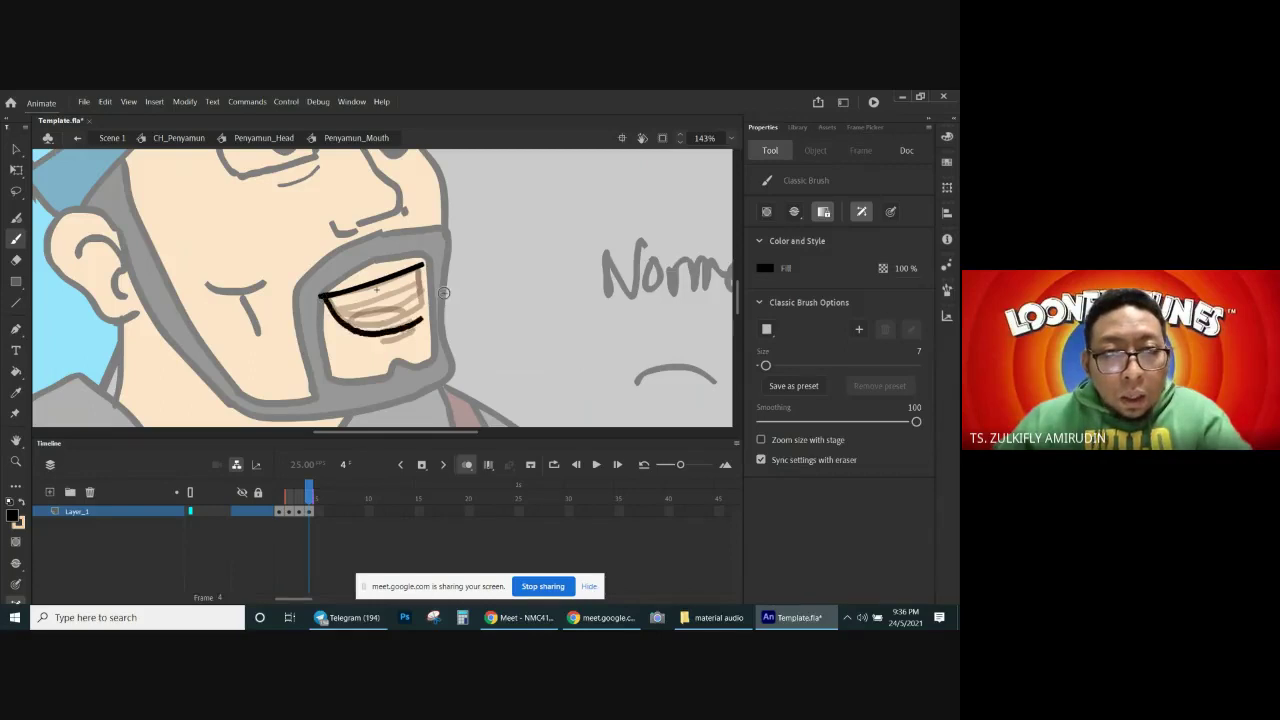
drag(340, 303, 419, 283)
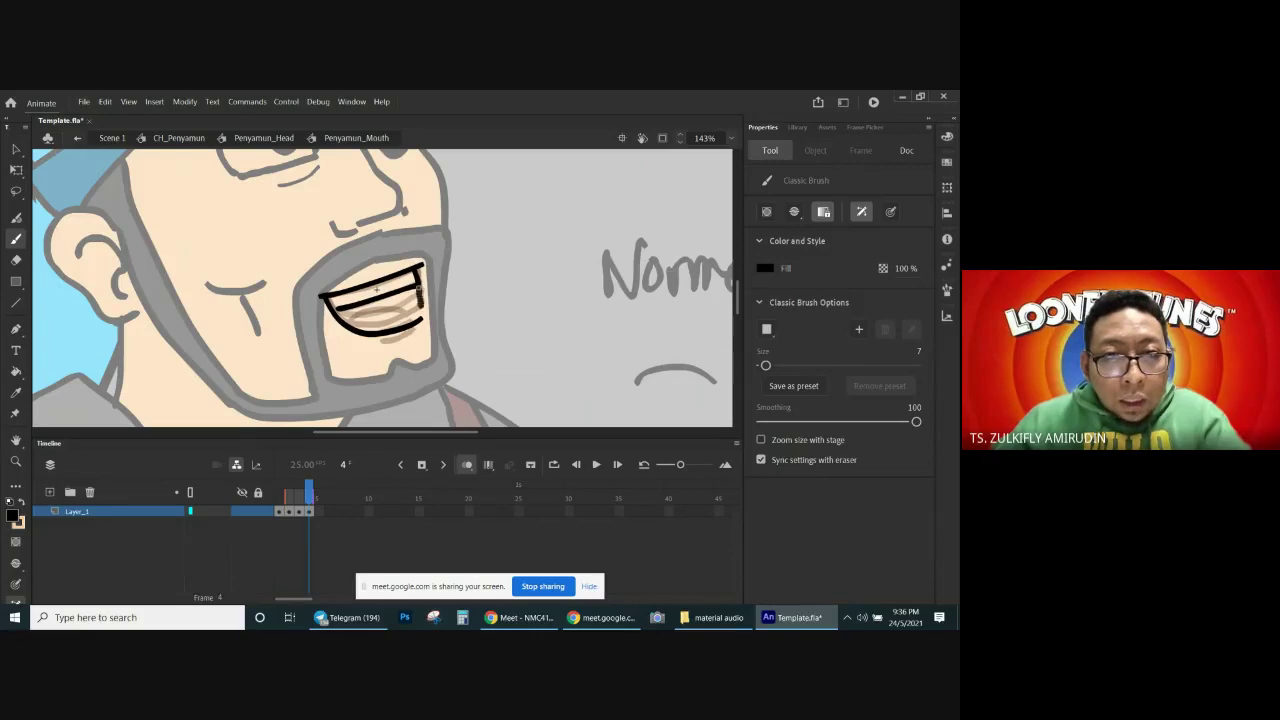
mouse_move(415, 291)
mouse_down()
mouse_move(420, 317)
mouse_move(393, 325)
mouse_move(419, 315)
mouse_up()
mouse_move(335, 308)
mouse_down()
mouse_move(396, 332)
mouse_move(424, 310)
mouse_up()
drag(386, 348, 422, 336)
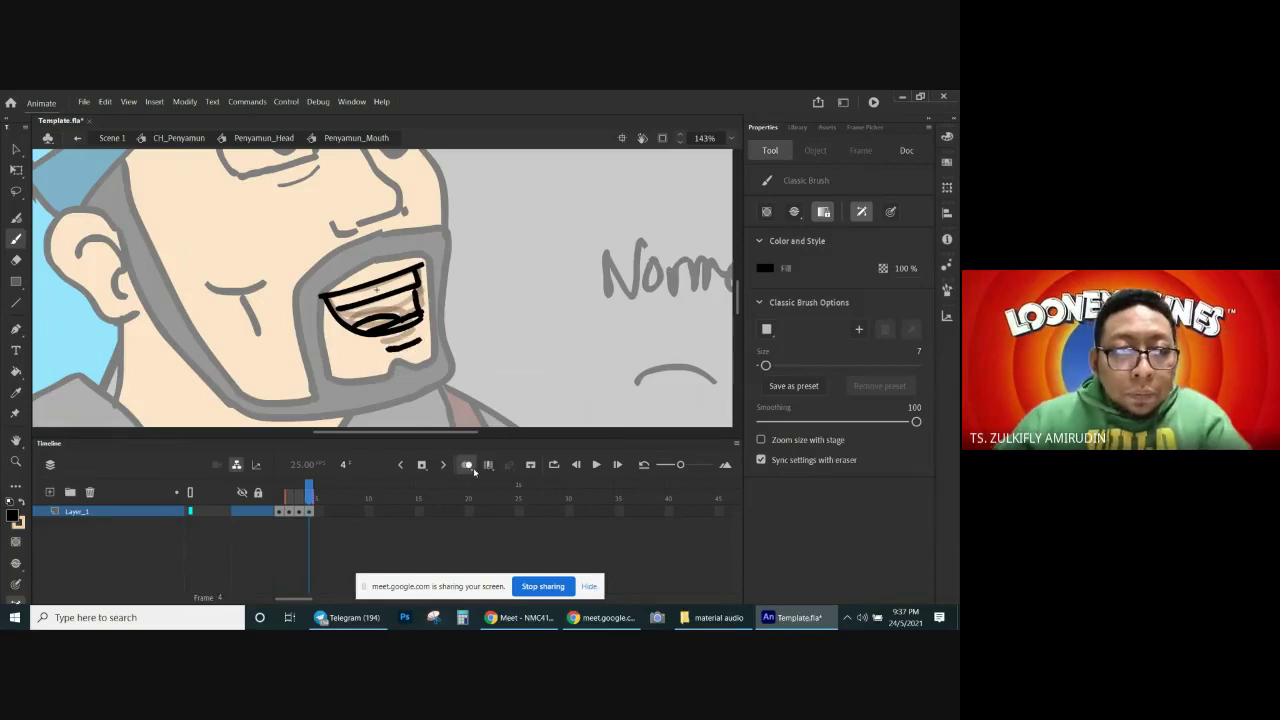
Step: Flip between frames 3 and 4 with onion skinning off to compare the two open mouth shapes
key(comma)
key(period)
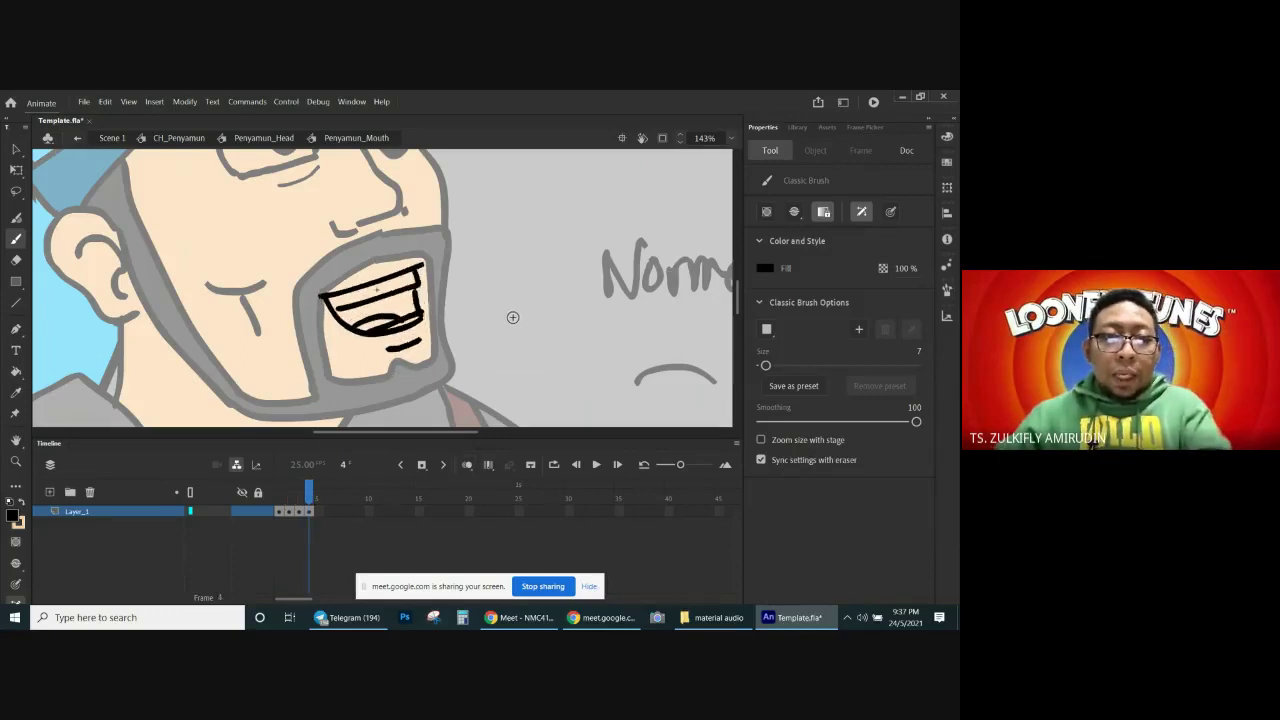
key(comma)
key(period)
key(comma)
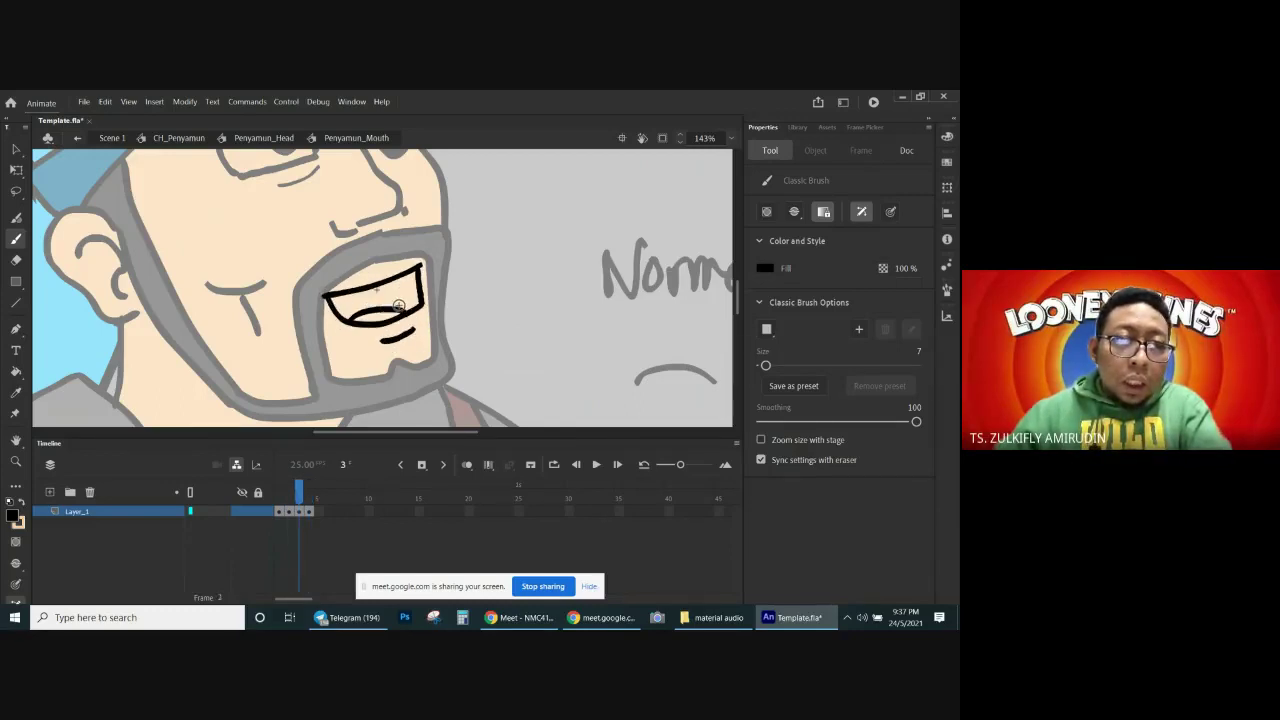
Step: Turn onion skinning on and delete the open mouth and tongue on frame 3, keeping the lower-lip stroke
key(v)
click(409, 322)
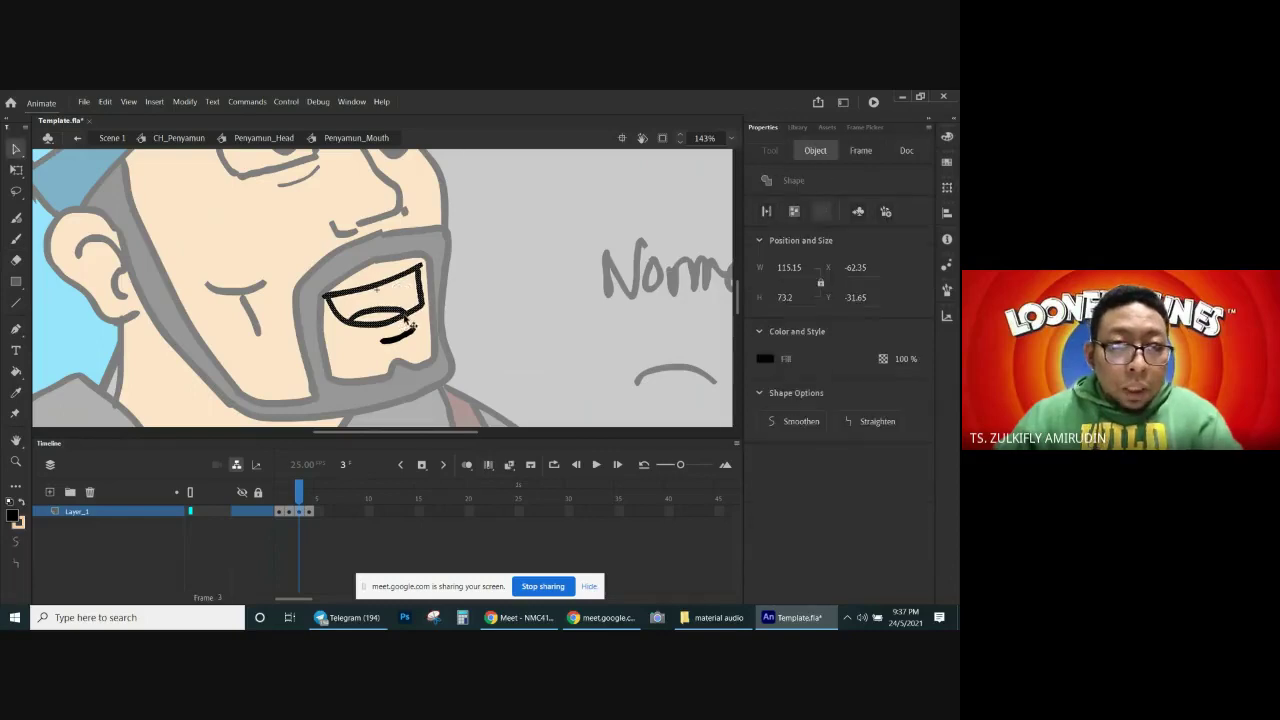
click(467, 465)
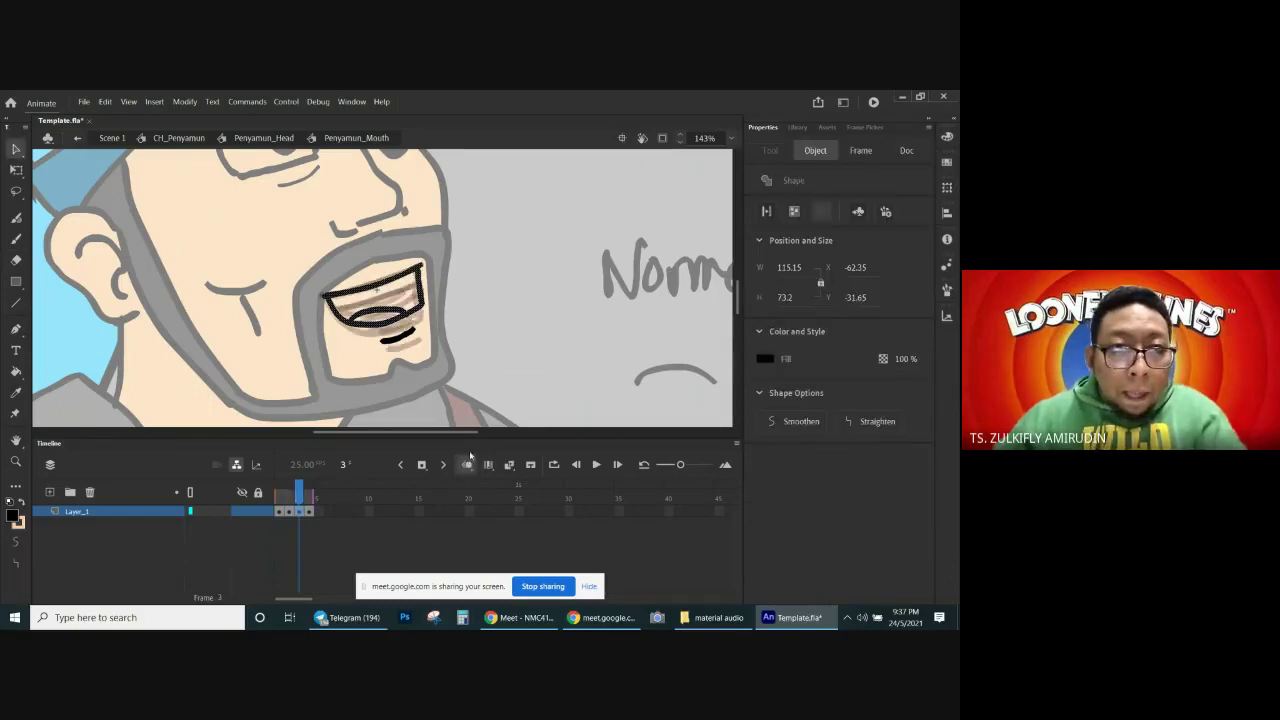
click(414, 284)
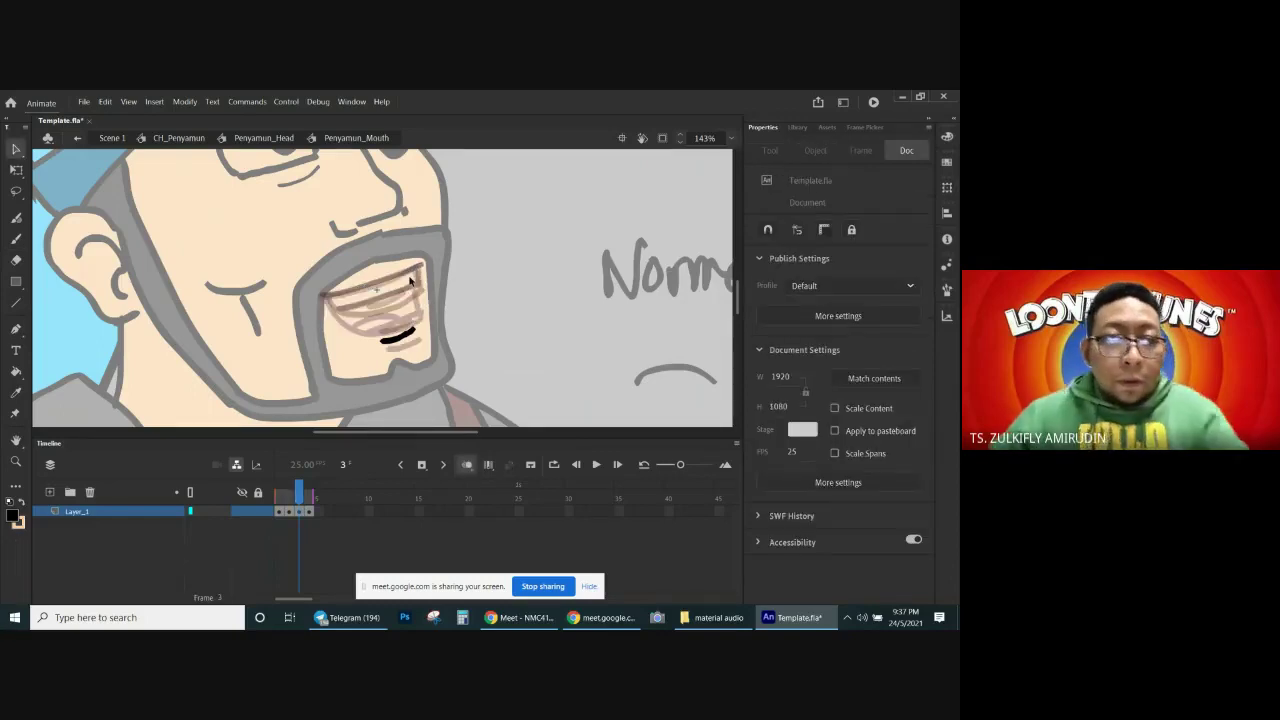
Step: Redraw the open mouth outline on frame 3 slightly lower than the frame 2 mouth, with a curved tongue inside
key(b)
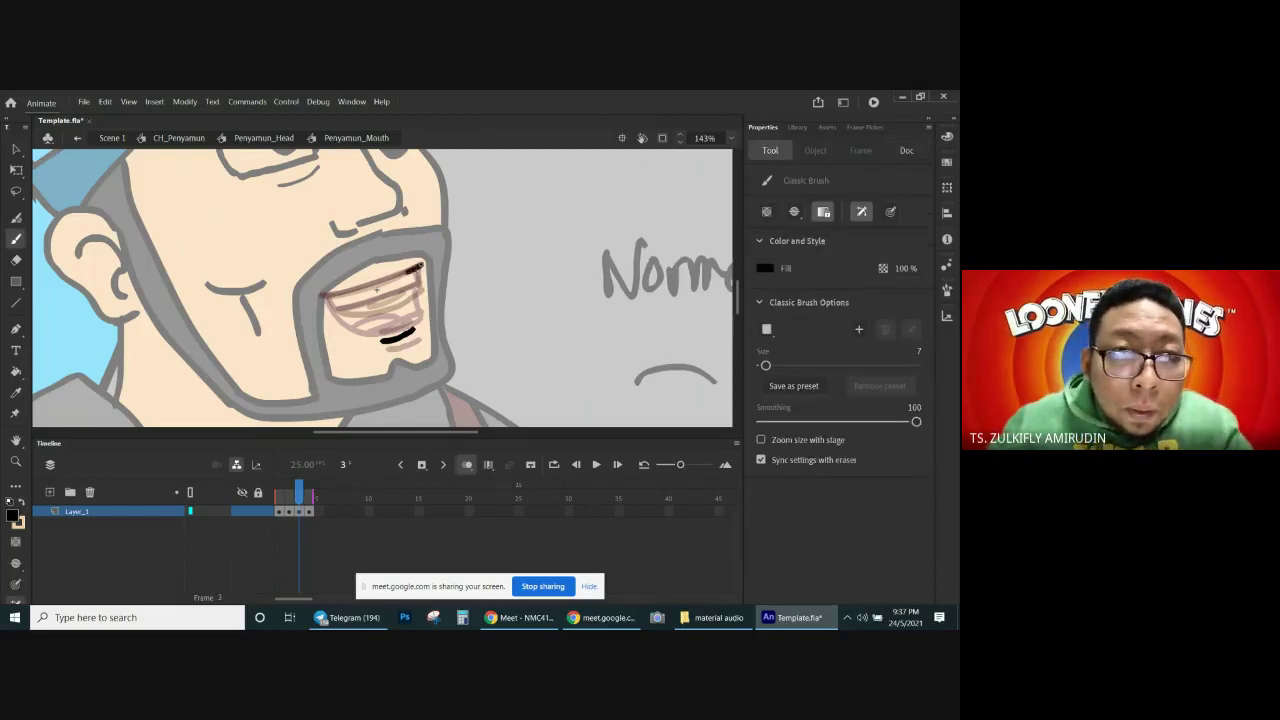
mouse_move(424, 265)
mouse_down()
mouse_move(322, 298)
mouse_move(418, 272)
mouse_move(418, 303)
mouse_up()
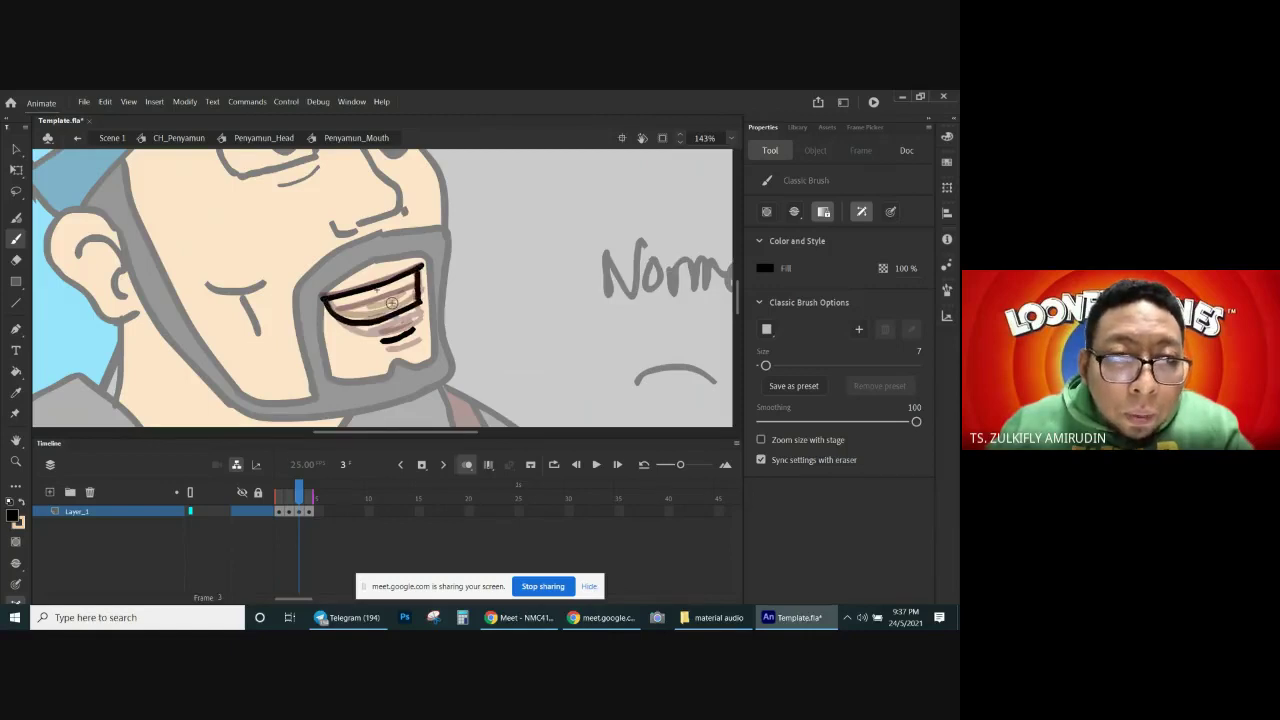
mouse_move(346, 320)
mouse_down()
mouse_move(406, 310)
mouse_move(403, 341)
mouse_up()
Step: Raise the lower-lip stroke closer to the mouth on frame 3 and add an upper teeth line inside the mouth
key(v)
click(404, 338)
click(436, 293)
key(n)
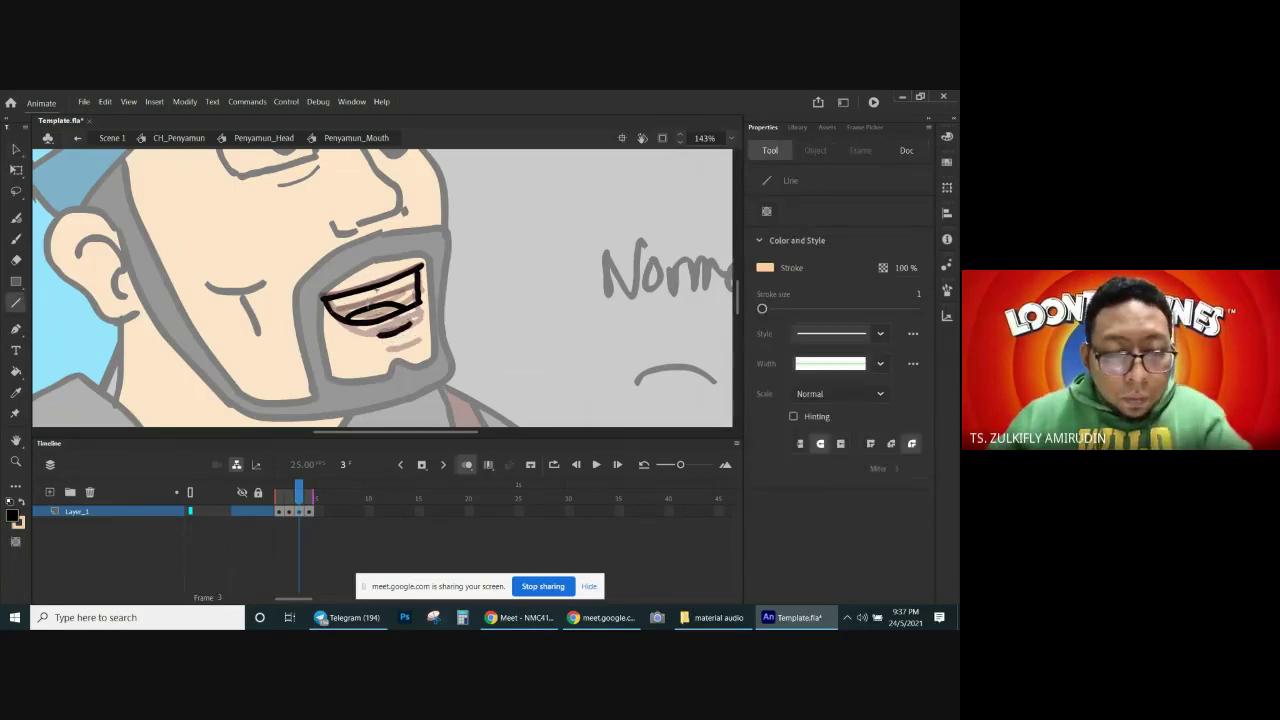
key(b)
drag(362, 303, 416, 285)
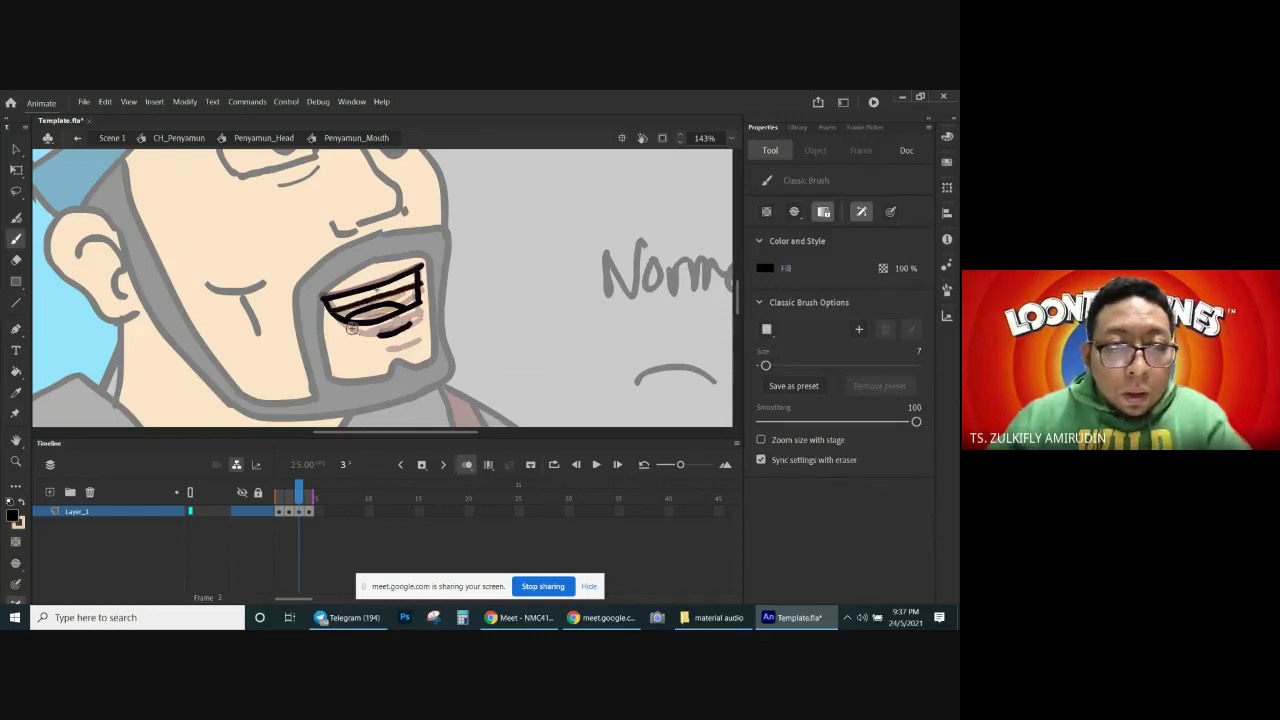
Step: Flip through frames 2 to 4 with onion skinning off to compare the redrawn mouth with its neighbours
click(467, 465)
key(comma)
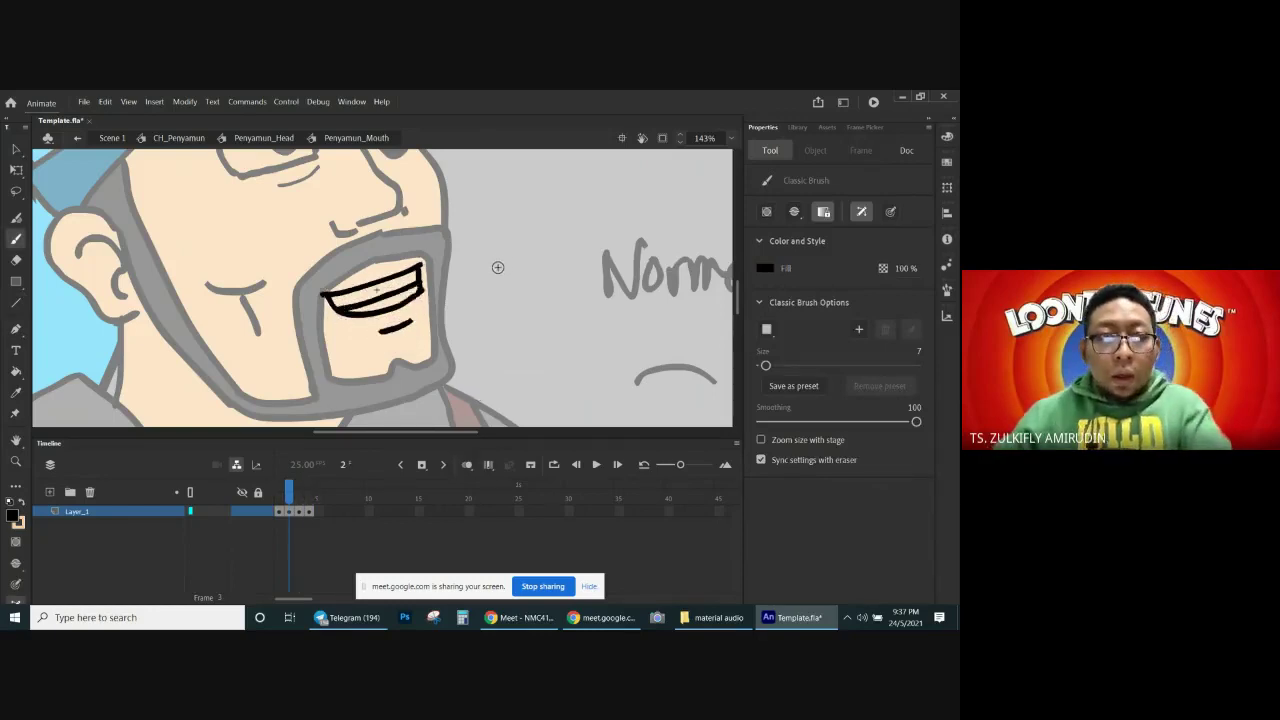
key(period)
key(comma)
key(period)
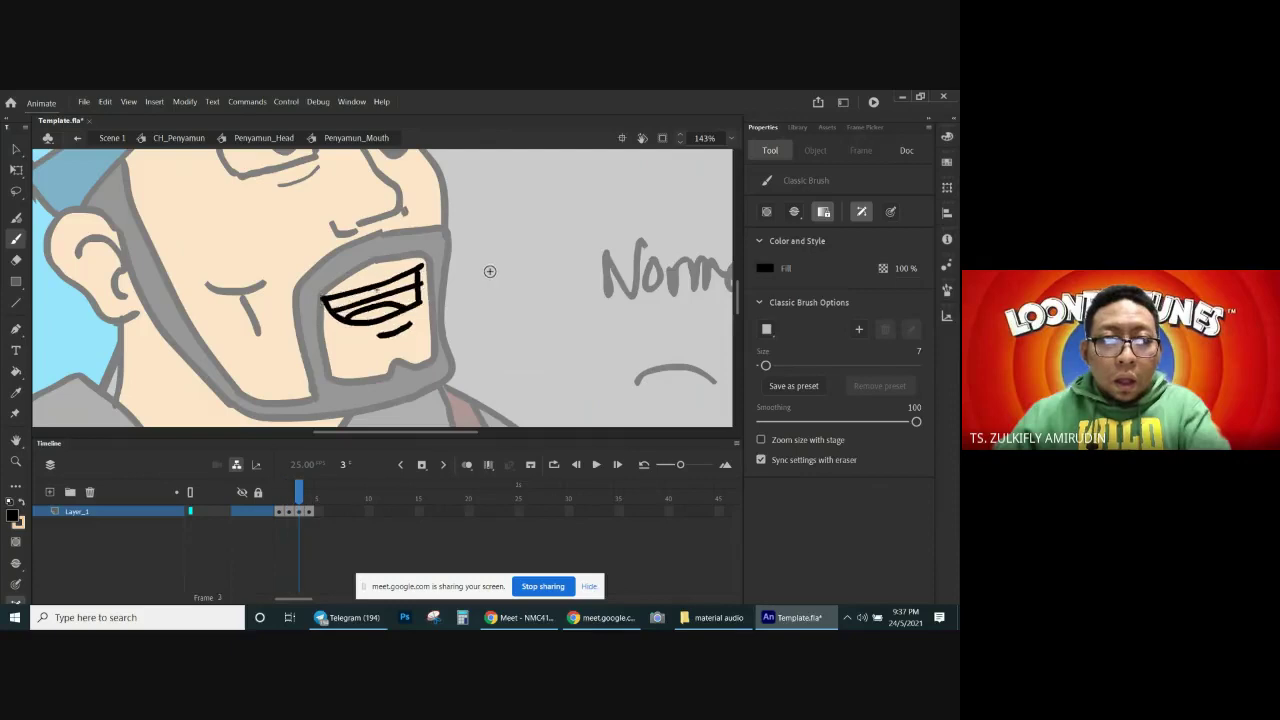
key(period)
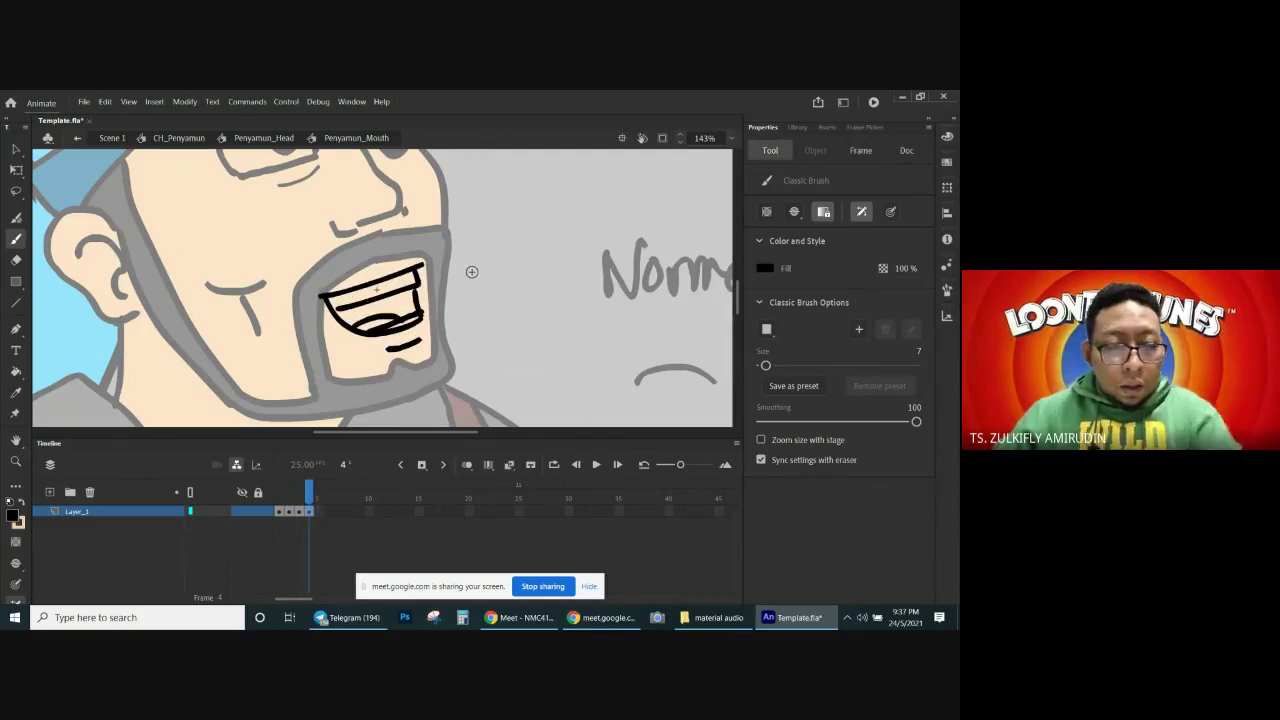
Step: Delete the open mouth artwork on frame 4, keeping the lower-lip stroke, and turn onion skinning on
key(v)
click(410, 336)
key(Delete)
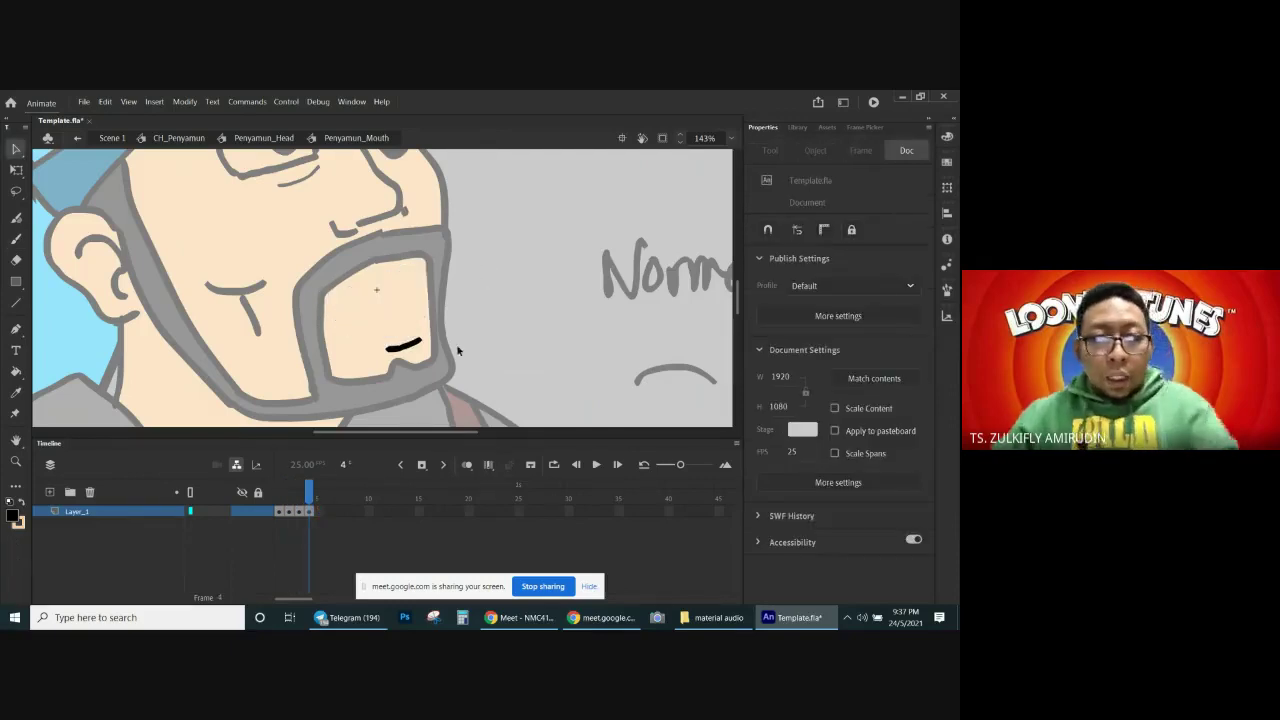
click(466, 464)
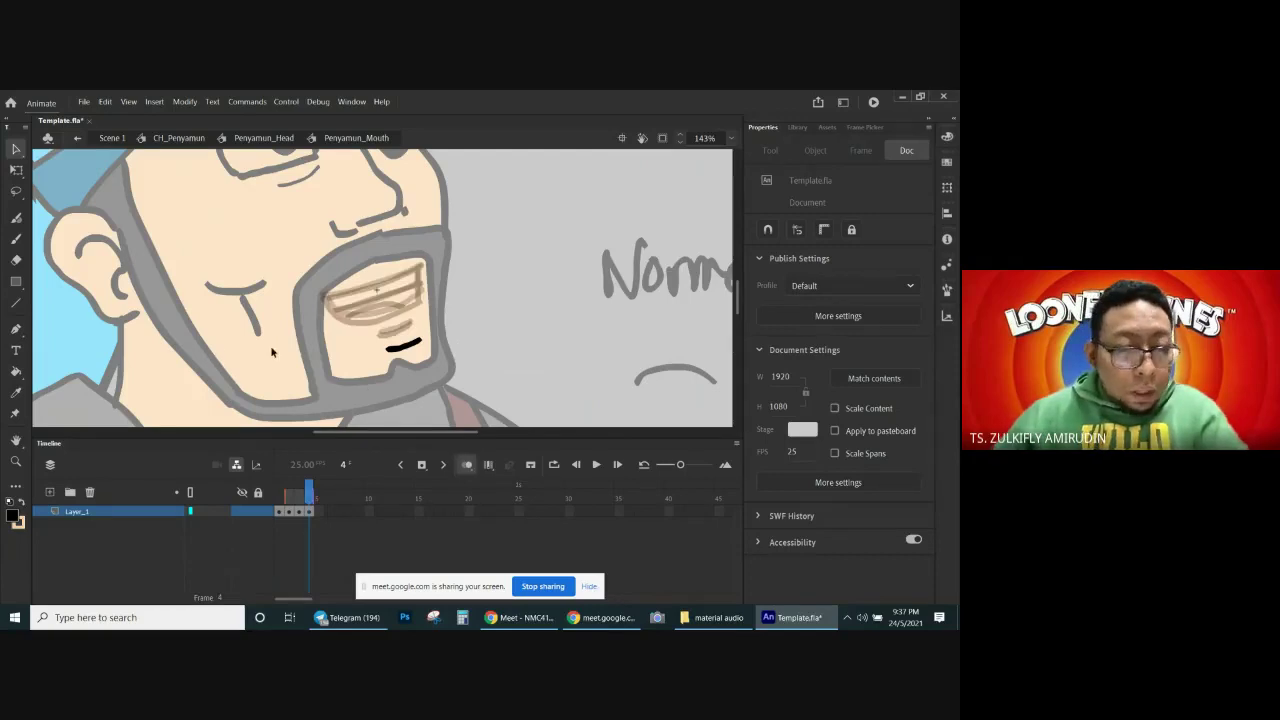
Step: Redraw the wide open mouth on frame 4 over the frame 3 ghost, with an upper teeth line and a tongue
key(b)
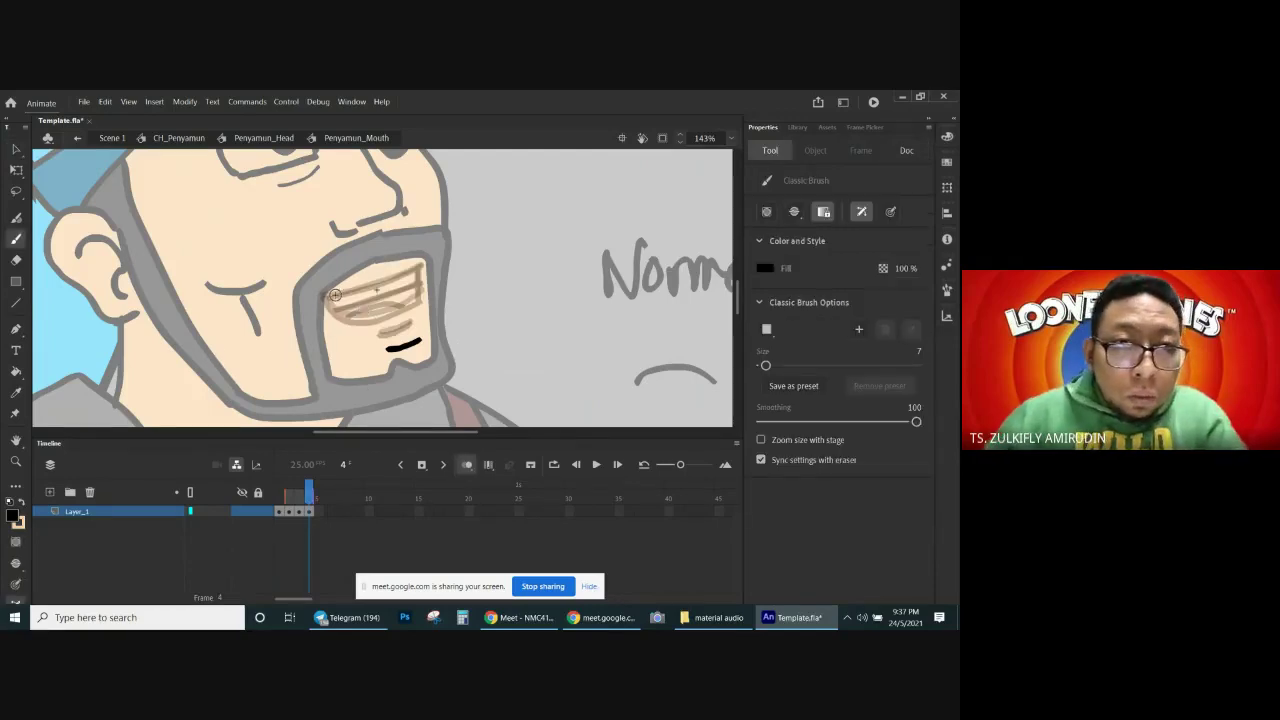
drag(412, 272, 424, 266)
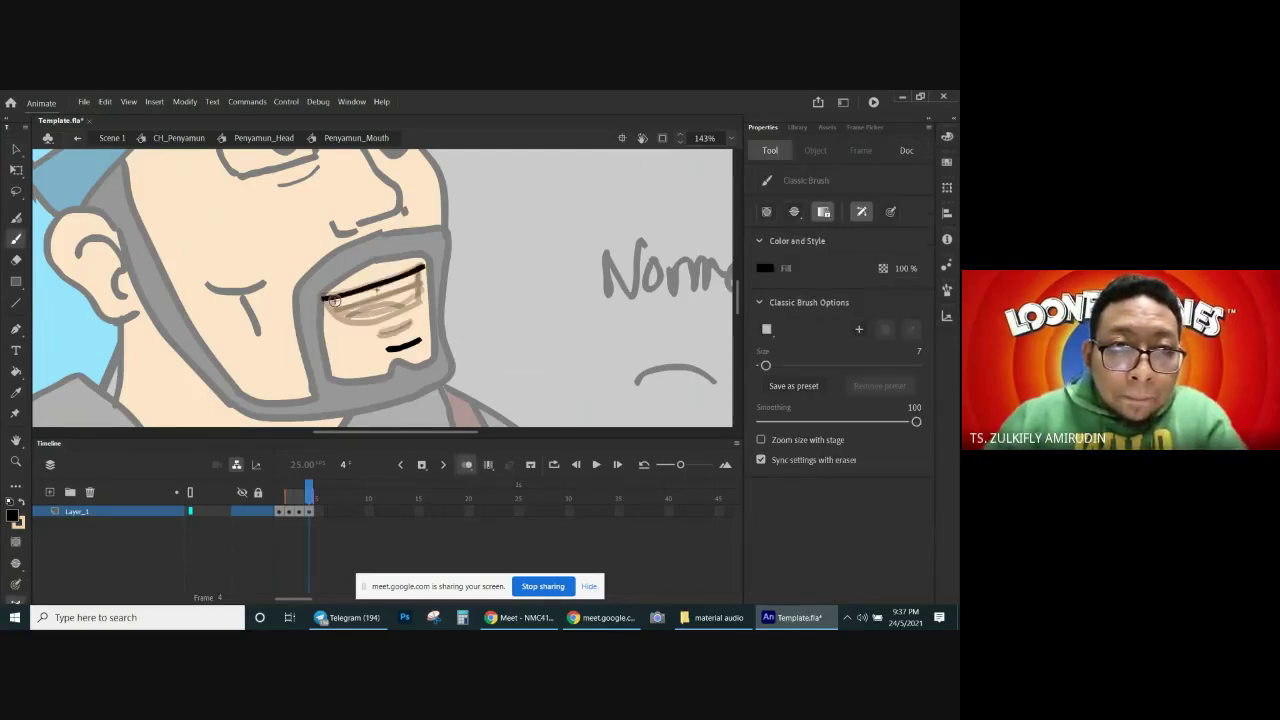
mouse_move(326, 299)
mouse_down()
mouse_move(348, 323)
mouse_move(423, 312)
mouse_up()
drag(336, 310, 421, 282)
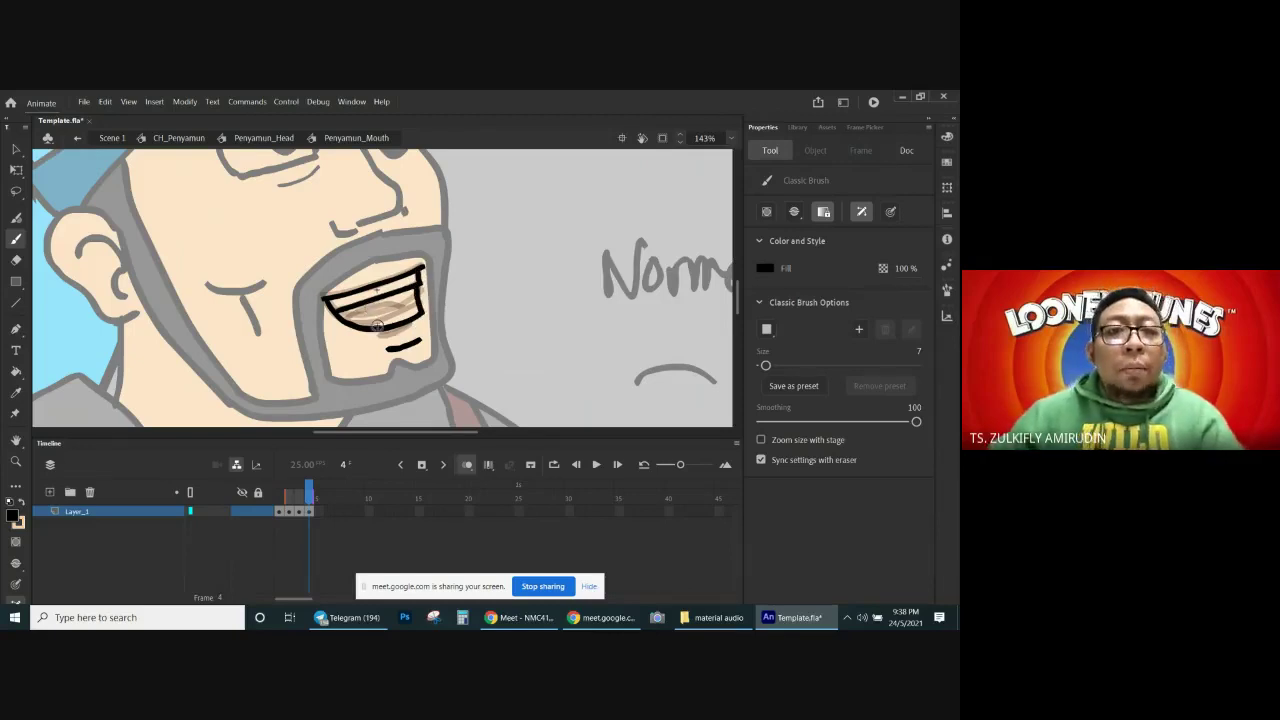
mouse_move(373, 329)
mouse_down()
mouse_move(420, 312)
mouse_move(404, 318)
mouse_up()
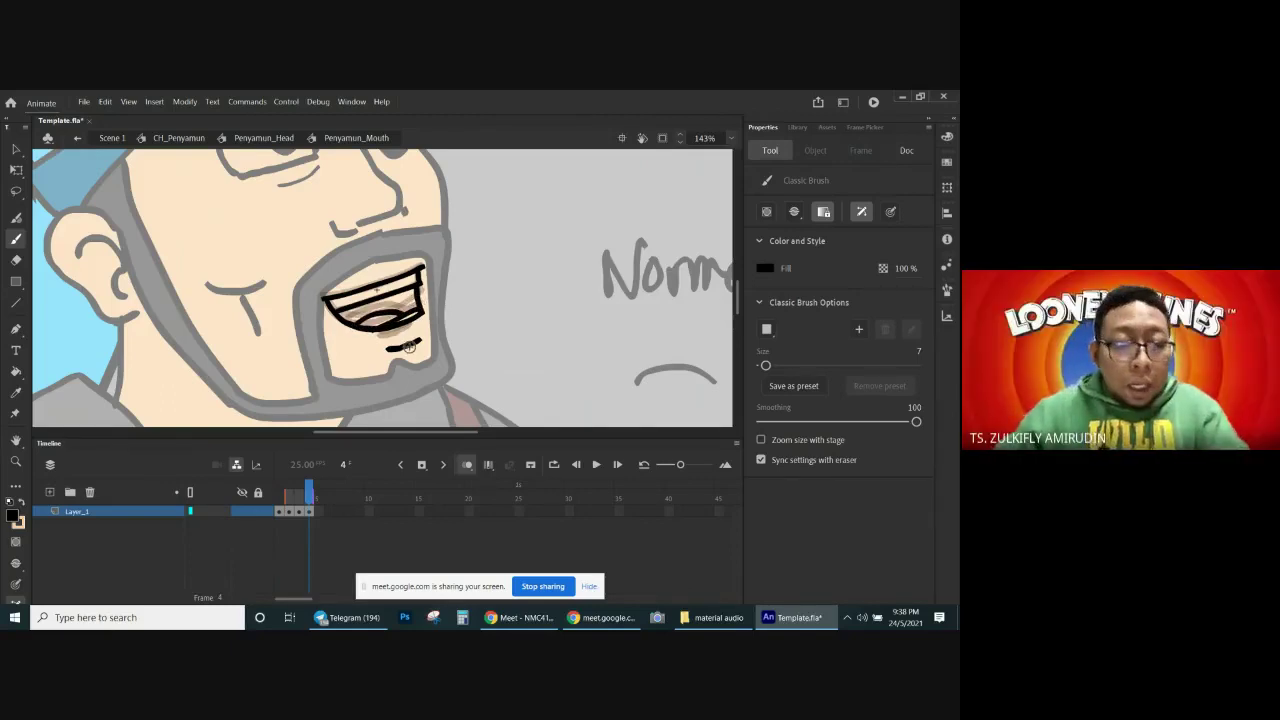
Step: Move the lower-lip stroke on frame 4 up closer to the redrawn mouth
key(v)
drag(410, 350, 415, 336)
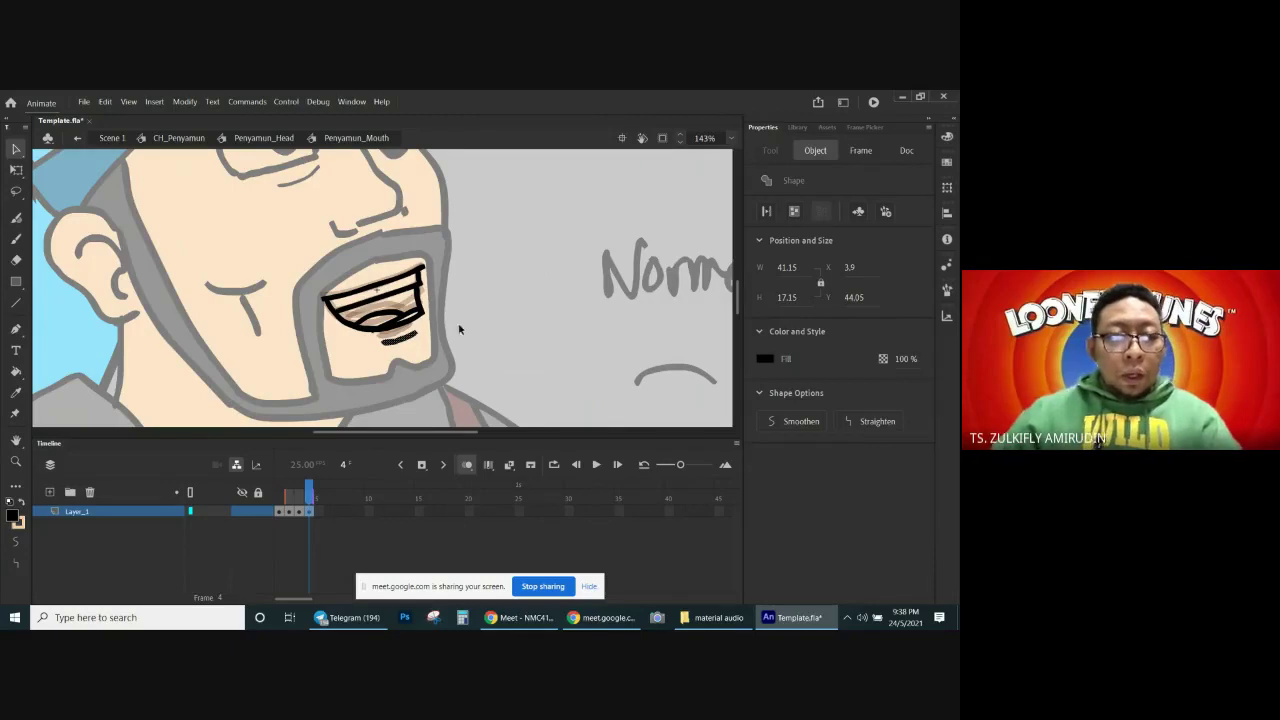
click(459, 329)
Step: Review the Happy and Normal/Sad/angry mouth shapes on the reference chart beside the pirate
mouse_move(511, 222)
mouse_down()
mouse_move(417, 371)
mouse_move(451, 340)
mouse_move(333, 348)
mouse_up()
scroll(580, 307, right, 3)
scroll(580, 307, down, 1)
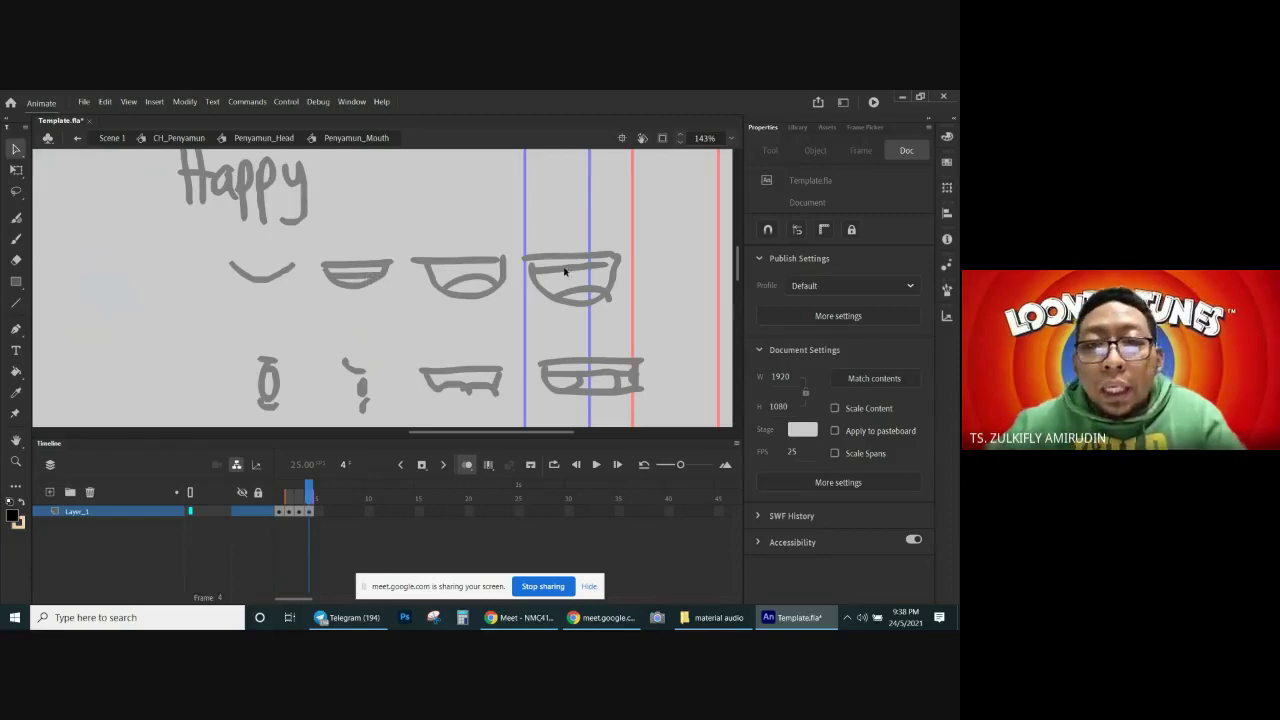
scroll(418, 266, down, 2)
scroll(382, 263, down, 3)
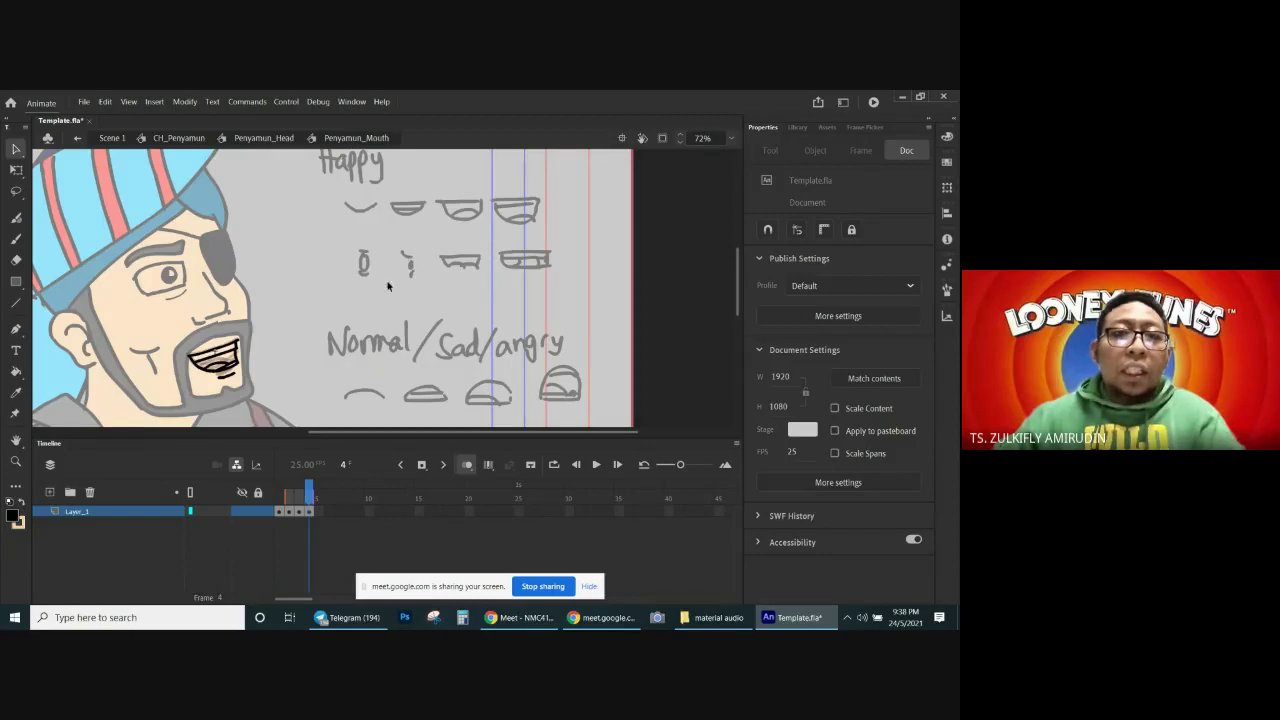
scroll(380, 278, down, 2)
scroll(380, 278, left, 2)
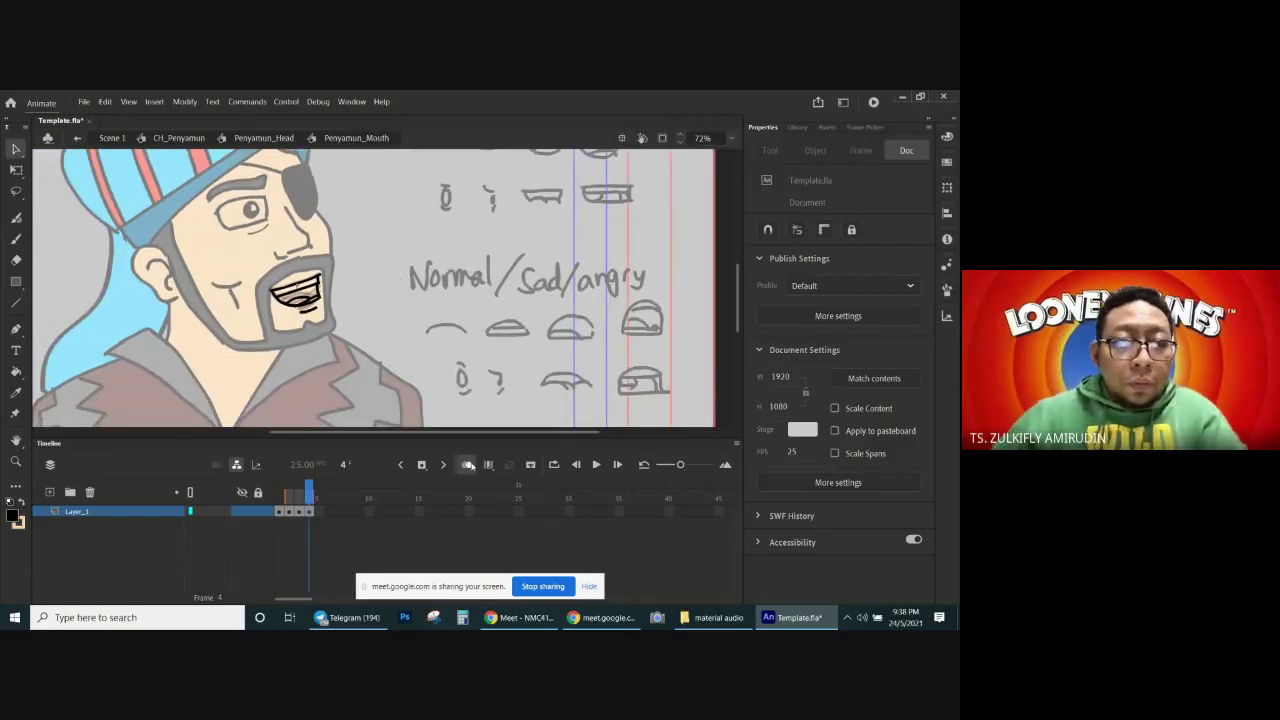
Step: Step back and forth through frames 1 to 4 with onion skinning off to check the happy mouth sequence
key(comma)
key(comma)
key(comma)
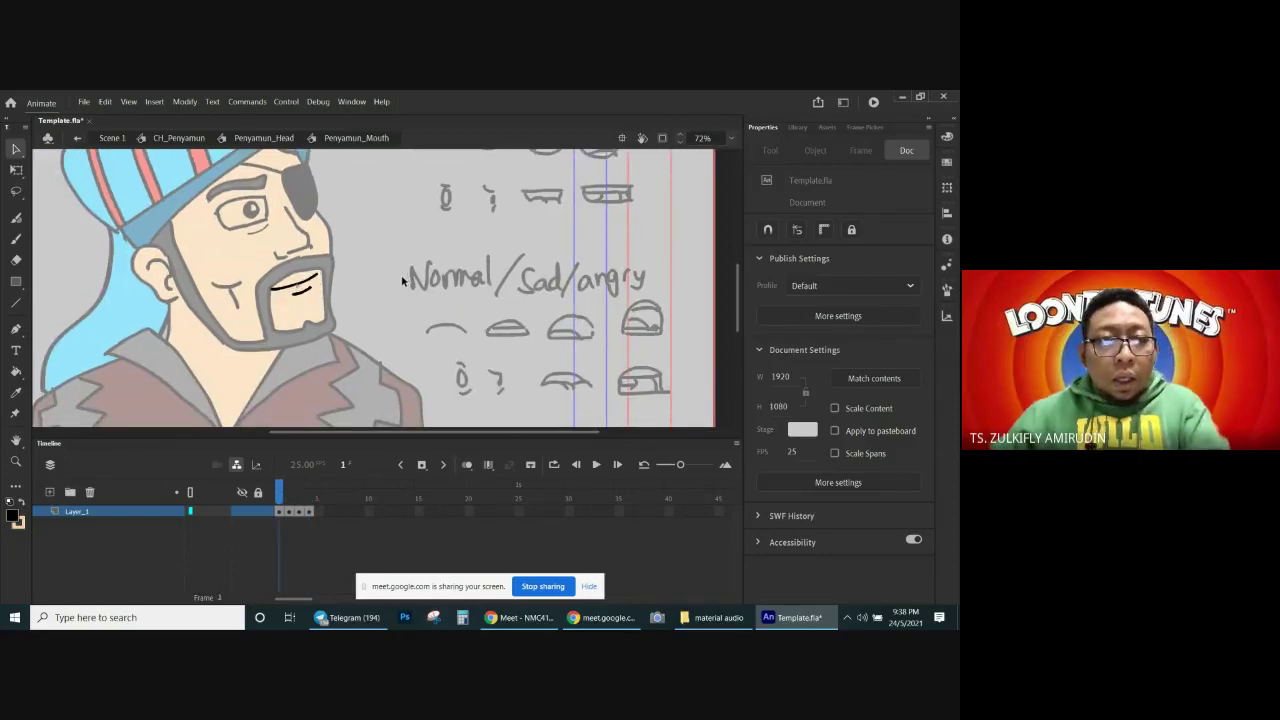
key(period)
key(period)
key(period)
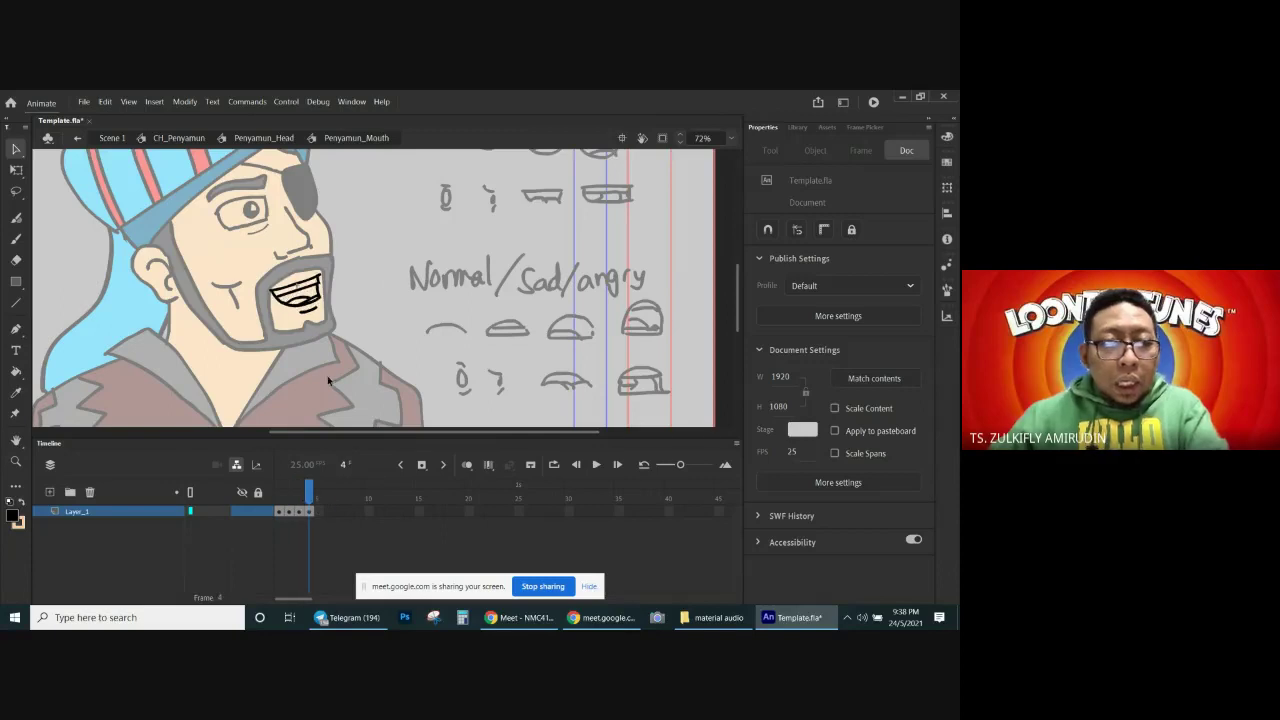
Step: Add a keyframe at frame 5, clear the copied mouth artwork from it and turn onion skinning on
key(period)
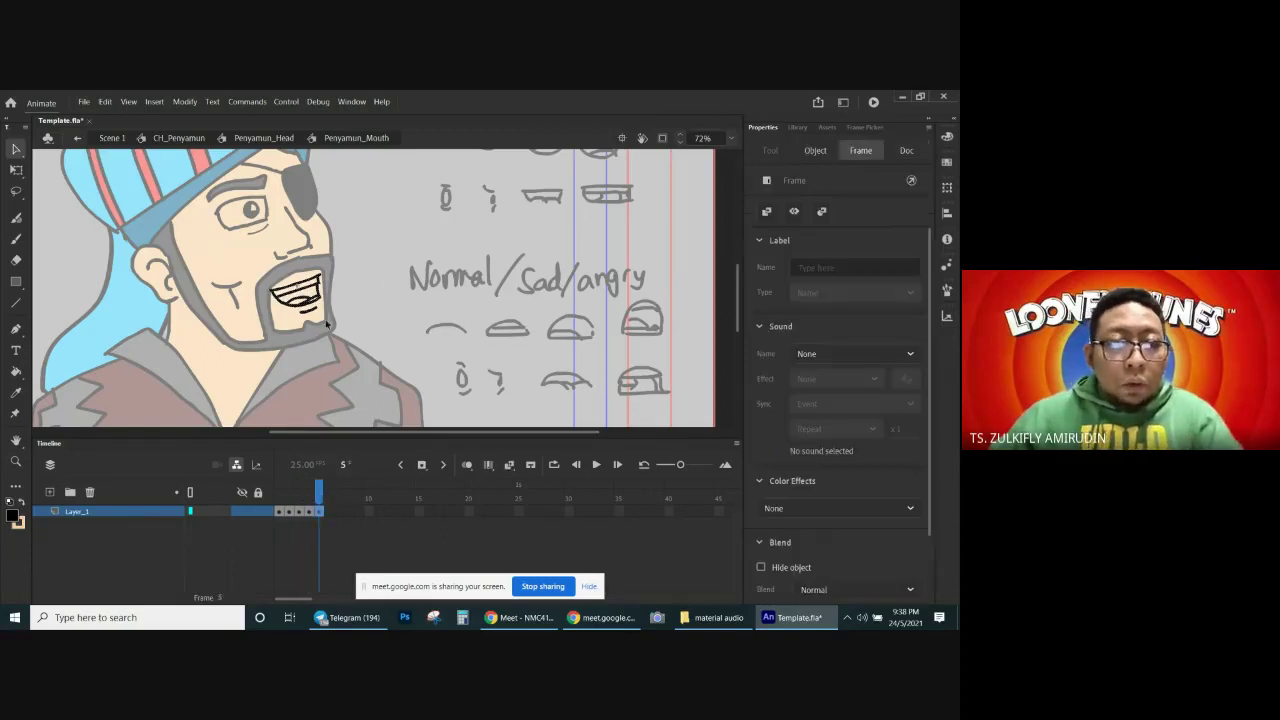
click(296, 406)
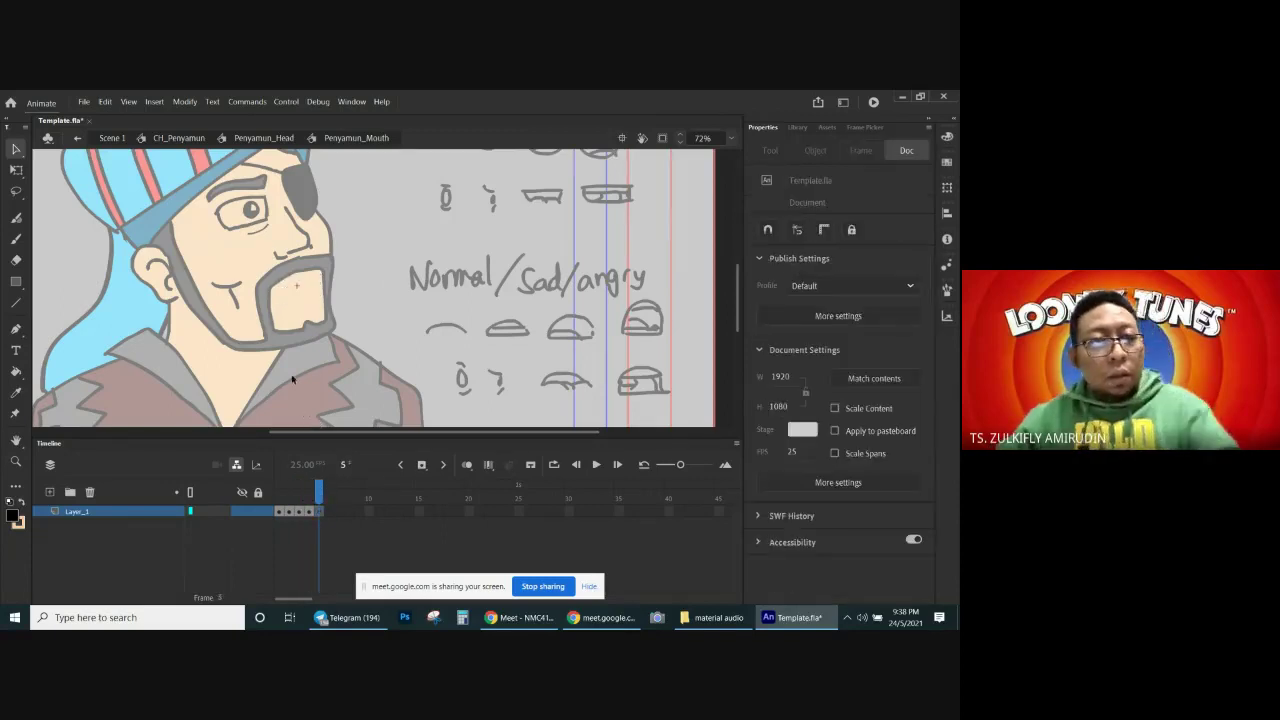
click(464, 466)
Step: Draw the chart's small O-shaped mouth on frame 5, with a short stroke above it and another below it
drag(437, 219, 404, 316)
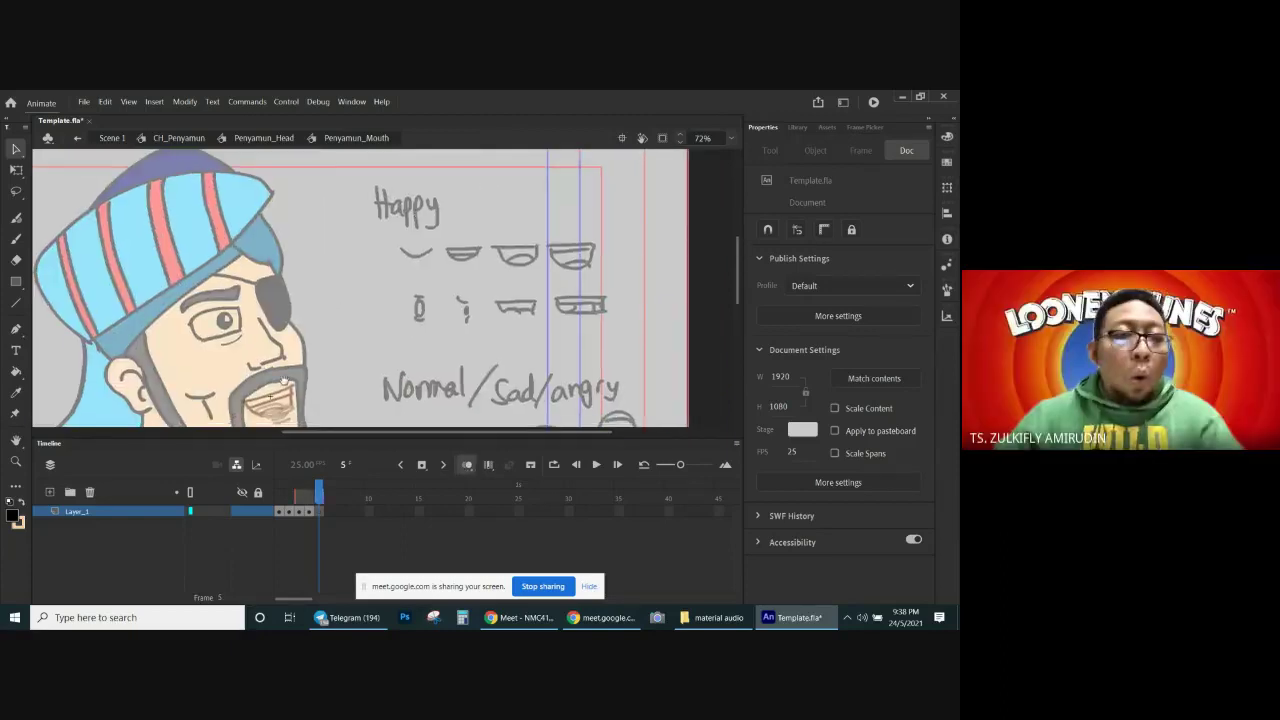
drag(284, 372, 346, 274)
scroll(346, 274, up, 4)
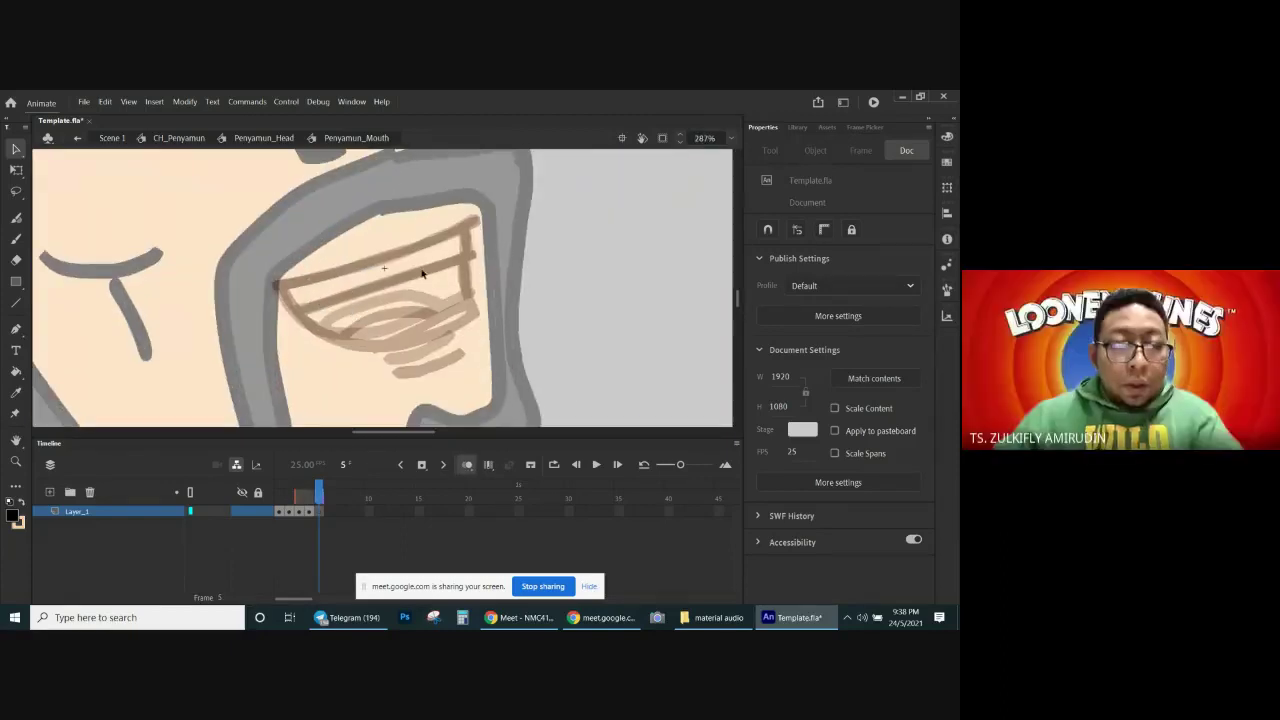
key(b)
mouse_move(414, 252)
mouse_down()
mouse_move(405, 299)
mouse_move(437, 318)
mouse_up()
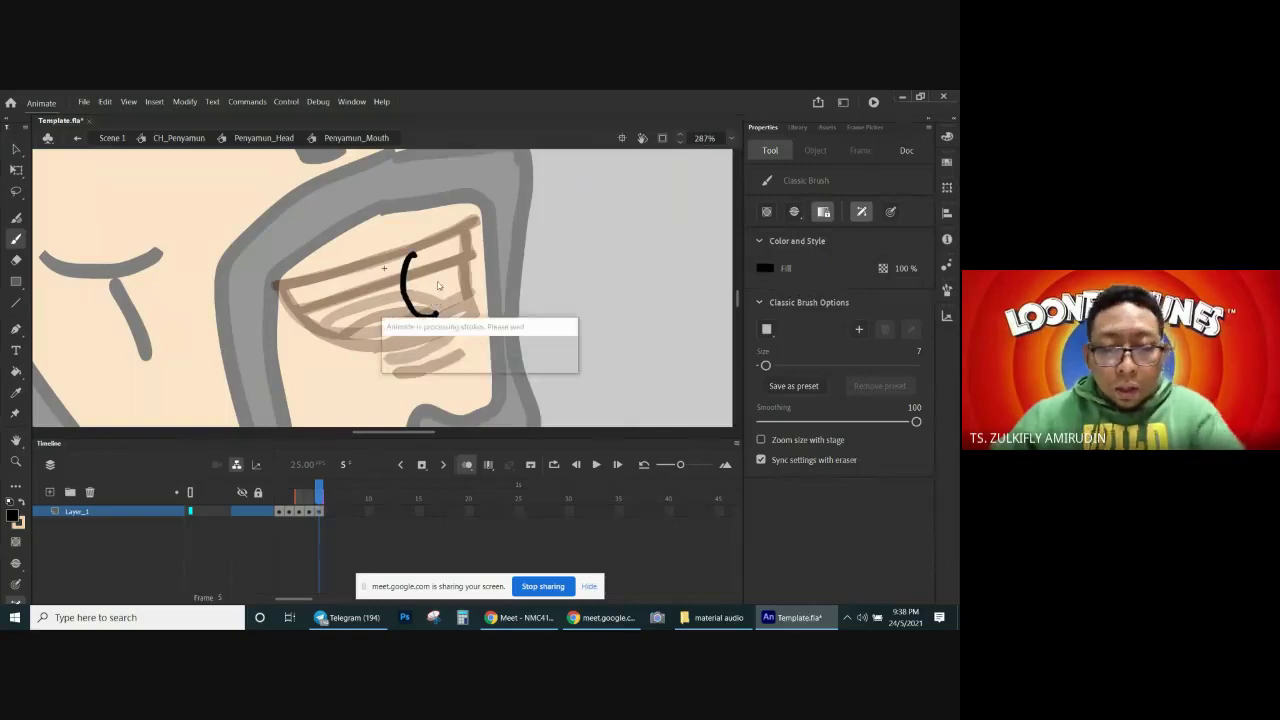
key(ctrl+z)
key(ctrl+minus)
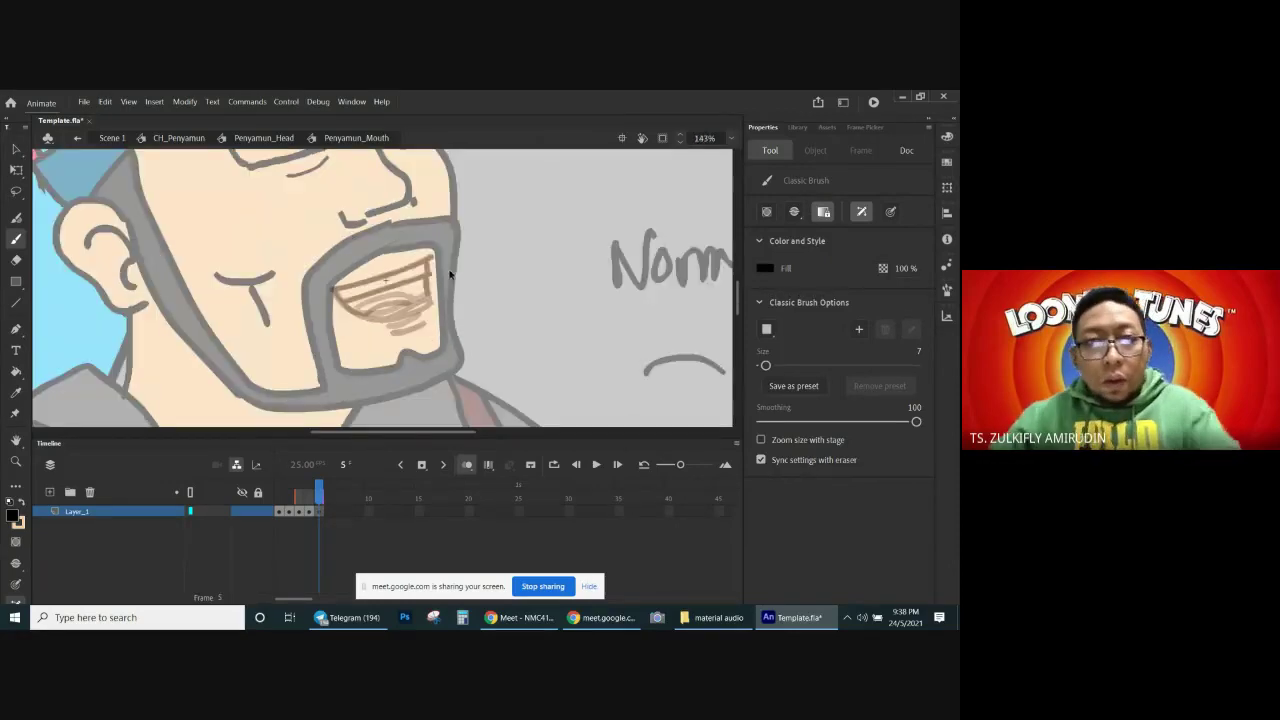
mouse_move(406, 277)
mouse_down()
mouse_move(425, 308)
mouse_move(408, 279)
mouse_up()
drag(415, 323, 429, 321)
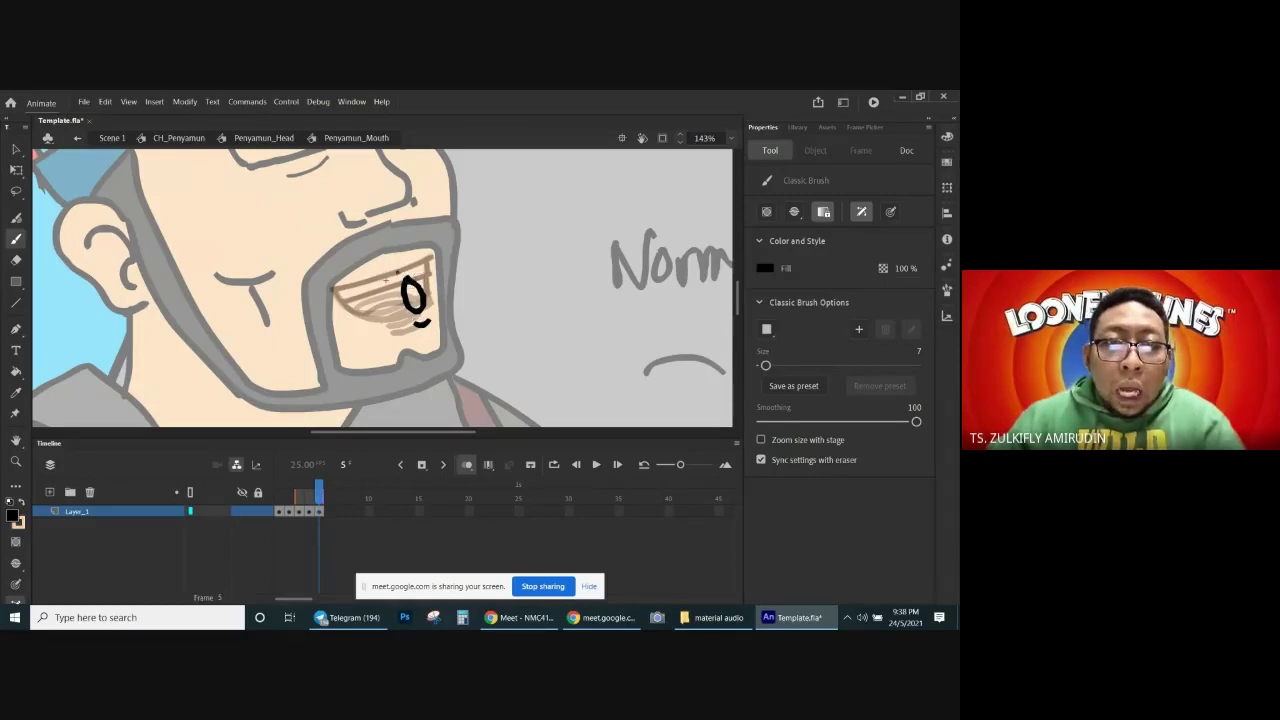
drag(398, 272, 413, 269)
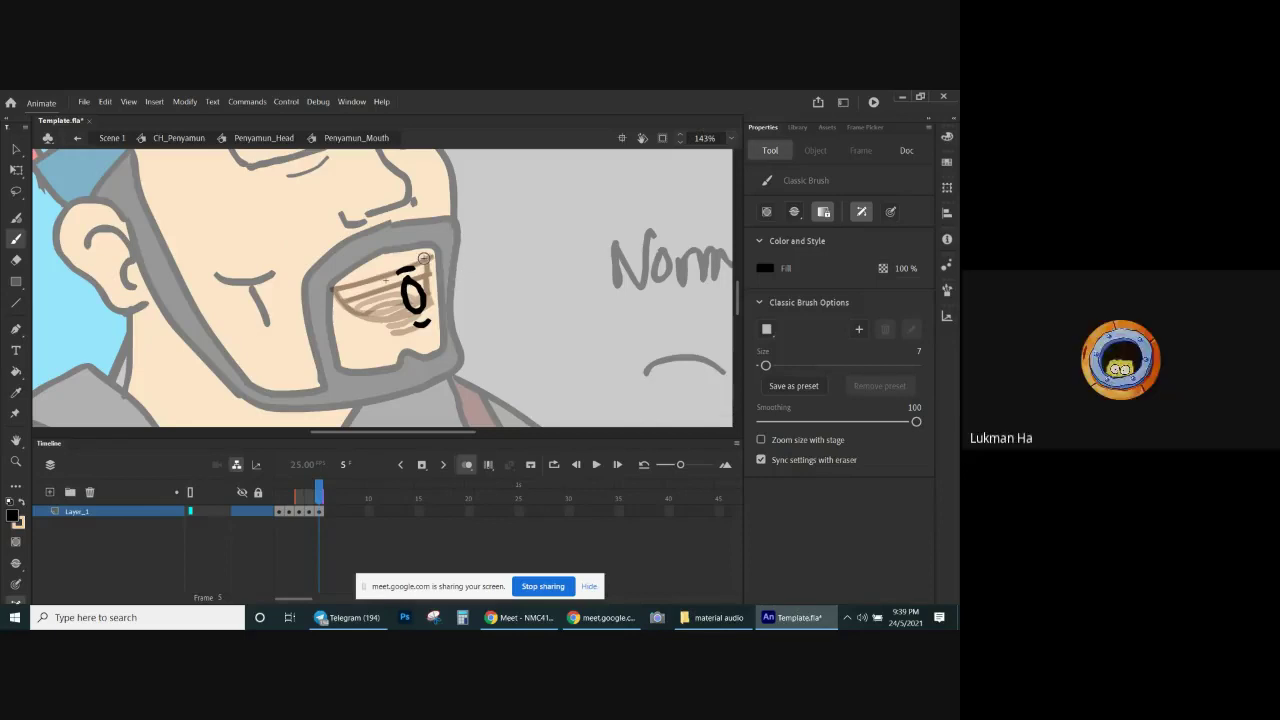
Step: Add a keyframe at frame 6 and delete the copied O-shaped mouth and its lip strokes from it
drag(408, 327, 439, 300)
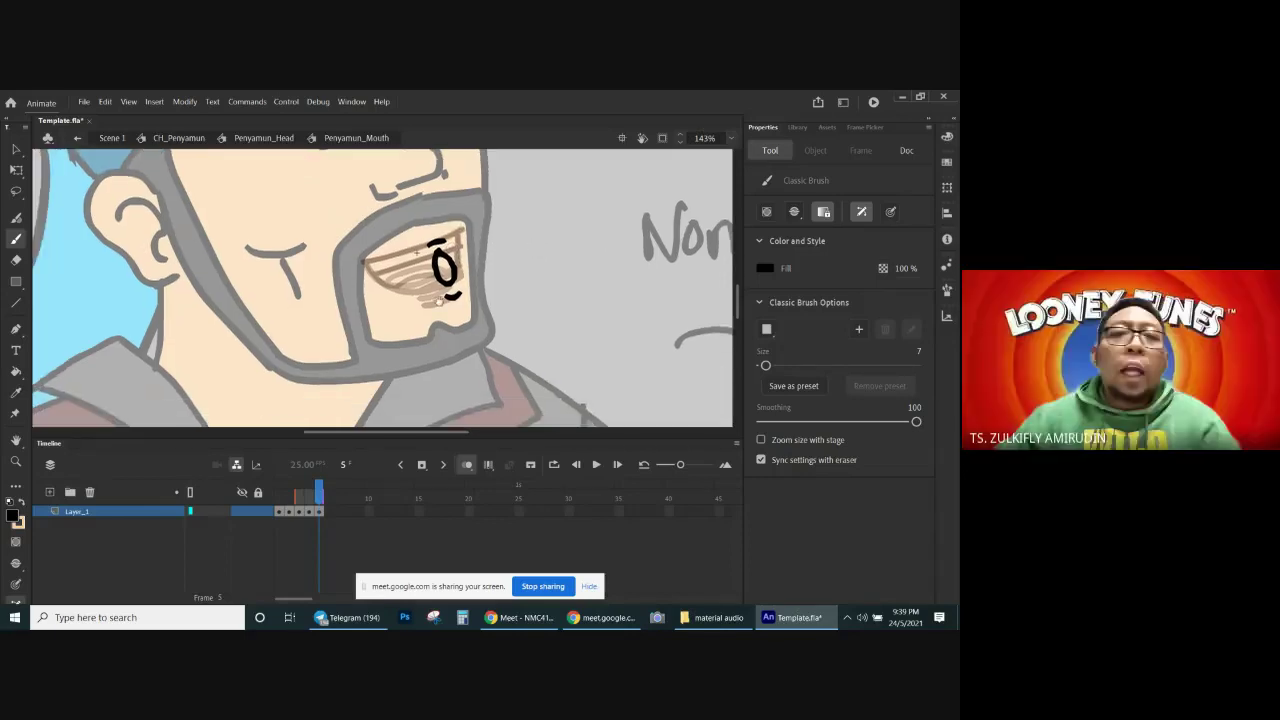
click(421, 466)
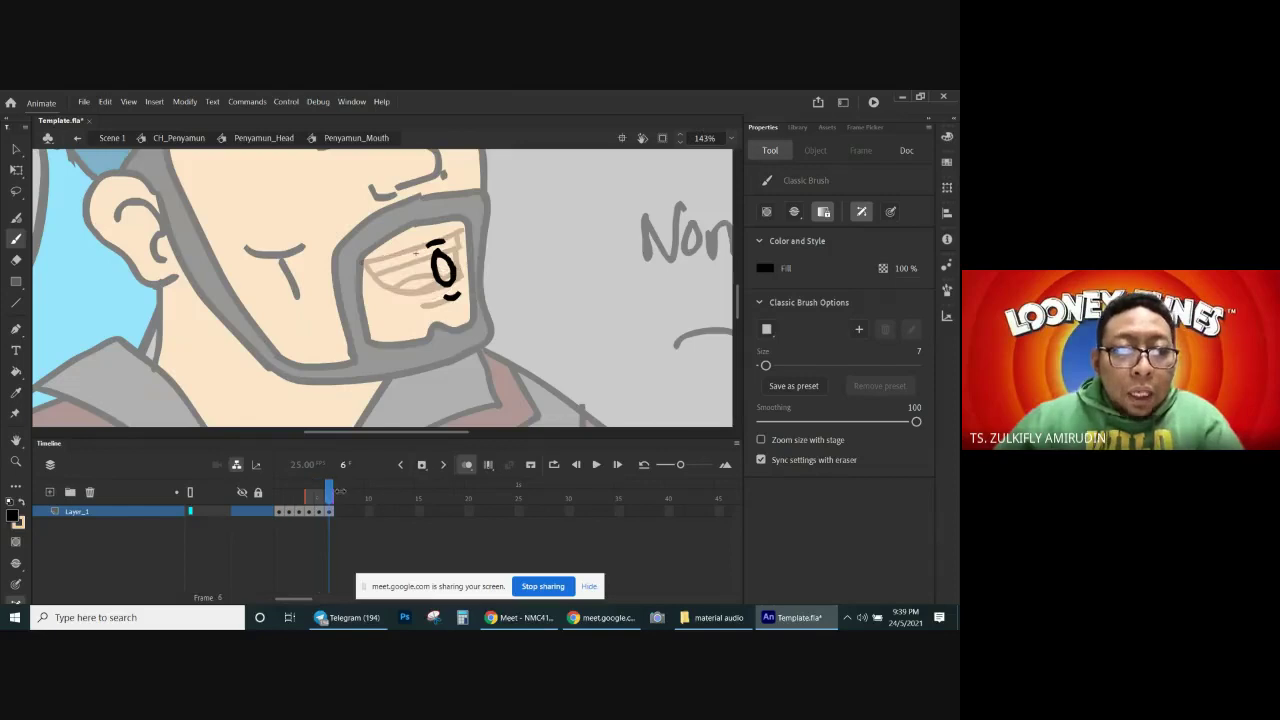
key(v)
drag(422, 215, 472, 302)
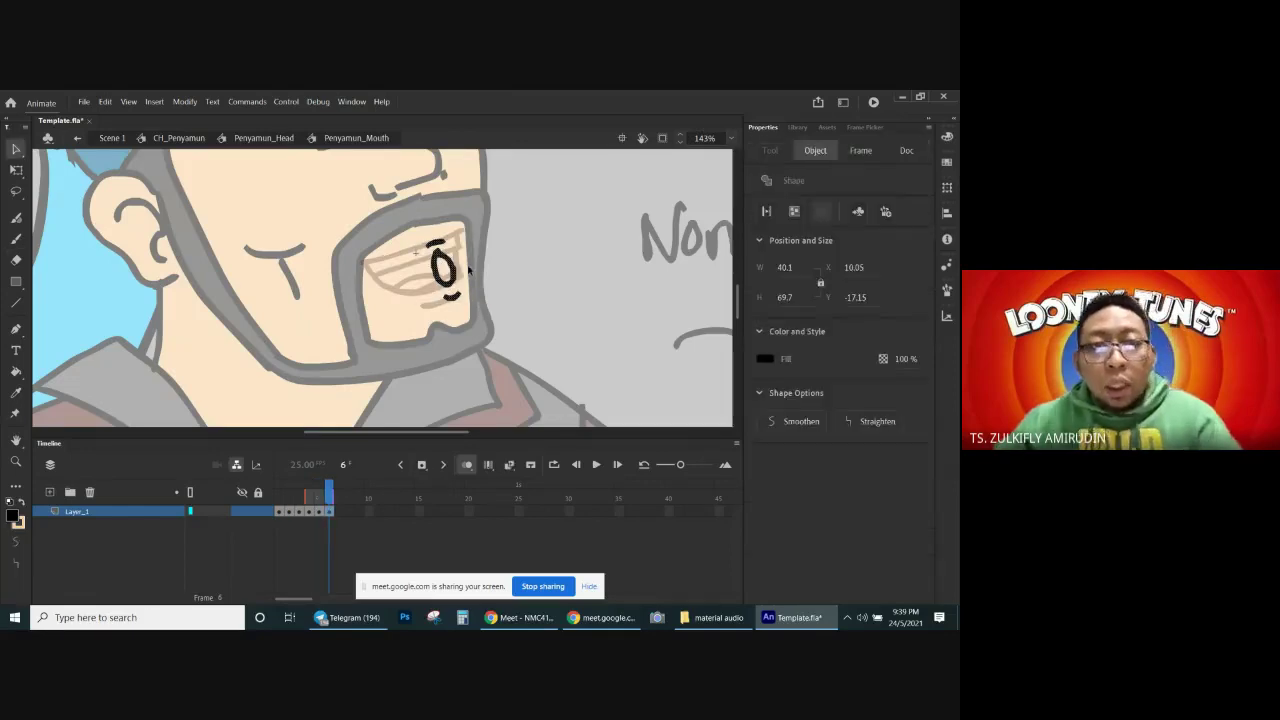
key(Delete)
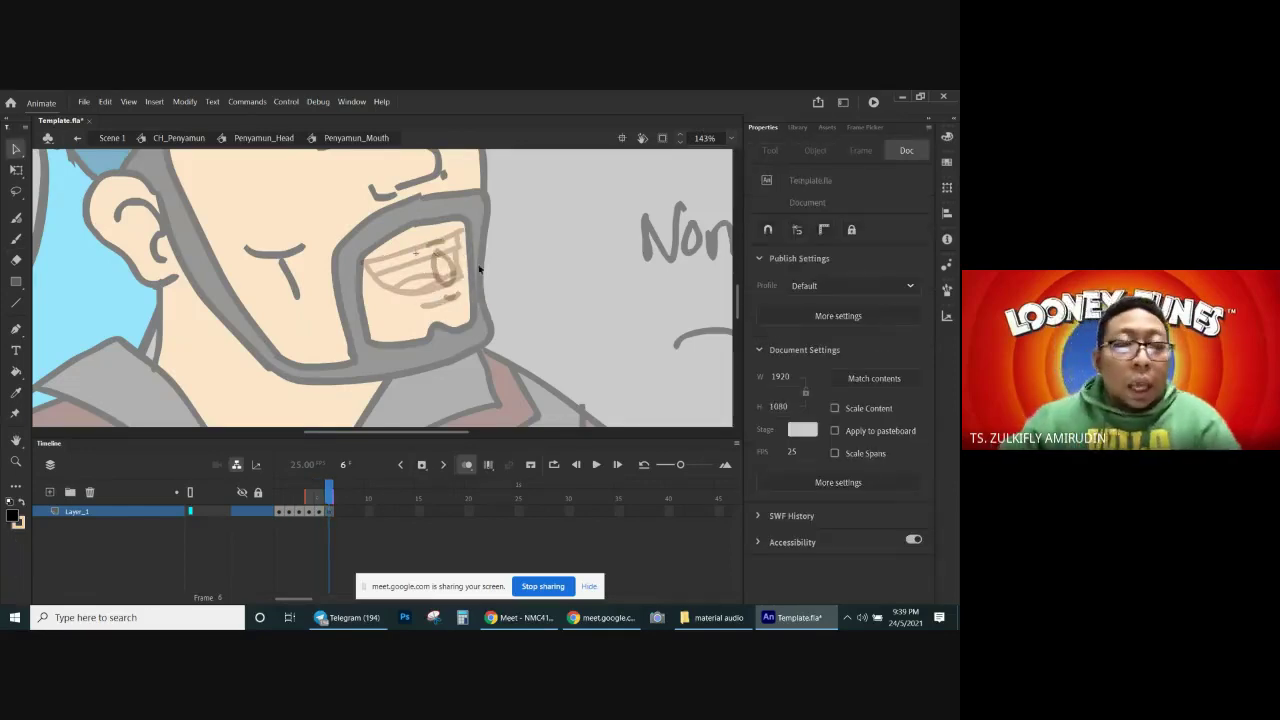
Step: Draw a small, narrow teardrop-shaped mouth on frame 6, with a short lip stroke above it and another below it
key(b)
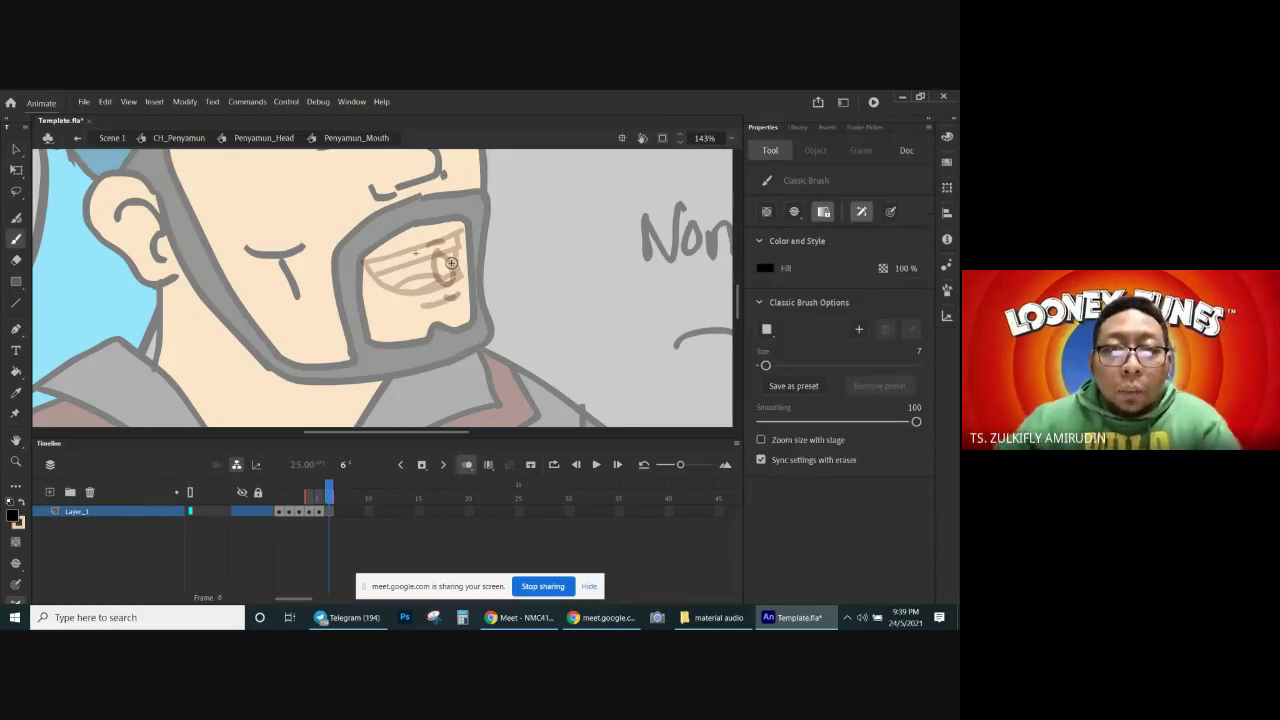
drag(449, 262, 467, 290)
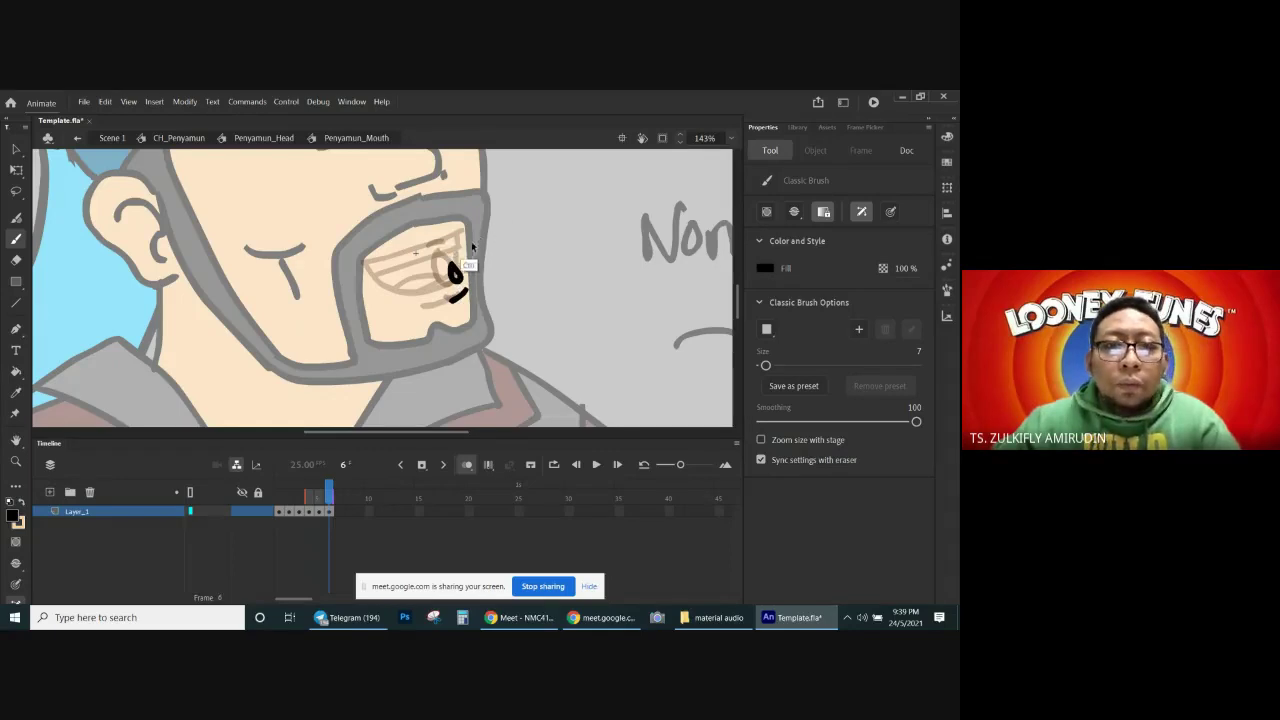
key(ctrl+z)
drag(458, 296, 455, 257)
drag(510, 288, 503, 303)
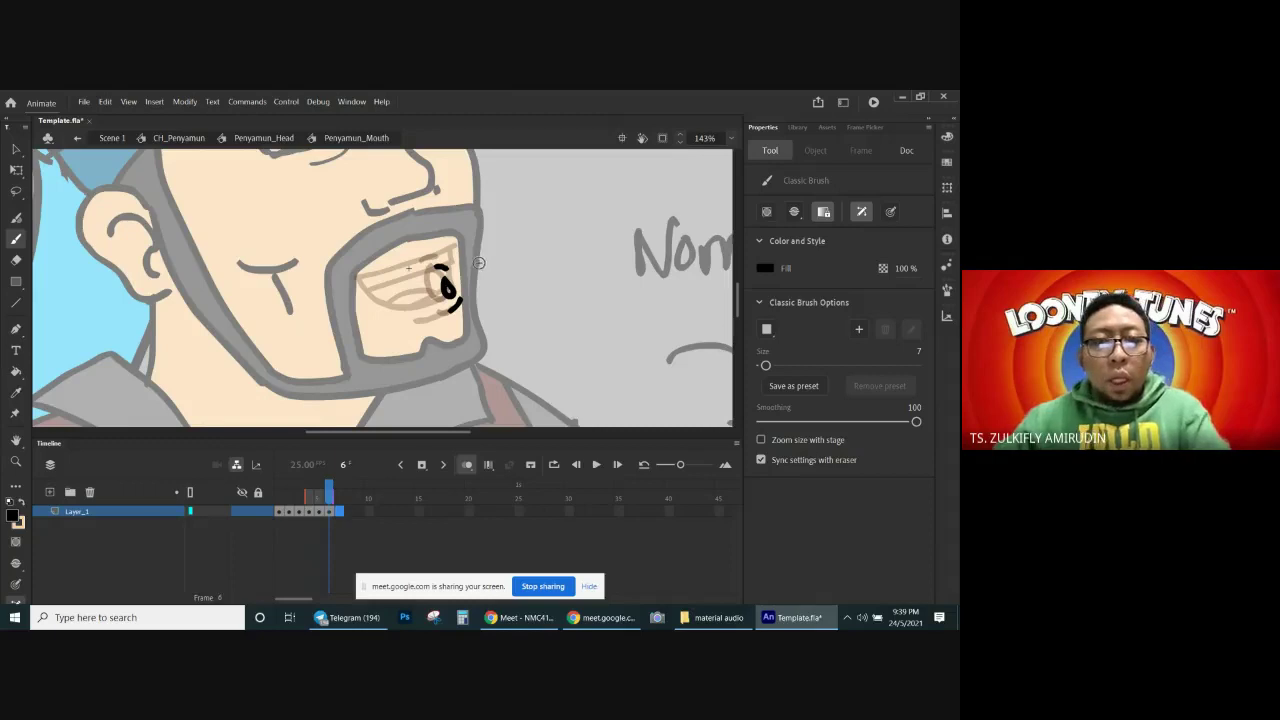
Step: Add blank keyframes at frames 7 and 8, then paste a copy of frame 2's mouth in place on frame 8 as a drawing reference
click(421, 465)
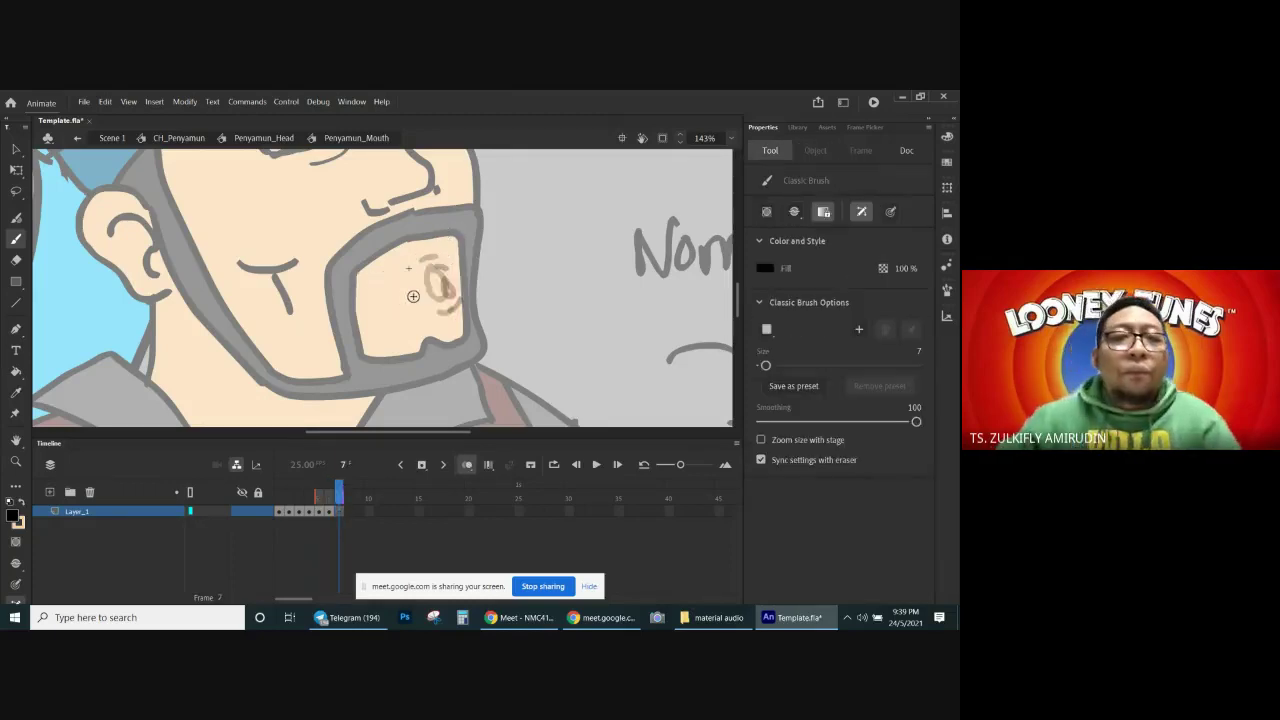
click(290, 497)
click(293, 511)
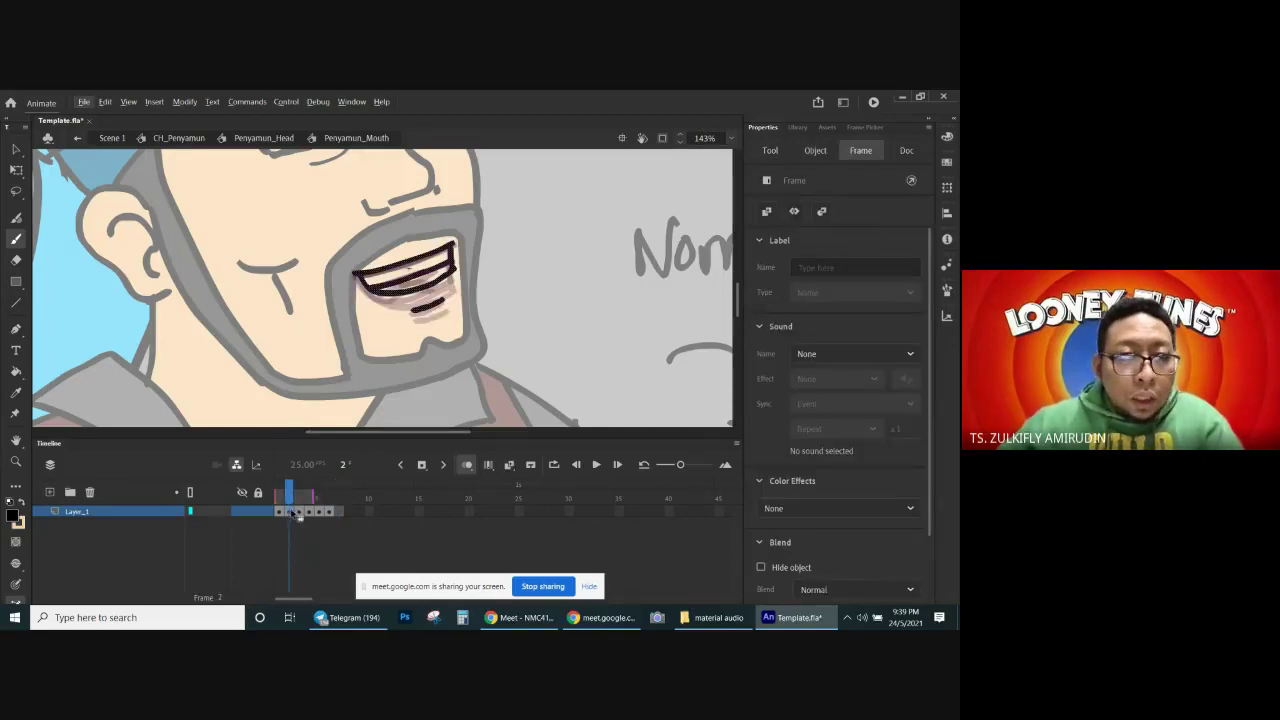
key(v)
click(422, 346)
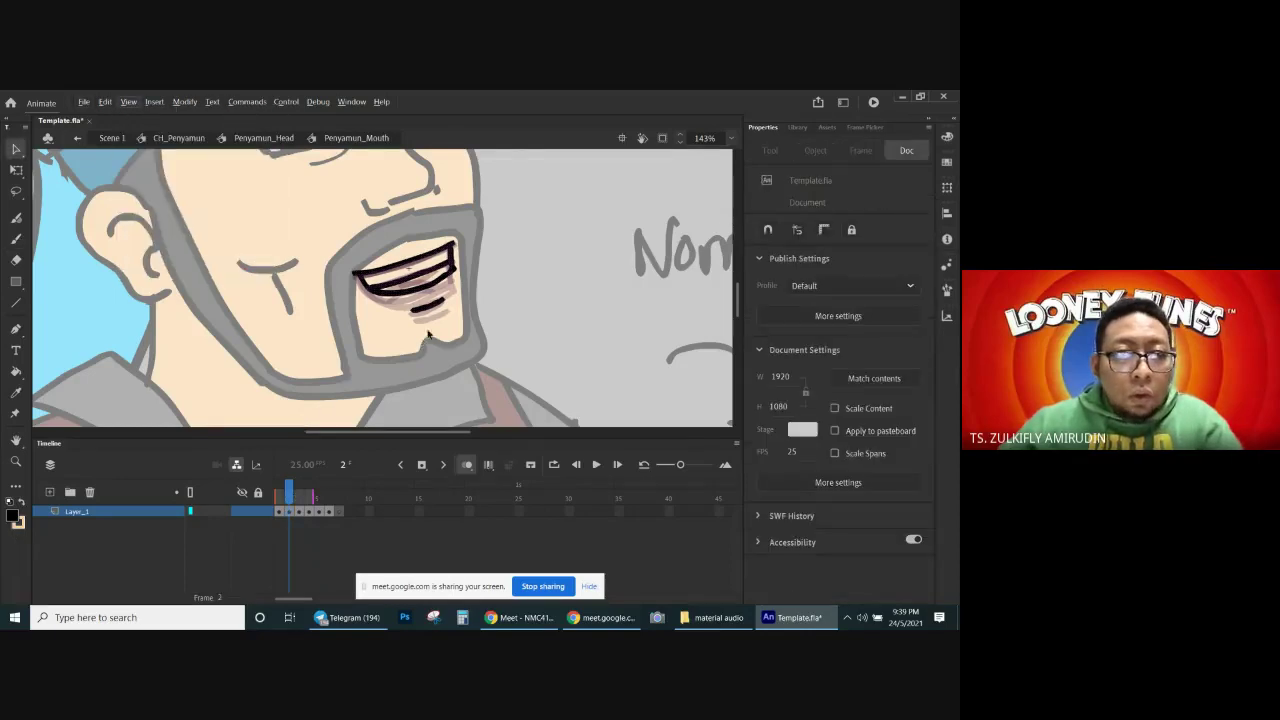
key(ctrl+a)
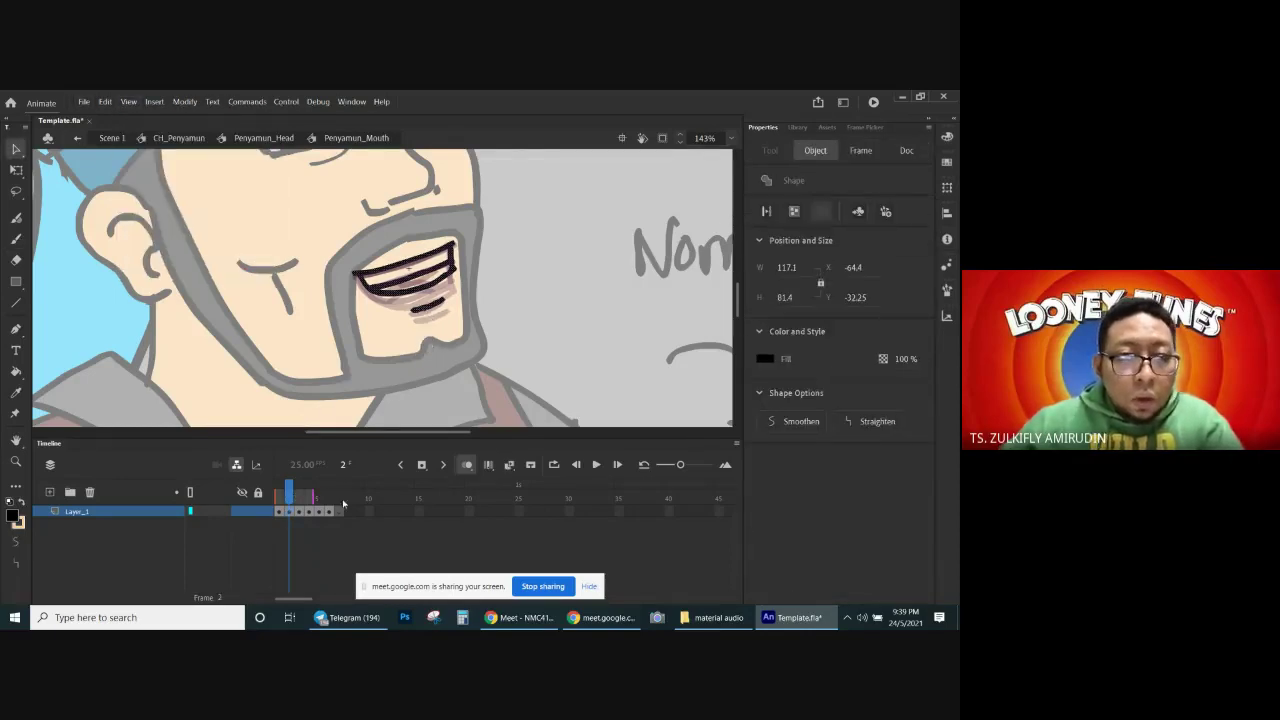
click(340, 508)
click(422, 464)
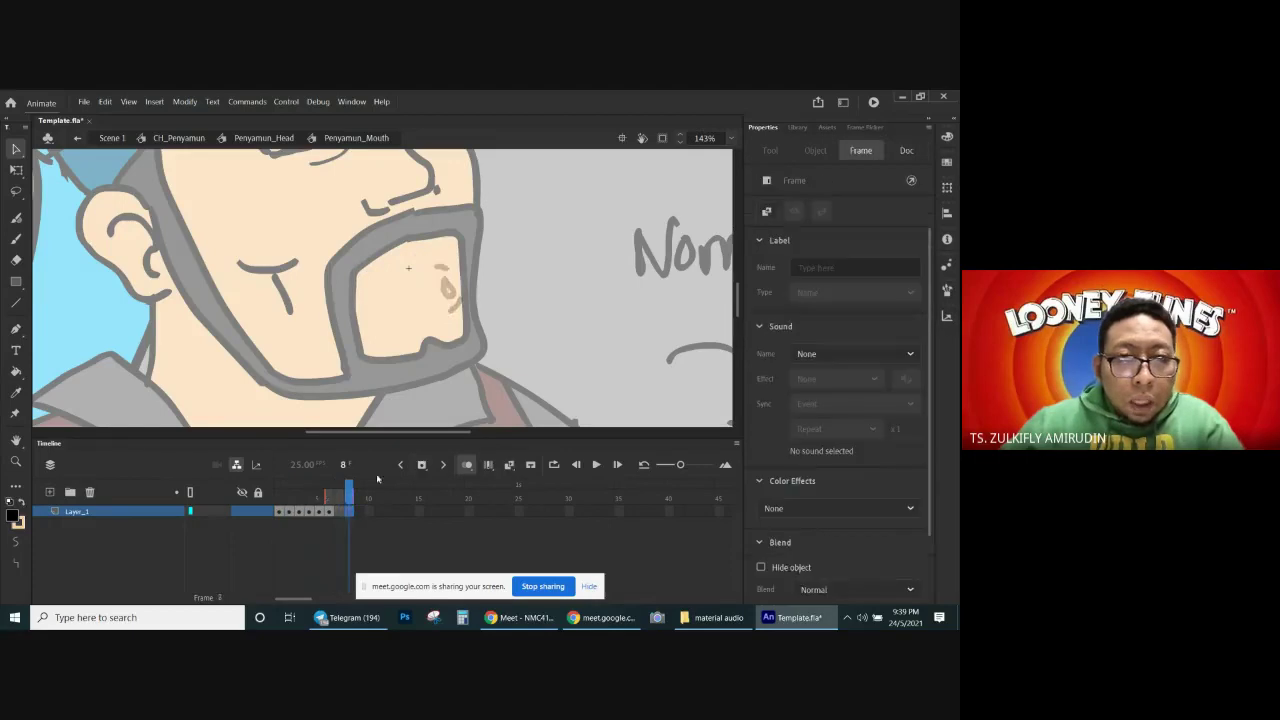
key(ctrl+shift+v)
click(490, 320)
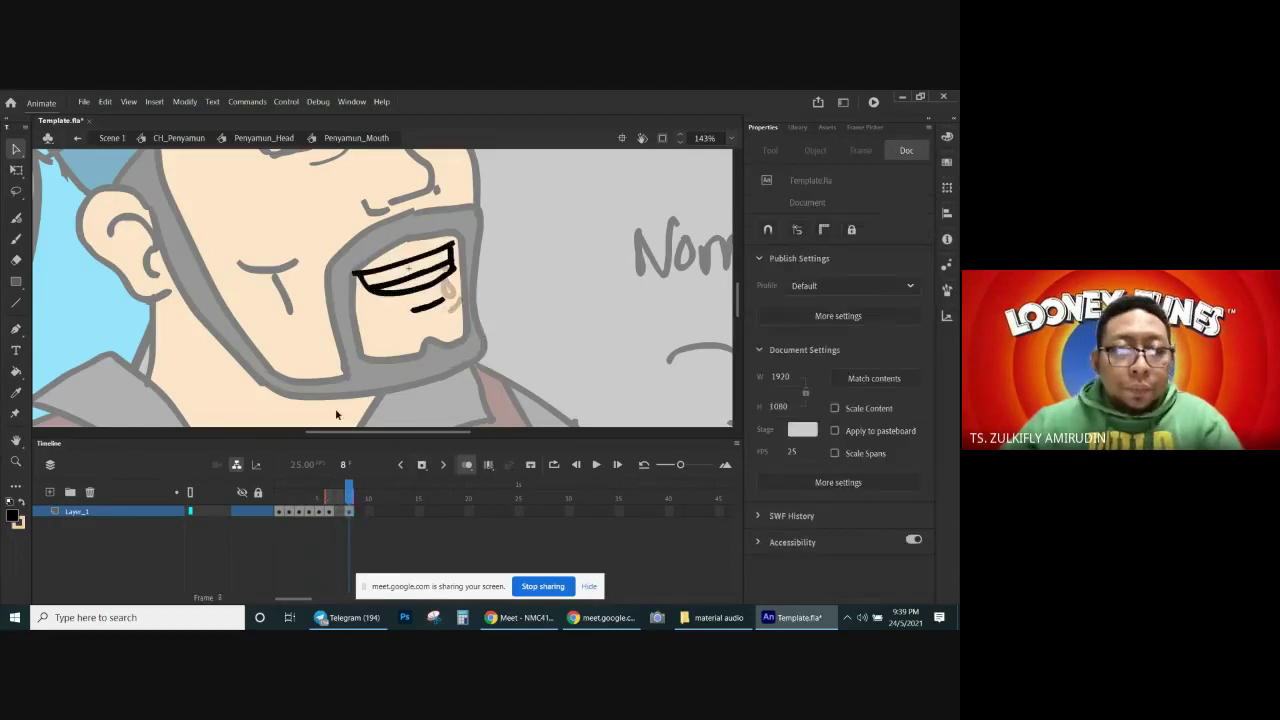
Step: Draw the lip-biting mouth on frame 7 over the onion-skinned reference, with upper teeth, a wavy lower lip and a short chin stroke
click(340, 499)
drag(316, 497, 339, 498)
key(b)
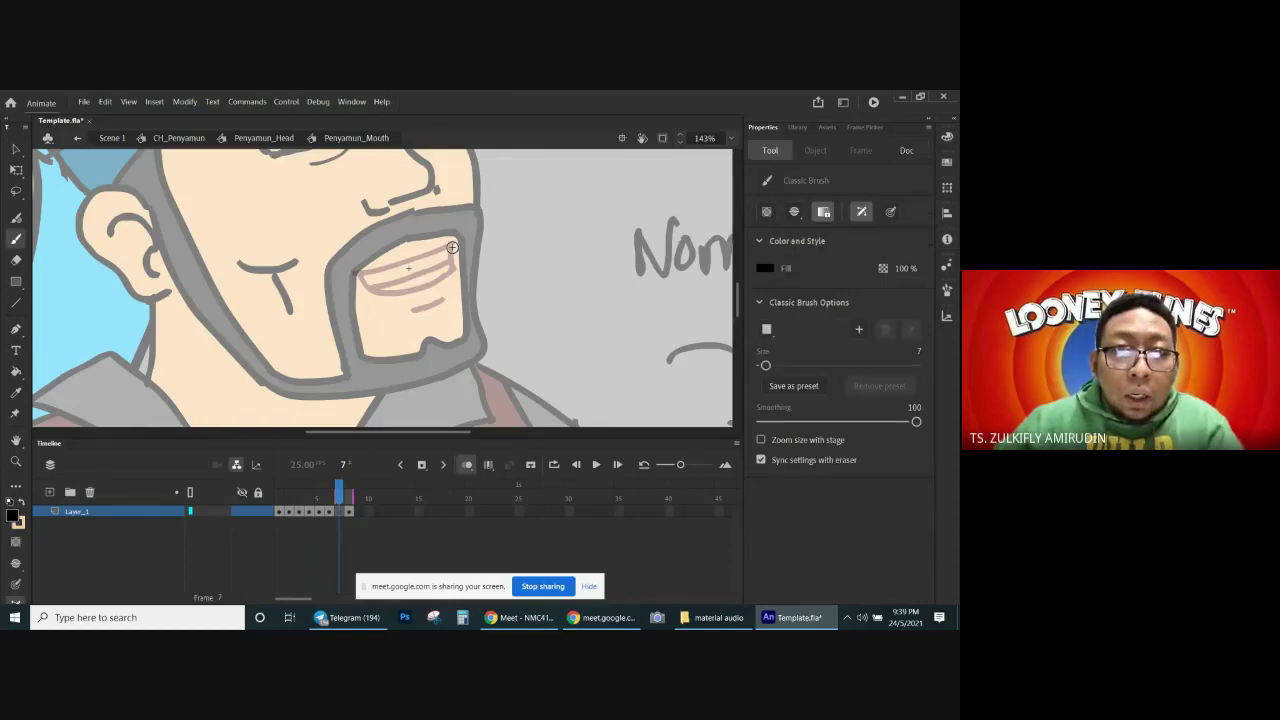
mouse_move(424, 254)
mouse_down()
mouse_move(359, 279)
mouse_move(408, 286)
mouse_move(462, 262)
mouse_move(433, 272)
mouse_move(438, 283)
mouse_move(453, 251)
mouse_move(425, 272)
mouse_move(449, 247)
mouse_up()
key(ctrl+z)
key(ctrl+z)
key(ctrl+z)
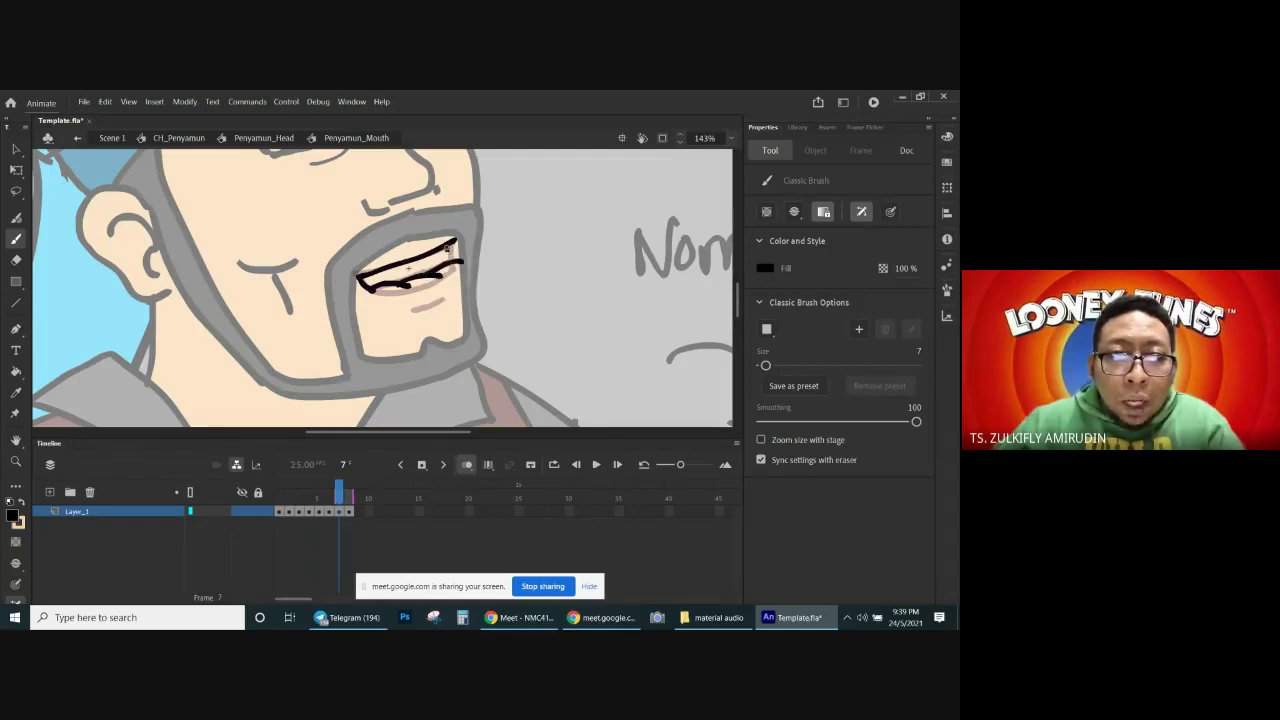
drag(418, 301, 448, 290)
key(ctrl+z)
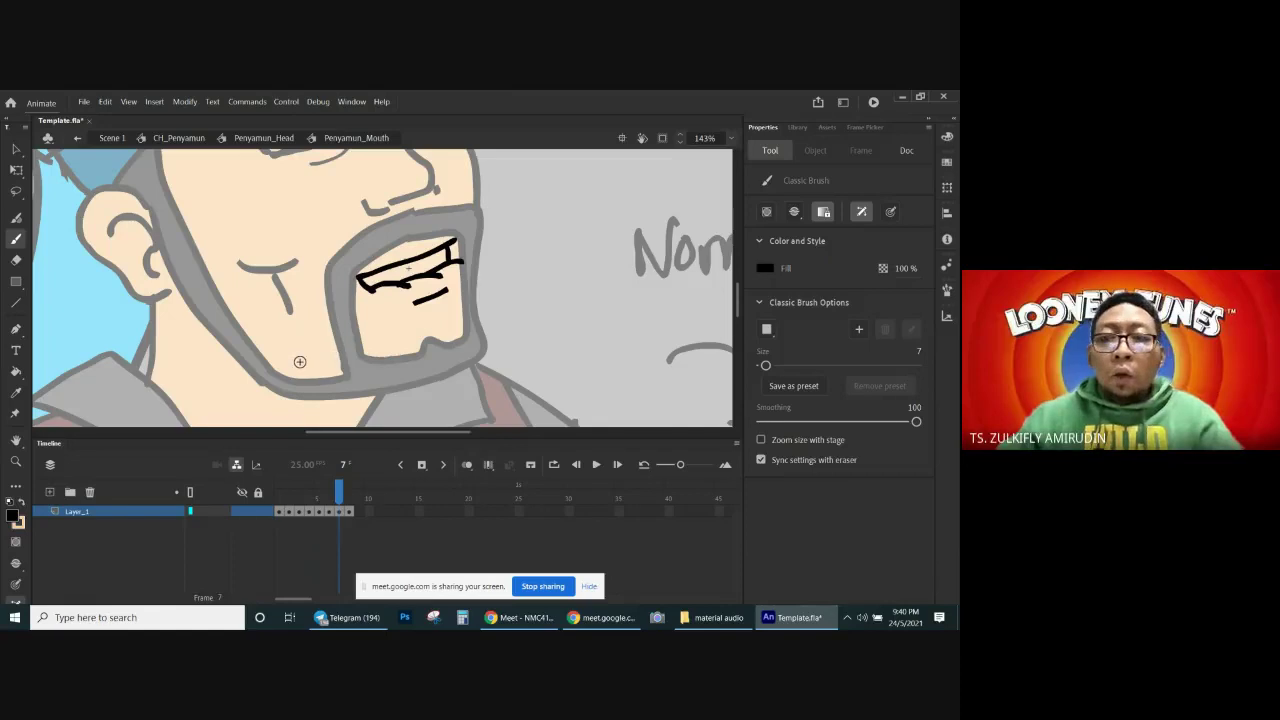
Step: Clear the reference mouth from frame 8 and paste a copy of frame 3 onto frame 9 as the new reference
click(348, 511)
key(Delete)
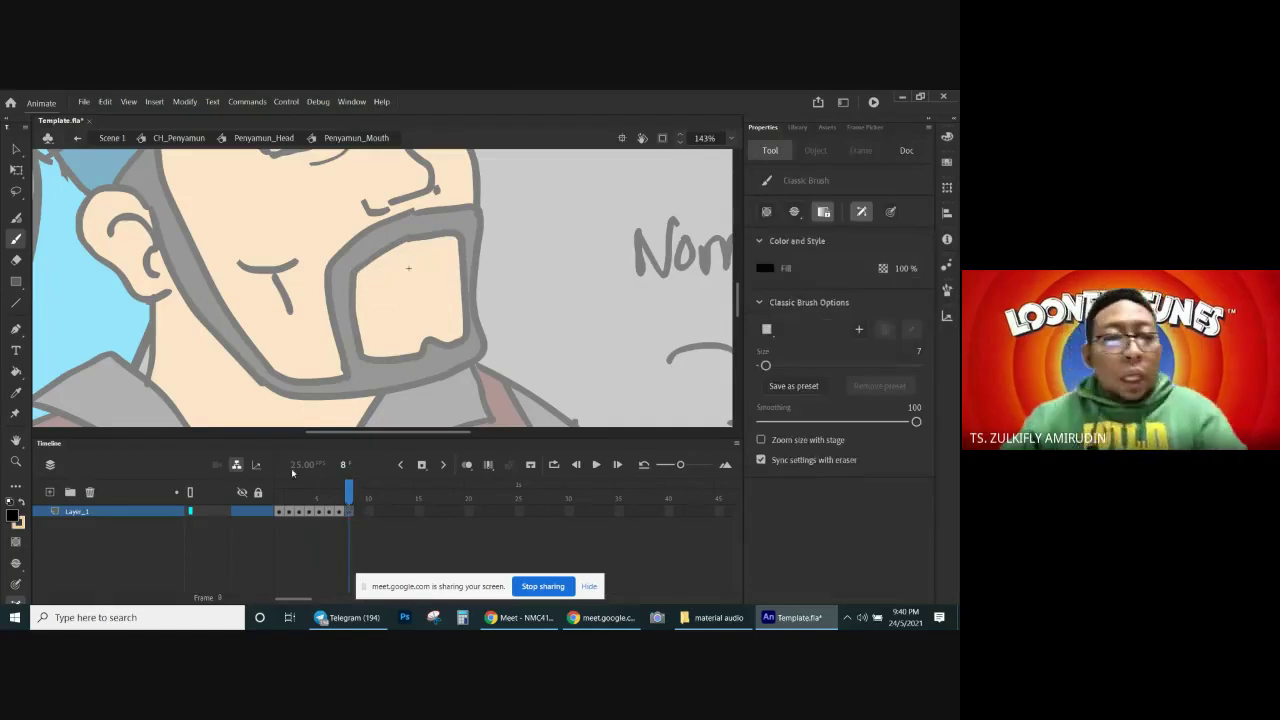
click(294, 496)
key(period)
key(period)
key(period)
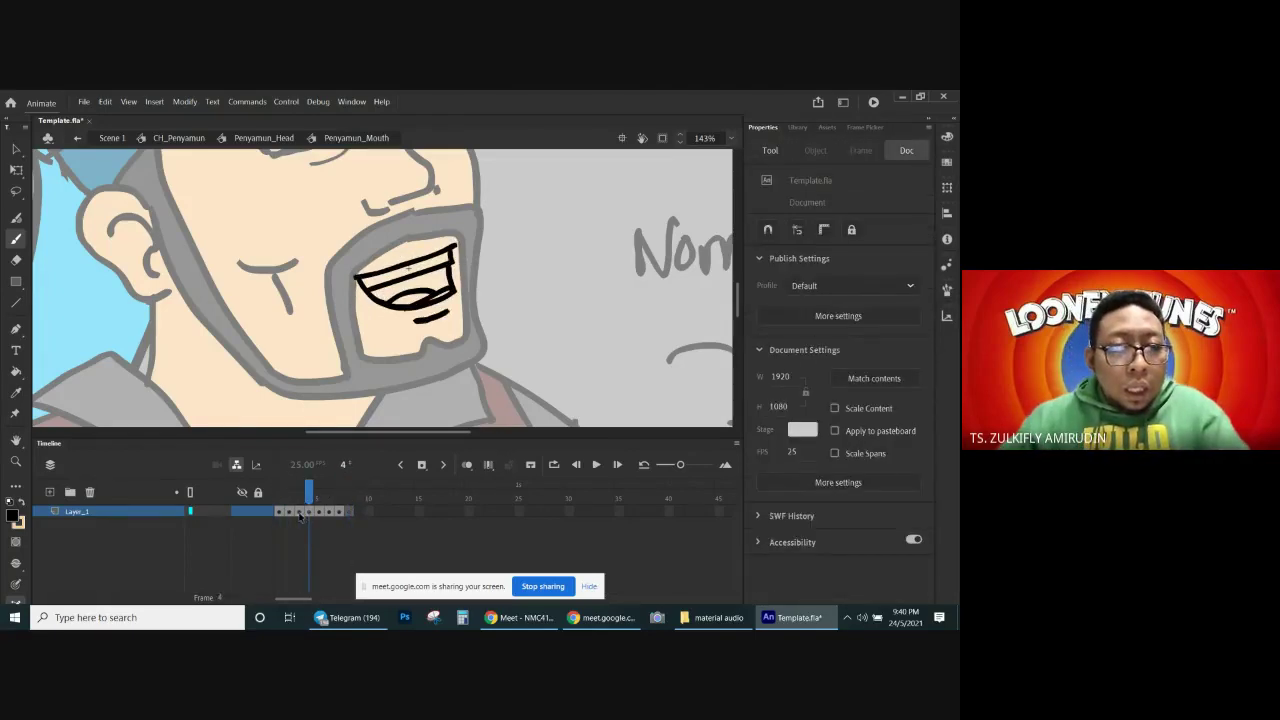
click(299, 513)
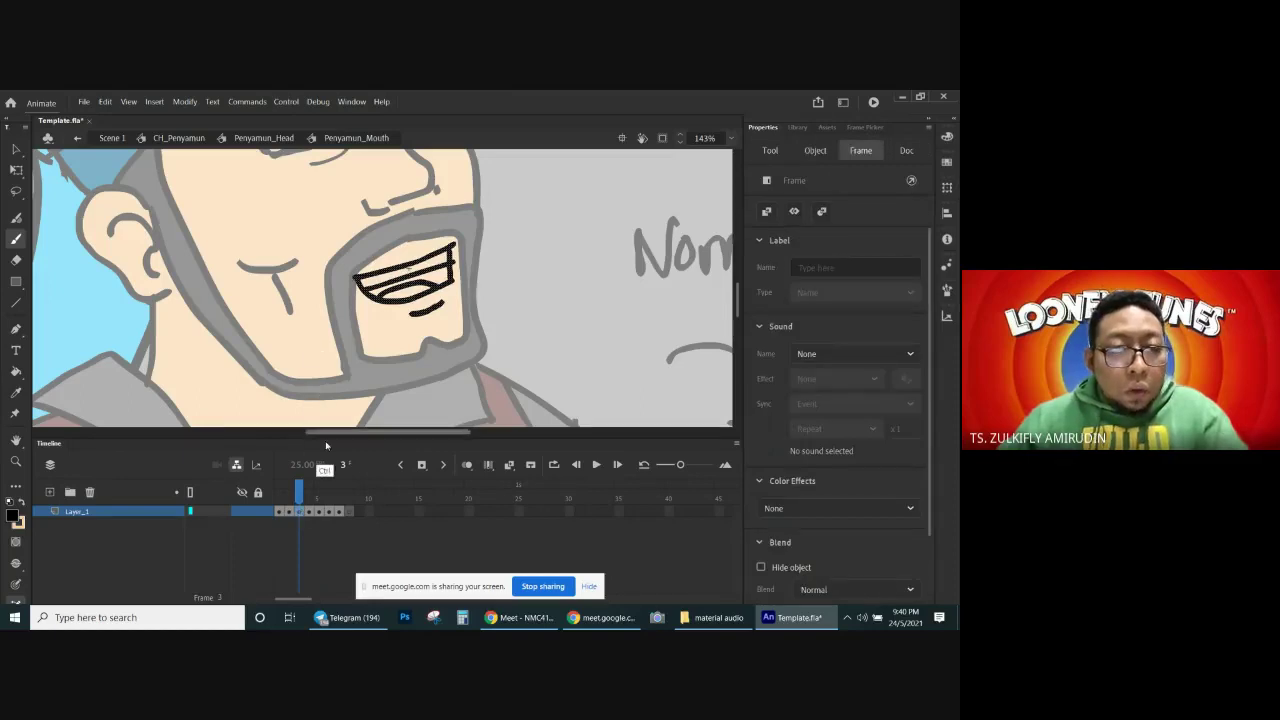
click(348, 496)
click(355, 510)
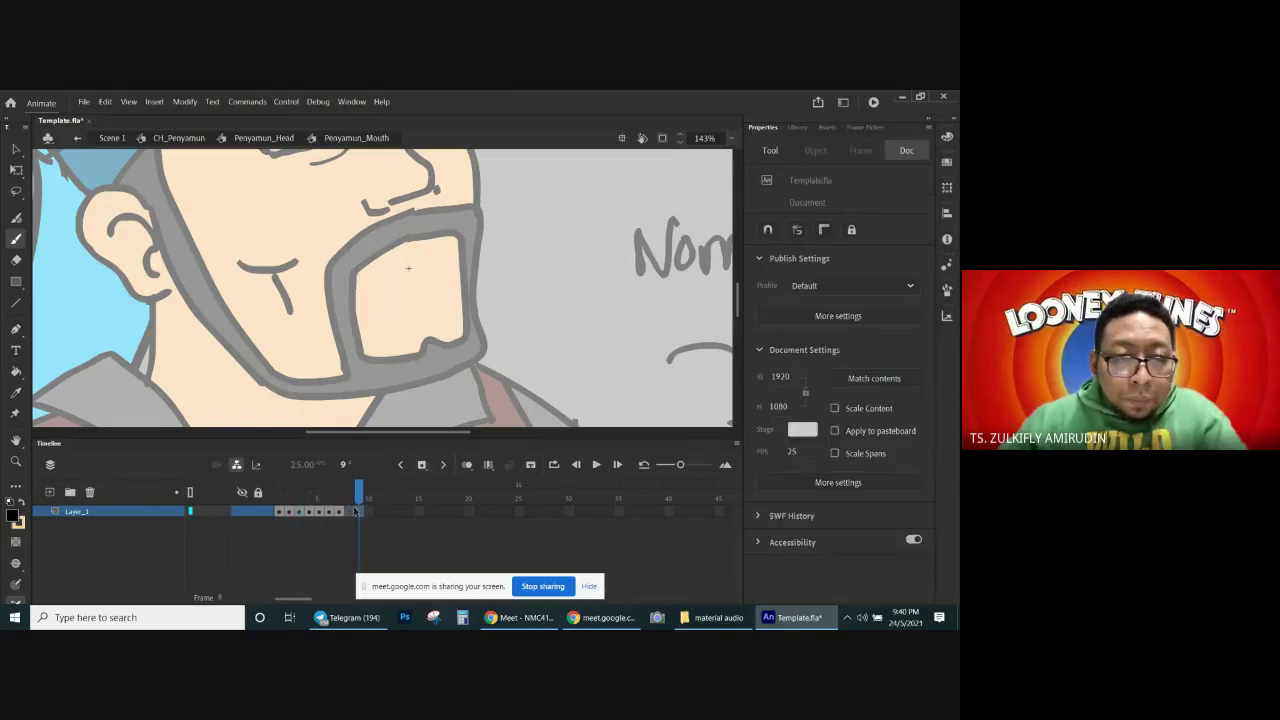
key(ctrl+alt+v)
Step: Turn on onion skinning and draw an open mouth on frame 8 with upper teeth, a raised tongue and a short stroke below the lip
click(350, 512)
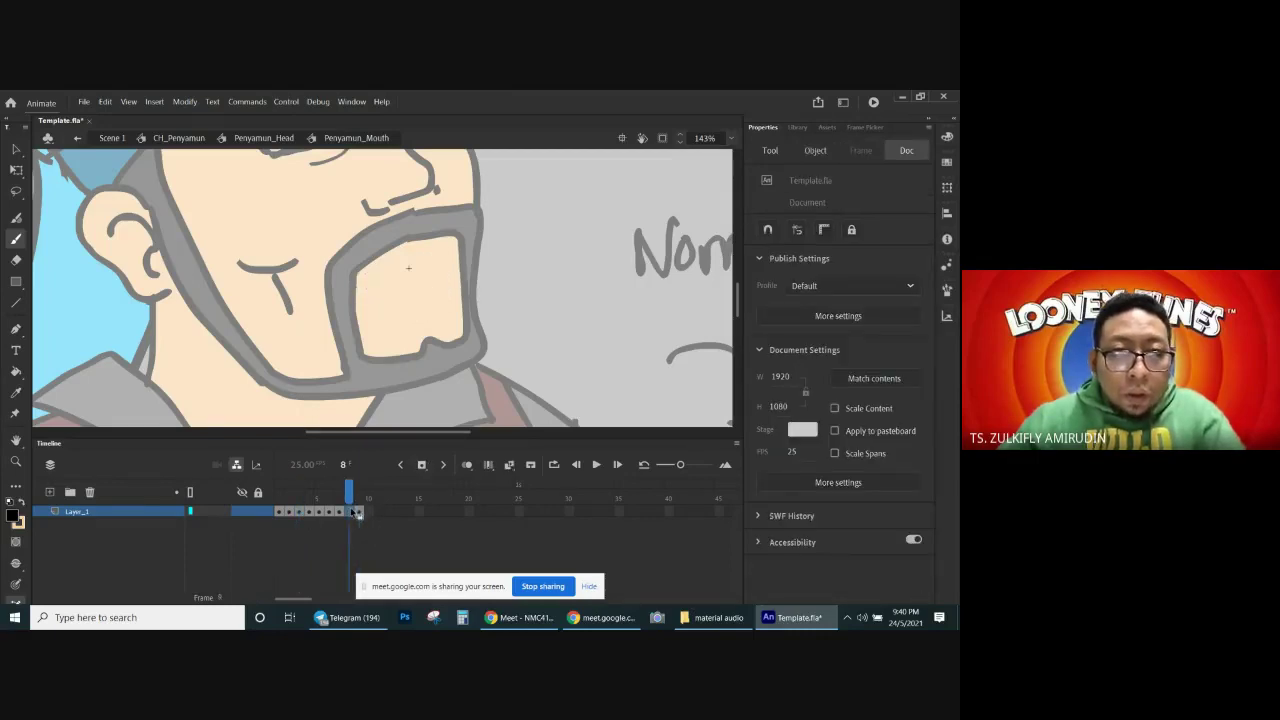
click(464, 465)
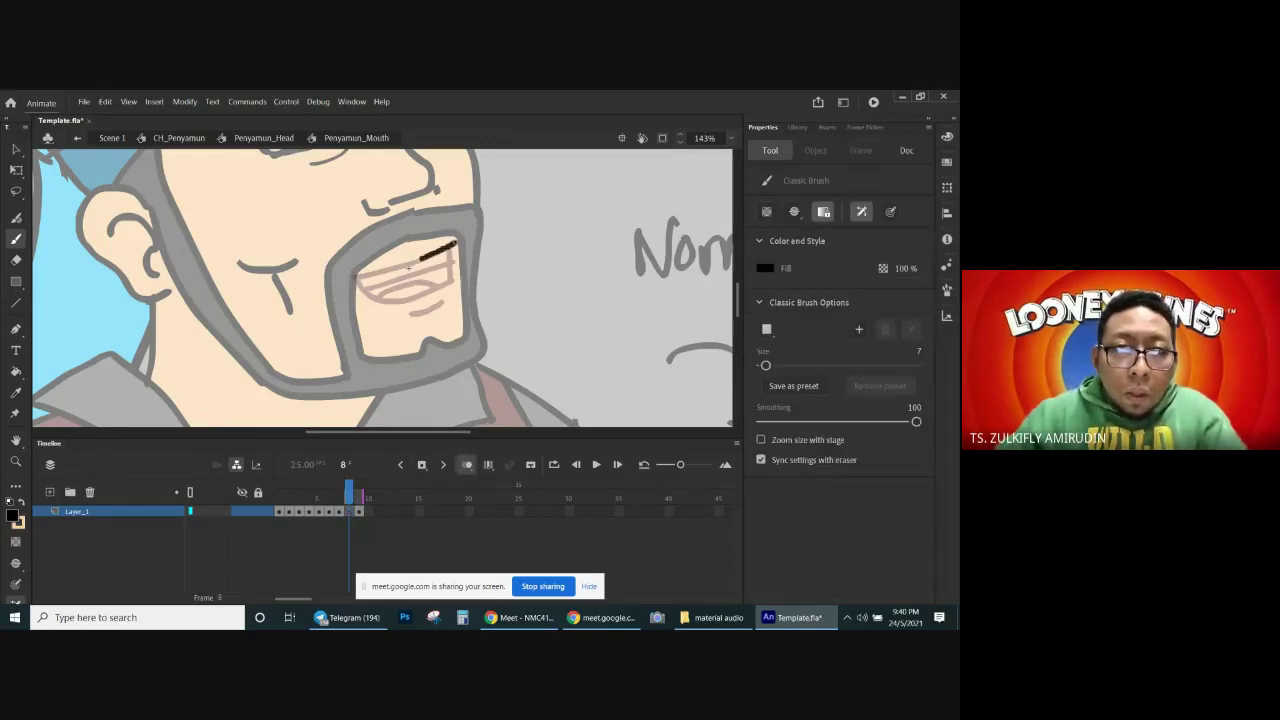
mouse_move(409, 266)
mouse_down()
mouse_move(353, 277)
mouse_move(455, 244)
mouse_up()
key(ctrl+z)
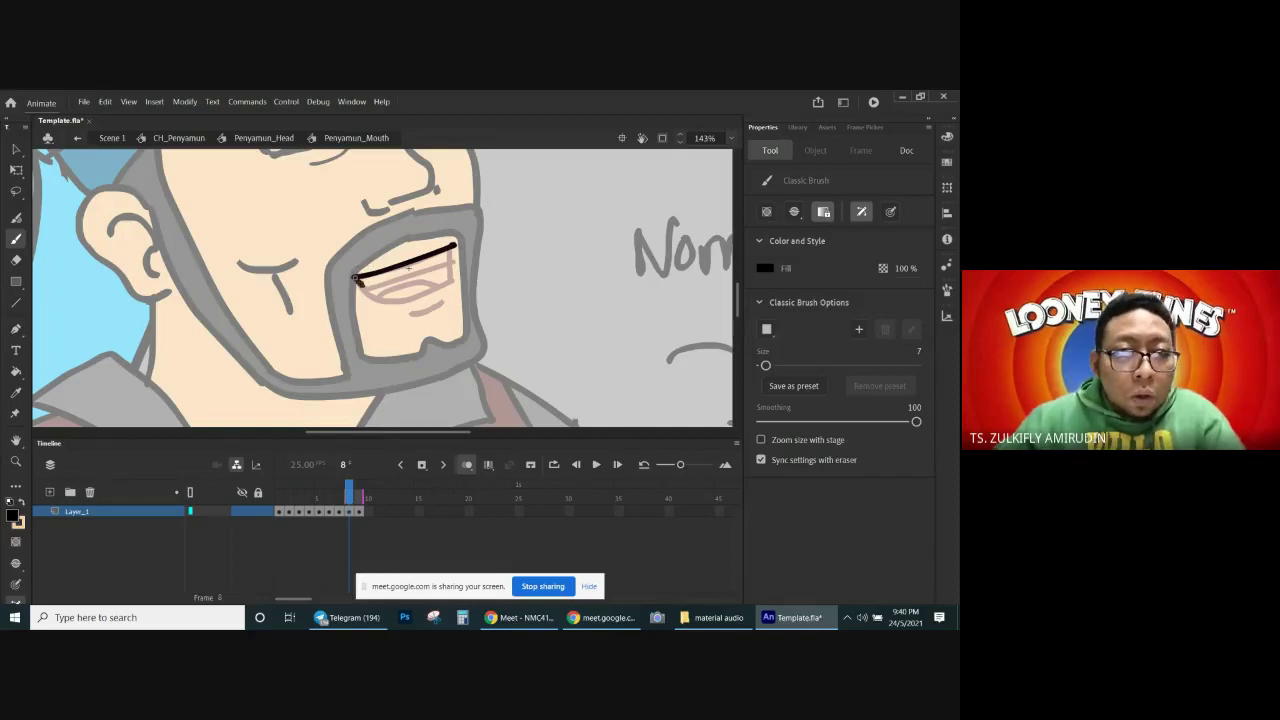
mouse_move(355, 277)
mouse_down()
mouse_move(388, 300)
mouse_move(363, 286)
mouse_move(402, 300)
mouse_move(456, 280)
mouse_up()
key(ctrl+z)
mouse_move(364, 290)
mouse_down()
mouse_move(451, 256)
mouse_move(453, 280)
mouse_up()
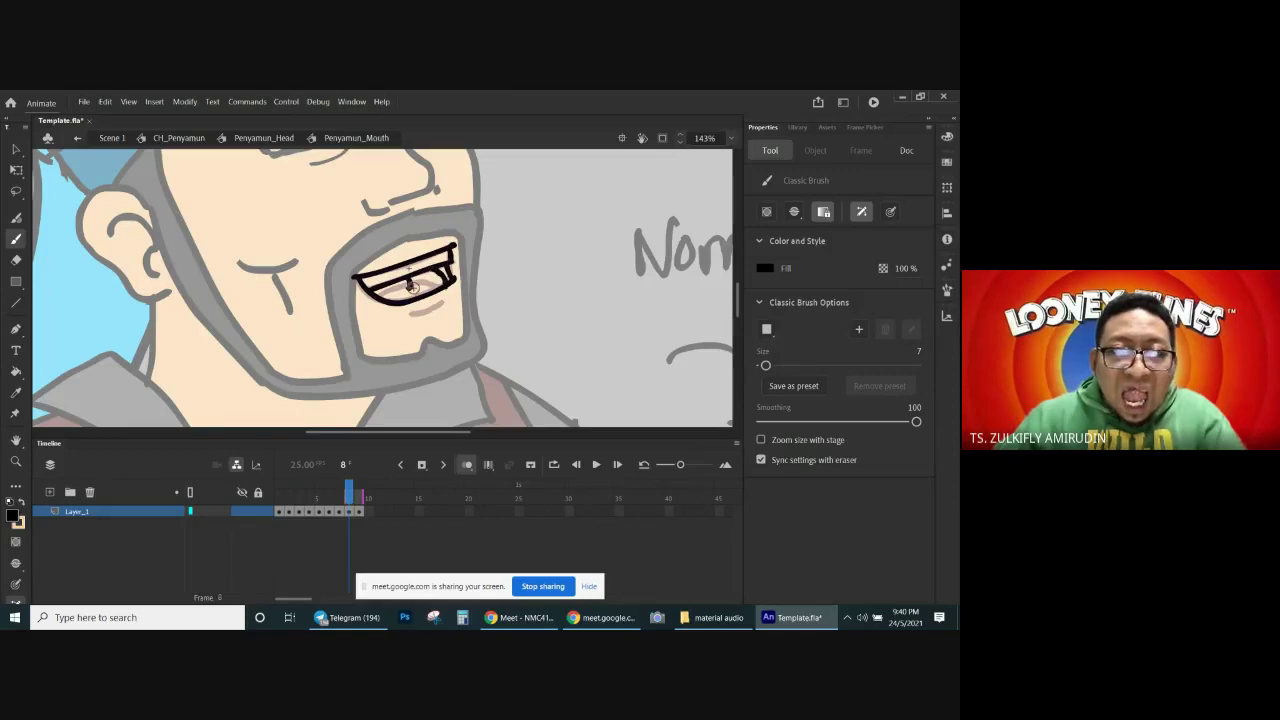
mouse_move(409, 288)
mouse_down()
mouse_move(384, 297)
mouse_move(411, 285)
mouse_move(451, 314)
mouse_move(452, 302)
mouse_up()
key(ctrl+z)
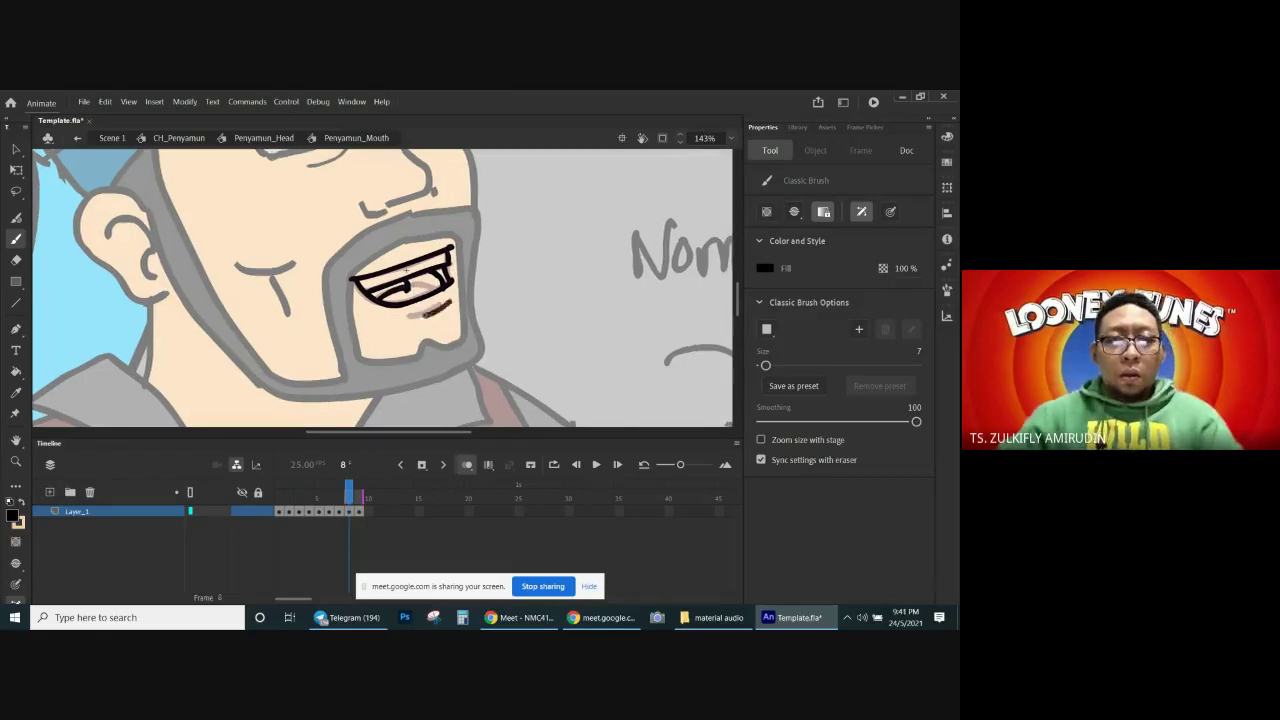
Step: Clear the reference mouth from frame 9 and return to frame 1
drag(500, 248, 488, 286)
key(v)
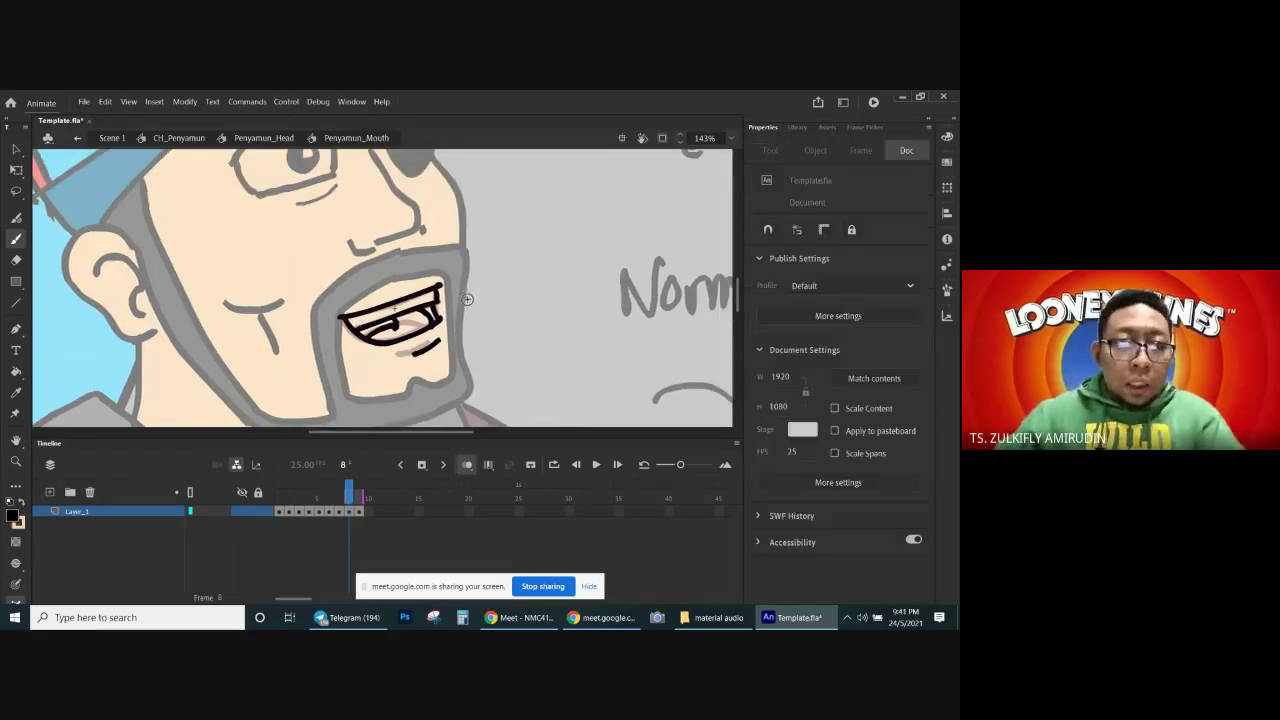
click(360, 512)
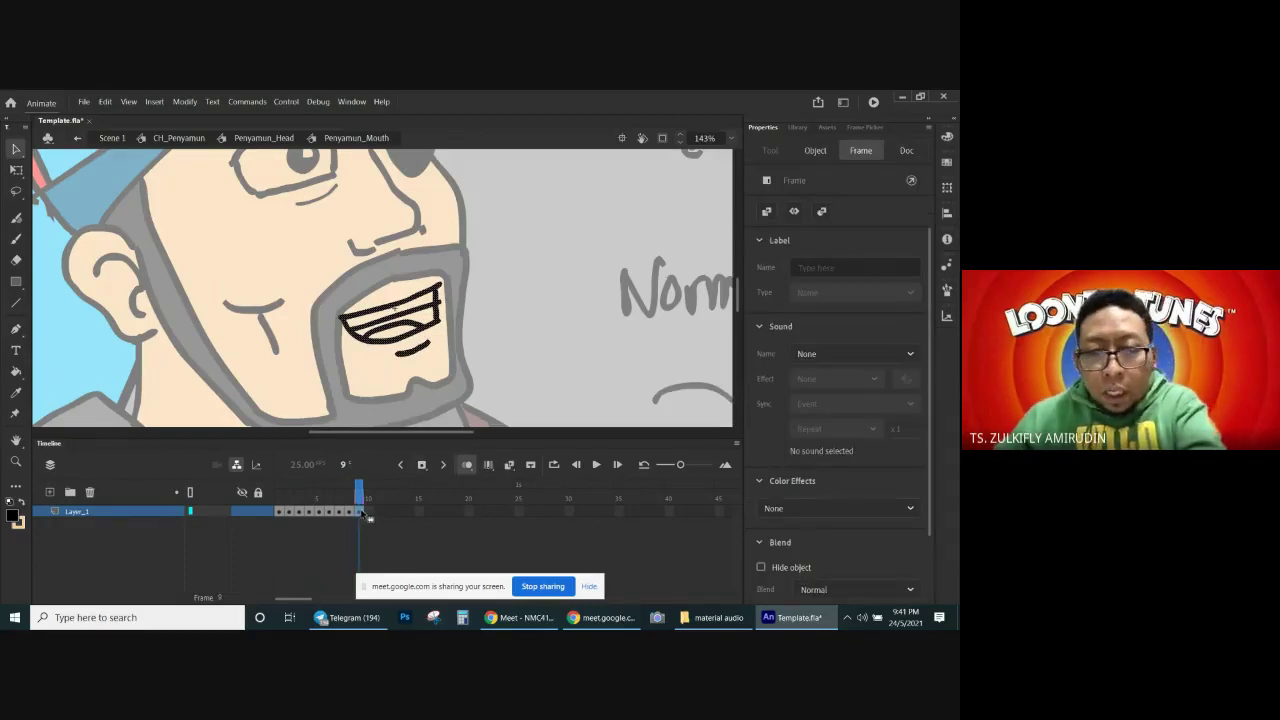
key(Delete)
drag(359, 499, 279, 499)
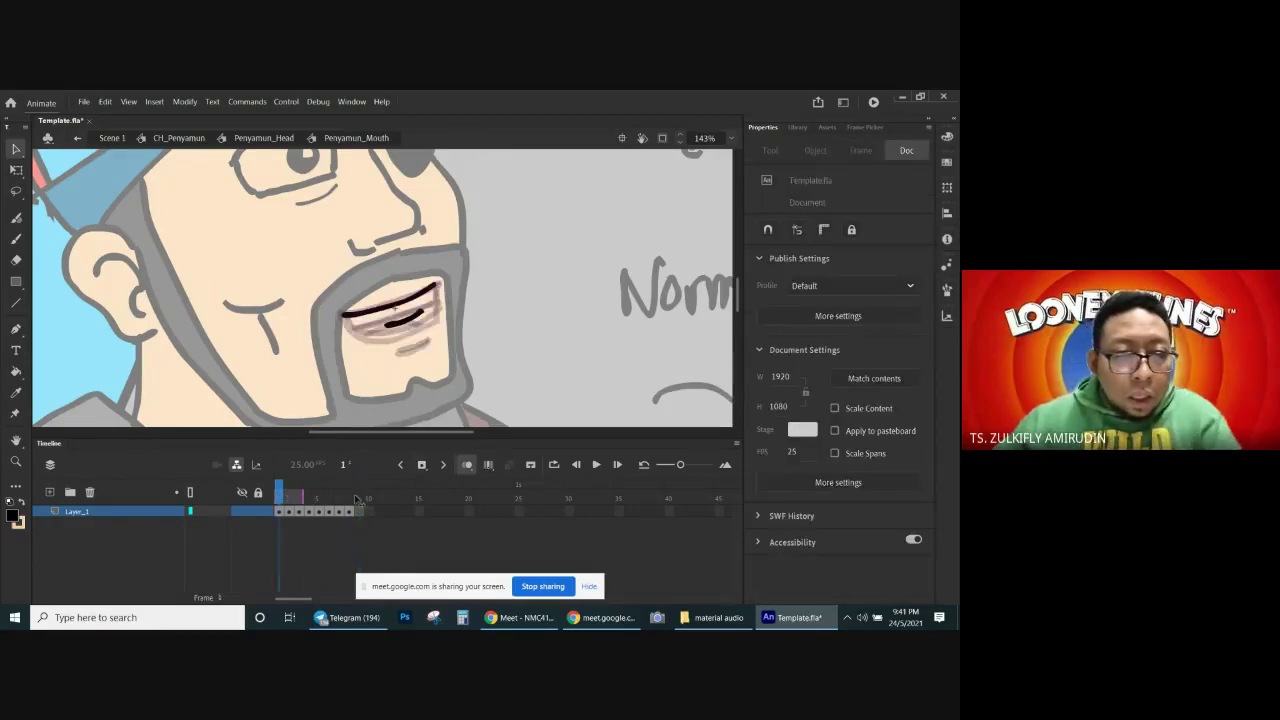
Step: Add a new layer above the mouth drawings and rename the drawing layer mouth_shape
click(49, 491)
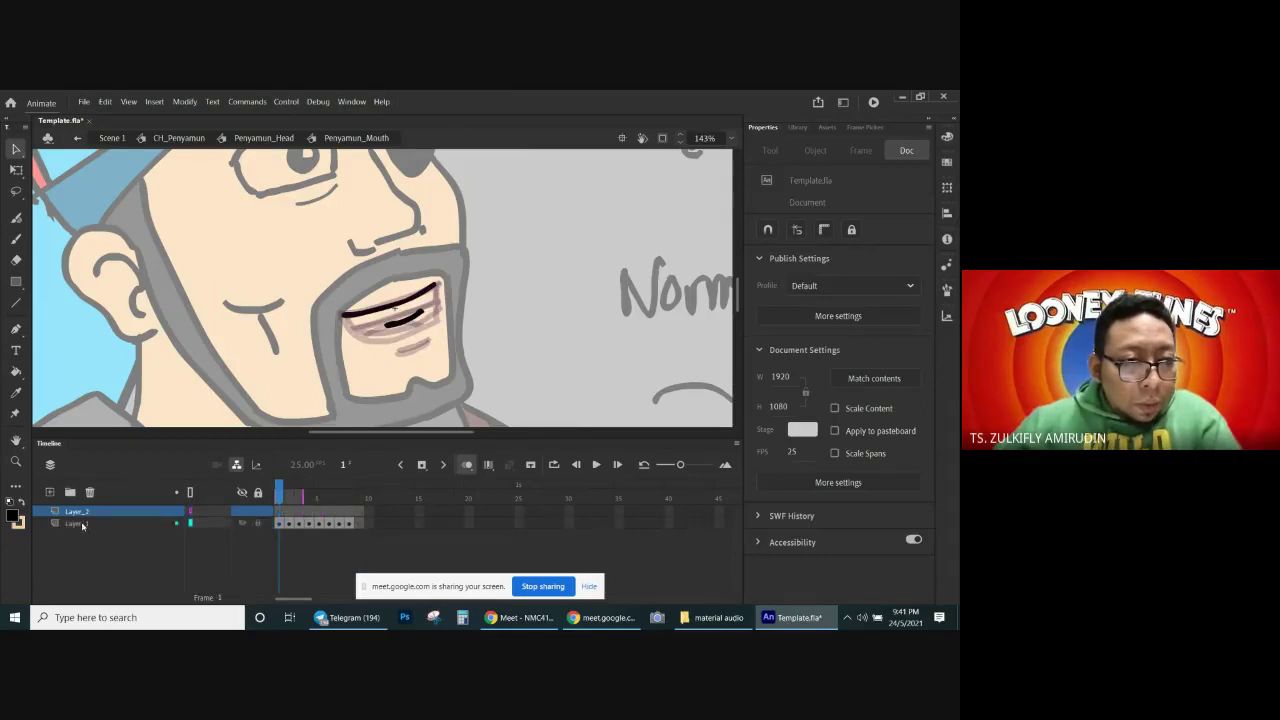
click(85, 522)
double_click(85, 522)
text(mo)
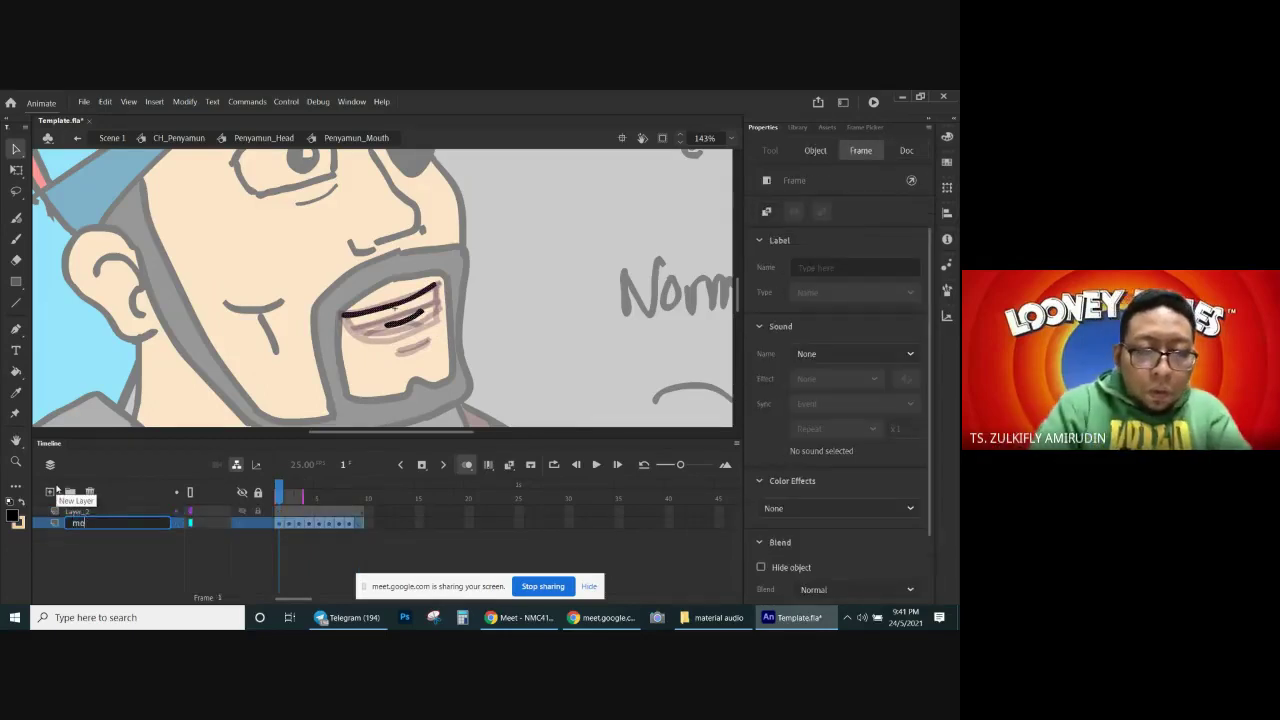
text(uth shap)
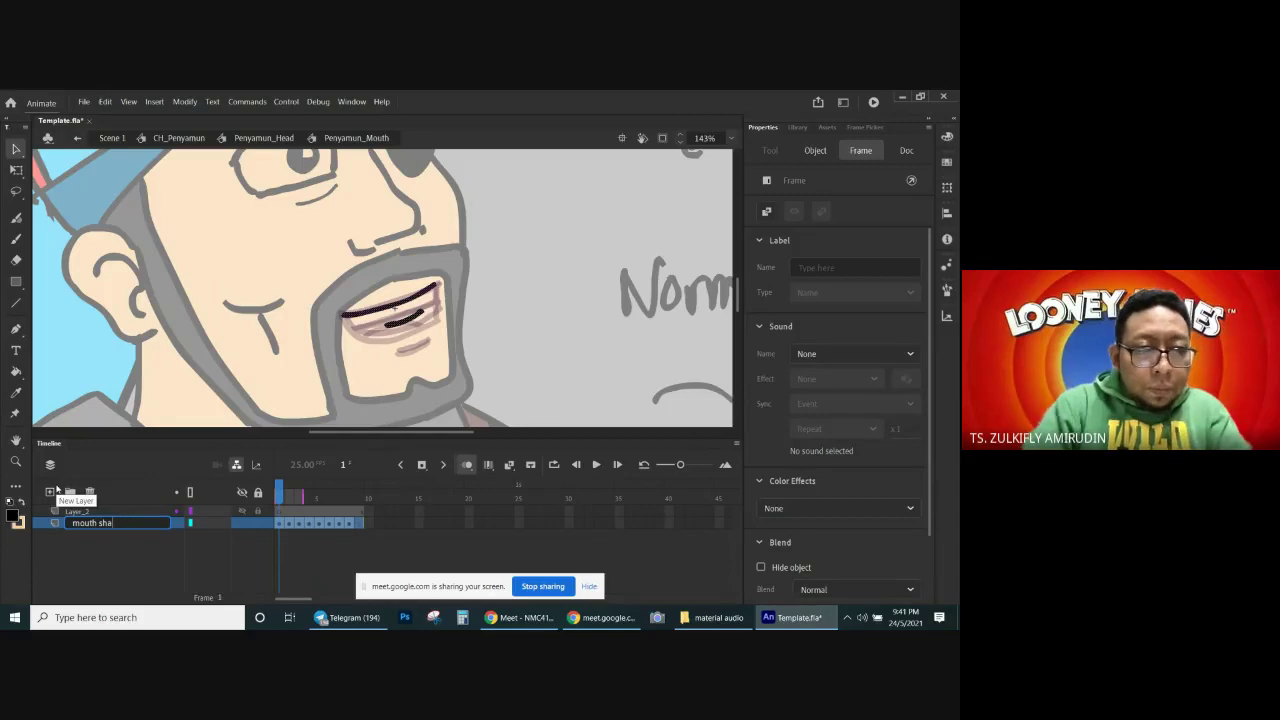
text(e)
key(Return)
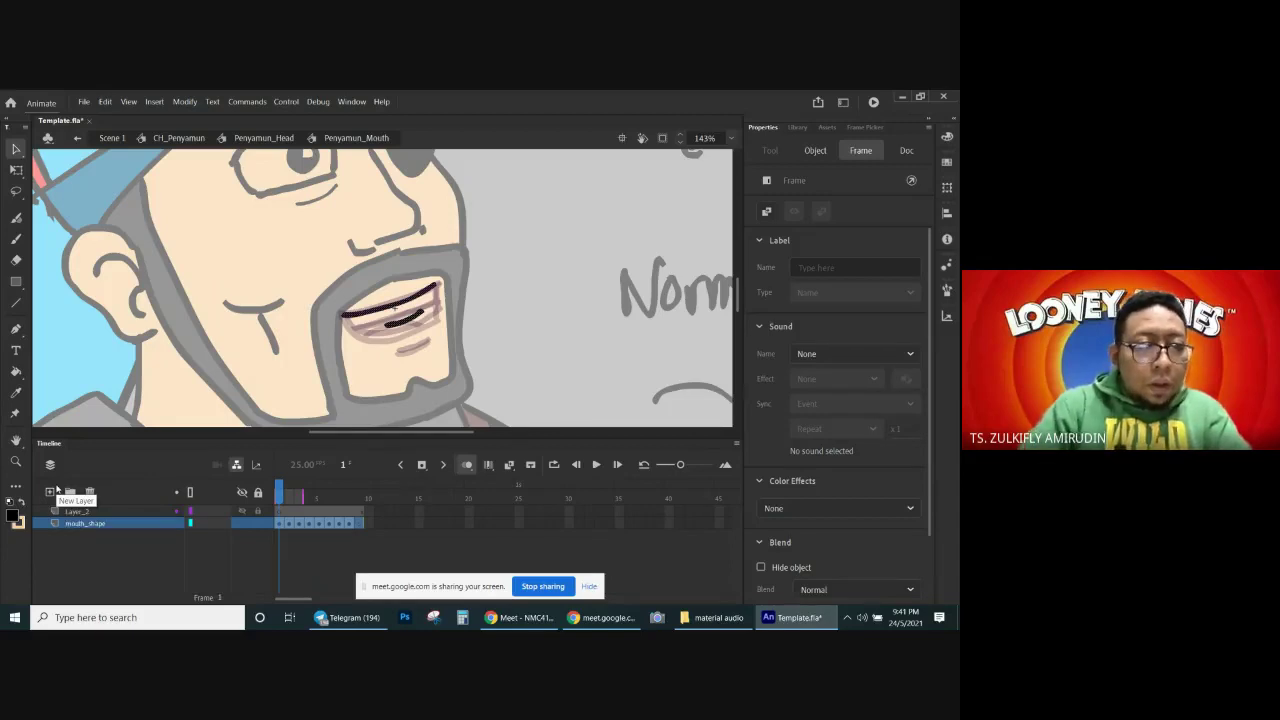
Step: Give frame 1 of the new upper layer the frame label "happy"
click(84, 511)
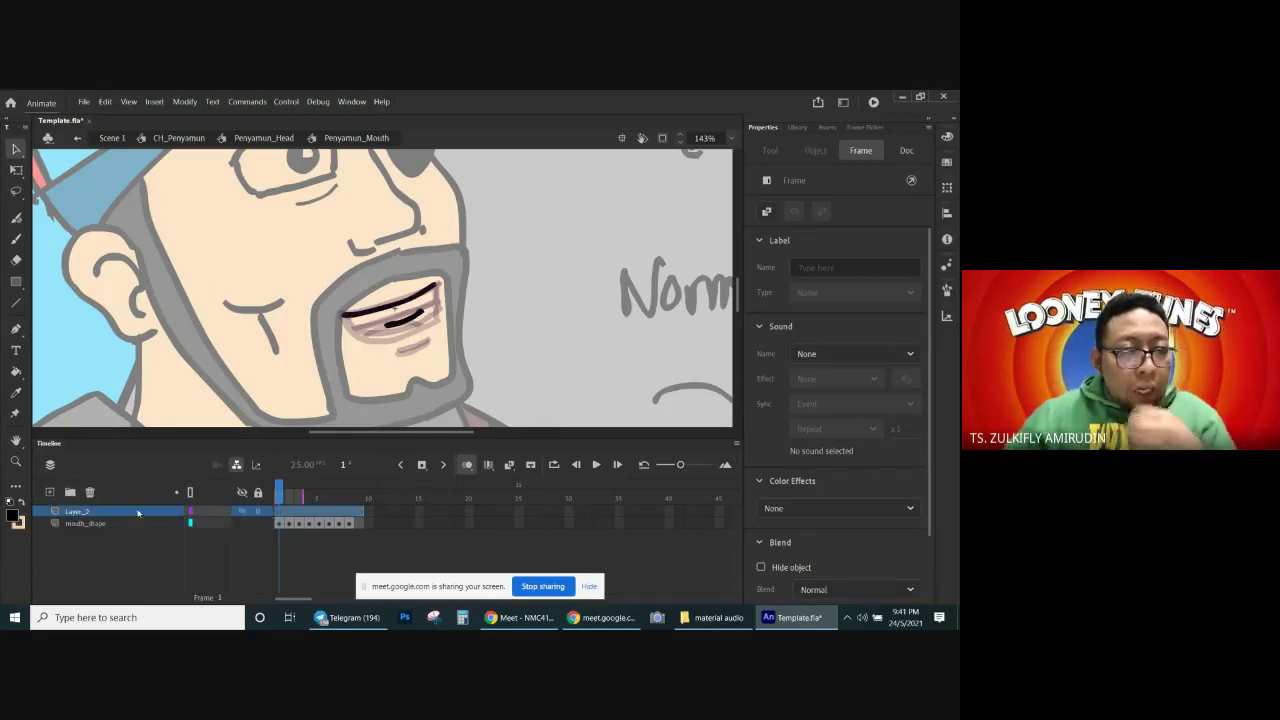
click(284, 511)
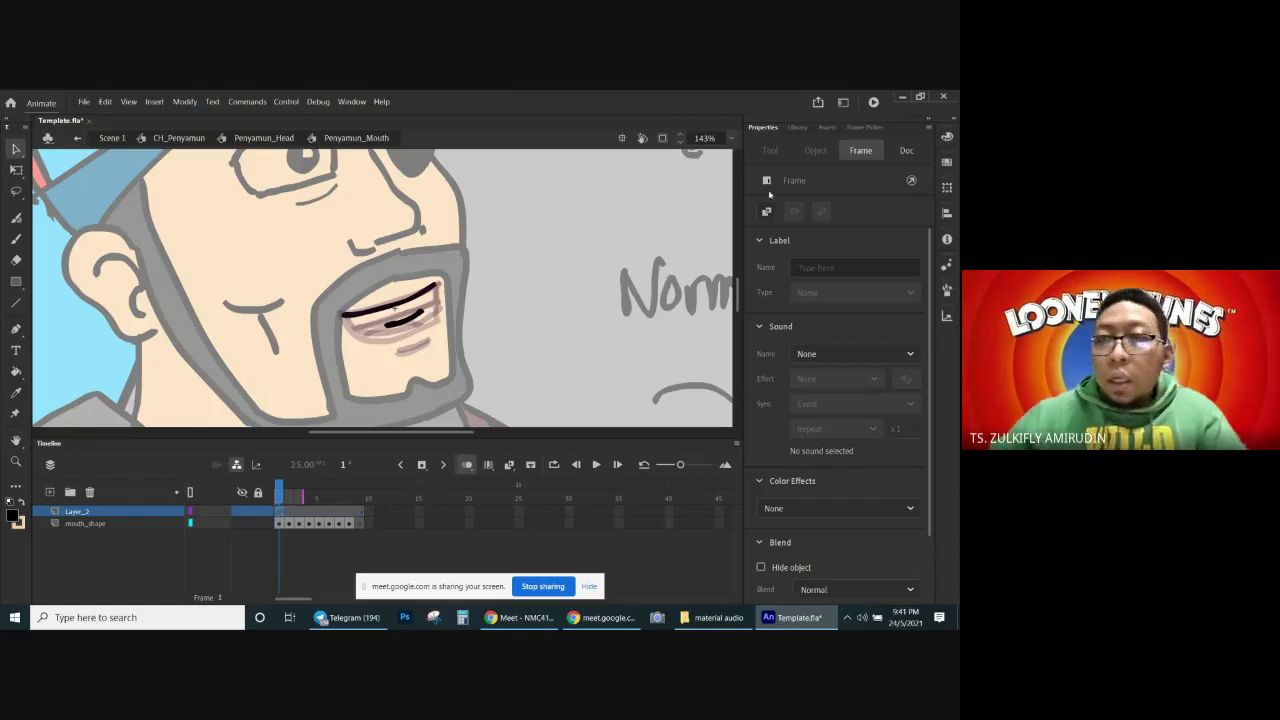
click(821, 268)
text(happy)
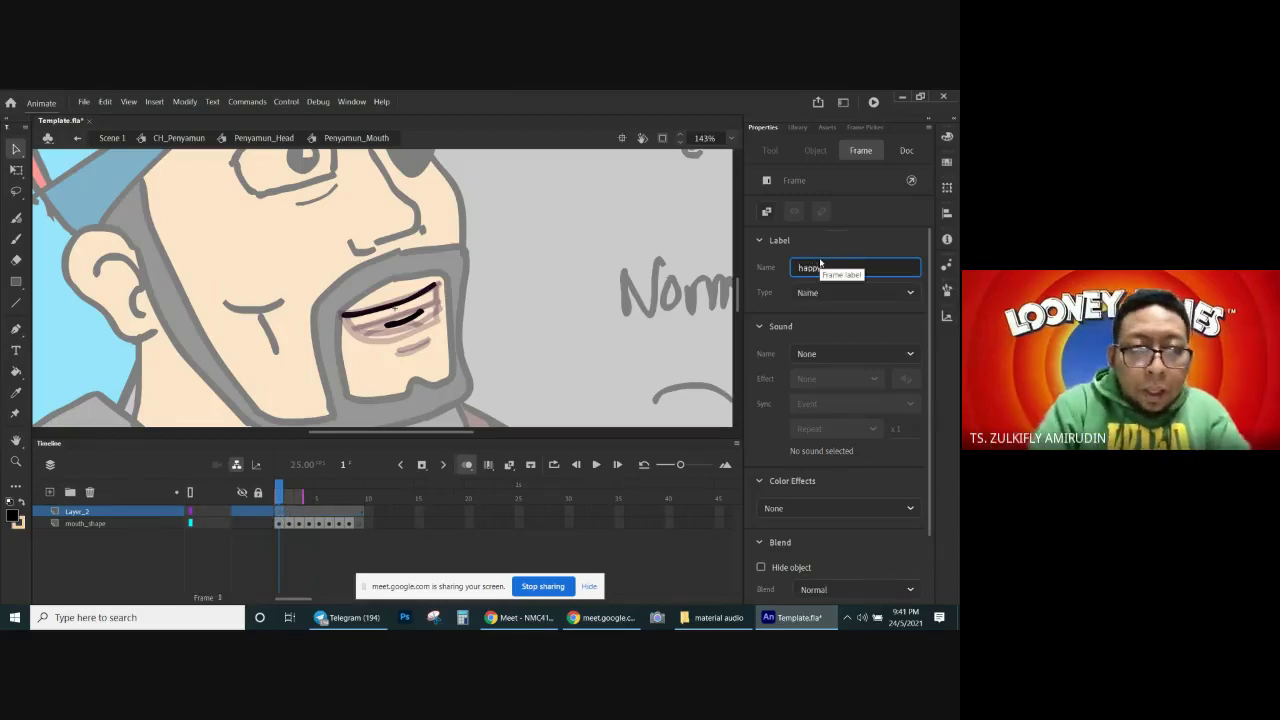
key(Return)
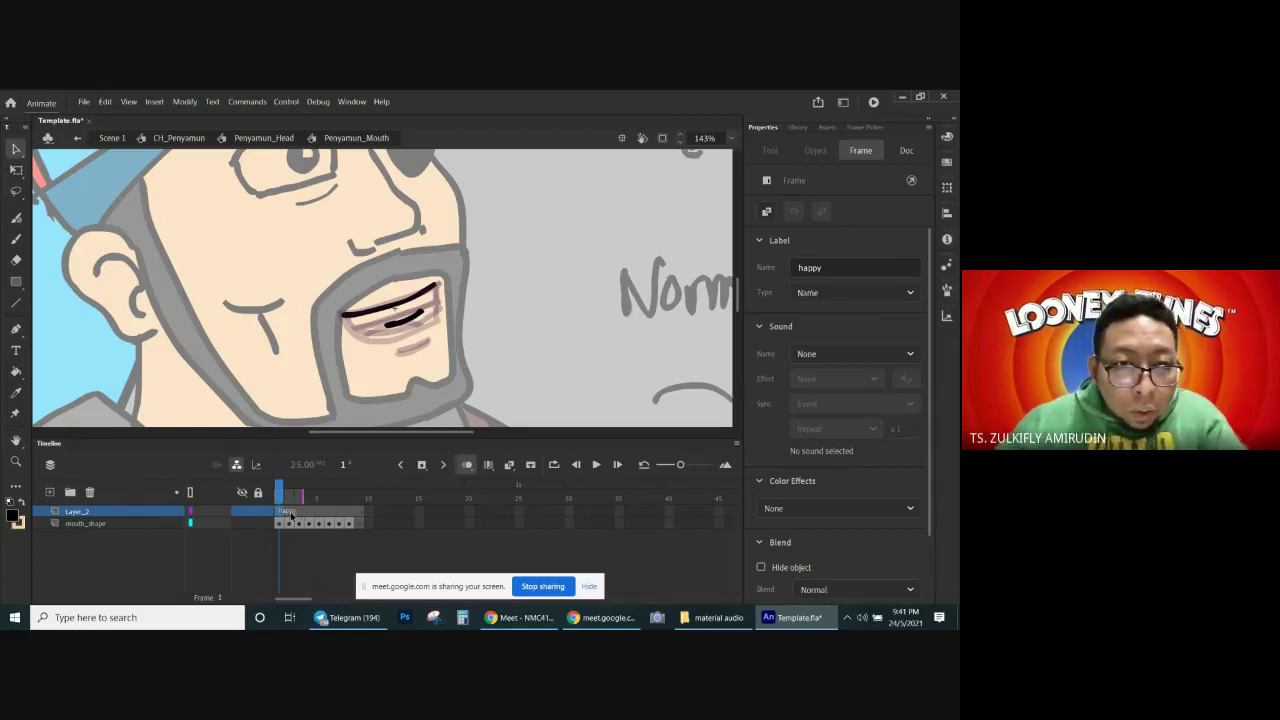
Step: Play through the mouth frames to frame 9 and extend the onion skin range back to frame 1
key(Return)
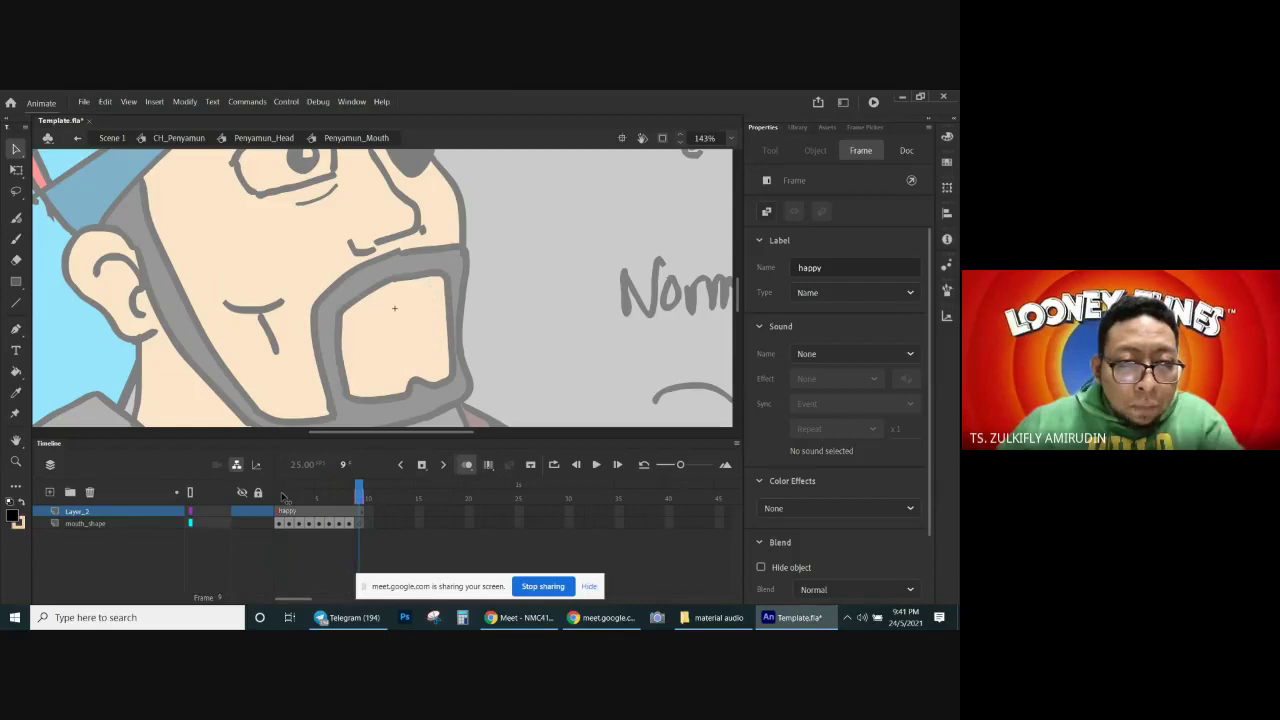
click(355, 490)
drag(350, 492, 226, 500)
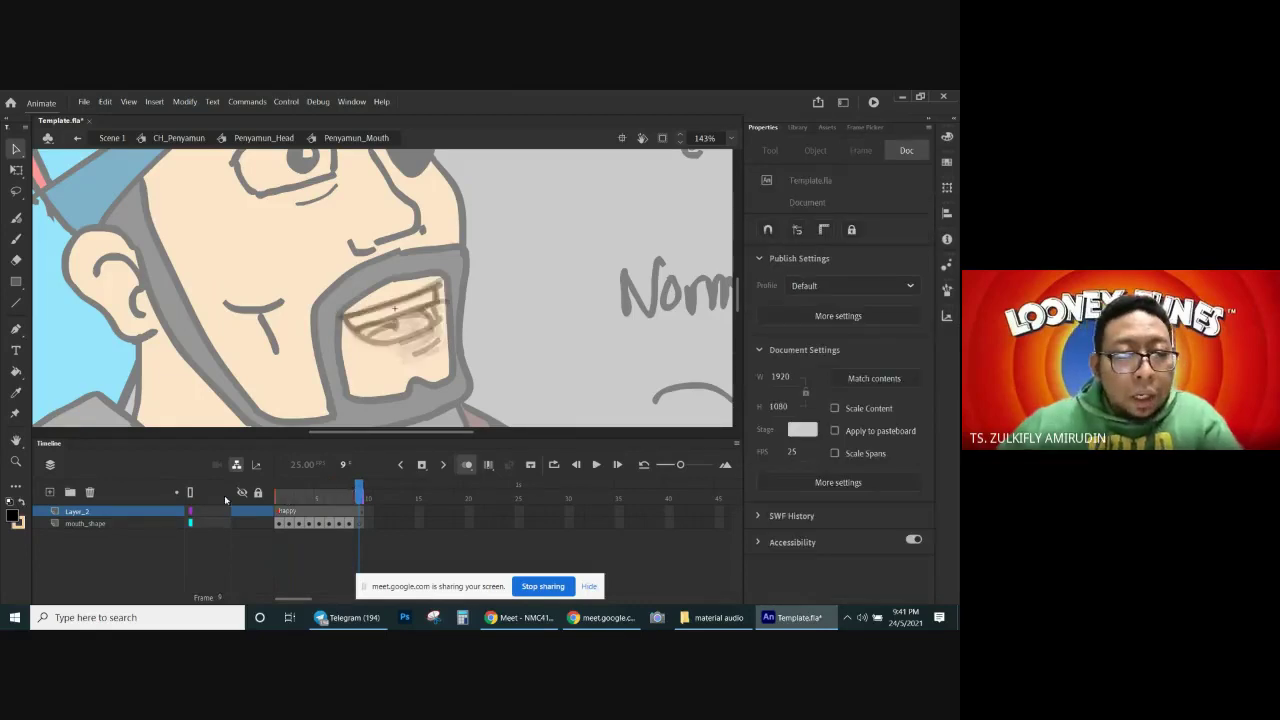
Step: Extend the mouth_shape layer to frame 11, past the happy mouth set
click(378, 510)
click(372, 513)
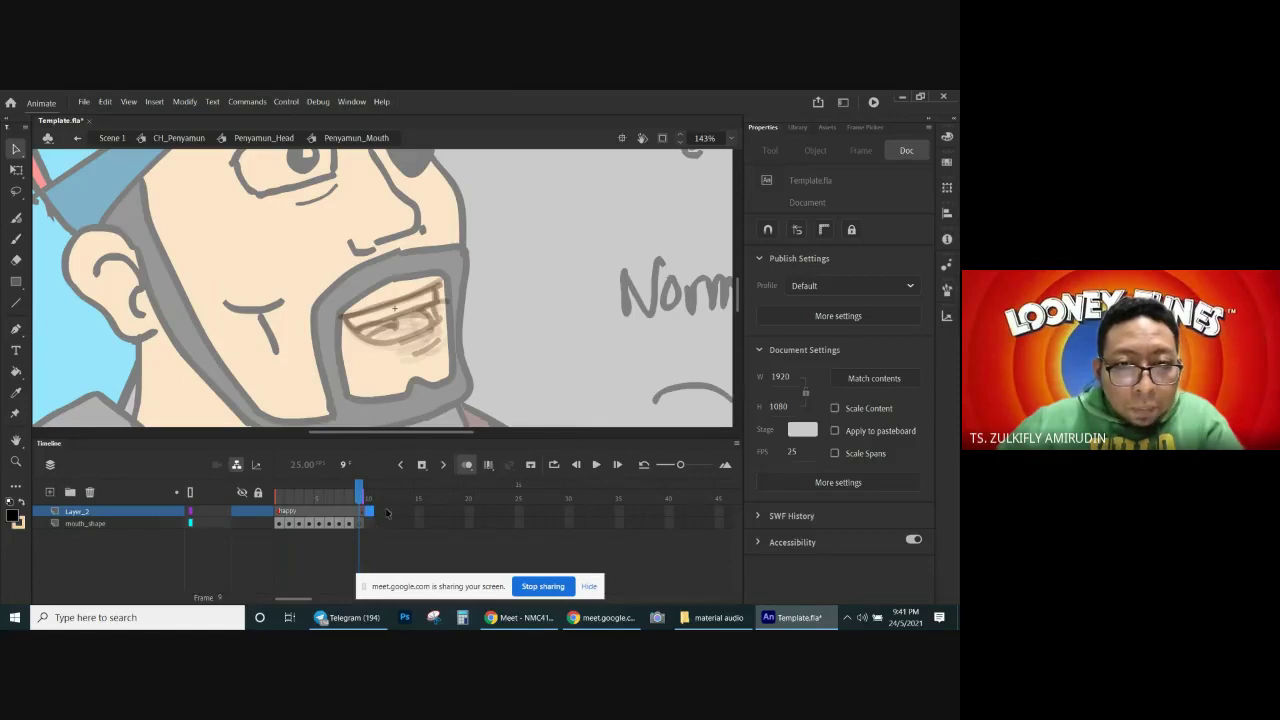
click(382, 523)
click(369, 523)
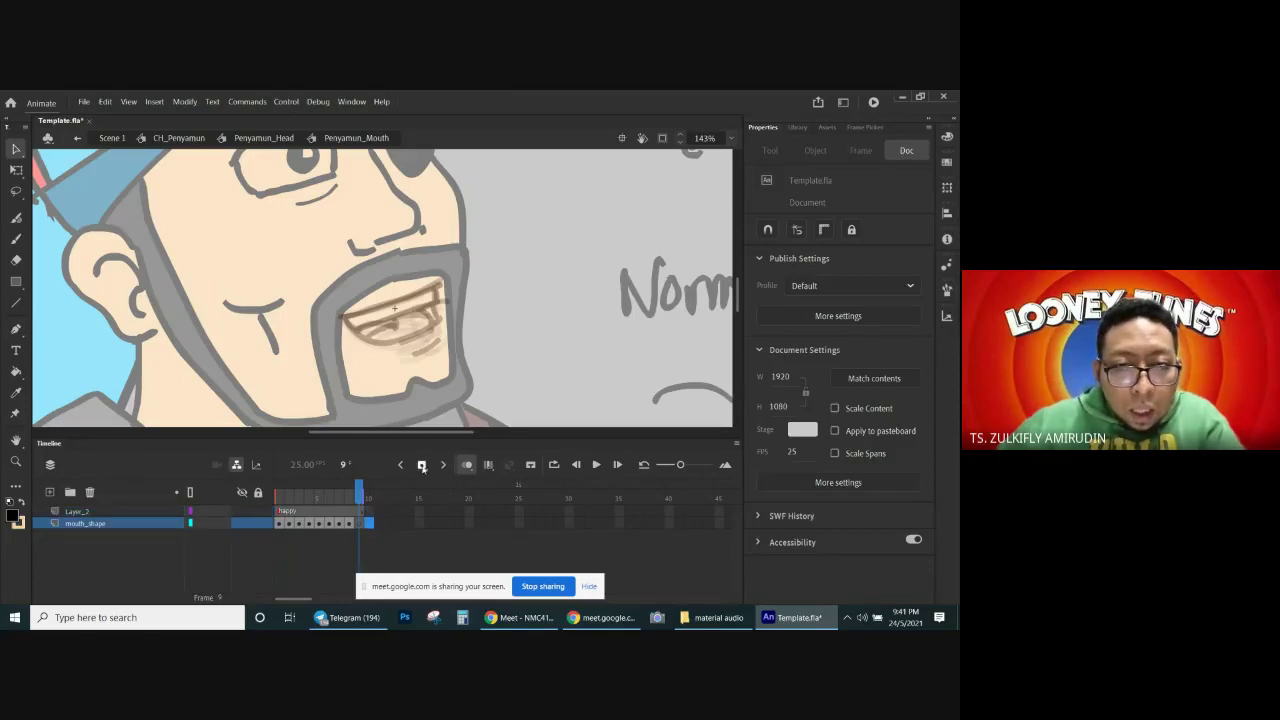
click(378, 523)
click(372, 499)
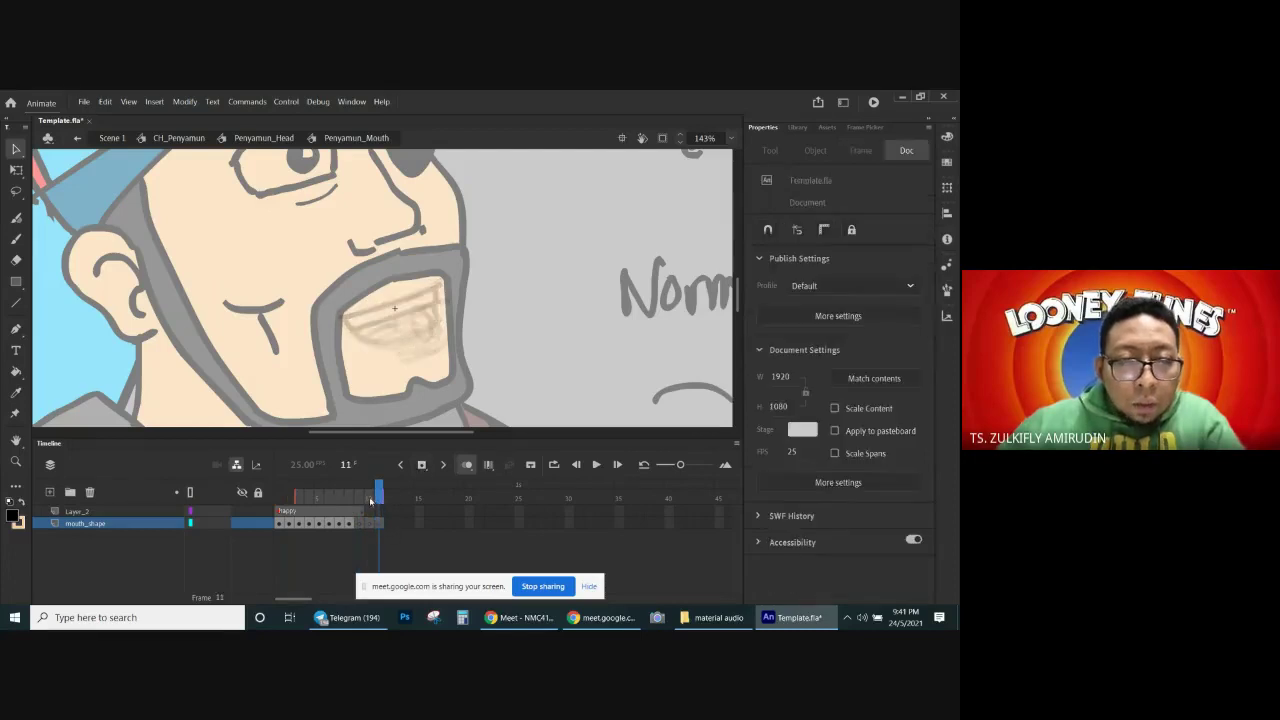
Step: Insert a keyframe at frame 11 of the label layer and give it the frame label "normal/ sad/ angry"
click(378, 512)
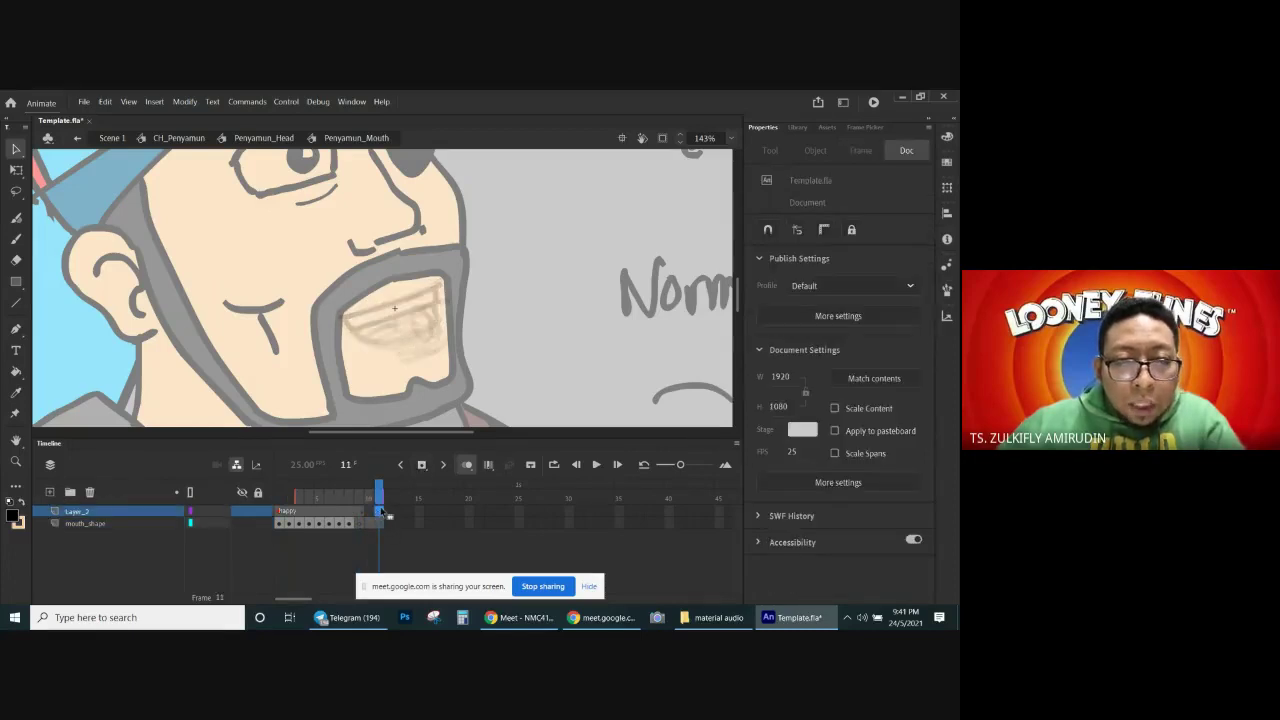
click(422, 466)
click(421, 465)
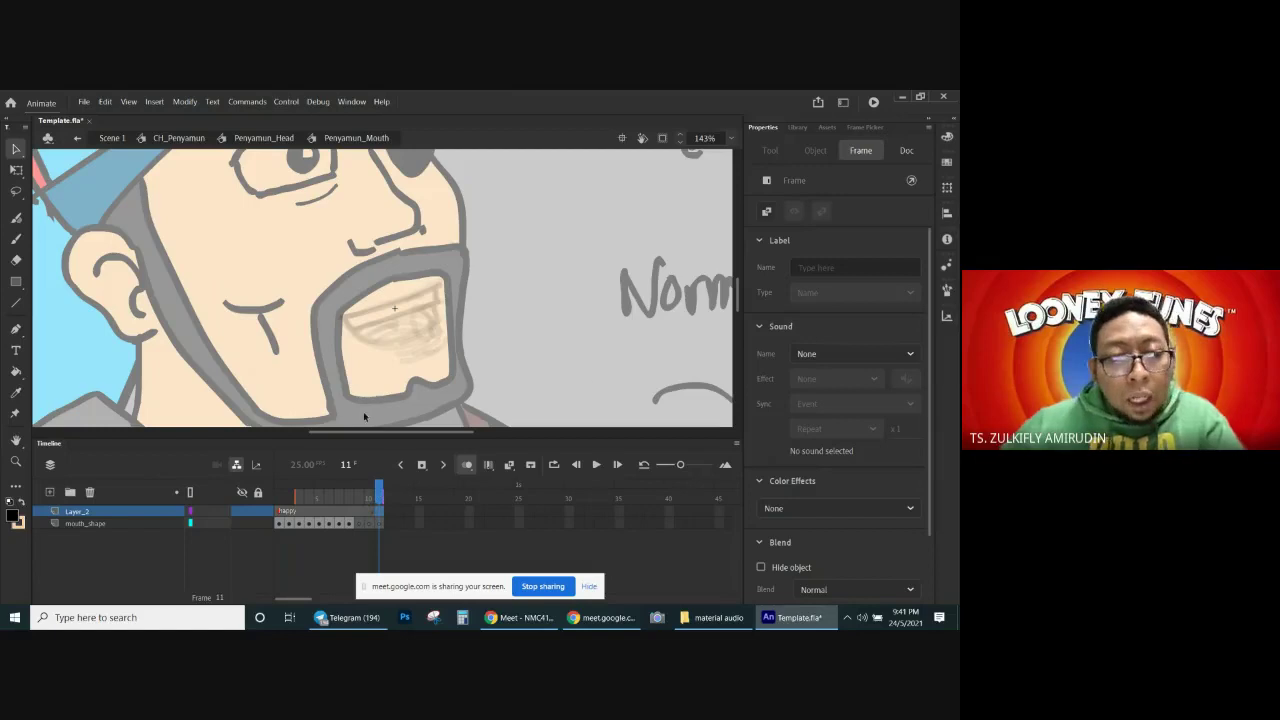
click(816, 267)
text(normal/ sad/ angry)
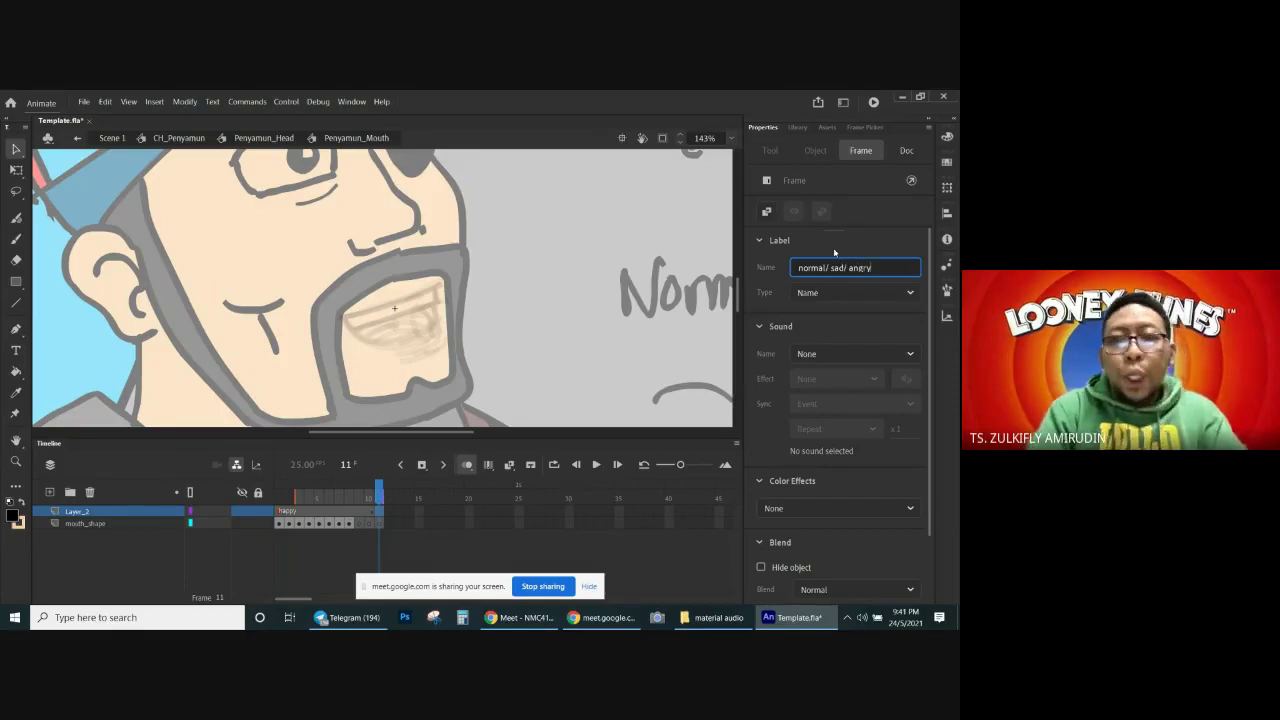
key(Return)
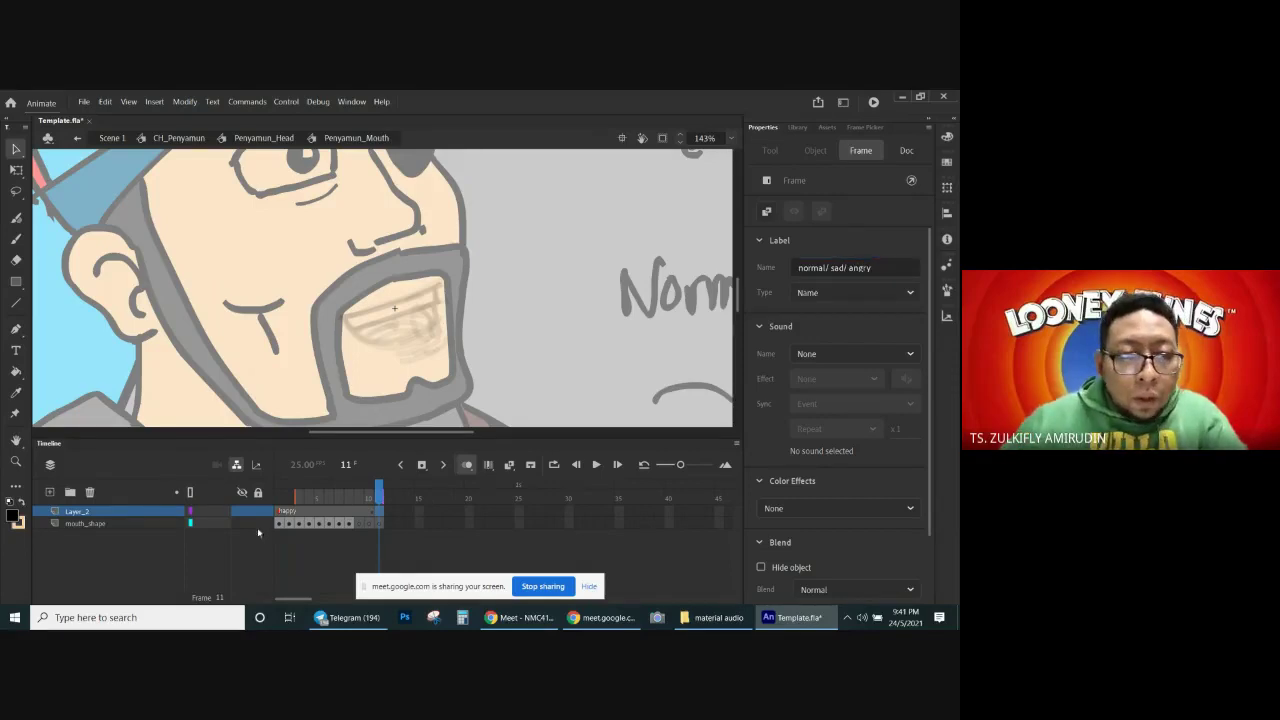
Step: Add a new layer directly above the mouth_shape layer
click(280, 524)
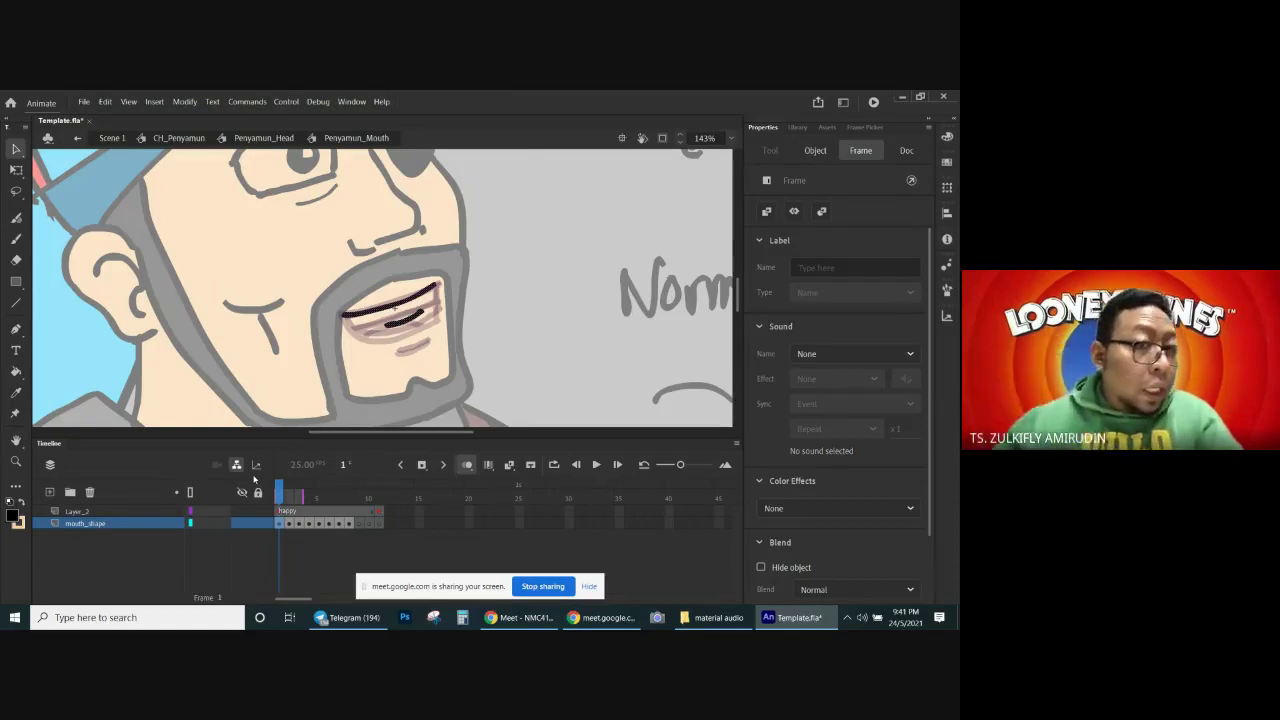
click(49, 492)
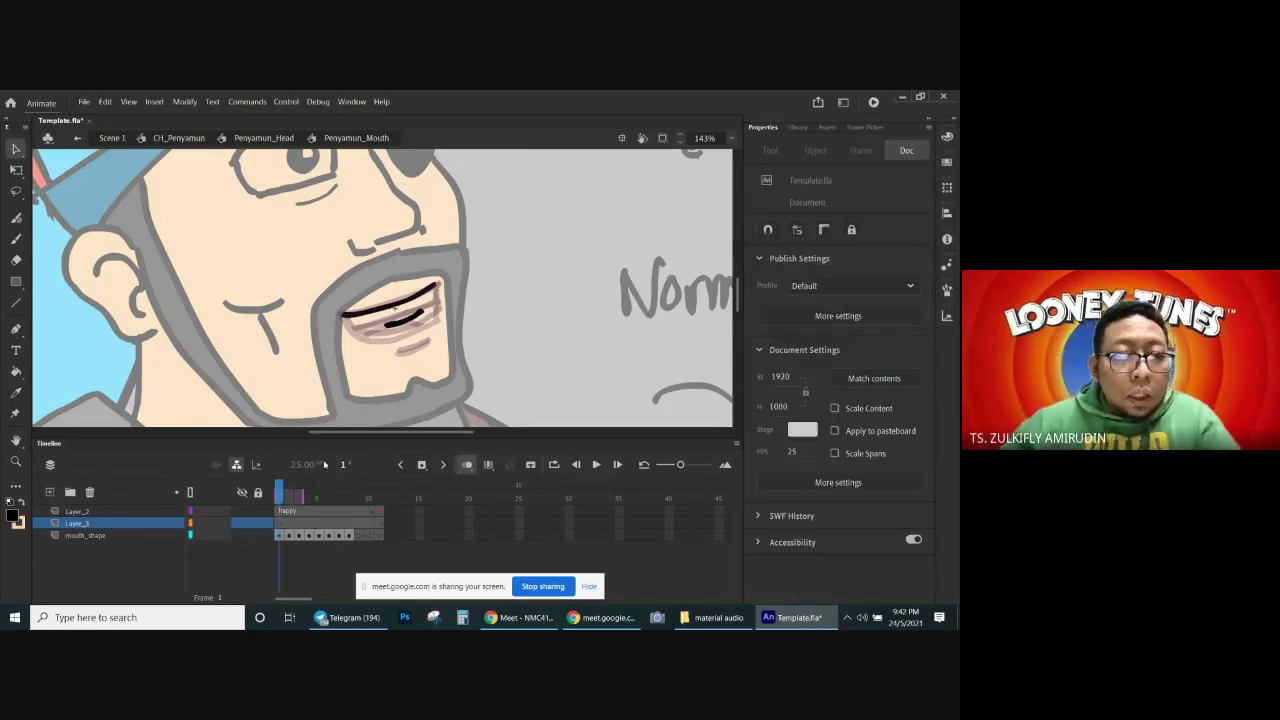
click(280, 536)
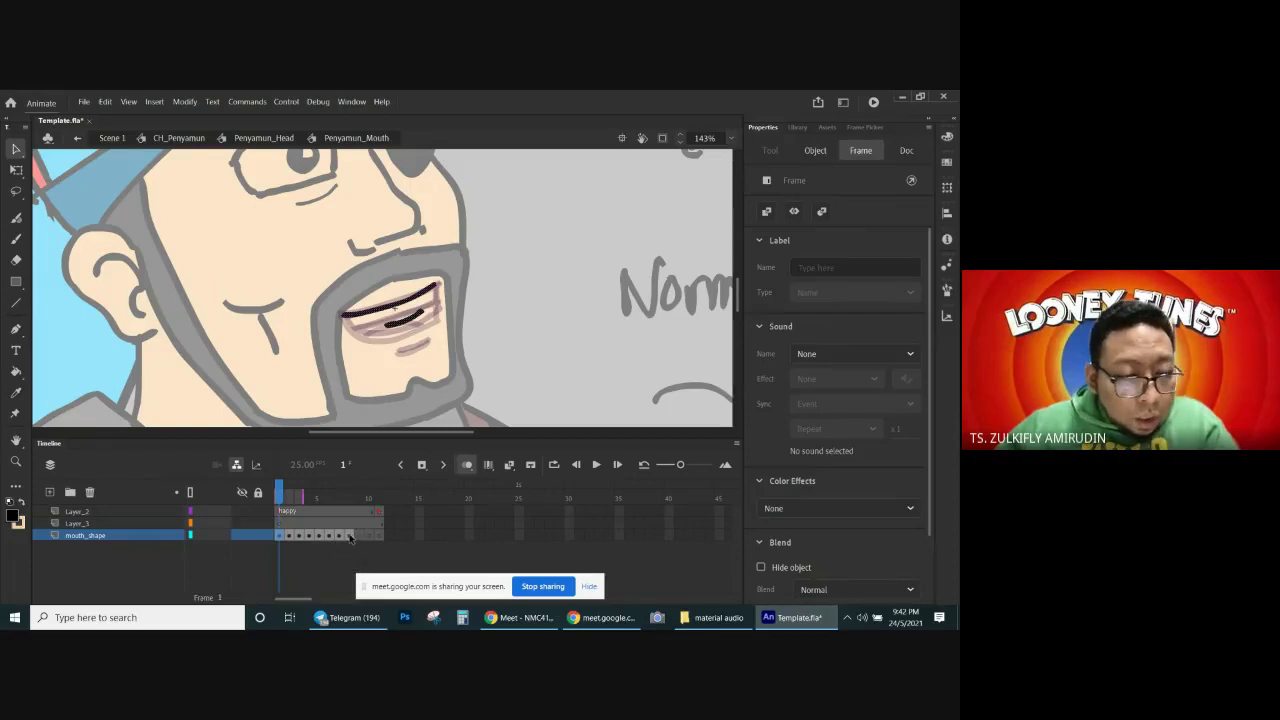
shift+click(349, 536)
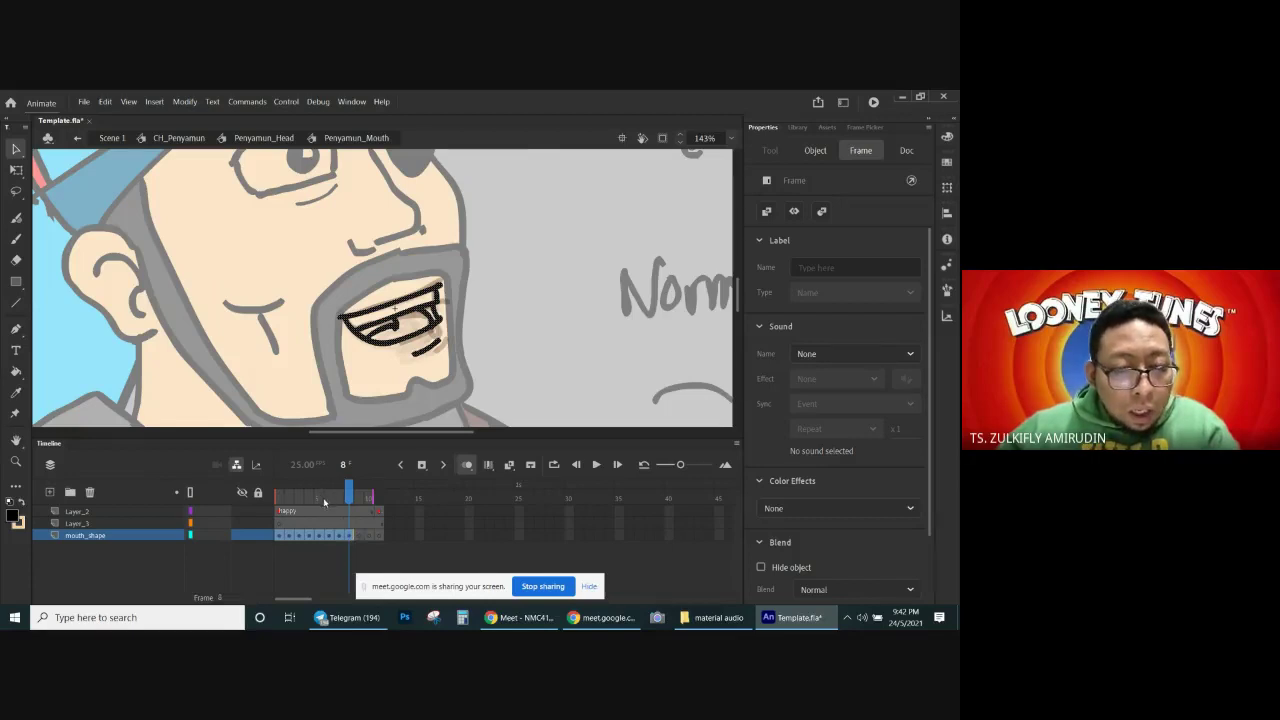
right_click(328, 536)
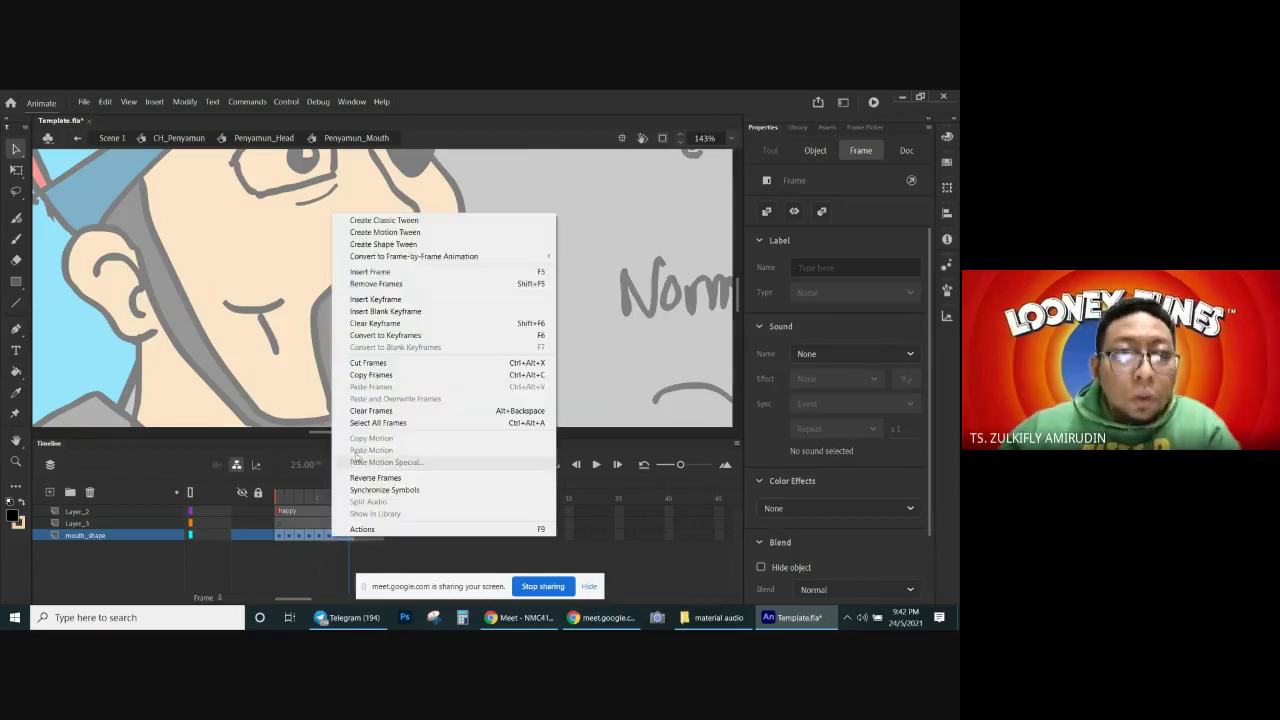
click(500, 107)
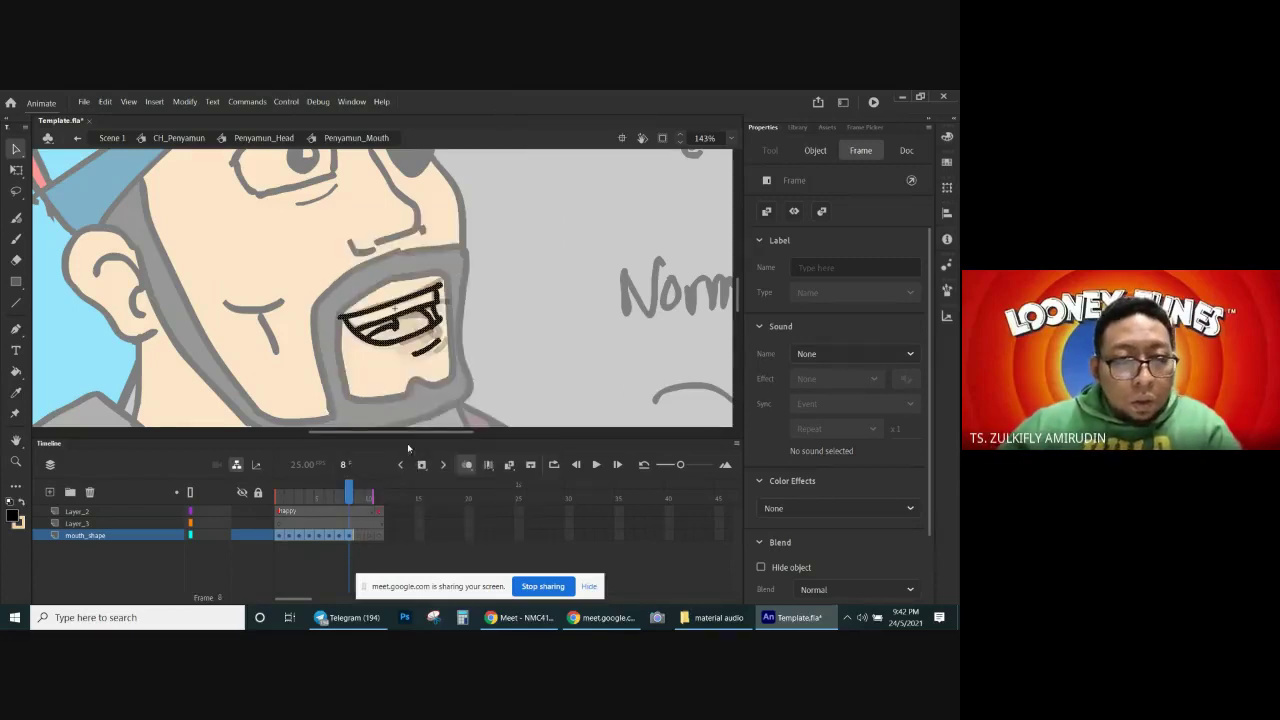
Step: Display the mouth_shape layer as outlines and turn off onion skinning, with frame 1 of the new layer selected
click(279, 524)
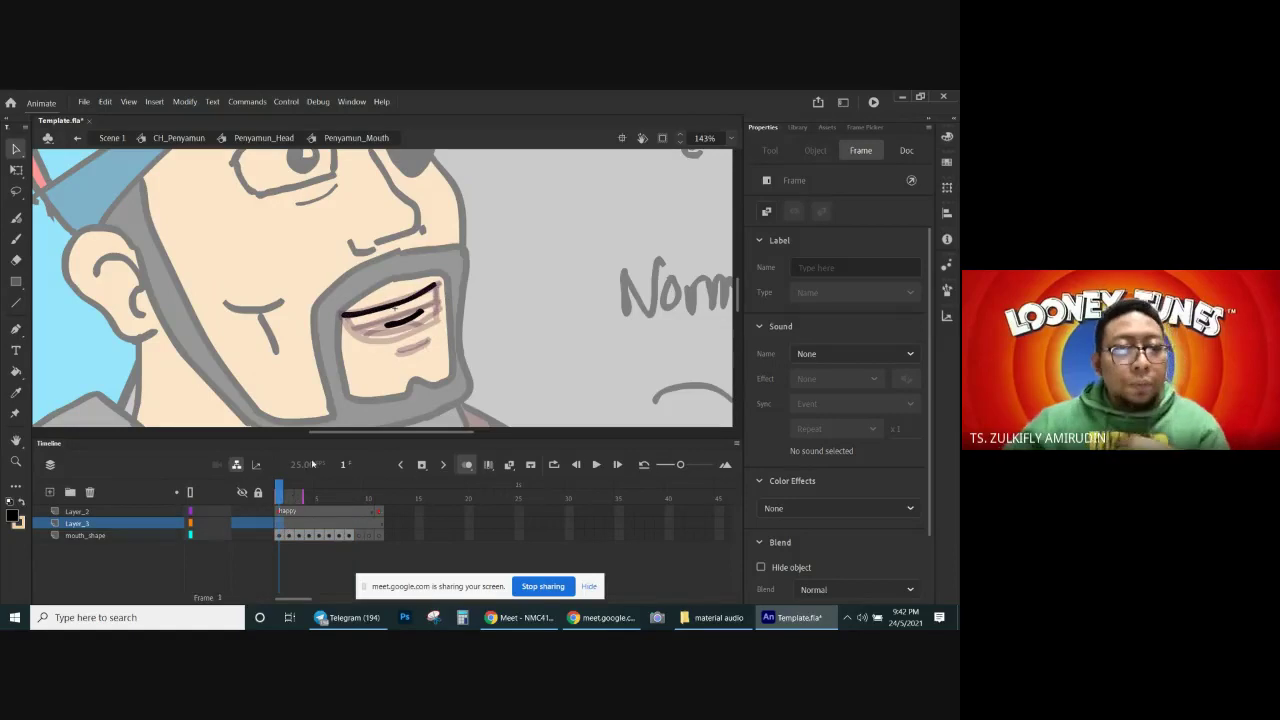
click(190, 535)
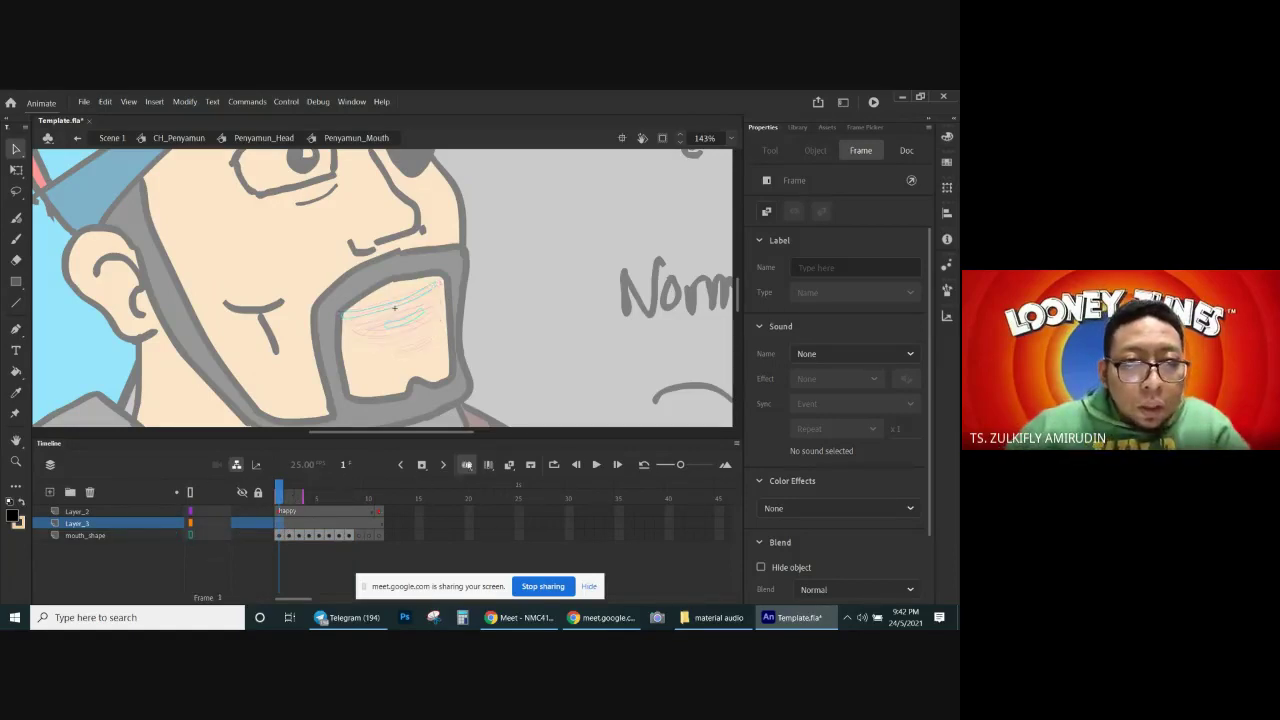
click(466, 464)
click(190, 536)
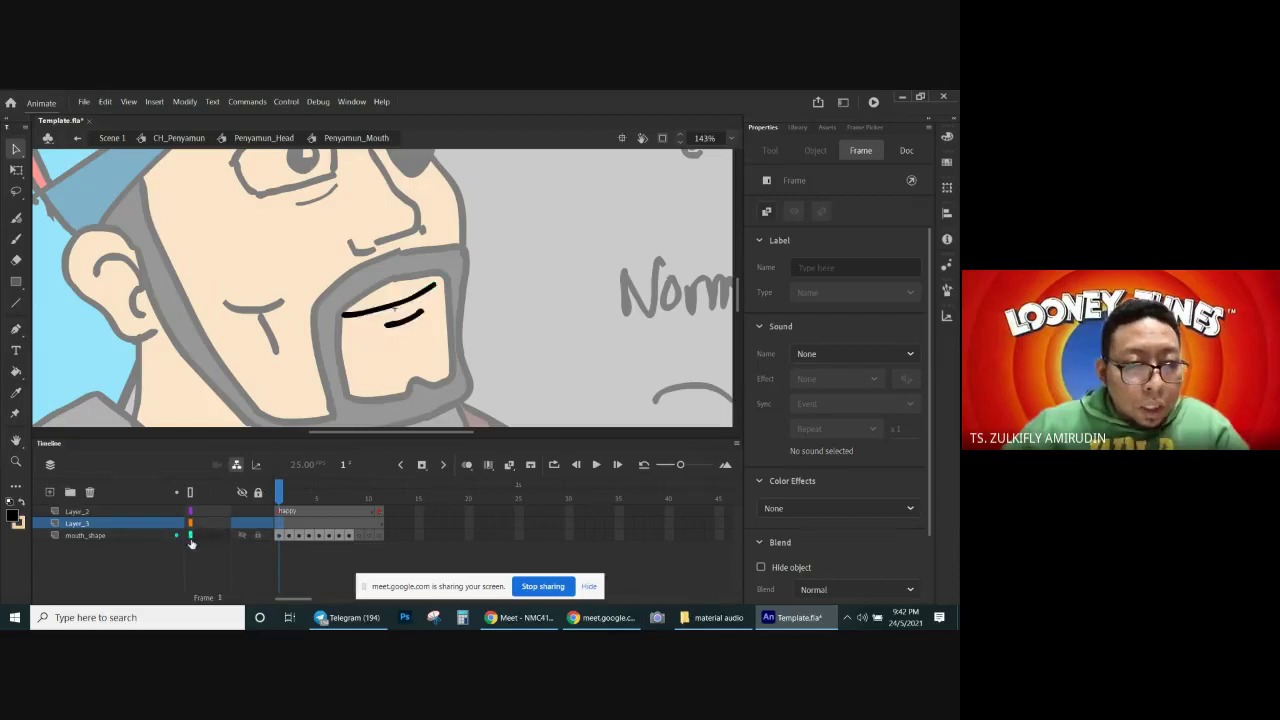
click(190, 536)
click(190, 536)
click(190, 536)
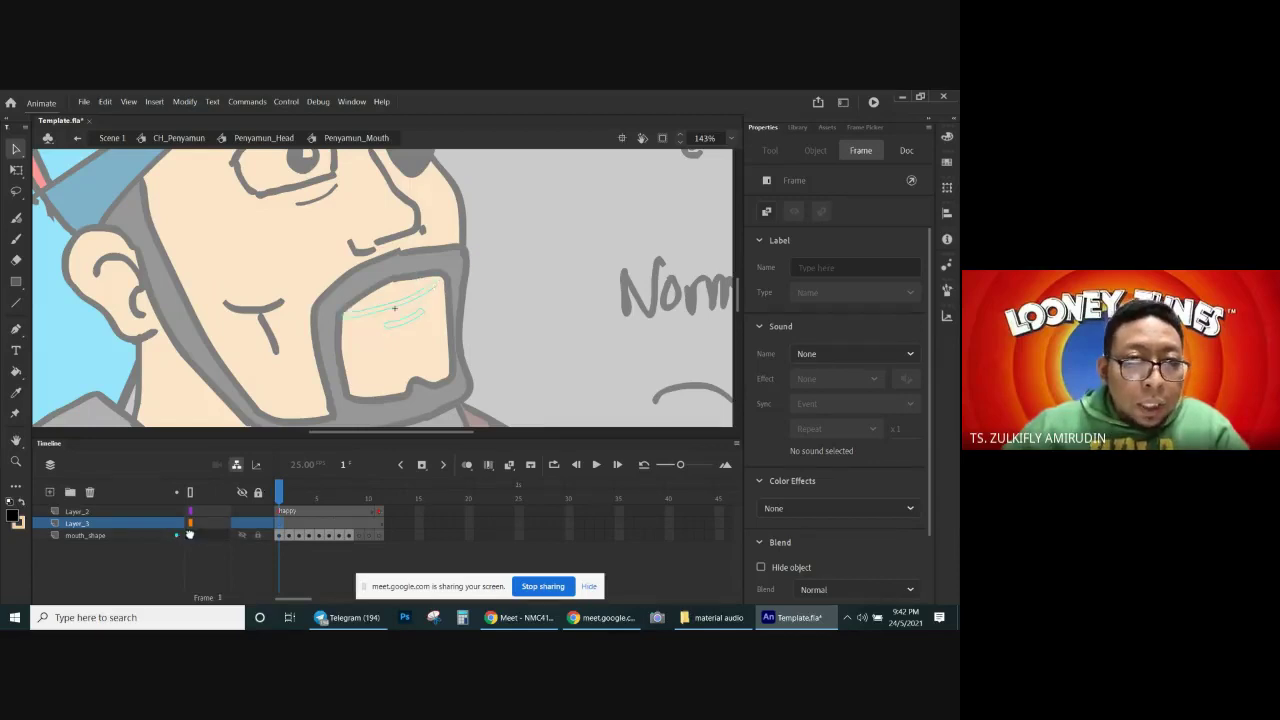
click(190, 536)
click(190, 536)
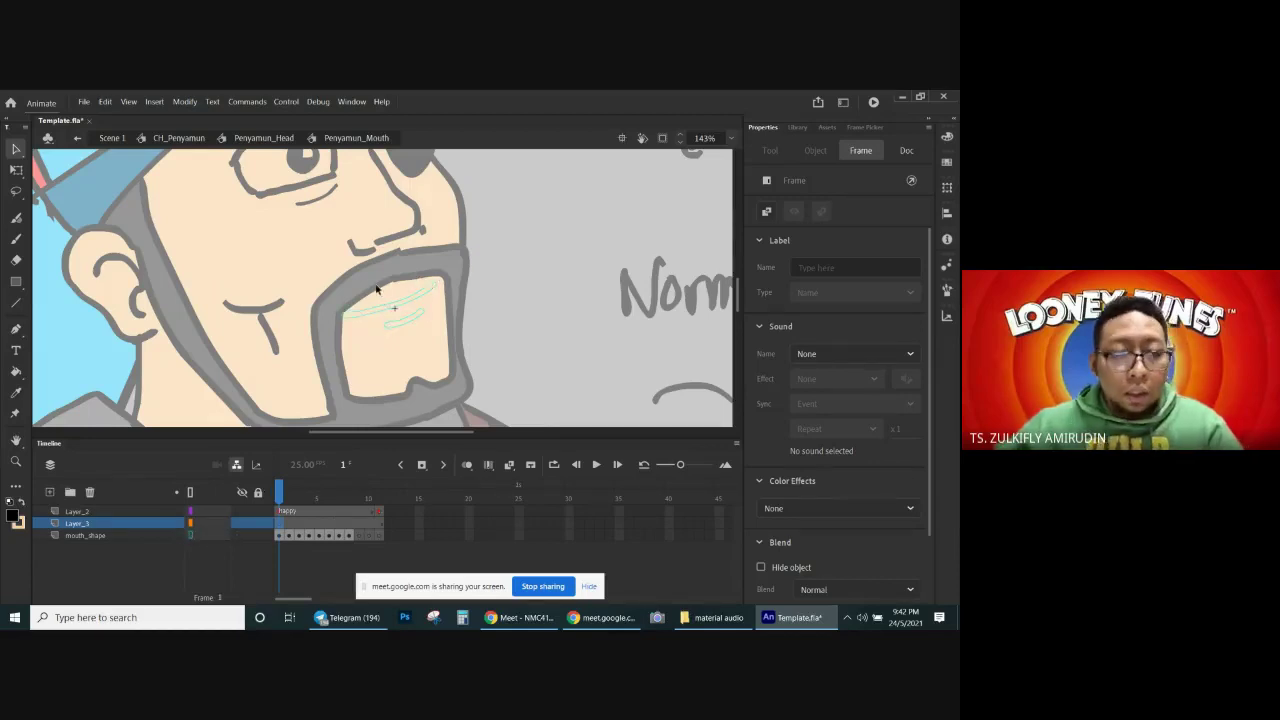
Step: Brush a closed, downturned mouth line with a short lower-lip line on frame 1 of the new layer
key(b)
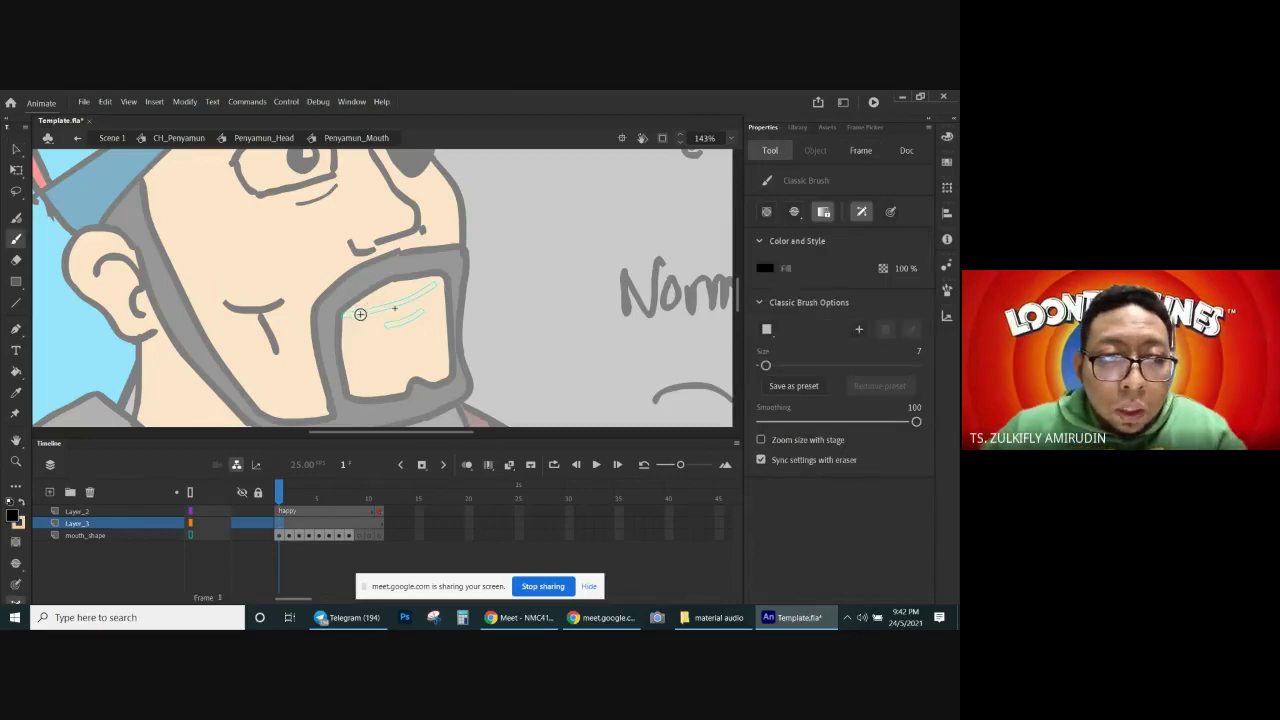
drag(354, 318, 435, 285)
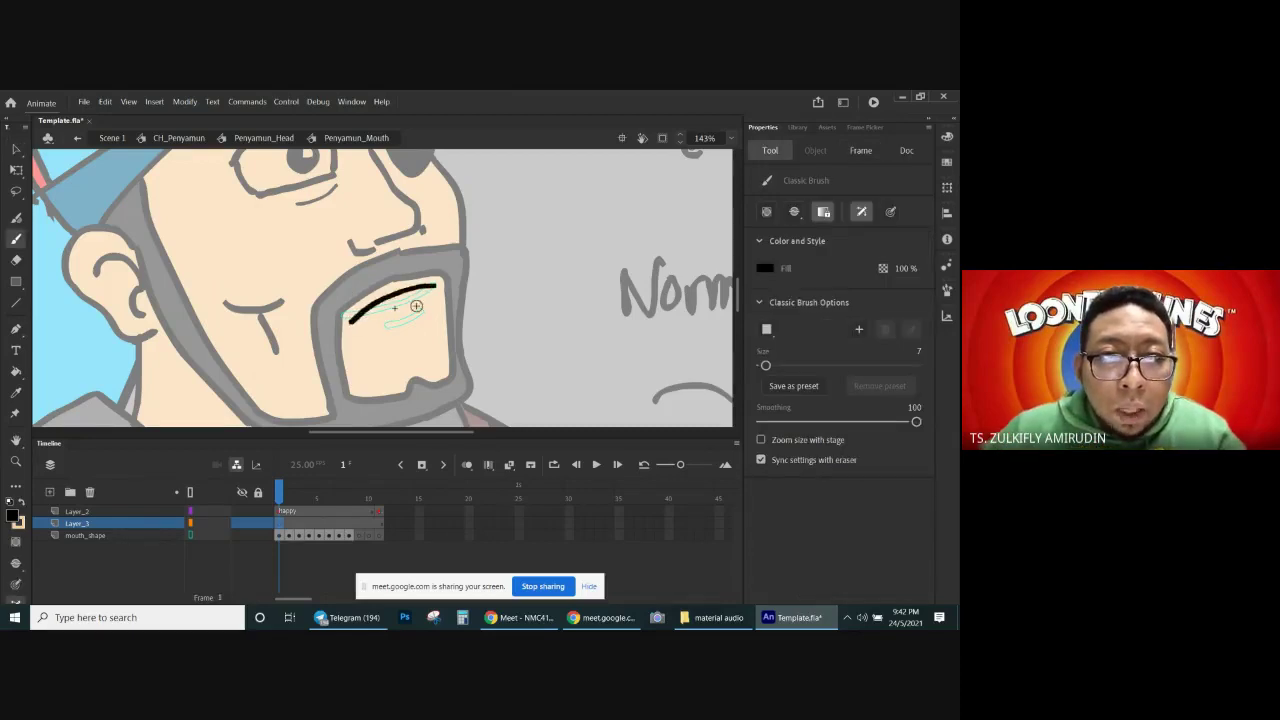
drag(386, 324, 422, 308)
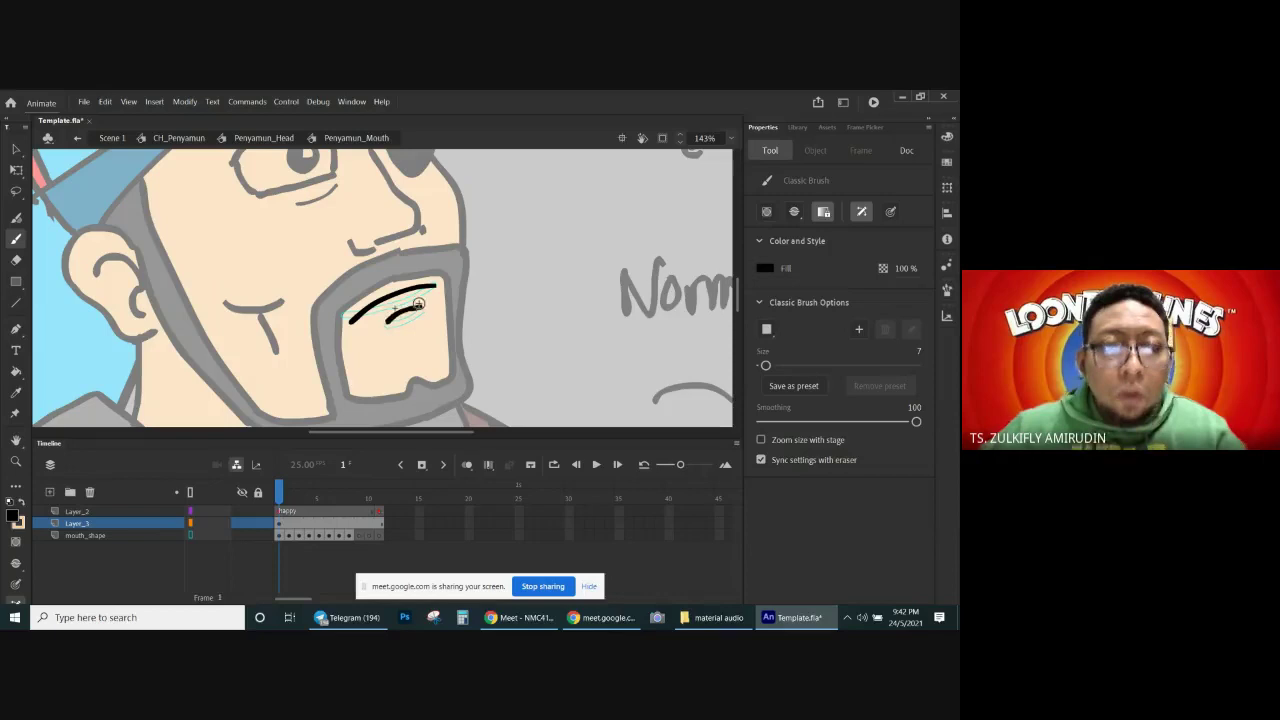
Step: Make frame 2 of the new layer an empty keyframe and turn on onion skinning with its range ending at frame 3
click(289, 524)
click(423, 466)
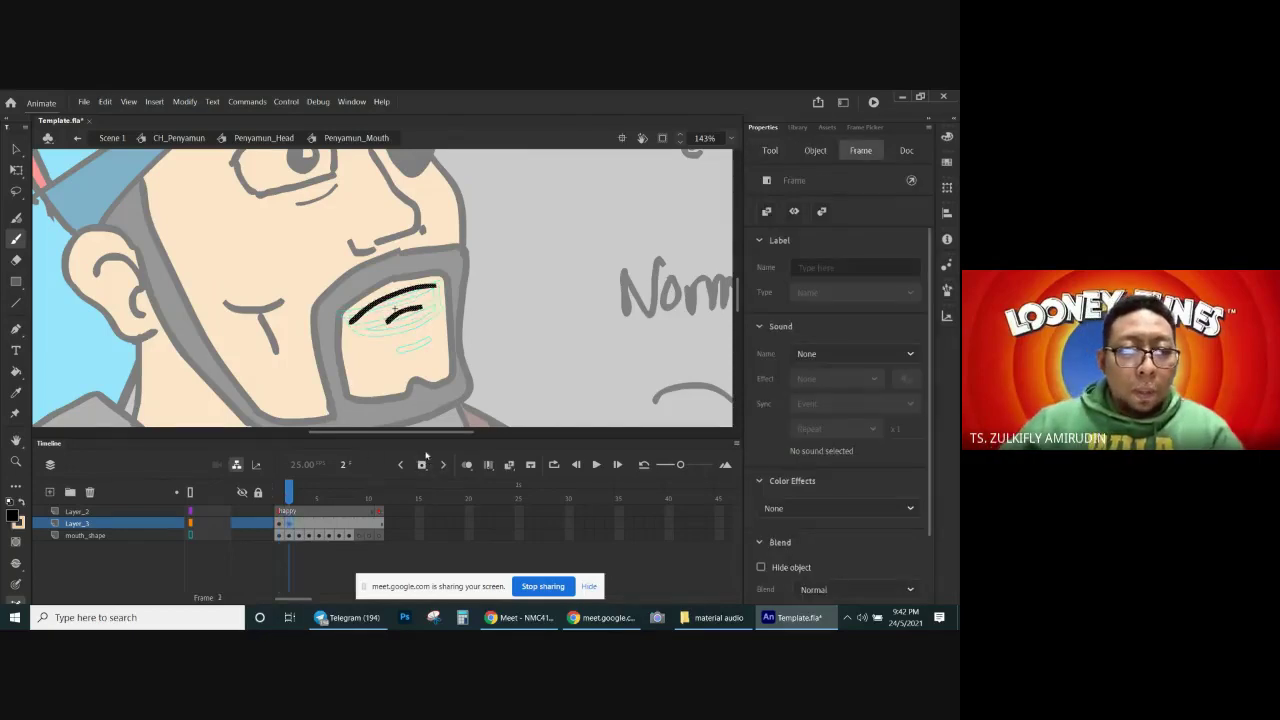
key(Delete)
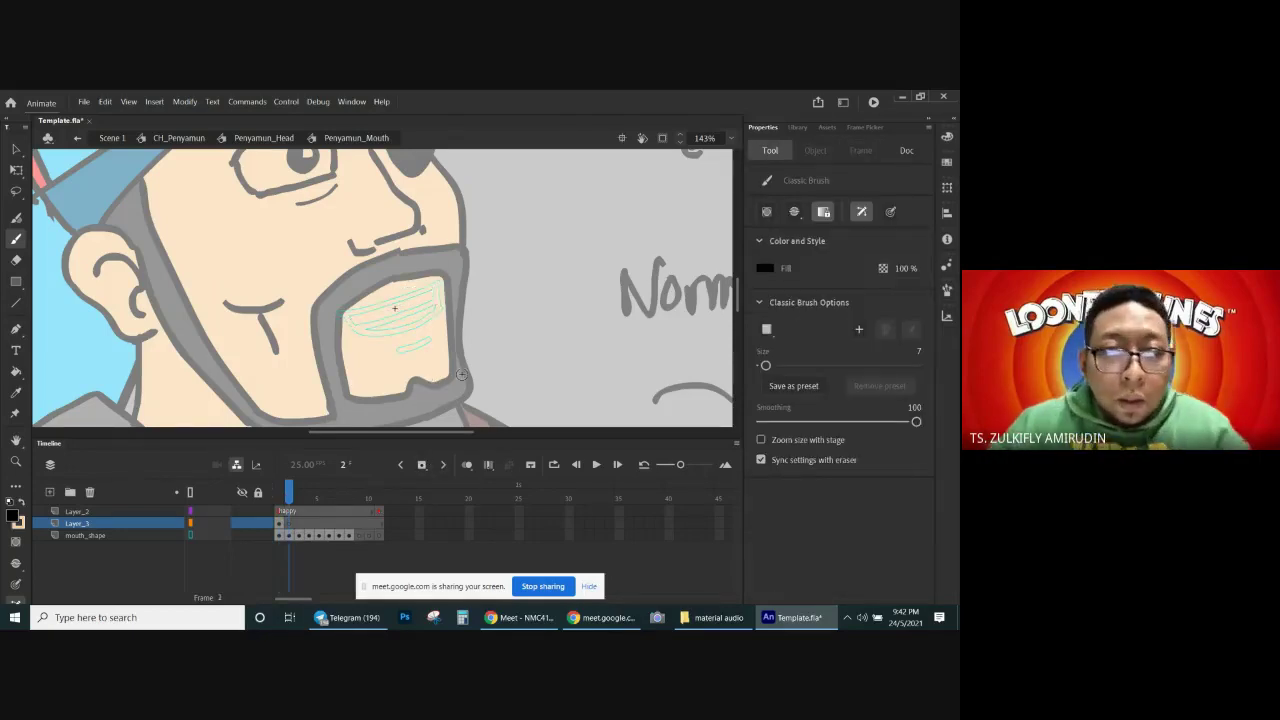
drag(382, 320, 420, 302)
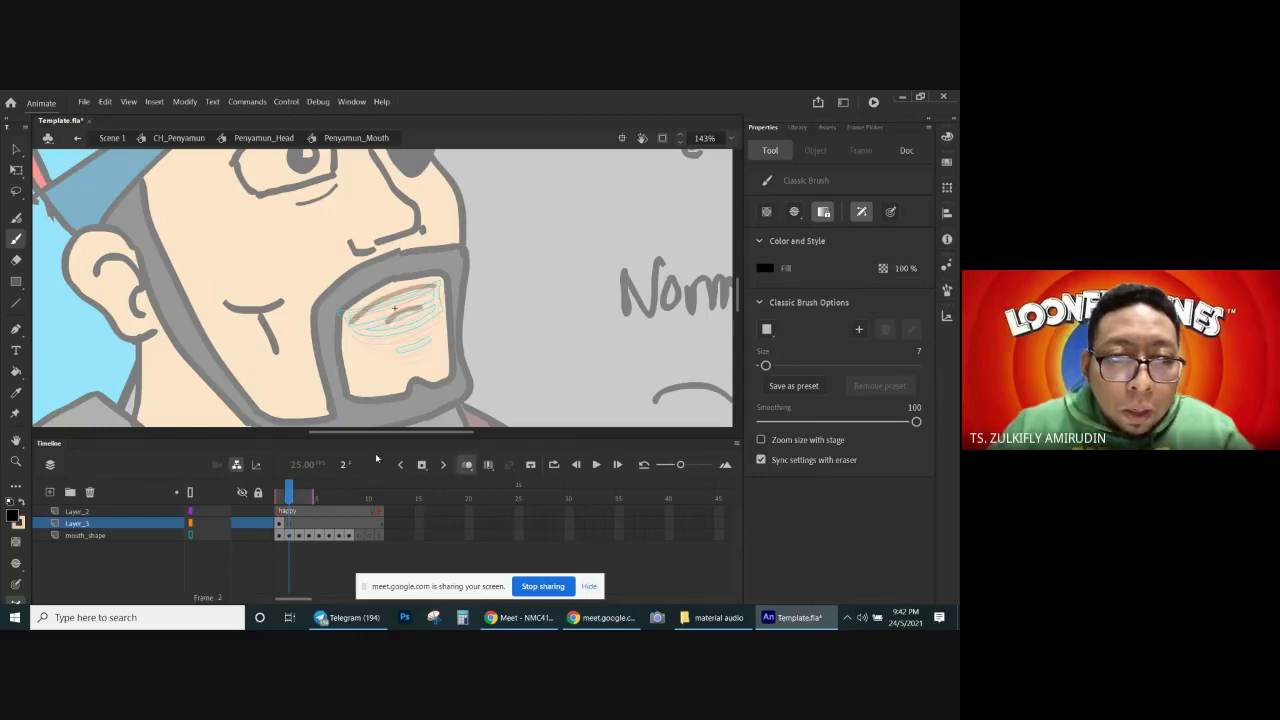
drag(314, 497, 304, 497)
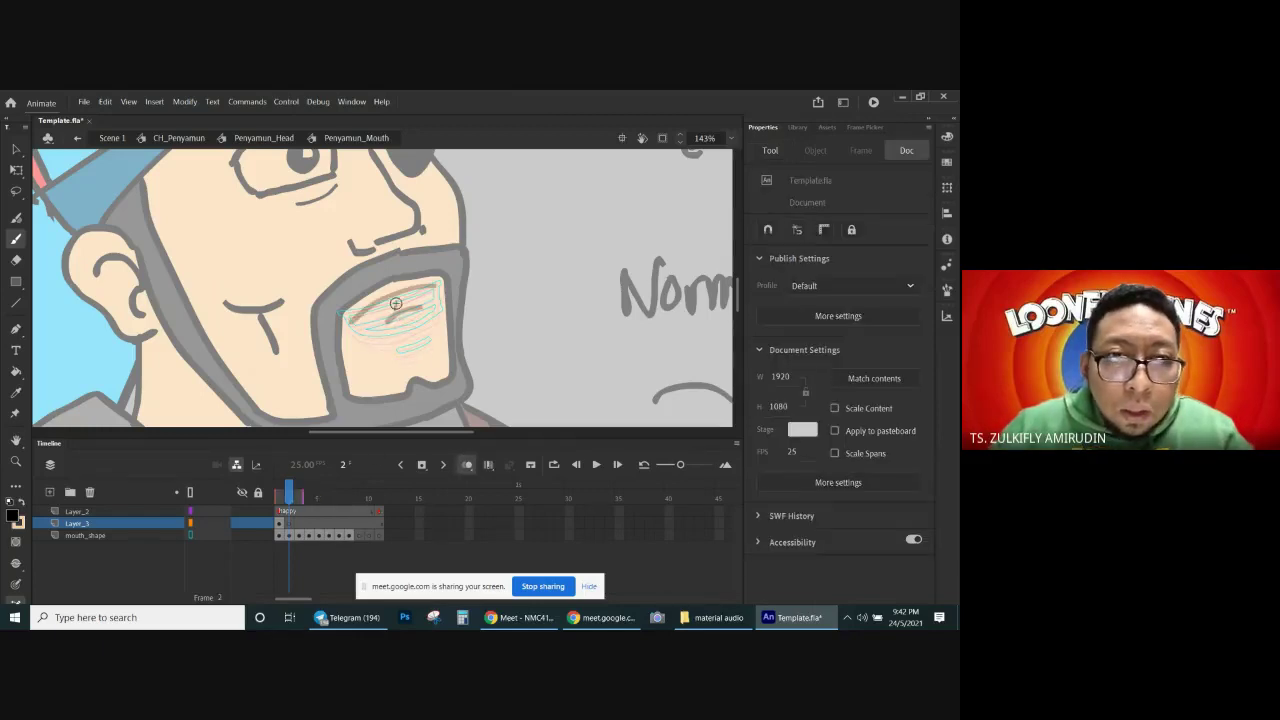
Step: Draw a slightly open, downturned mouth with a teeth line and lower-lip stroke on frame 2, and turn off onion skinning
mouse_move(437, 283)
mouse_down()
mouse_move(384, 295)
mouse_move(351, 330)
mouse_move(437, 305)
mouse_move(437, 288)
mouse_up()
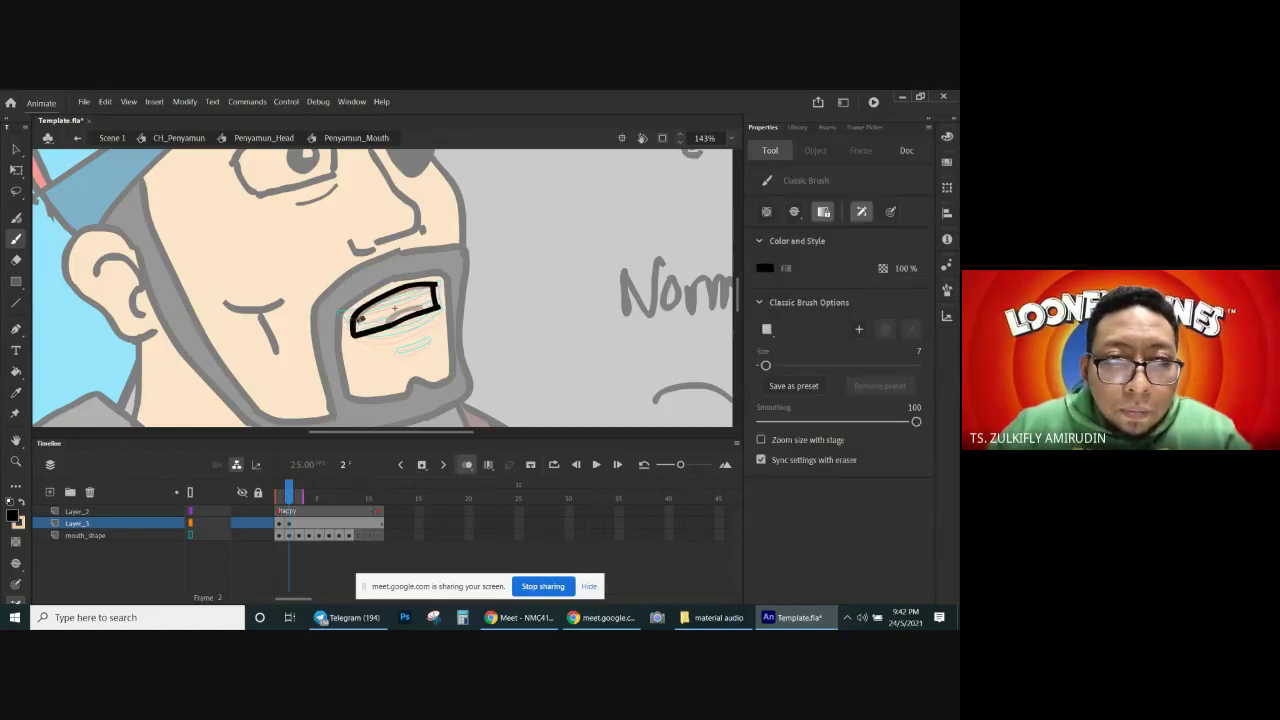
drag(352, 328, 432, 300)
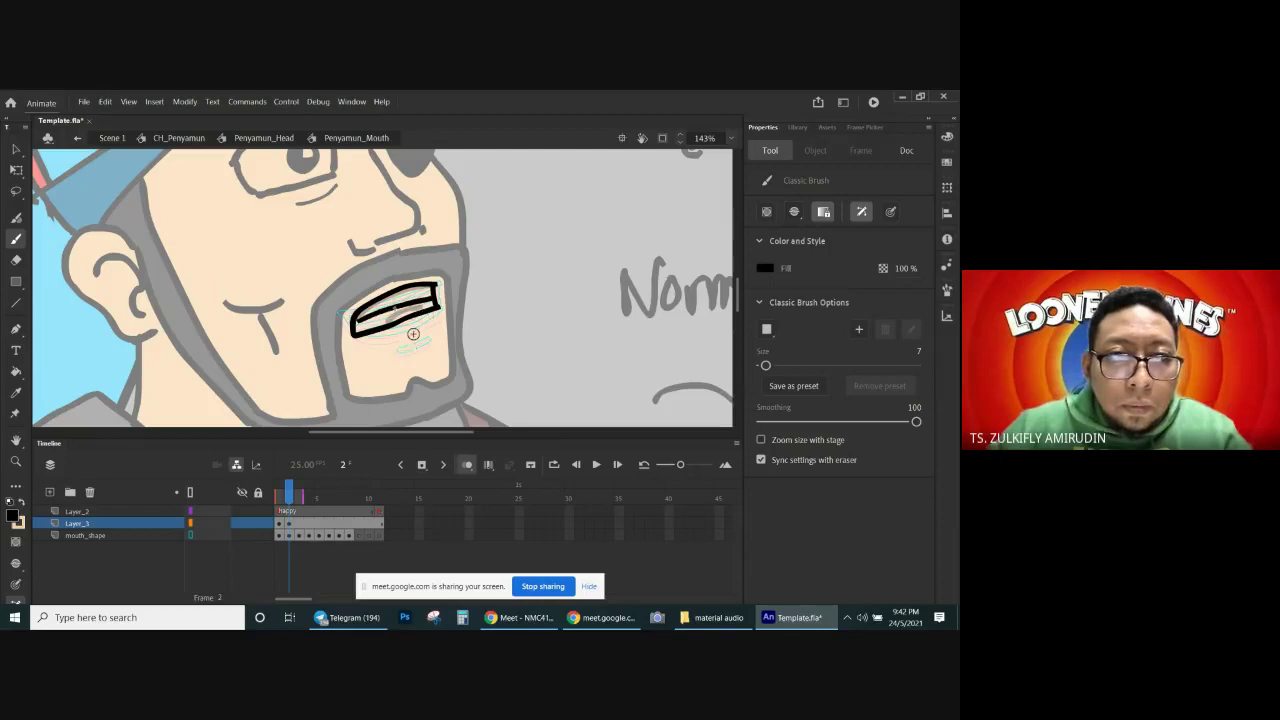
drag(397, 340, 425, 325)
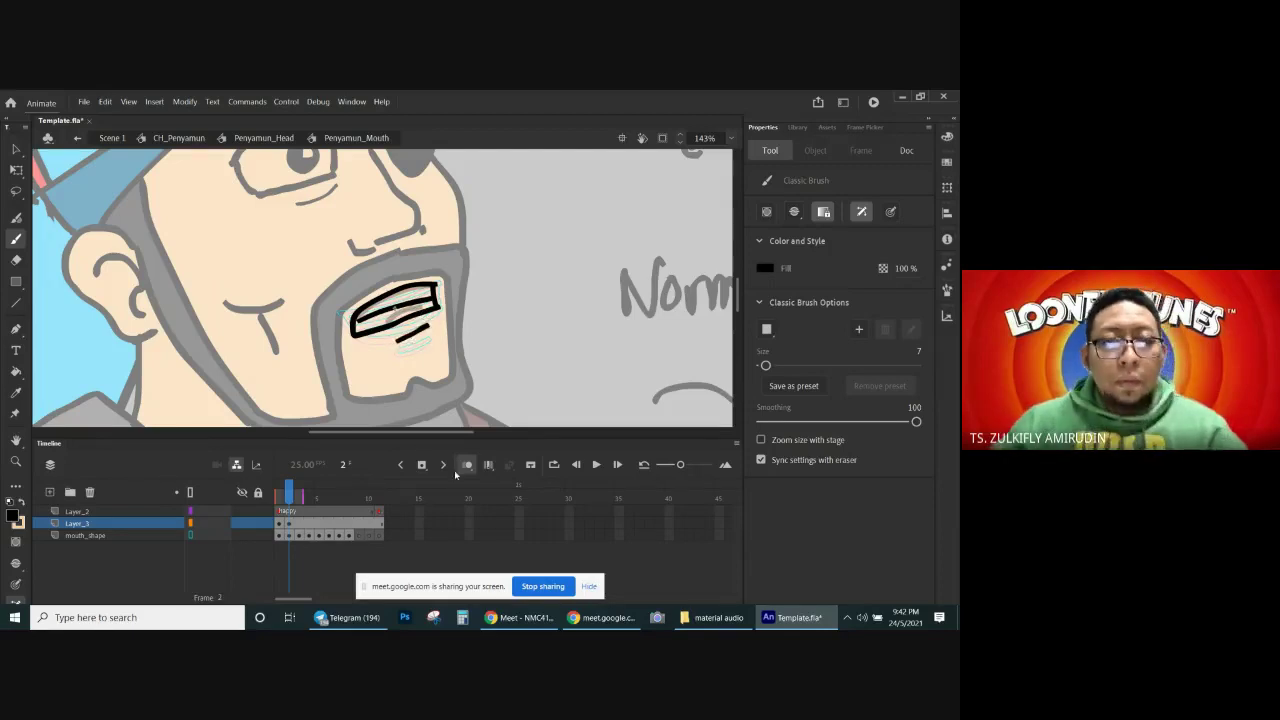
key(ctrl+z)
key(comma)
key(period)
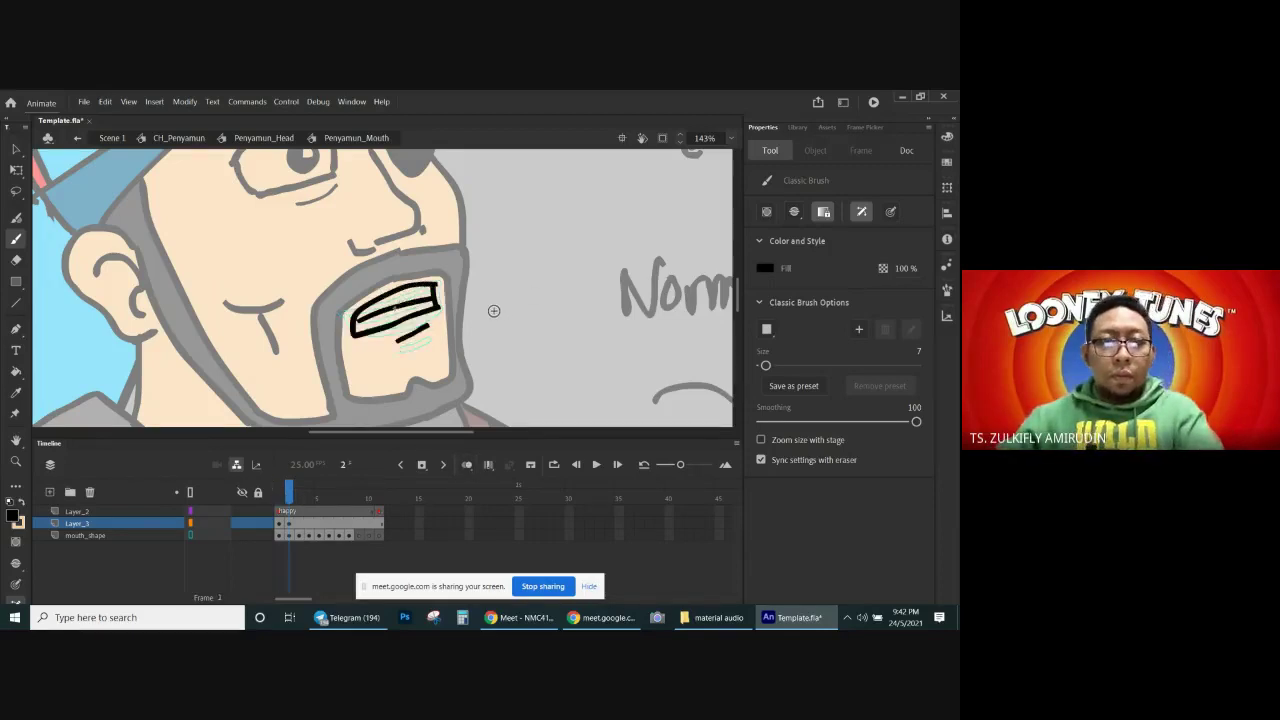
Step: Clear frame 3 of the new layer and, with onion skinning on, draw a wider downturned mouth with upper teeth, tongue and lower-lip line
key(period)
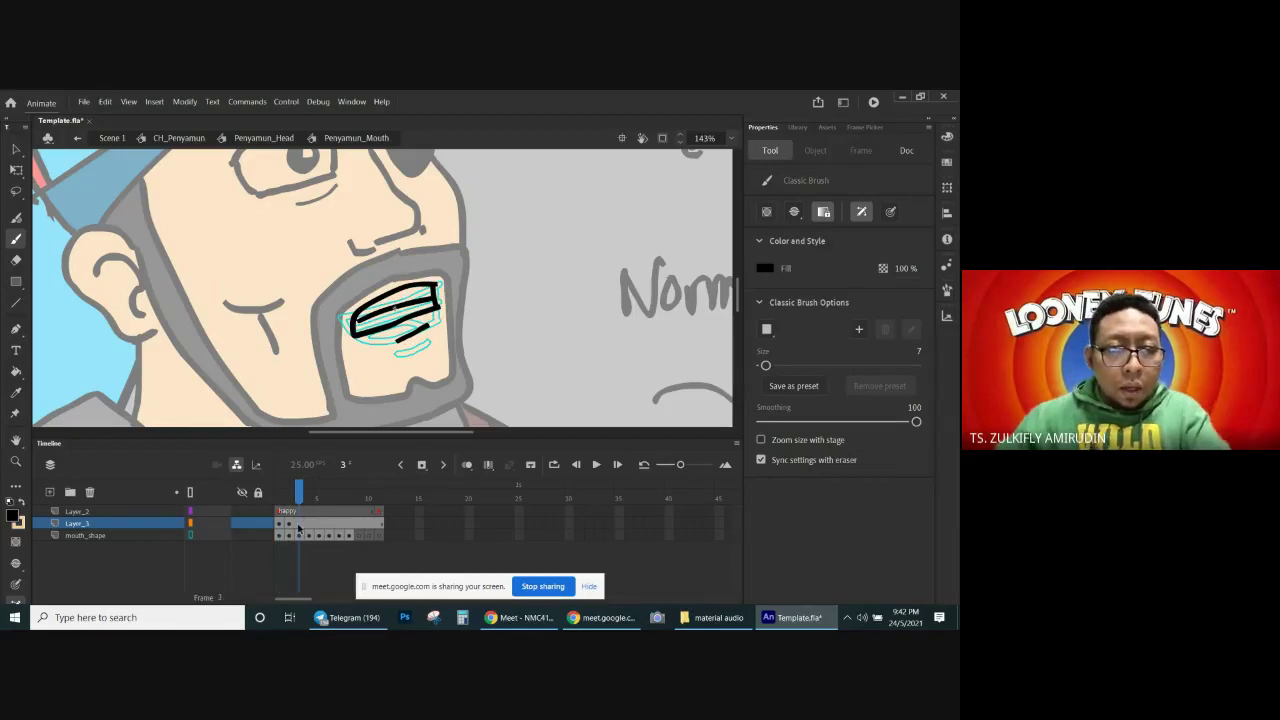
click(298, 524)
key(Delete)
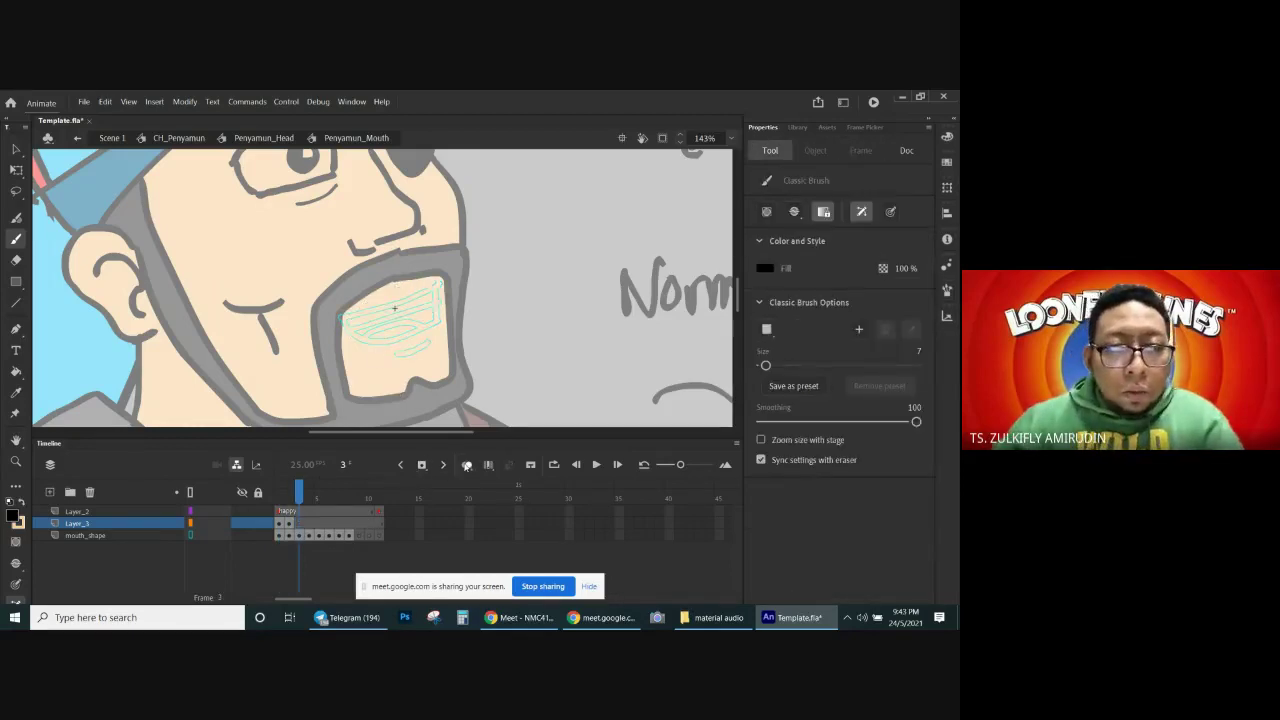
click(466, 466)
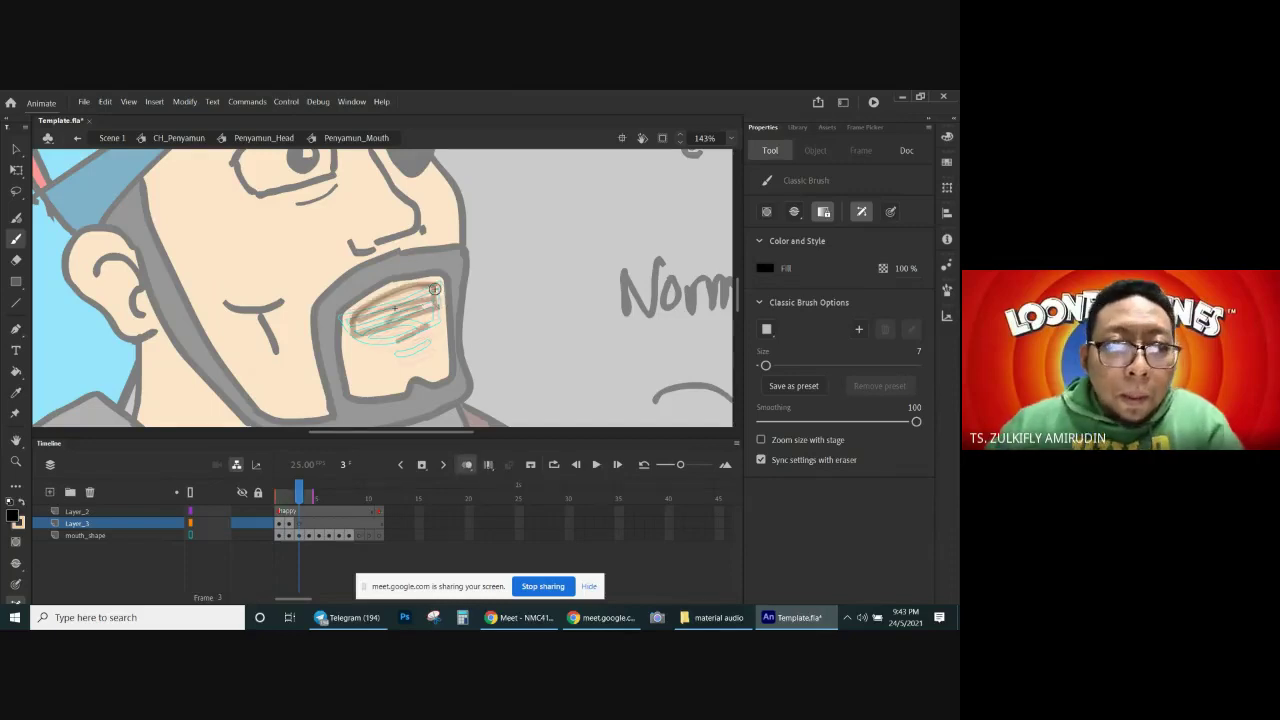
drag(422, 285, 384, 296)
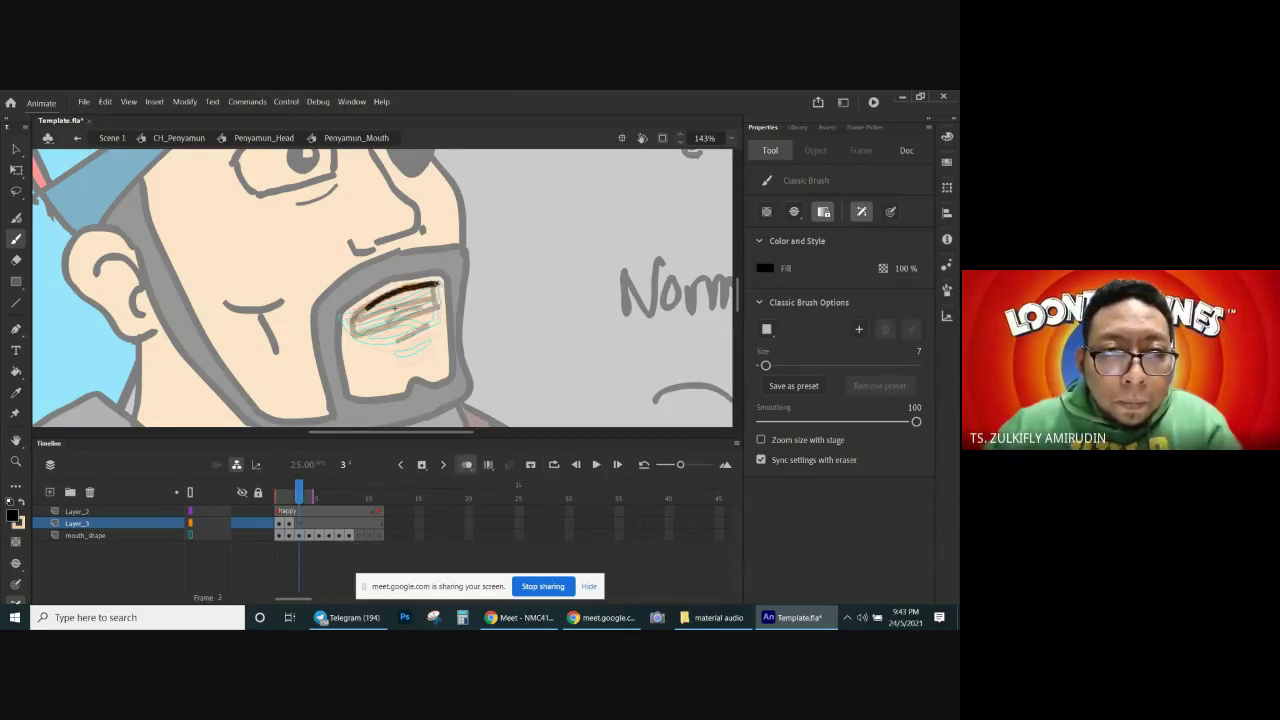
mouse_move(356, 341)
mouse_down()
mouse_move(426, 324)
mouse_move(438, 306)
mouse_move(440, 321)
mouse_move(433, 295)
mouse_up()
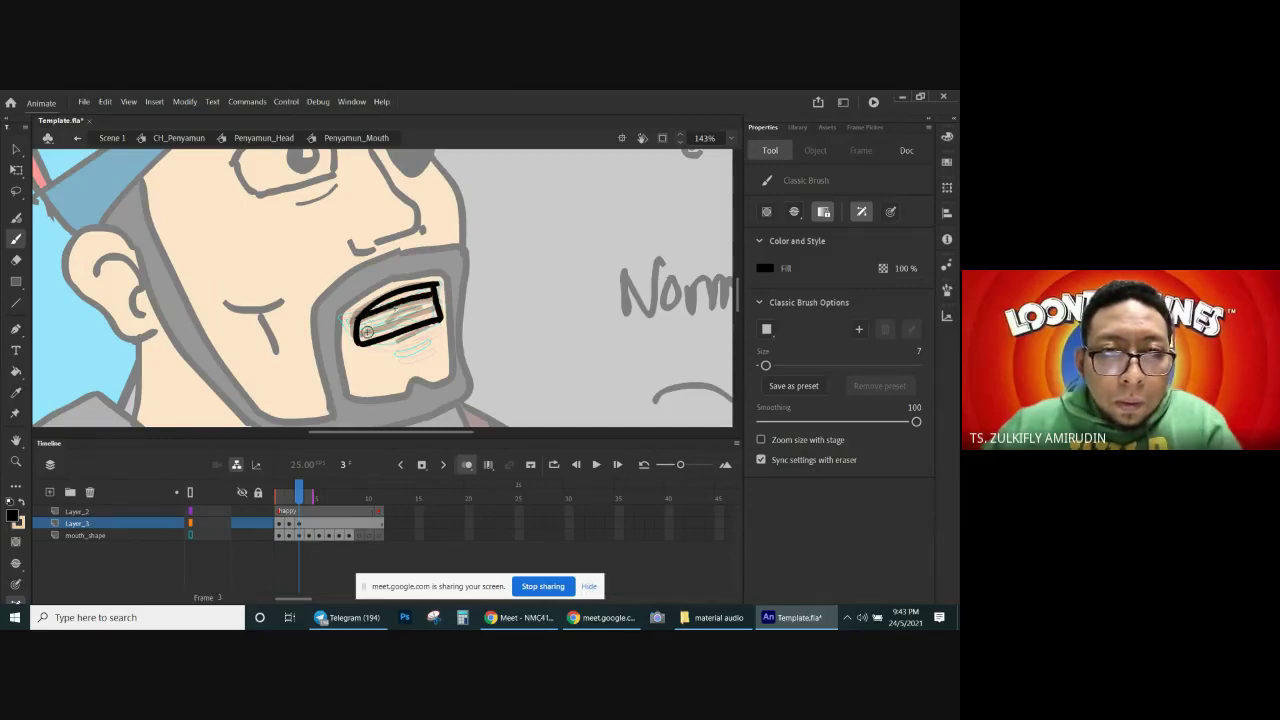
mouse_move(358, 333)
mouse_down()
mouse_move(418, 325)
mouse_move(428, 293)
mouse_move(404, 348)
mouse_move(436, 339)
mouse_up()
click(313, 524)
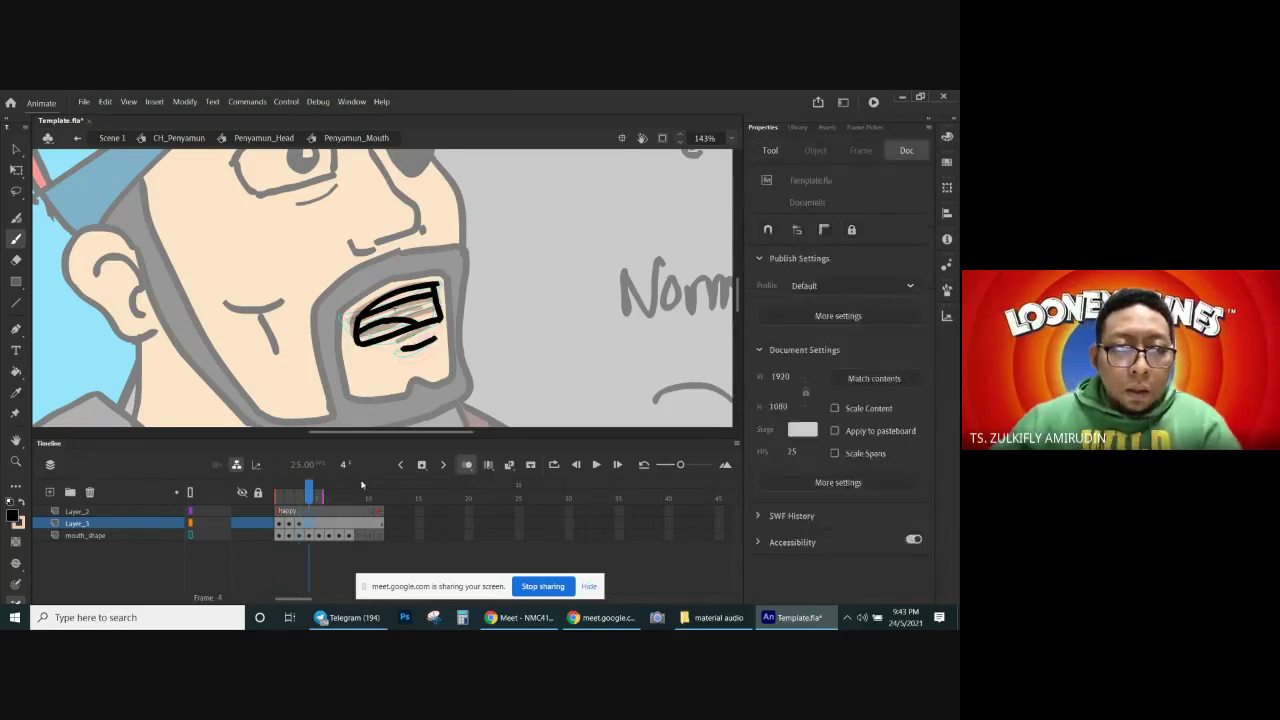
Step: Clear frame 4 of Layer_3 and brush an open downturned mouth with upper teeth, a tongue line and a short lower-lip stroke
key(Delete)
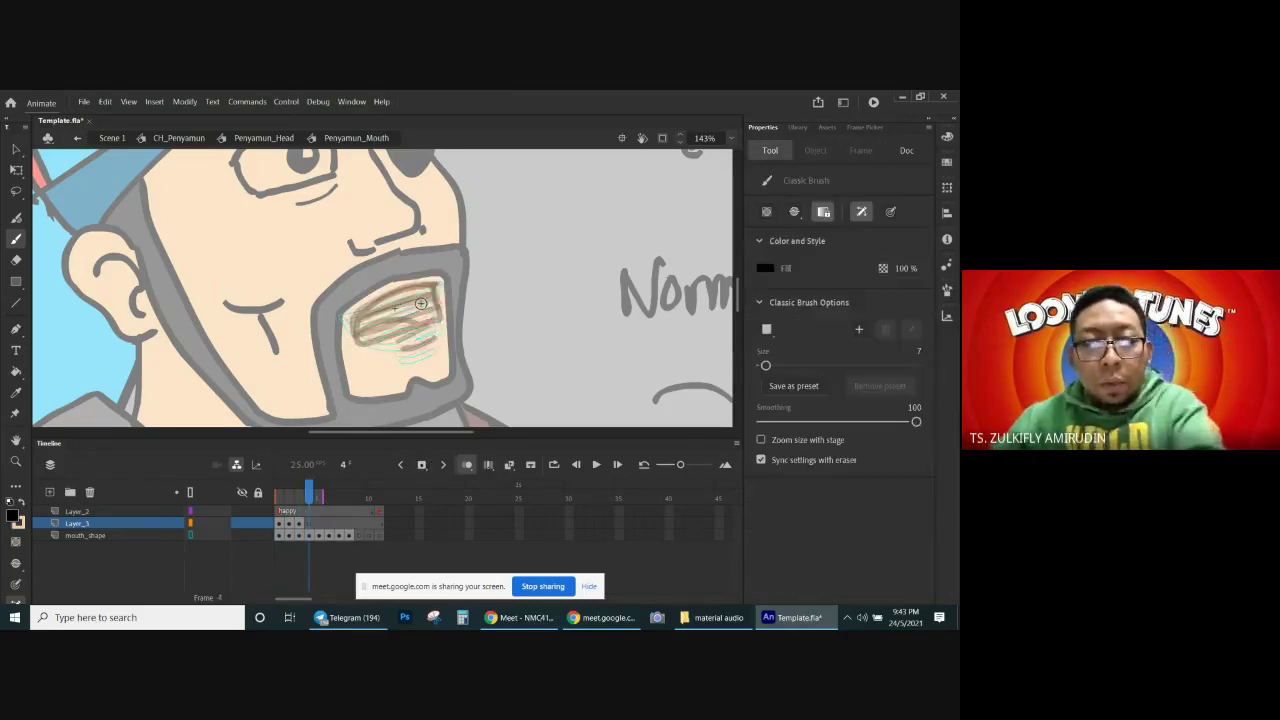
mouse_move(436, 284)
mouse_down()
mouse_move(390, 294)
mouse_move(358, 326)
mouse_move(361, 353)
mouse_move(440, 330)
mouse_up()
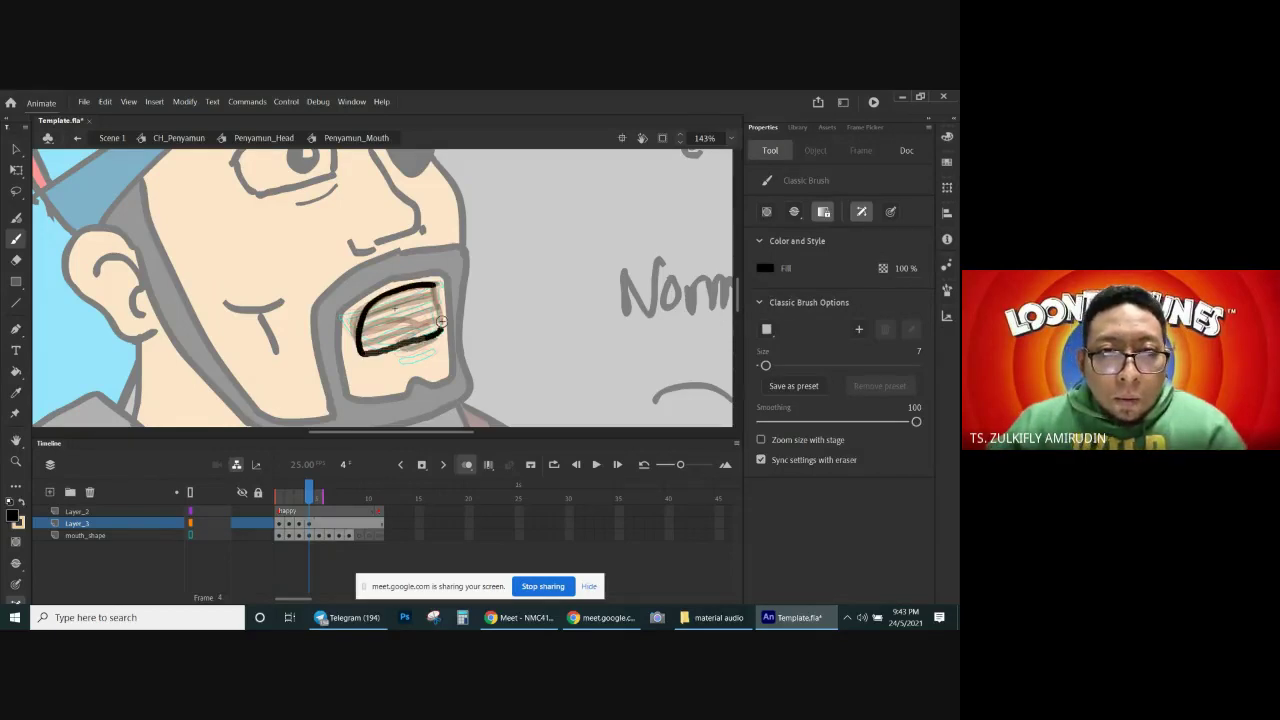
mouse_move(358, 326)
mouse_down()
mouse_move(433, 318)
mouse_move(439, 325)
mouse_up()
drag(361, 346, 437, 326)
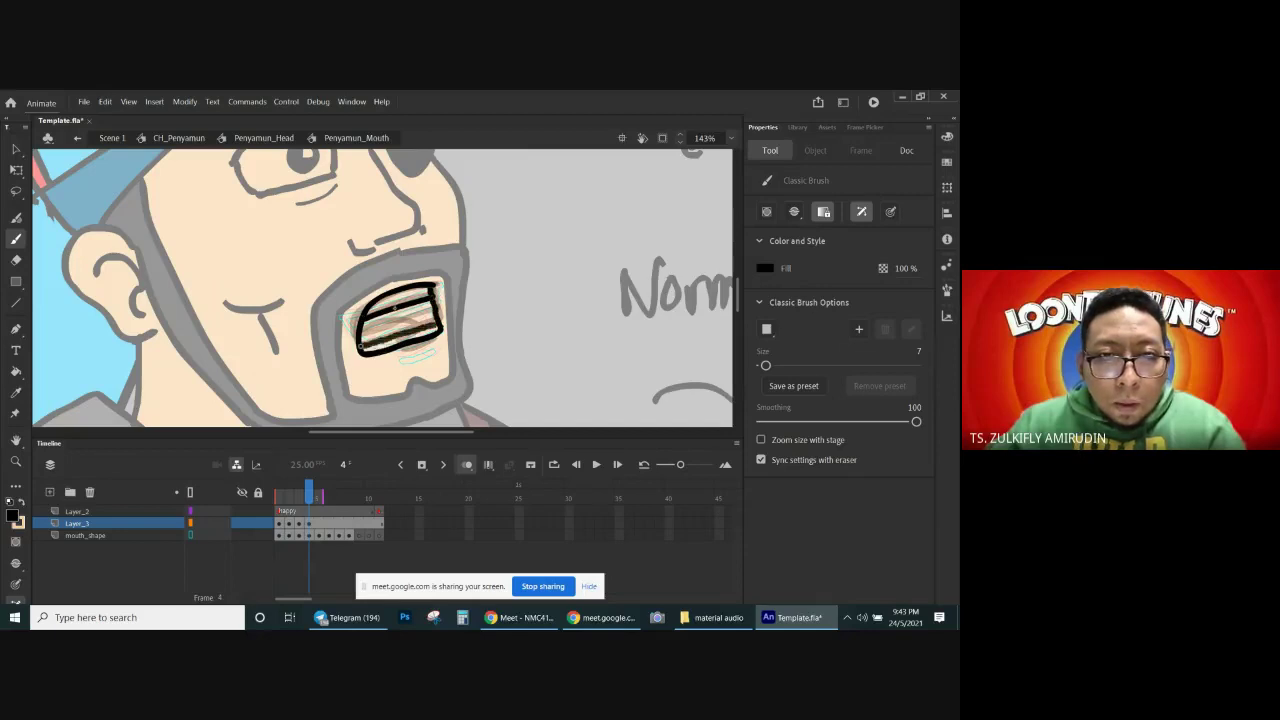
mouse_move(361, 335)
mouse_down()
mouse_move(408, 332)
mouse_move(437, 351)
mouse_up()
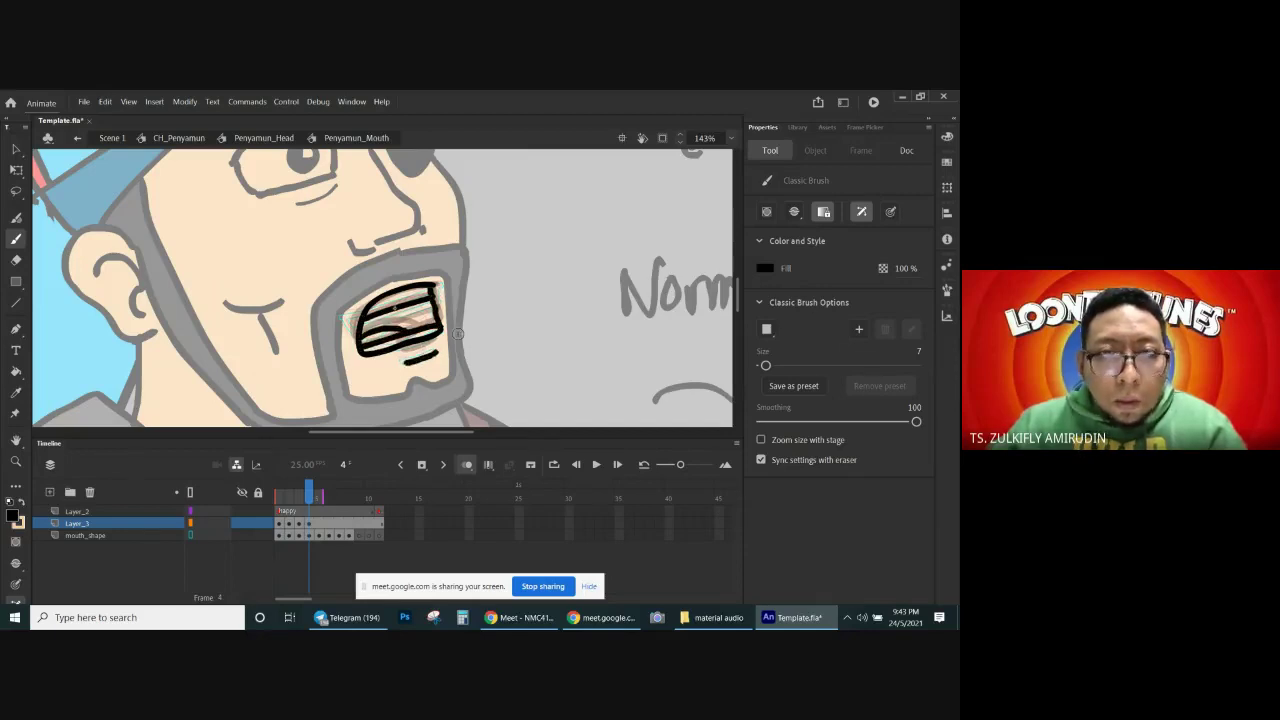
Step: Replace the drawing on Layer_3's frame 5 with the rounded O mouth copied in place from mouth_shape
click(318, 532)
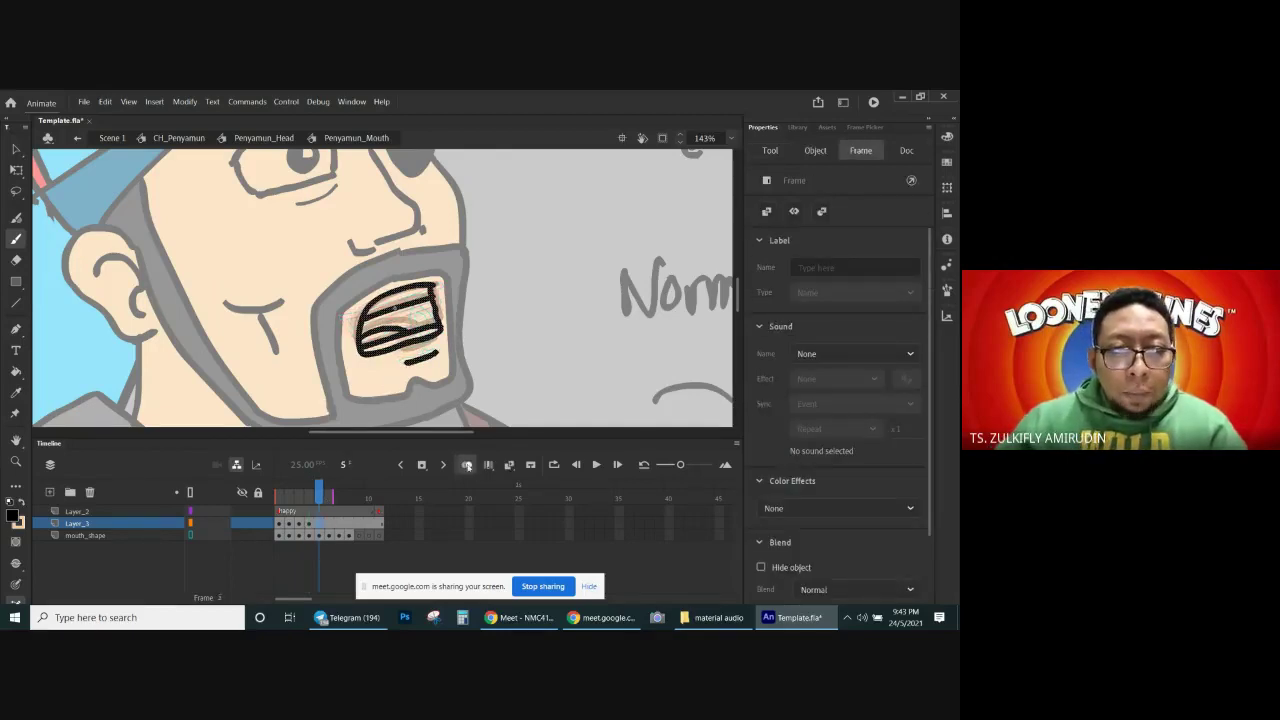
click(467, 466)
click(322, 535)
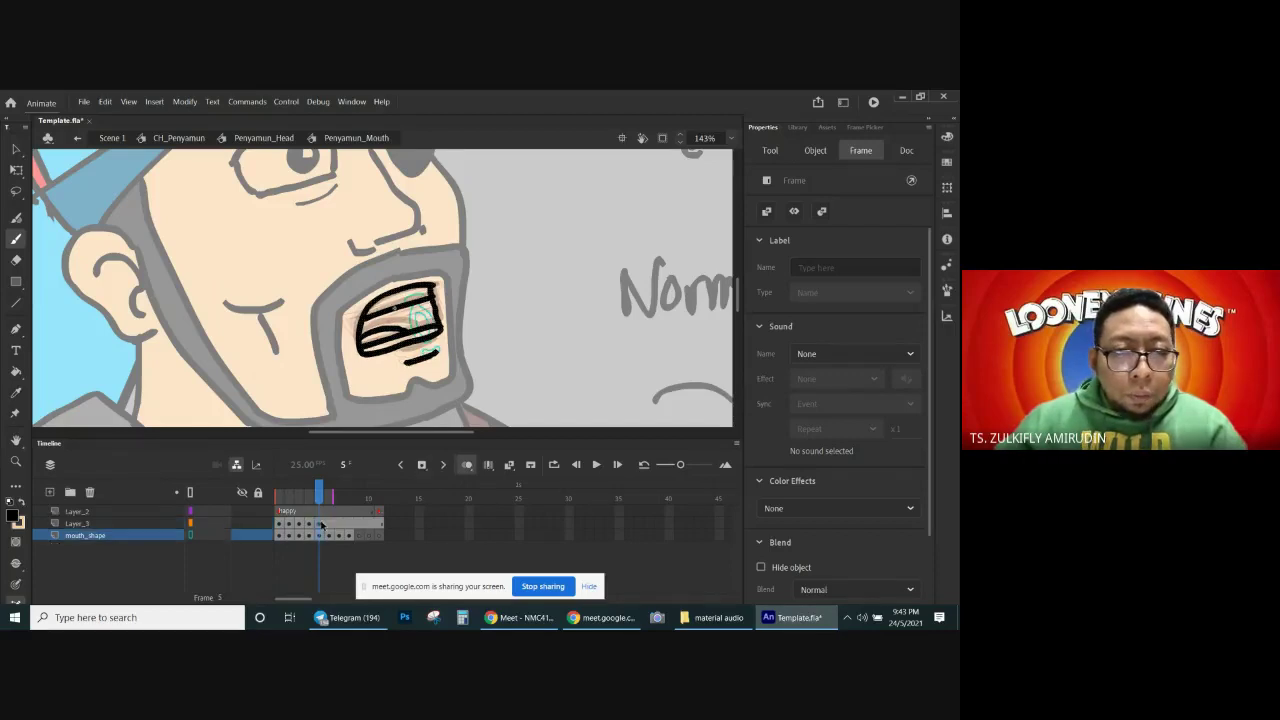
key(v)
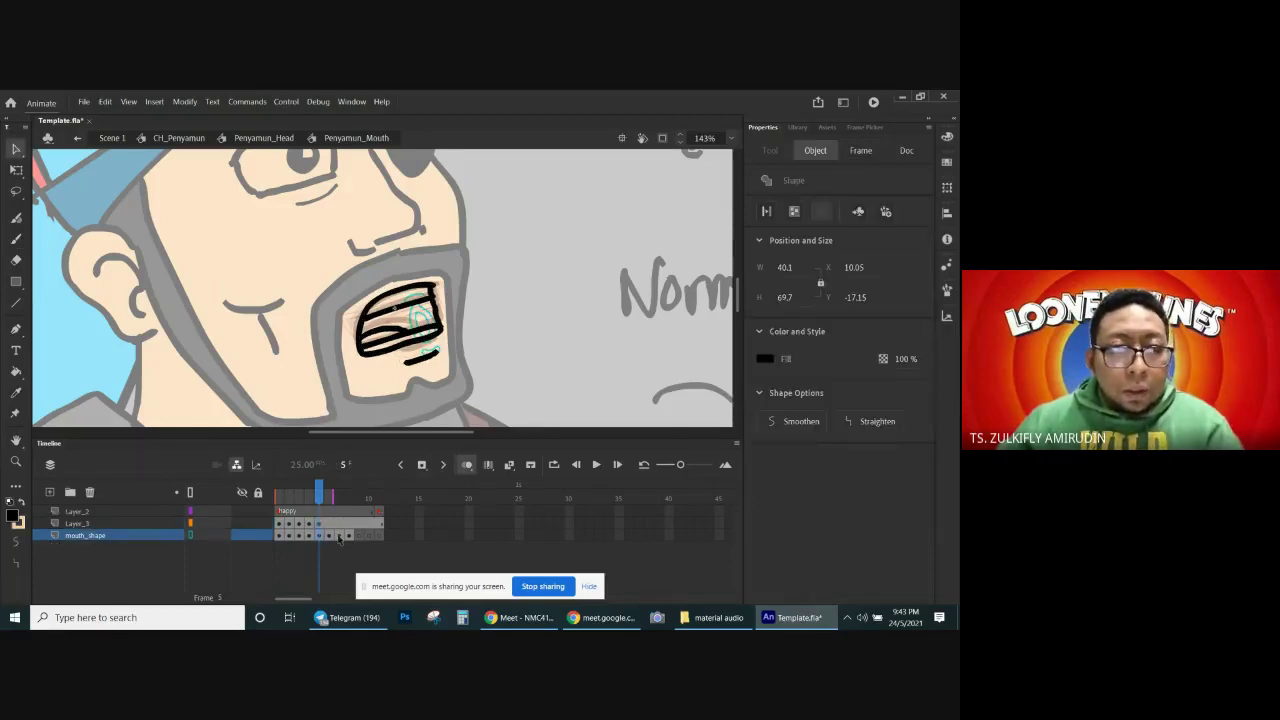
key(Delete)
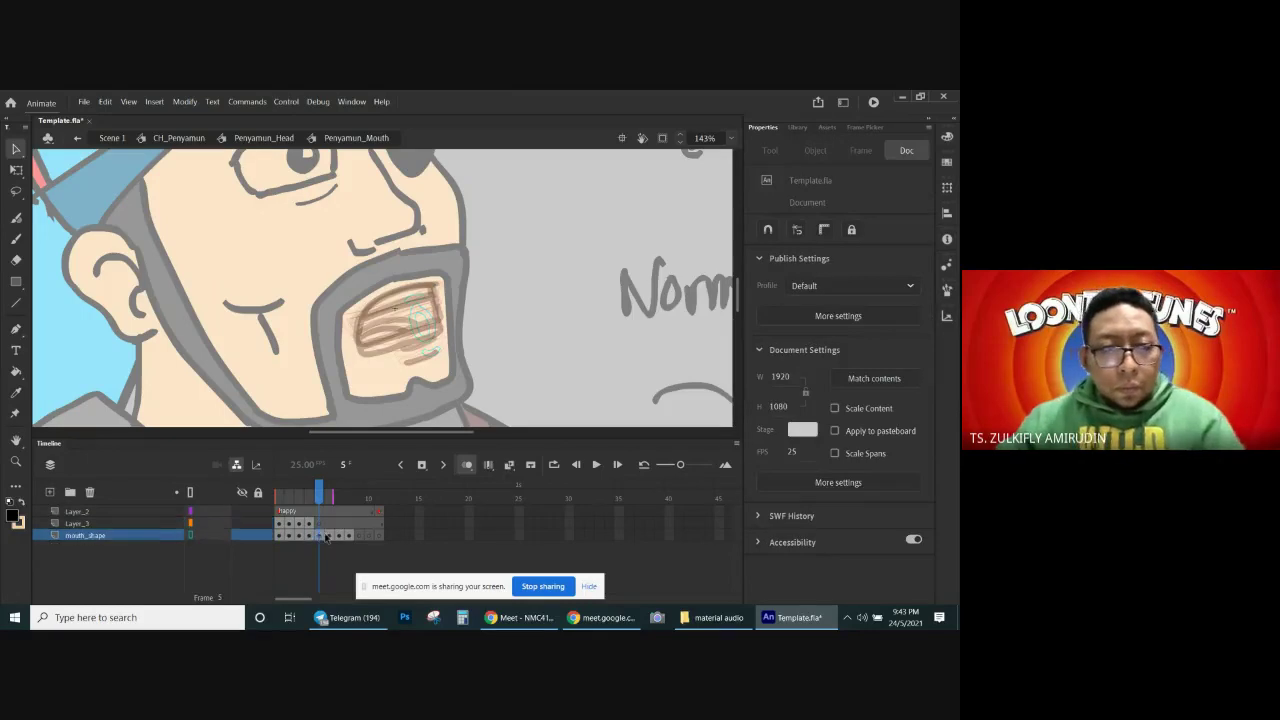
click(328, 535)
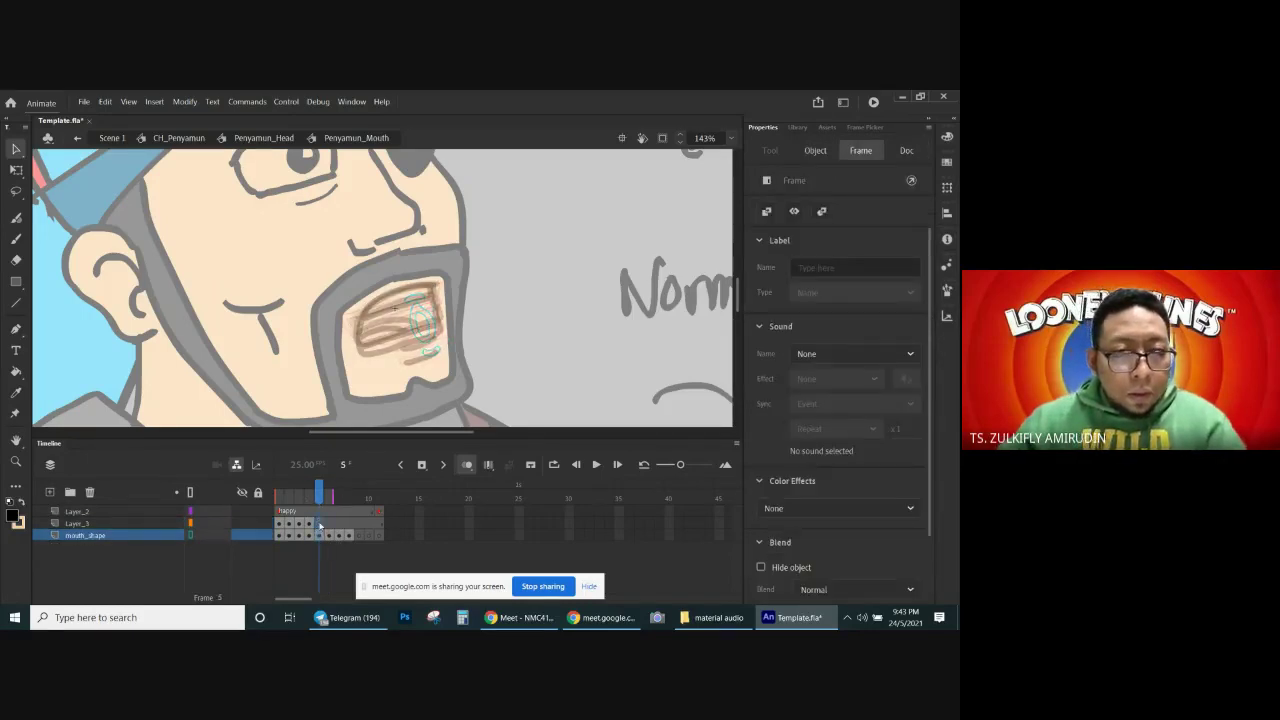
click(319, 523)
key(ctrl+shift+v)
Step: Make frame 6 of Layer_3 an empty keyframe and copy the small puckered mouth from mouth_shape's frame 6 into it in place
click(331, 535)
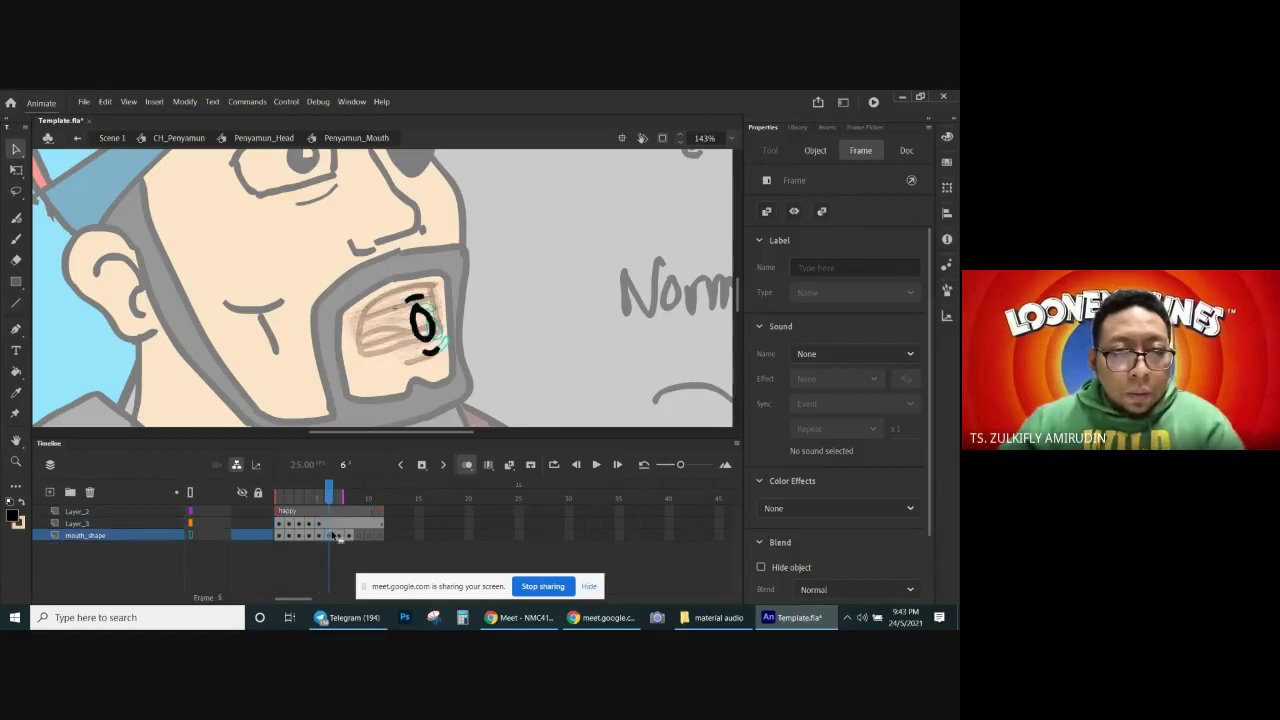
click(327, 524)
click(328, 534)
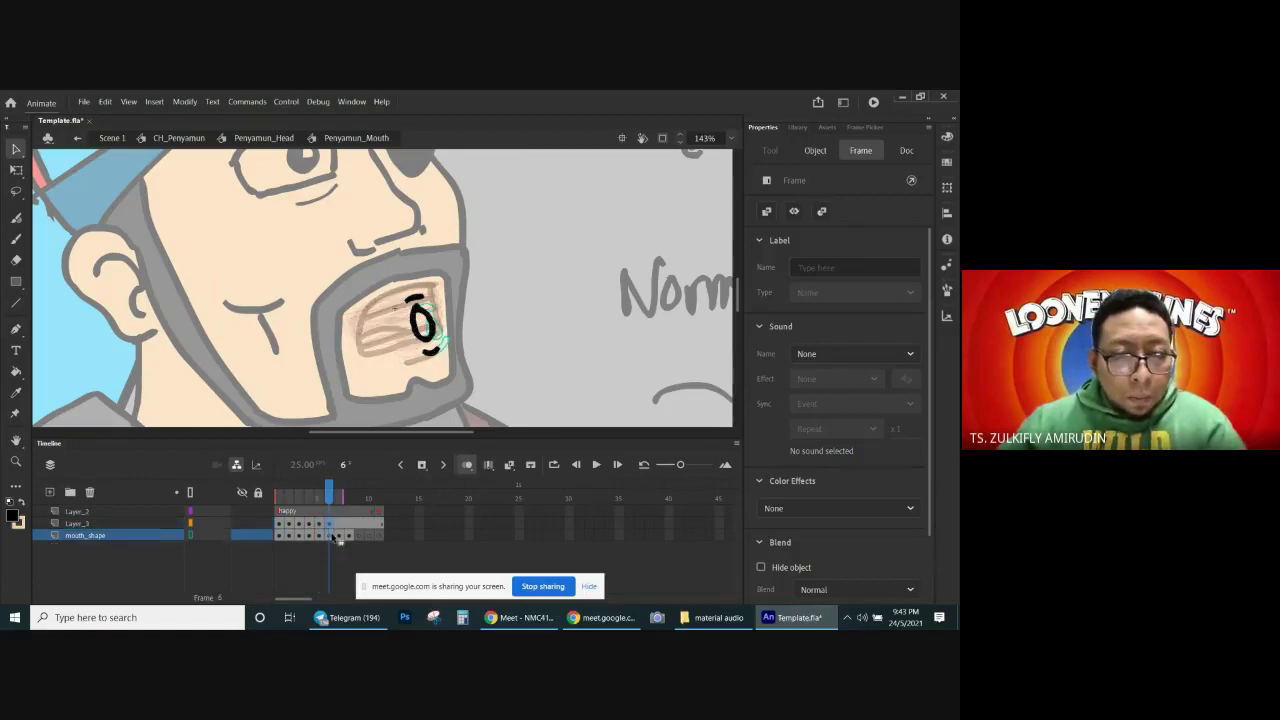
click(331, 523)
key(ctrl+shift+v)
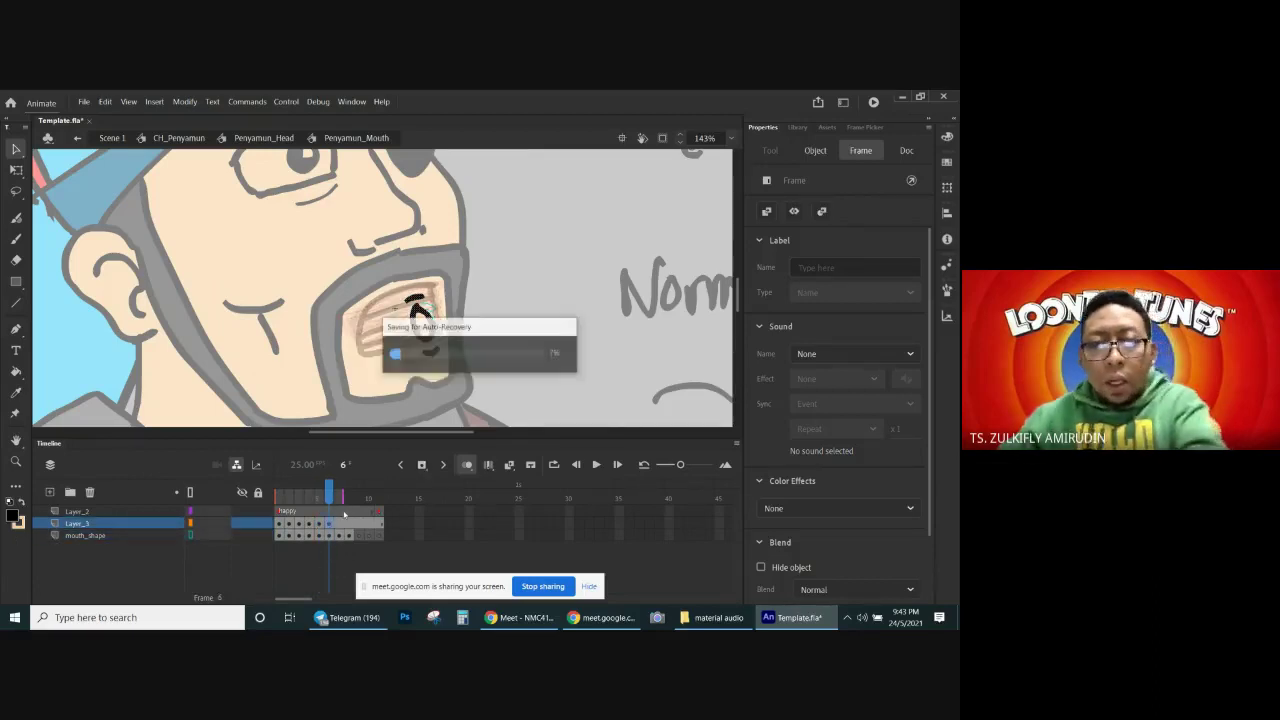
click(342, 513)
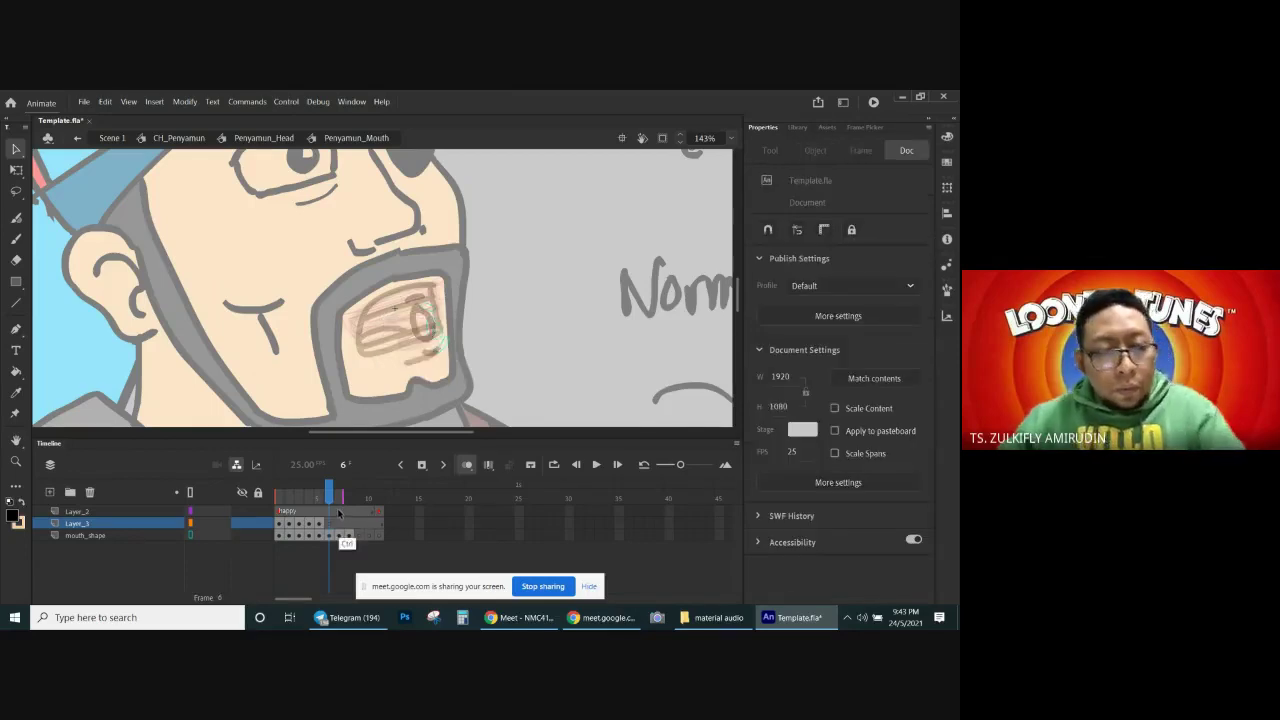
double_click(339, 514)
Step: Clear frame 7 of Layer_3, hide mouth_shape, and shorten the onion skin range so it starts closer to frame 7
click(339, 537)
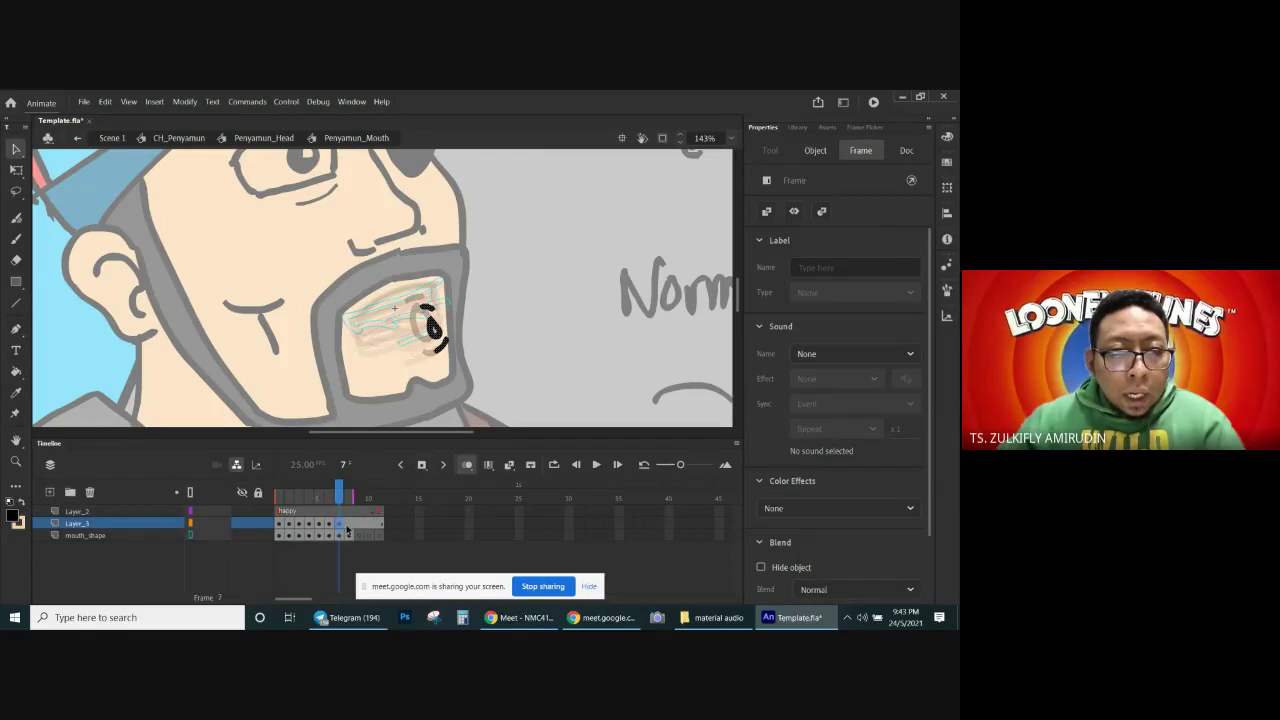
key(Delete)
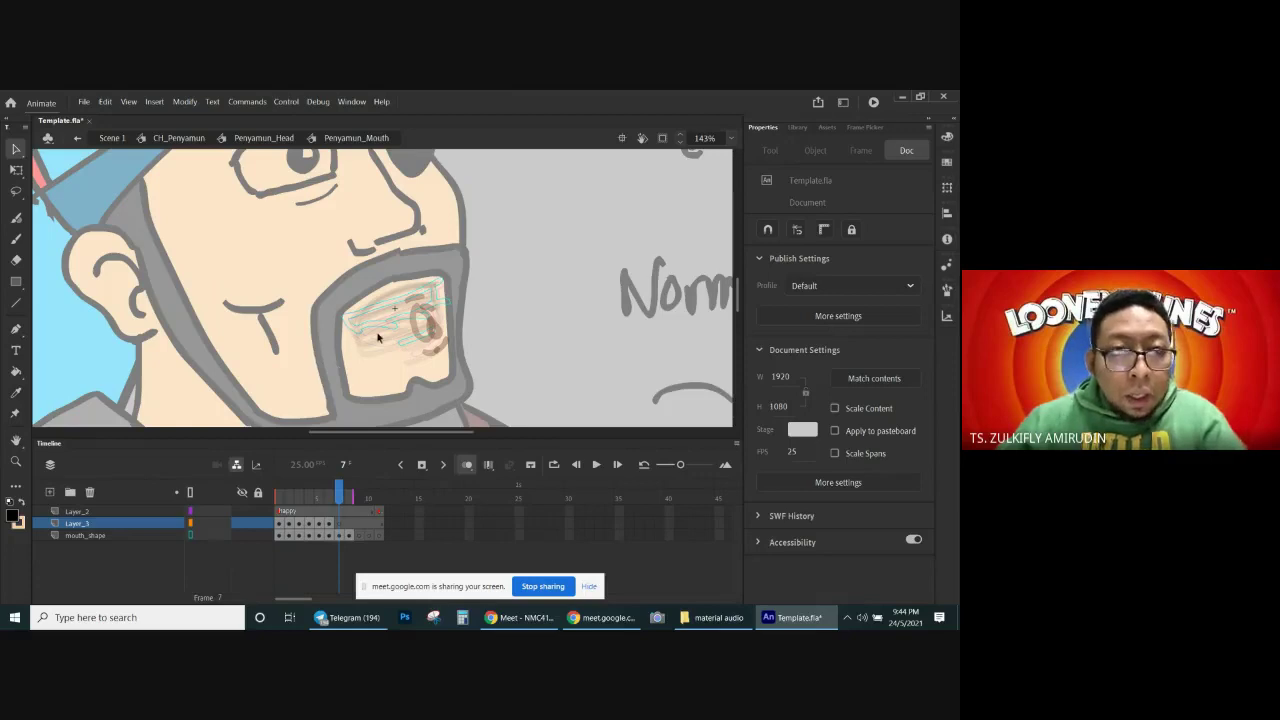
key(b)
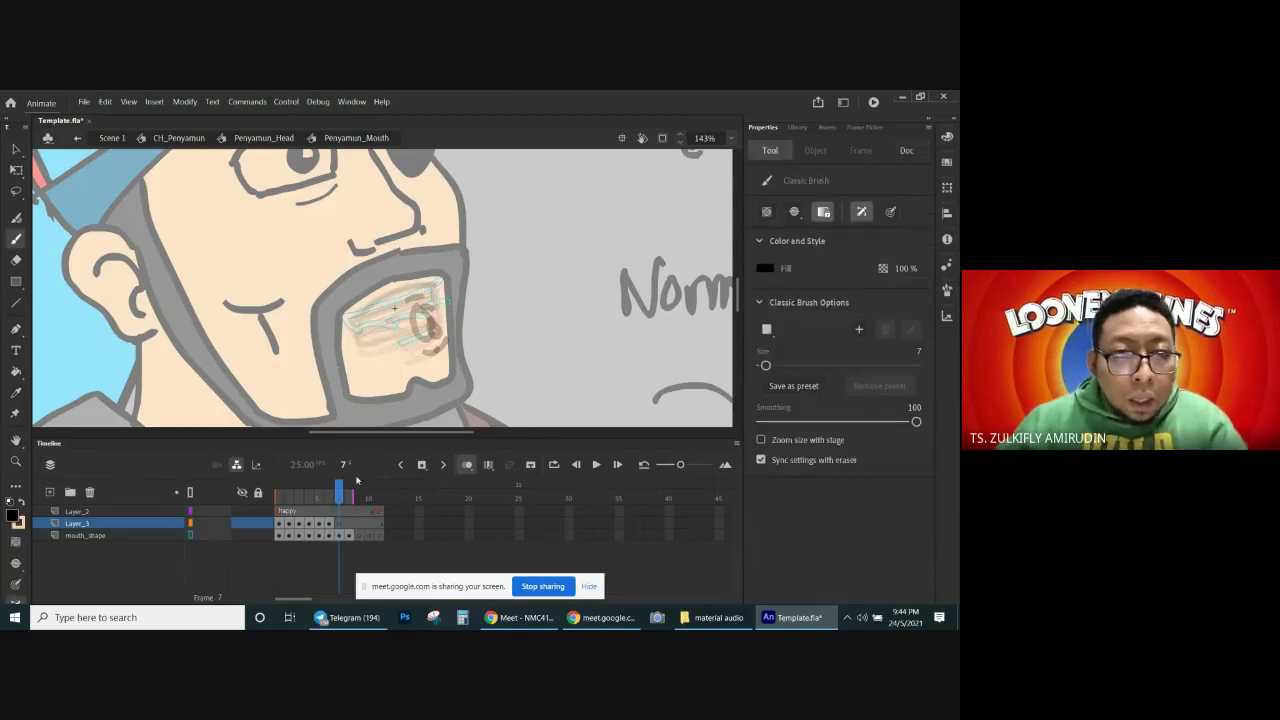
click(242, 537)
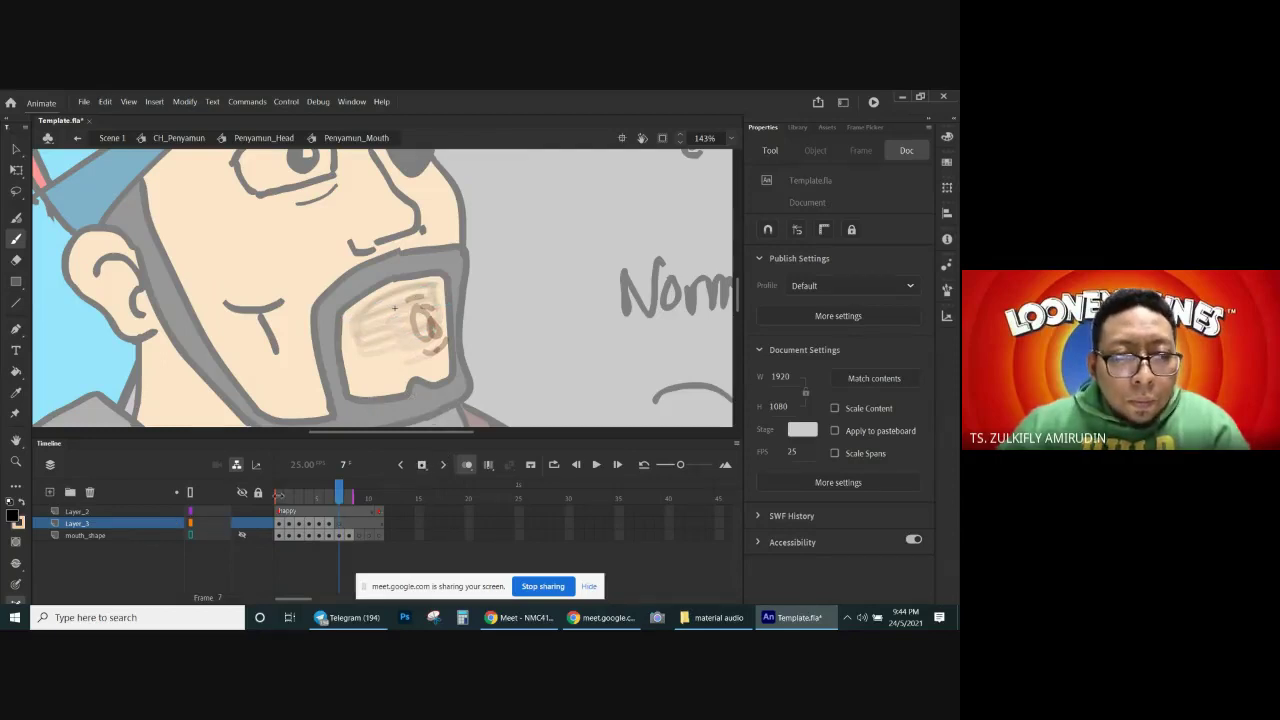
drag(278, 496, 316, 496)
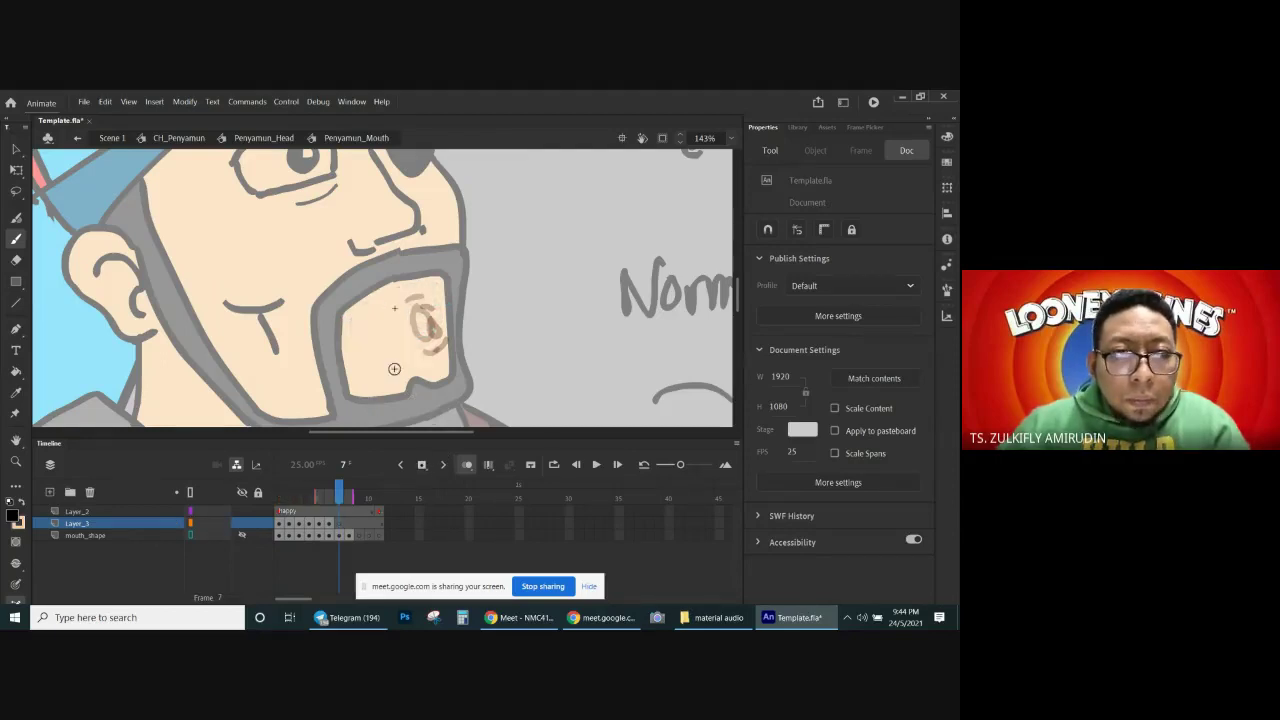
click(340, 520)
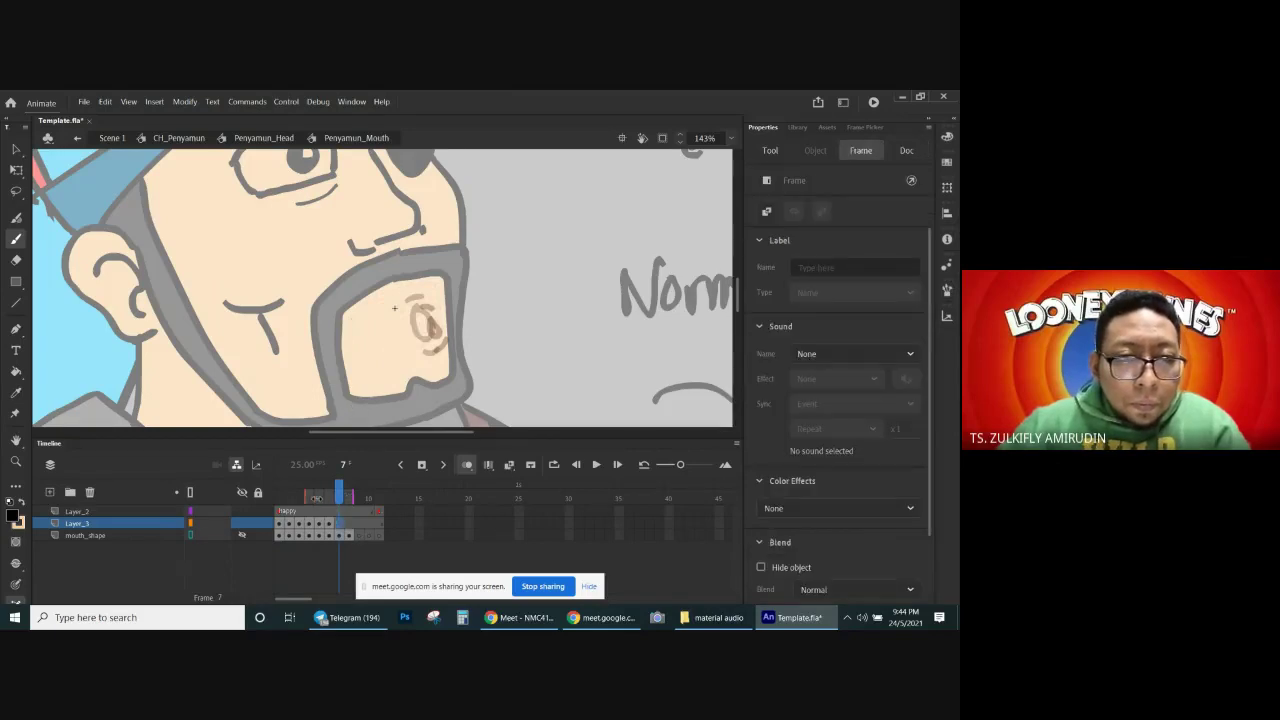
Step: Brush a downturned mouth on frame 7 with an arched upper lip and upper teeth resting on the lower edge
scroll(408, 350, up, 1)
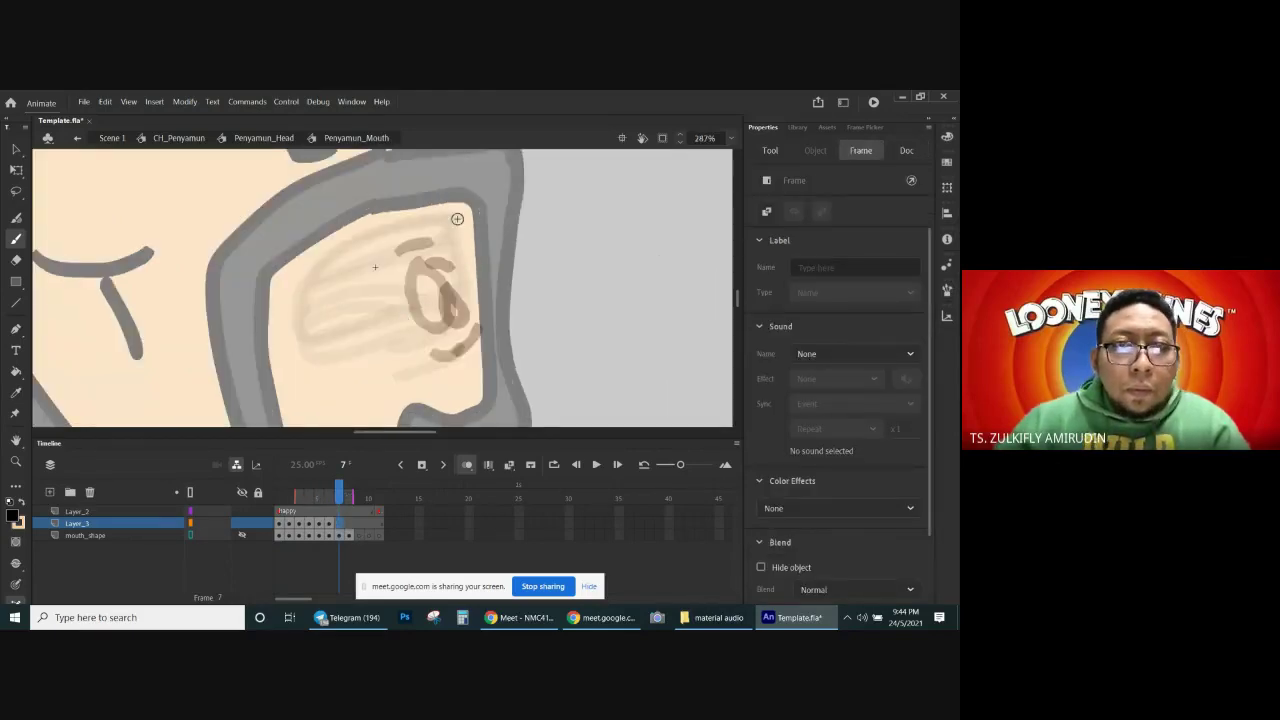
mouse_move(457, 218)
mouse_down()
mouse_move(406, 230)
mouse_move(412, 256)
mouse_move(394, 260)
mouse_up()
scroll(427, 252, down, 1)
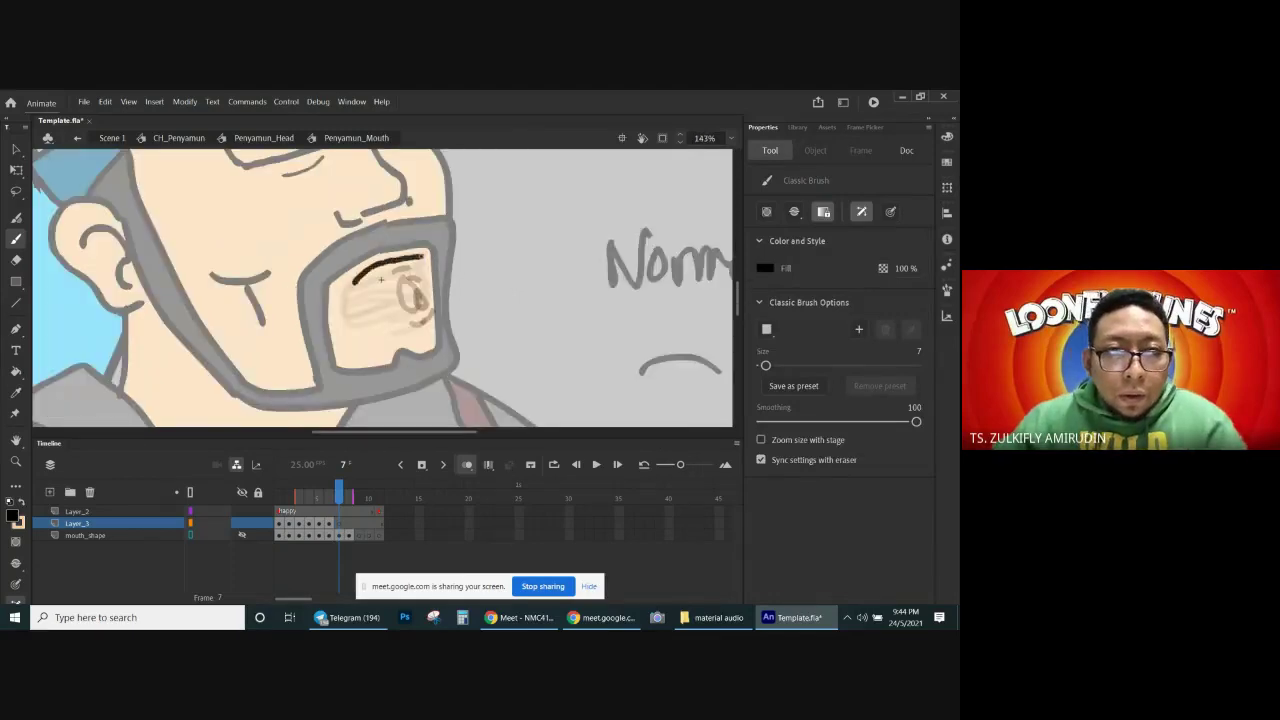
mouse_move(346, 301)
mouse_down()
mouse_move(413, 290)
mouse_move(402, 291)
mouse_move(402, 261)
mouse_move(361, 273)
mouse_move(345, 302)
mouse_move(414, 286)
mouse_move(402, 285)
mouse_move(420, 259)
mouse_move(404, 335)
mouse_up()
key(ctrl+z)
key(ctrl+z)
key(ctrl+z)
Step: Clear frame 8 of Layer_3 and draw a wide open downturned mouth with upper teeth, raised tongue and lower-lip line
click(349, 491)
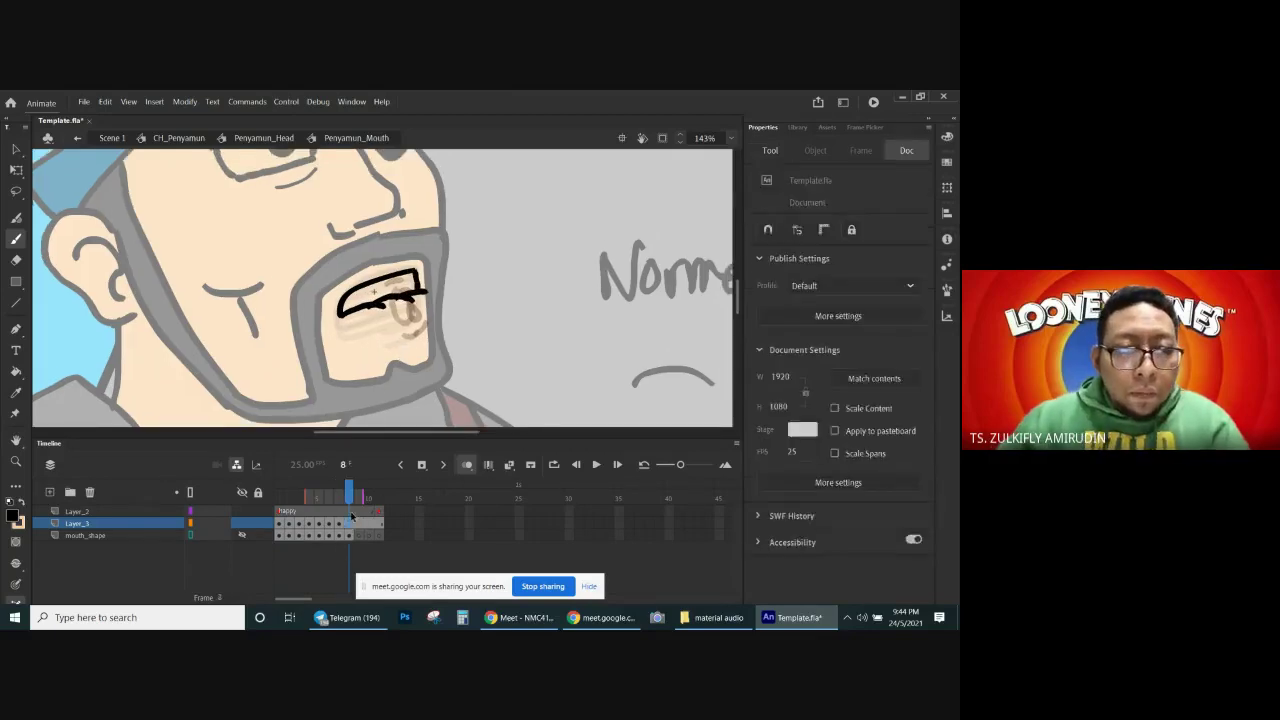
key(F6)
click(424, 466)
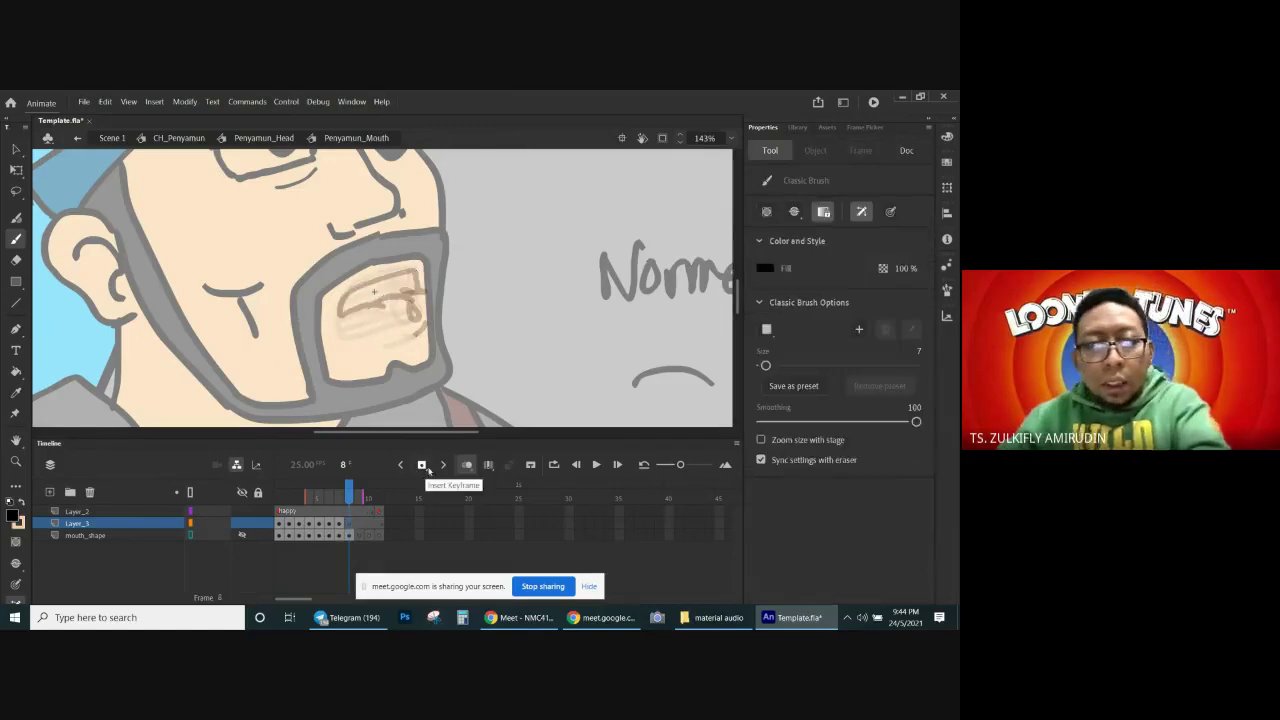
mouse_move(414, 268)
mouse_down()
mouse_move(343, 292)
mouse_move(335, 325)
mouse_move(342, 339)
mouse_move(411, 320)
mouse_move(413, 307)
mouse_move(343, 310)
mouse_move(411, 290)
mouse_move(409, 274)
mouse_move(414, 298)
mouse_move(341, 320)
mouse_move(411, 337)
mouse_up()
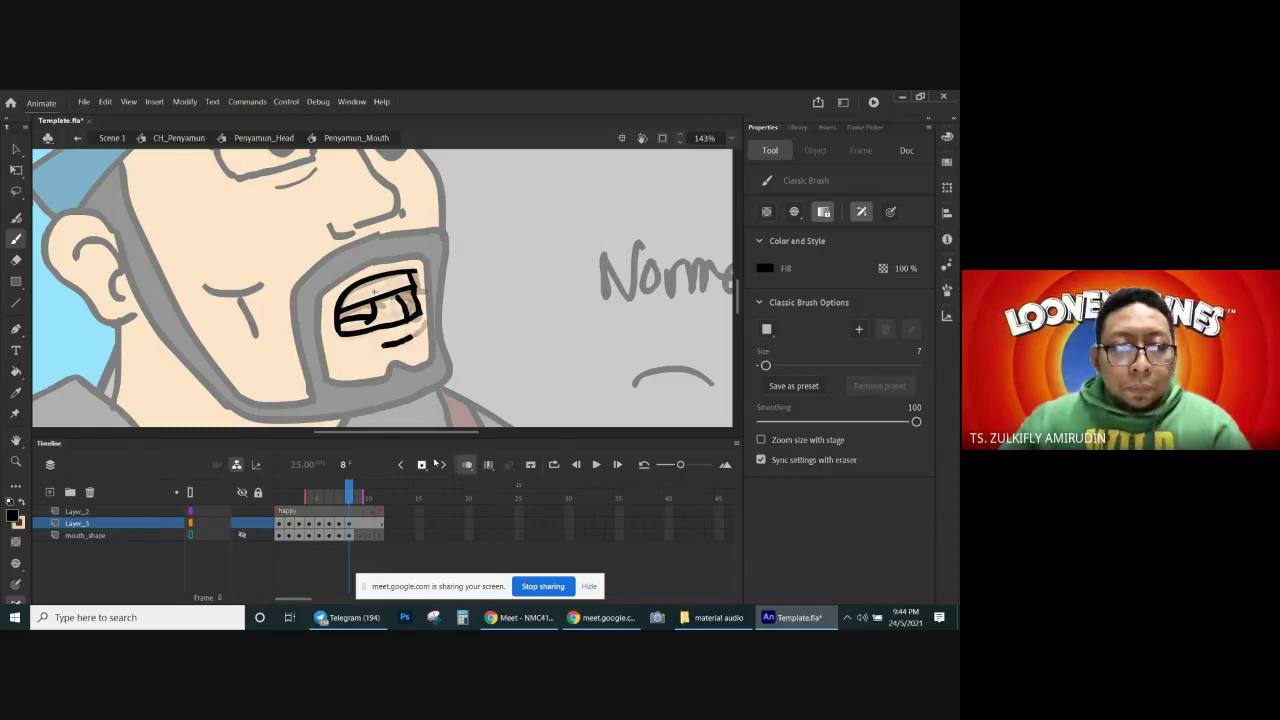
Step: Make frame 9 of Layer_3 an empty keyframe and add a short lower-lip line beneath the mouth on frame 7
click(355, 531)
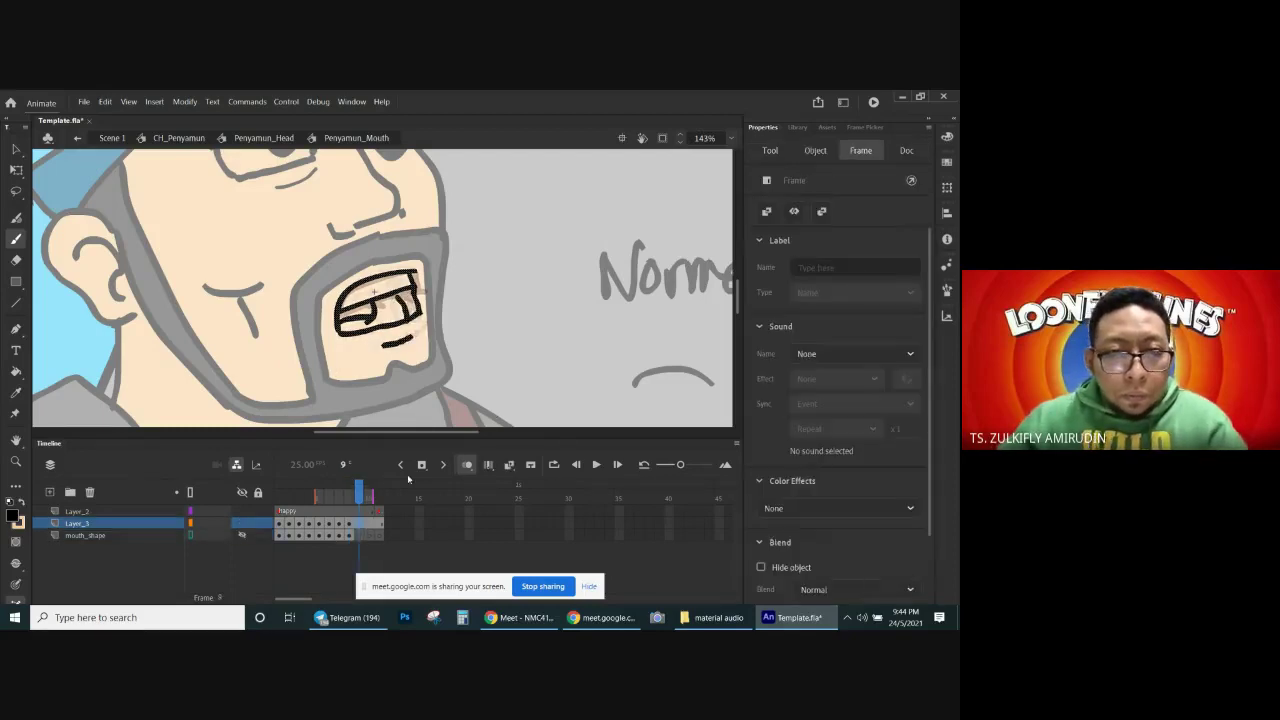
key(Delete)
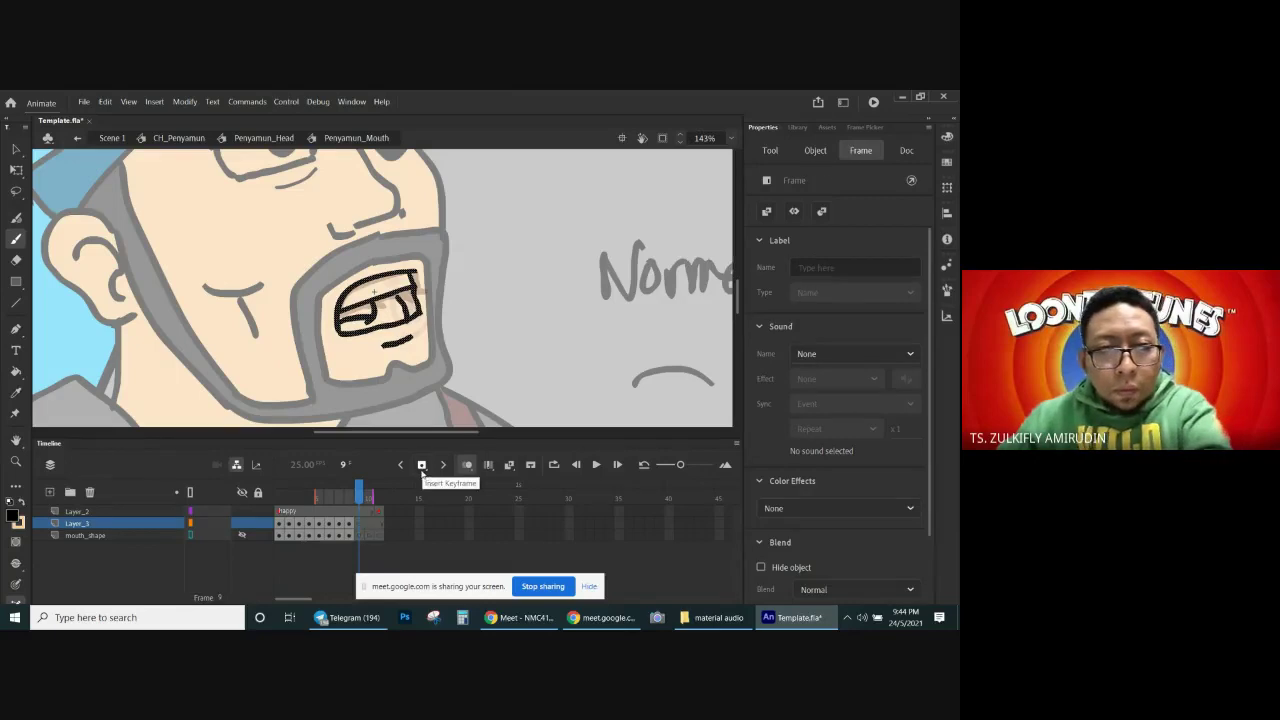
click(340, 523)
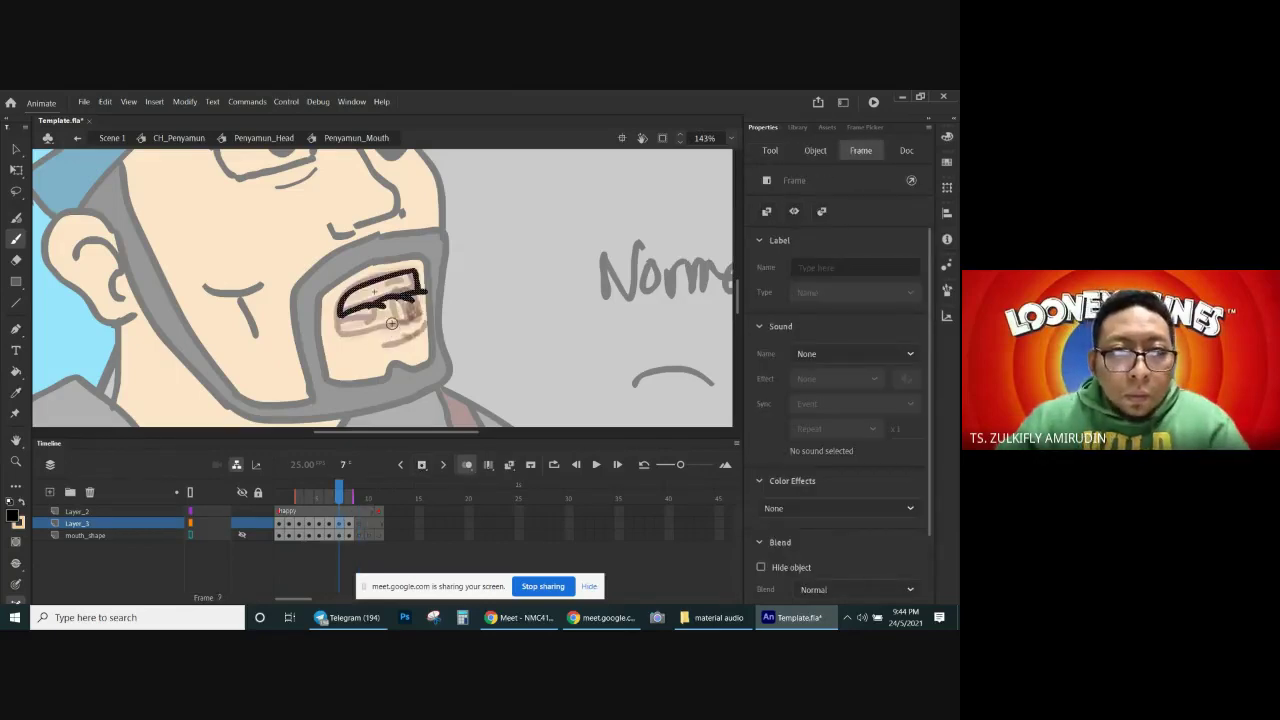
drag(410, 321, 408, 323)
key(ctrl+z)
Step: Turn off onion skinning, show mouth_shape again, and scrub back to frame 1 to review the drawn mouth shapes
click(340, 535)
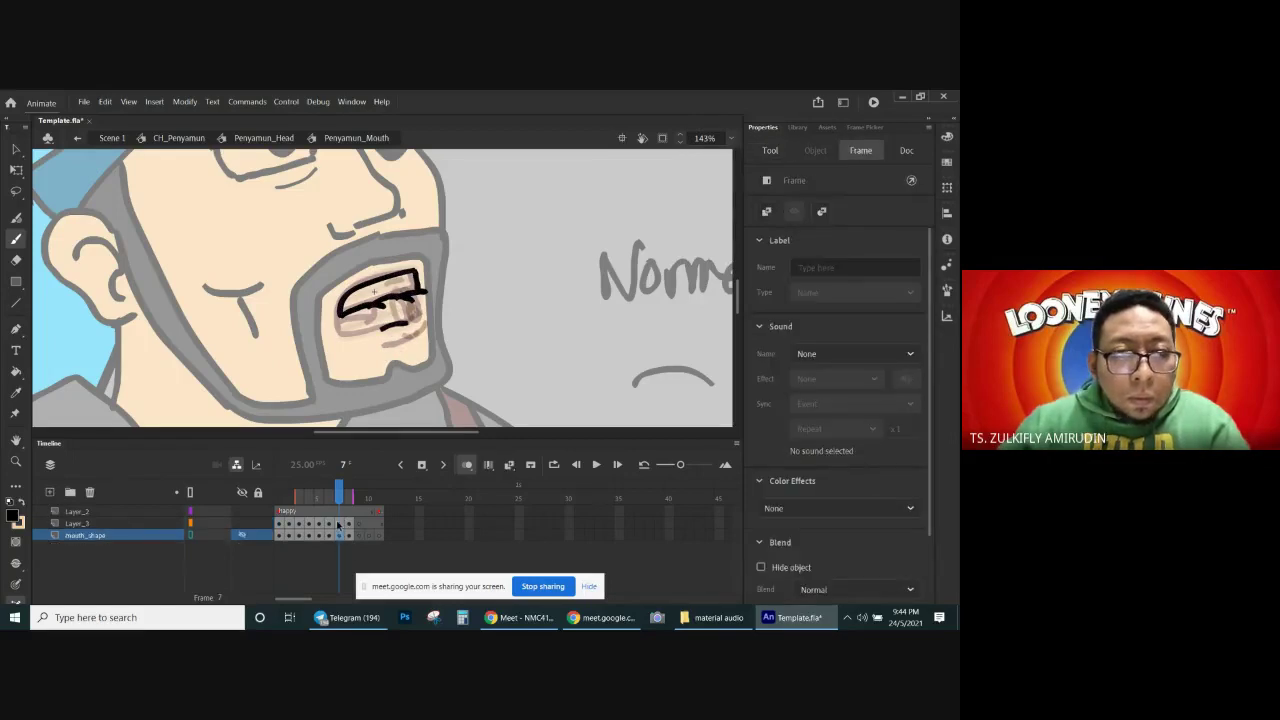
click(464, 465)
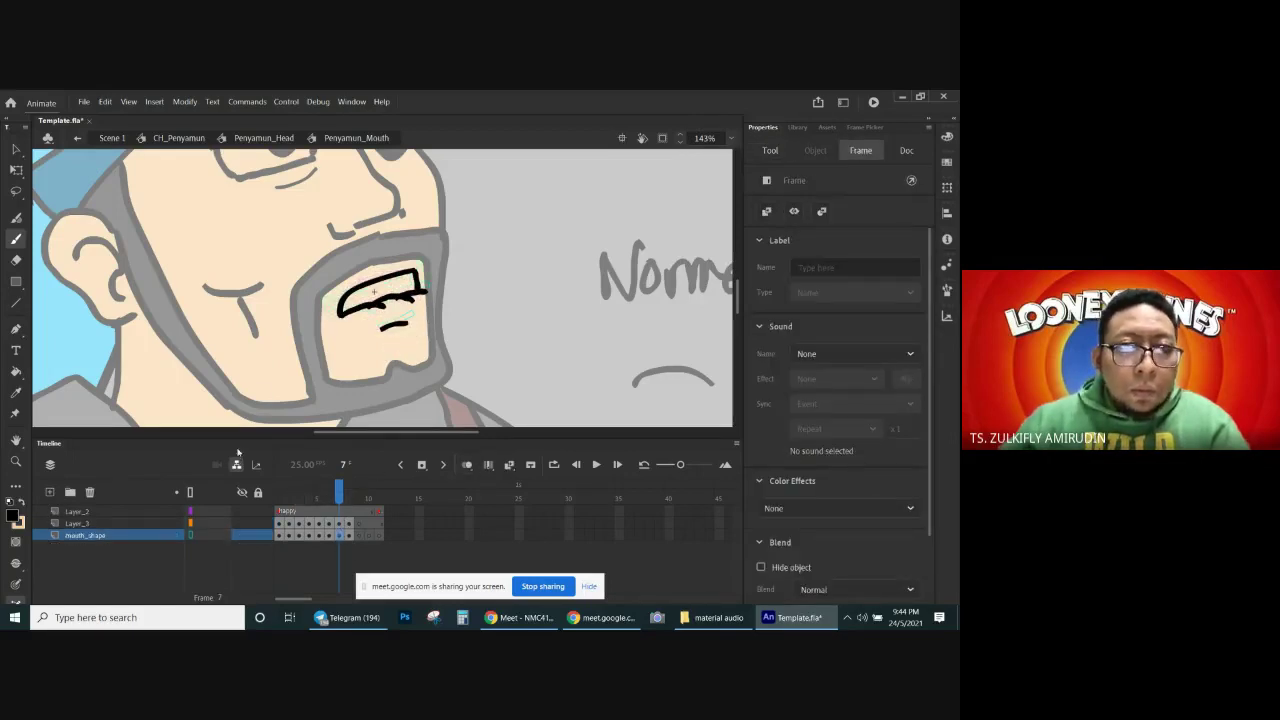
click(338, 498)
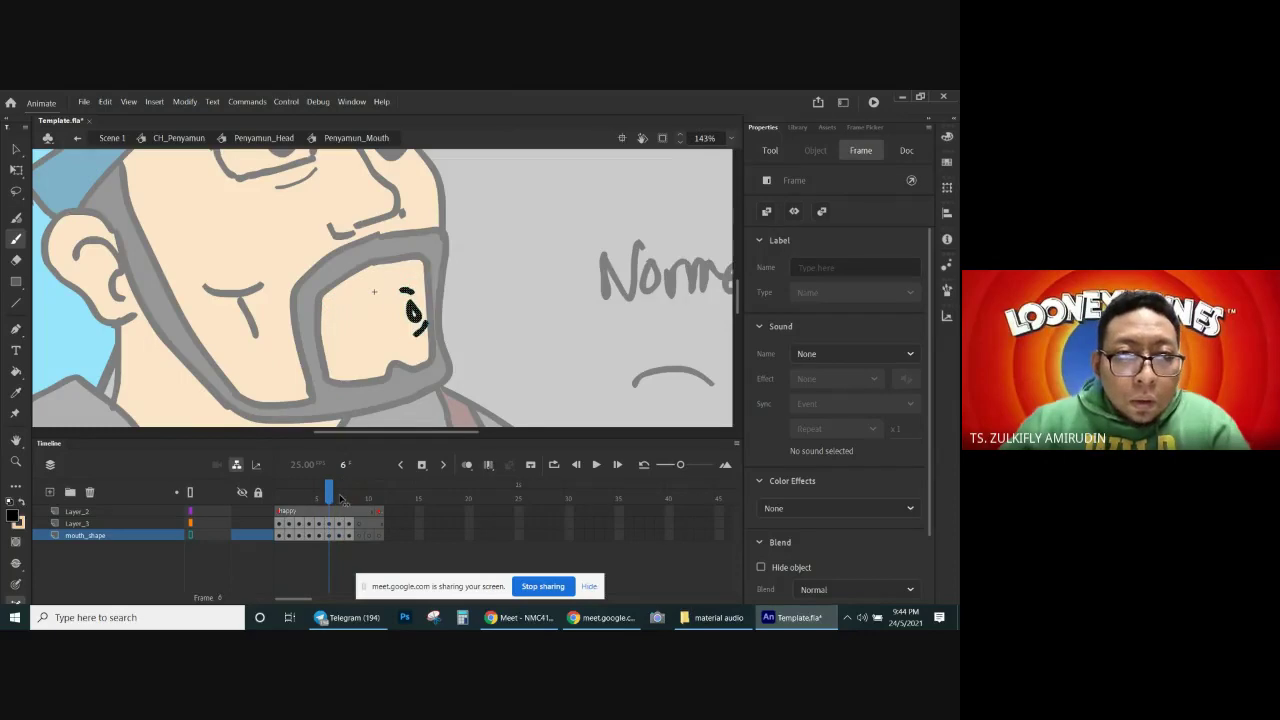
drag(341, 498, 278, 498)
click(293, 435)
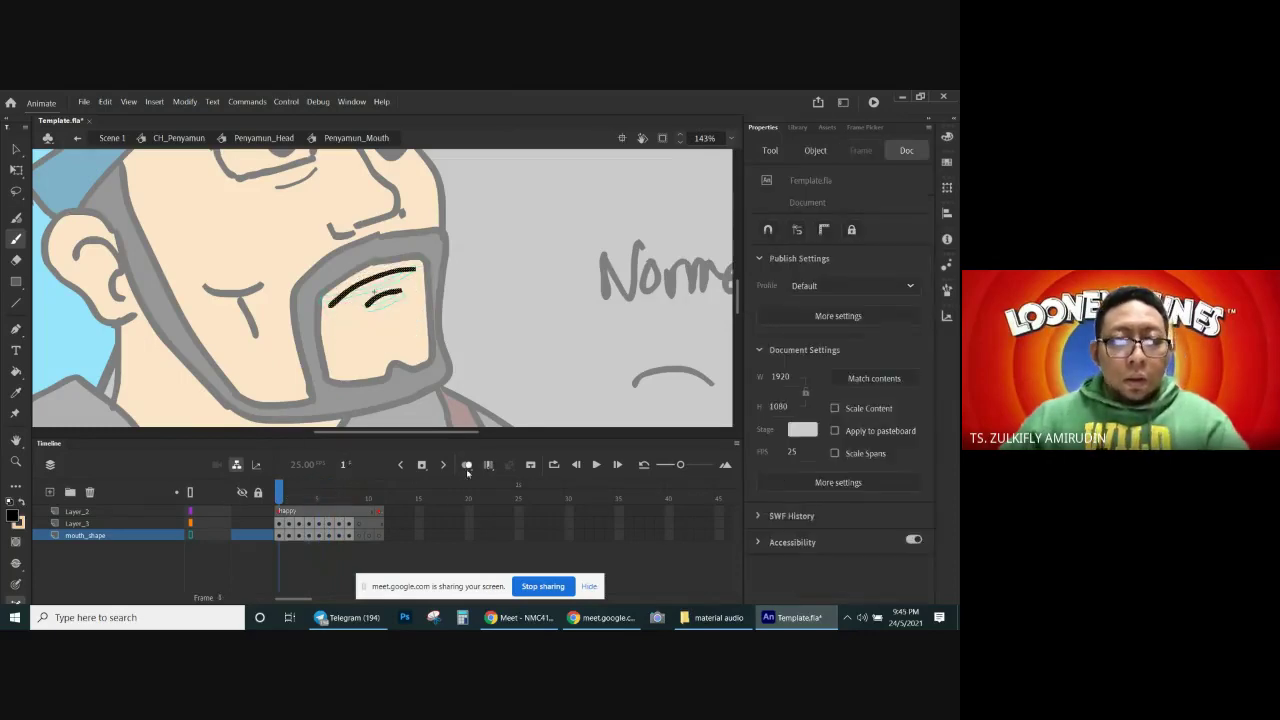
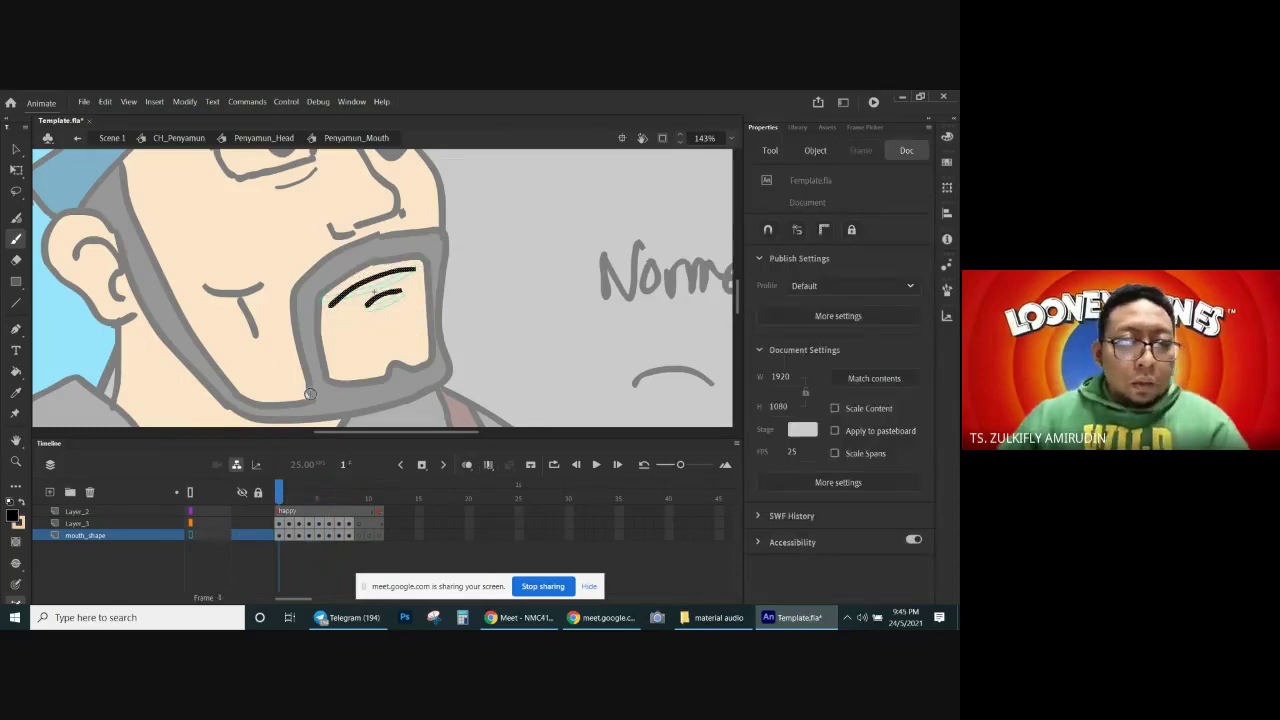
Step: Turn off mouth_shape's outline view and hide it, and copy Layer_3's frames 1 to 8 onto mouth_shape starting at frame 11
click(190, 535)
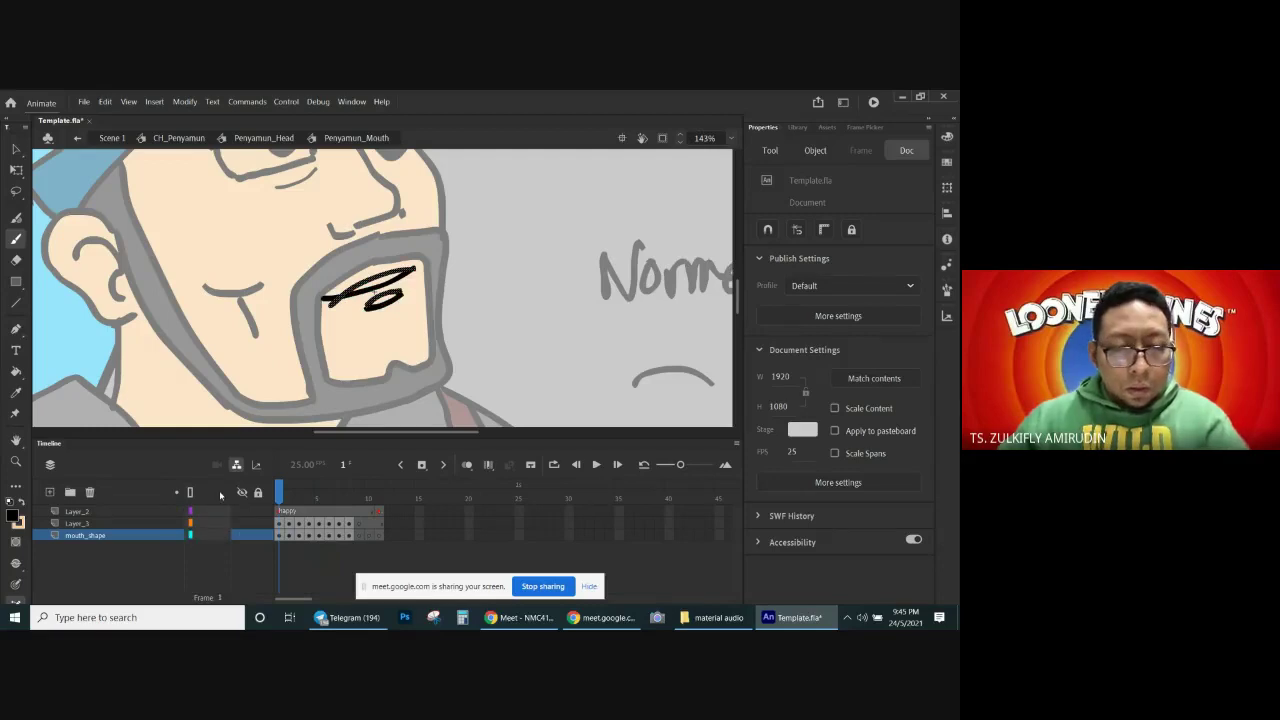
key(v)
click(241, 536)
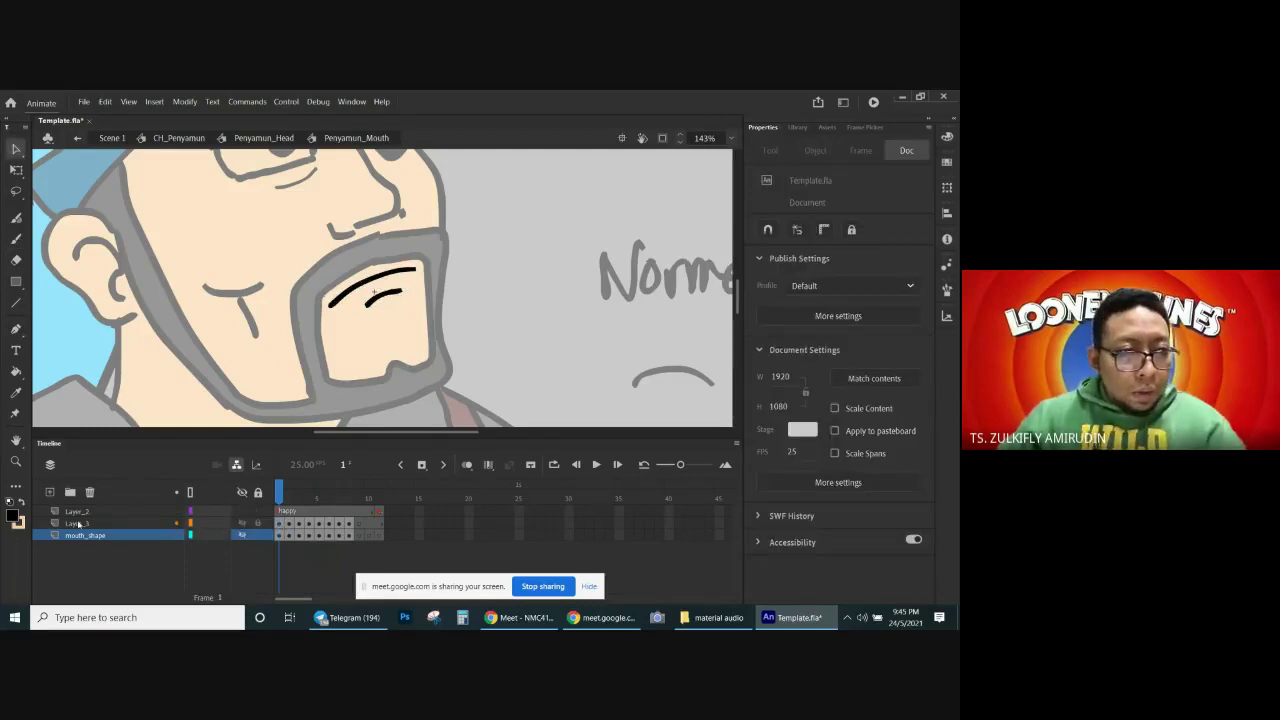
drag(280, 524, 405, 537)
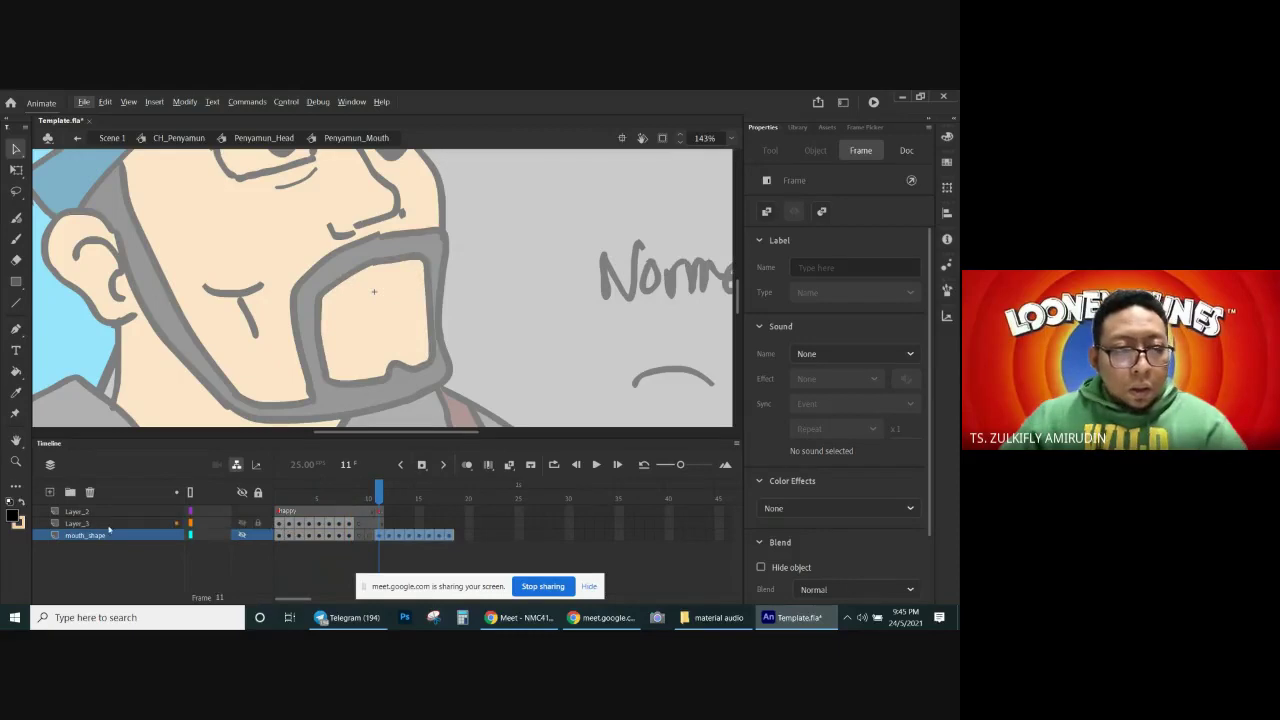
Step: Try deleting Layer_3 and extending Layer_2 to frame 18
click(110, 524)
click(89, 492)
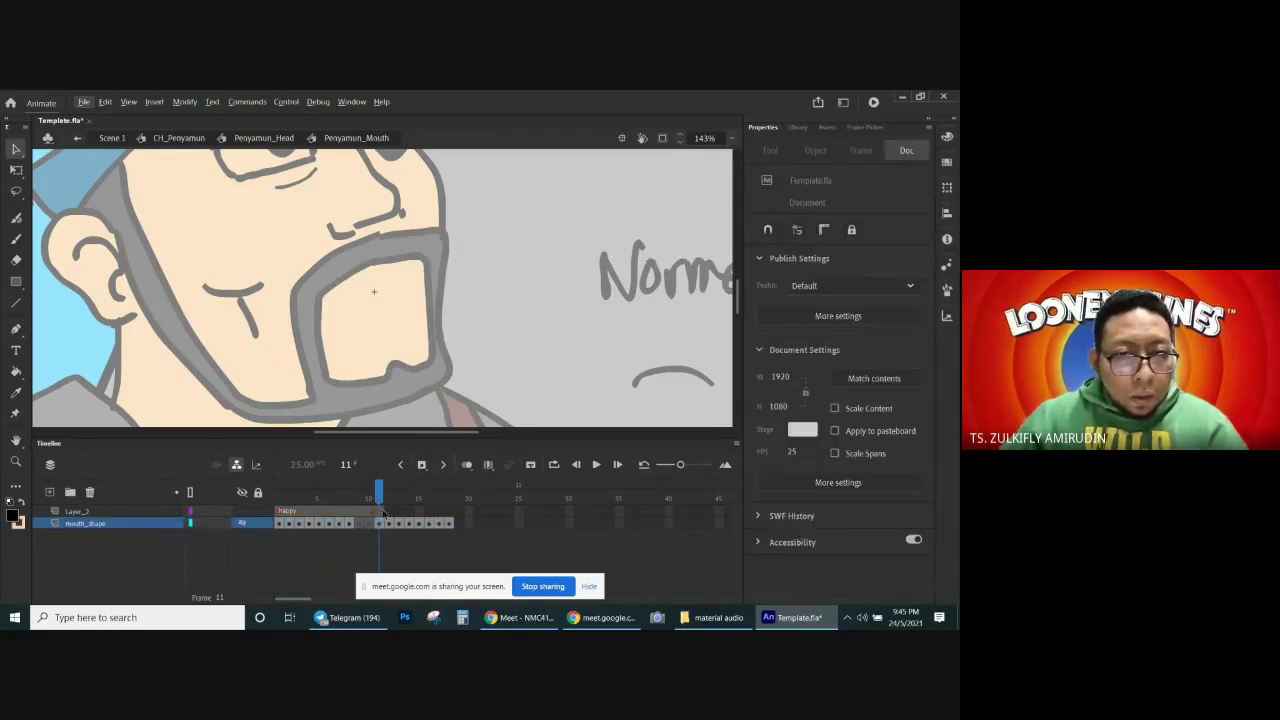
click(383, 512)
click(464, 513)
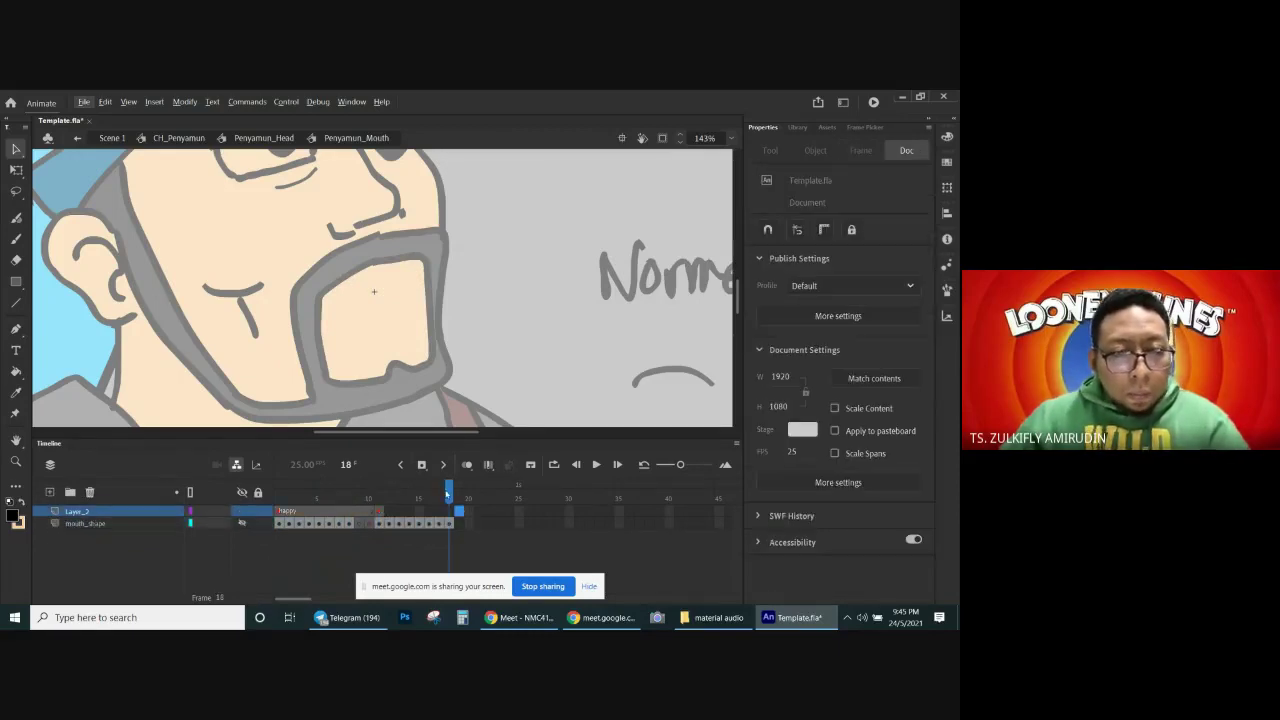
click(449, 512)
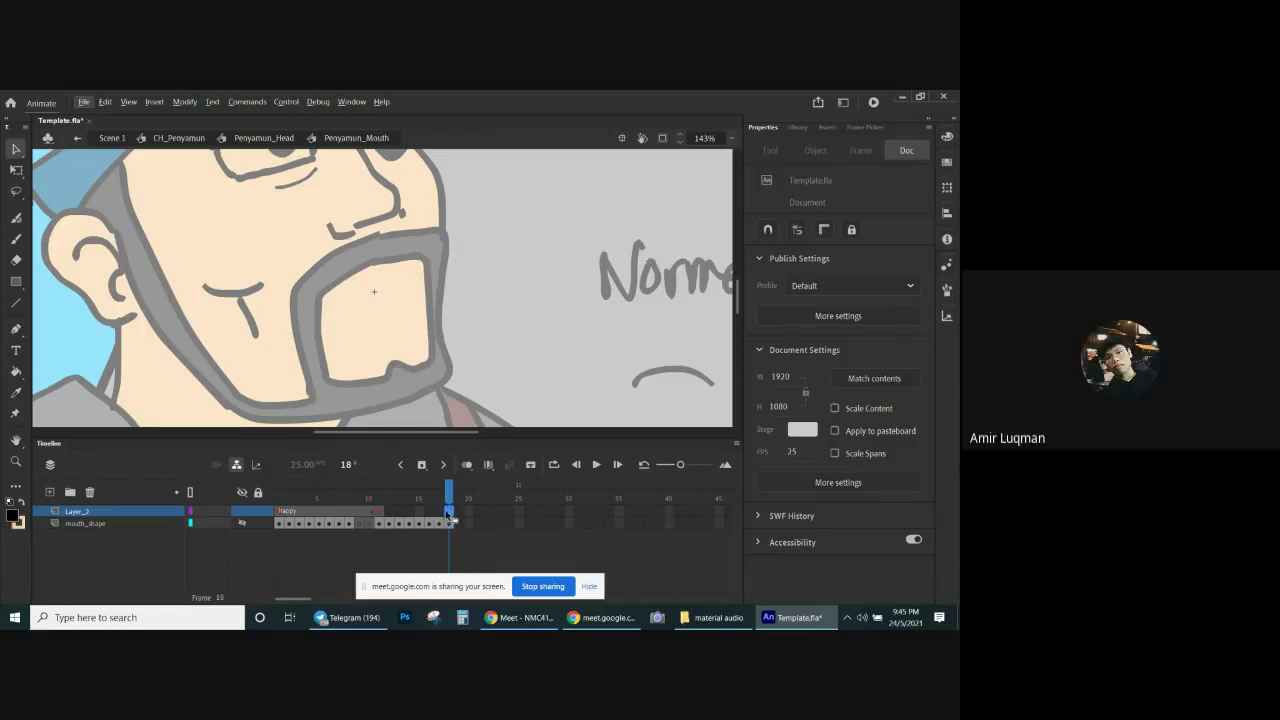
Step: Undo the Layer_3 deletion and the copying of its frames onto mouth_shape
key(ctrl+z)
key(ctrl+z)
key(ctrl+z)
key(ctrl+z)
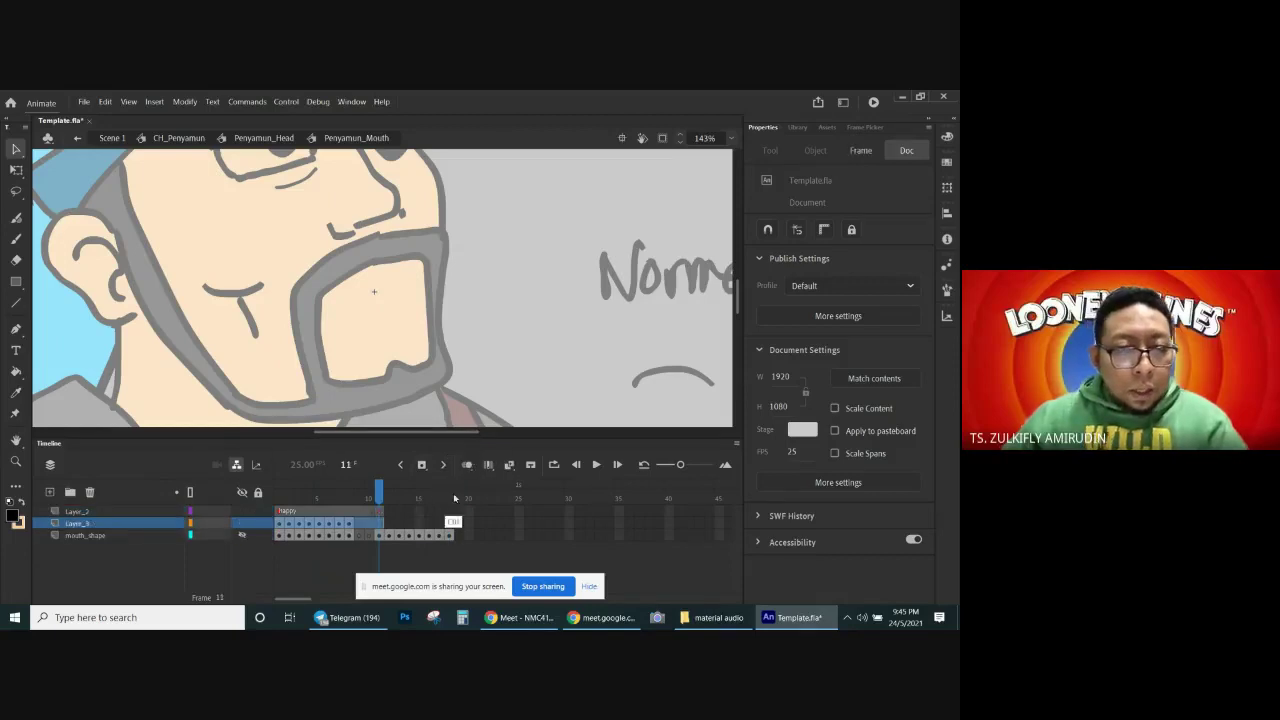
key(ctrl+z)
key(ctrl+z)
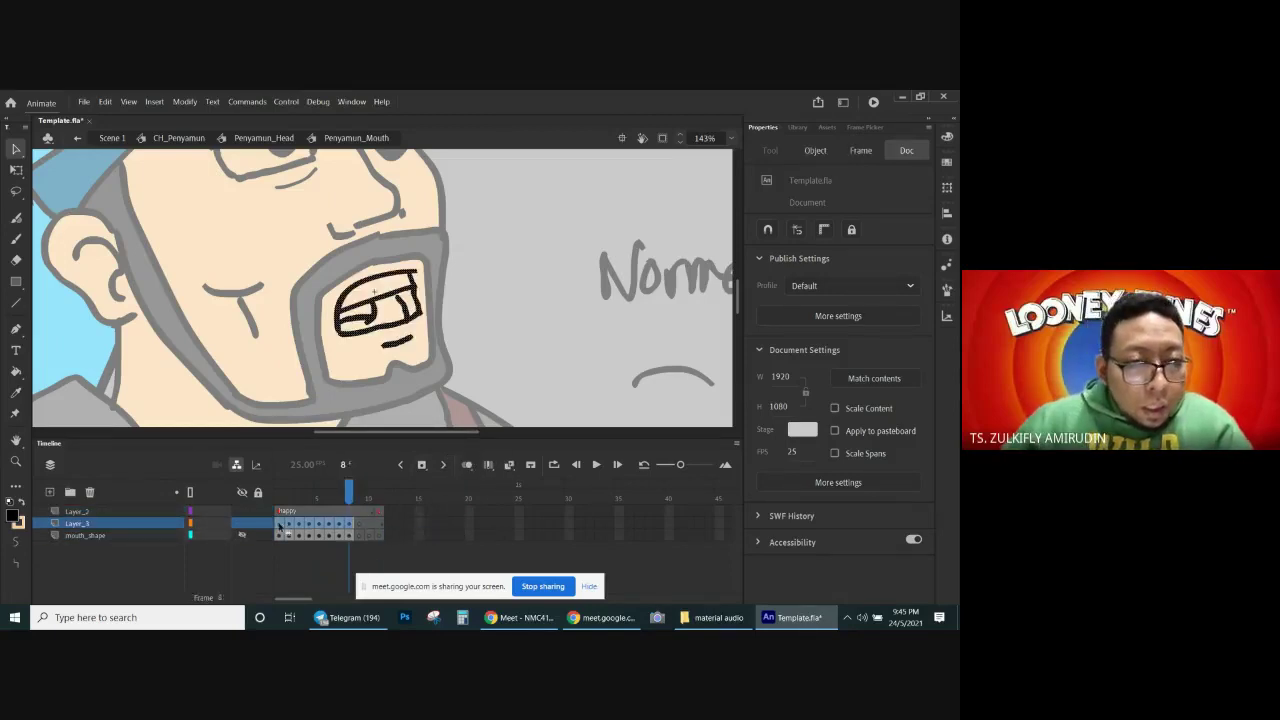
mouse_move(279, 526)
mouse_down()
mouse_move(370, 526)
mouse_move(378, 538)
mouse_move(409, 524)
mouse_up()
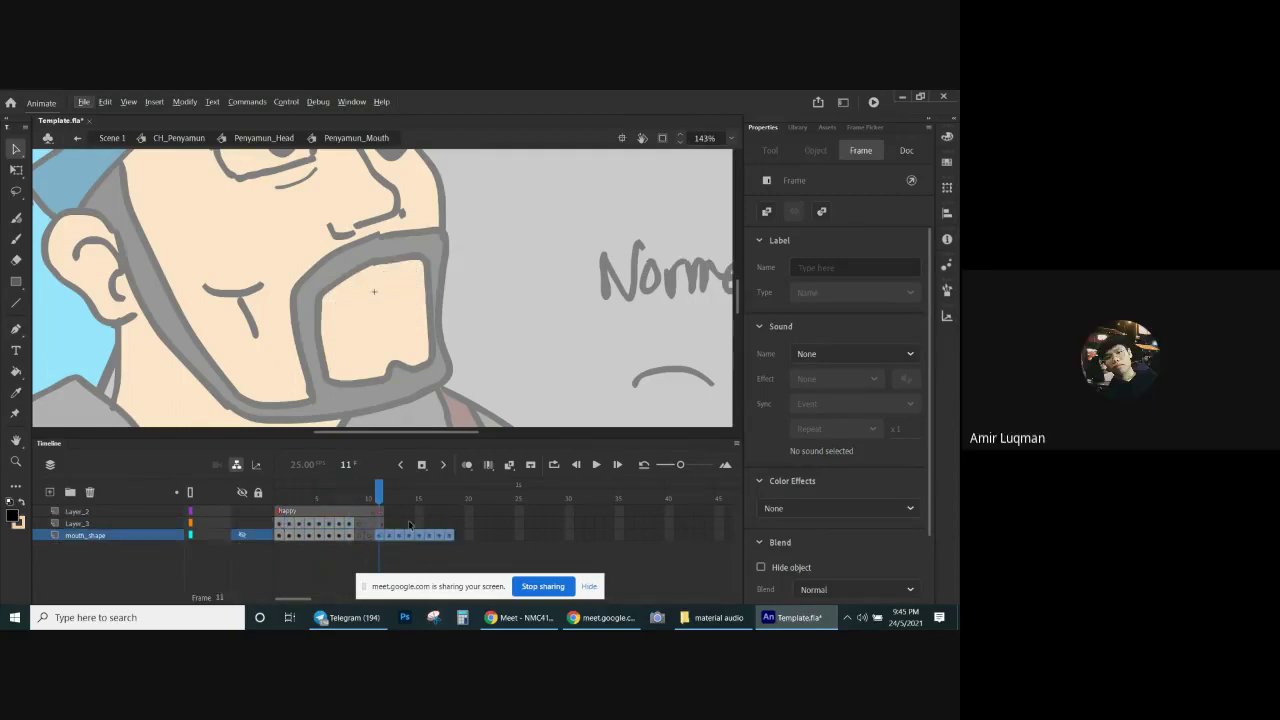
key(ctrl+z)
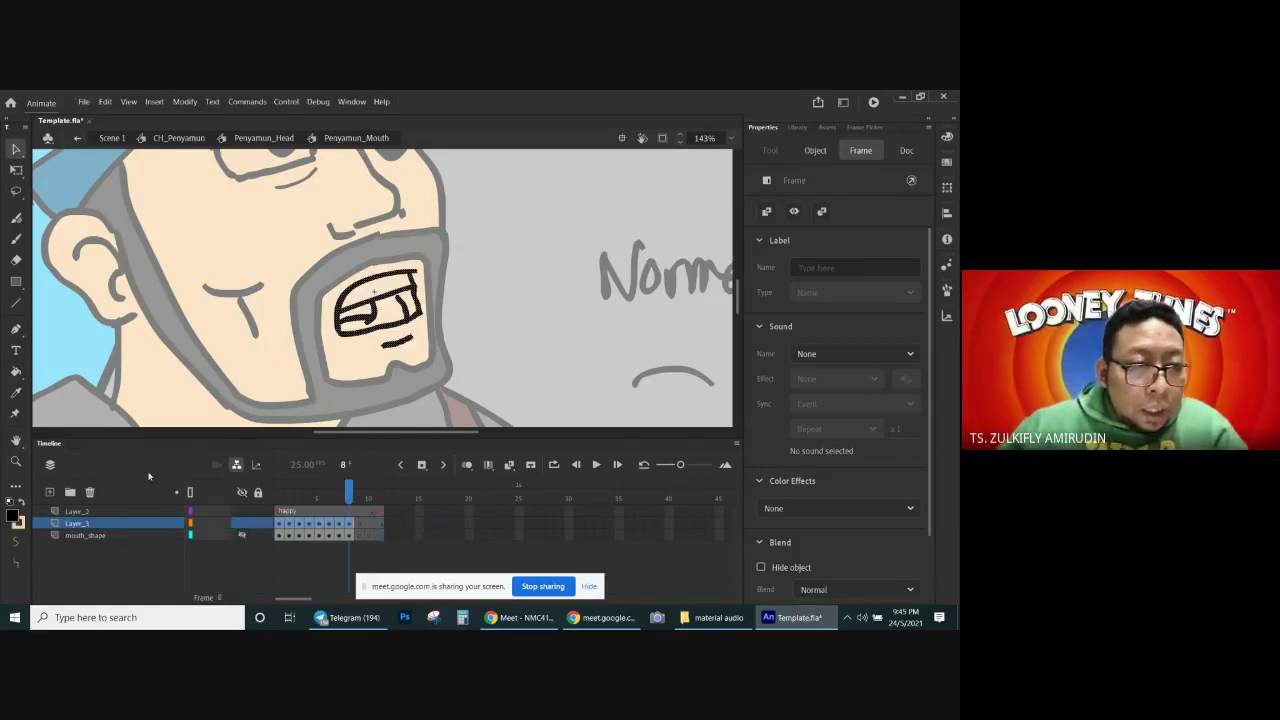
Step: Rename the mouth_shape layer as mouth_happy and Layer_3 as mouth_normal
double_click(88, 536)
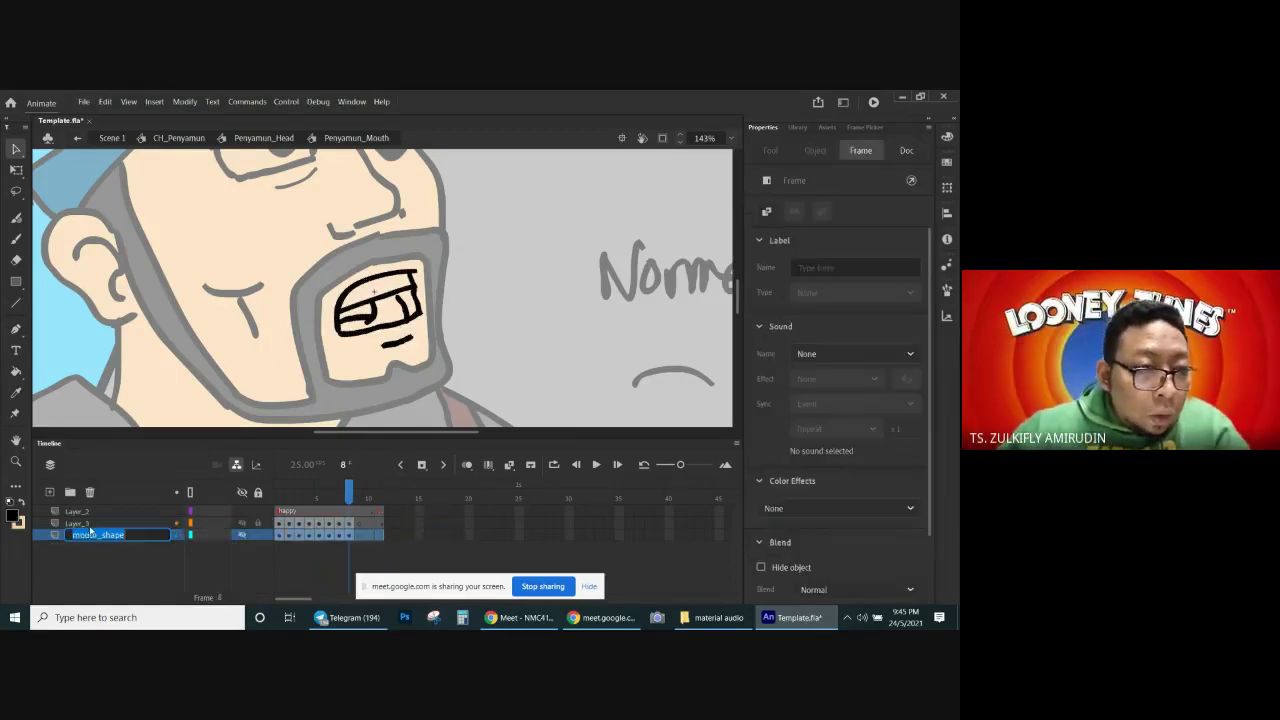
text(mouth happ)
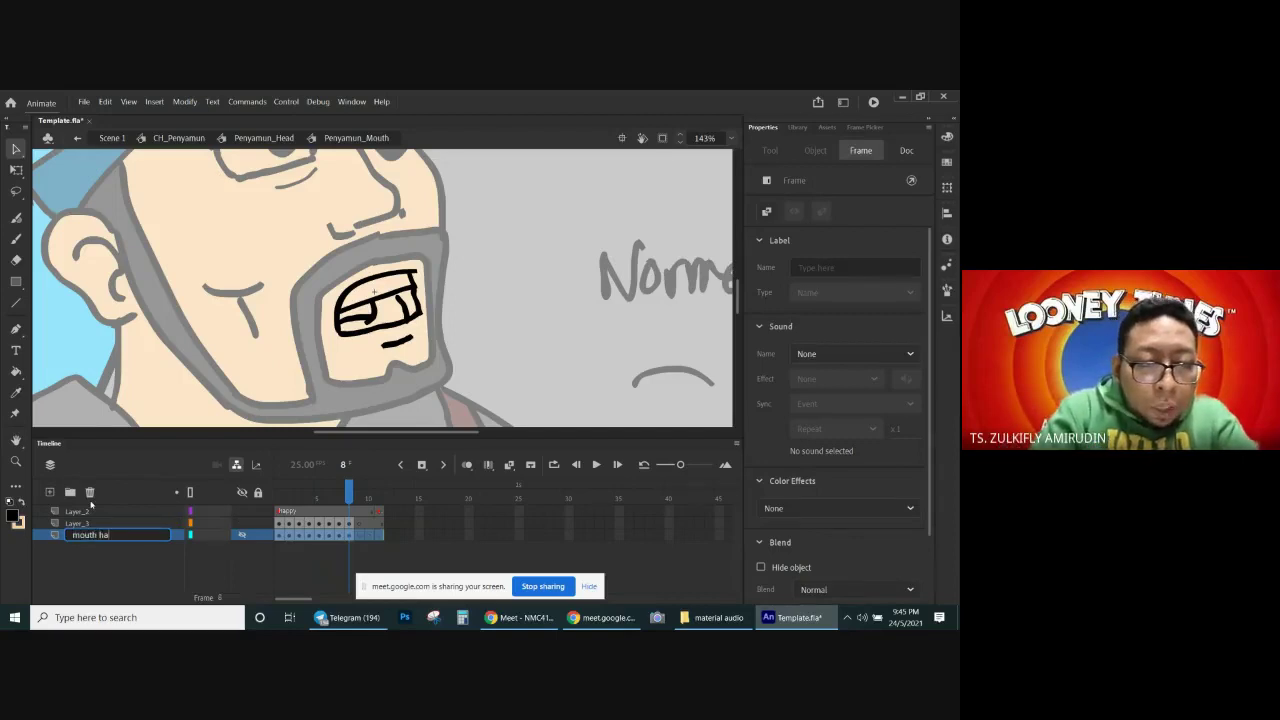
text(y)
key(Tab)
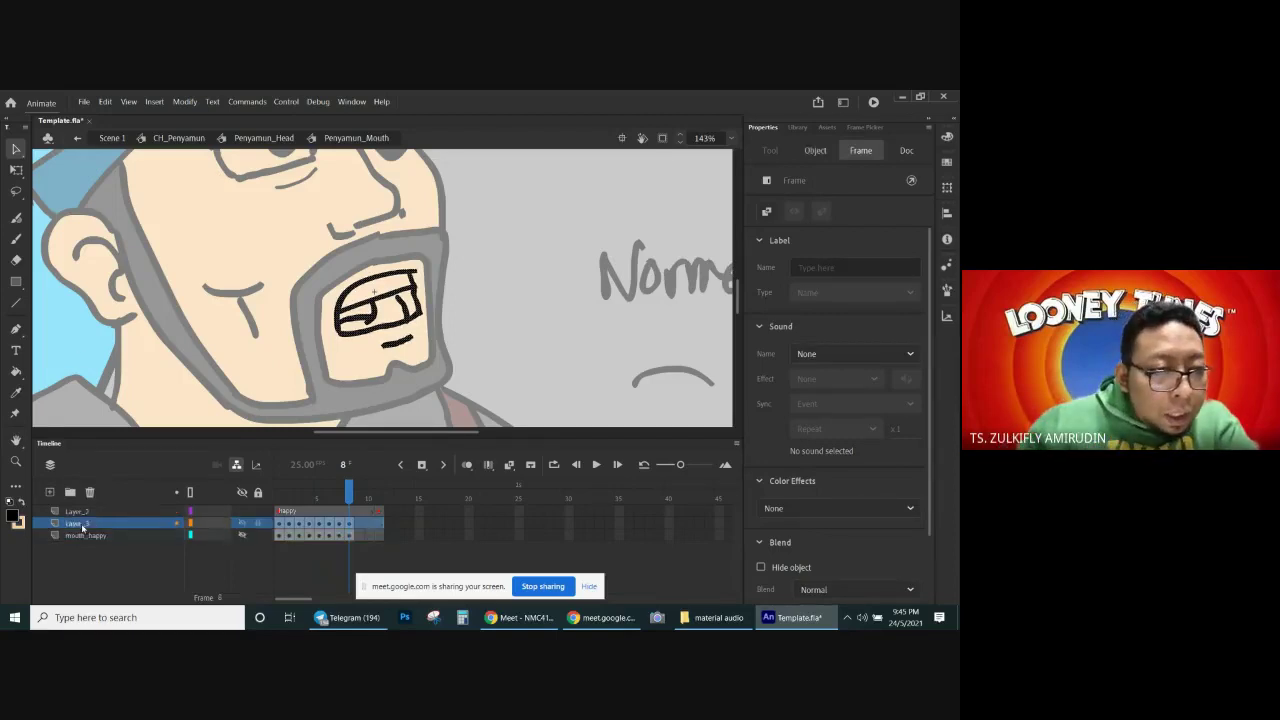
text(mouth no)
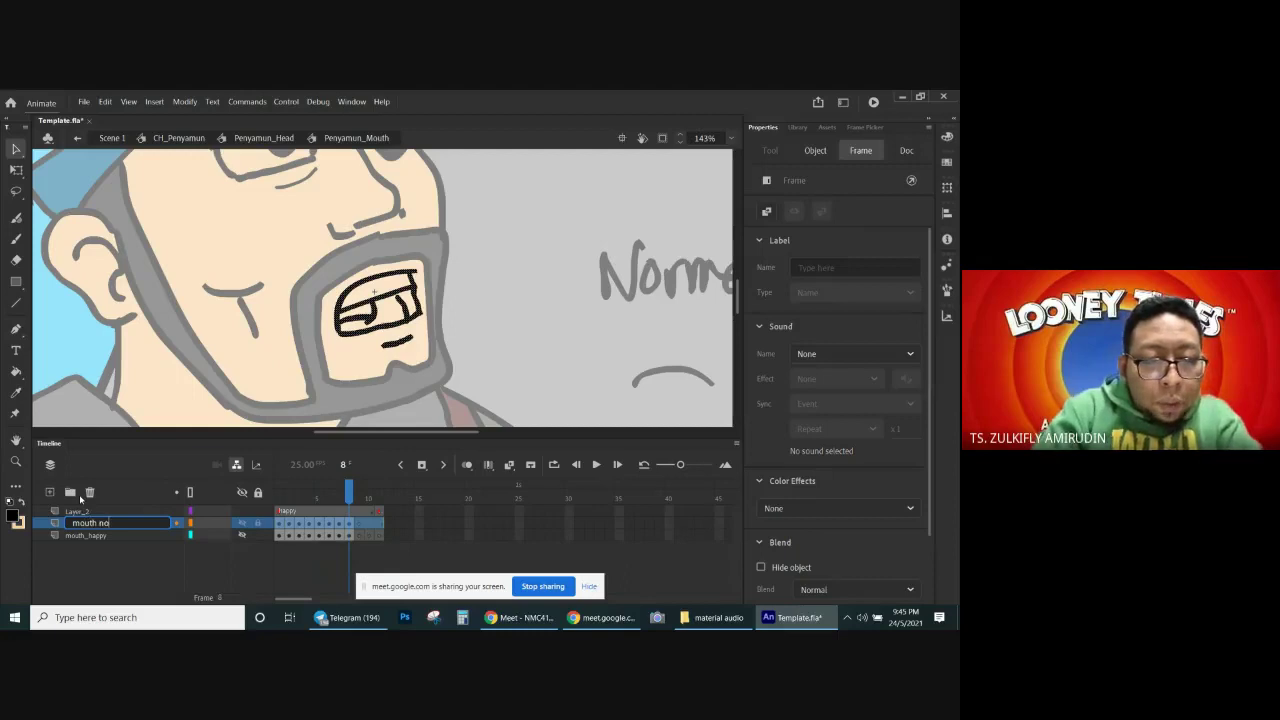
text(rmal)
key(Return)
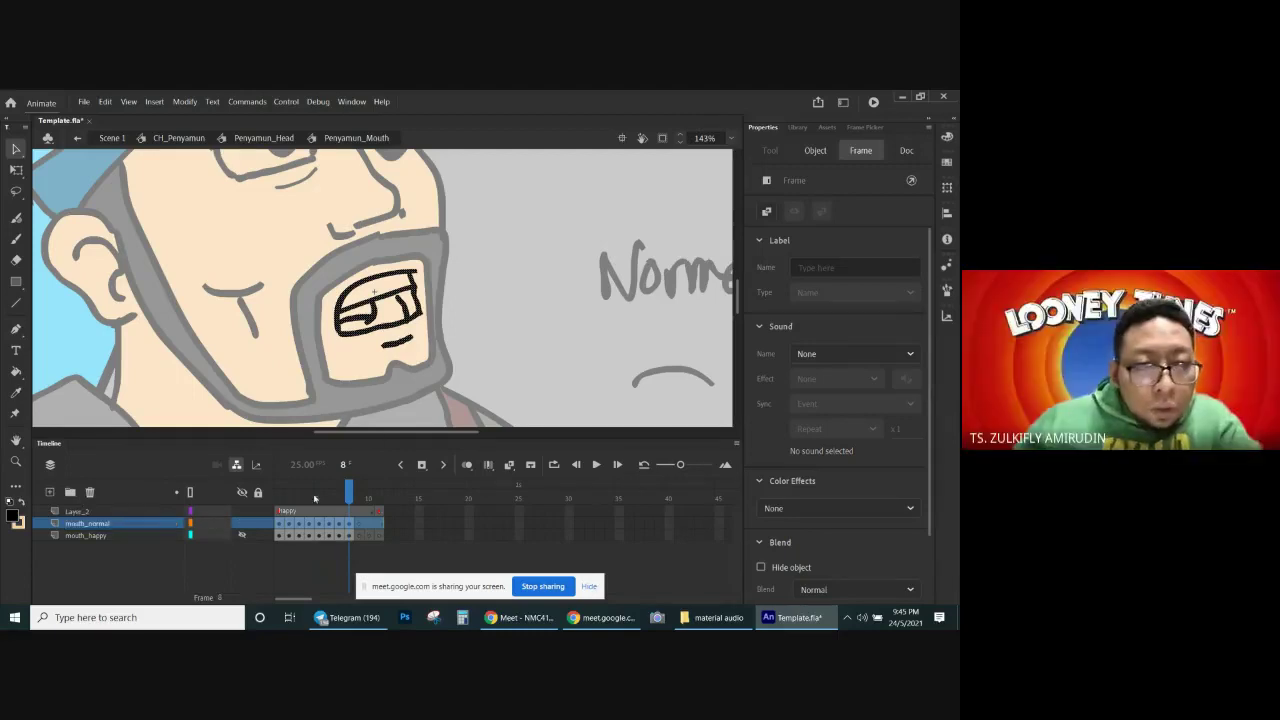
Step: Move mouth_normal's drawn mouth frames so they start at frame 11, and remove the layer's surplus frames after frame 18
click(280, 525)
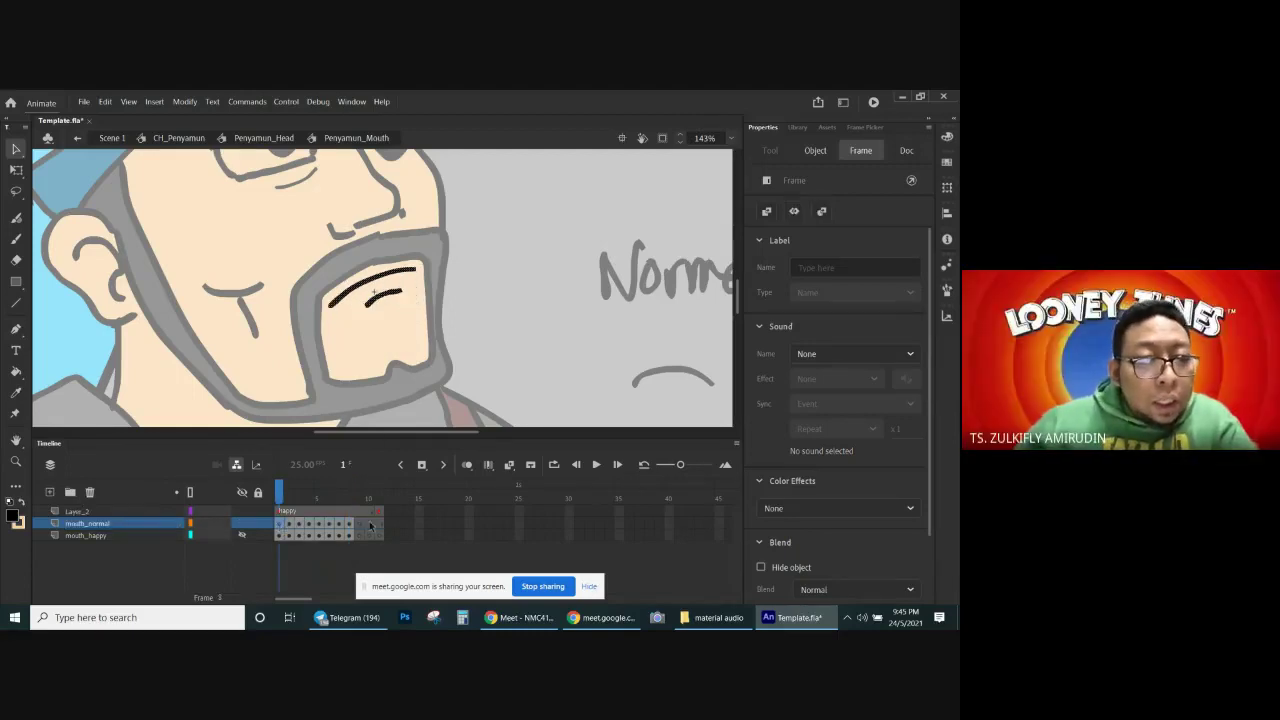
mouse_move(380, 525)
mouse_down()
mouse_move(279, 526)
mouse_move(380, 527)
mouse_up()
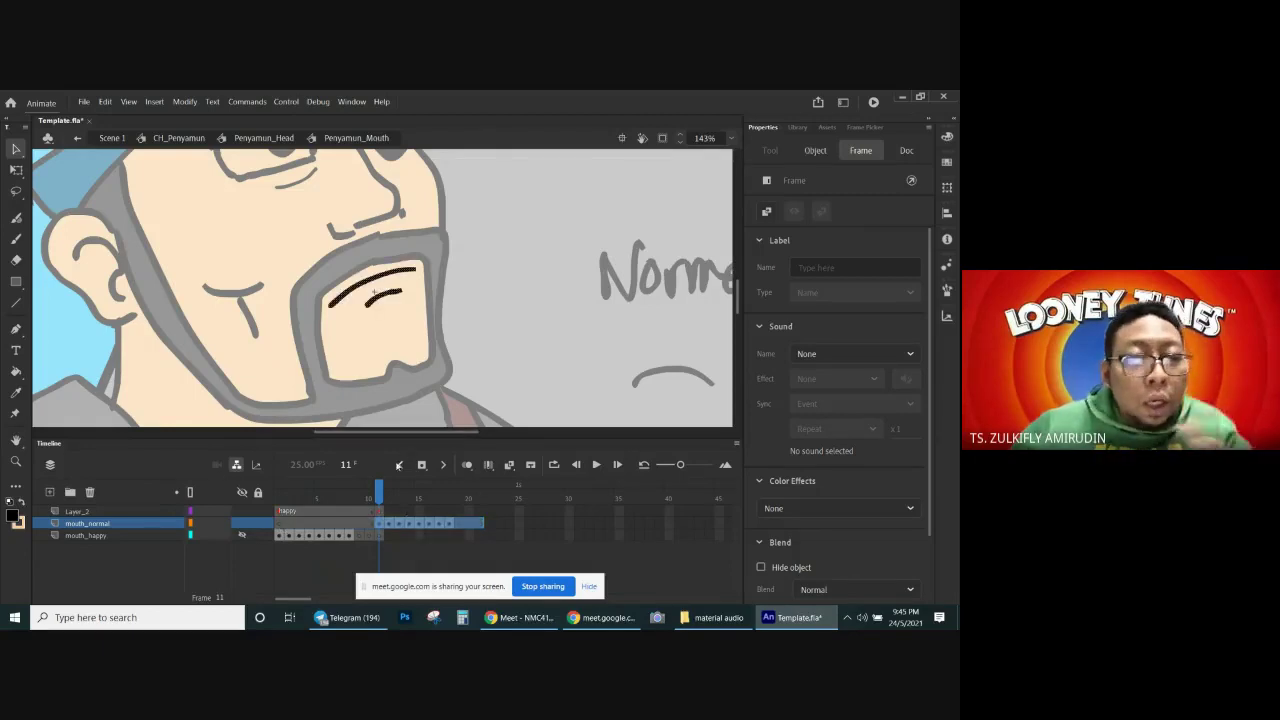
click(464, 512)
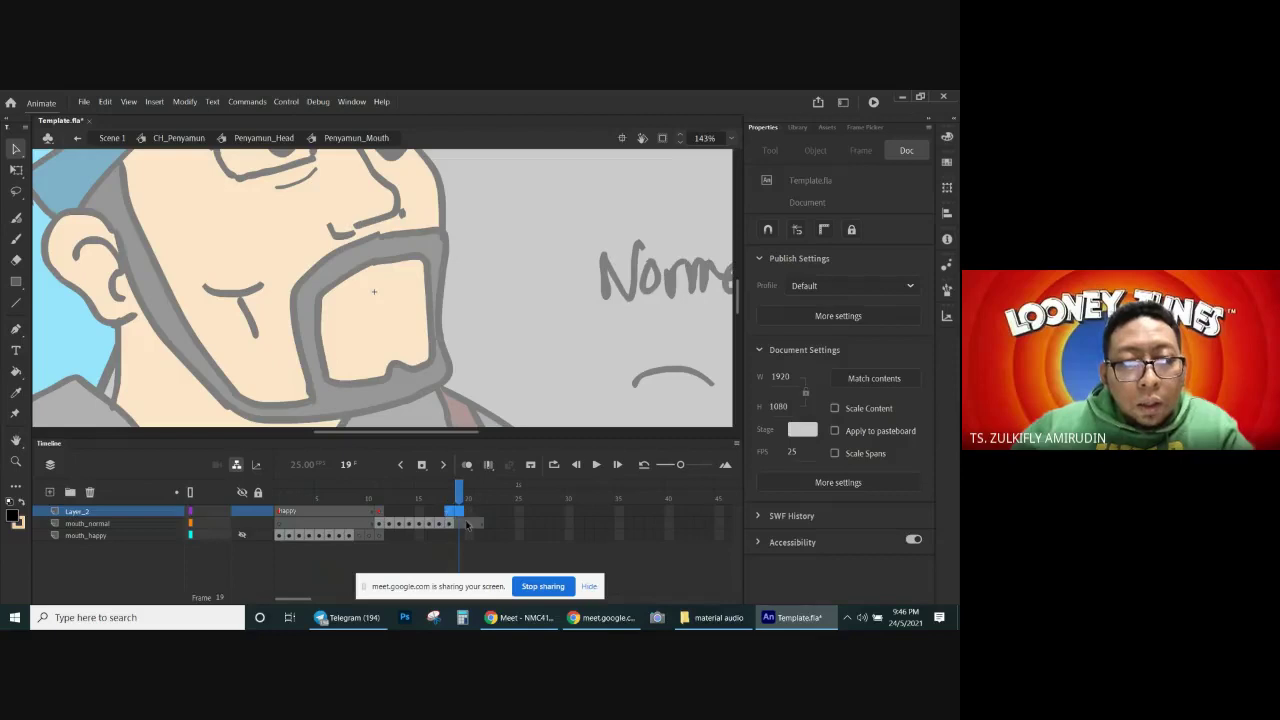
click(459, 522)
right_click(472, 523)
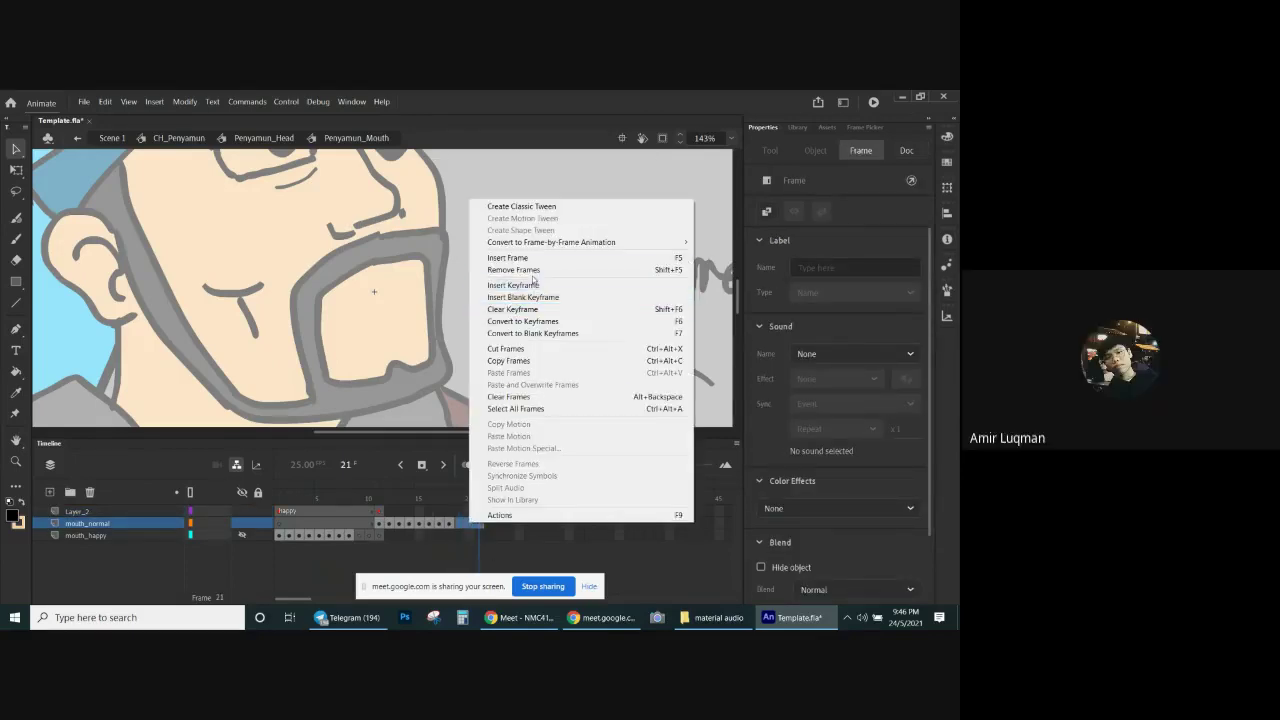
click(531, 285)
Step: Extend the normal/ sad/ angry label span on Layer_2 to frame 18
key(comma)
key(comma)
key(comma)
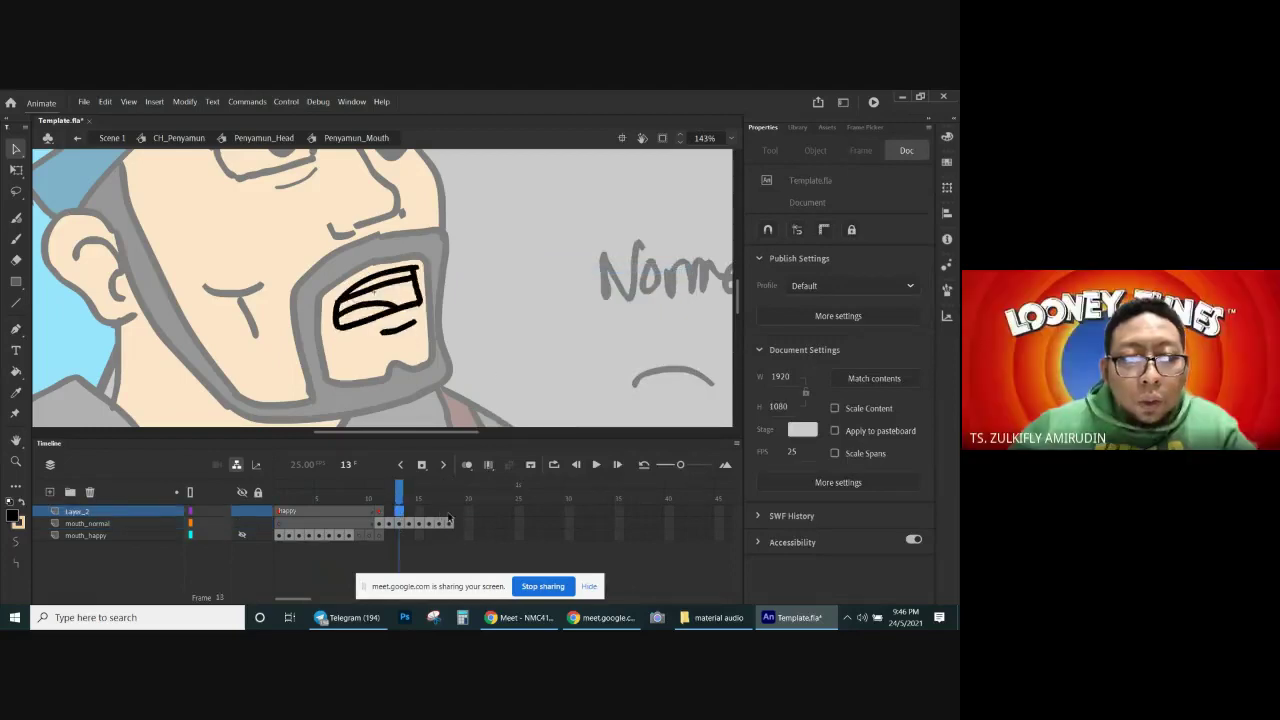
click(452, 511)
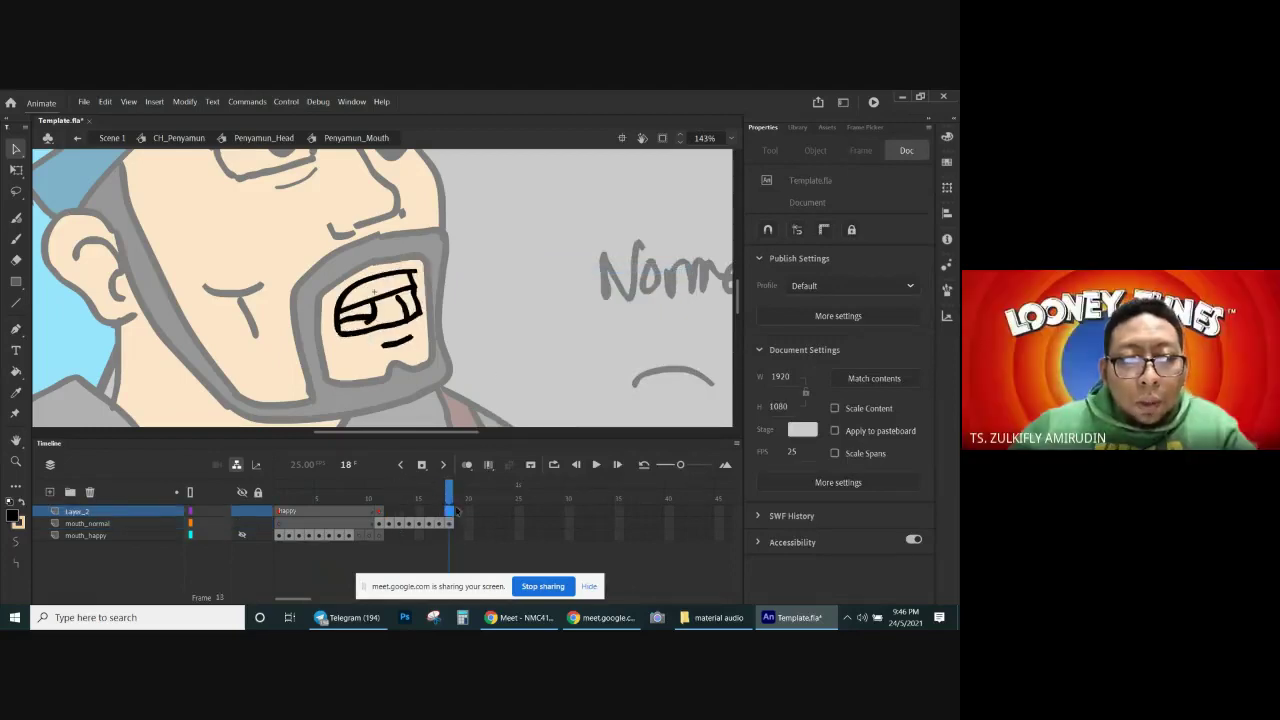
click(424, 467)
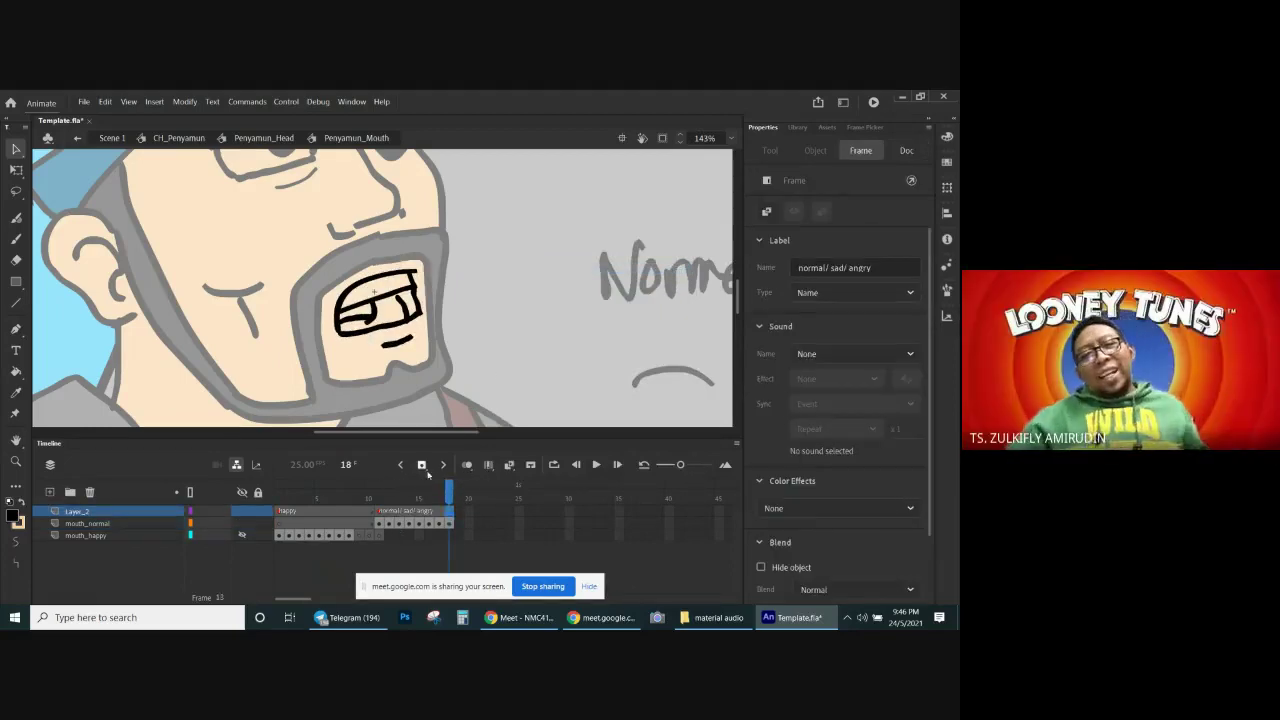
Step: Show the mouth_happy layer again and step from frame 8 to frame 18 to review the mouth shapes
mouse_move(364, 499)
mouse_down()
mouse_move(282, 498)
mouse_move(360, 501)
mouse_up()
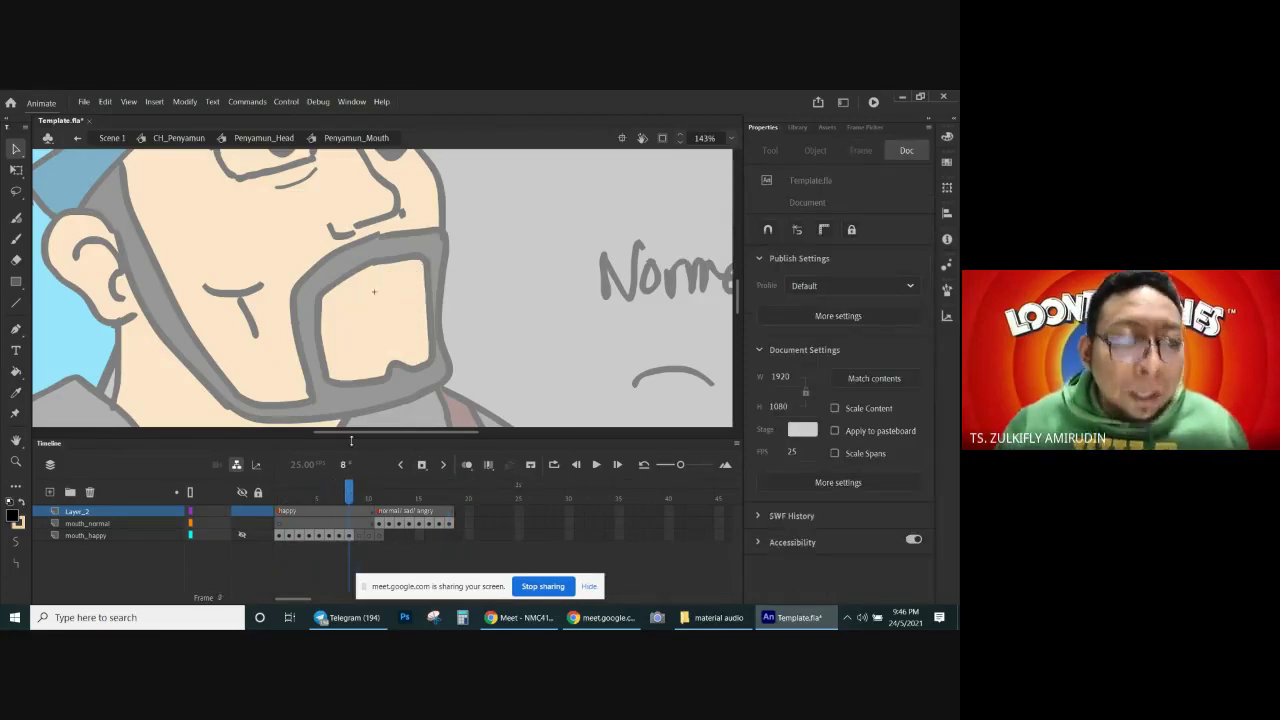
click(241, 535)
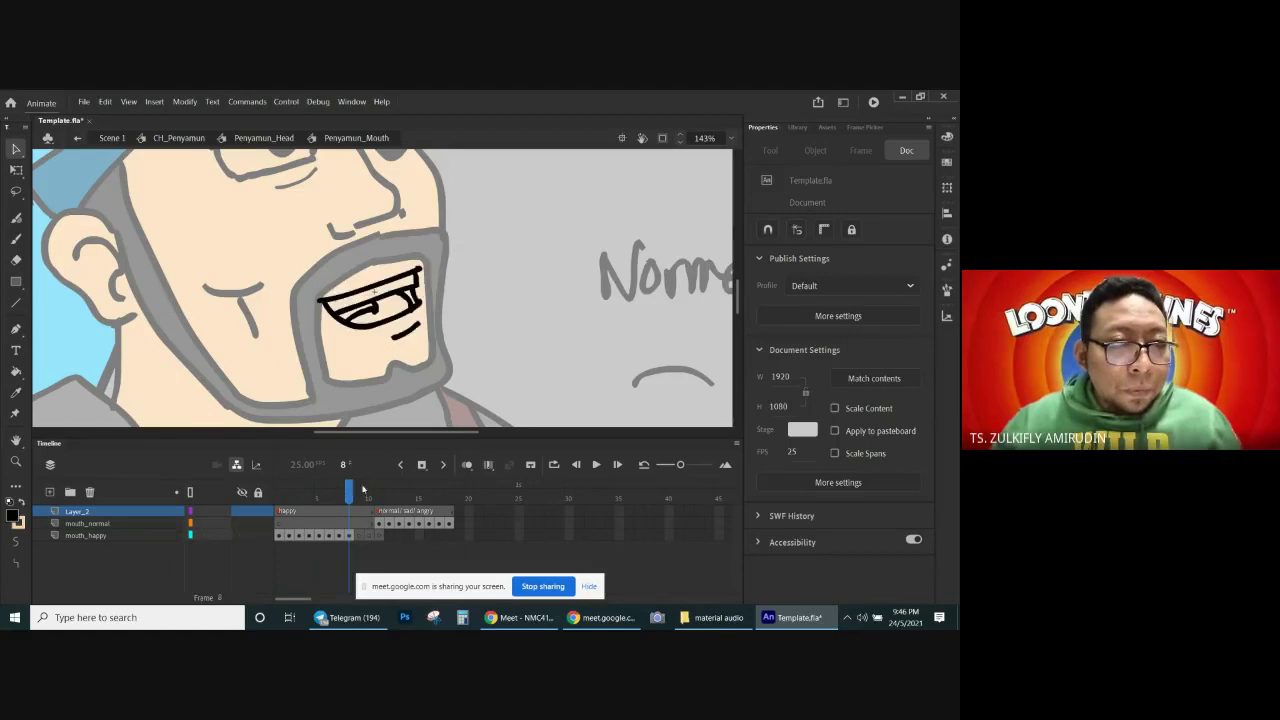
key(period)
key(period)
key(period)
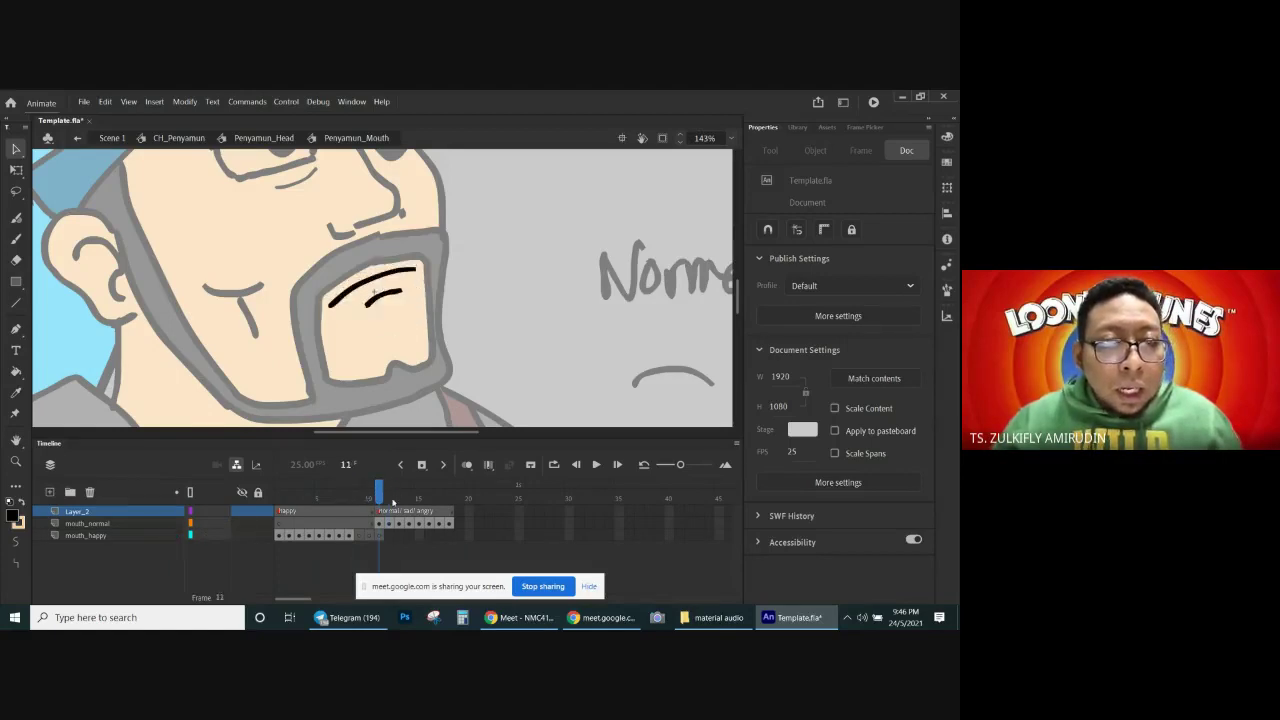
key(period)
key(period)
key(period)
key(period)
key(period)
key(period)
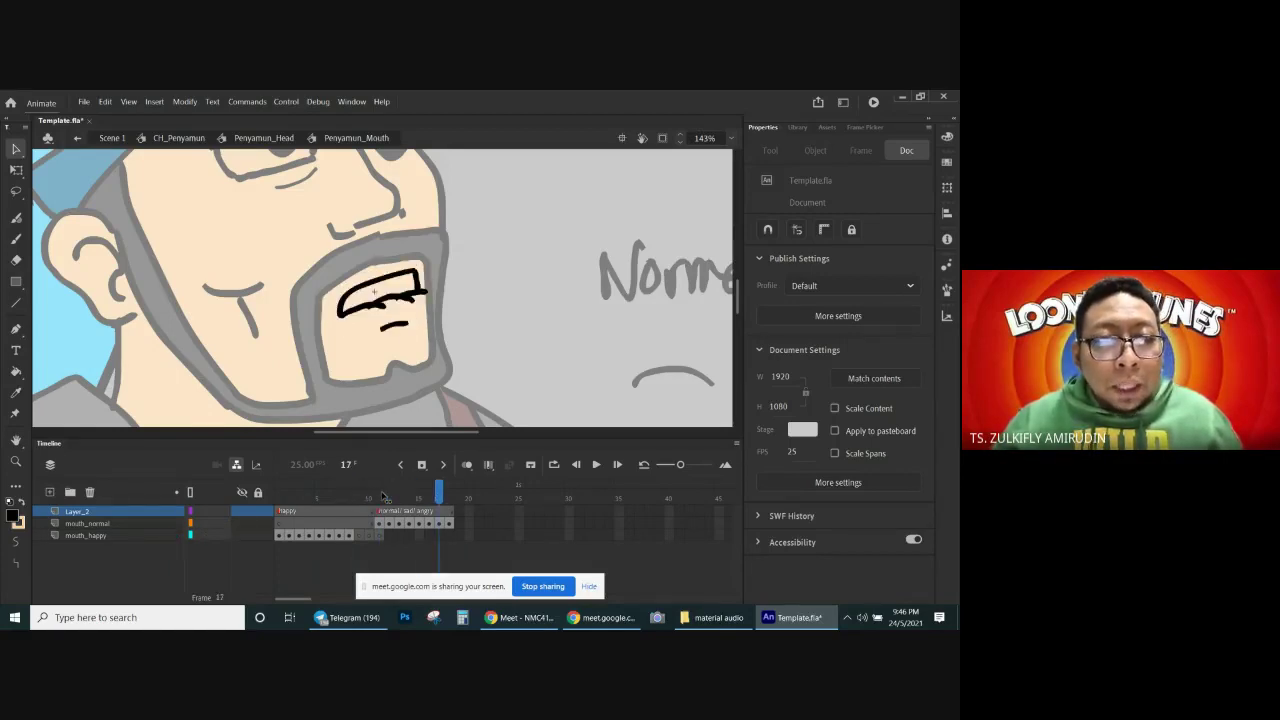
key(period)
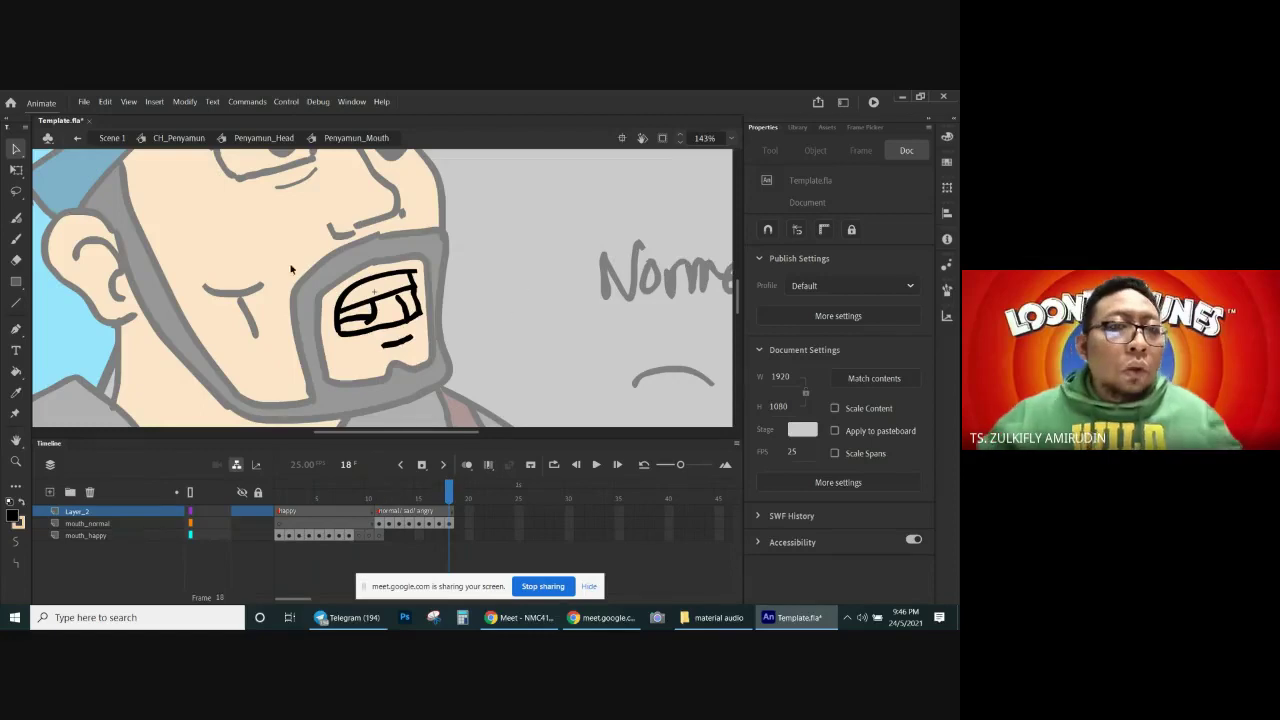
Step: Set the Paint Bucket fill to white and fill the teeth of the mouth on frame 2 of mouth_happy
key(b)
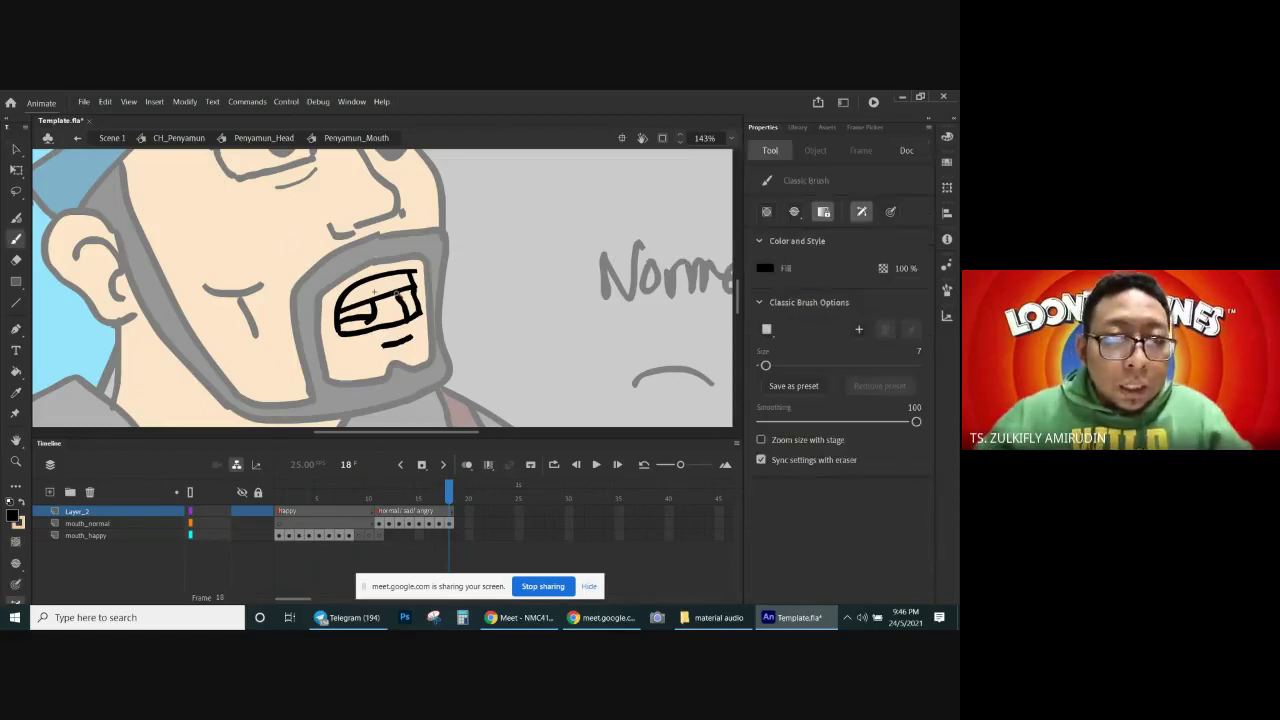
click(286, 491)
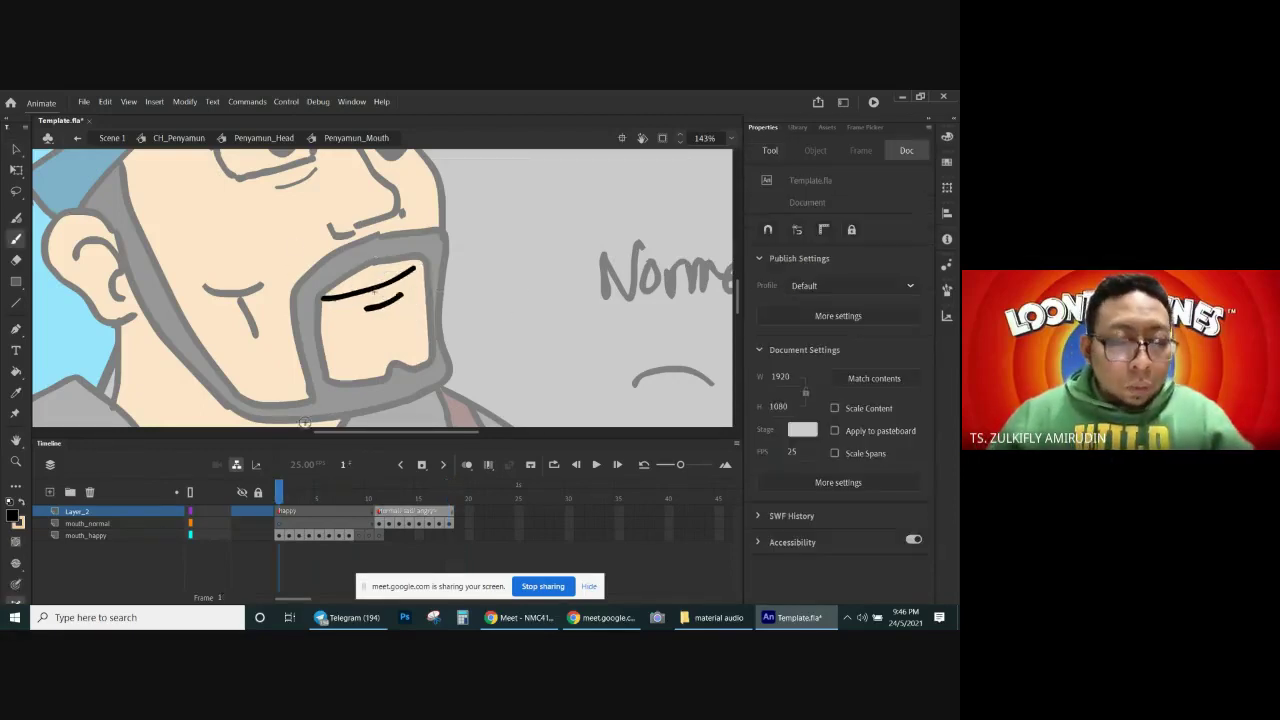
key(v)
key(period)
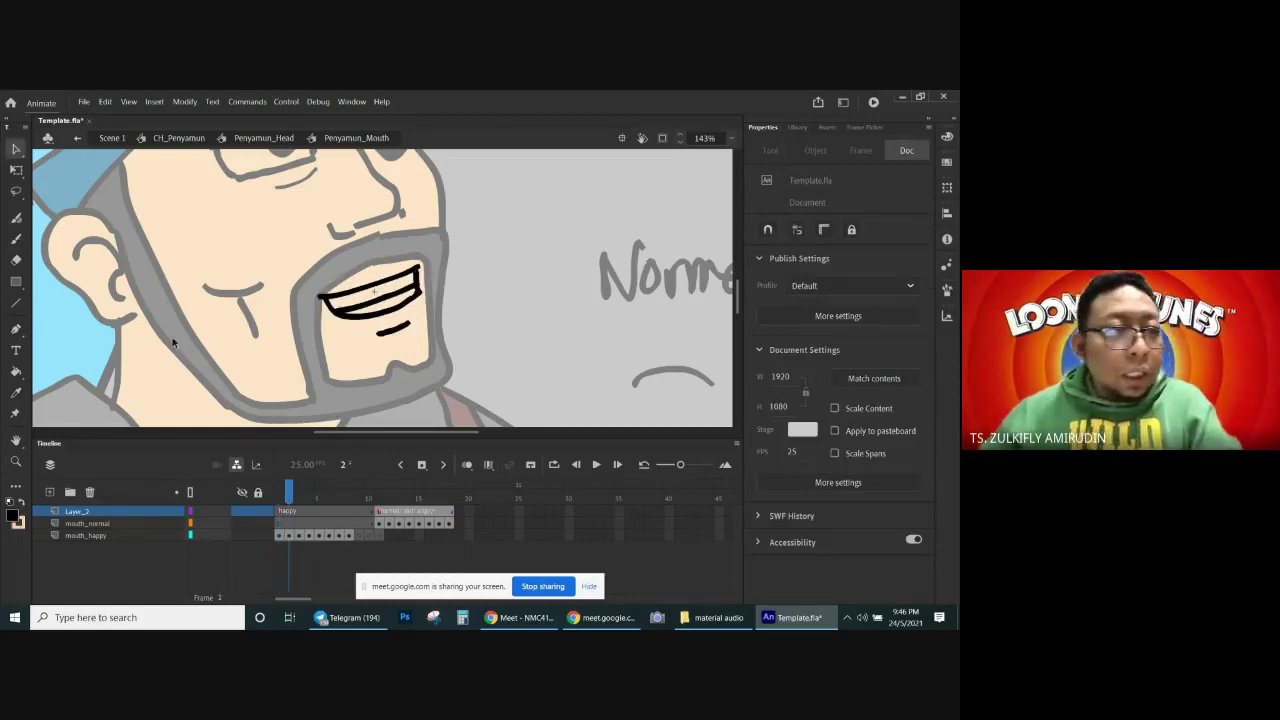
click(15, 370)
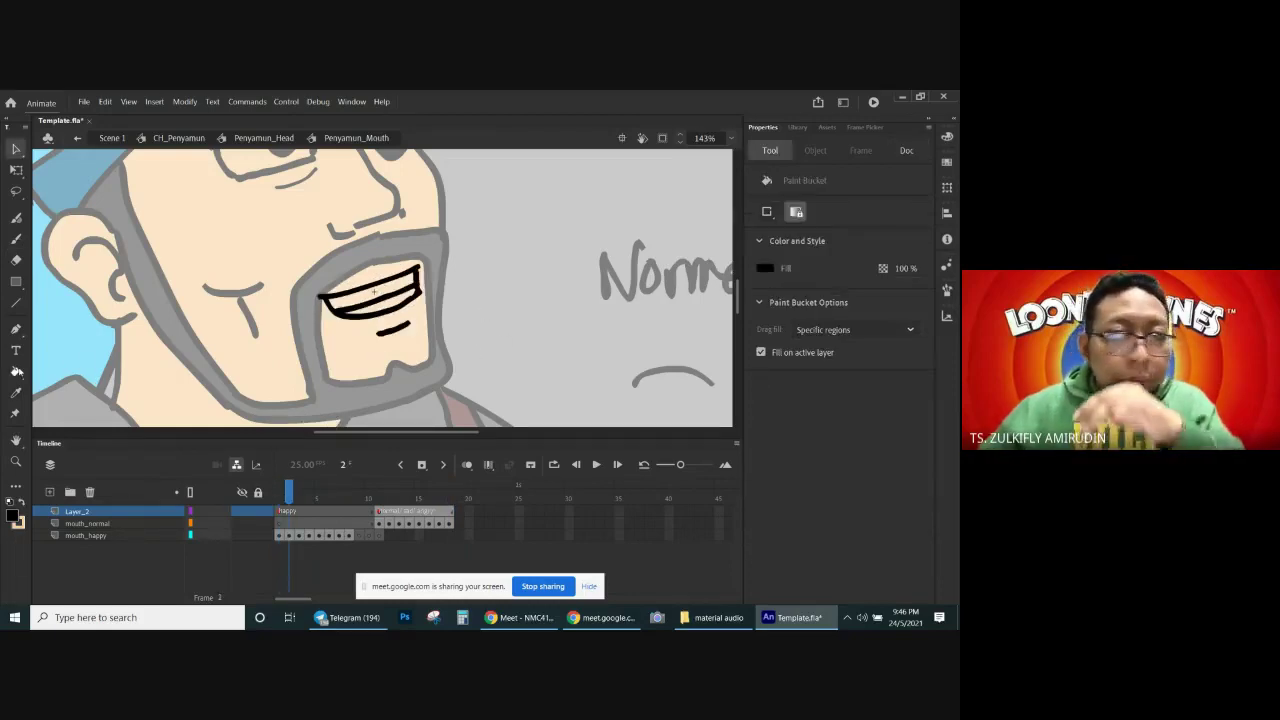
click(767, 269)
click(566, 348)
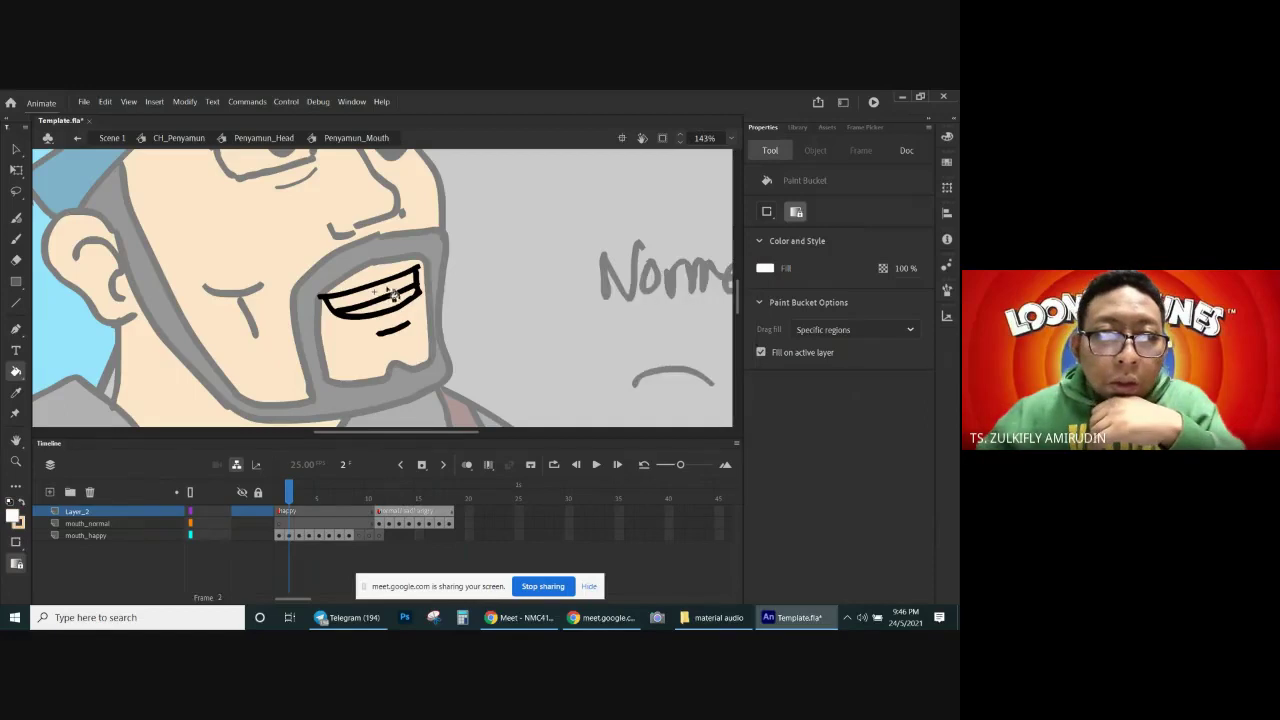
click(282, 534)
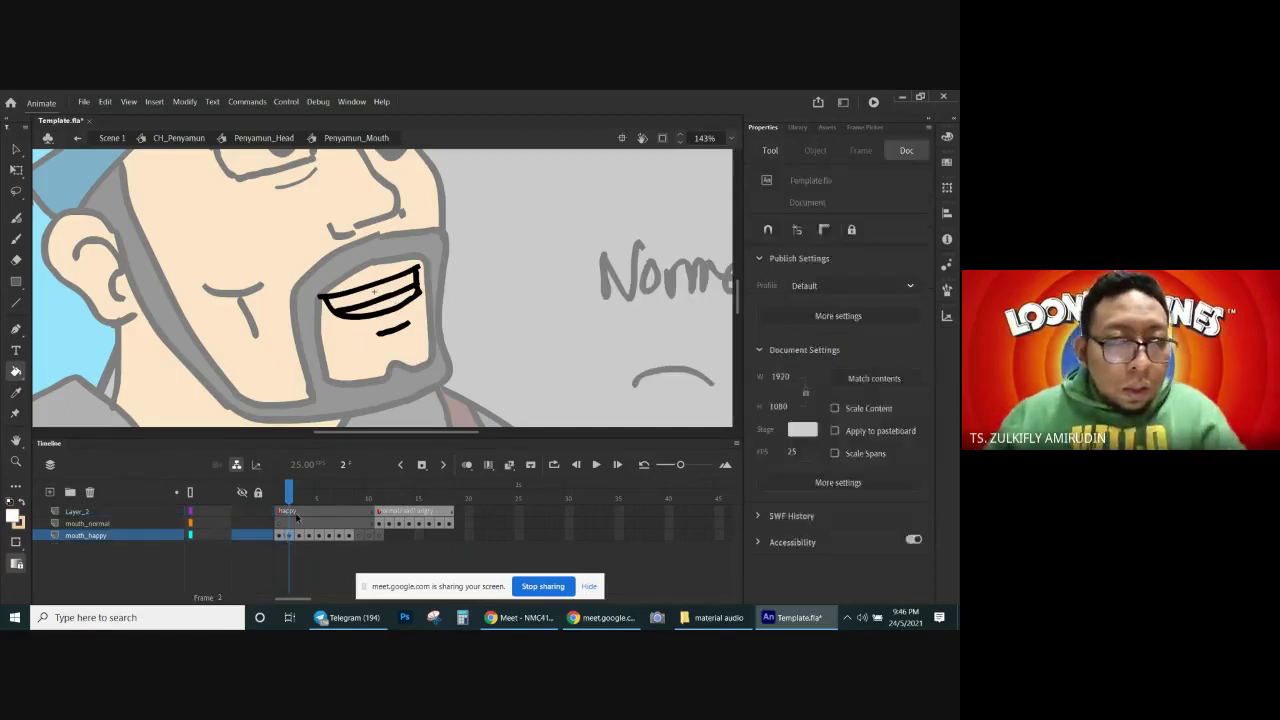
click(390, 302)
Step: Fill the teeth of the mouth on frame 3 of mouth_happy with white
key(period)
key(period)
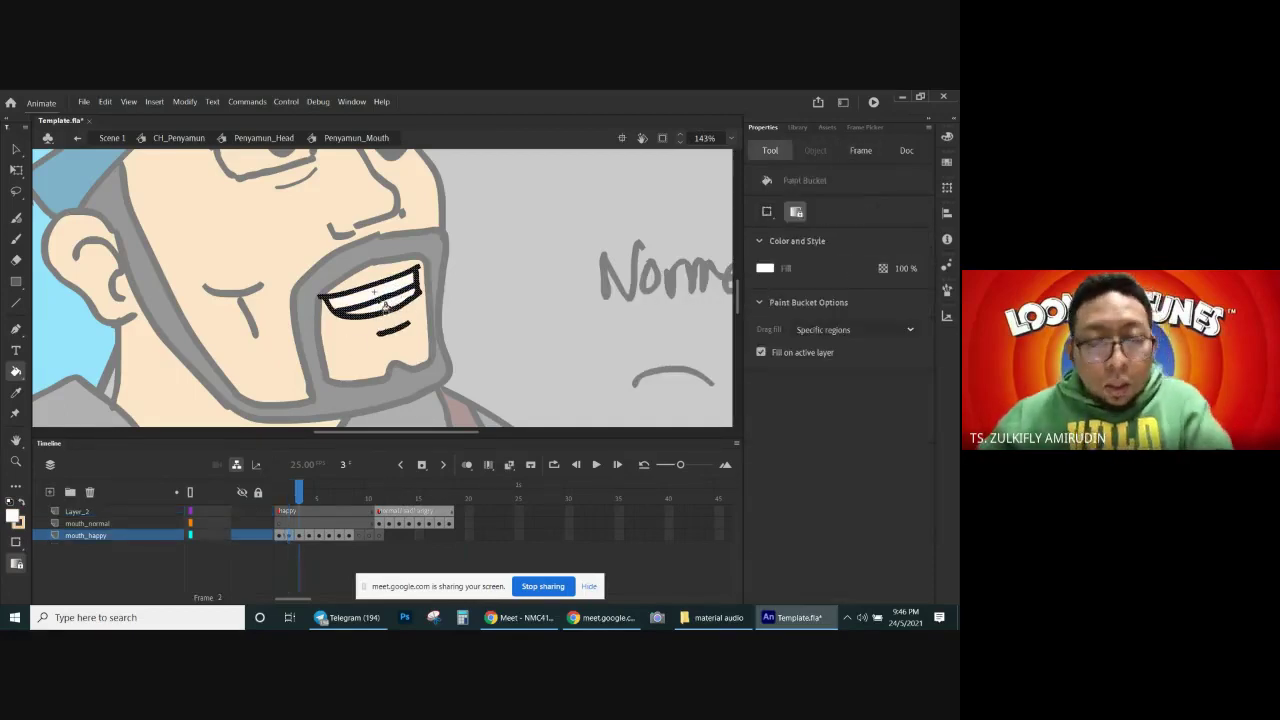
key(comma)
key(comma)
key(period)
click(405, 292)
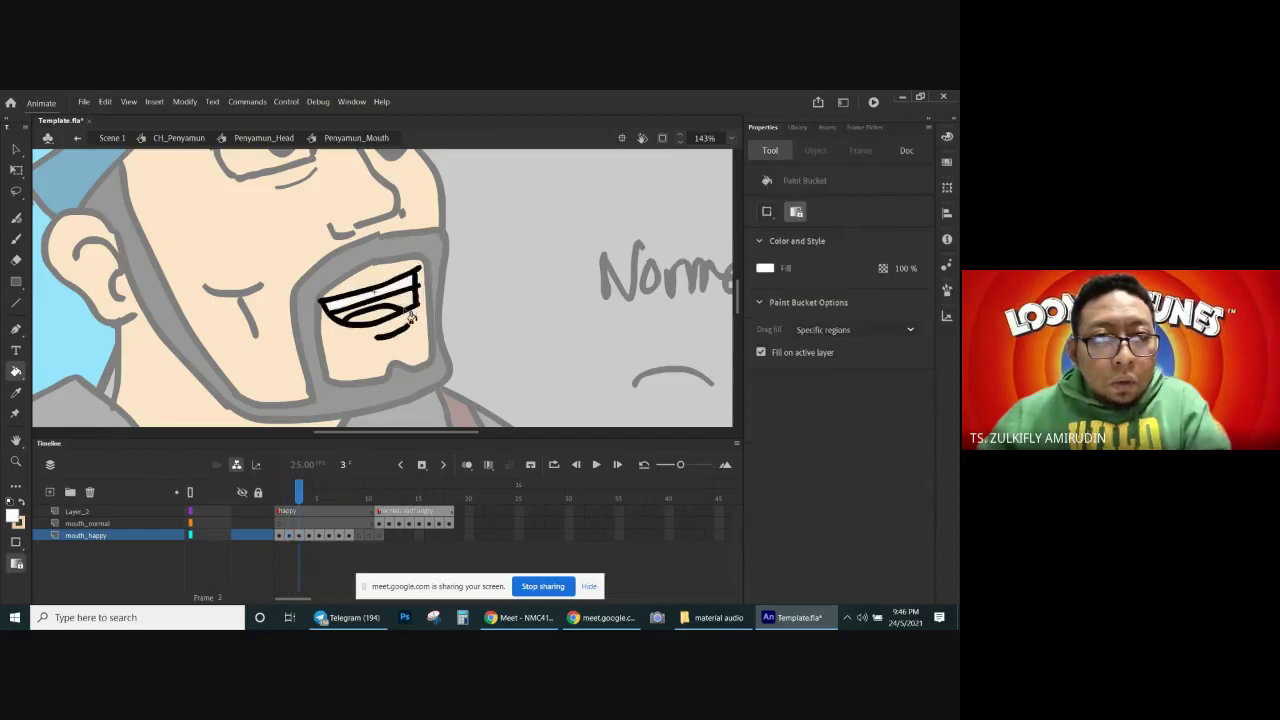
Step: Undo the white fills on the frame 4 mouth outline and fill only its upper teeth with white
key(period)
click(415, 322)
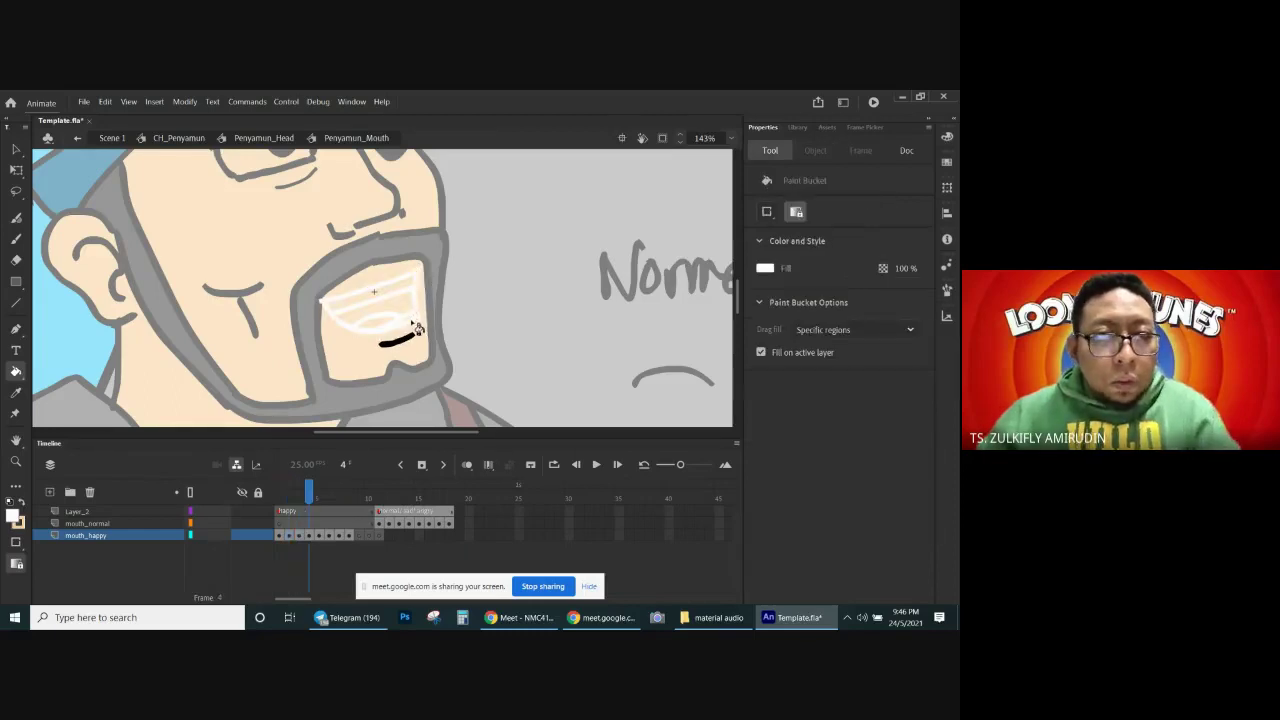
key(ctrl+z)
key(ctrl+equal)
click(387, 242)
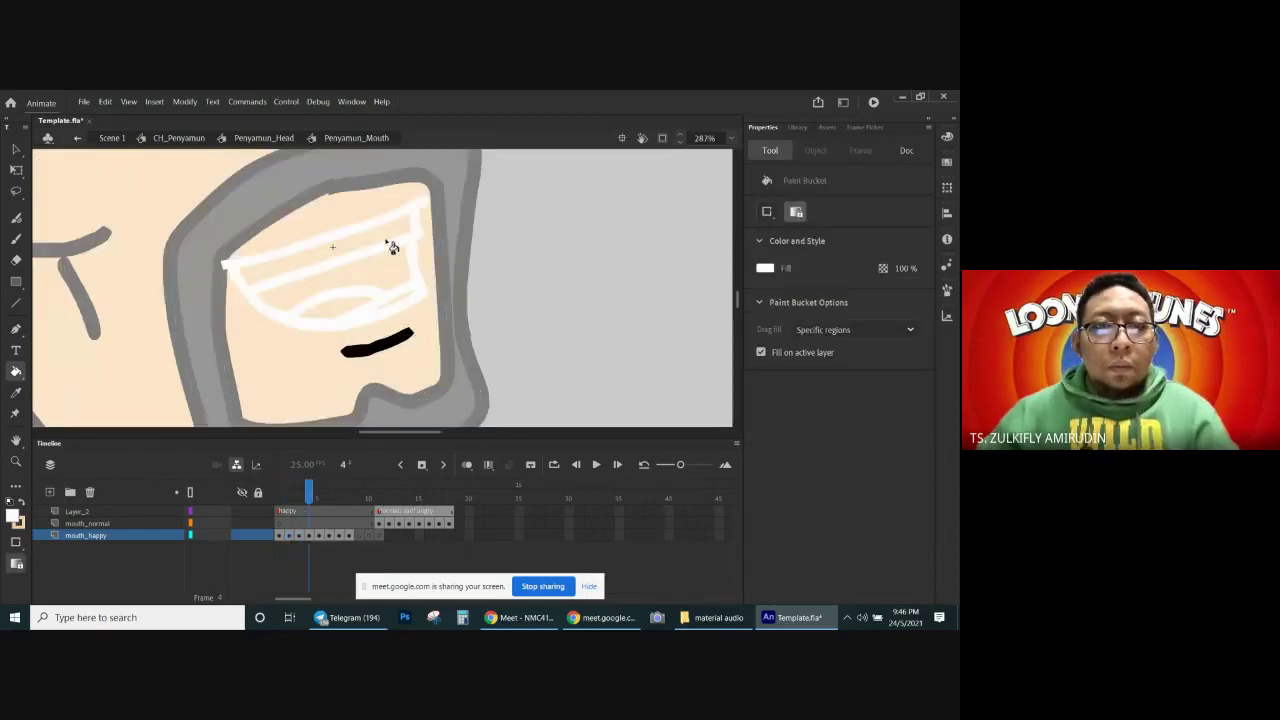
key(ctrl+z)
click(392, 247)
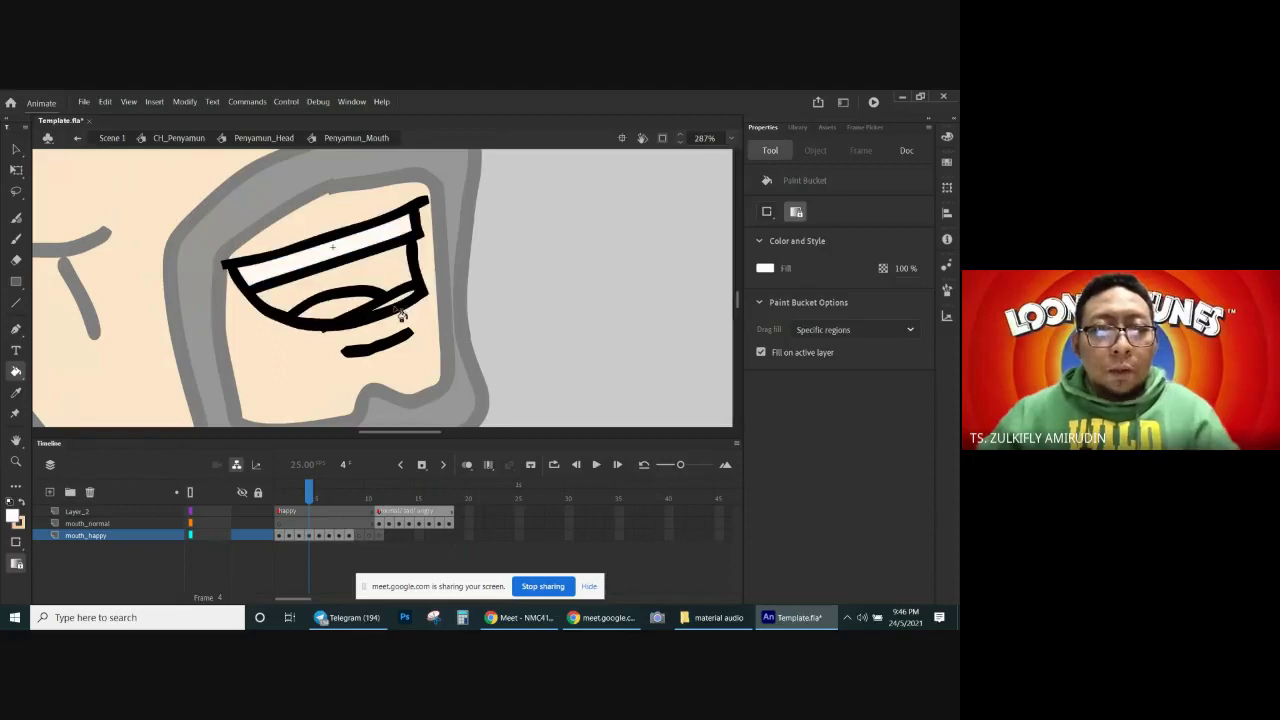
Step: Fill the upper teeth of the mouths on frames 7 and 8 of mouth_happy with white
key(.)
key(.)
key(.)
click(385, 243)
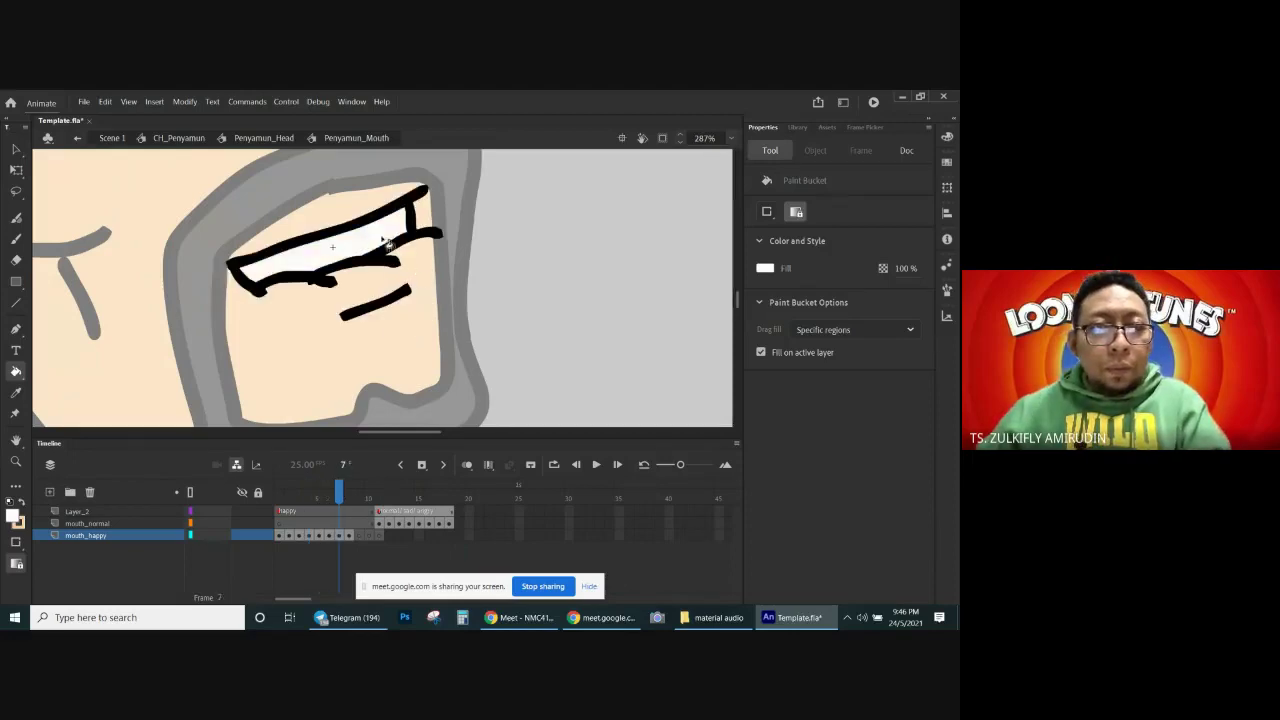
key(.)
Step: Delete the stray black blob on the lower outline of the frame 12 mouth
key(.)
key(.)
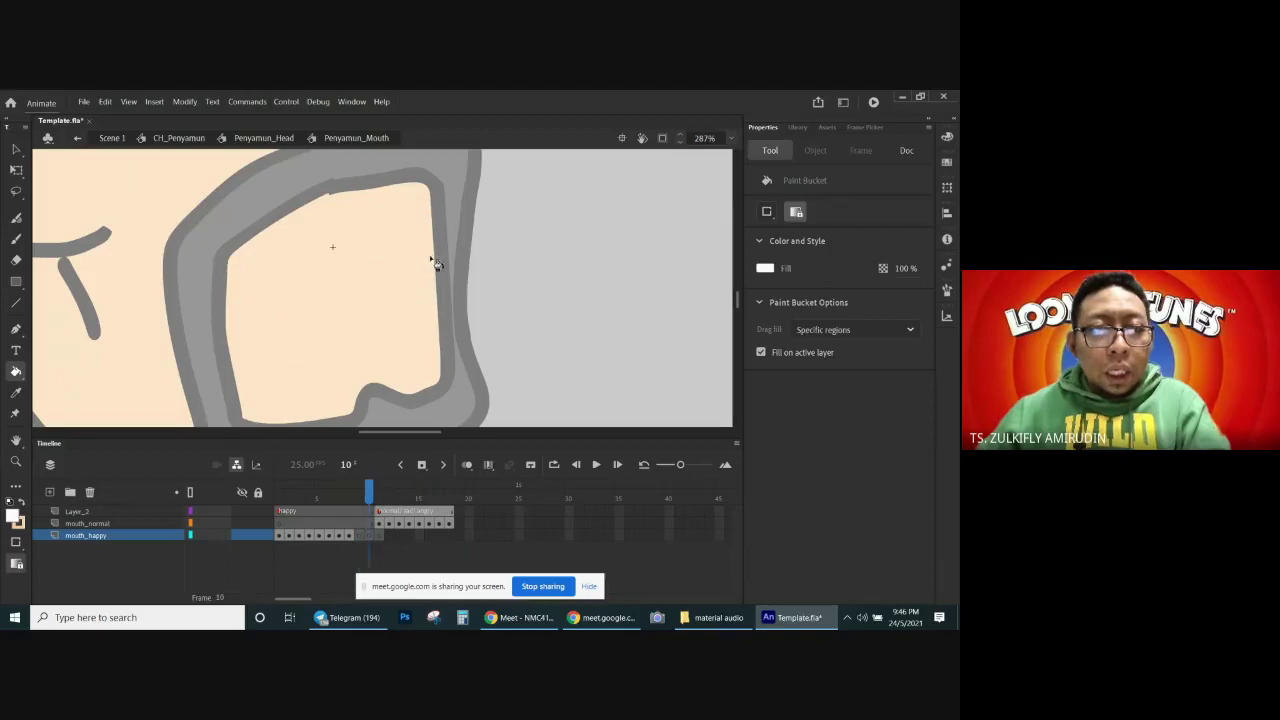
key(period)
key(period)
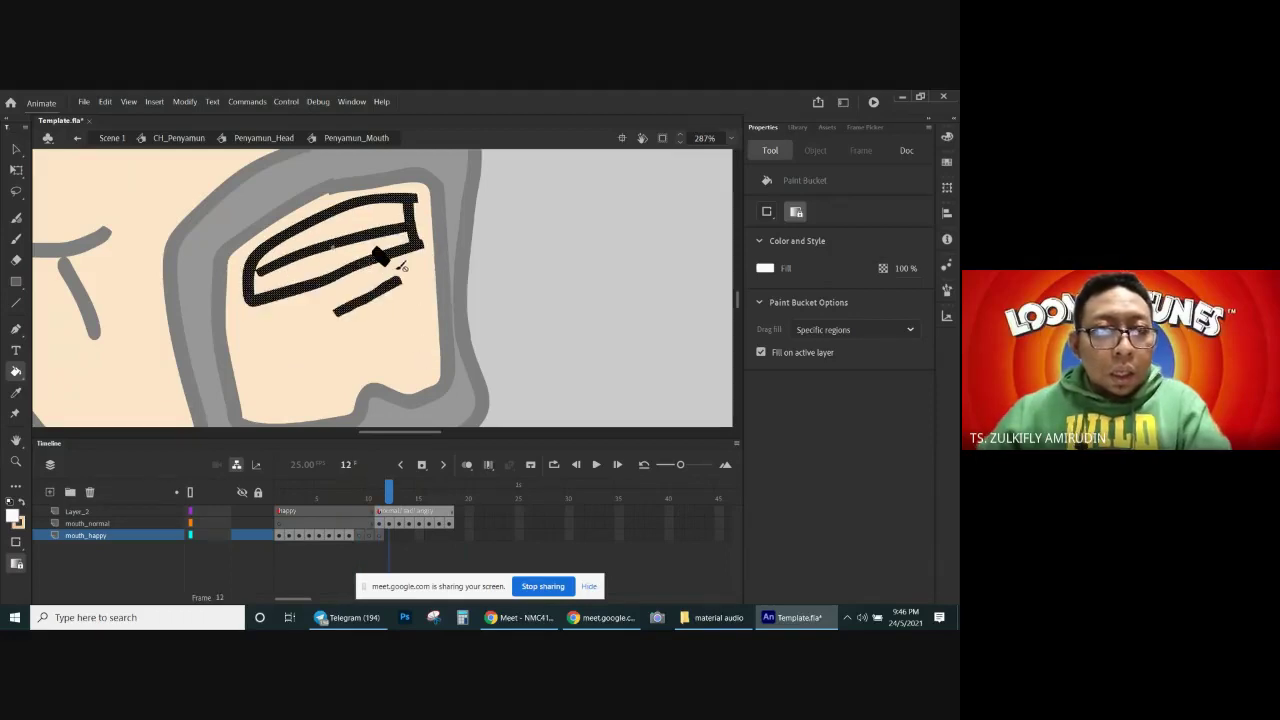
key(v)
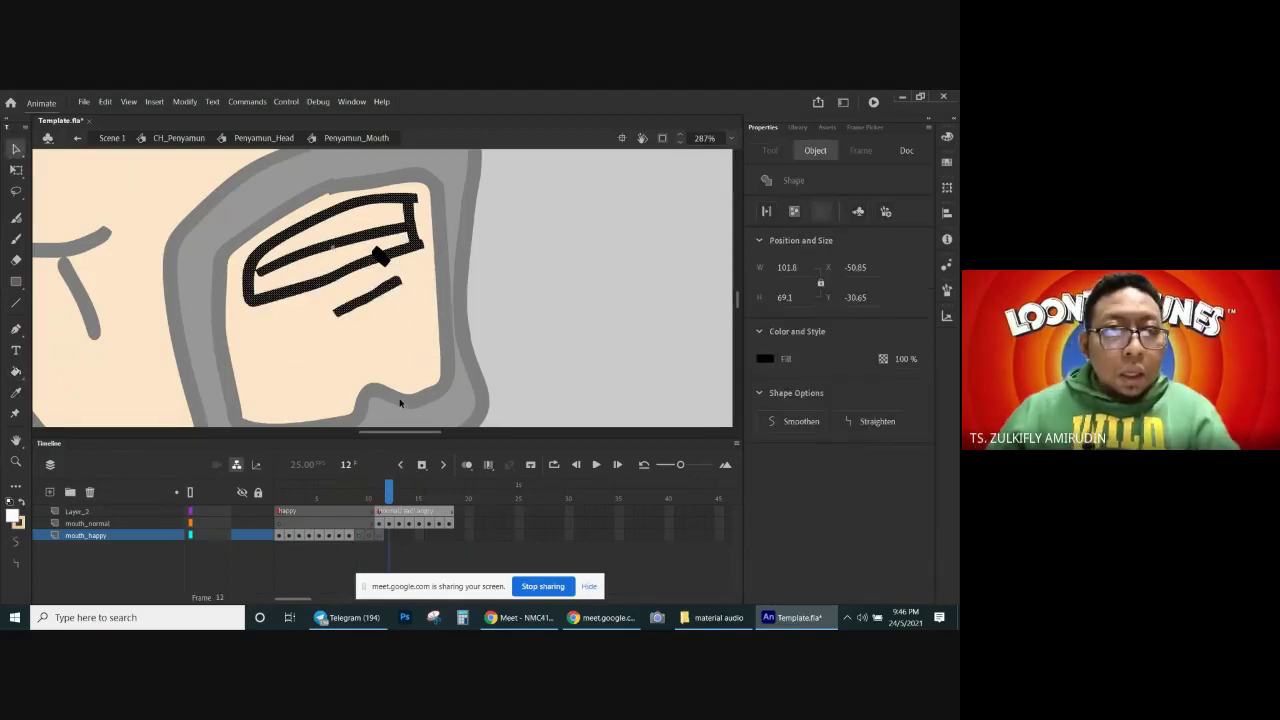
click(424, 323)
click(392, 264)
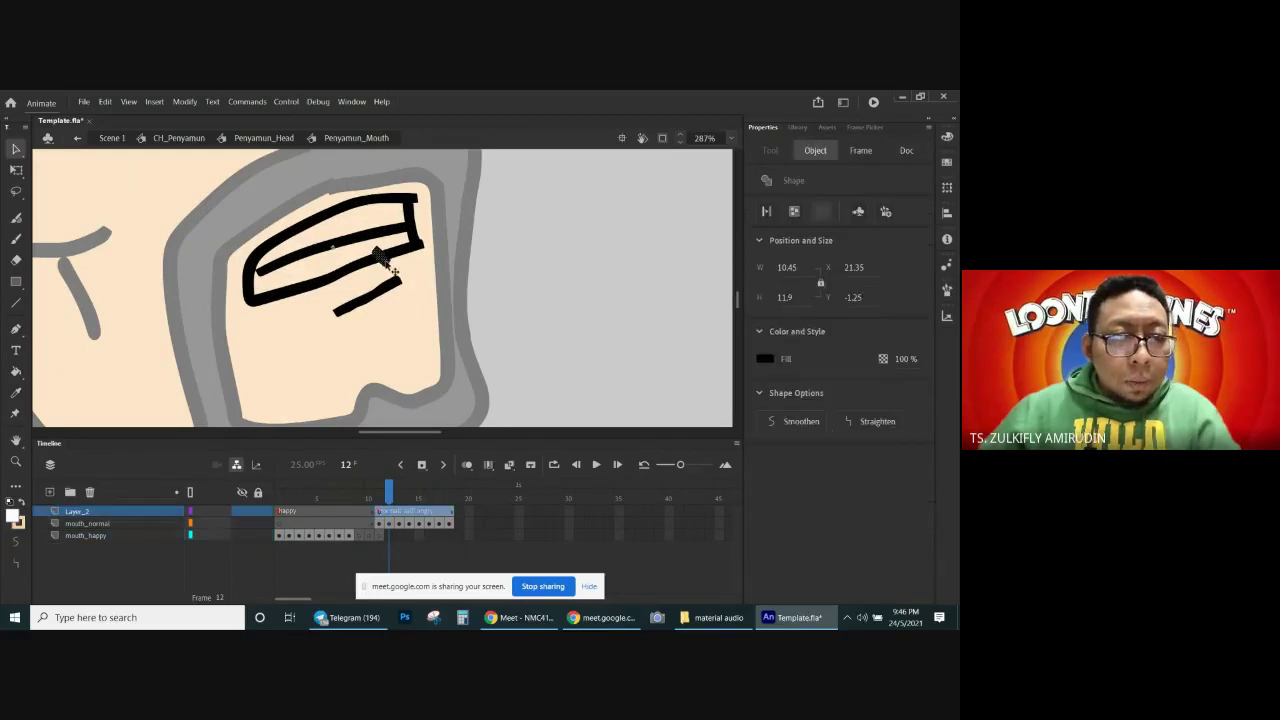
key(Delete)
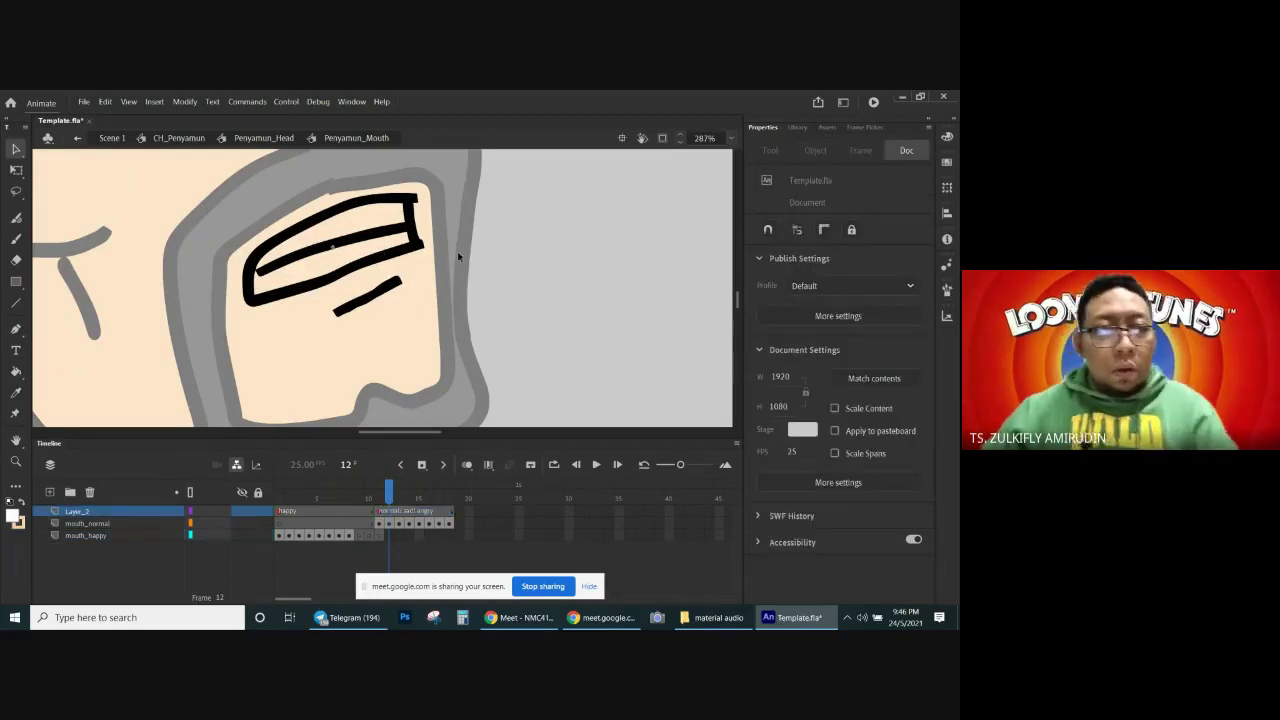
Step: Fill the teeth of the frame 12 mouth on the mouth_normal layer with white using the Paint Bucket
key(k)
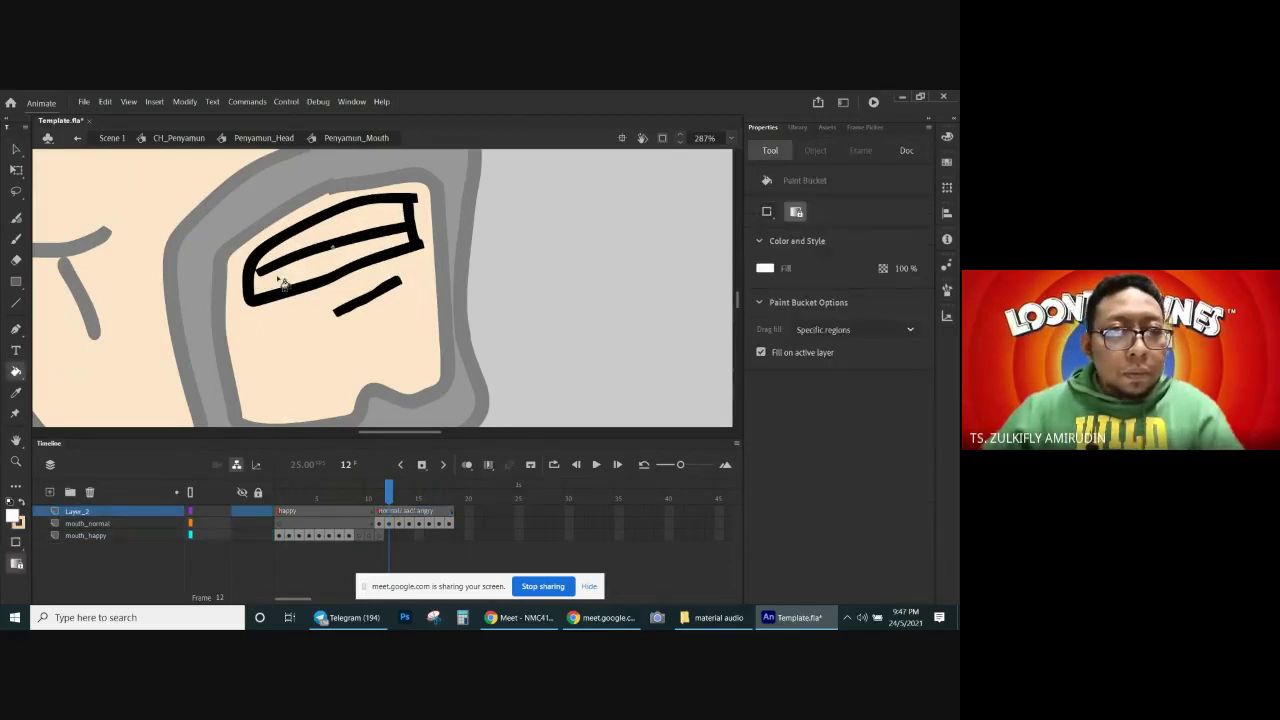
click(395, 523)
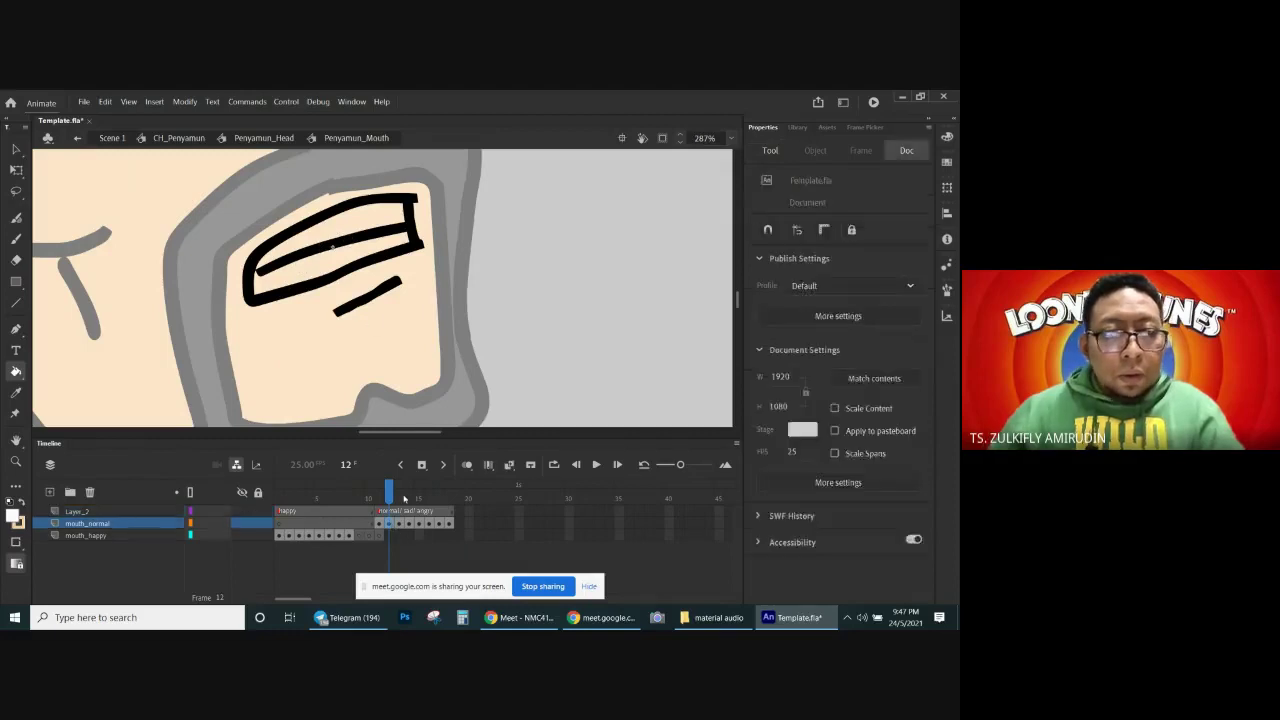
click(338, 257)
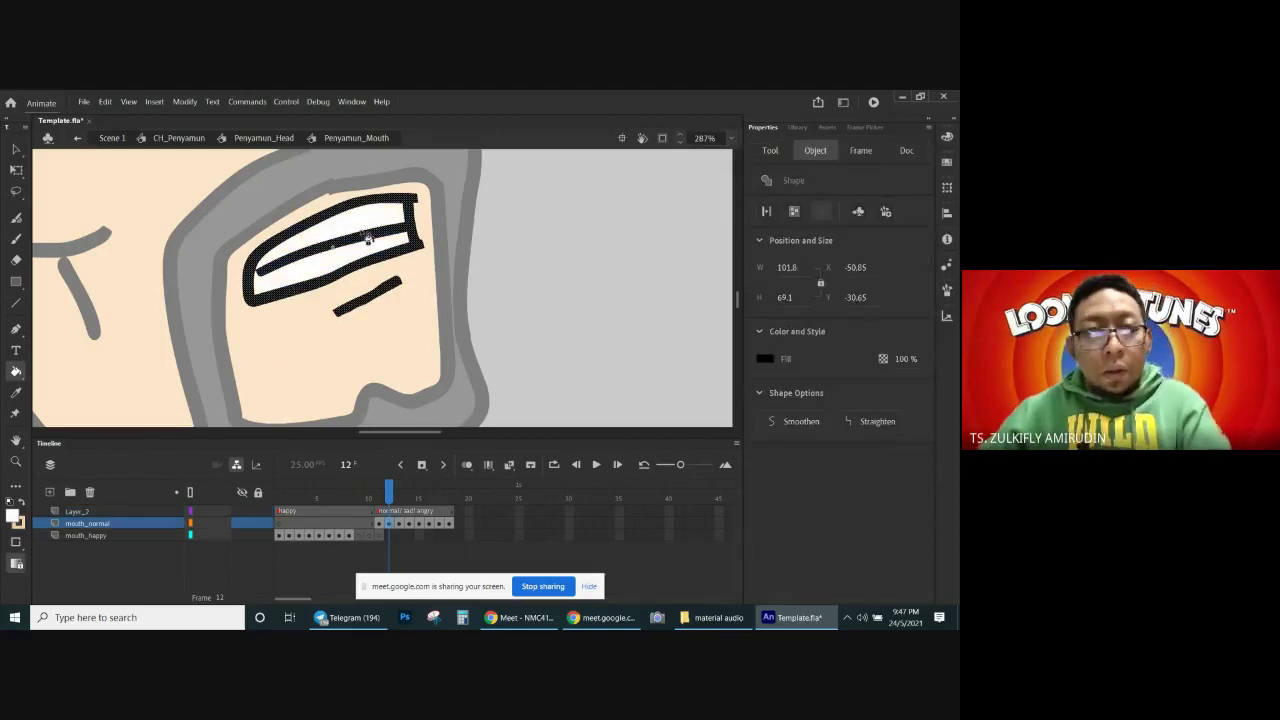
Step: Fill the upper teeth of the mouths on frames 13 and 14 of mouth_normal with white
key(period)
key(comma)
key(period)
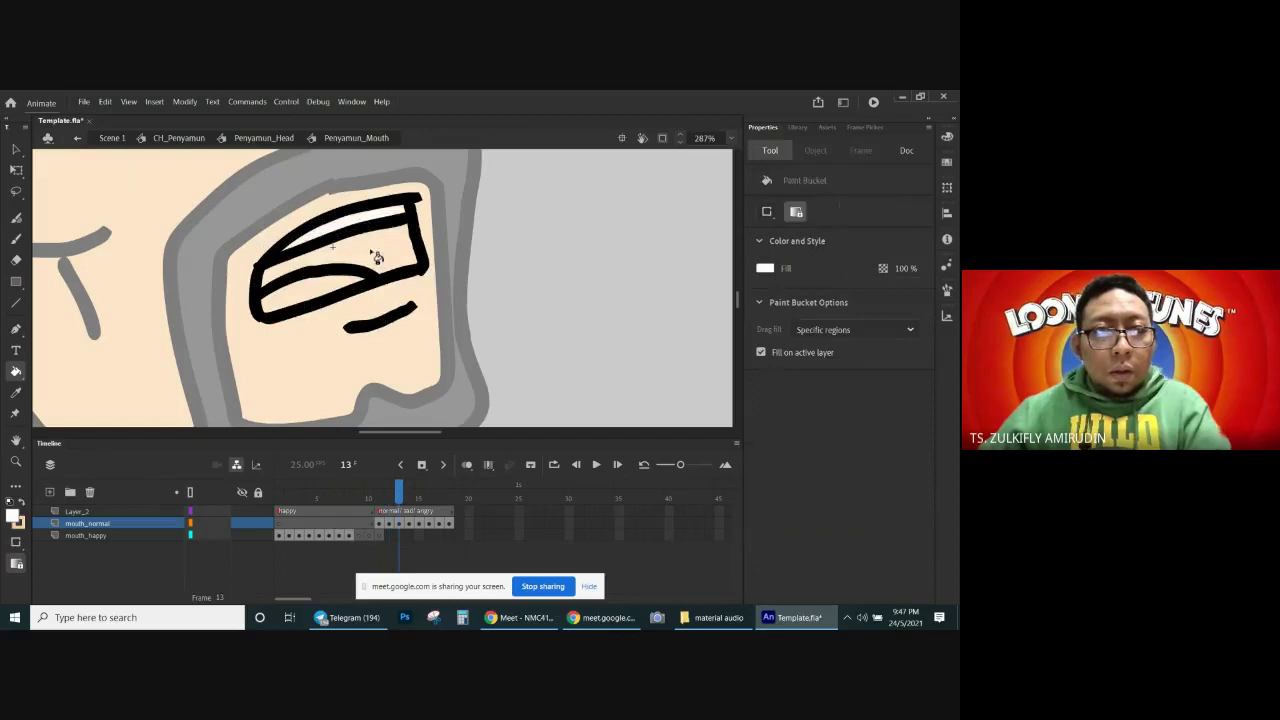
key(period)
click(384, 302)
key(period)
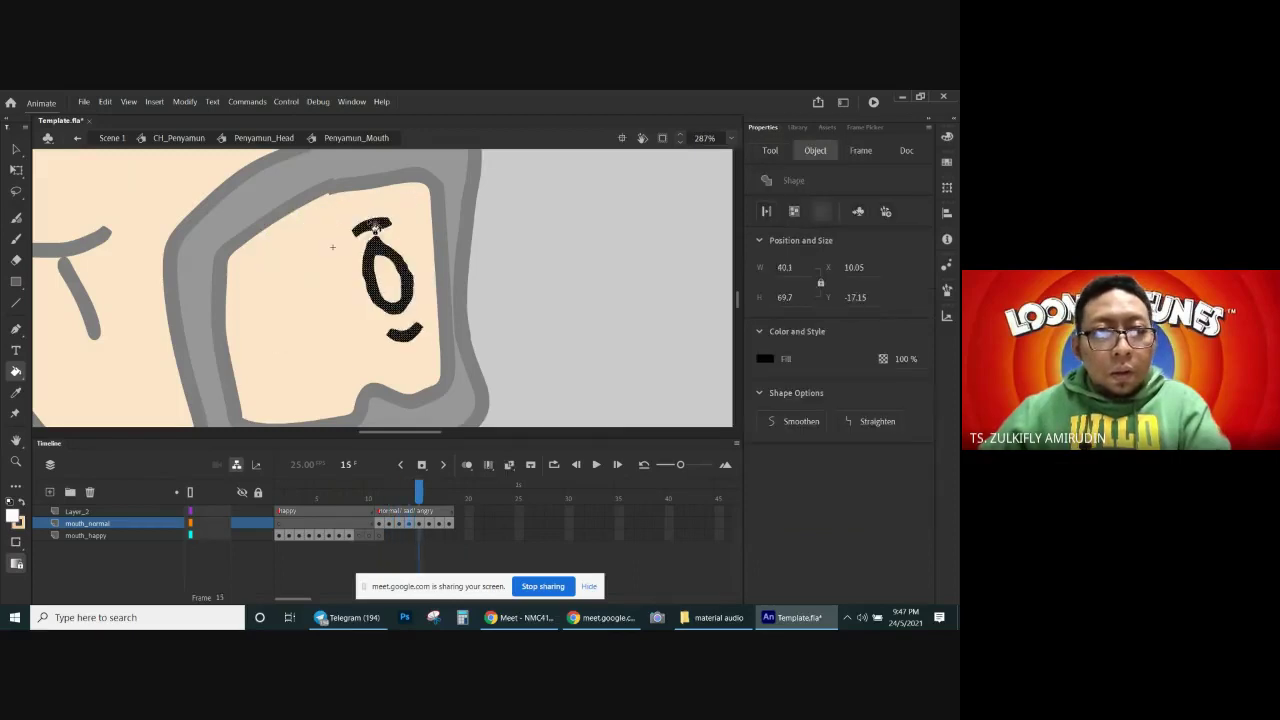
Step: Fill the upper teeth of the mouths on frames 17 and 18 of mouth_normal with white
key(period)
key(period)
click(410, 240)
key(period)
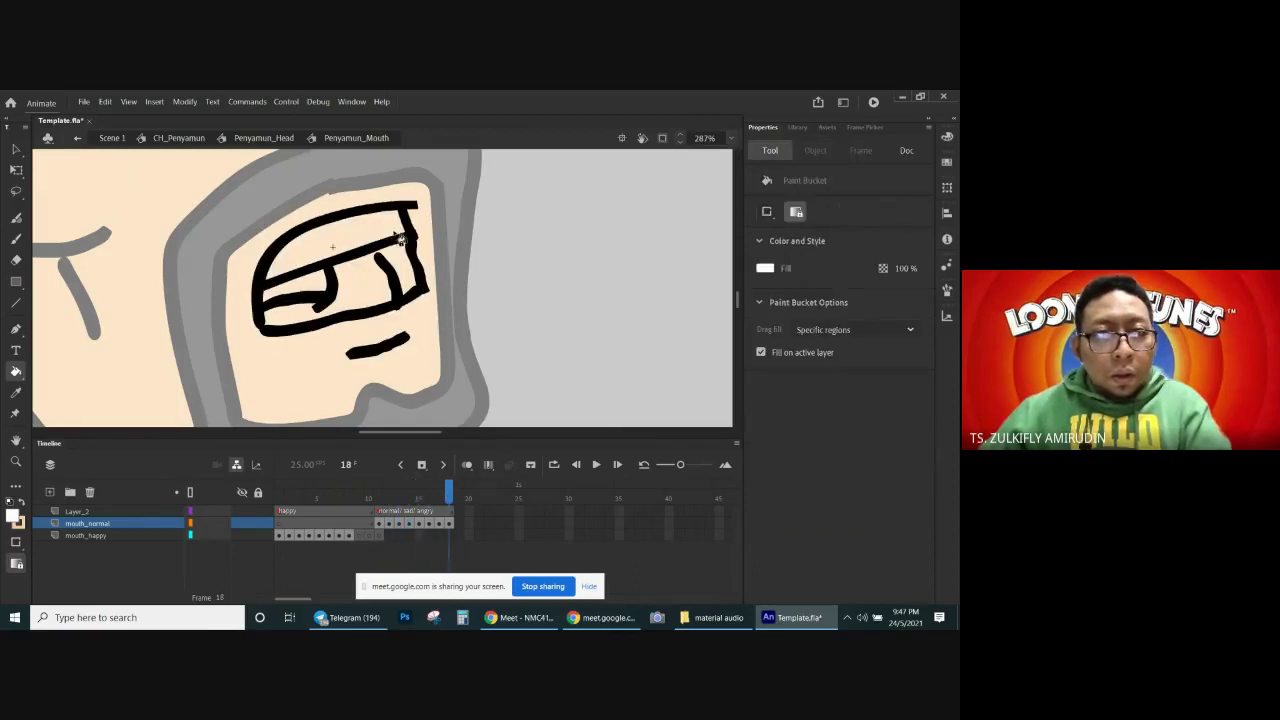
click(384, 228)
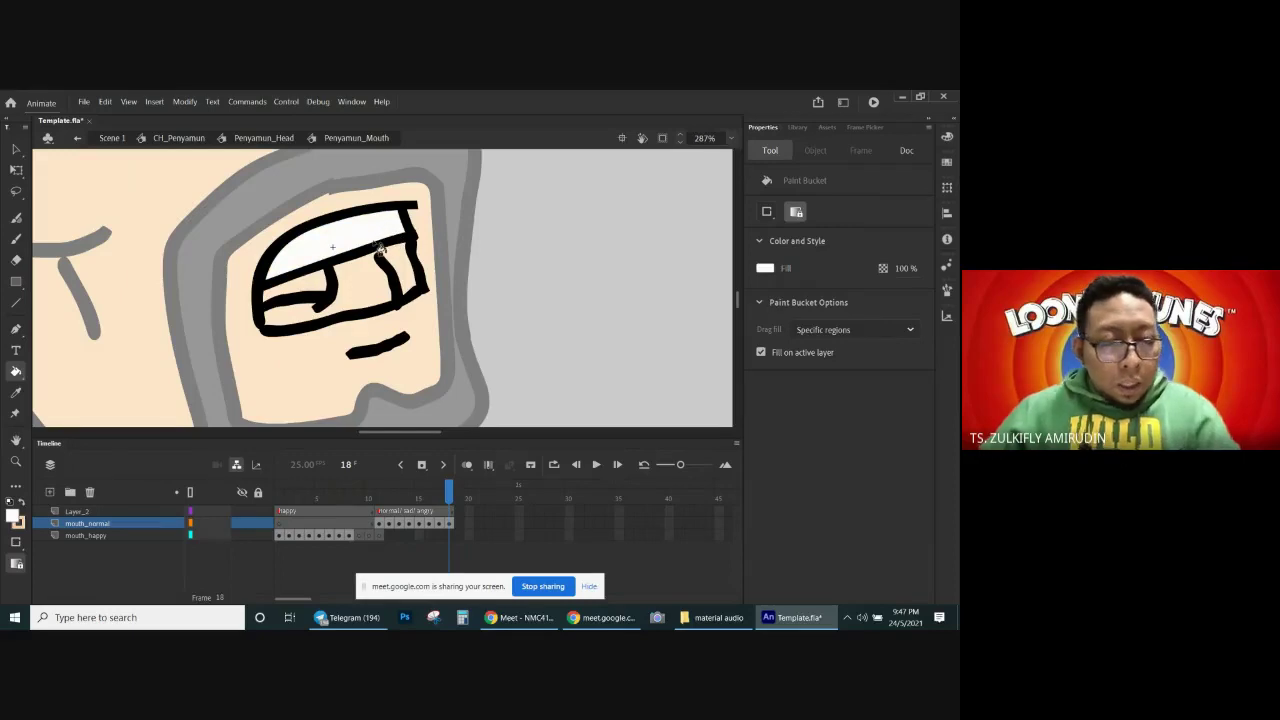
Step: Set the Paint Bucket fill to dark red and fill both open areas beside the tongue in the frame 18 mouth
key(v)
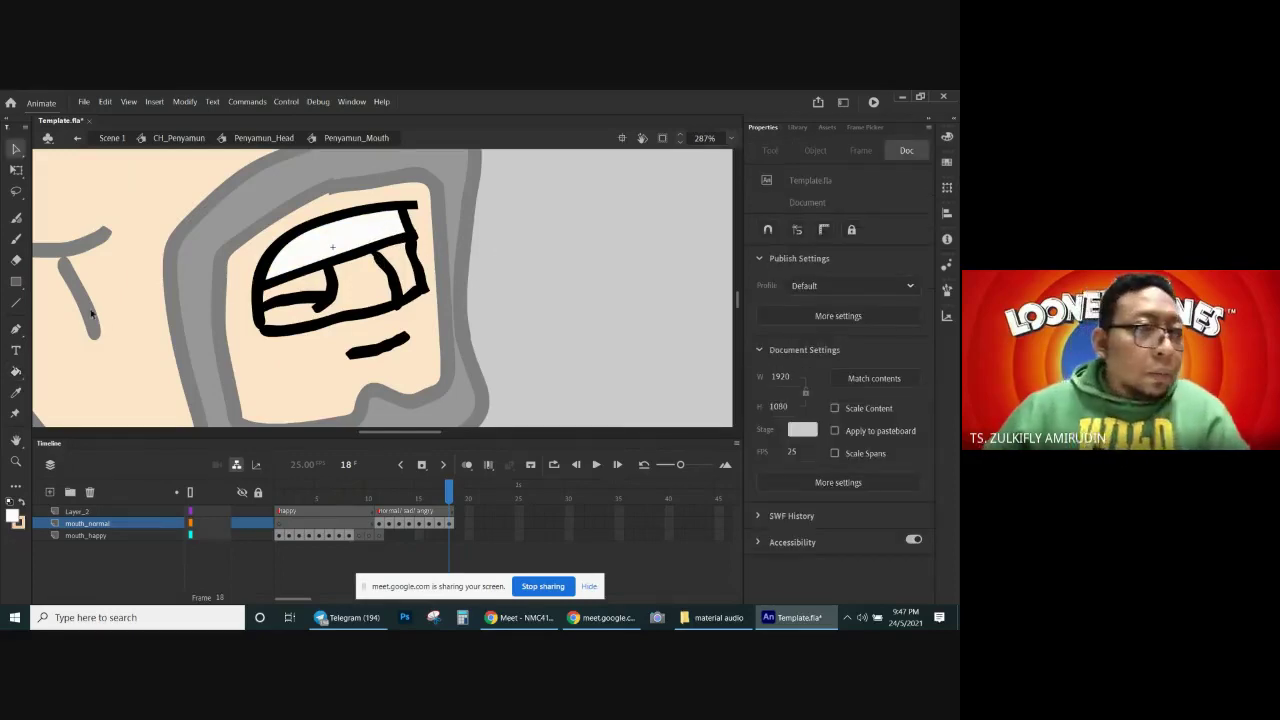
key(k)
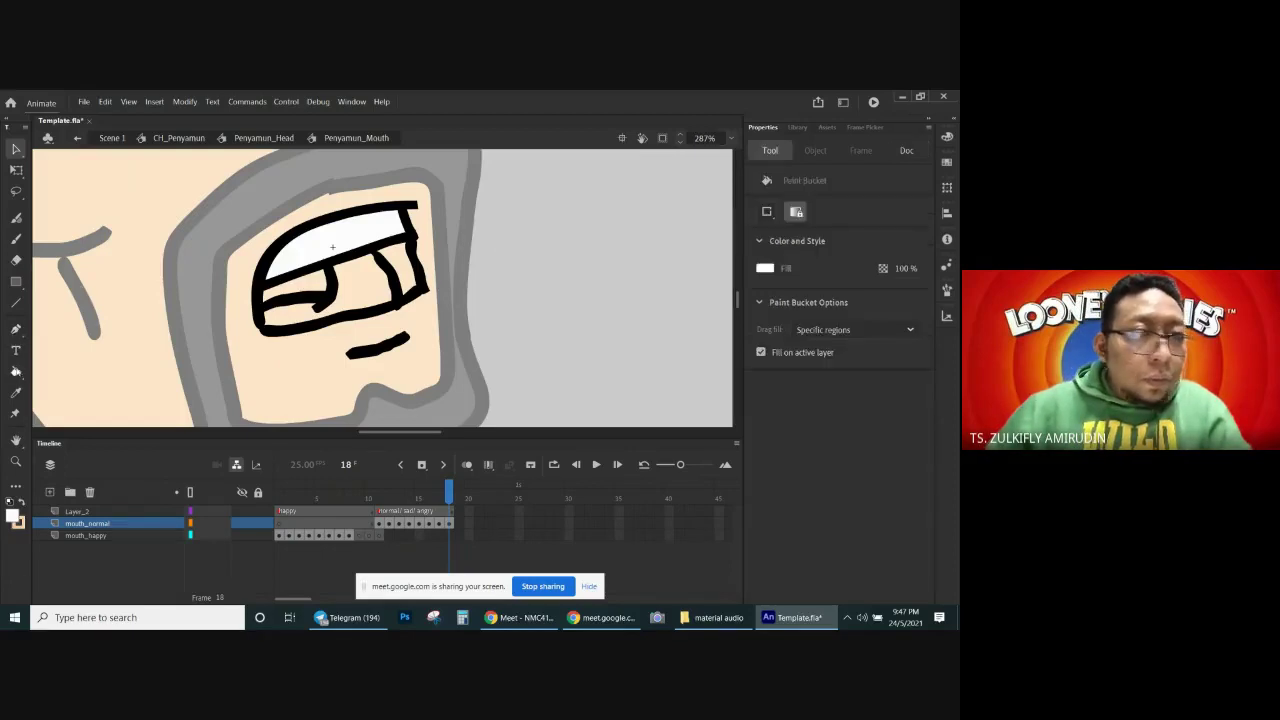
click(710, 318)
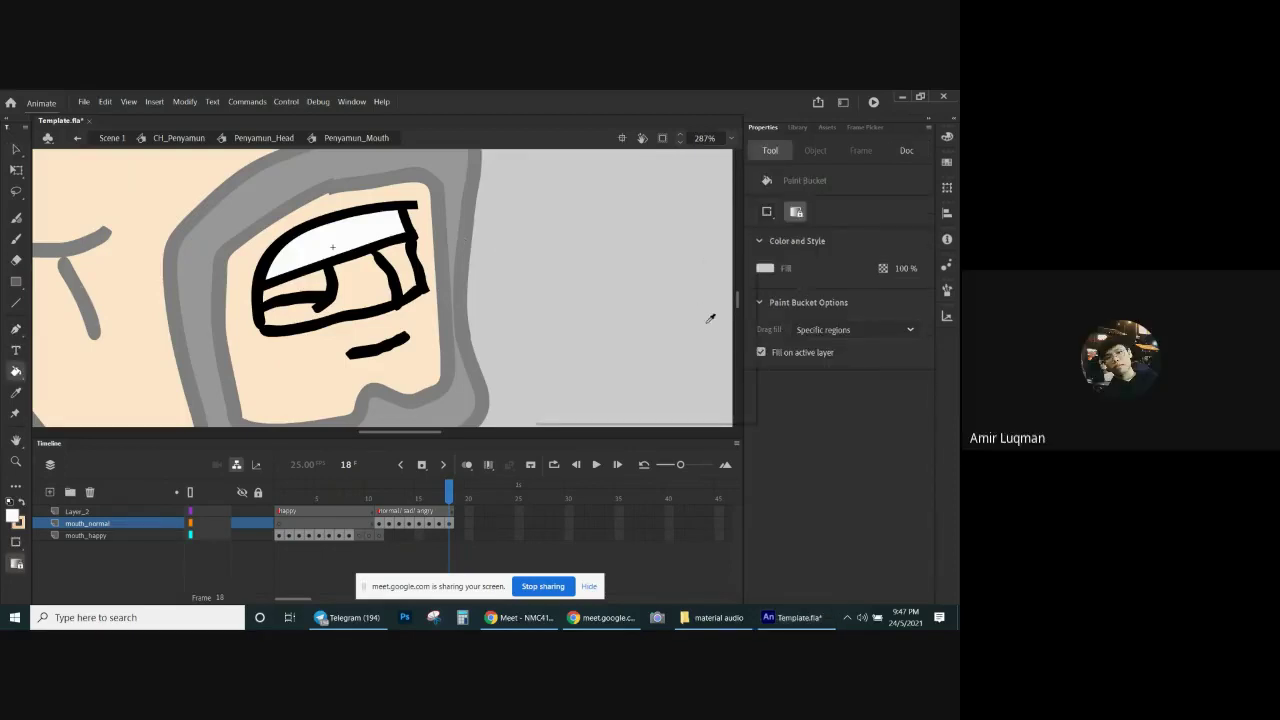
click(765, 268)
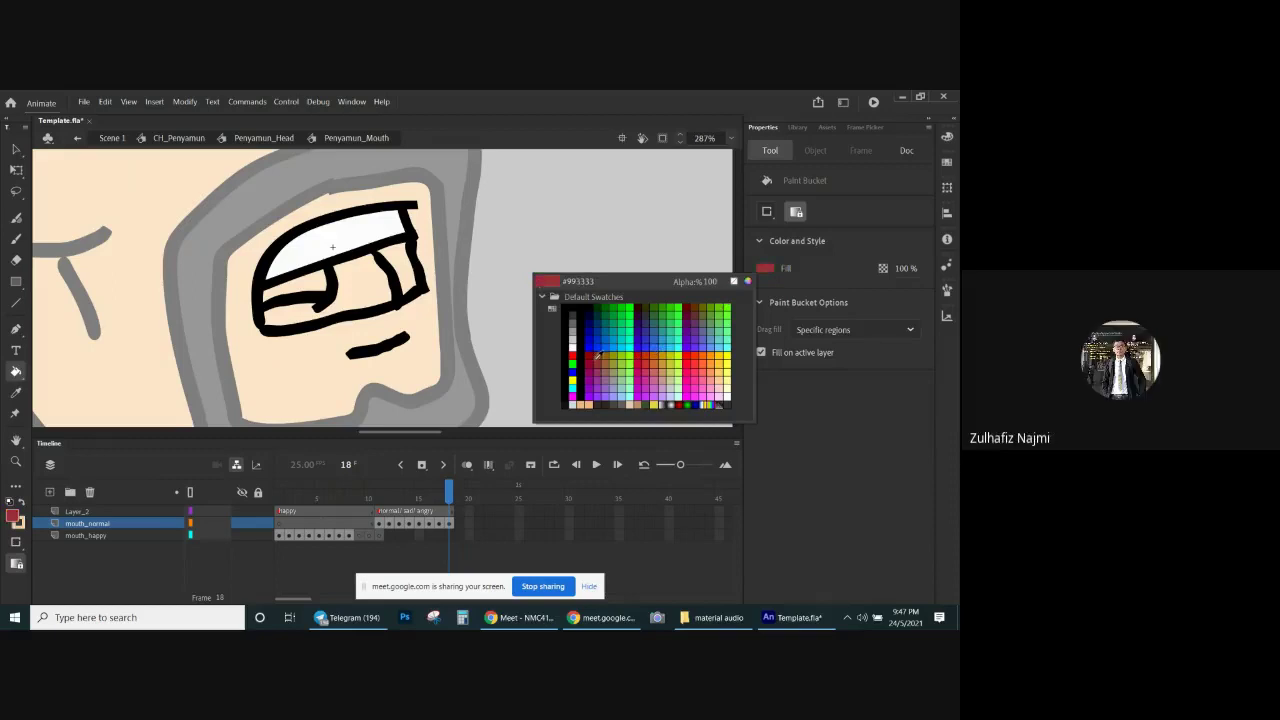
click(566, 338)
click(404, 273)
click(313, 289)
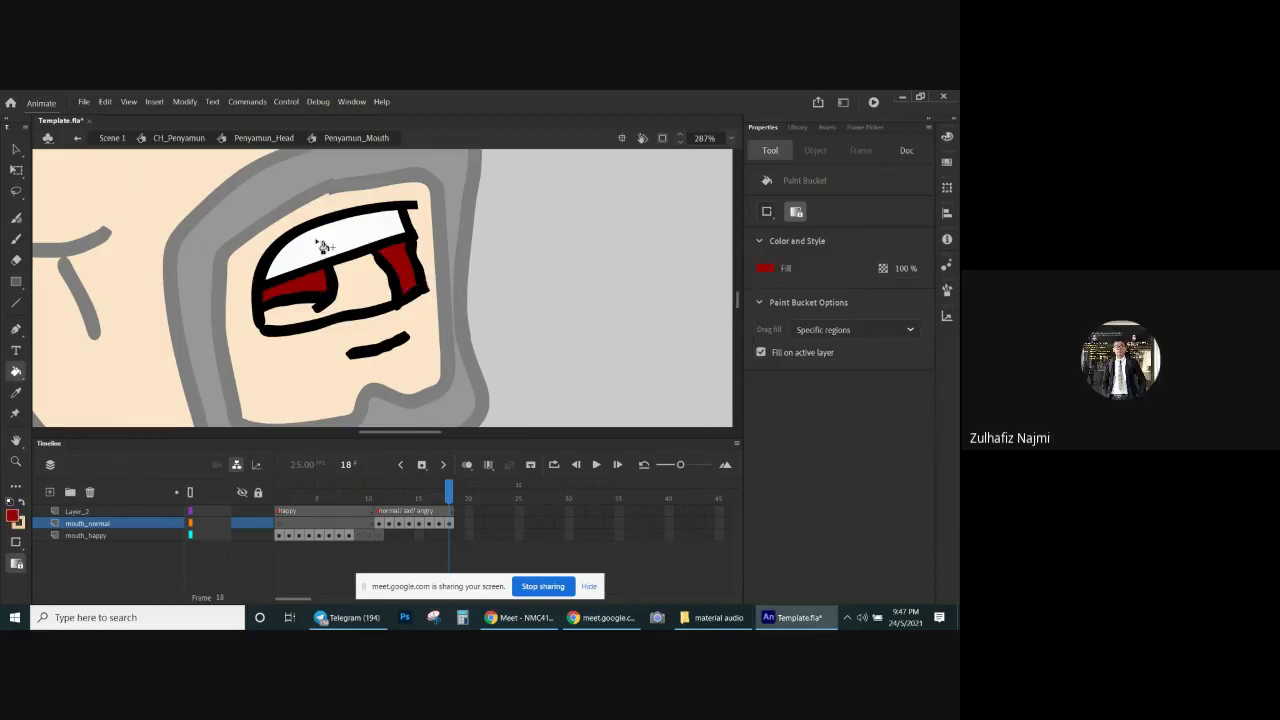
Step: Fill the small oval mouth openings on frames 16 and 15 of mouth_normal with dark red
key(comma)
key(comma)
key(comma)
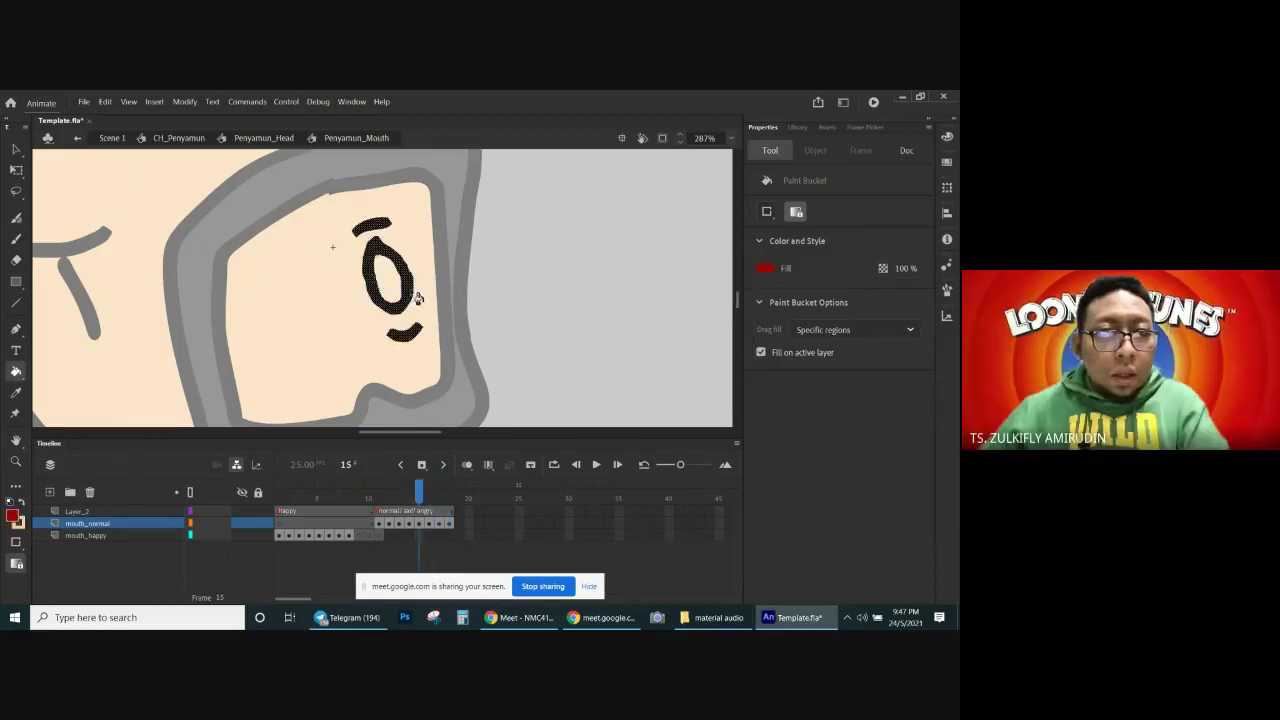
key(period)
key(period)
key(comma)
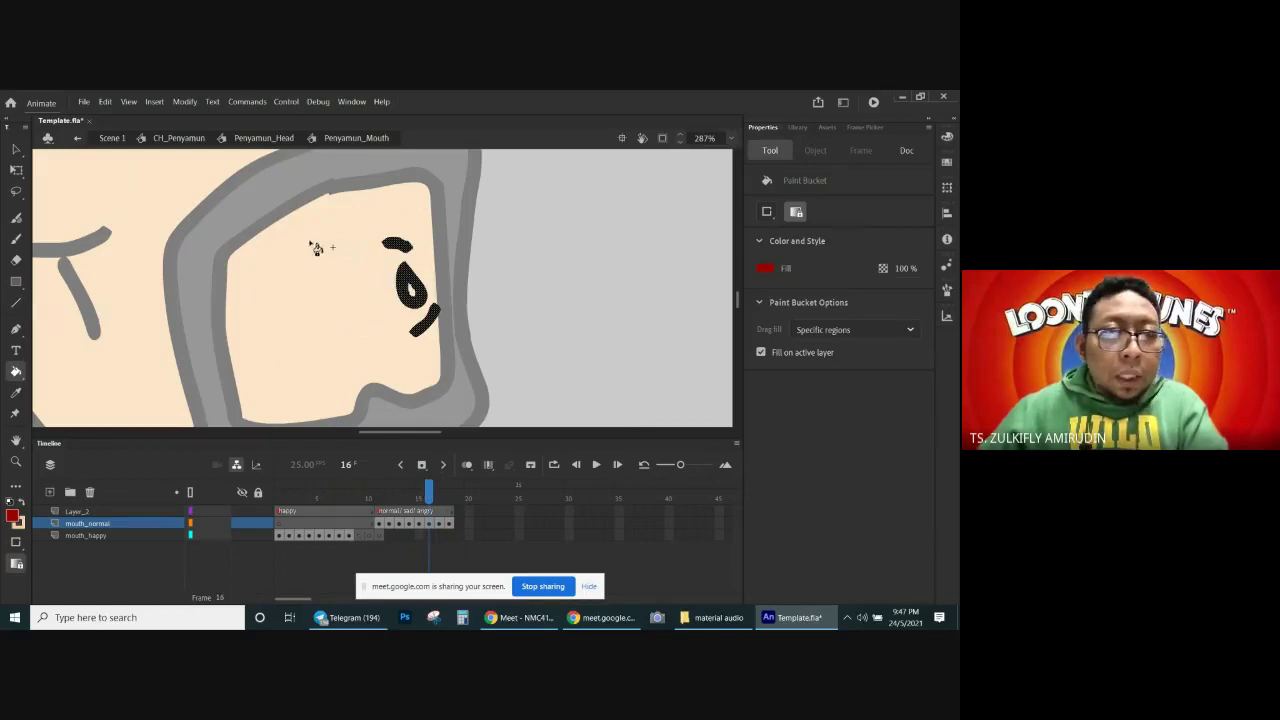
key(comma)
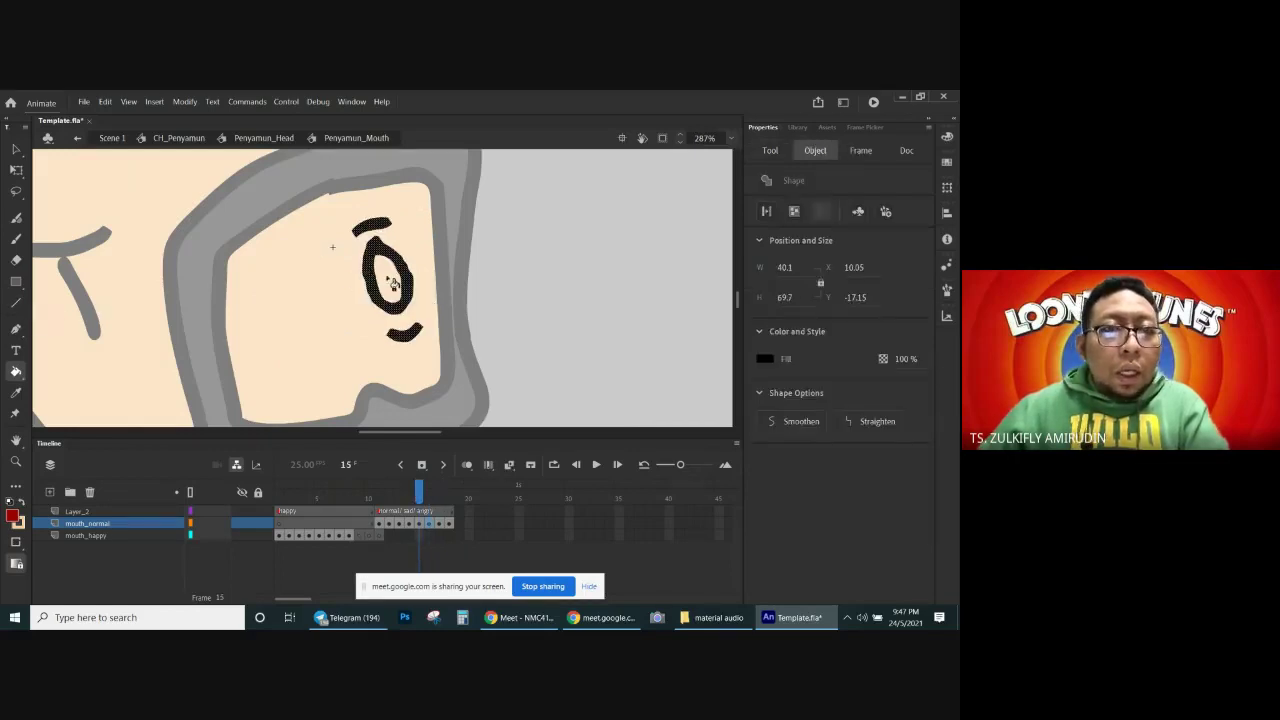
key(comma)
key(period)
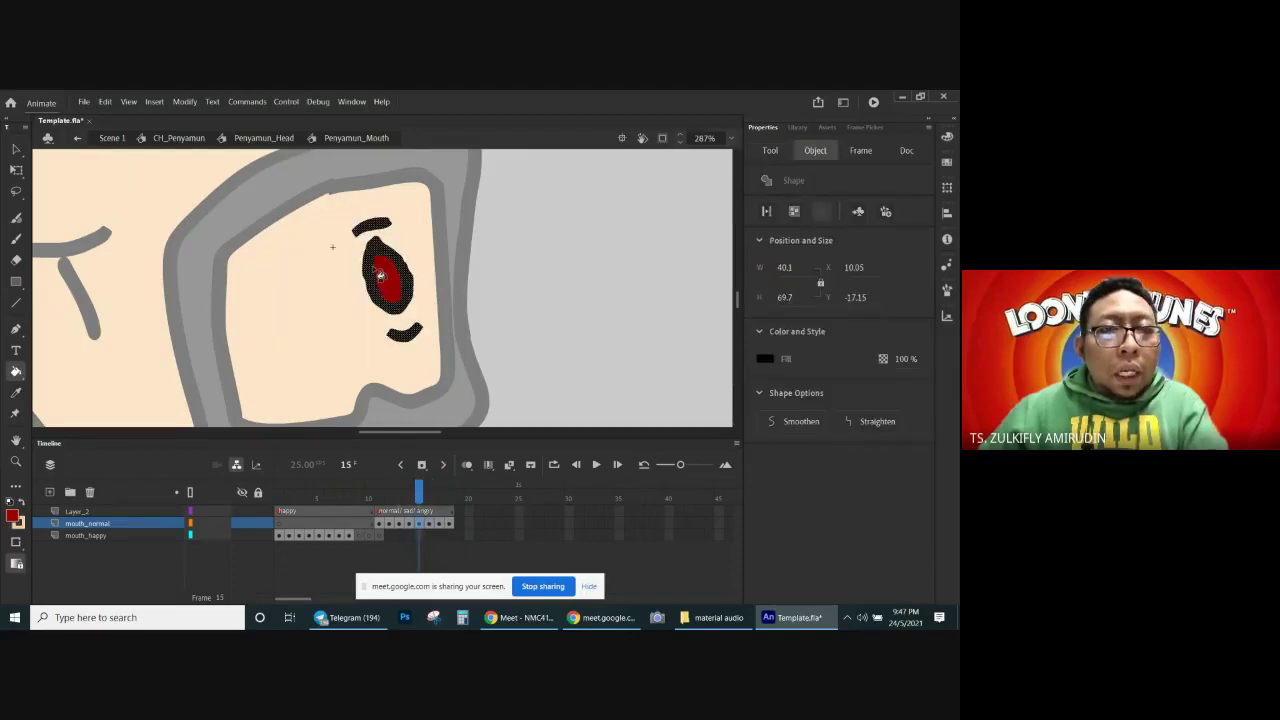
Step: Fill the mouth interiors above the tongue on frames 14 and 13 of mouth_normal with dark red
key(comma)
click(367, 265)
key(comma)
key(comma)
key(period)
click(382, 255)
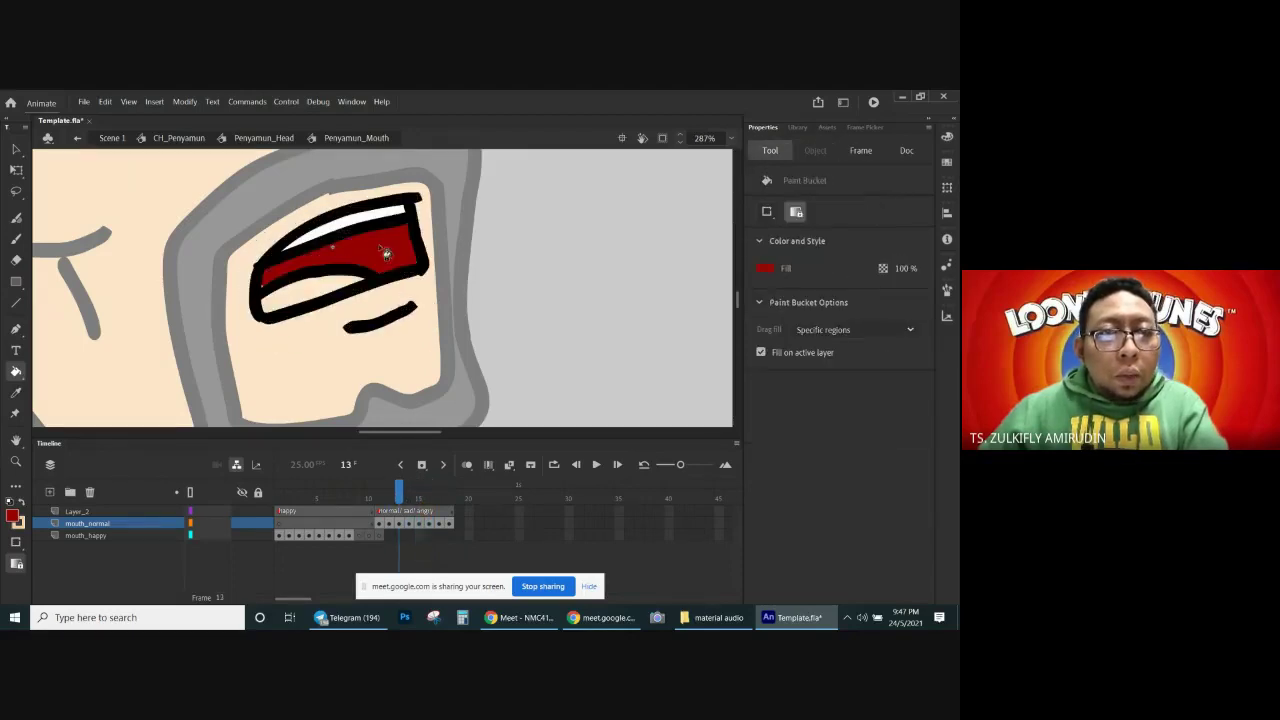
Step: Set the Paint Bucket to Don't Close Gaps, undo the dark red fill on frame 13 and fill that mouth interior again
click(766, 211)
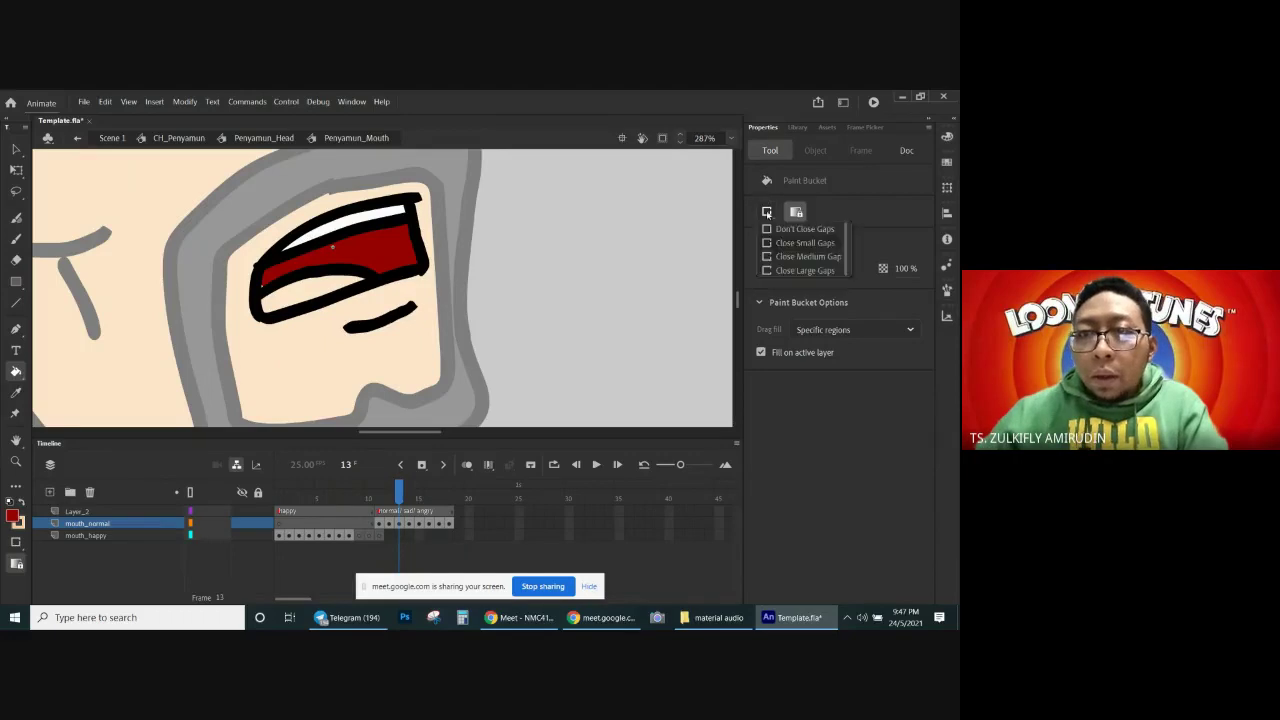
click(783, 231)
key(ctrl+z)
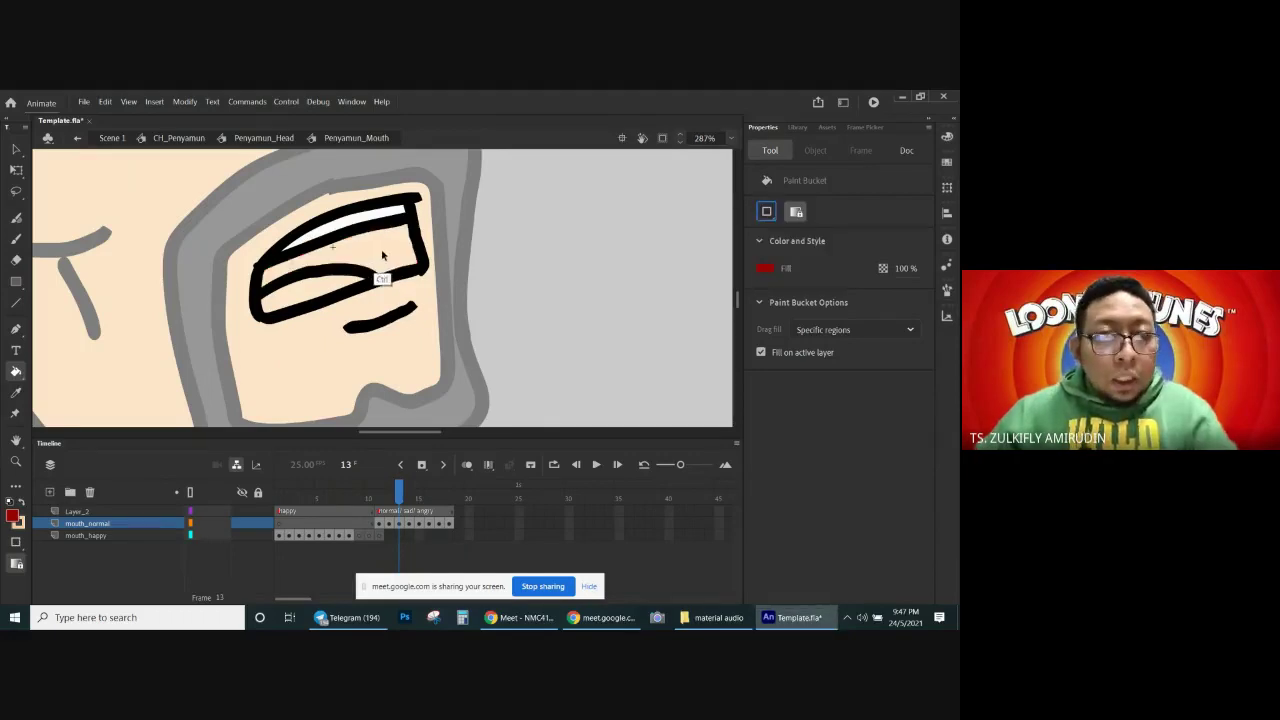
click(391, 262)
Step: Fill the open areas beside the tongue in the frame 8 mouth of mouth_happy with dark red
key(comma)
key(comma)
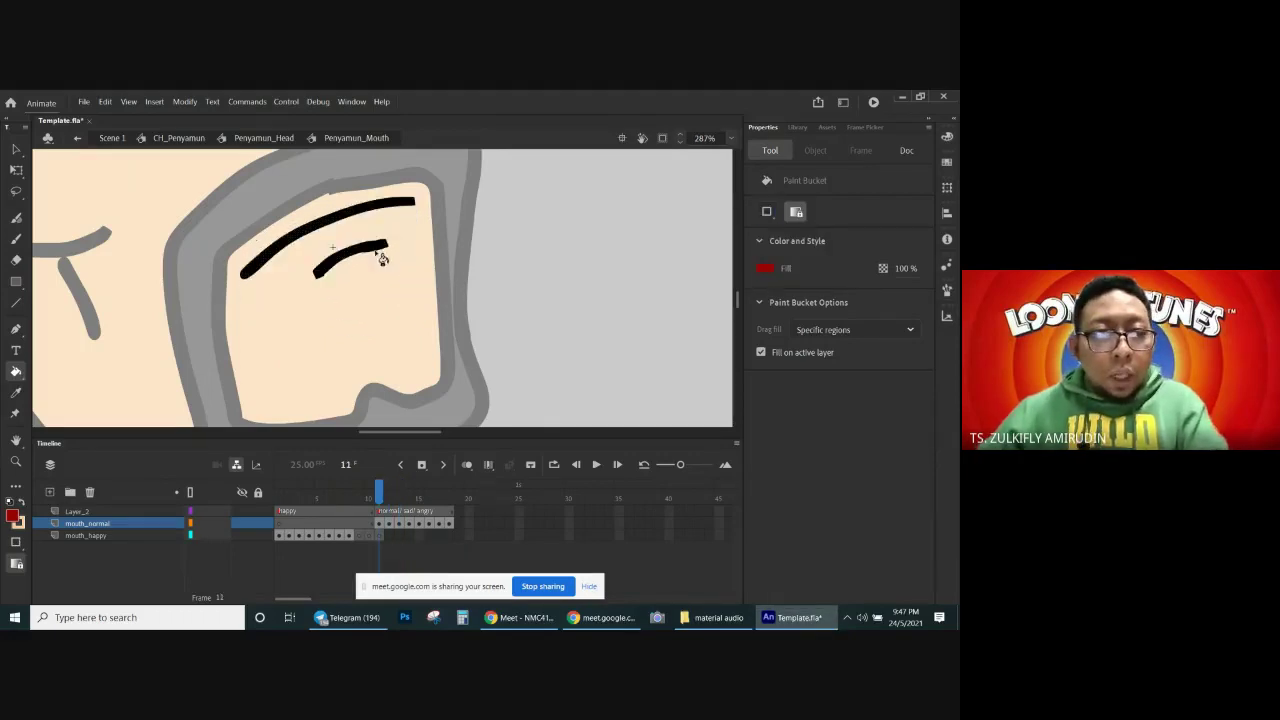
key(comma)
key(comma)
key(comma)
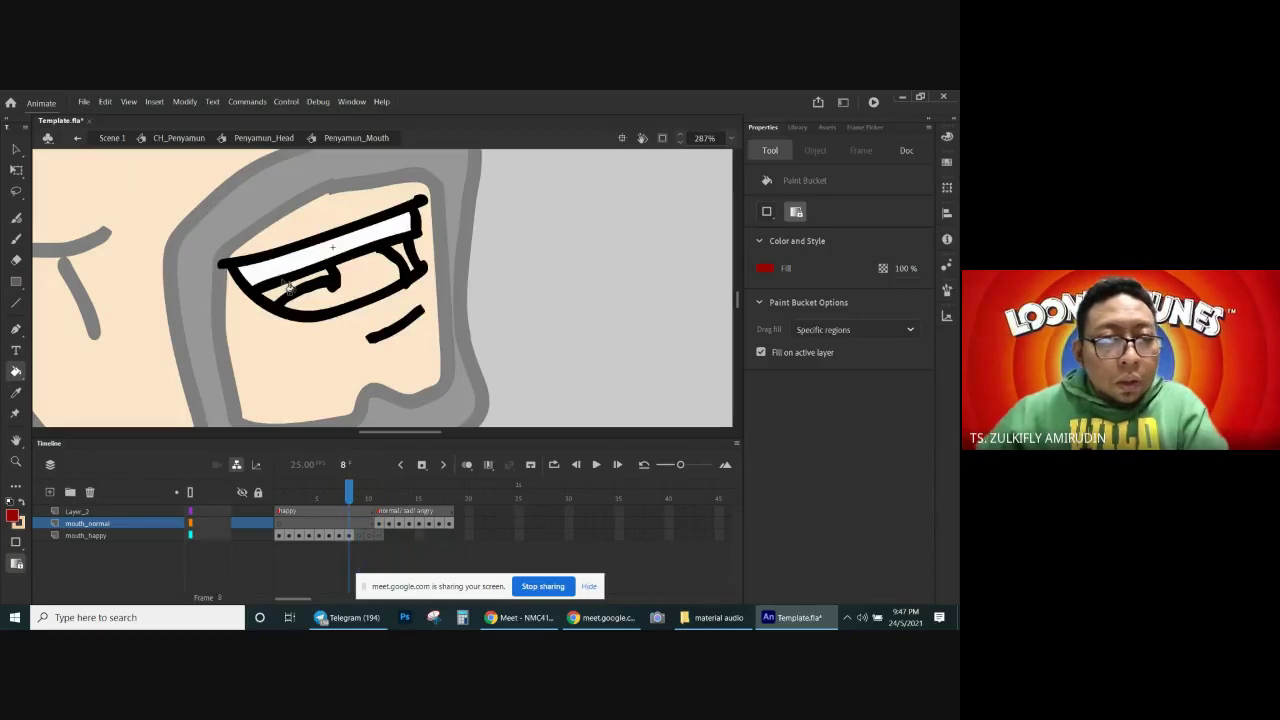
click(354, 535)
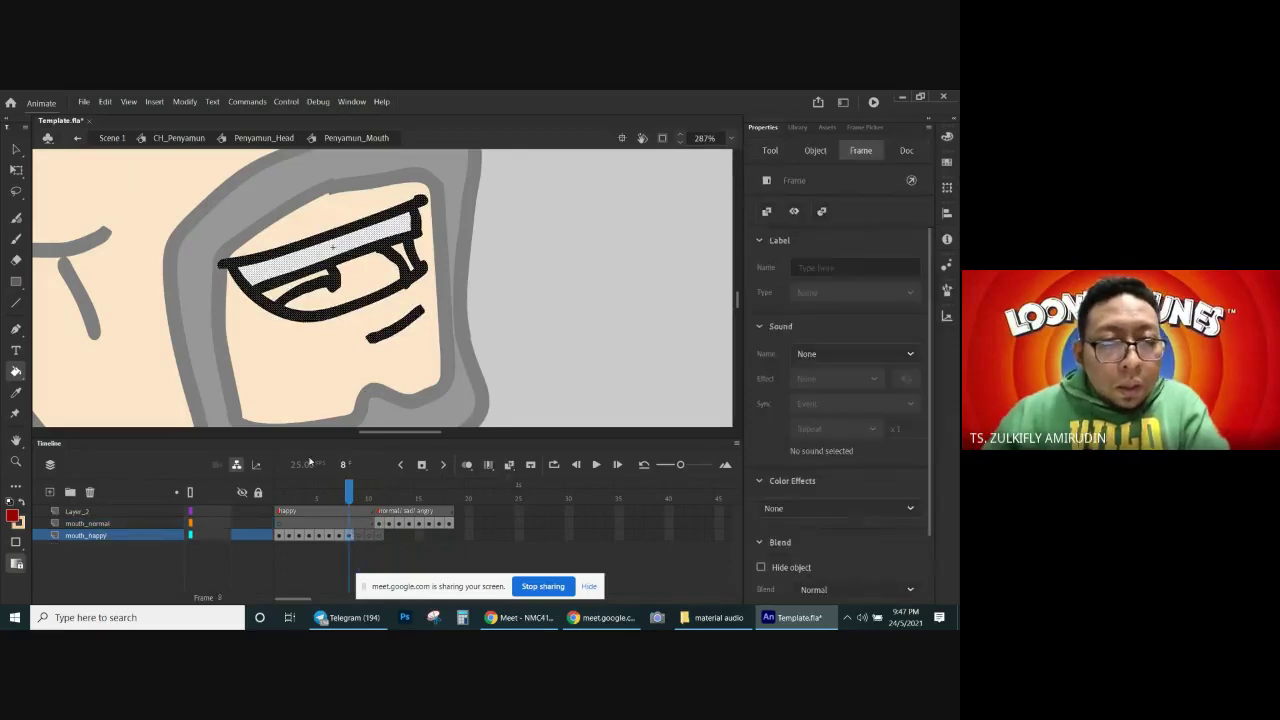
click(285, 291)
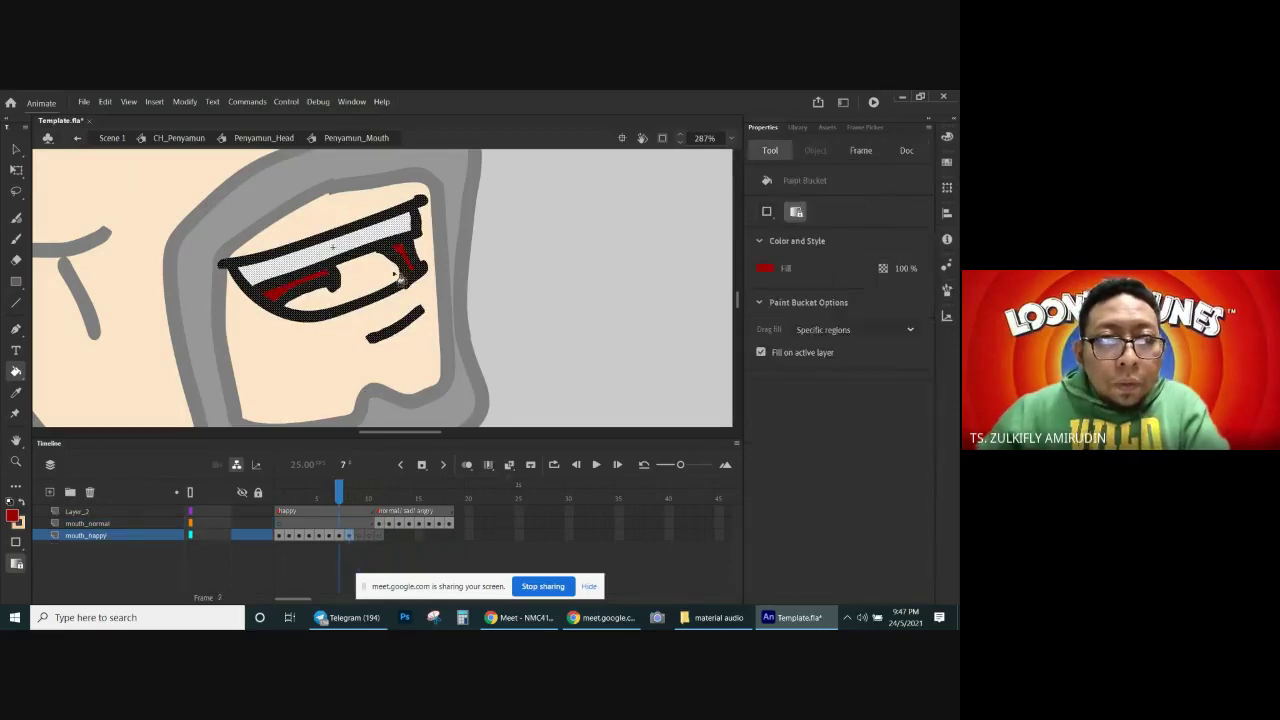
Step: Fill the mouth interiors on frames 6, 5 and 4 of mouth_happy with dark red
key(comma)
key(comma)
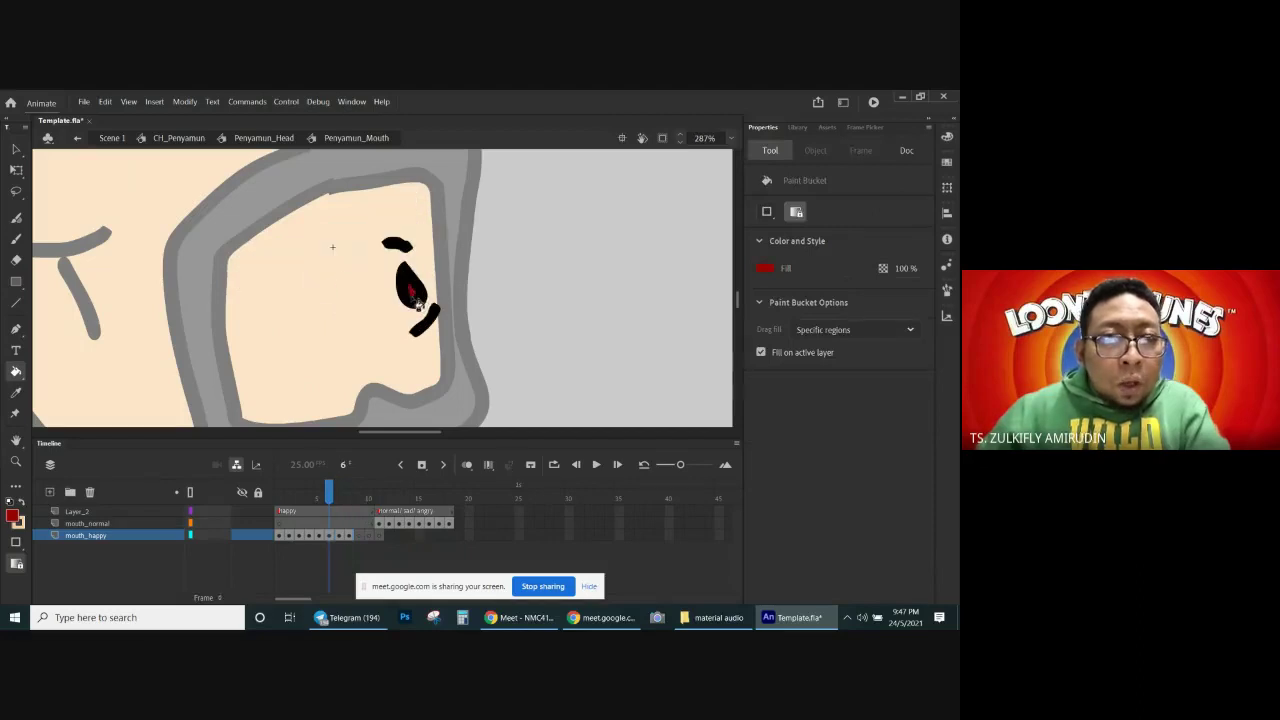
key(comma)
click(383, 265)
key(comma)
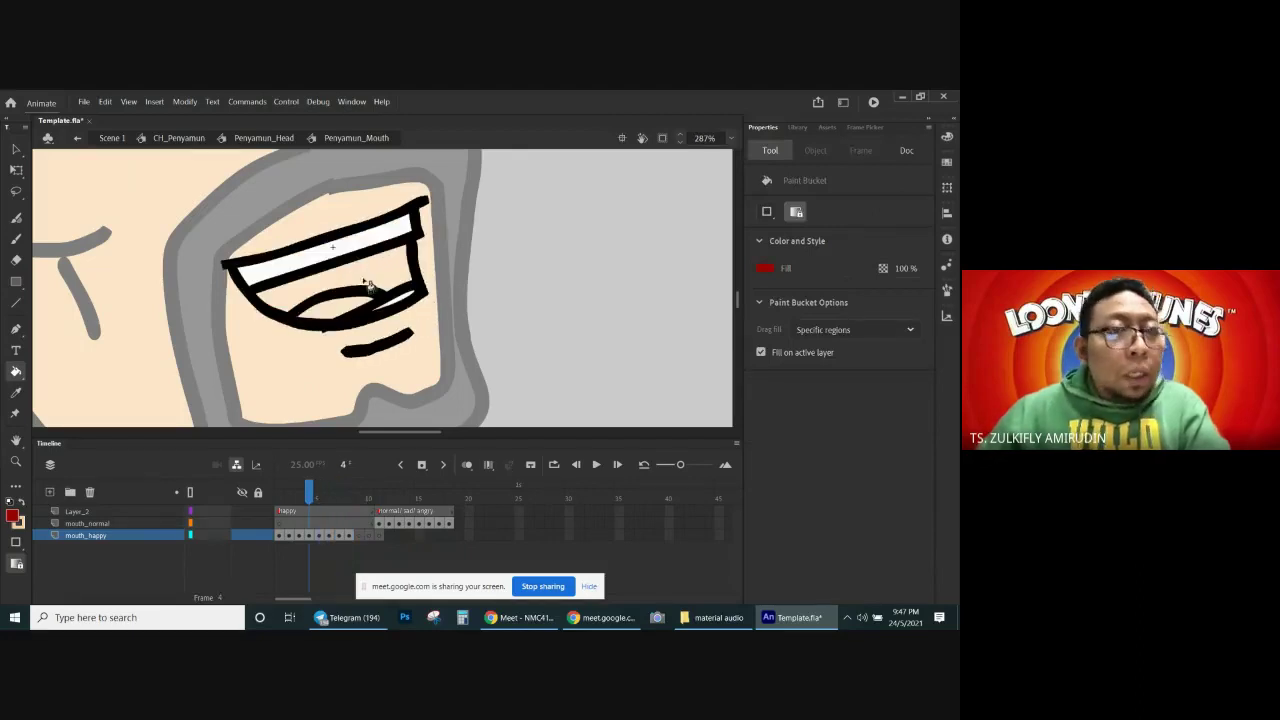
click(378, 286)
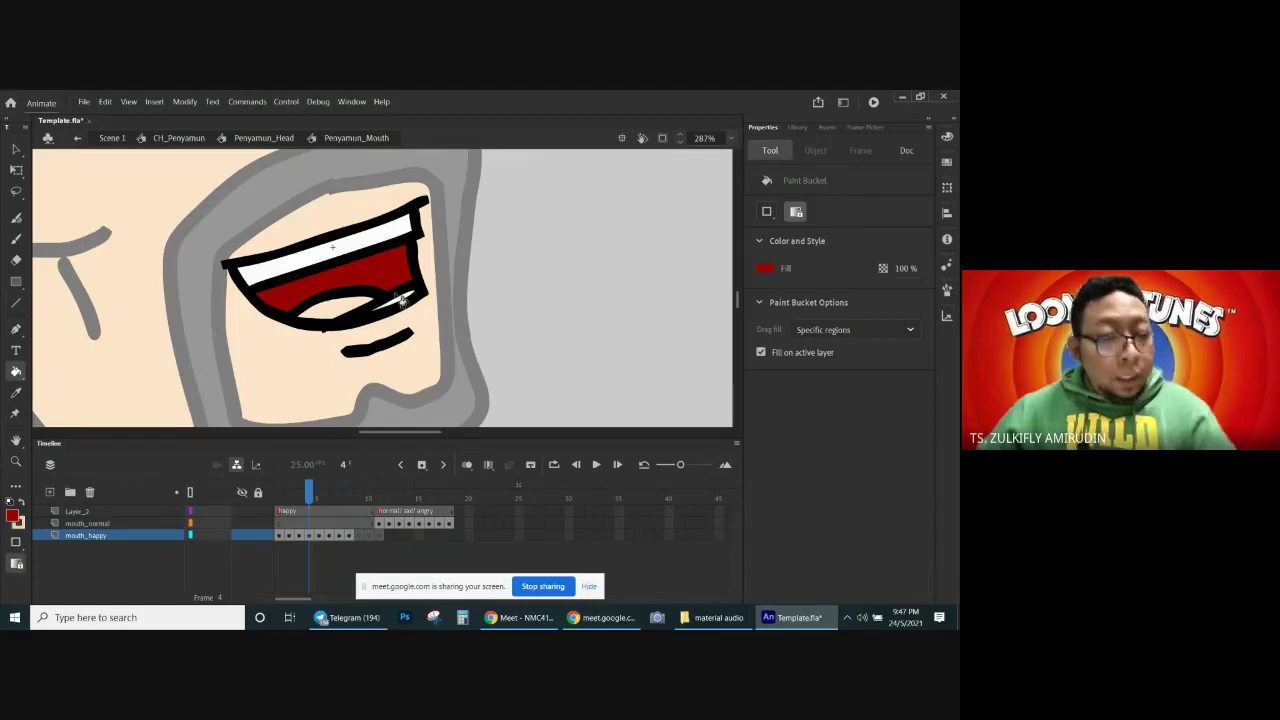
Step: Delete the small piece beside the tongue in the frame 4 mouth and sample the upper teeth's white as the fill colour
key(v)
click(399, 303)
key(Delete)
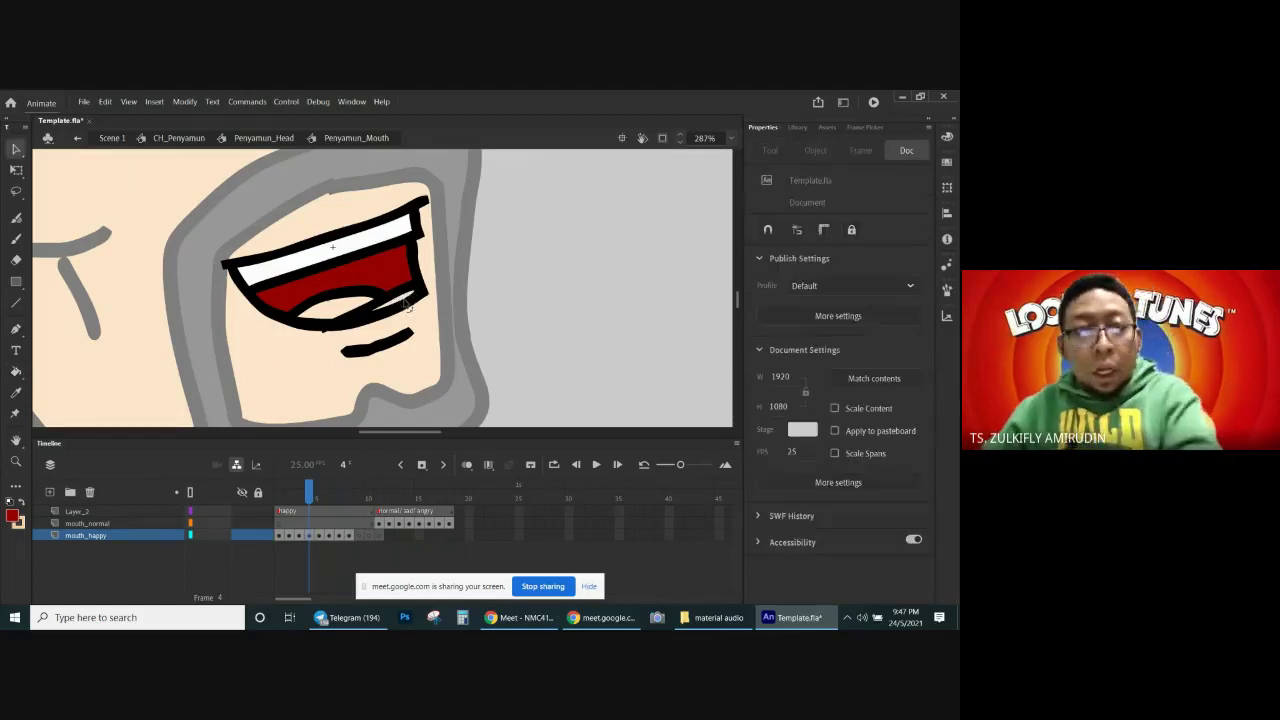
key(i)
click(363, 240)
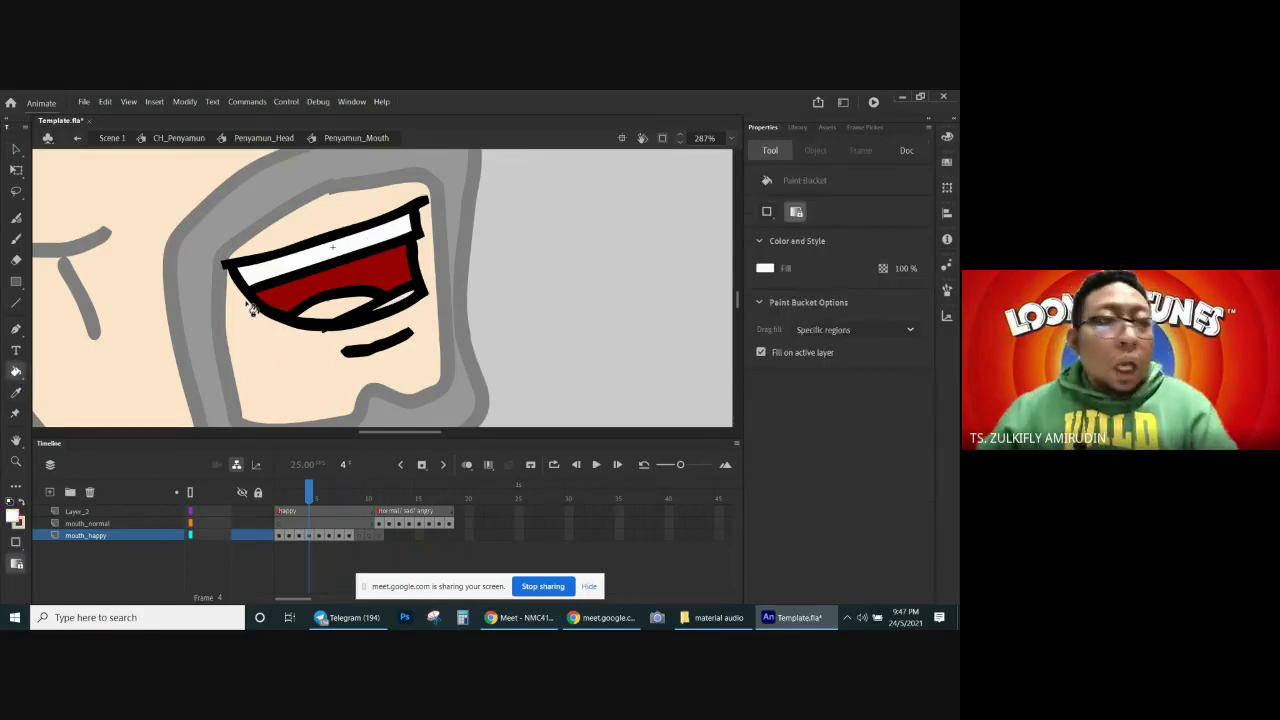
Step: Sample the dark red and fill the mouth interior on frame 3 of mouth_happy with it
key(i)
click(377, 262)
key(comma)
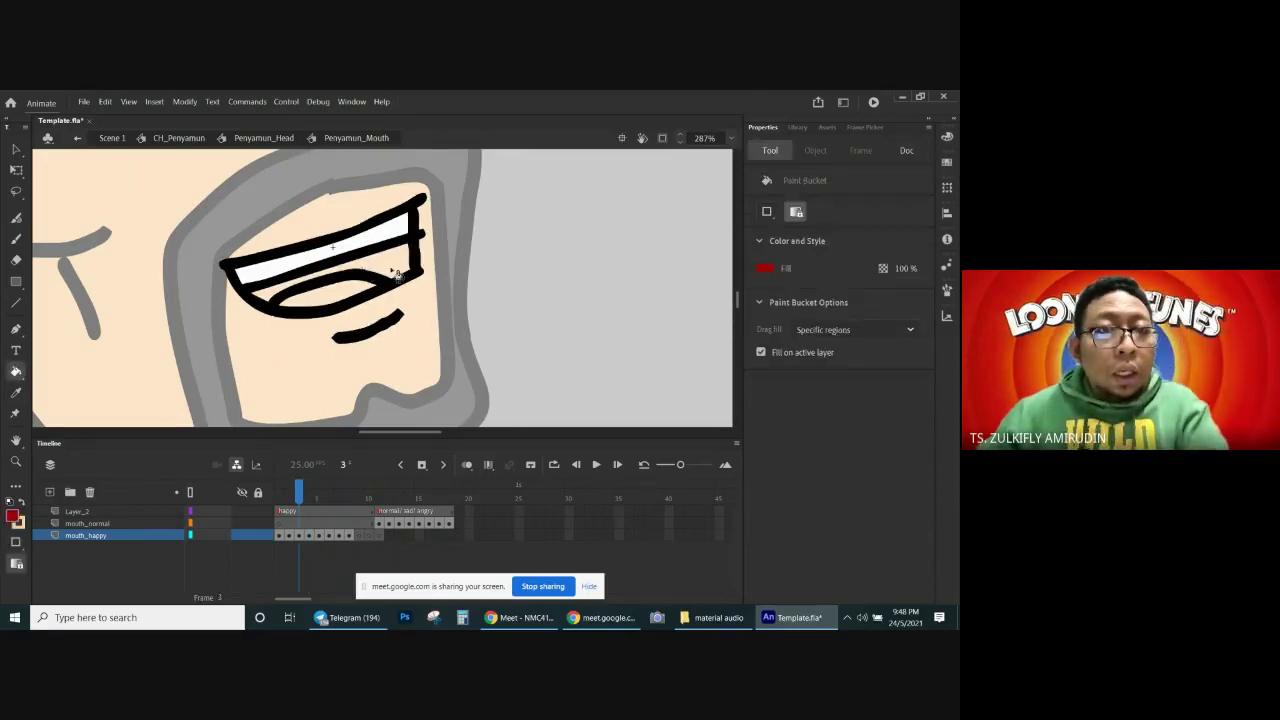
click(394, 273)
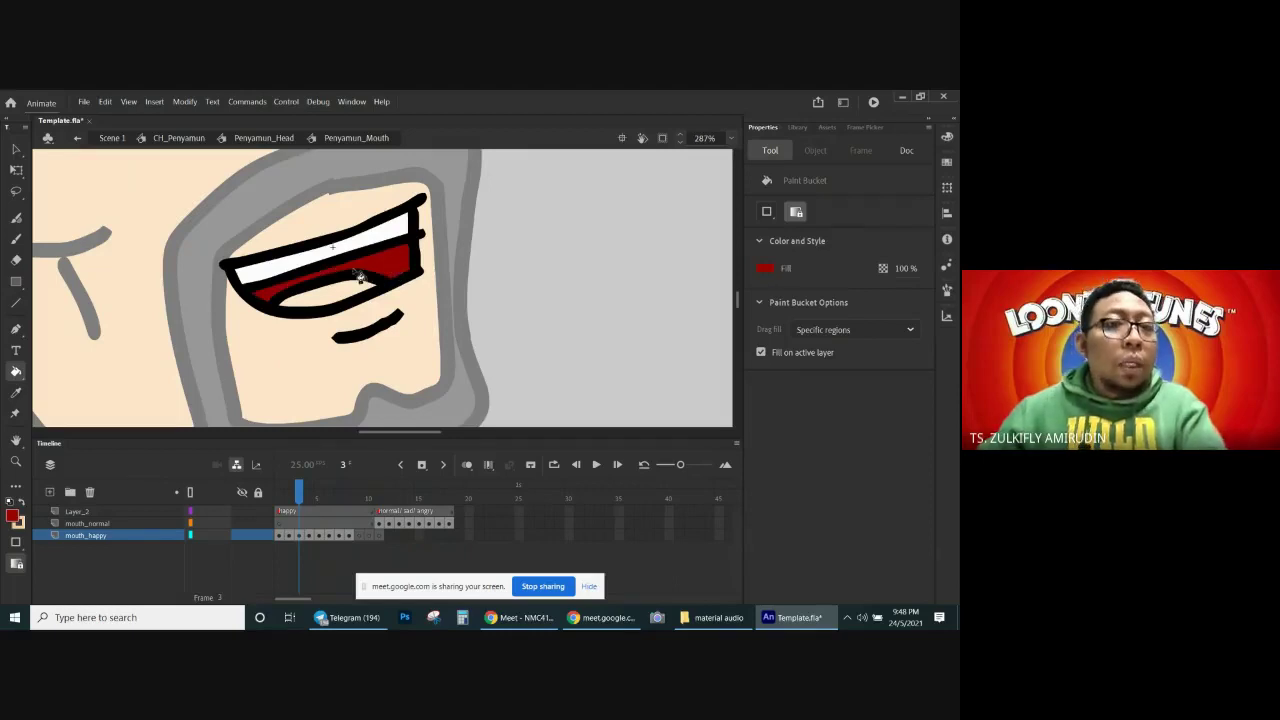
Step: Move the lower white piece out of the frame 2 mouth, refill the gap with white and delete the displaced piece
key(comma)
key(comma)
key(period)
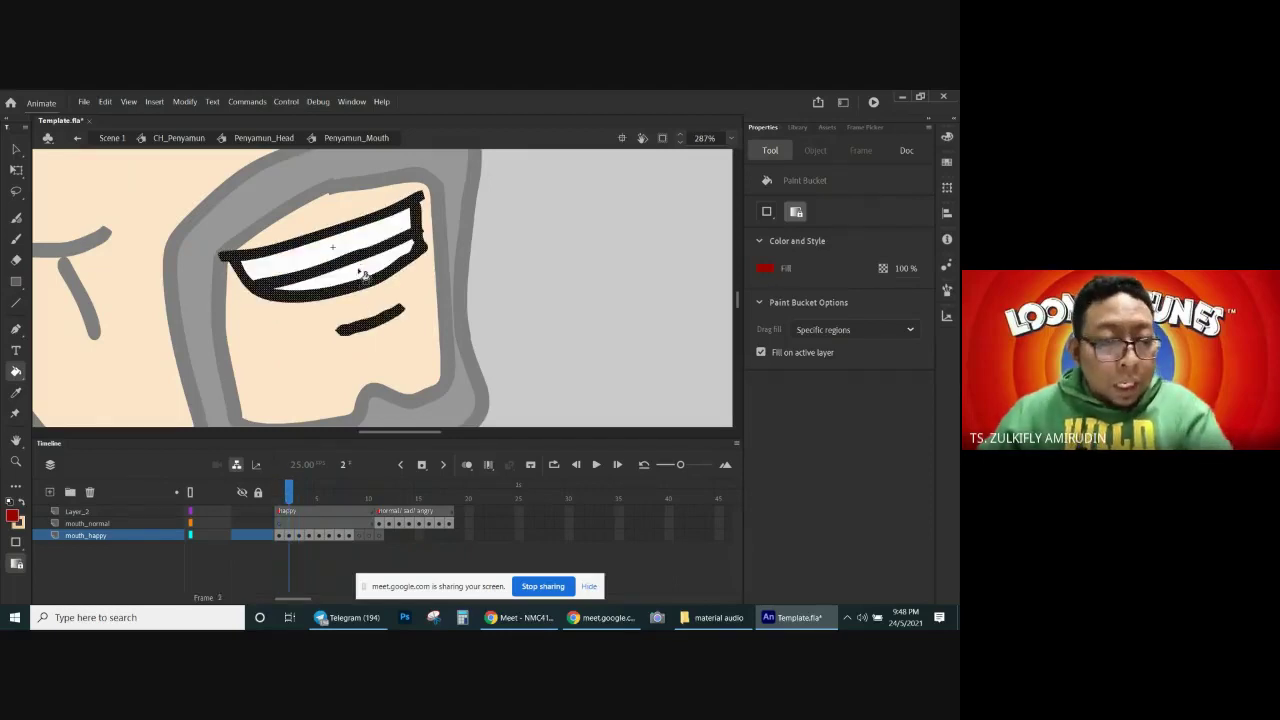
key(v)
drag(323, 269, 515, 288)
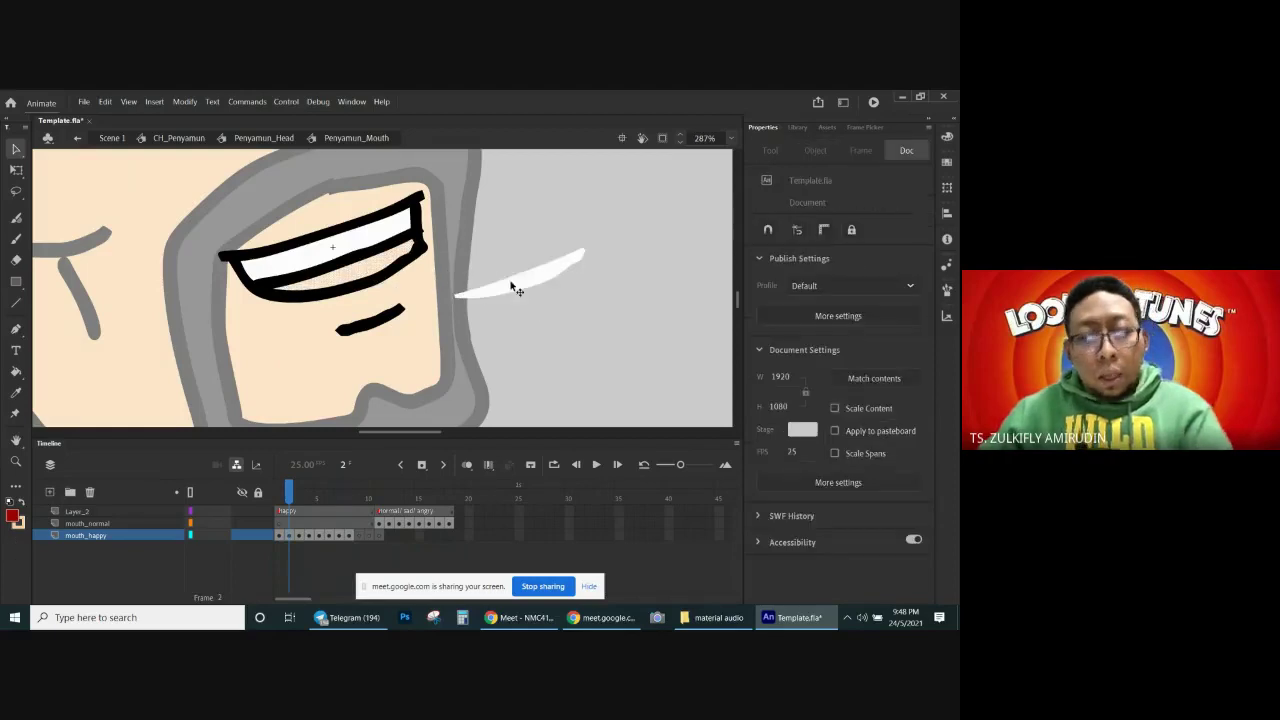
key(k)
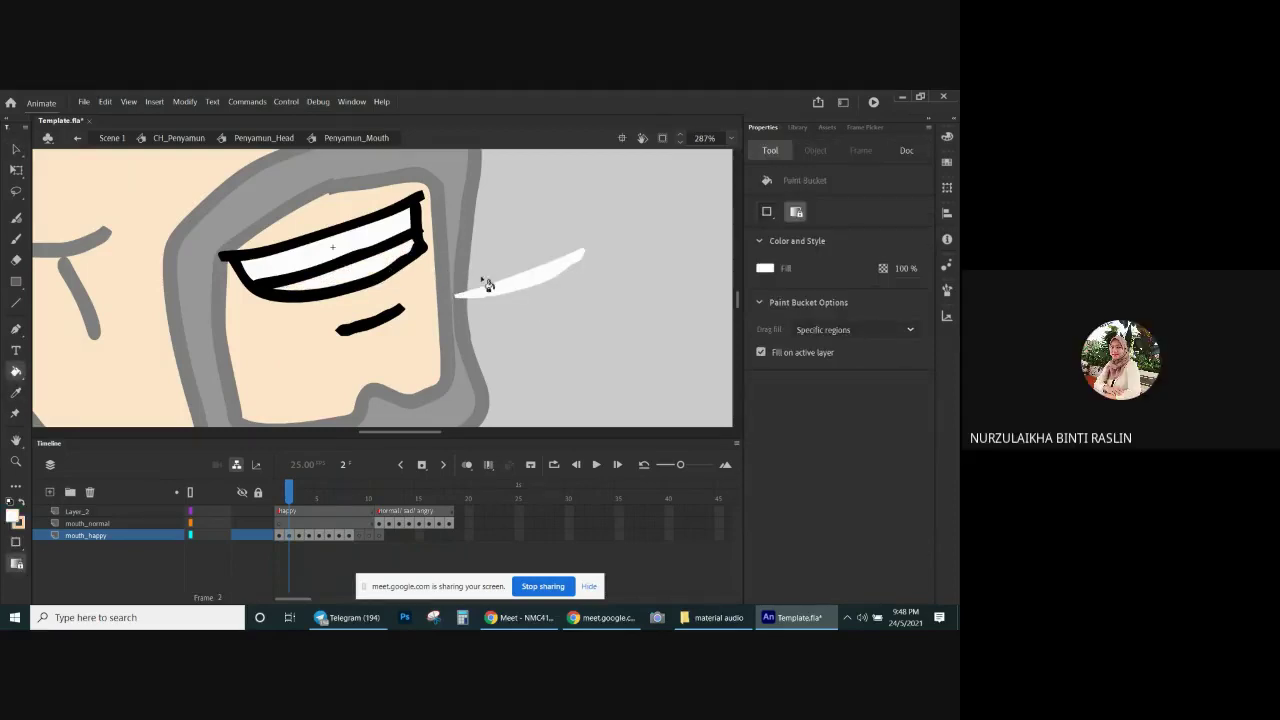
key(v)
click(512, 276)
key(Delete)
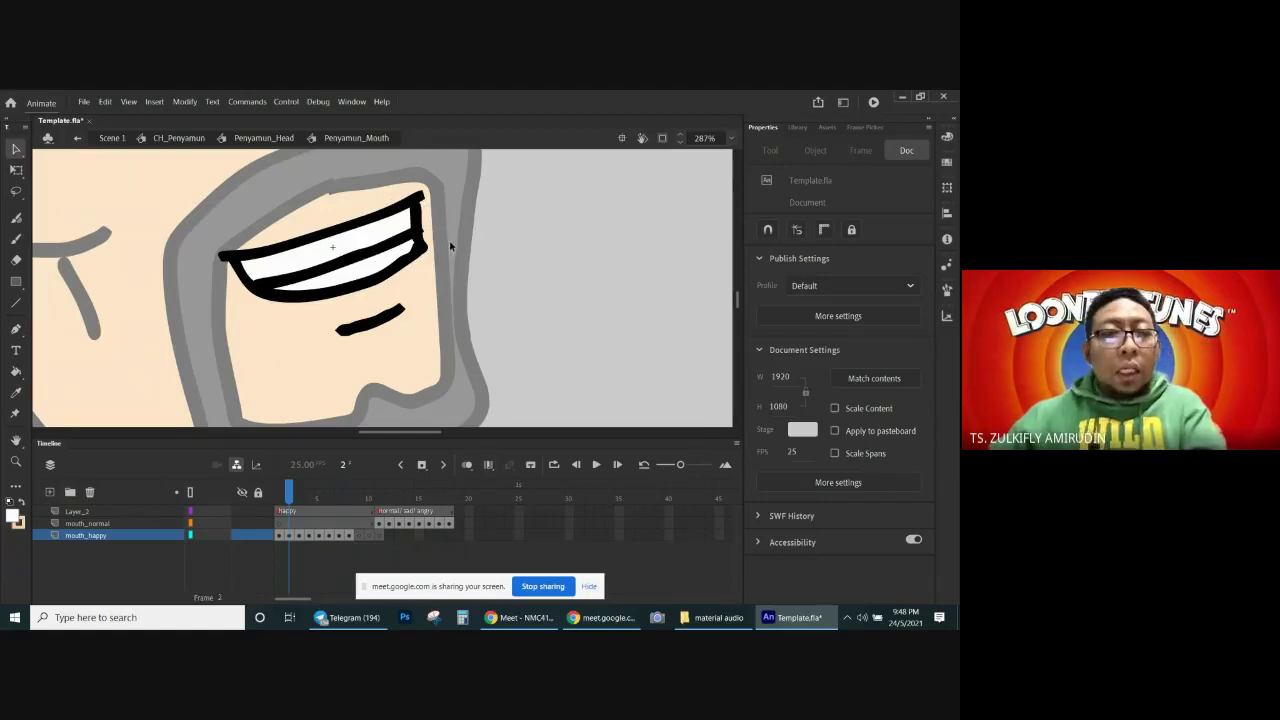
Step: Erase the small black outline stub protruding beside the mouth on frame 3 of mouth_happy
key(period)
key(comma)
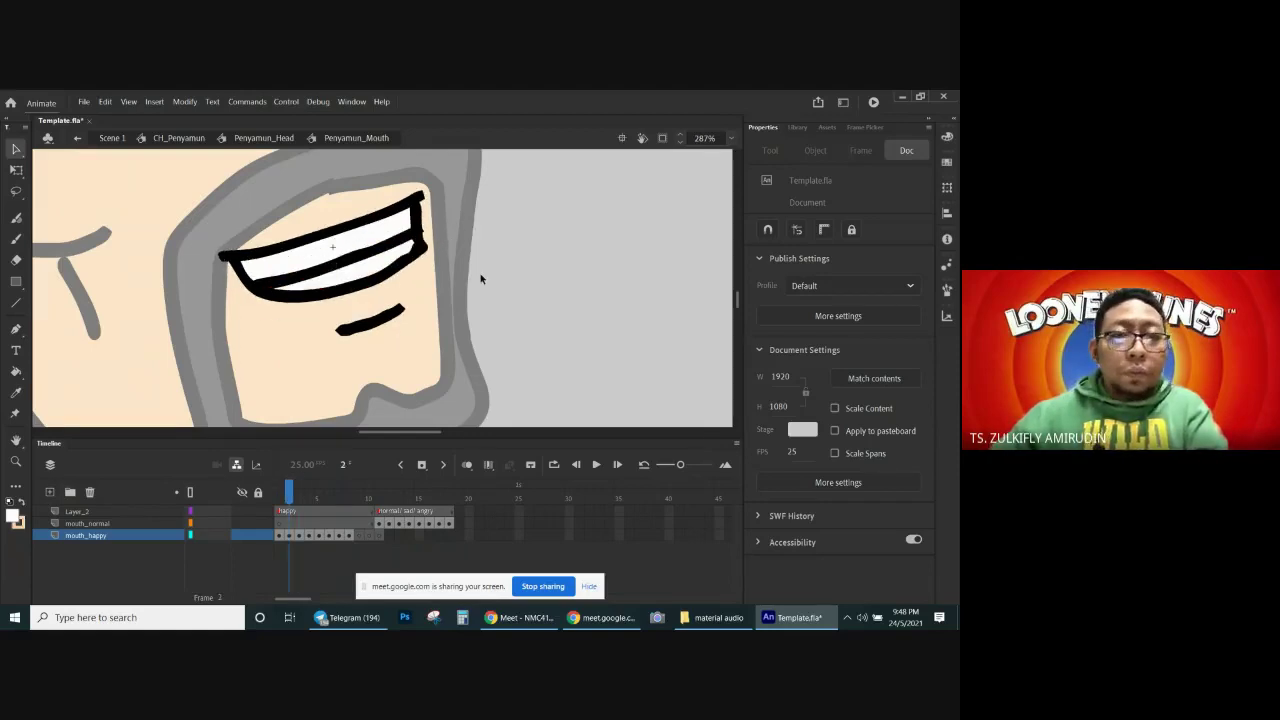
key(period)
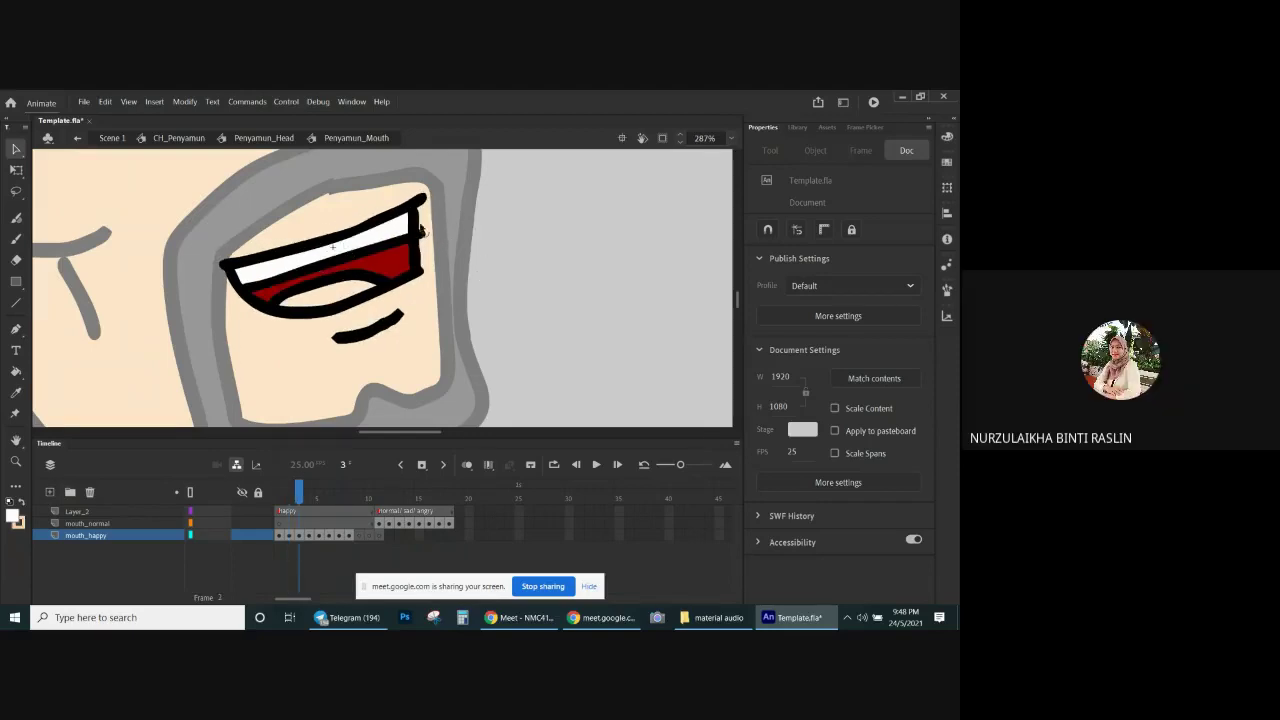
key(e)
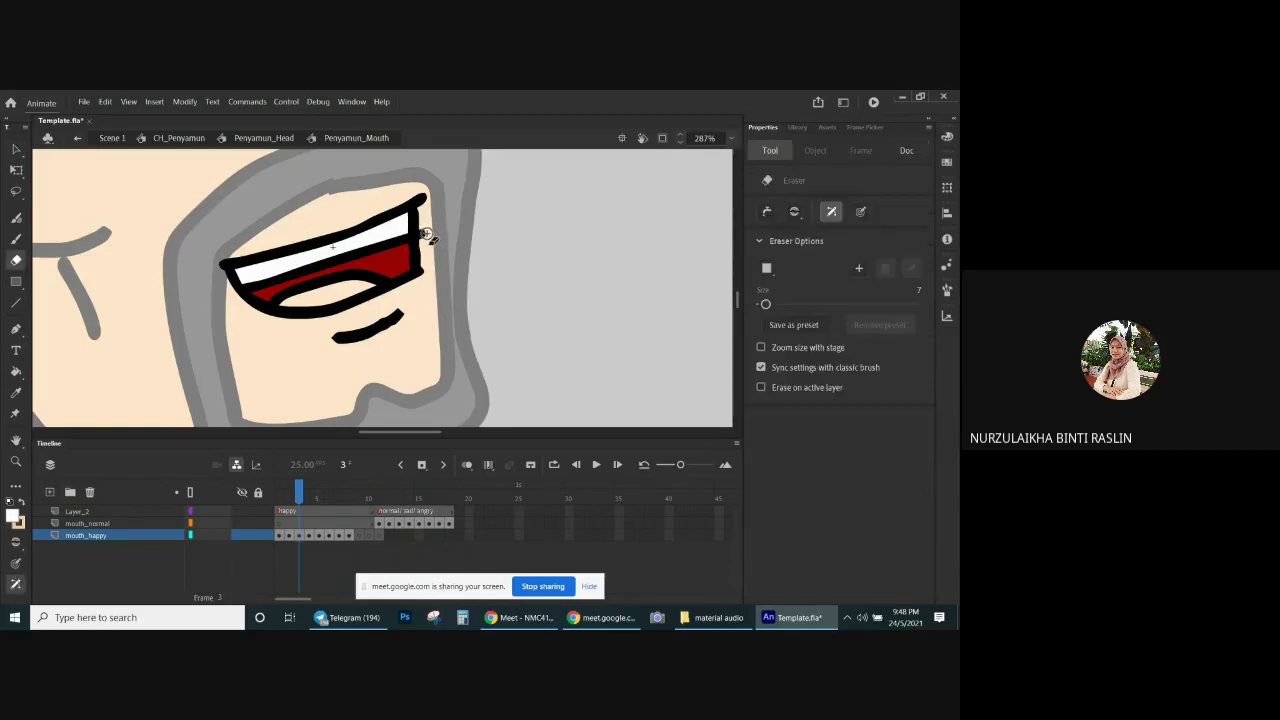
Step: Check the Google Meet call, return to Animate and compare the mouths on frames 3 and 4
click(520, 617)
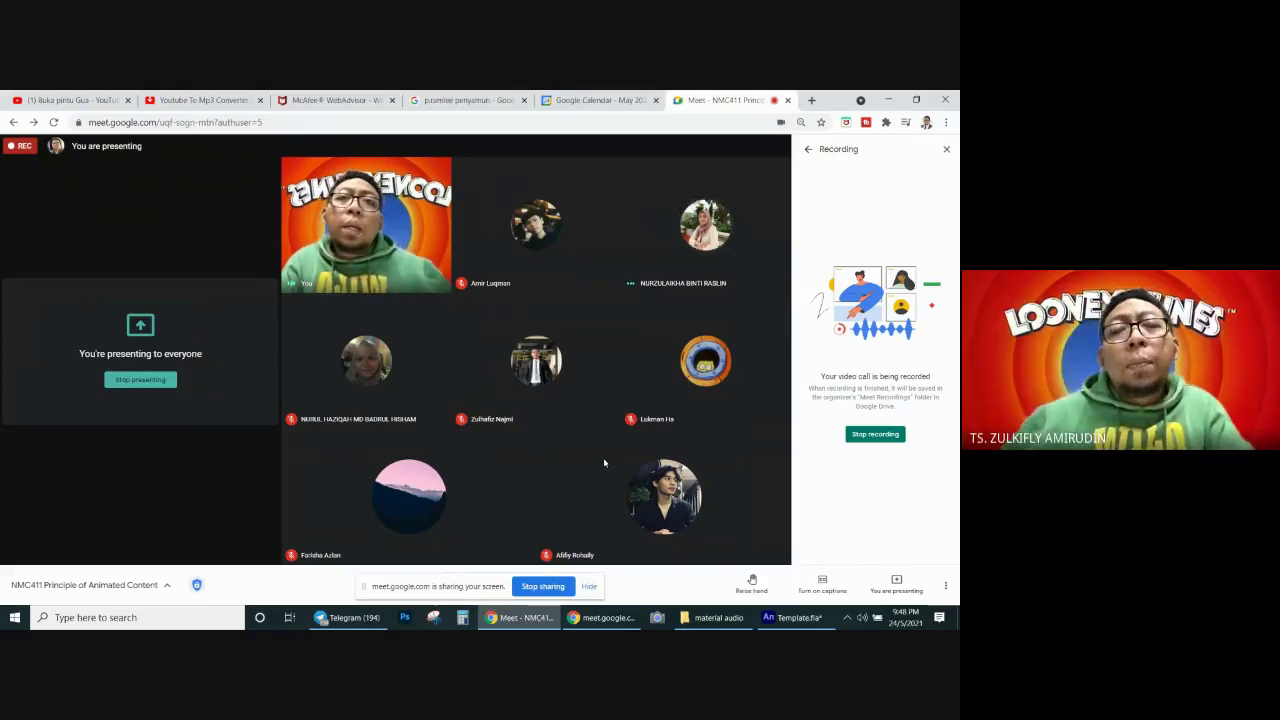
key(alt+Tab)
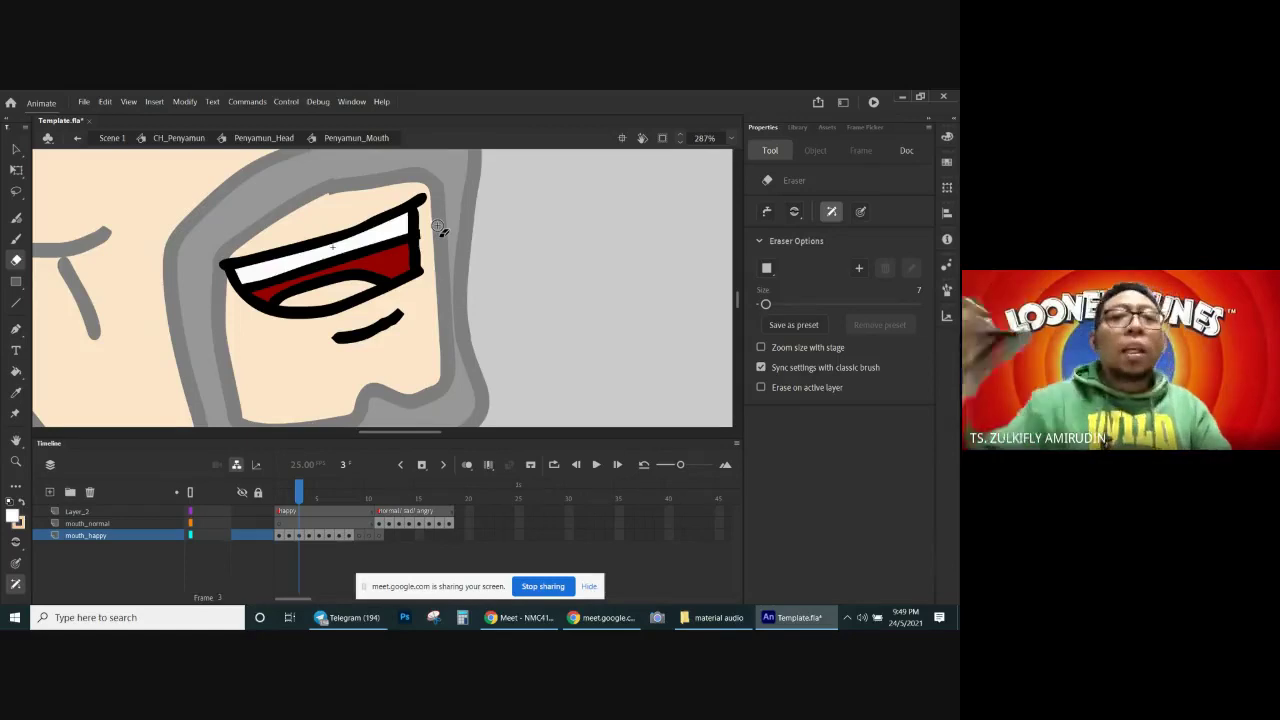
key(period)
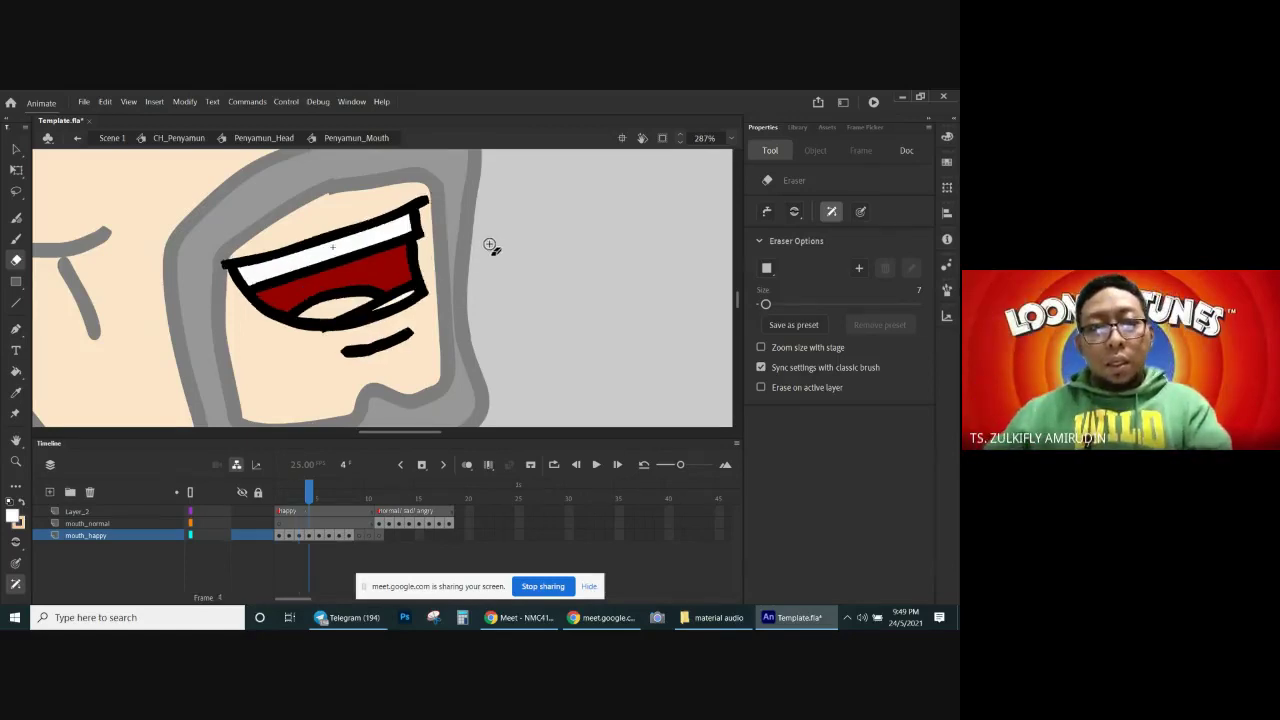
key(comma)
key(period)
key(comma)
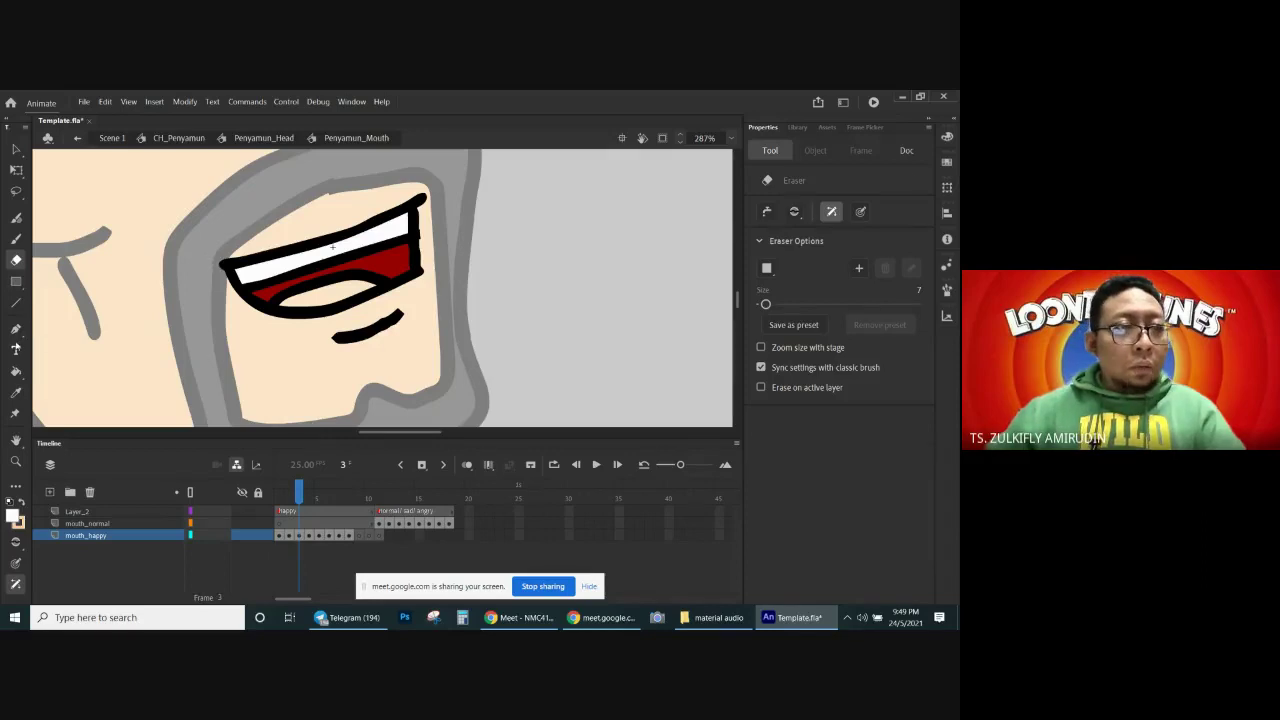
Step: Set the Paint Bucket fill to pink #FF6699 and fill the tongue on frame 3 of mouth_happy
click(17, 372)
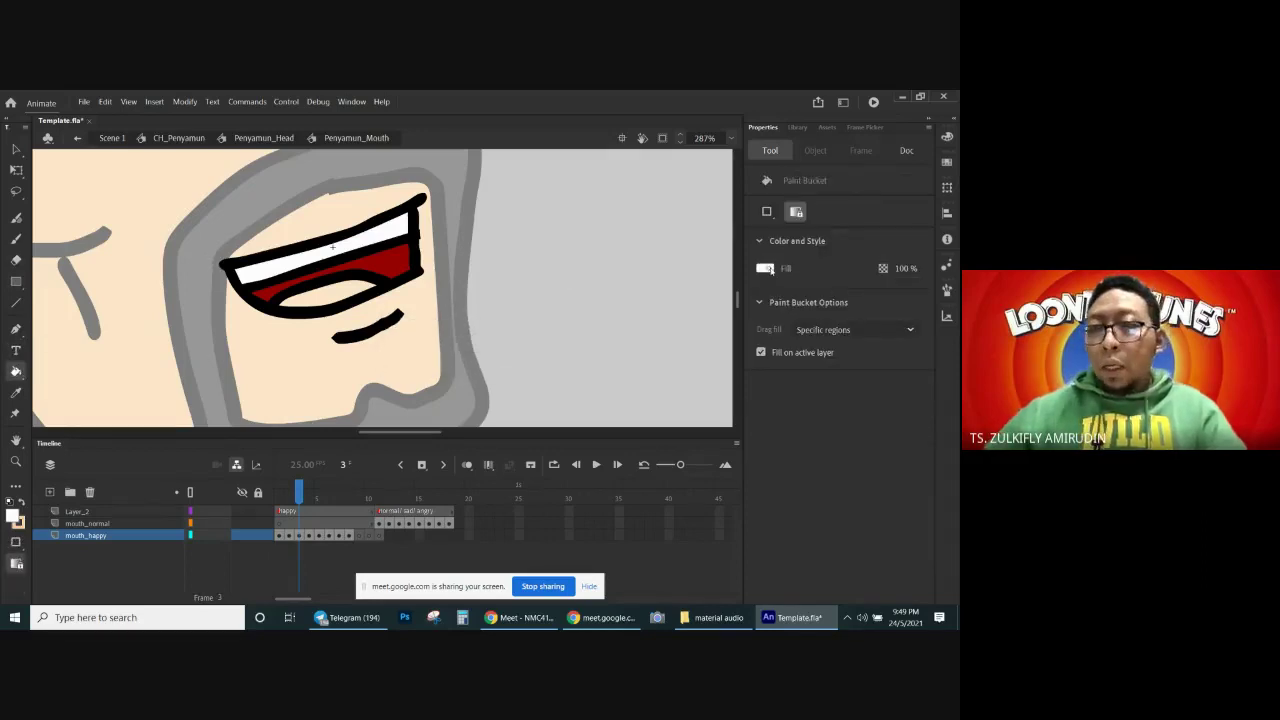
click(765, 268)
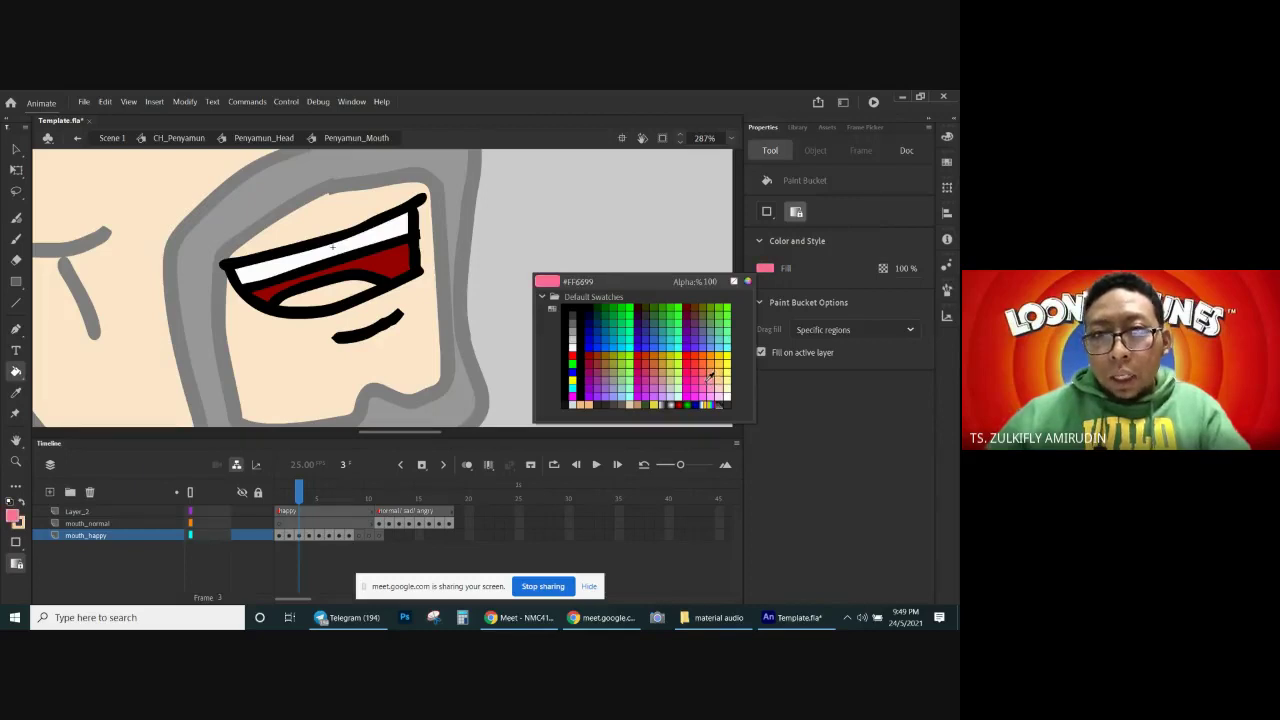
click(710, 375)
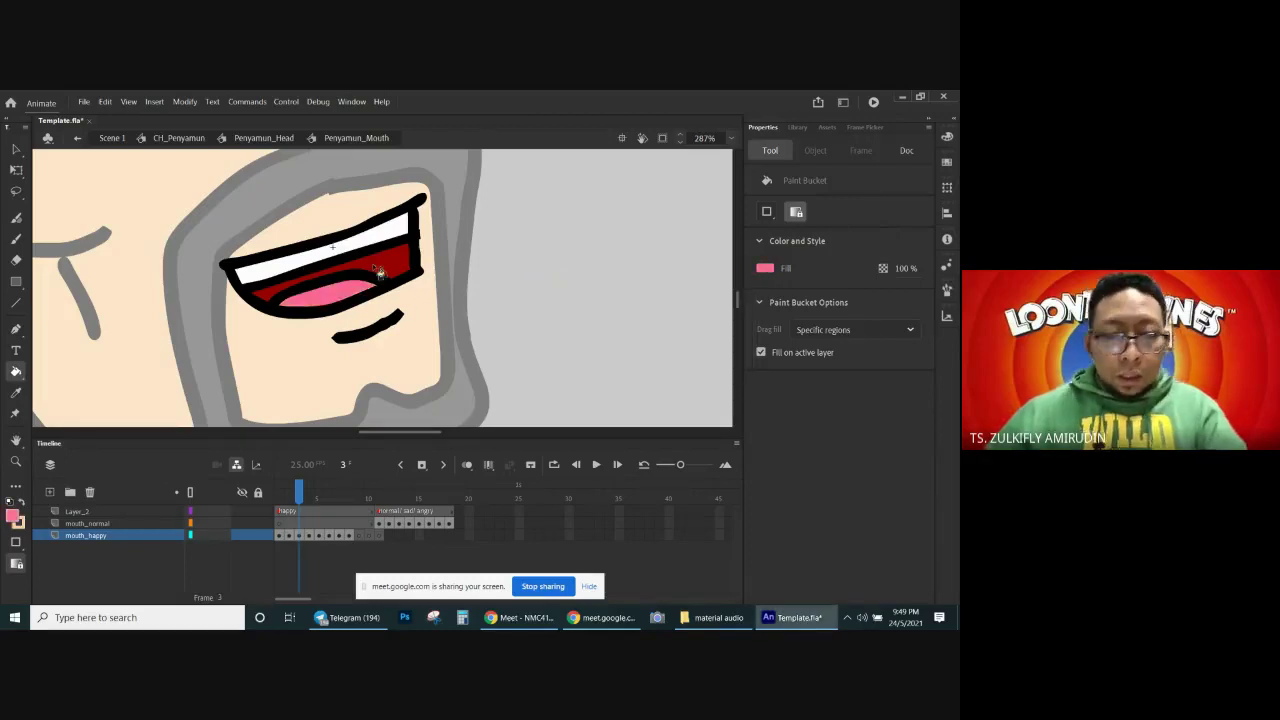
Step: Fill the tongue on frame 8 of mouth_happy with the same pink and clear the selection
key(period)
key(period)
key(period)
key(period)
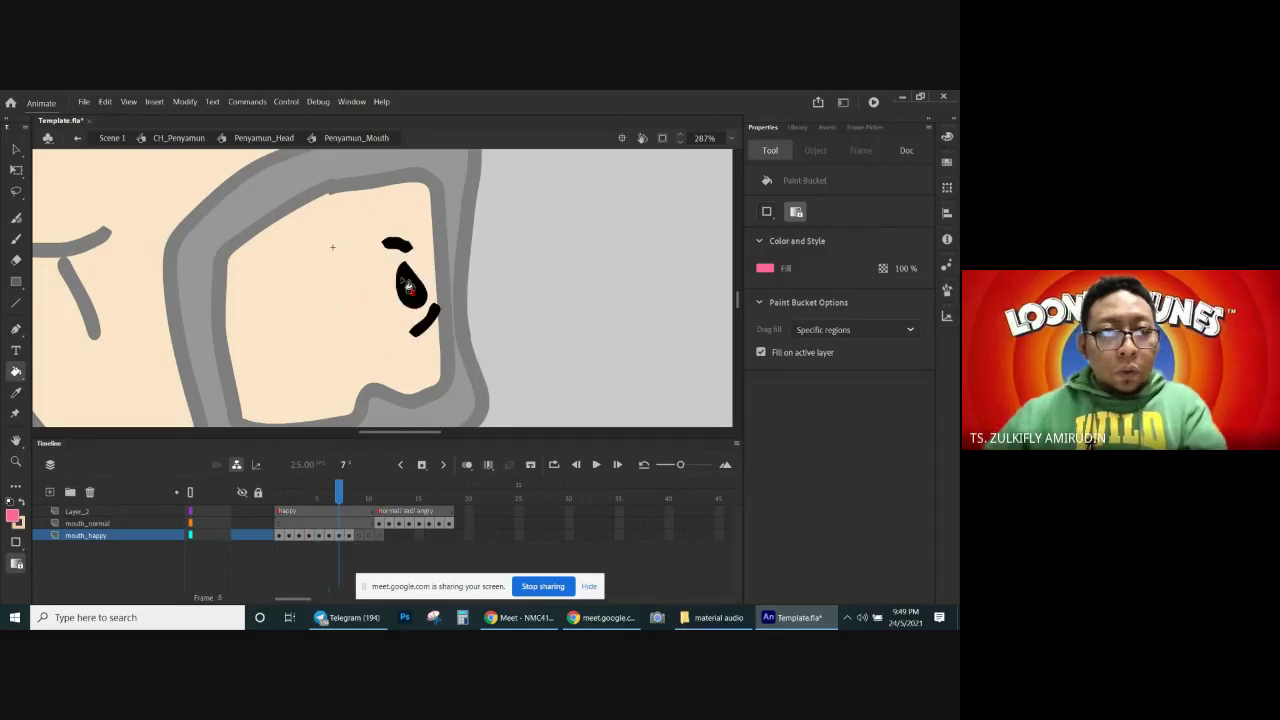
click(368, 285)
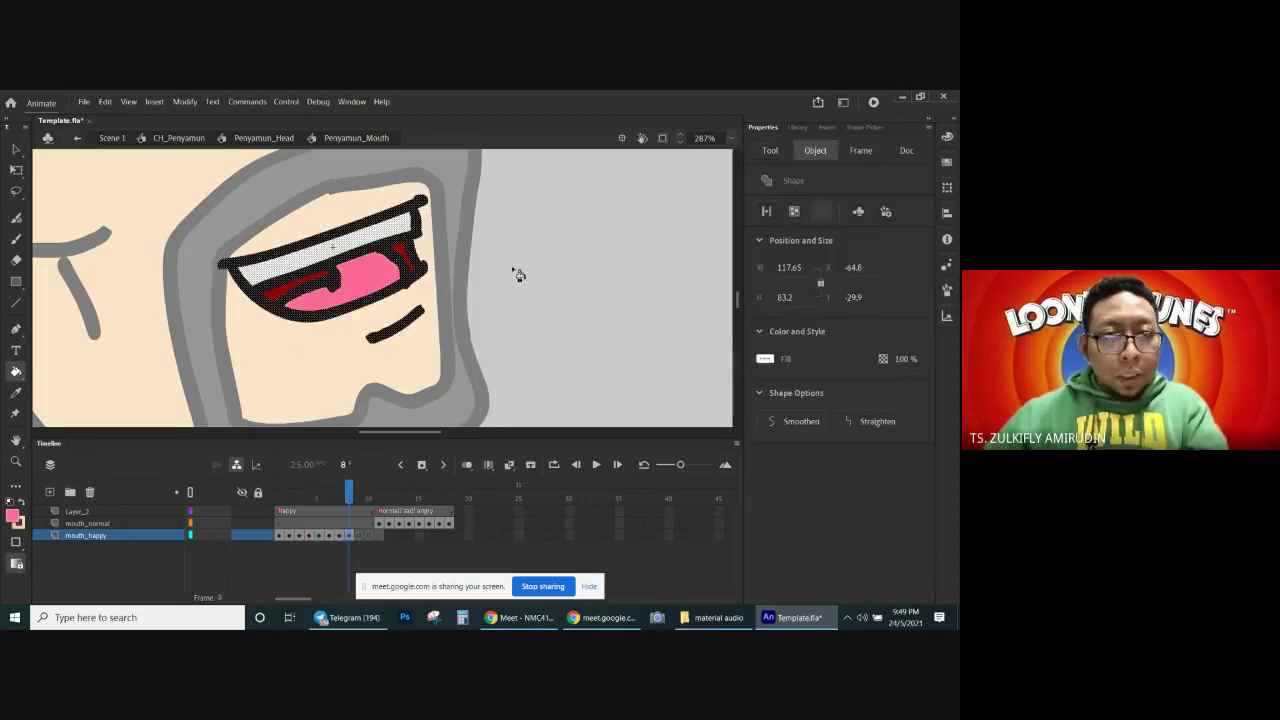
key(v)
click(497, 260)
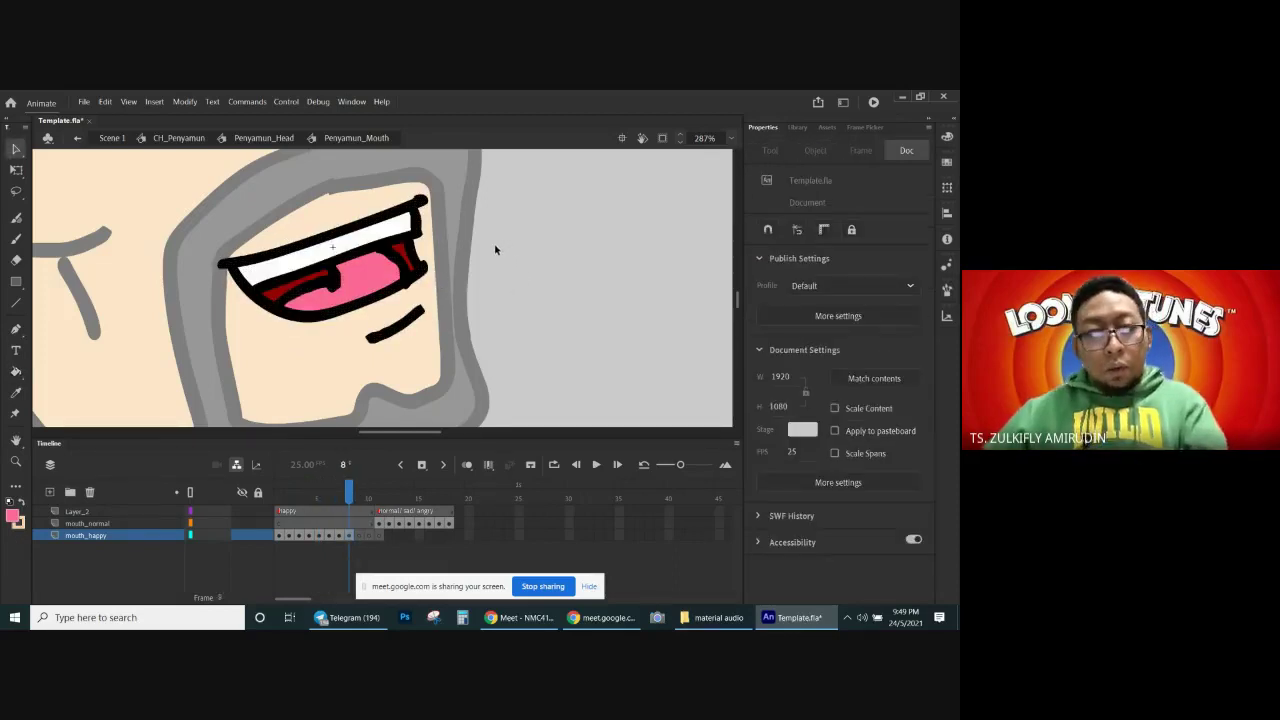
Step: Fill the tongues on frames 13 and 14 of the mouth_normal layer with pink
key(period)
key(period)
key(period)
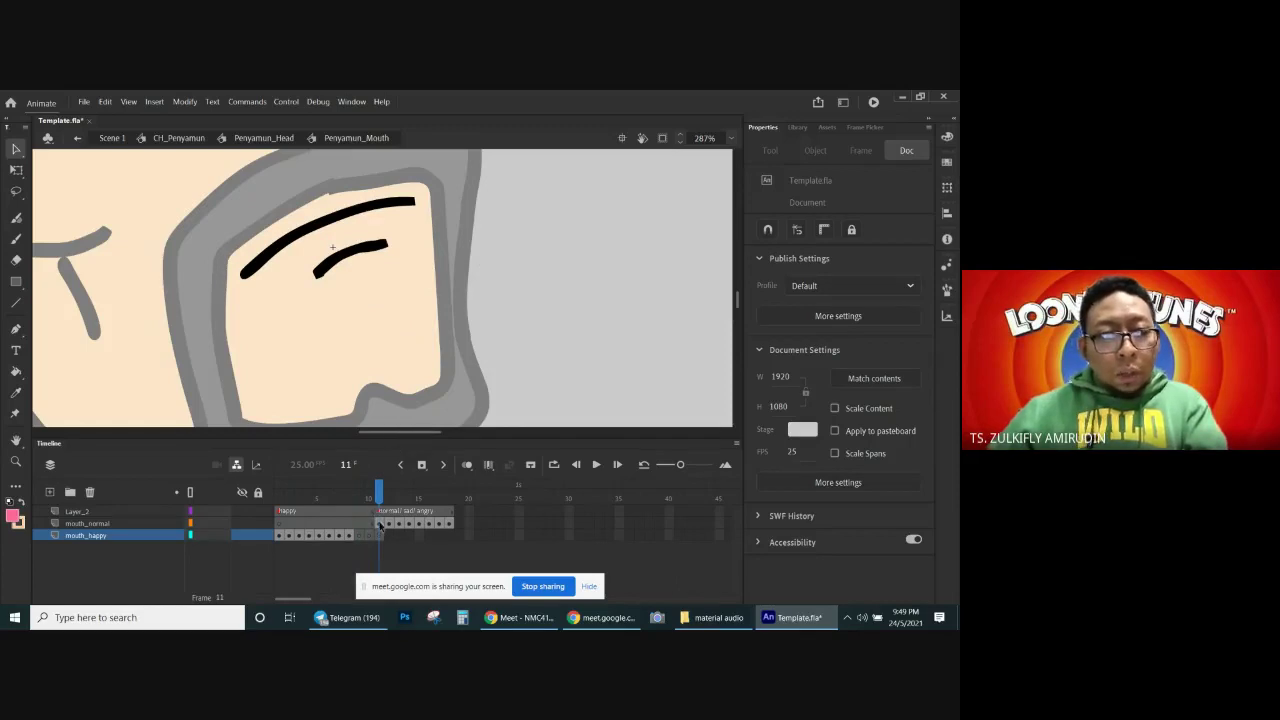
click(380, 523)
key(period)
key(period)
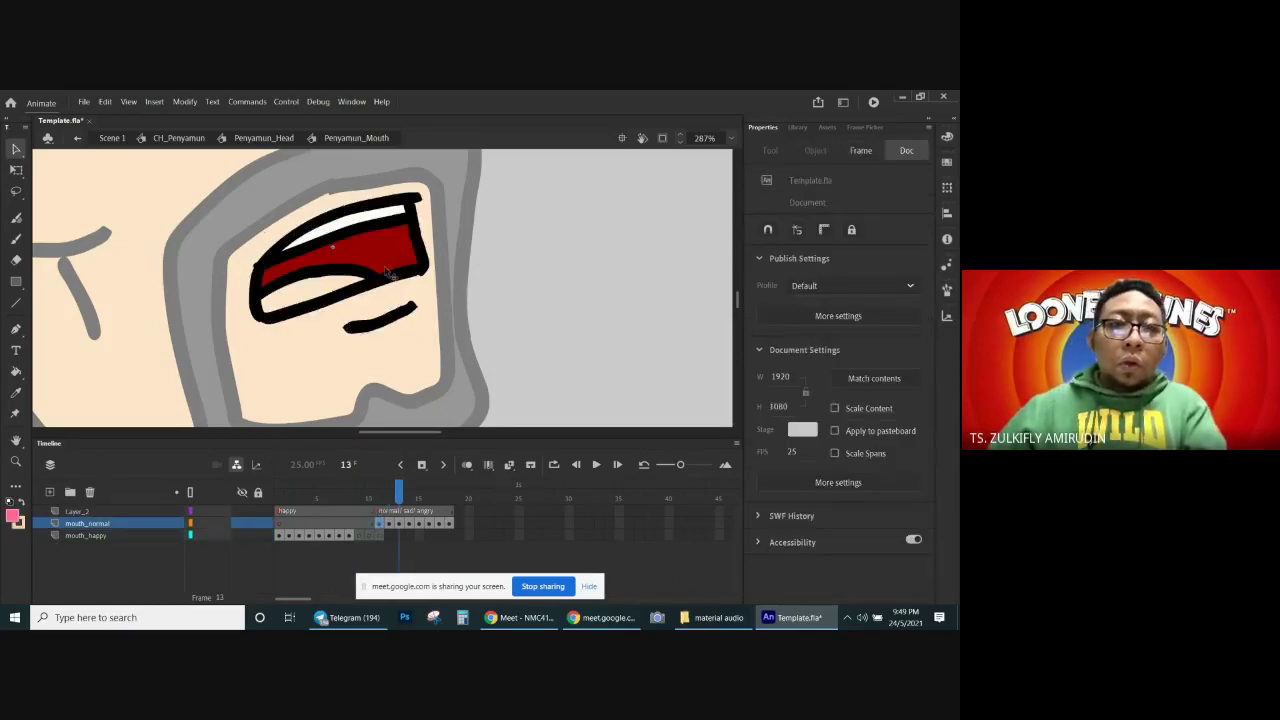
click(15, 371)
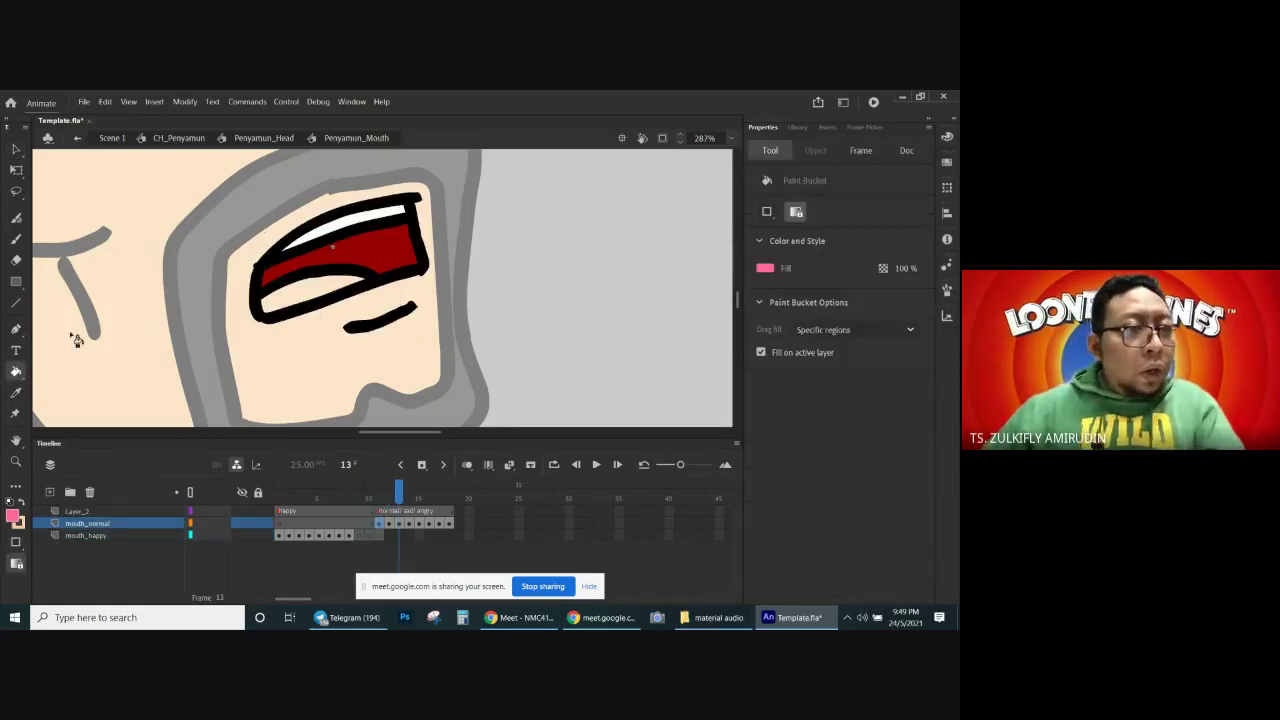
click(282, 302)
key(period)
click(312, 304)
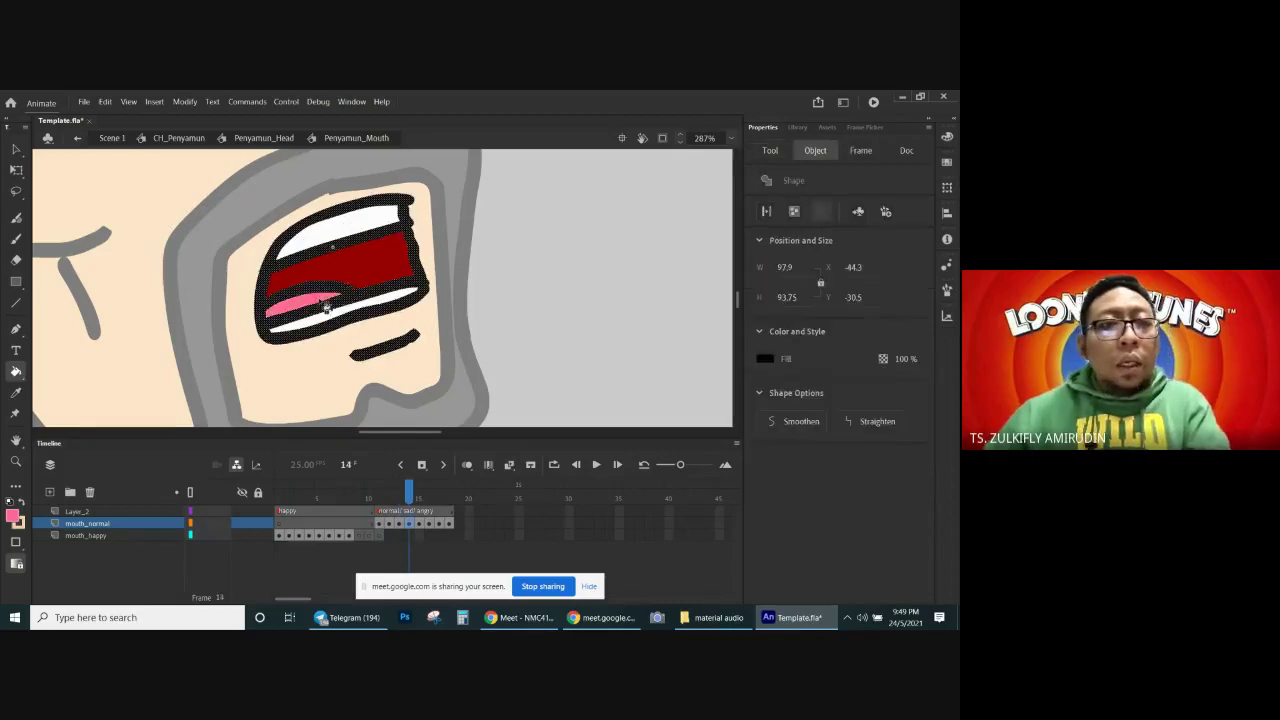
Step: Fill the tongue on frame 18 of mouth_normal with pink
key(period)
key(period)
key(period)
key(period)
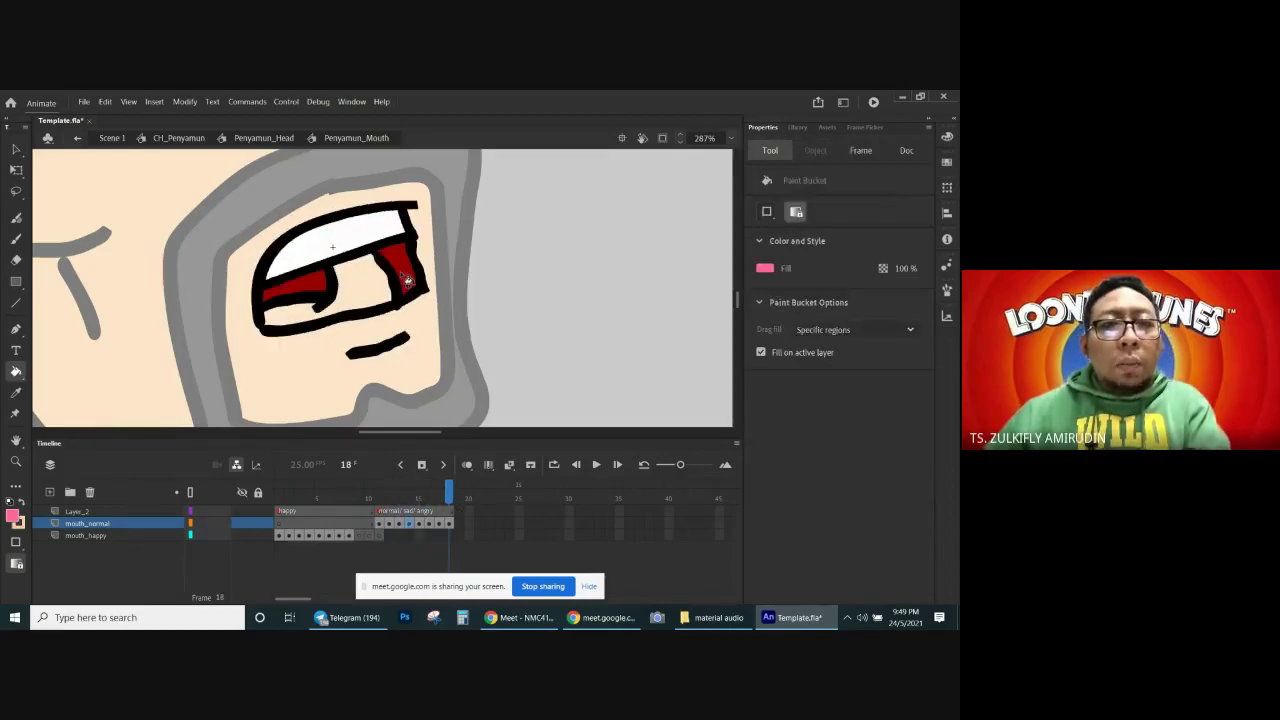
click(381, 290)
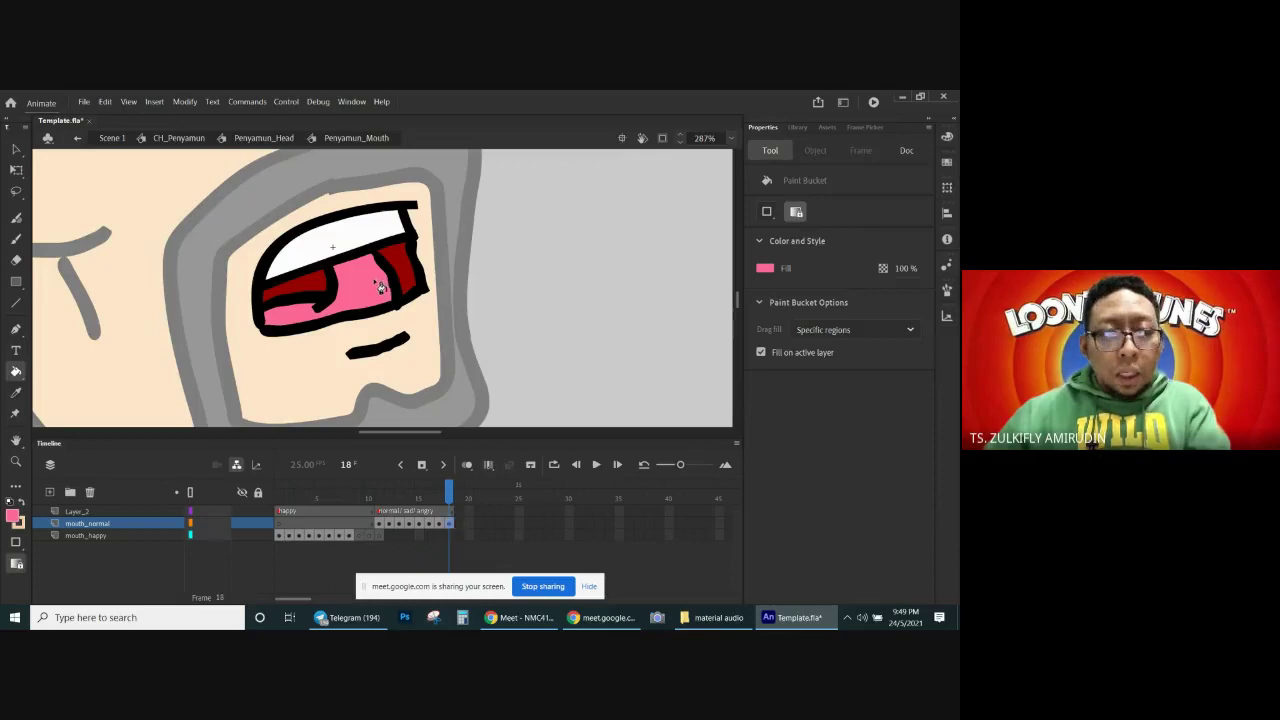
Step: Go back through the mouth shapes to frame 1 and save the document
key(comma)
key(comma)
key(comma)
key(comma)
key(comma)
key(comma)
key(comma)
key(comma)
key(Return)
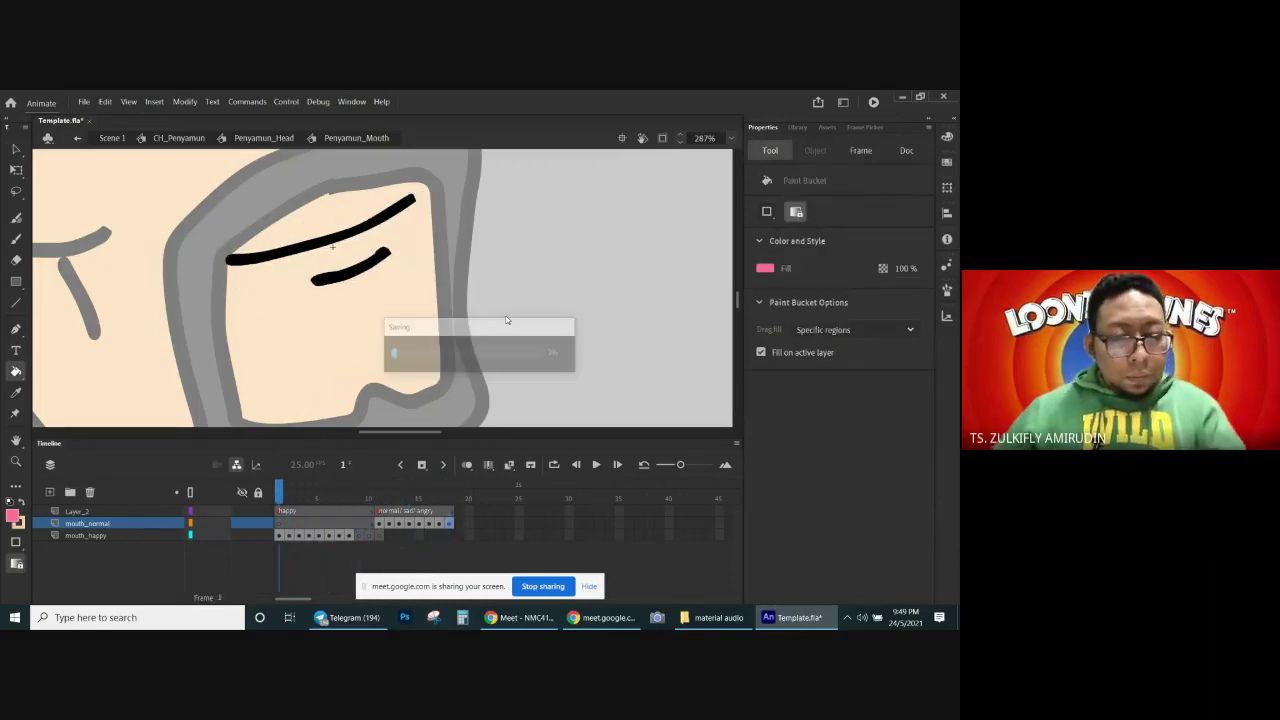
Step: Leave the mouth symbol and return to editing Penyamun_Head with the whole head in view
key(v)
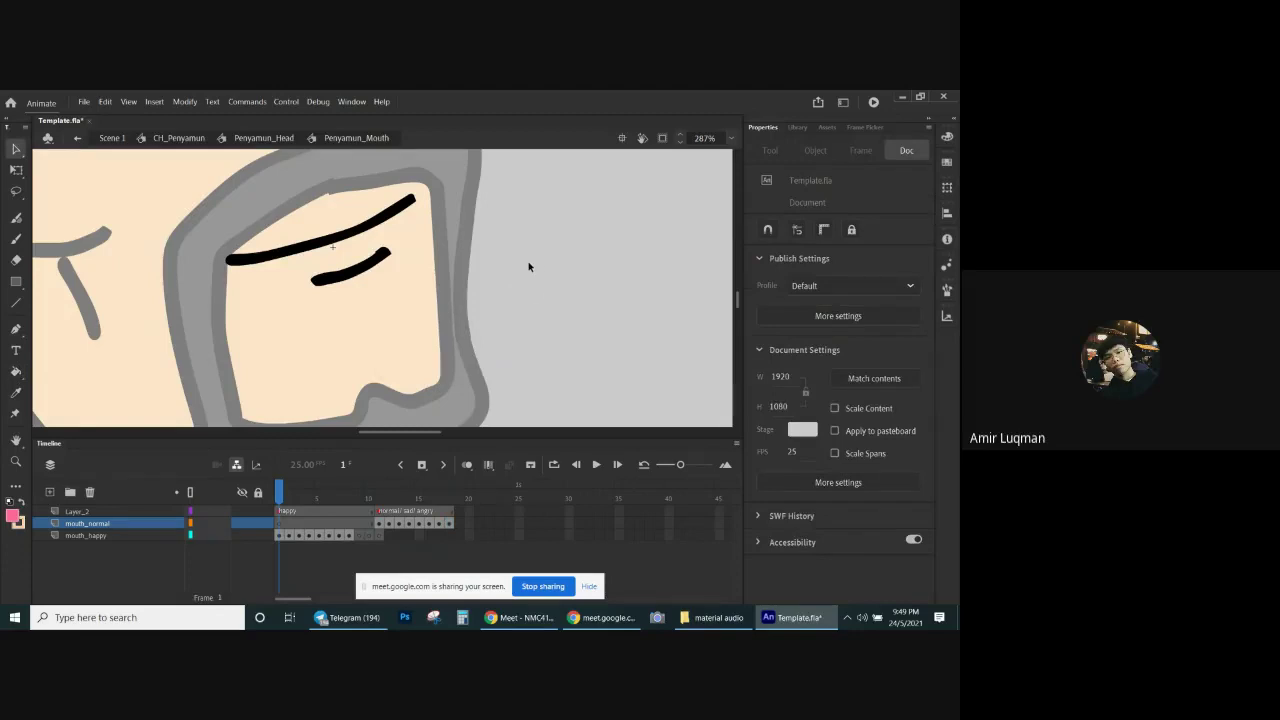
key(ctrl+minus)
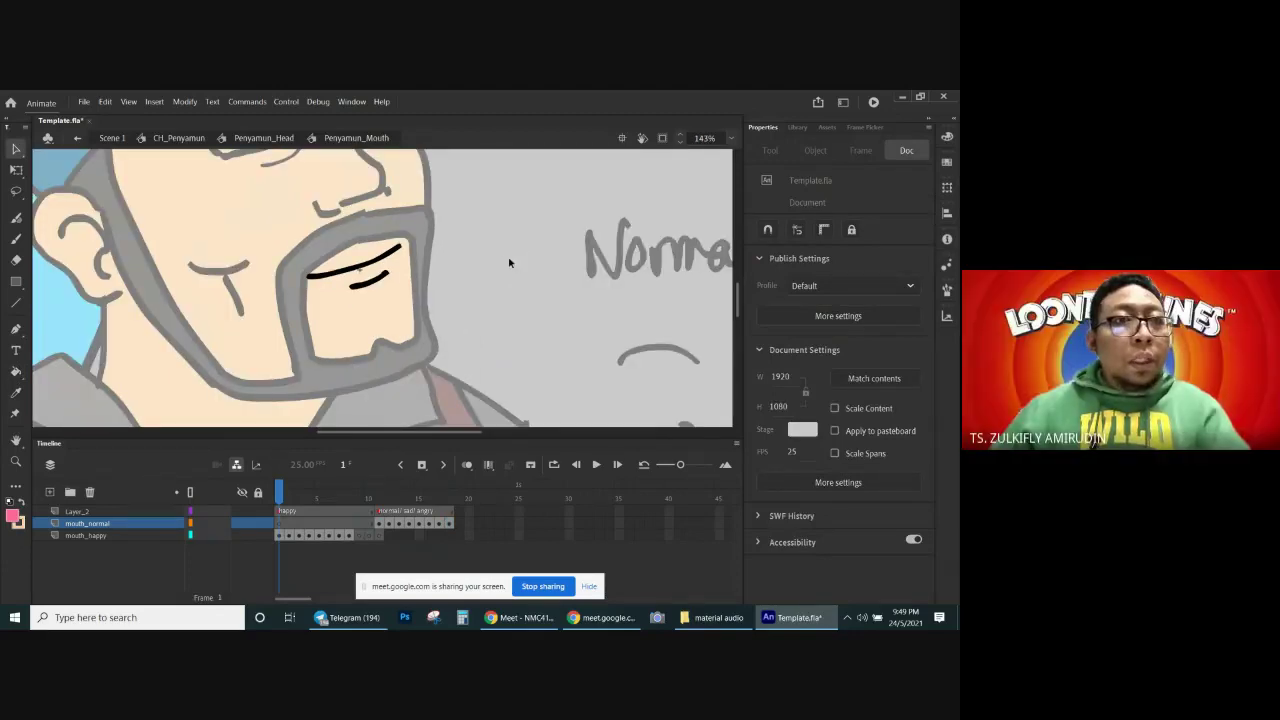
drag(489, 266, 491, 308)
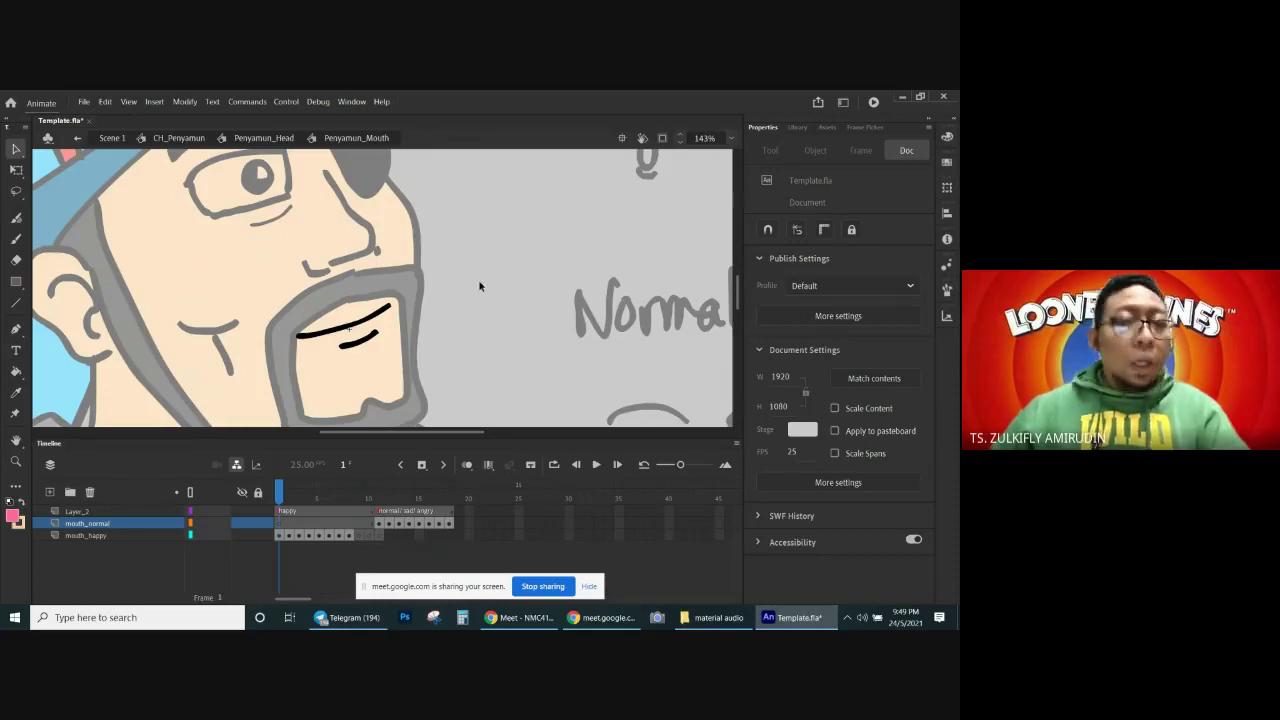
click(276, 139)
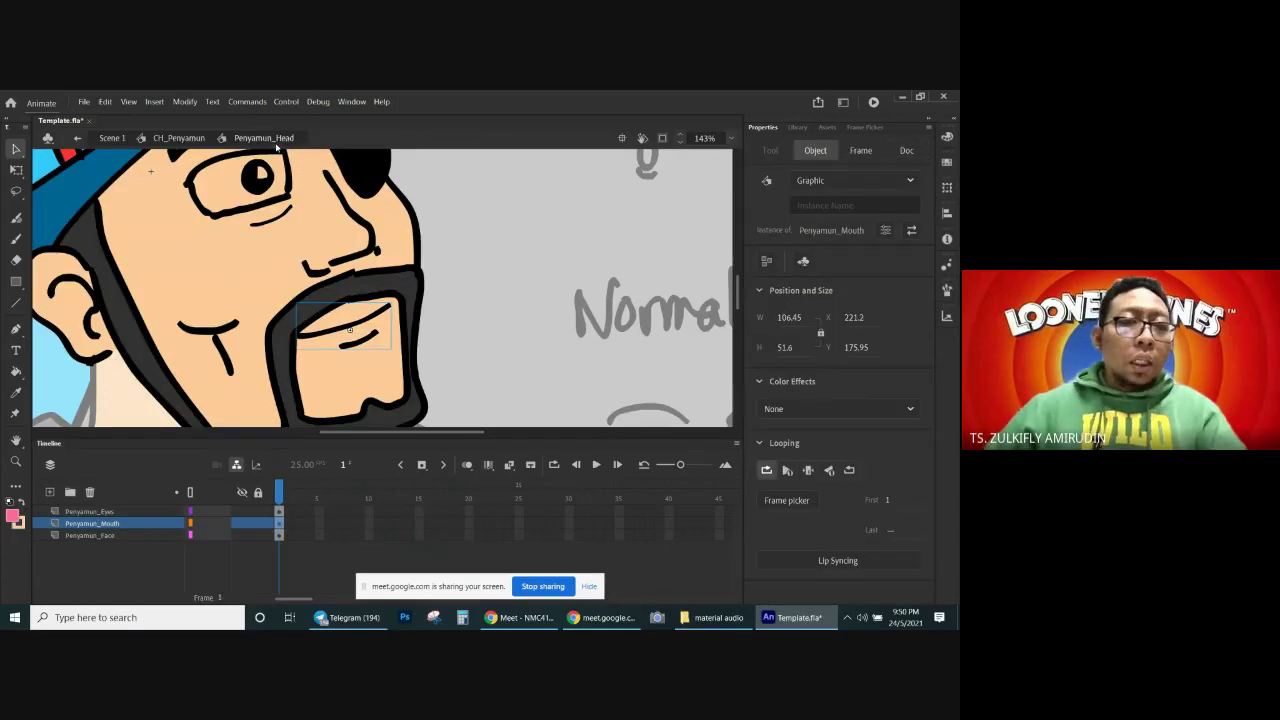
key(ctrl+minus)
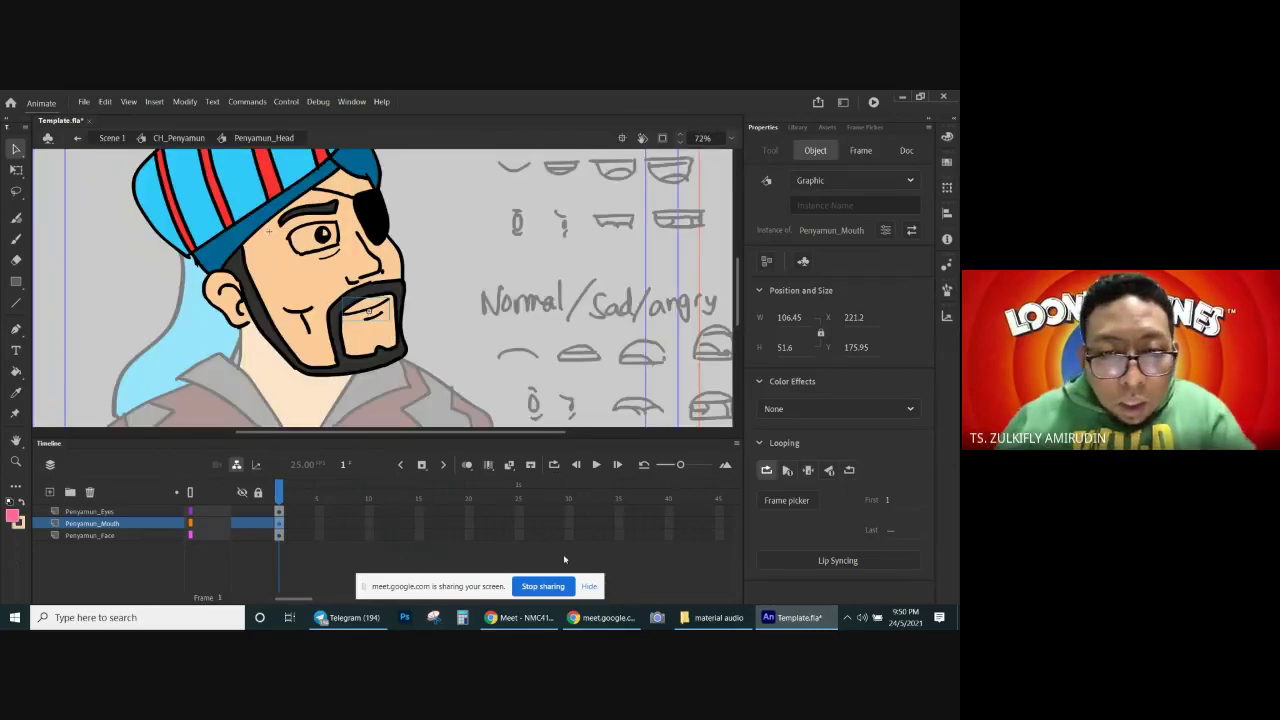
Step: Extend the Penyamun_Eyes, Penyamun_Mouth and Penyamun_Face layers to frame 100 and return to frame 1
click(590, 586)
scroll(301, 603, right, 5)
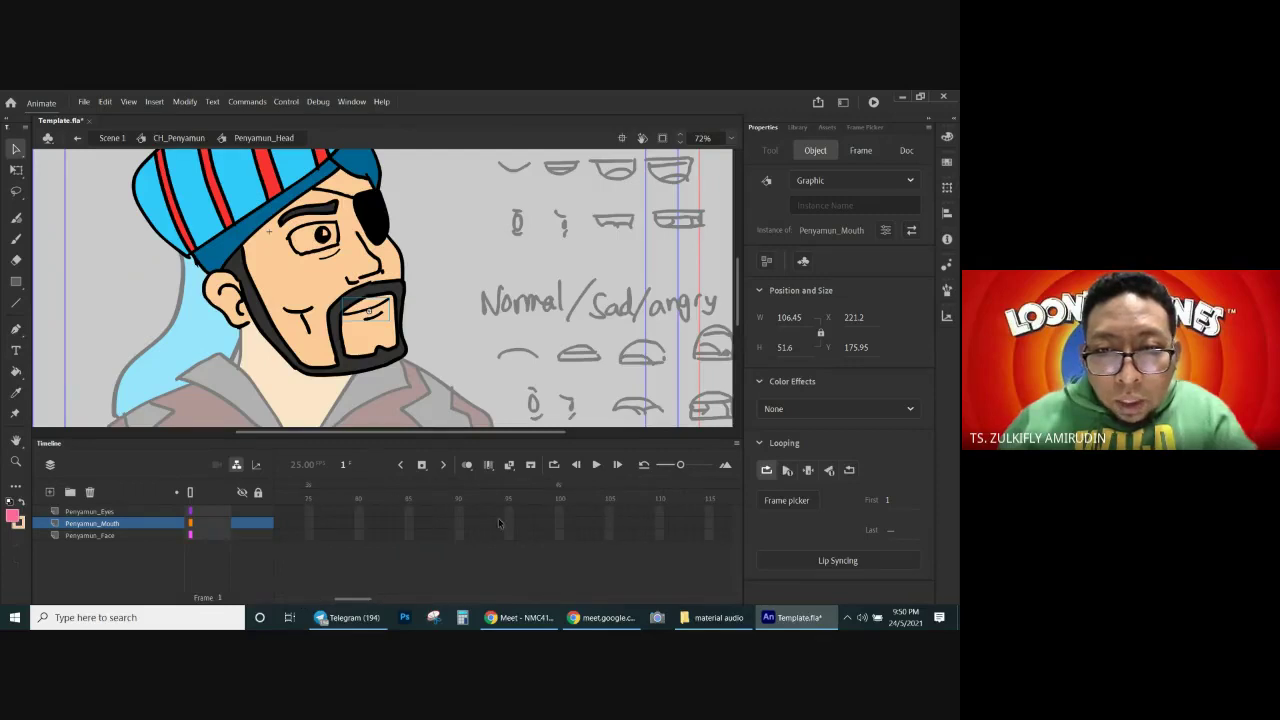
click(560, 535)
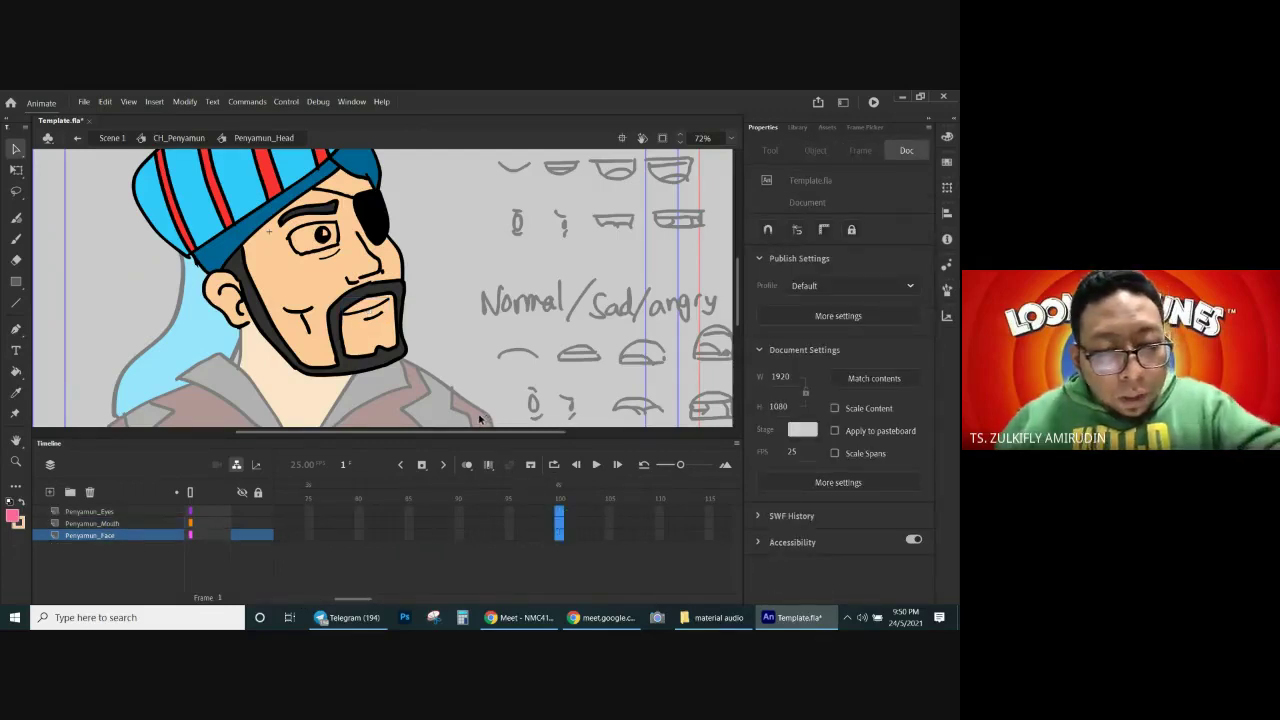
key(F5)
click(491, 569)
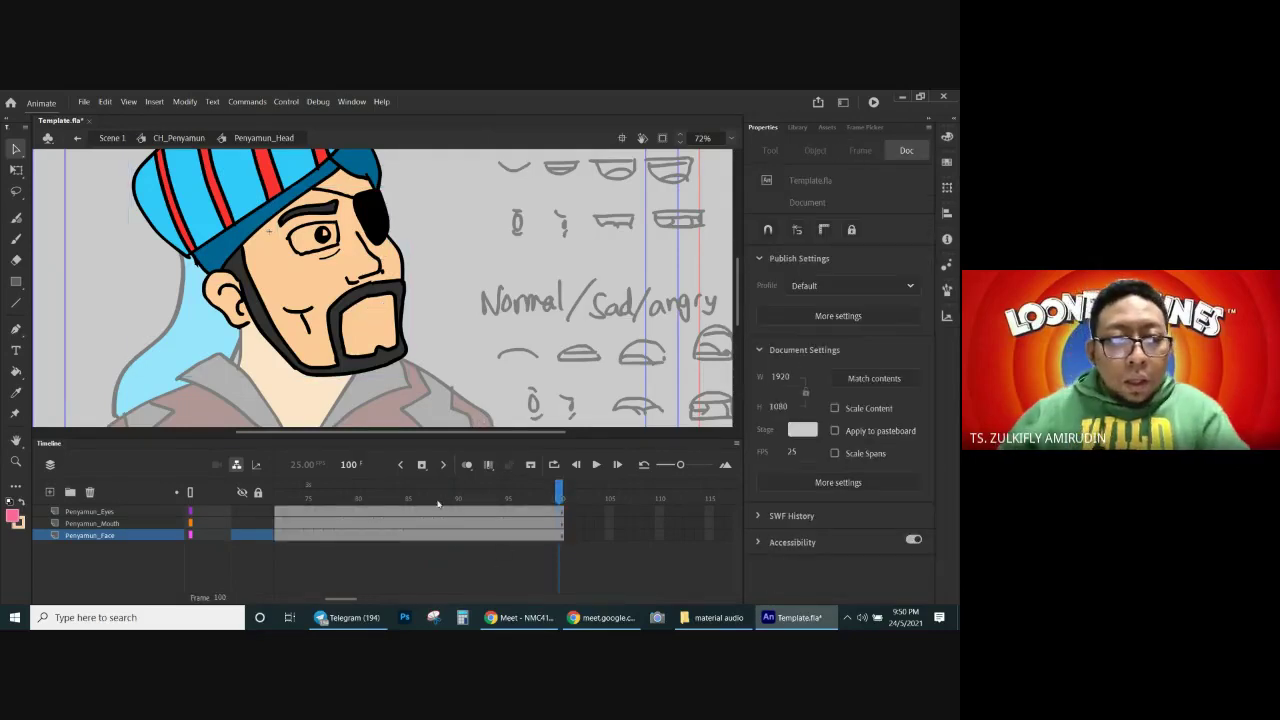
key(Return)
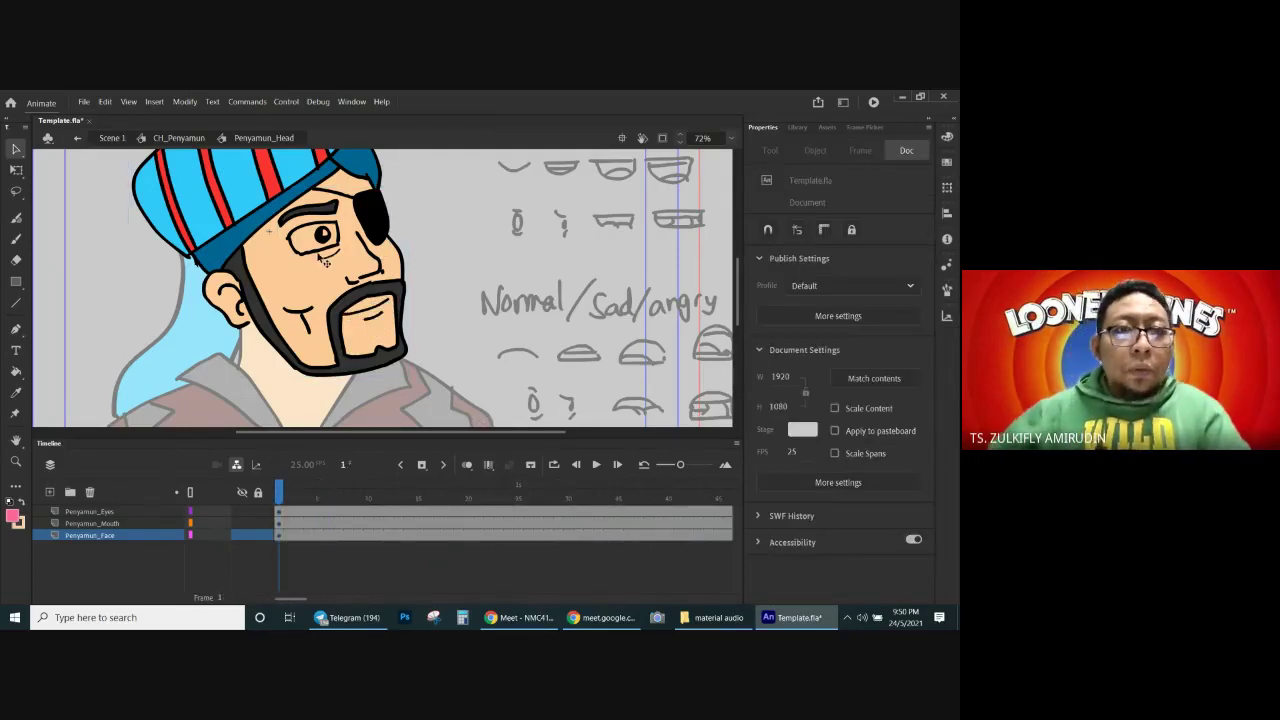
Step: Play the Penyamun_Head timeline from frame 1 to preview the mouth movement, then return to frame 1 and save the document
drag(300, 492, 284, 495)
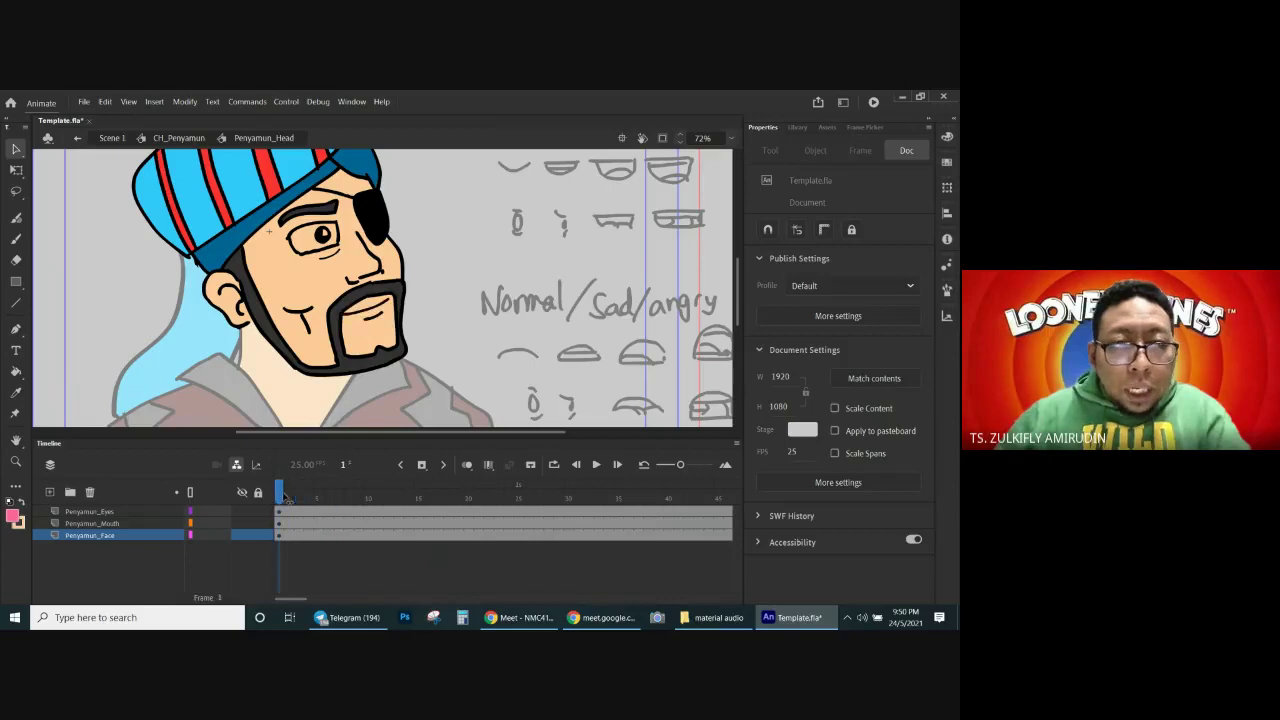
click(596, 464)
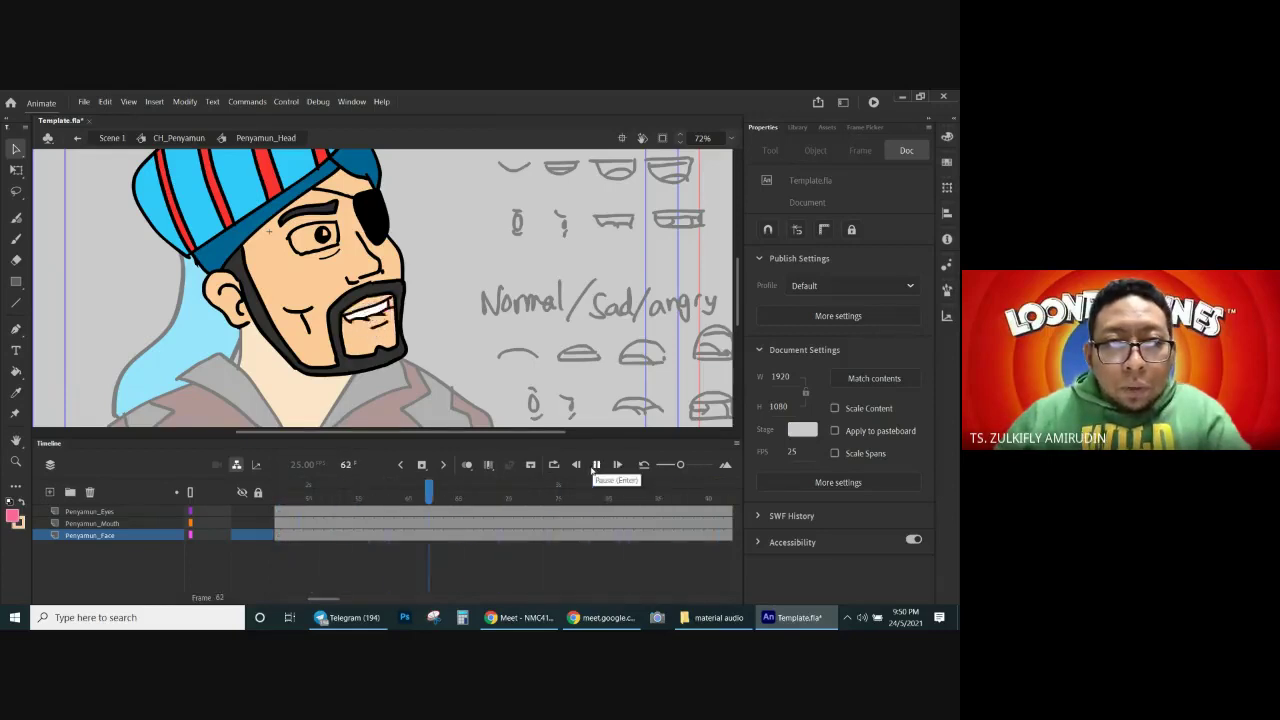
click(596, 464)
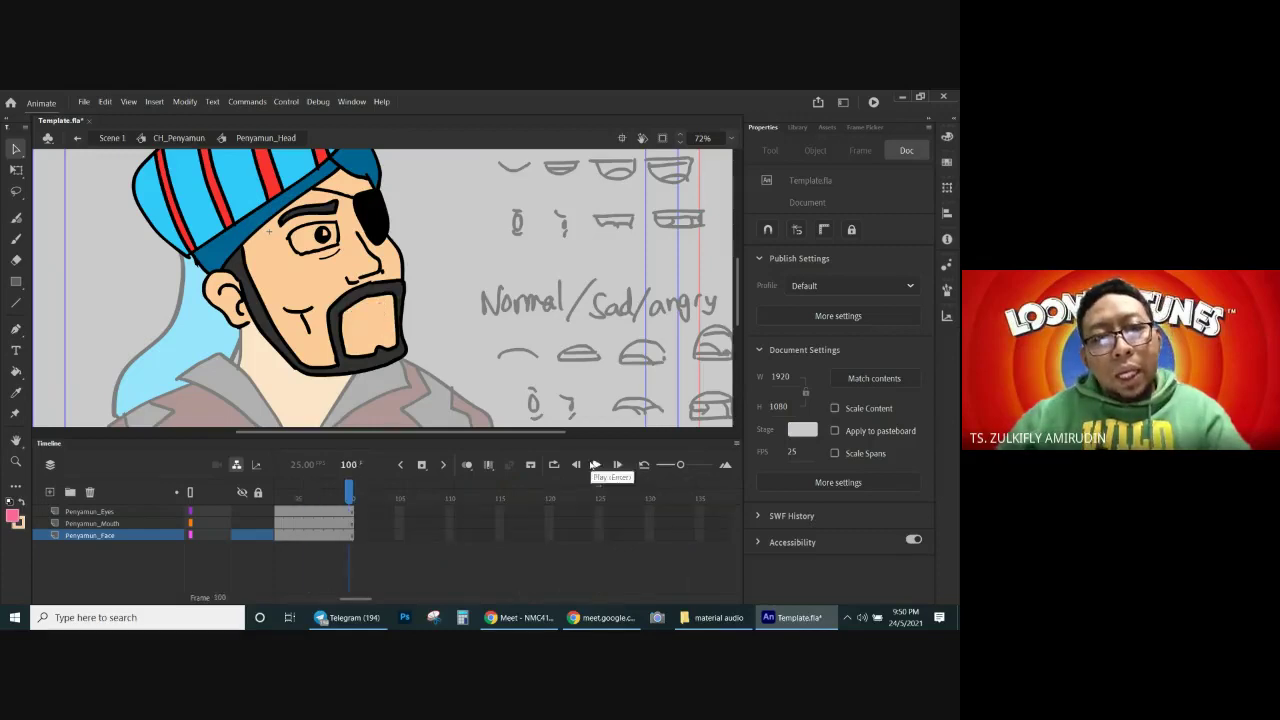
drag(354, 600, 288, 600)
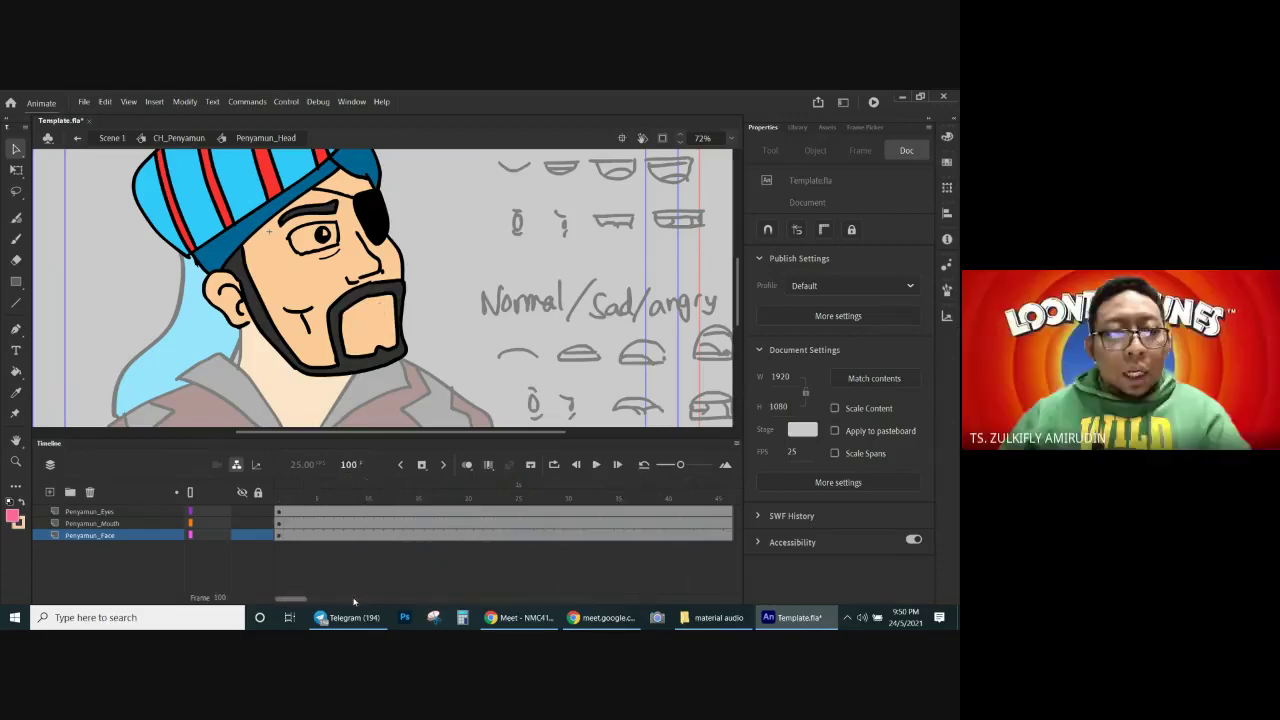
drag(303, 497, 280, 497)
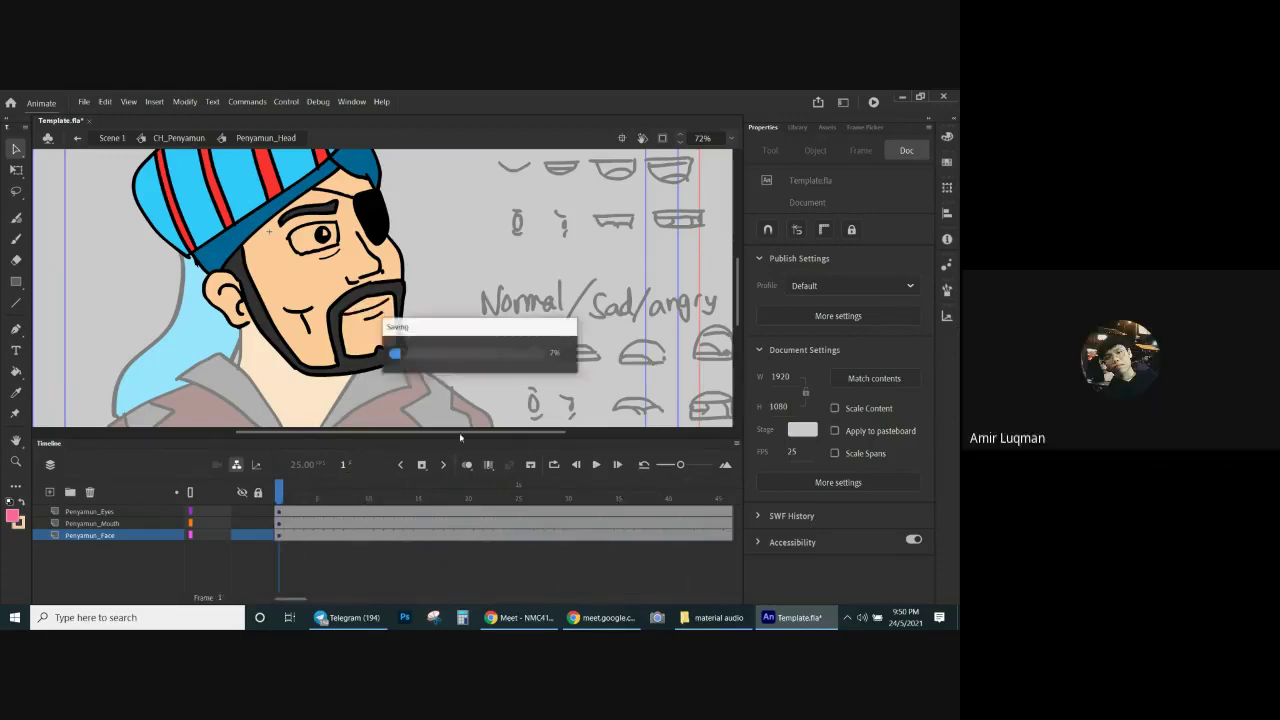
Step: Set the Penyamun_Mouth graphic's looping to a single frame, play the timeline to check it and return to frame 1
click(372, 314)
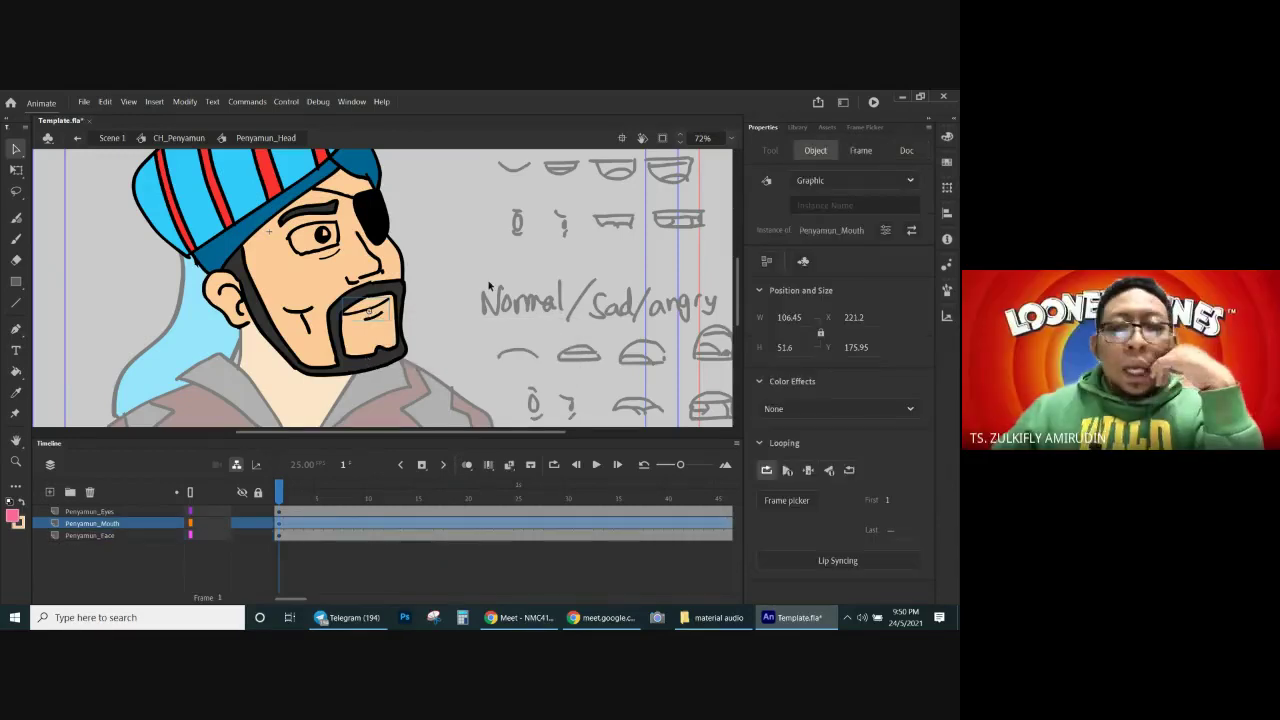
click(808, 471)
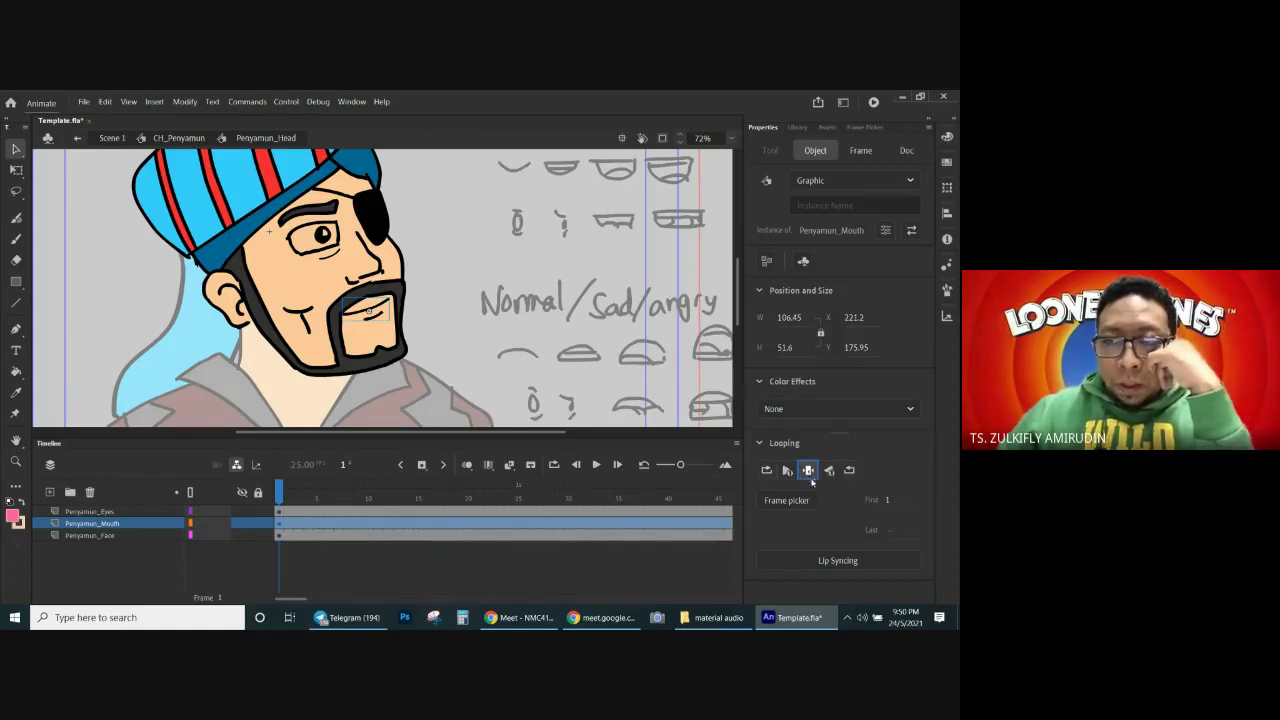
click(596, 465)
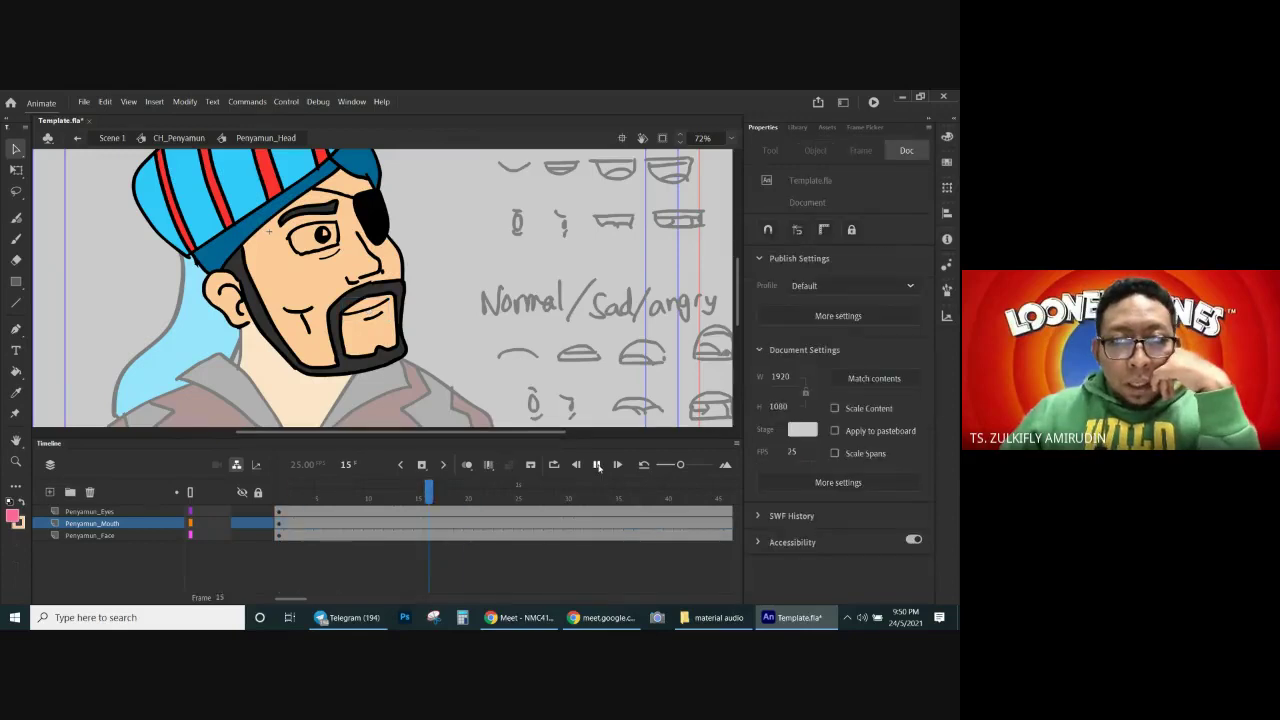
click(596, 465)
drag(399, 487, 279, 490)
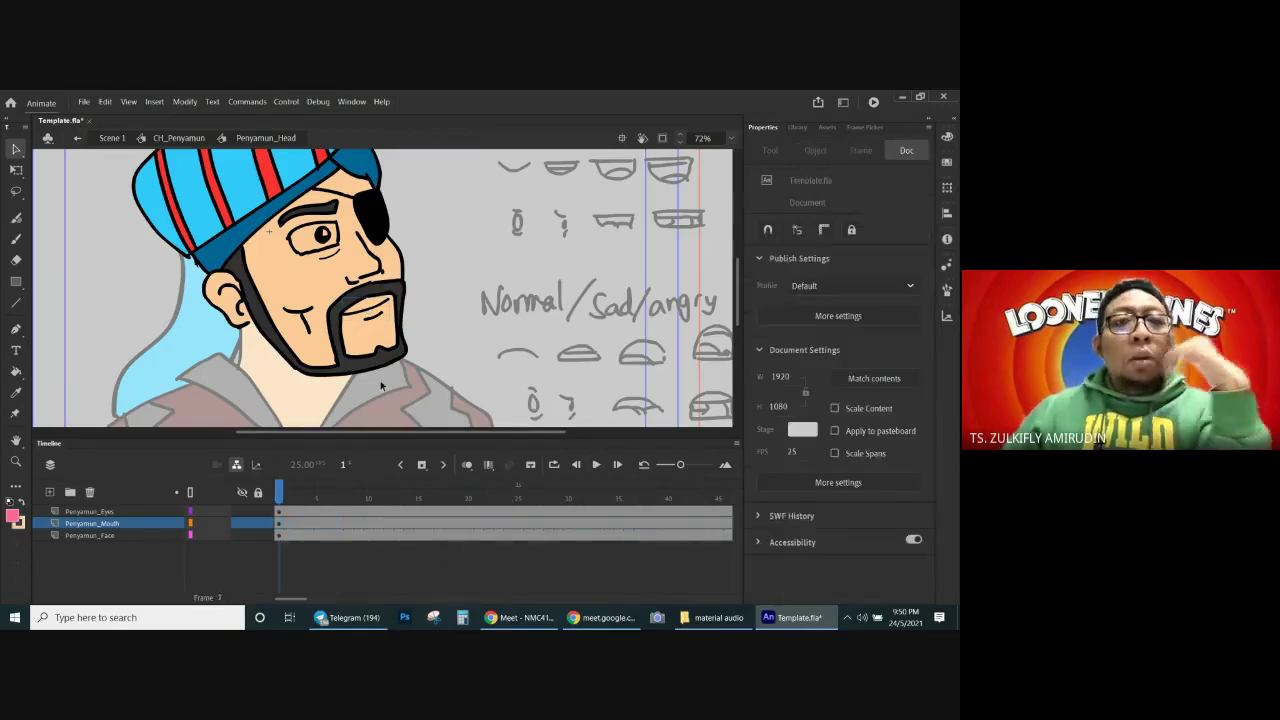
Step: Try the mouth instance's first-frame setting with frame 8 and then frame 11, and dismiss the desktop notification
click(368, 315)
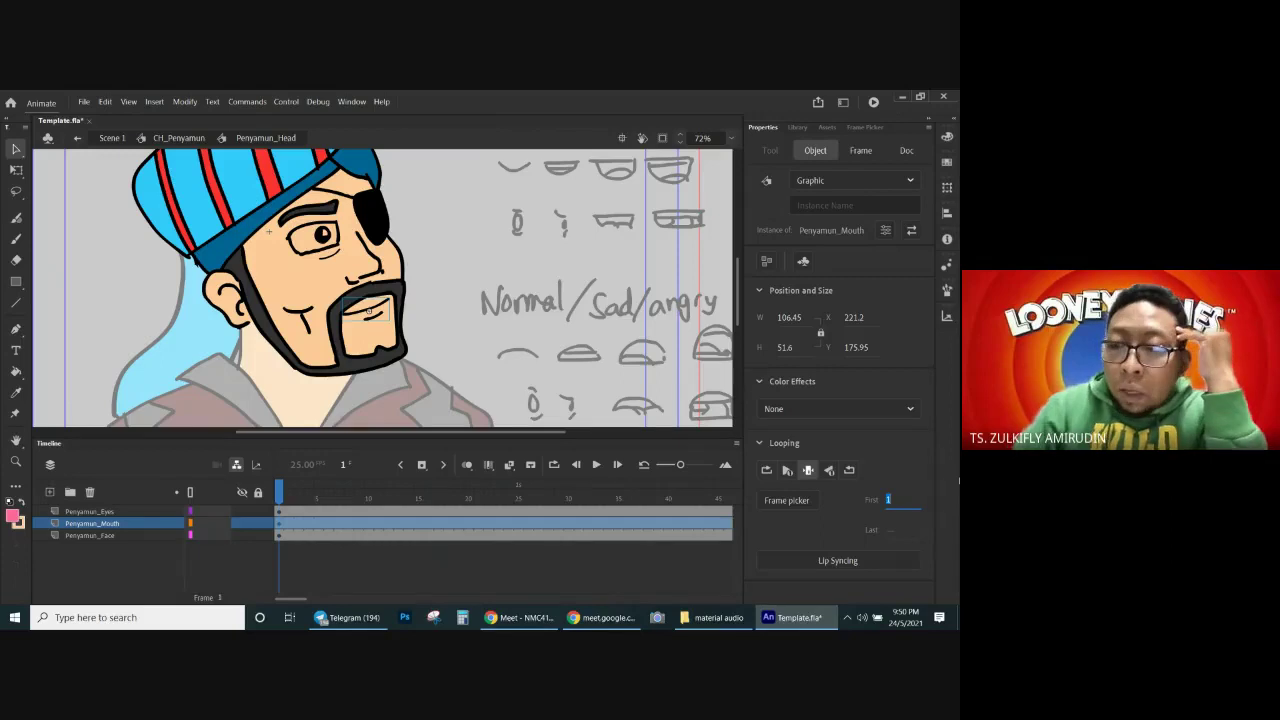
text(8)
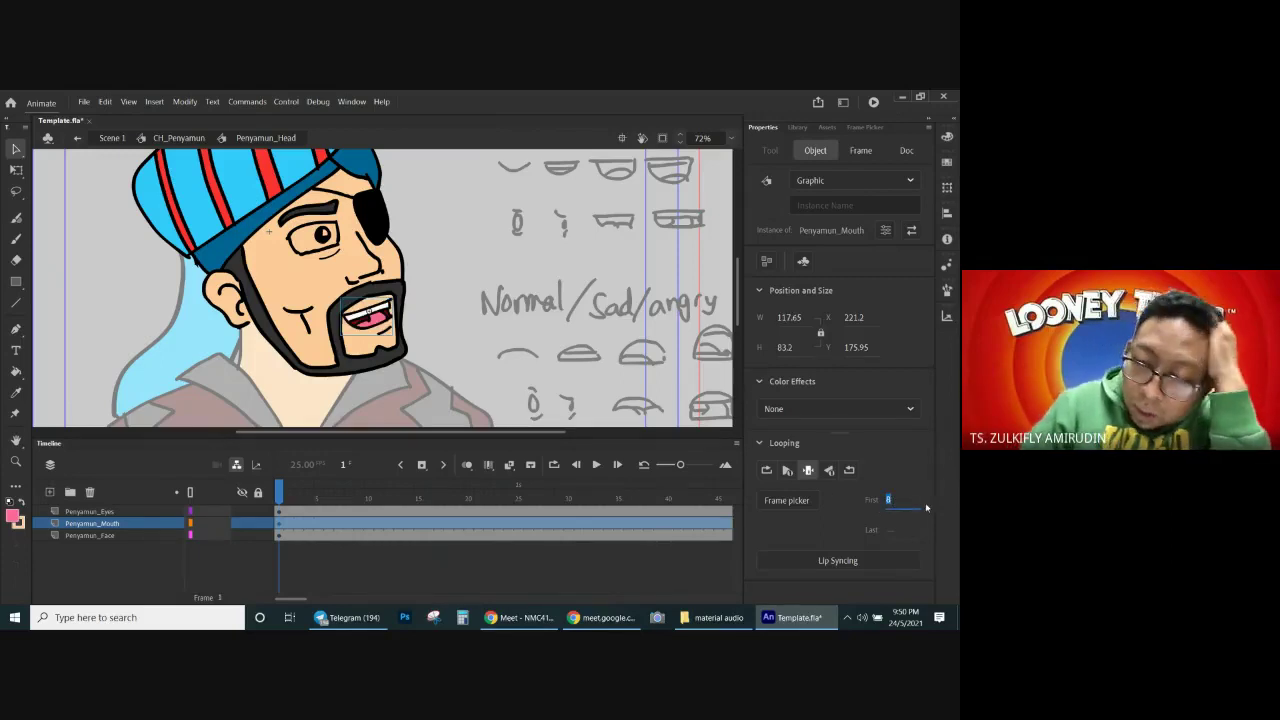
text(11)
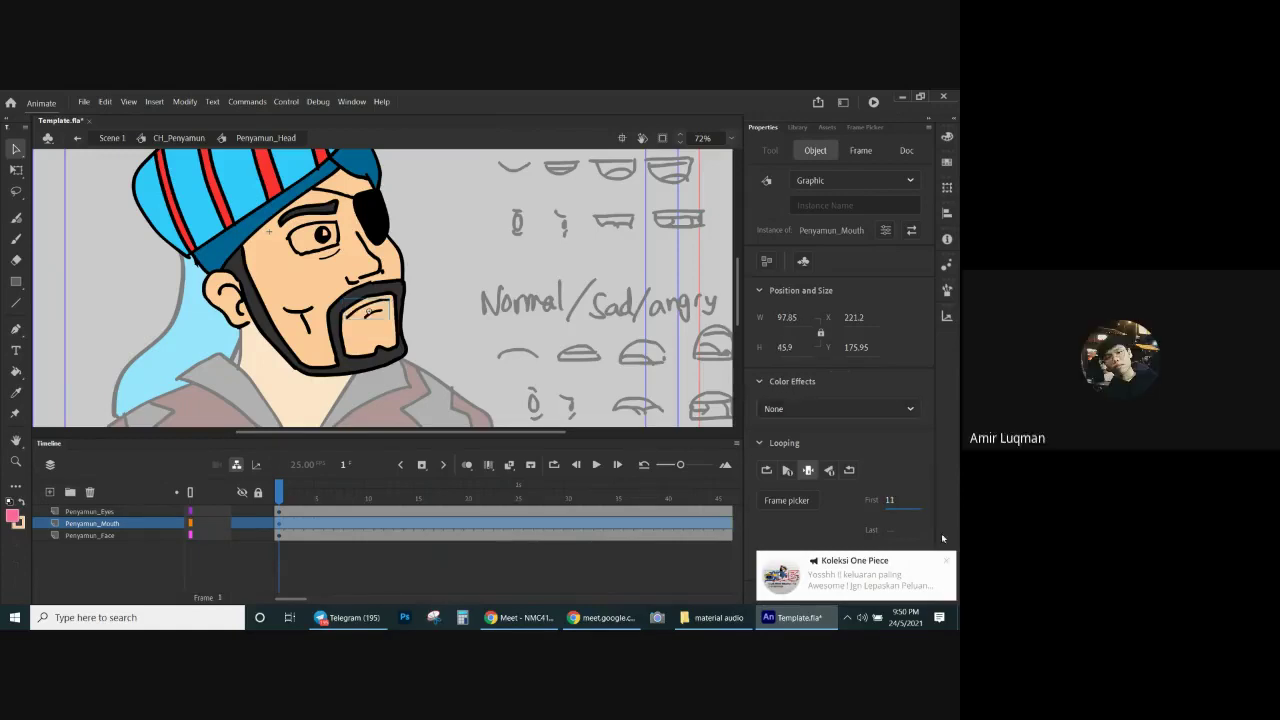
click(949, 563)
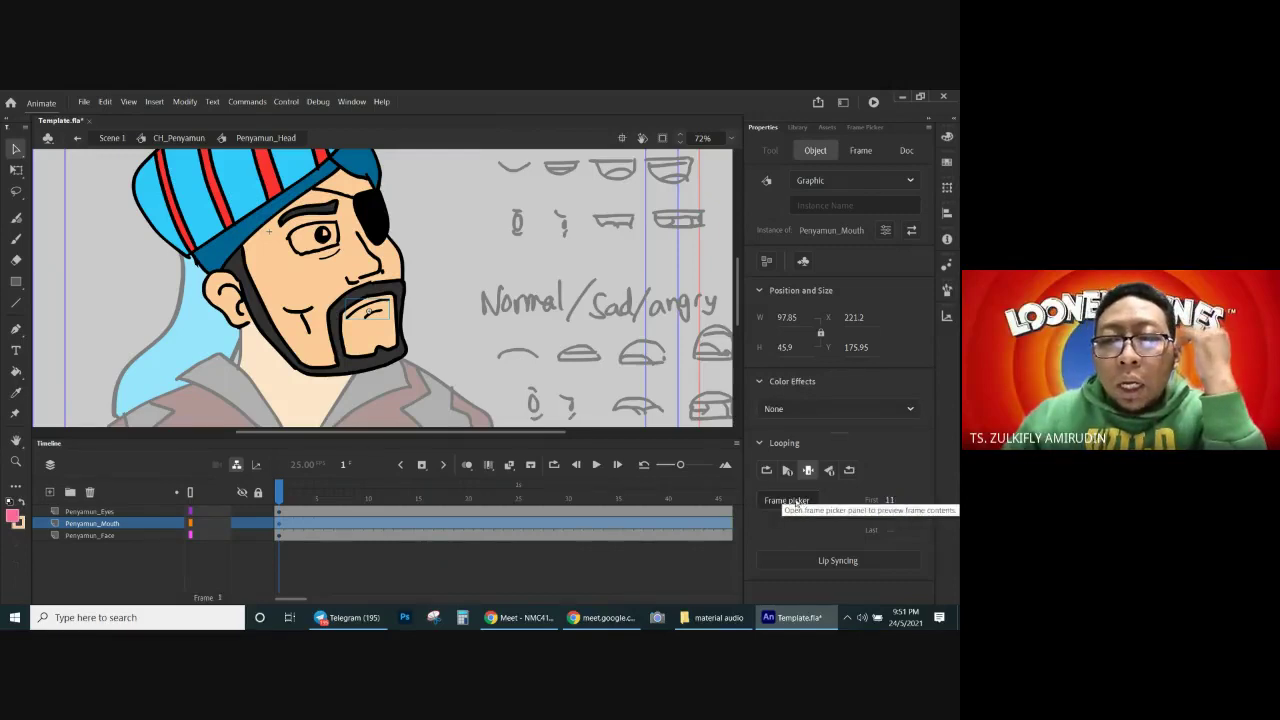
Step: Browse the mouth shapes in the Frame Picker and apply frame 2, the closed-teeth smile, to the mouth
click(811, 503)
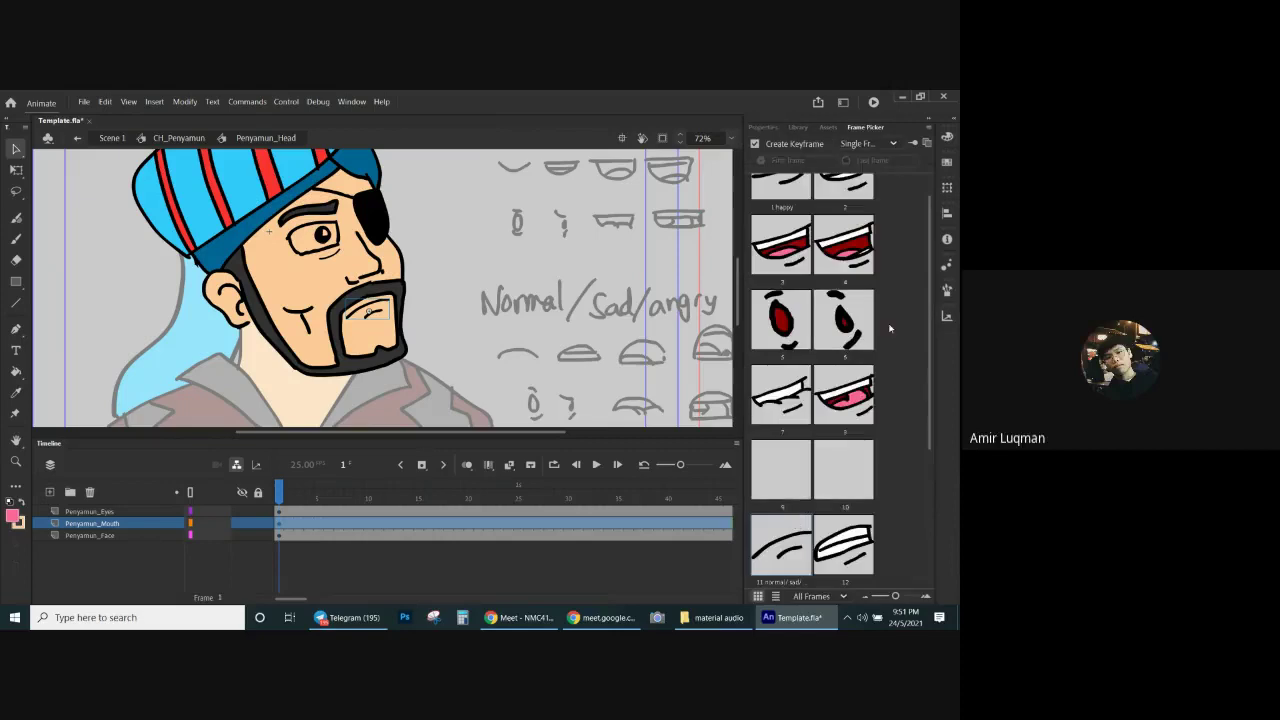
scroll(917, 307, down, 1)
scroll(929, 305, down, 1)
scroll(929, 305, up, 2)
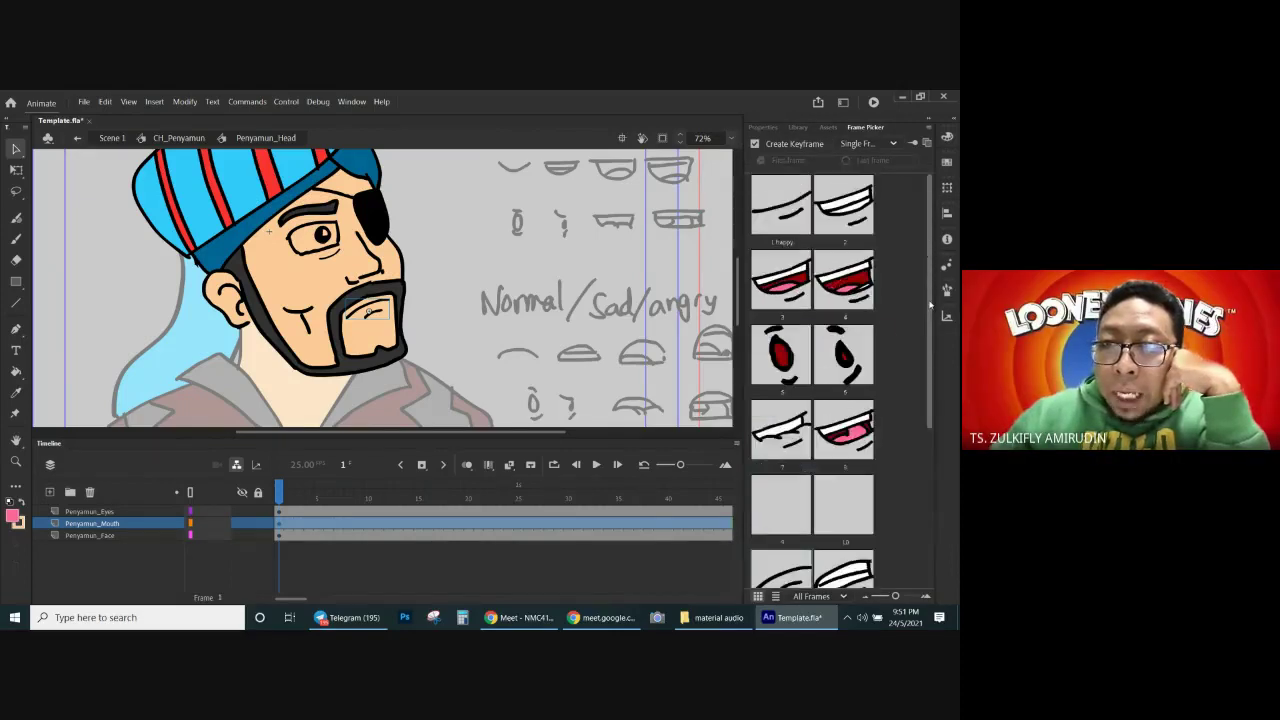
scroll(930, 305, down, 1)
scroll(900, 260, up, 1)
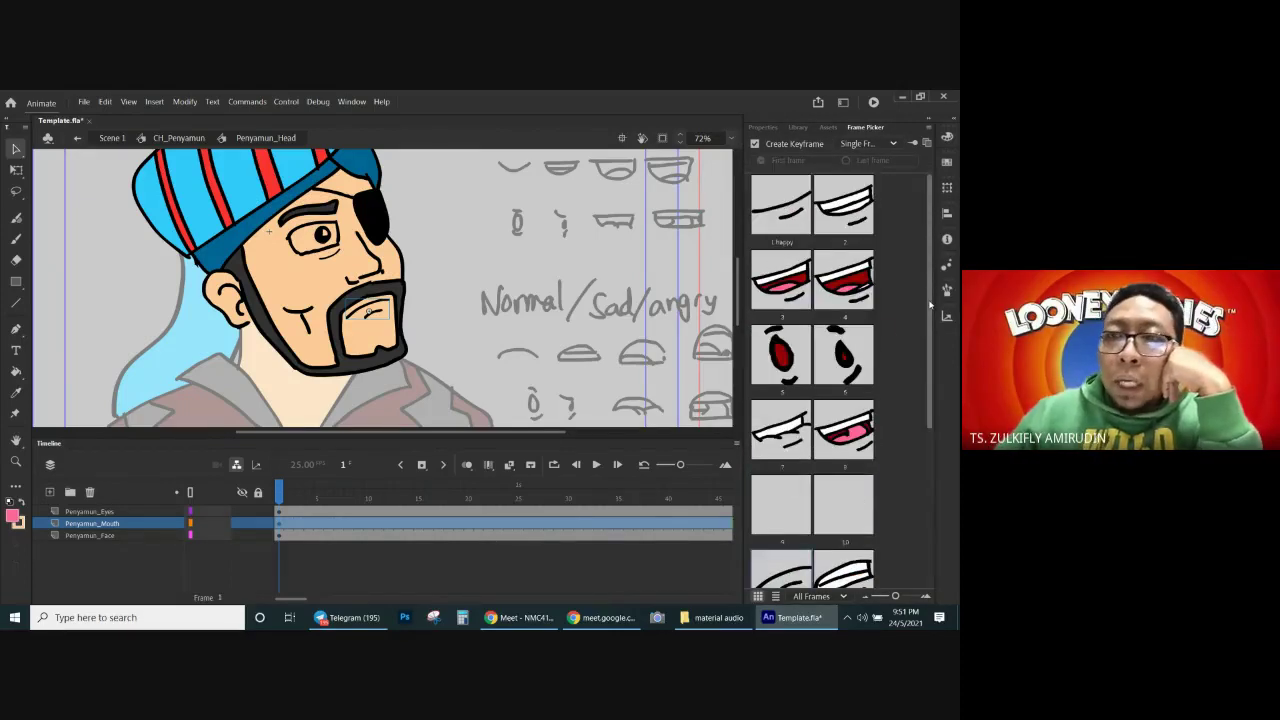
click(848, 219)
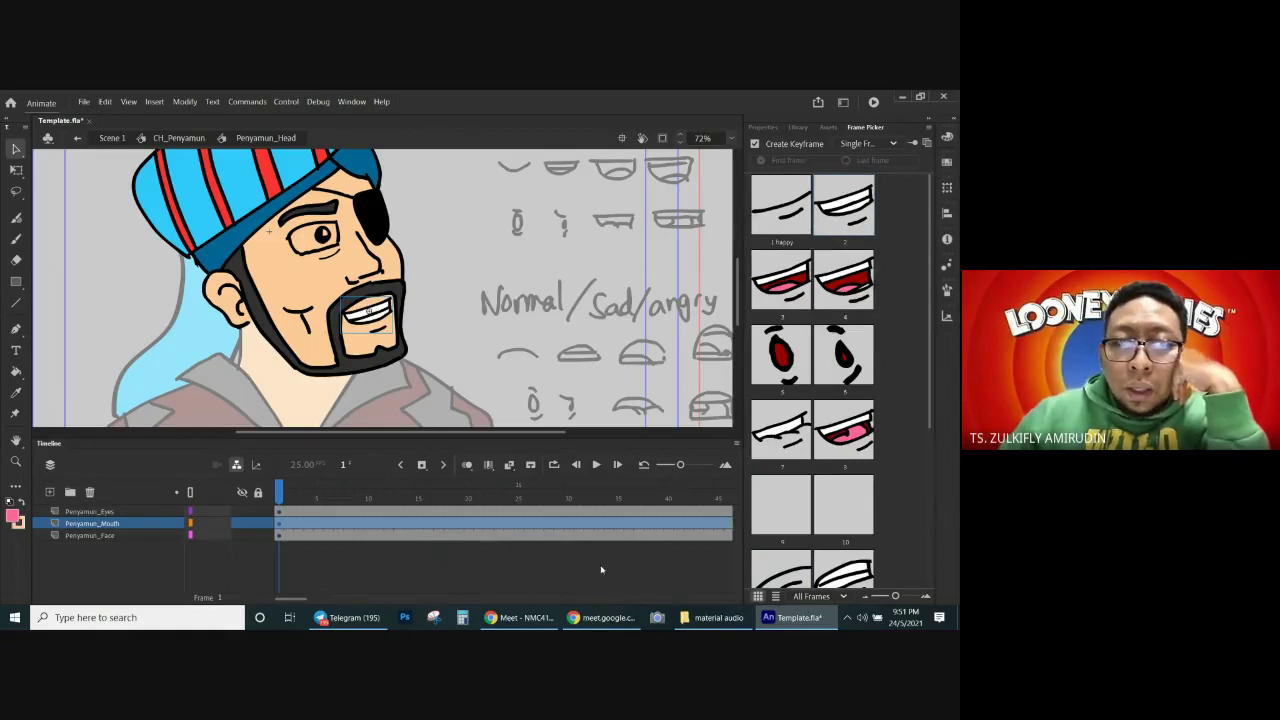
click(586, 402)
Step: Switch the mouth instance to frame 11, the closed normal/sad shape, using the Frame Picker
click(372, 318)
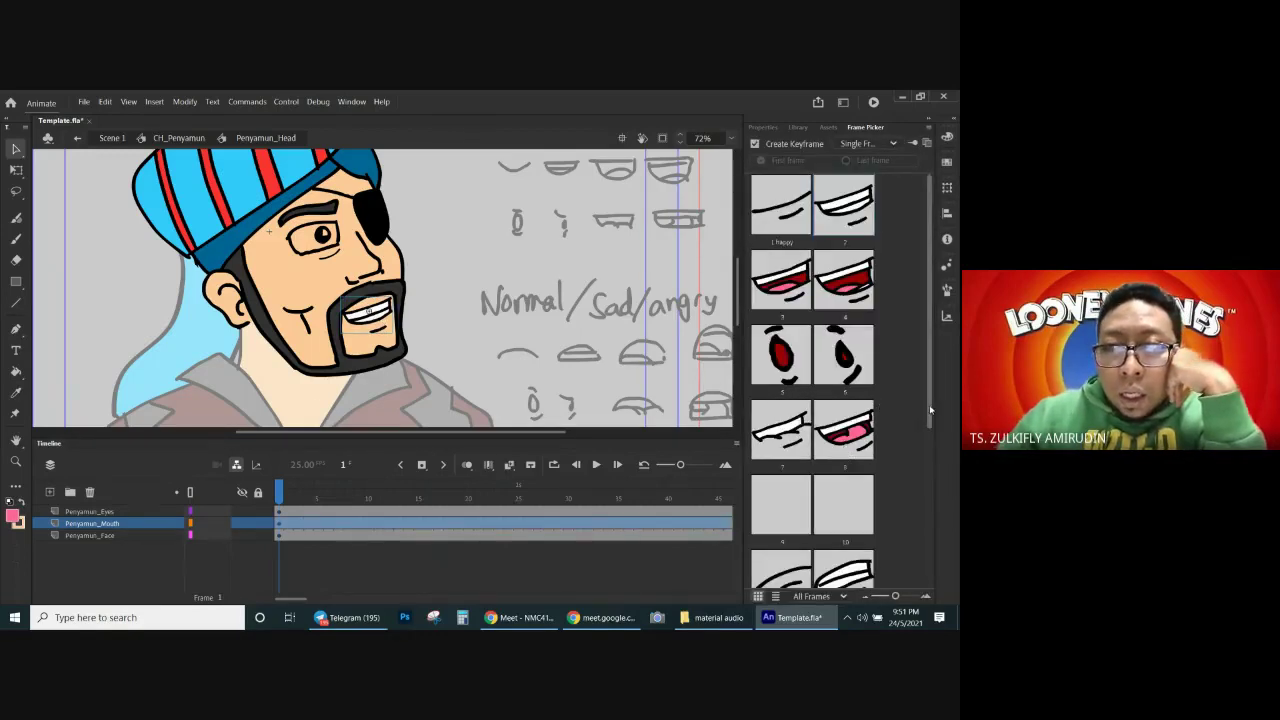
scroll(775, 470, down, 1)
click(773, 475)
Step: Play the head timeline to check the chosen mouth shape, return to frame 1 and save the document
click(393, 543)
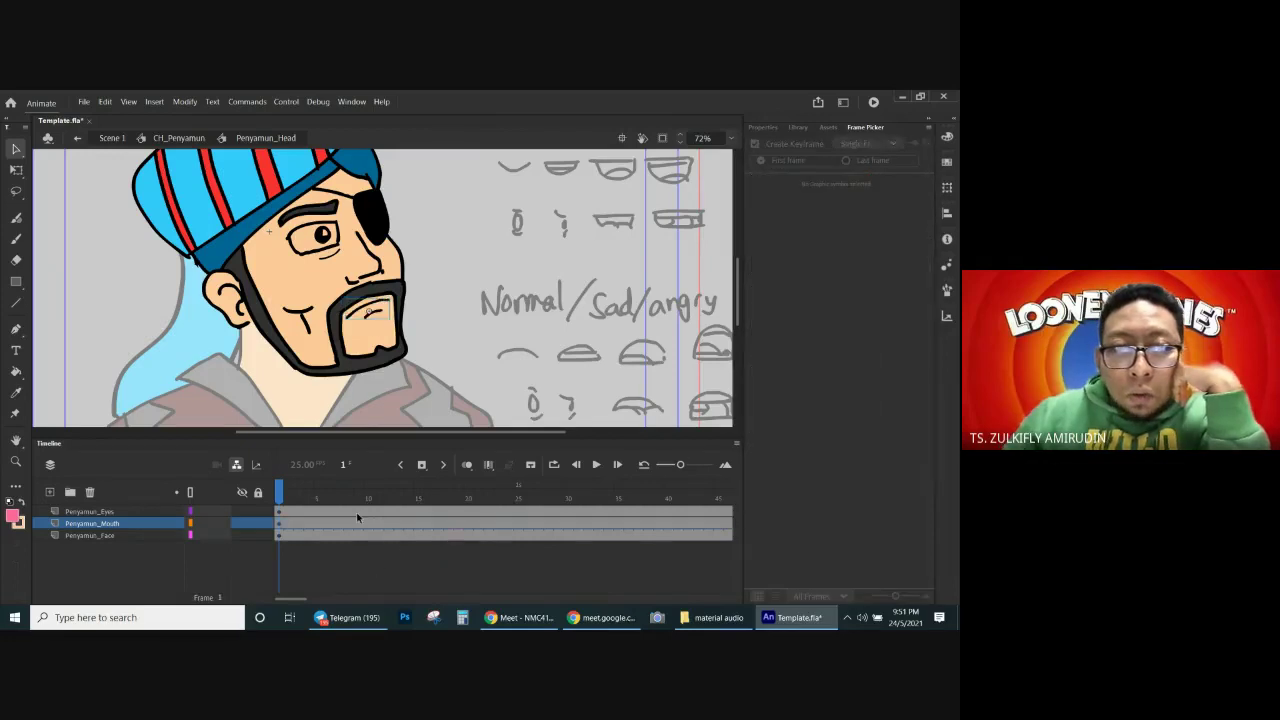
key(Return)
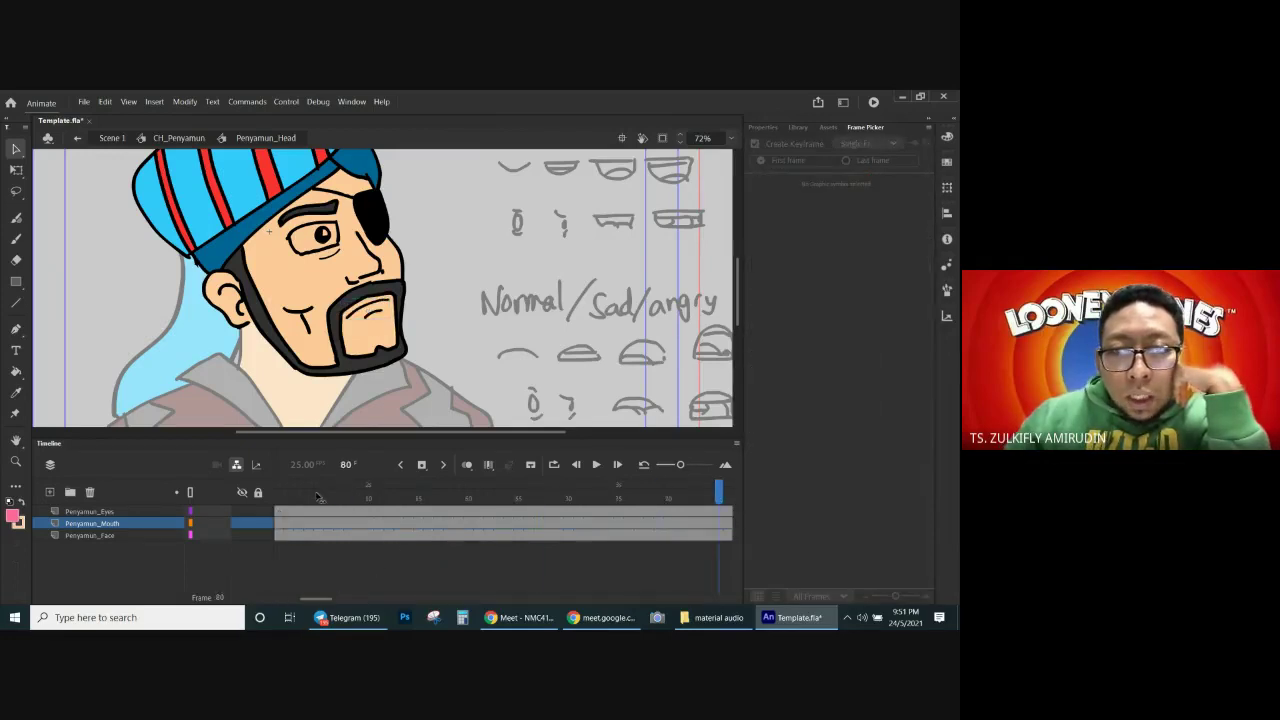
key(ctrl+s)
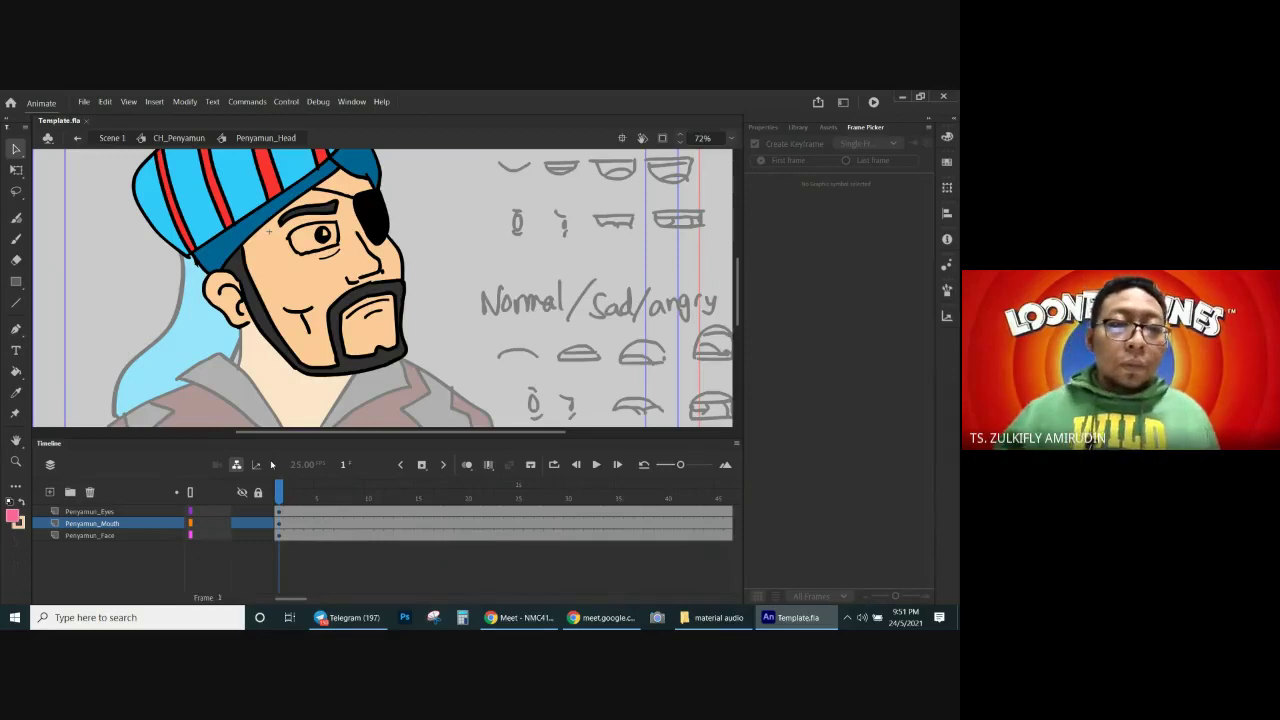
Step: Switch to the Google Meet call, close its Recording pane, and return to Template.fla in Animate
click(327, 245)
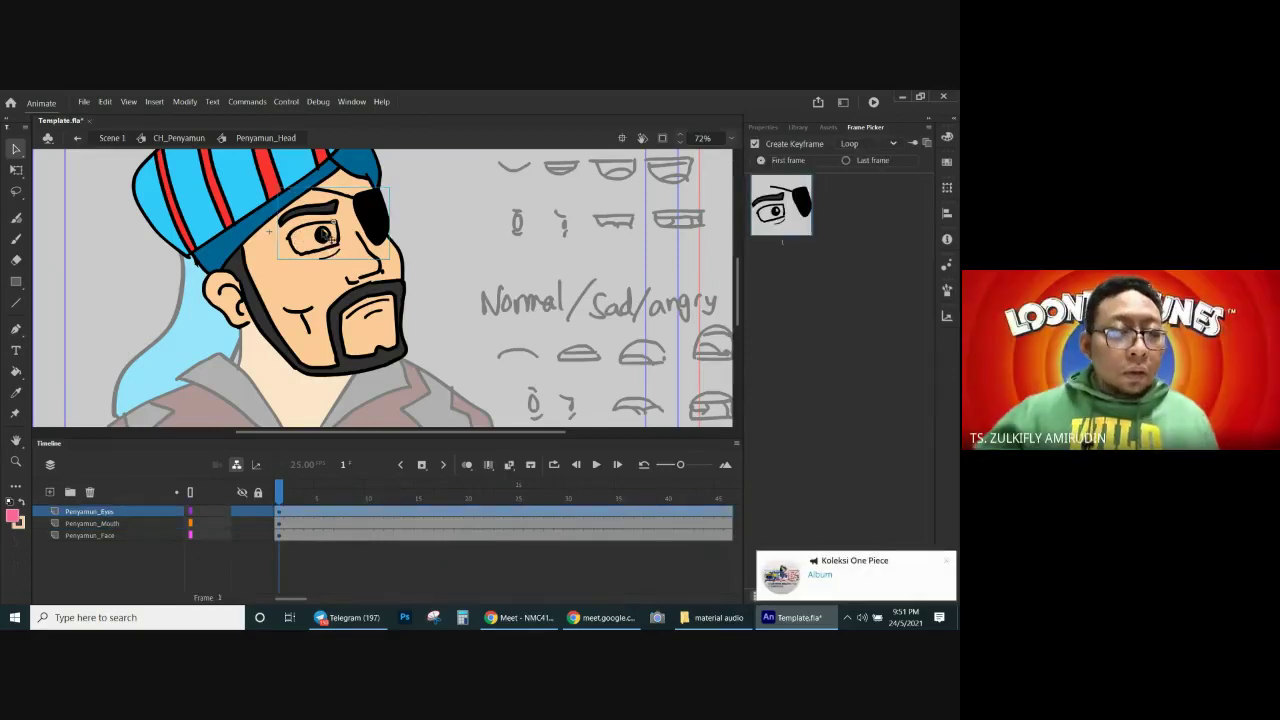
click(514, 618)
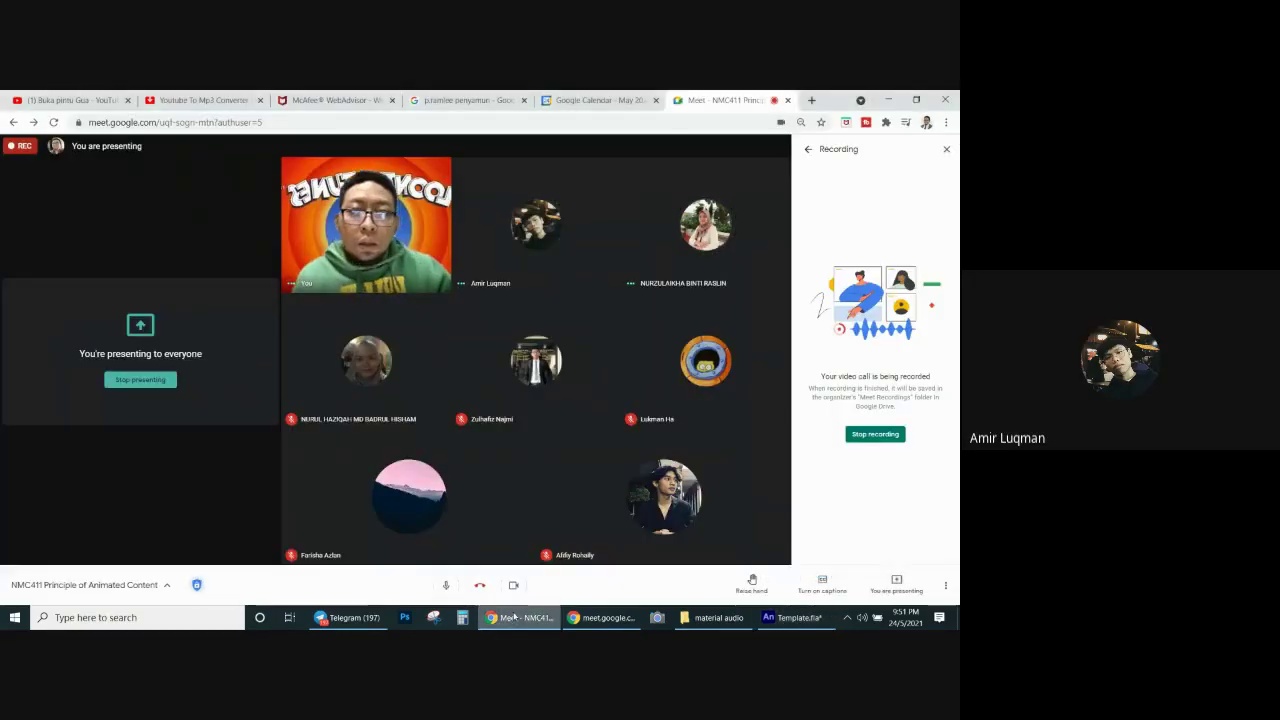
click(947, 149)
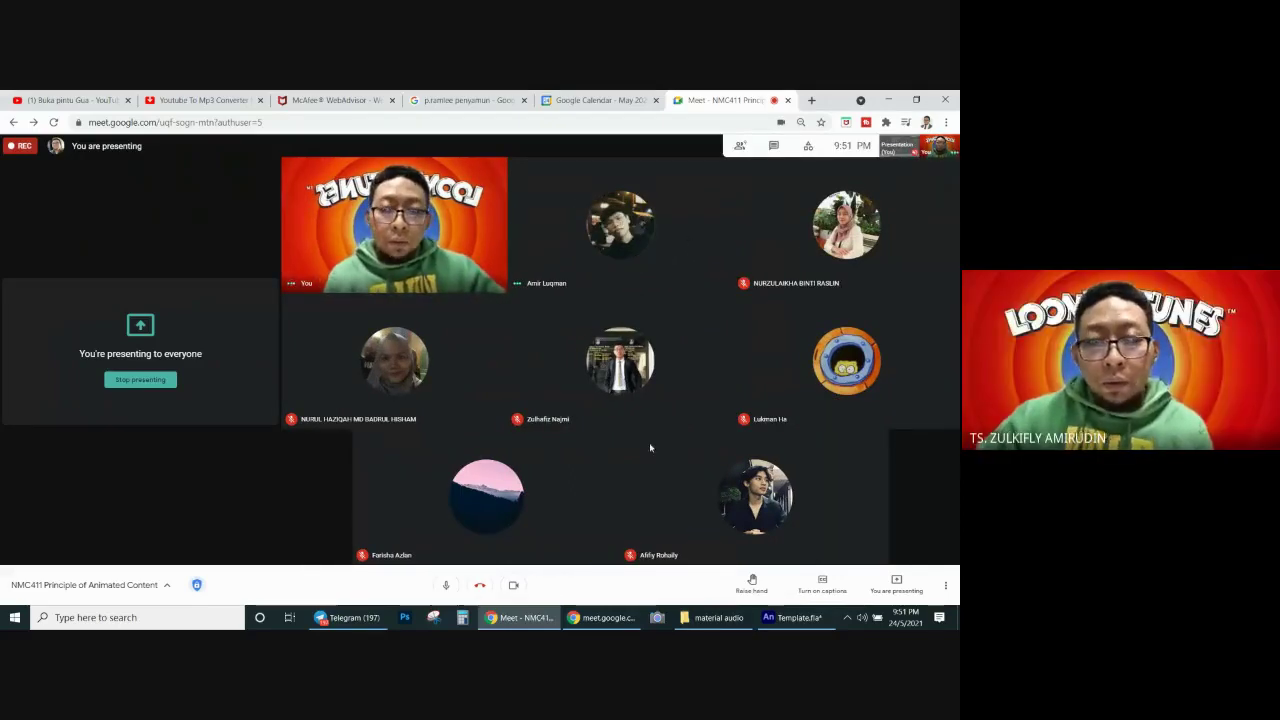
click(792, 618)
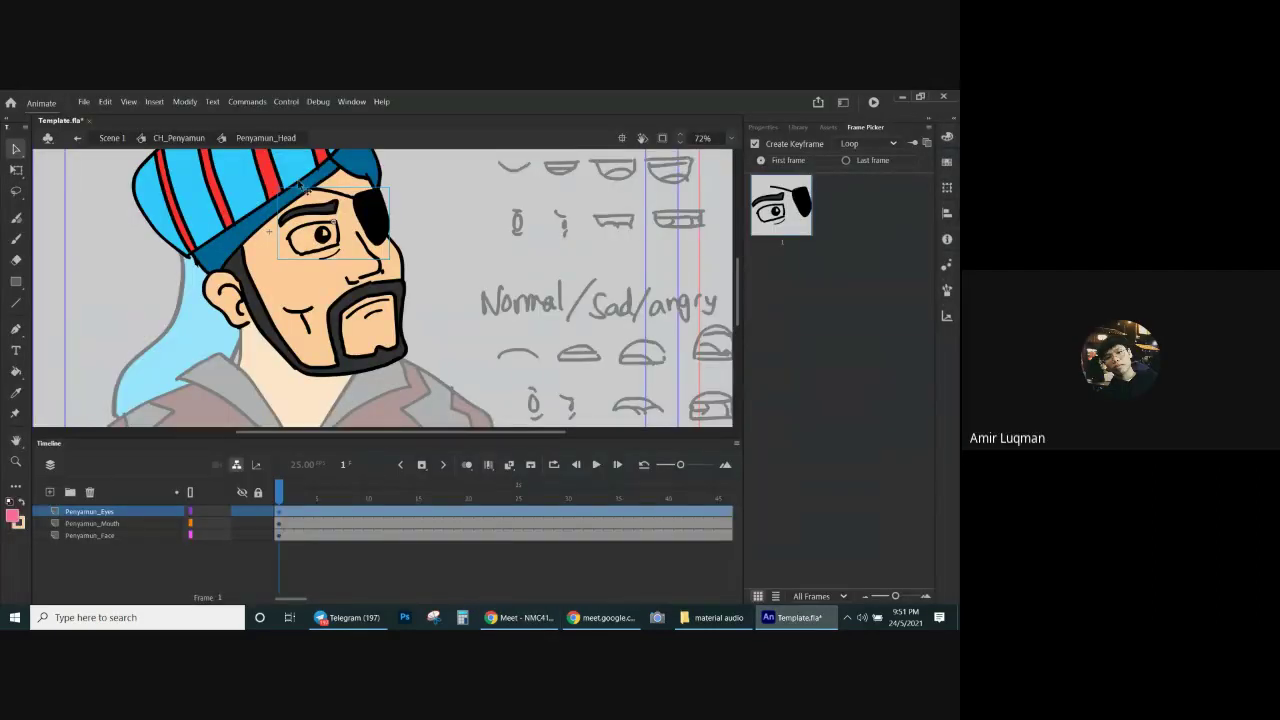
Step: Open the Penyamun_Eyes symbol for editing and check the artwork on its Eye_patch and Eye_socket layers
double_click(321, 212)
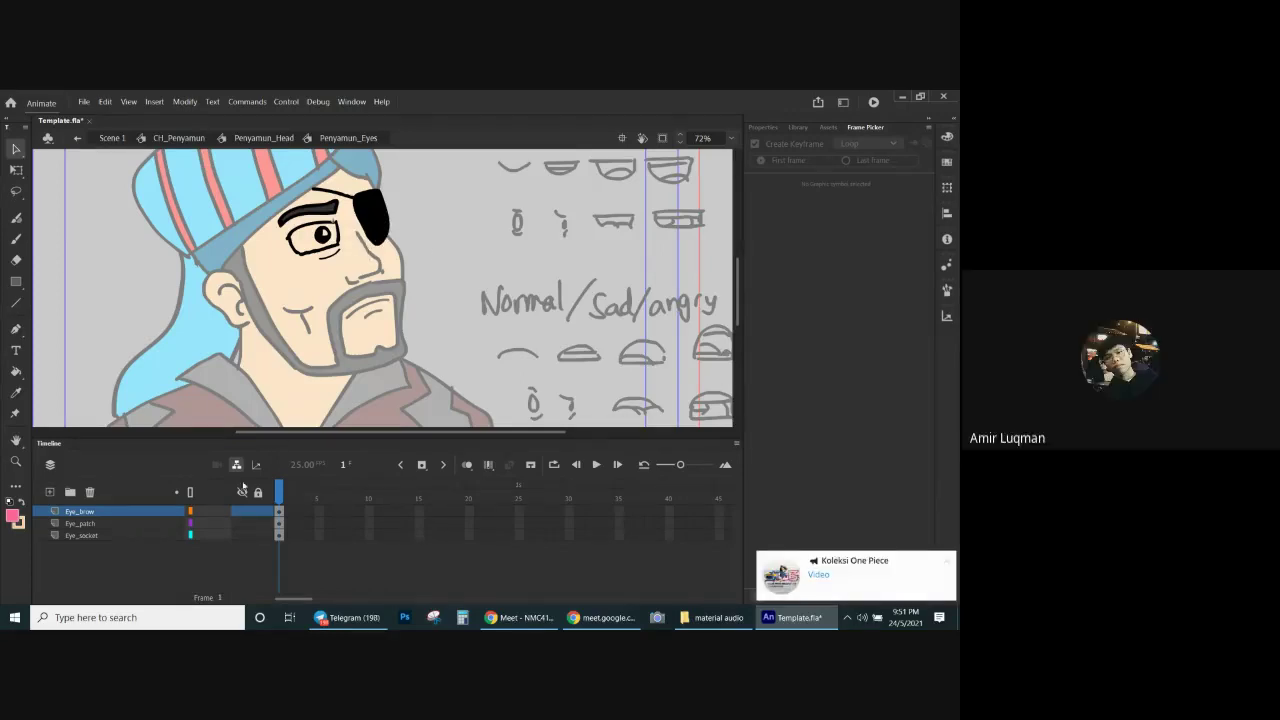
click(112, 523)
click(117, 536)
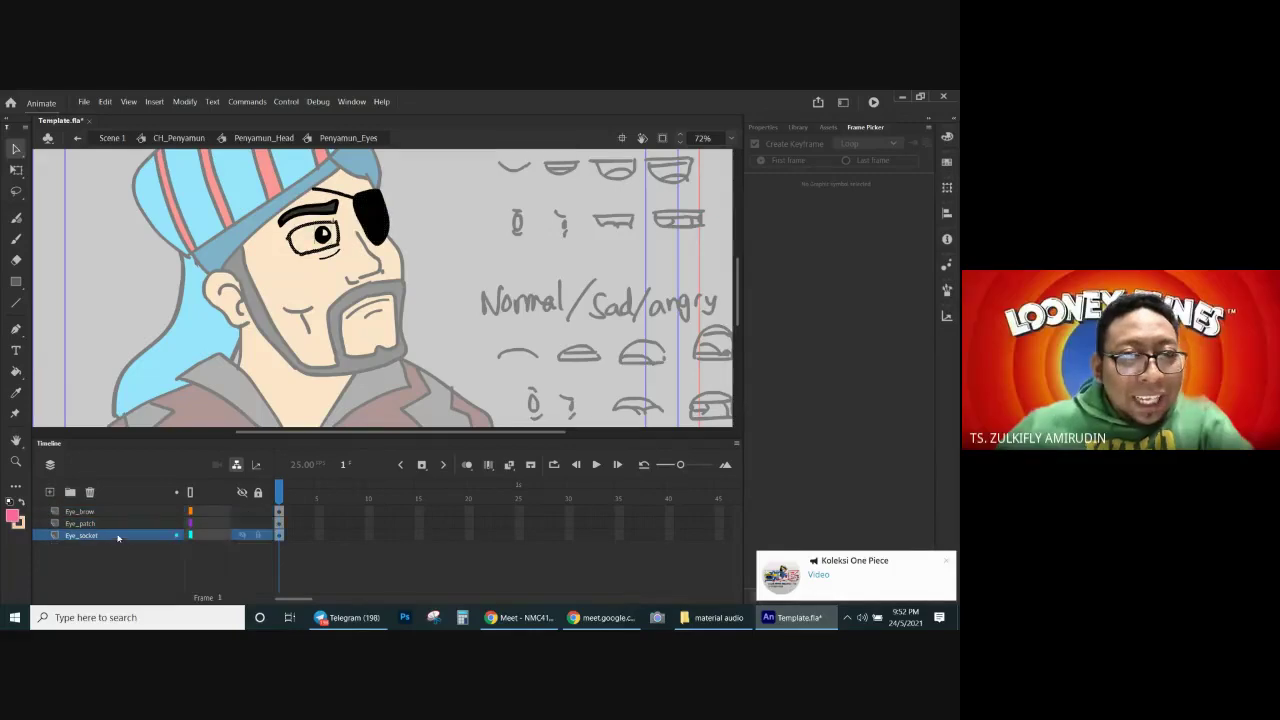
ctrl+click(310, 237)
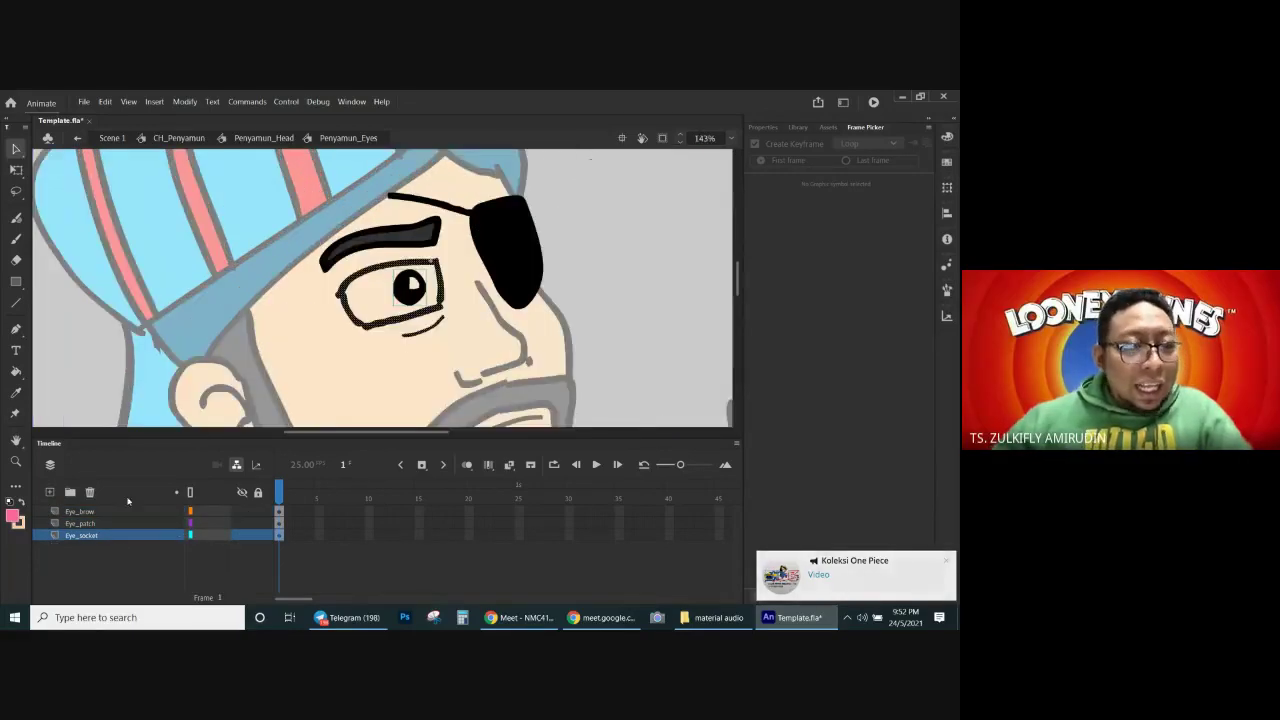
Step: Lock the Eye_patch layer and move the Eye_brow layer directly beneath it
click(109, 524)
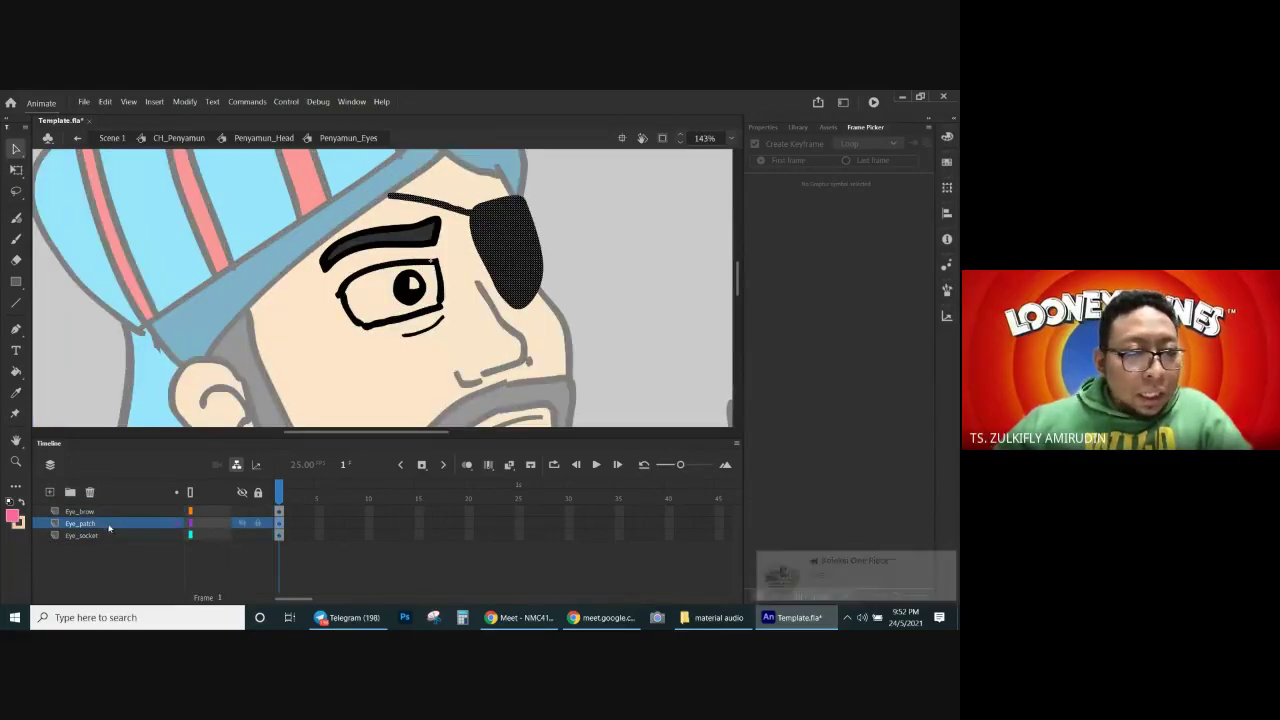
click(259, 525)
click(106, 513)
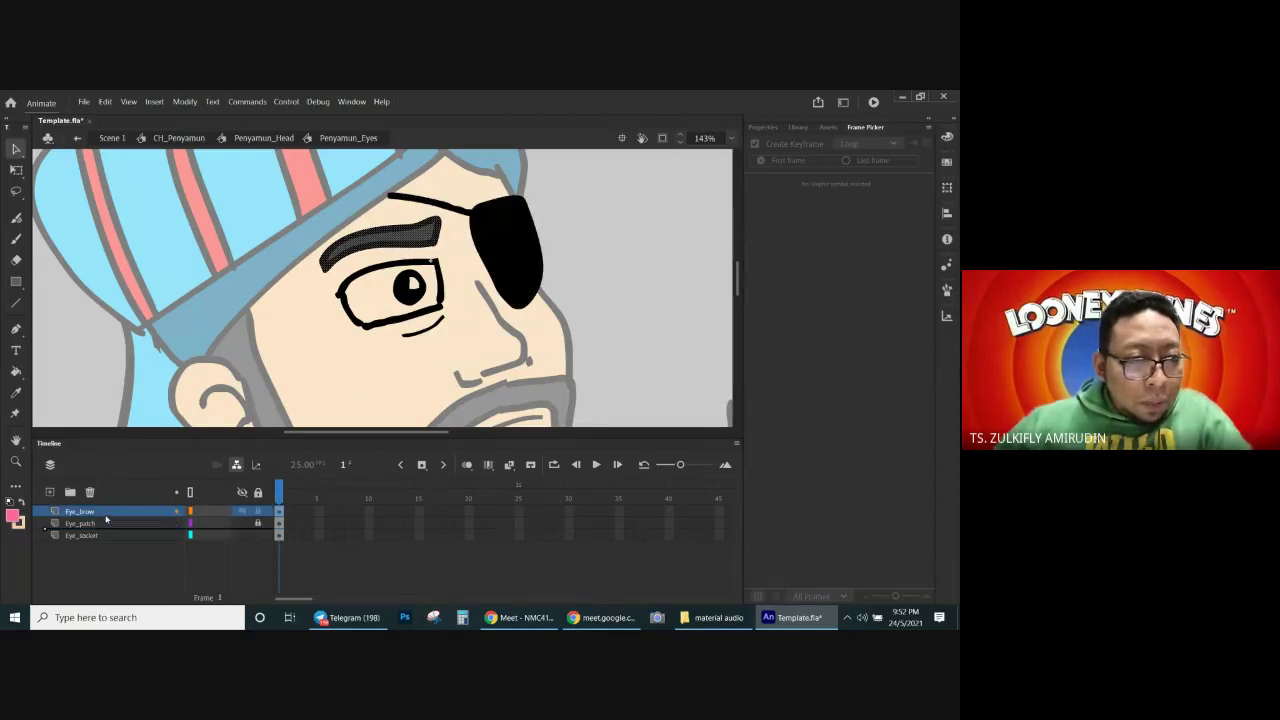
drag(106, 515, 106, 530)
Step: Cut the pupil from the Eye_socket layer and paste it in place on a new layer above that one
click(106, 537)
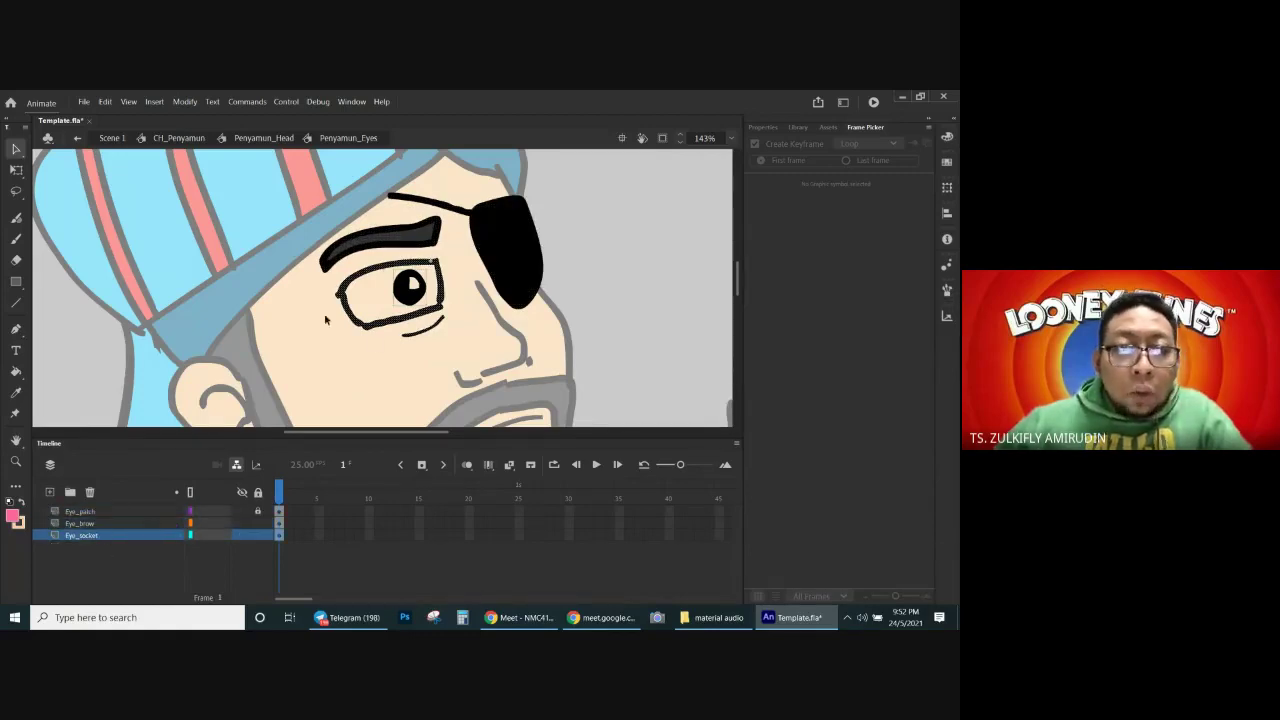
click(358, 357)
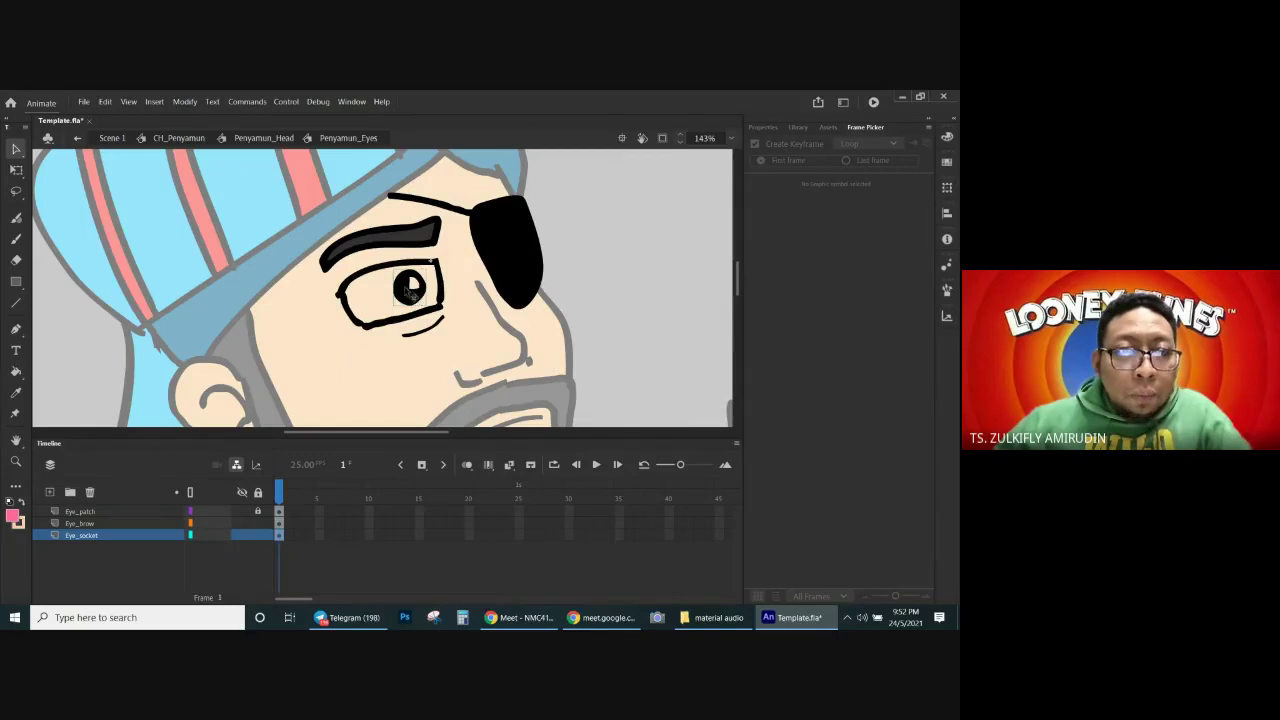
key(ctrl+x)
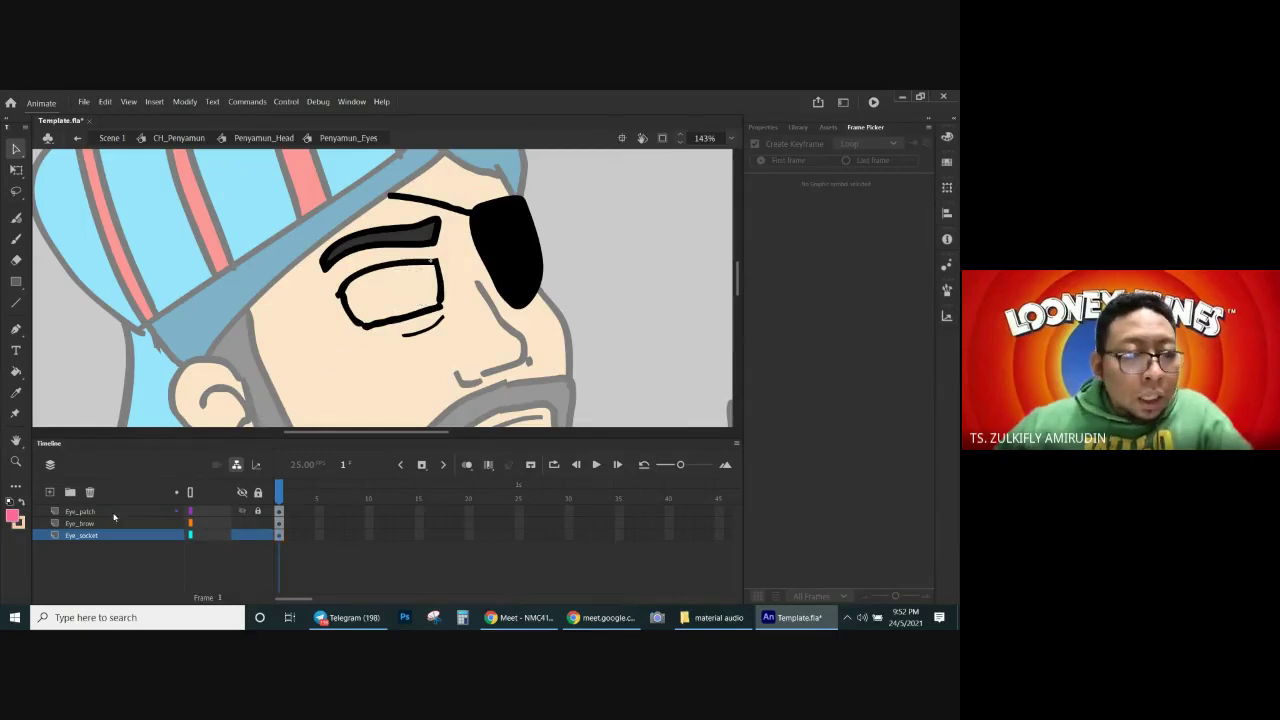
click(49, 492)
key(ctrl+shift+v)
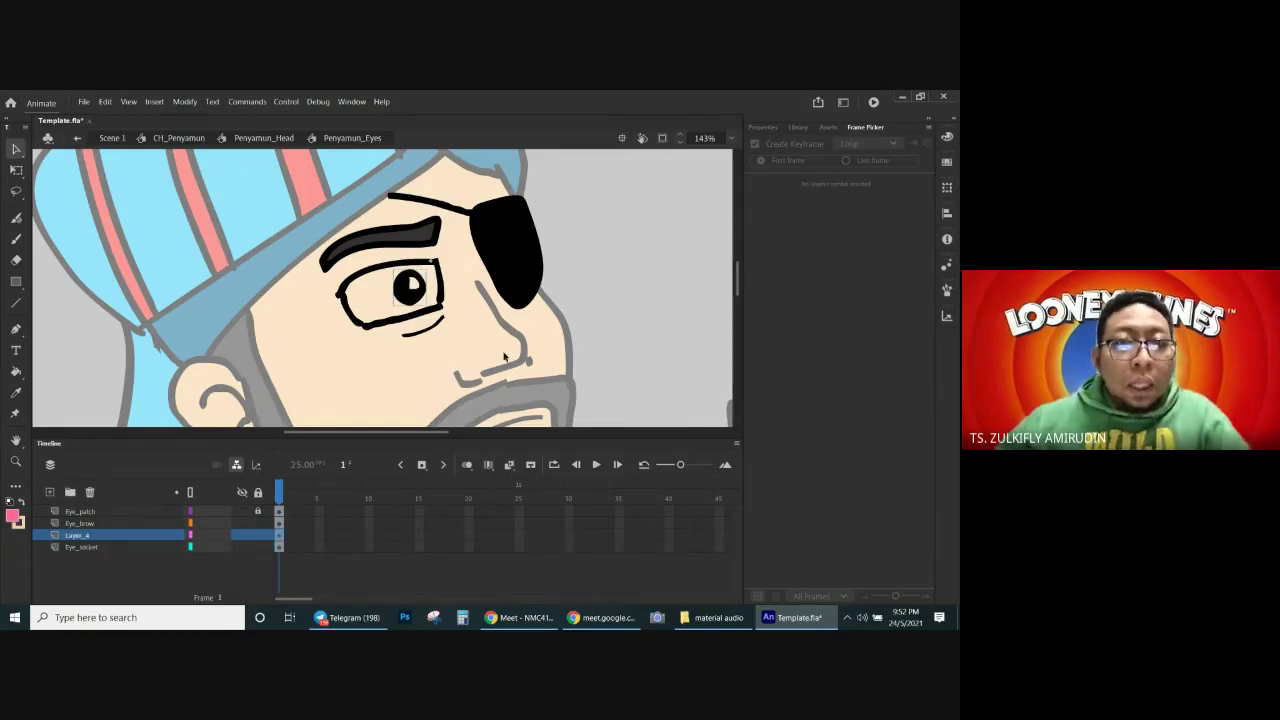
click(491, 341)
mouse_move(411, 288)
mouse_down()
mouse_move(357, 294)
mouse_move(414, 286)
mouse_up()
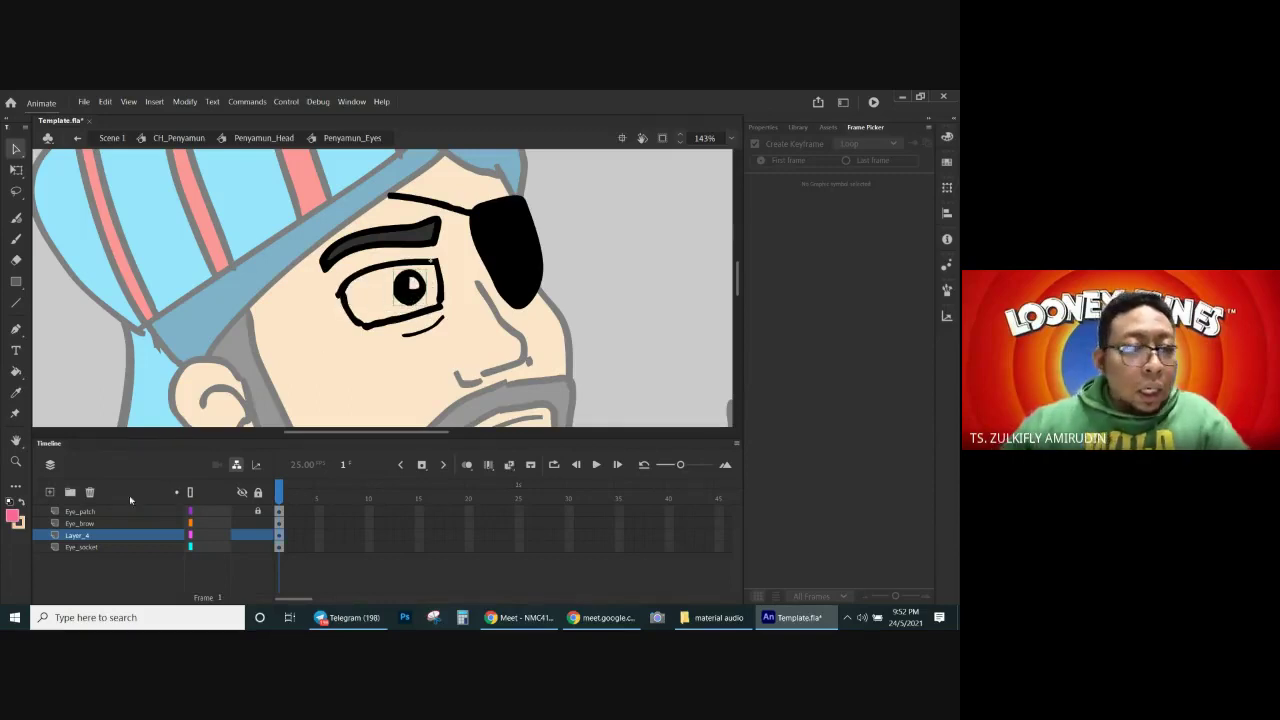
Step: Rename the new pupil layer as Pupil
double_click(86, 535)
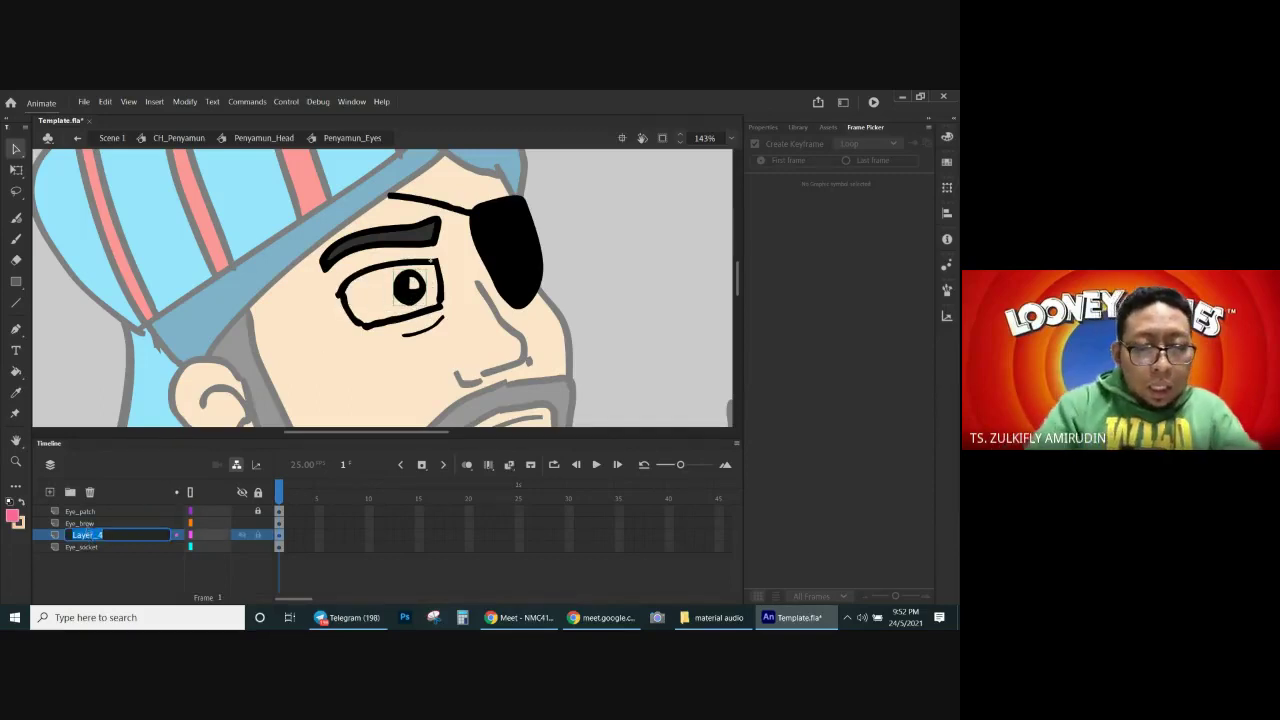
text(Pupil)
key(Return)
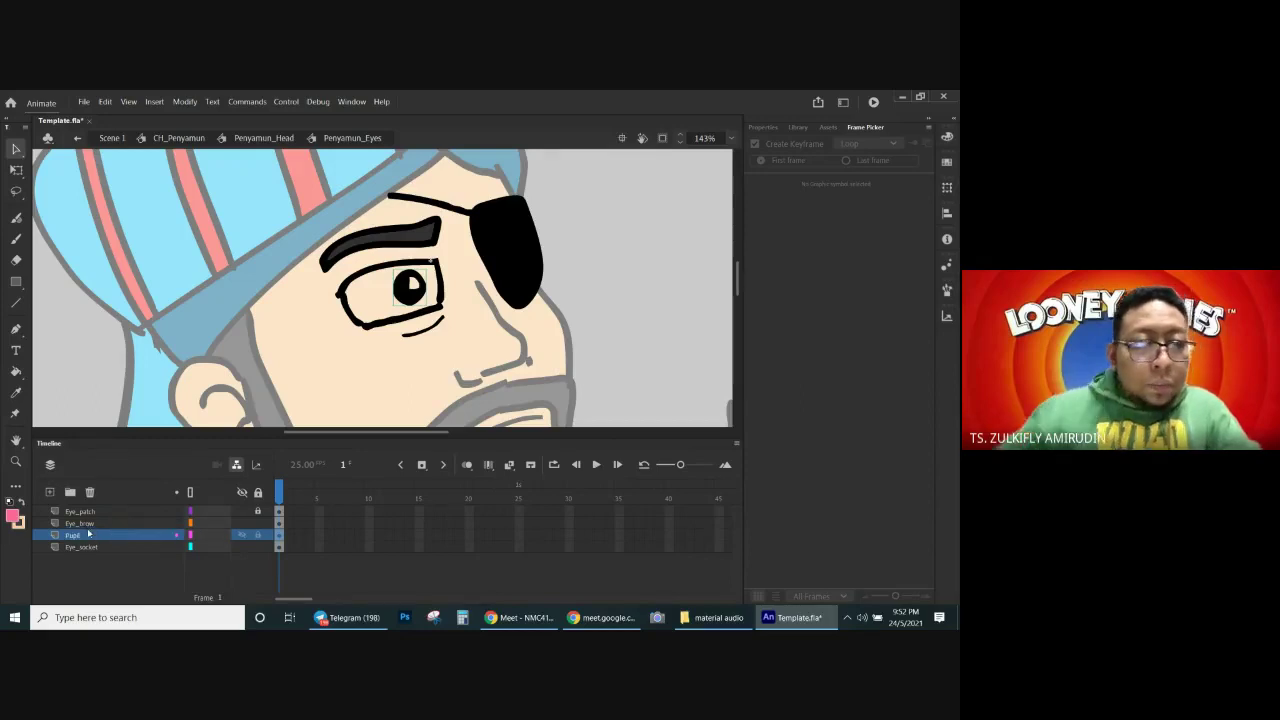
Step: Fill the inside of the eye outline with white on the Eye_socket layer using the Paint Bucket
click(152, 547)
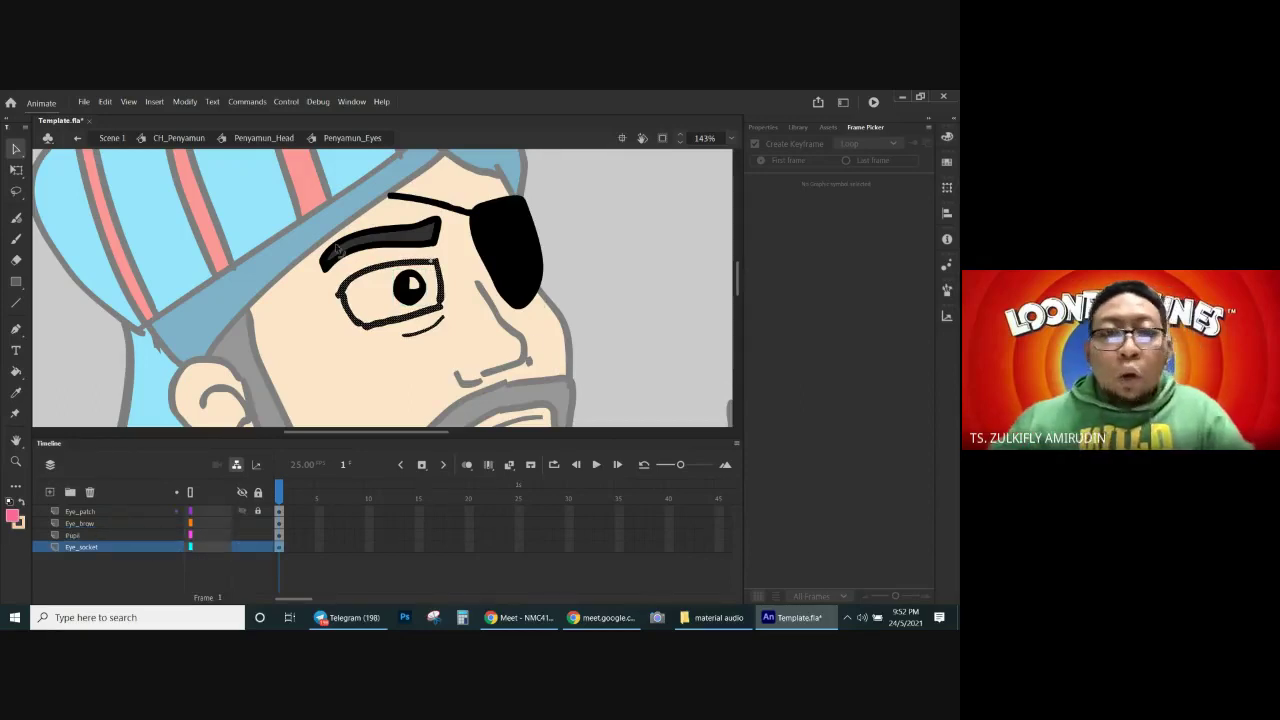
click(148, 338)
click(16, 371)
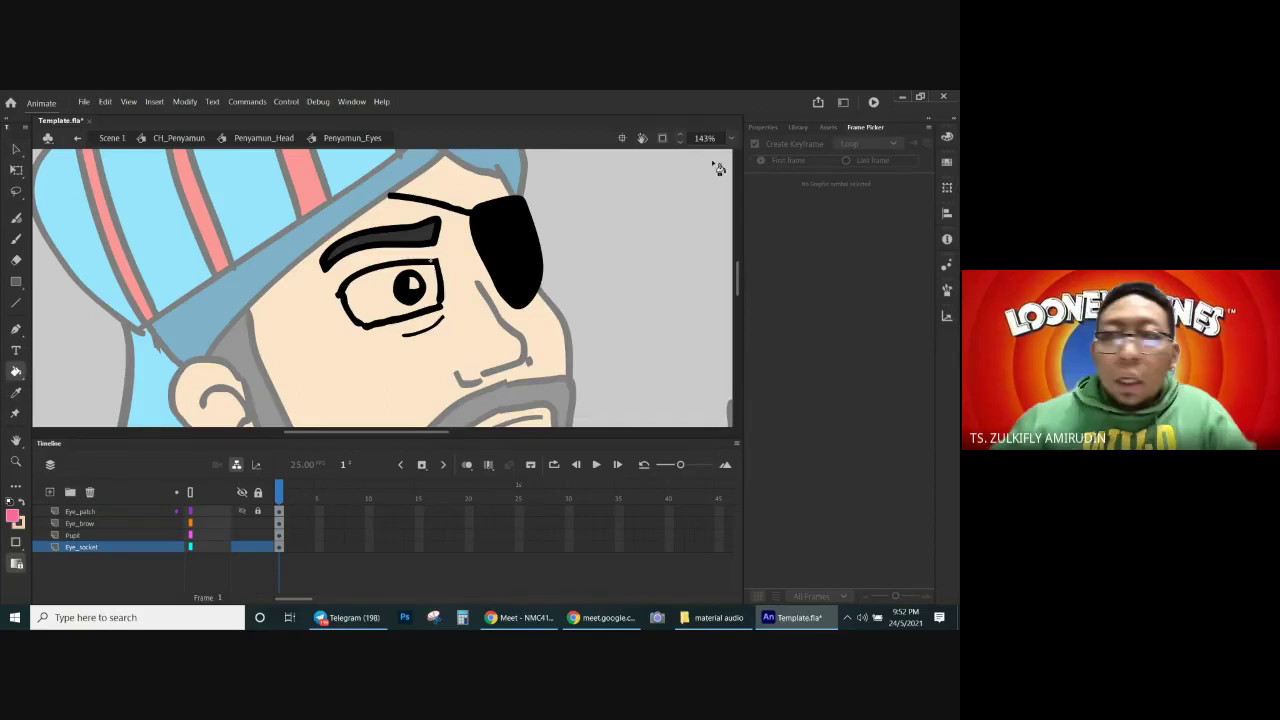
click(767, 270)
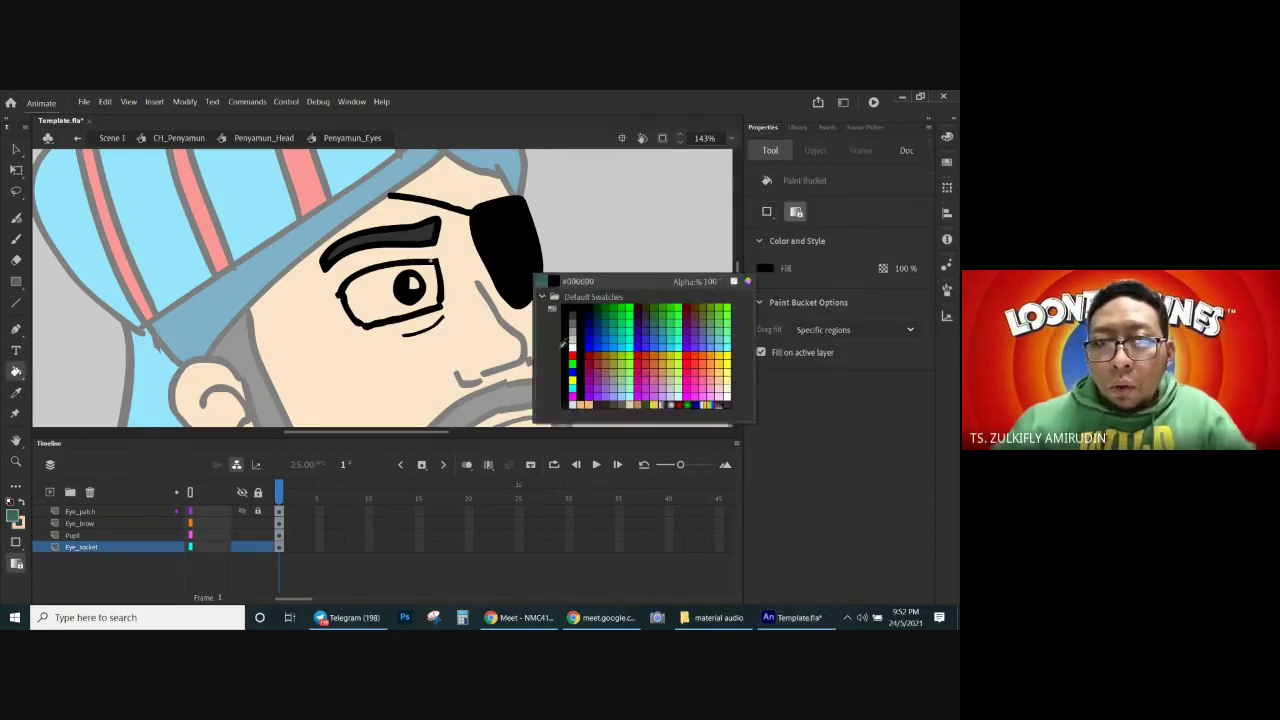
click(580, 342)
click(381, 306)
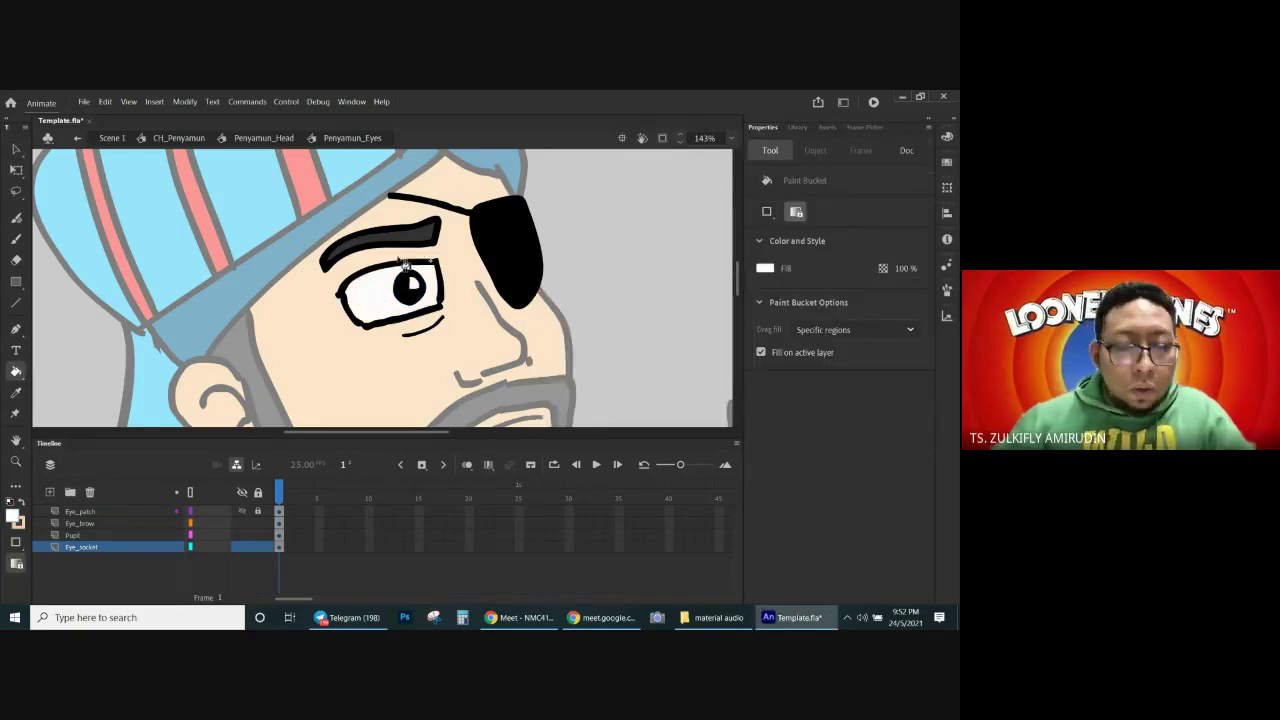
key(v)
double_click(414, 295)
click(589, 281)
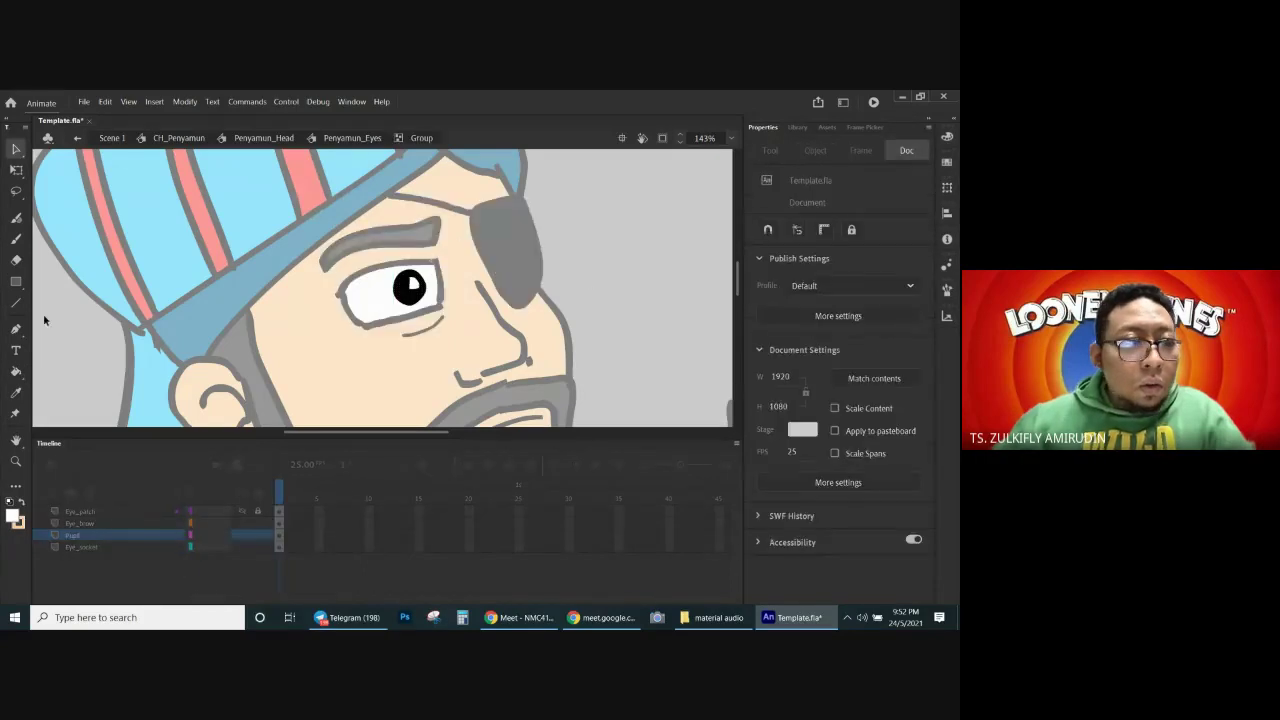
click(16, 371)
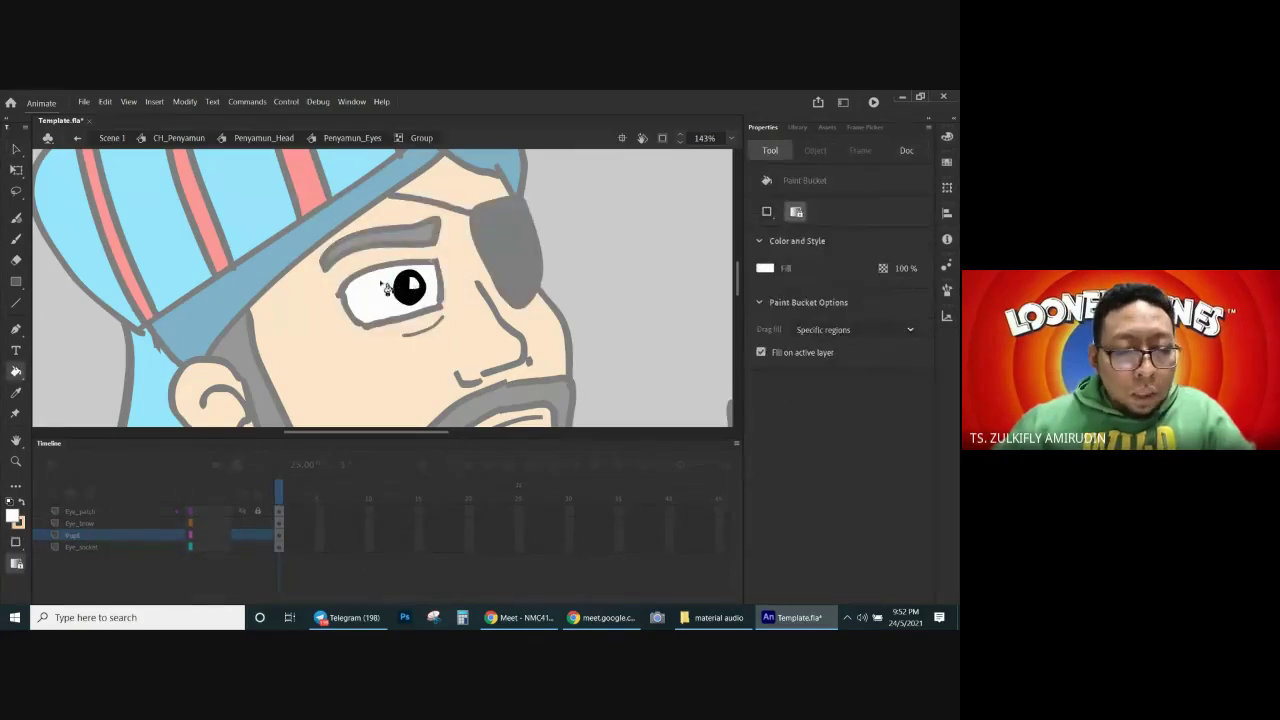
key(v)
double_click(611, 275)
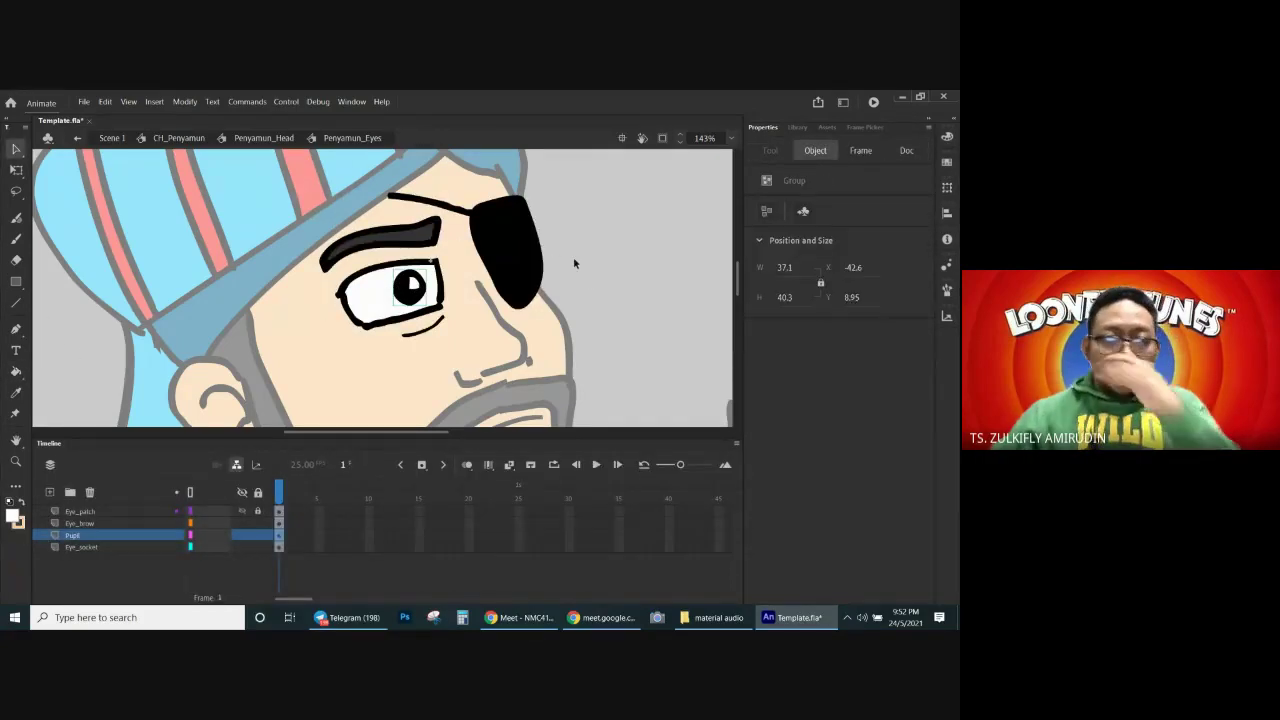
Step: Extend the Eye_patch layer's frames to frame 5
click(281, 498)
click(316, 421)
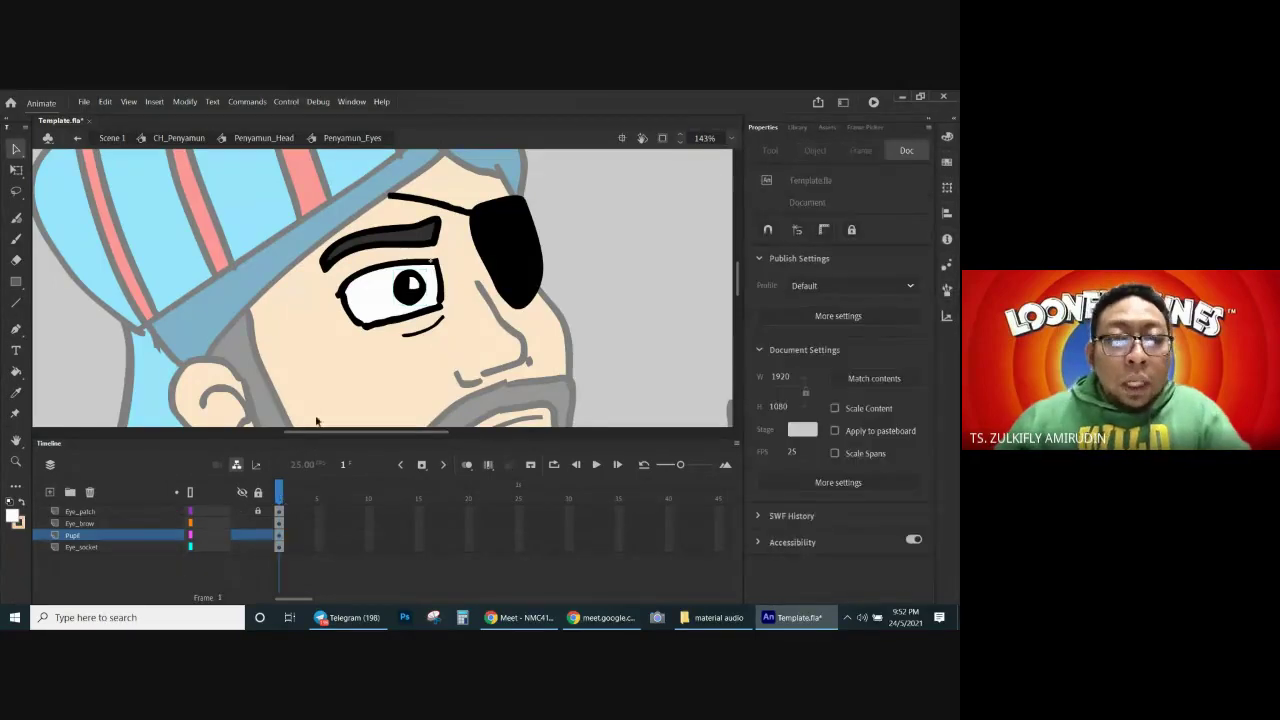
click(295, 511)
click(300, 511)
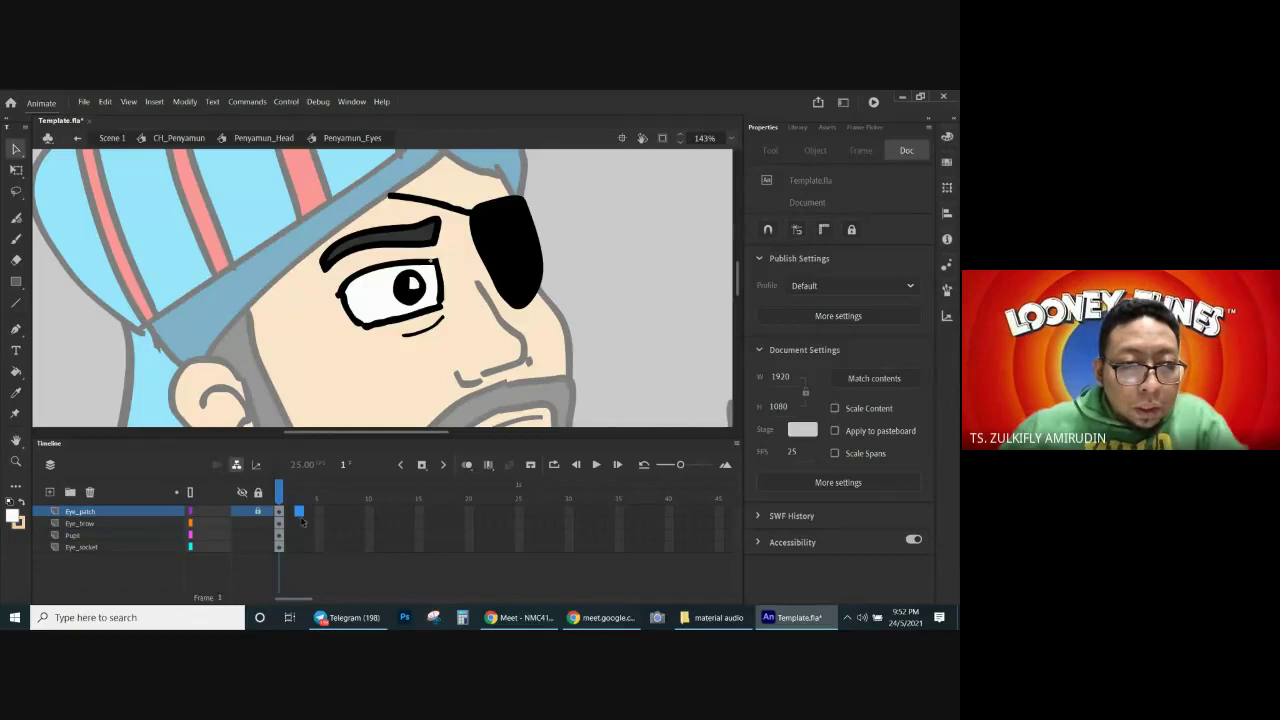
click(319, 512)
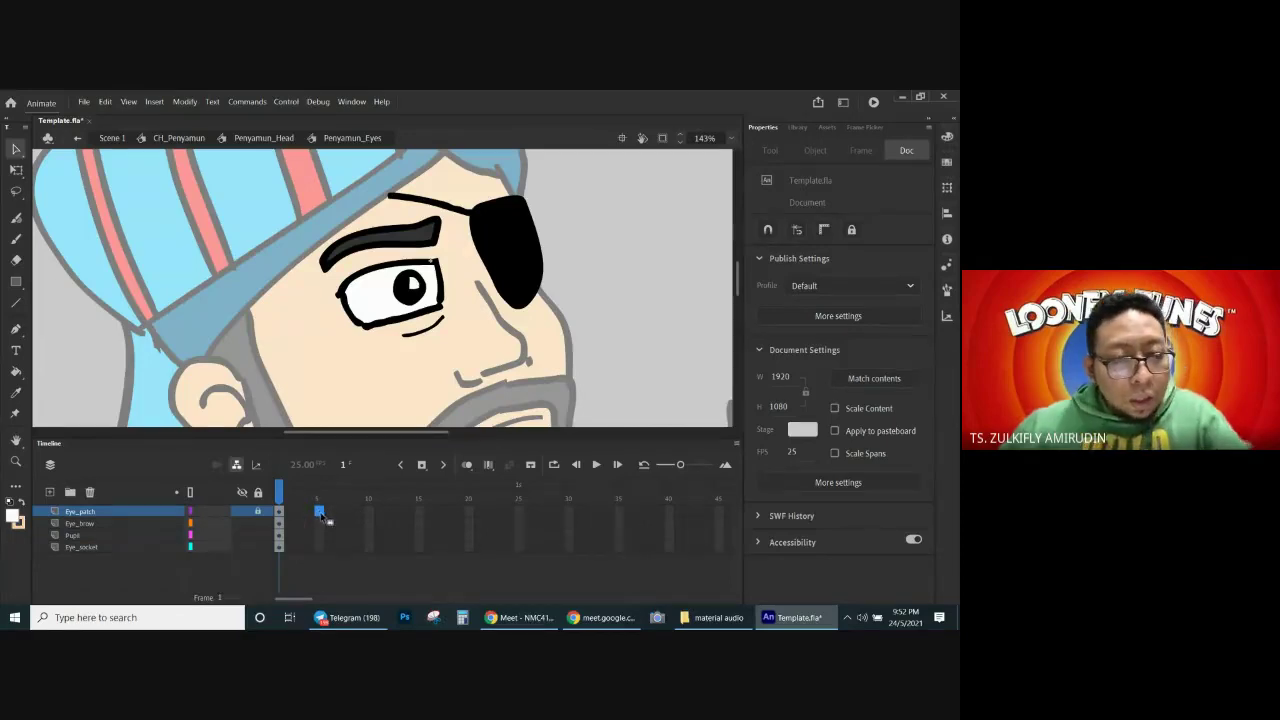
key(F5)
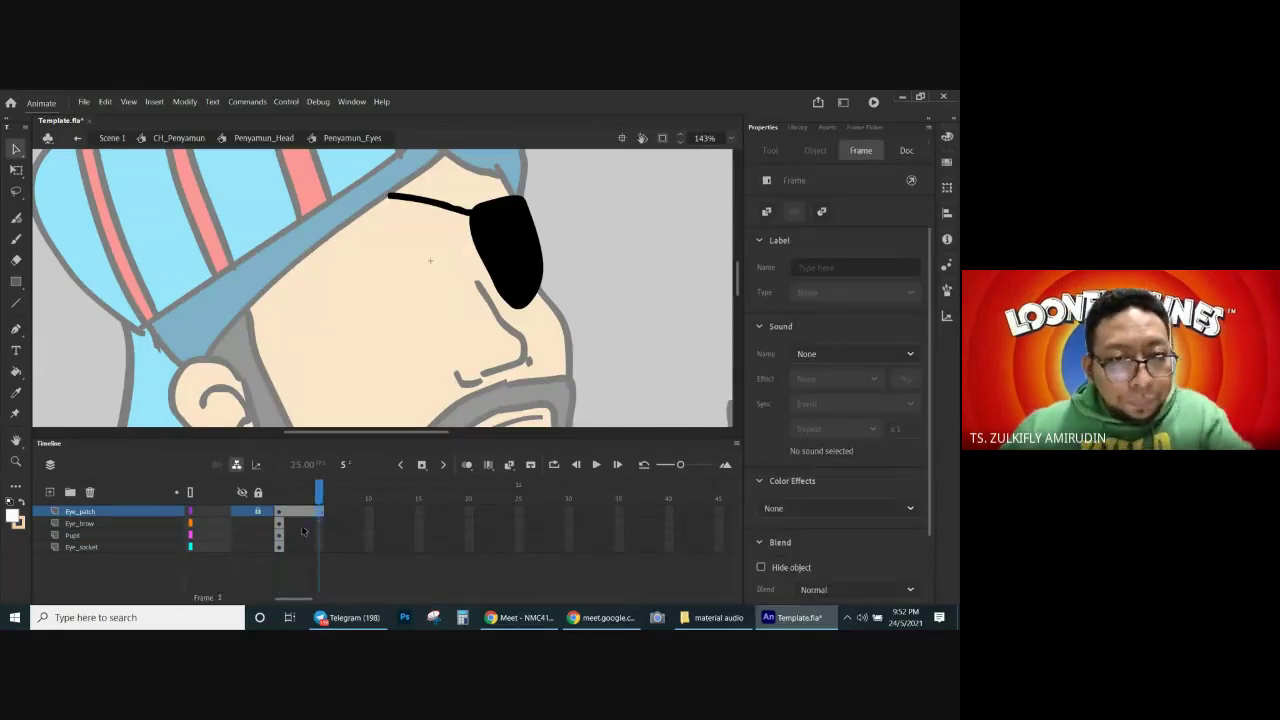
Step: Insert keyframes at frame 3 on the Eye_brow, Pupil and Eye_socket layers, and save the file
click(300, 524)
shift+click(298, 546)
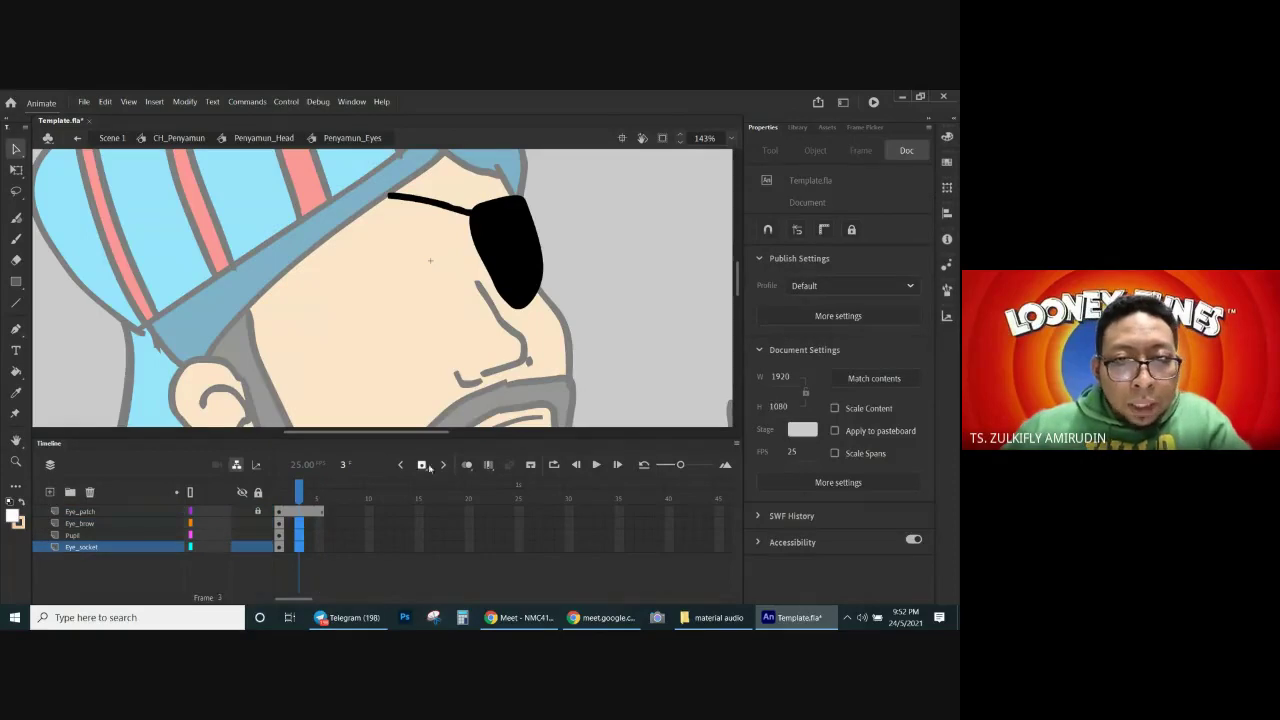
click(423, 467)
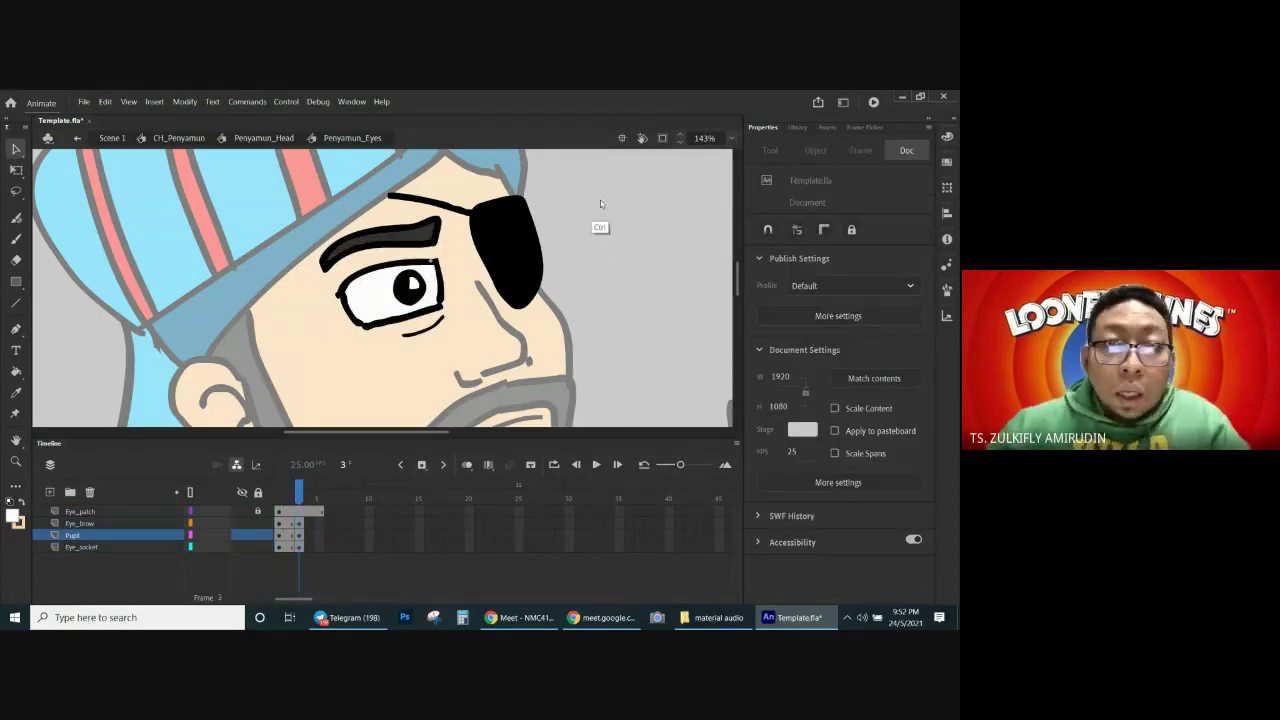
key(ctrl+s)
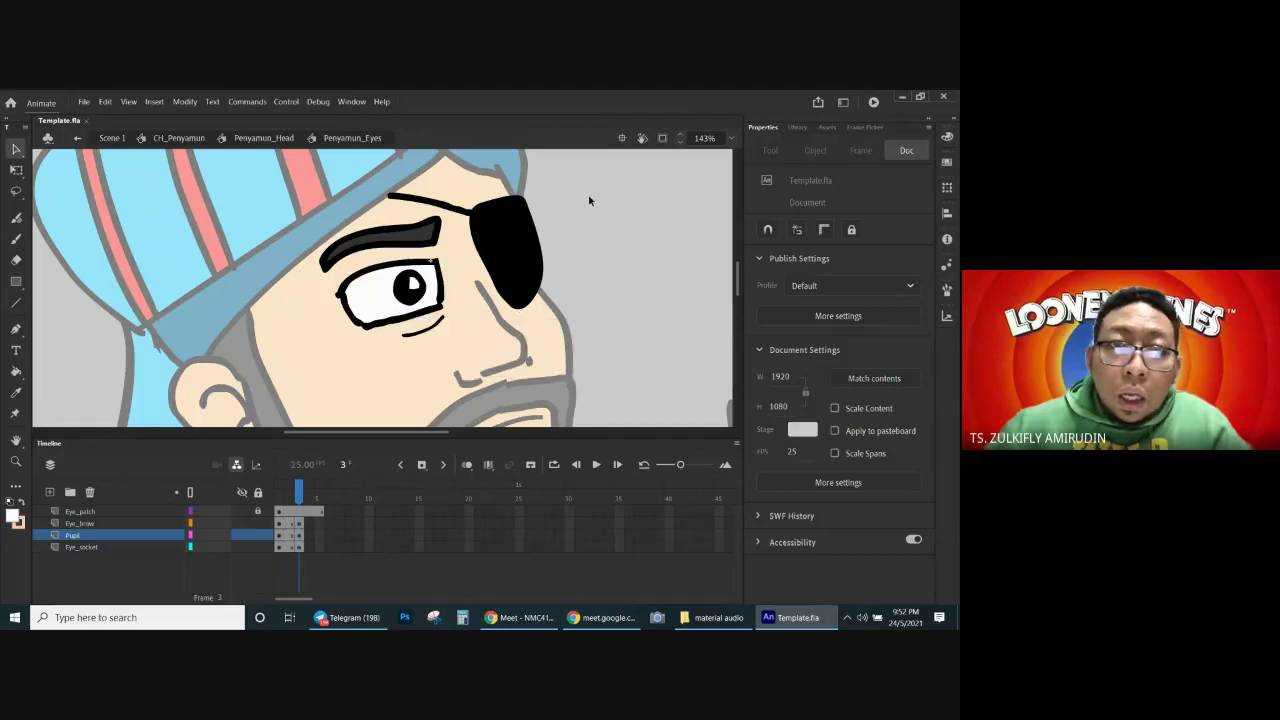
Step: Rotate the stage view around the eye until the face sits more level, and step through the neighbouring frames
click(643, 141)
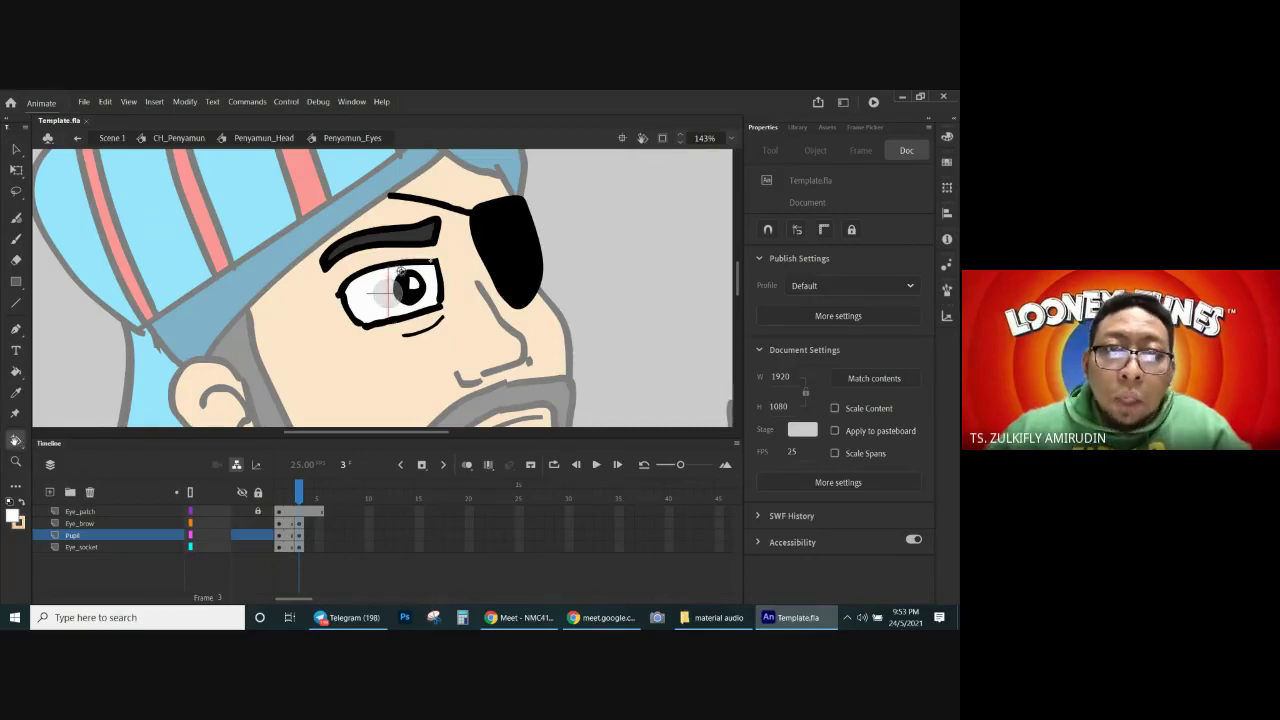
drag(391, 270, 364, 216)
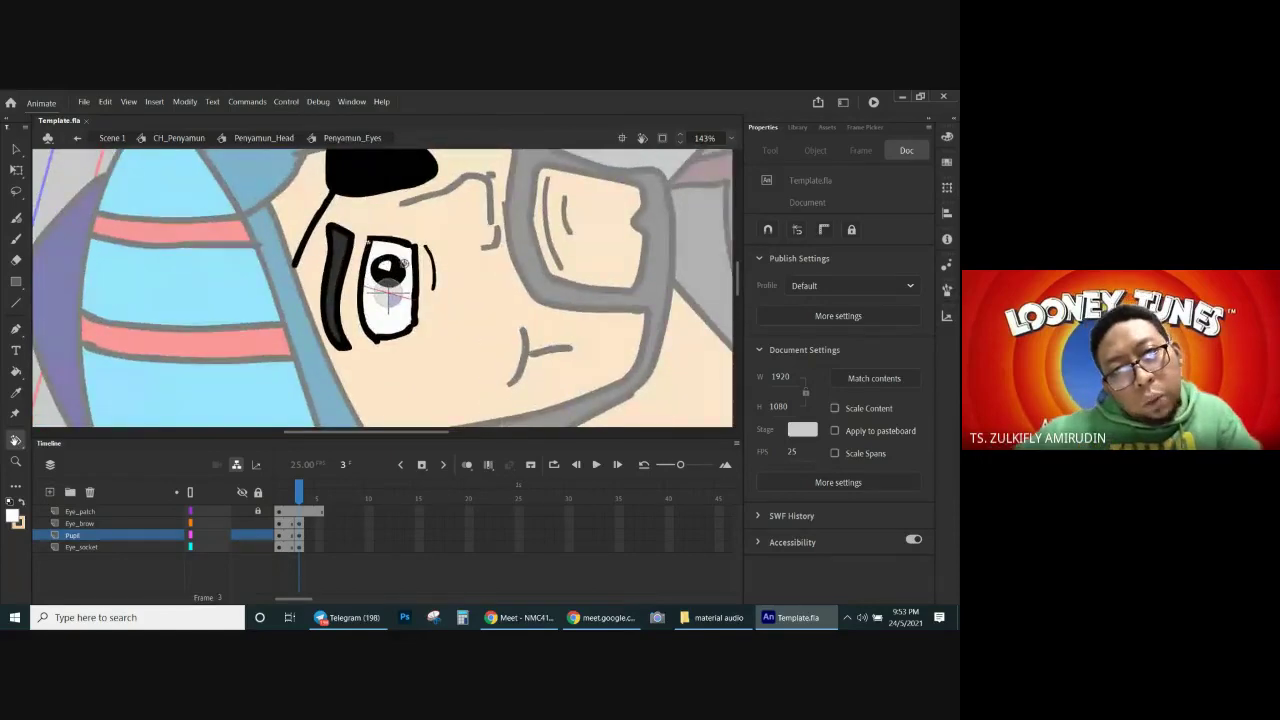
mouse_move(376, 268)
mouse_down()
mouse_move(366, 300)
mouse_move(370, 268)
mouse_up()
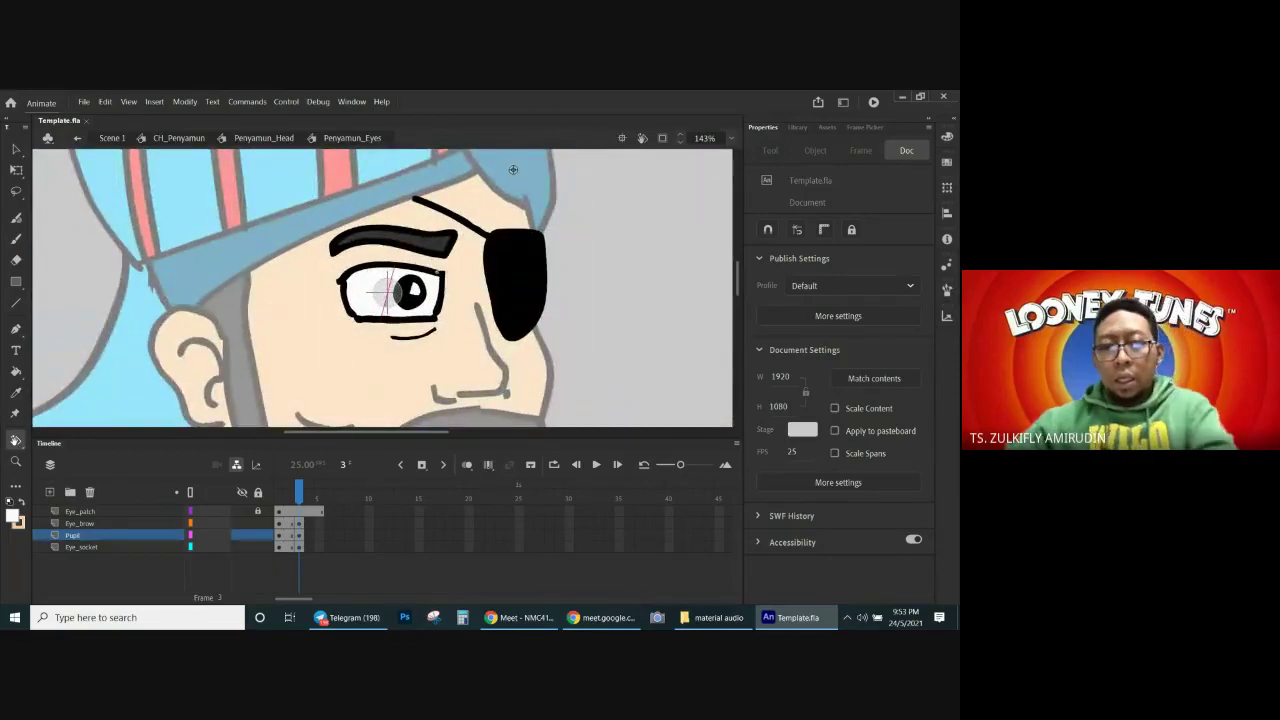
key(period)
key(period)
key(comma)
key(comma)
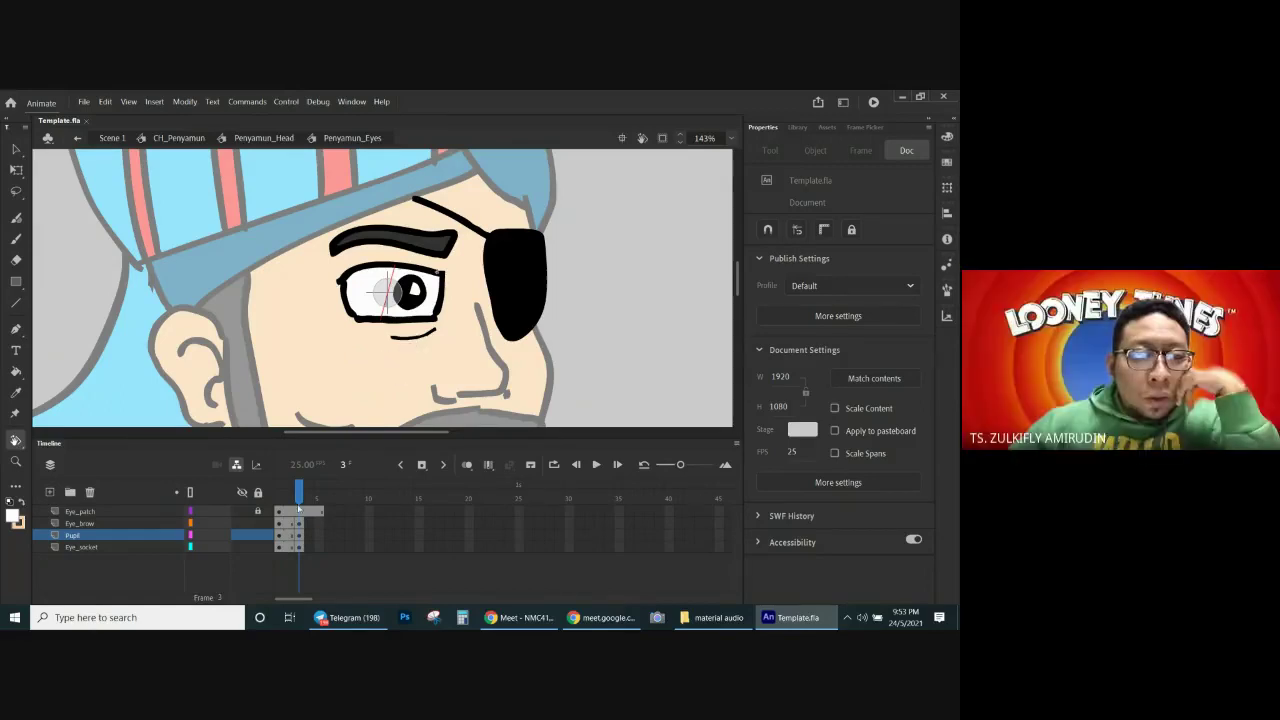
Step: Insert a keyframe at frame 5 on the Pupil layer
click(320, 536)
click(421, 464)
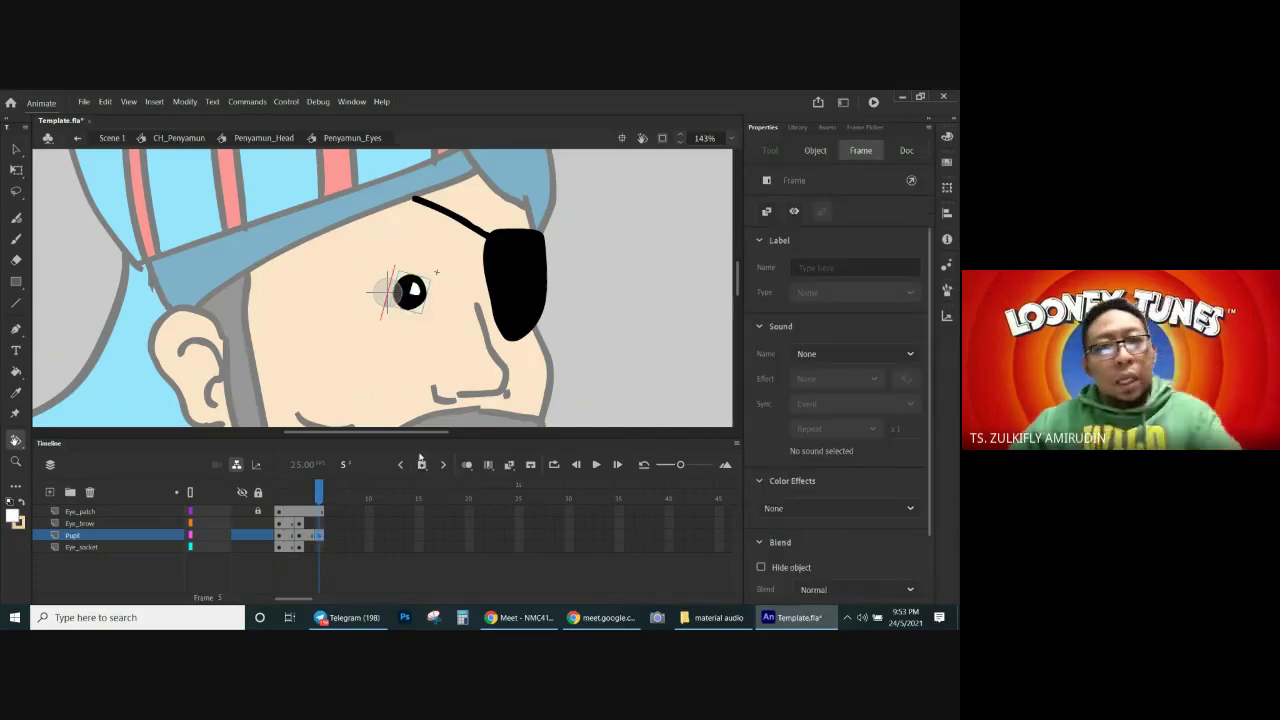
Step: Undo the Pupil layer's keyframe at frame 5 and return to frame 3
key(ctrl+z)
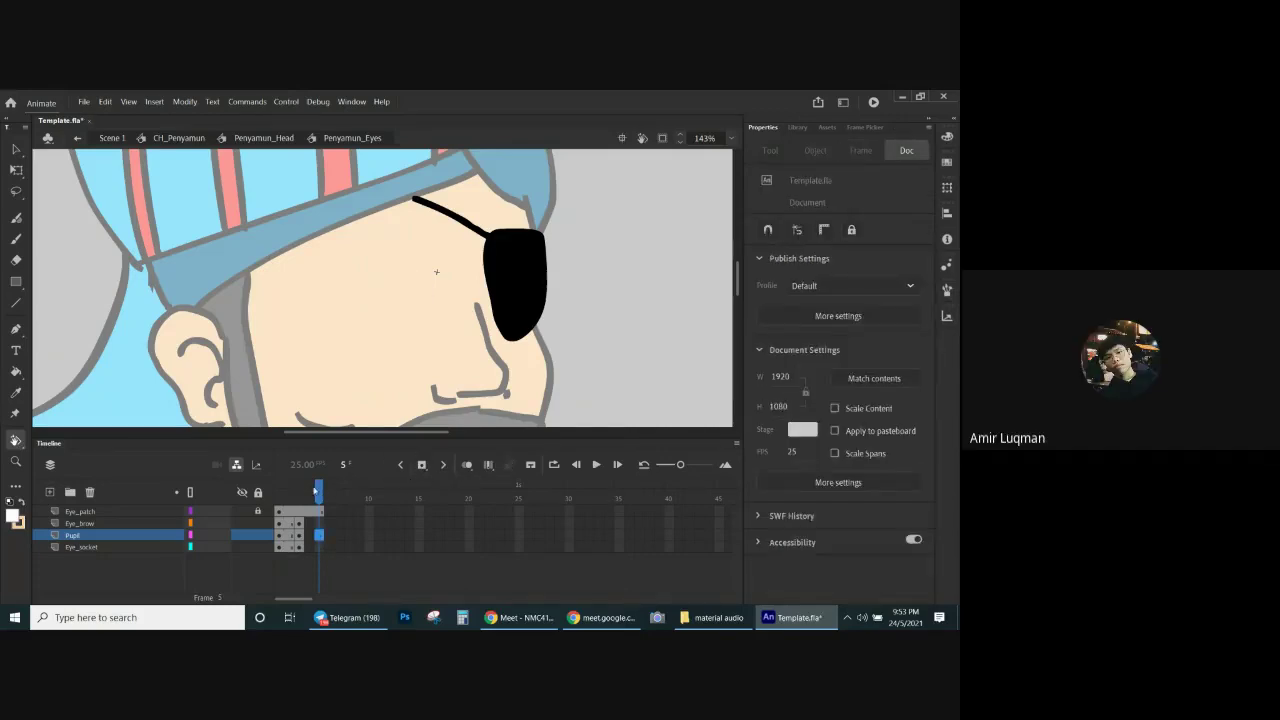
key(comma)
key(comma)
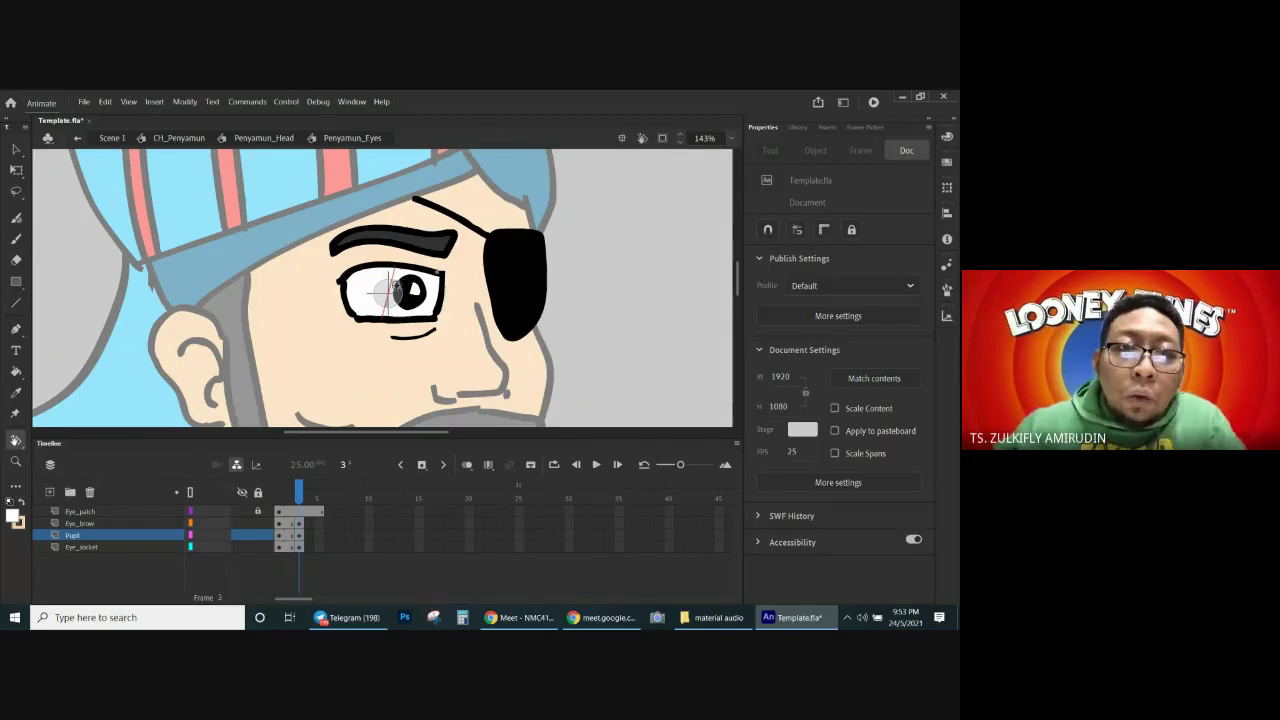
drag(397, 286, 392, 248)
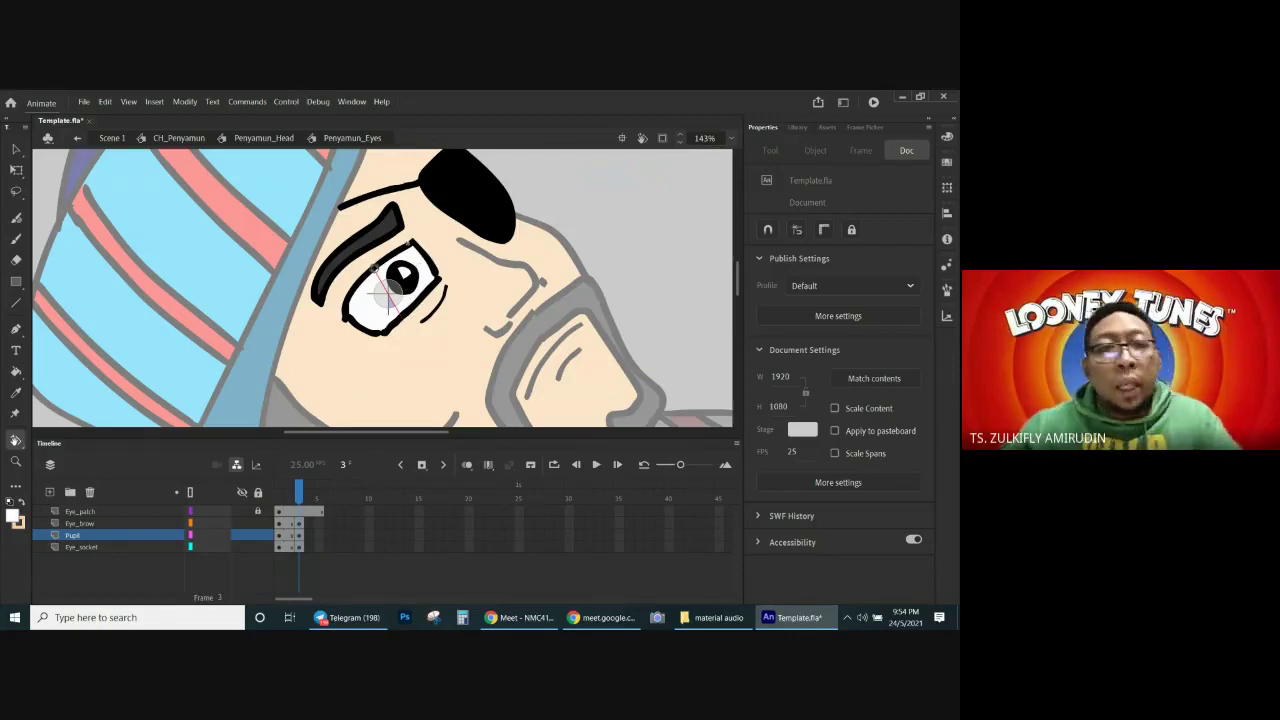
drag(398, 280, 410, 295)
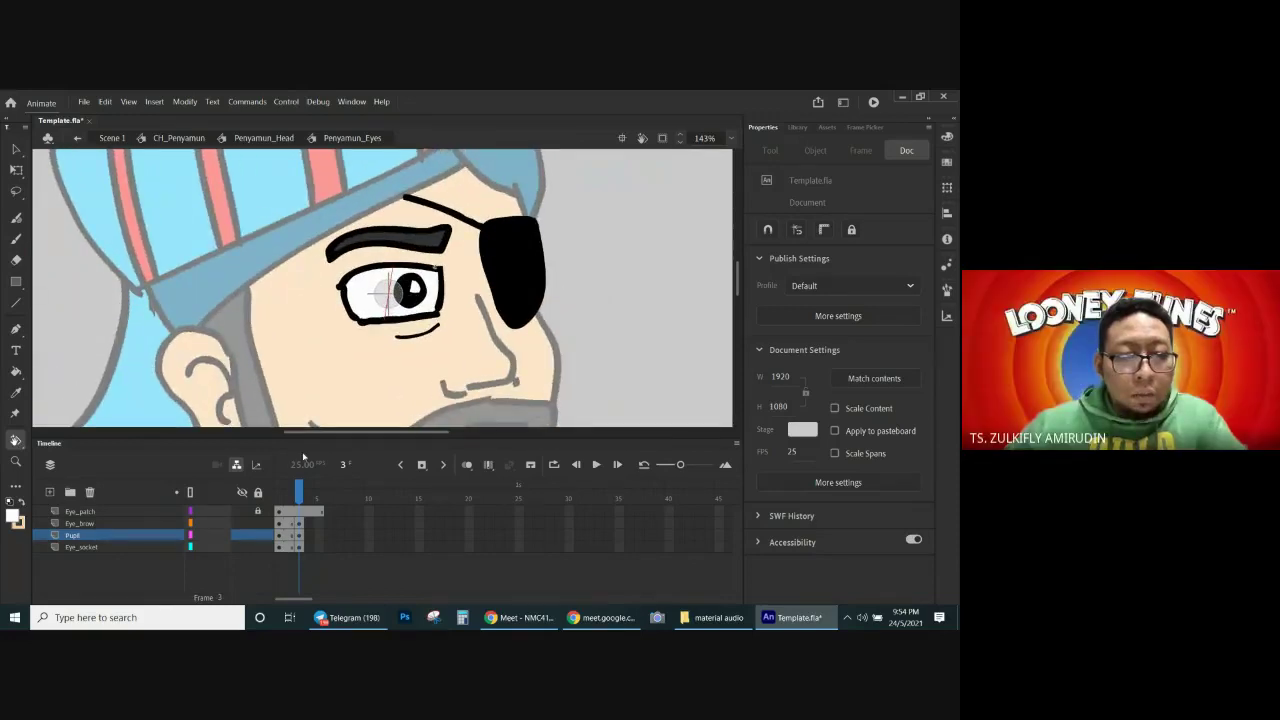
Step: Delete the eye socket and pupil artwork from frame 3 on their layers, with onion skinning turned on
click(298, 535)
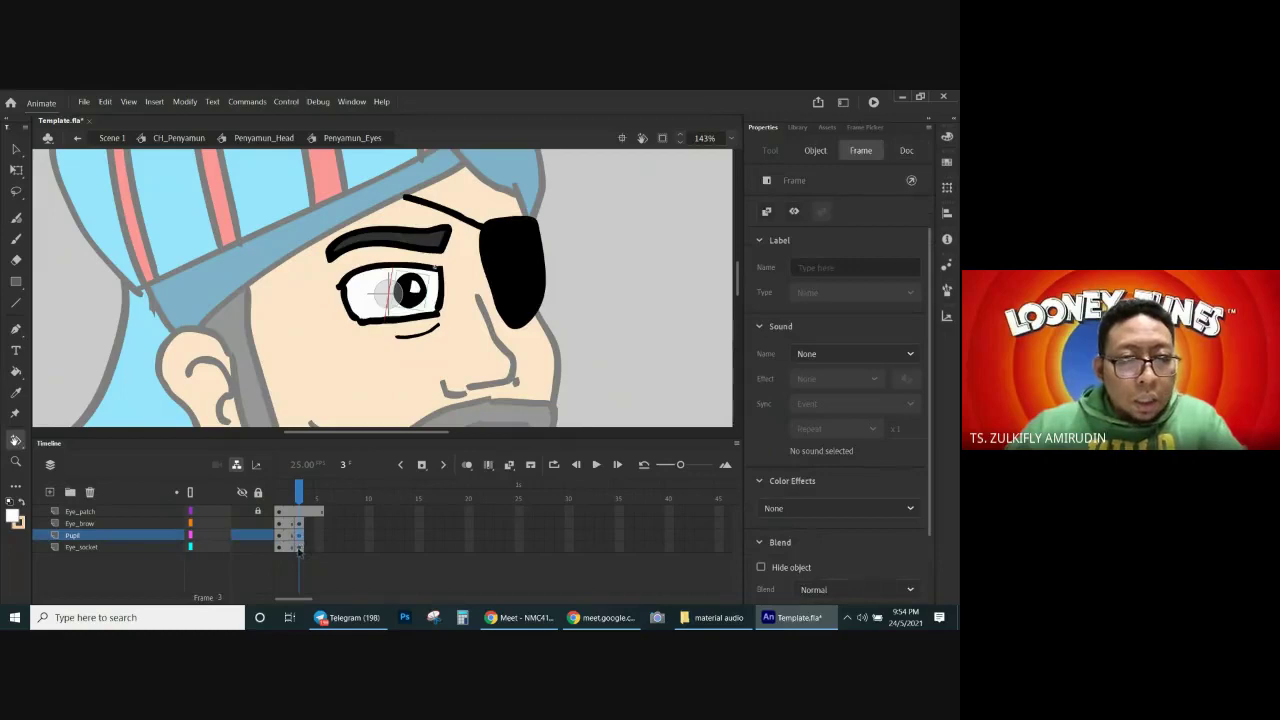
click(300, 546)
key(Delete)
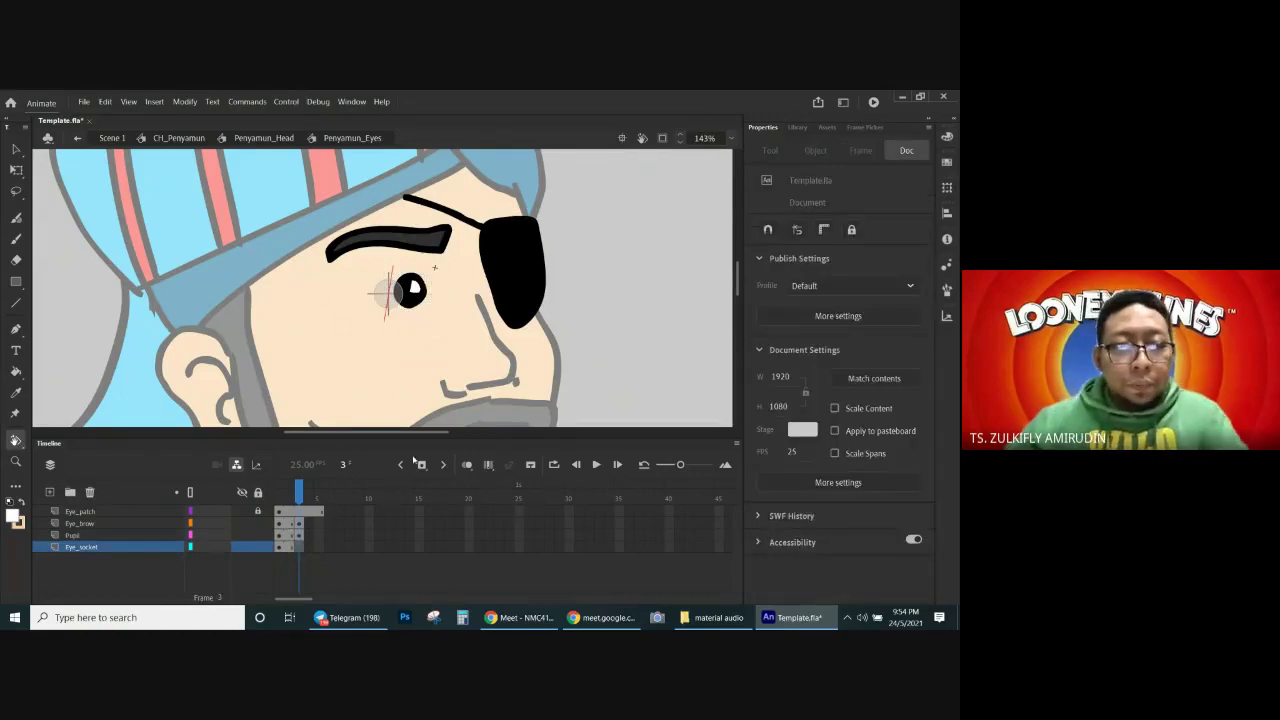
click(467, 466)
drag(344, 300, 353, 284)
key(b)
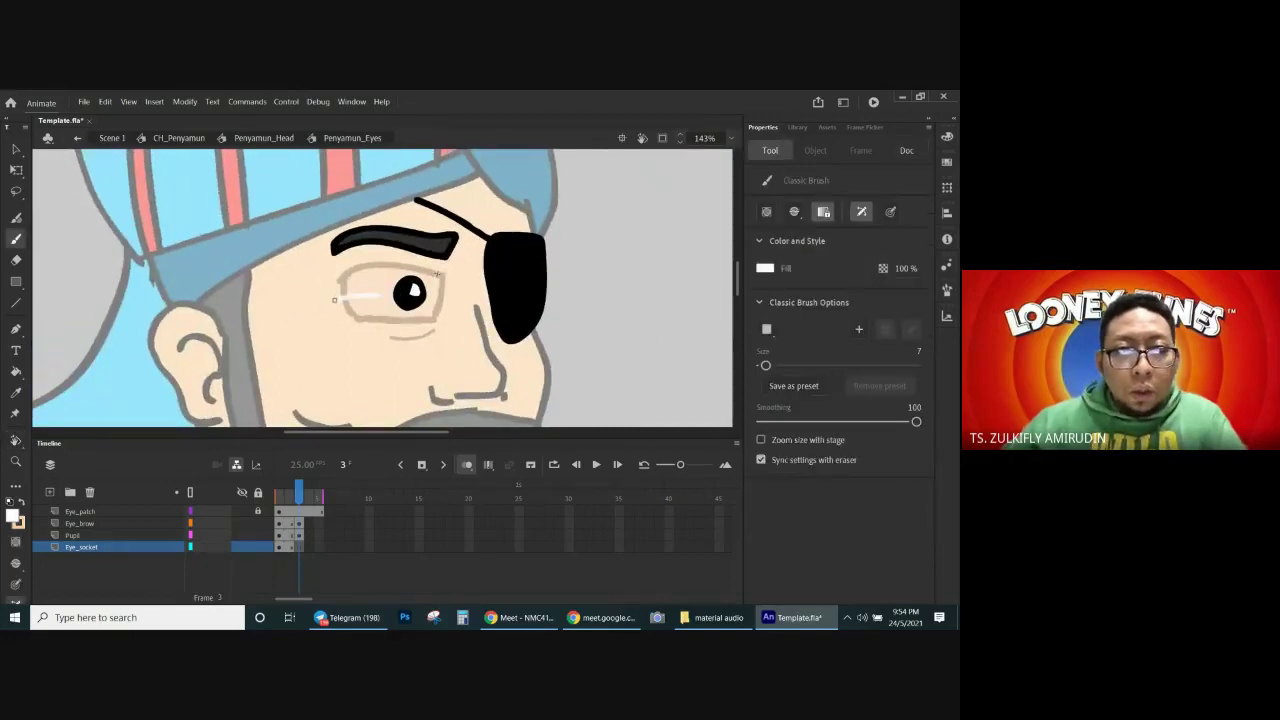
key(ctrl+z)
click(298, 537)
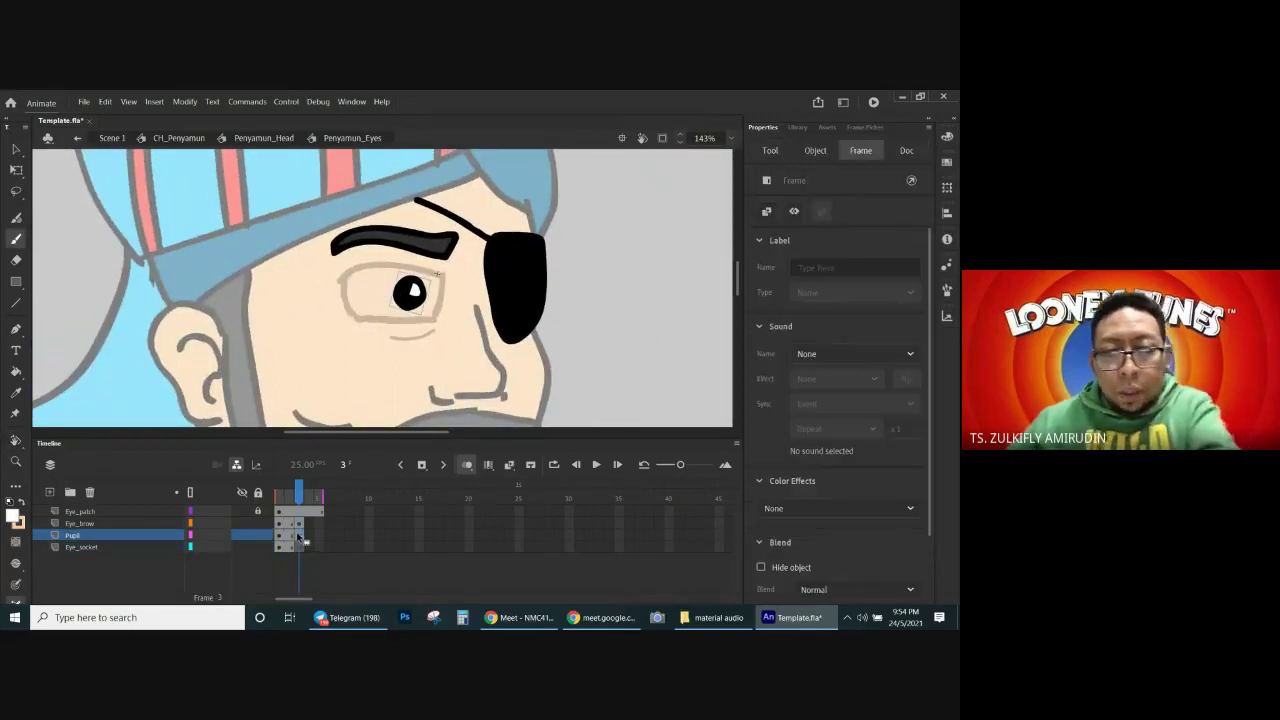
key(Delete)
Step: Nudge the eyebrow at frame 3 of the Eye_brow layer slightly downward toward the eye
click(298, 523)
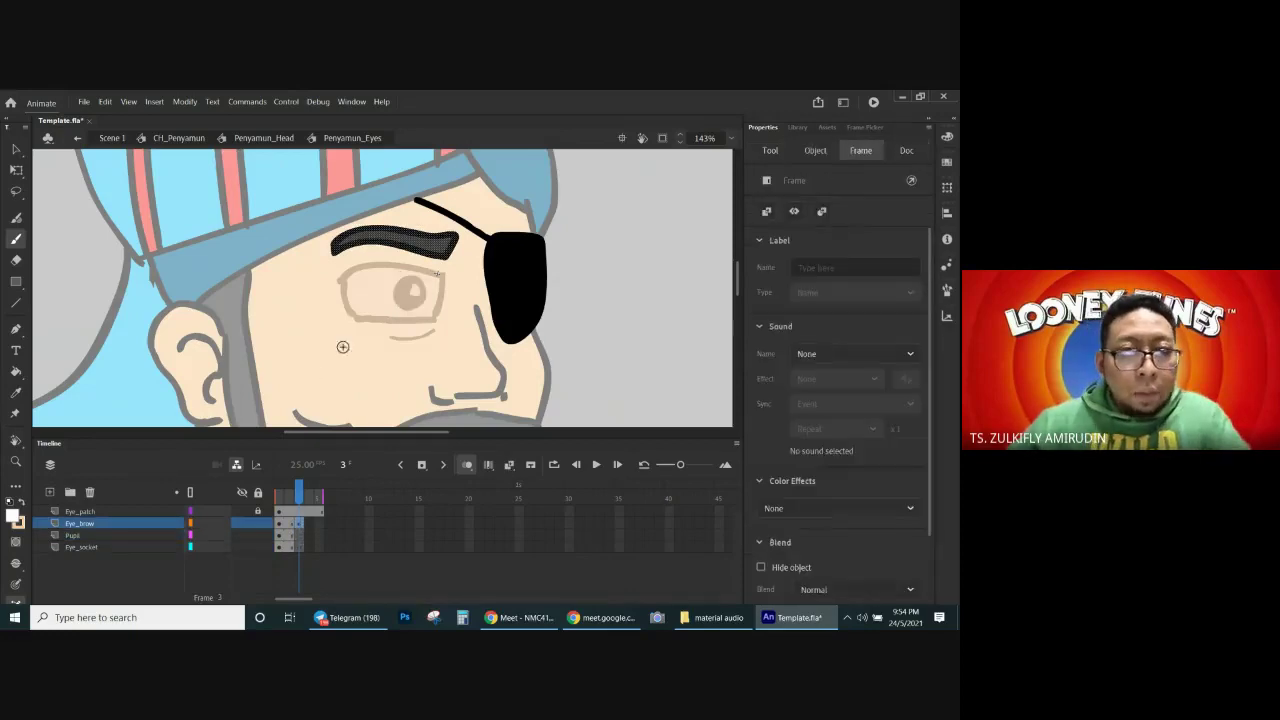
key(v)
key(Down)
key(Down)
key(Down)
key(Down)
key(Down)
key(Down)
key(Down)
key(Down)
key(Down)
key(Down)
key(Down)
key(Down)
key(Down)
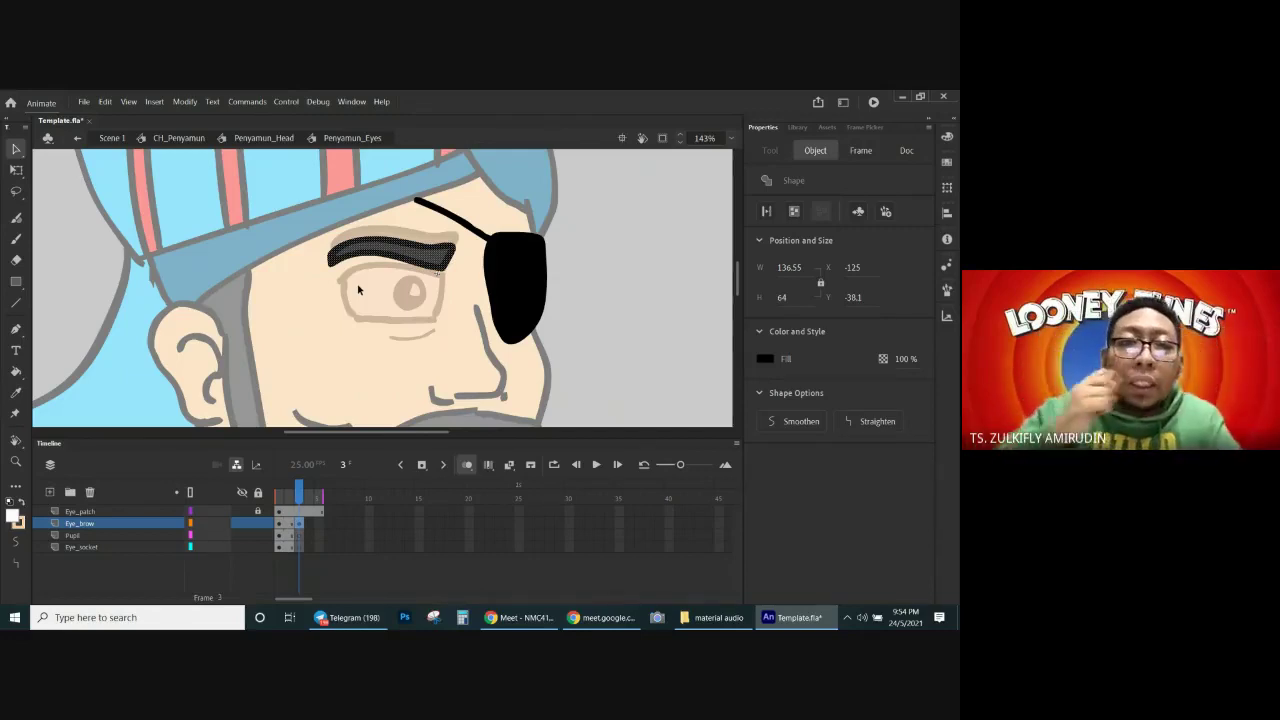
key(Escape)
key(b)
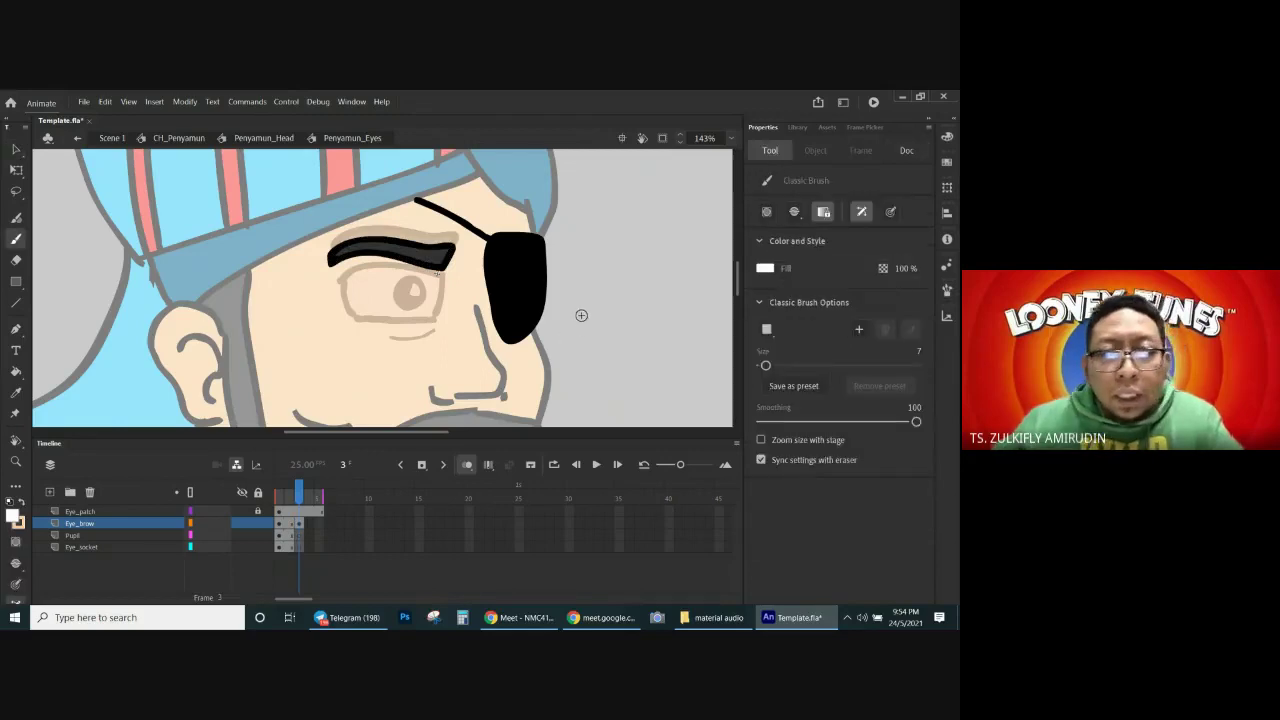
mouse_move(586, 312)
mouse_down()
mouse_move(566, 344)
mouse_move(614, 346)
mouse_up()
mouse_move(622, 290)
mouse_down()
mouse_move(624, 342)
mouse_move(658, 345)
mouse_move(668, 315)
mouse_up()
mouse_move(680, 296)
mouse_down()
mouse_move(679, 345)
mouse_move(703, 342)
mouse_up()
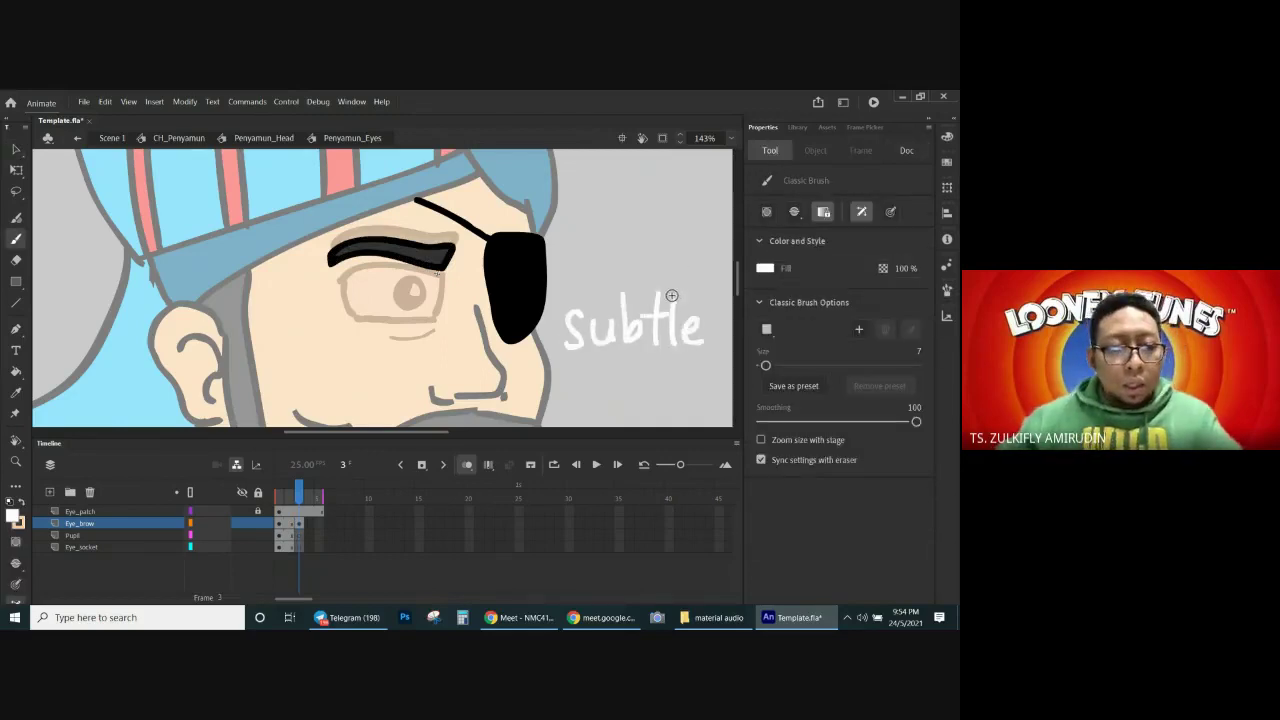
key(ctrl+z)
key(ctrl+z)
key(ctrl+z)
key(ctrl+z)
key(ctrl+z)
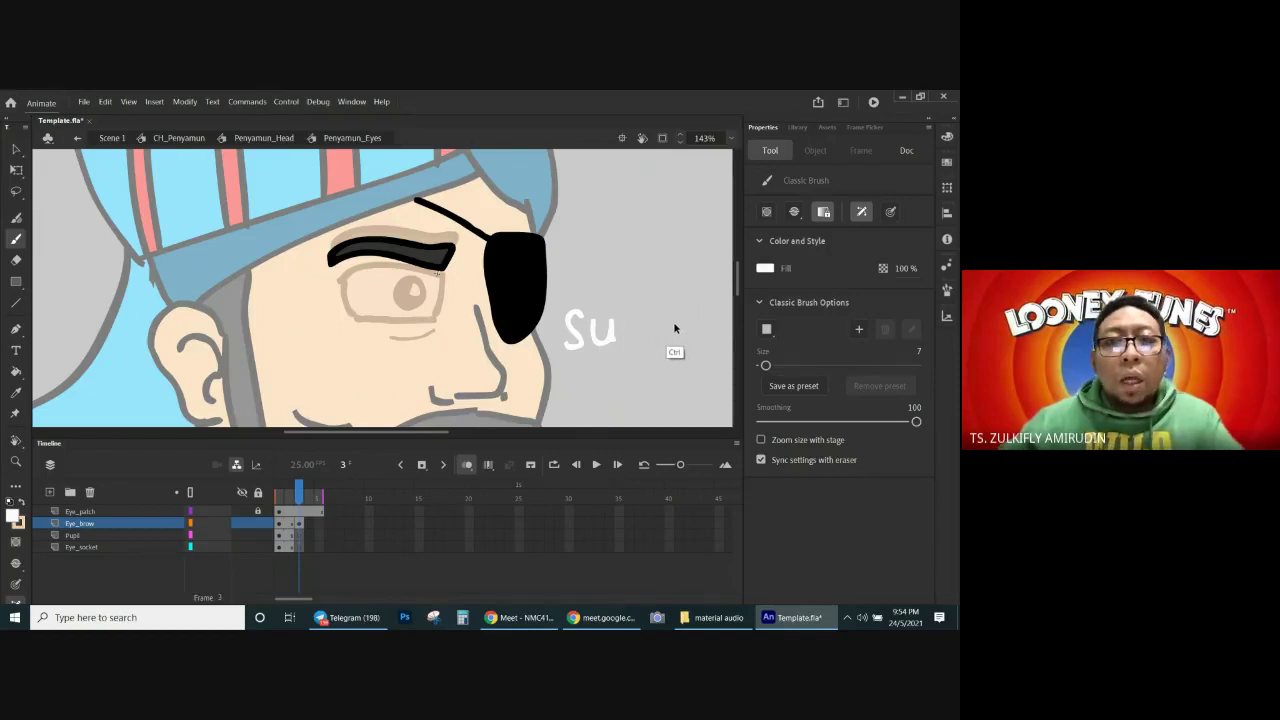
key(ctrl+z)
key(ctrl+z)
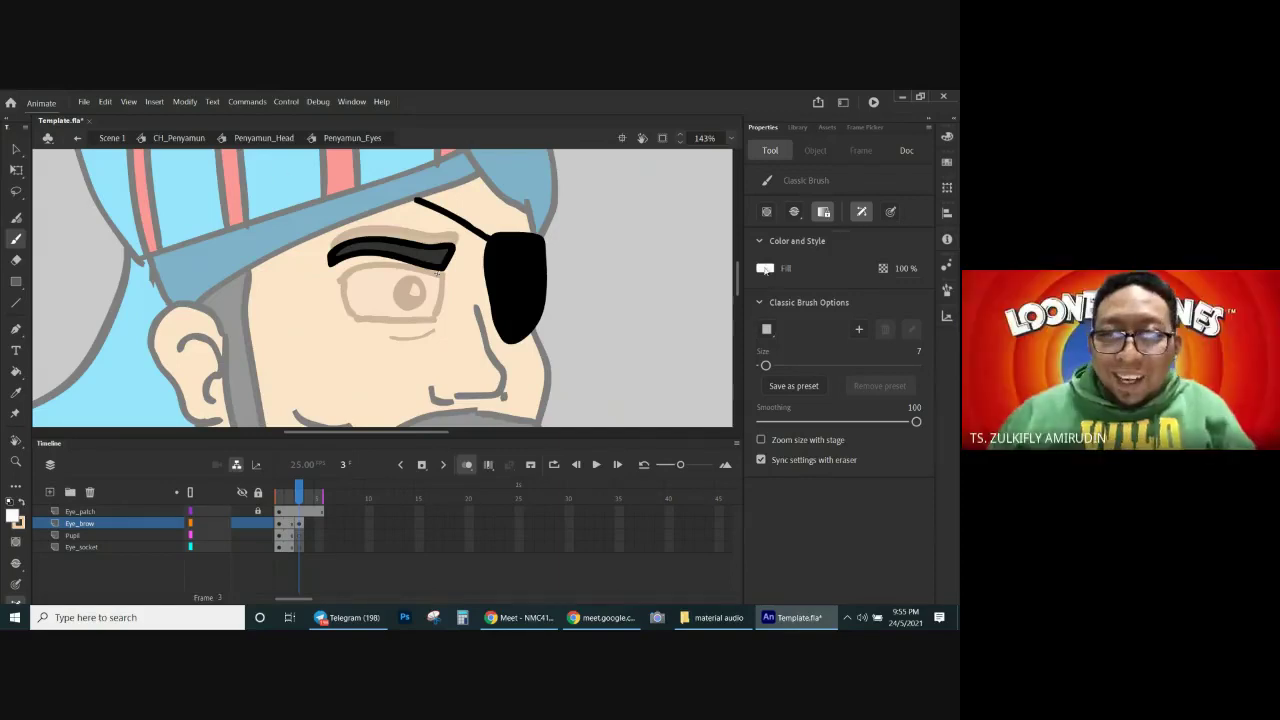
Step: Set the brush fill to black and sketch a nearly closed eye over the onion-skinned eye at frame 3
click(765, 268)
click(572, 309)
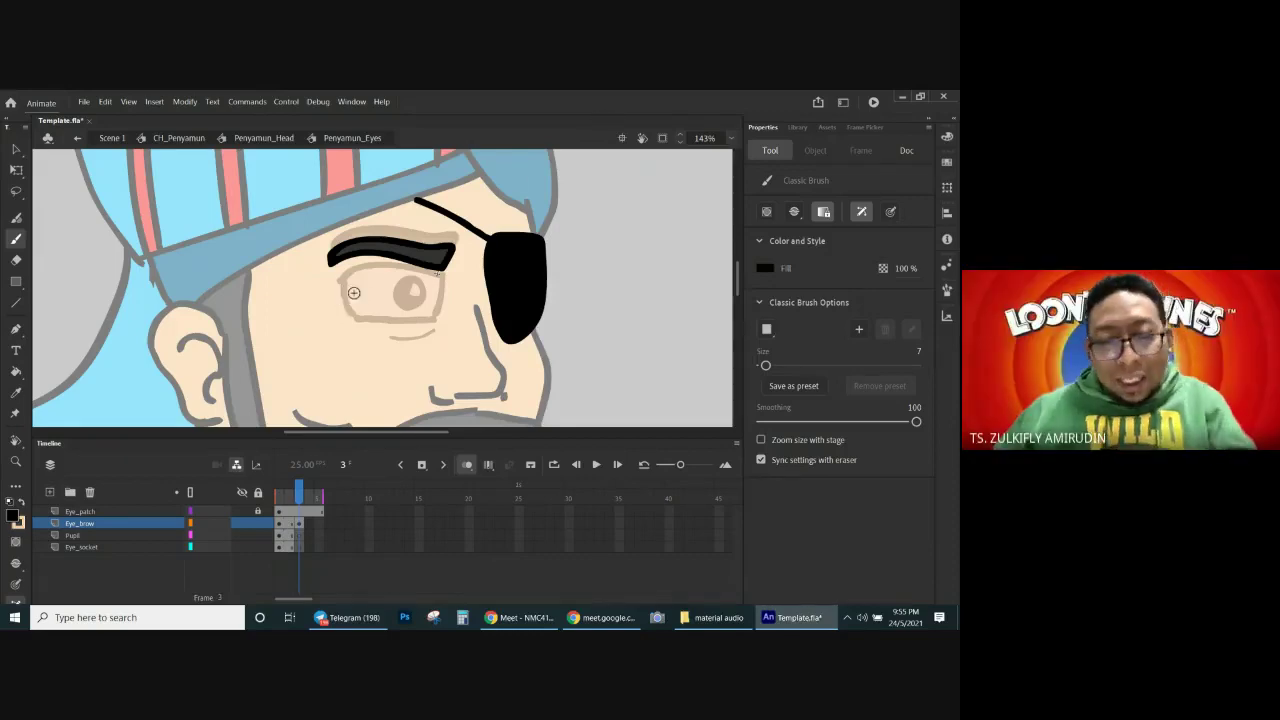
drag(338, 300, 440, 306)
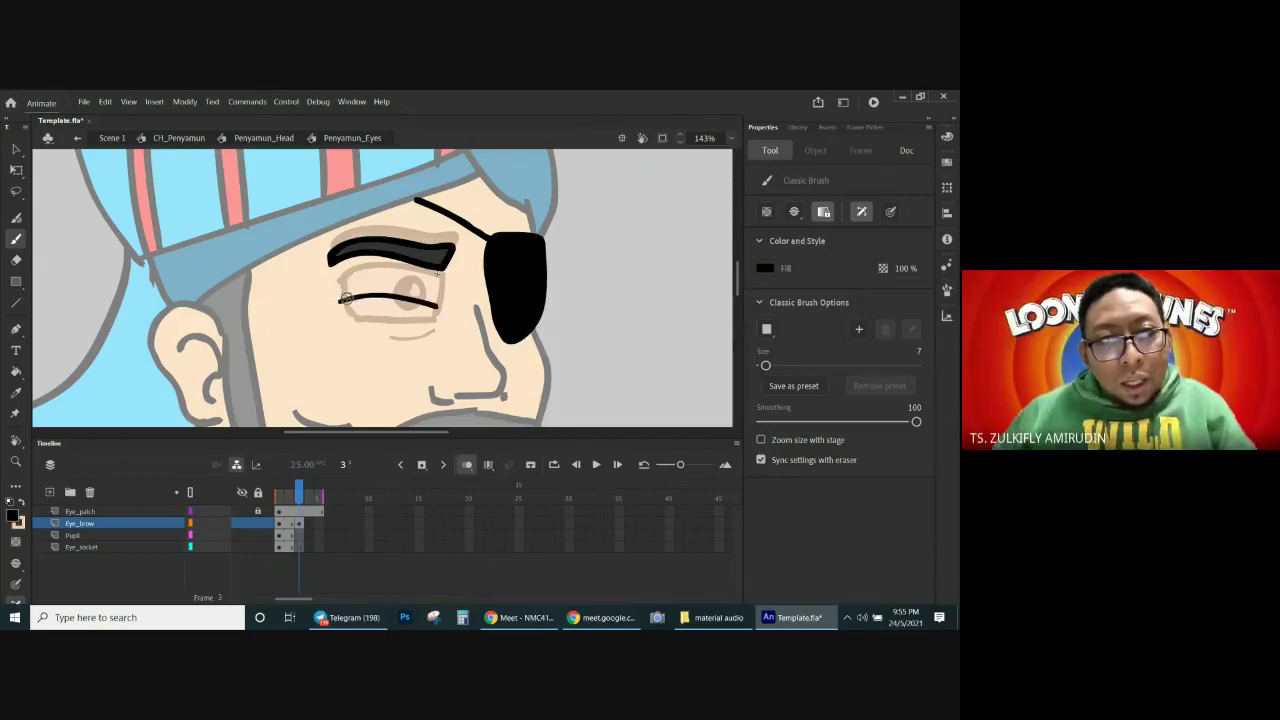
key(ctrl+z)
mouse_move(334, 302)
mouse_down()
mouse_move(442, 305)
mouse_move(430, 311)
mouse_move(440, 298)
mouse_up()
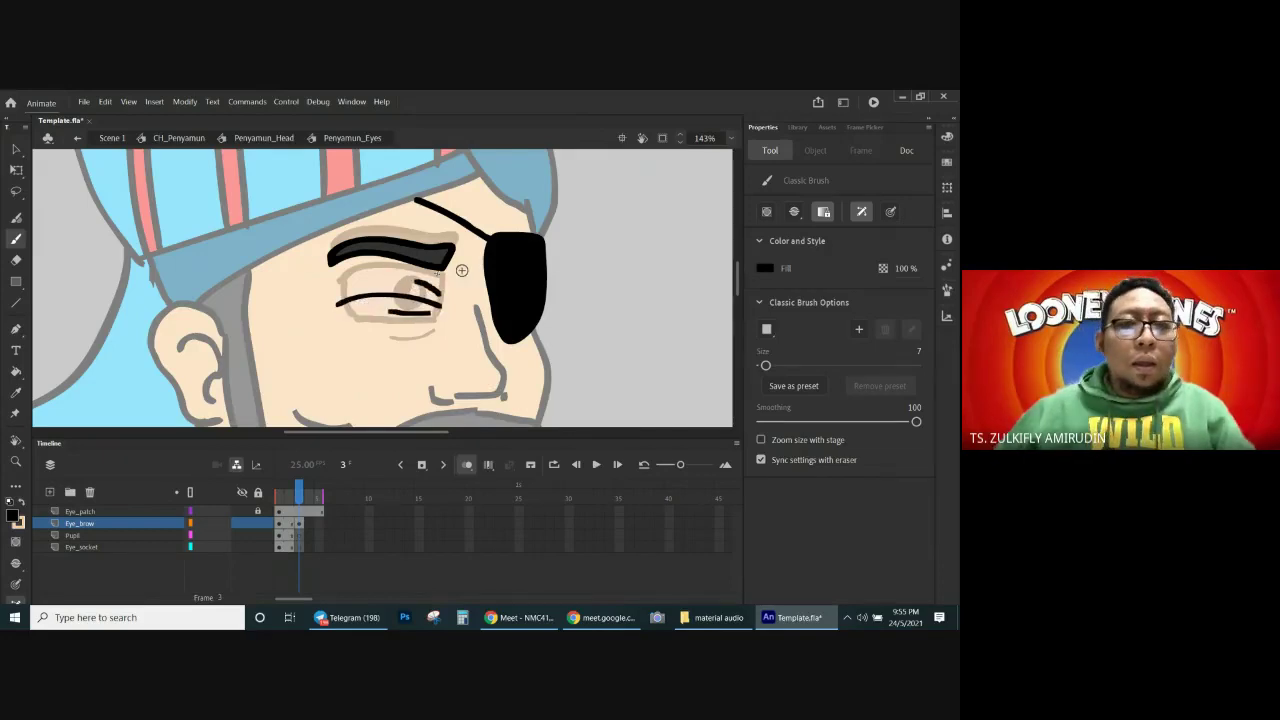
drag(654, 293, 485, 261)
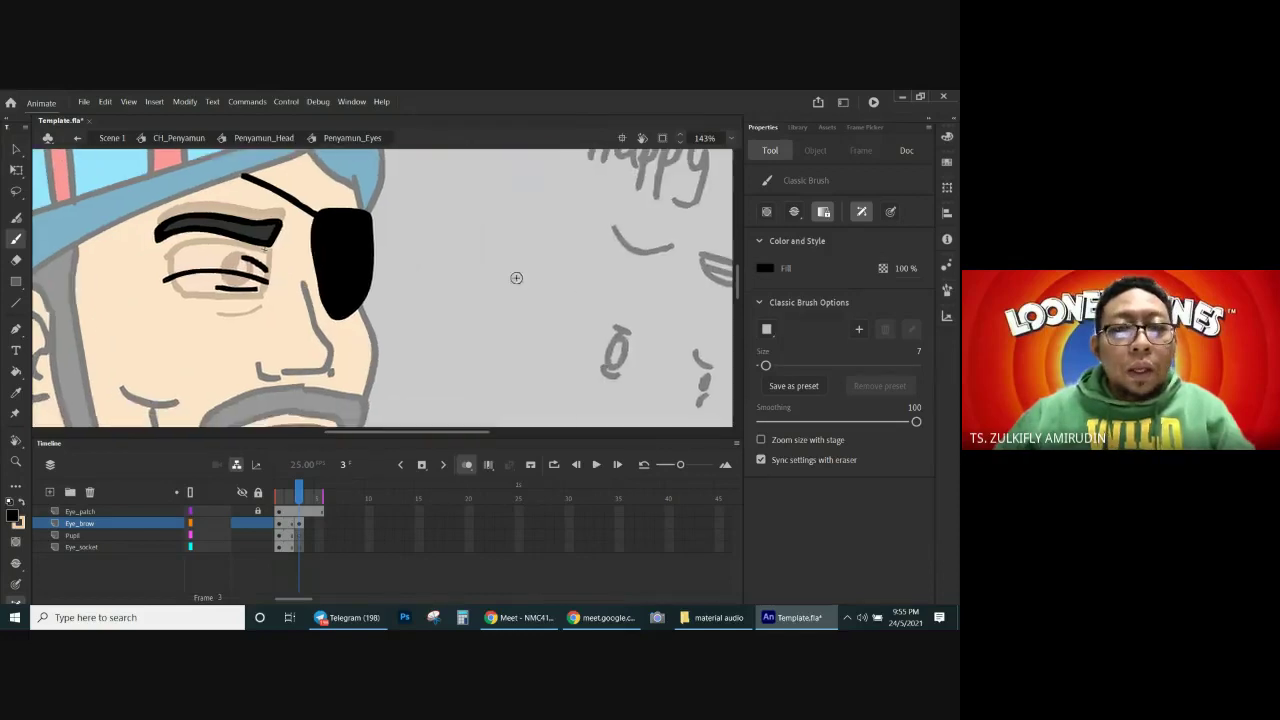
drag(606, 257, 422, 258)
drag(272, 258, 356, 250)
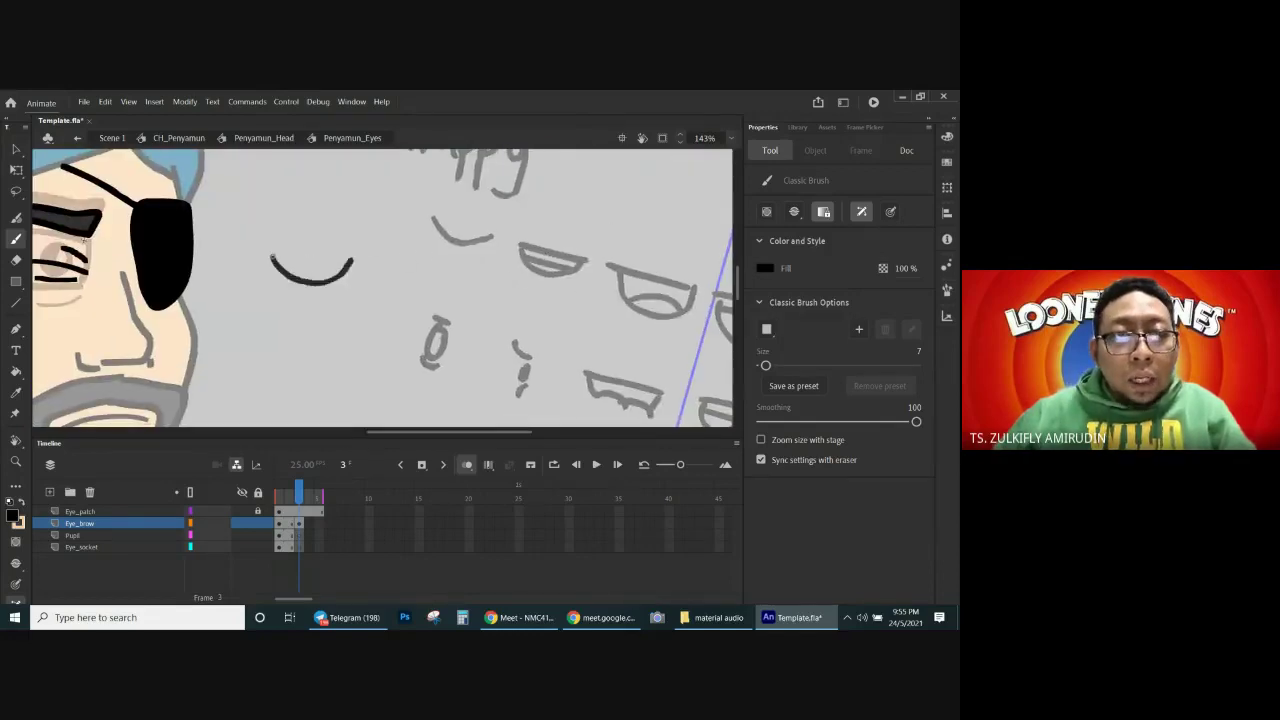
drag(365, 298, 451, 295)
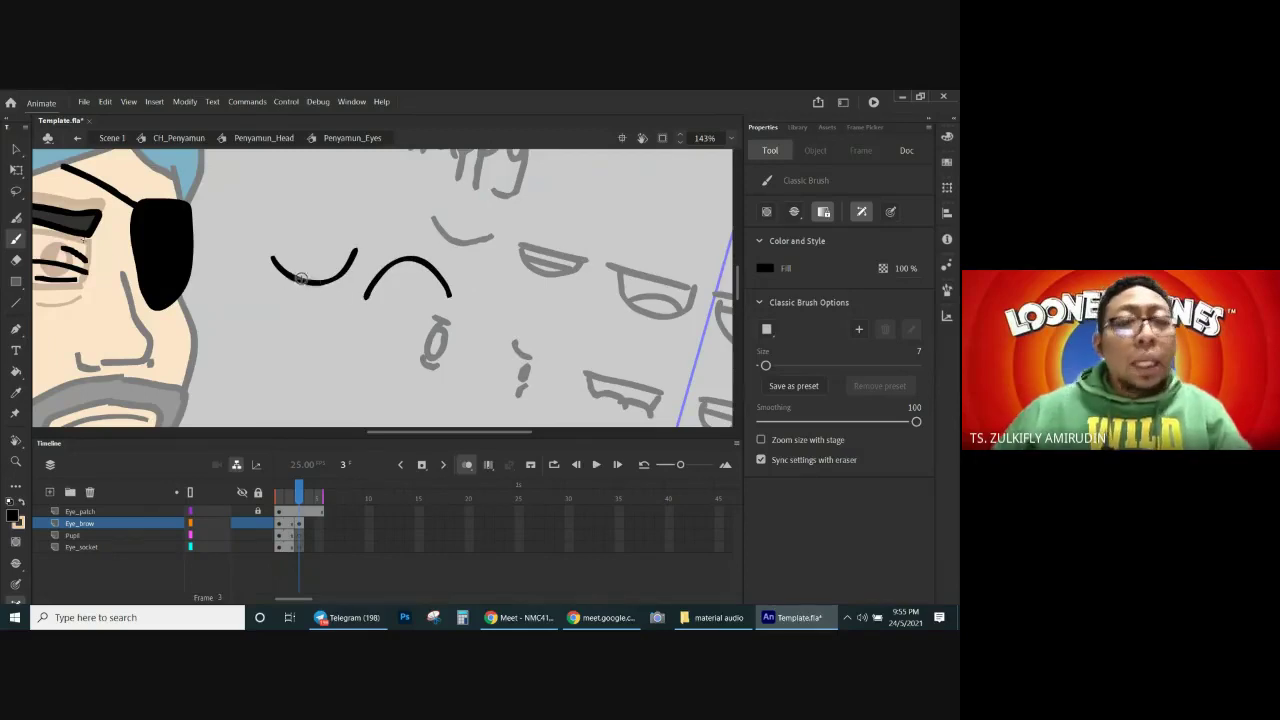
key(ctrl+z)
key(ctrl+z)
Step: Delete the rough closed-eye strokes below the eyebrow at frame 3
scroll(297, 289, left, 5)
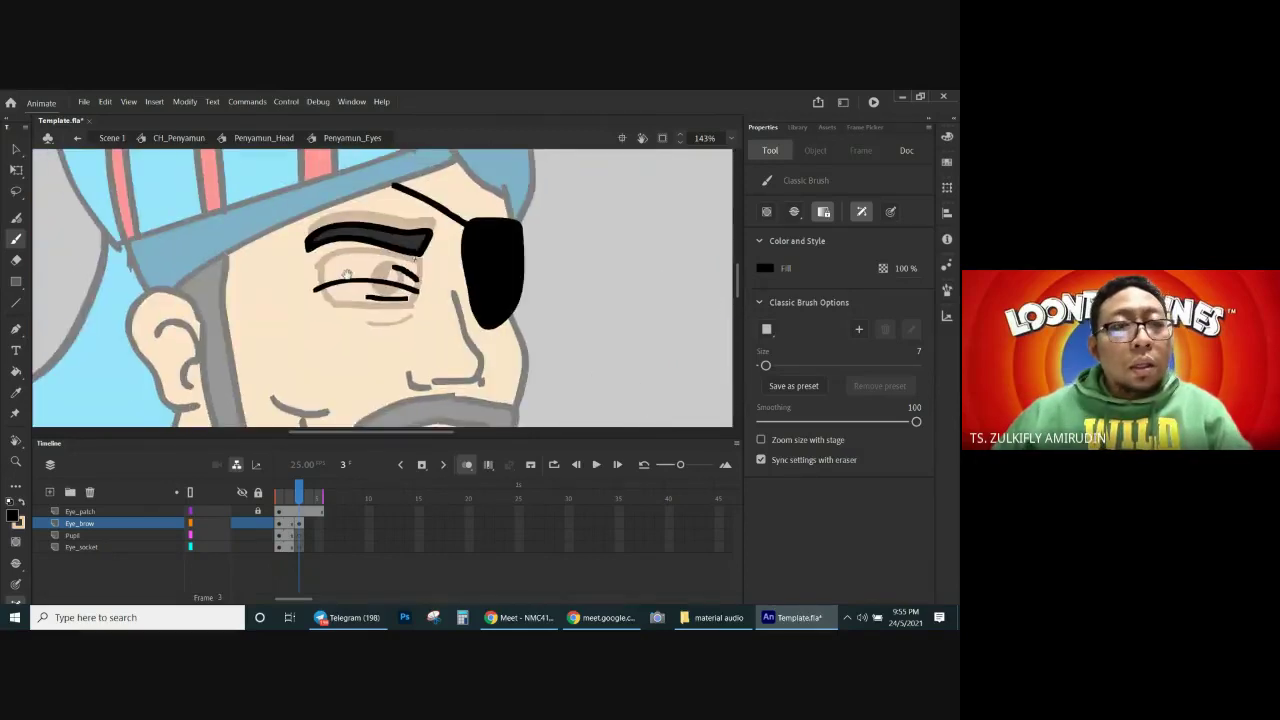
scroll(346, 274, left, 10)
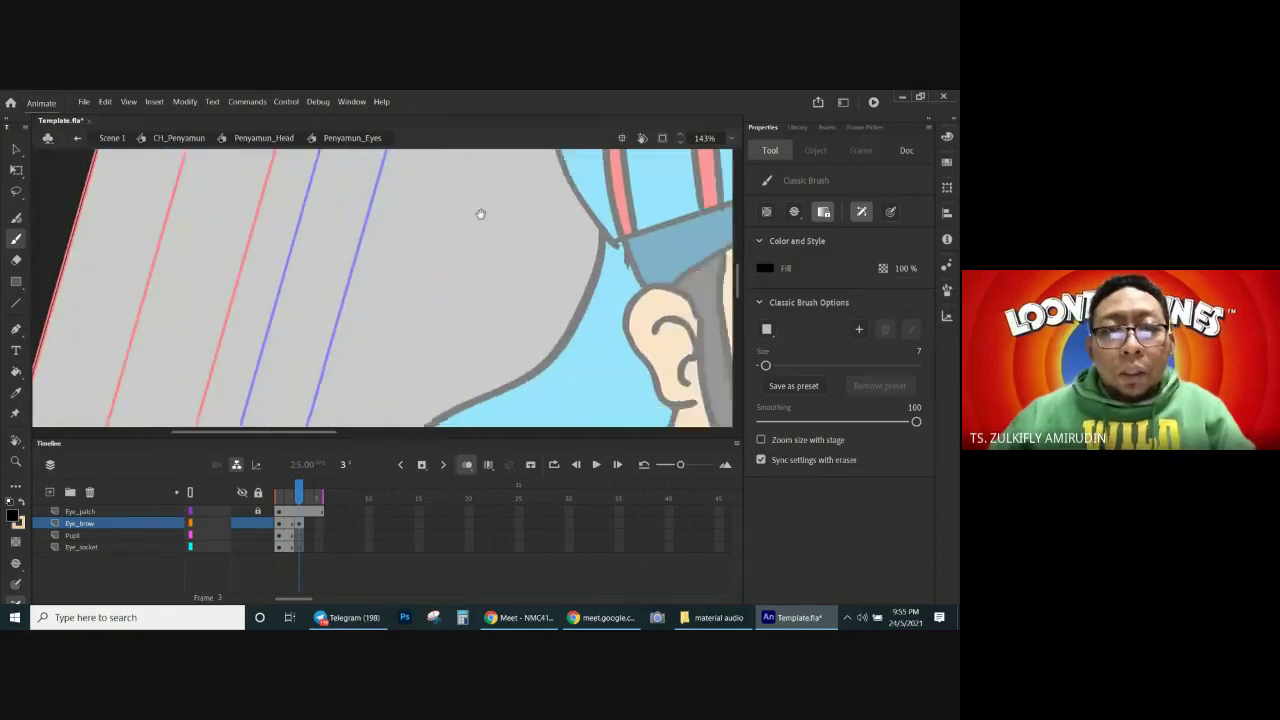
scroll(480, 213, right, 2)
scroll(600, 214, right, 10)
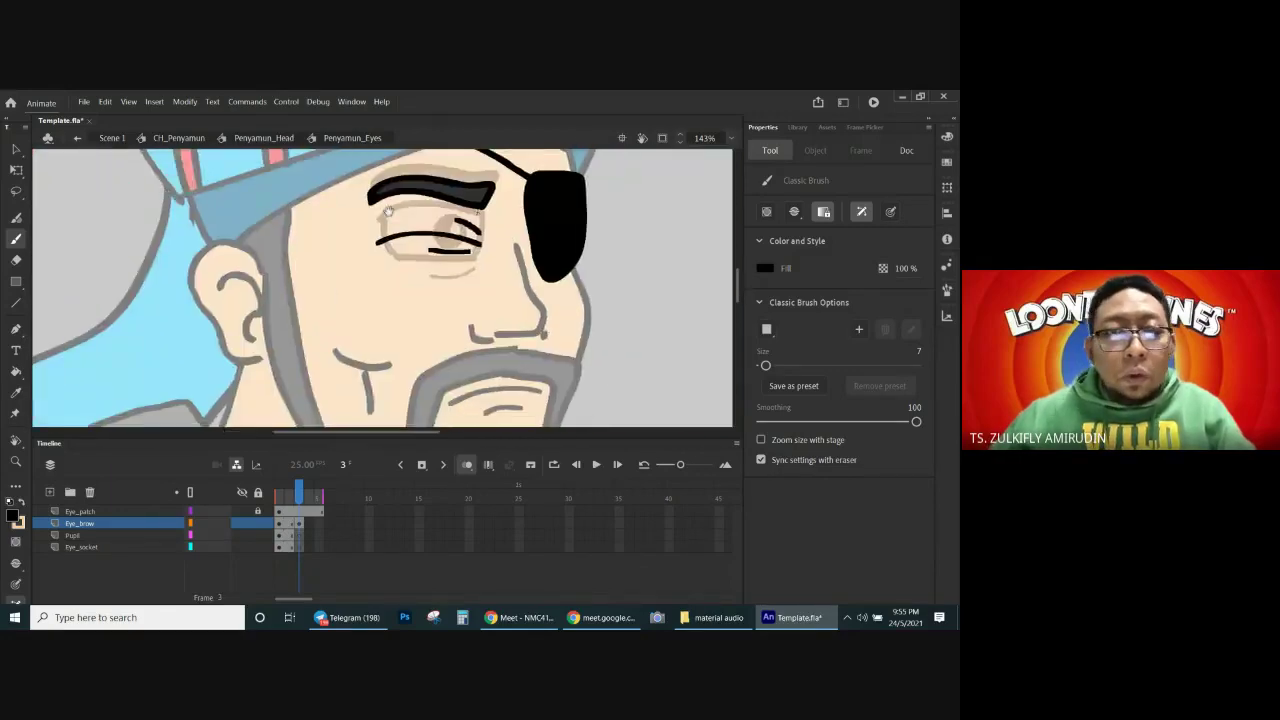
scroll(503, 251, left, 3)
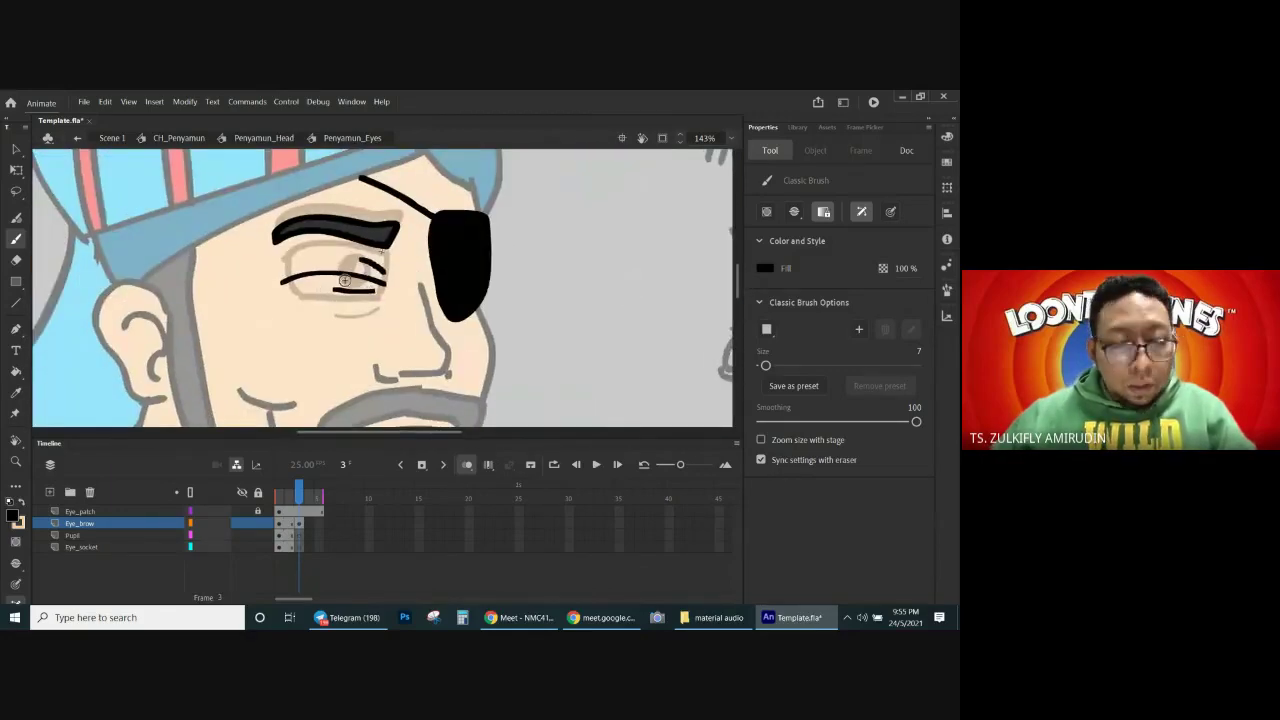
key(v)
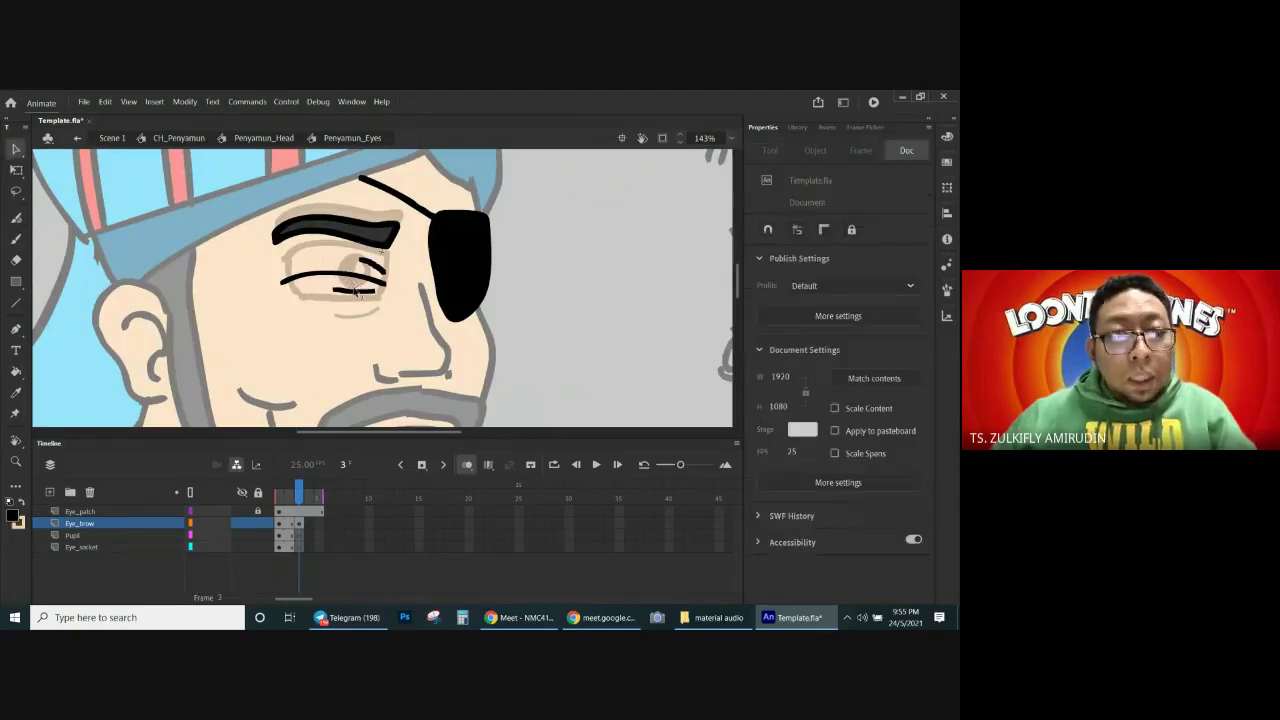
click(356, 282)
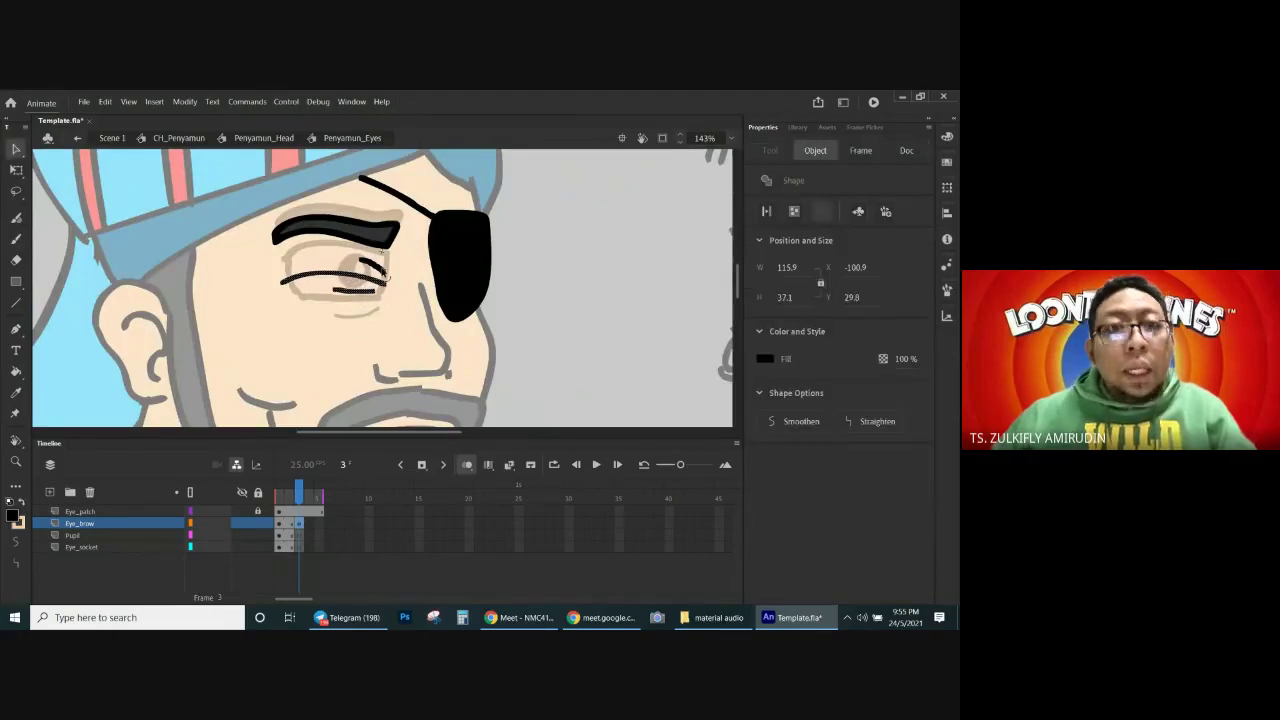
key(Delete)
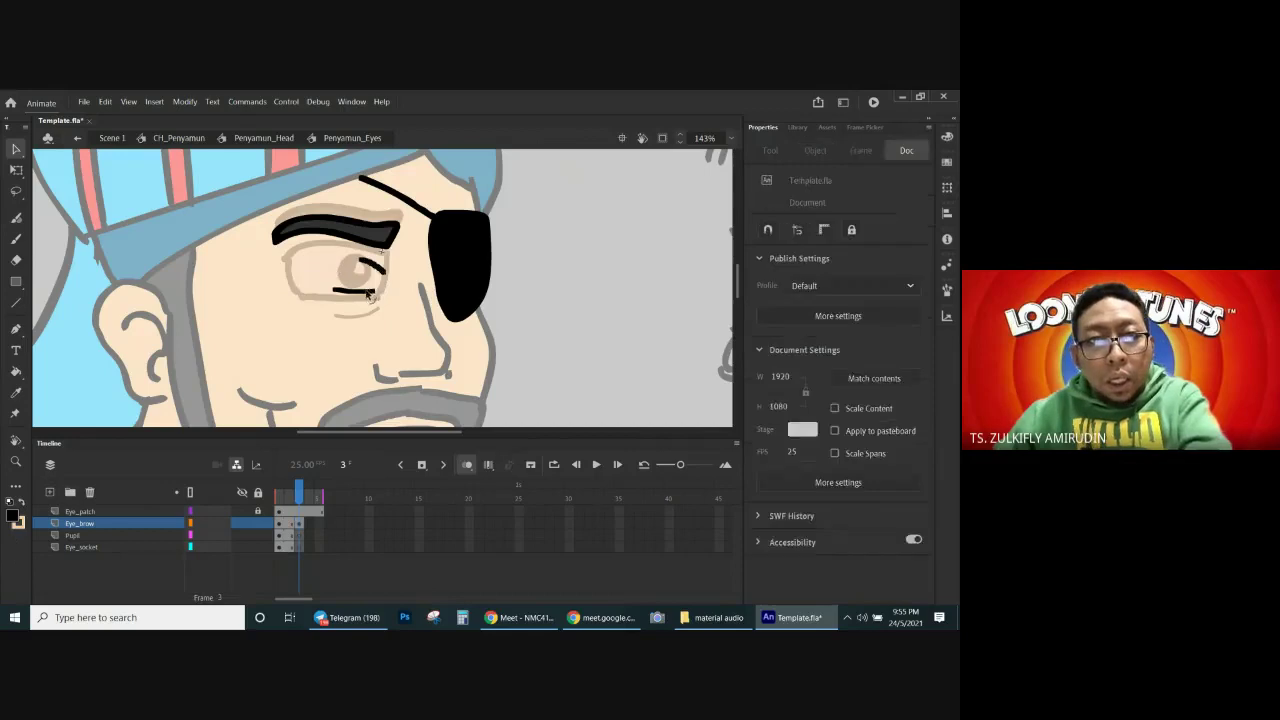
Step: Draw the closed eyelid line, inner corner and lower crease in black at frame 3, and turn off onion skinning
key(b)
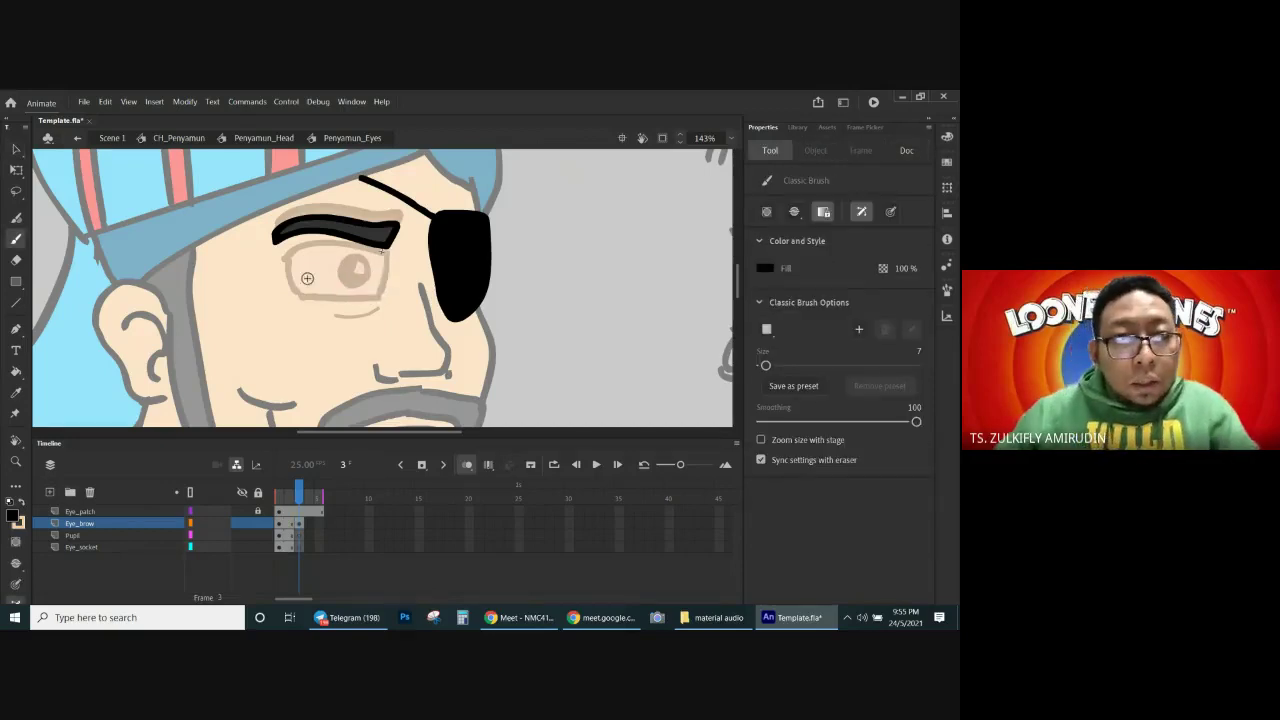
mouse_move(286, 283)
mouse_down()
mouse_move(385, 284)
mouse_move(381, 271)
mouse_move(372, 300)
mouse_up()
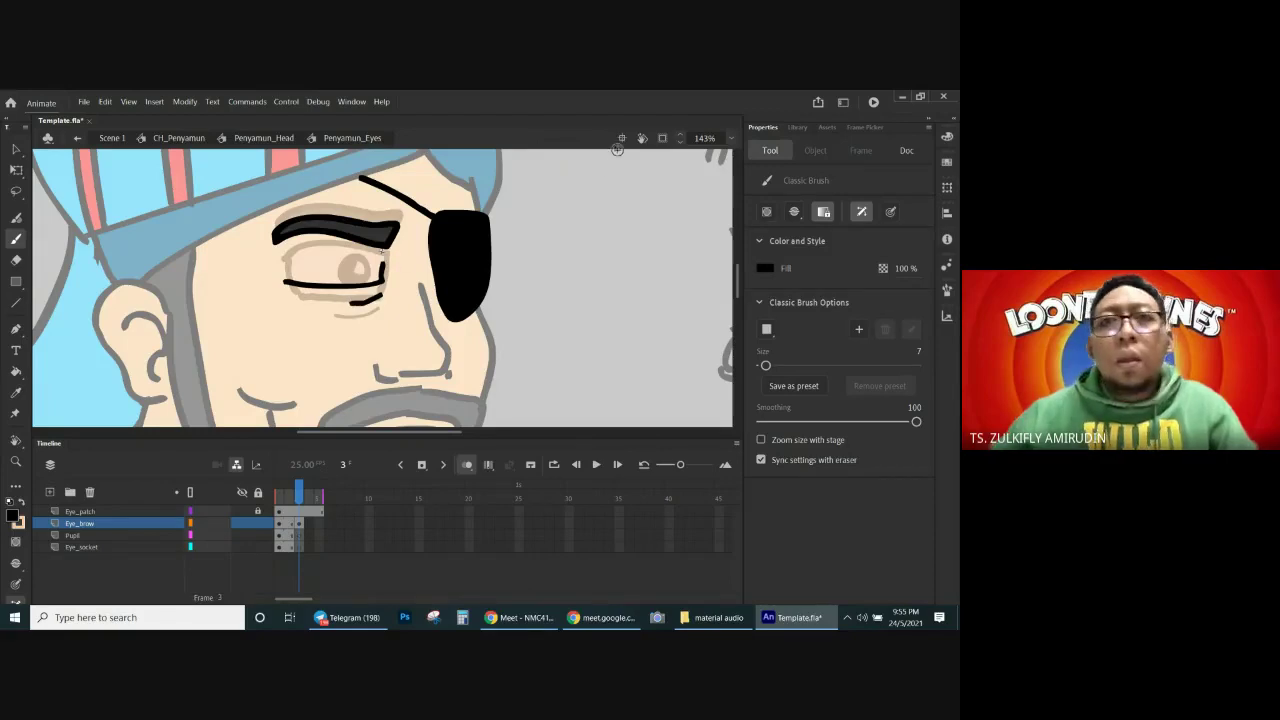
key(h)
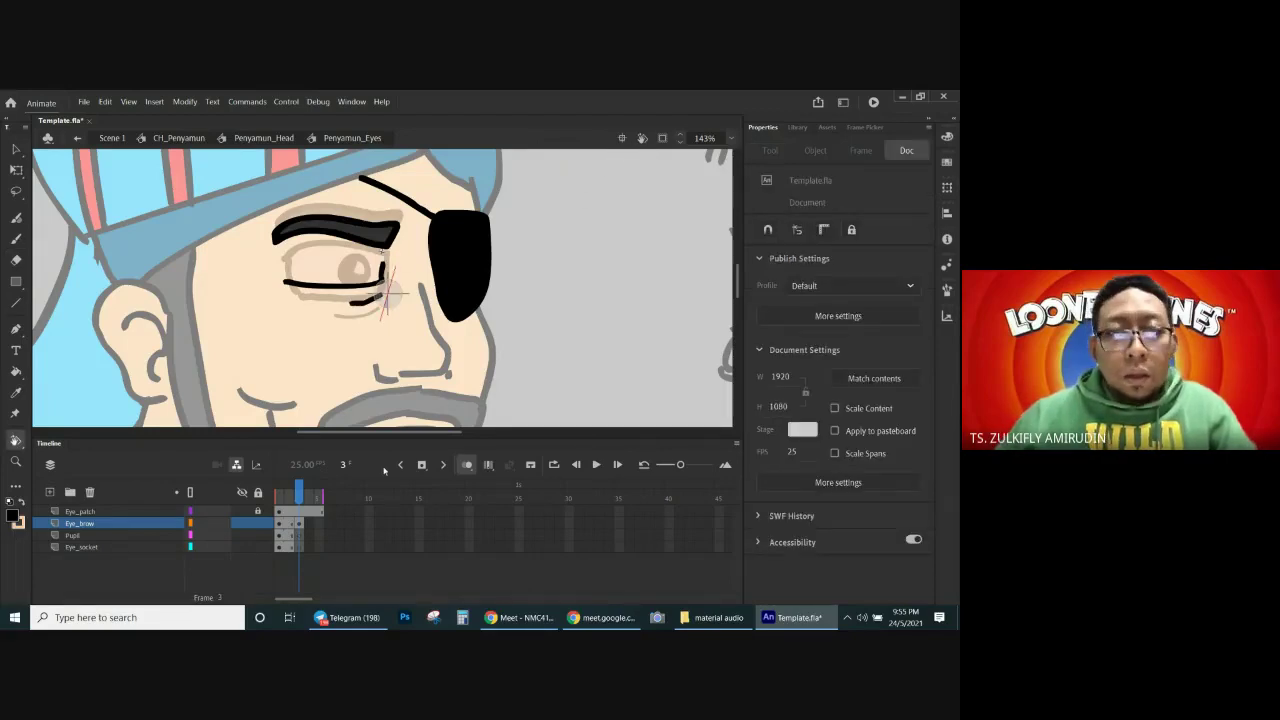
click(467, 465)
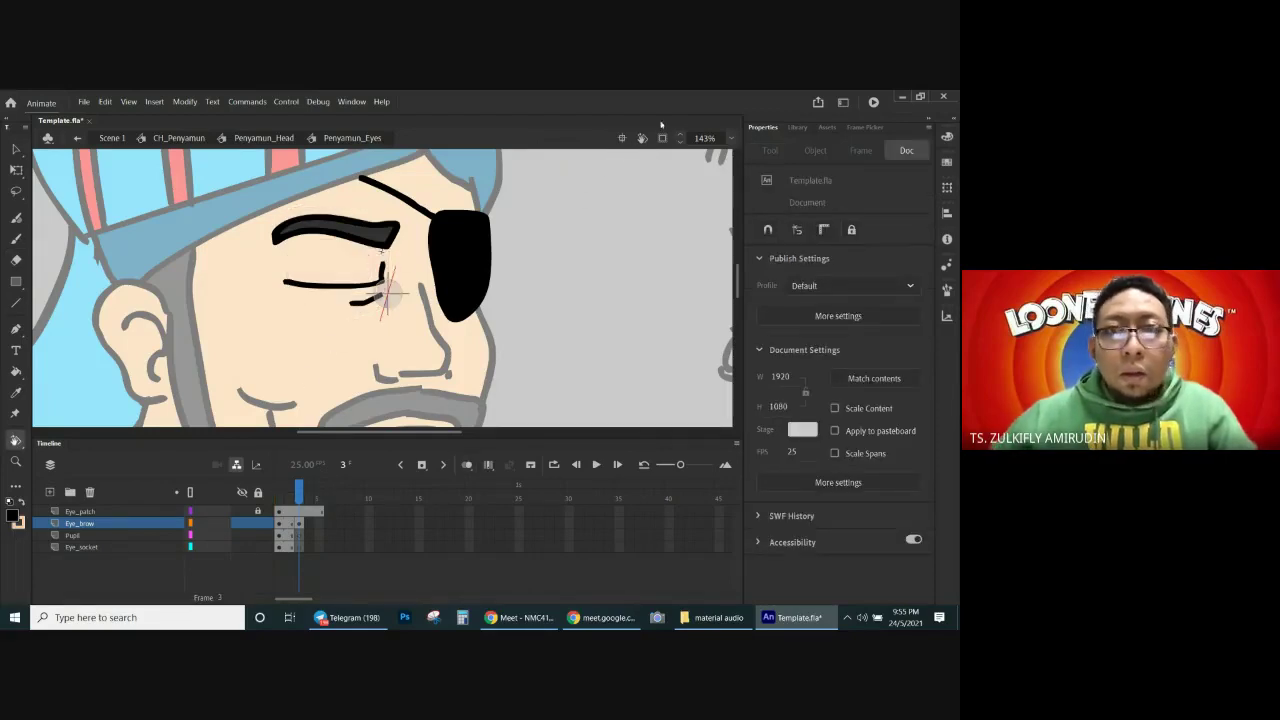
key(b)
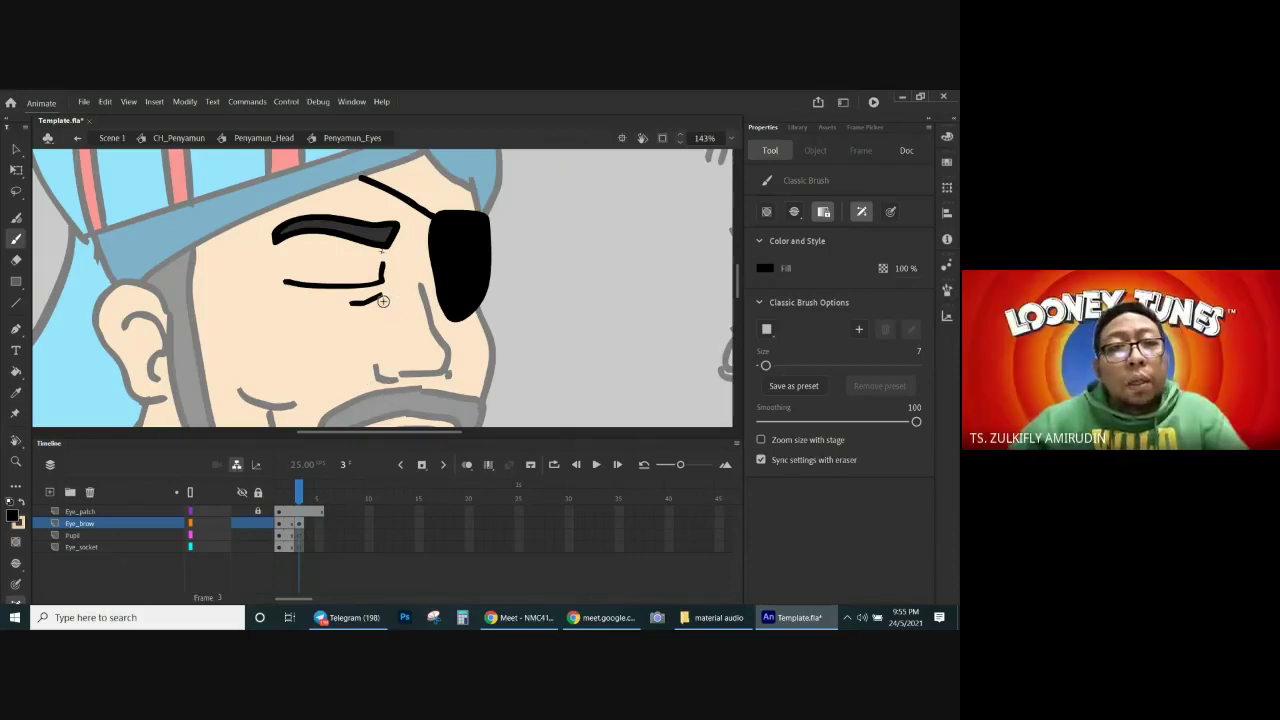
Step: Insert a keyframe at frame 4 on the Eye_brow layer with the eyebrow and closed-eye strokes, and return to frame 3
click(308, 524)
key(v)
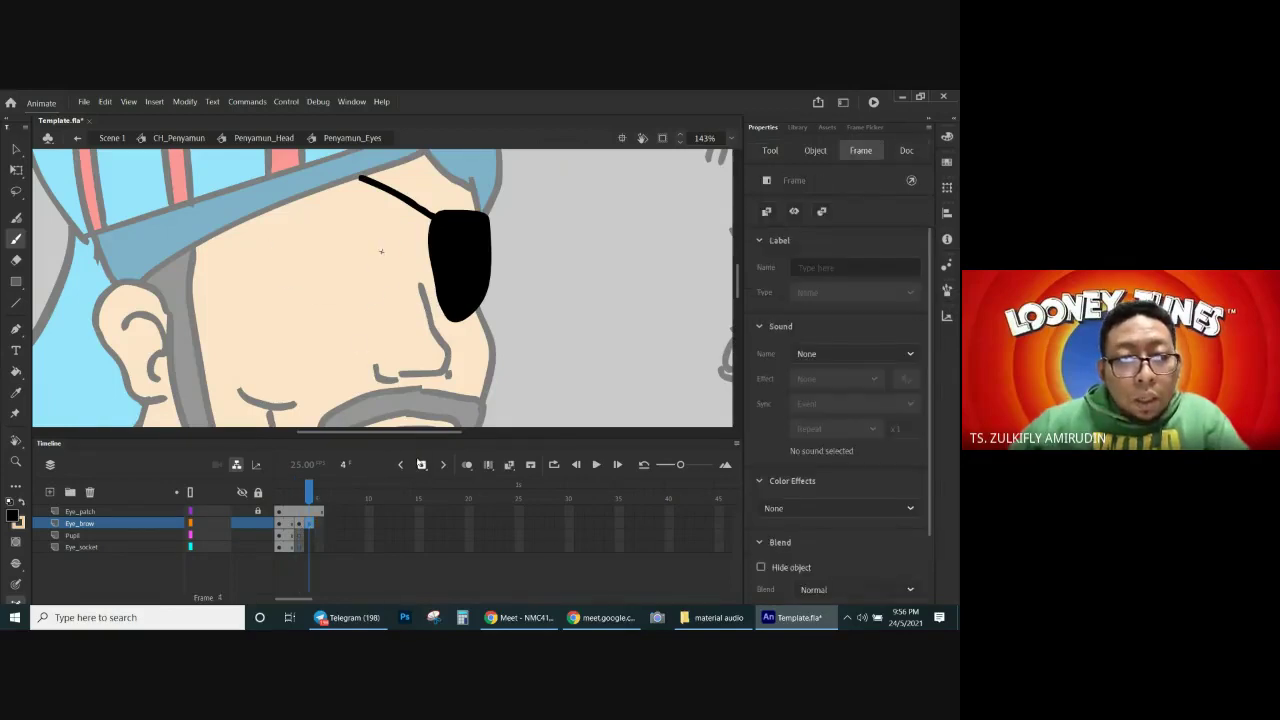
key(ctrl+shift+v)
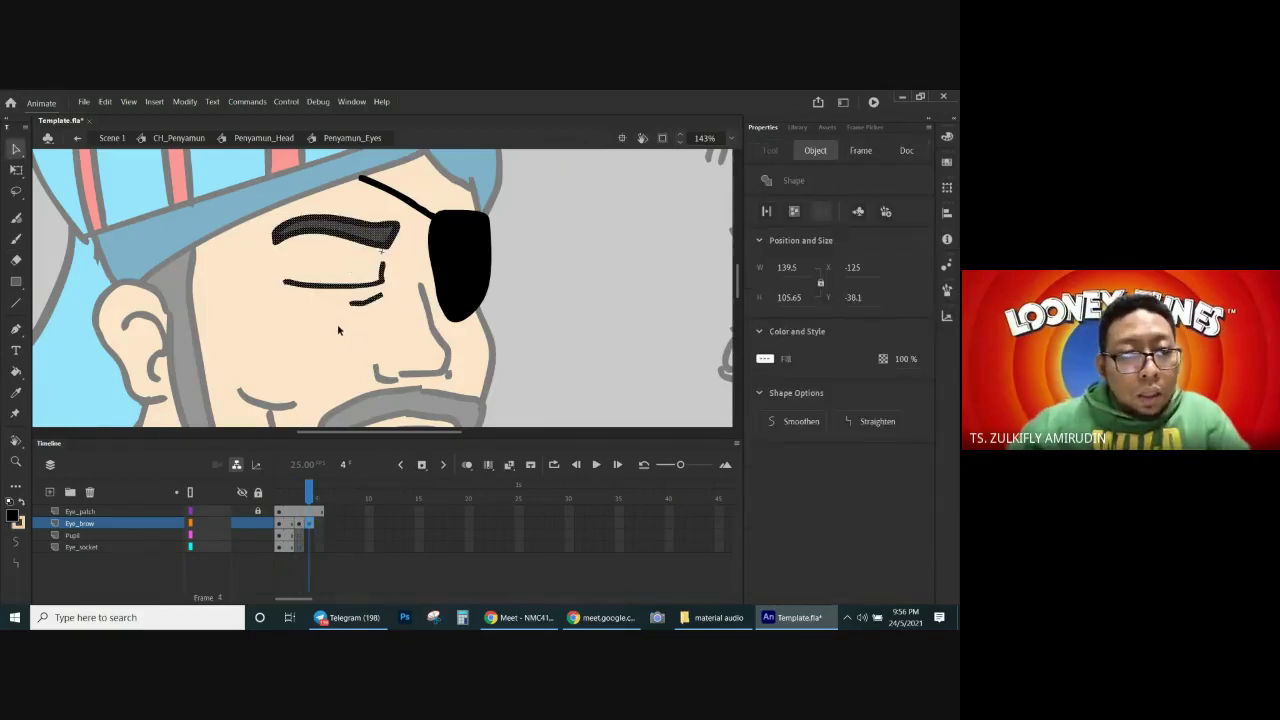
click(341, 330)
key(comma)
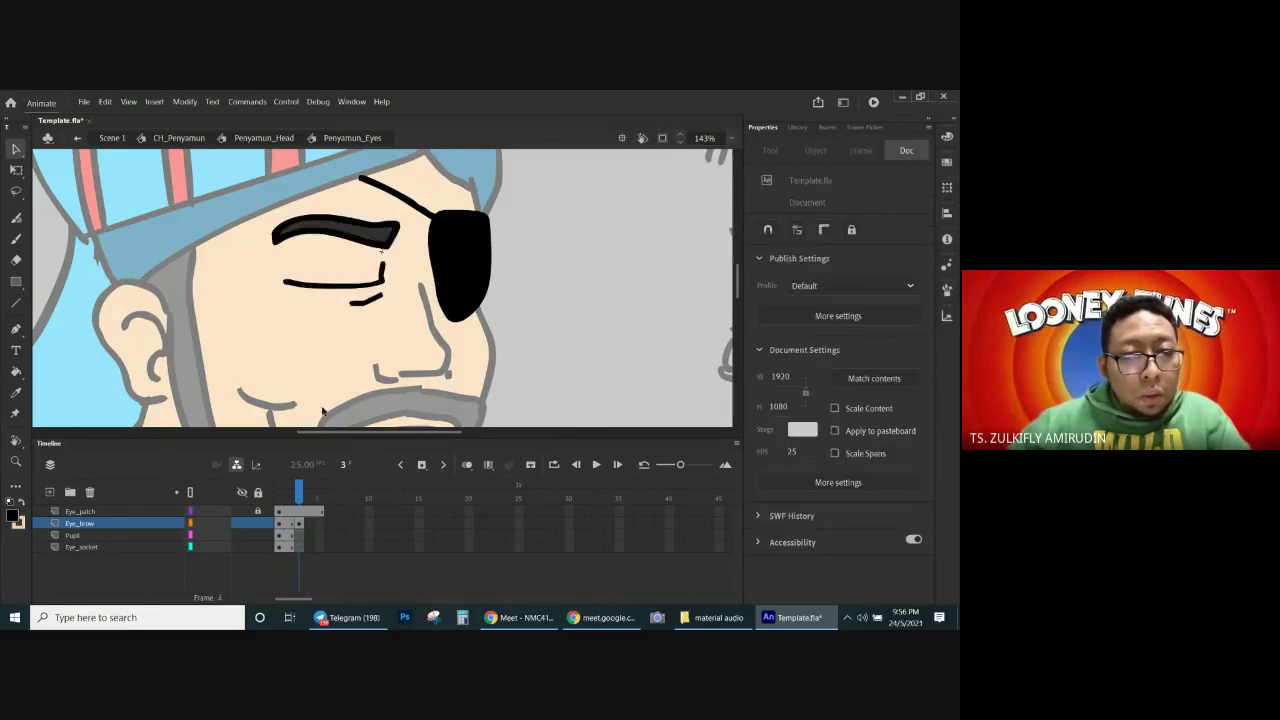
Step: Move the closed-eye strokes from the Eye_brow layer to a keyframe at frame 3 on the Eye_socket layer
click(373, 301)
shift+click(382, 284)
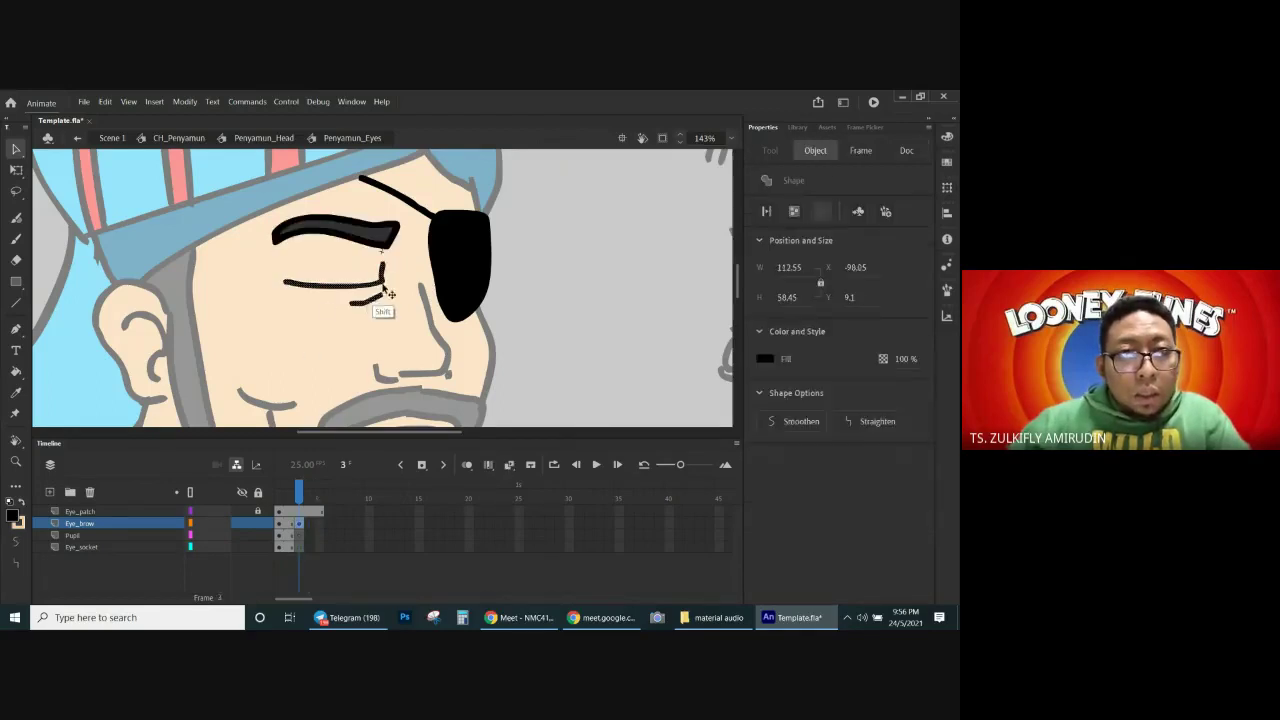
key(Delete)
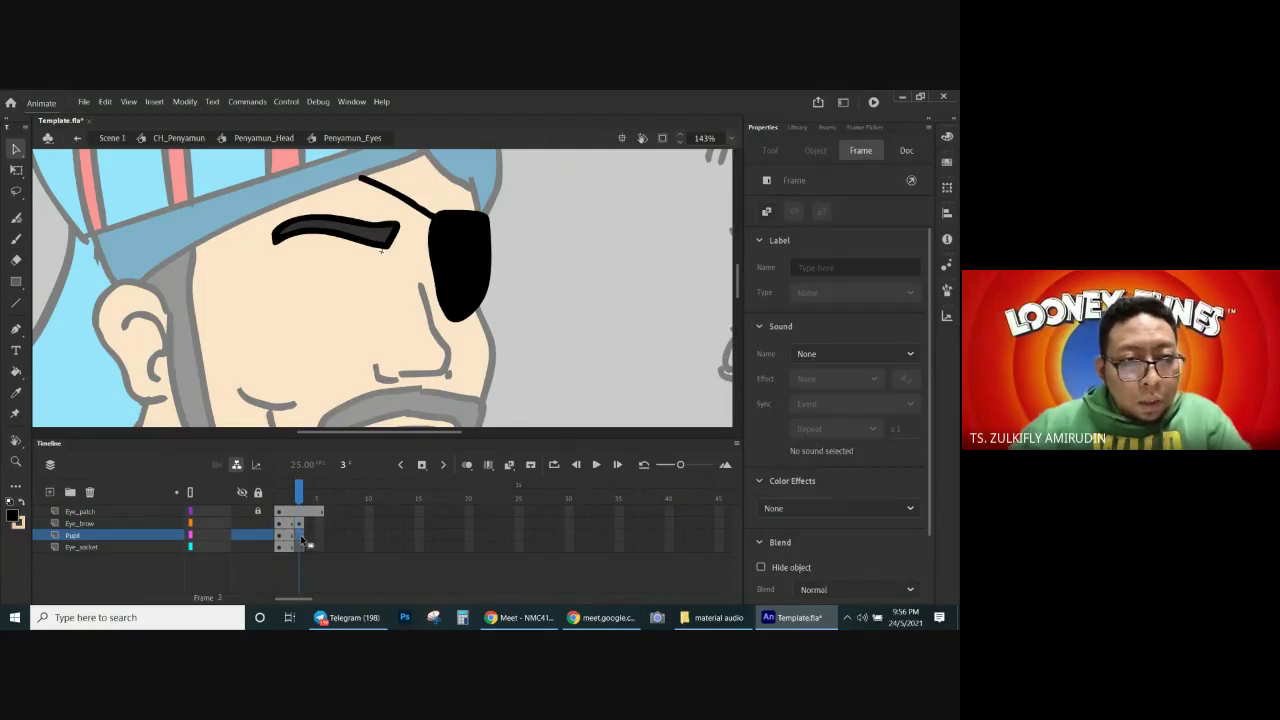
click(301, 547)
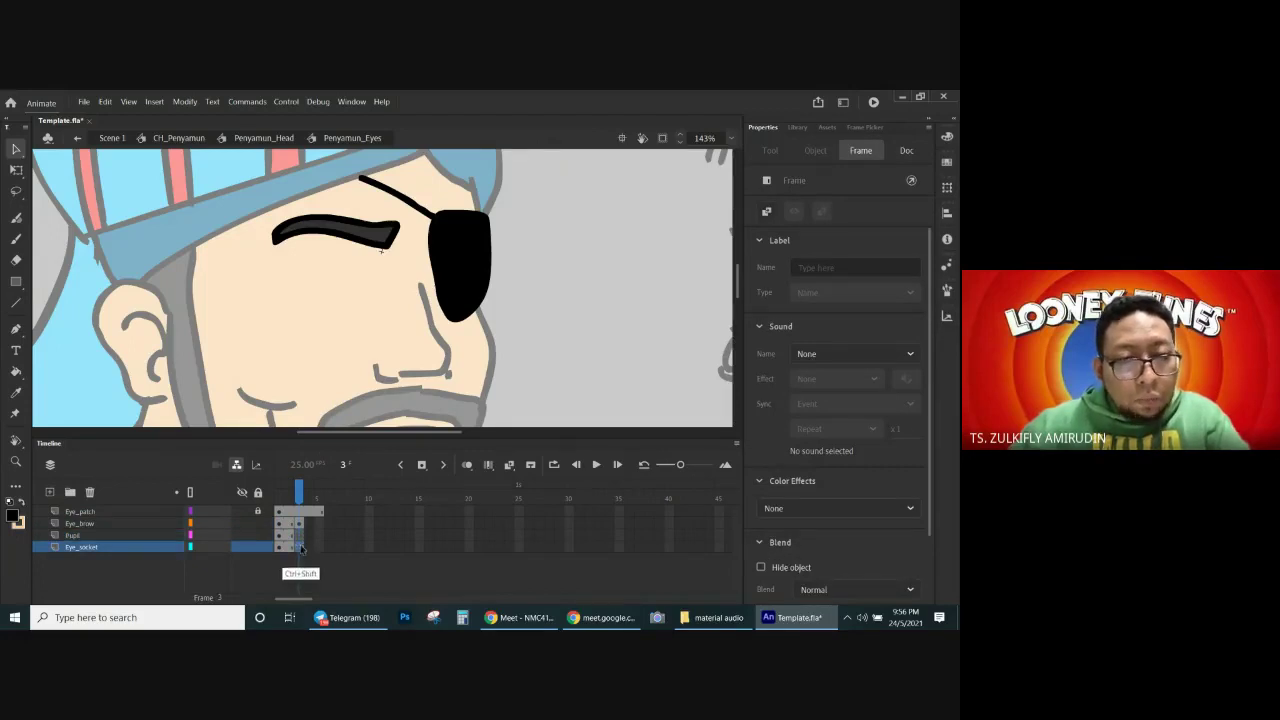
key(F6)
Step: Insert keyframes at frame 4 on the Eye_socket and Eye_brow layers
click(309, 548)
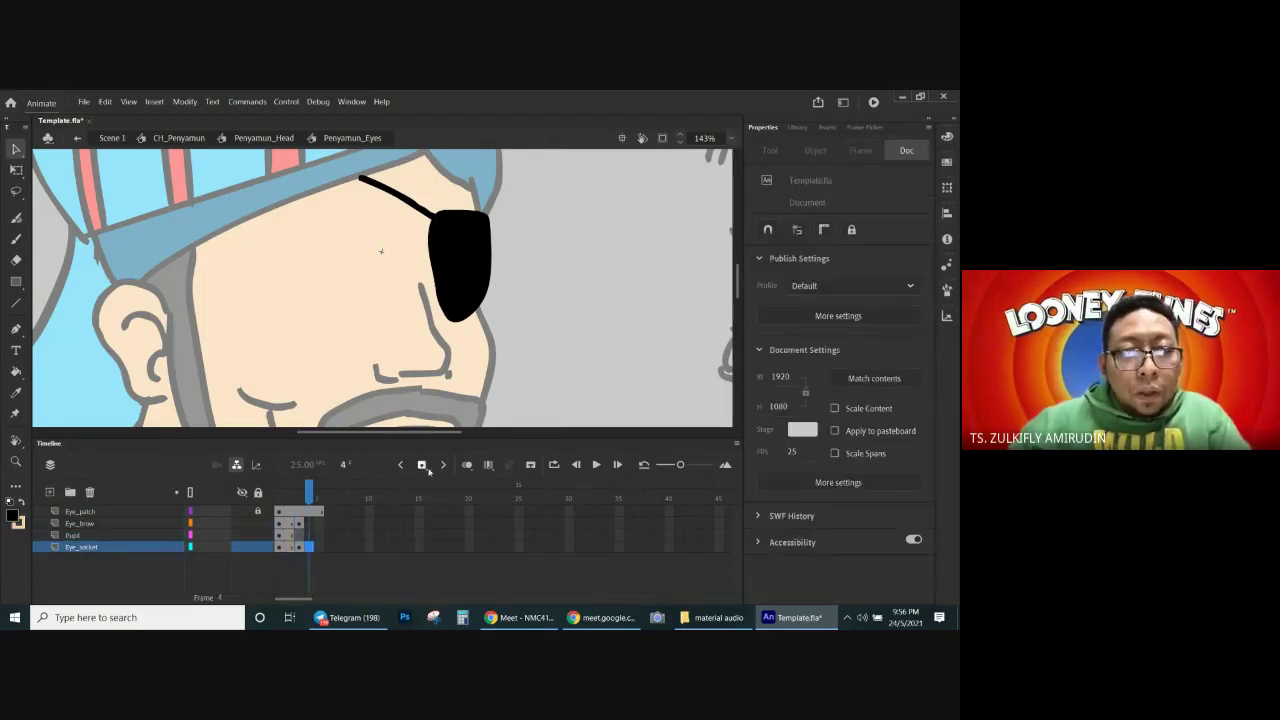
click(421, 465)
click(310, 523)
click(421, 465)
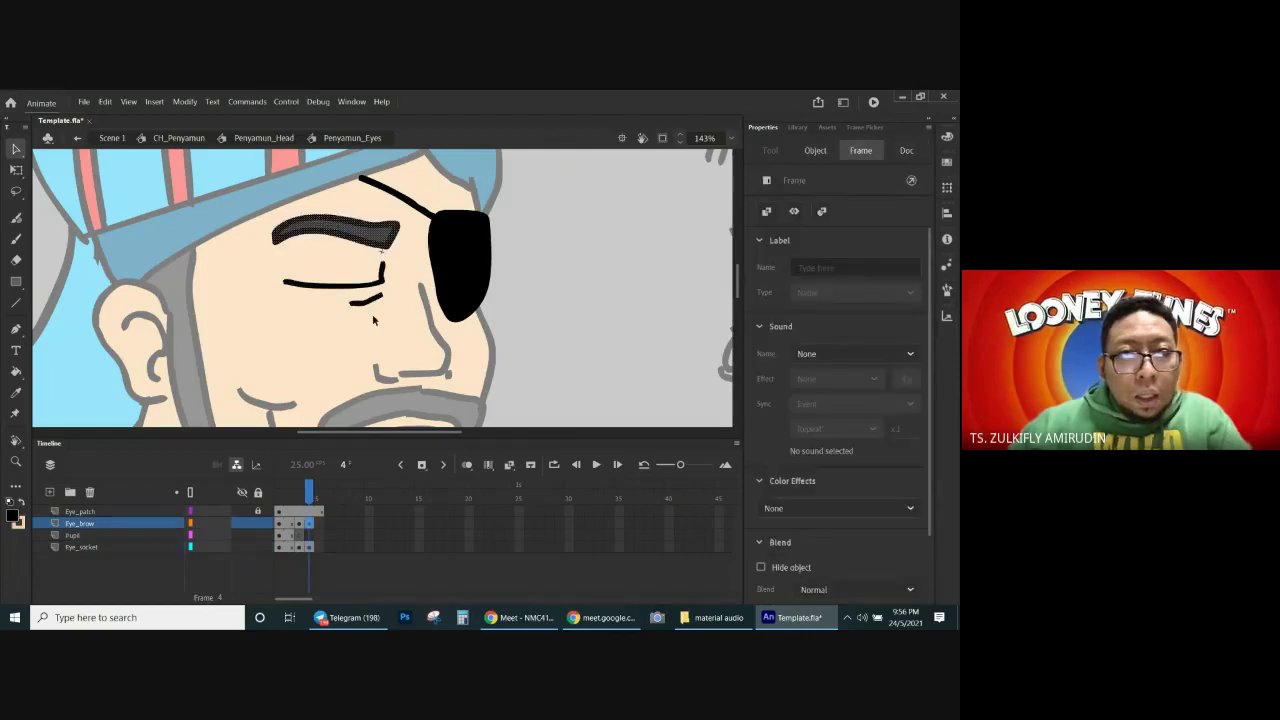
Step: Delete the lower crease and the closed eyelid strokes at frame 4
click(375, 305)
key(Delete)
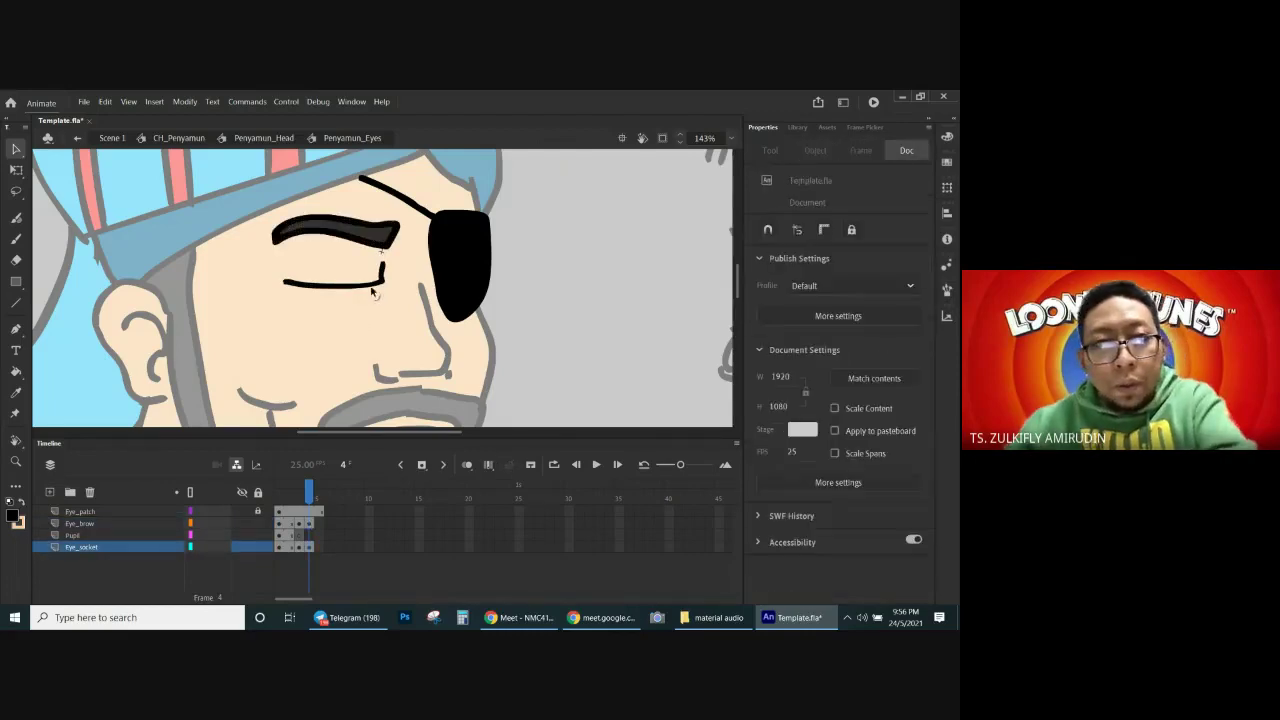
click(379, 281)
key(Delete)
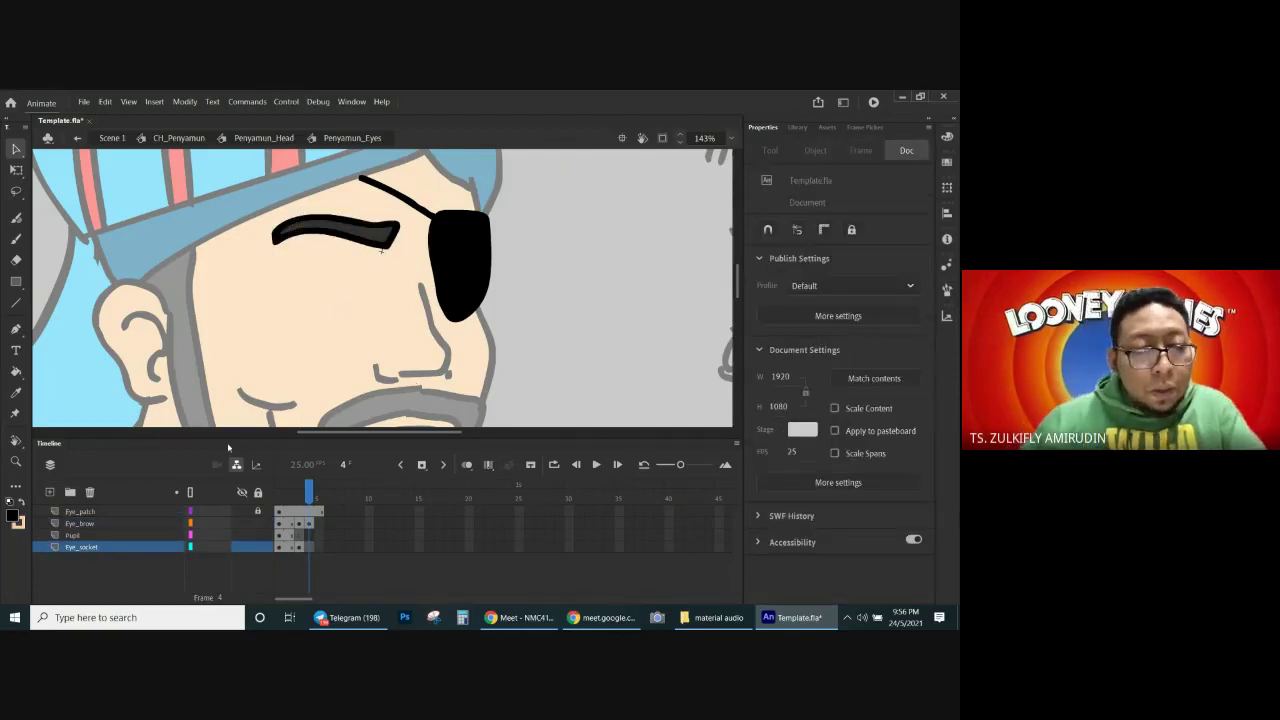
Step: Draw a squeezed-shut eye in black at frame 4 on the Eye_socket layer, using onion skinning as a guide
key(b)
click(466, 464)
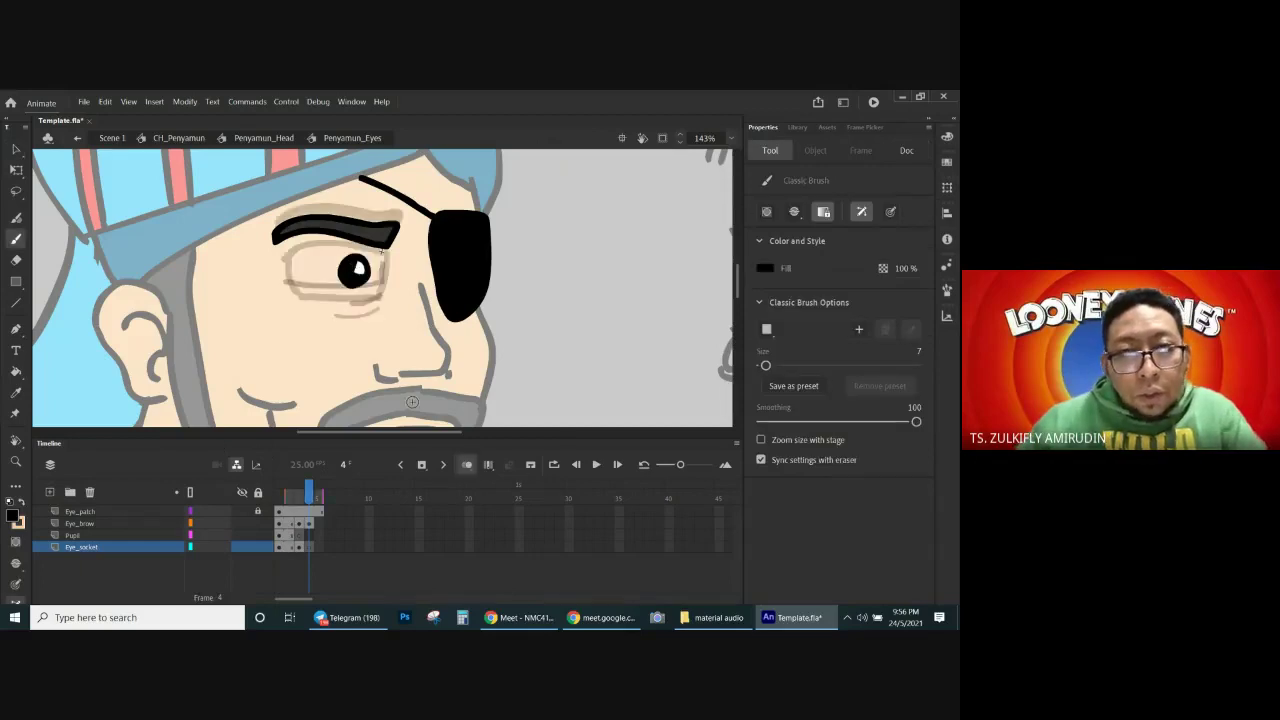
click(322, 515)
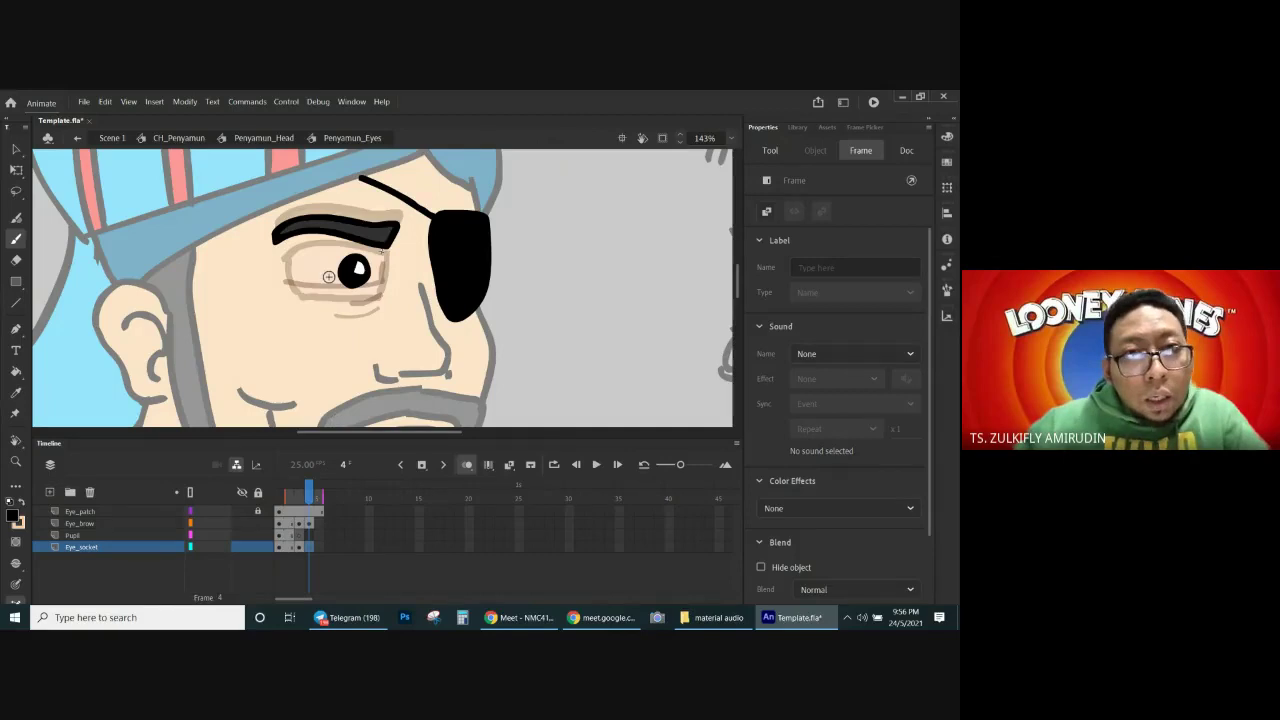
mouse_move(290, 278)
mouse_down()
mouse_move(360, 268)
mouse_move(349, 263)
mouse_move(382, 296)
mouse_up()
click(466, 466)
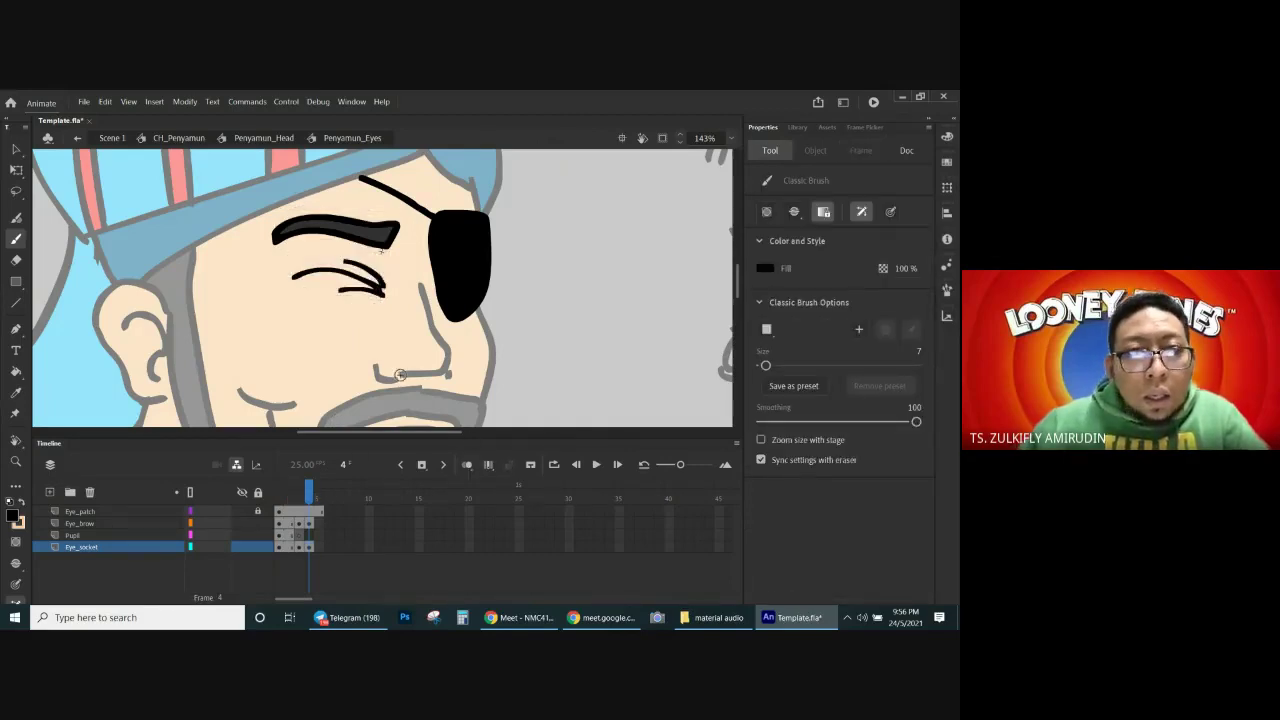
Step: Flip back and forth between frames 2, 3 and 4 to compare the open, closed and squeezed-shut eye drawings
key(comma)
key(period)
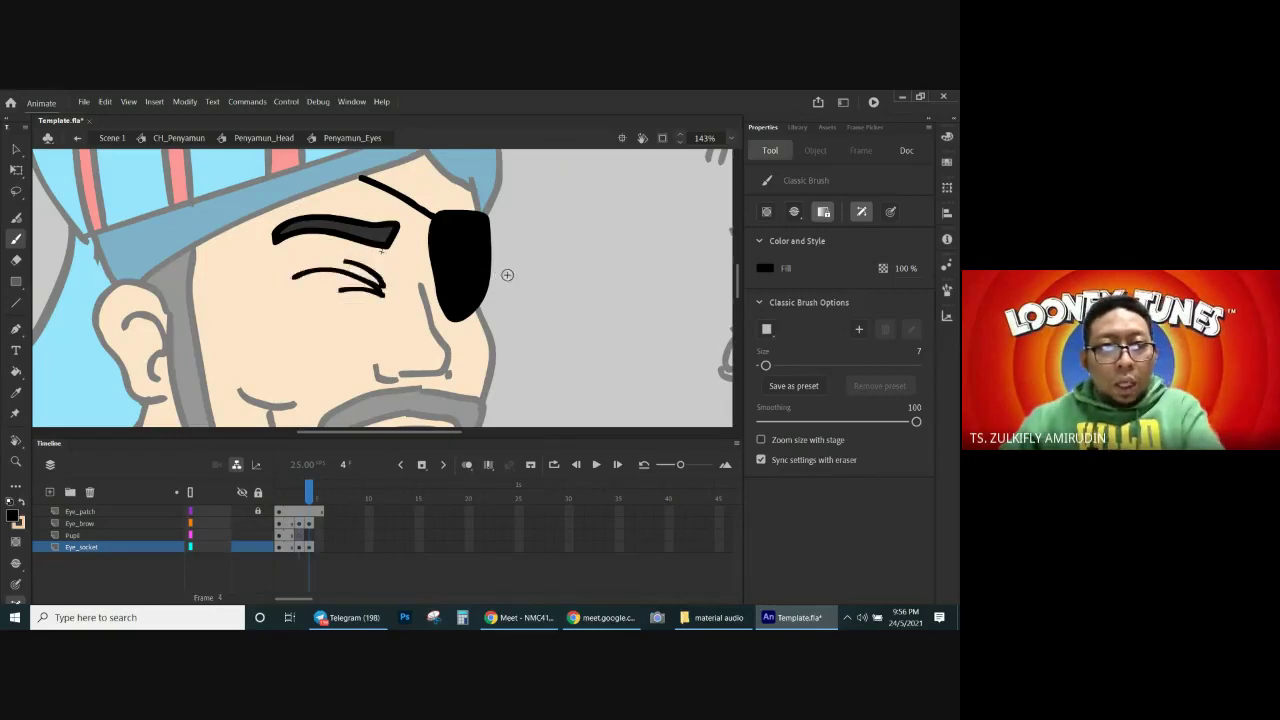
key(comma)
key(period)
key(comma)
key(period)
key(comma)
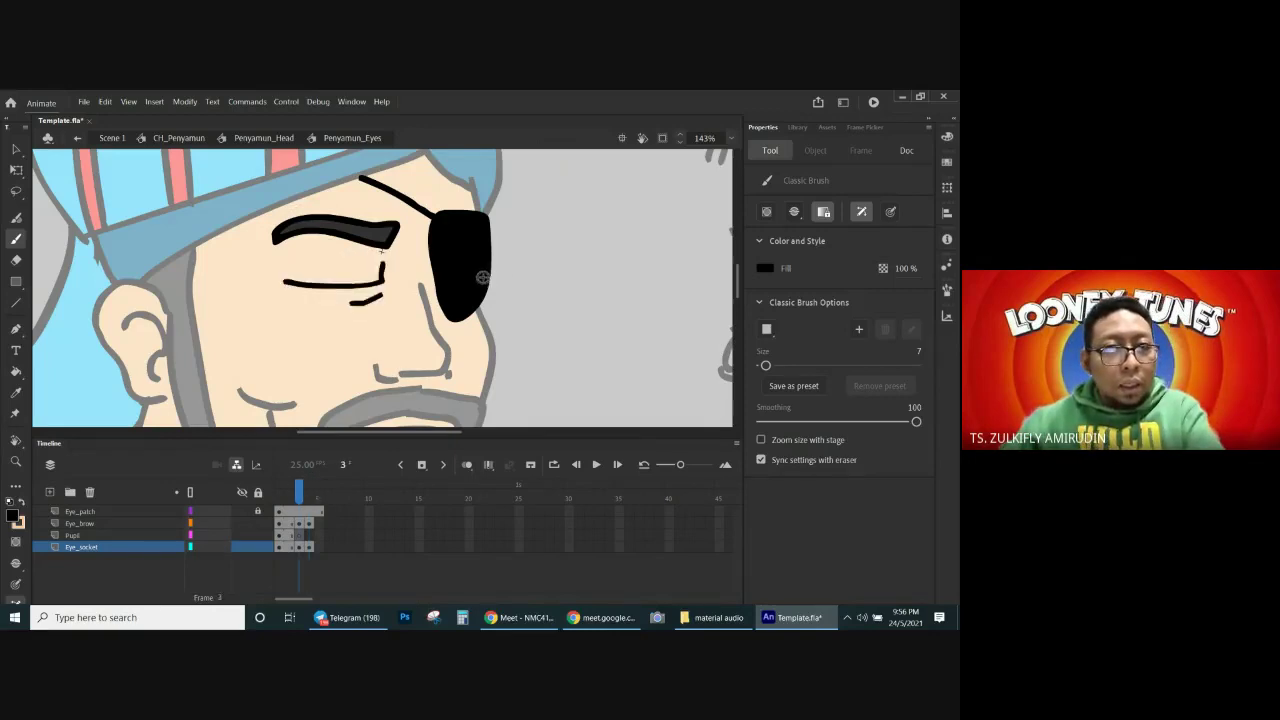
key(period)
key(comma)
key(period)
key(comma)
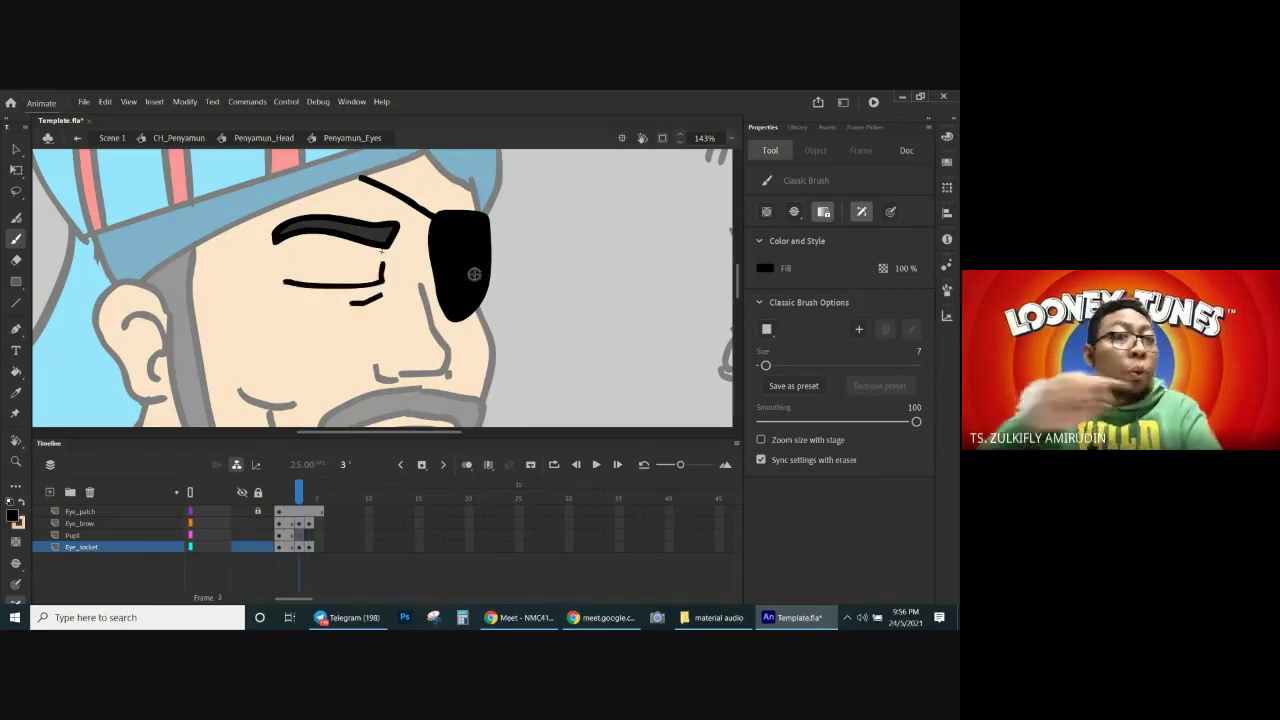
key(period)
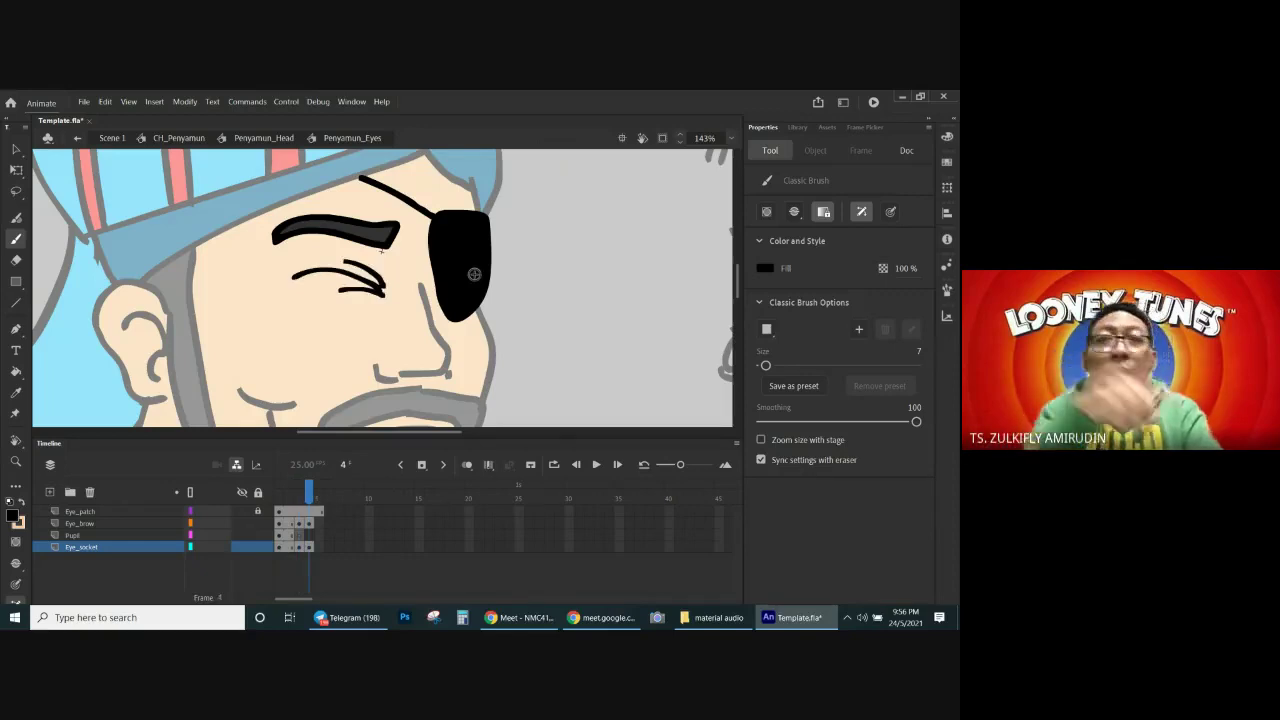
key(comma)
key(period)
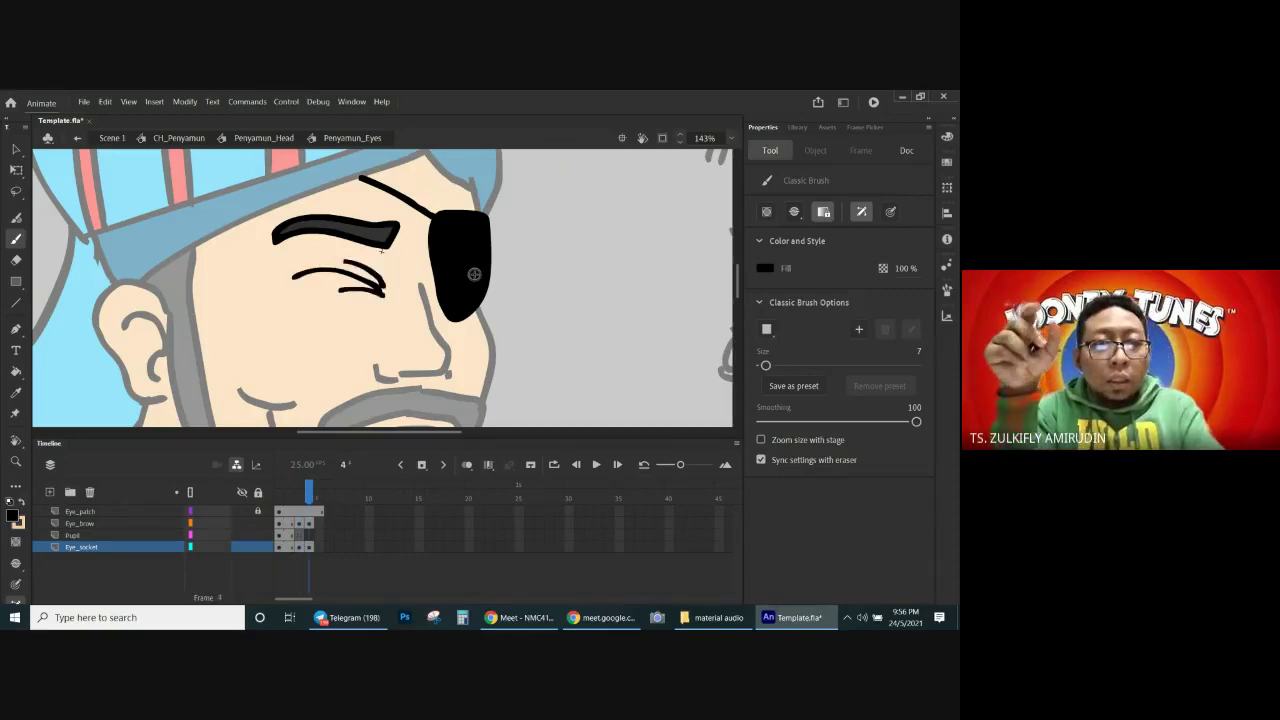
key(comma)
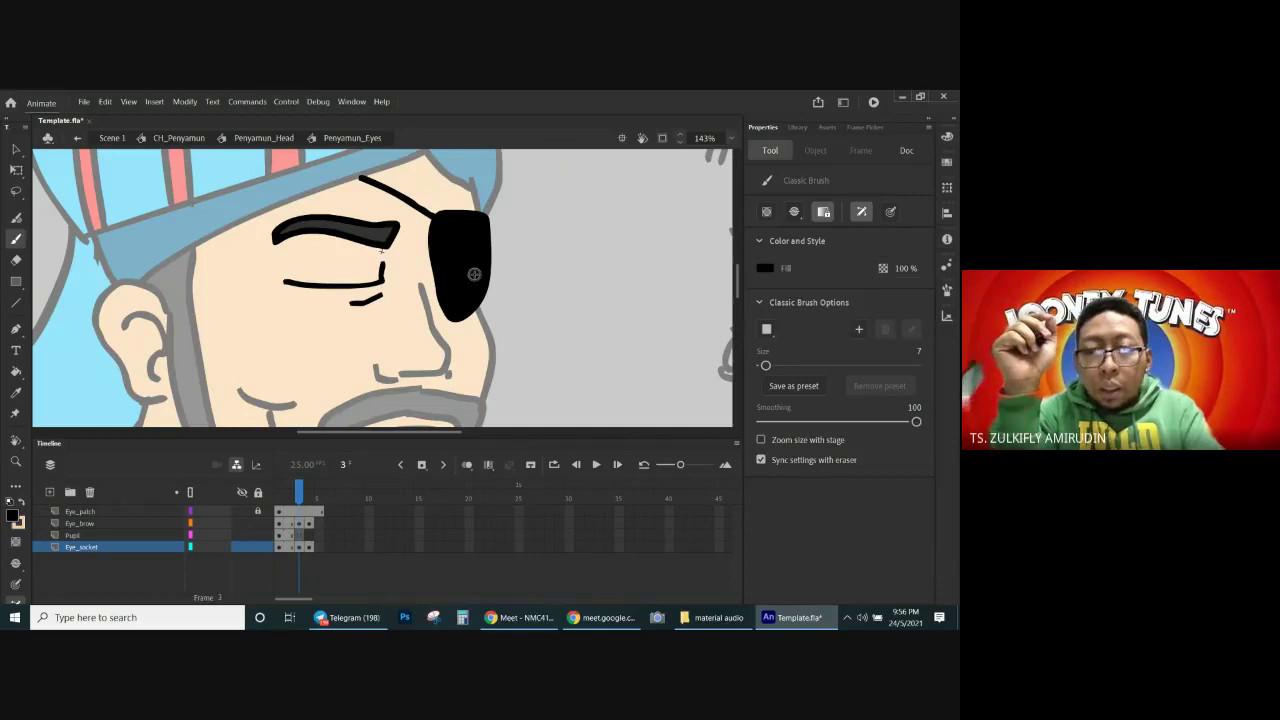
key(period)
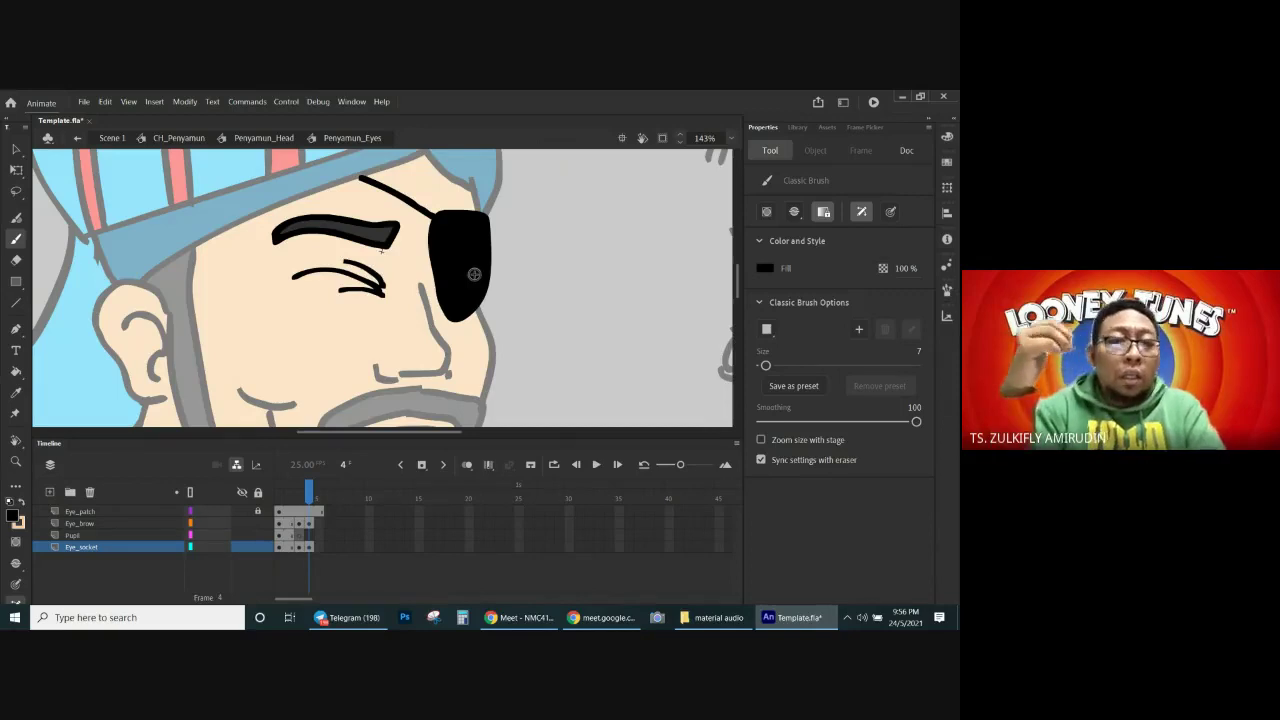
key(comma)
key(comma)
key(period)
key(comma)
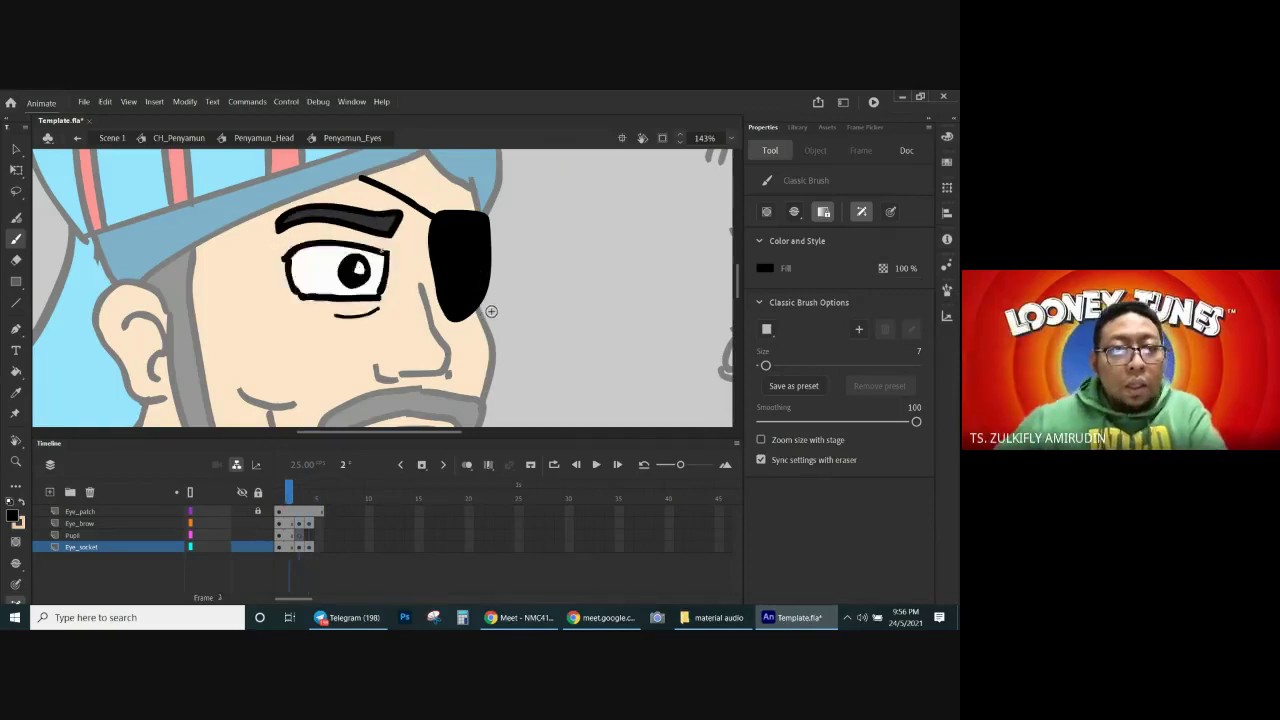
Step: Thicken the closed eyelid line at frame 3 with brush size 9, and add an upper lid crease with size 6
key(period)
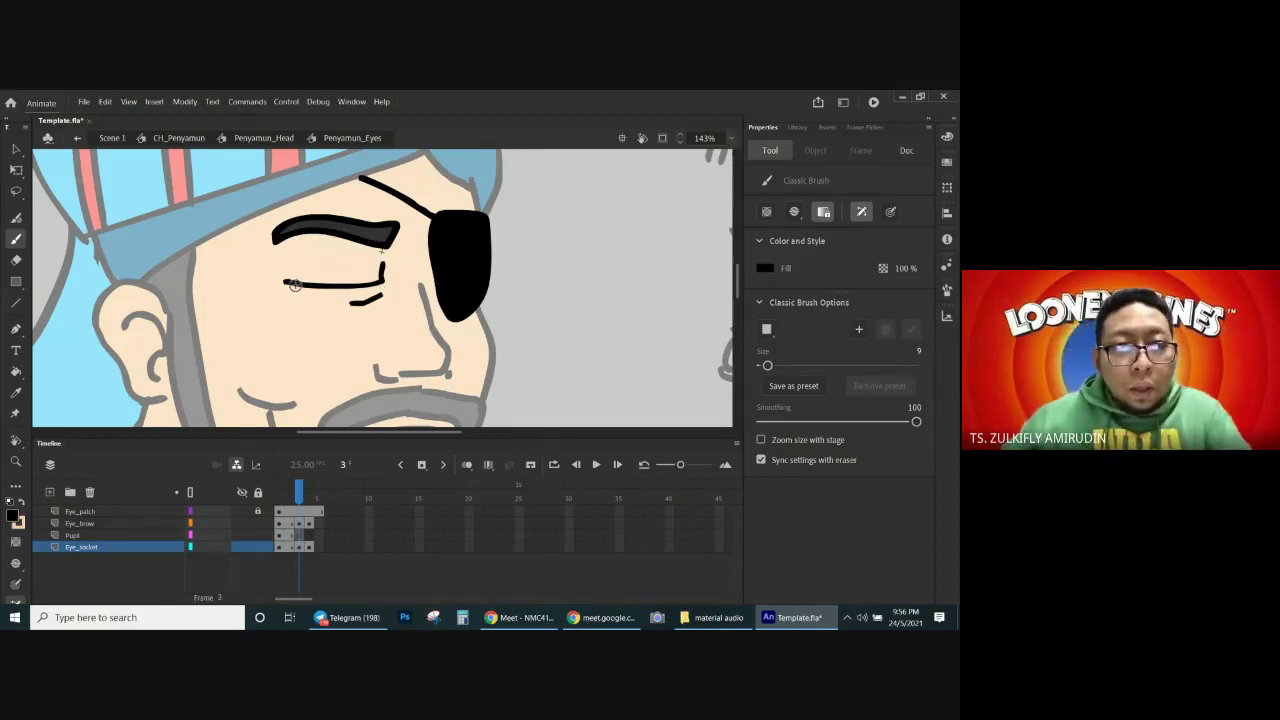
drag(283, 282, 387, 283)
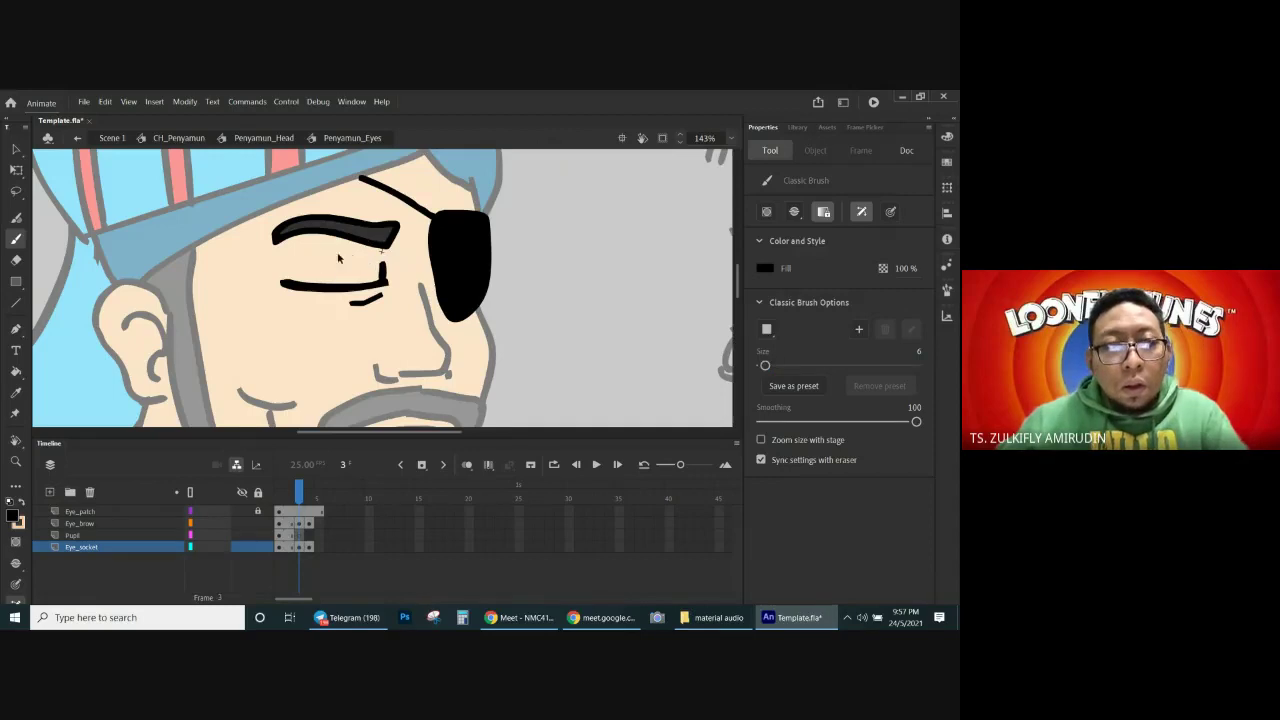
drag(319, 253, 384, 256)
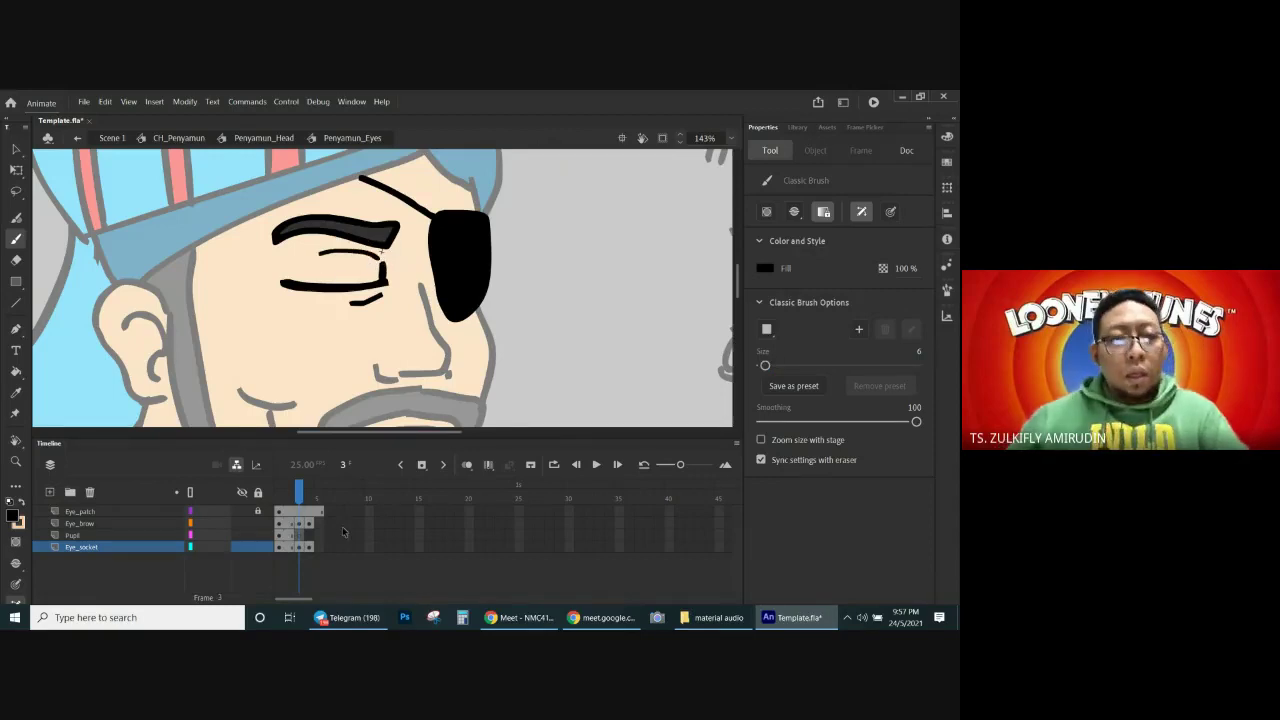
Step: Clear the frame 4 artwork from the Eye_brow and Eye_socket layers
click(311, 523)
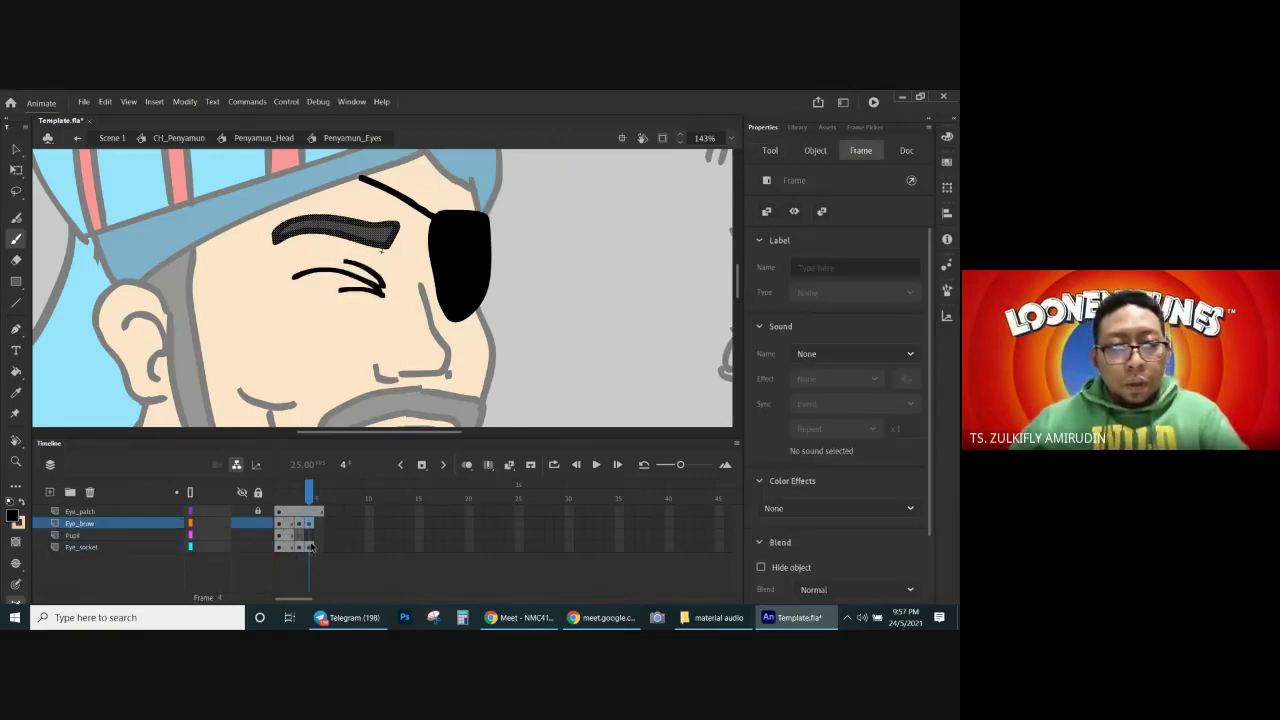
click(311, 546)
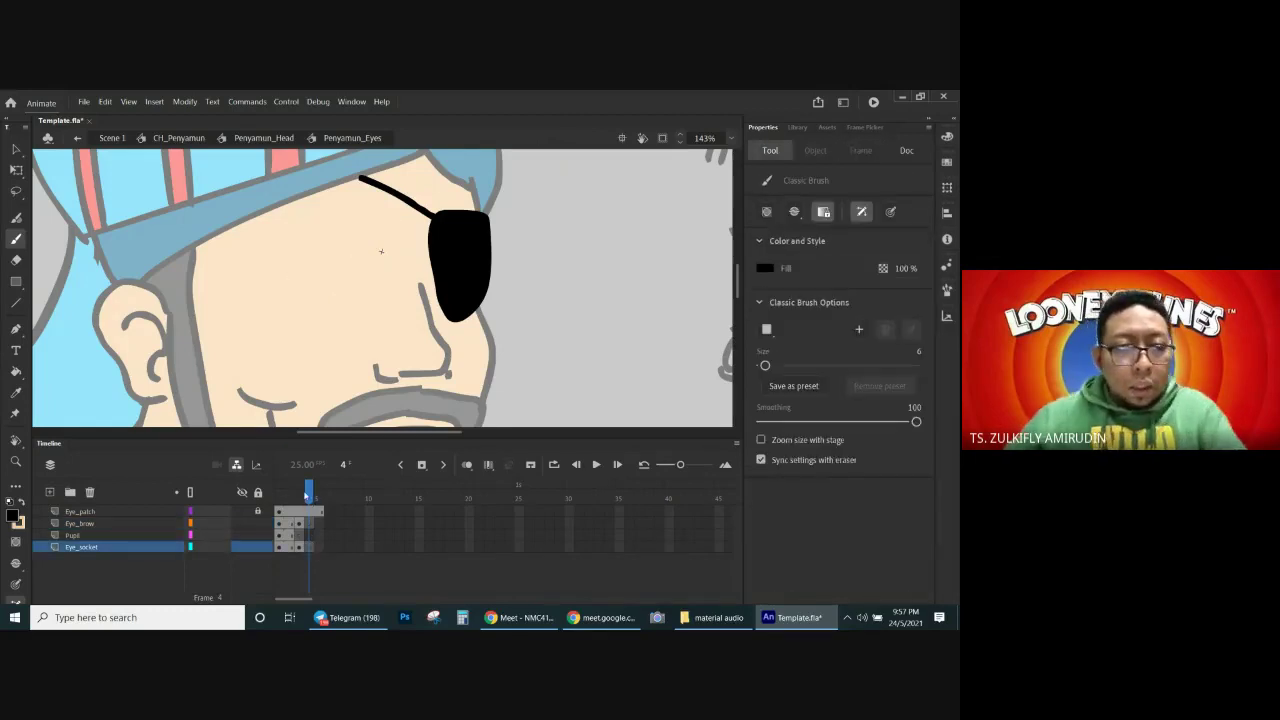
Step: Insert keyframes at frame 2 on the Eye_brow, Pupil and Eye_socket layers
mouse_move(306, 495)
mouse_down()
mouse_move(279, 494)
mouse_move(303, 493)
mouse_up()
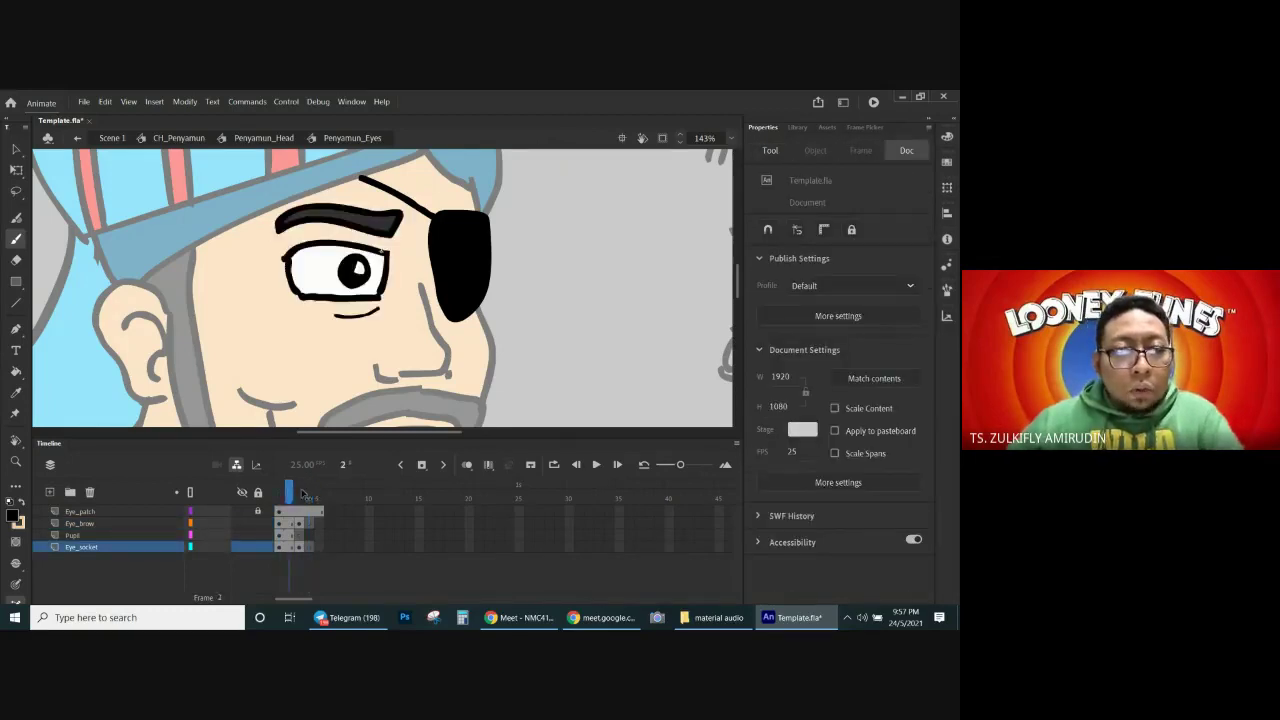
key(comma)
key(period)
click(289, 535)
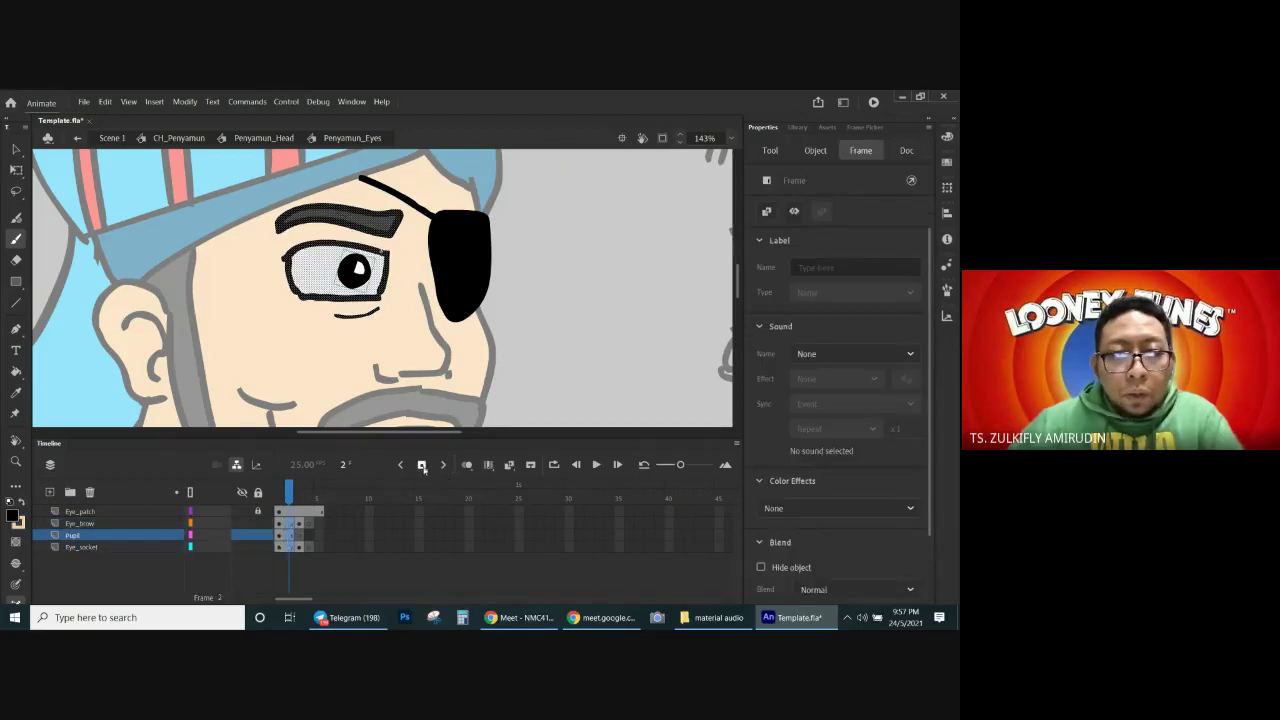
click(298, 523)
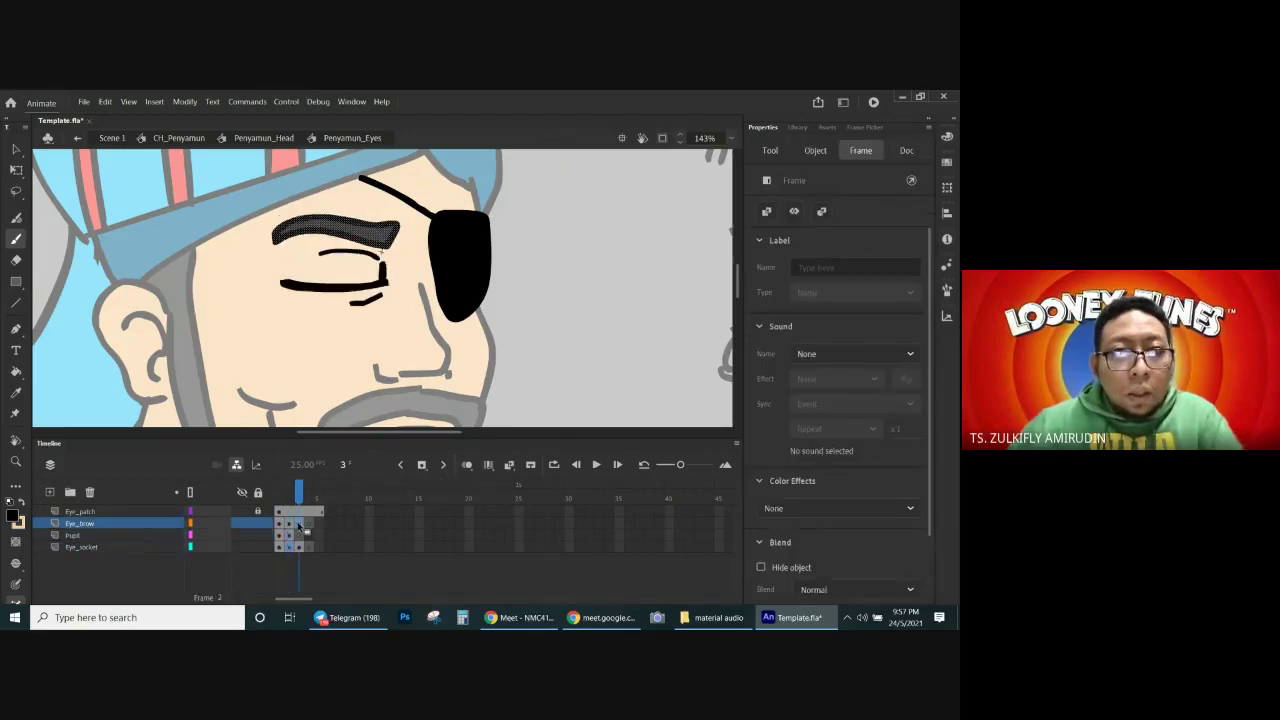
click(289, 524)
Step: Turn on onion skinning and nudge the eyebrow at frame 2 down to Y -44.6
click(467, 465)
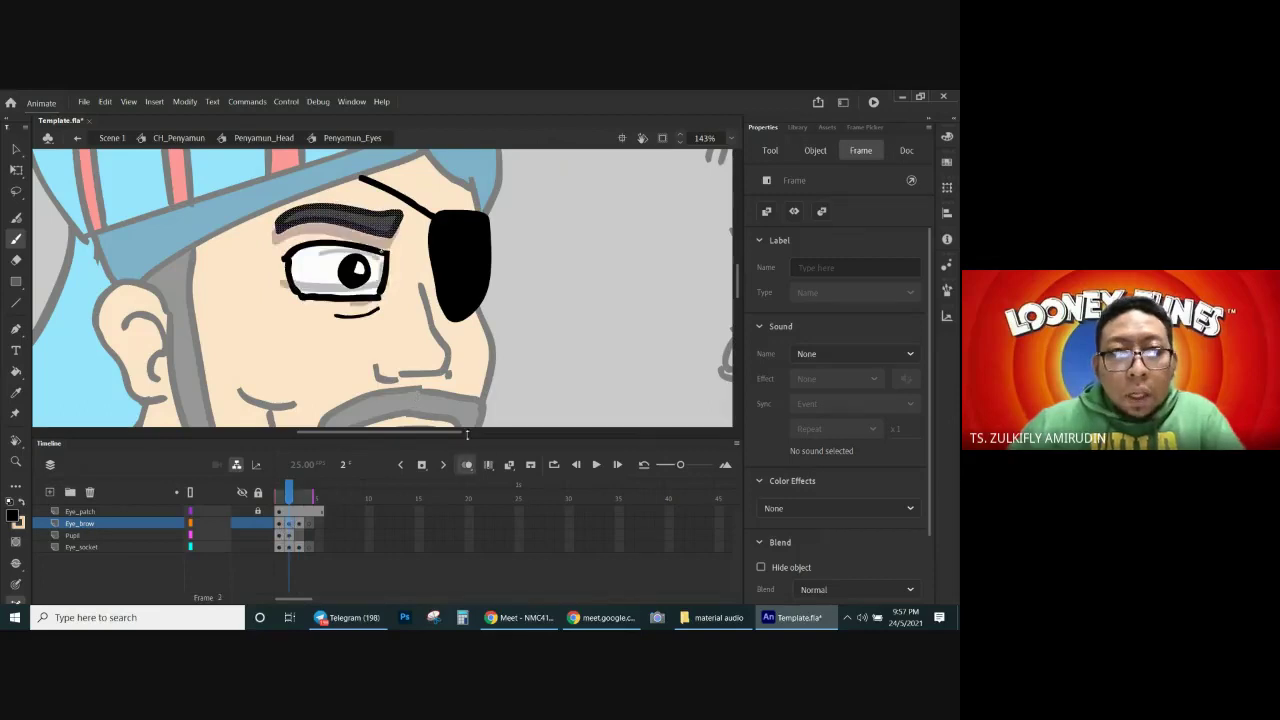
key(v)
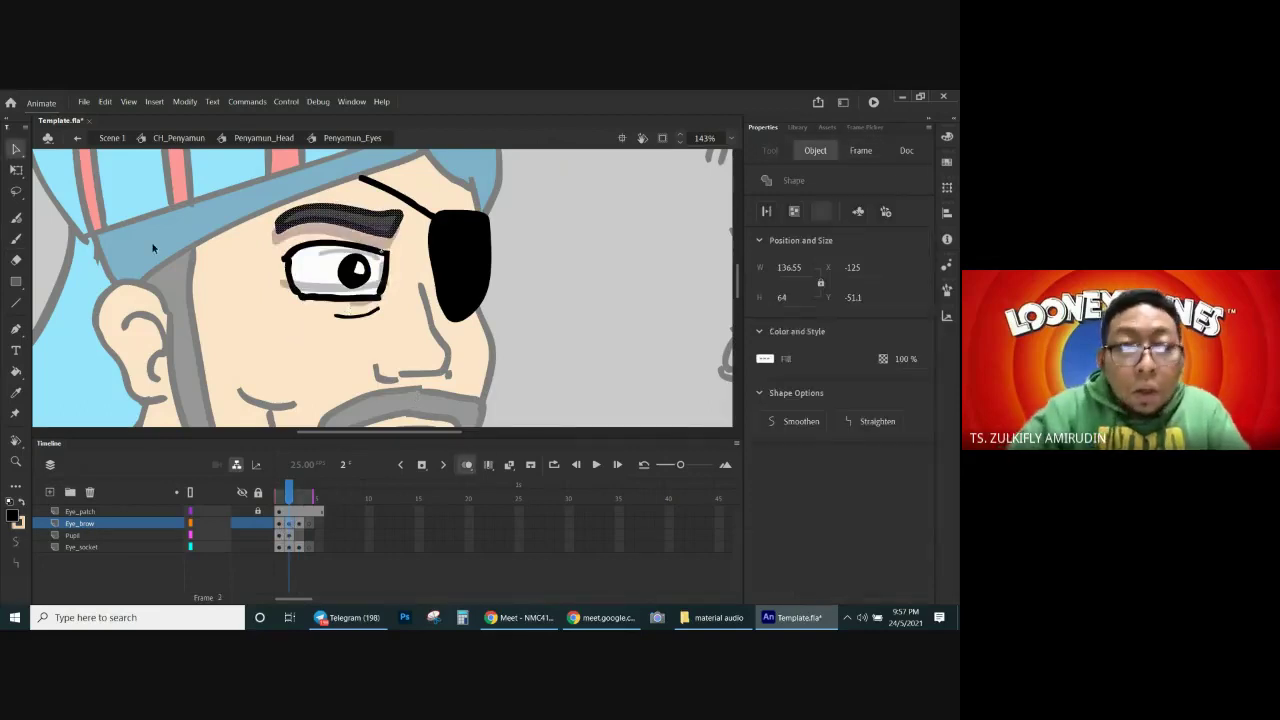
key(Down)
key(Down)
key(Down)
key(Down)
key(Down)
key(Down)
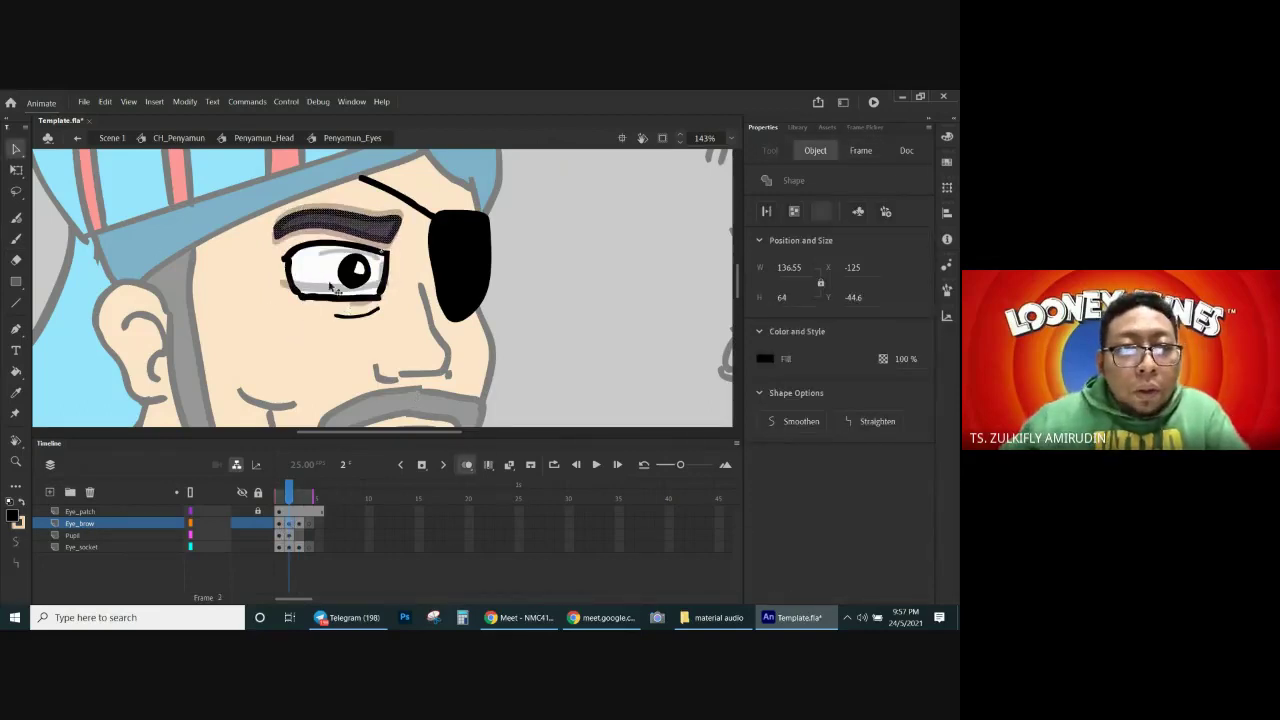
Step: Move the eye socket artwork at frame 2 off the eye area to beside the ear
click(288, 547)
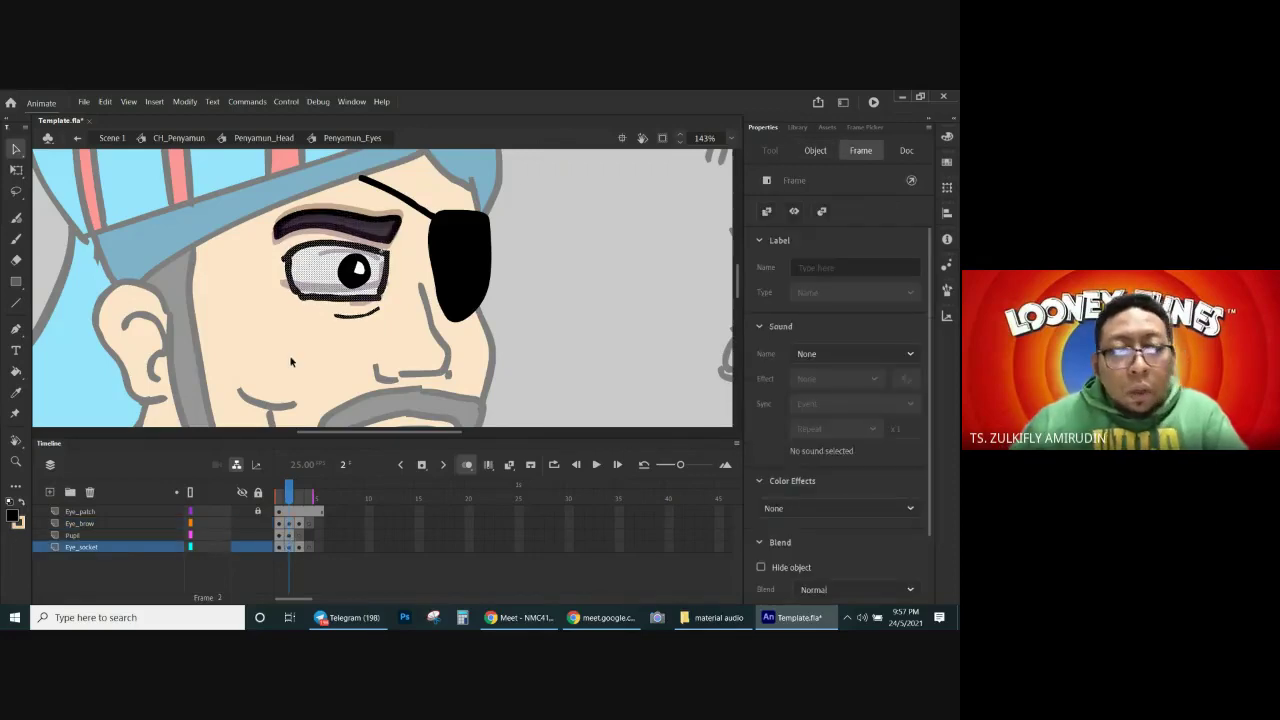
drag(320, 280, 97, 310)
Step: Nudge the pupil at frame 2 down to Y 21.95
click(371, 284)
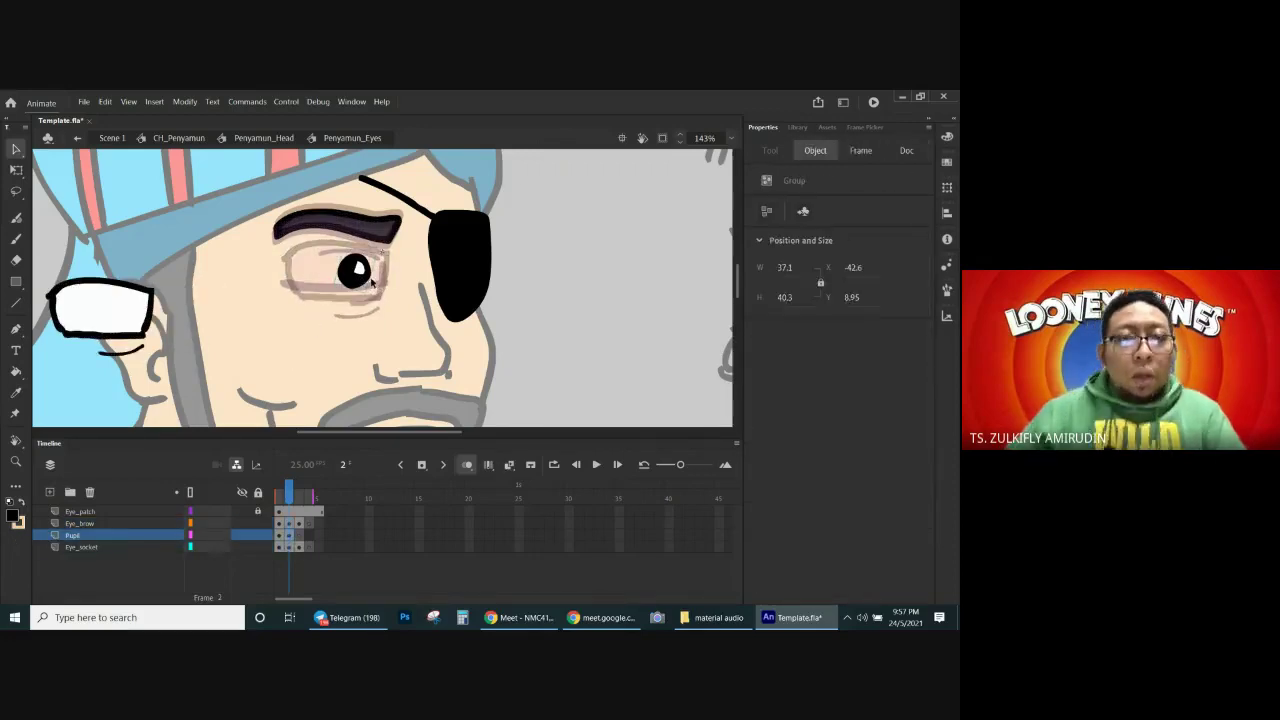
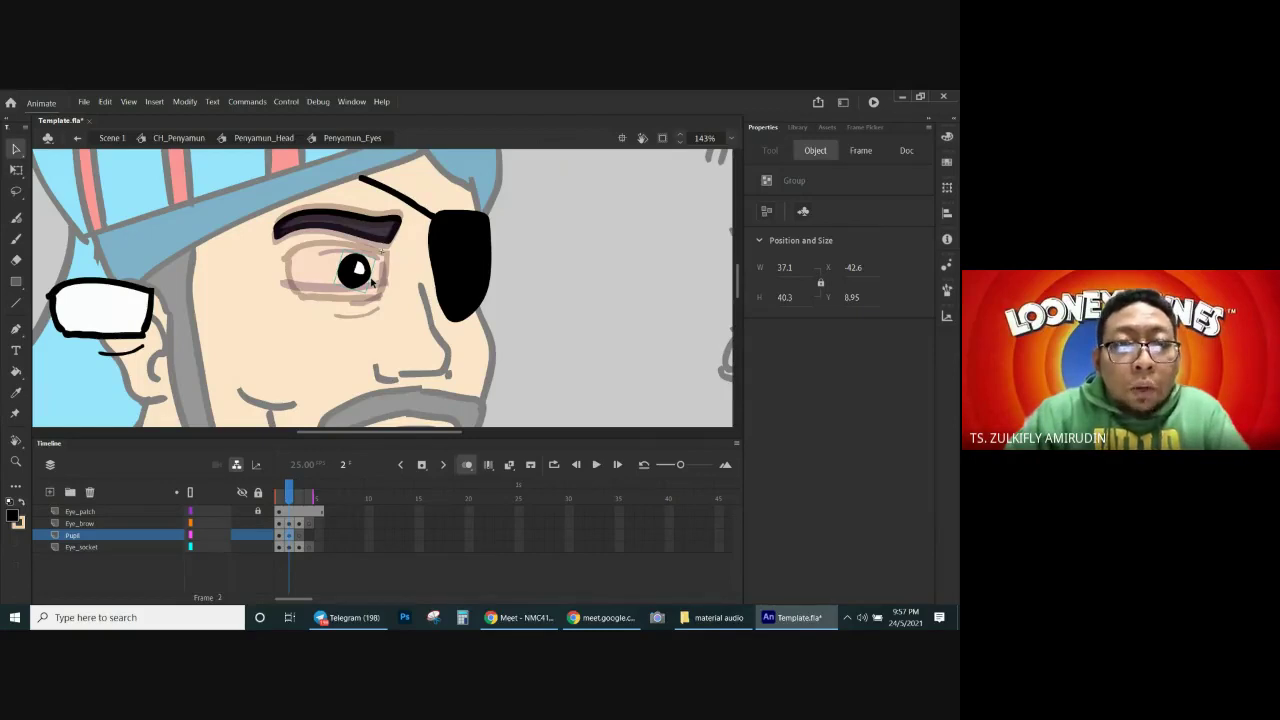
key(Down)
key(Down)
key(Down)
key(Down)
key(Down)
key(Down)
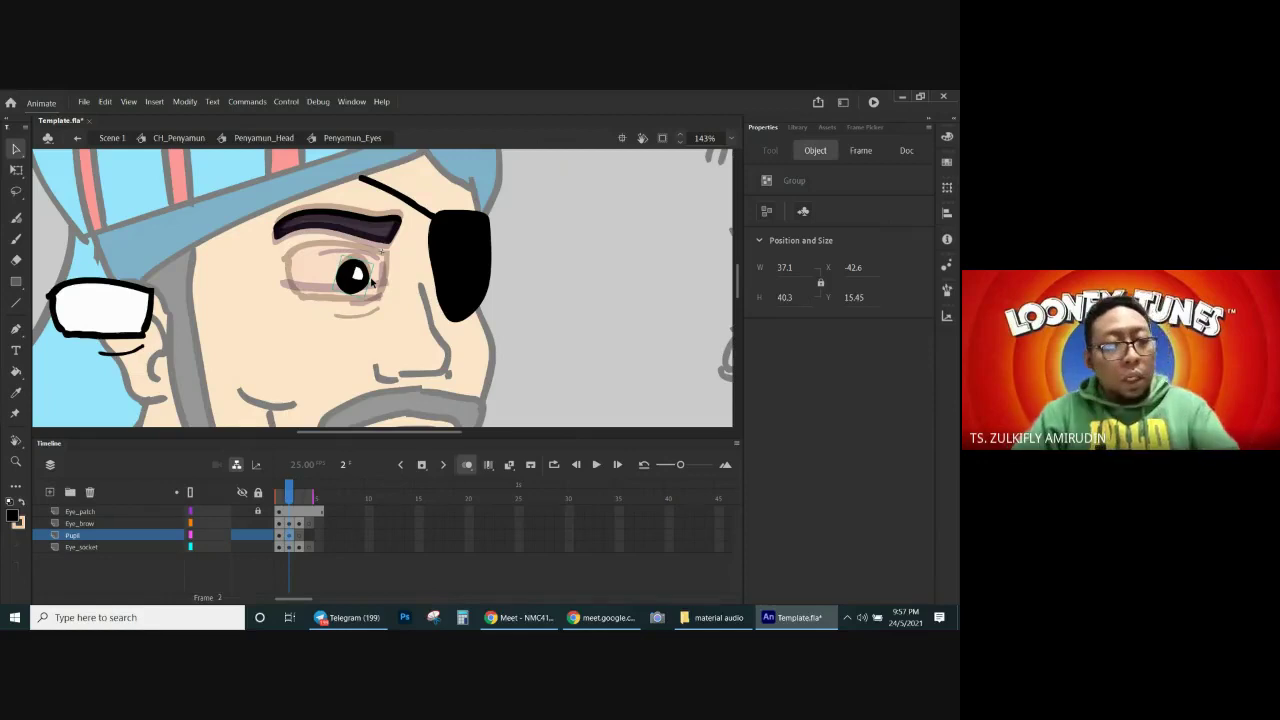
key(Down)
key(Up)
key(Down)
key(Down)
key(Down)
key(Down)
key(Down)
key(Down)
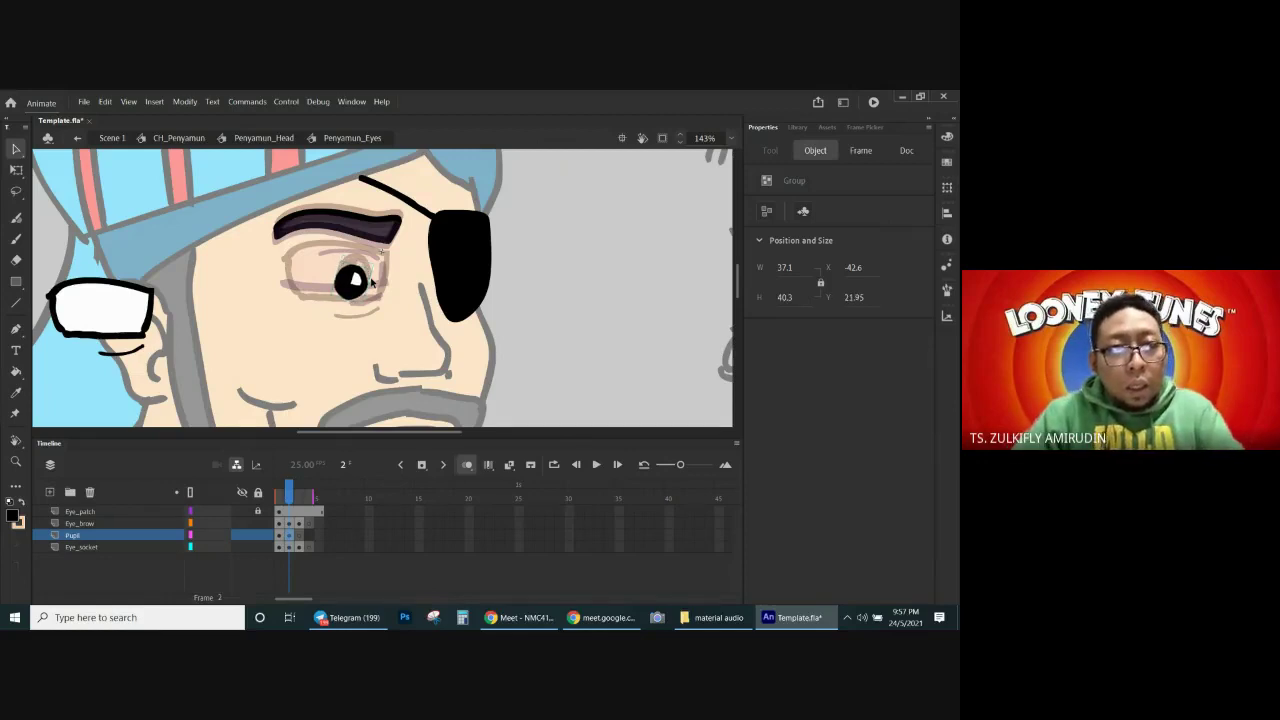
click(290, 268)
key(b)
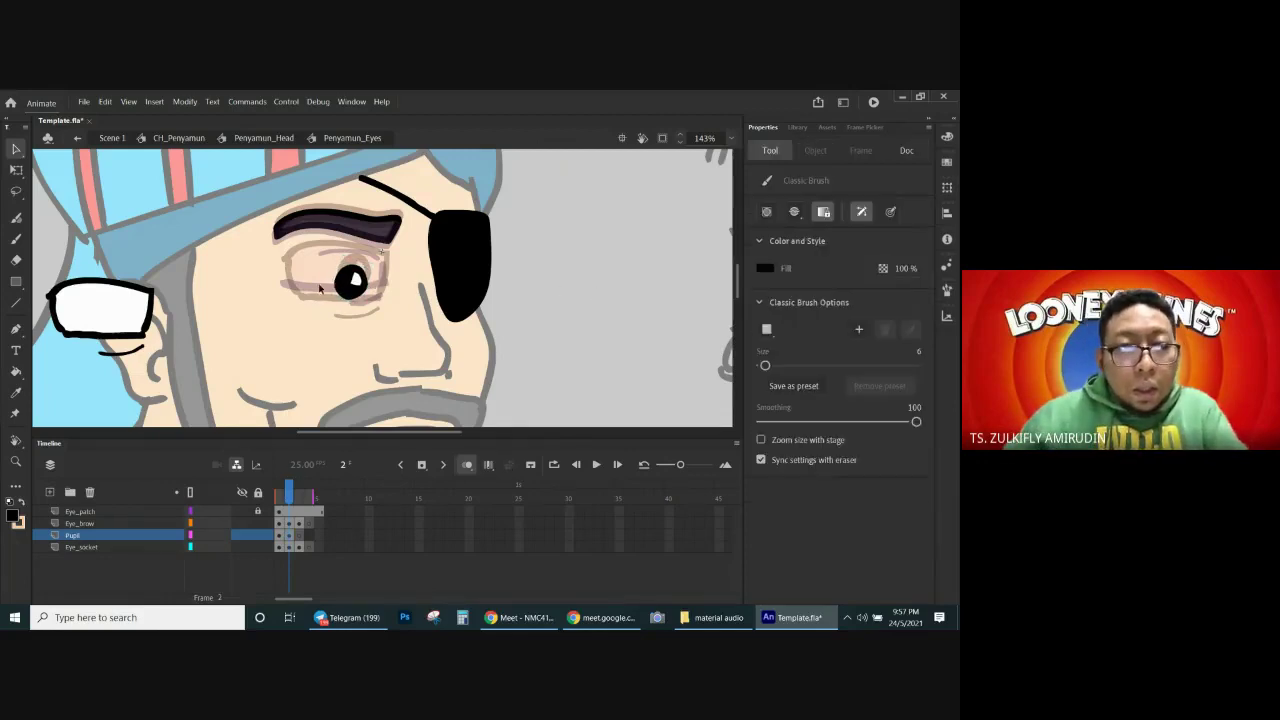
drag(288, 289, 332, 295)
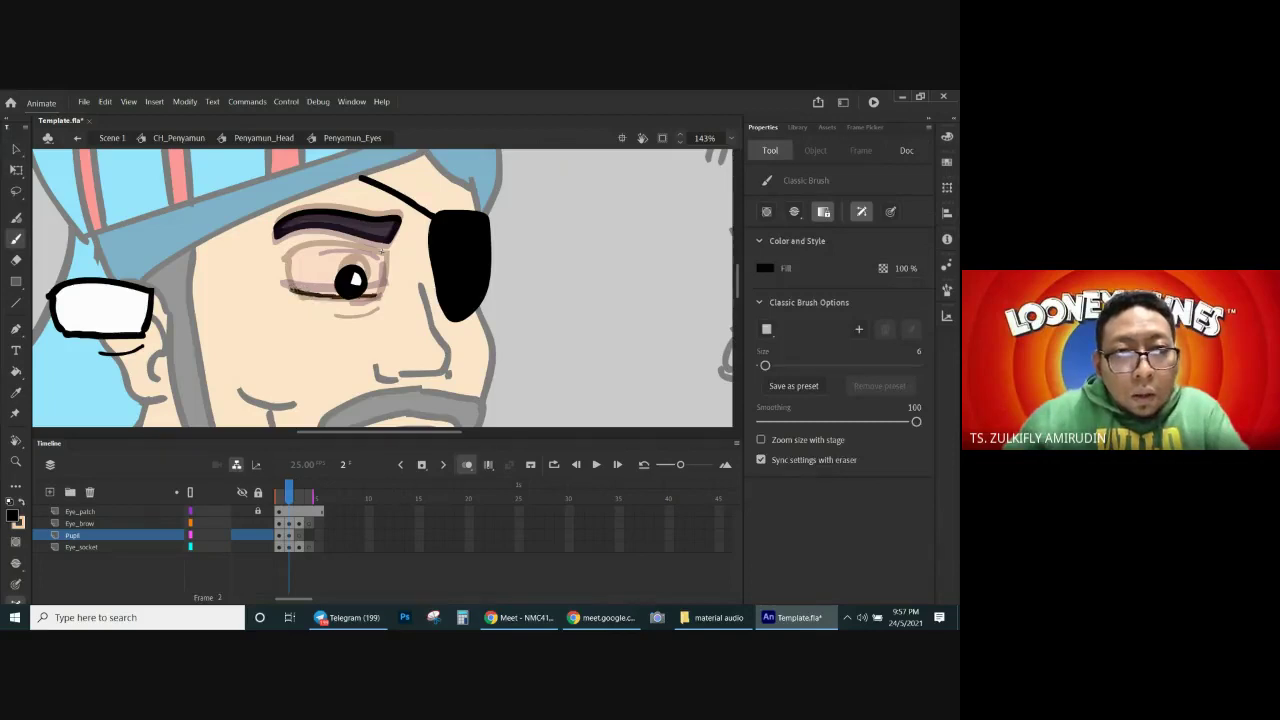
key(ctrl+z)
Step: Set the Classic Brush size to 8 and draw the half-closed eye outline around the pupil at frame 2
click(919, 351)
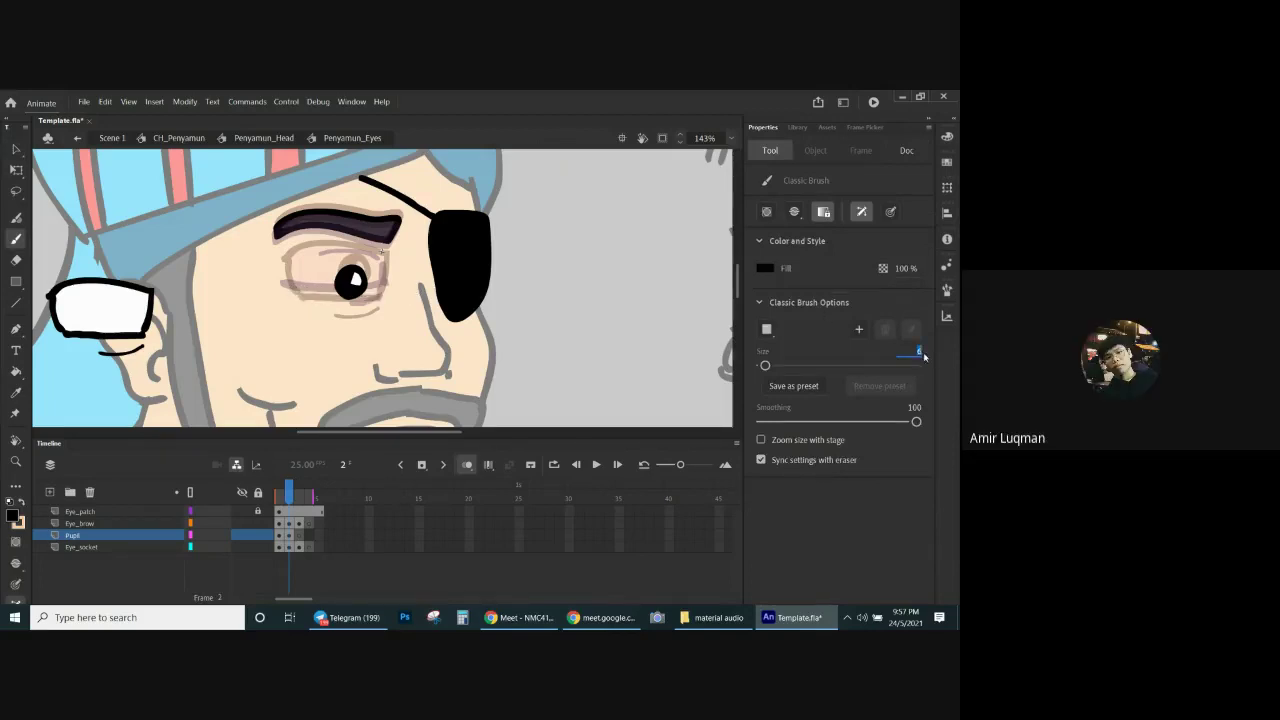
text(8)
key(Return)
mouse_move(289, 287)
mouse_down()
mouse_move(376, 291)
mouse_move(310, 268)
mouse_move(400, 260)
mouse_move(384, 280)
mouse_move(382, 264)
mouse_move(273, 271)
mouse_move(377, 317)
mouse_move(335, 308)
mouse_up()
key(ctrl+z)
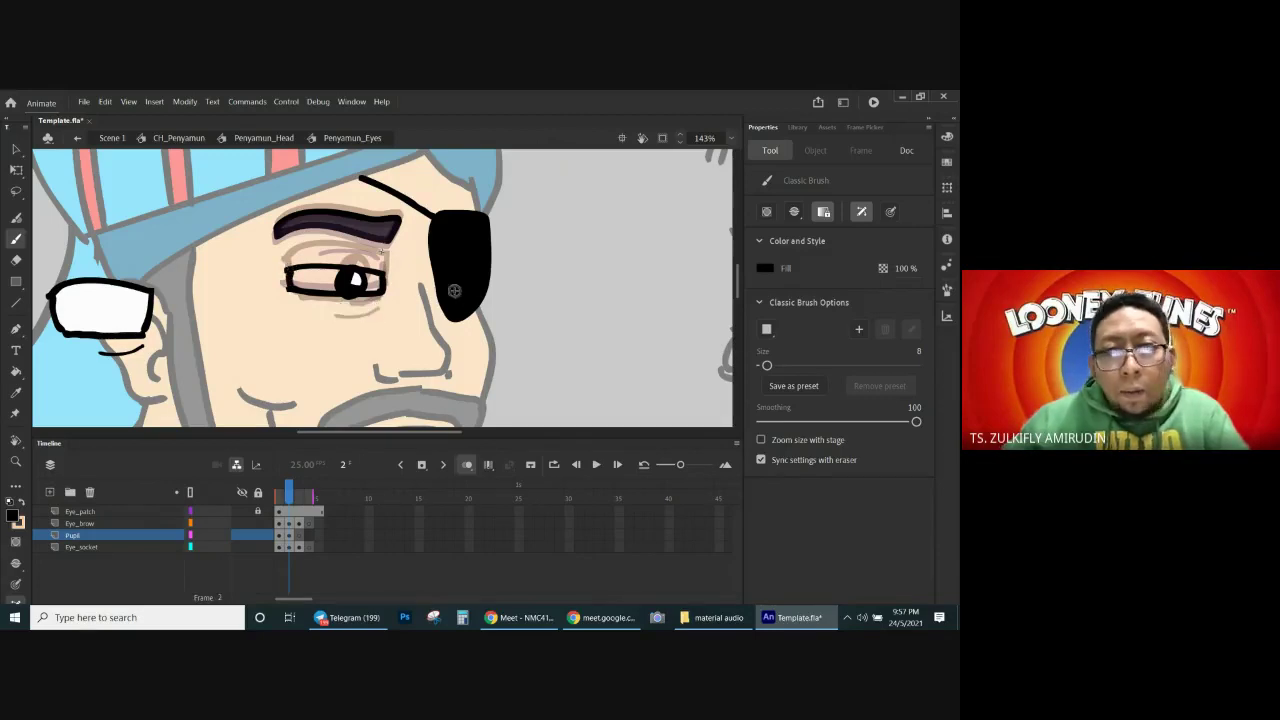
Step: Set the Classic Brush size to 5 and draw a short crease line under the half-closed eye
click(916, 354)
text(5)
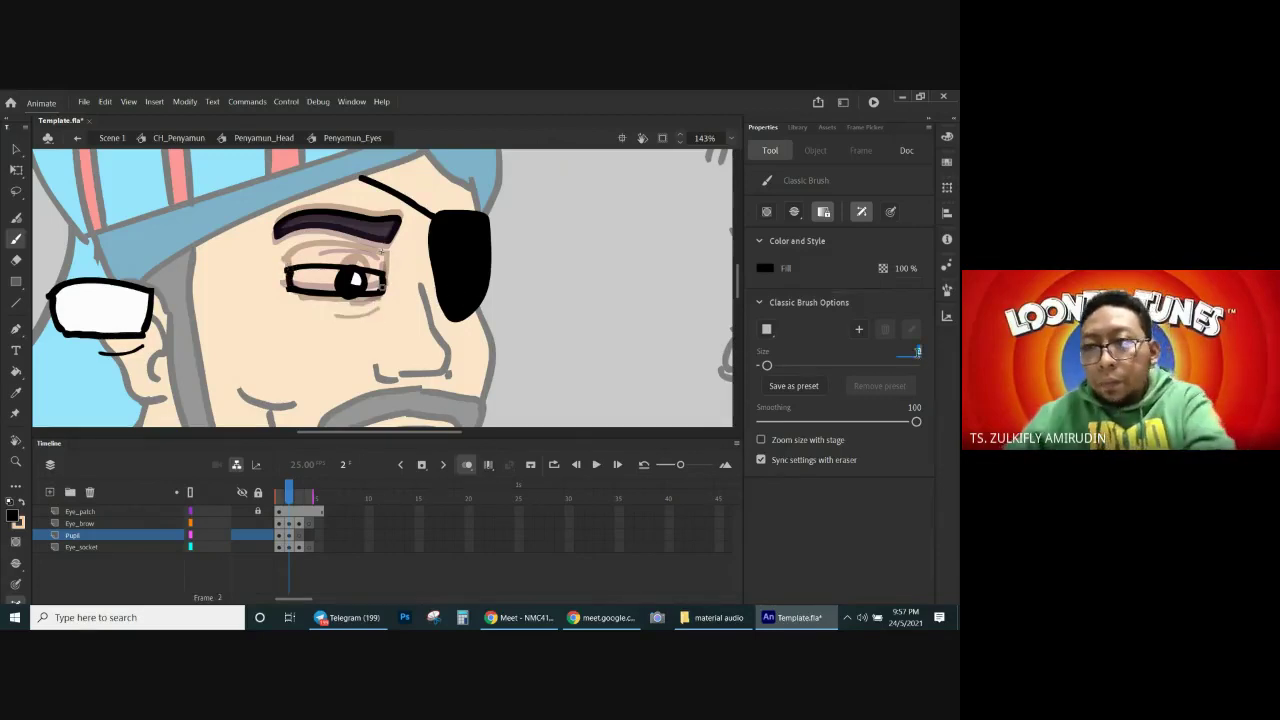
key(Return)
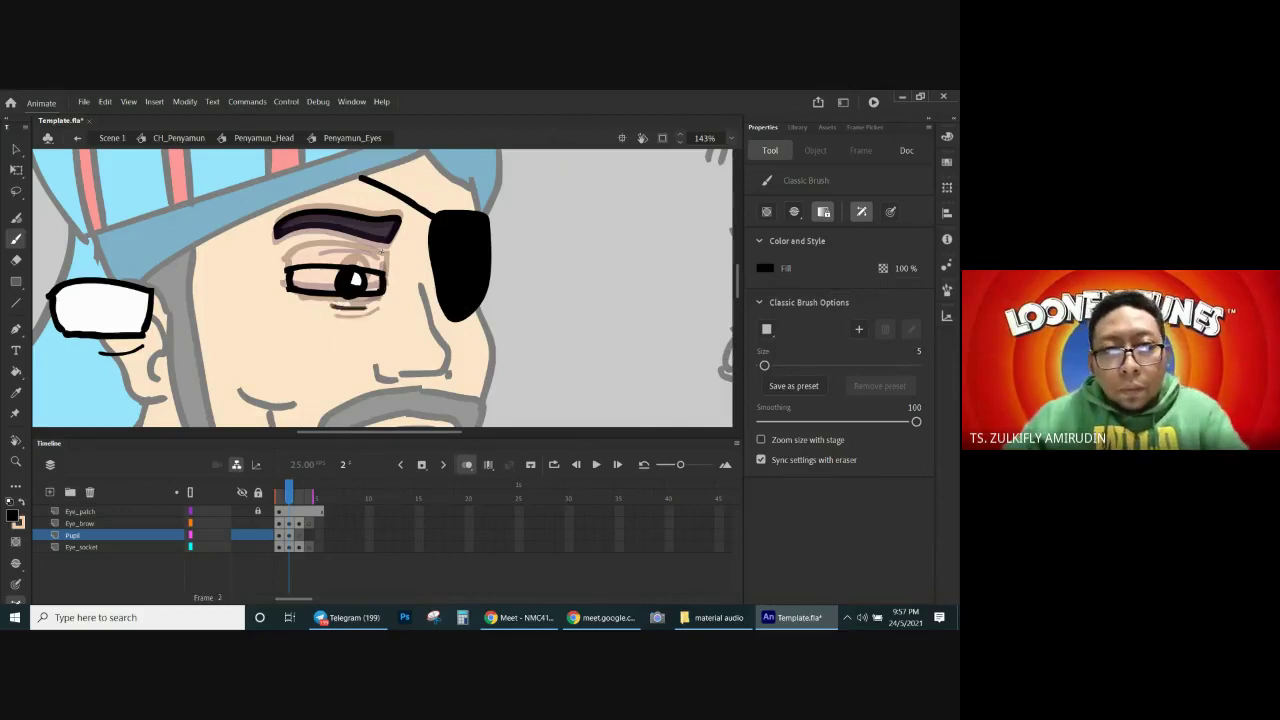
drag(378, 305, 347, 301)
drag(99, 307, 180, 290)
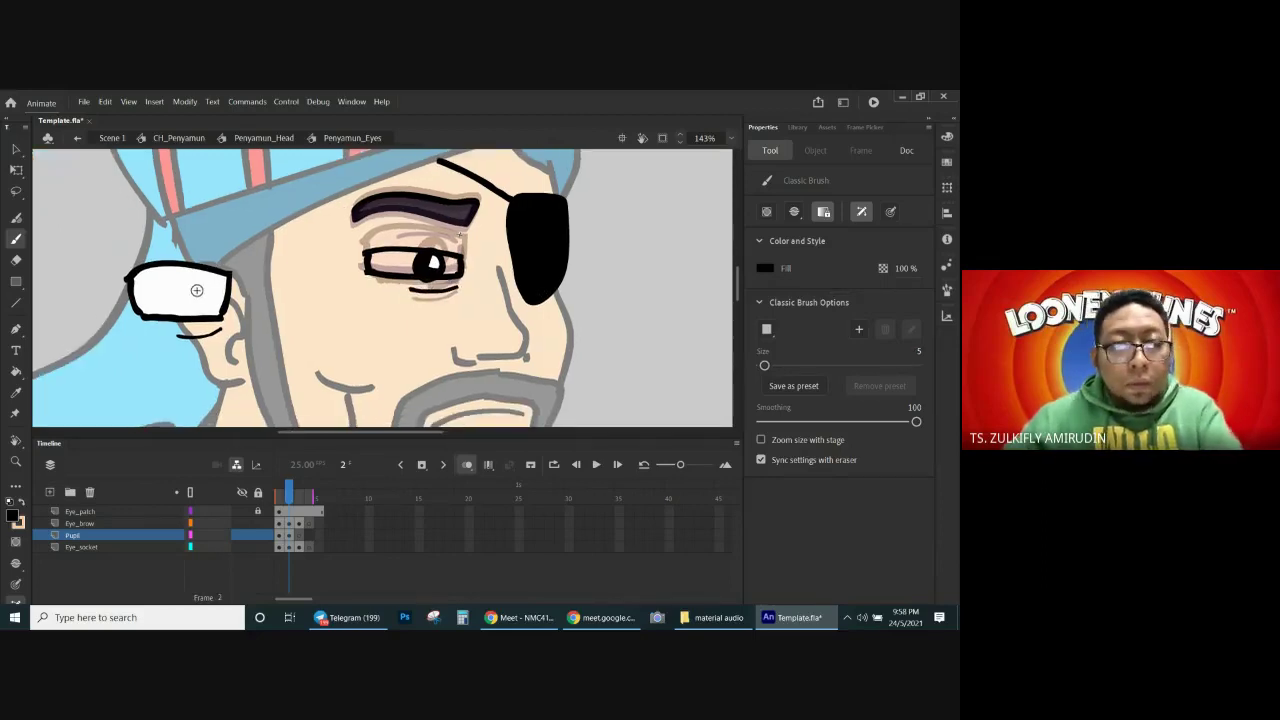
Step: Cut the drawn eye outline and crease from the Pupil layer and paste them in place on the Eye_socket layer at frame 2
key(v)
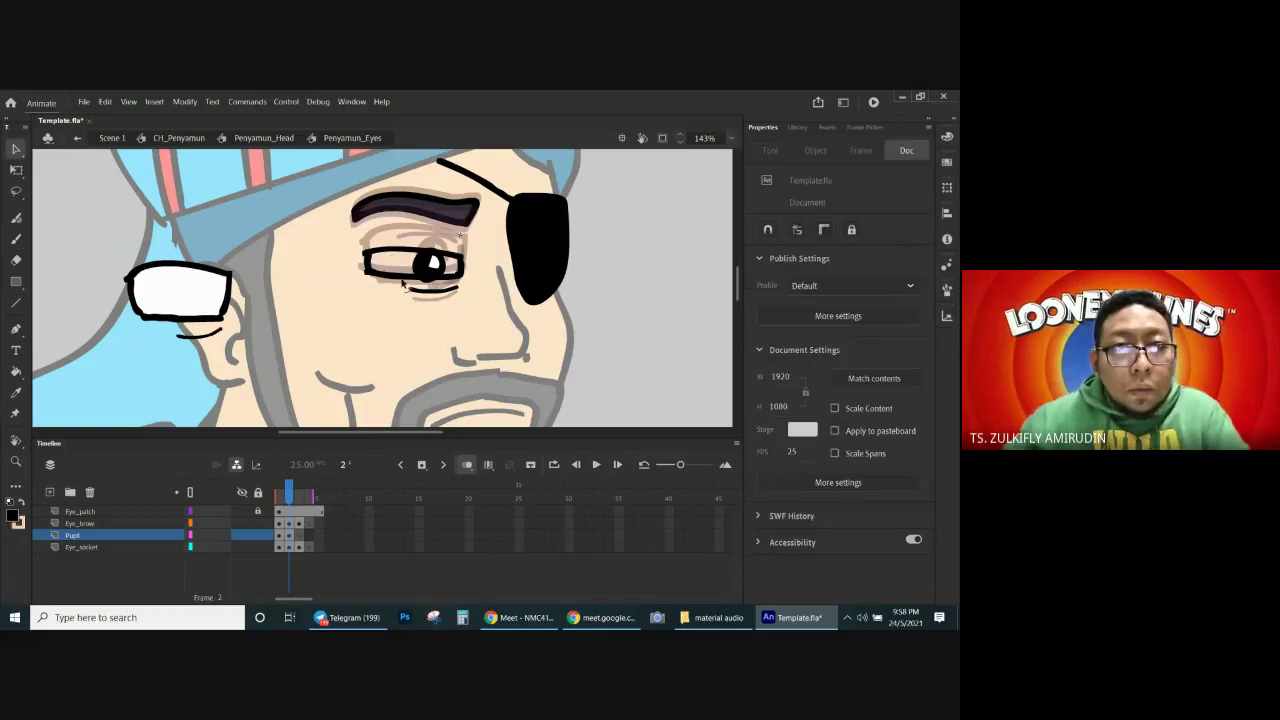
click(430, 275)
drag(340, 238, 477, 306)
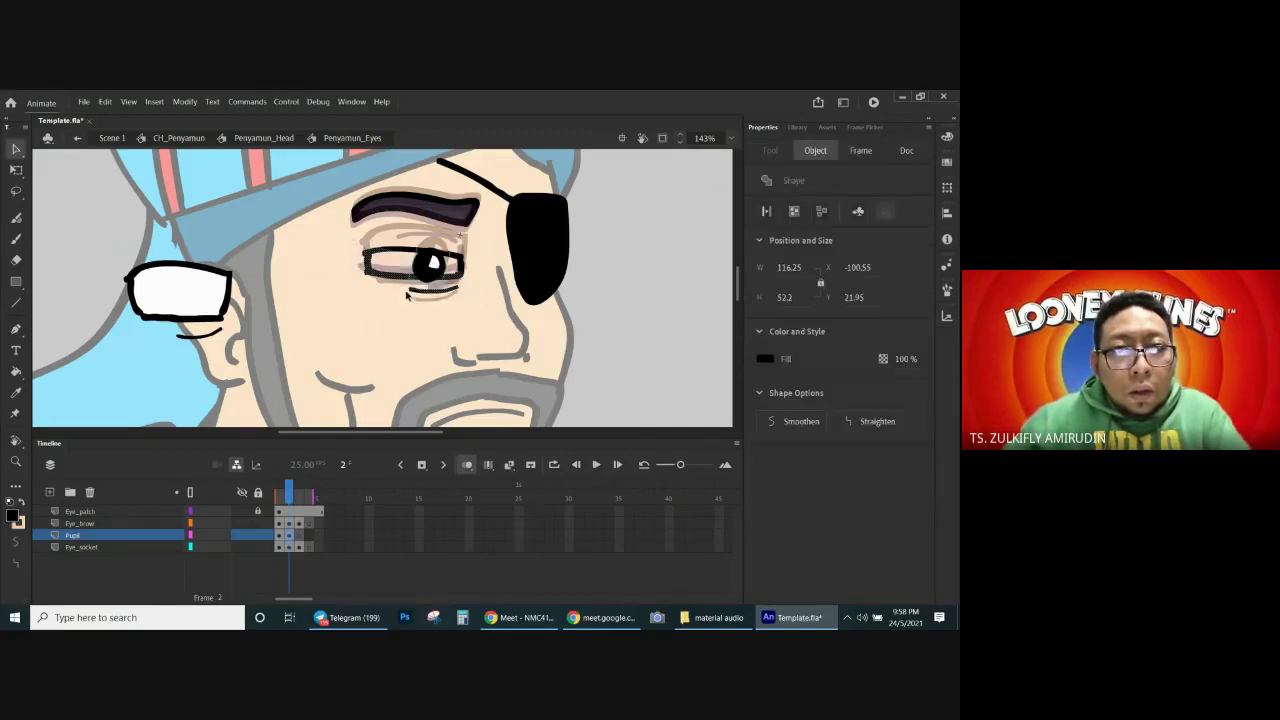
drag(449, 261, 473, 275)
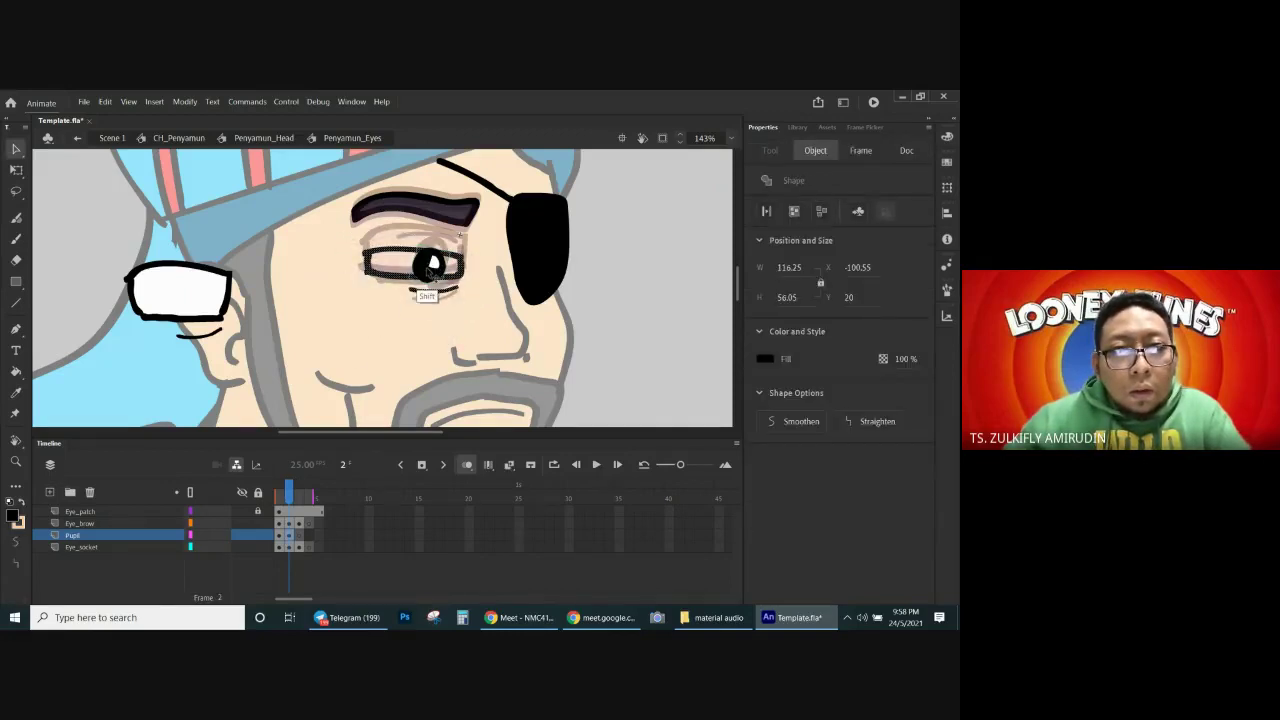
click(405, 280)
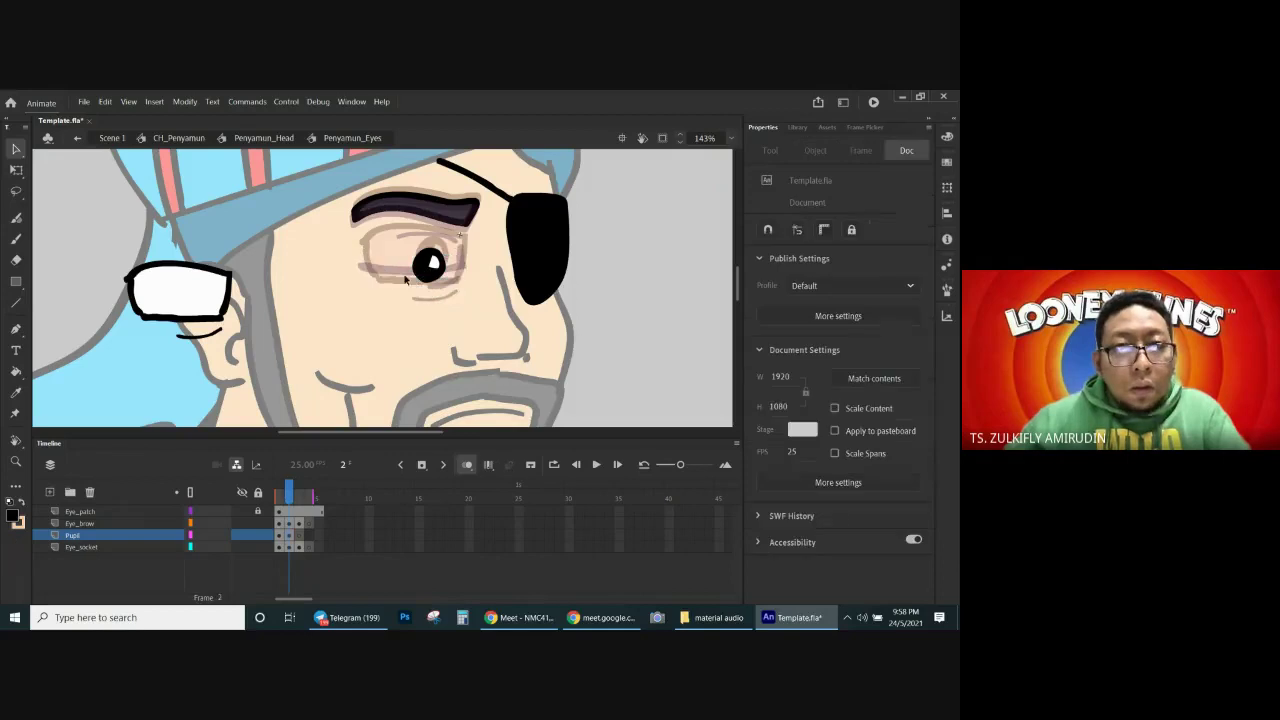
click(301, 549)
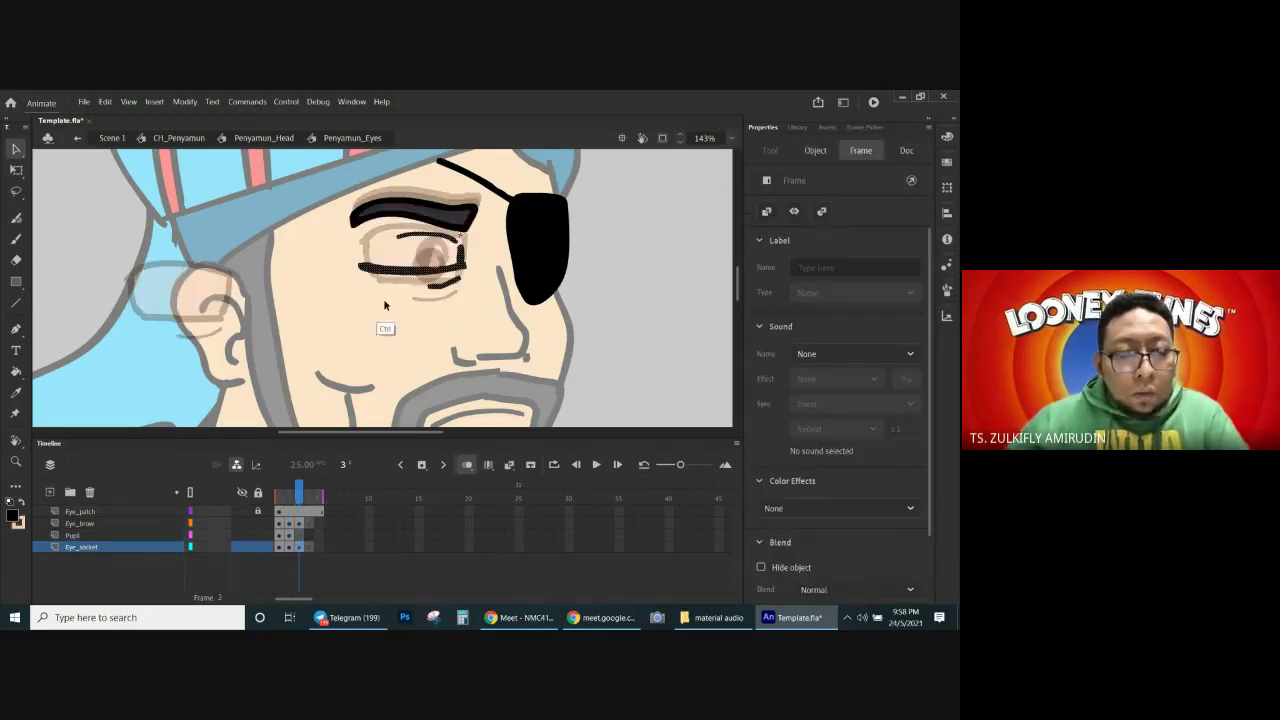
click(289, 548)
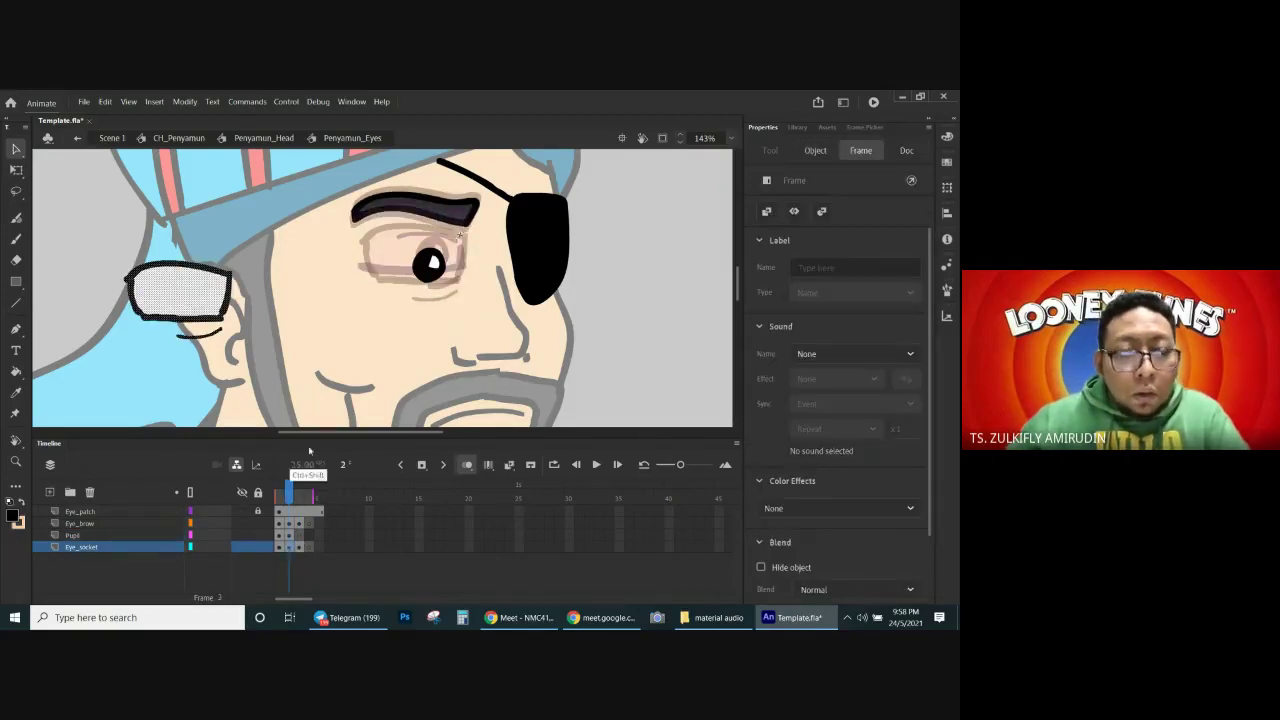
key(ctrl+shift+v)
Step: Try to sample a fill colour for the inside of the half-closed eye
key(i)
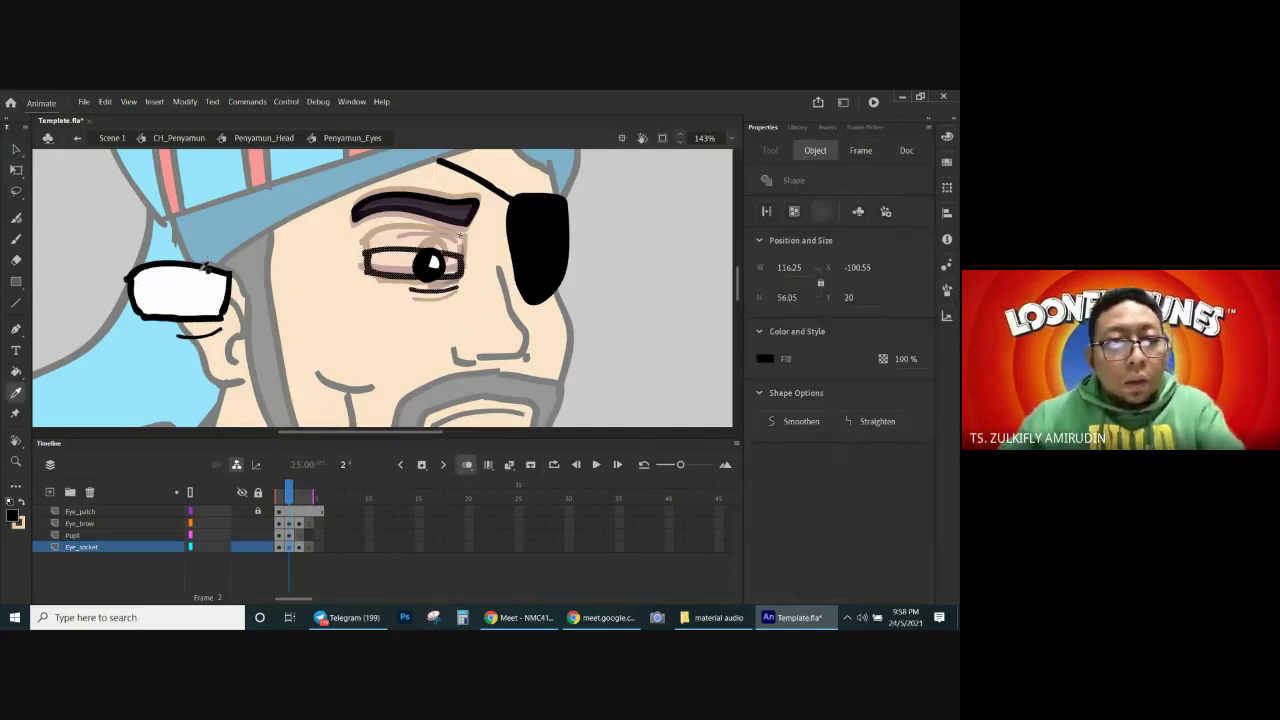
click(402, 259)
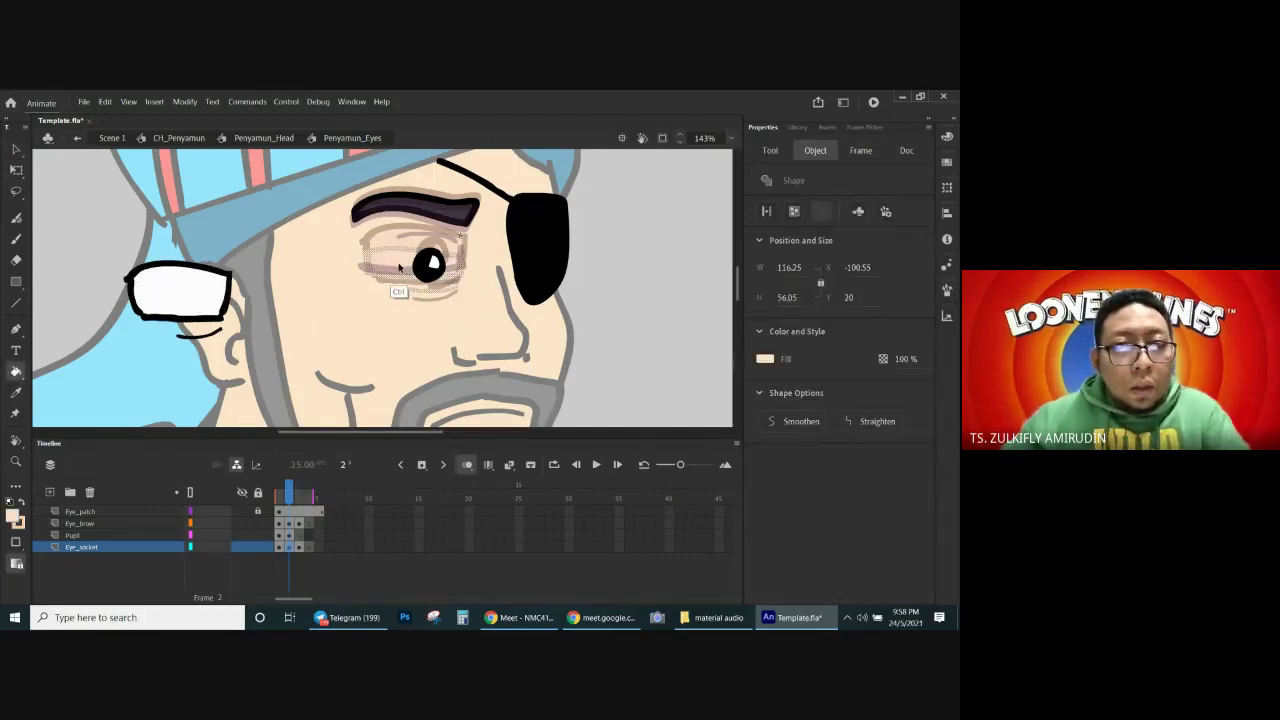
key(v)
drag(313, 298, 365, 341)
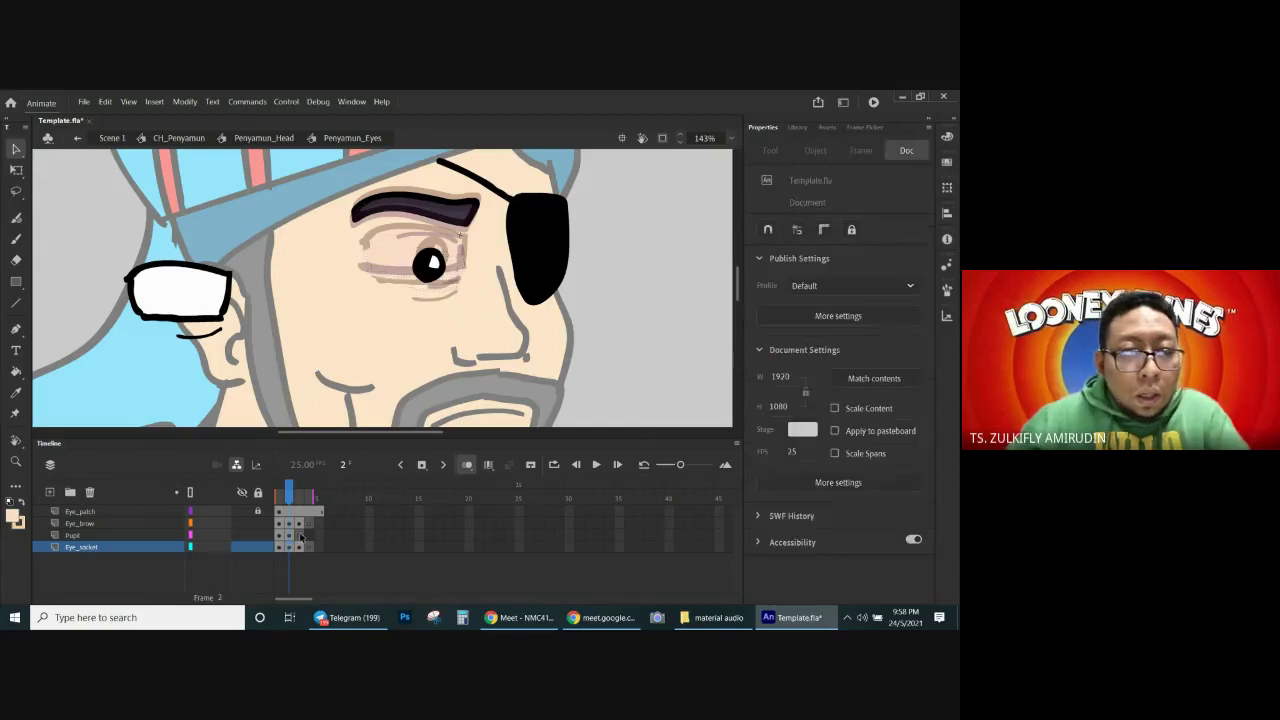
click(297, 548)
click(556, 313)
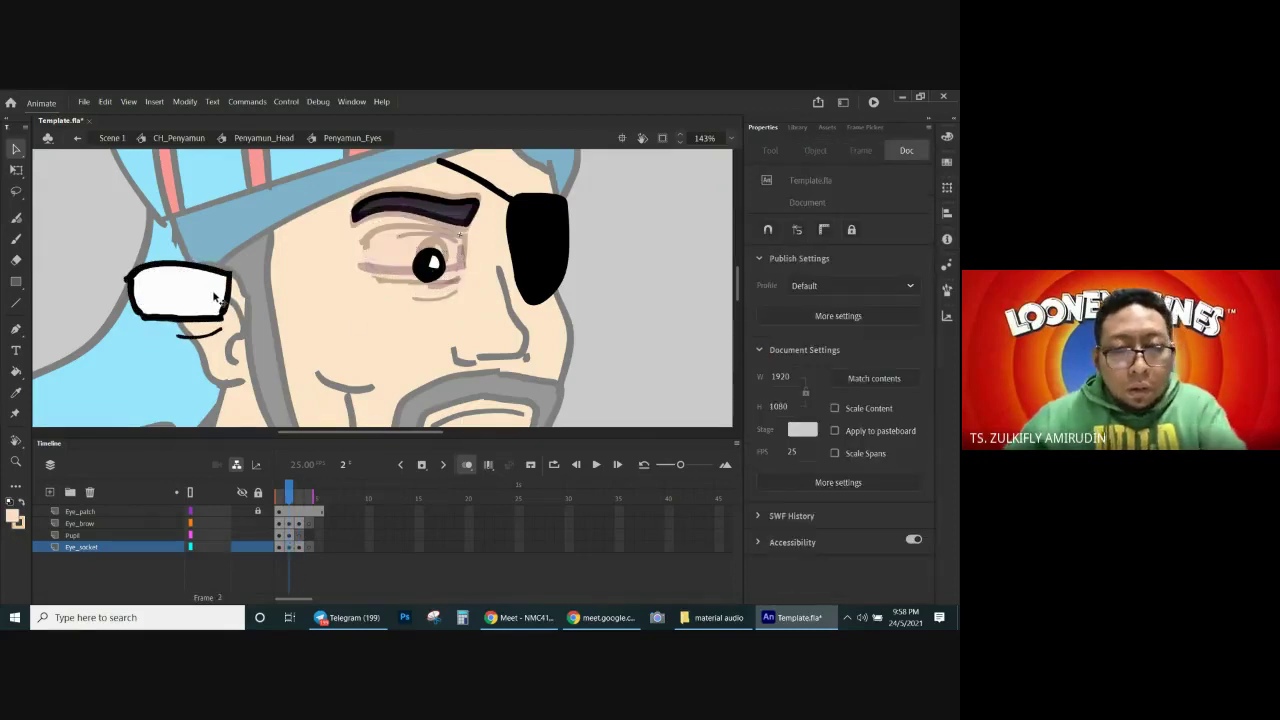
key(k)
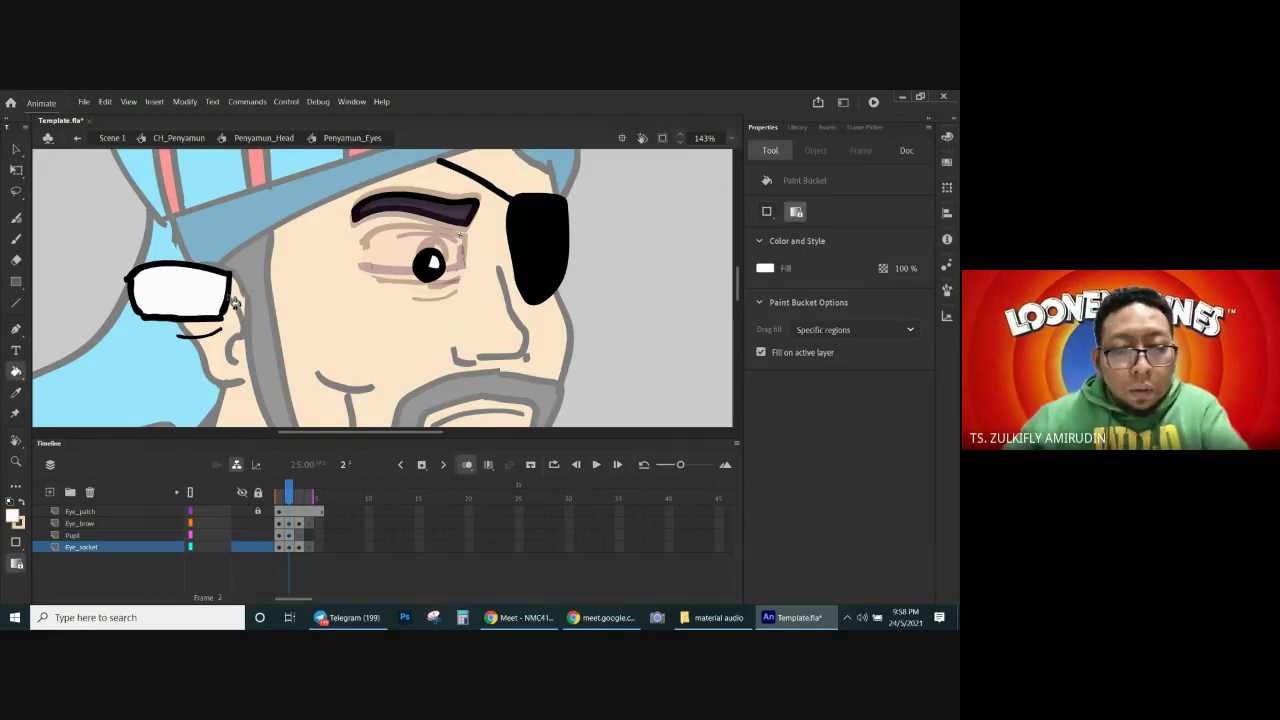
Step: Set the half-closed eye outline's fill colour to black, #000000
key(v)
click(371, 260)
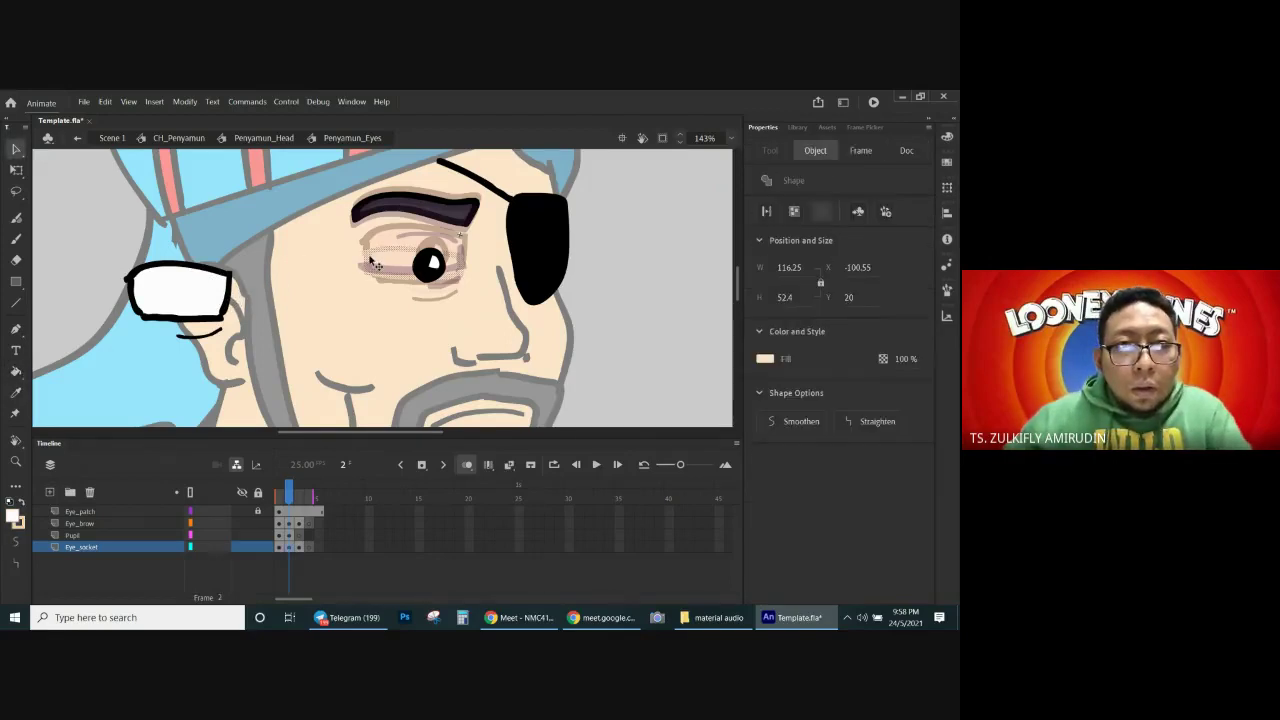
click(769, 357)
click(573, 397)
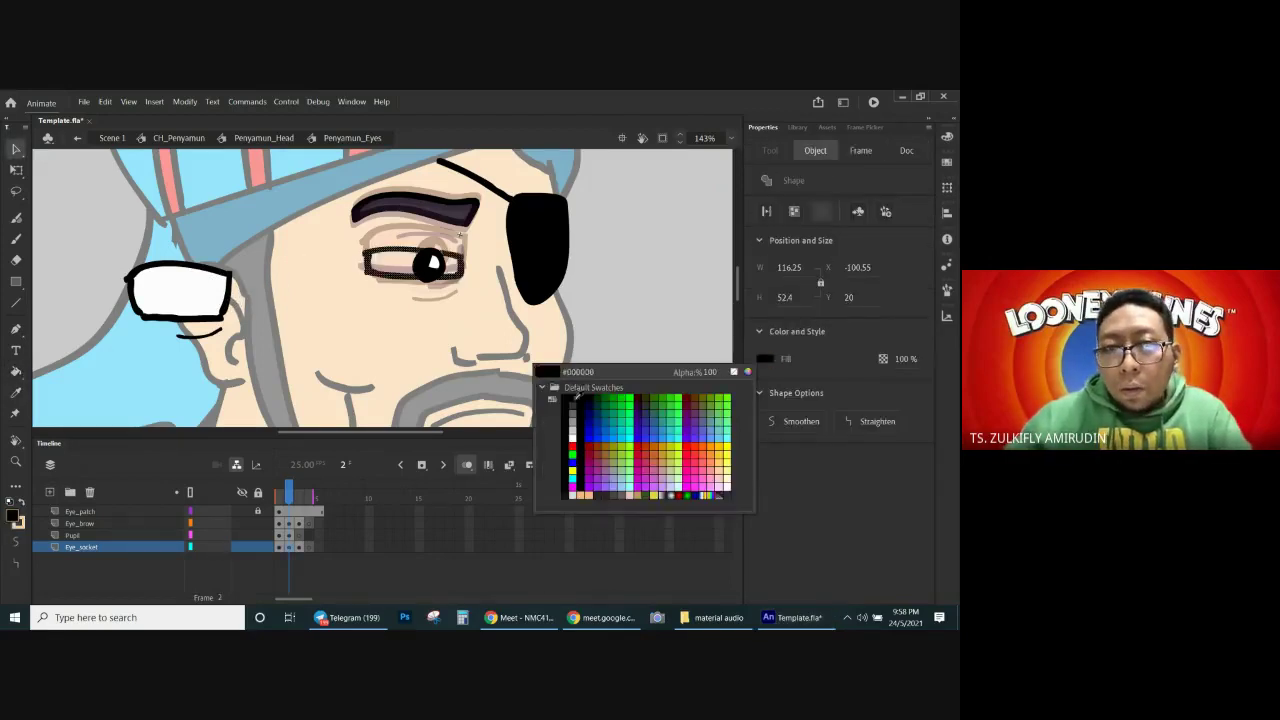
click(631, 314)
Step: Fill the half-closed eye with white sampled from the old eye socket artwork, and delete that old artwork beside the ear
key(i)
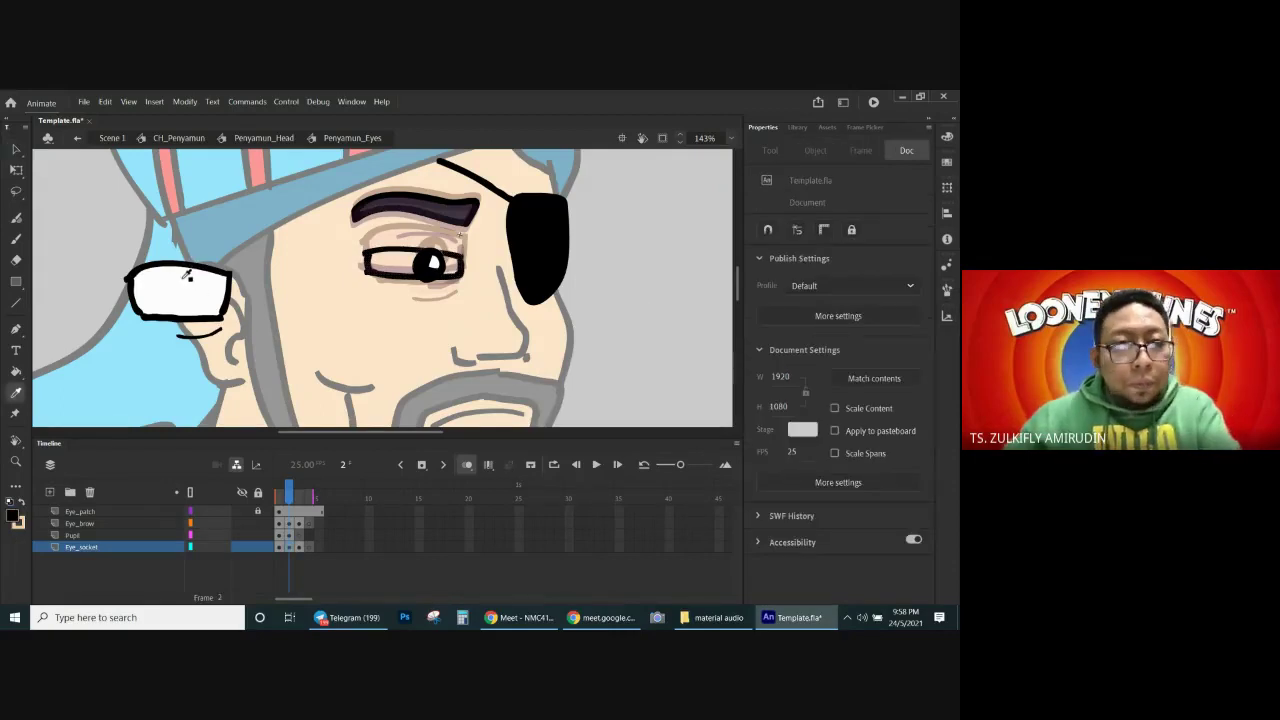
click(187, 279)
click(389, 268)
key(v)
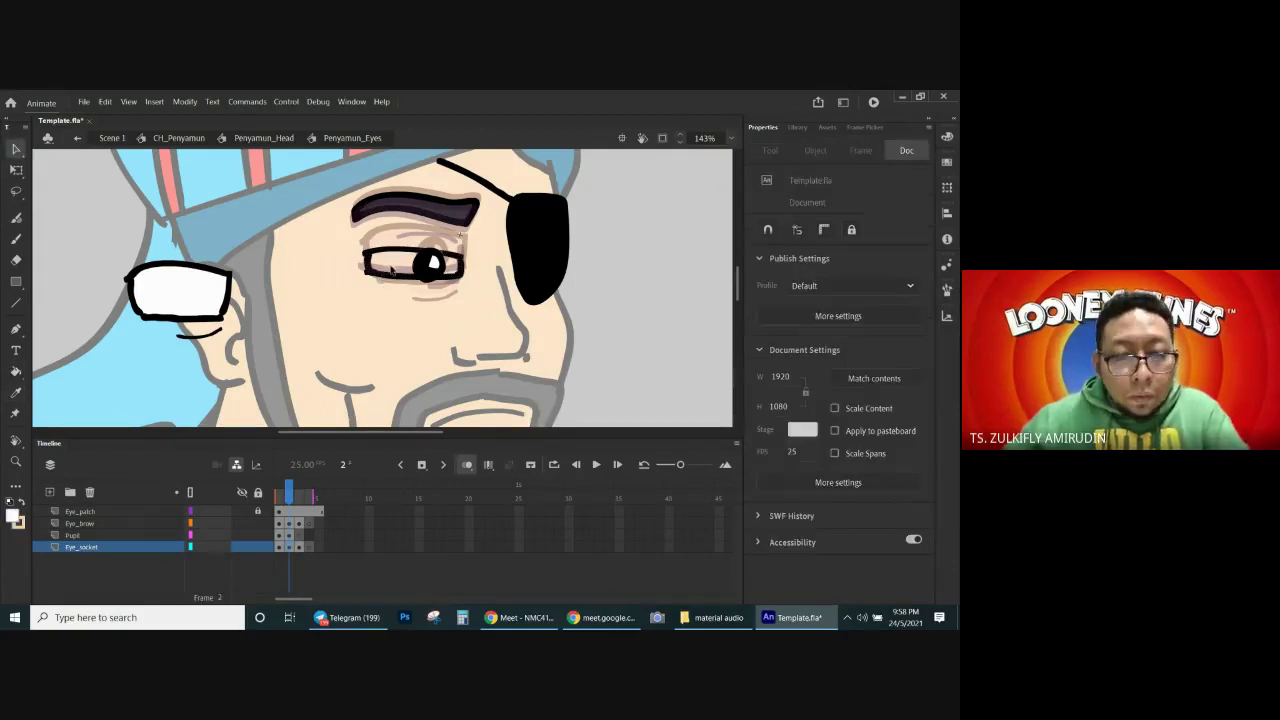
key(k)
click(395, 270)
key(v)
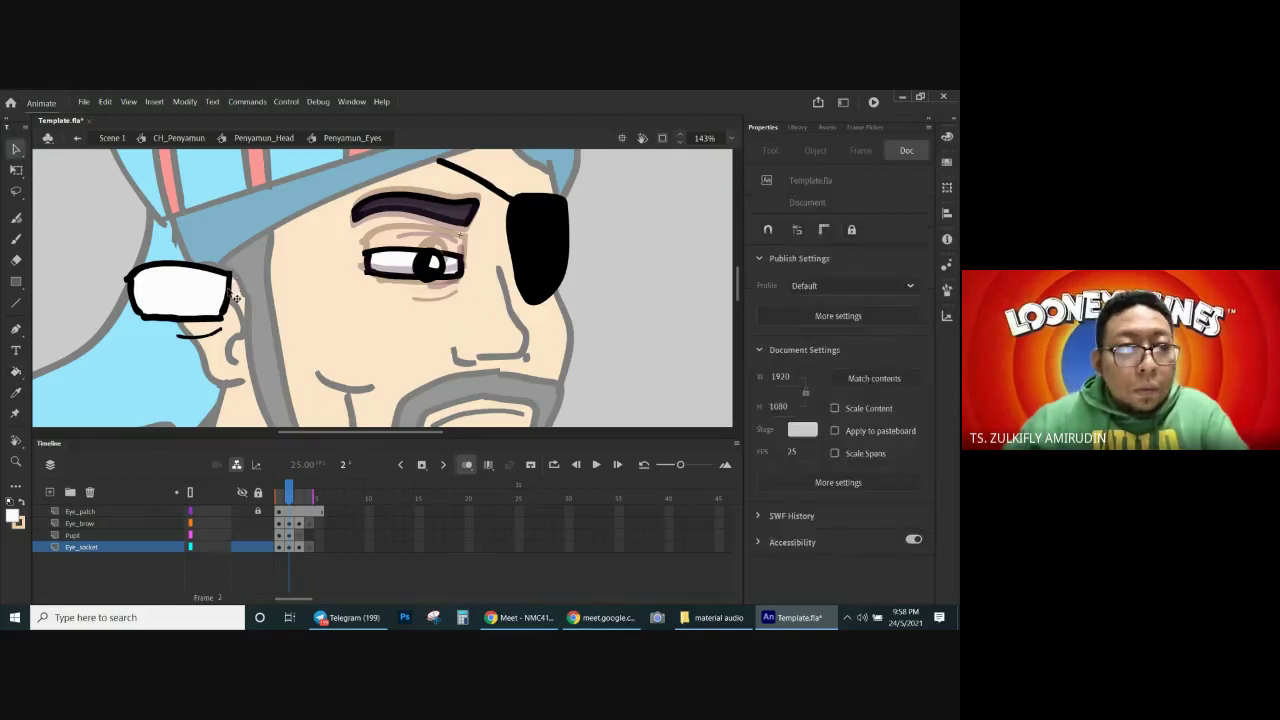
click(188, 280)
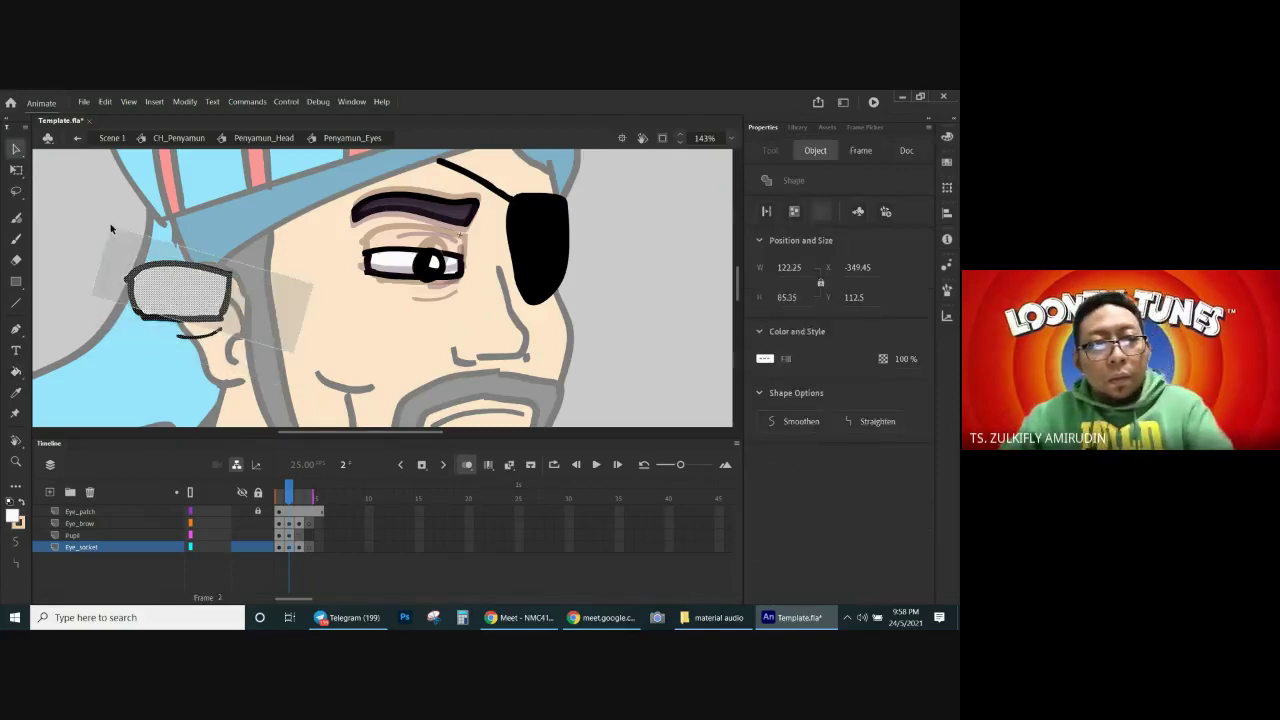
key(Delete)
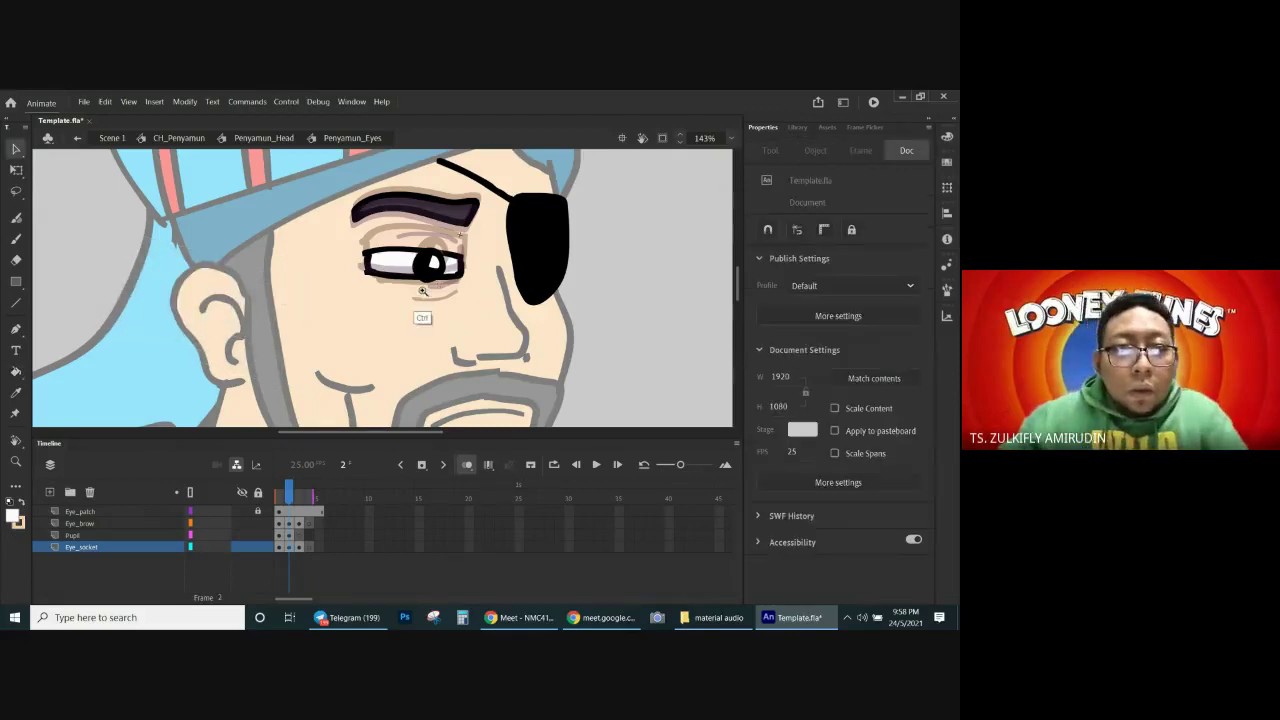
Step: Move the pupil at frame 2 slightly down to X -41.35, Y 27.4
click(422, 290)
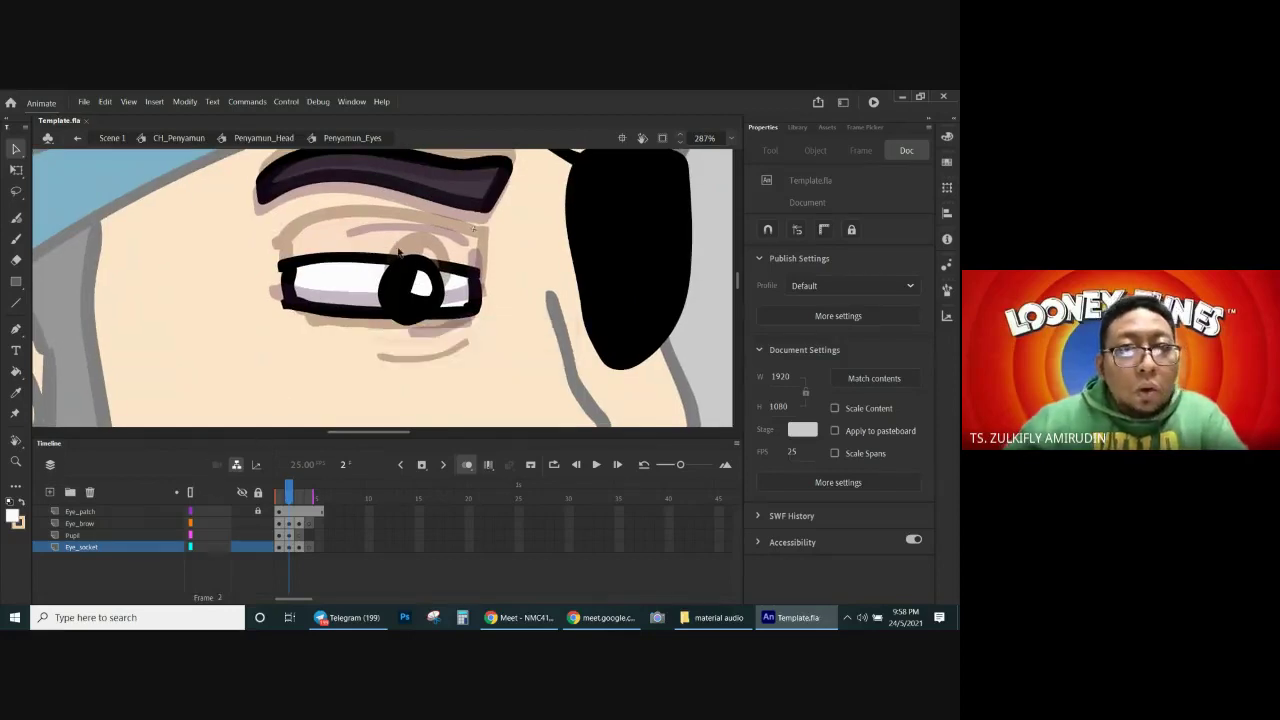
click(405, 287)
drag(405, 287, 406, 298)
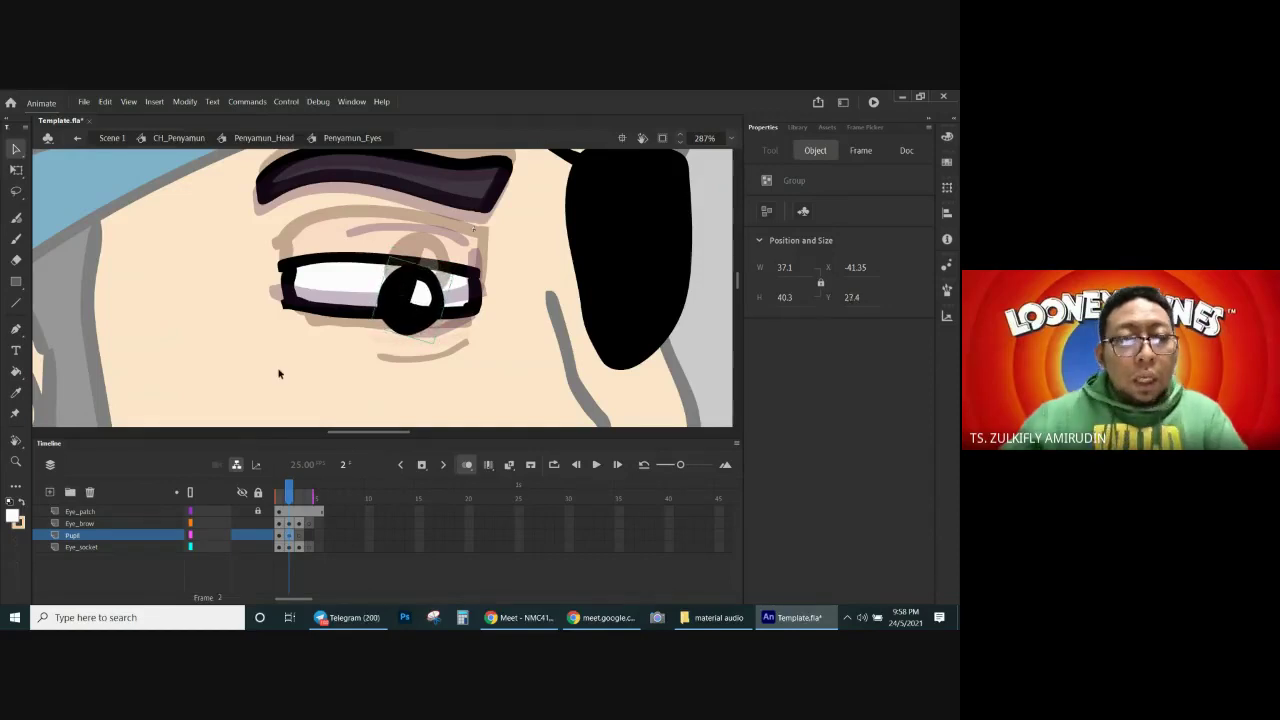
click(296, 374)
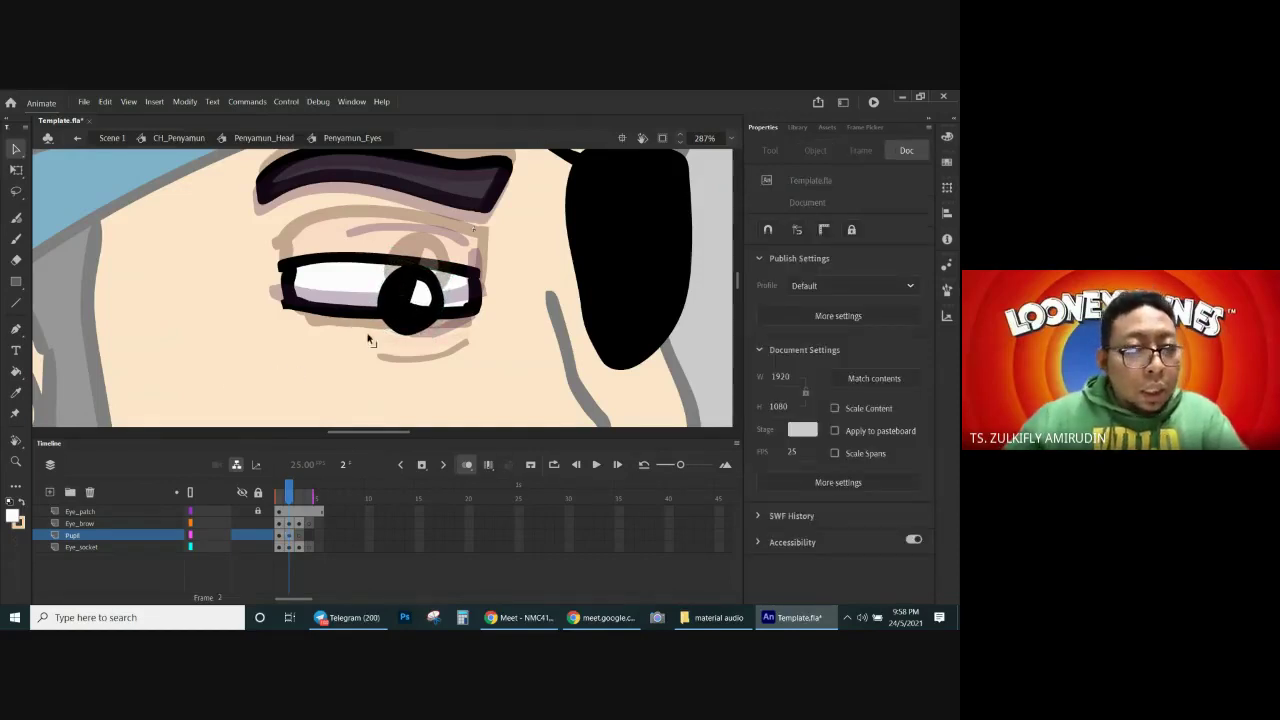
Step: Copy the black outline of the half-closed eye and add a new layer above the Pupil layer
click(370, 315)
click(335, 339)
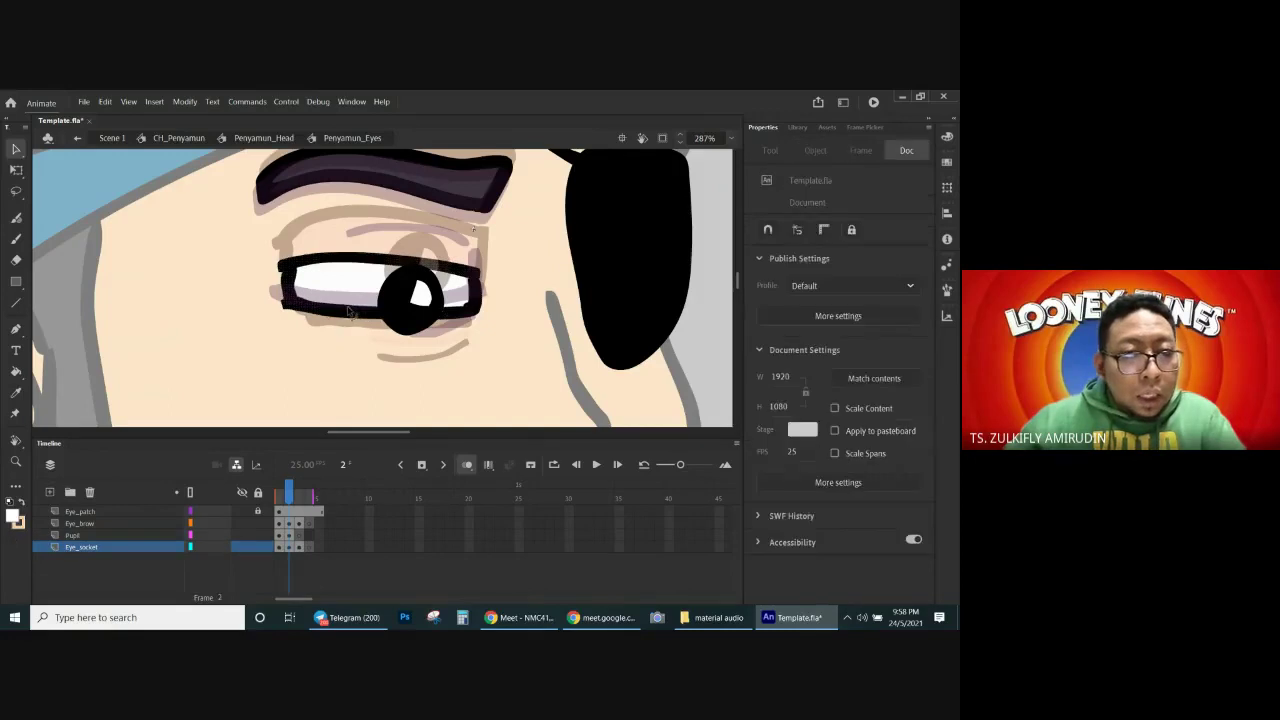
click(352, 316)
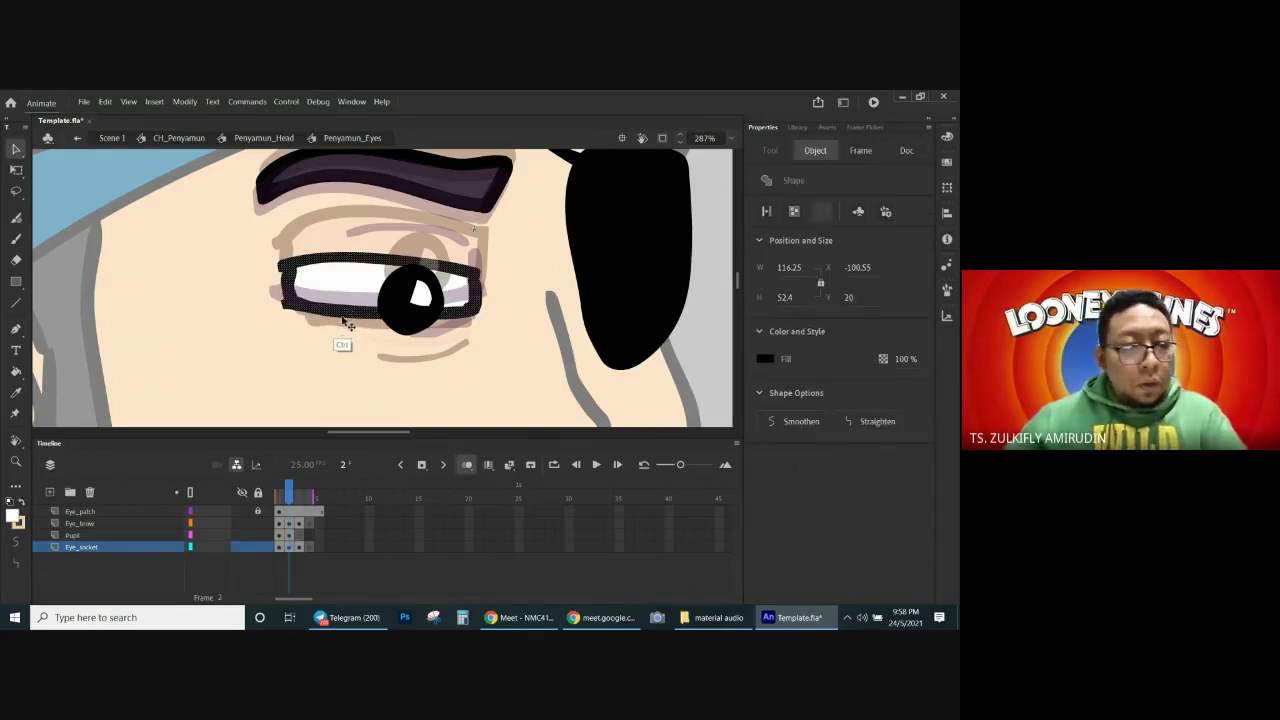
click(81, 523)
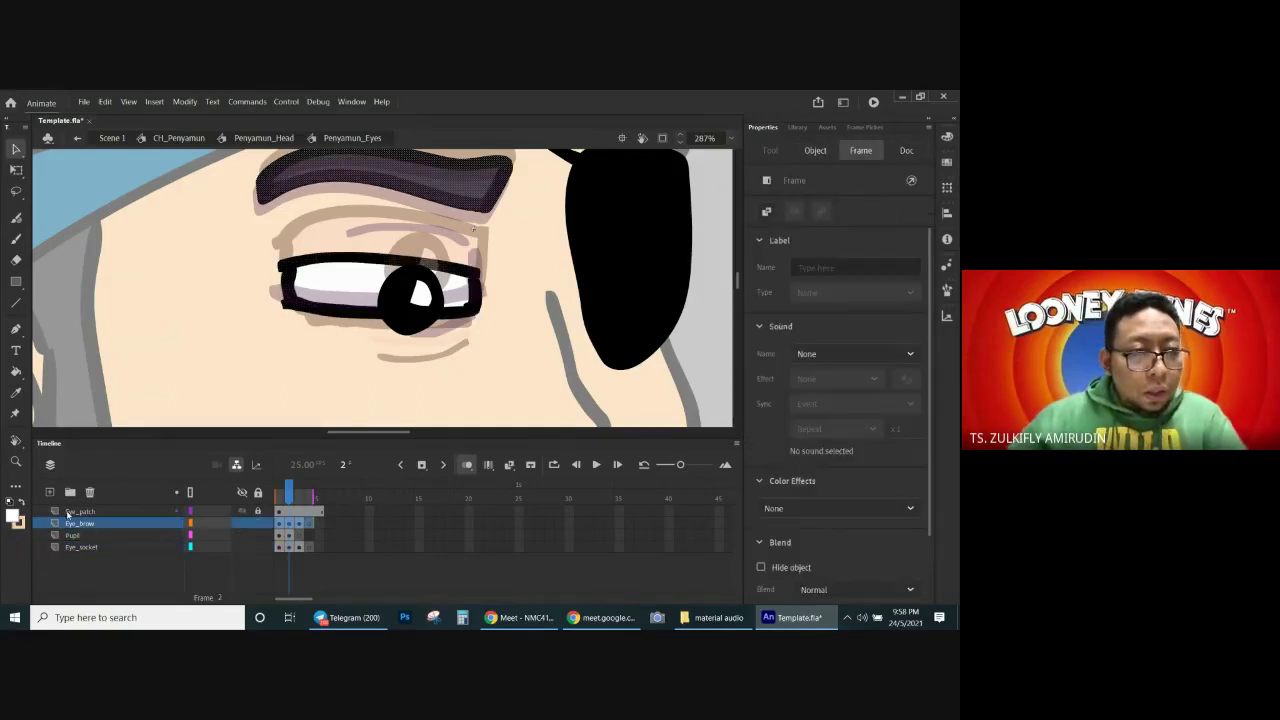
click(80, 536)
click(50, 492)
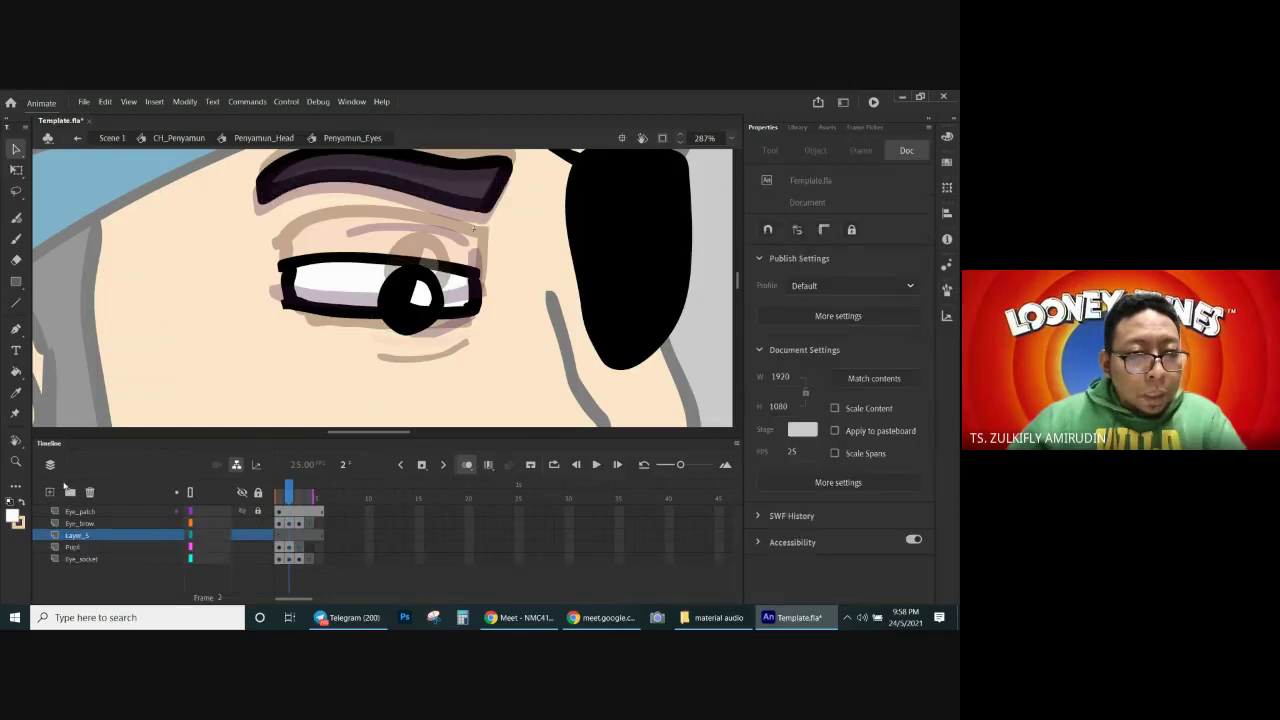
Step: Insert a keyframe at frame 2 on the new layer and paste the eye outline in place there
click(422, 466)
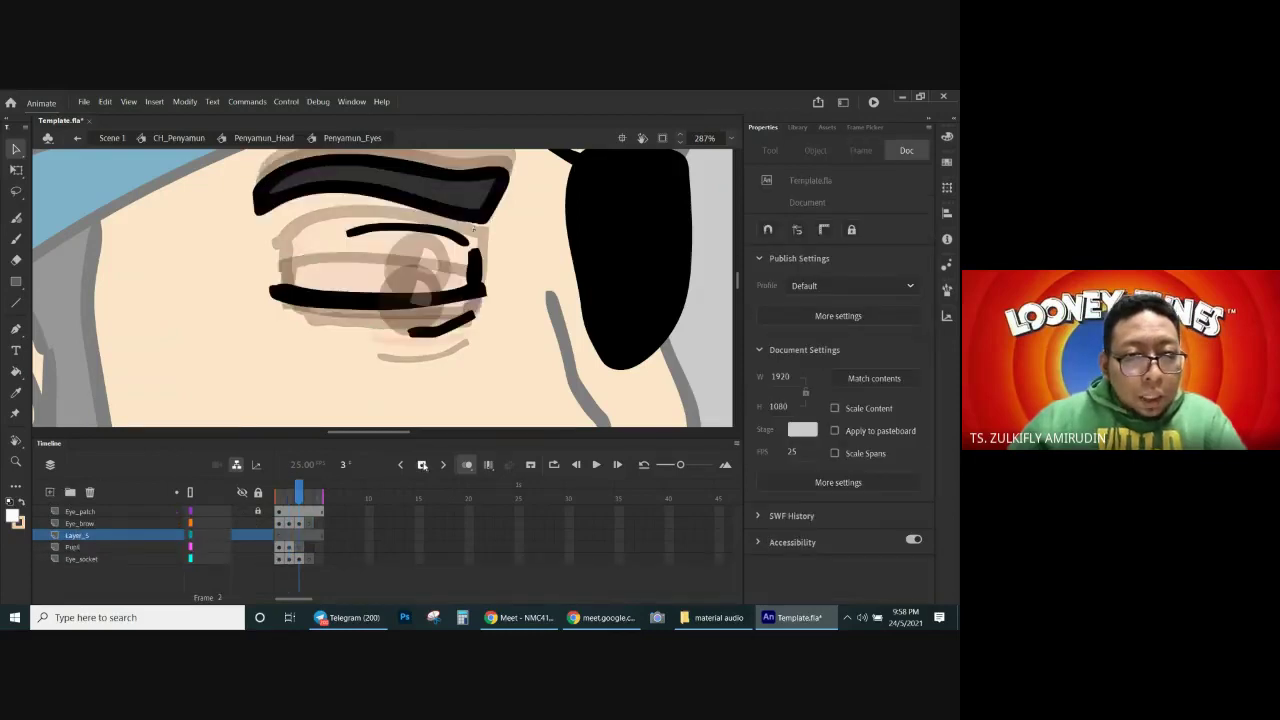
click(289, 535)
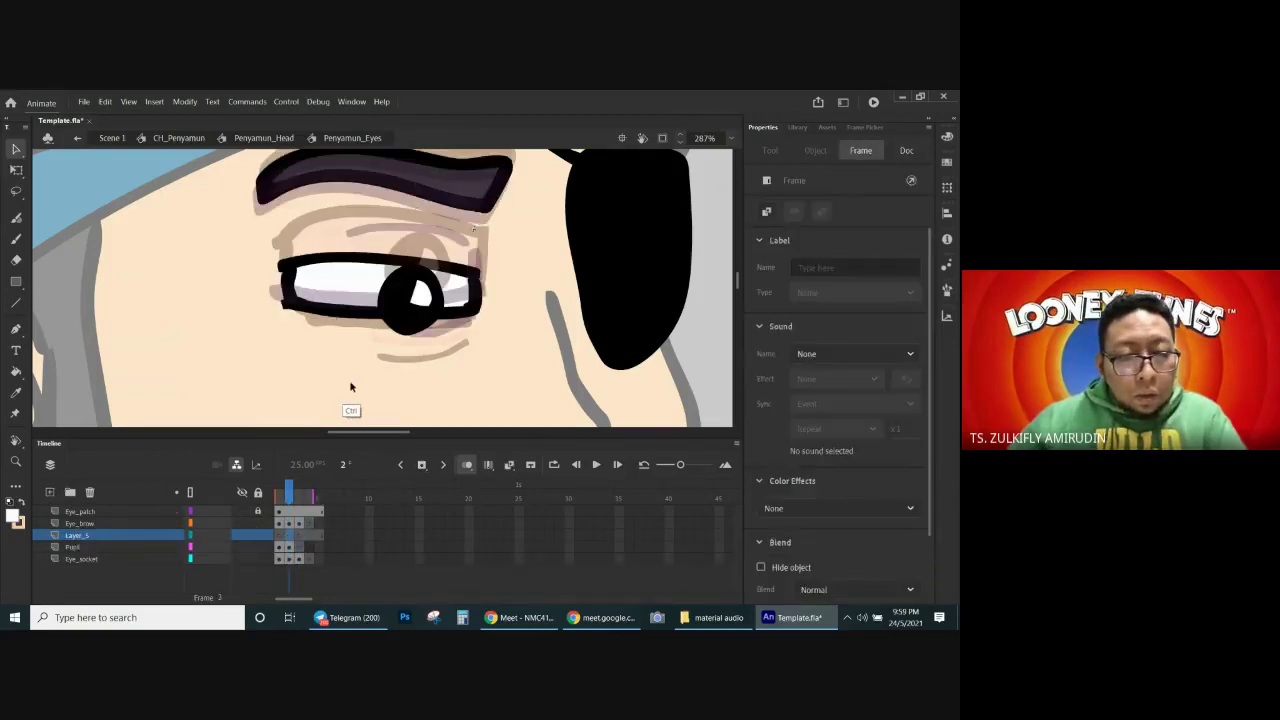
key(ctrl+shift+v)
click(332, 360)
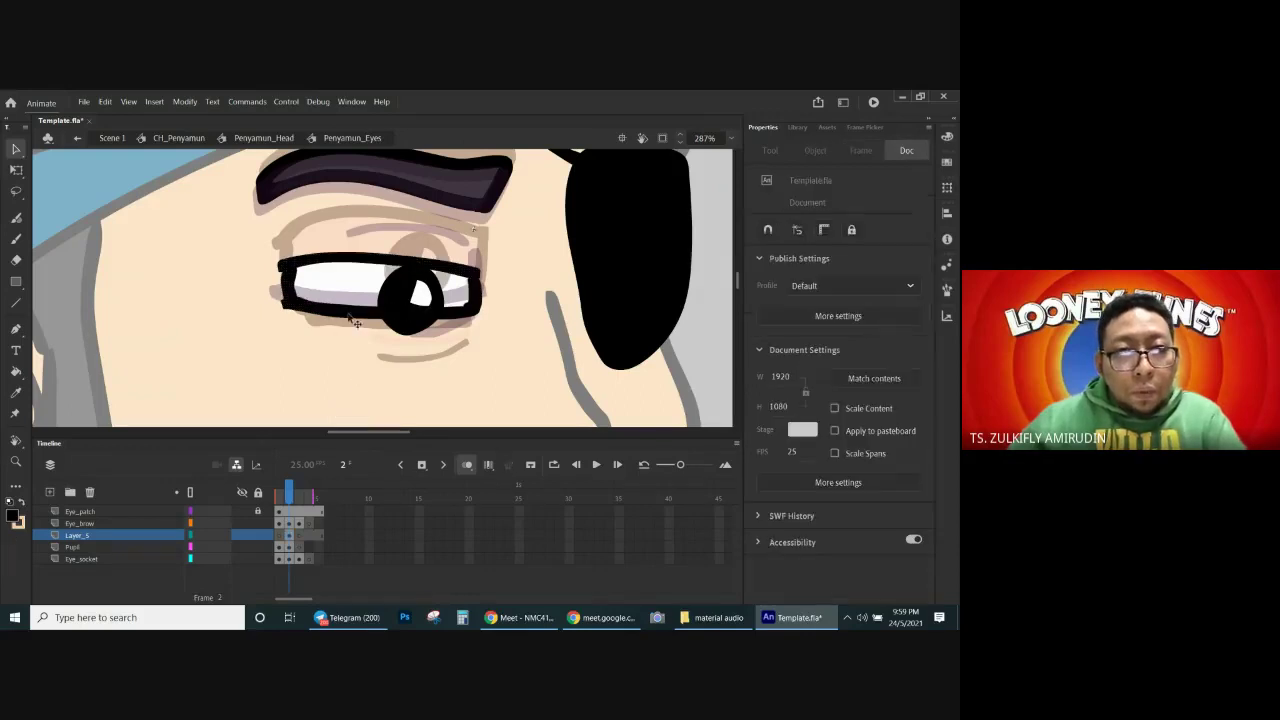
Step: Draw three thin straight lines in the peach skin tone that close off a box beneath the half-closed eye
key(n)
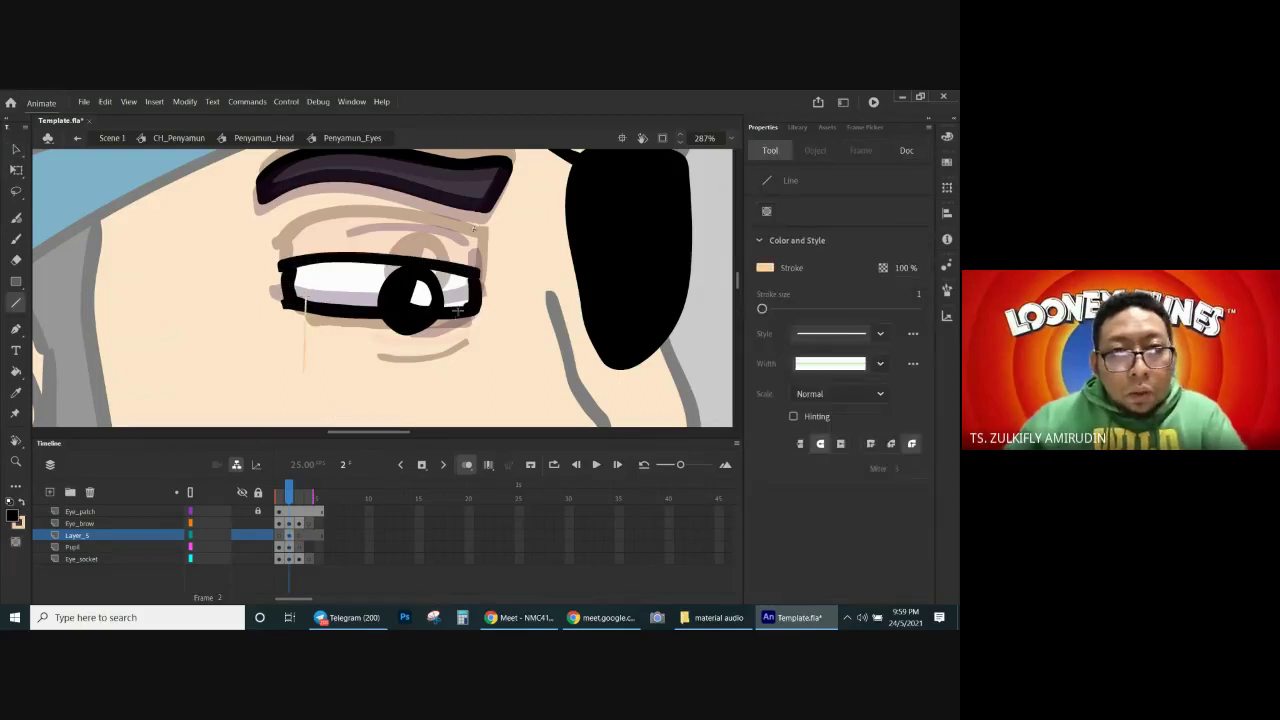
drag(303, 364, 470, 367)
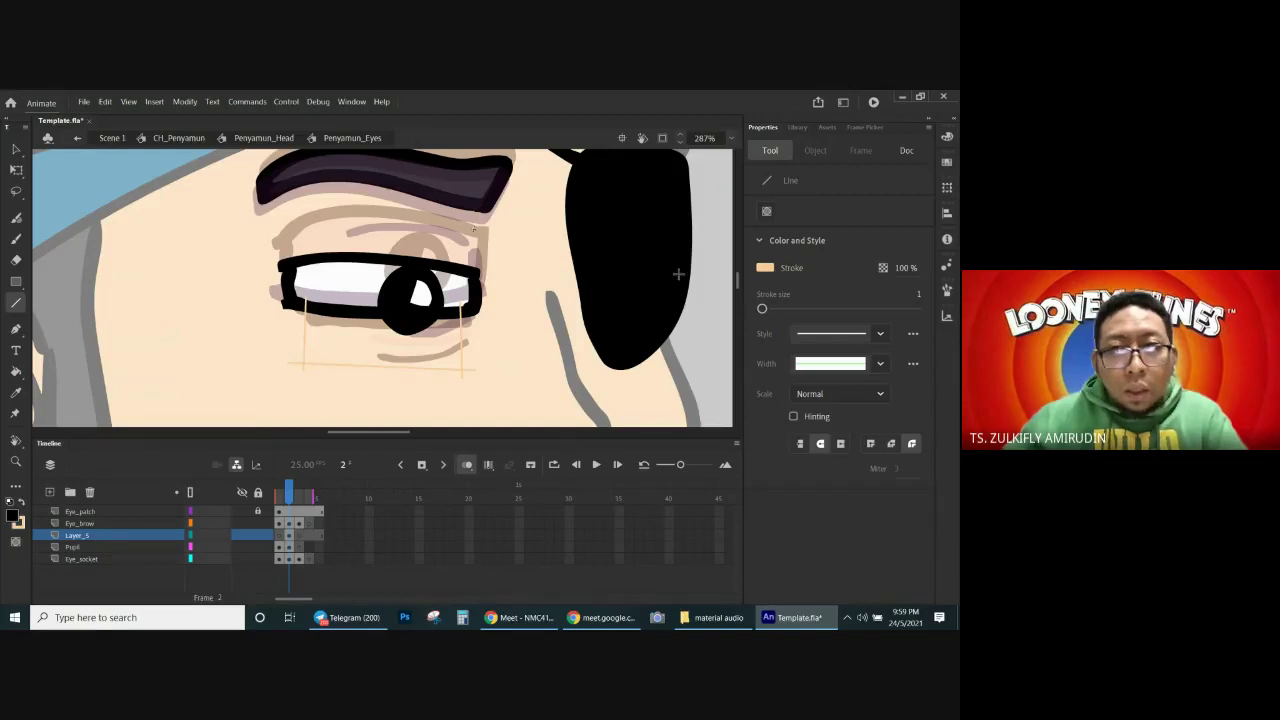
click(765, 267)
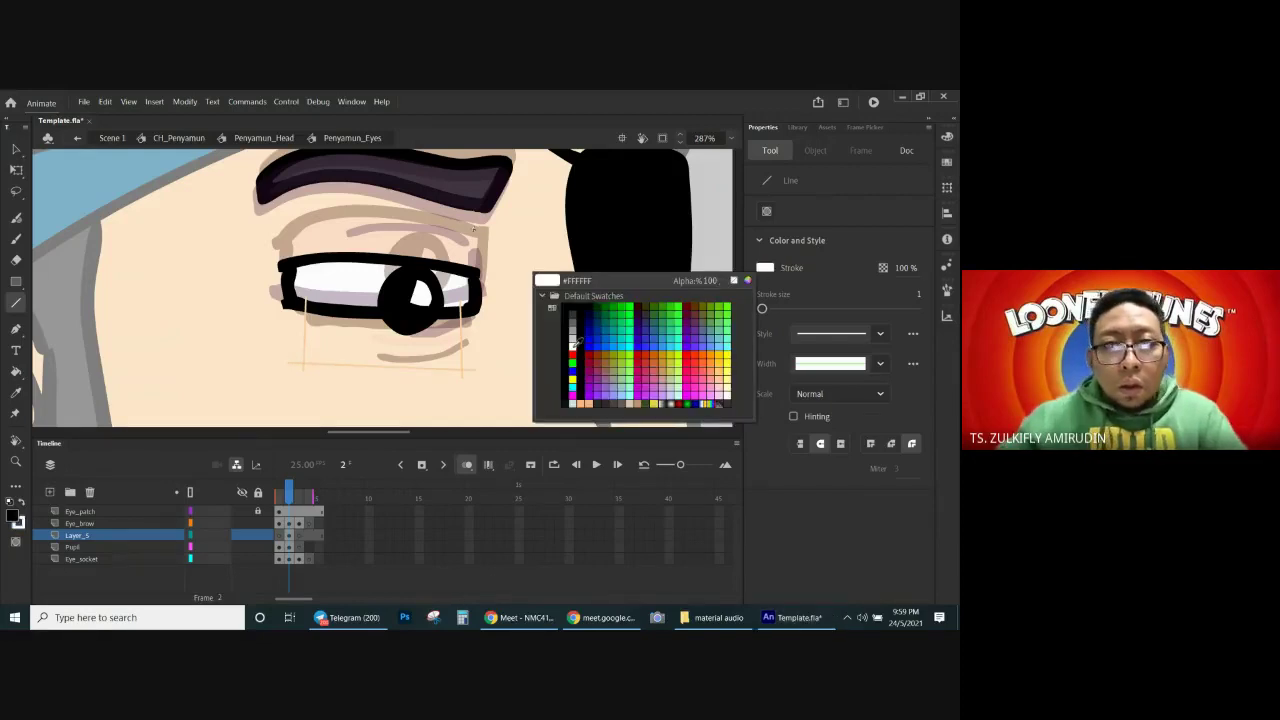
click(724, 375)
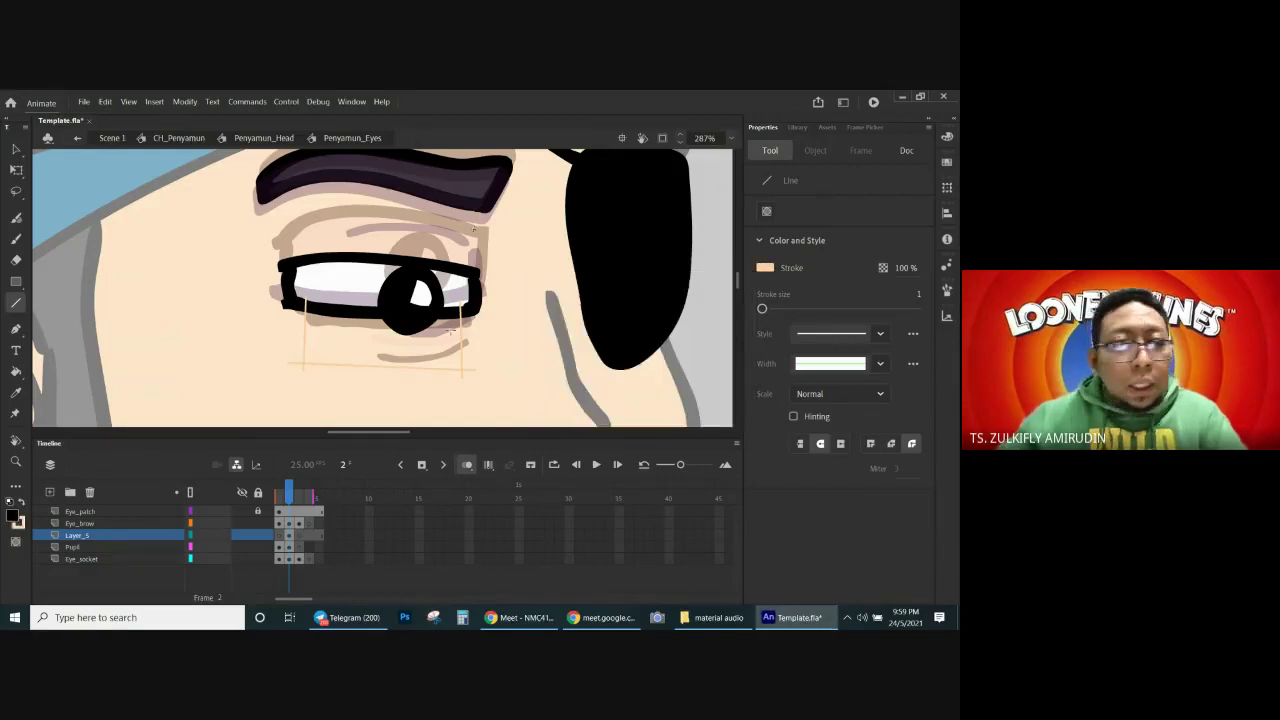
Step: Fill the box beneath the eye with the peach skin tone so it masks the pupil's lower edge
click(17, 372)
click(328, 343)
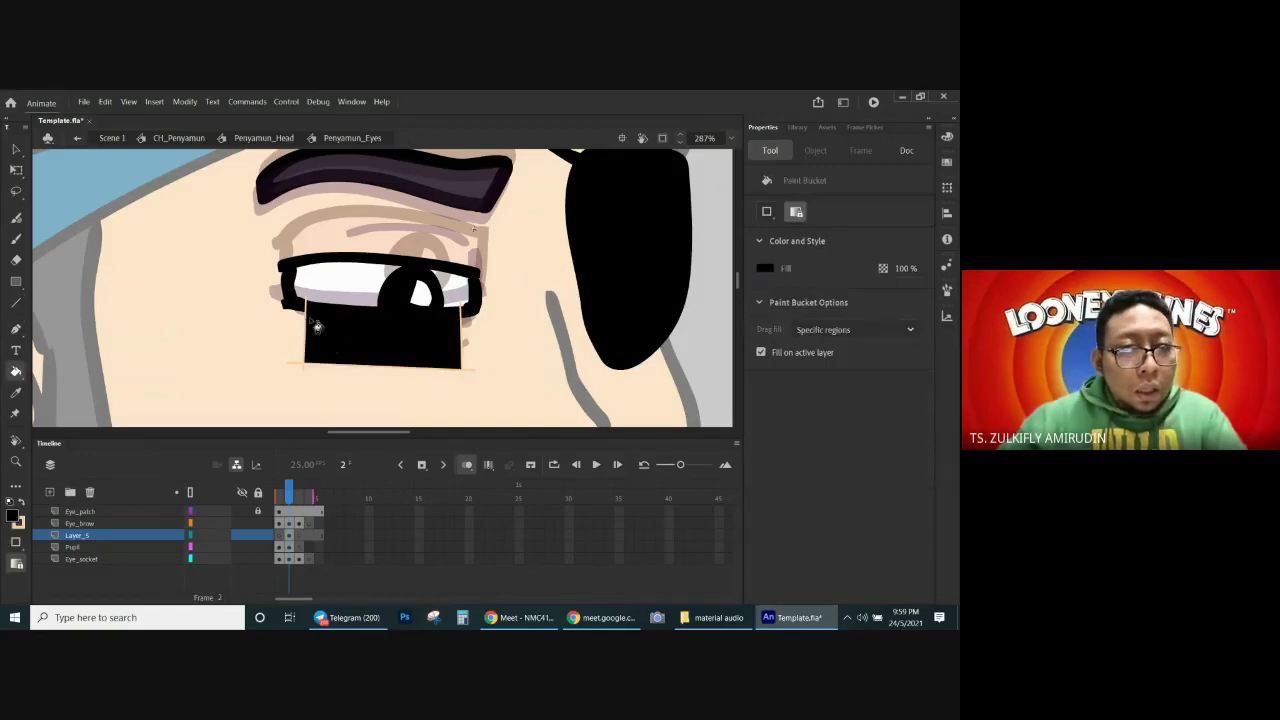
key(ctrl+z)
click(762, 270)
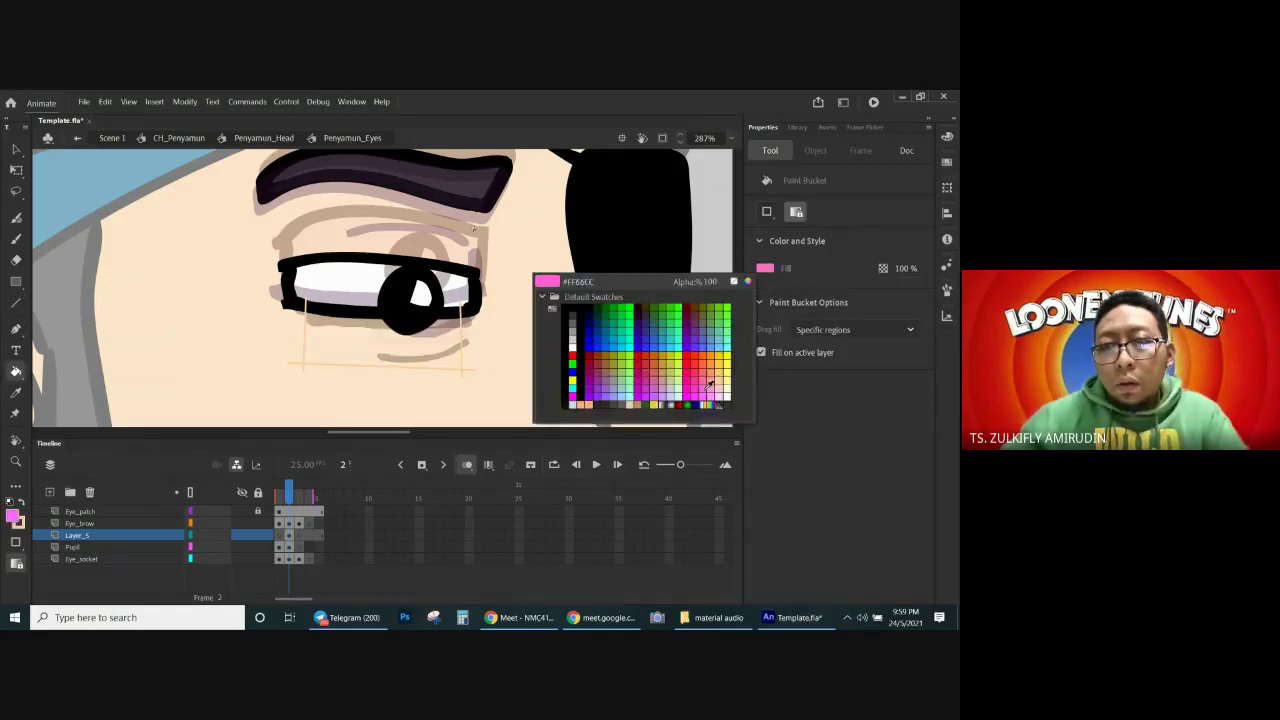
click(724, 375)
click(375, 343)
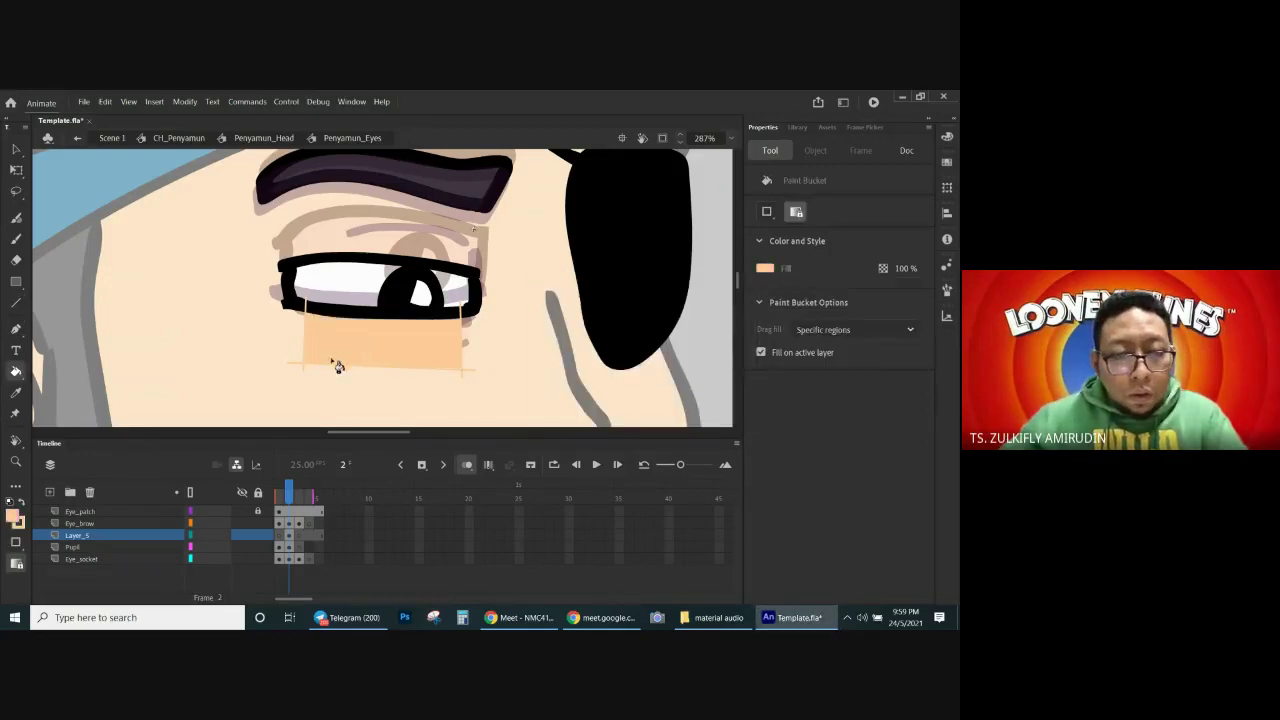
Step: Delete the construction lines around the peach patch, keeping only its fill
key(v)
click(298, 370)
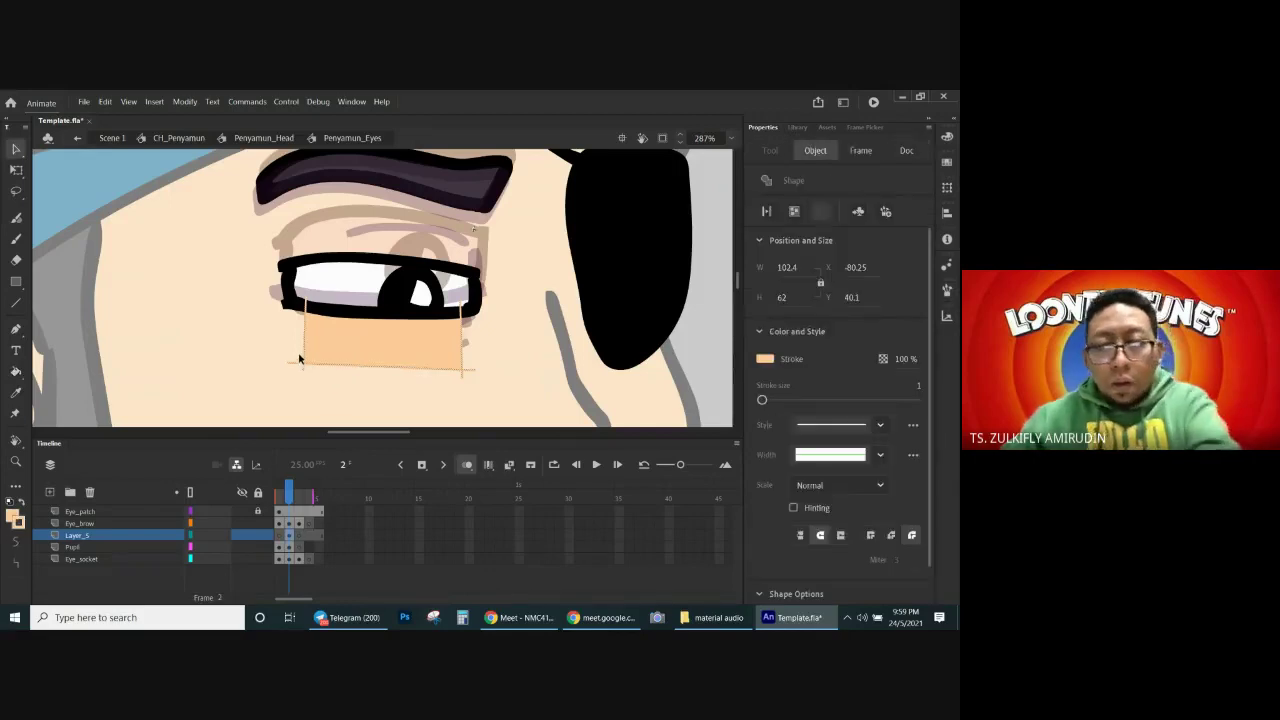
click(298, 352)
Step: Test the mask by nudging the pupil down and left behind the patch, and undo the moves
click(395, 293)
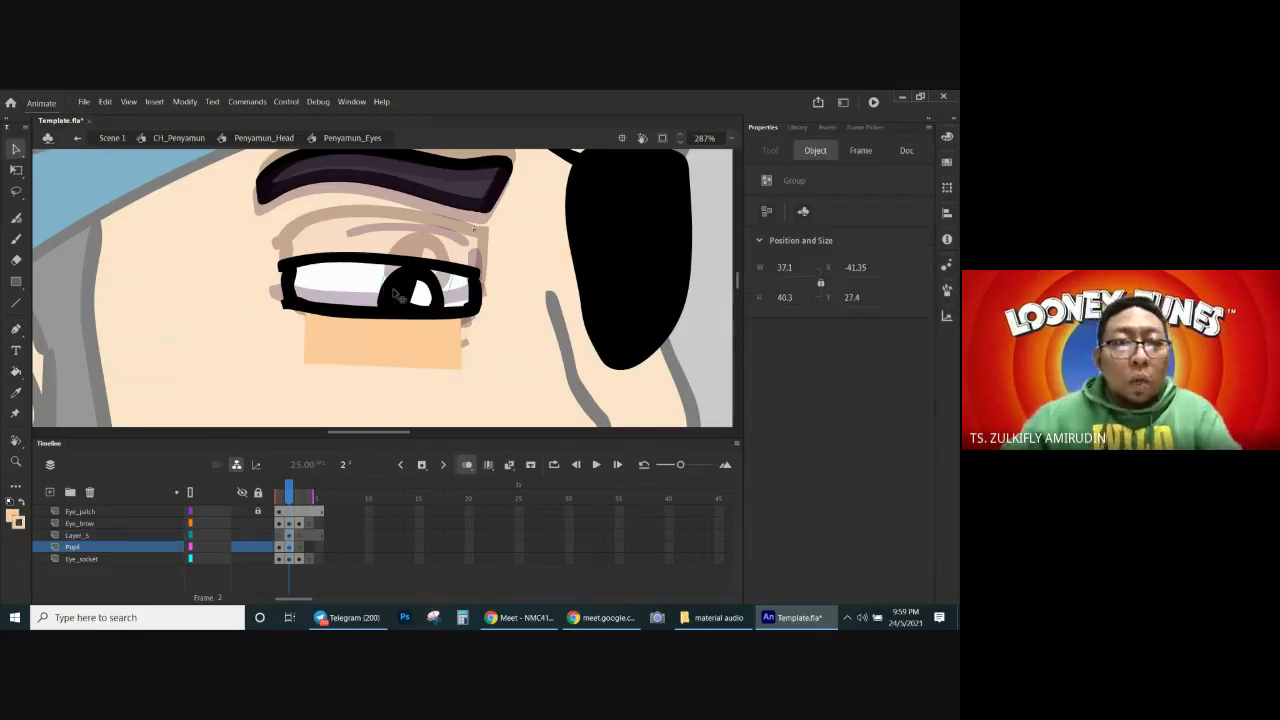
key(Down)
key(Down)
key(Down)
key(Down)
key(Down)
key(Down)
key(Left)
key(Left)
key(Left)
key(Left)
key(Left)
key(Left)
key(Left)
key(Left)
key(Down)
key(Down)
key(Down)
key(Down)
key(Down)
key(Down)
key(Left)
key(Left)
key(Left)
key(Left)
key(Left)
key(Left)
key(Left)
key(Left)
key(Left)
key(Left)
key(Left)
key(Left)
key(Left)
key(Left)
key(Left)
key(Left)
key(Left)
key(Left)
key(Left)
key(Left)
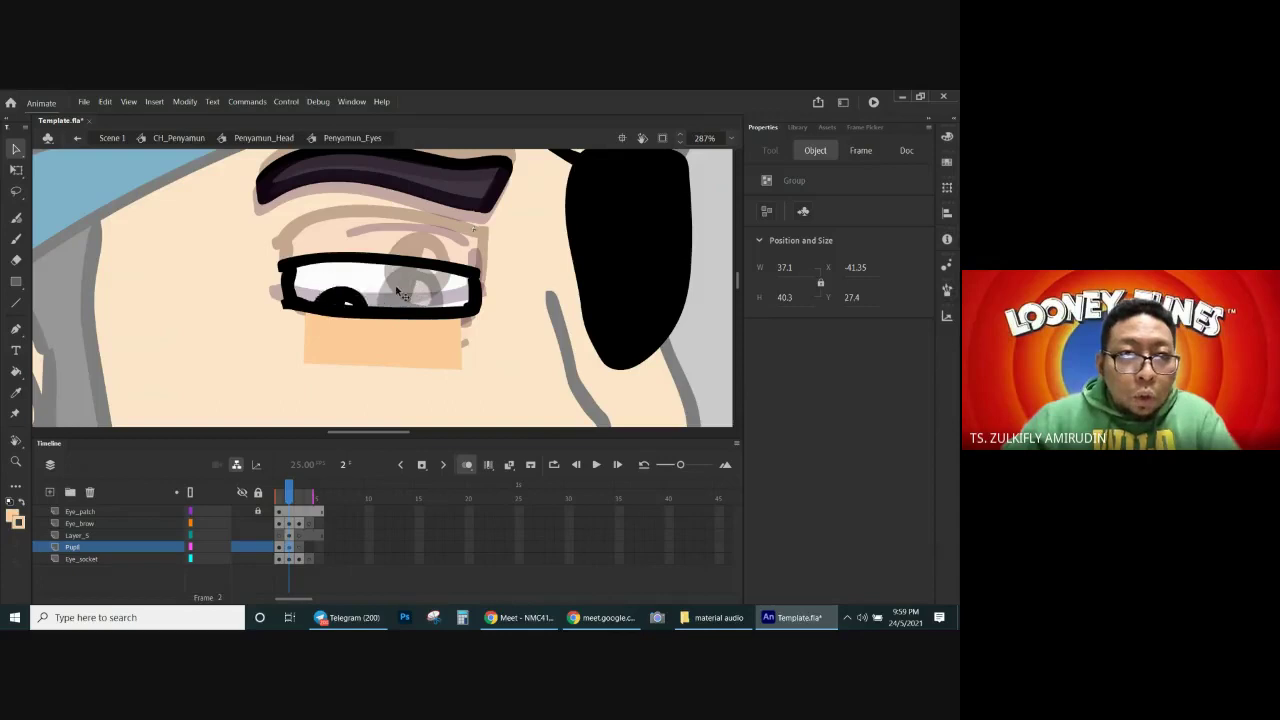
mouse_move(397, 292)
mouse_down()
mouse_move(328, 294)
mouse_move(418, 294)
mouse_move(335, 308)
mouse_move(405, 300)
mouse_up()
key(ctrl+z)
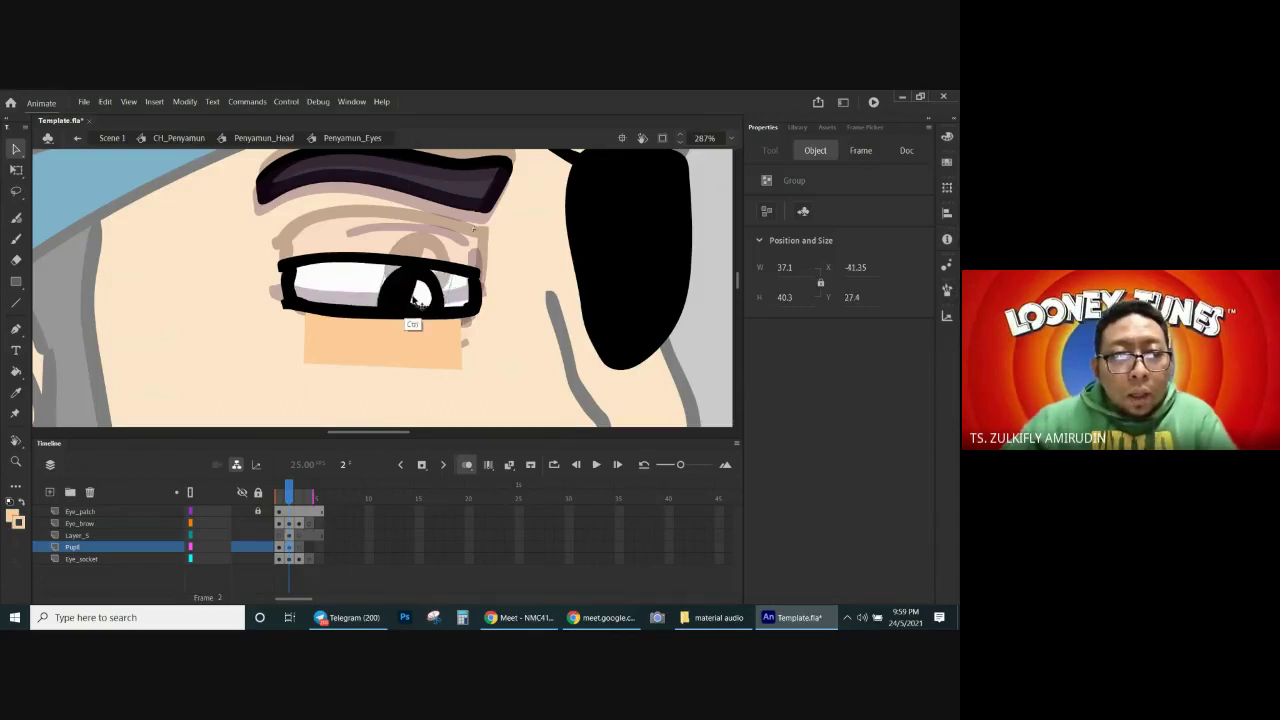
click(494, 352)
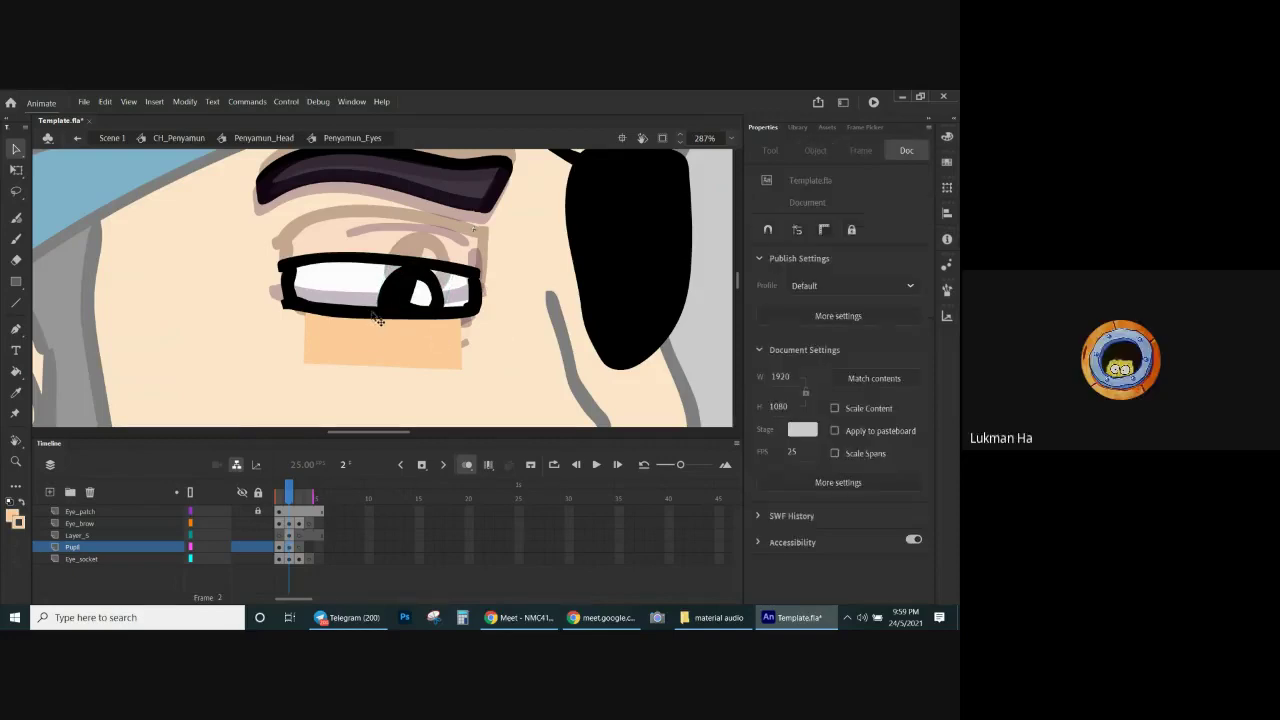
Step: Check the half-closed eye in the context of the Penyamun_Head symbol, and reopen the Penyamun_Eyes symbol
key(ctrl+minus)
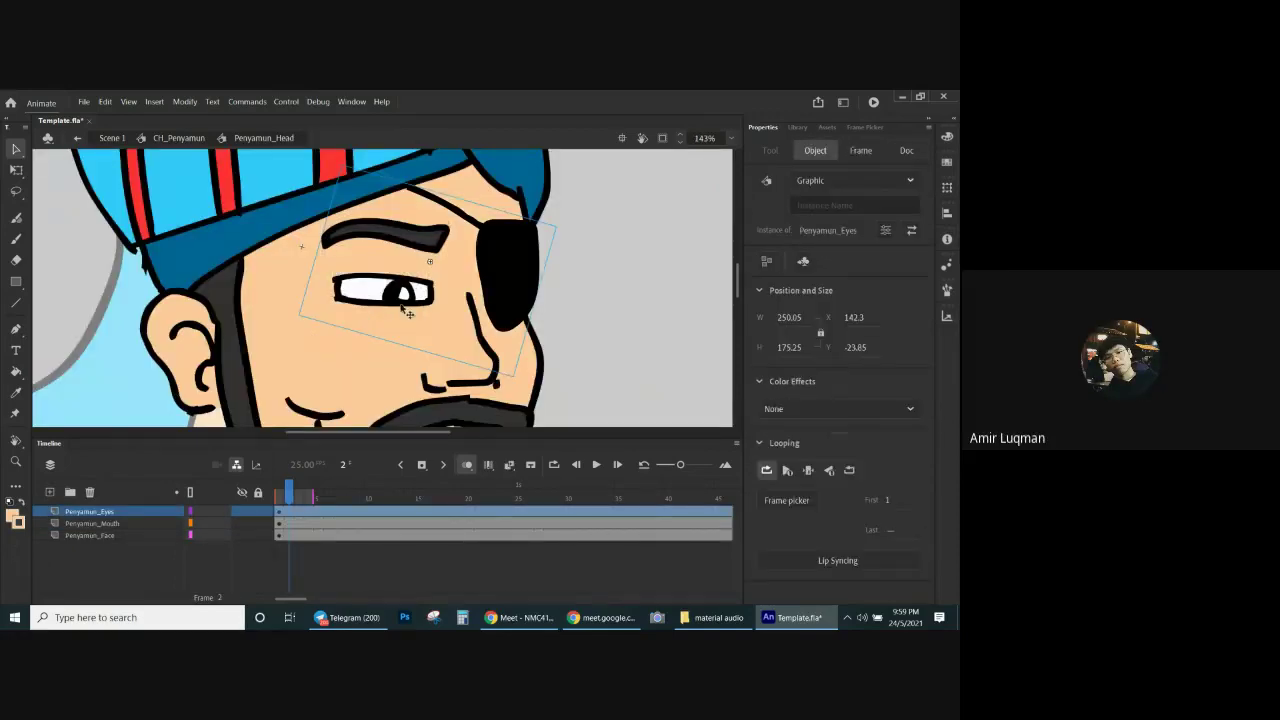
double_click(427, 311)
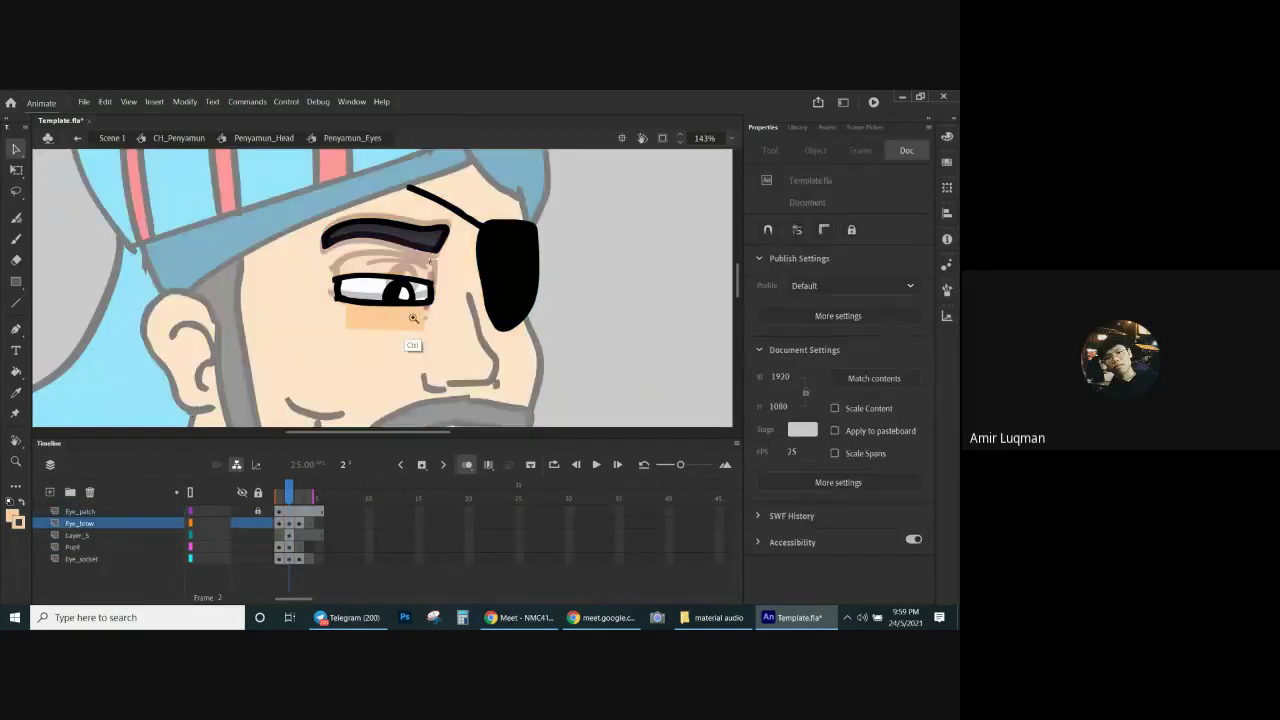
key(ctrl+equal)
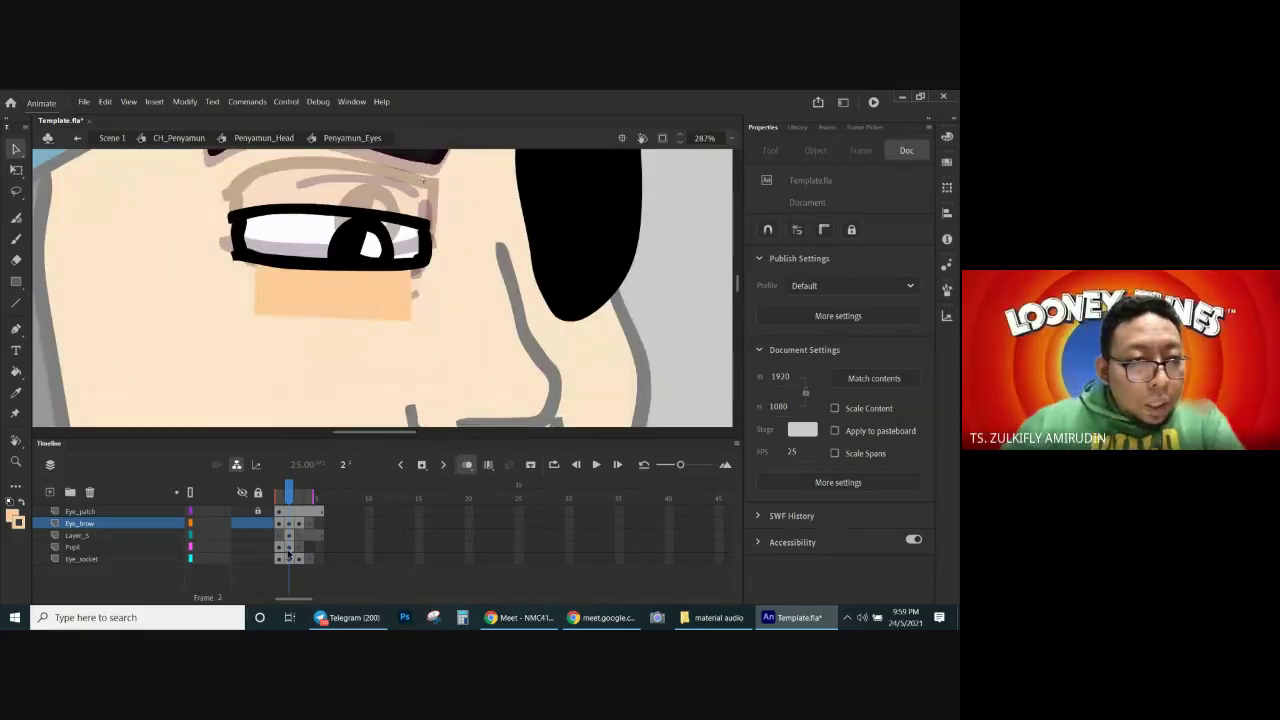
Step: Recolour the crease below the half-closed eye black and move it in place onto the layer with the peach patch
click(420, 290)
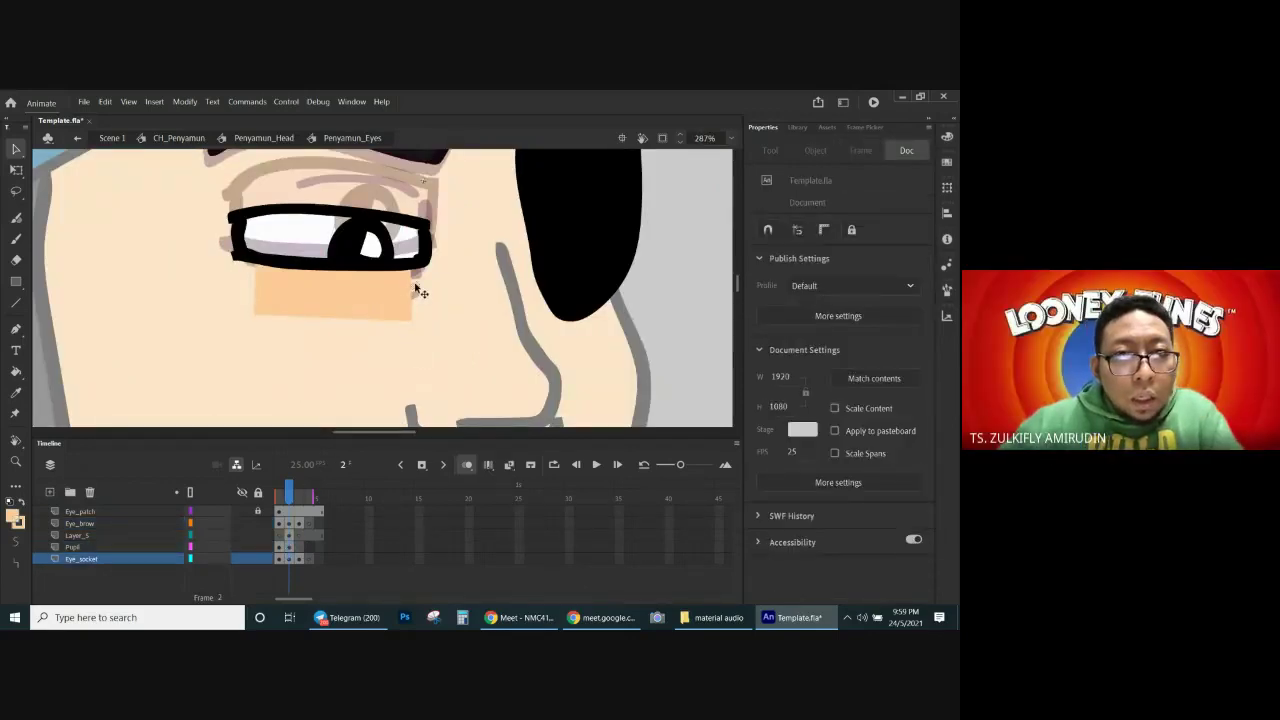
click(420, 290)
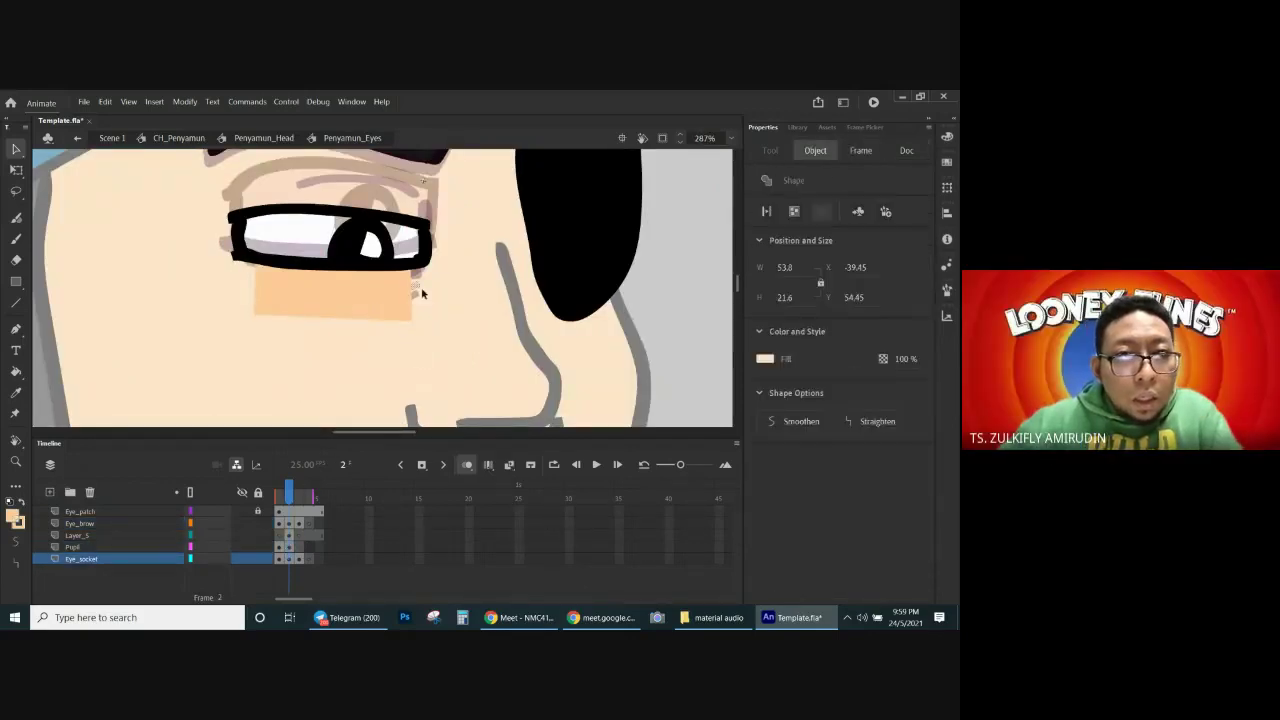
click(764, 358)
click(579, 390)
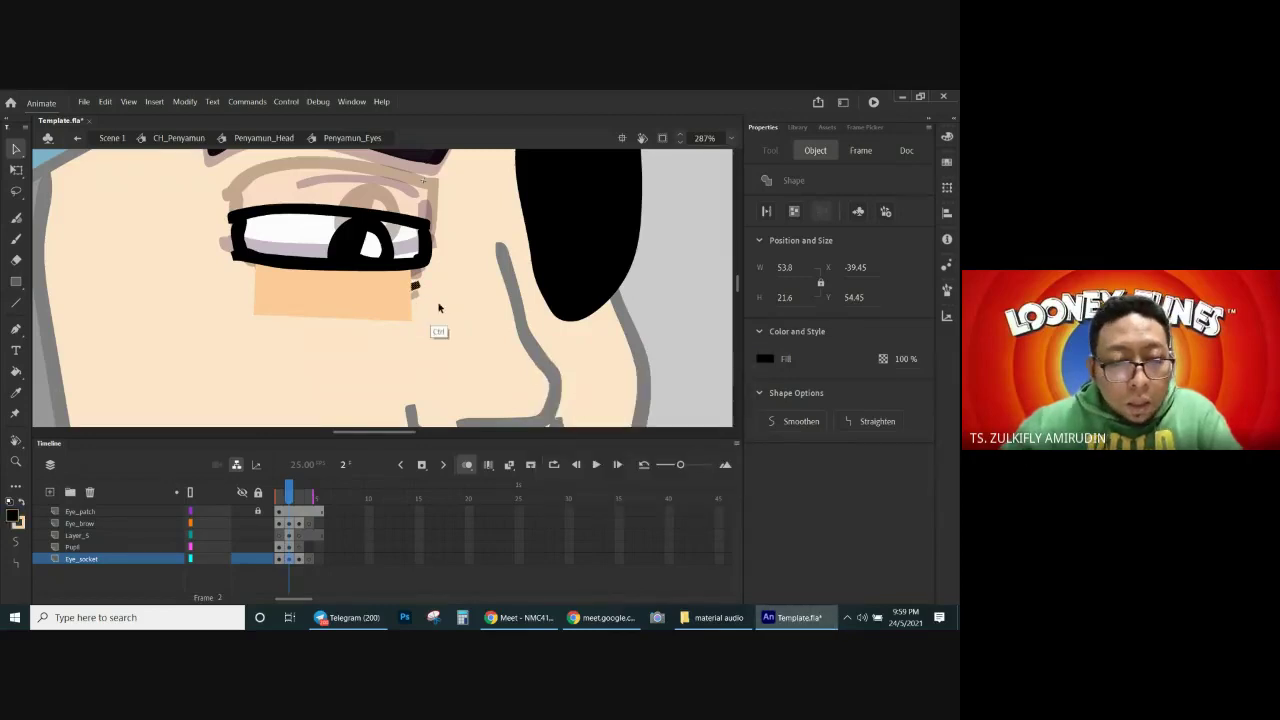
click(288, 535)
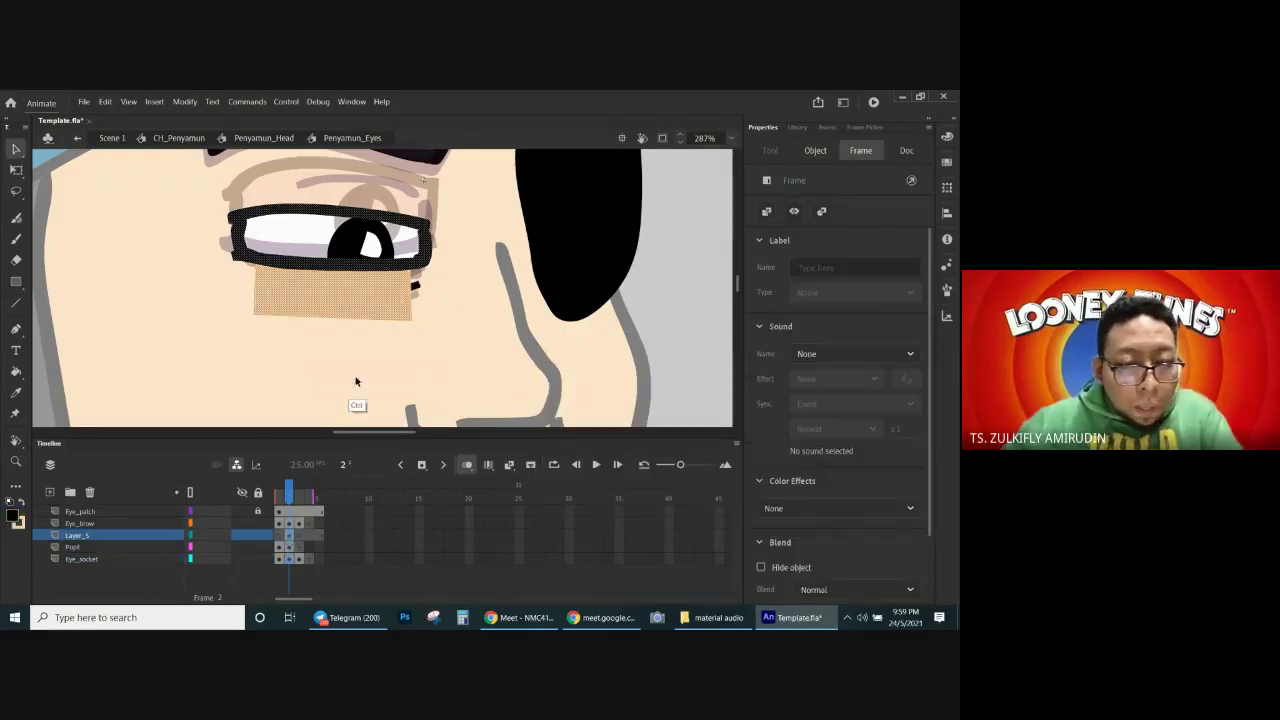
click(354, 380)
Step: Rename the layer holding the outline and peach patch as cover
click(80, 535)
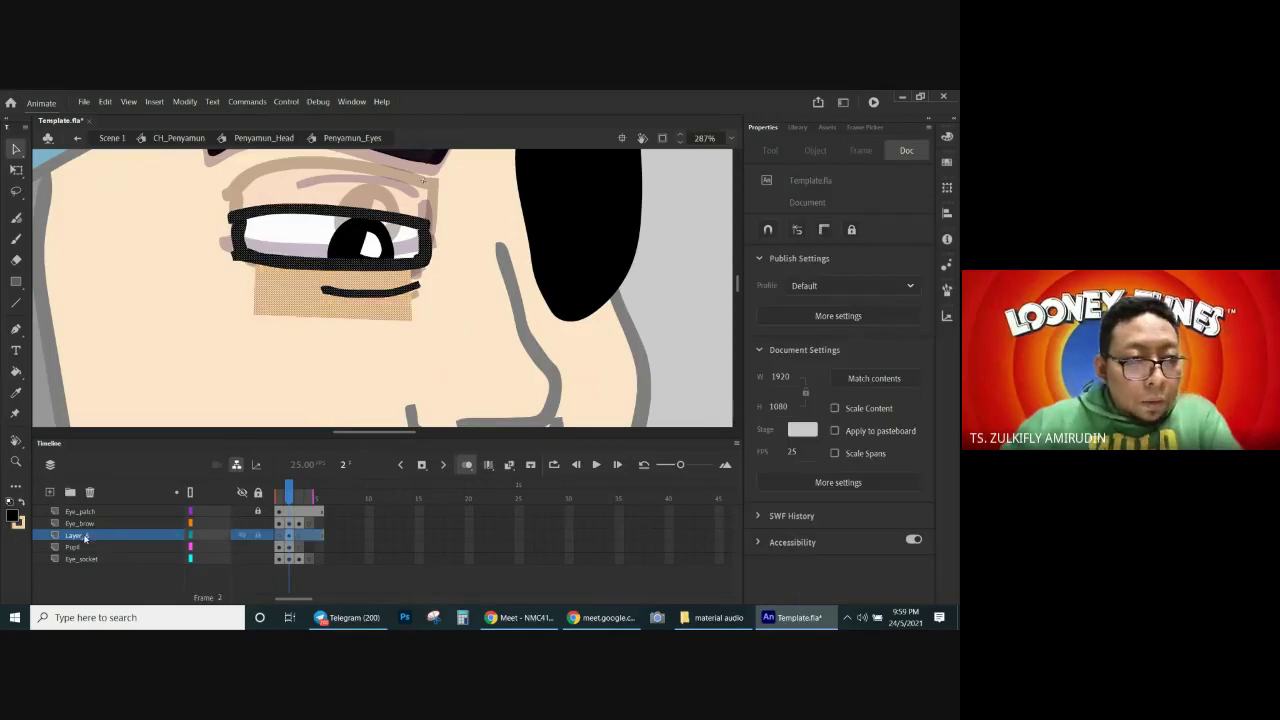
double_click(80, 535)
text(cover)
key(Return)
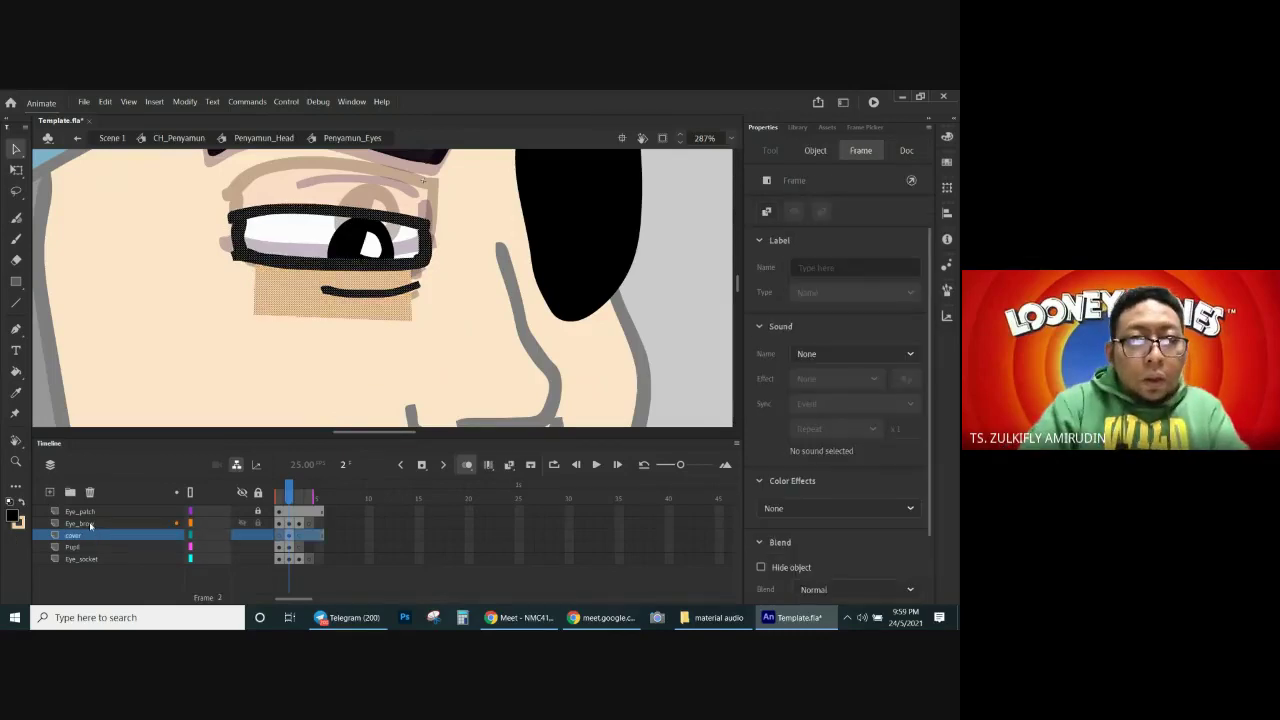
Step: Turn off onion skinning and step through frames 1 to 3 to preview the blink
click(446, 326)
key(ctrl+minus)
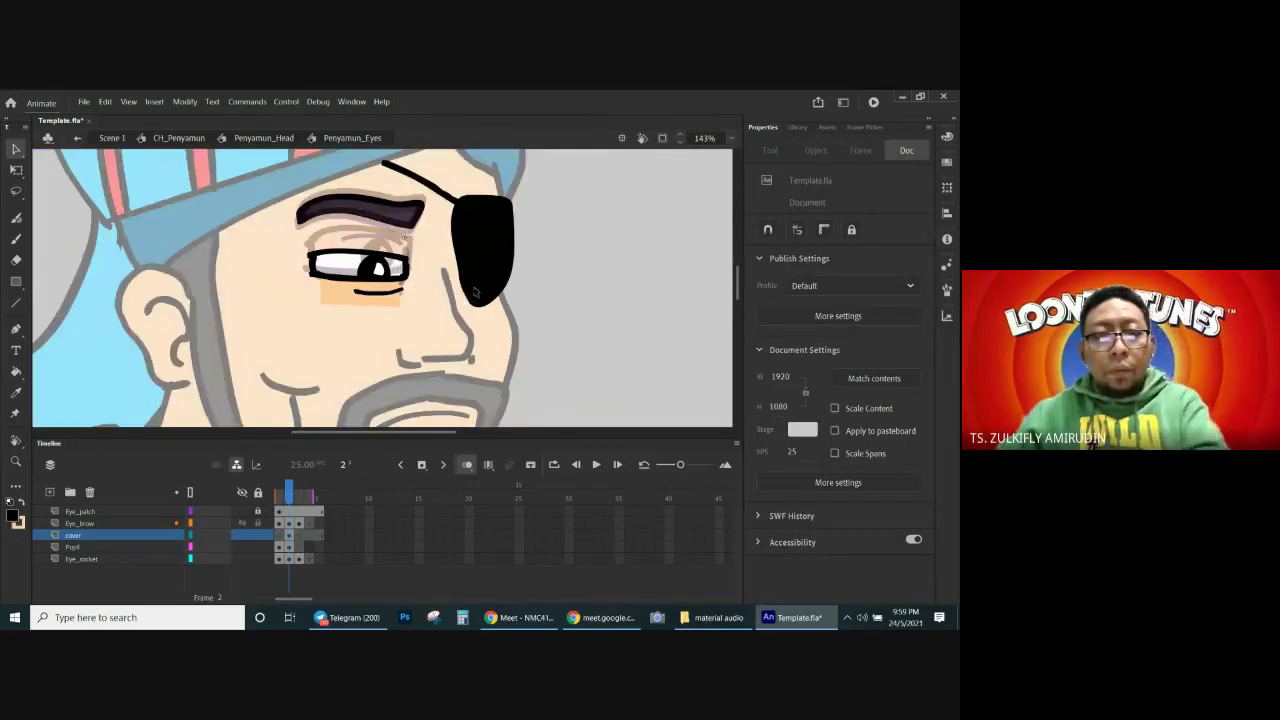
click(467, 465)
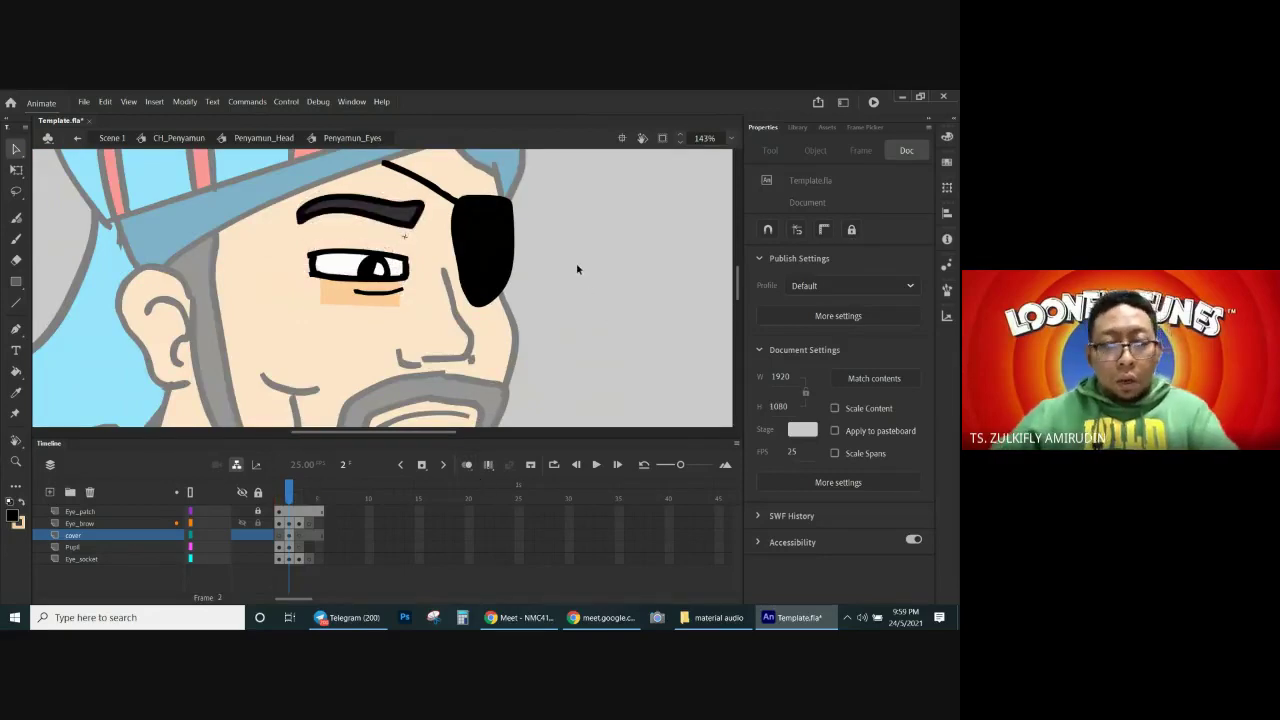
key(comma)
key(period)
key(period)
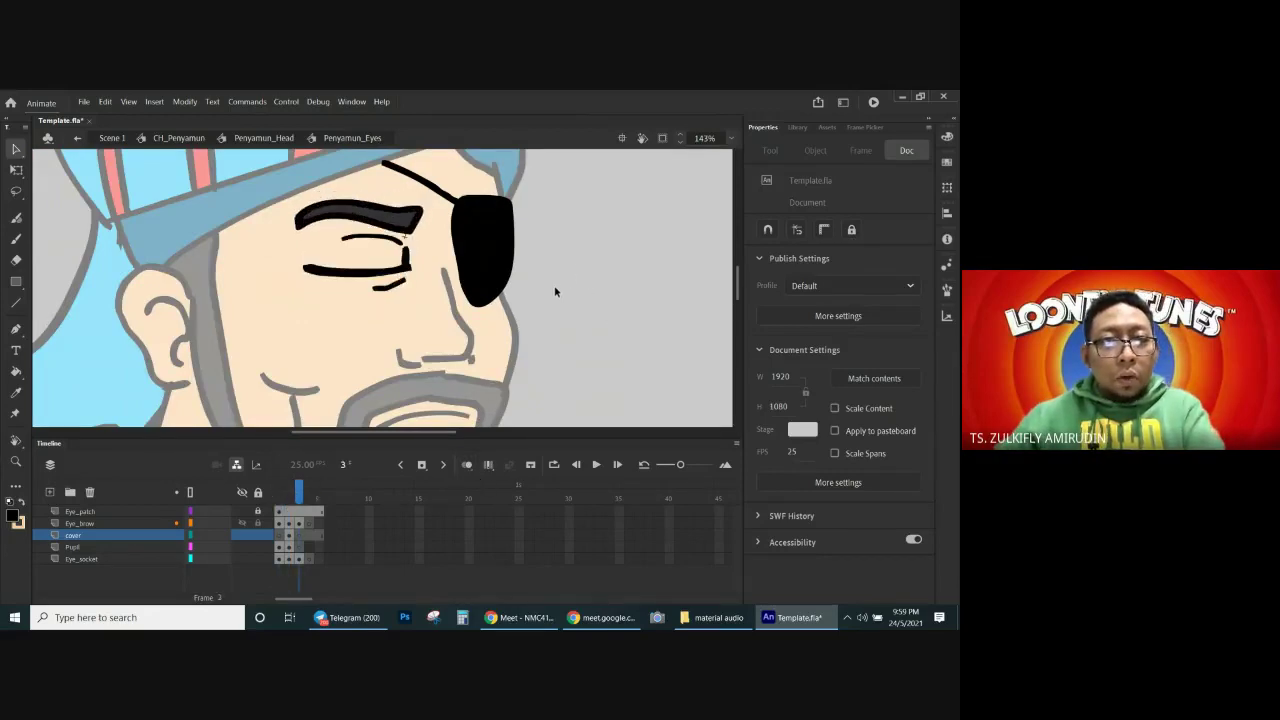
key(comma)
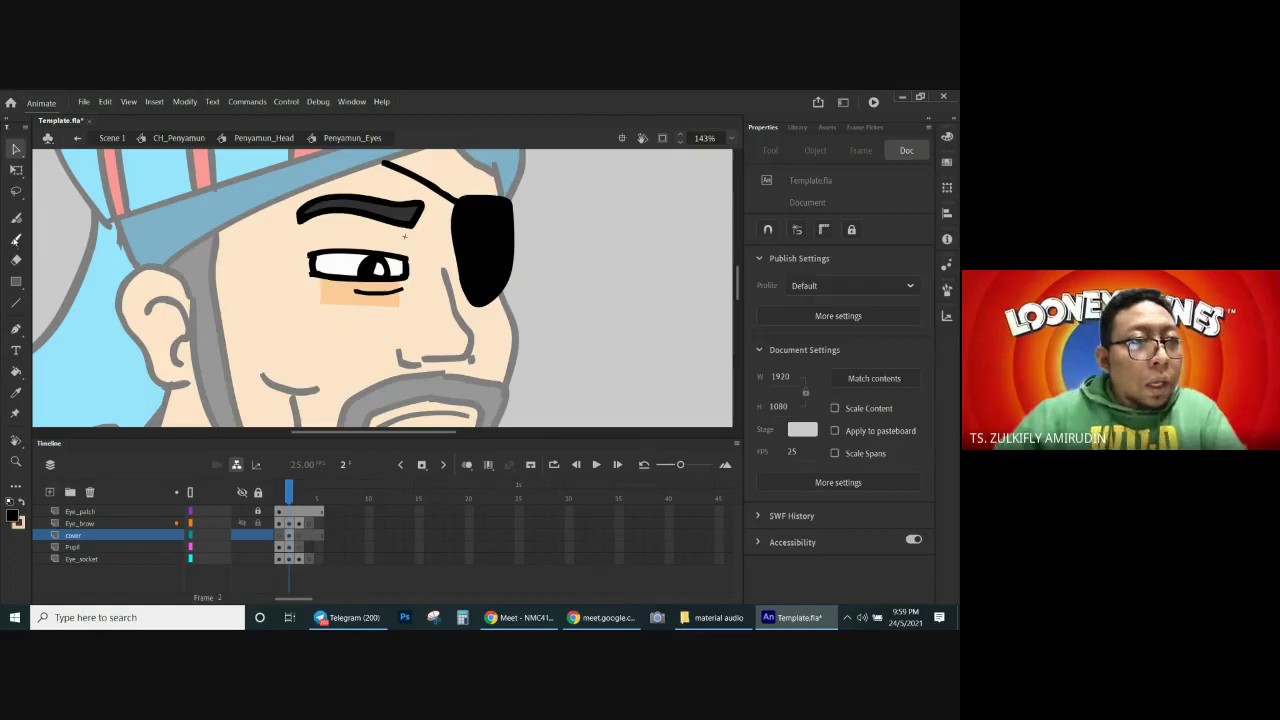
Step: Paint a black eyelid crease above the half-closed eye at frame 2 with the size 5 Classic Brush
key(b)
click(766, 329)
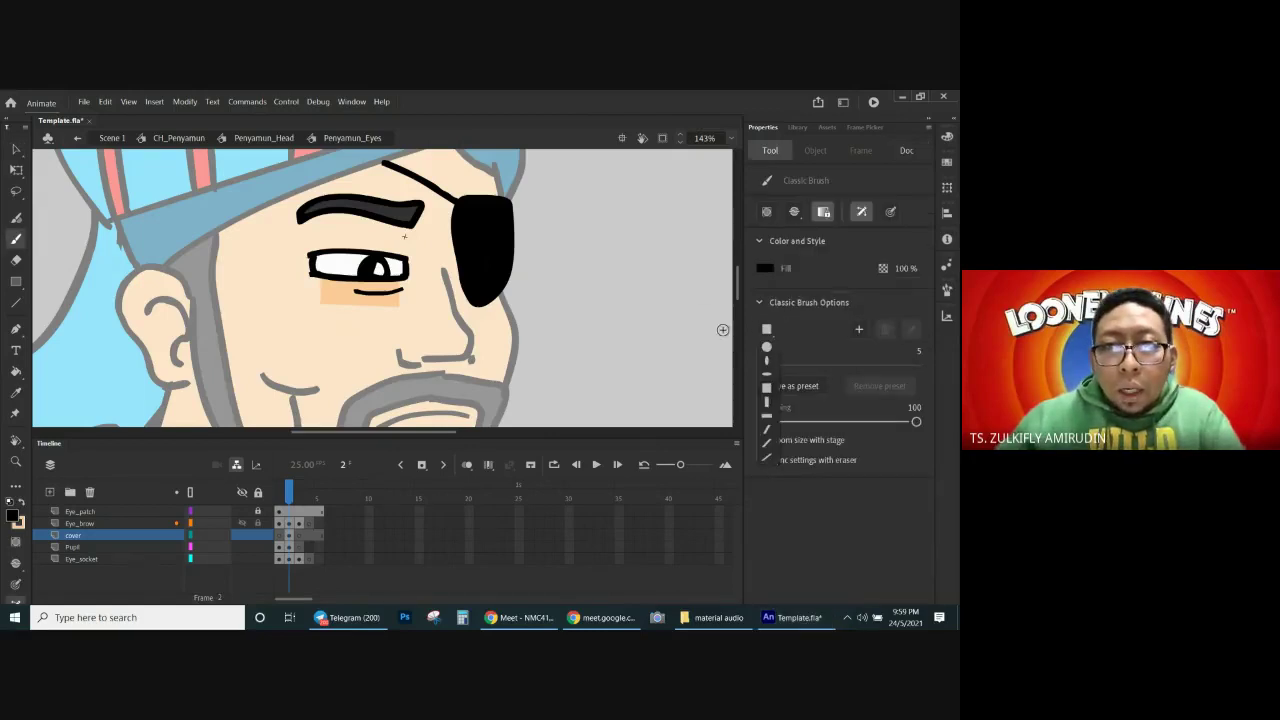
click(765, 268)
click(765, 268)
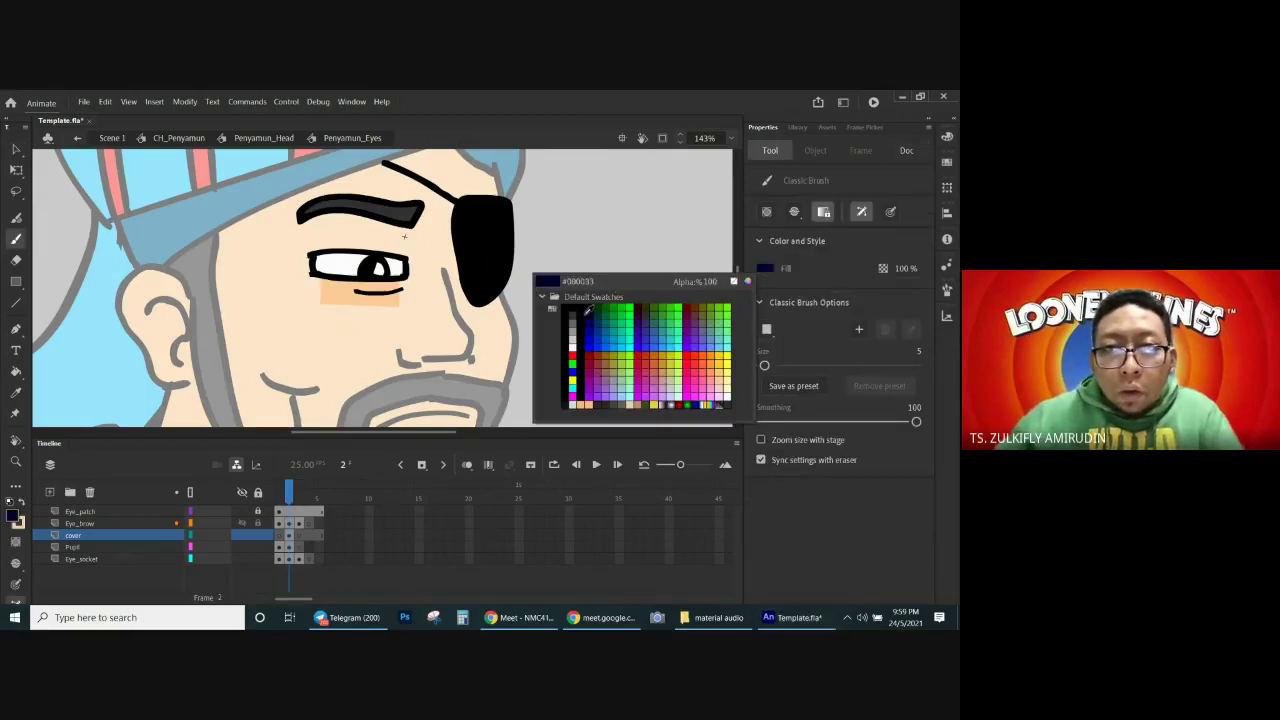
click(568, 300)
drag(346, 231, 405, 247)
key(ctrl+z)
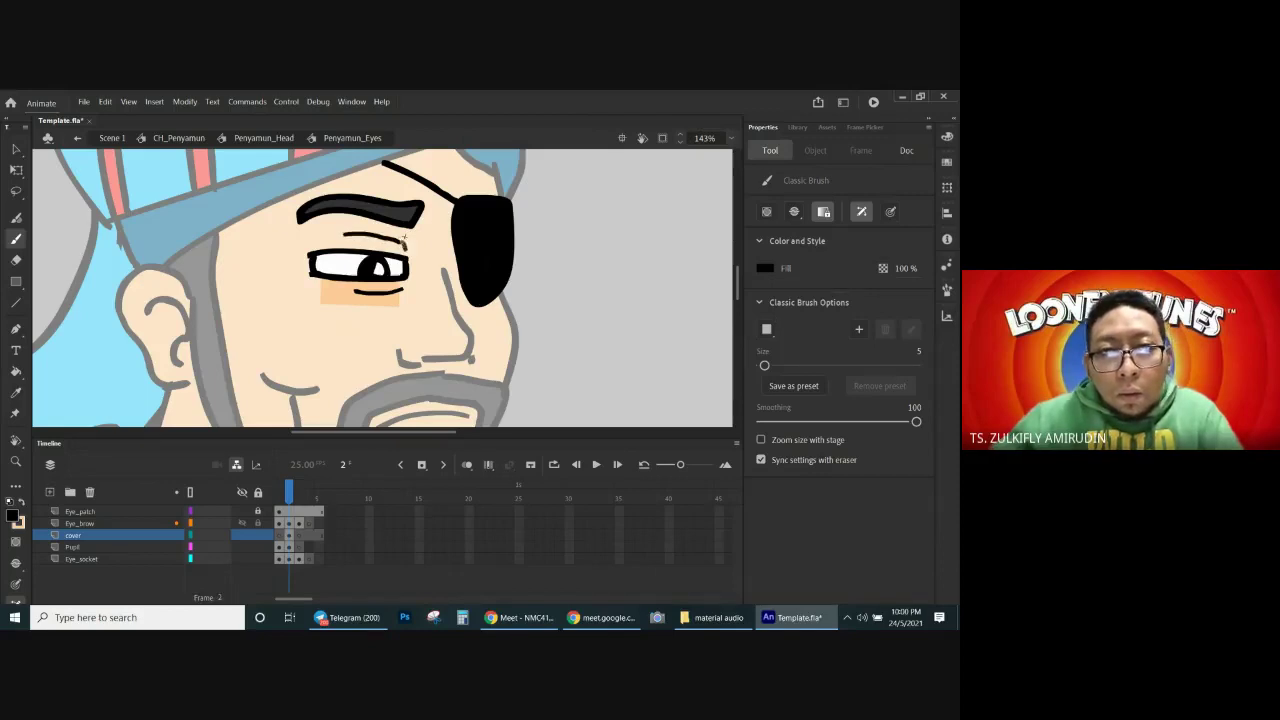
Step: Step back and forth through frames 1 to 3 to examine the blink with the new eyelid crease
key(Left)
key(comma)
key(period)
key(period)
key(period)
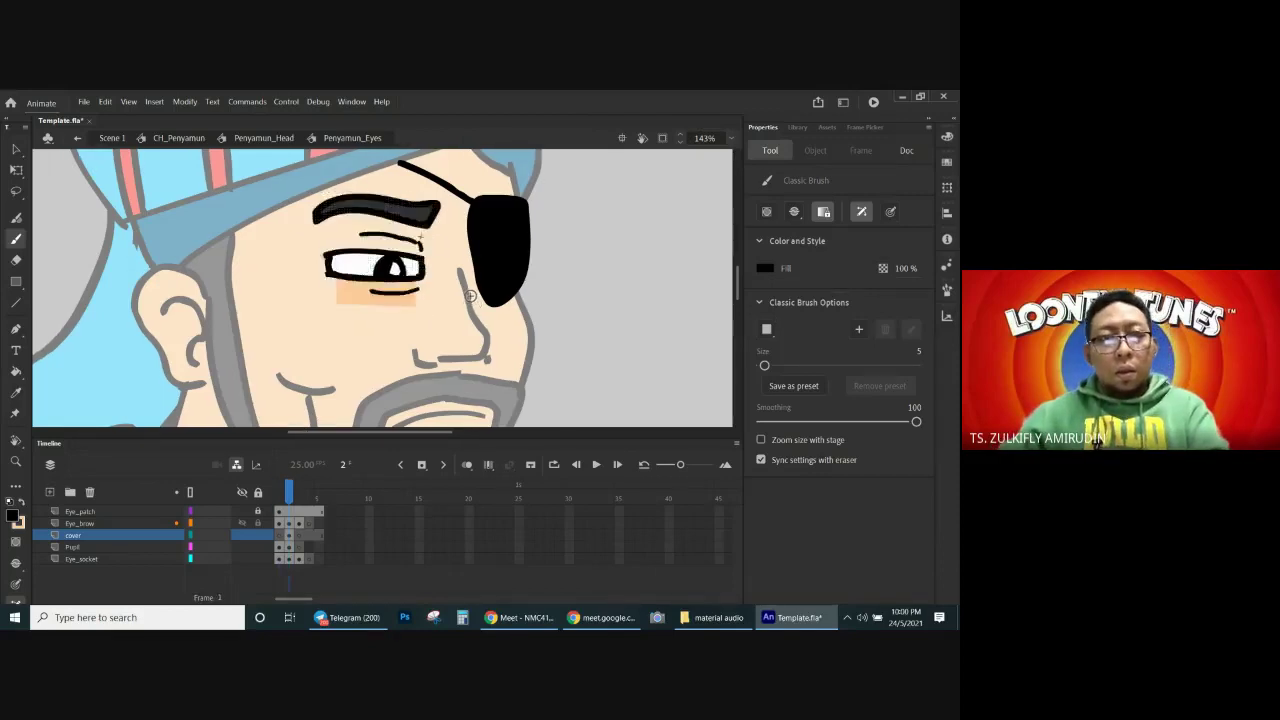
key(comma)
key(comma)
key(comma)
key(period)
key(period)
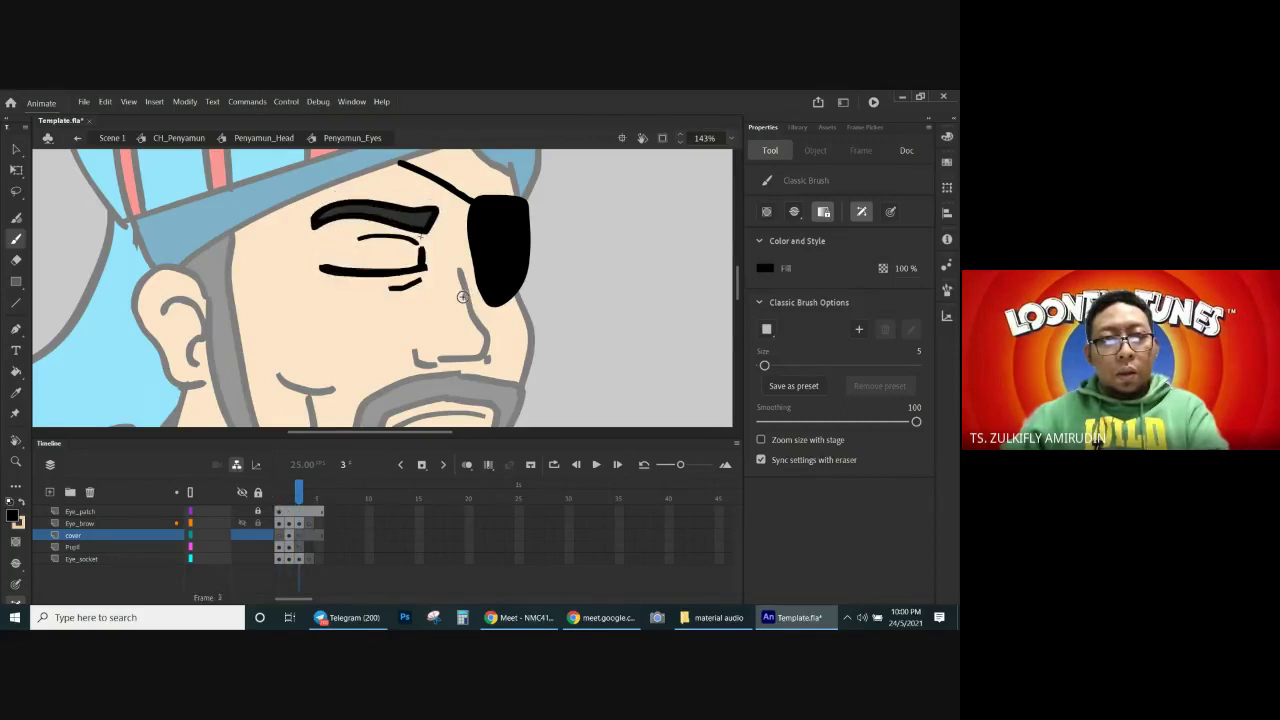
key(comma)
key(comma)
key(period)
key(comma)
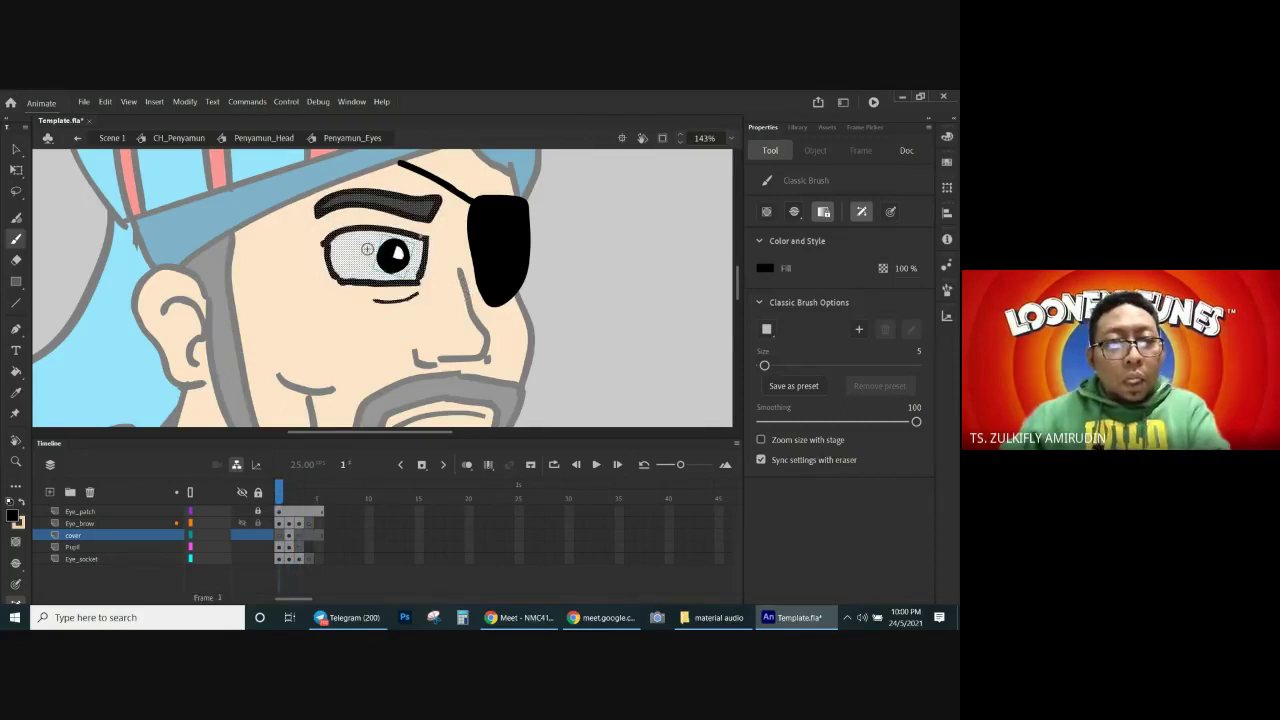
key(period)
Step: Paint a few crossing test strokes on the temple between the ear and the eye, and undo them
drag(250, 265, 259, 290)
drag(244, 277, 270, 275)
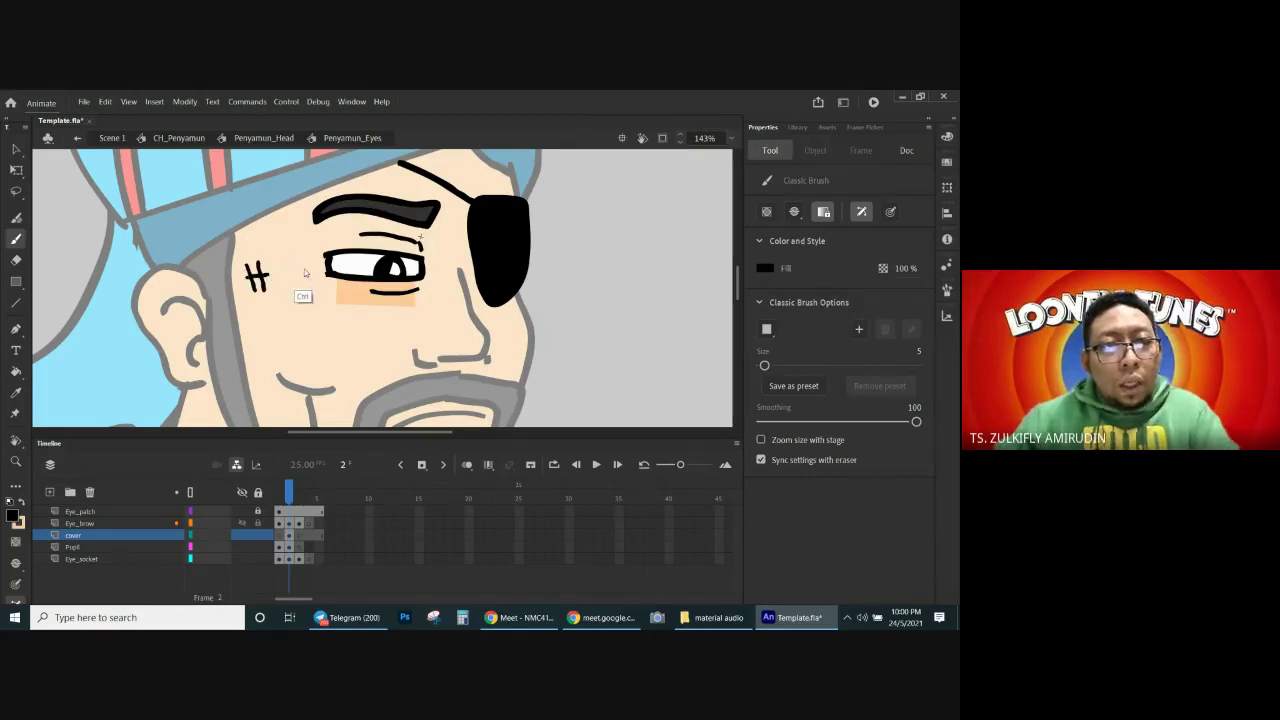
key(ctrl+z)
key(ctrl+z)
key(ctrl+z)
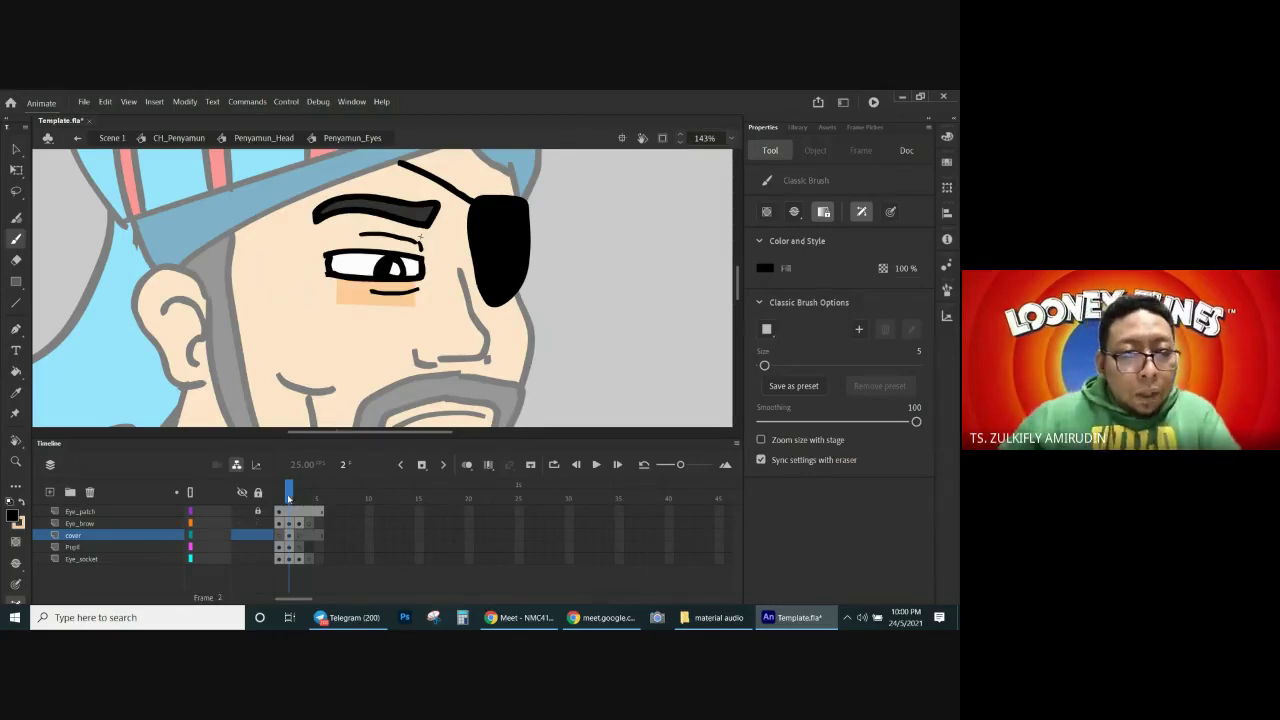
Step: Scrub the playhead between frames 1 and 4 to review the blink poses
click(284, 493)
drag(289, 495, 309, 489)
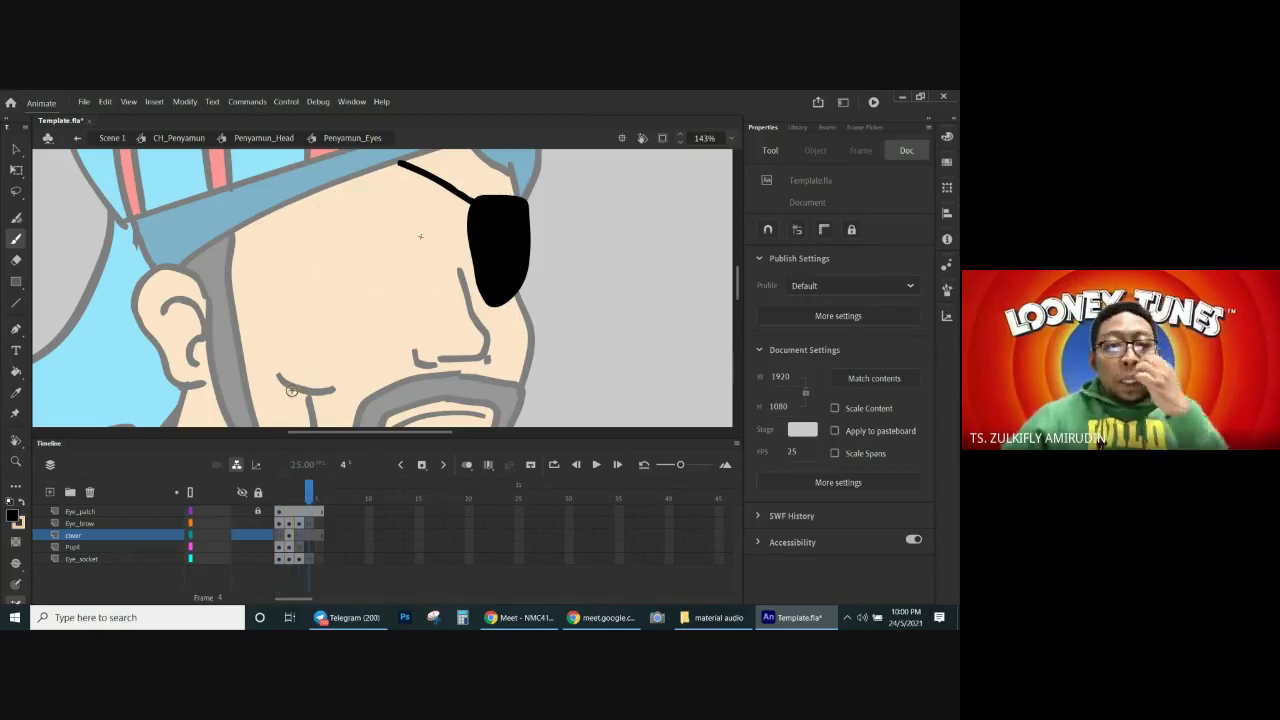
click(286, 488)
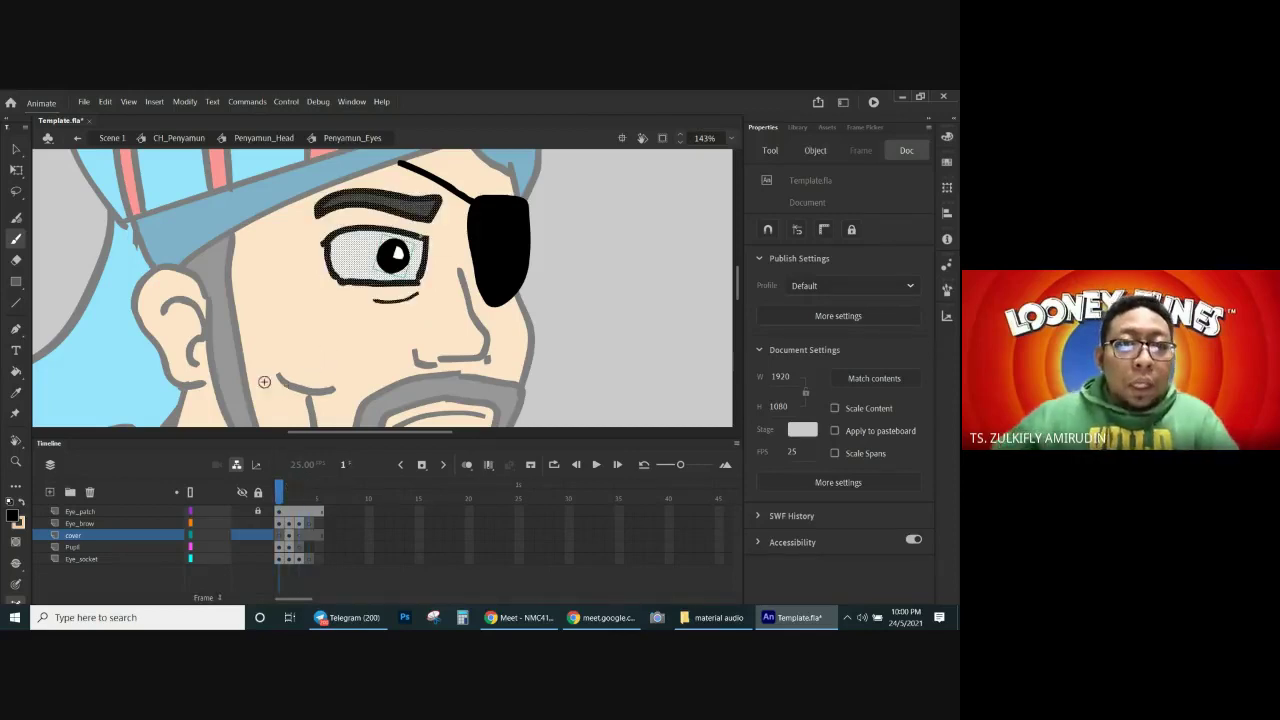
Step: Sketch a pair of round open eyes with dot pupils in the empty area beside the hat at frame 1
click(283, 497)
click(279, 497)
drag(583, 297, 253, 228)
drag(163, 260, 414, 272)
scroll(162, 260, left, 5)
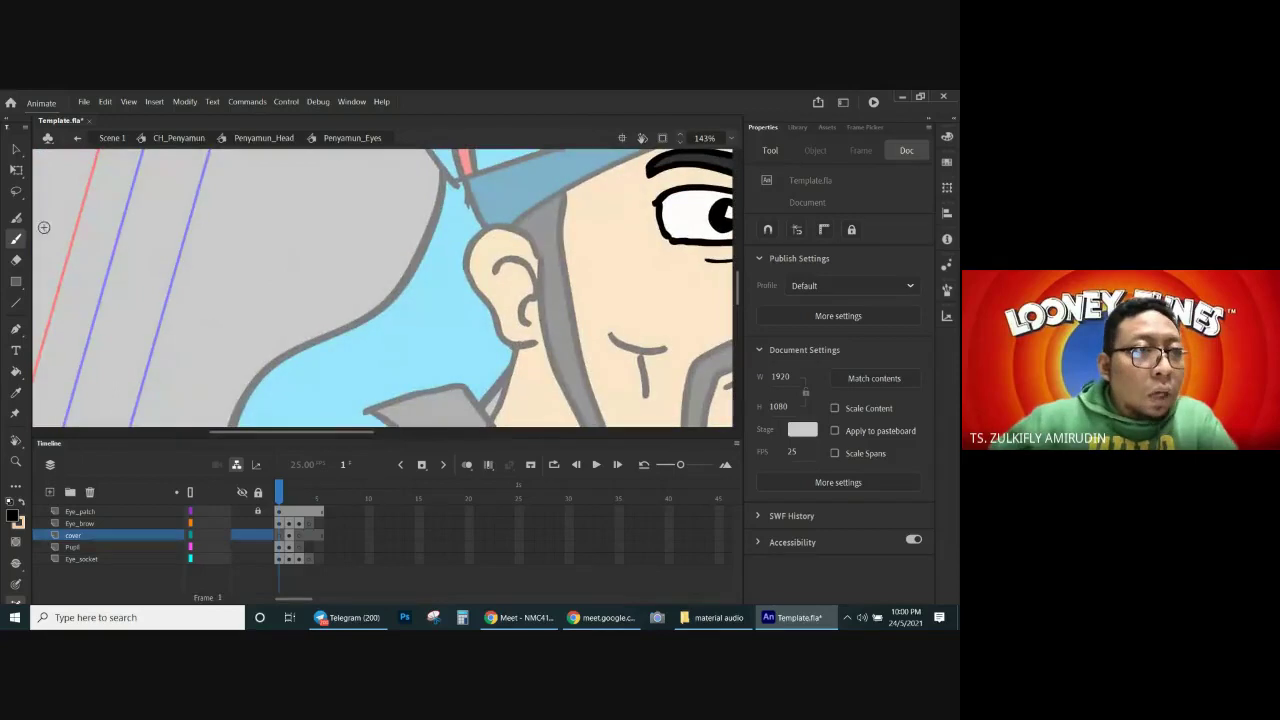
mouse_move(155, 208)
mouse_down()
mouse_move(138, 270)
mouse_move(158, 207)
mouse_move(248, 222)
mouse_move(203, 196)
mouse_up()
click(172, 248)
click(218, 235)
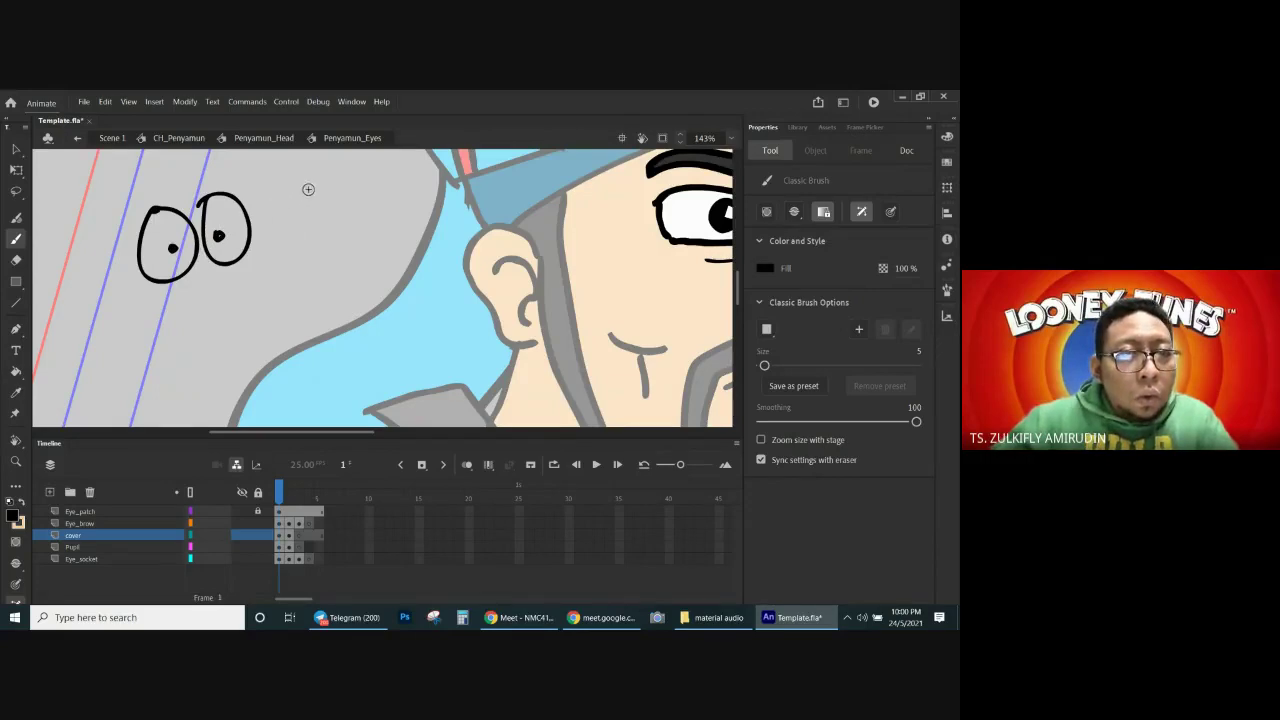
Step: Sketch two more pairs of eyes with lid lines, one squinting beside the open pair and one half-closed below it
mouse_move(309, 188)
mouse_down()
mouse_move(265, 226)
mouse_move(308, 189)
mouse_move(335, 191)
mouse_up()
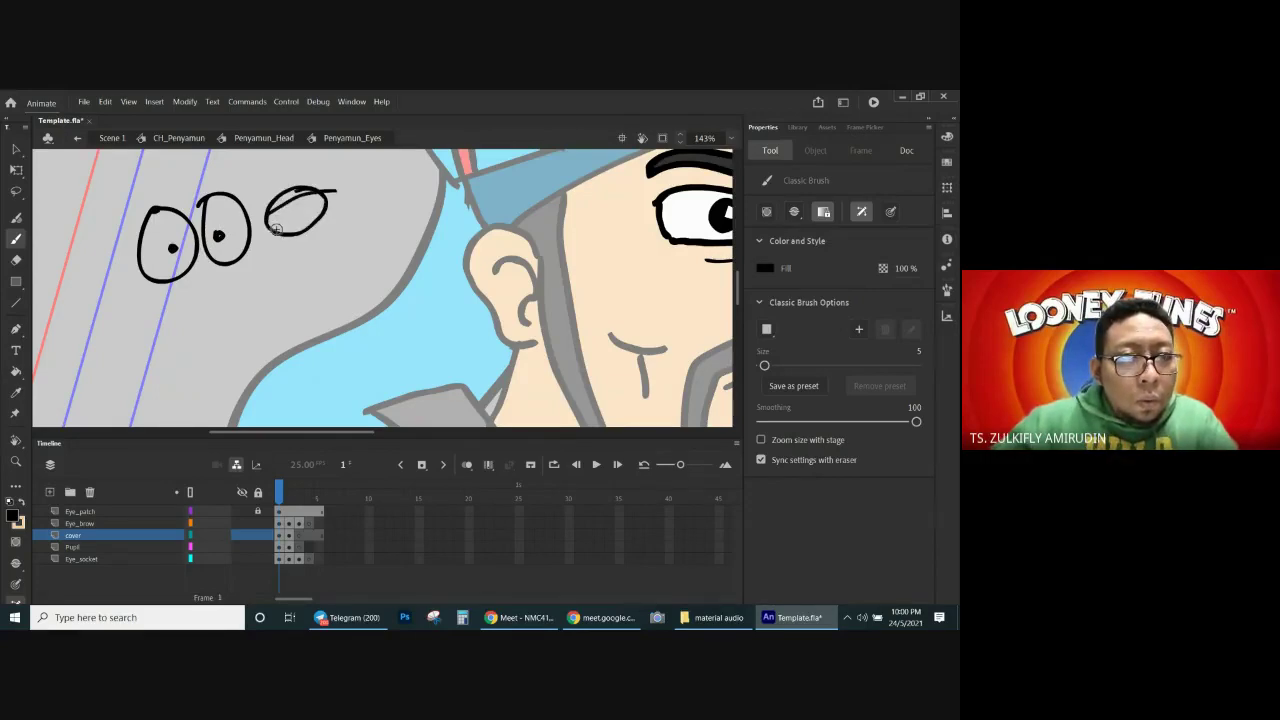
drag(273, 229, 325, 207)
mouse_move(377, 164)
mouse_down()
mouse_move(400, 166)
mouse_move(362, 164)
mouse_move(398, 171)
mouse_up()
mouse_move(339, 207)
mouse_down()
mouse_move(397, 181)
mouse_move(367, 221)
mouse_up()
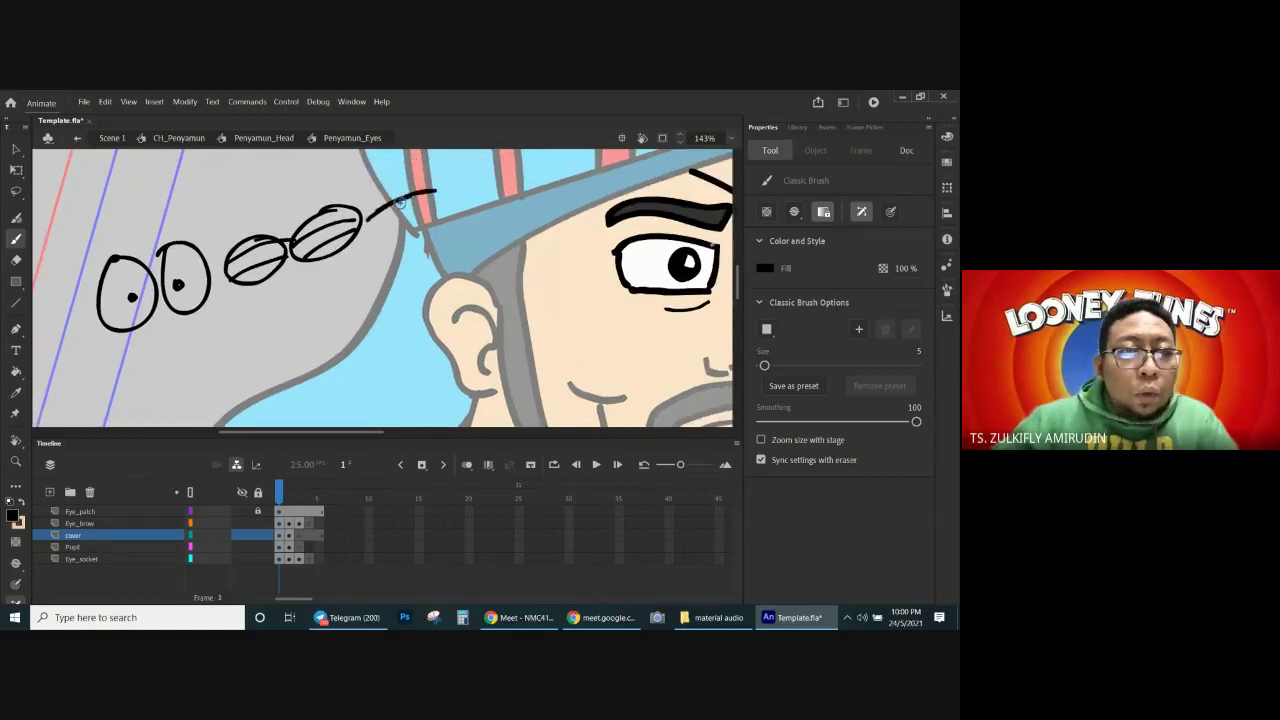
drag(234, 329, 292, 264)
mouse_move(213, 284)
mouse_down()
mouse_move(246, 298)
mouse_move(212, 283)
mouse_up()
mouse_move(199, 292)
mouse_down()
mouse_move(204, 336)
mouse_move(244, 312)
mouse_up()
mouse_move(270, 258)
mouse_down()
mouse_move(275, 314)
mouse_move(258, 266)
mouse_up()
drag(250, 314, 303, 291)
drag(375, 220, 310, 280)
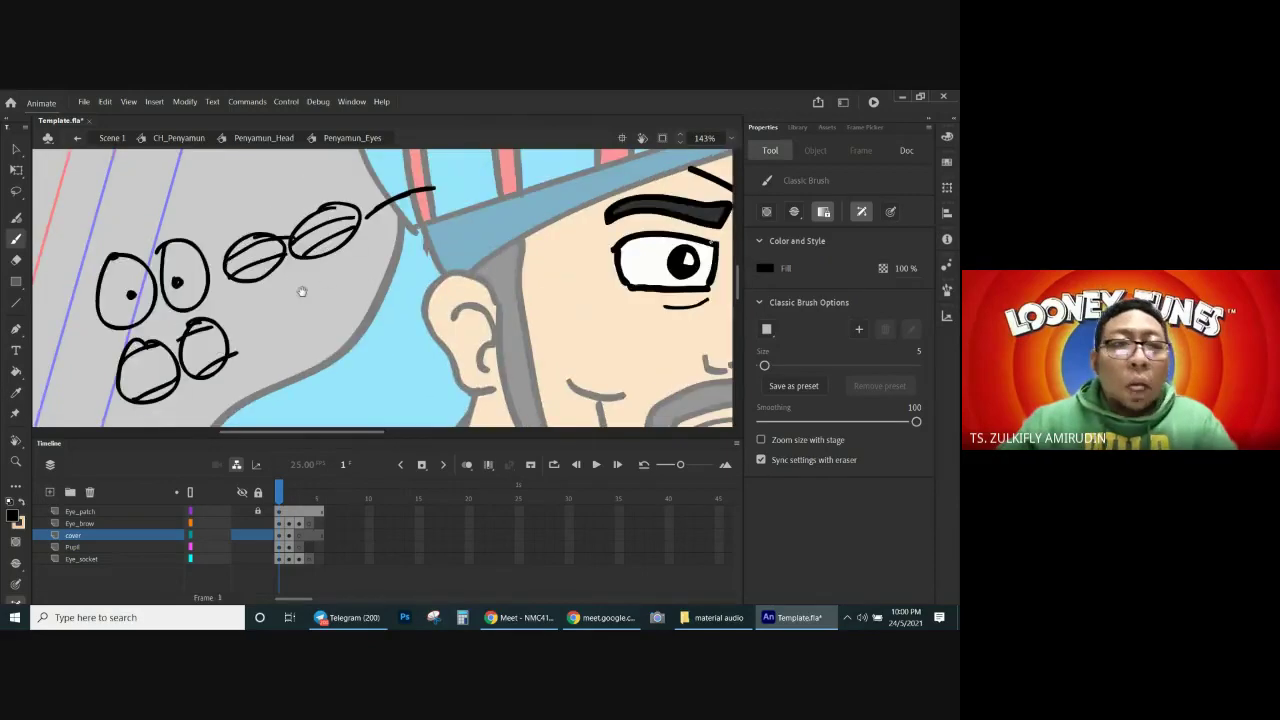
Step: Undo the demonstration eye sketches beside the head
key(v)
key(ctrl+z)
key(ctrl+z)
key(ctrl+z)
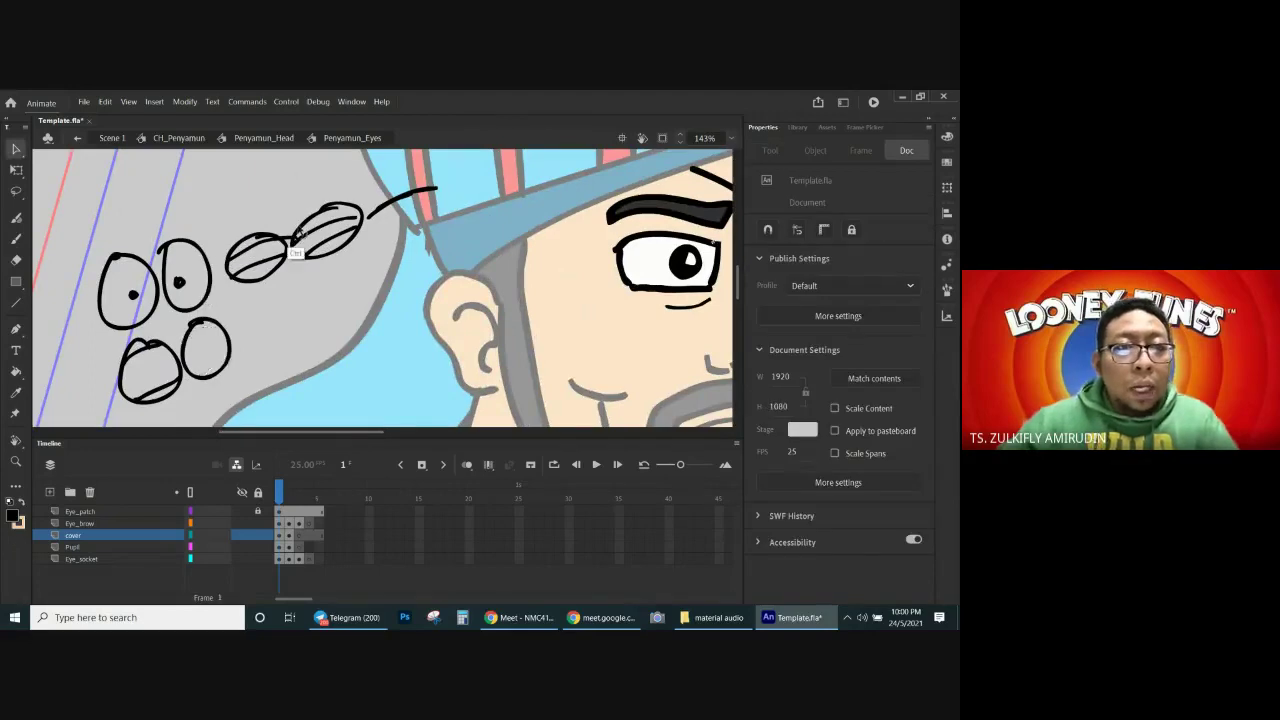
key(ctrl+z)
key(ctrl+z)
key(ctrl+z)
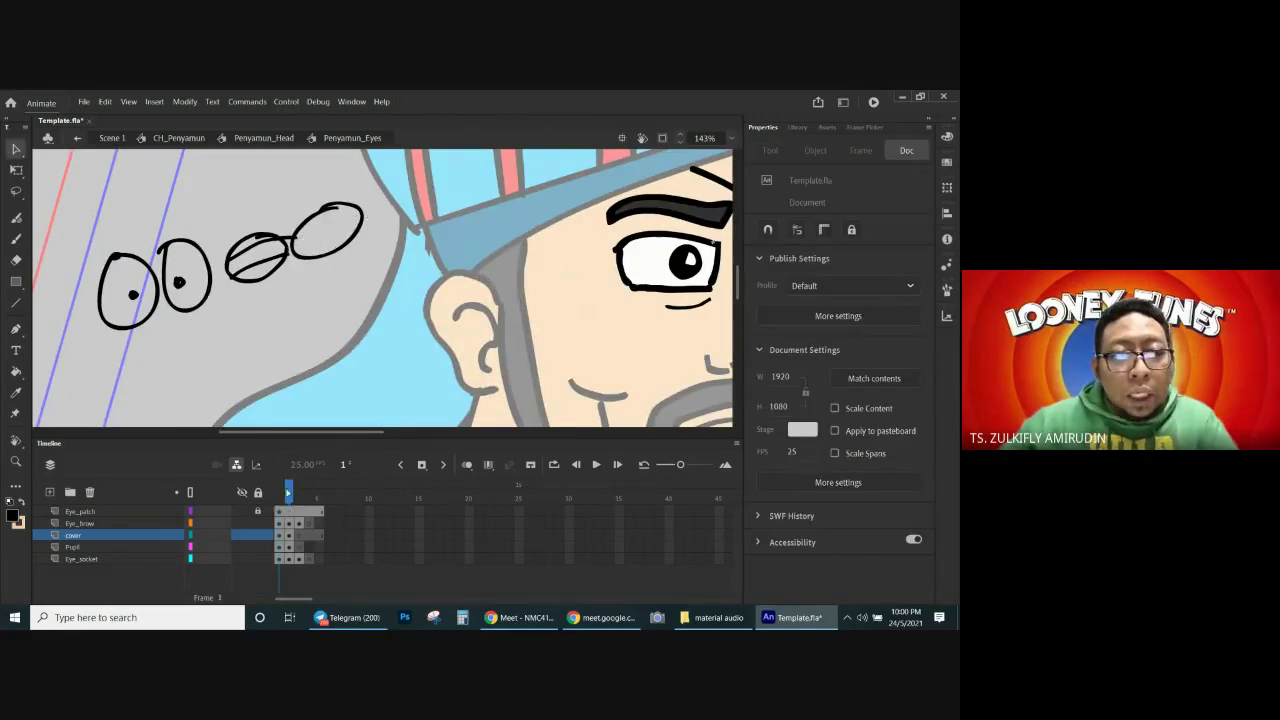
click(288, 492)
click(284, 490)
key(ctrl+z)
key(ctrl+z)
key(ctrl+z)
key(ctrl+z)
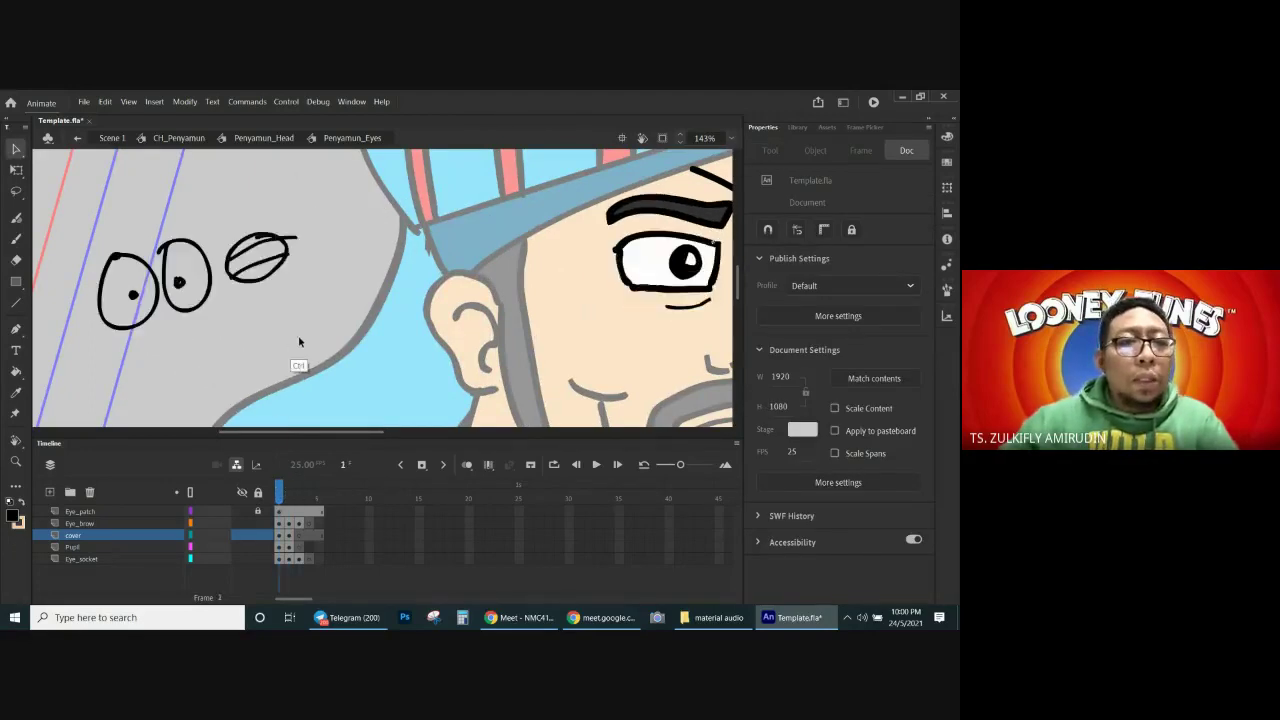
key(ctrl+z)
key(ctrl+z)
key(ctrl+z)
key(ctrl+z)
key(ctrl+z)
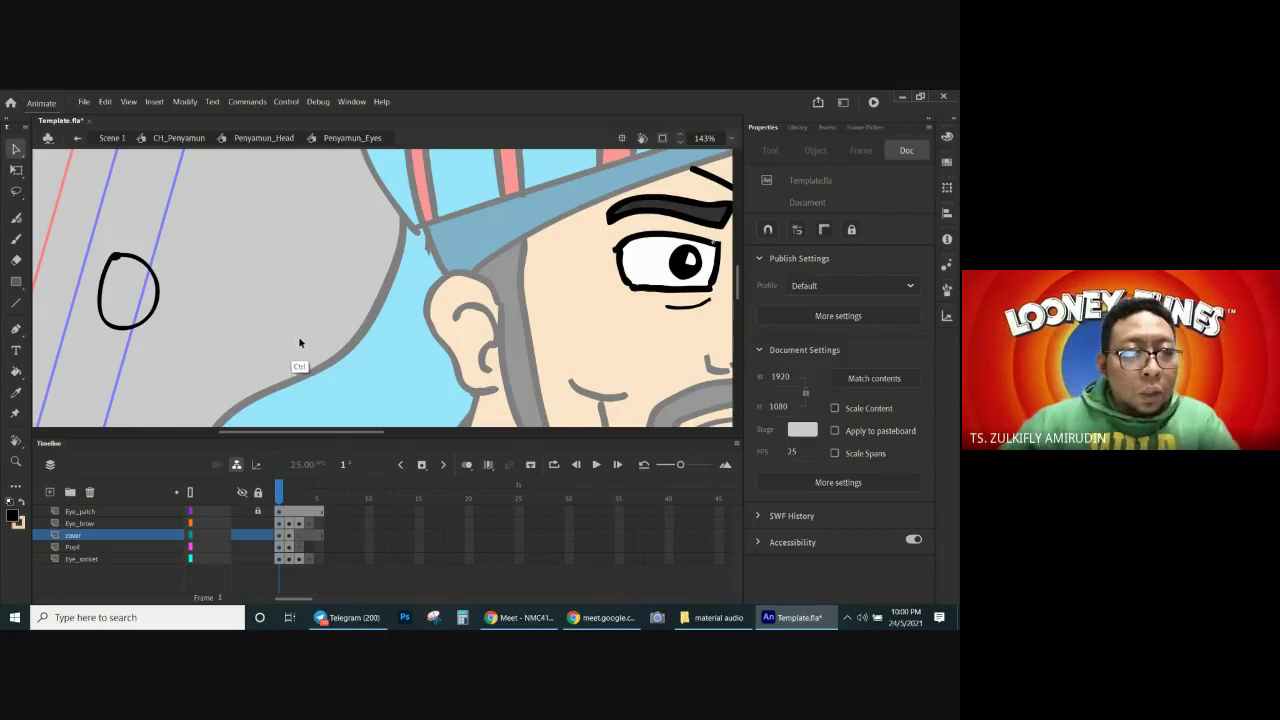
Step: Copy the frame 1 keyframes of the Eye_brow, Pupil and Eye_socket layers to frame 4
drag(285, 495, 309, 495)
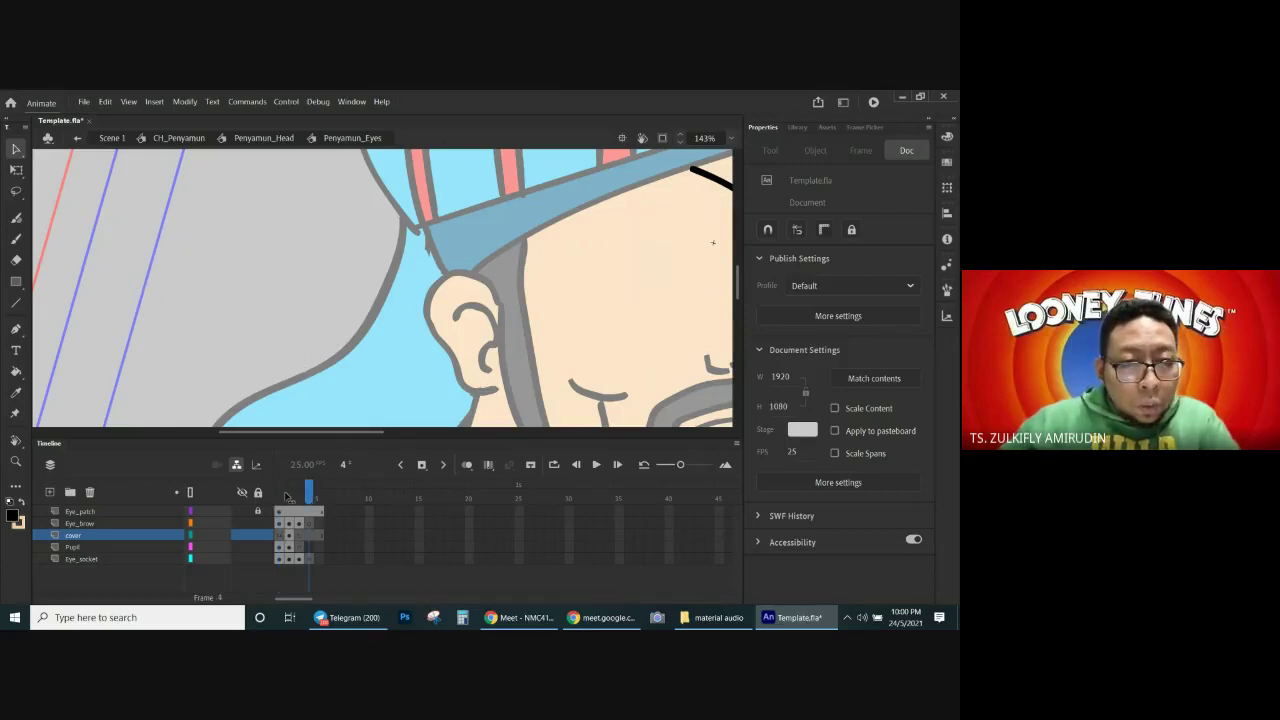
drag(548, 293, 243, 266)
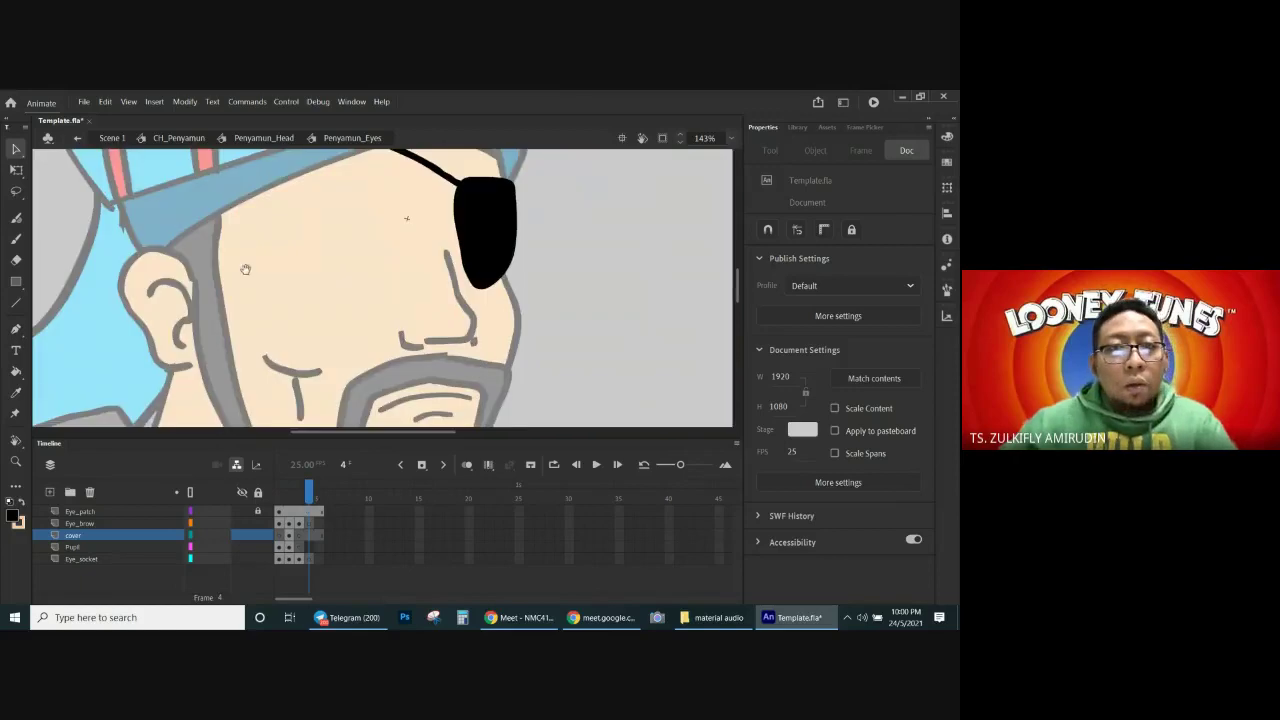
click(280, 522)
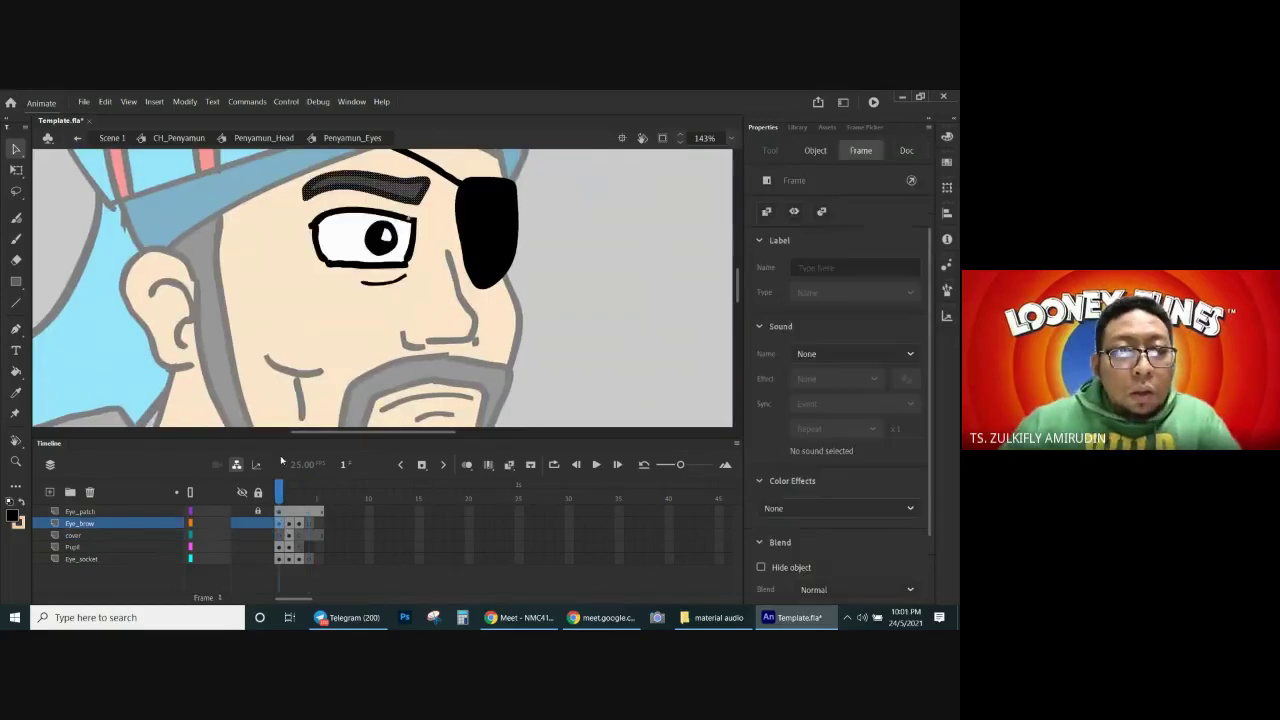
click(288, 547)
click(288, 558)
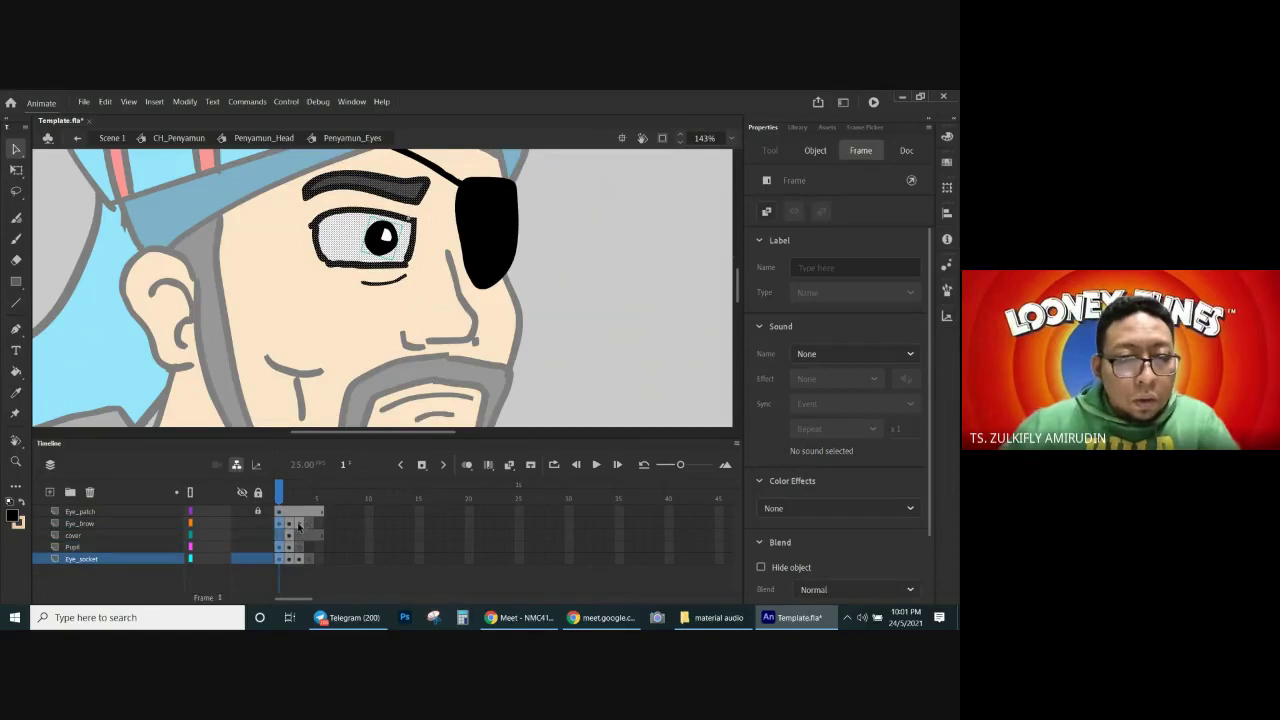
drag(279, 562, 307, 558)
click(304, 315)
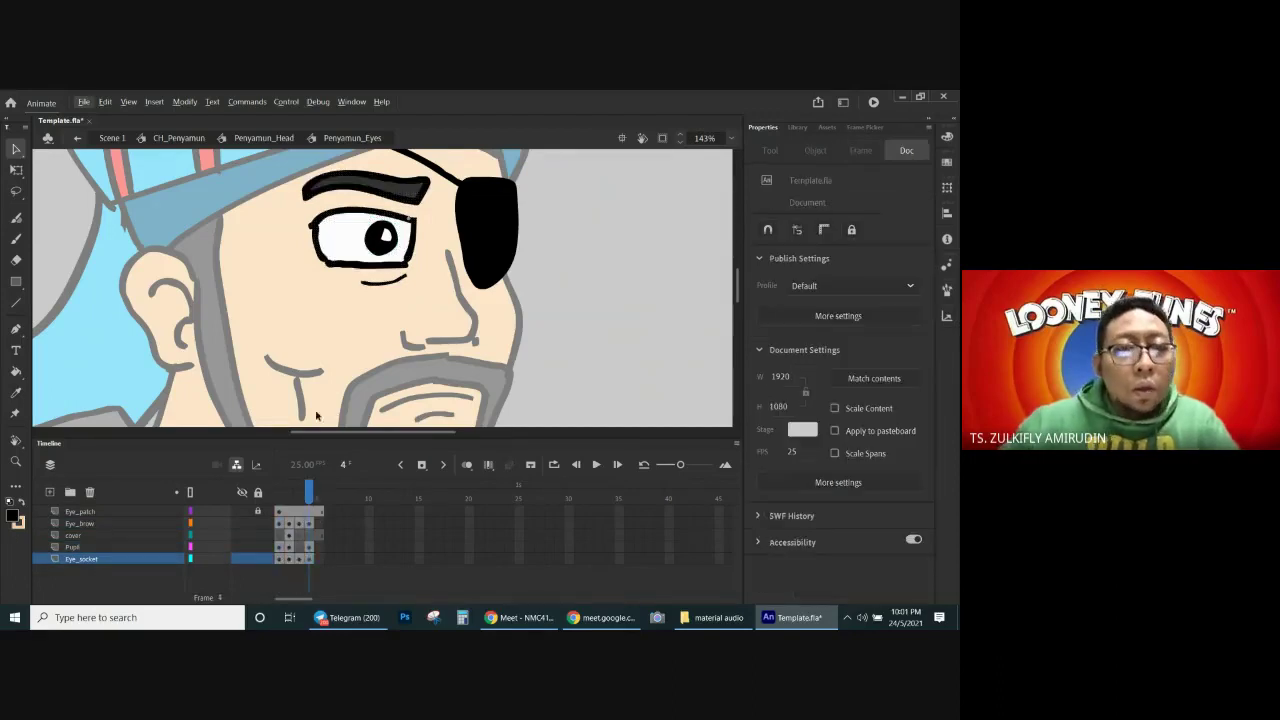
Step: Turn on onion skinning and nudge the eyebrow at frame 4 slightly down and to the left
click(466, 465)
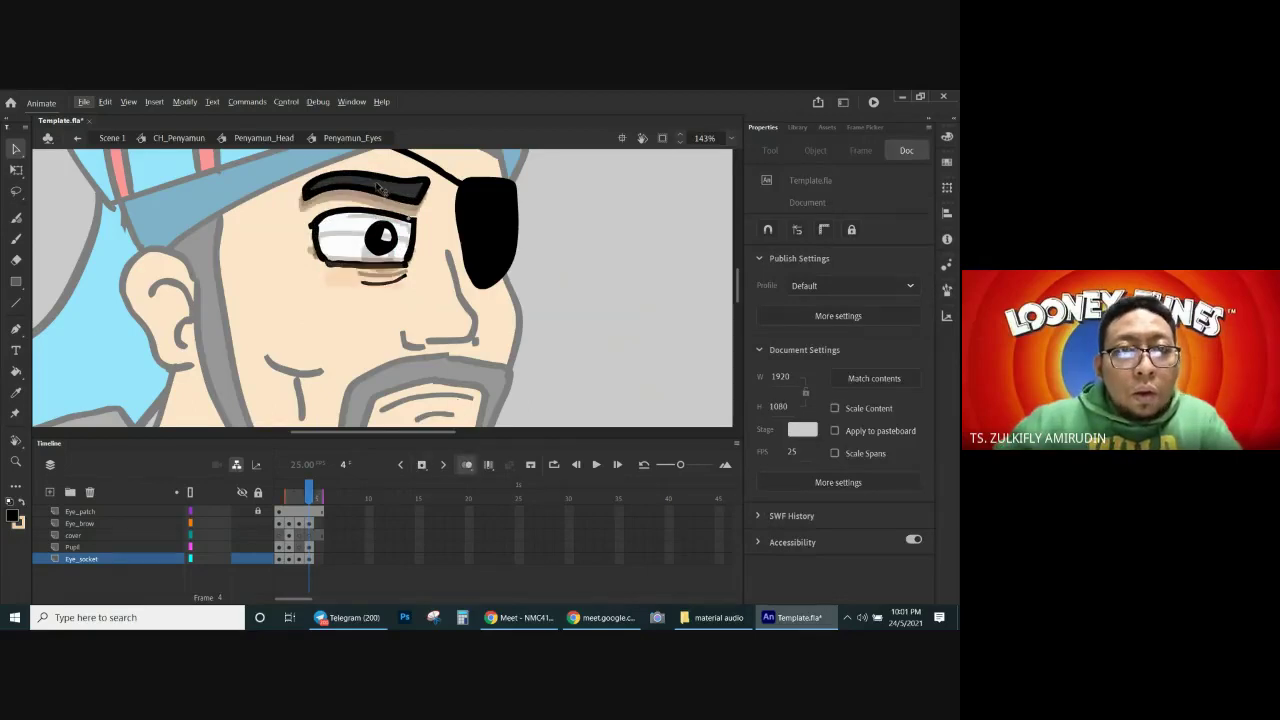
click(309, 523)
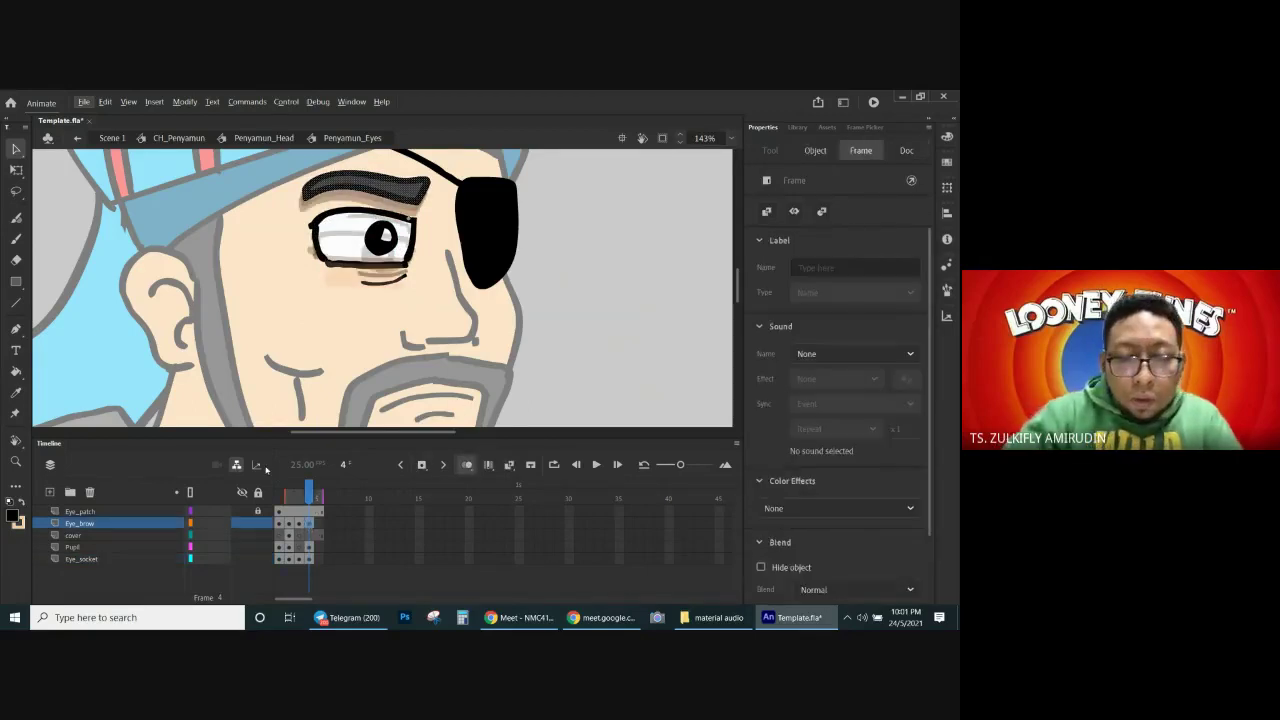
key(shift+Down)
key(Left)
key(Left)
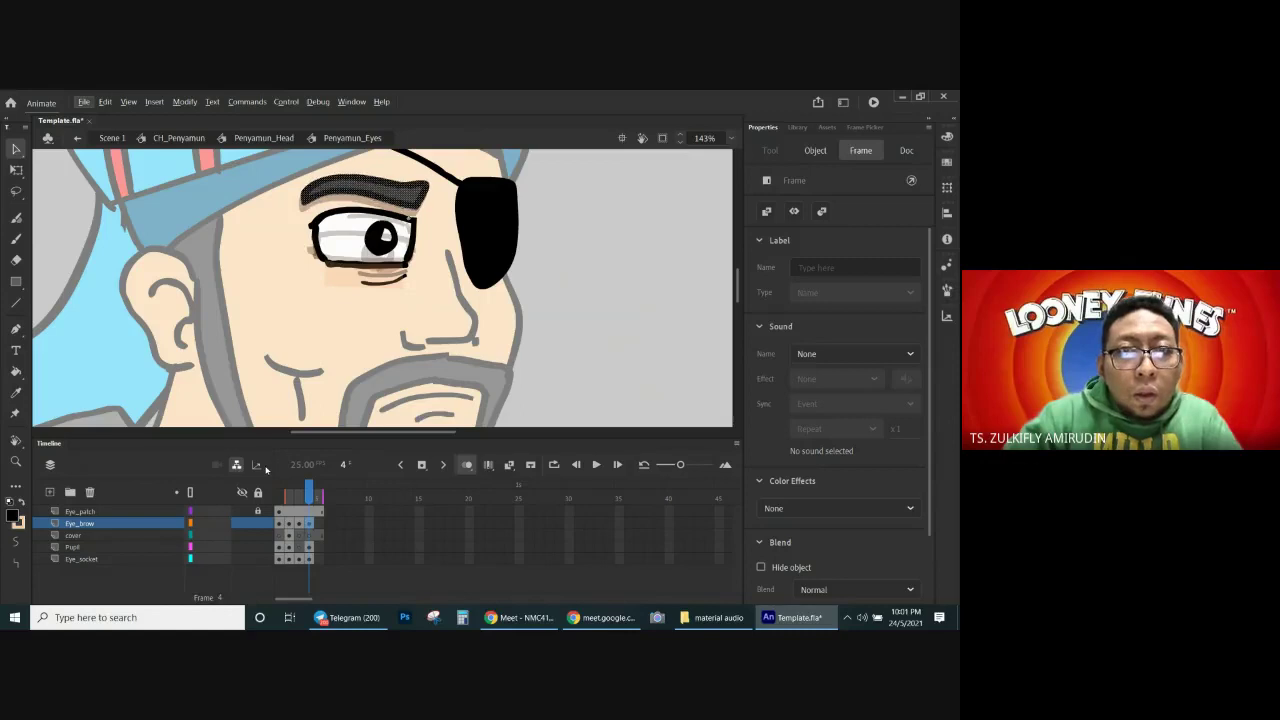
click(395, 303)
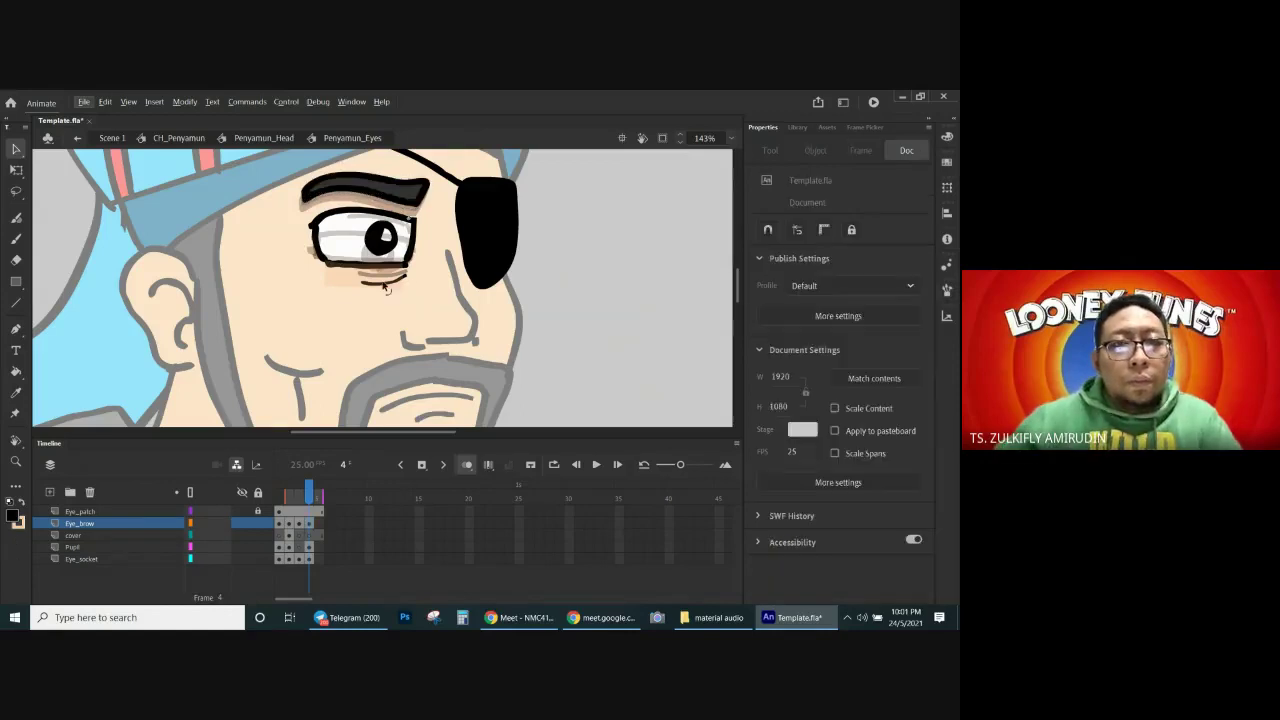
Step: Nudge the crease below the eye upward at frame 4, closer to the eye socket
click(380, 286)
key(Up)
key(Up)
key(Up)
key(Up)
key(Up)
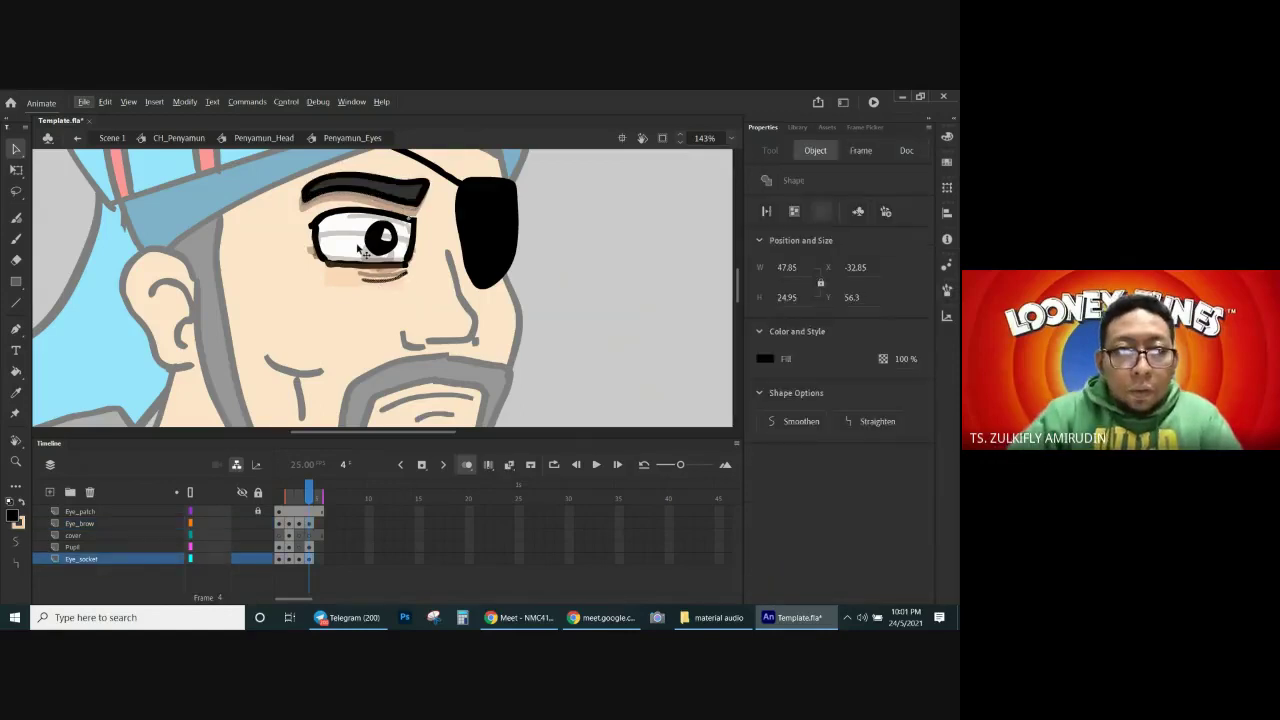
key(Left)
key(Left)
key(Left)
key(Left)
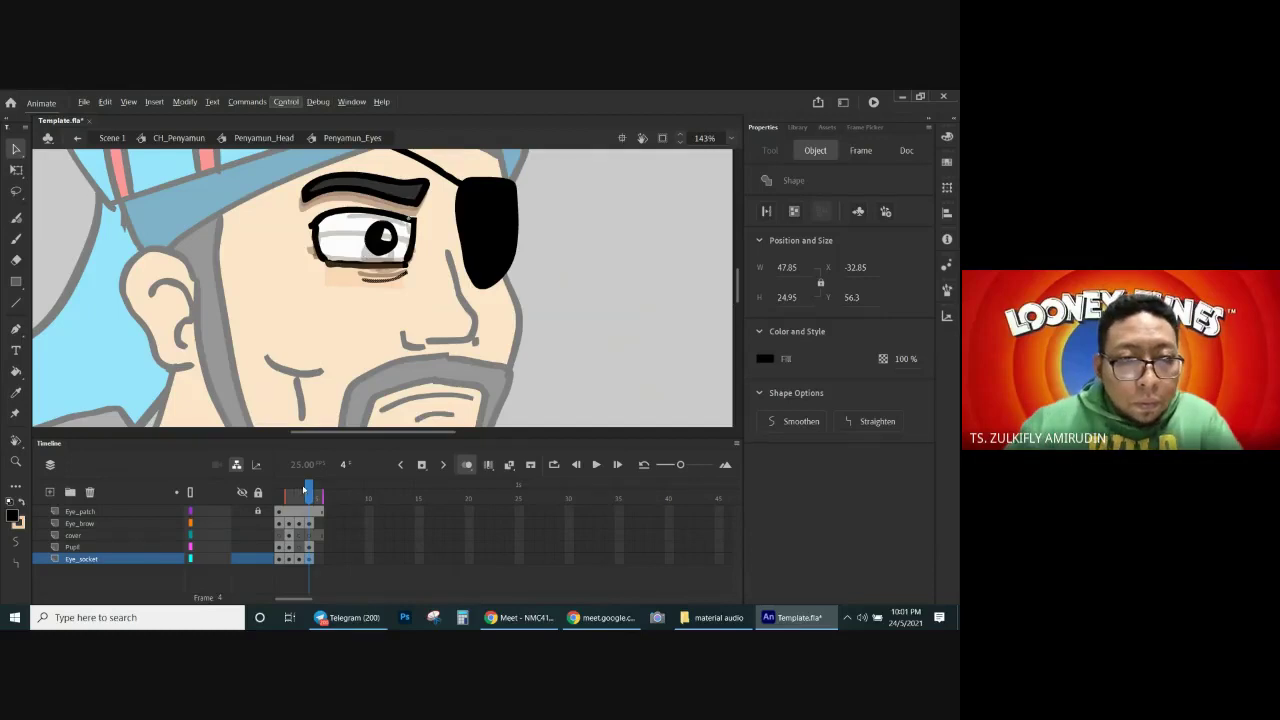
Step: Try to move the white eye fill onto the ear and remove the eye outline at frame 1, and undo it
click(279, 523)
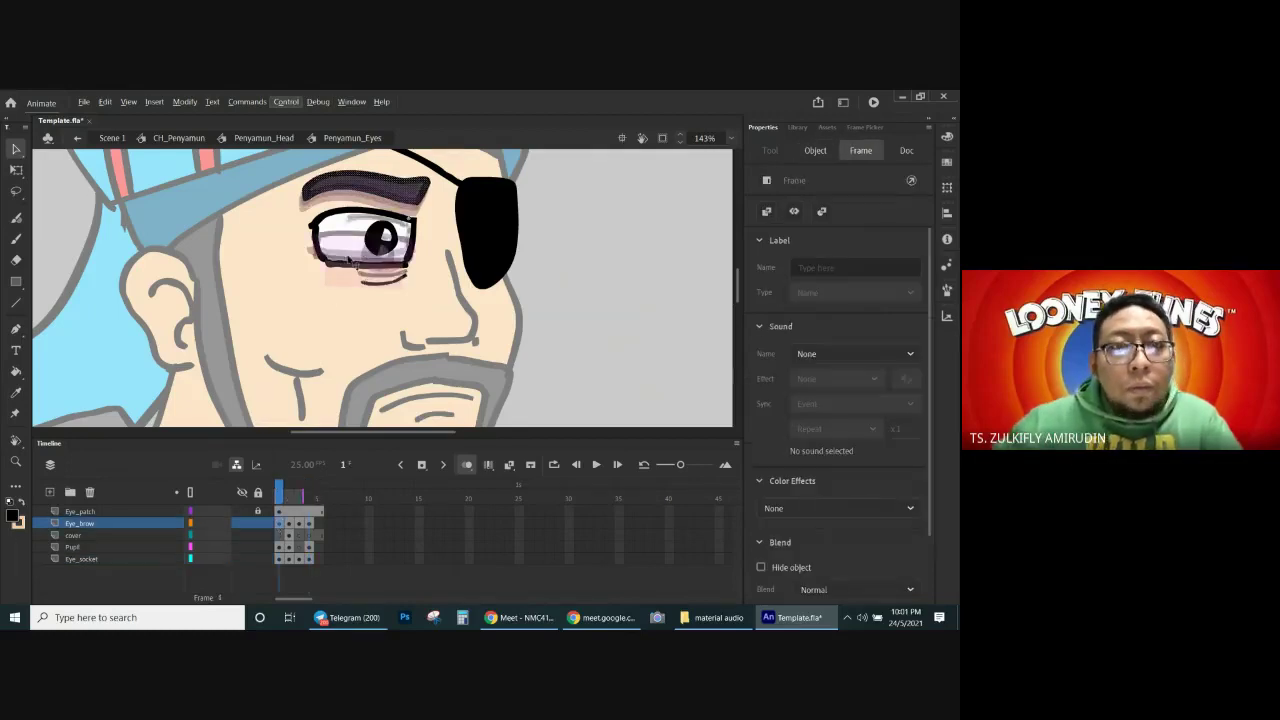
click(350, 245)
drag(343, 241, 203, 266)
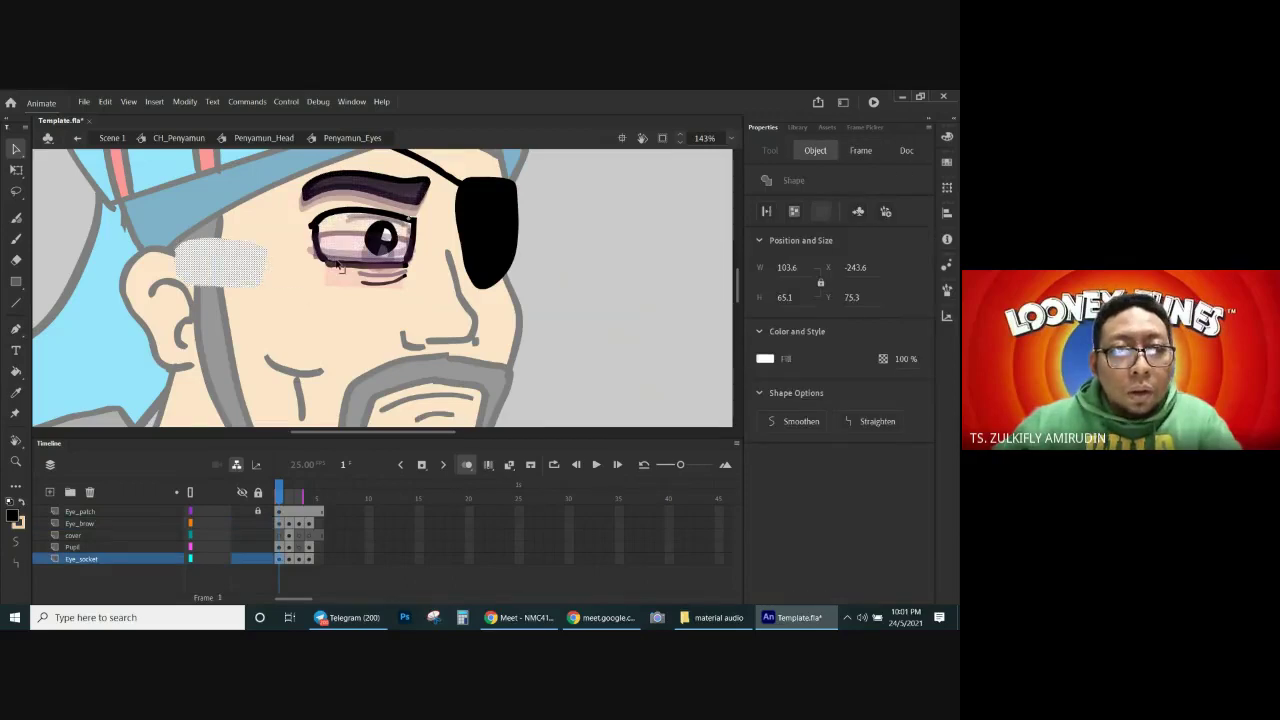
click(339, 265)
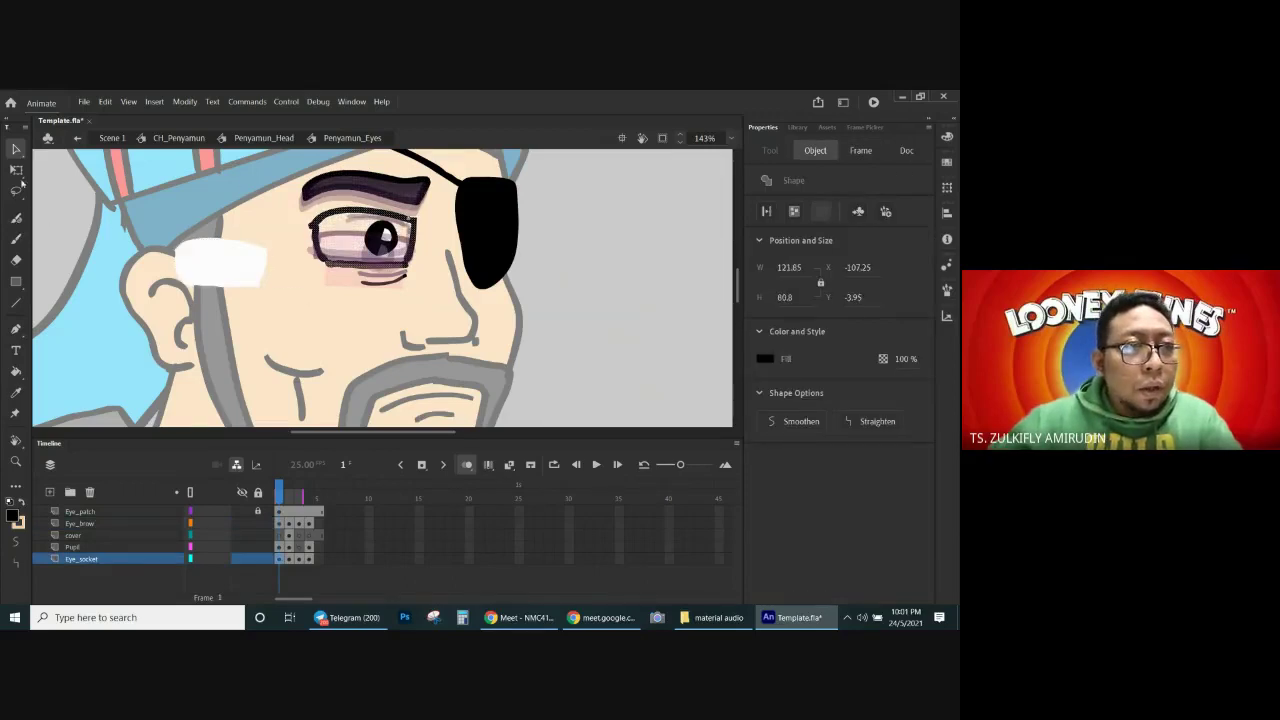
click(16, 172)
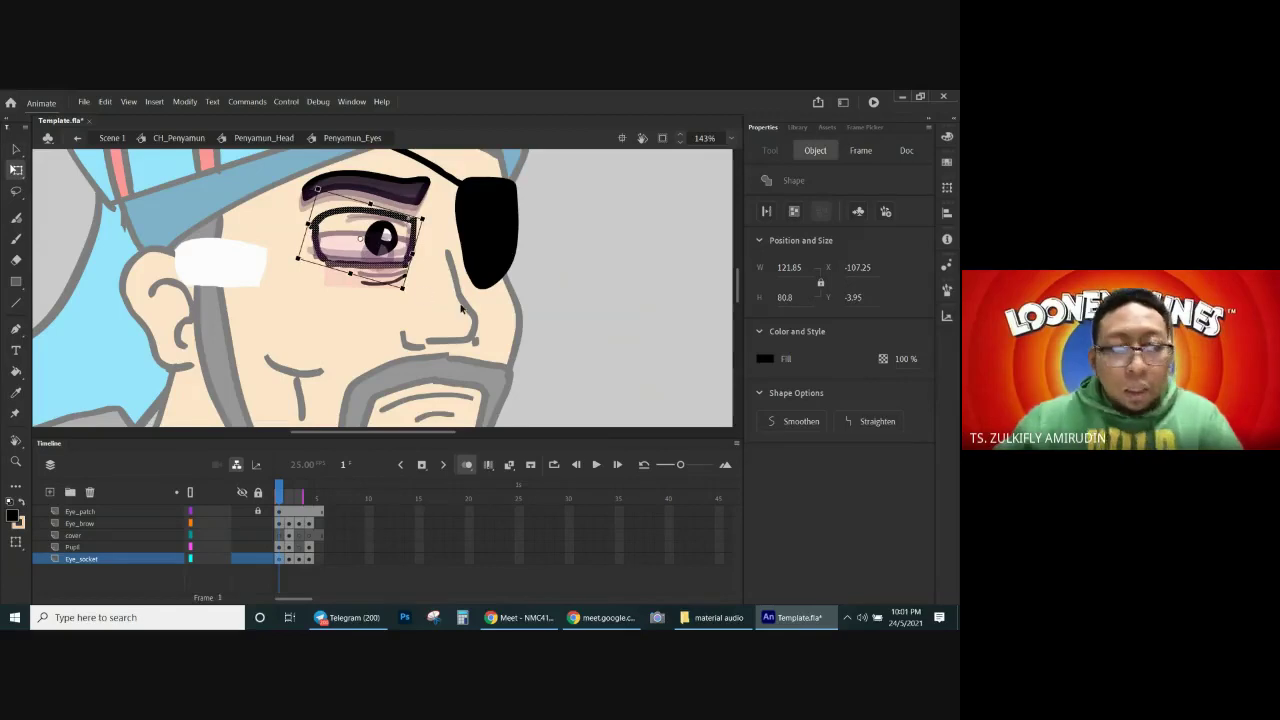
click(285, 292)
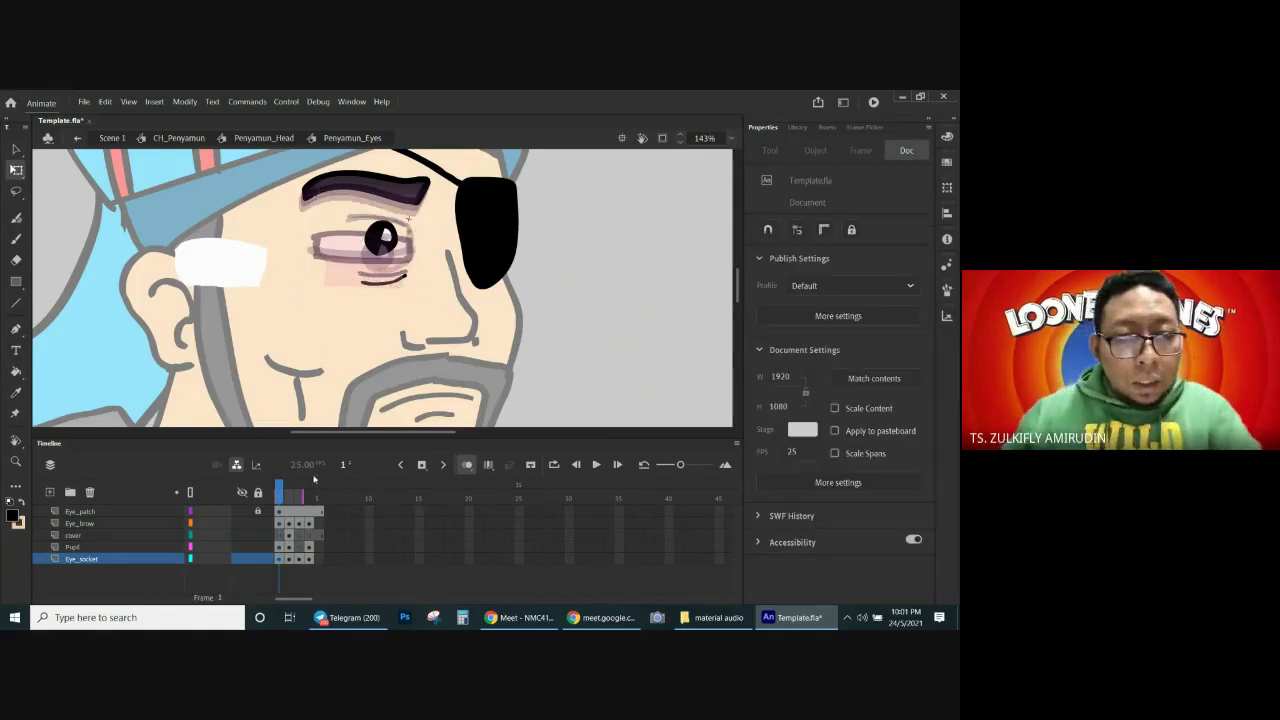
key(ctrl+z)
key(ctrl+z)
key(ctrl+z)
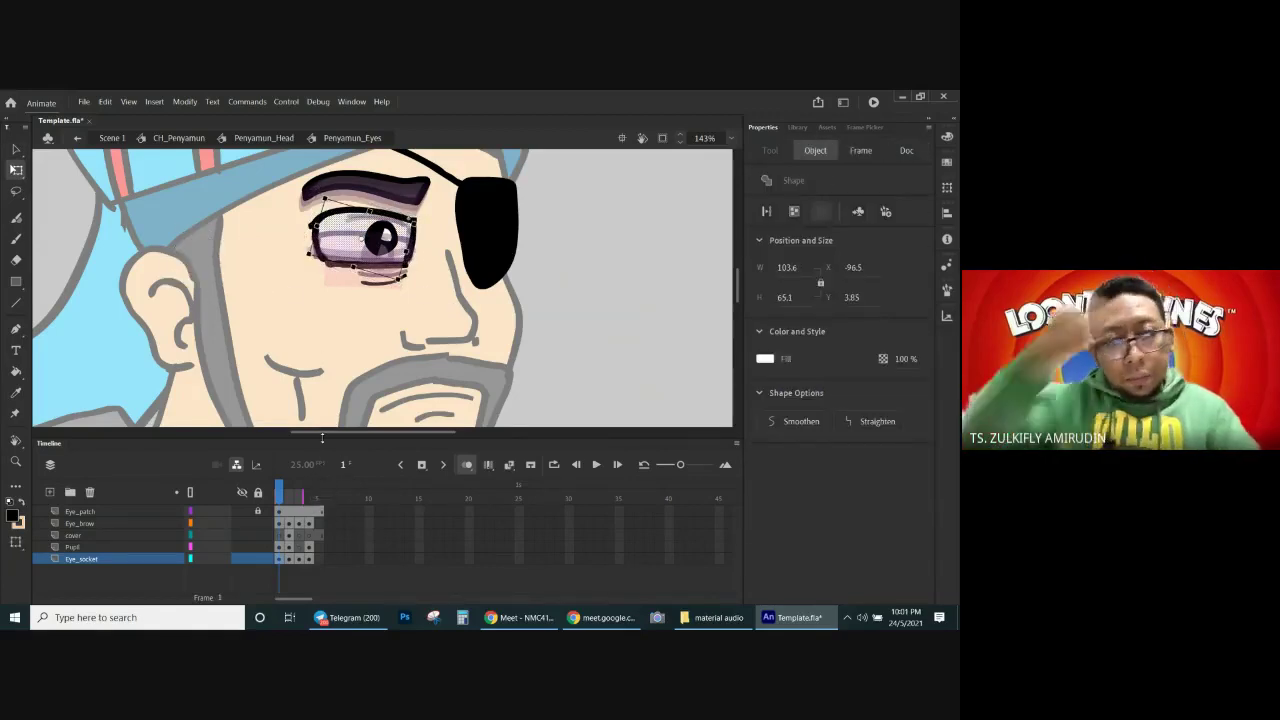
Step: Return to frame 4, switch to Google Meet to check the call, and come back to the Animate document
click(314, 499)
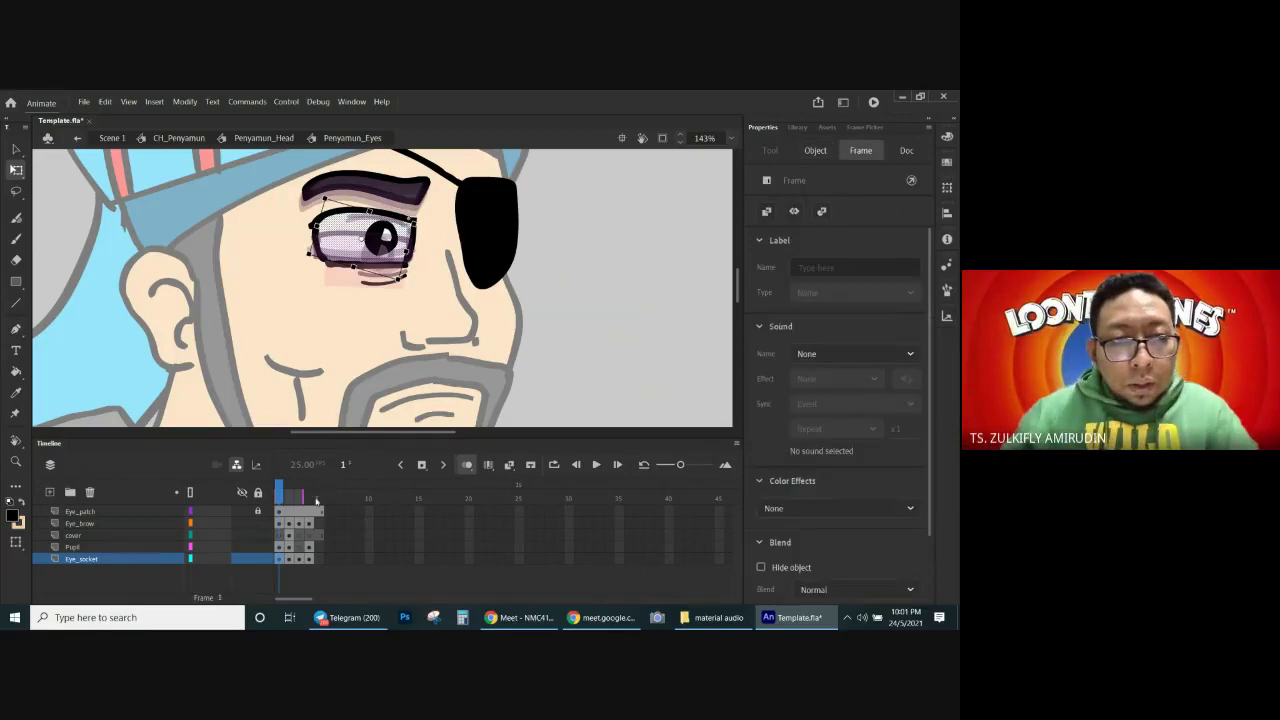
click(286, 498)
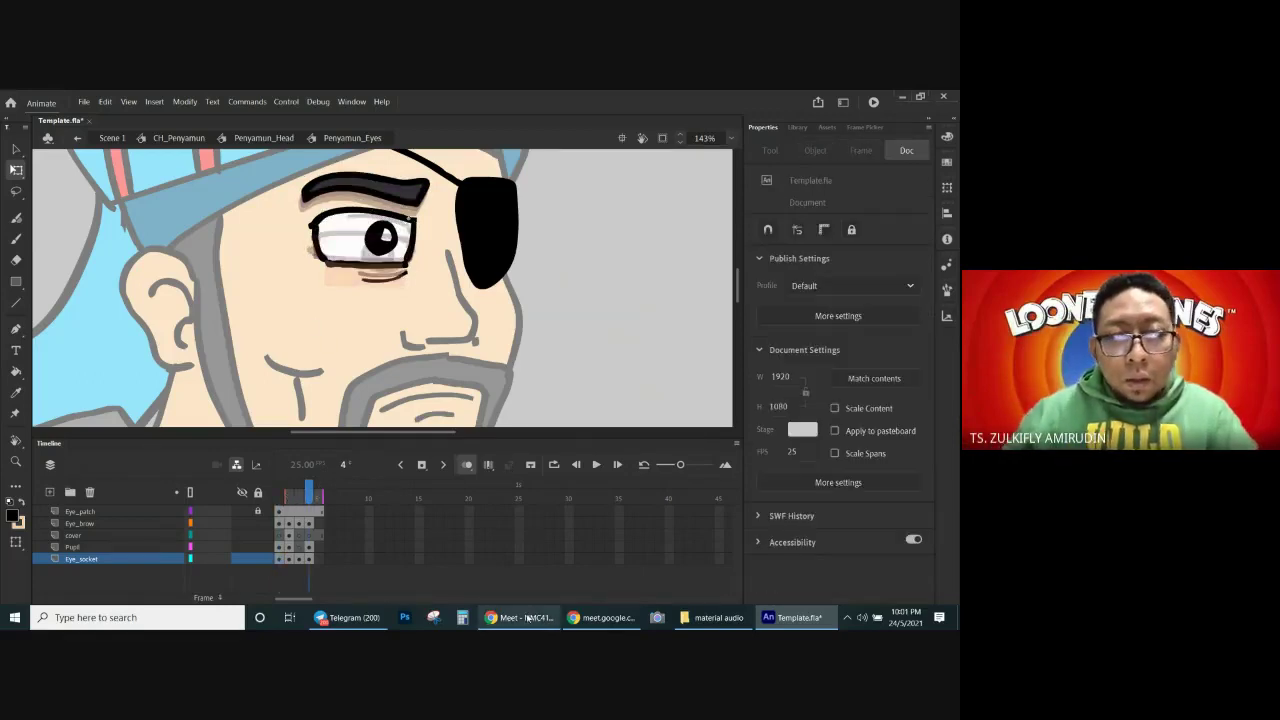
click(520, 617)
click(768, 145)
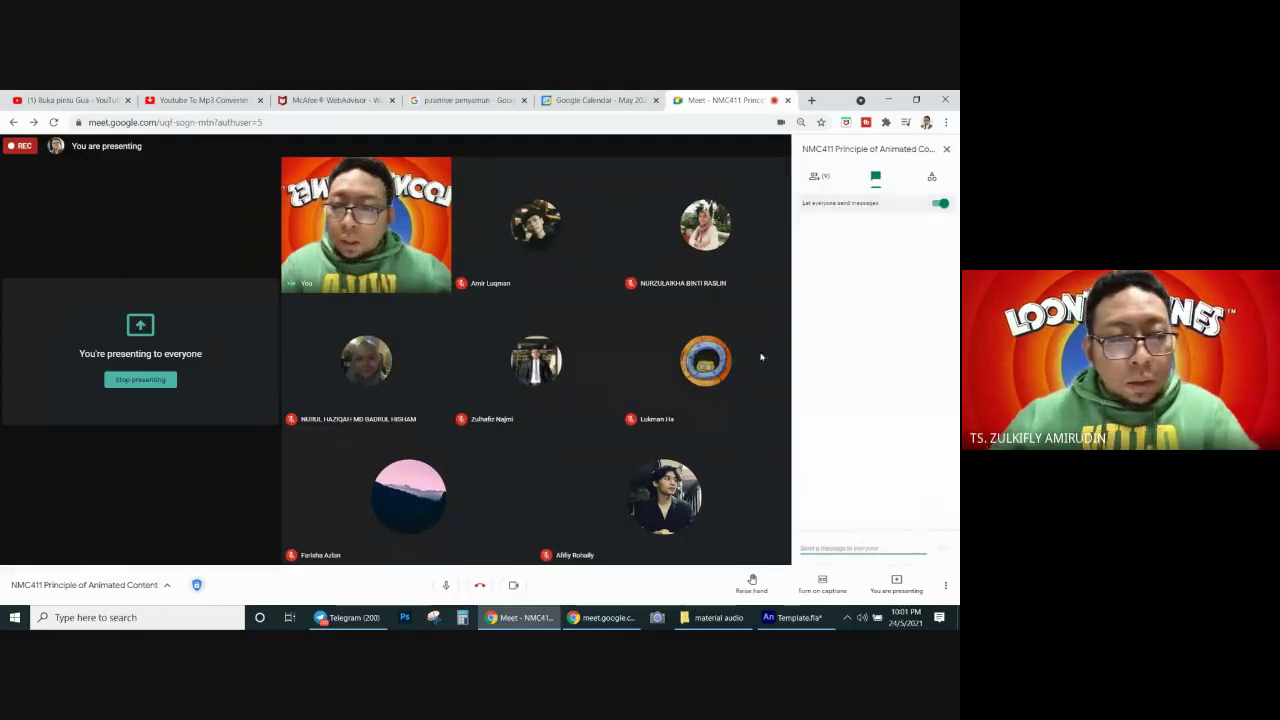
click(782, 616)
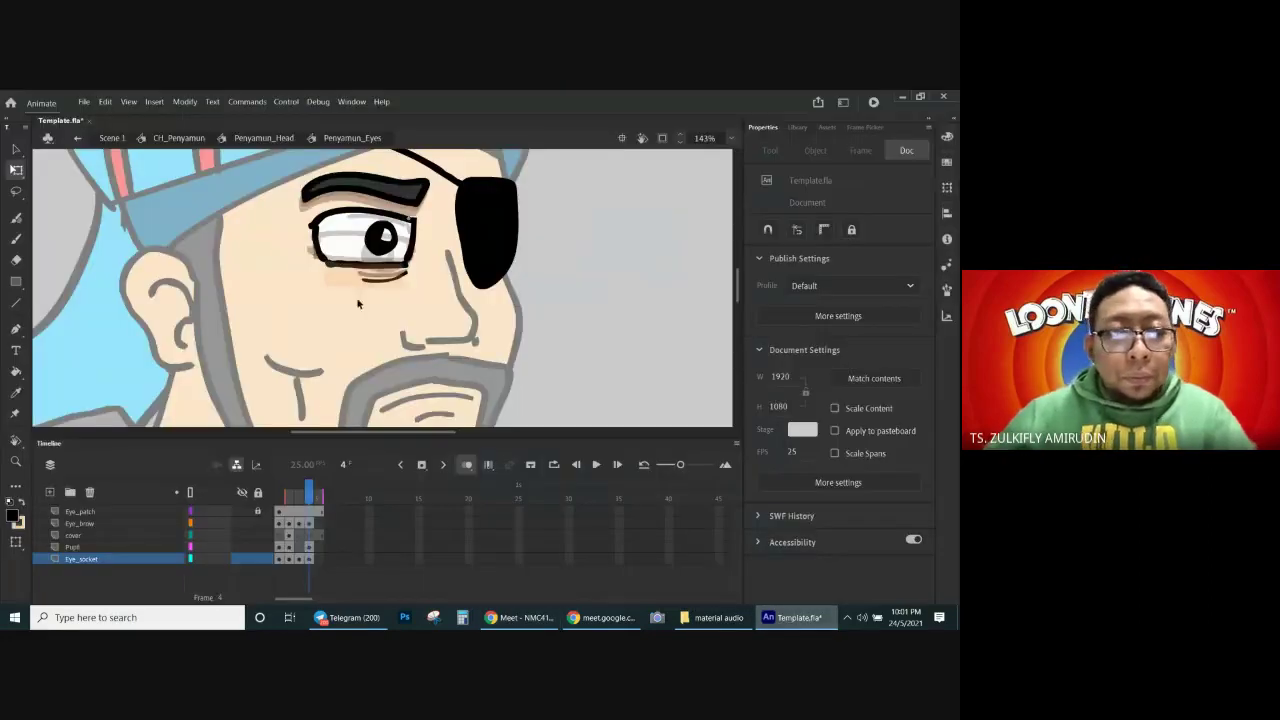
drag(313, 499, 309, 499)
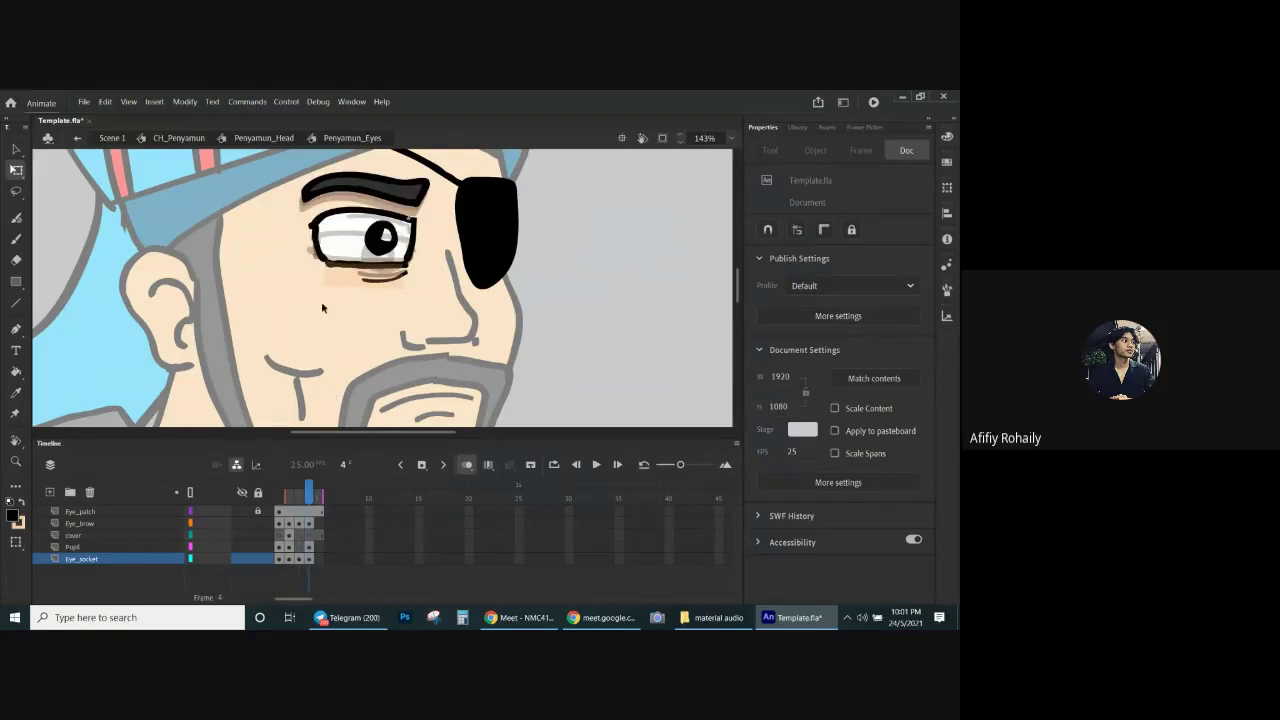
Step: Move the eye socket at frame 4 aside onto the temple and extend the onion skin range back to frame 1
scroll(322, 308, up, 1)
scroll(349, 348, up, 2)
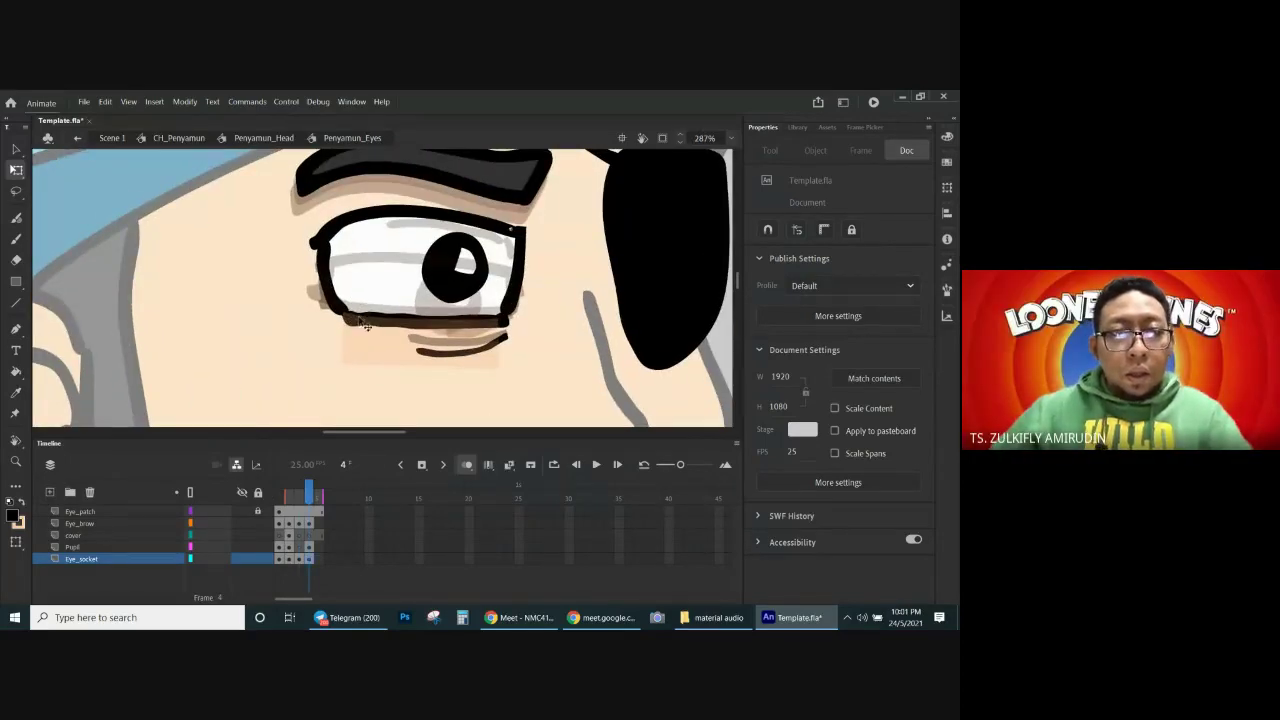
click(372, 294)
drag(372, 294, 138, 296)
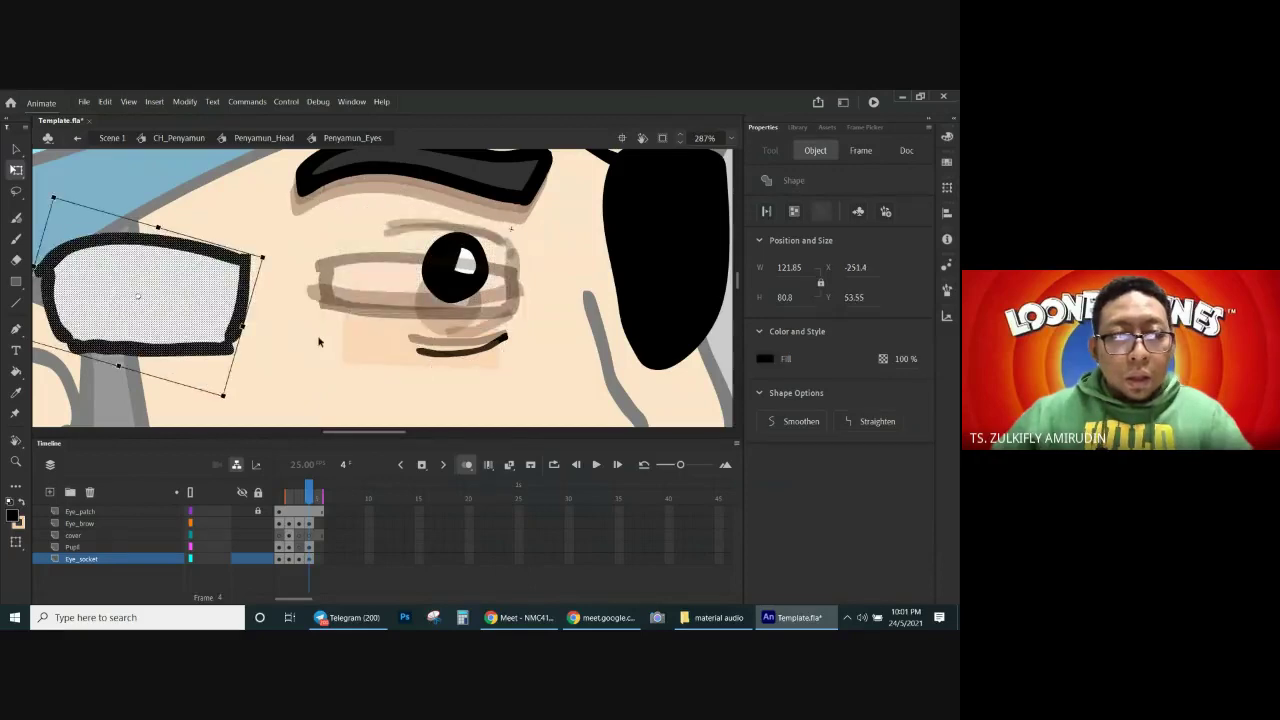
click(282, 347)
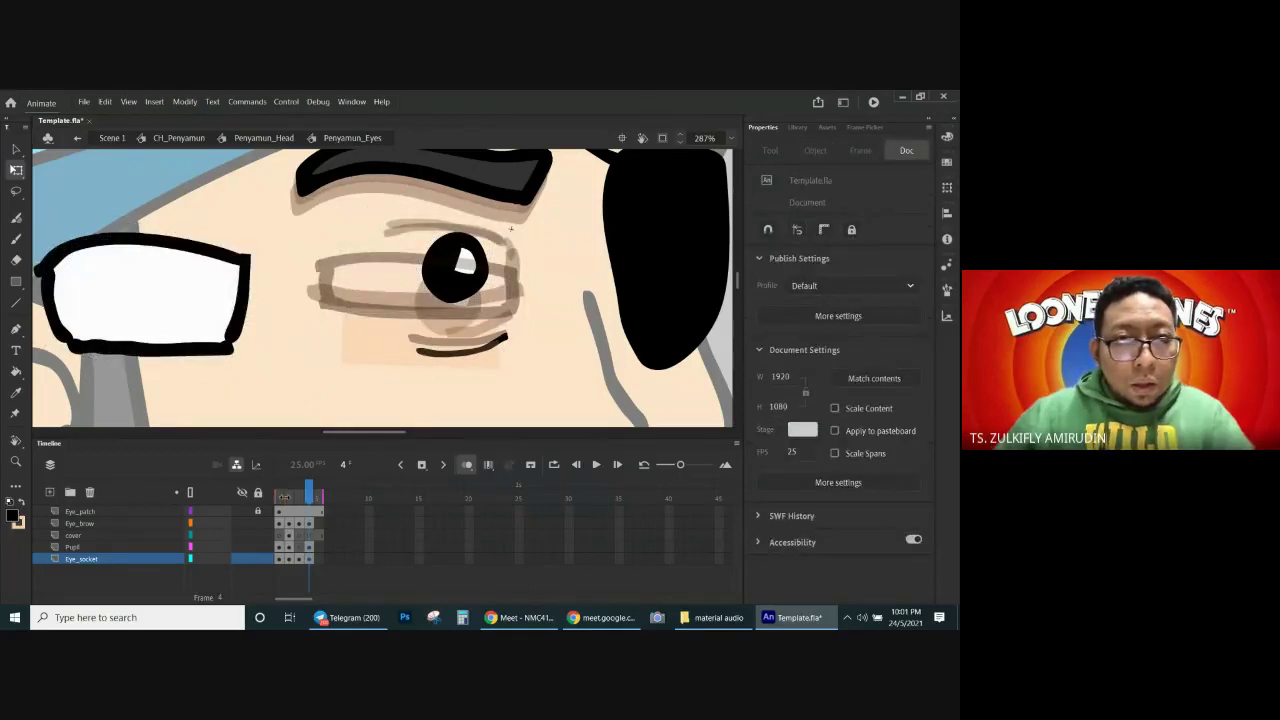
drag(285, 497, 280, 497)
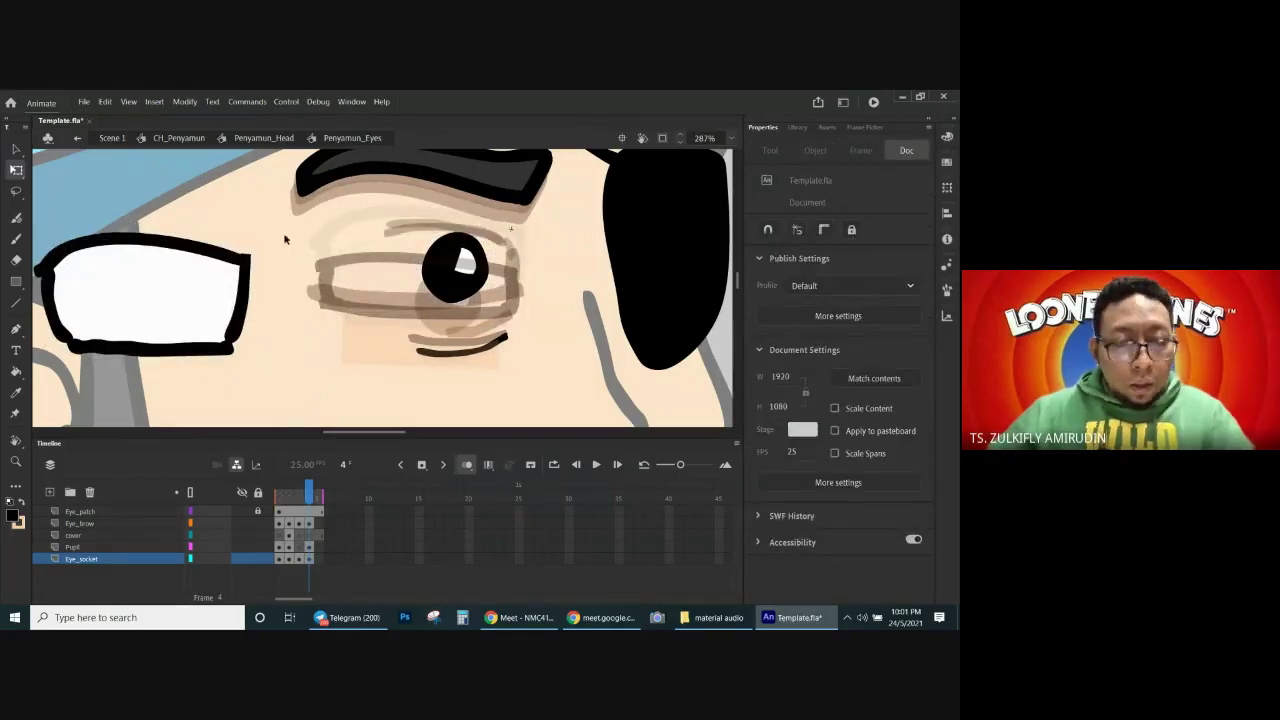
Step: Draw a new half-open eye outline around the pupil at frame 4 with a black Classic Brush of size 8
key(b)
click(768, 268)
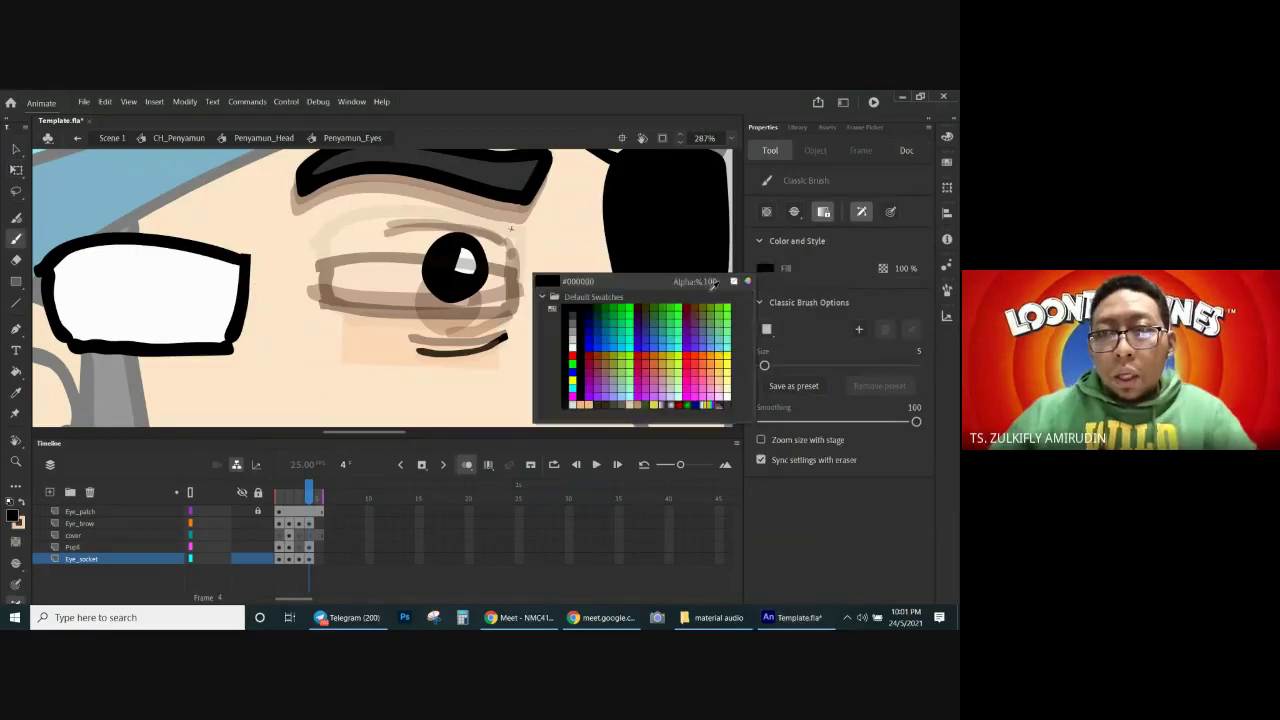
click(588, 300)
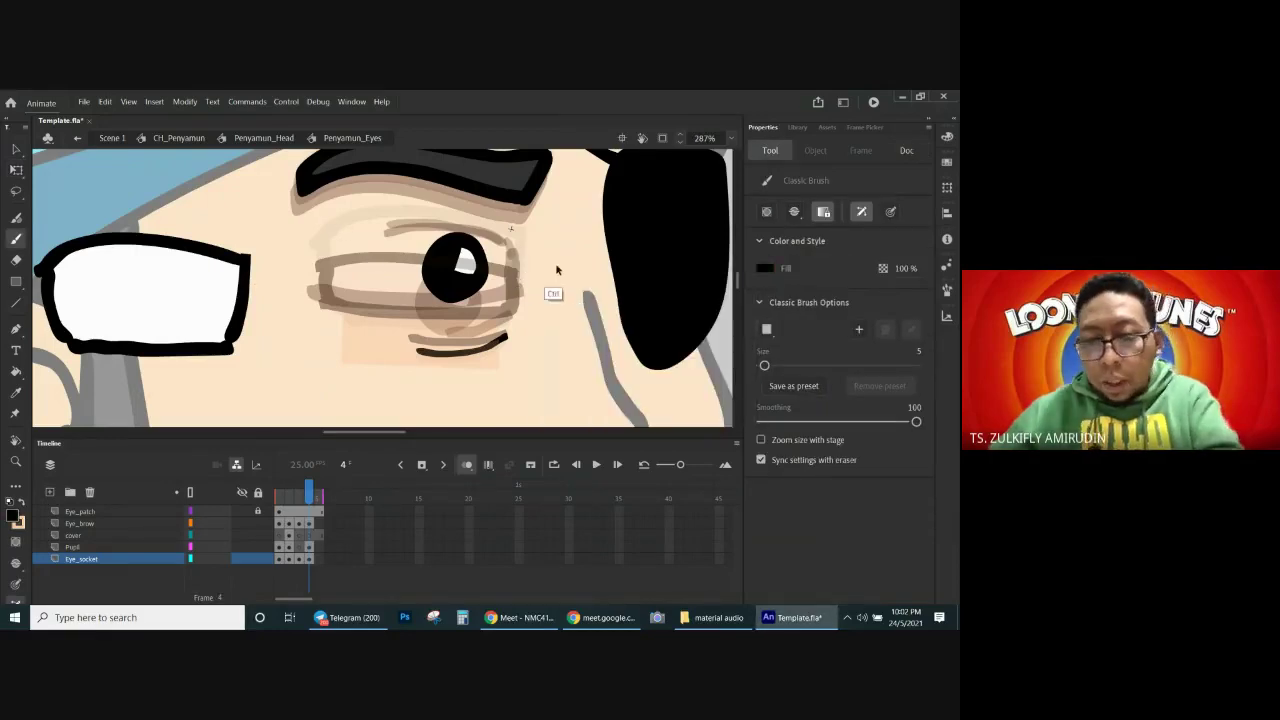
key(ctrl+minus)
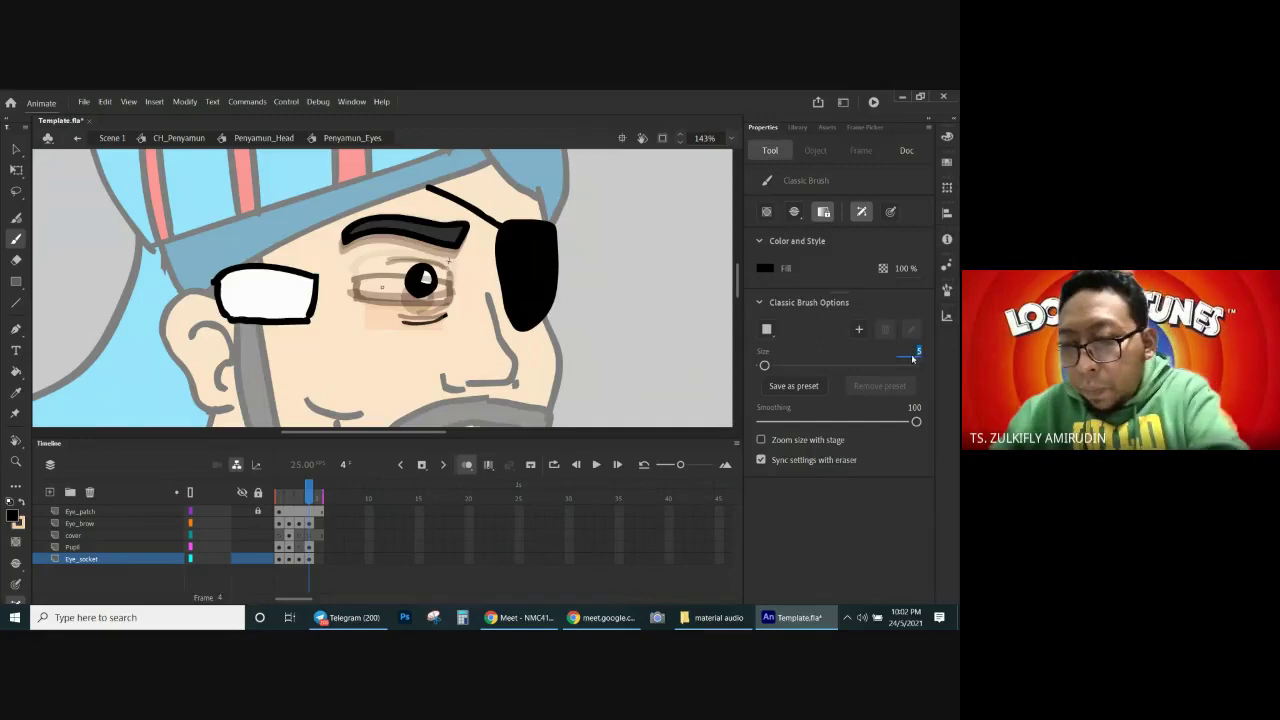
text(8)
key(Return)
drag(356, 273, 450, 266)
key(ctrl+z)
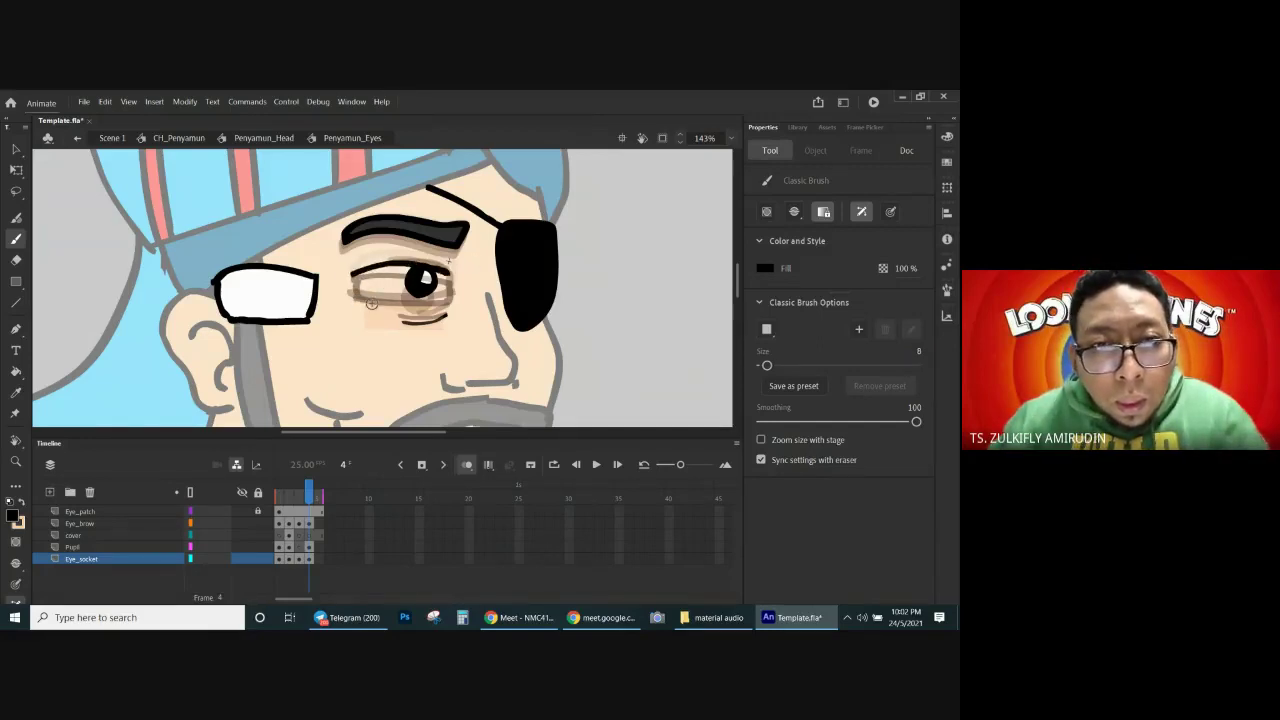
mouse_move(362, 296)
mouse_down()
mouse_move(444, 299)
mouse_move(450, 277)
mouse_move(441, 289)
mouse_up()
drag(356, 274, 358, 293)
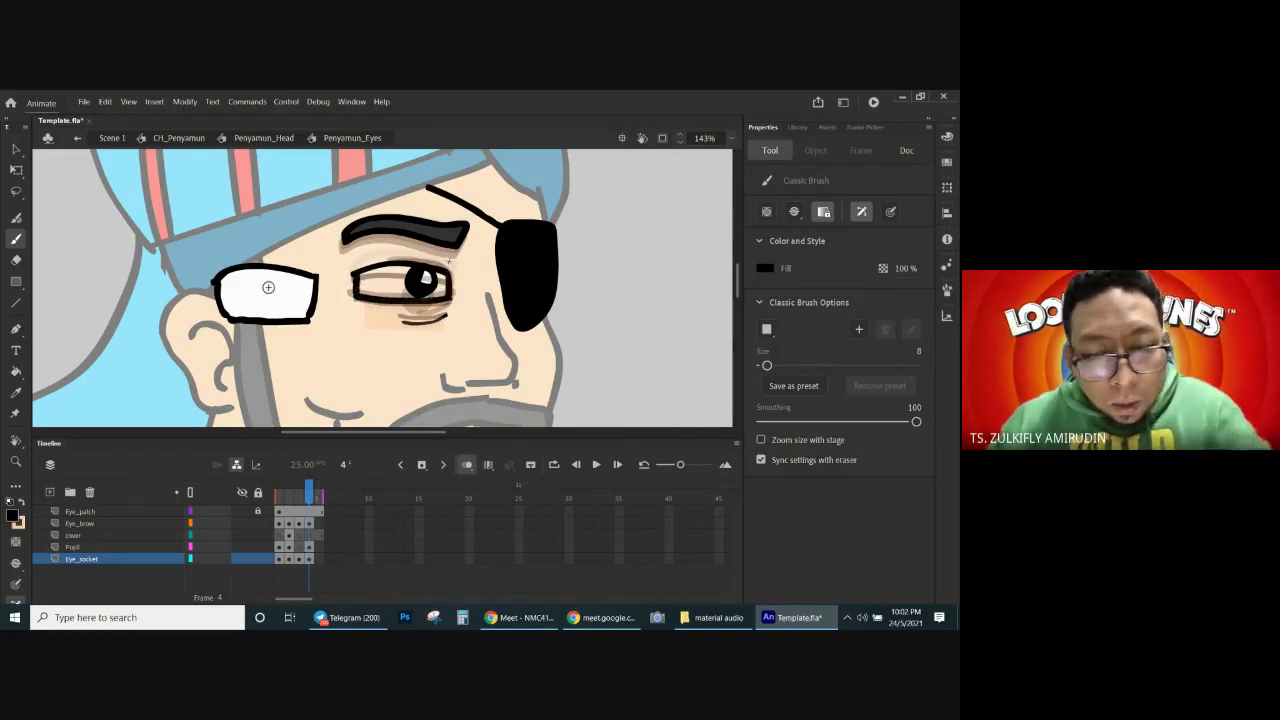
Step: Fill the new eye outline at frame 4 with the white sampled from the old eye socket
key(i)
key(k)
click(382, 288)
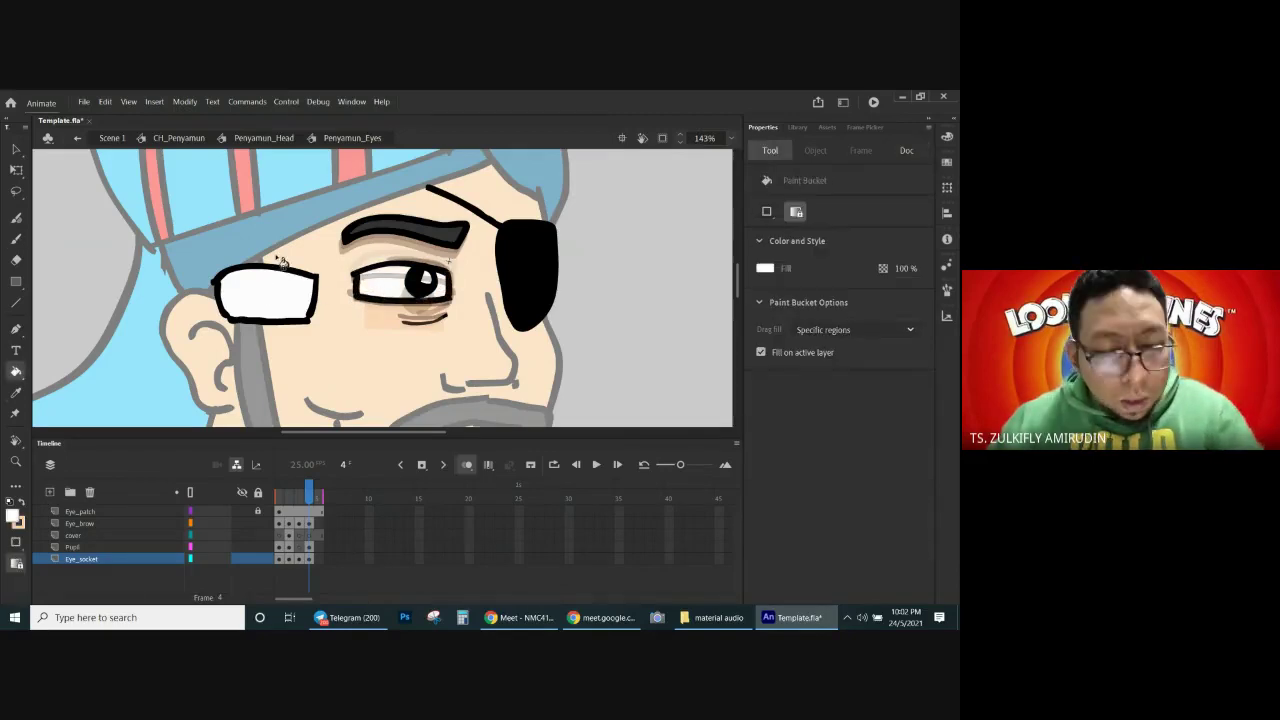
Step: Delete the old eye socket's white fill and black outline from the temple at frame 4
key(v)
click(274, 302)
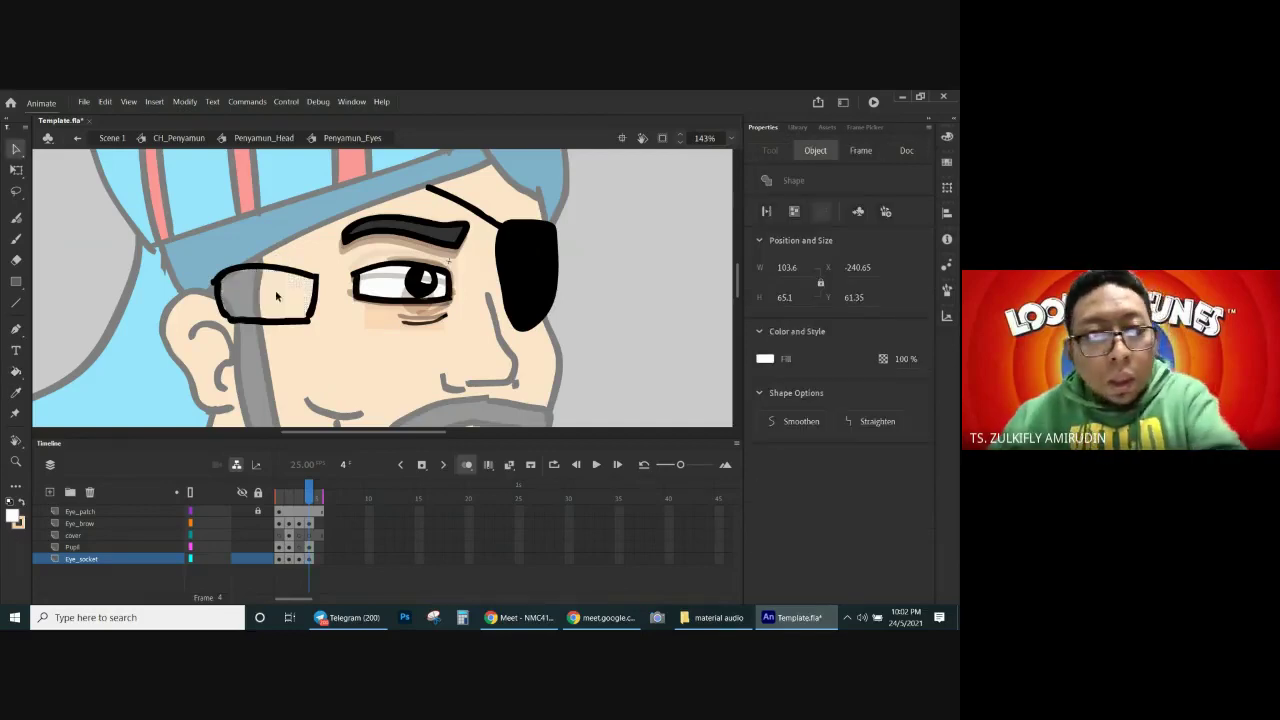
key(Delete)
double_click(310, 318)
key(Delete)
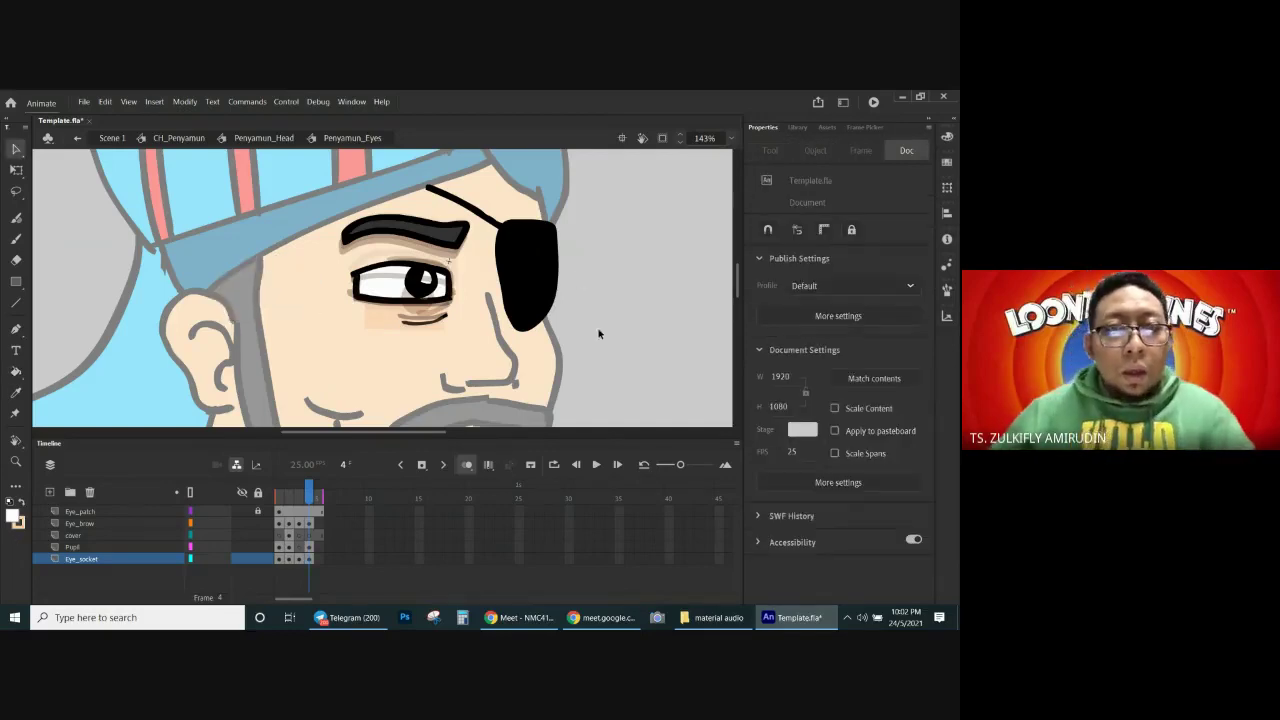
Step: Turn off onion skinning and step through frames 1 to 4 to review the blink, returning to frame 1
click(422, 465)
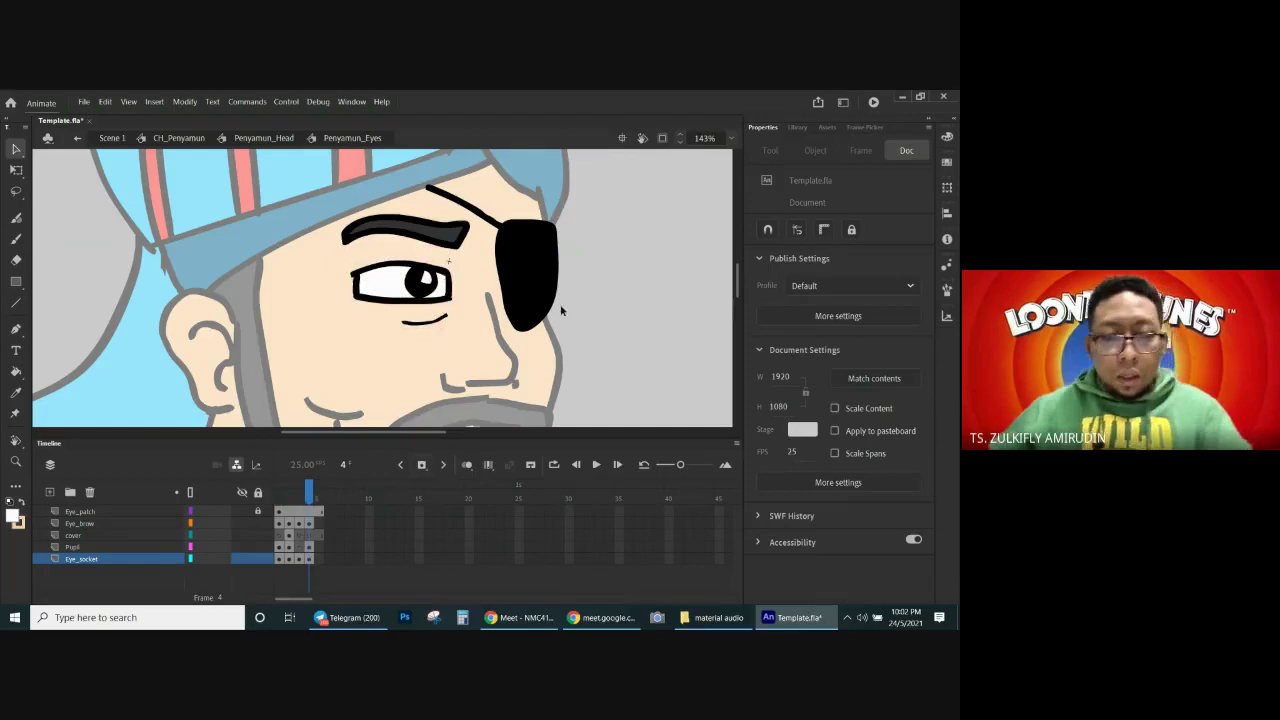
key(comma)
key(comma)
key(comma)
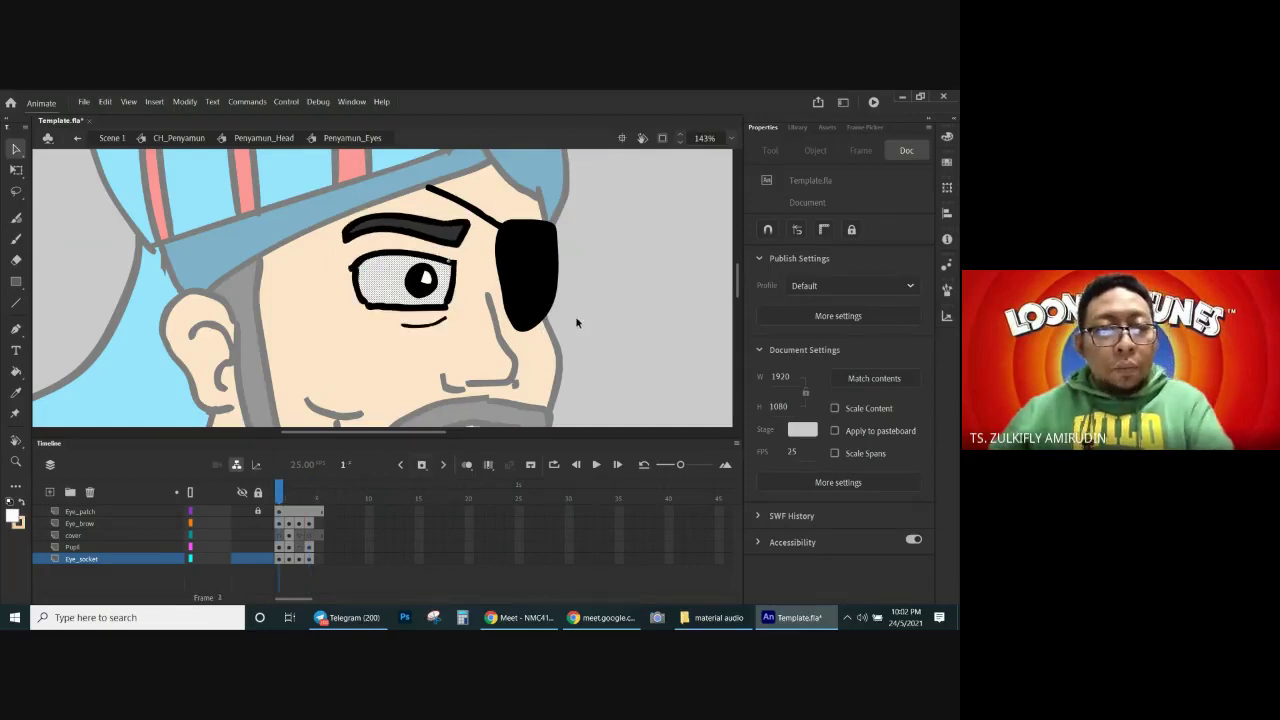
key(period)
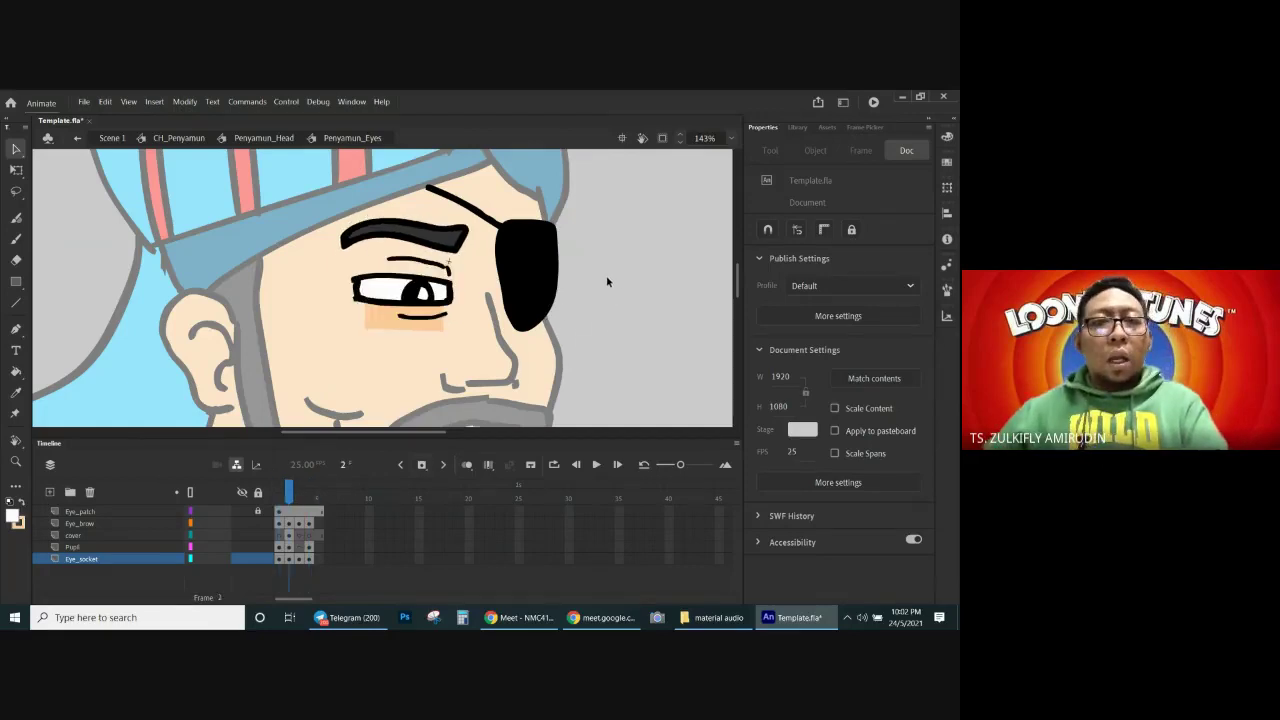
key(period)
key(period)
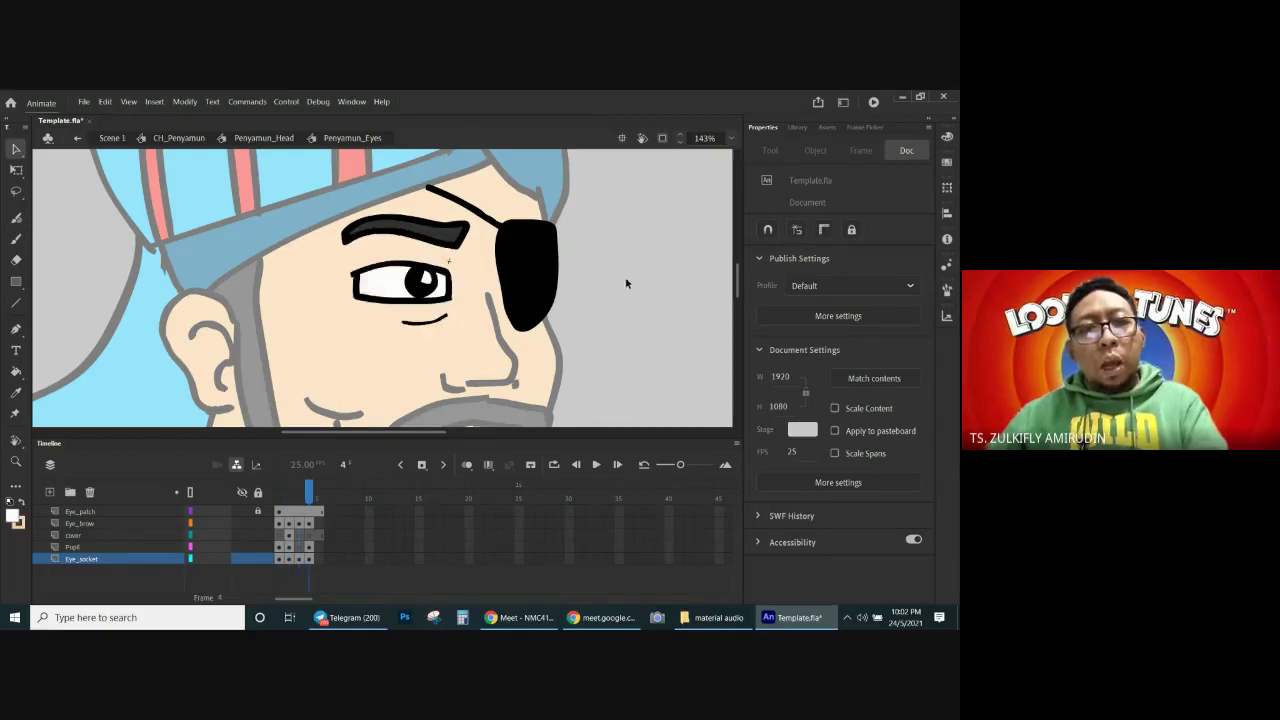
key(period)
key(comma)
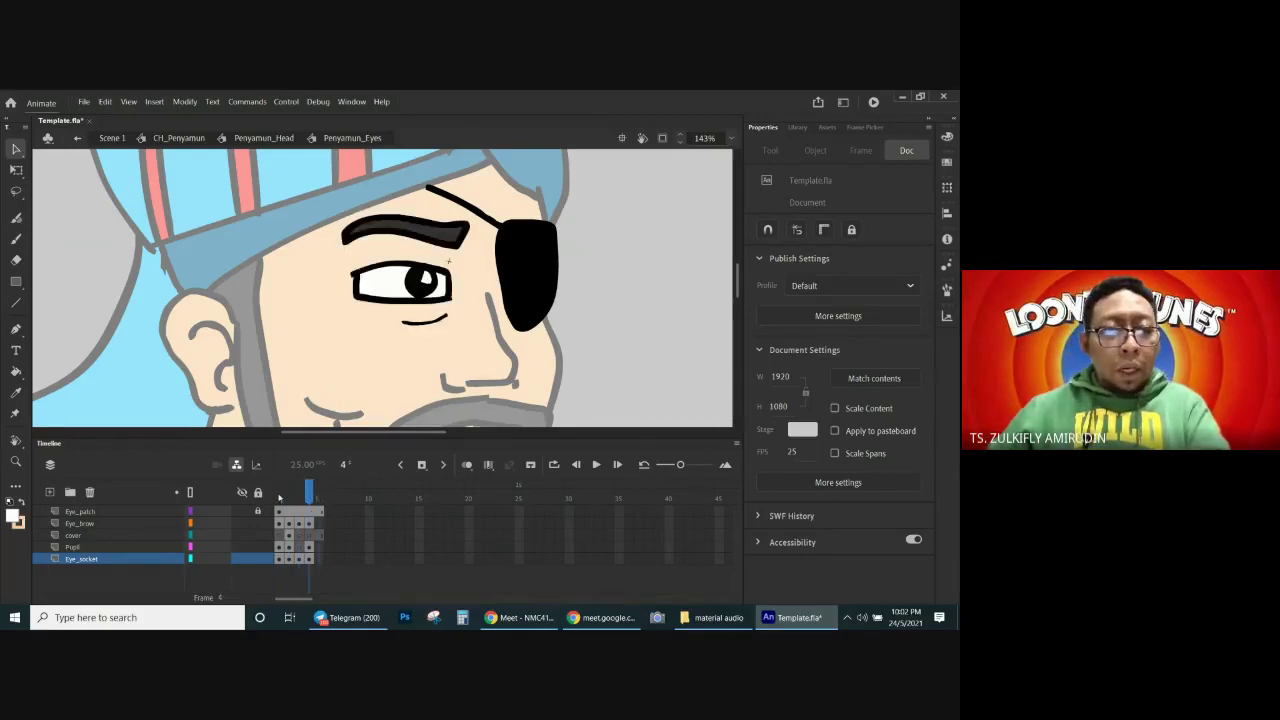
click(279, 495)
key(period)
key(period)
key(period)
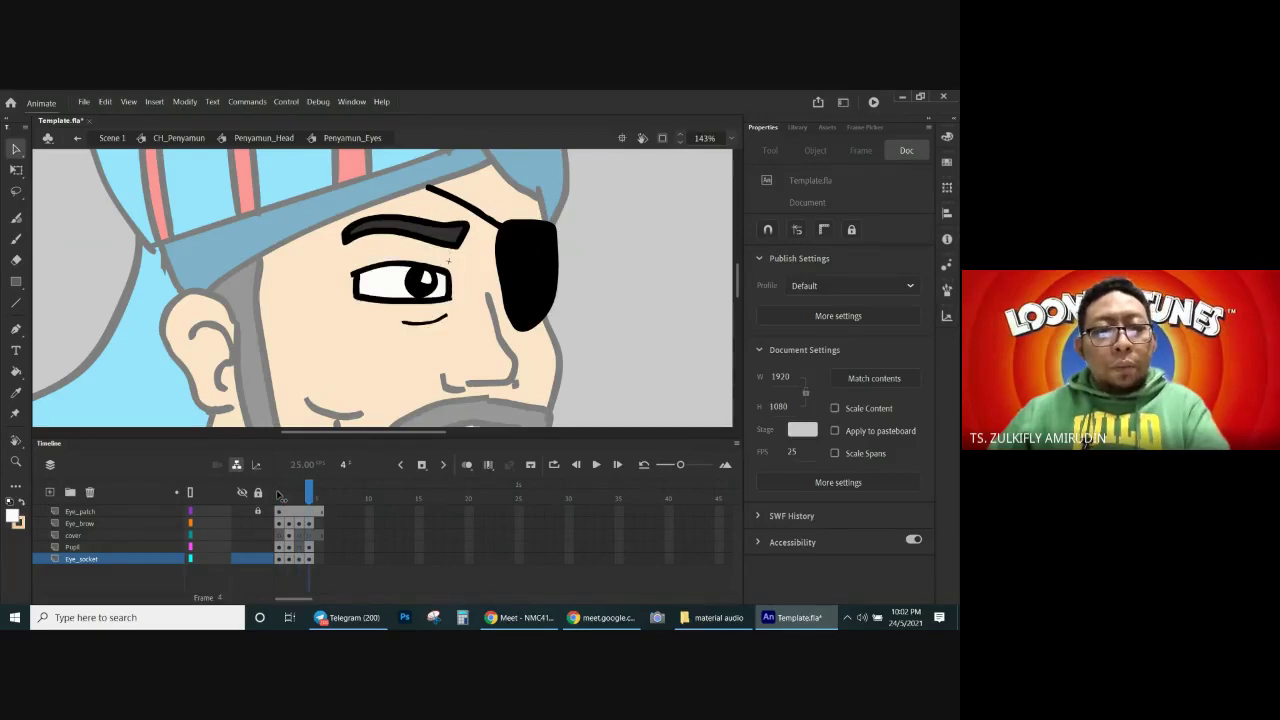
click(279, 495)
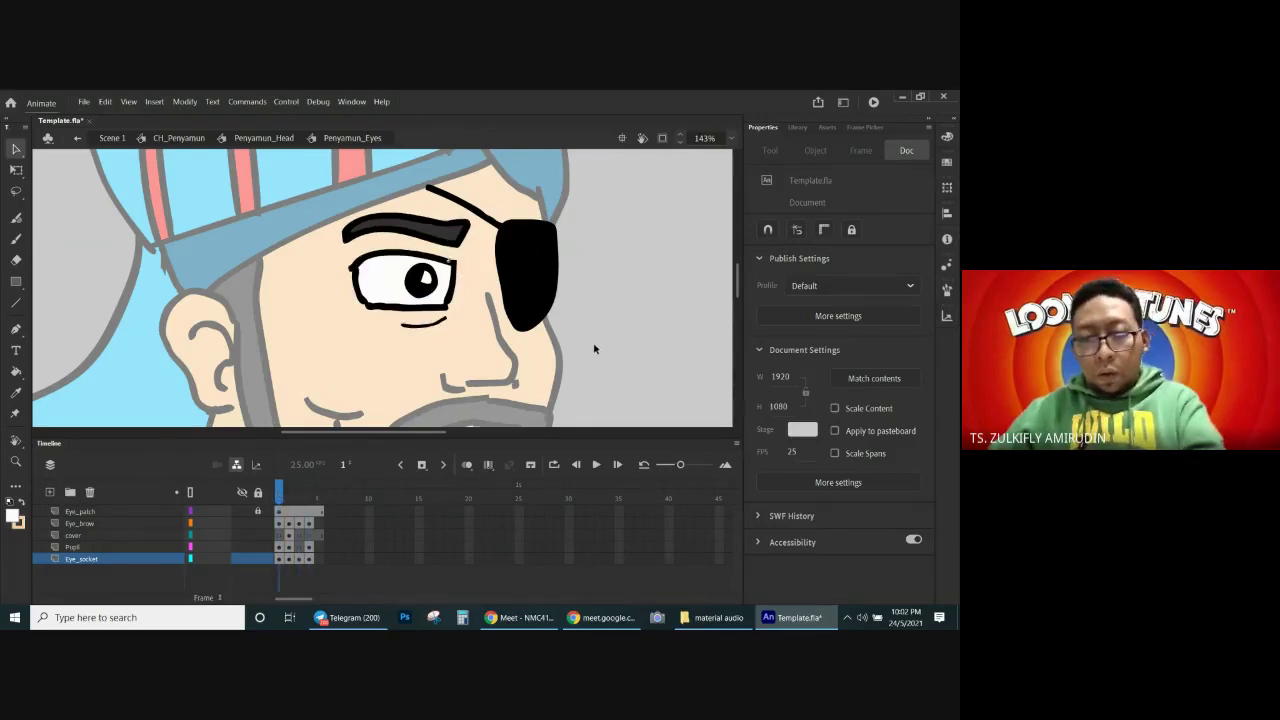
Step: Reset the stage rotation, centre the stage, and exit the eye symbol to Penyamun_Head
scroll(593, 349, down, 5)
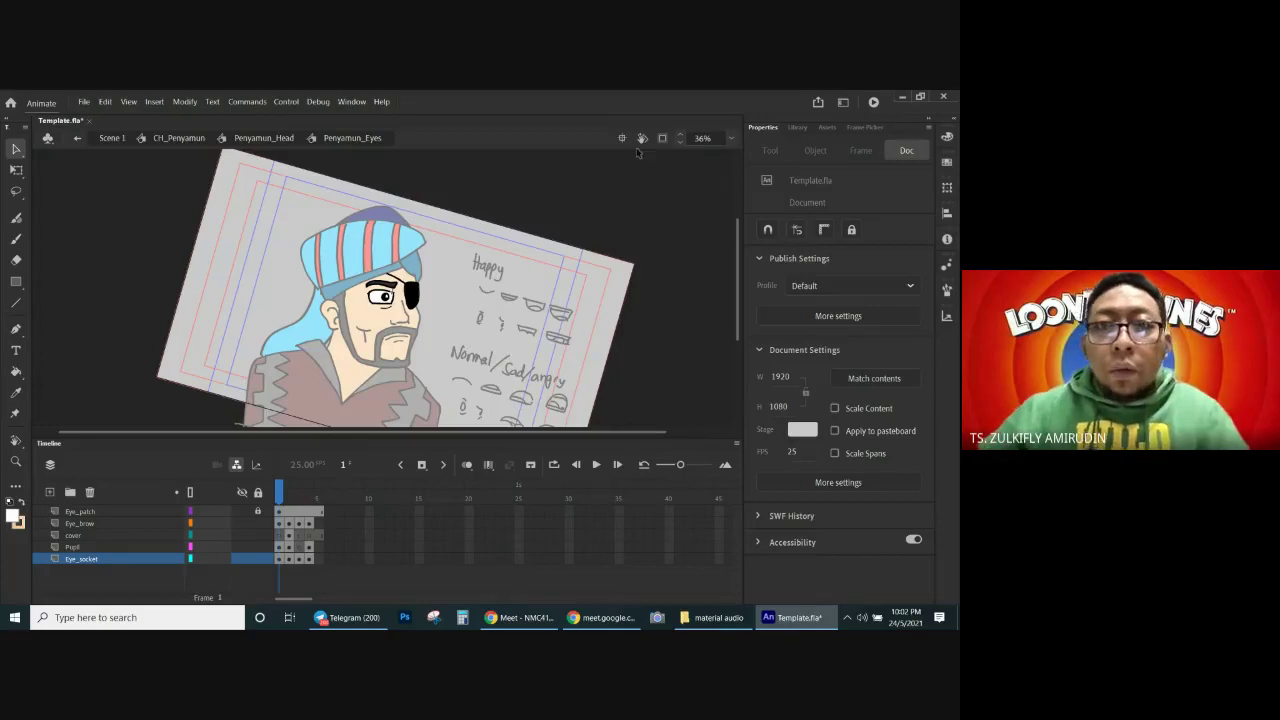
click(642, 139)
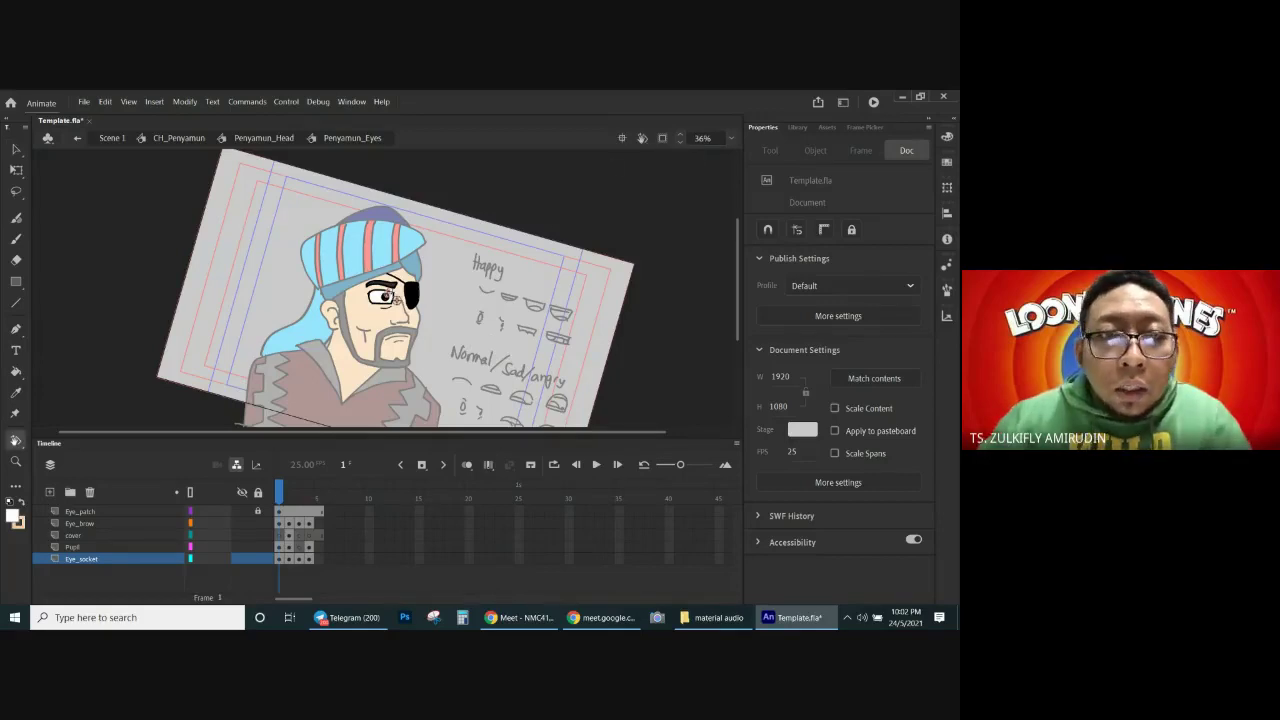
click(621, 140)
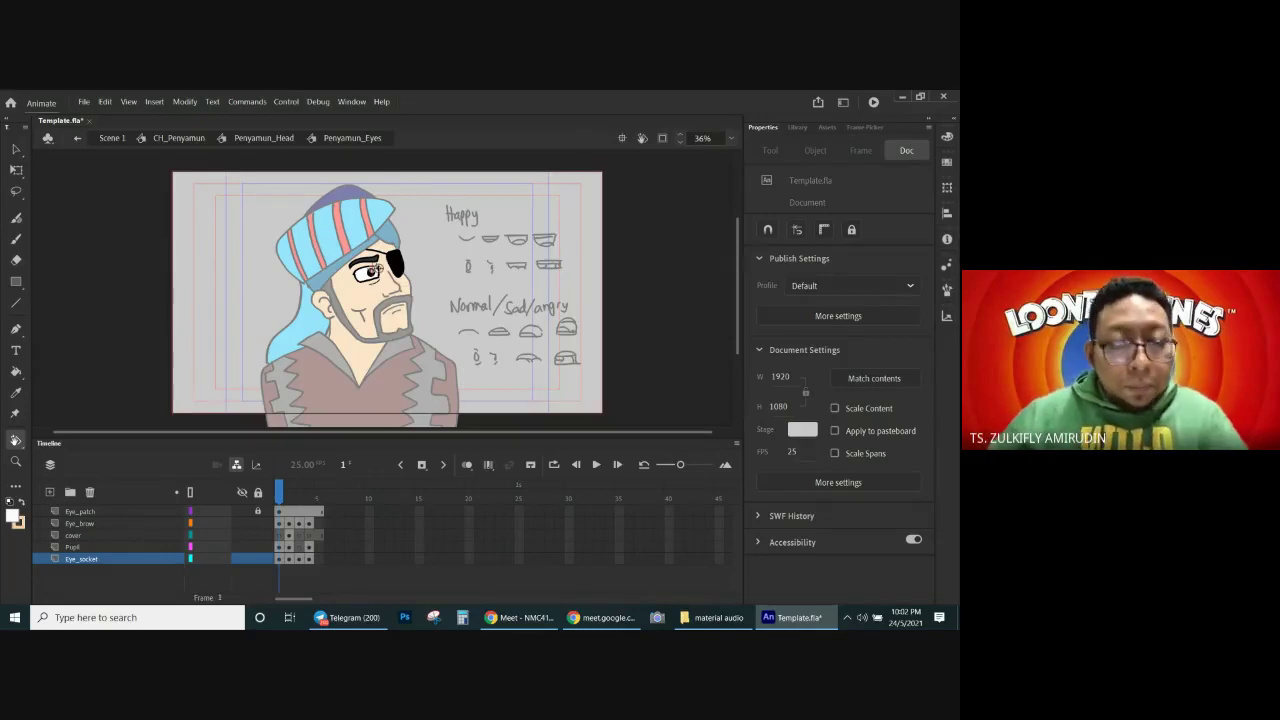
key(v)
double_click(440, 287)
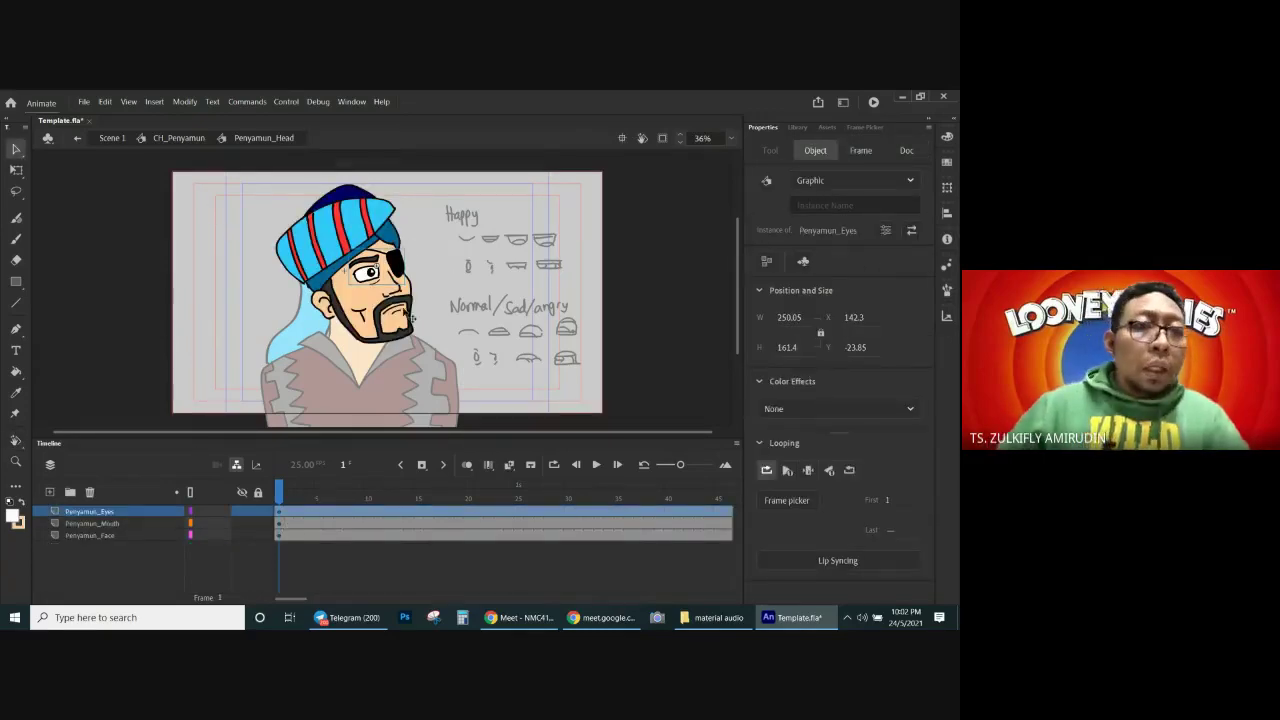
click(460, 300)
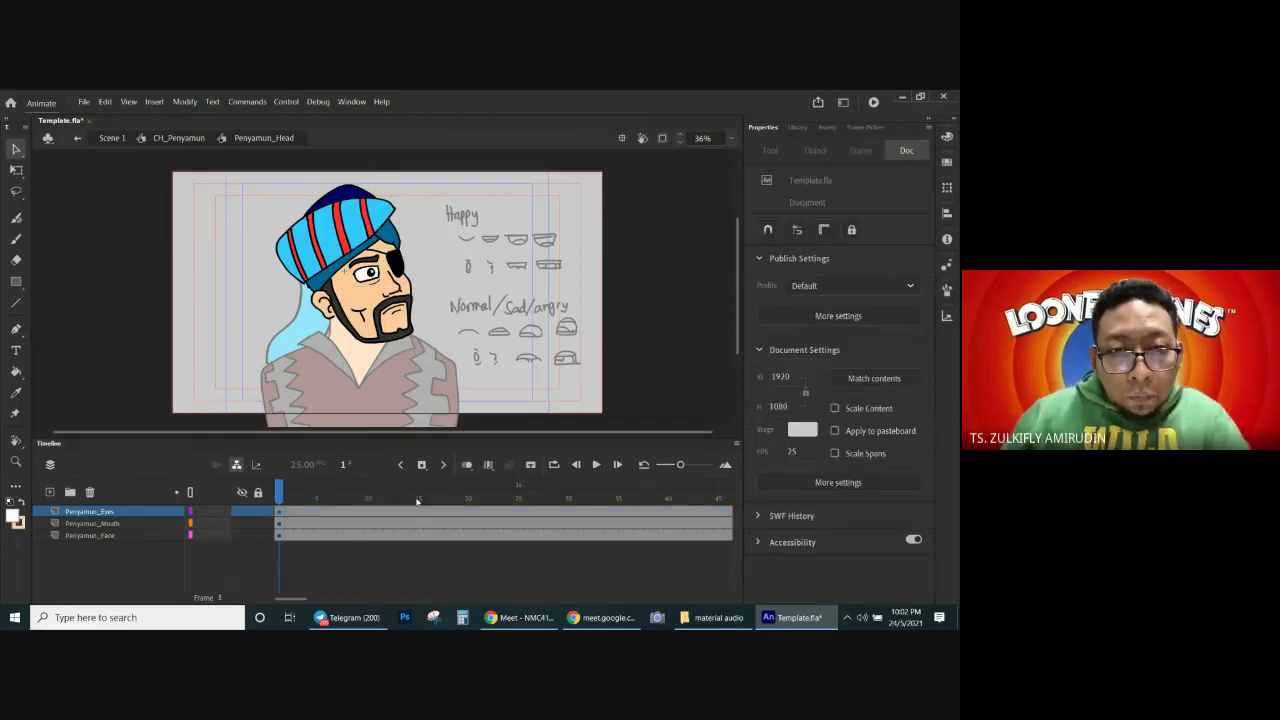
Step: Set the looping of the Penyamun_Eyes instance at frame 1 to play a single frame
click(418, 500)
click(471, 512)
click(280, 512)
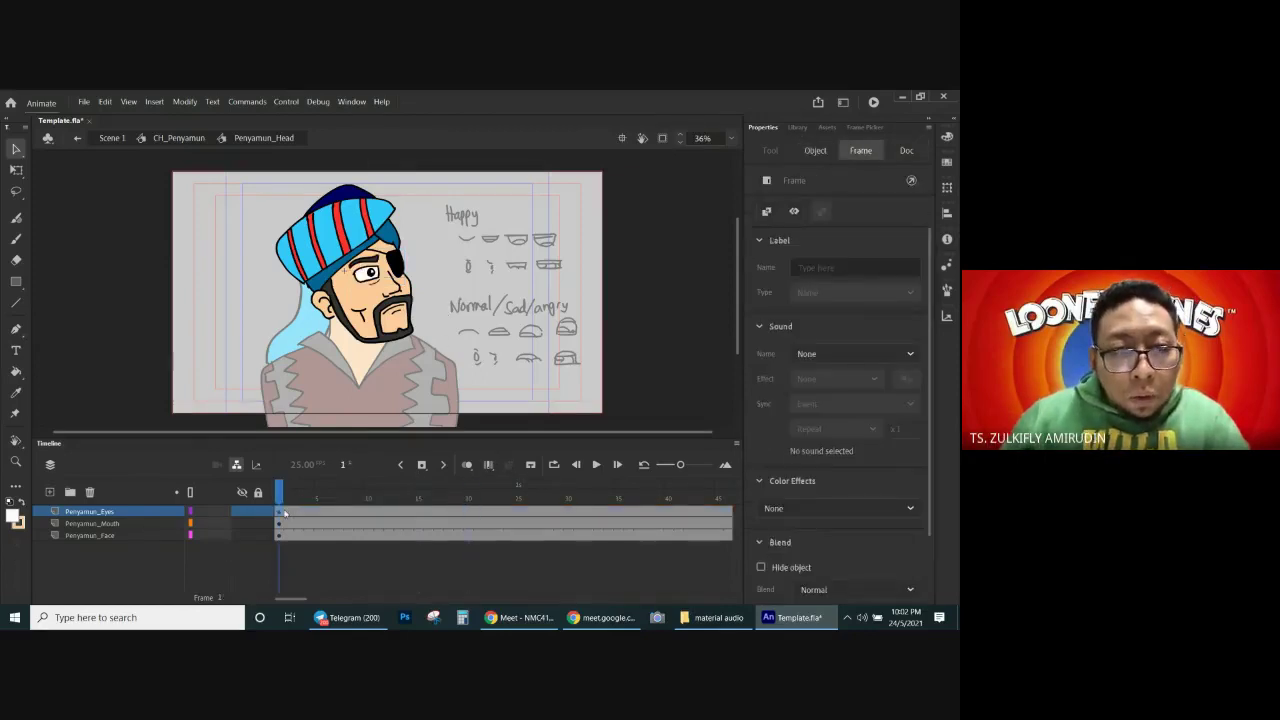
click(362, 272)
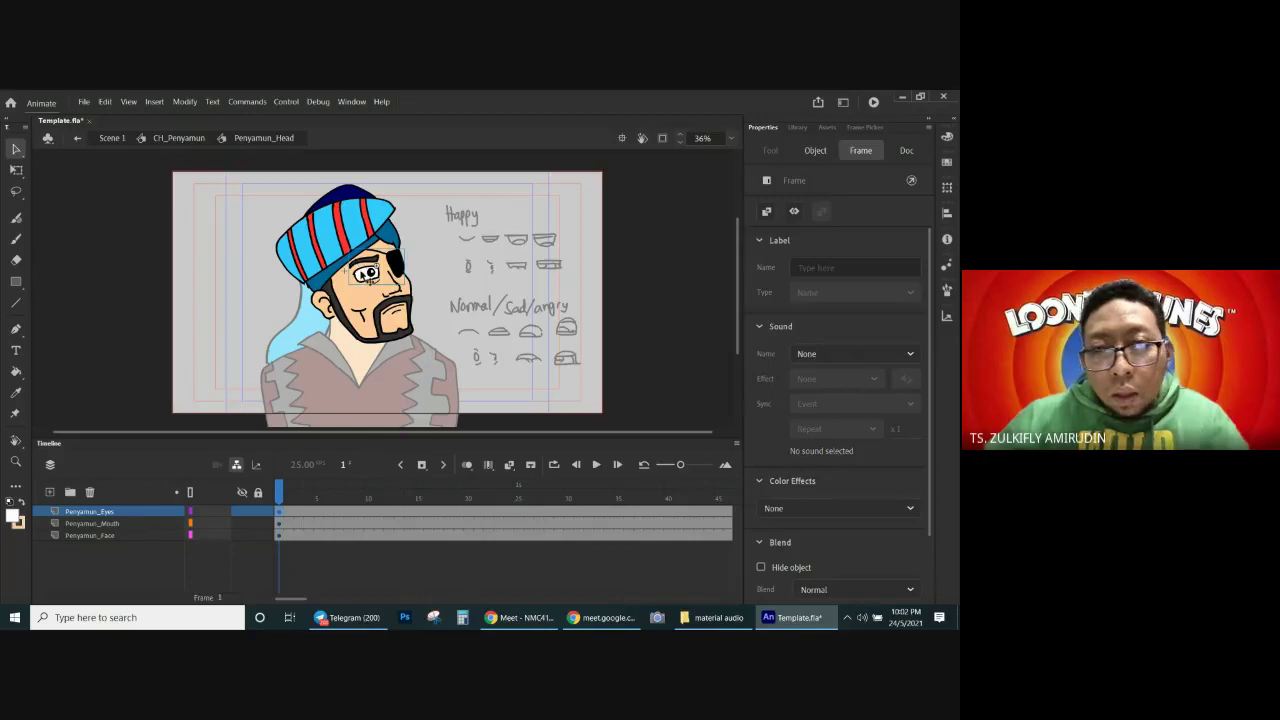
click(808, 471)
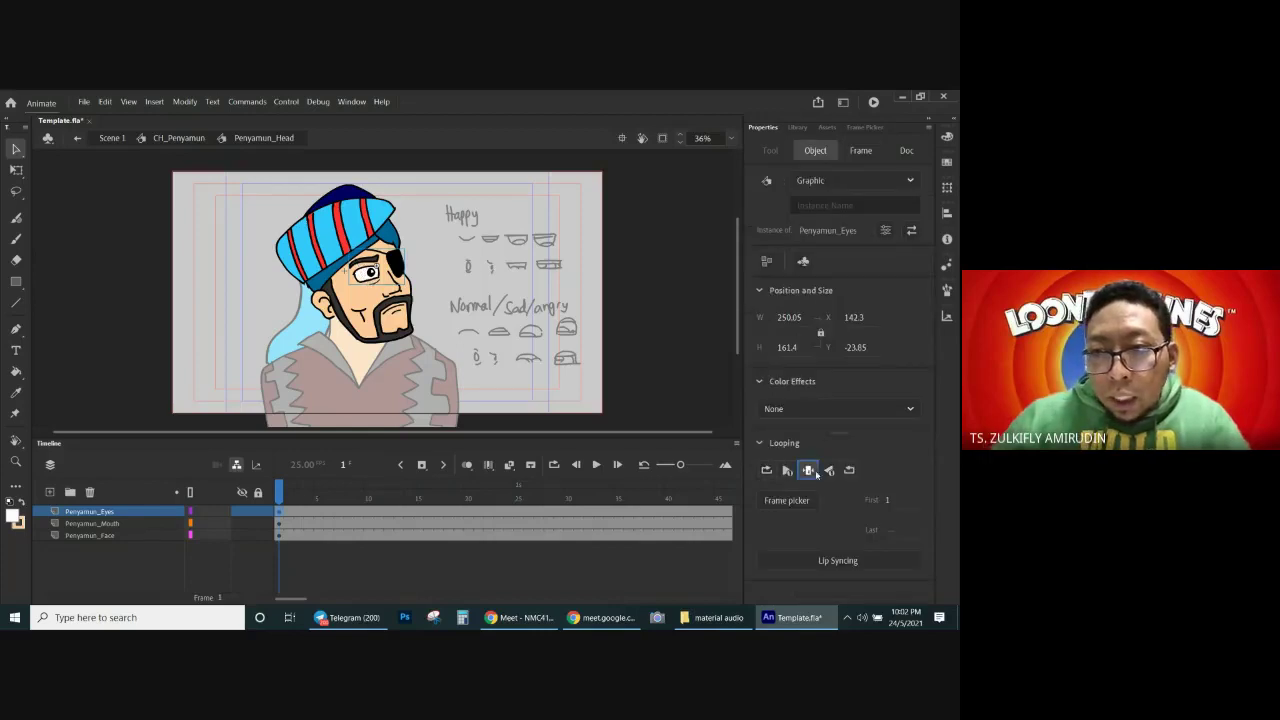
click(466, 290)
Step: With the Frame Picker, key closed-eye pose 3 at frame 20 and half-closed pose 2 at frame 18 on Penyamun_Eyes
click(398, 264)
click(470, 512)
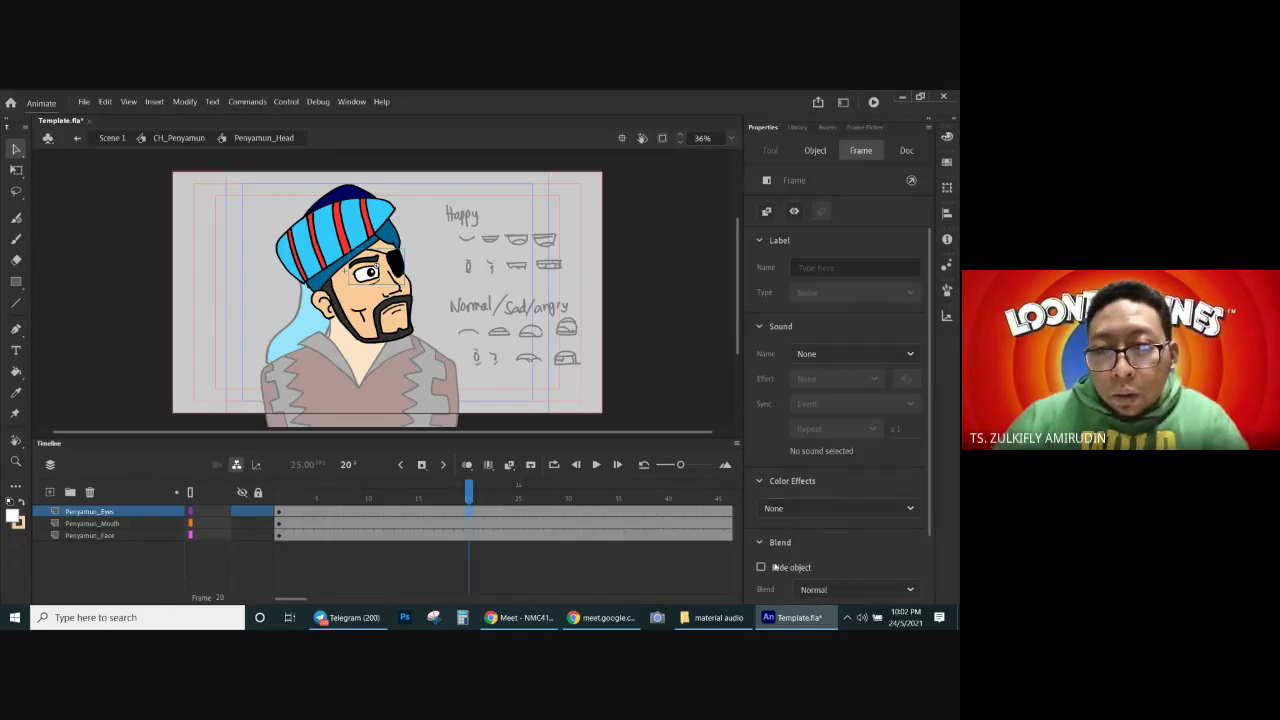
click(398, 265)
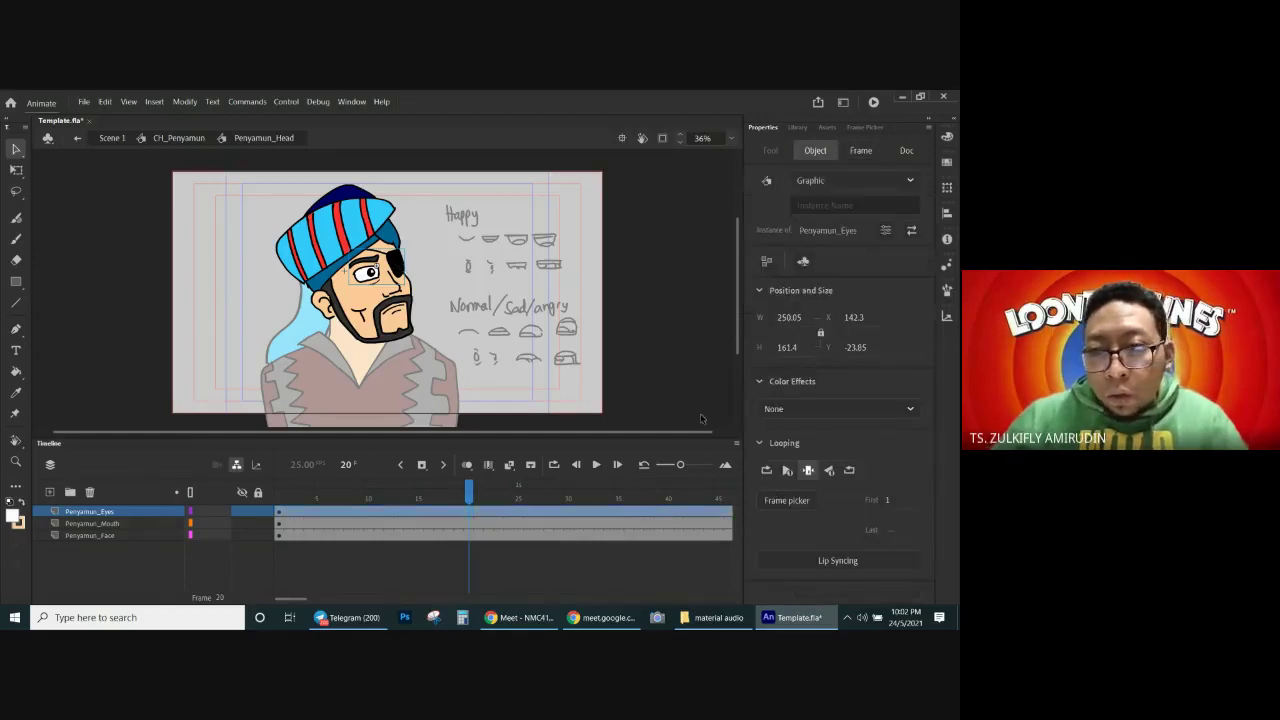
click(786, 500)
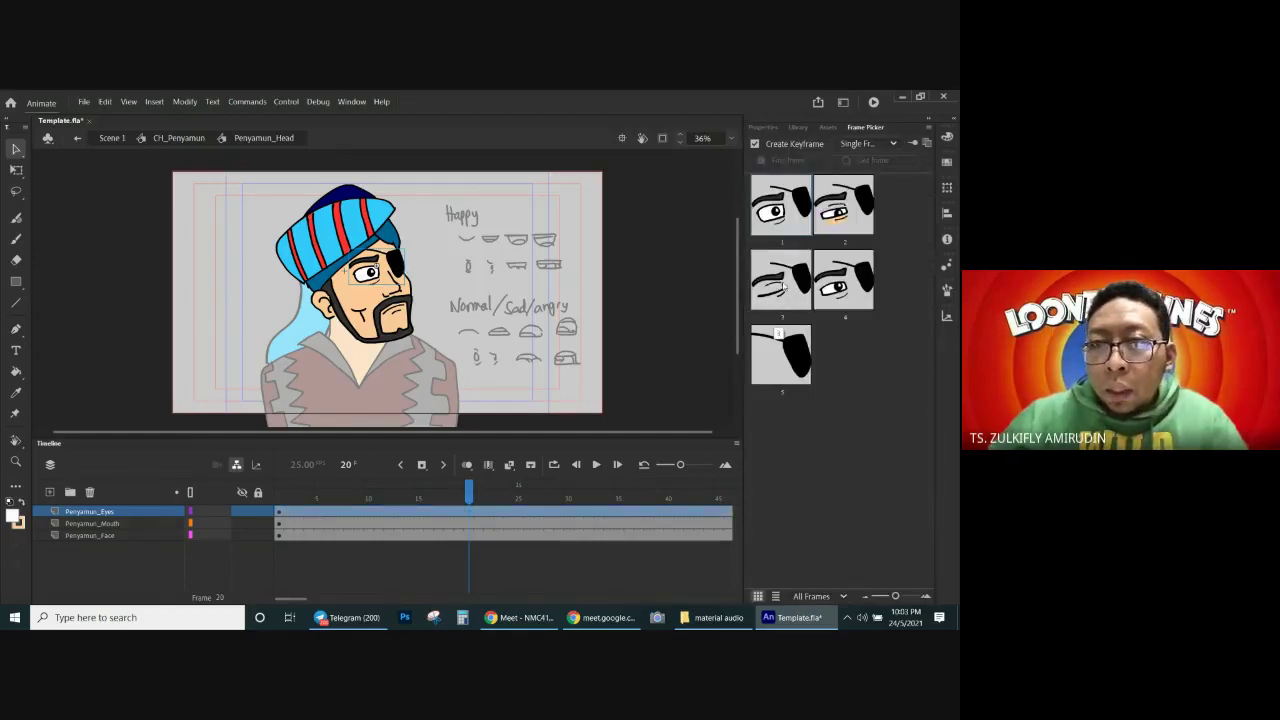
click(449, 511)
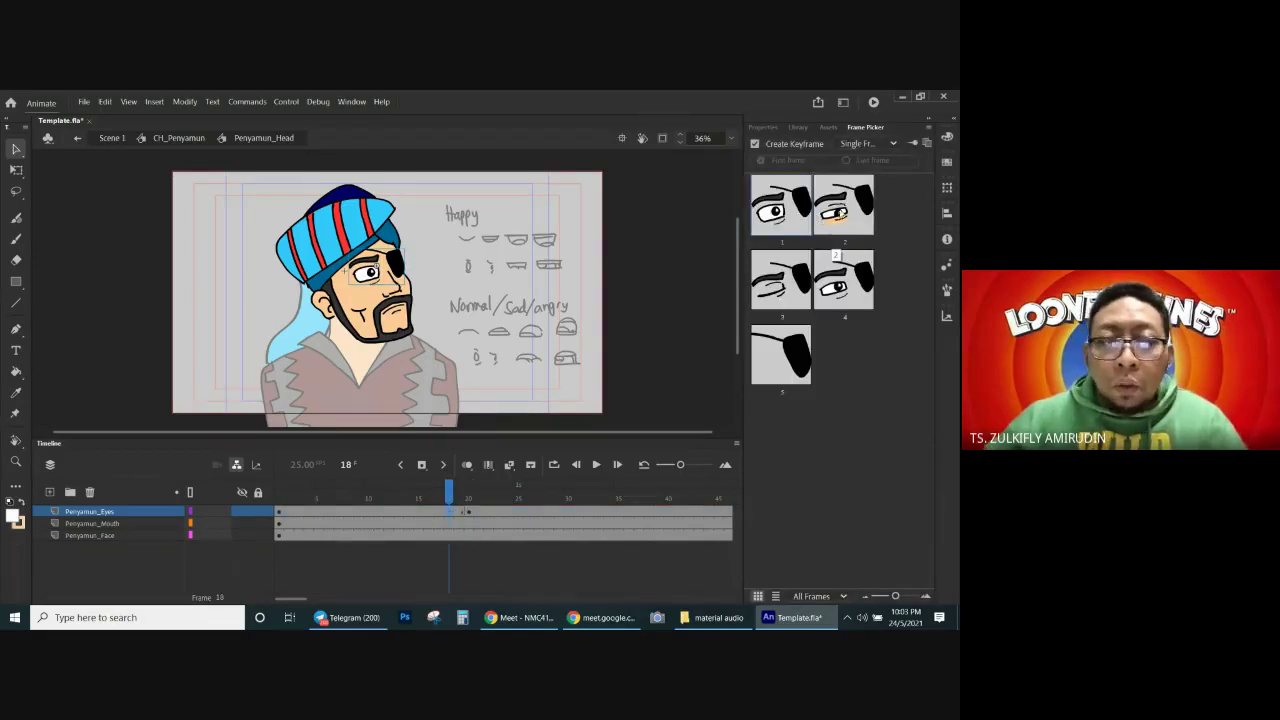
click(838, 213)
Step: Key reopening eye pose 4 at frame 22 and open eye pose 1 at frame 24 on Penyamun_Eyes
click(484, 511)
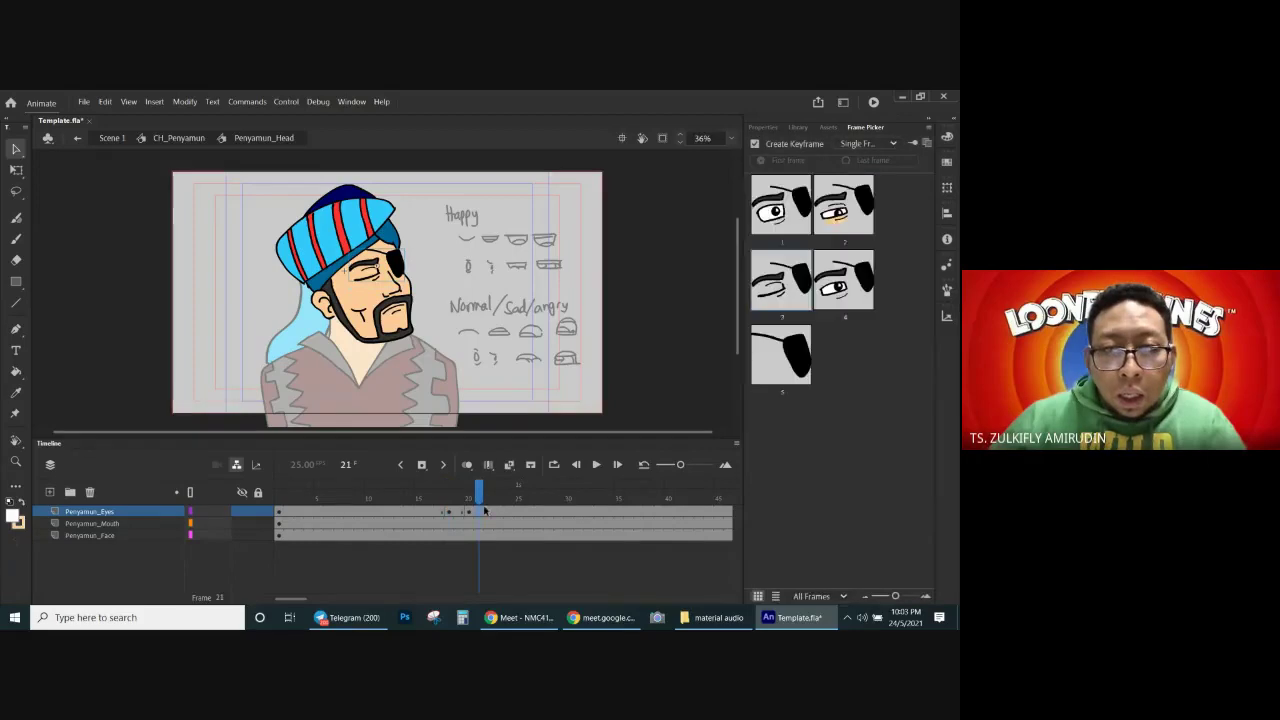
click(489, 512)
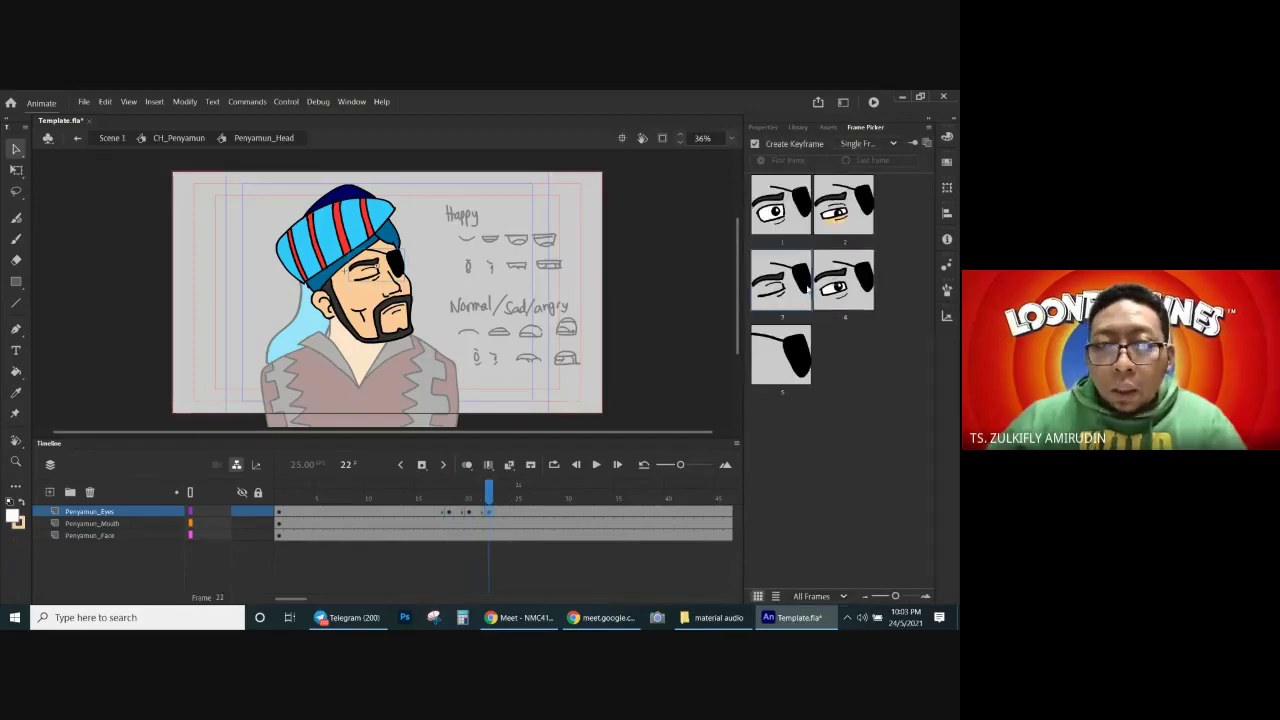
click(843, 280)
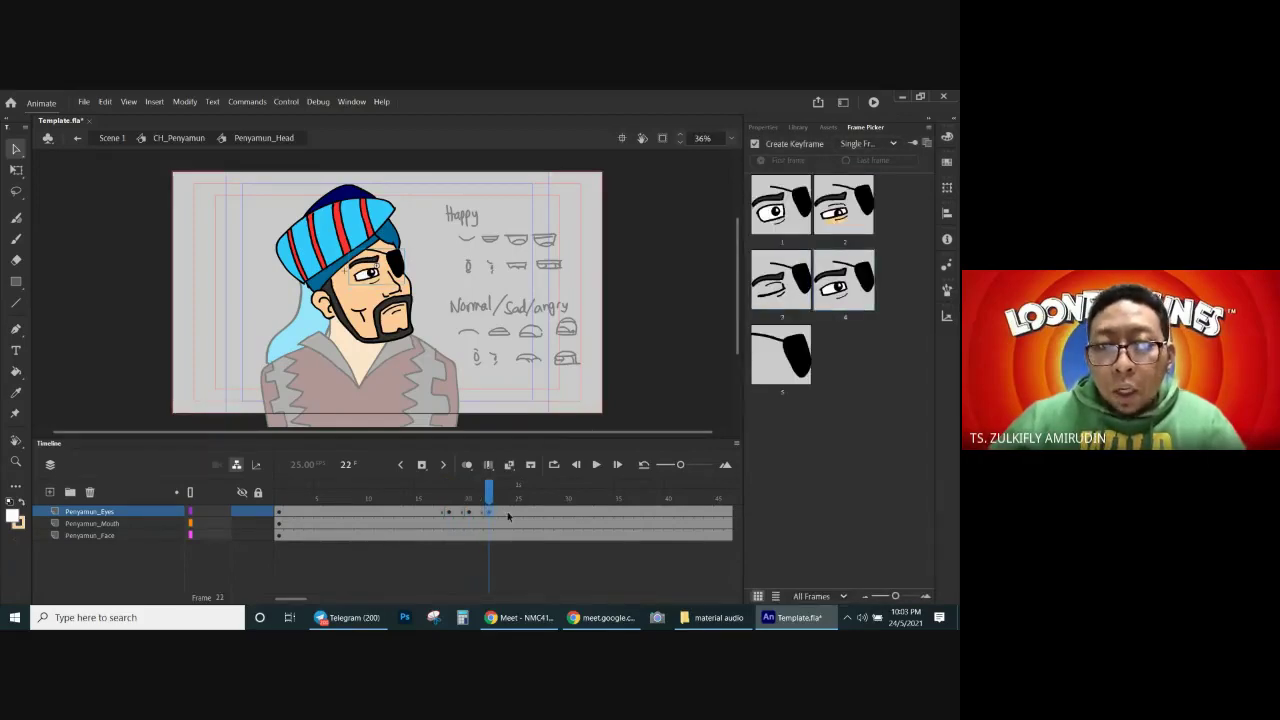
click(508, 512)
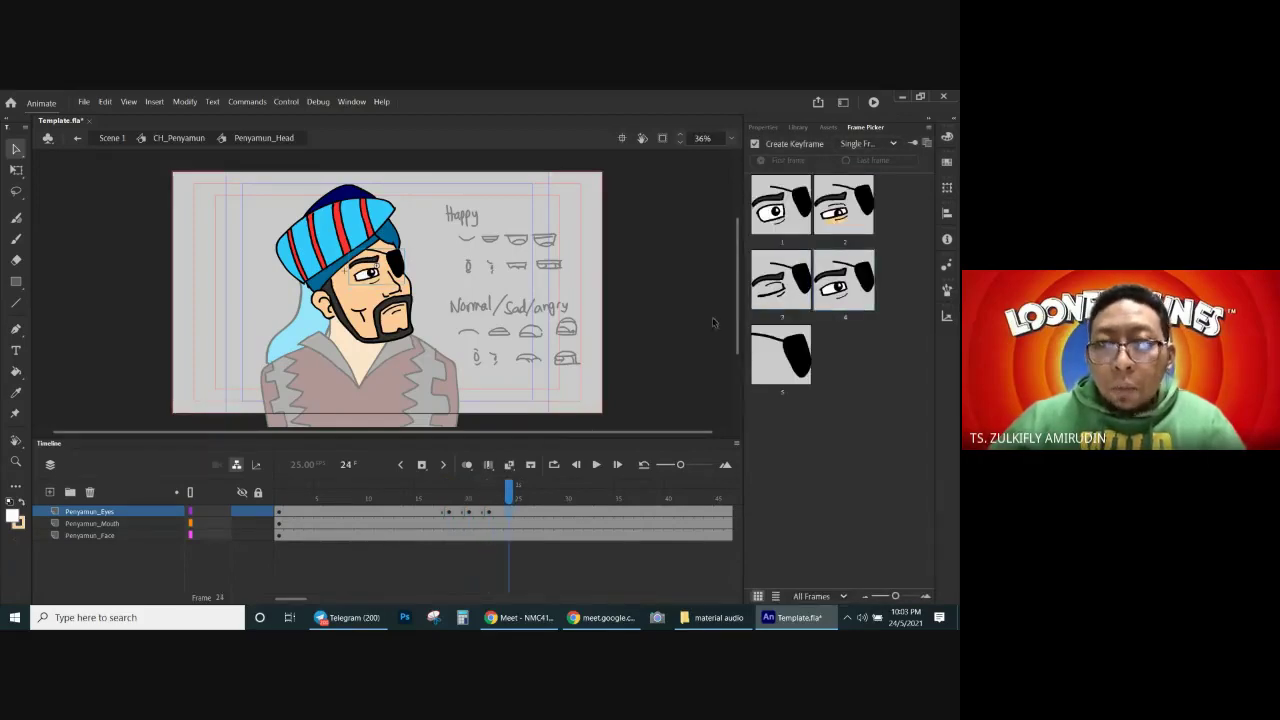
Step: Play the blink from frame 17, stop playback, and scrub back to examine the half-closed eye at frame 19
click(428, 575)
mouse_move(446, 499)
mouse_down()
mouse_move(521, 499)
mouse_move(446, 501)
mouse_up()
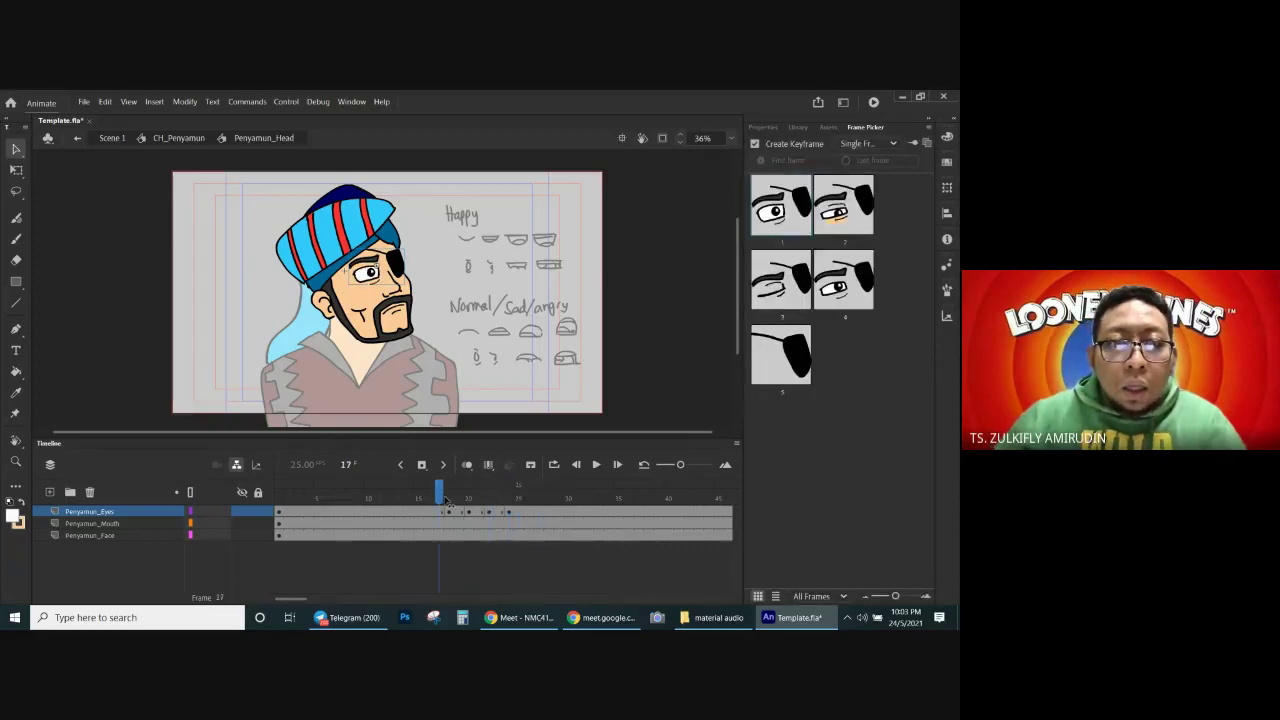
click(596, 465)
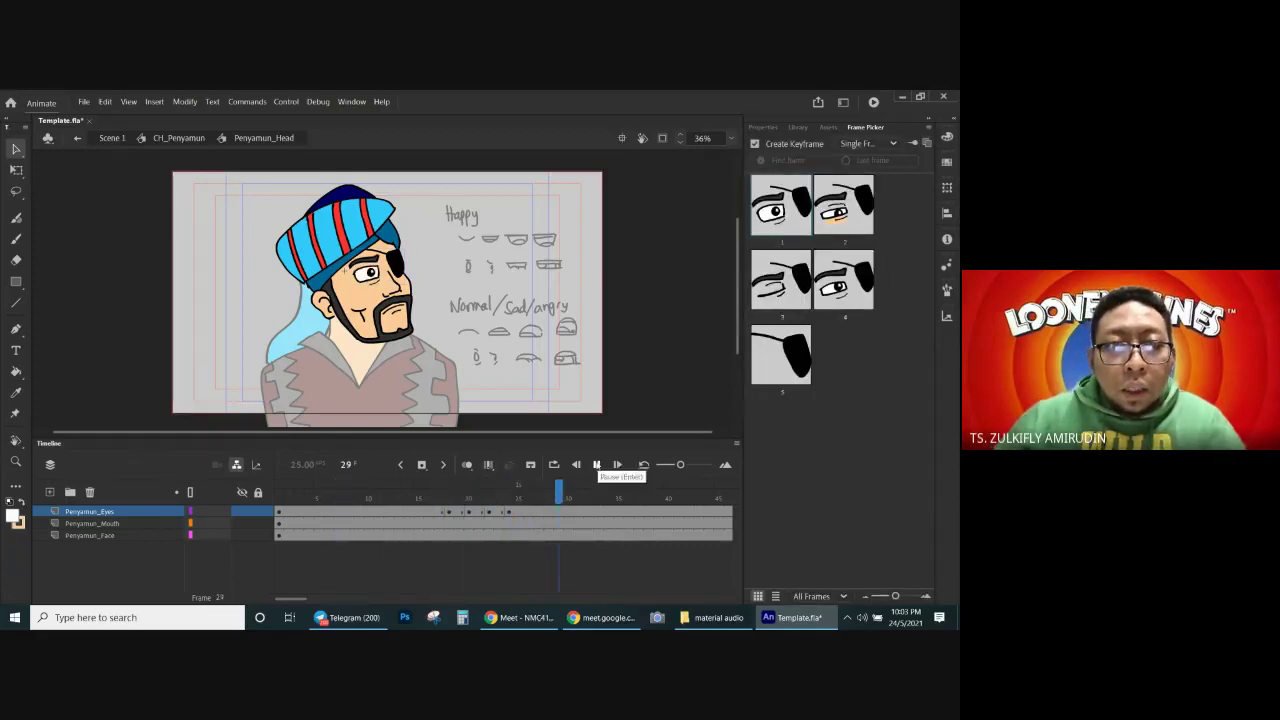
click(587, 484)
mouse_move(473, 500)
mouse_down()
mouse_move(457, 500)
mouse_move(486, 500)
mouse_move(458, 501)
mouse_up()
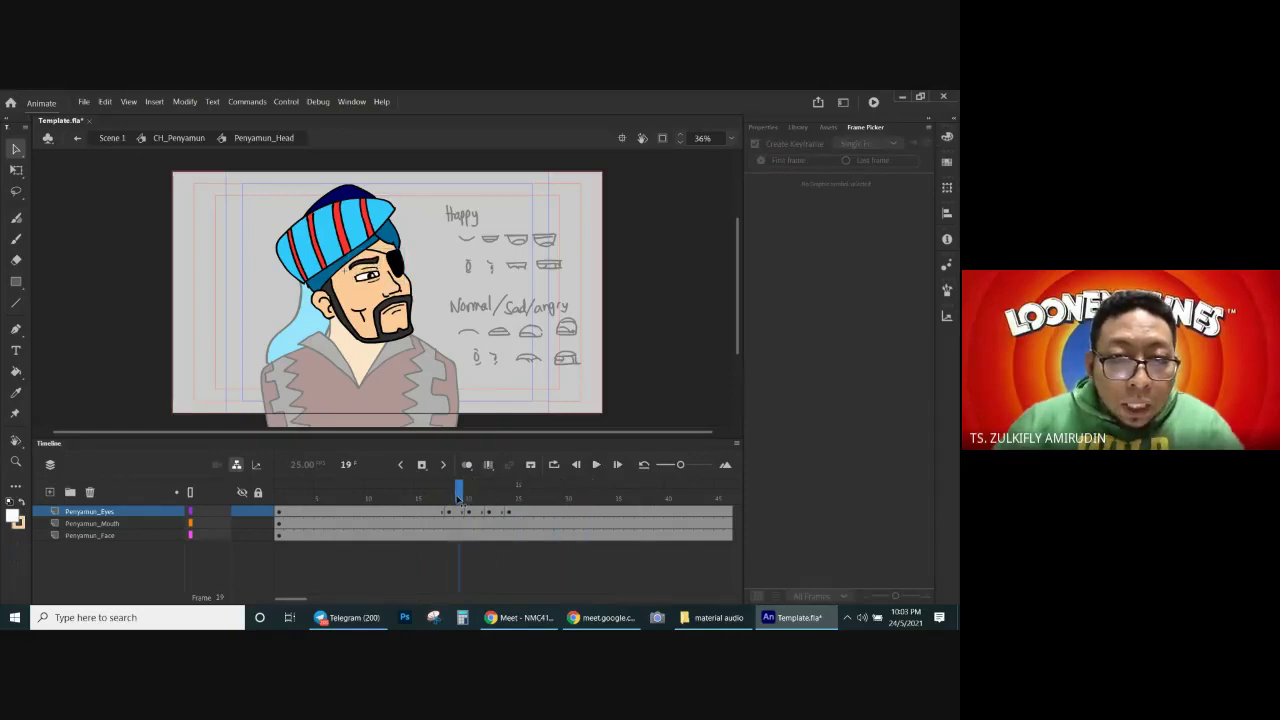
click(455, 514)
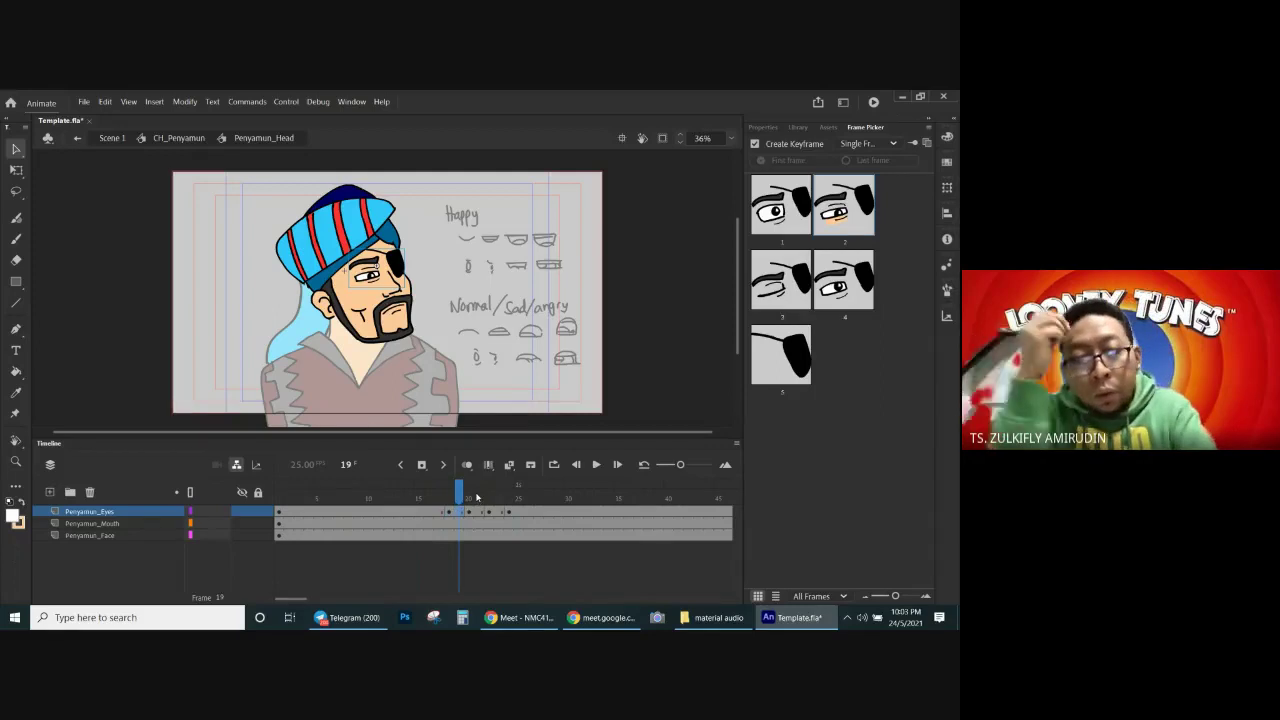
Step: Step frame by frame forward and back through the blink to examine the eye poses, and return to frame 1
key(period)
key(period)
key(period)
key(period)
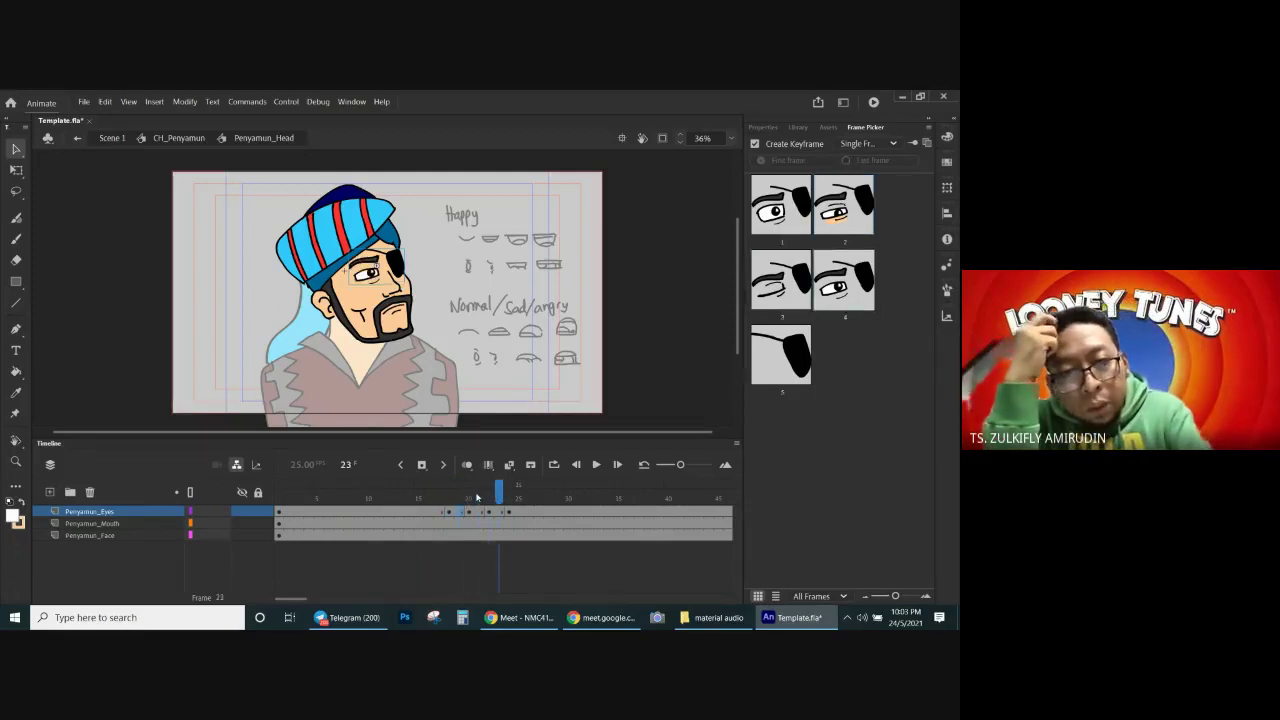
key(period)
key(period)
key(comma)
key(comma)
key(comma)
key(comma)
key(comma)
key(comma)
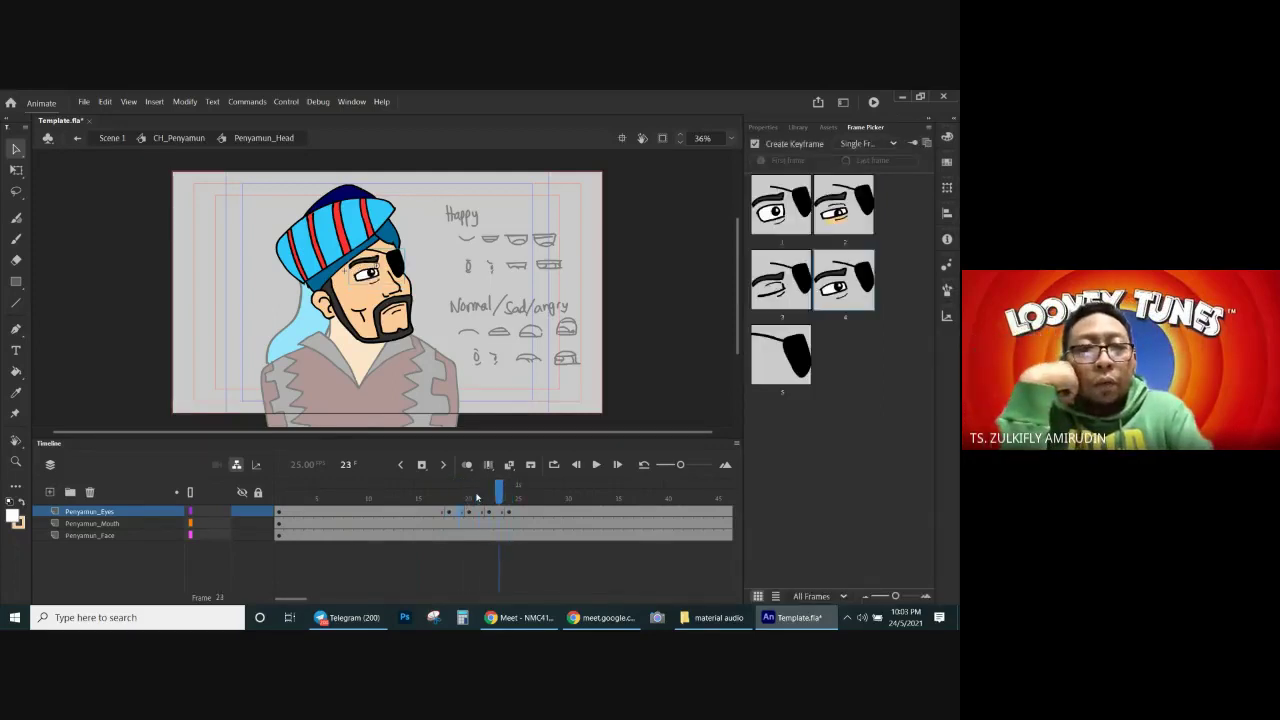
key(comma)
key(comma)
key(comma)
key(comma)
key(comma)
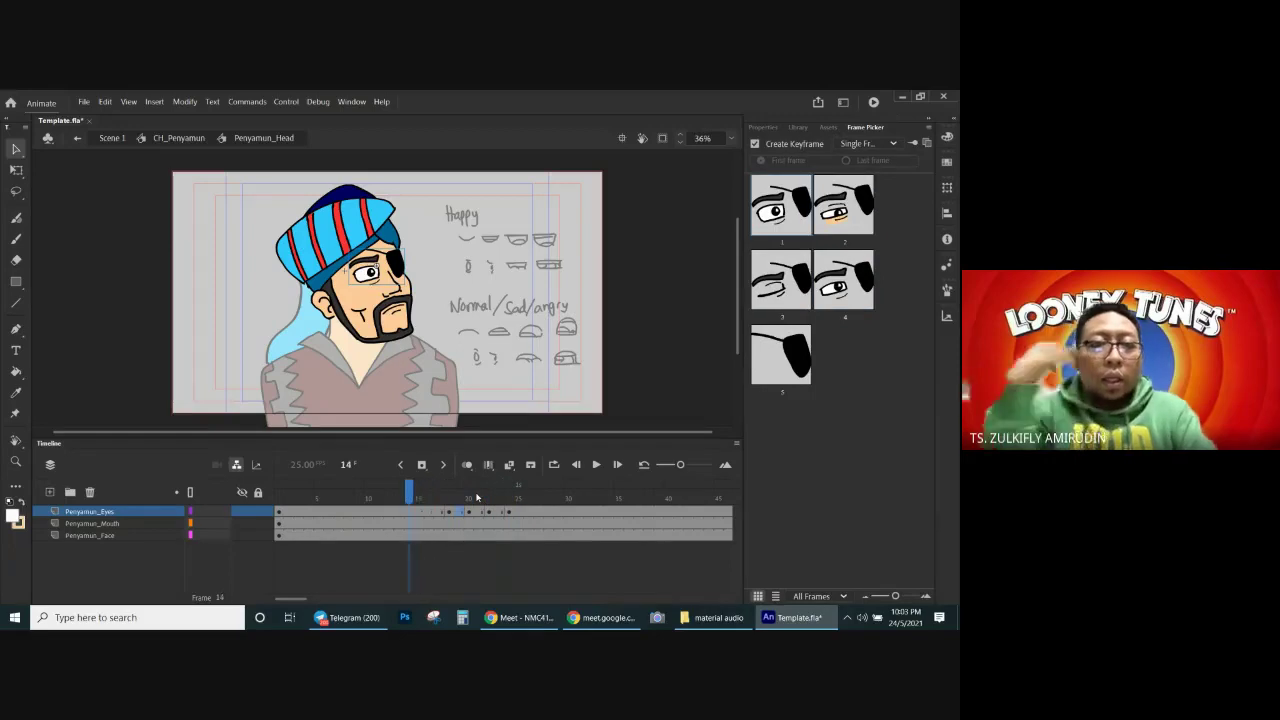
drag(404, 497, 222, 491)
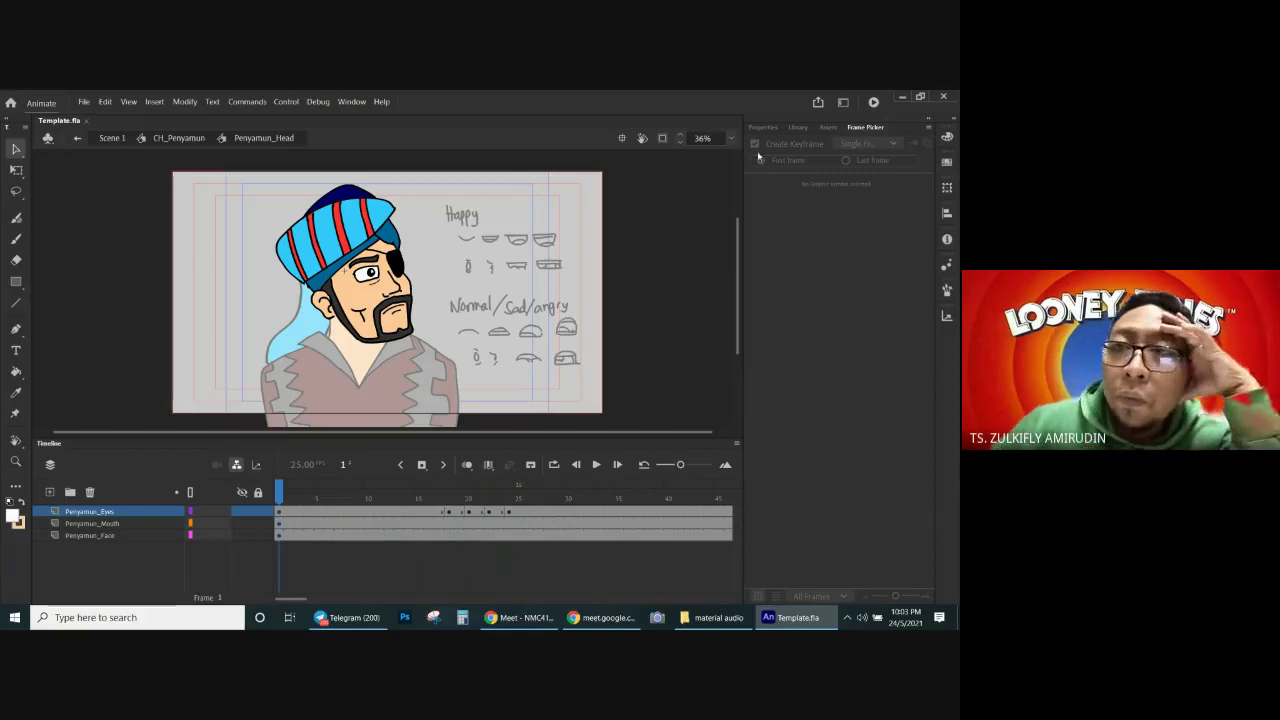
Step: Add a new layer directly above Penyamun_Mouth and name it Audio
click(76, 523)
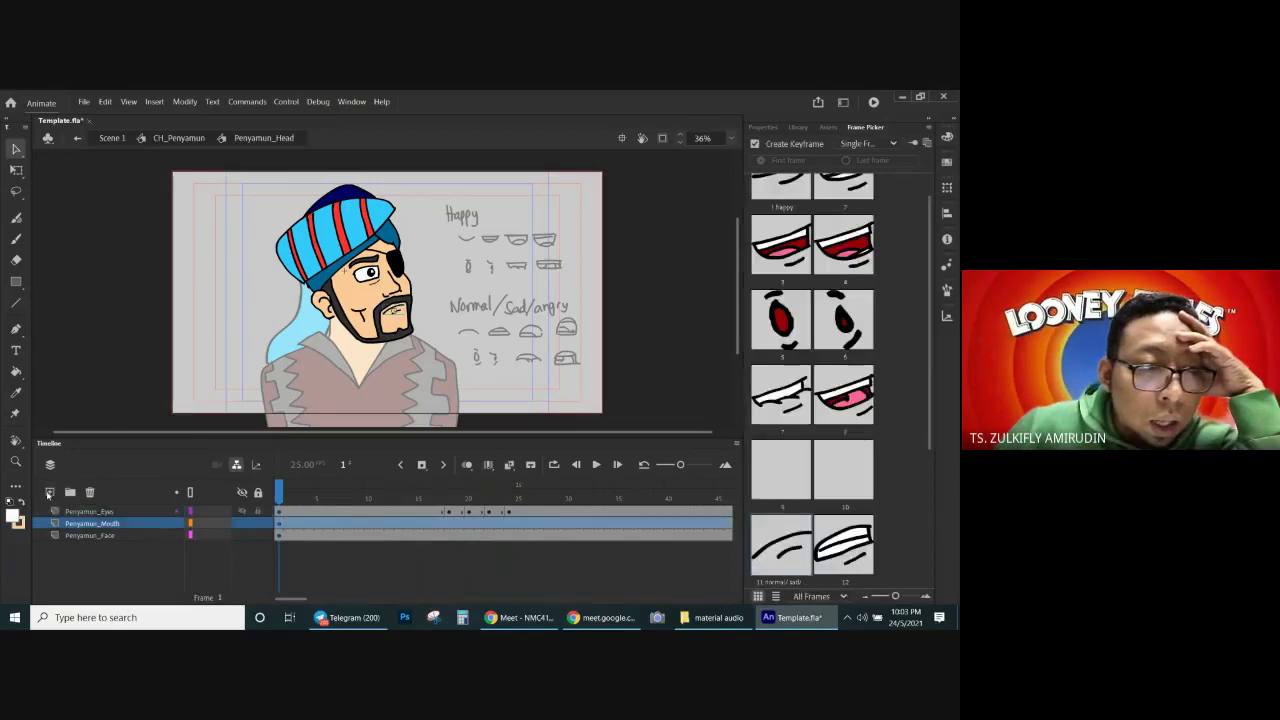
click(49, 492)
double_click(77, 524)
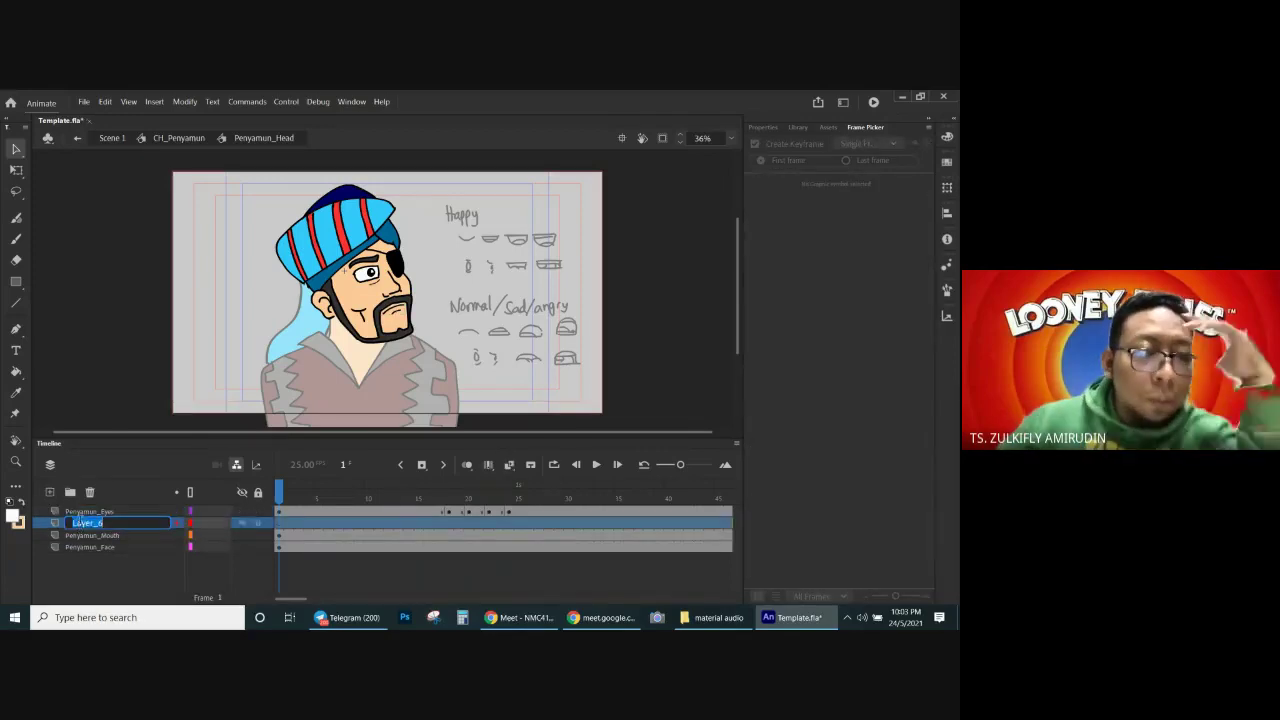
text(Audio)
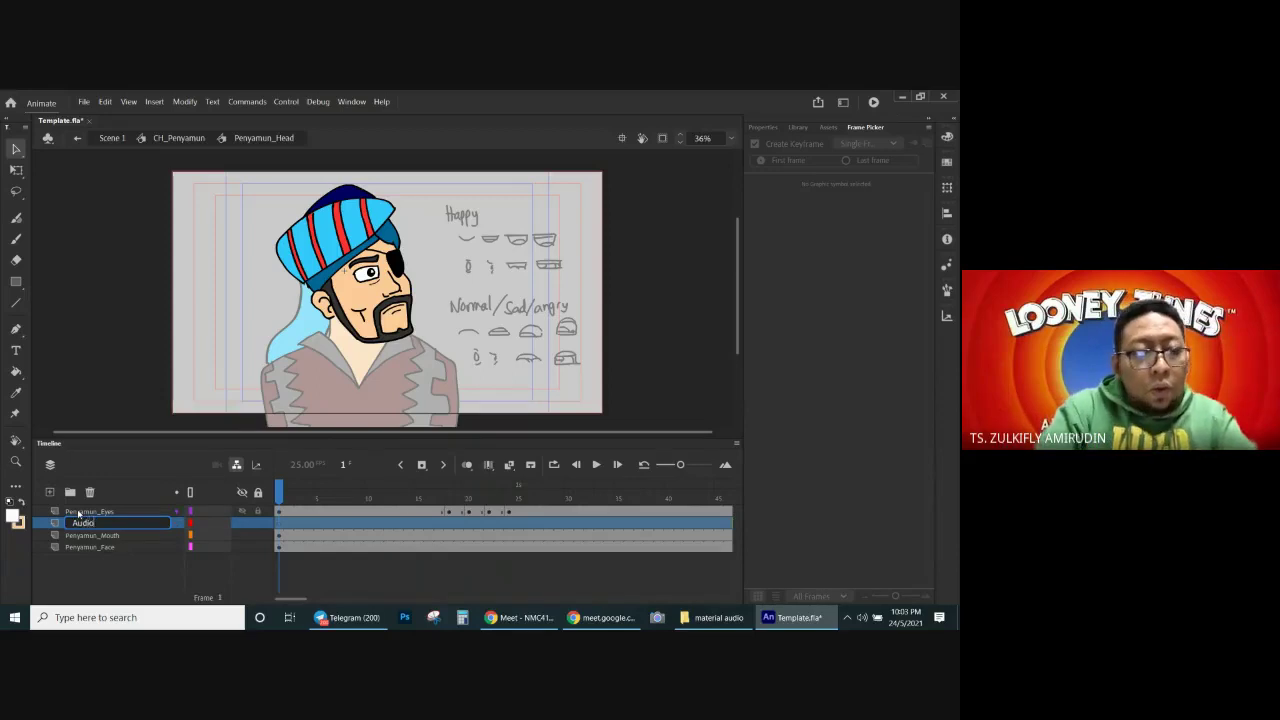
key(Return)
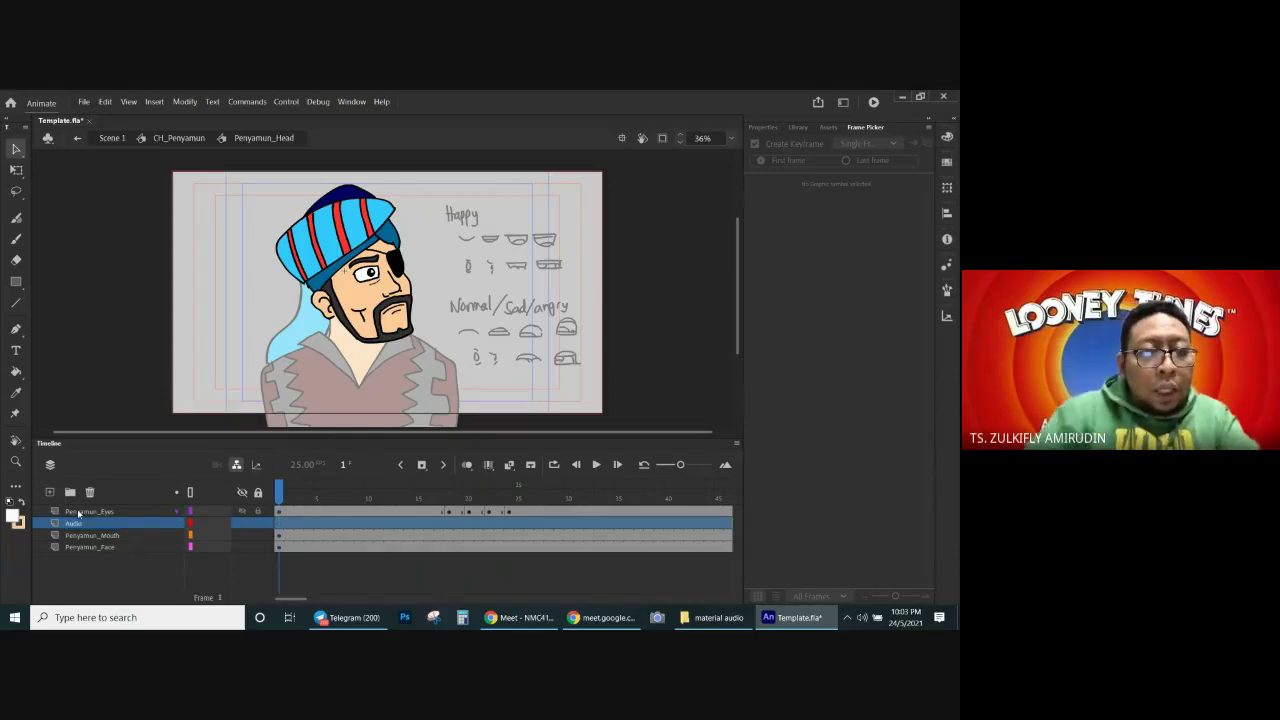
Step: Place the BukaPintuGua.wav sound from the library on the Audio layer and scrub over its first frames
click(797, 127)
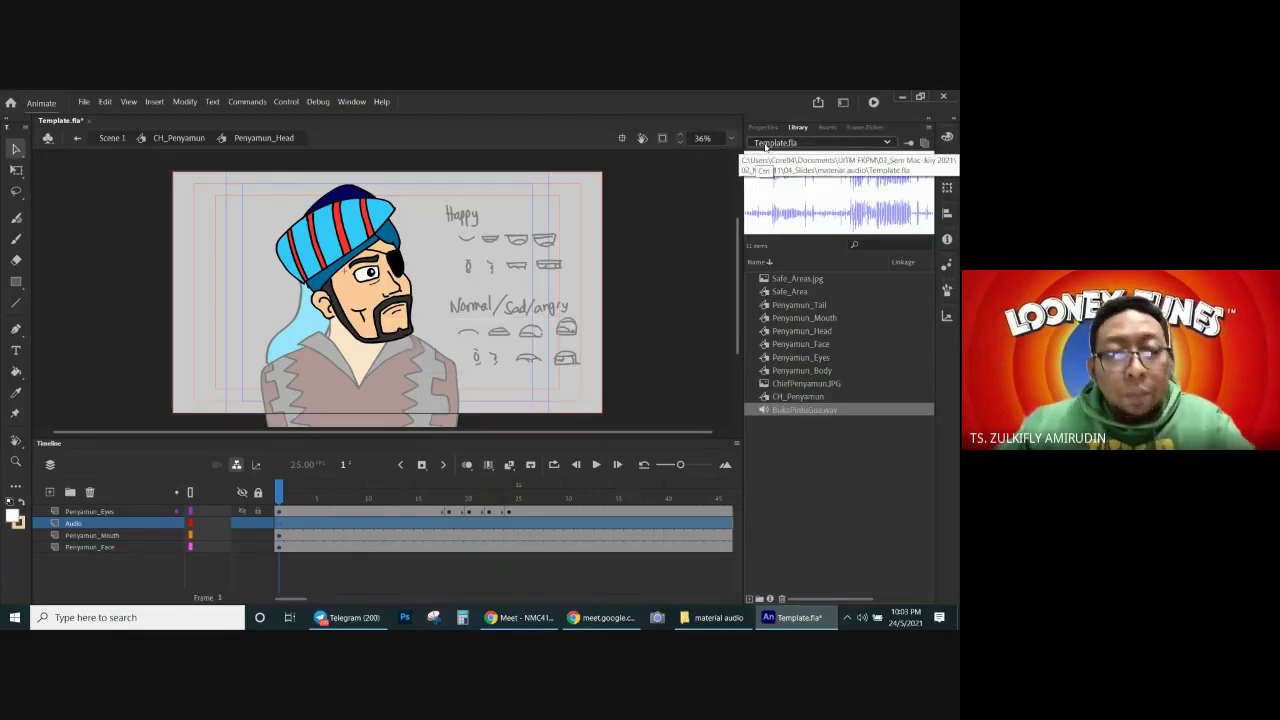
click(799, 437)
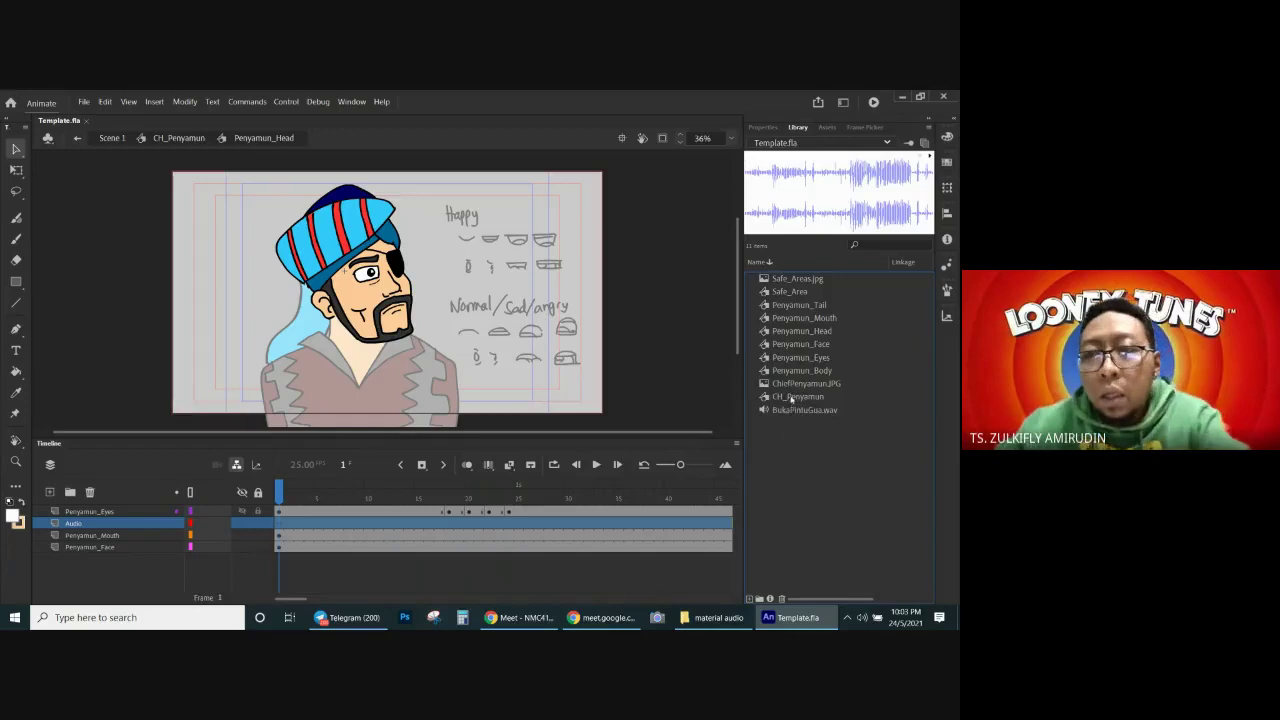
click(791, 397)
click(792, 410)
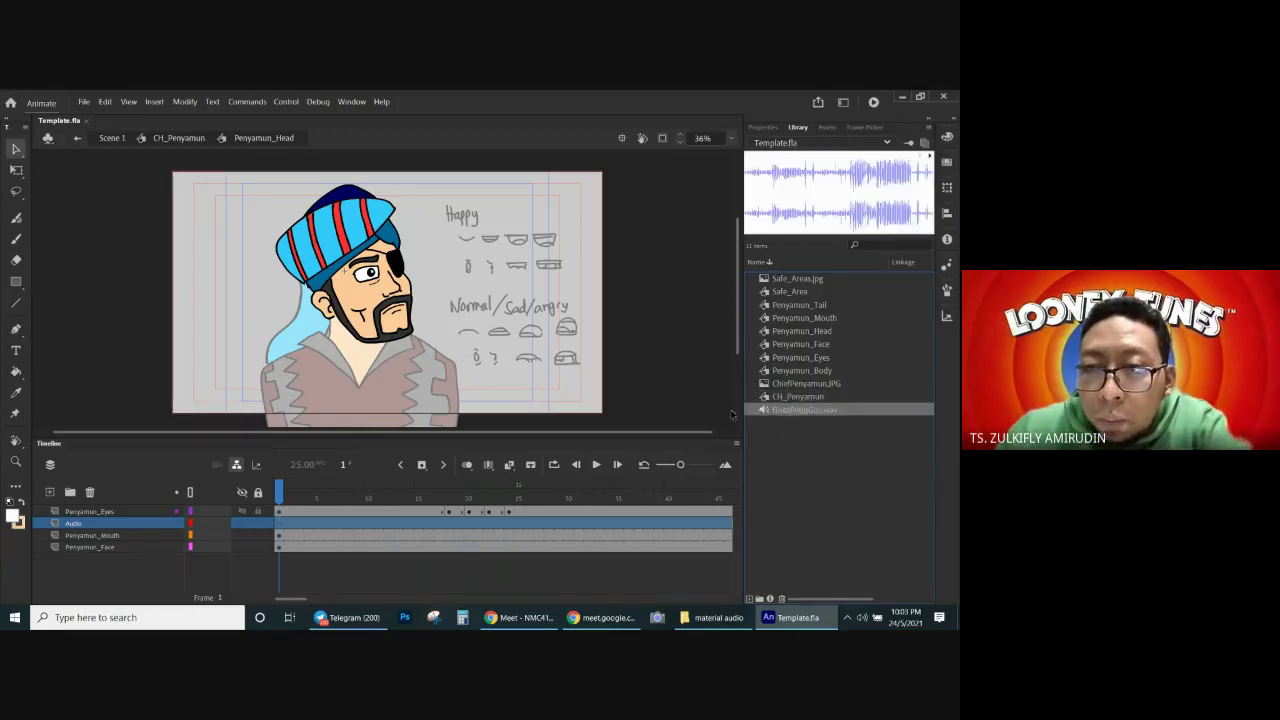
drag(774, 412, 378, 356)
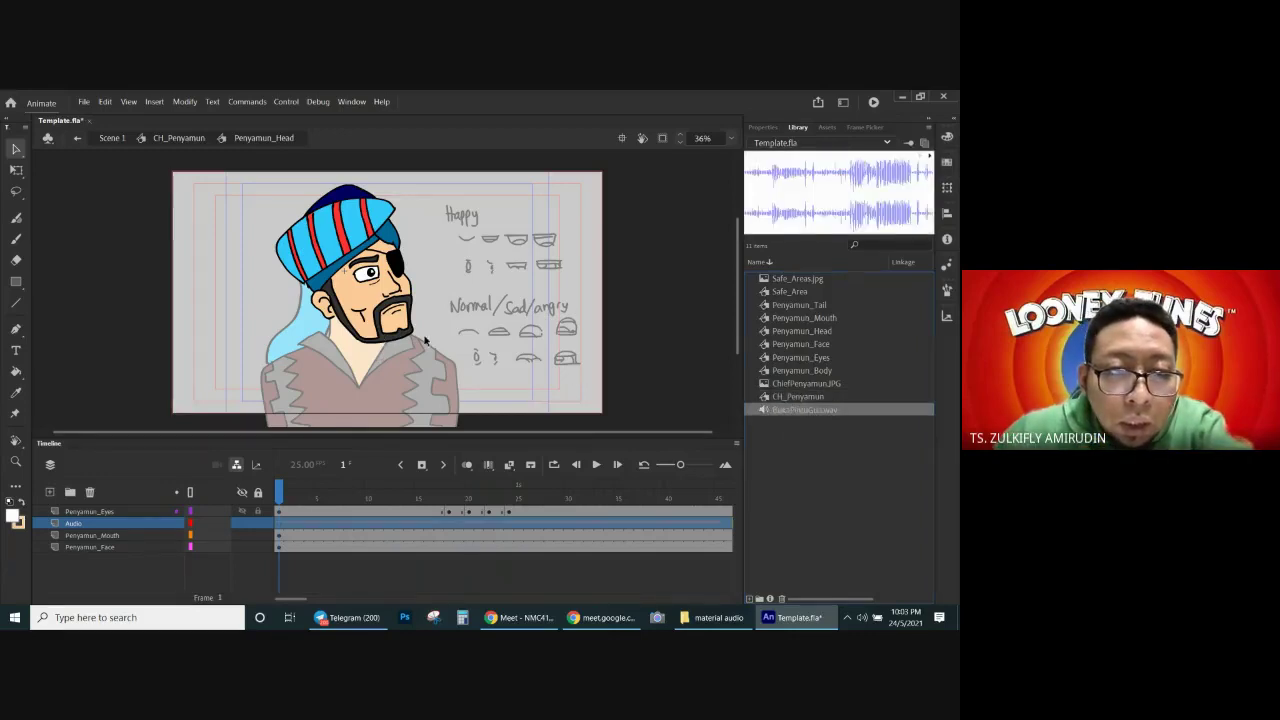
drag(339, 500, 320, 519)
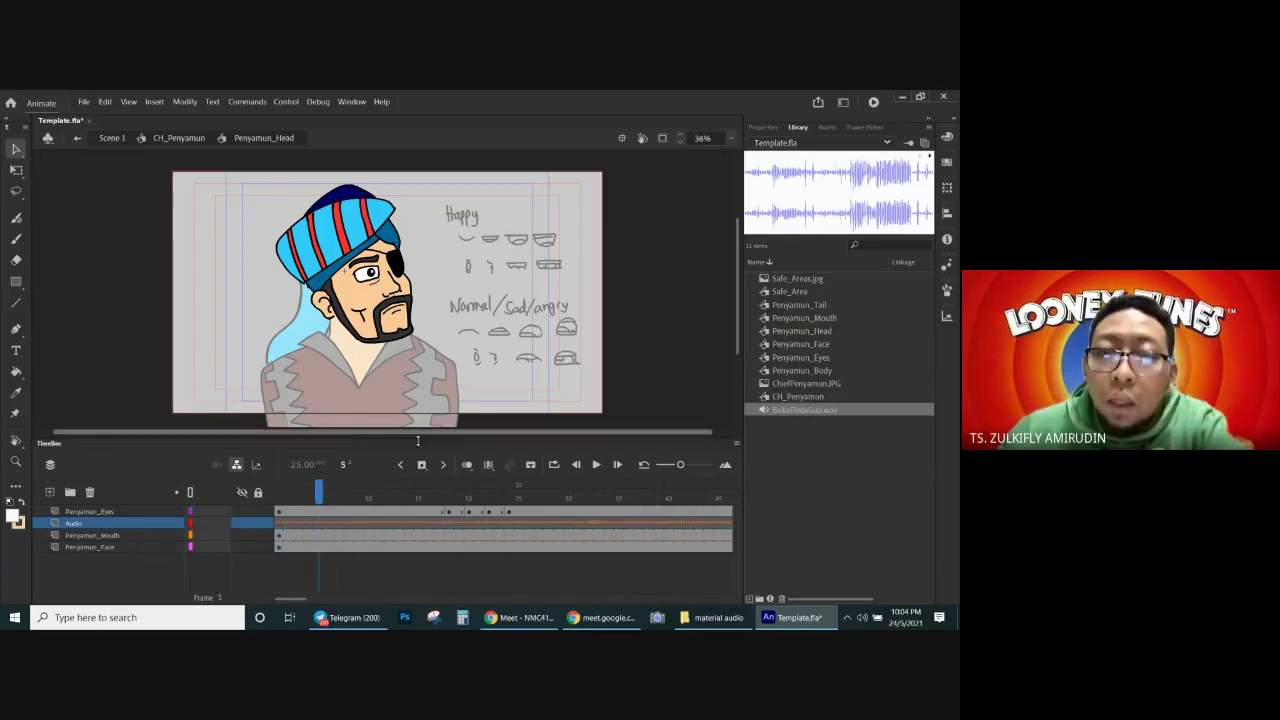
Step: Review the effect options and envelope of the Audio layer's sound, and keep its sync as Stream
click(762, 129)
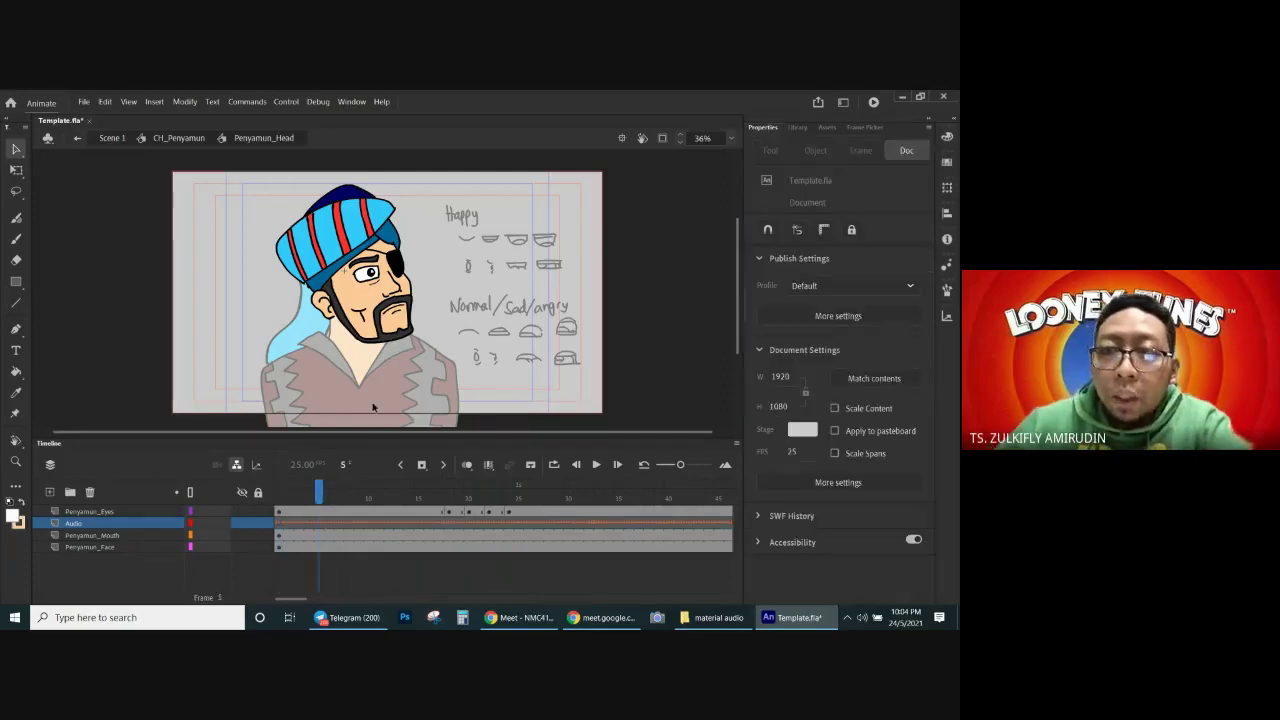
click(286, 524)
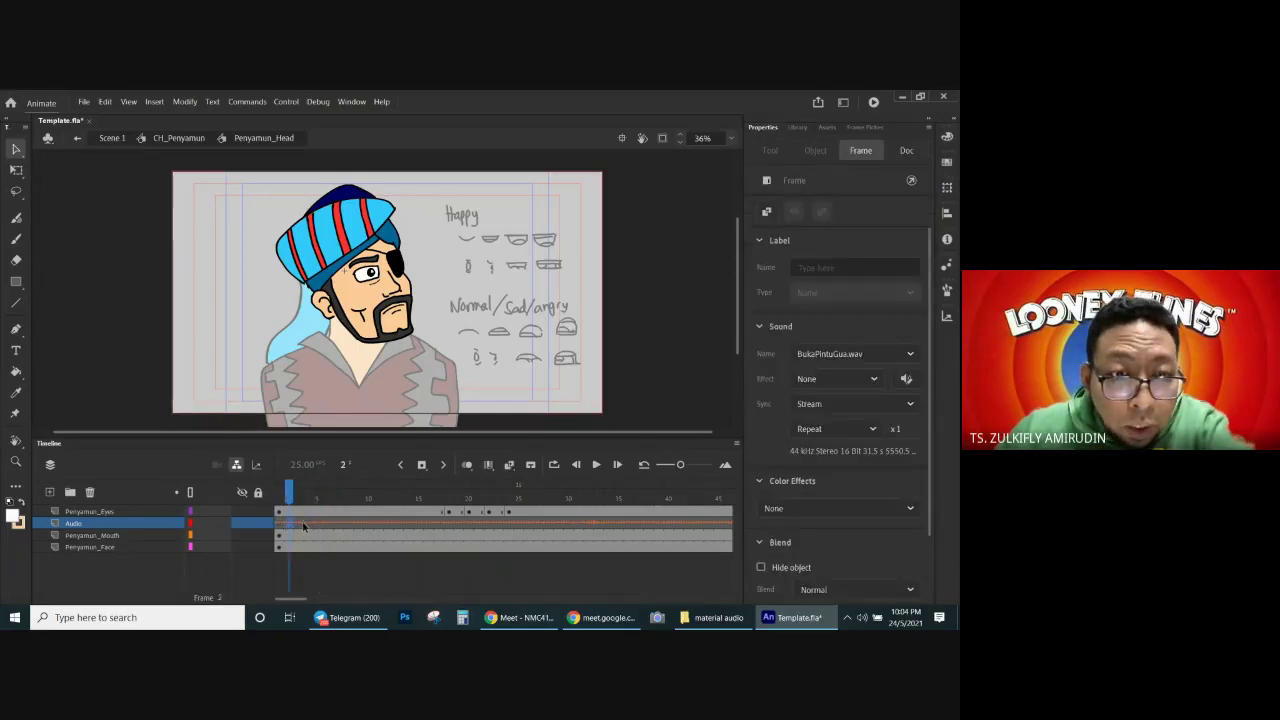
click(304, 526)
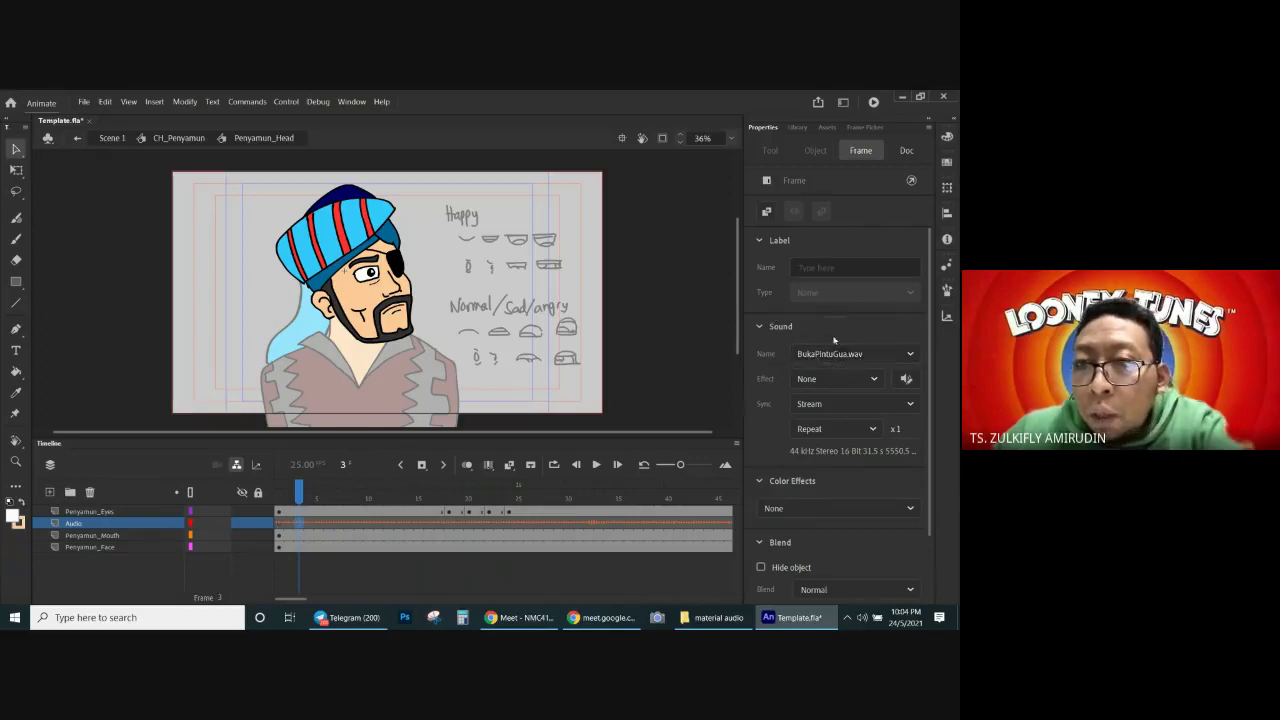
click(806, 379)
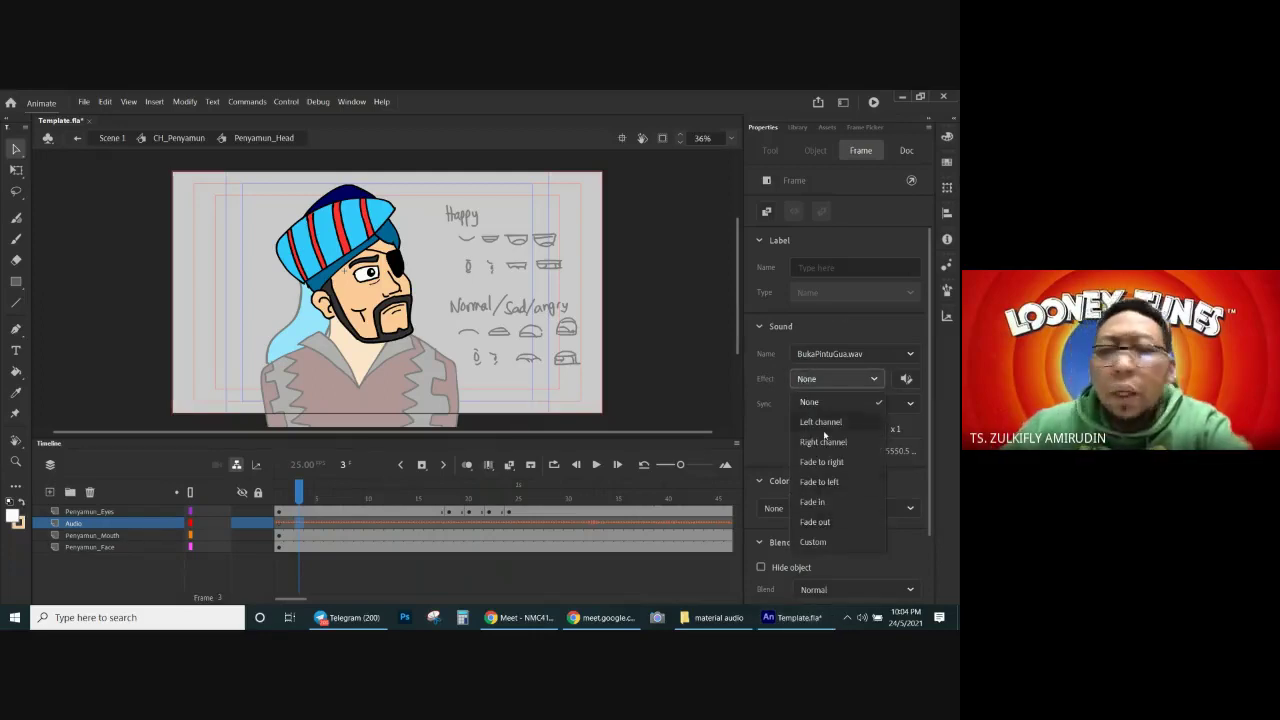
click(784, 400)
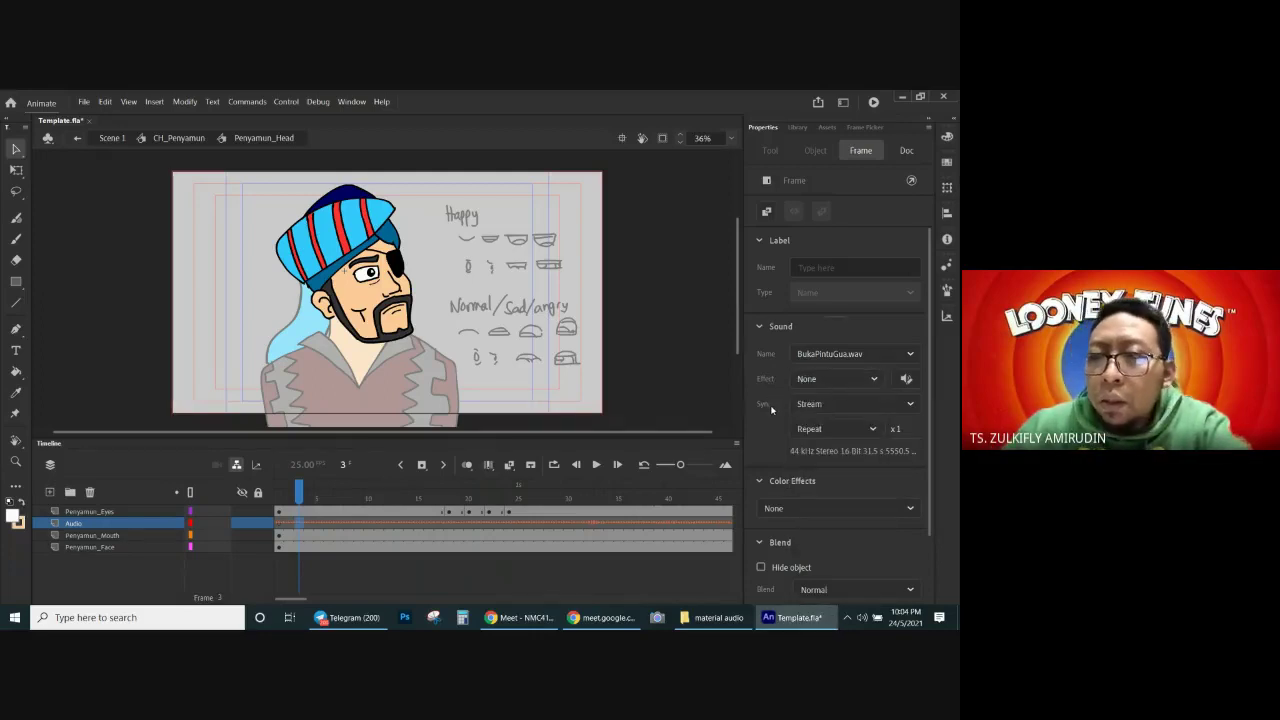
click(908, 381)
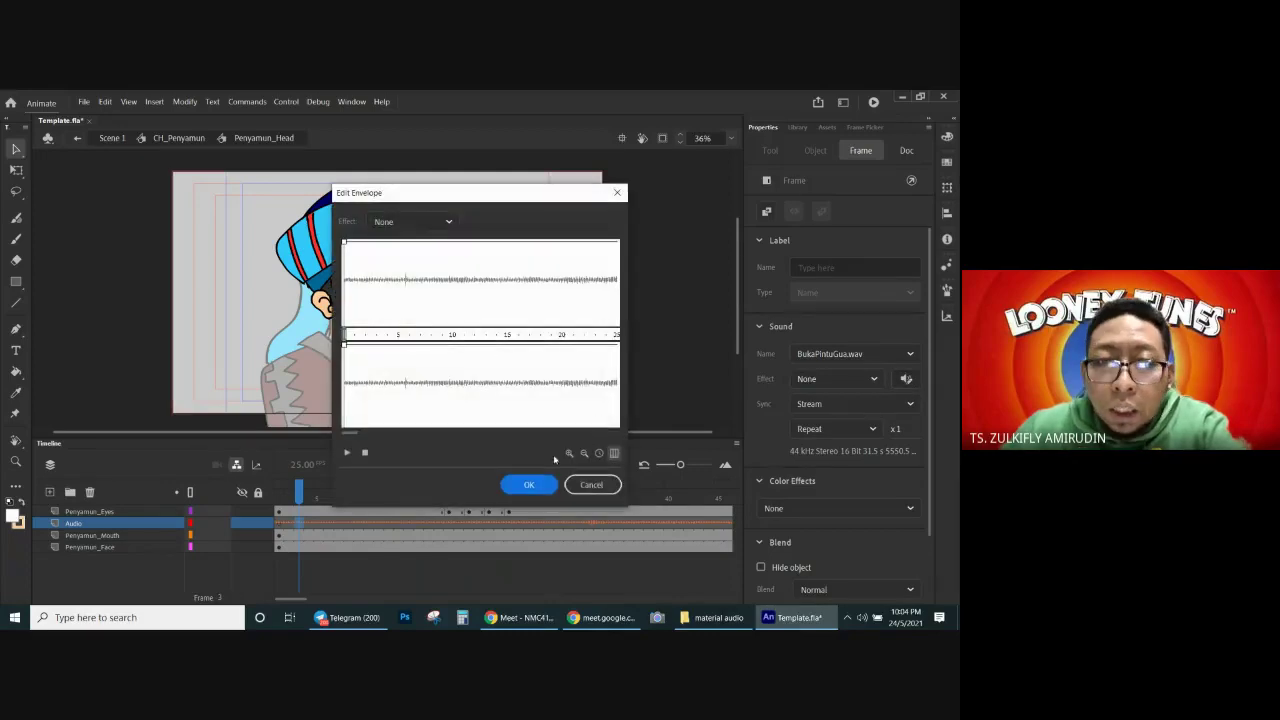
click(594, 485)
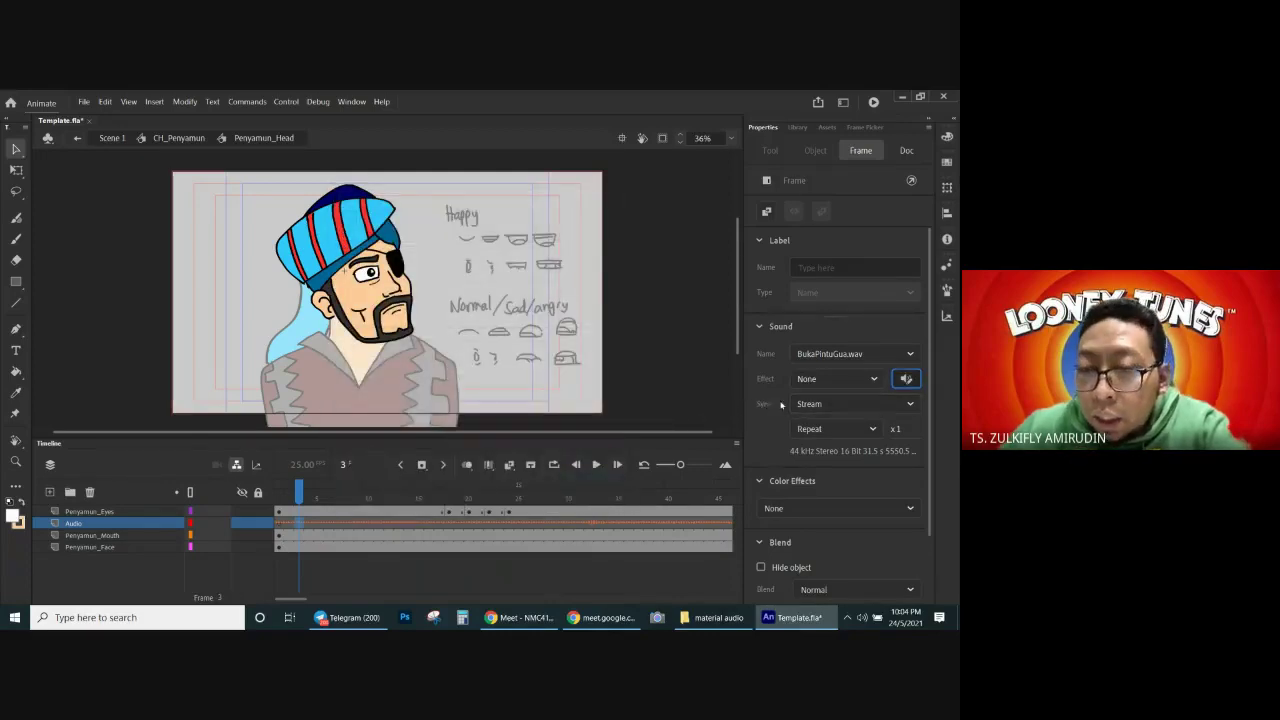
click(818, 404)
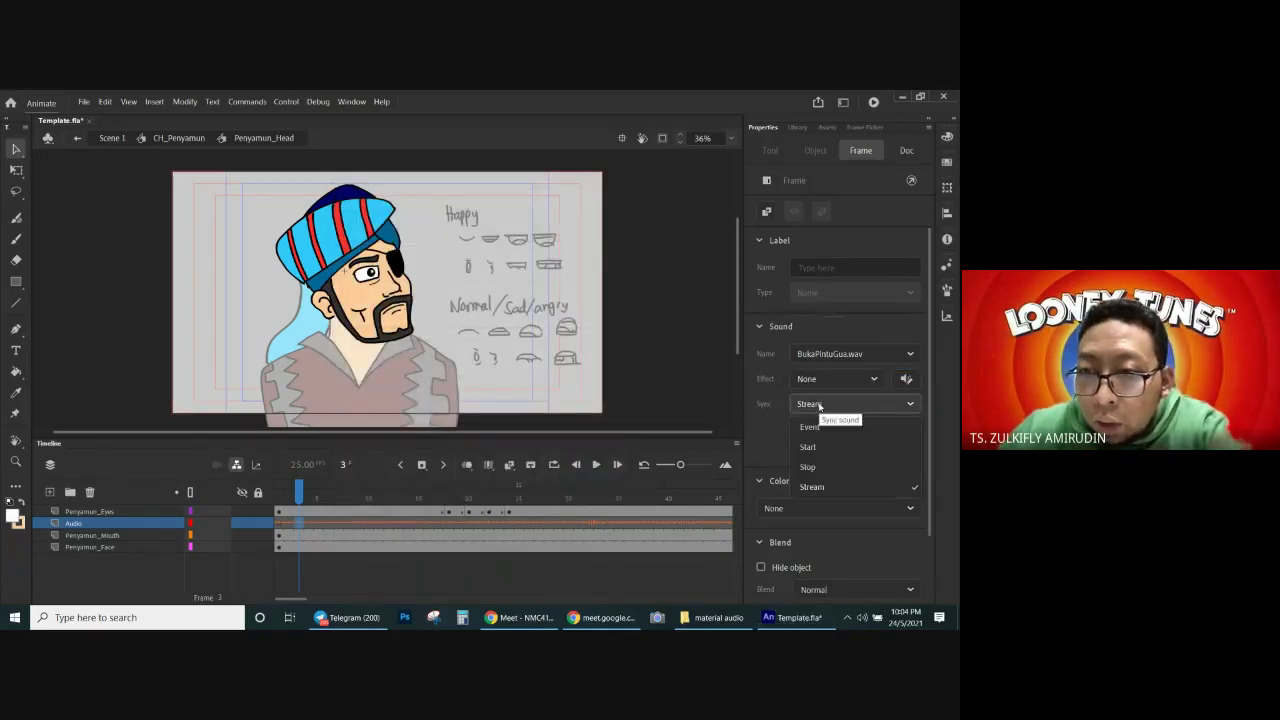
click(811, 487)
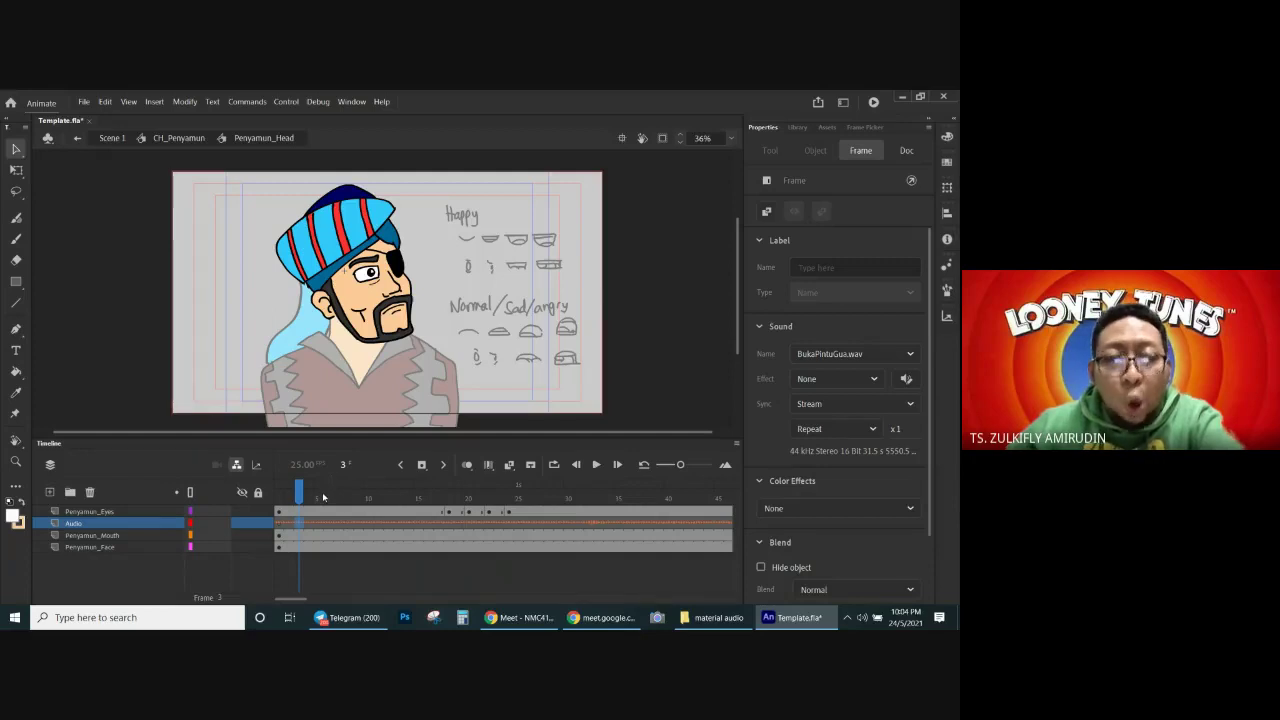
Step: Play the timeline from its first frames to listen to the dialogue audio, and pause playback
key(Return)
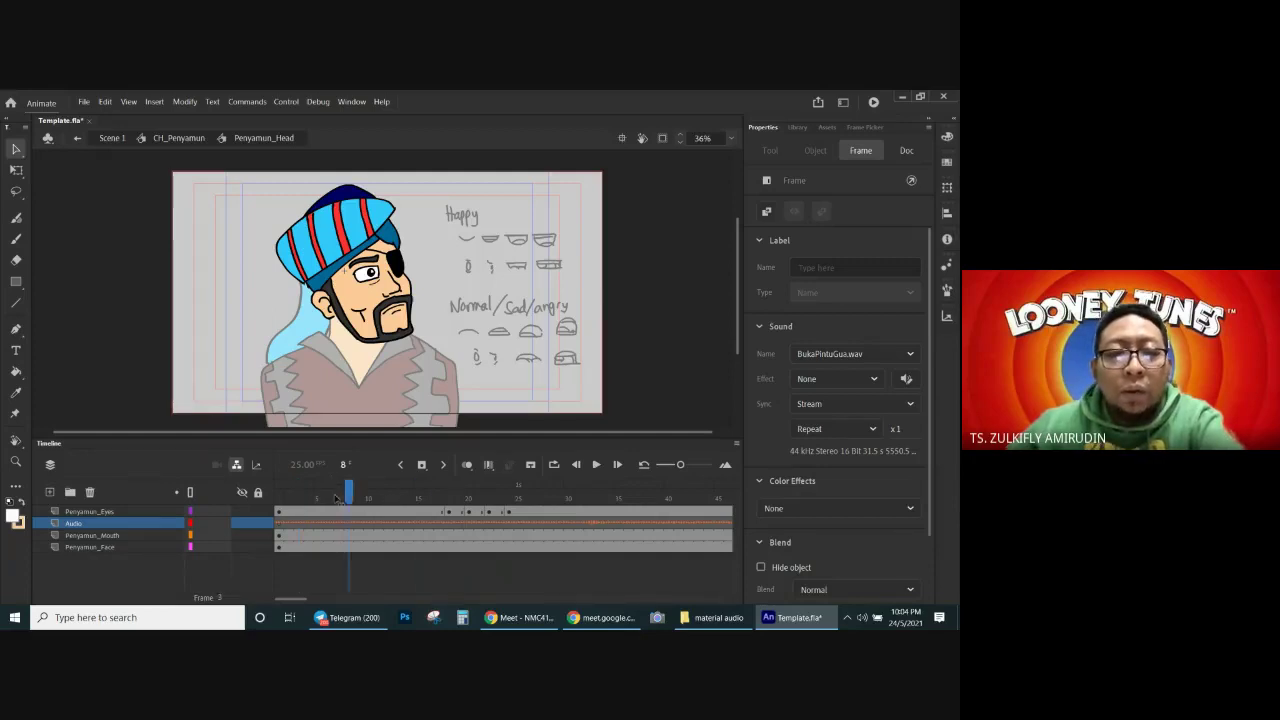
click(336, 498)
drag(338, 497, 328, 497)
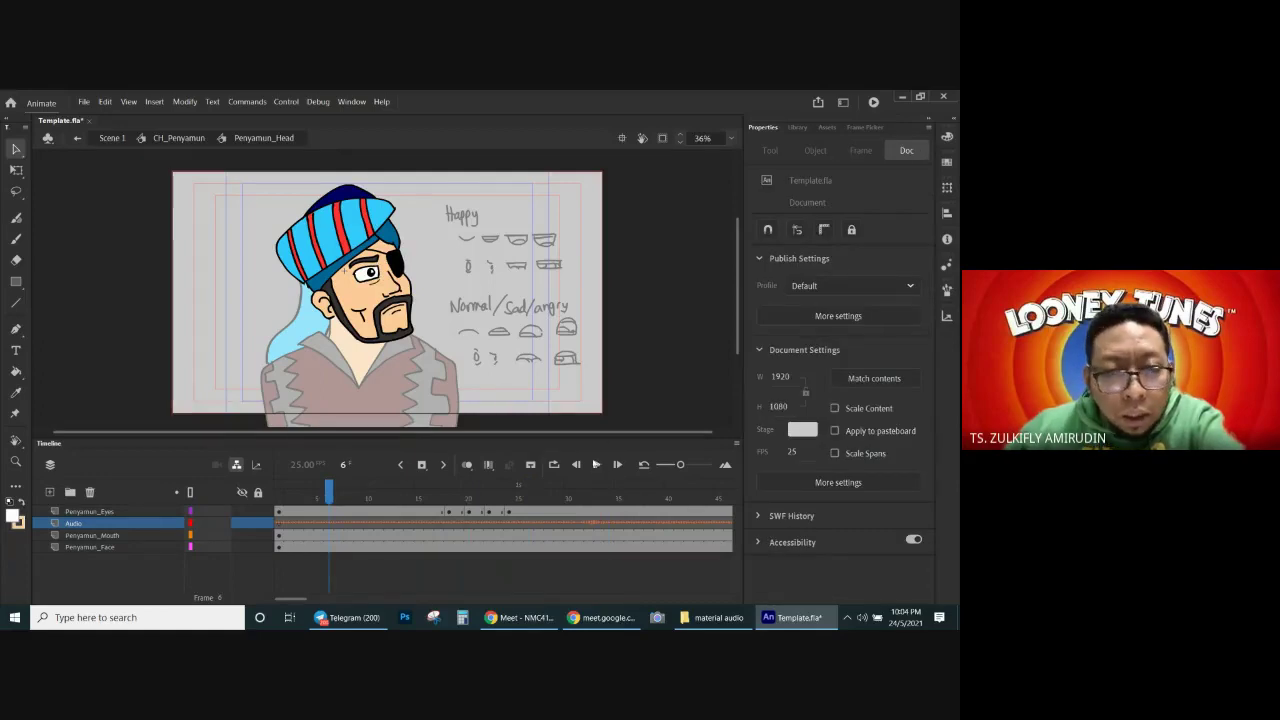
click(596, 465)
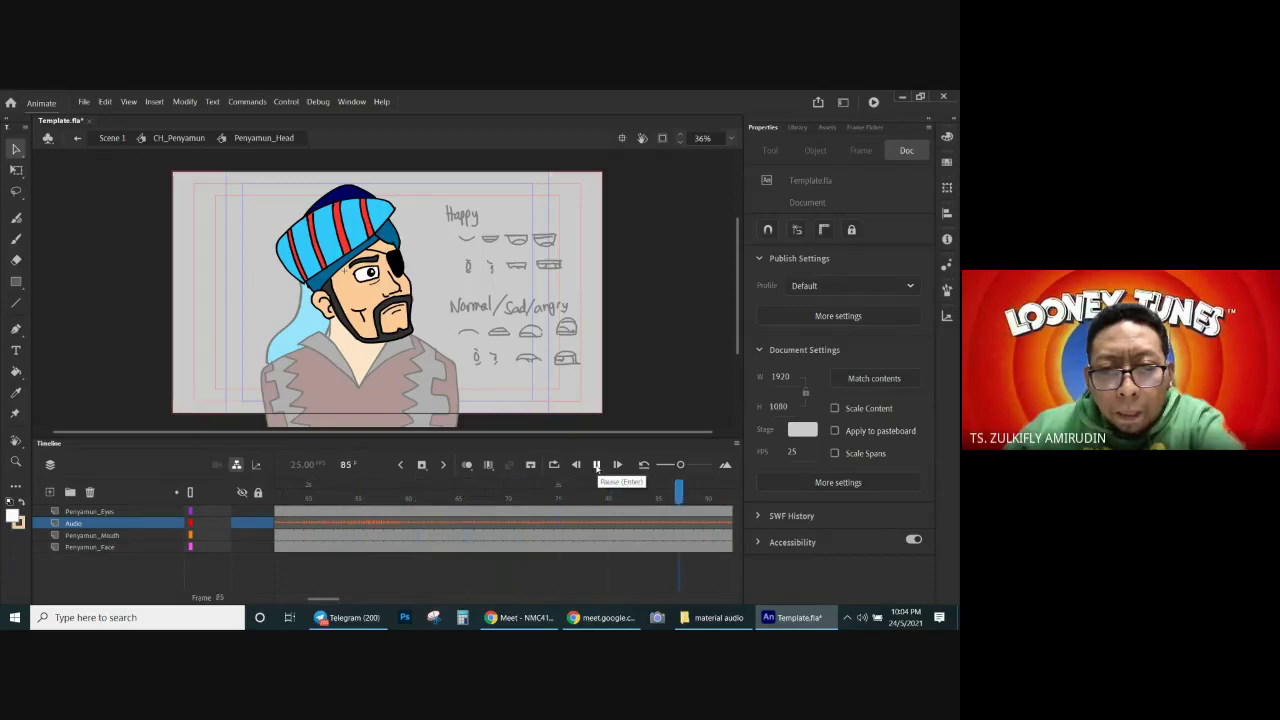
click(596, 465)
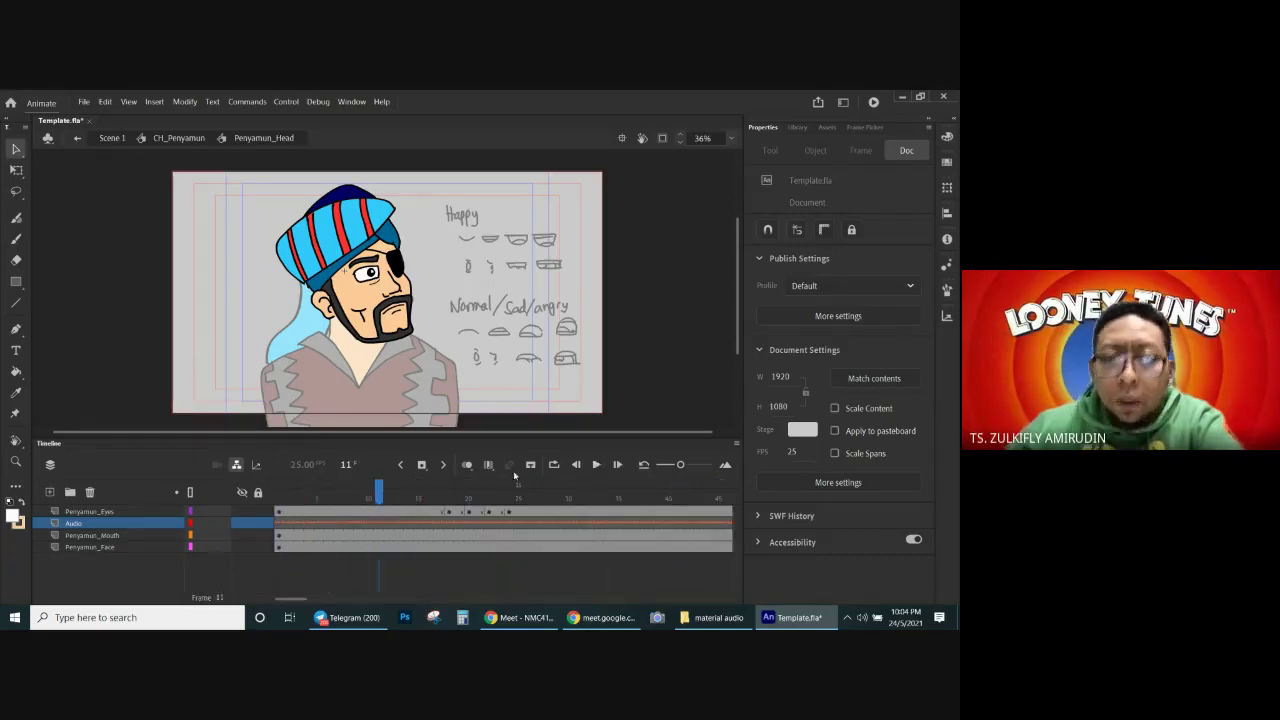
Step: Extend all four layers of the head timeline to frame 250
drag(283, 600, 328, 603)
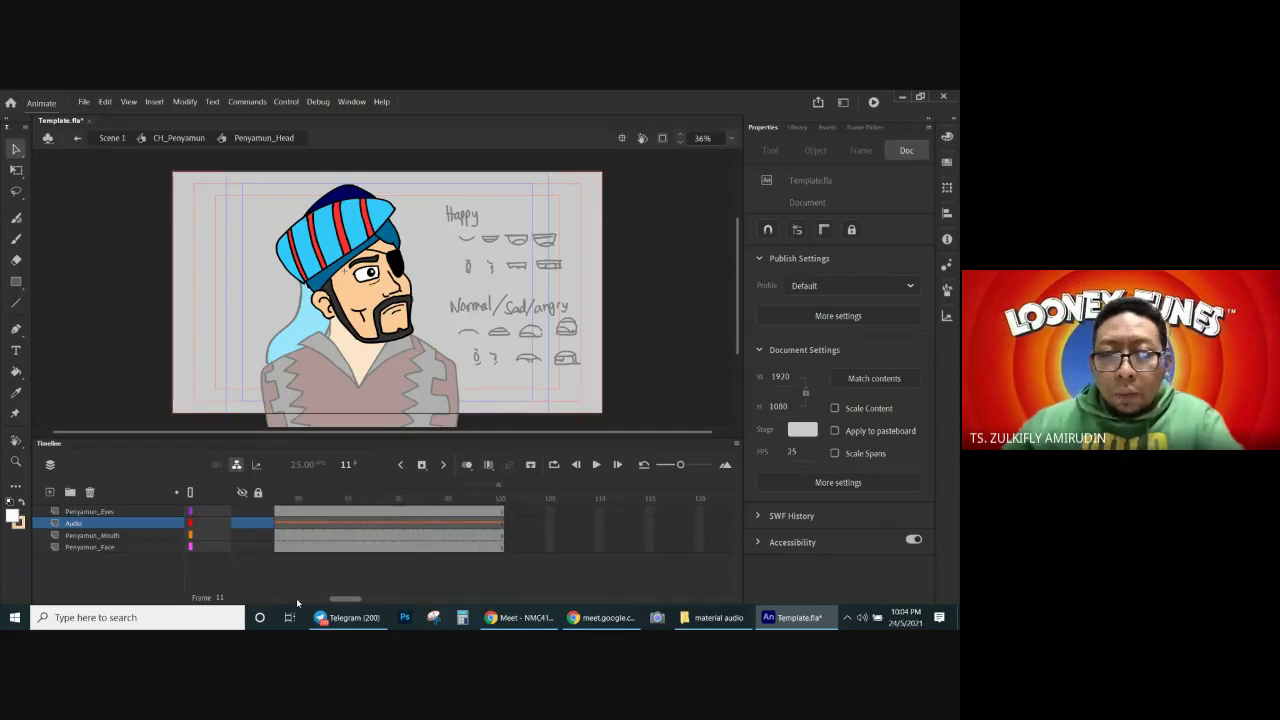
scroll(296, 598, right, 5)
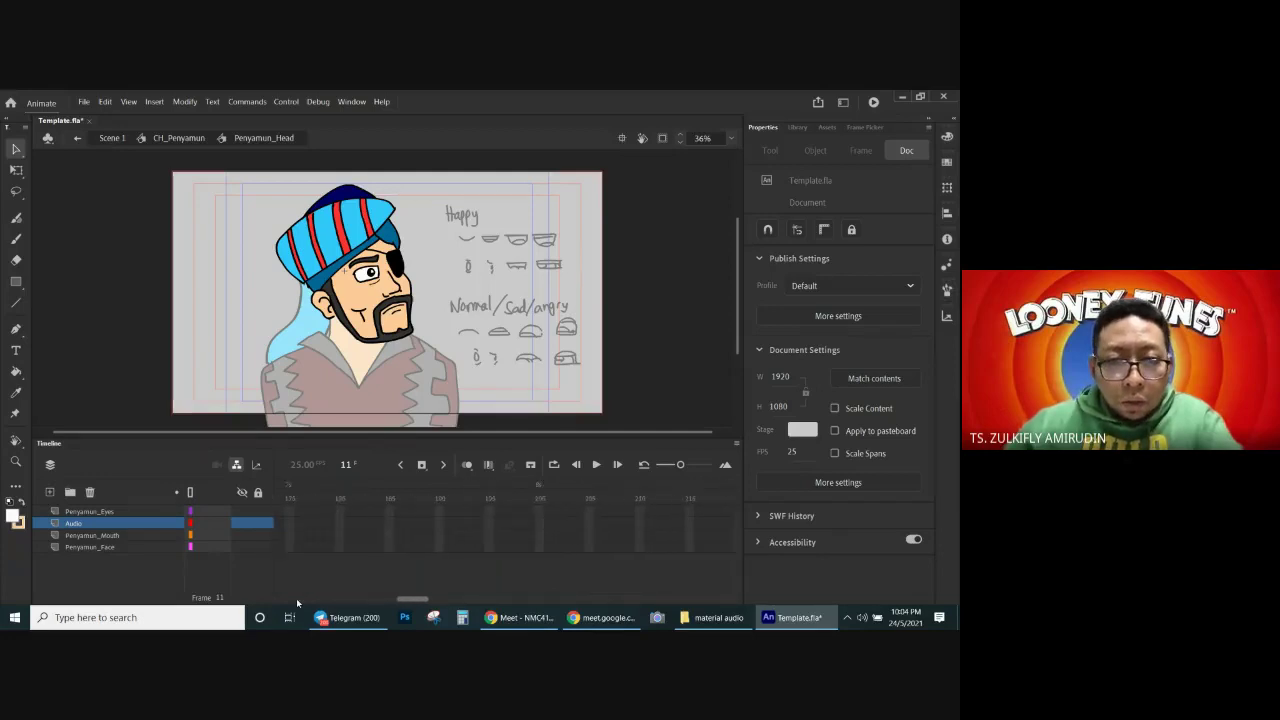
scroll(296, 598, right, 4)
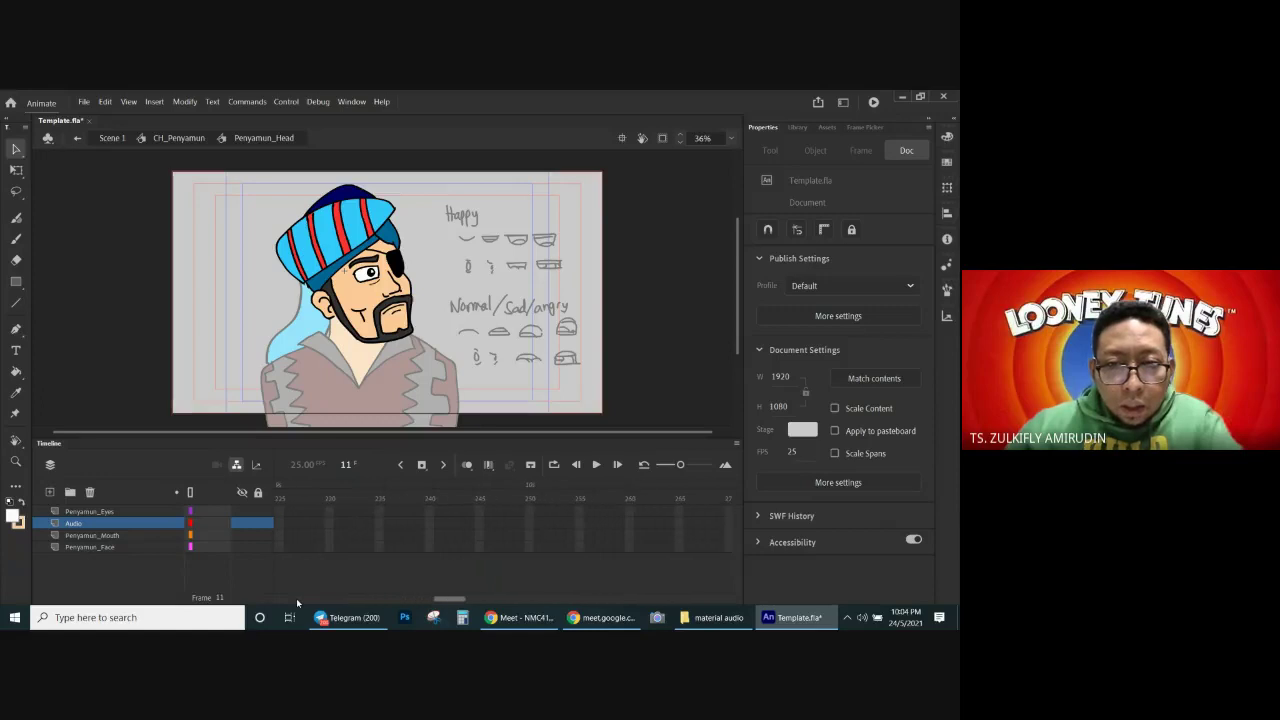
drag(529, 511, 530, 549)
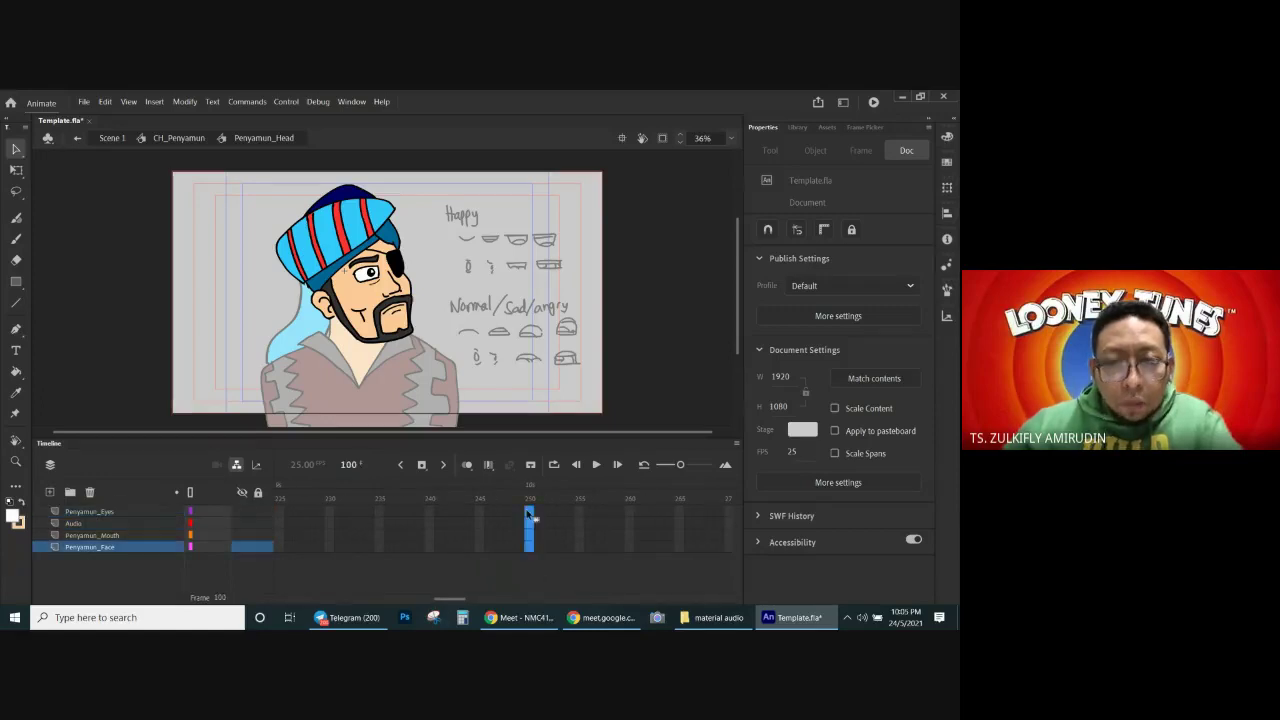
click(421, 465)
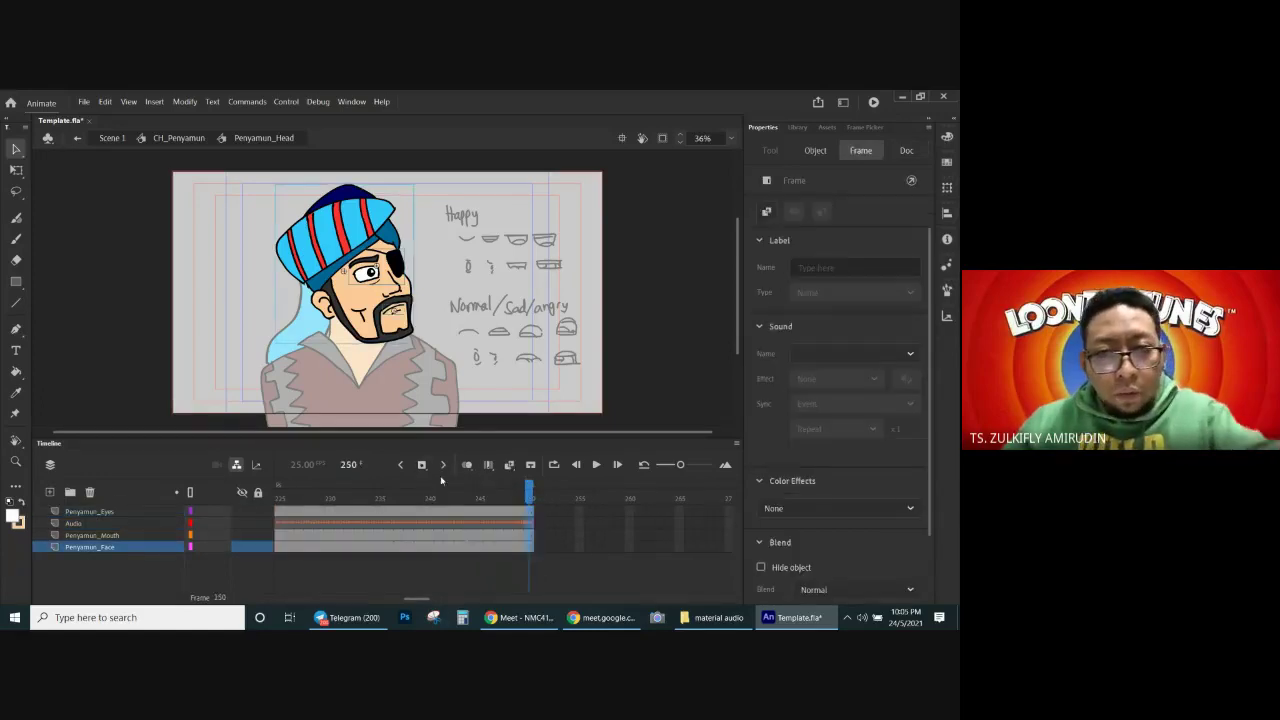
click(480, 578)
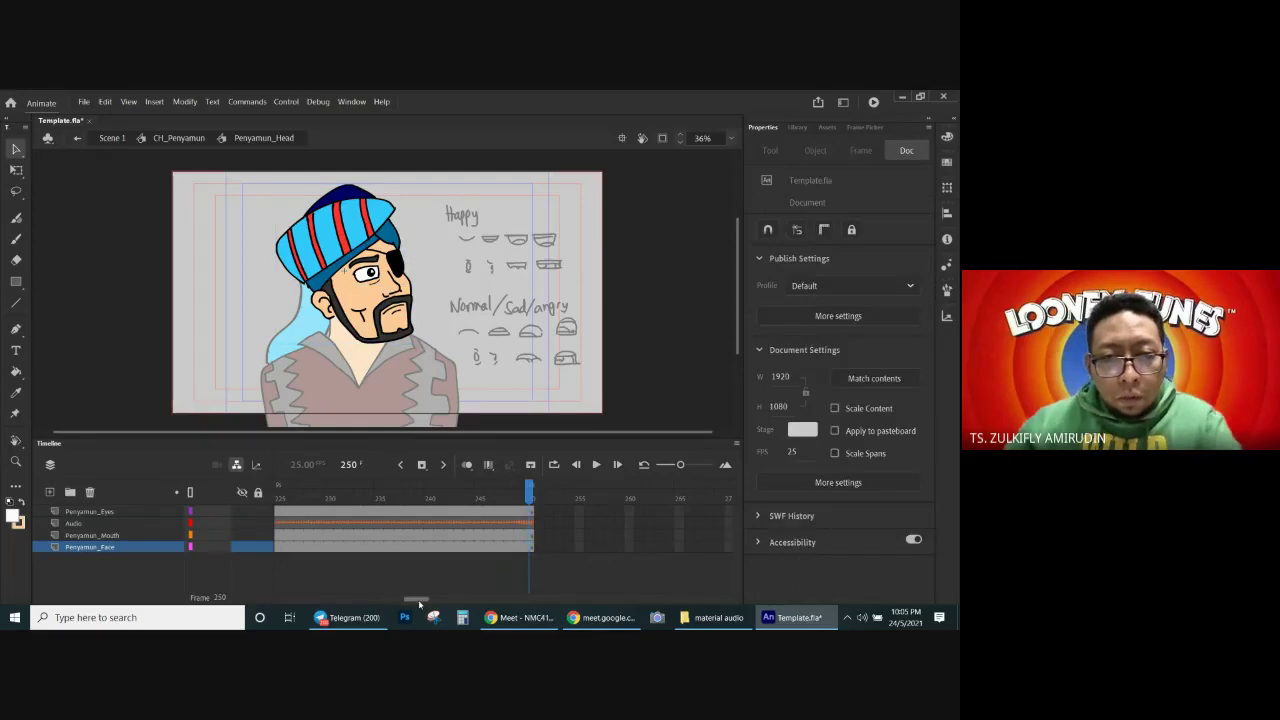
Step: Extend all four layers to frame 300 and play the last stretch of the audio
drag(419, 604, 440, 603)
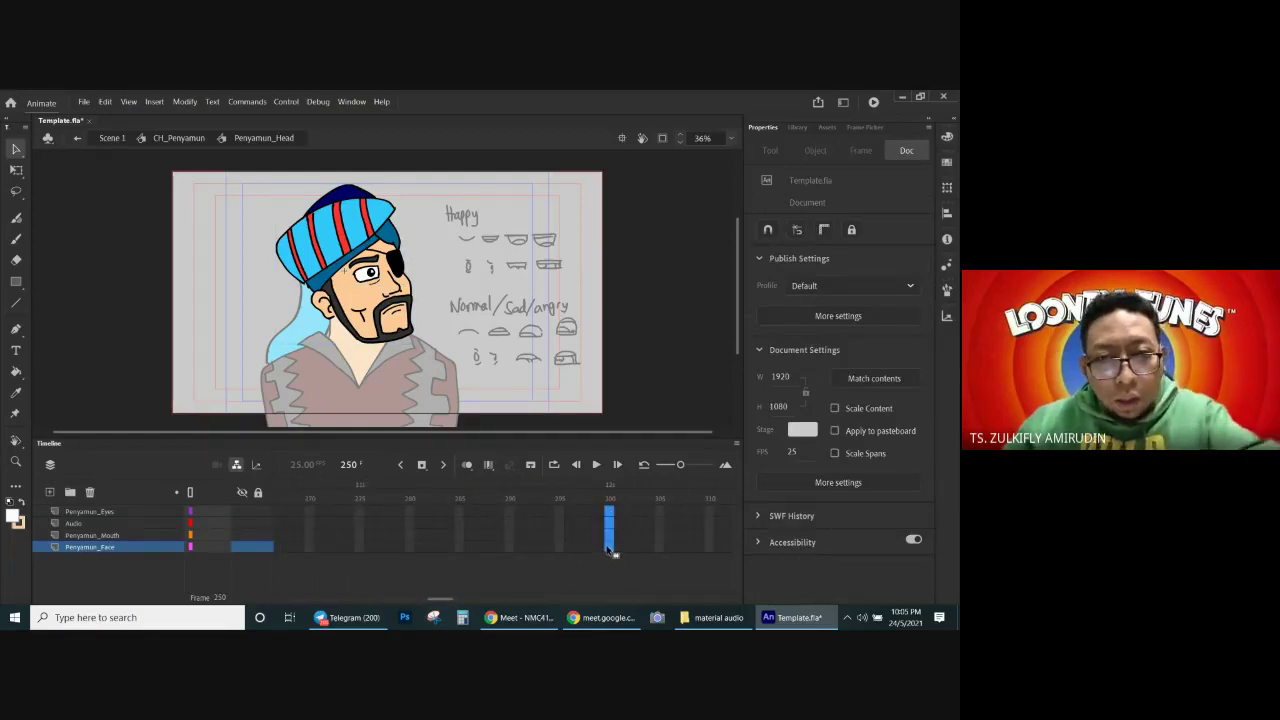
key(F5)
drag(382, 493, 421, 496)
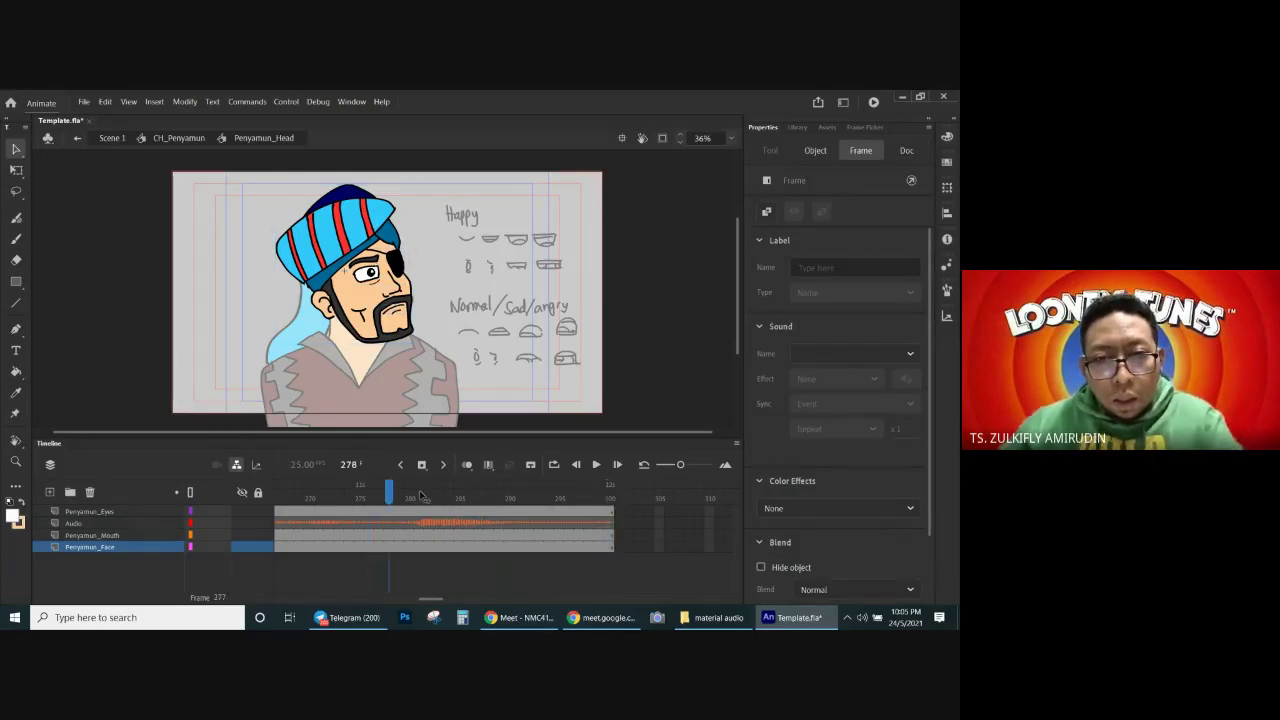
click(597, 465)
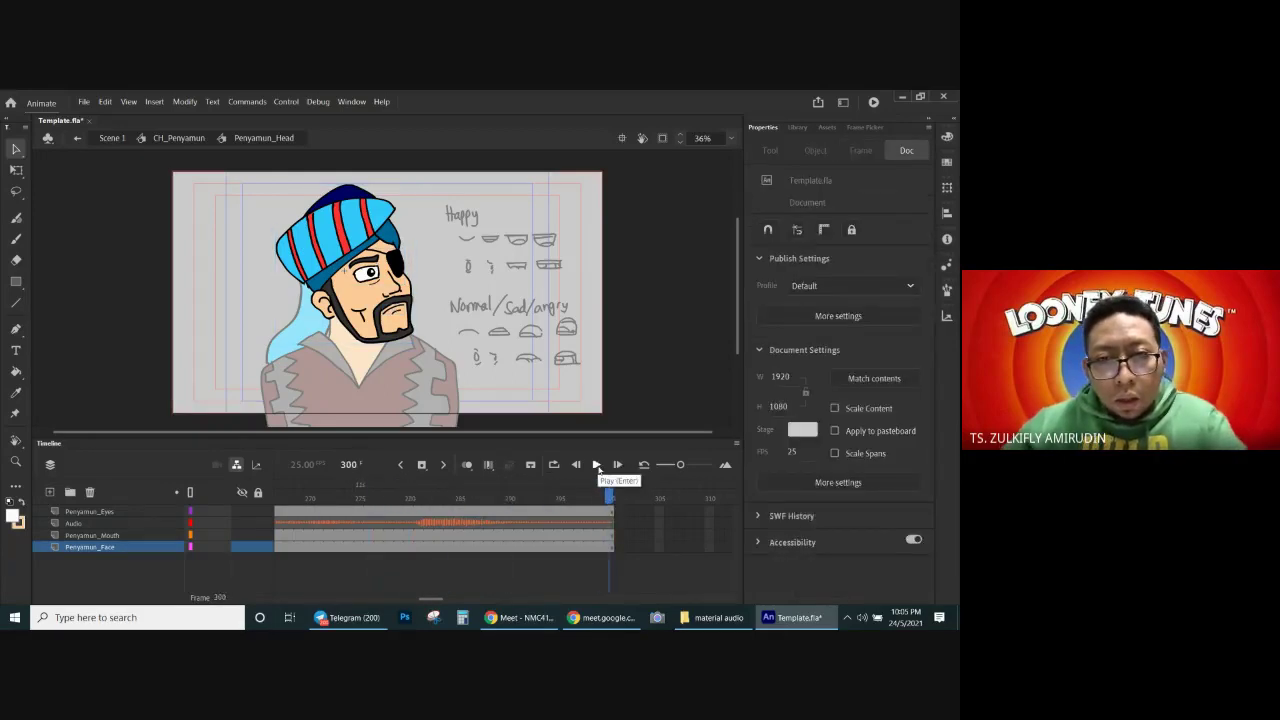
Step: Extend all four layers of the head timeline to frame 500
scroll(430, 600, right, 5)
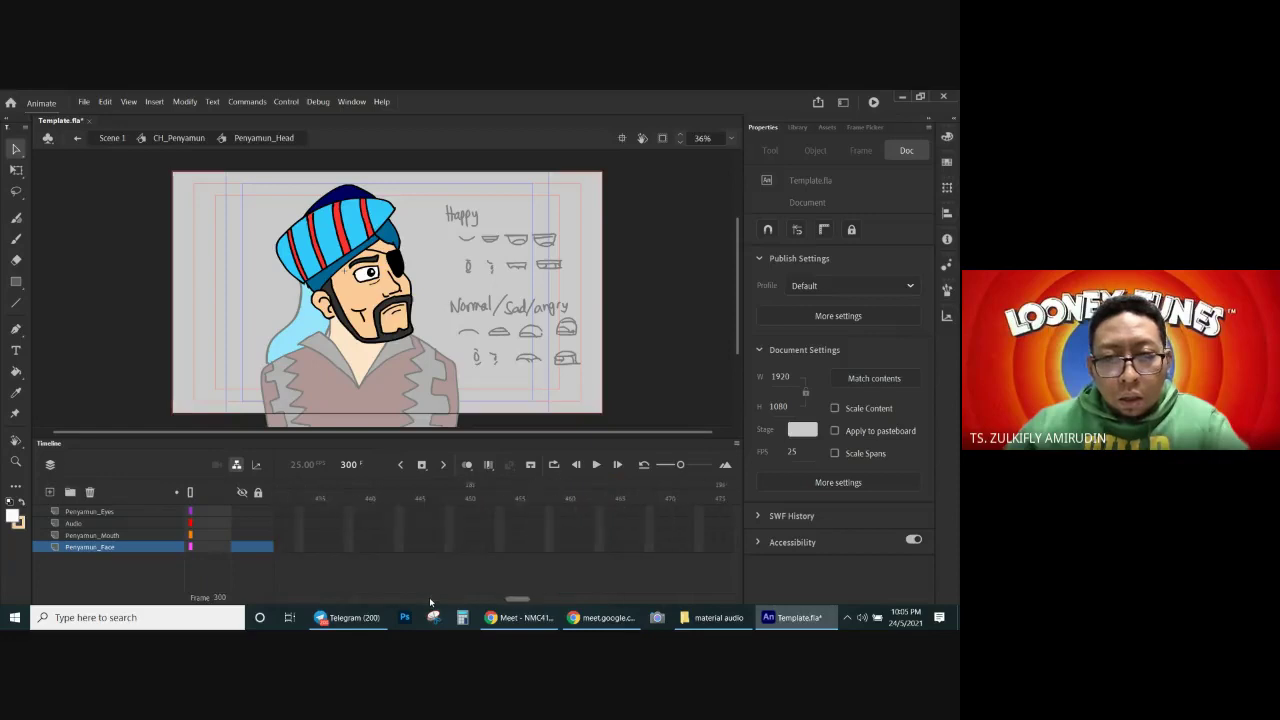
scroll(430, 600, right, 3)
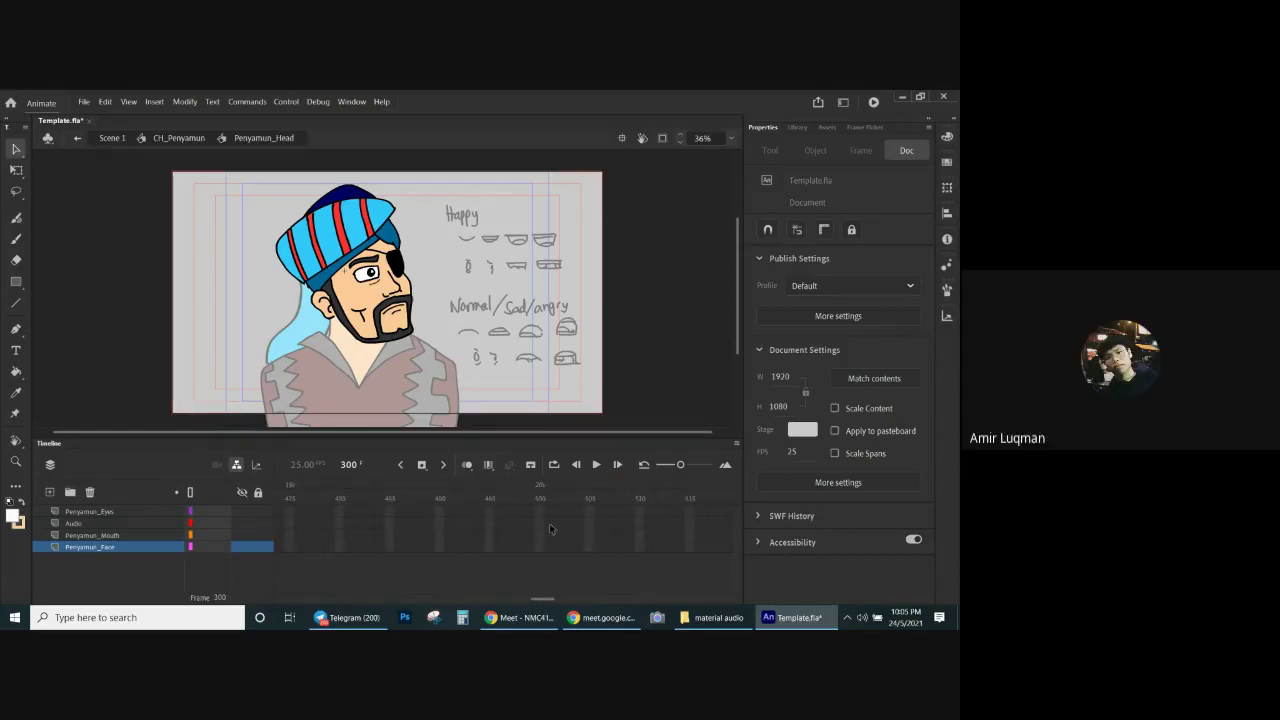
drag(540, 515, 539, 512)
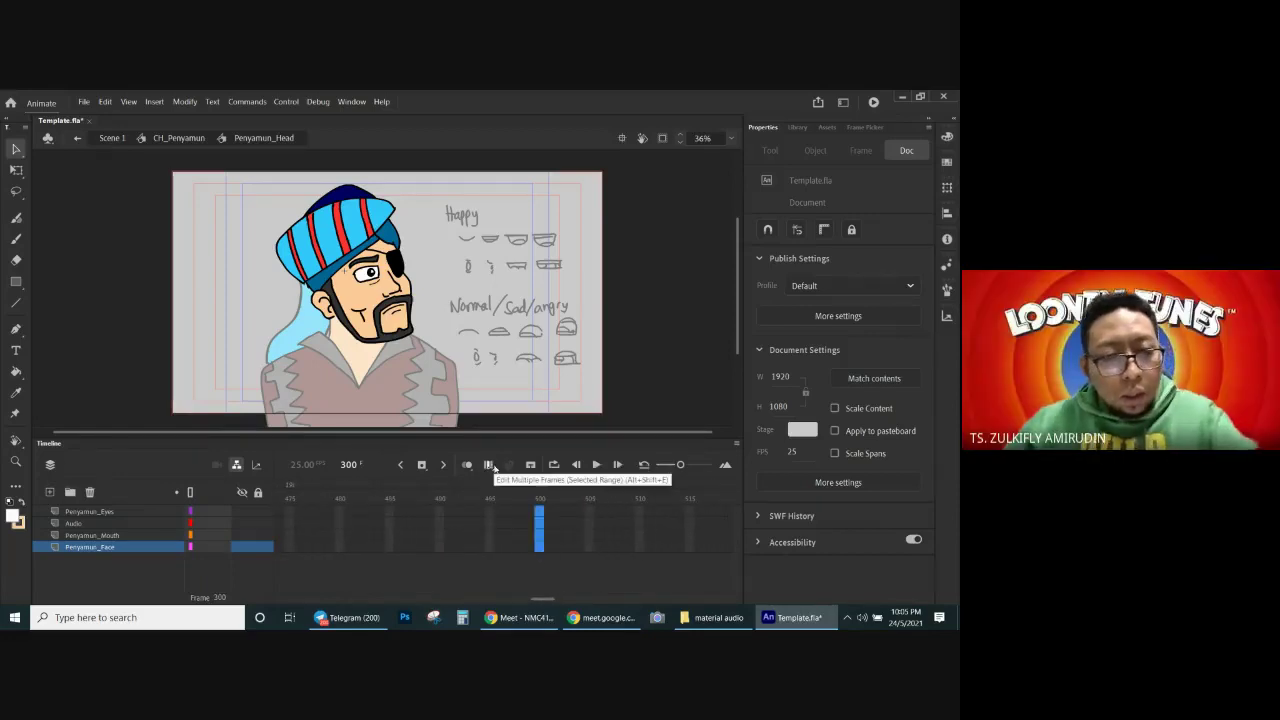
mouse_move(537, 497)
mouse_down()
mouse_move(409, 497)
mouse_move(540, 497)
mouse_up()
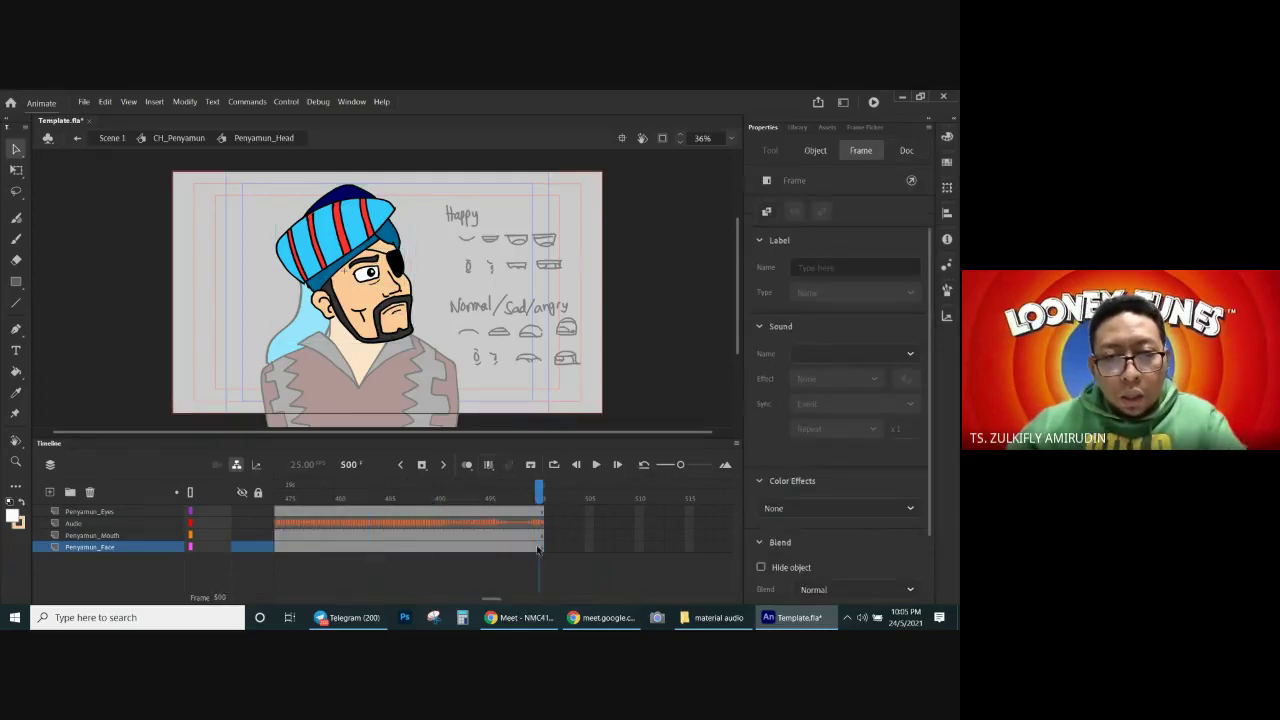
click(537, 566)
Step: Extend all four layers of the head timeline to frame 600
drag(493, 599, 524, 599)
scroll(494, 604, right, 3)
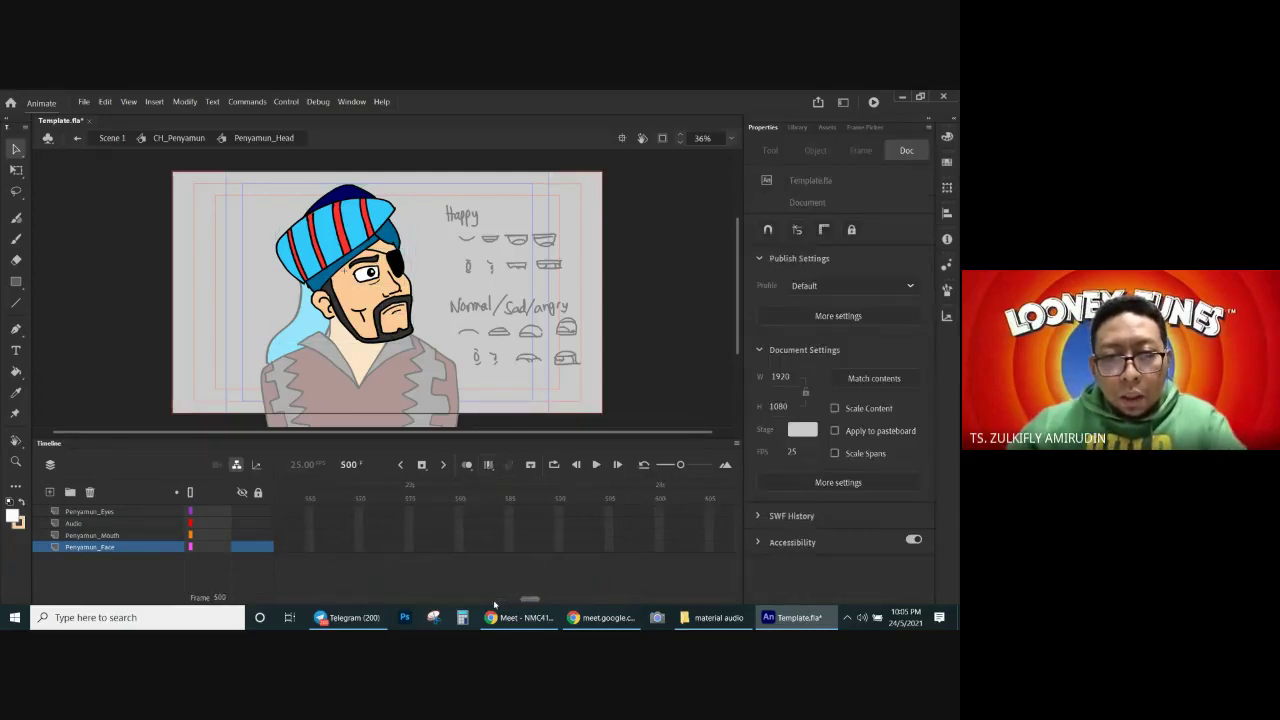
drag(569, 511, 569, 547)
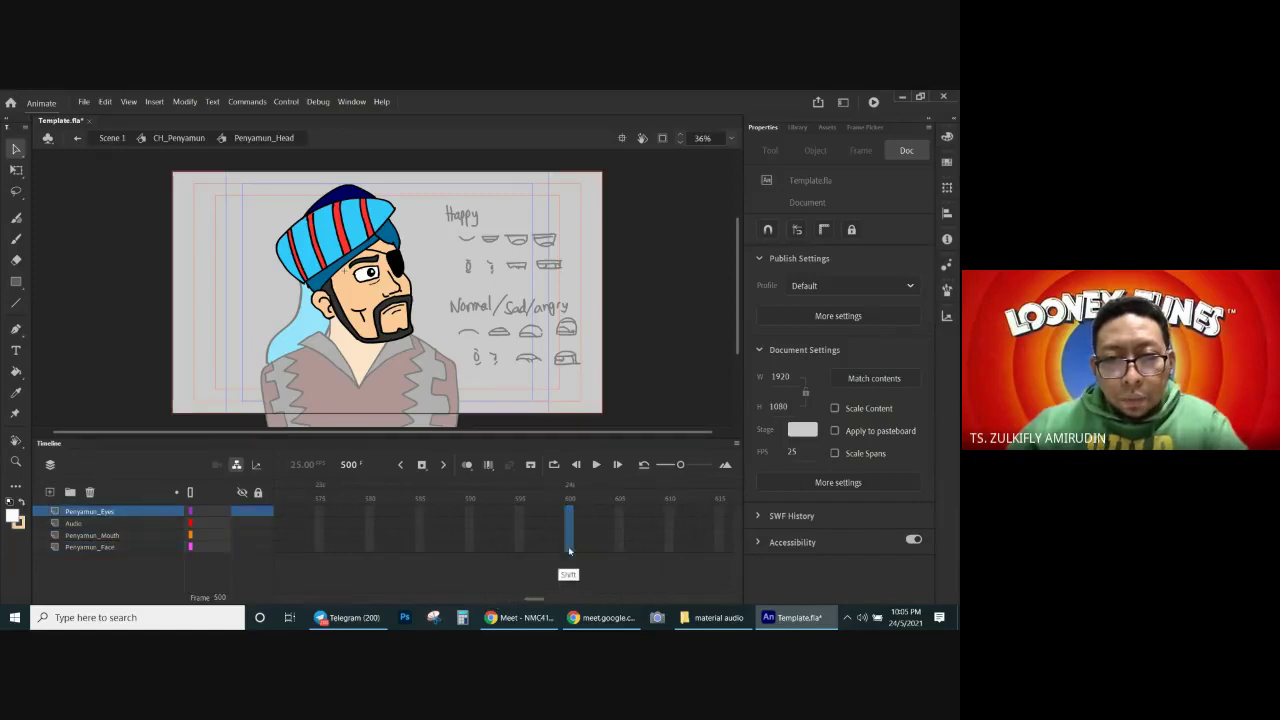
key(F5)
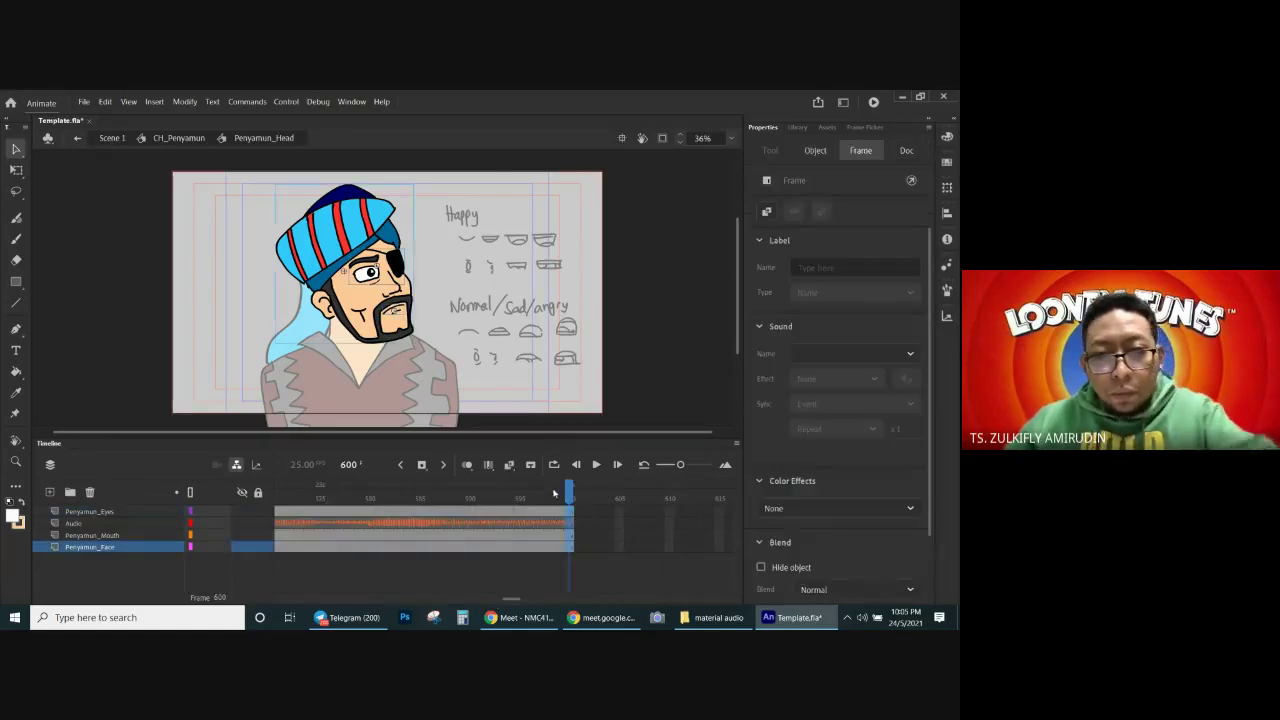
drag(474, 491, 549, 491)
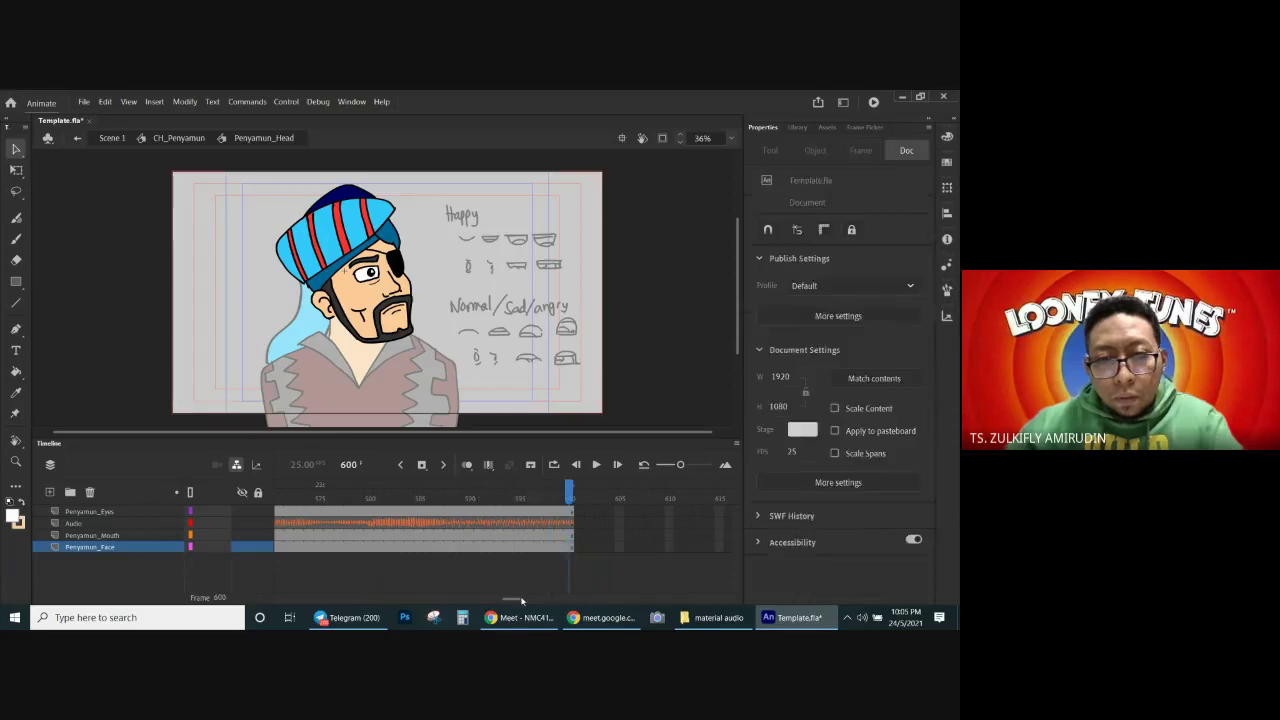
Step: Extend all four layers of the head timeline to frame 875, beyond the end of the audio
scroll(515, 600, right, 5)
scroll(517, 601, right, 5)
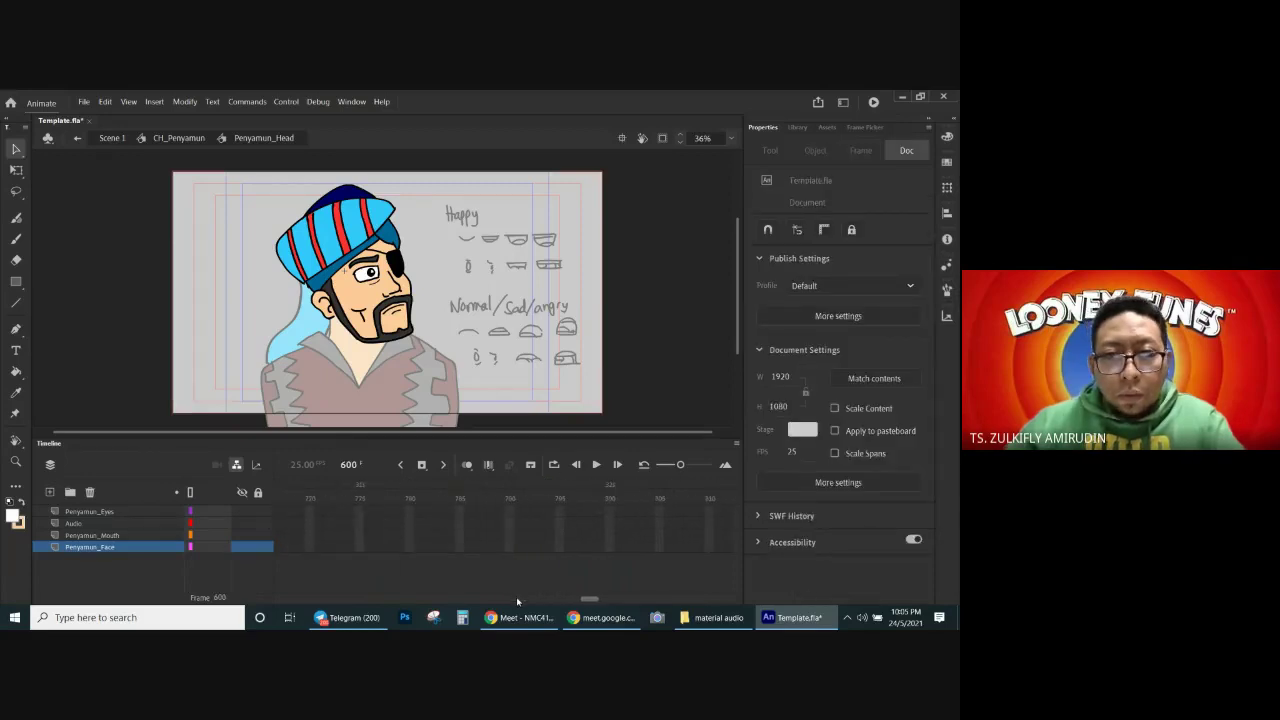
scroll(517, 601, right, 5)
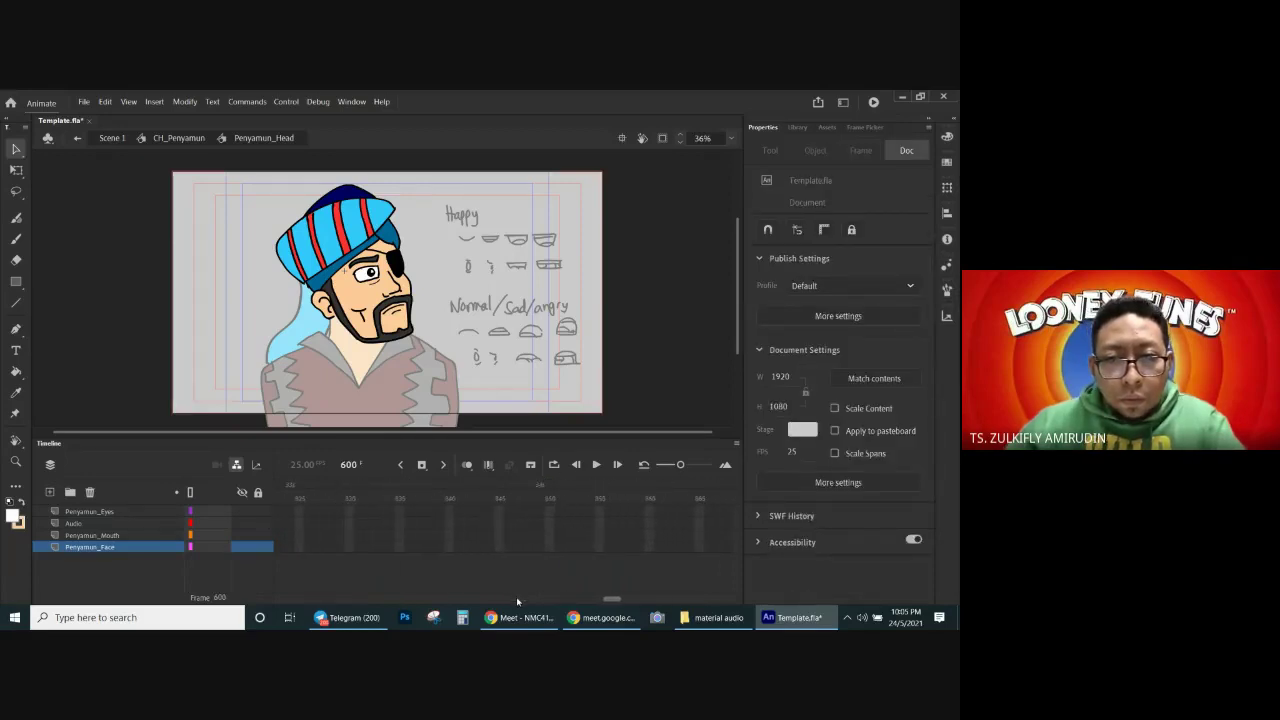
drag(549, 513, 549, 548)
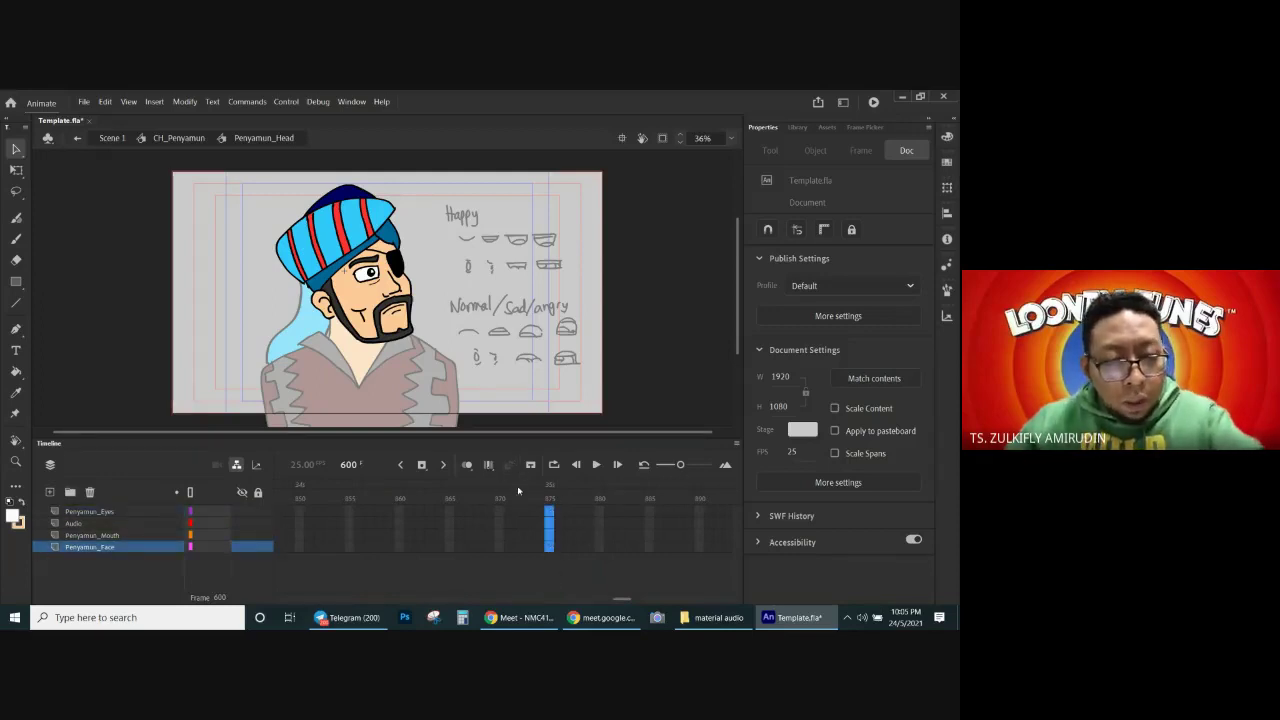
click(508, 465)
scroll(545, 598, left, 6)
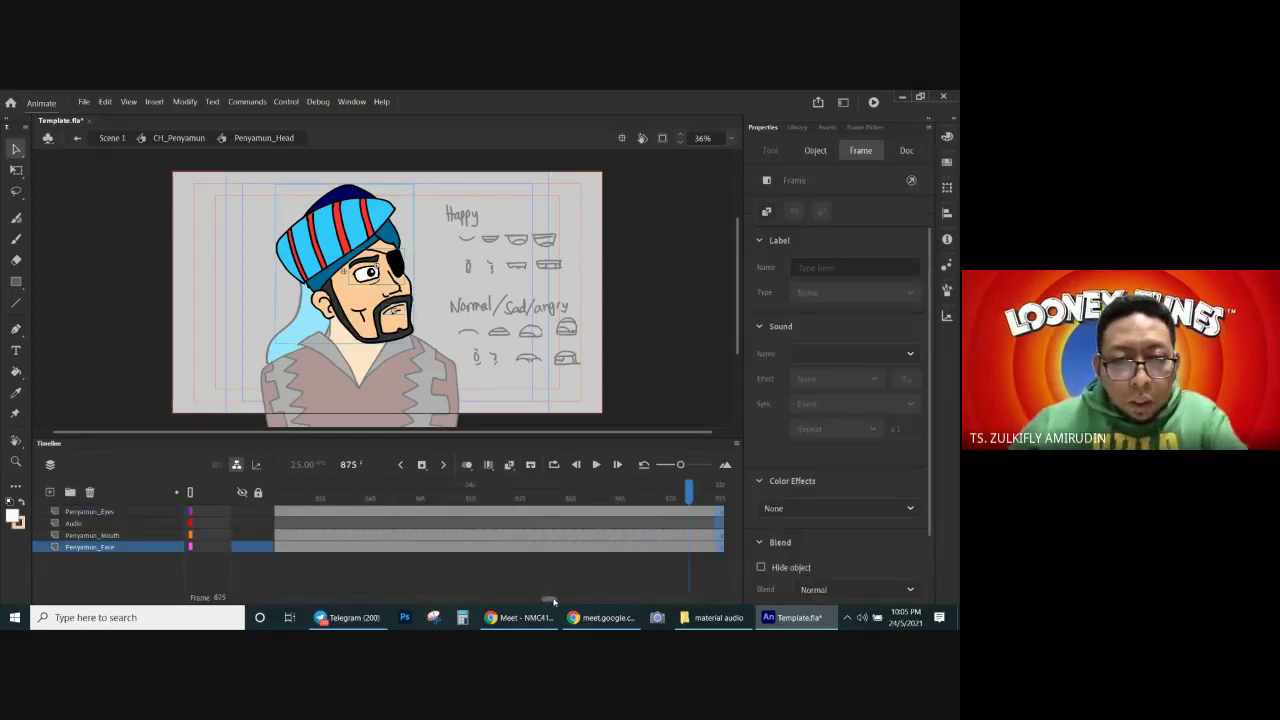
Step: Remove the surplus frames from frame 800 to 875 on all four layers, beyond the end of the audio waveform
scroll(554, 601, left, 2)
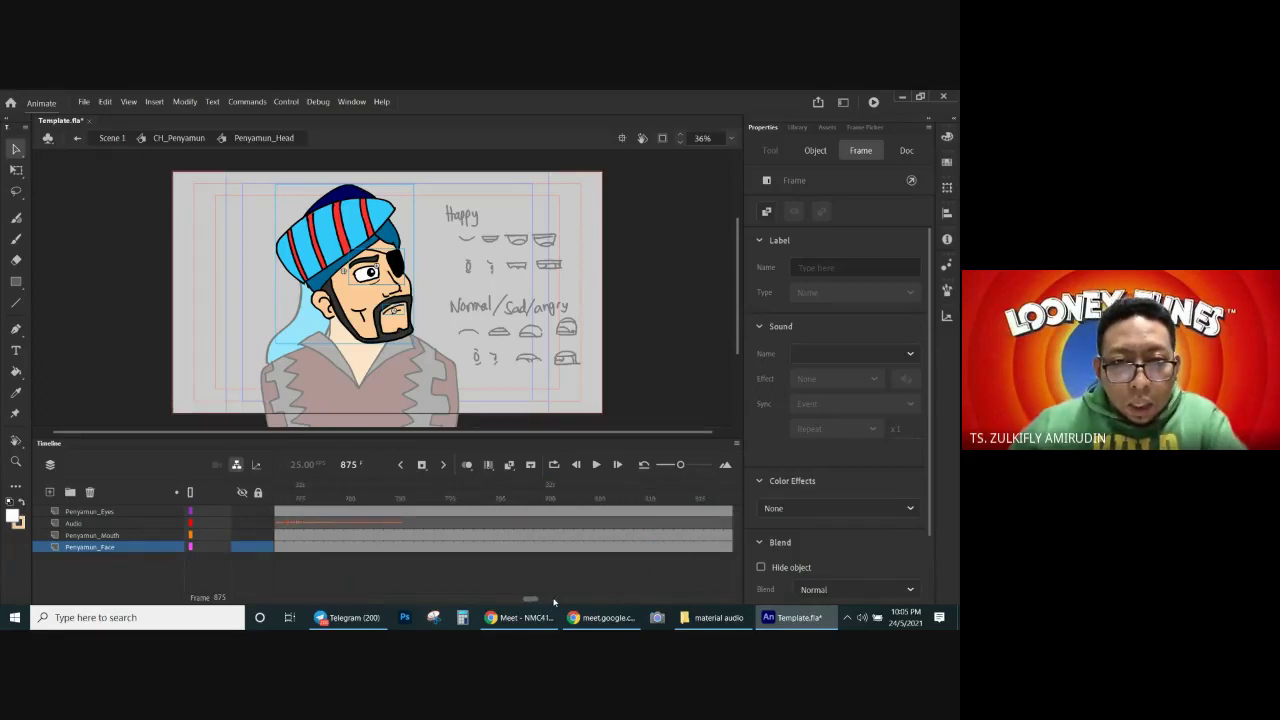
drag(554, 602, 532, 601)
click(529, 496)
scroll(533, 600, right, 5)
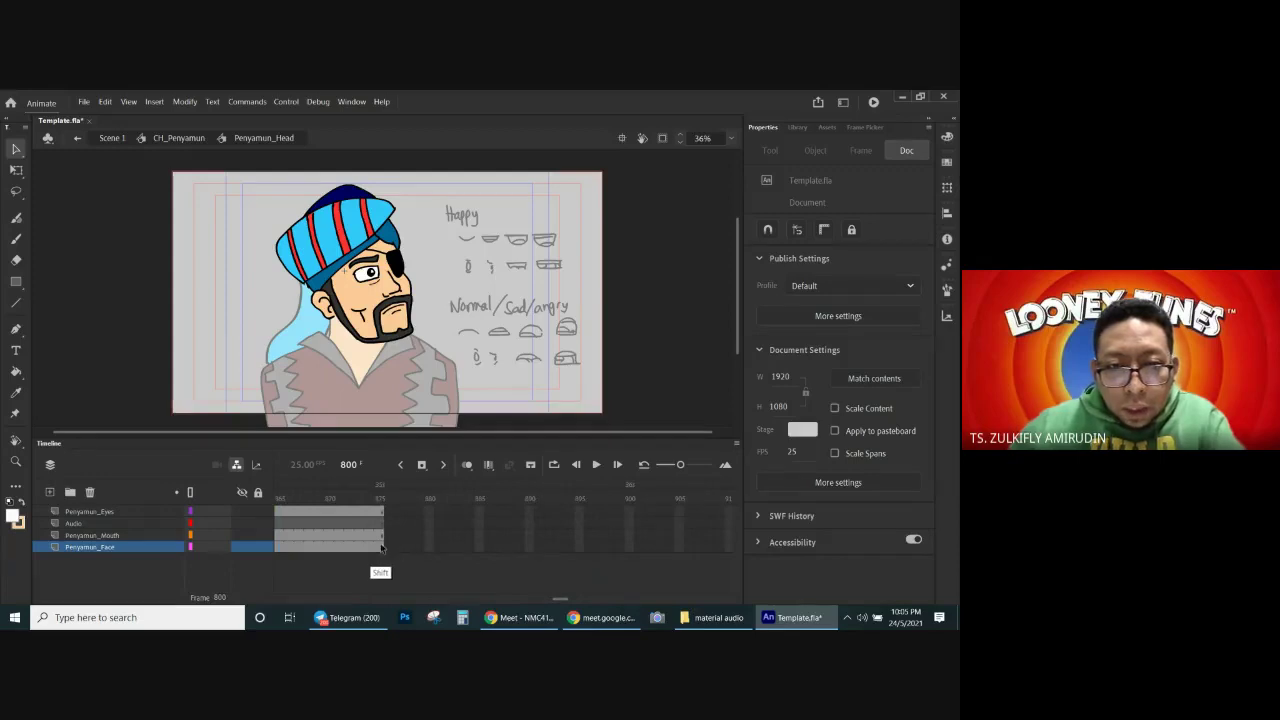
click(379, 543)
scroll(550, 600, left, 5)
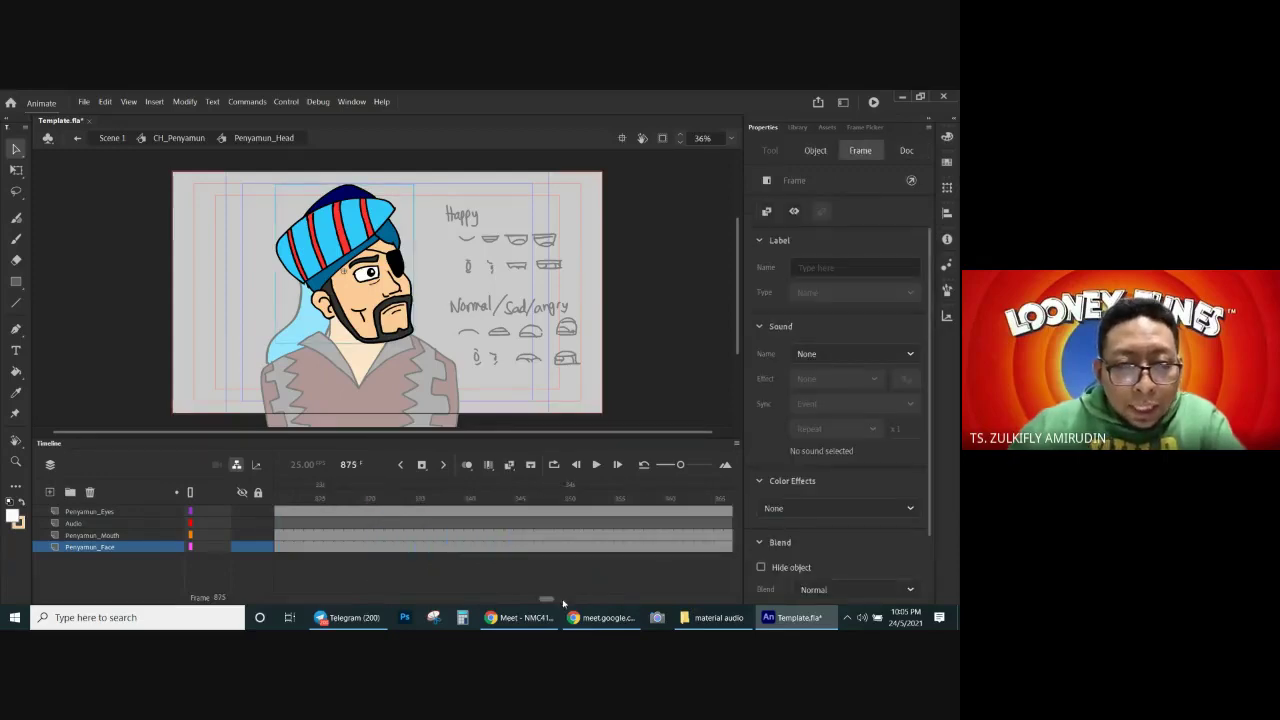
click(416, 511)
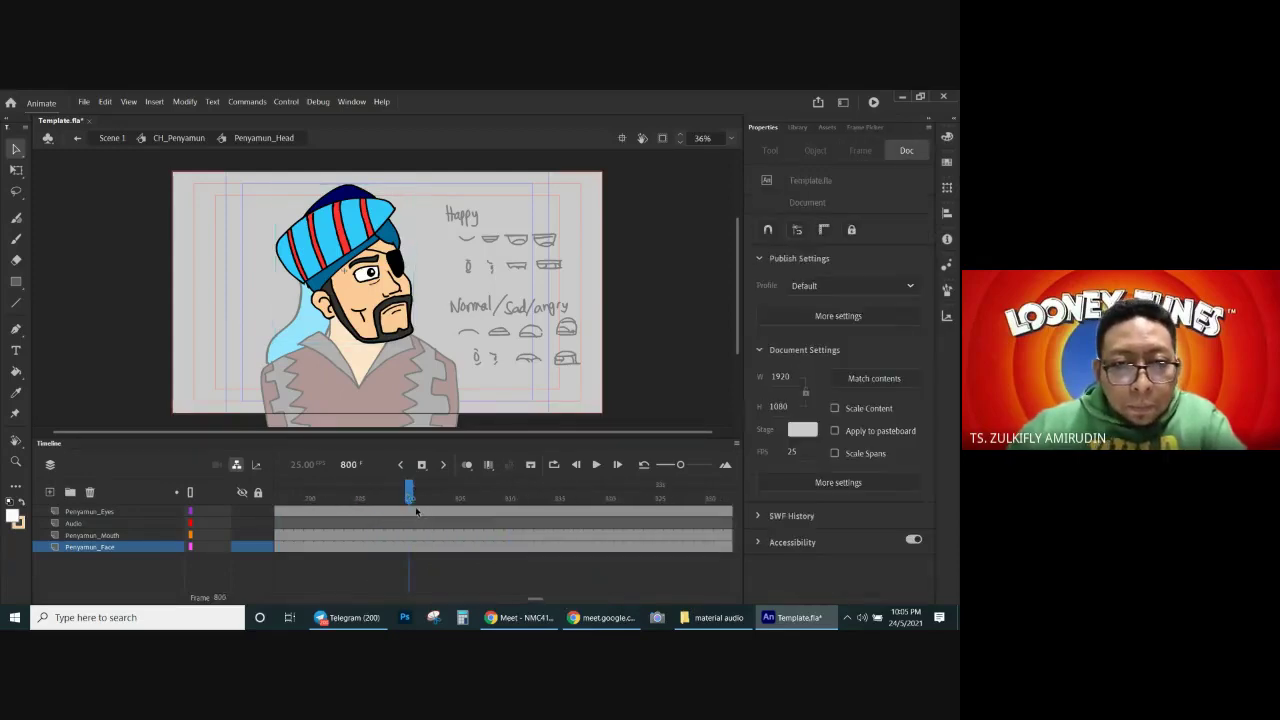
click(409, 515)
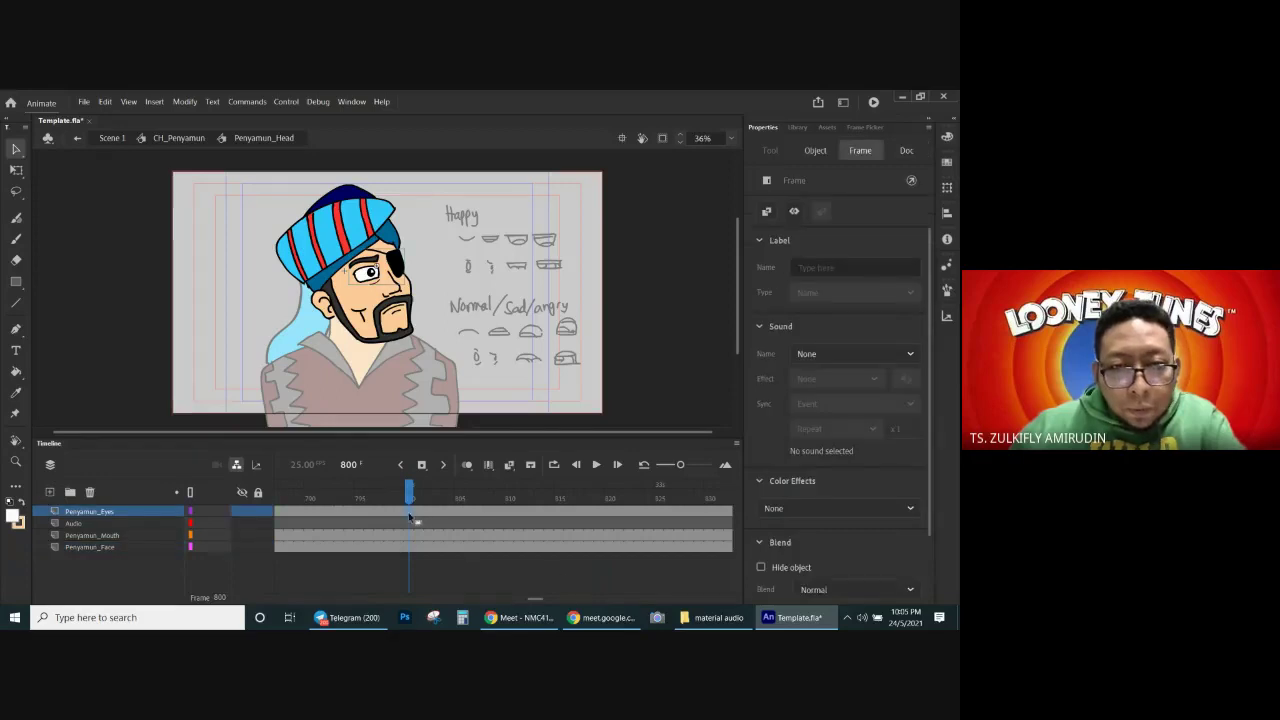
drag(539, 599, 558, 600)
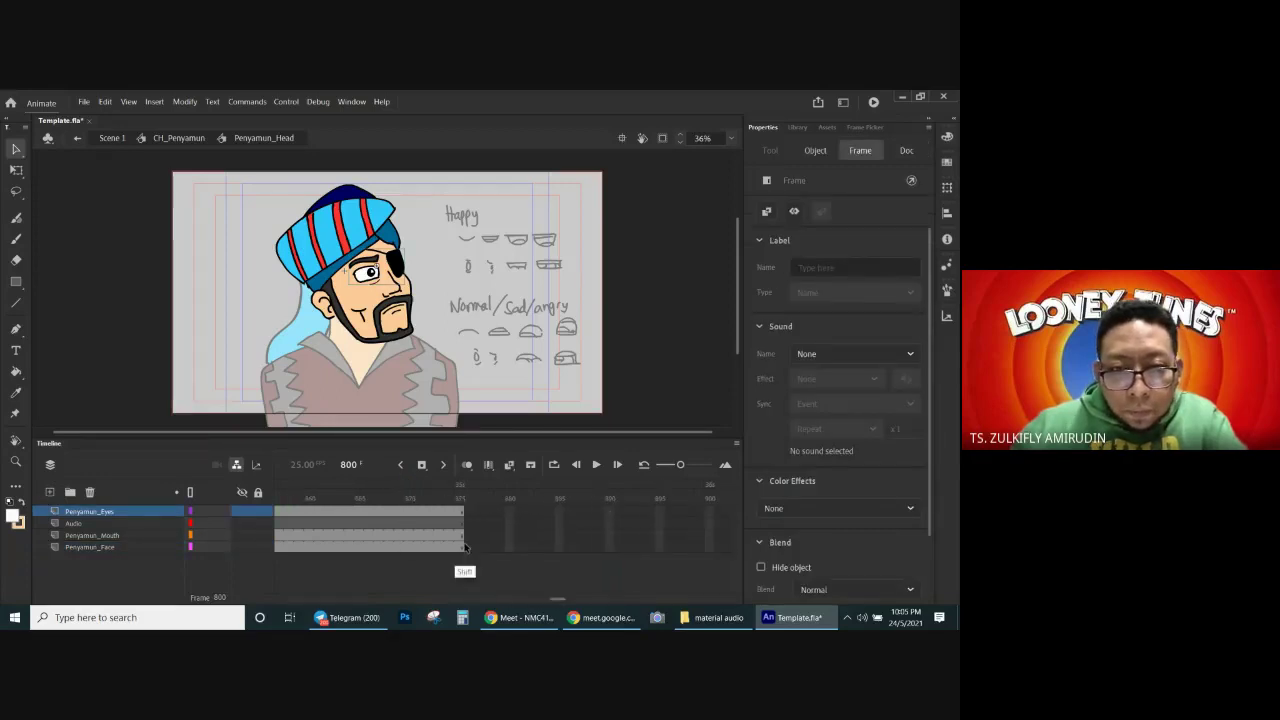
shift+click(463, 541)
right_click(463, 541)
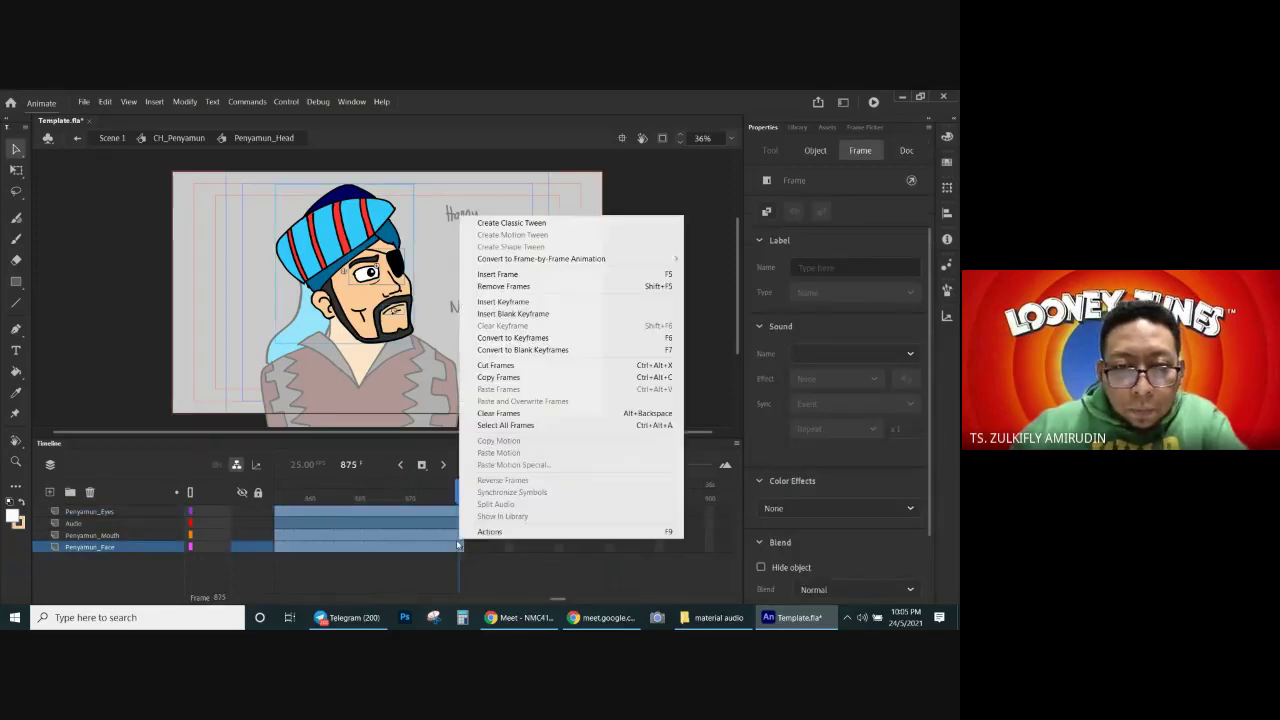
click(518, 287)
Step: Return to frame 1, select the Penyamun_Mouth instance and open its Lip Syncing setup, keeping the character's mouth in view
drag(539, 603, 290, 600)
click(279, 493)
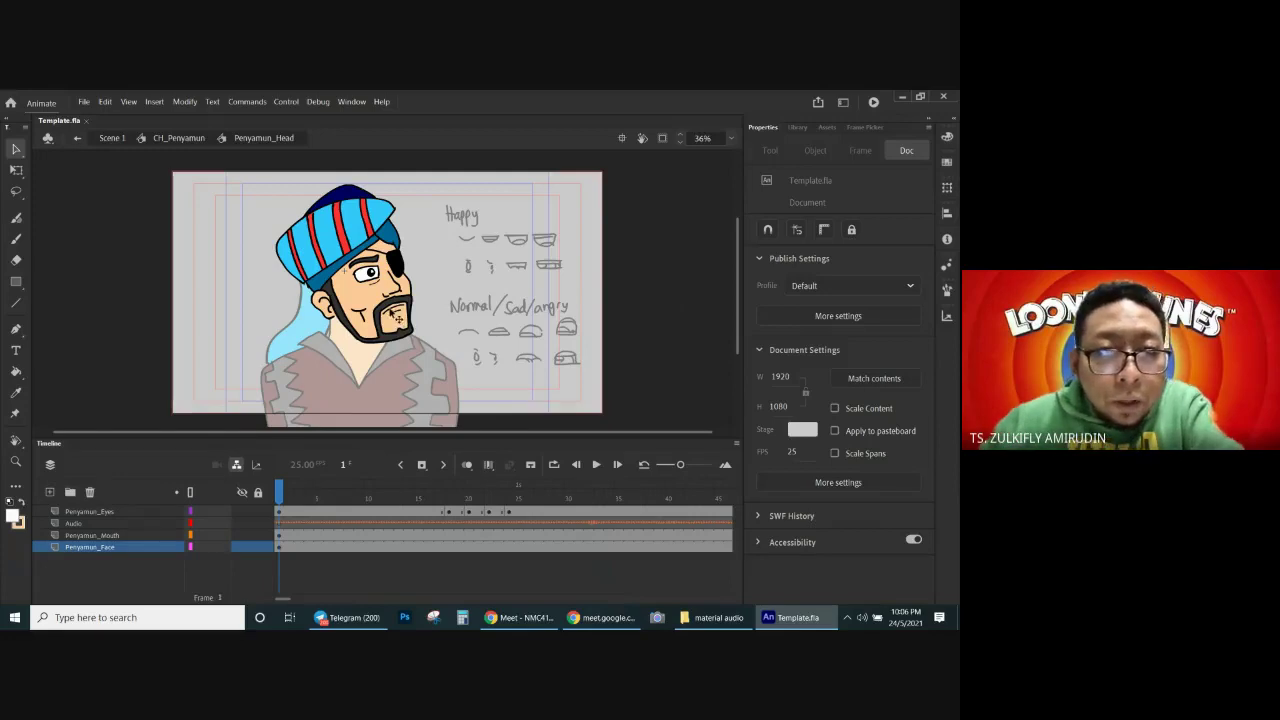
click(404, 316)
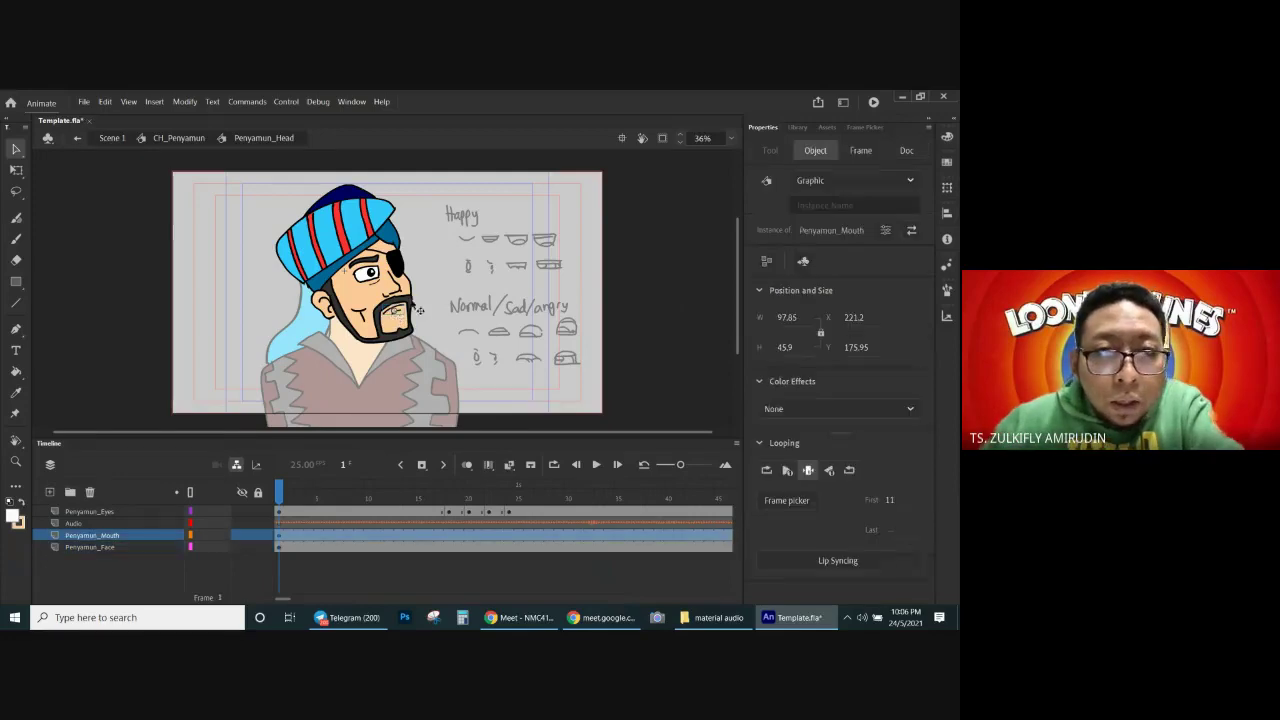
click(833, 562)
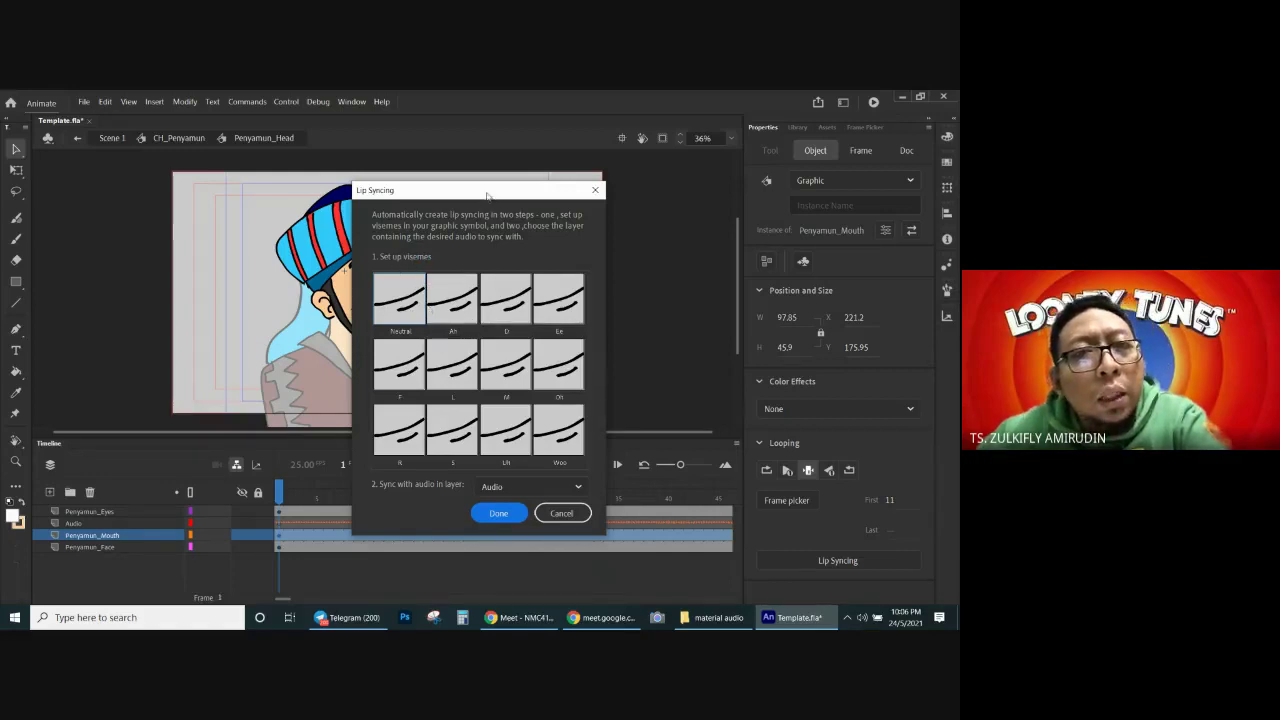
drag(487, 195, 553, 181)
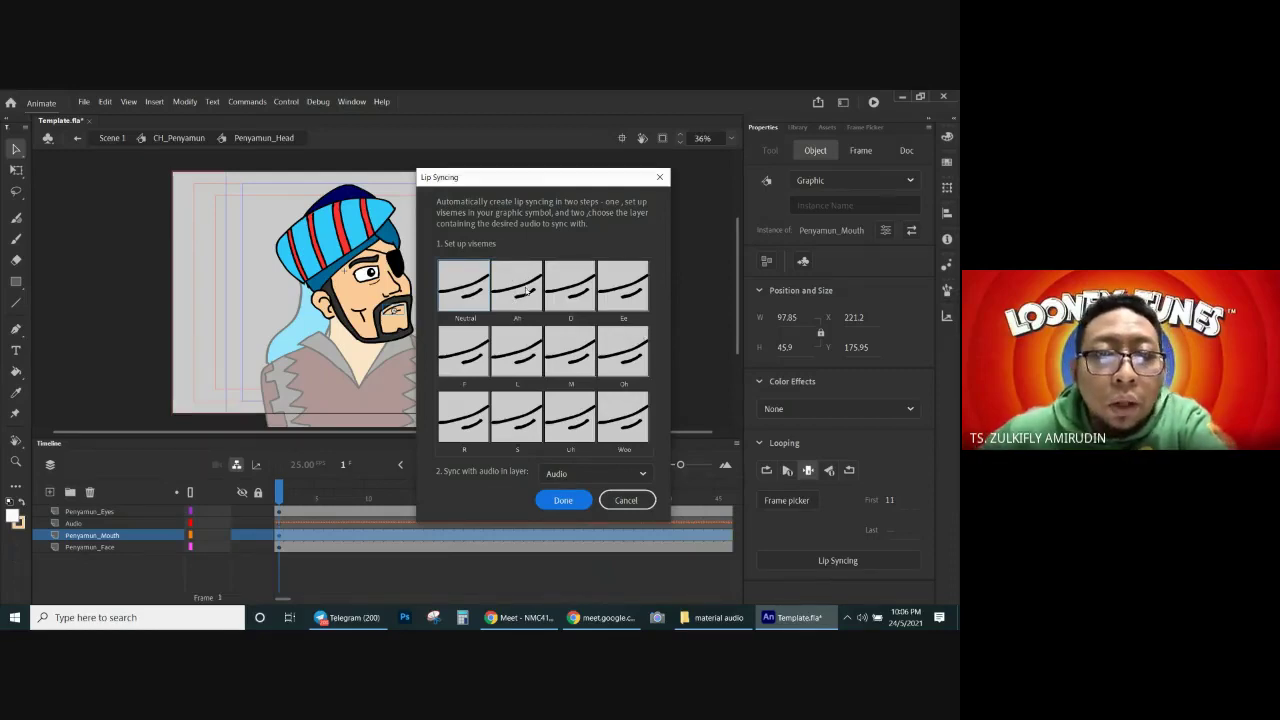
Step: Assign mouth frame 3 to the Ah viseme and mouth frame 2 to the D and Ee visemes
click(524, 292)
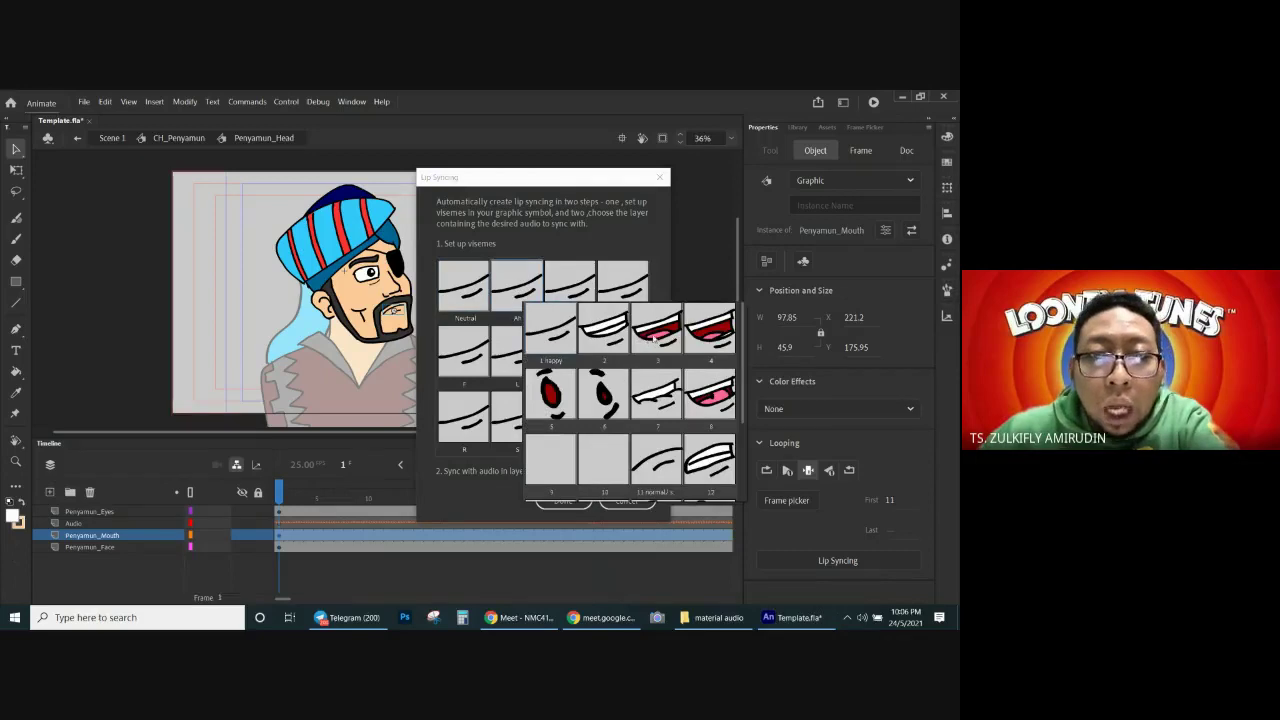
click(652, 339)
click(570, 290)
click(646, 342)
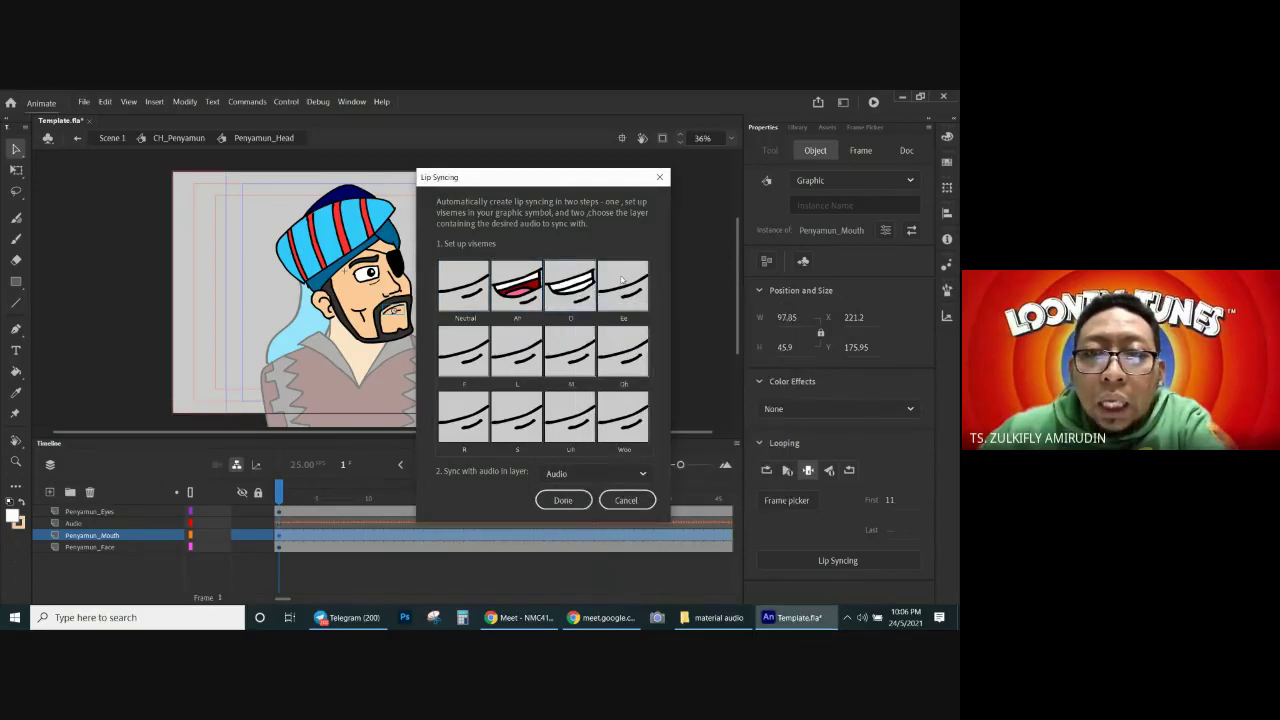
click(622, 284)
click(690, 338)
Step: Assign mouth frame 7 to the F viseme, mouth frame 8 to L and the closed happy mouth to M
click(480, 365)
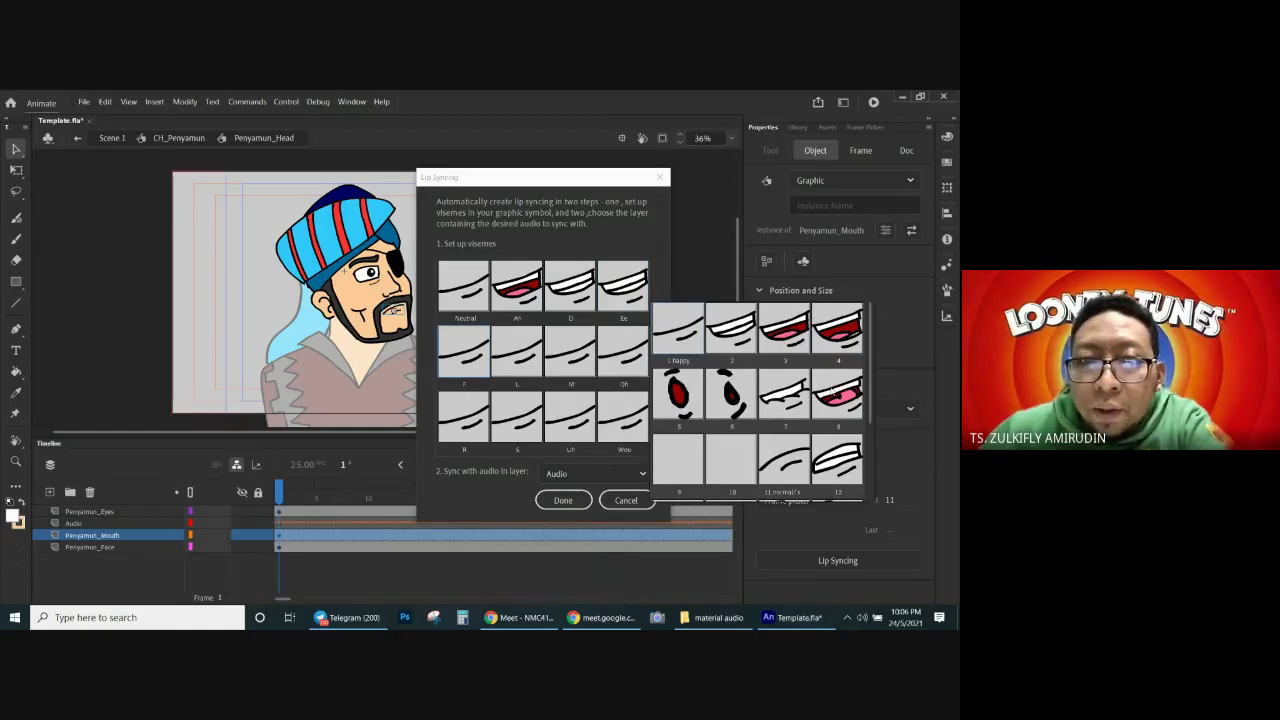
mouse_move(872, 334)
mouse_down()
mouse_move(872, 399)
mouse_move(873, 334)
mouse_up()
click(769, 397)
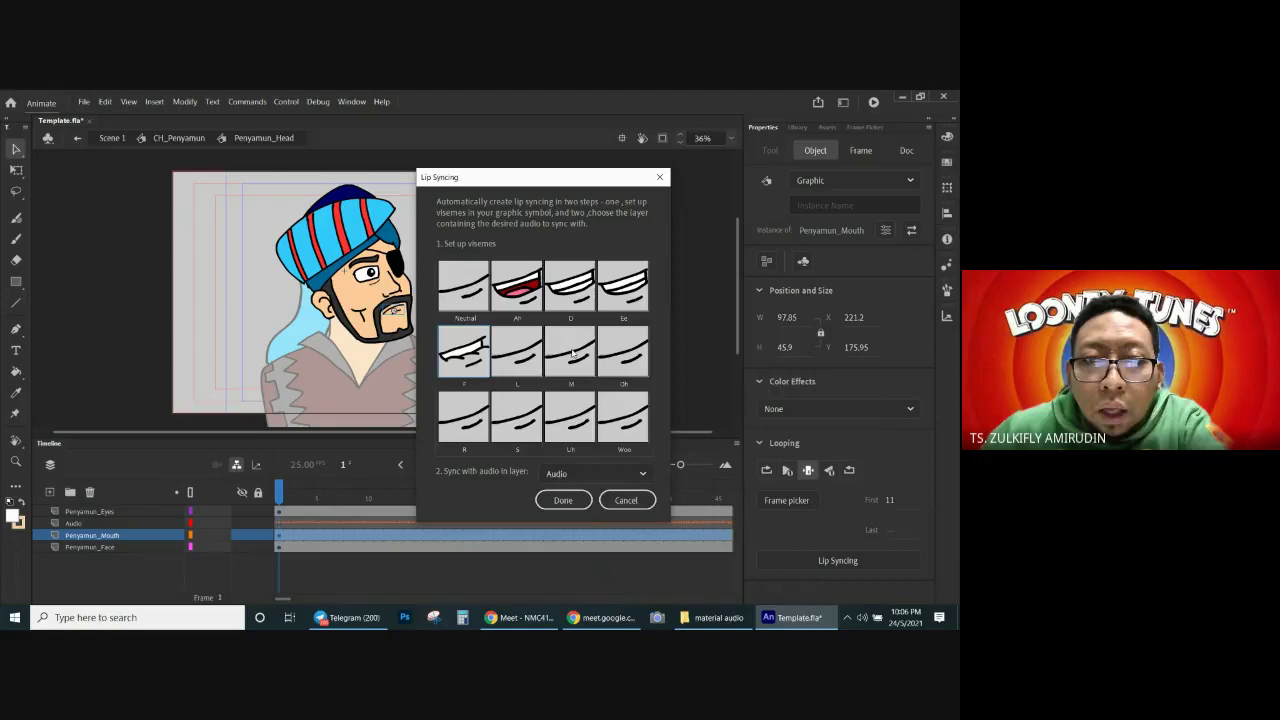
click(508, 365)
click(682, 446)
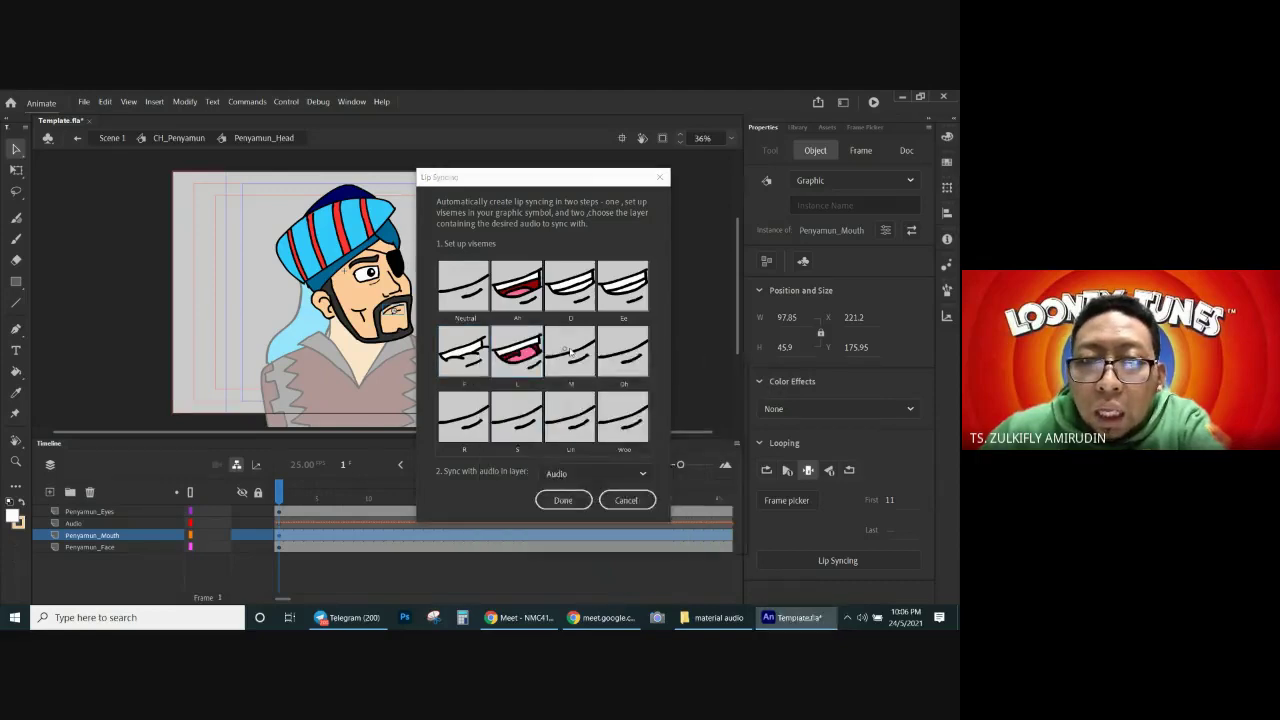
click(570, 350)
click(632, 343)
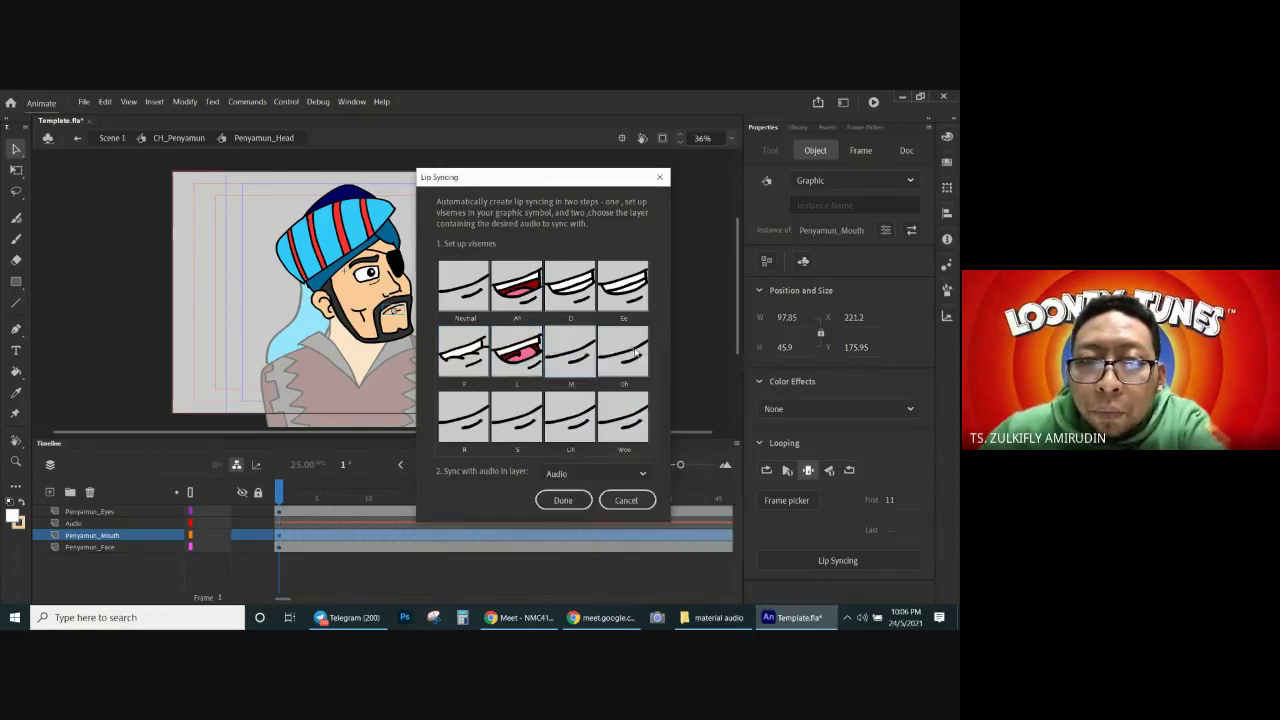
Step: Assign mouth frame 5 to the Oh viseme and mouth frame 3 to the R viseme
click(638, 352)
click(592, 448)
click(478, 432)
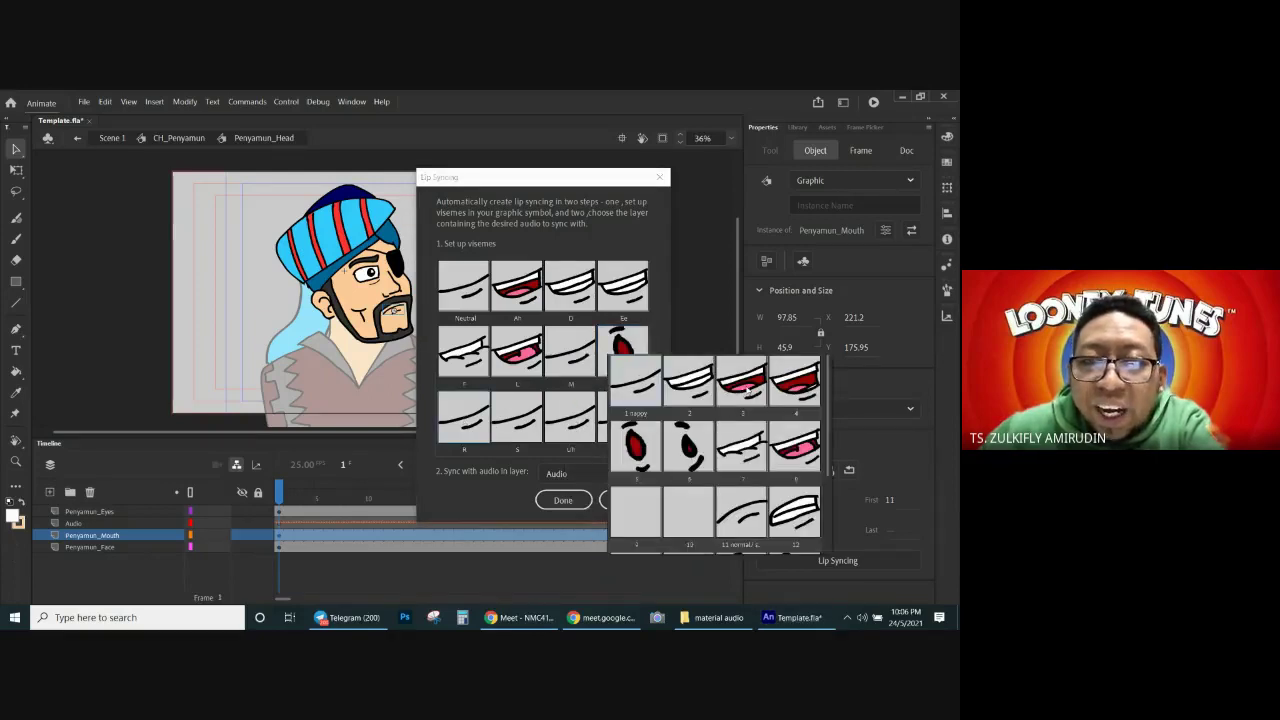
click(791, 391)
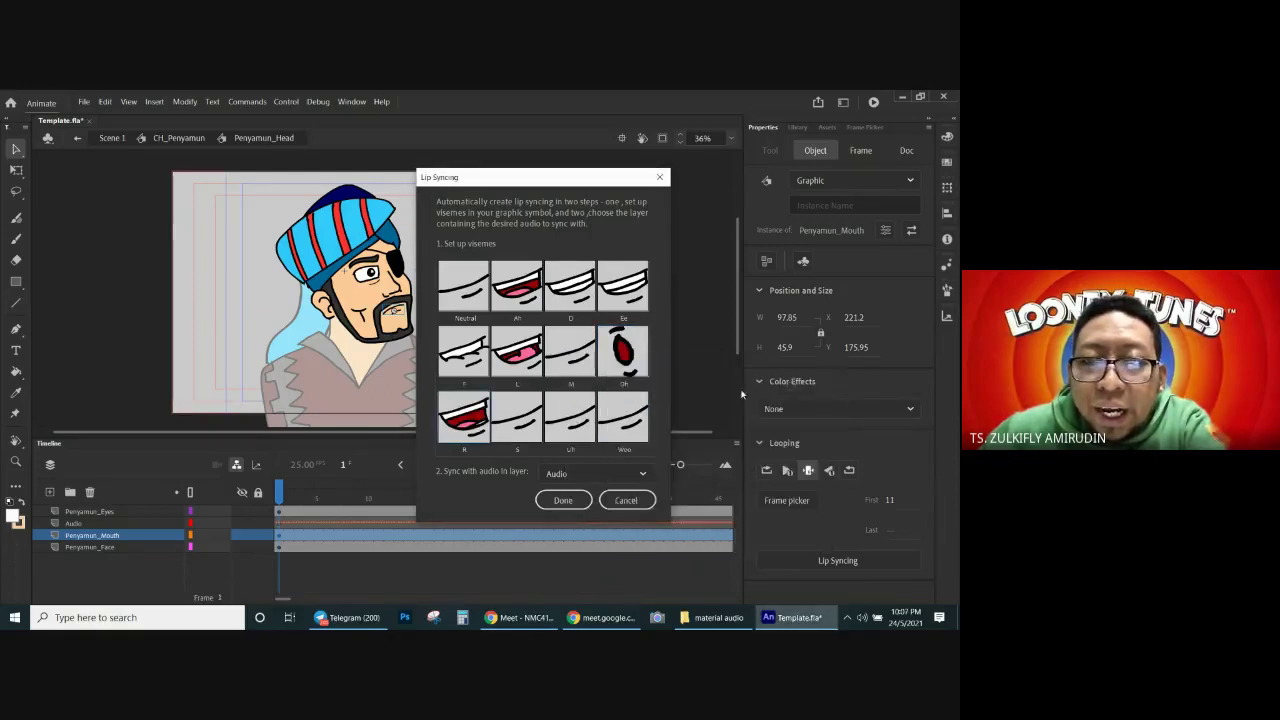
click(476, 426)
click(729, 386)
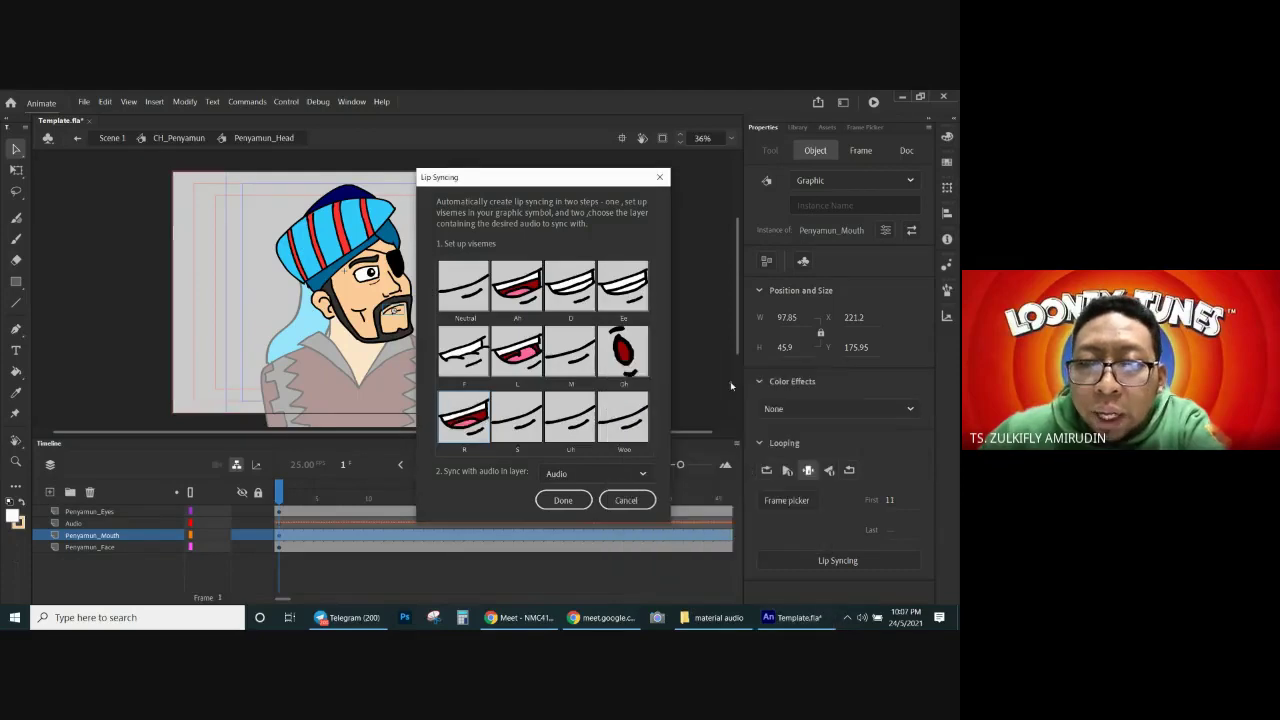
Step: Assign mouth frame 2 to the S viseme and mouth frame 6 to the Uh and Woo visemes
click(532, 420)
click(726, 382)
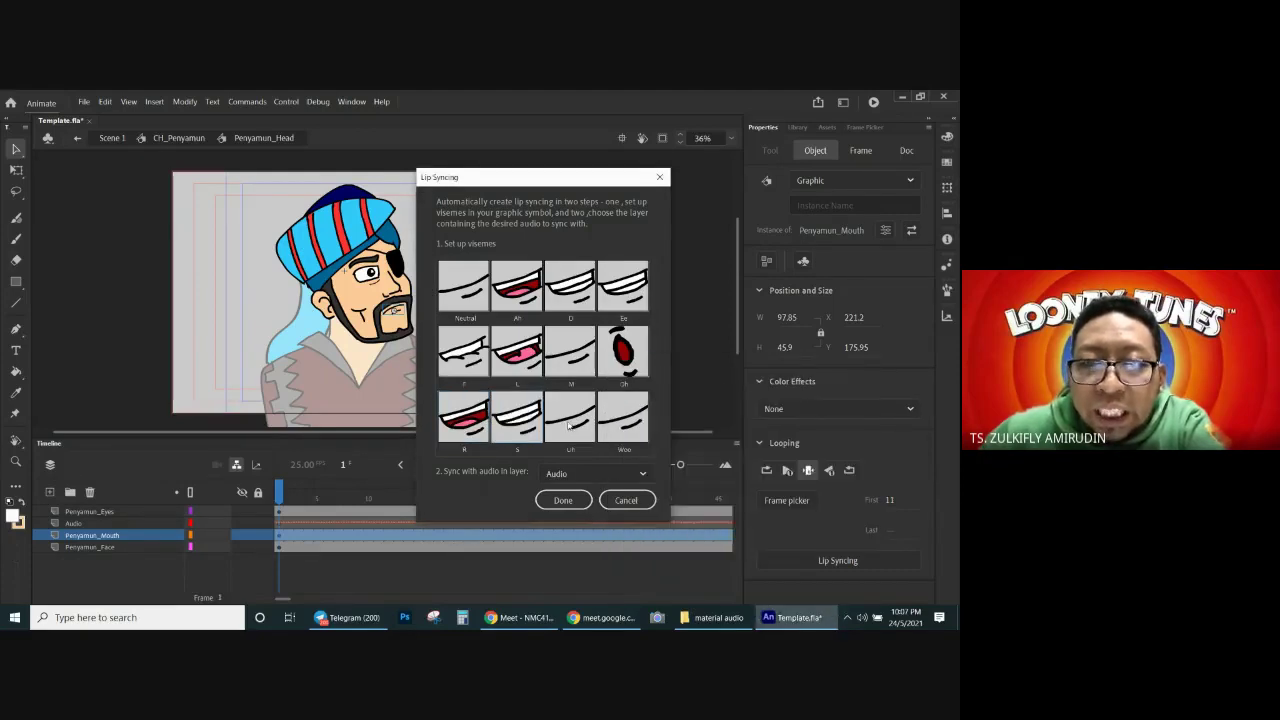
click(573, 422)
click(675, 390)
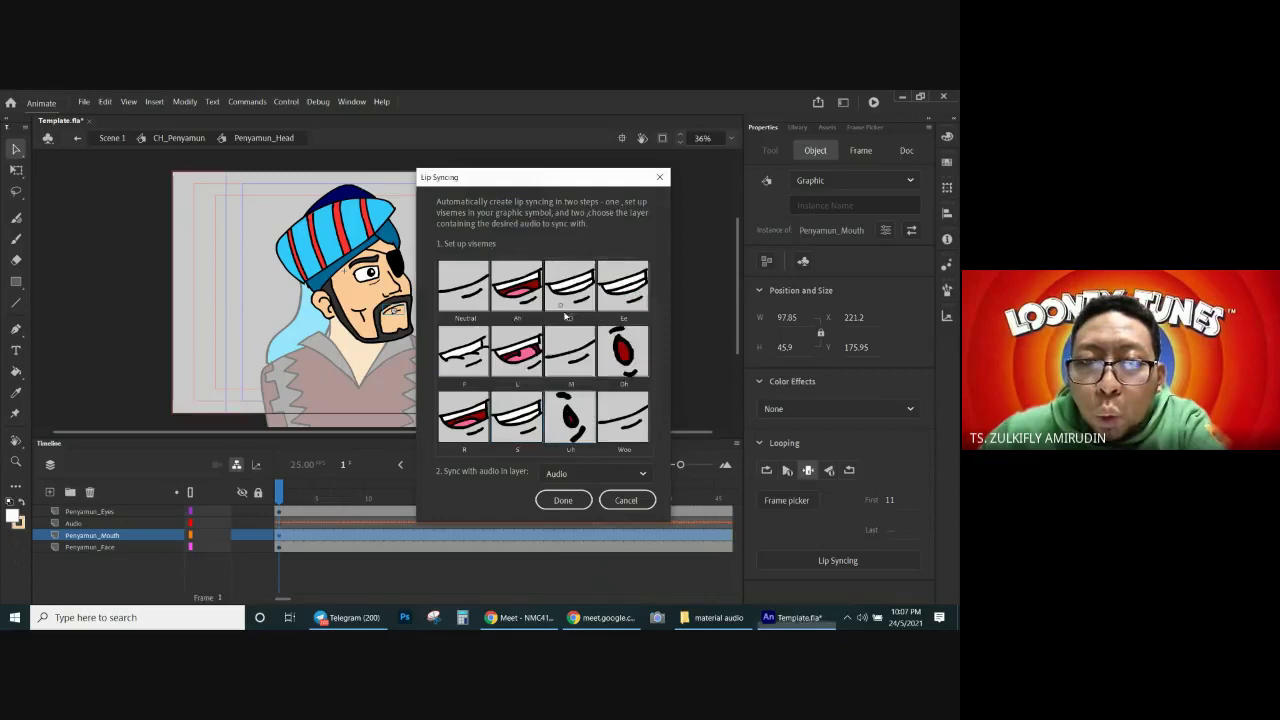
click(614, 425)
click(589, 312)
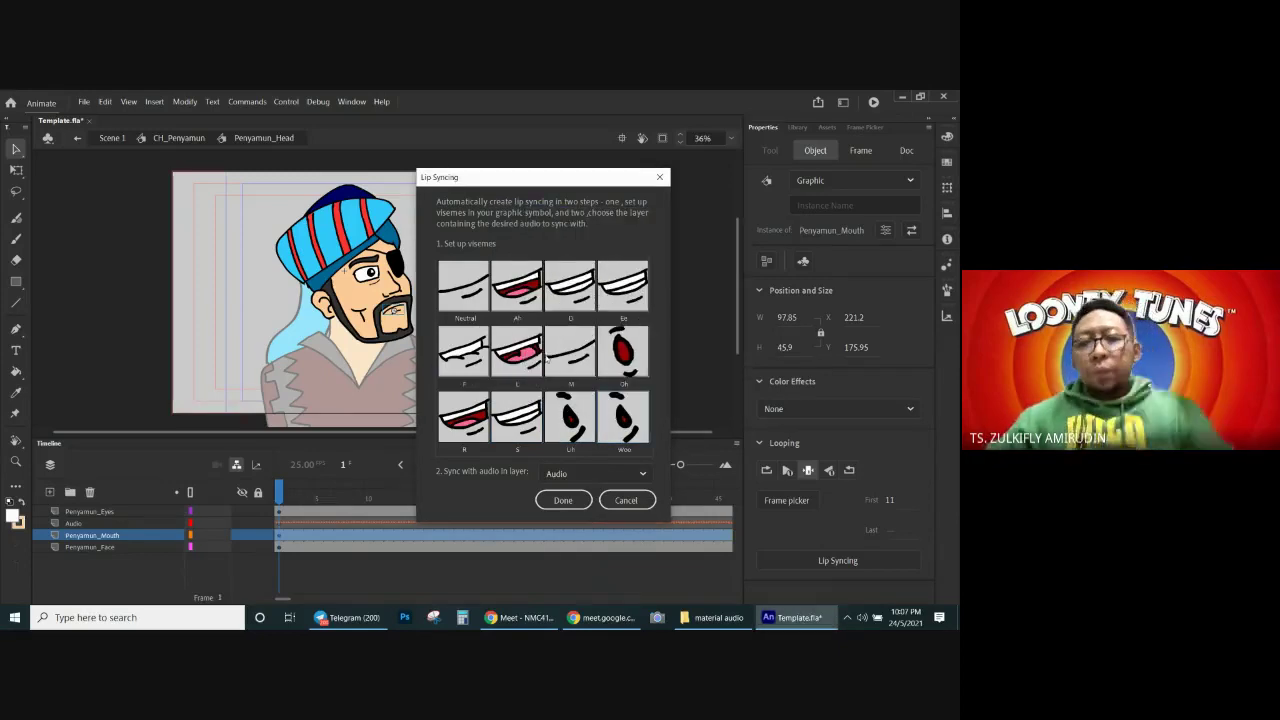
Step: Generate the mouth lip sync from the Audio layer with the mapped visemes and play it back to check it
click(564, 502)
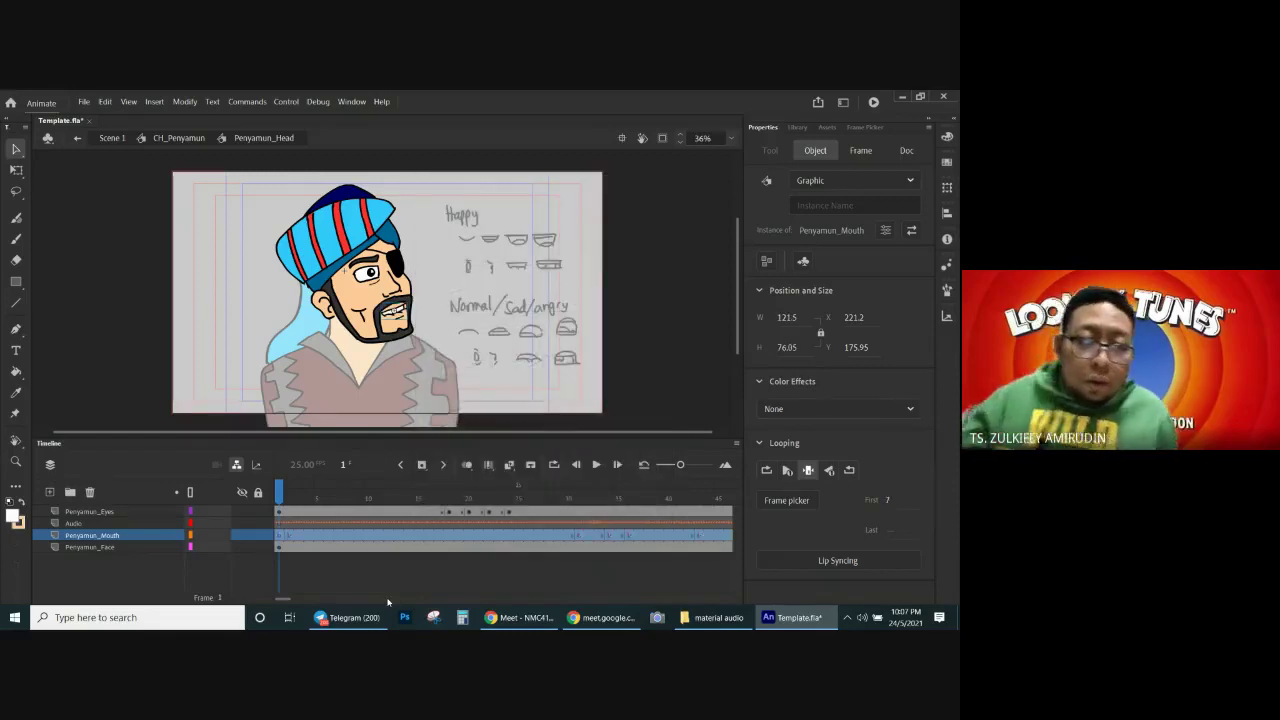
click(344, 566)
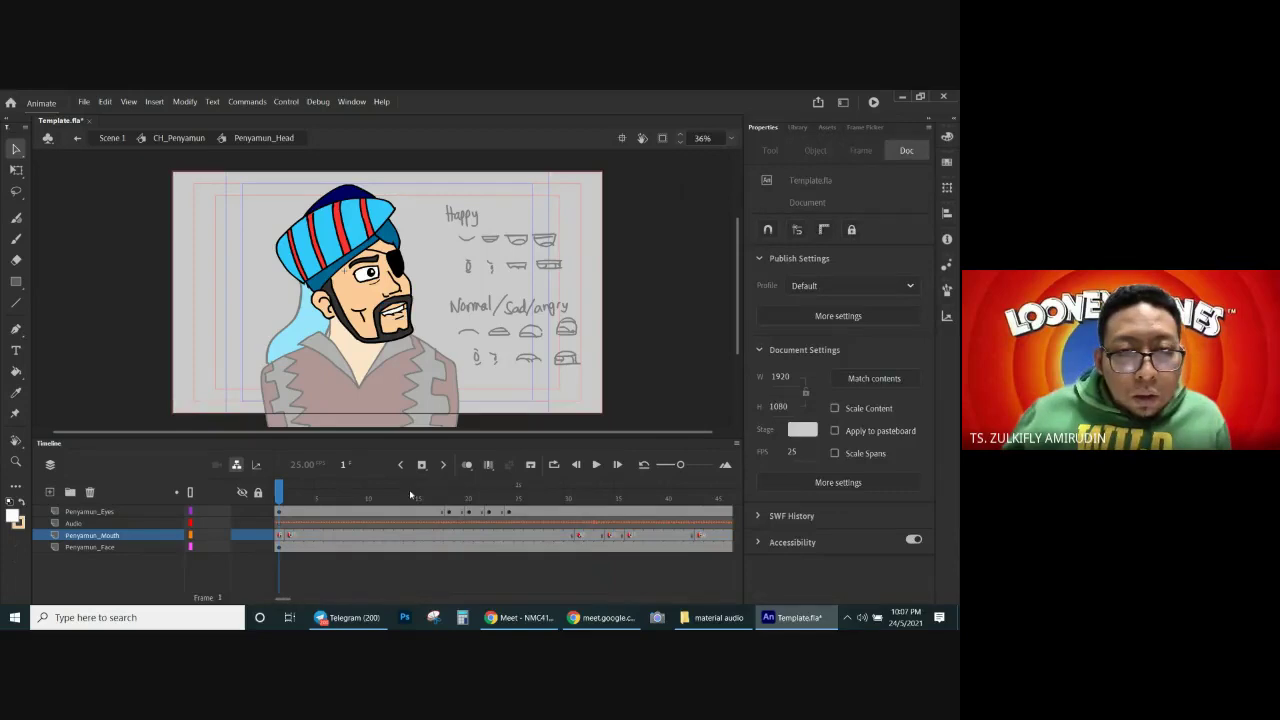
click(590, 466)
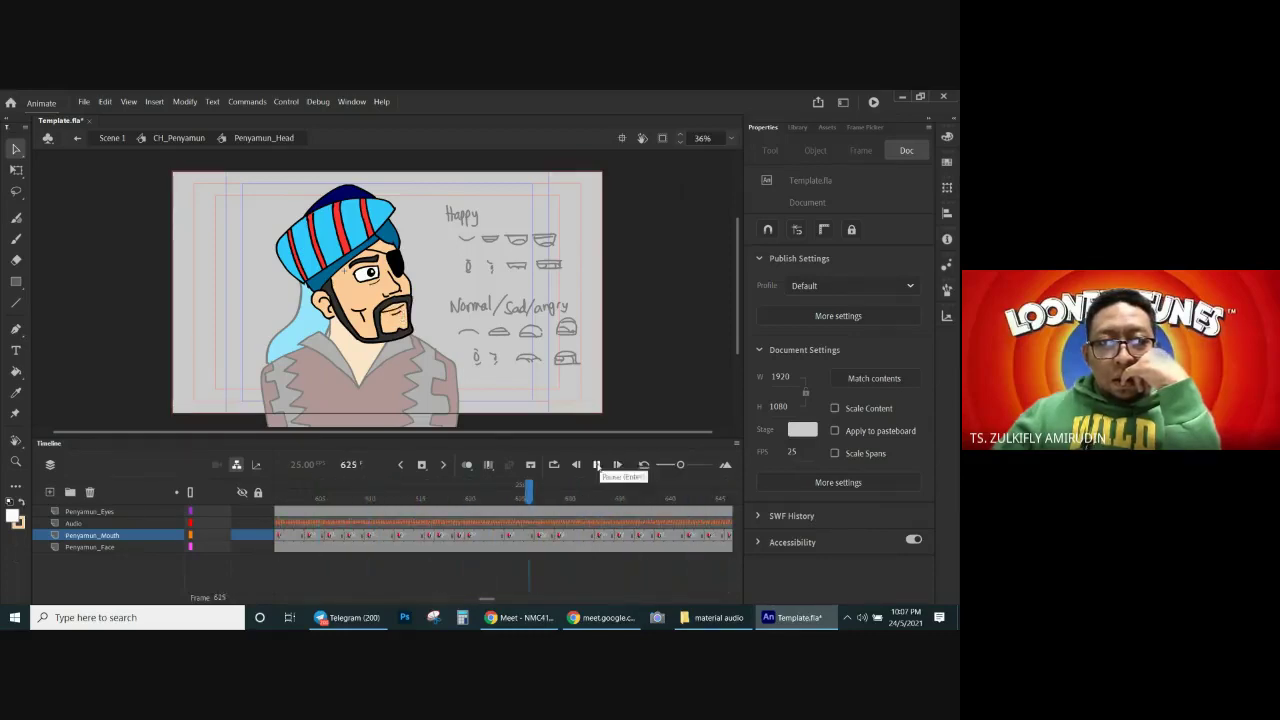
click(598, 466)
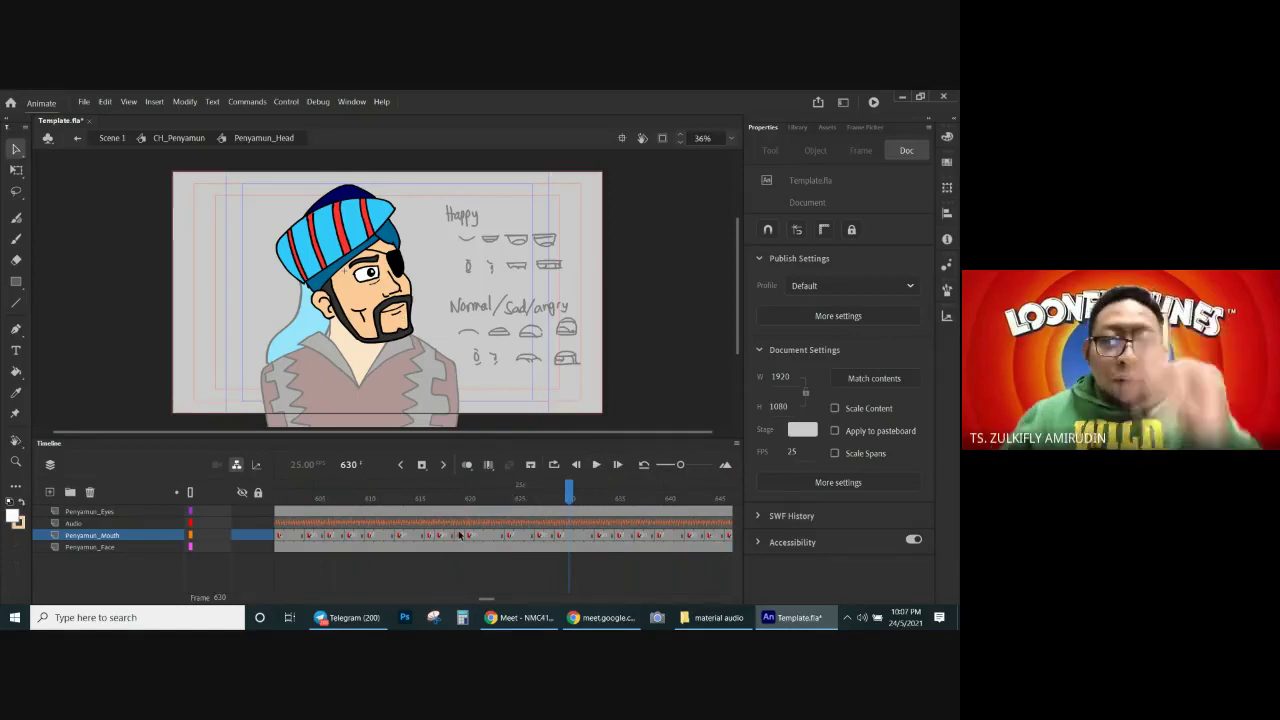
Step: Review the generated mouth keyframes from the end of the timeline at frame 799 back to frame 1
scroll(484, 602, right, 8)
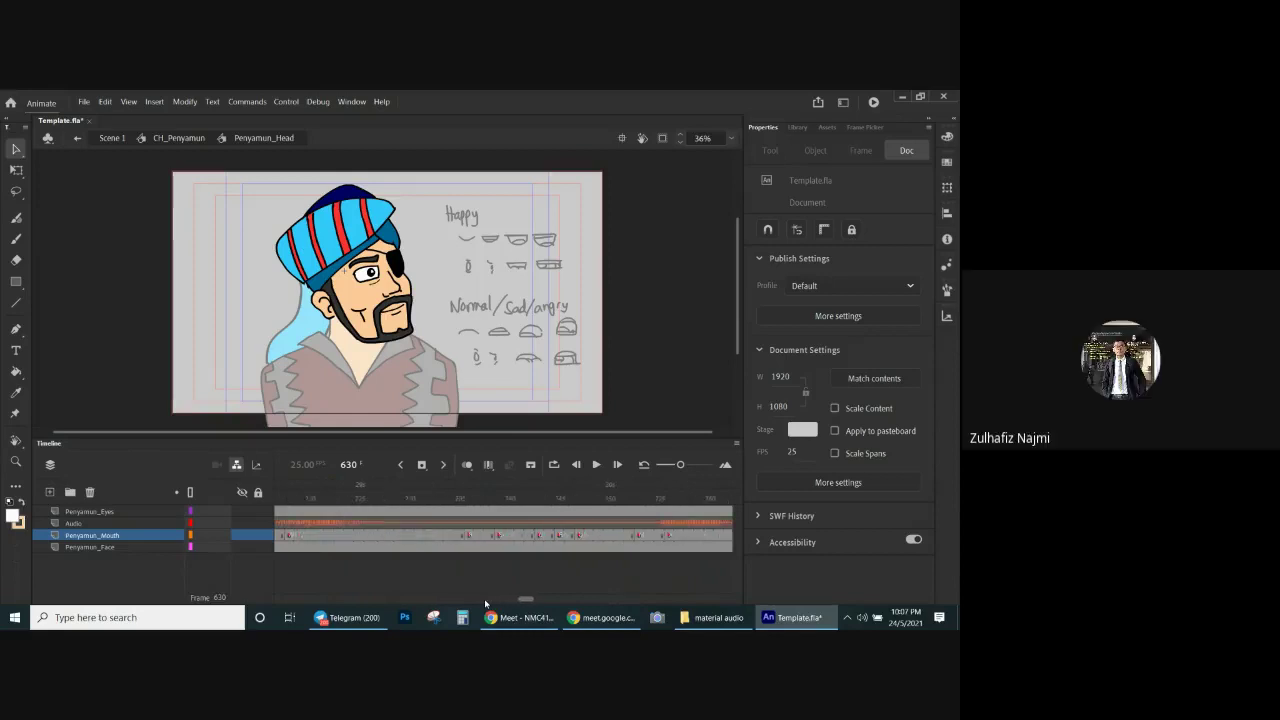
scroll(484, 602, right, 3)
click(551, 537)
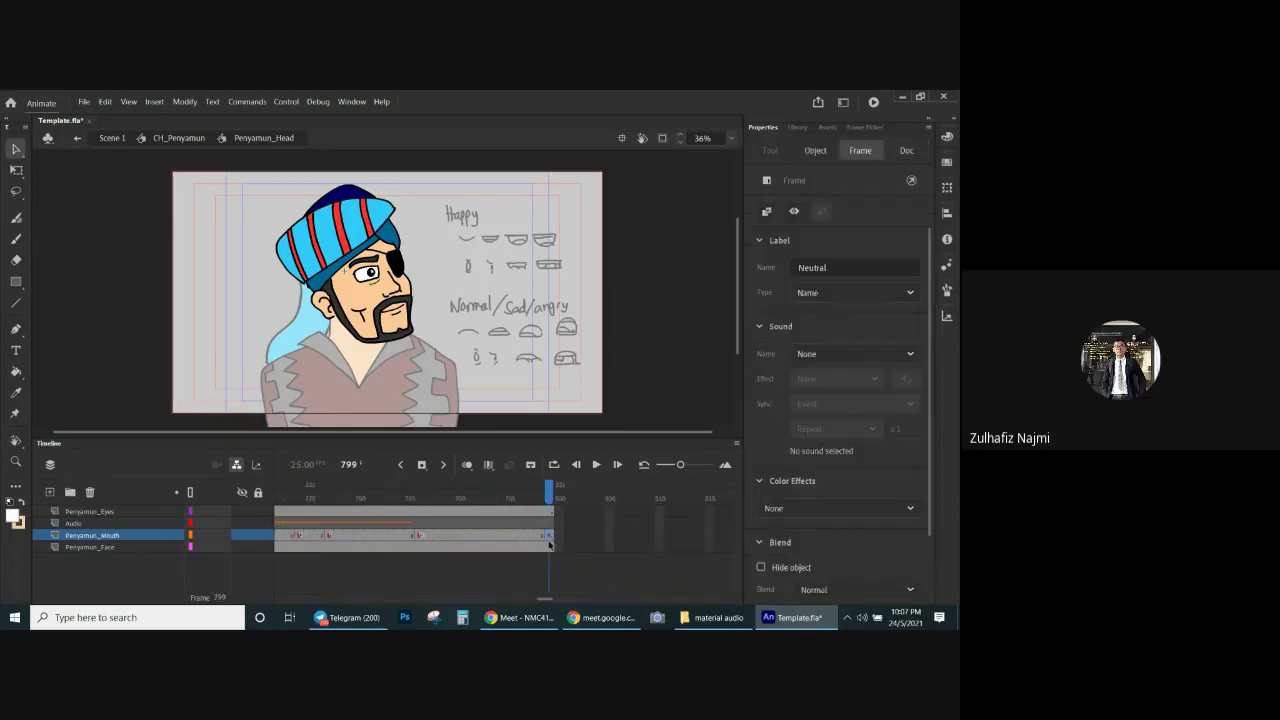
scroll(541, 598, left, 10)
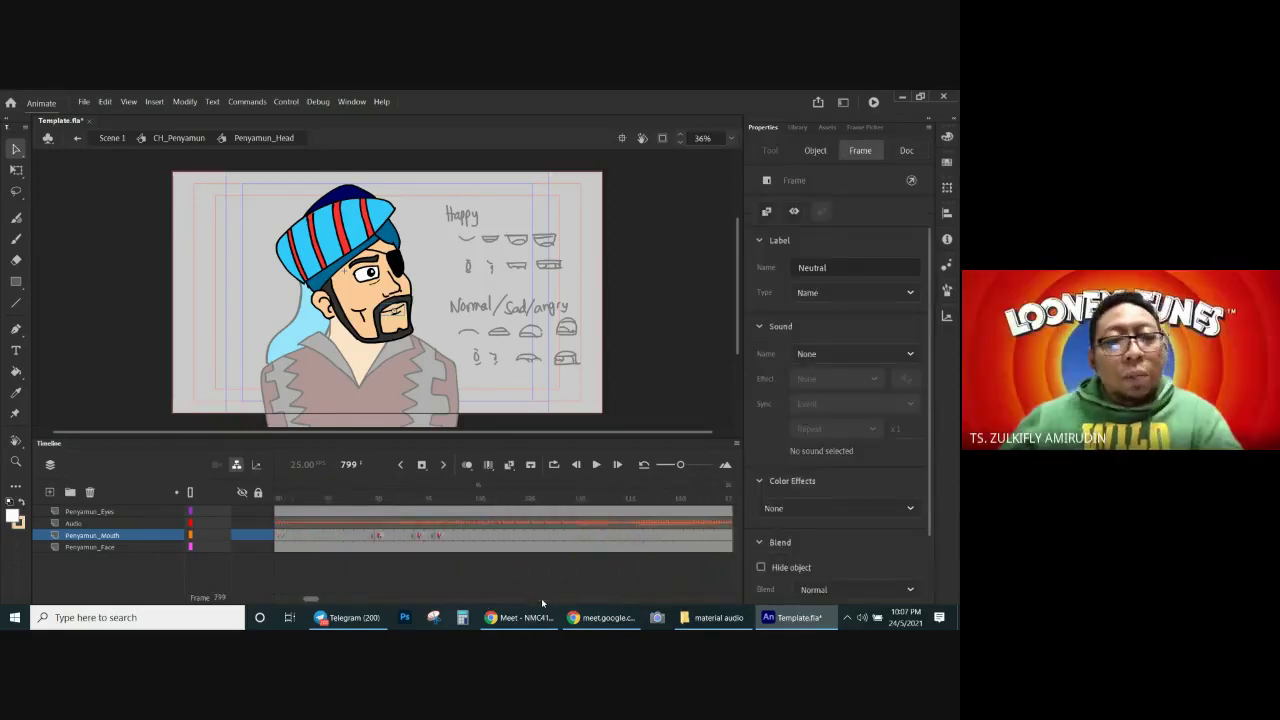
click(280, 537)
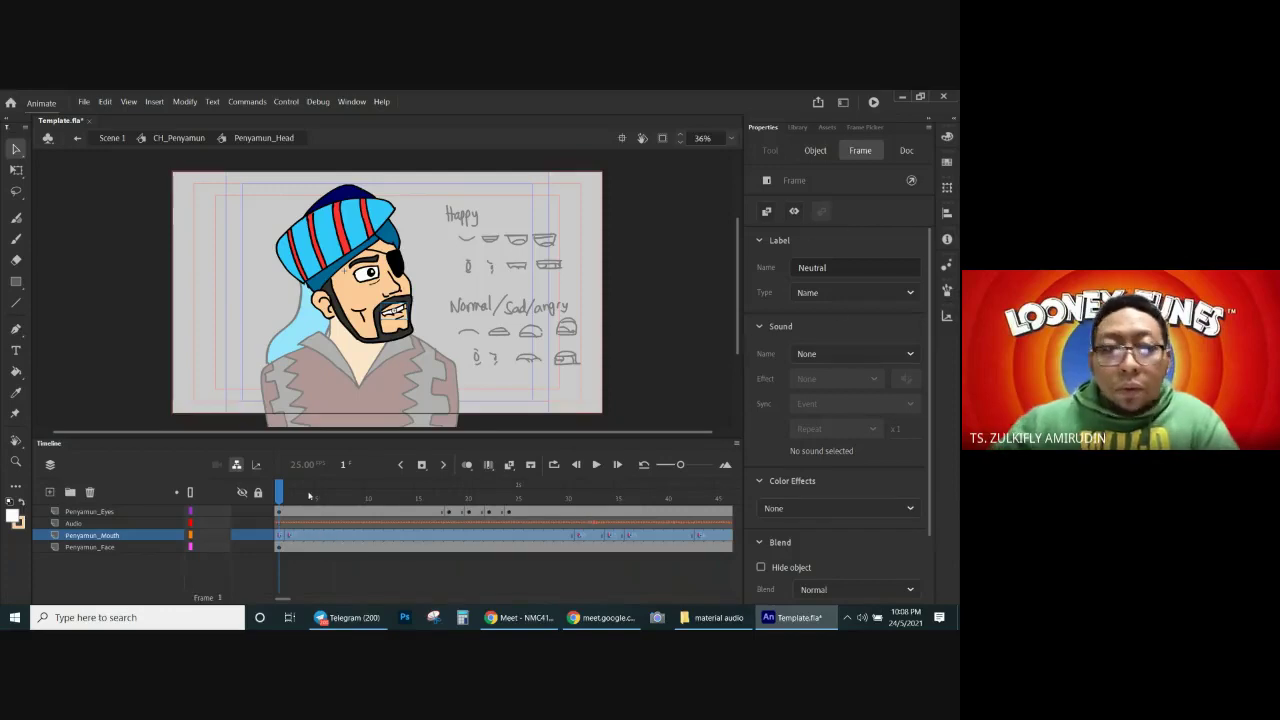
click(305, 579)
Step: Open the frame picker for the mouth instance at frame 1 and switch it to the closed happy mouth
click(280, 538)
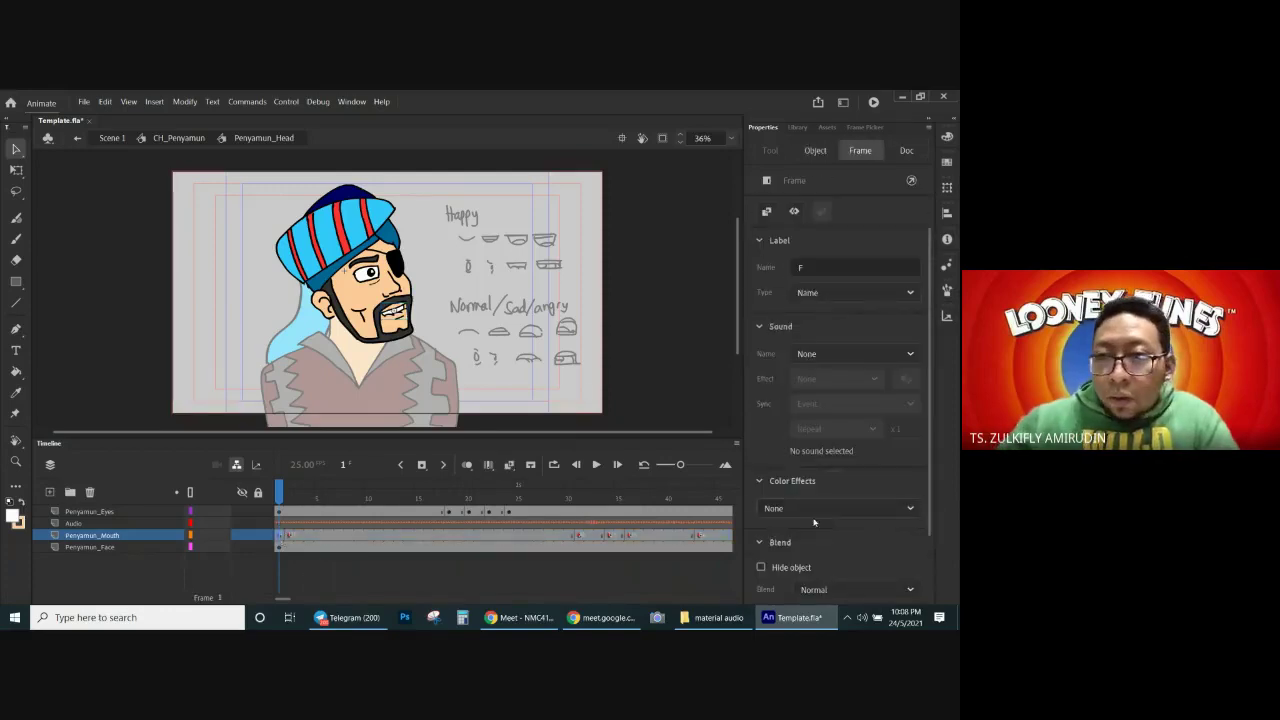
click(406, 314)
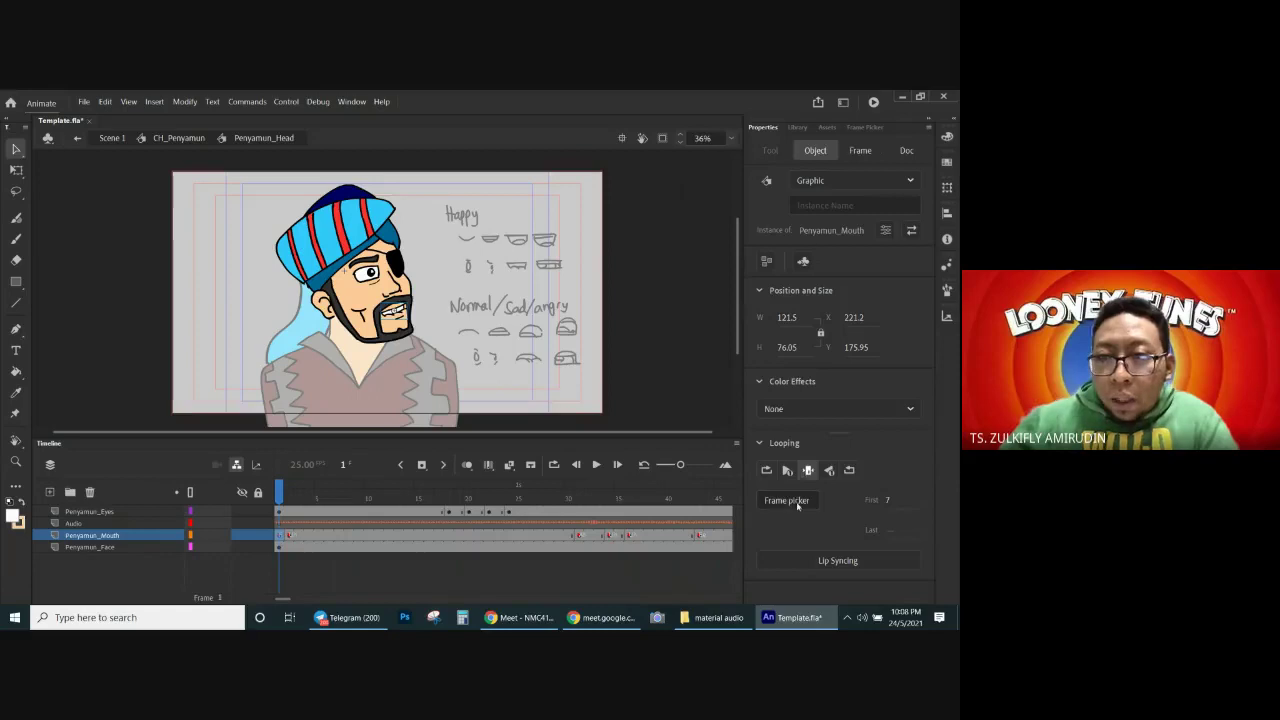
click(785, 501)
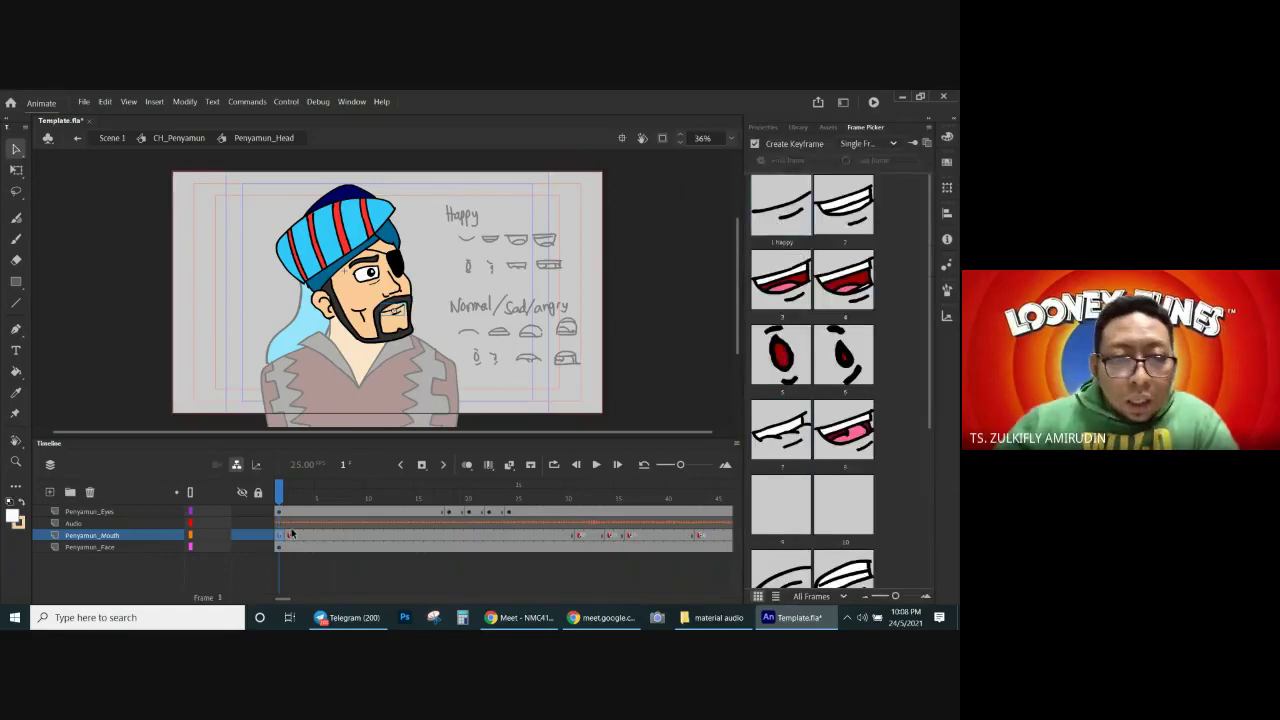
Step: Clear all lip-sync keyframes on the Penyamun_Mouth layer from frame 2 through frame 799
click(288, 534)
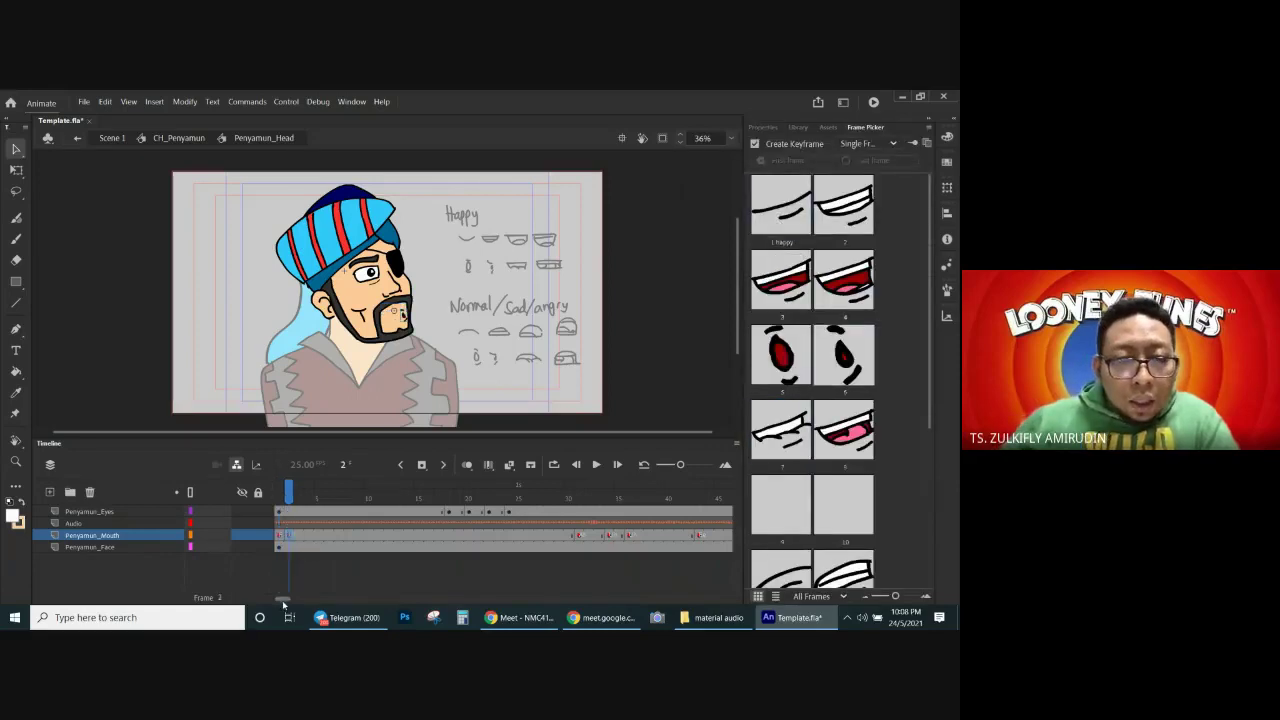
drag(283, 600, 501, 601)
scroll(286, 602, right, 10)
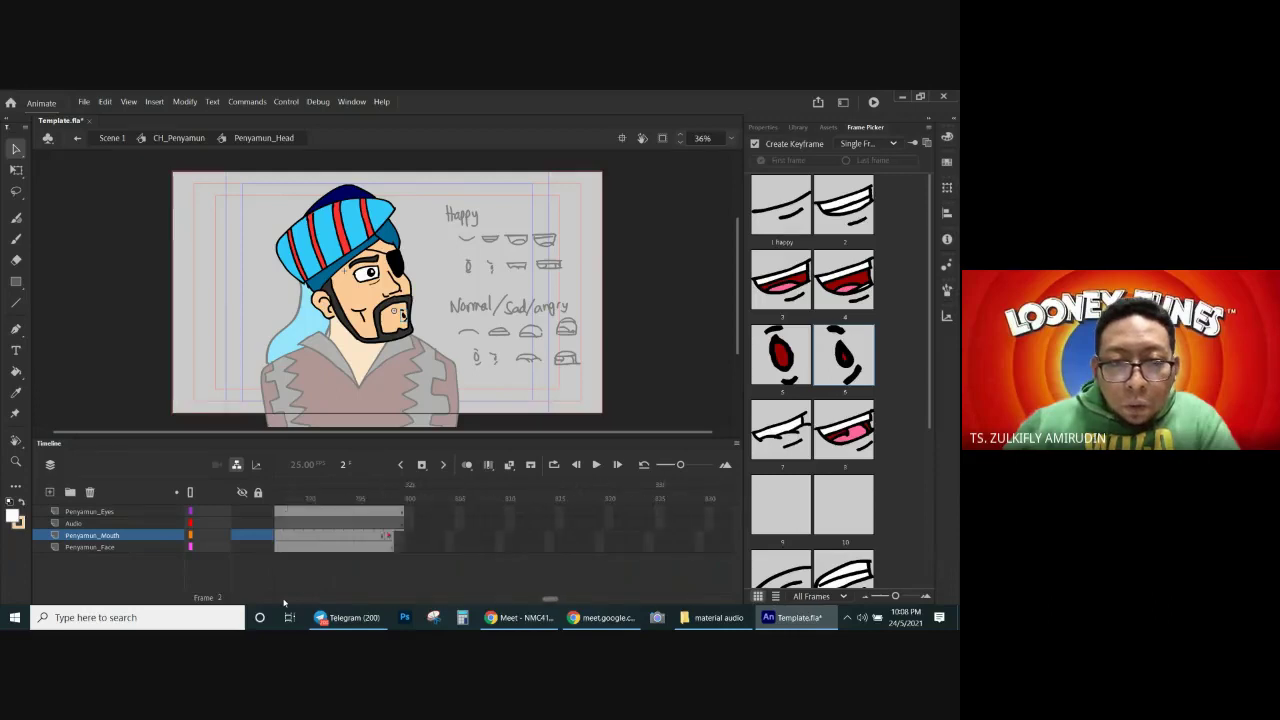
shift+click(557, 538)
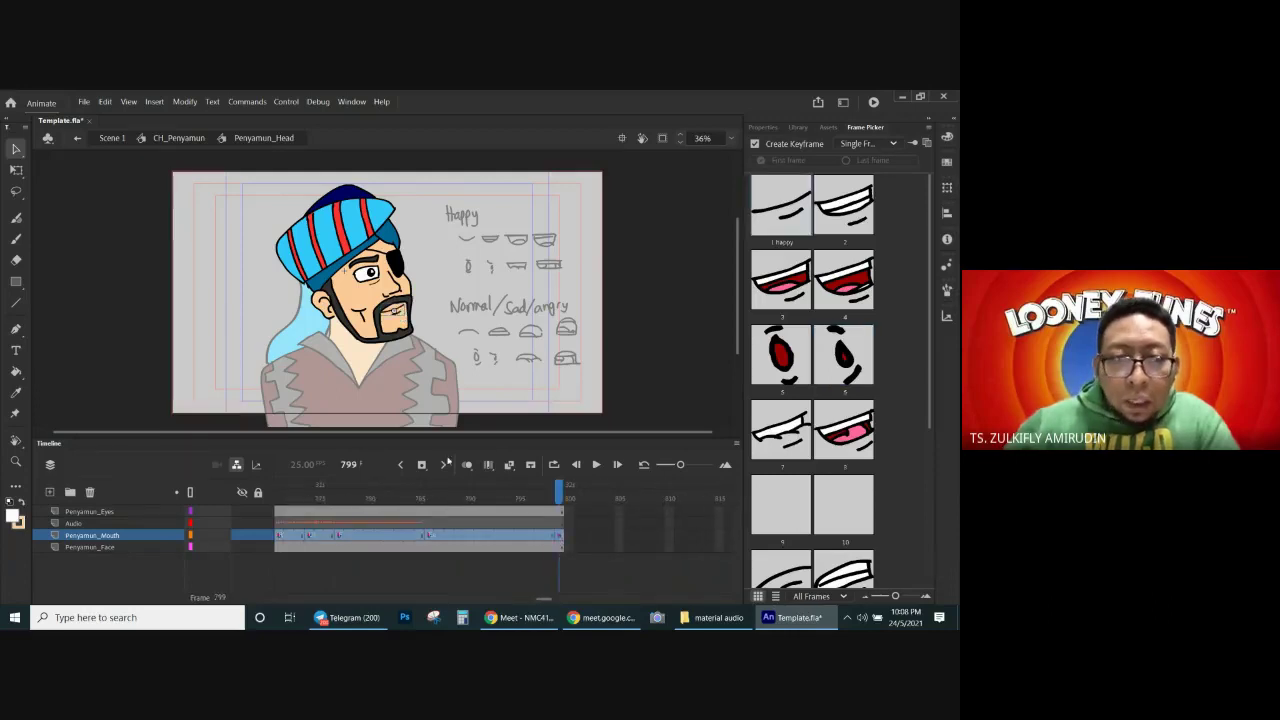
right_click(400, 540)
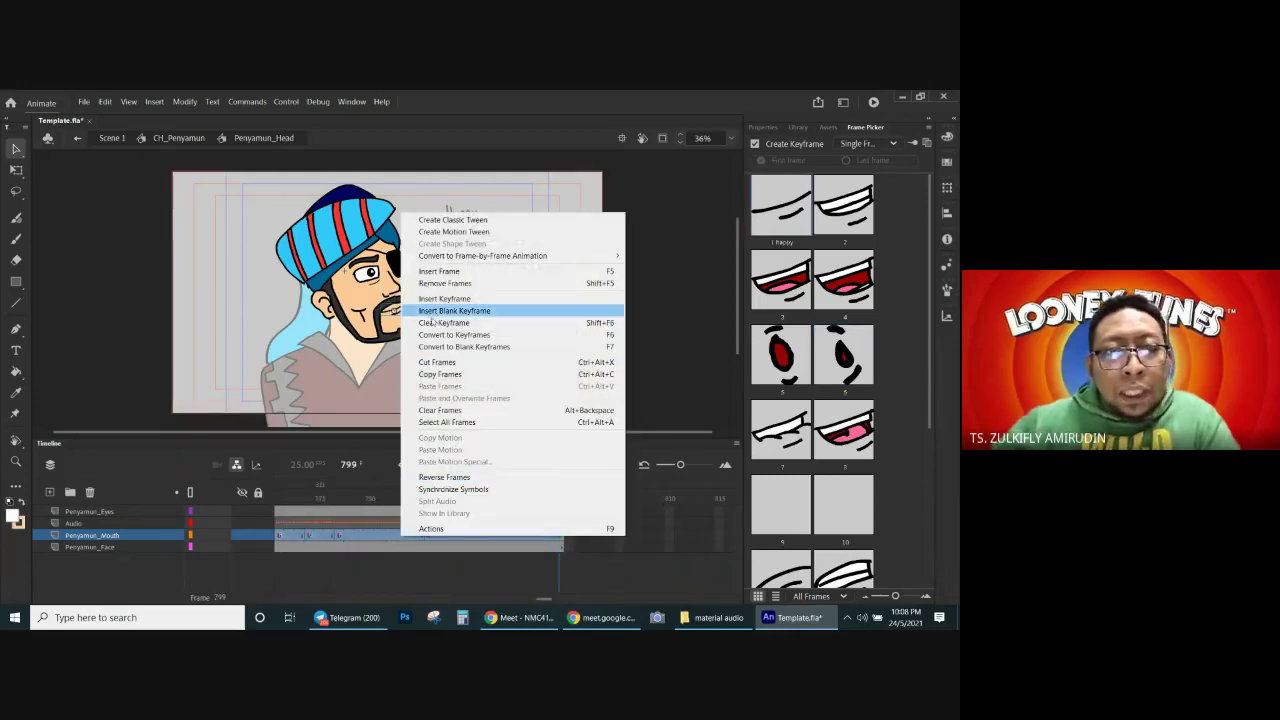
click(453, 325)
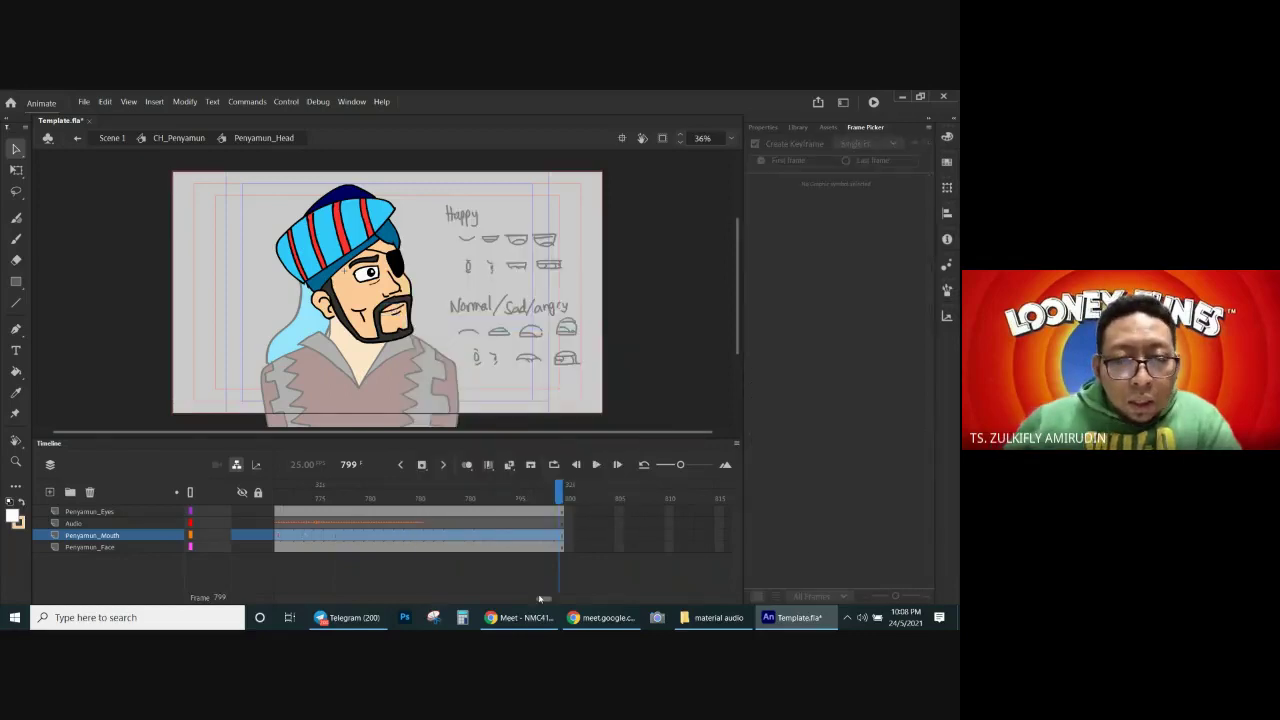
Step: Preview the opening of the timeline, and set the mouth at frame 1 to the closed normal/sad mouth, frame 11
drag(540, 599, 545, 602)
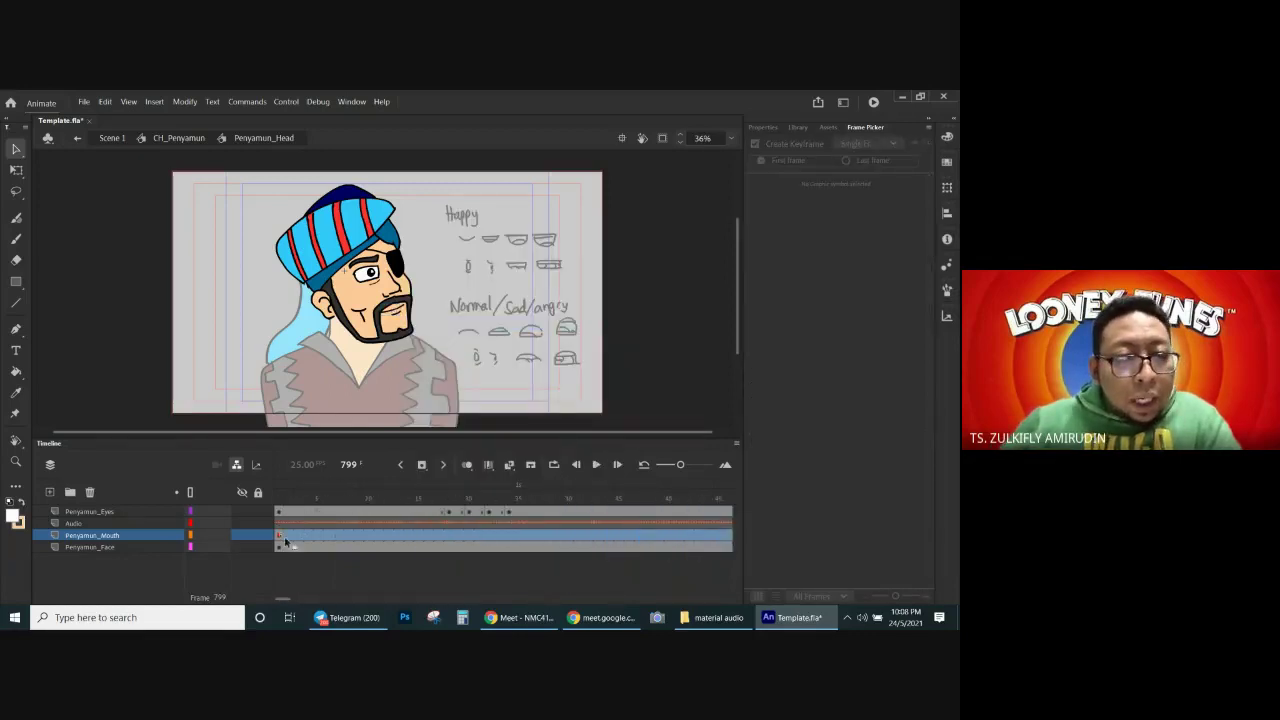
click(280, 535)
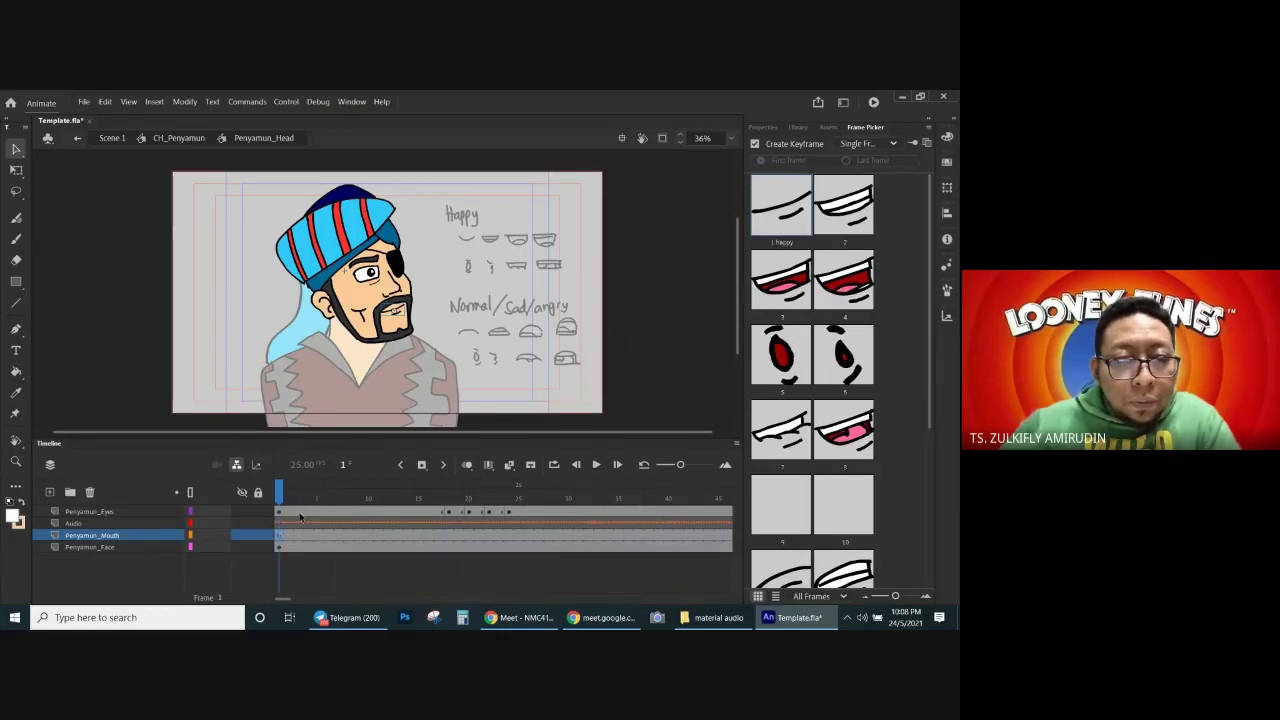
key(Return)
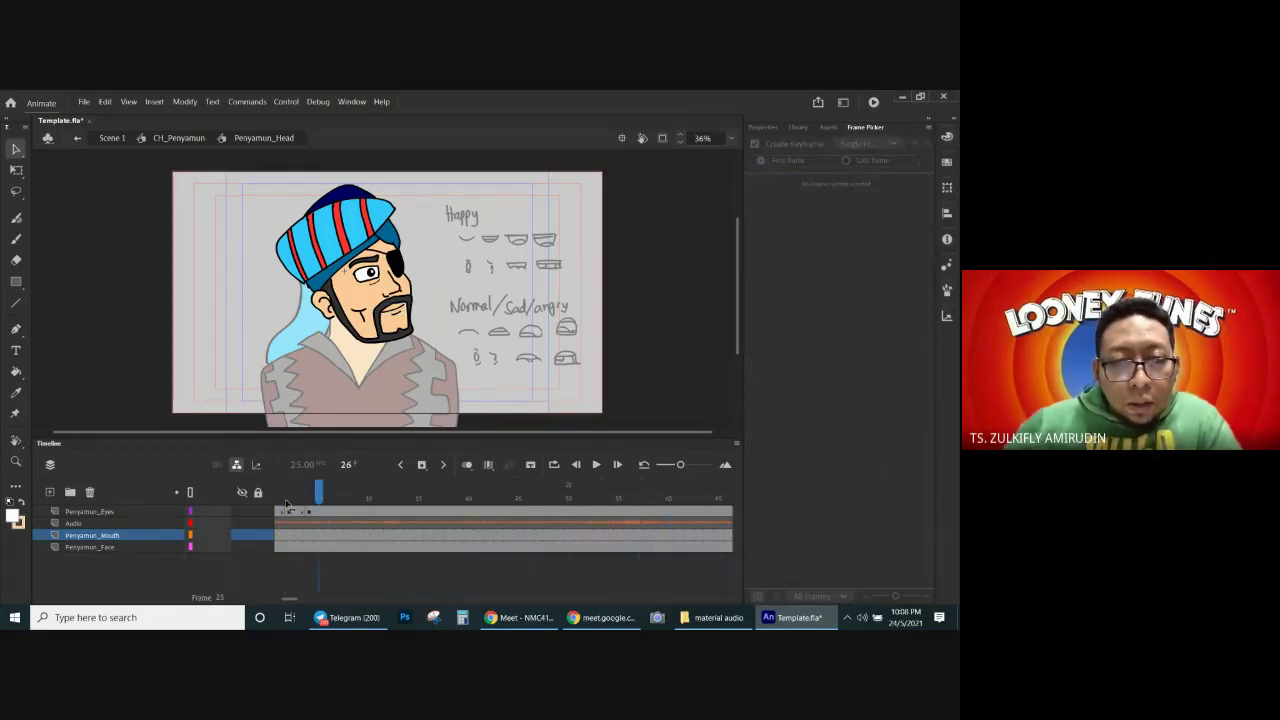
click(281, 538)
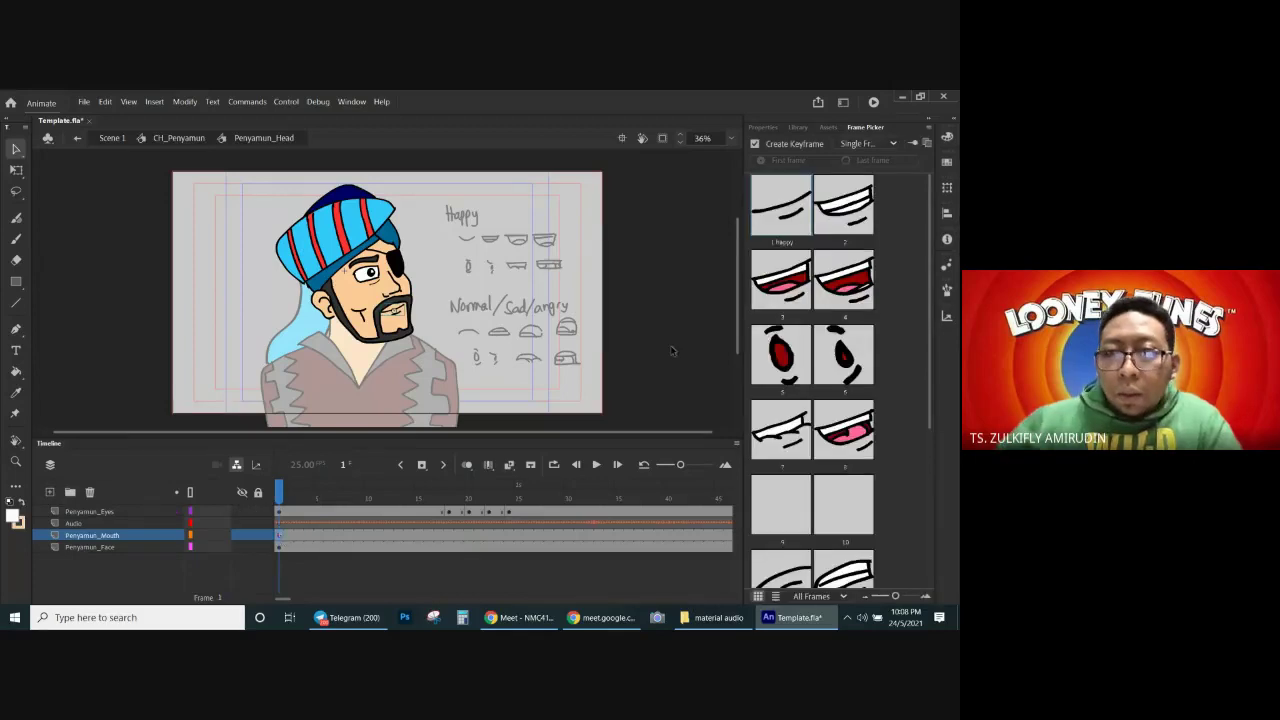
drag(929, 377, 926, 443)
click(781, 471)
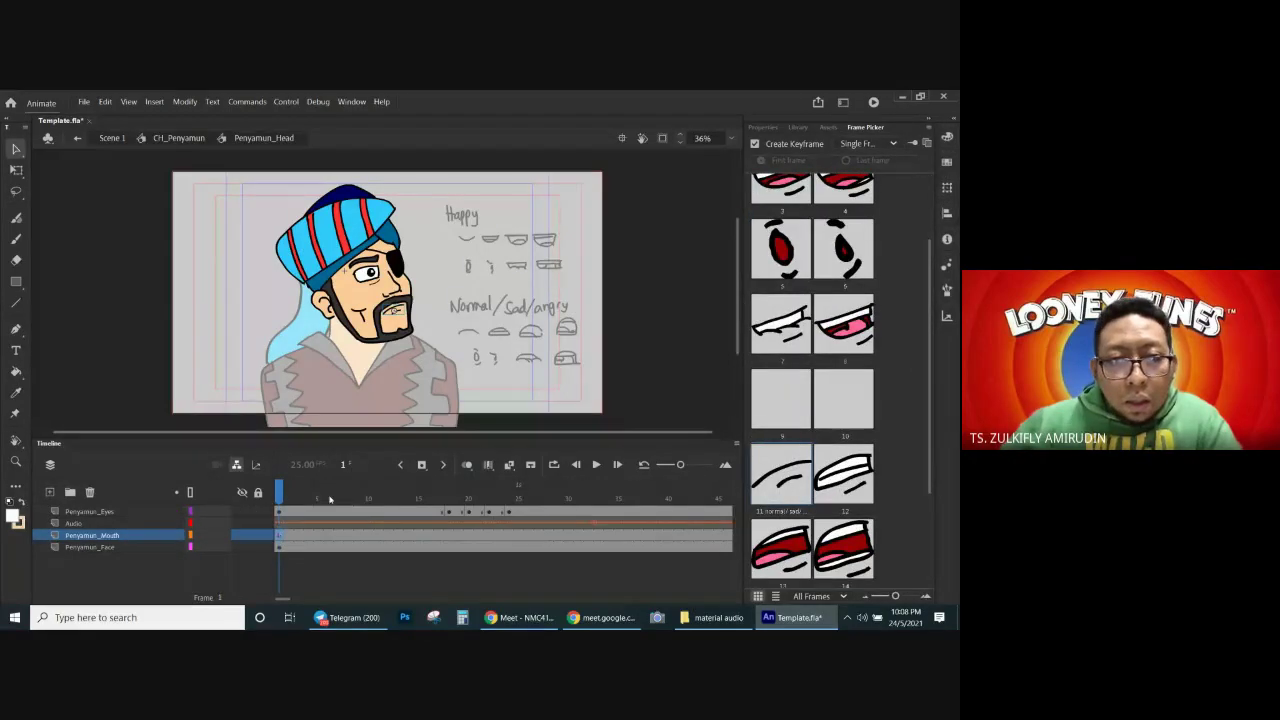
Step: Play and scrub through the dialogue audio to locate where the mouth should first open
key(Return)
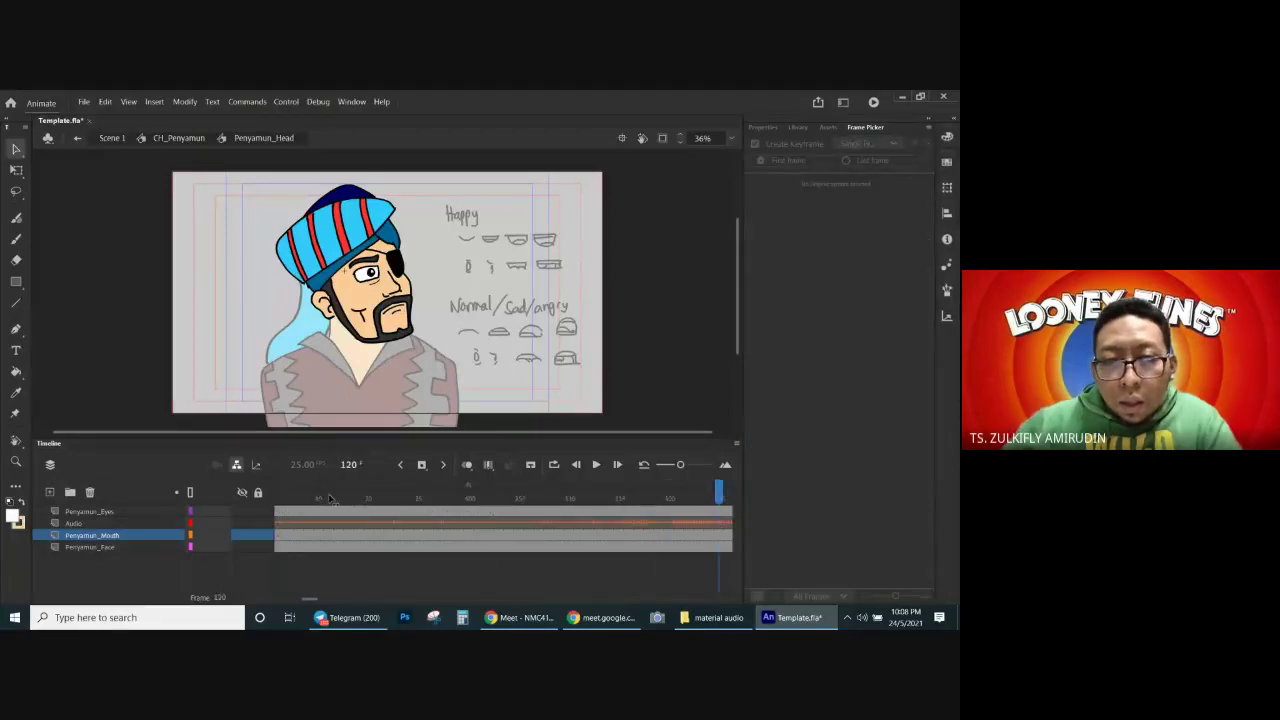
click(425, 512)
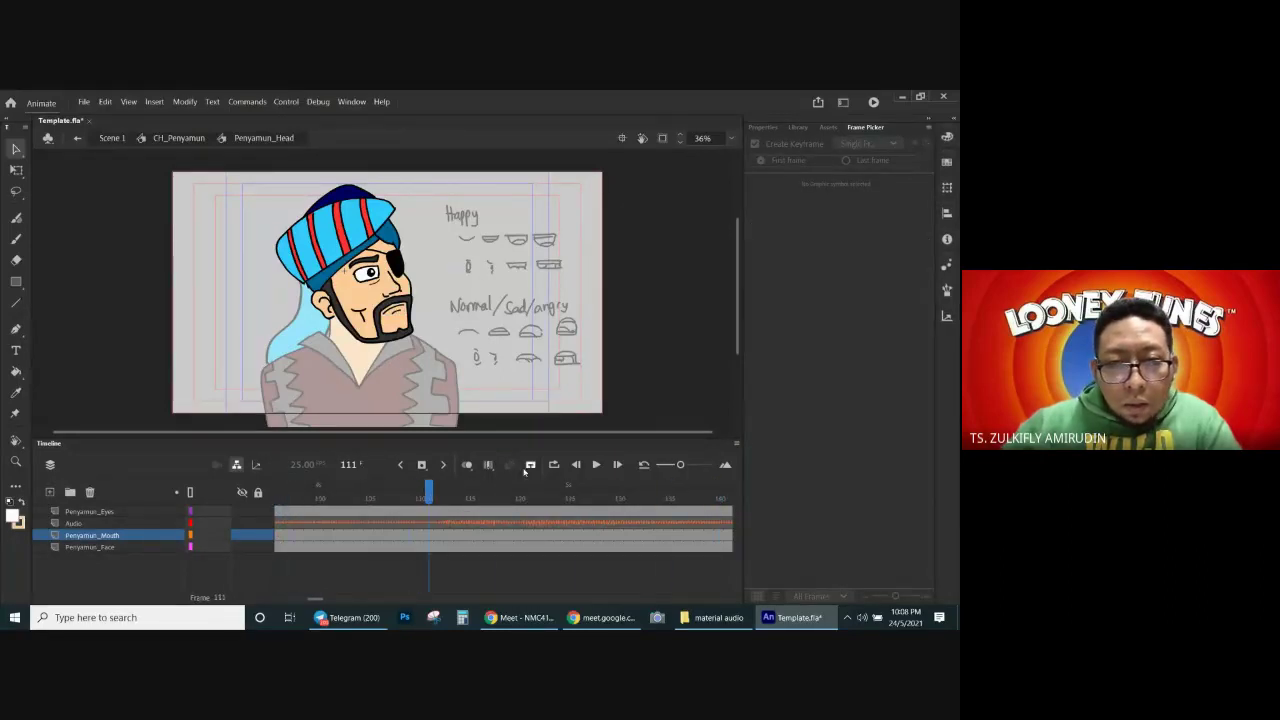
click(595, 465)
click(596, 465)
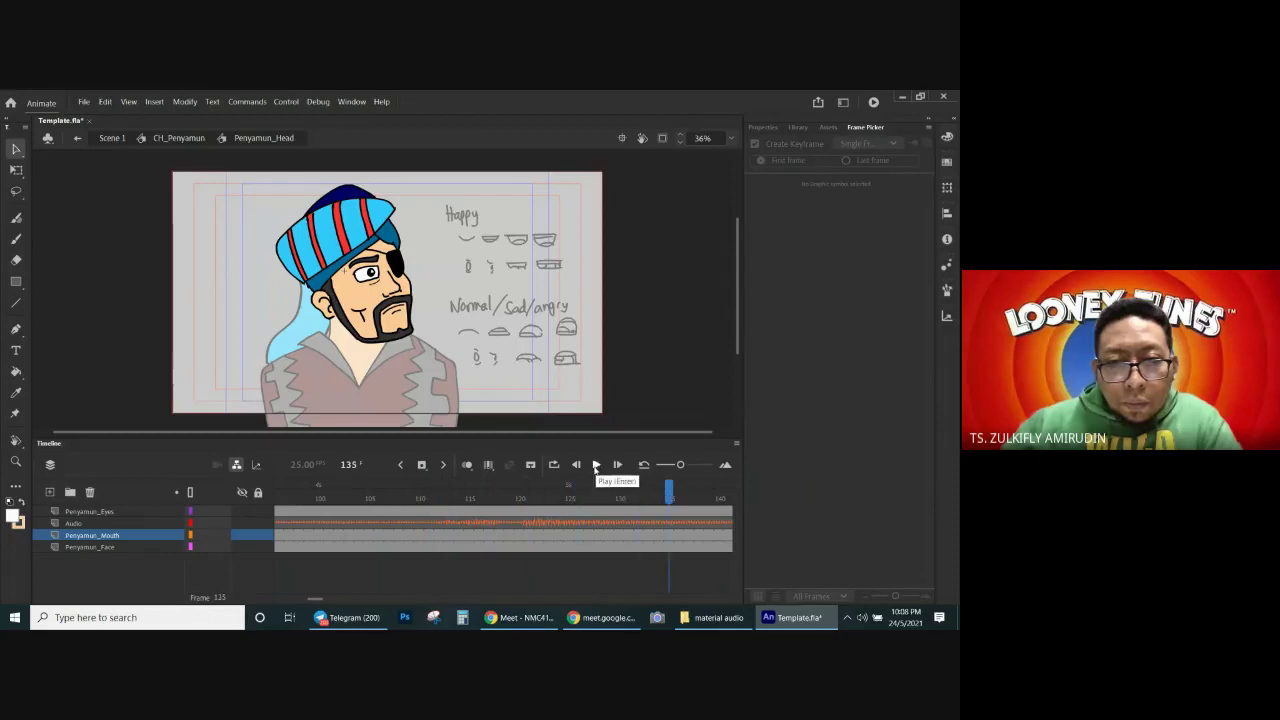
drag(476, 503, 534, 507)
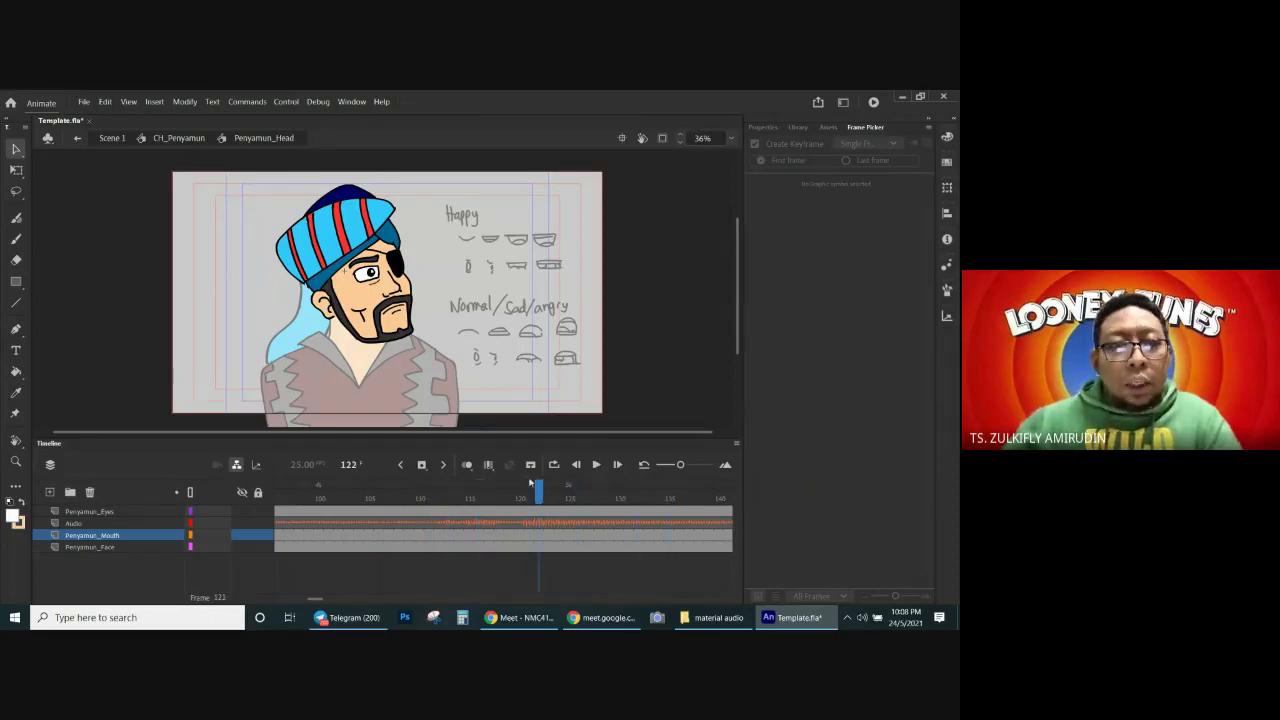
key(Return)
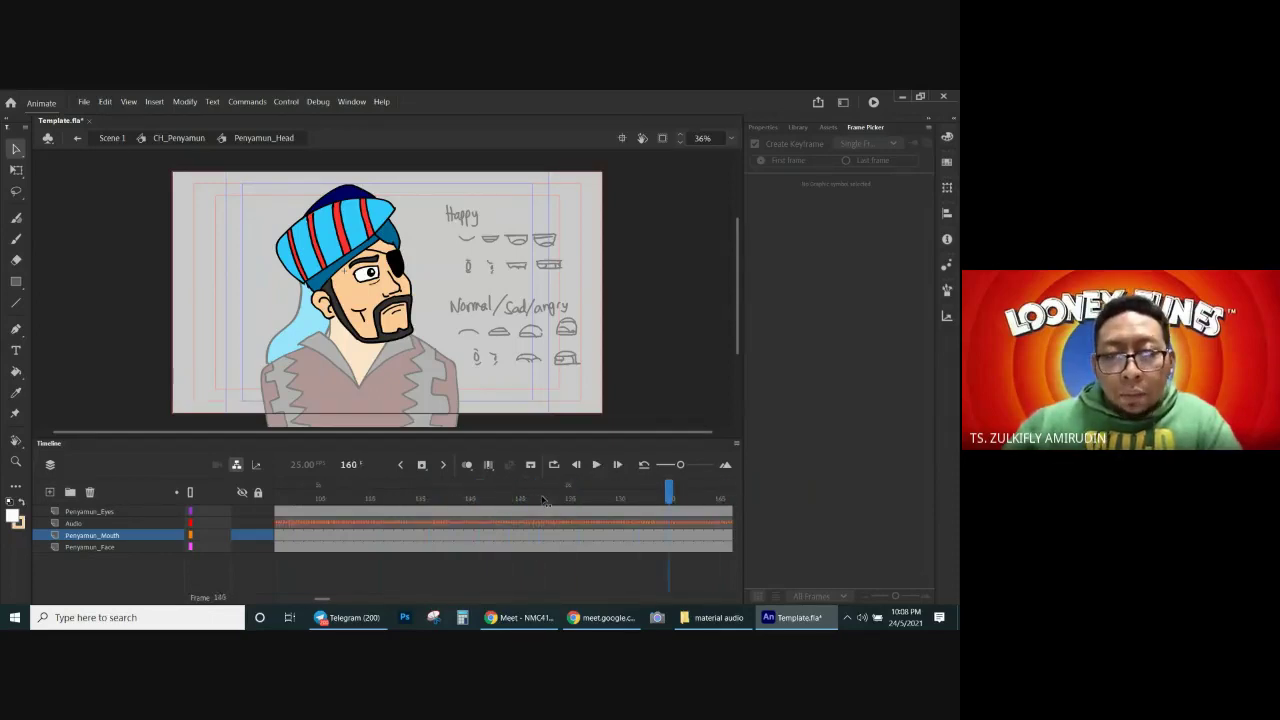
click(597, 465)
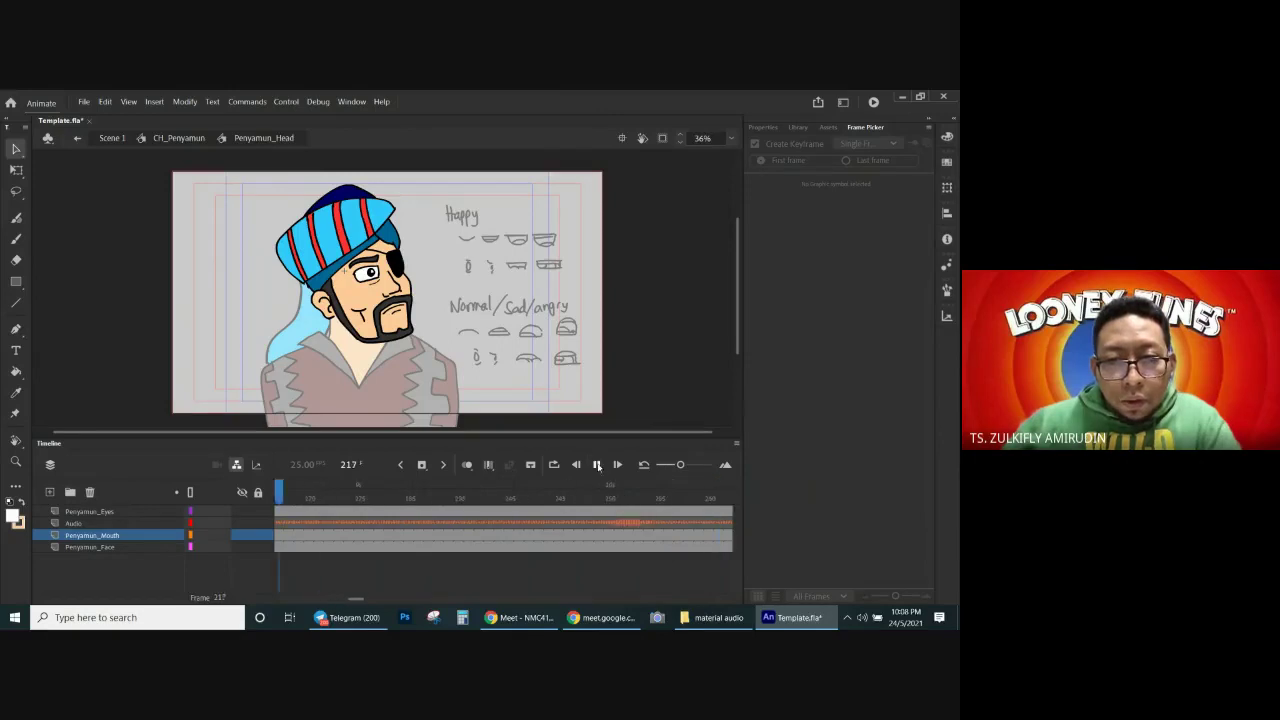
click(597, 465)
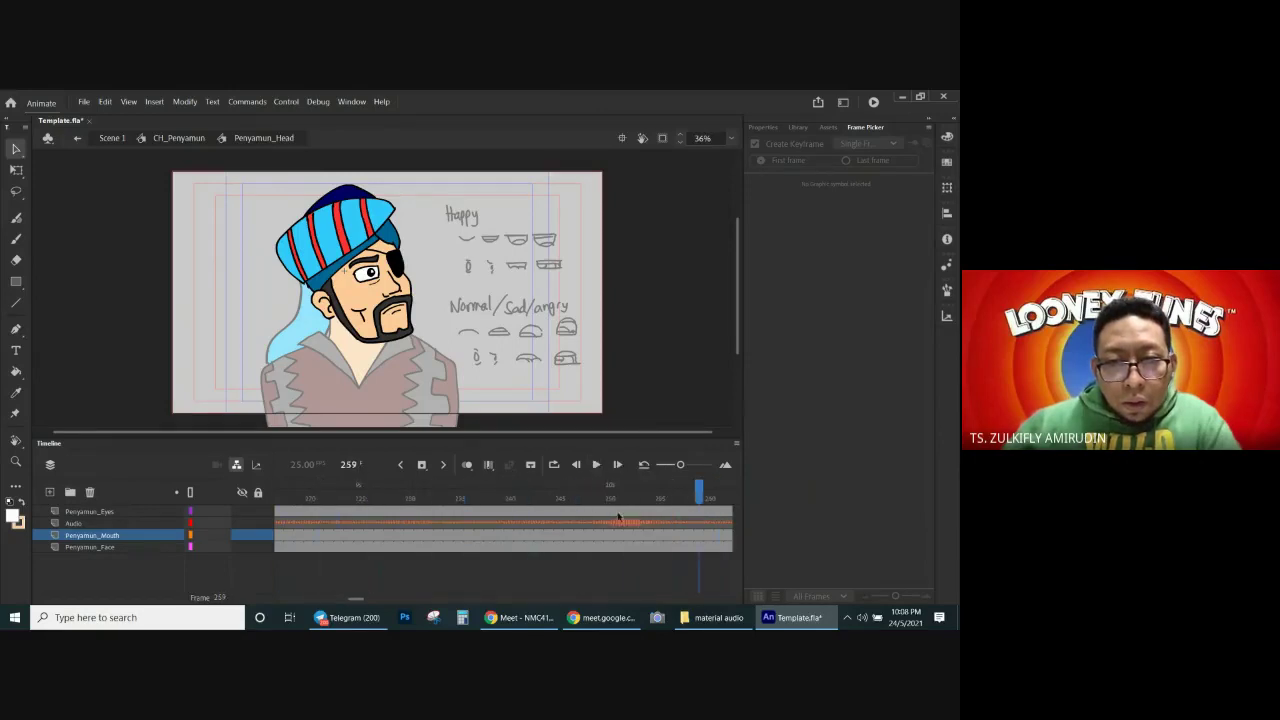
click(588, 505)
mouse_move(592, 503)
mouse_down()
mouse_move(628, 503)
mouse_move(572, 503)
mouse_up()
key(period)
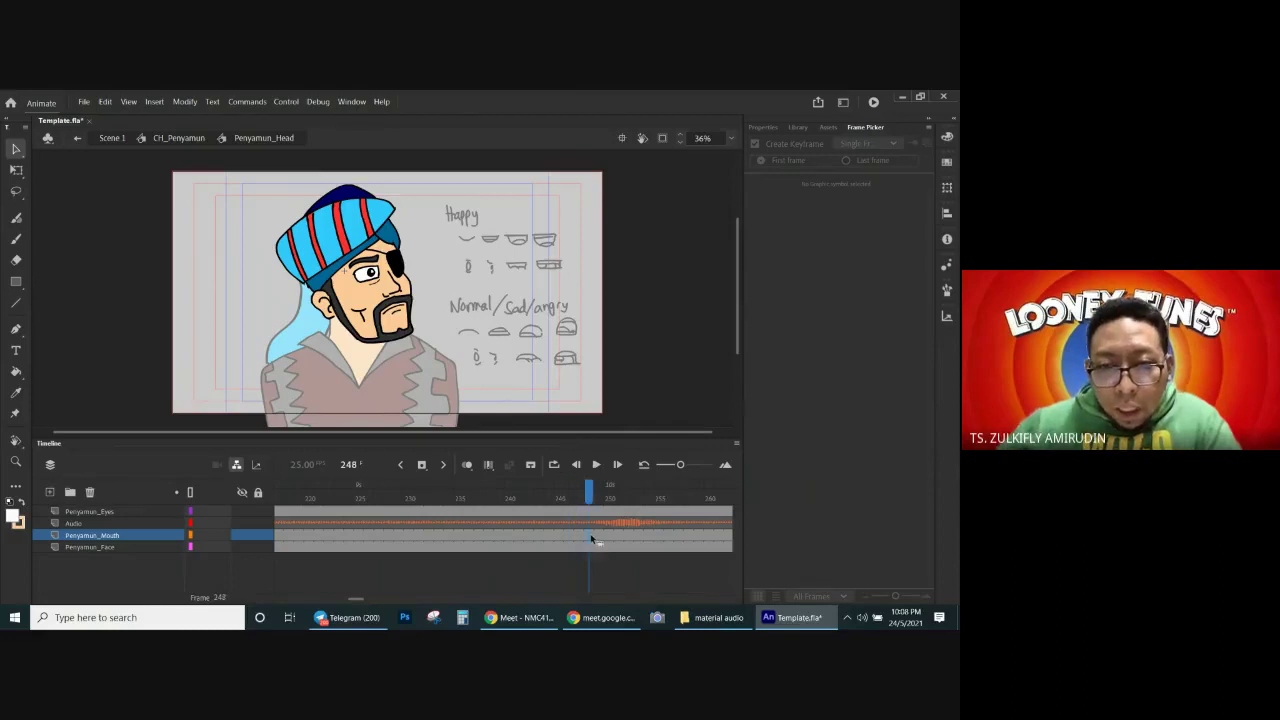
Step: Key mouth frame 3 on the Penyamun_Mouth layer at frame 248 and an open happy mouth at frame 250
click(591, 540)
scroll(928, 293, up, 1)
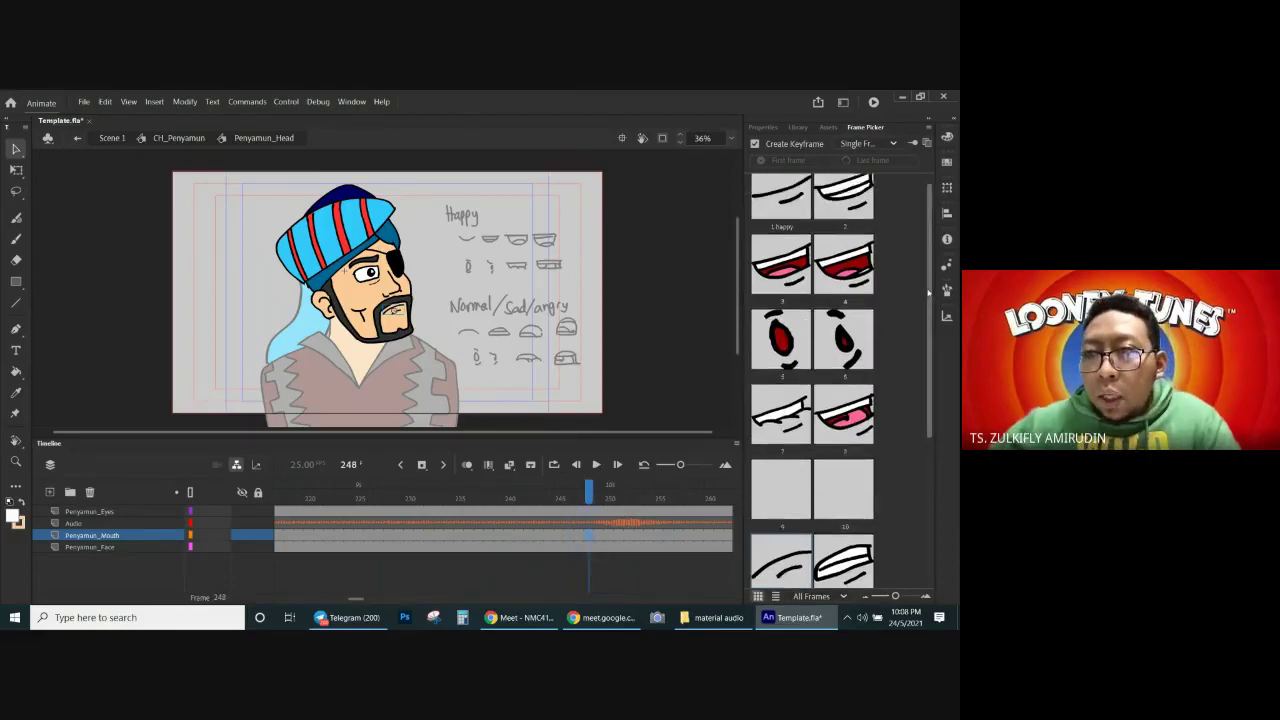
click(771, 299)
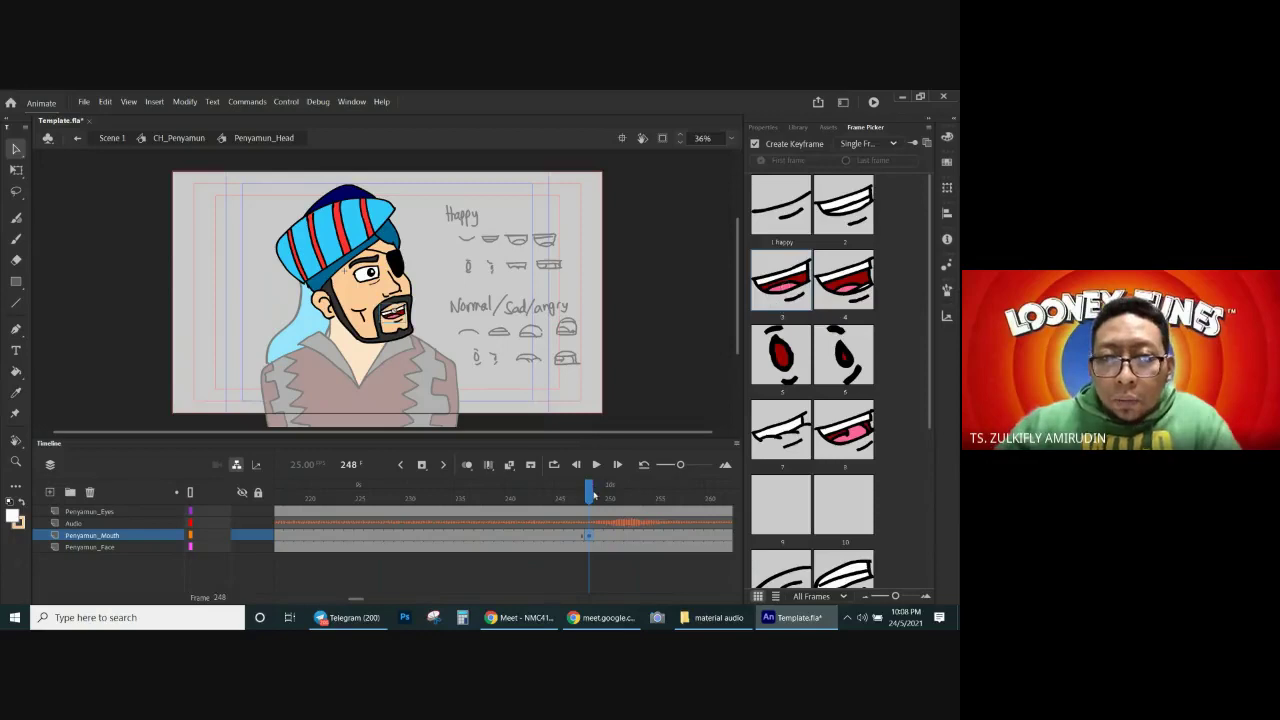
key(period)
click(607, 537)
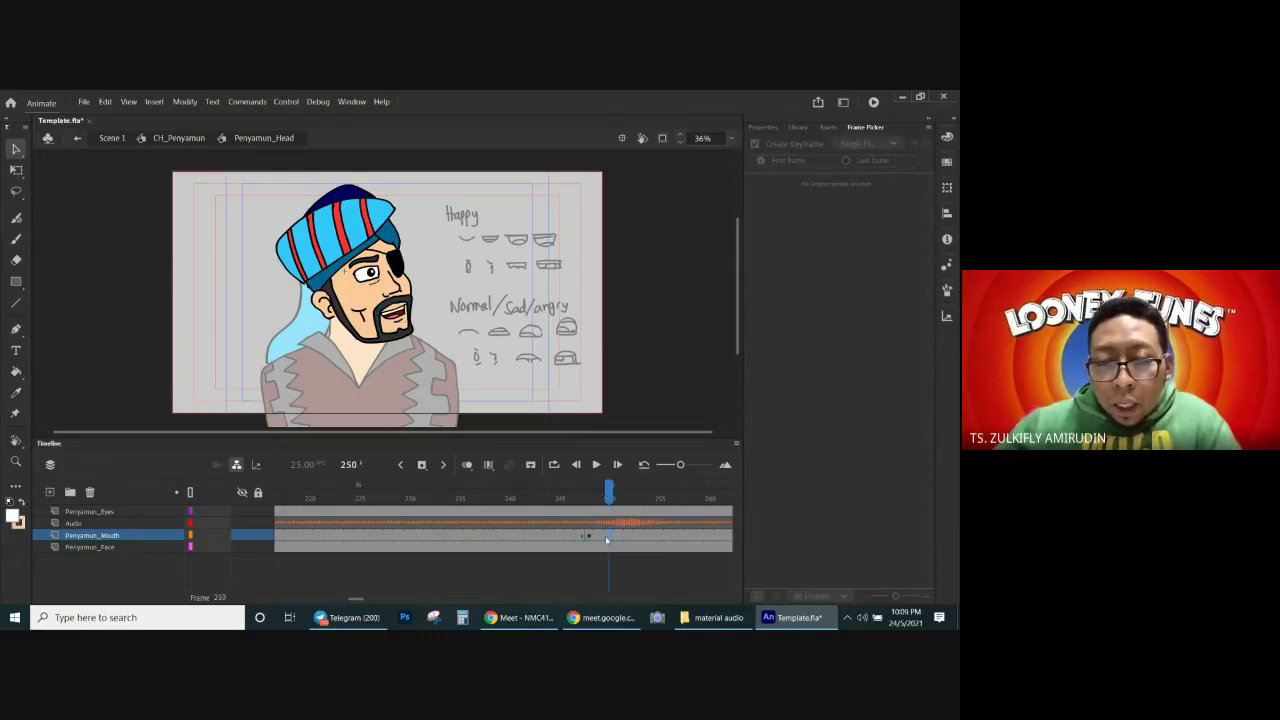
click(802, 303)
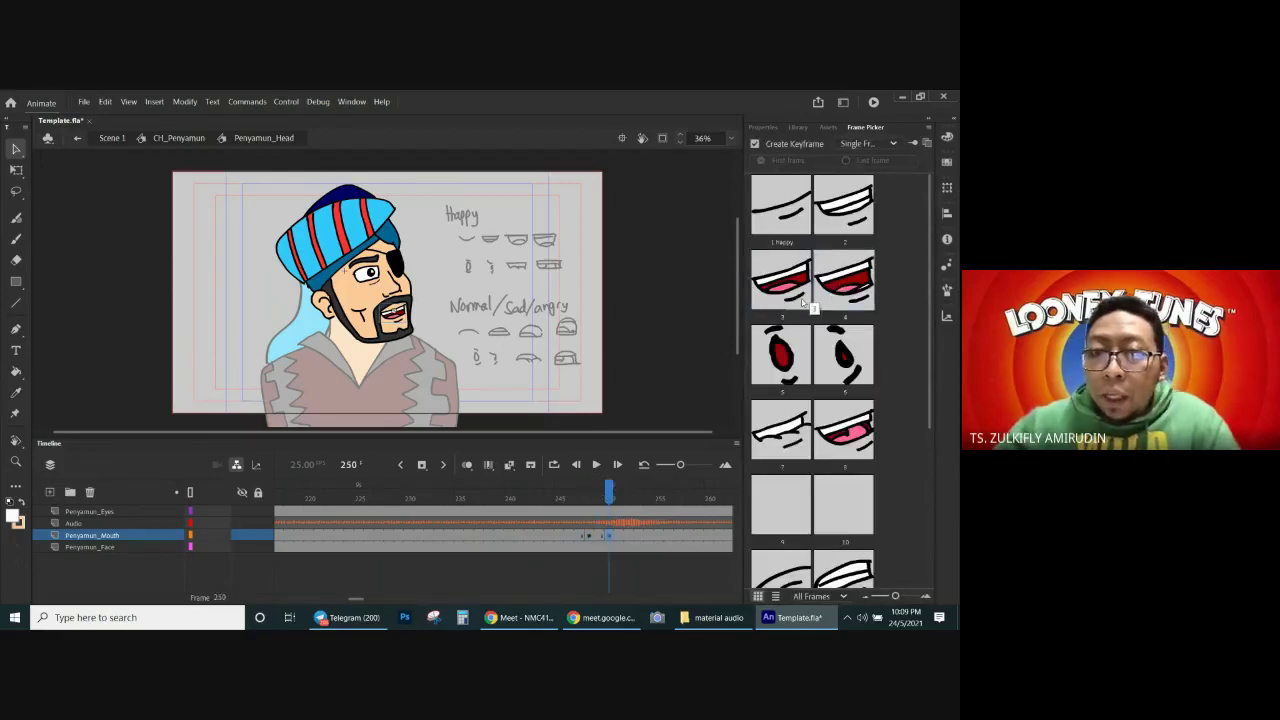
Step: Key mouth frame 3 on the Penyamun_Mouth layer at frame 254 and the closed happy mouth, frame 1, at frame 256
drag(611, 494, 608, 496)
click(620, 474)
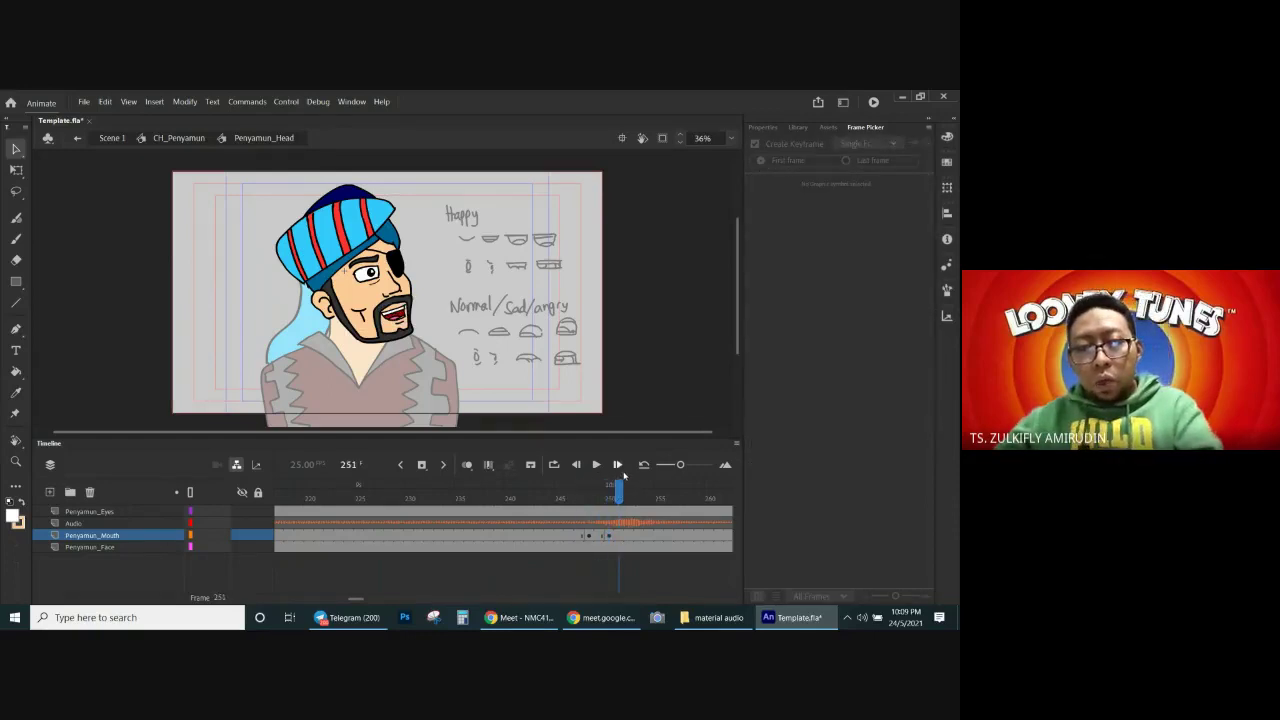
click(622, 475)
click(622, 472)
click(622, 472)
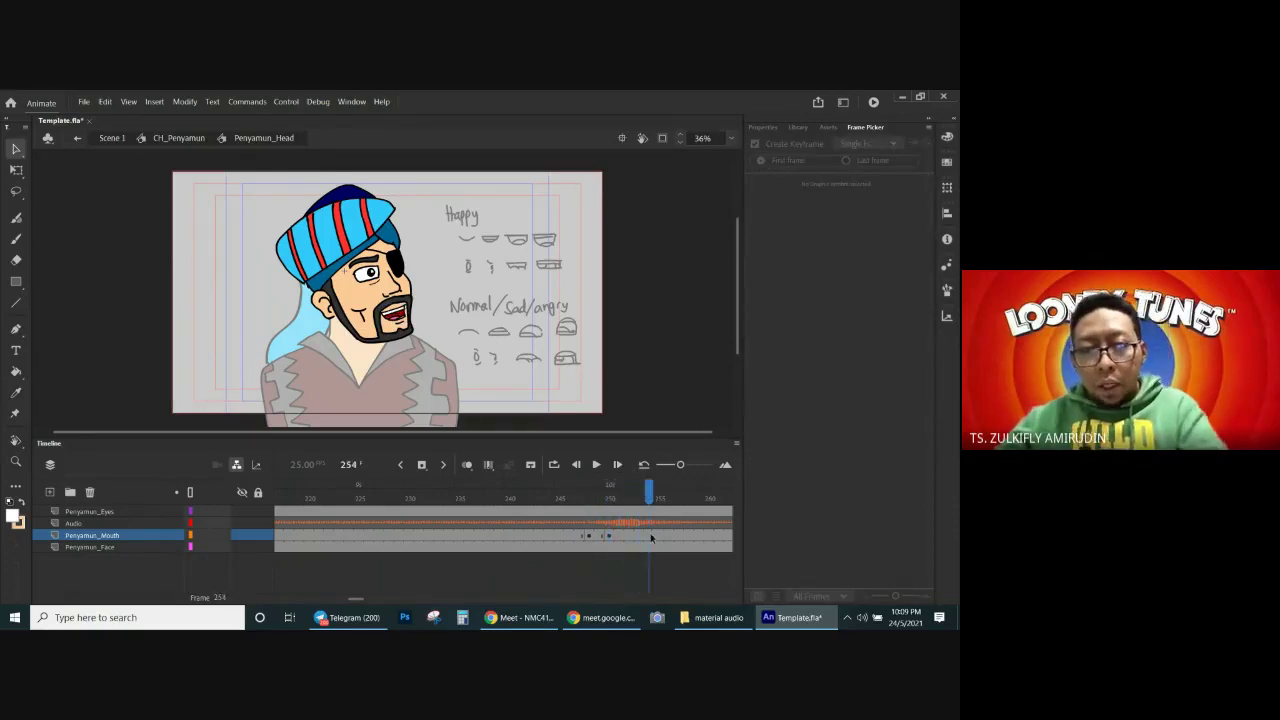
click(784, 298)
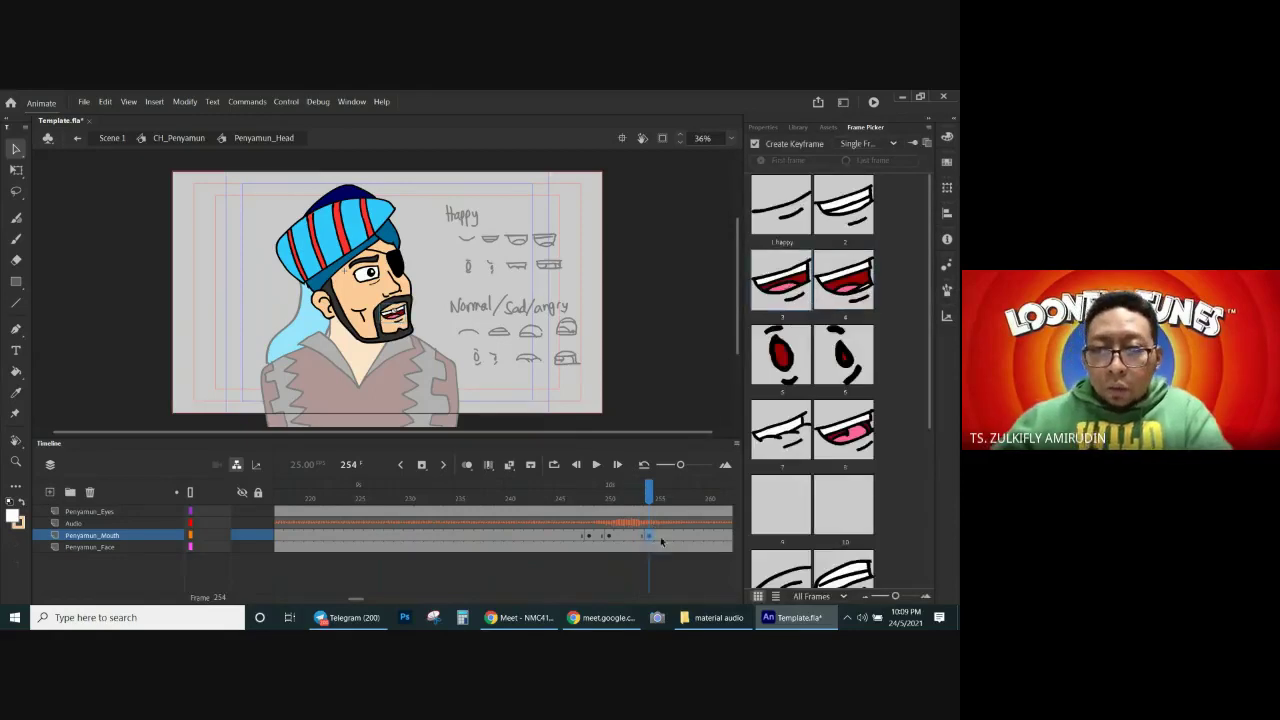
click(668, 537)
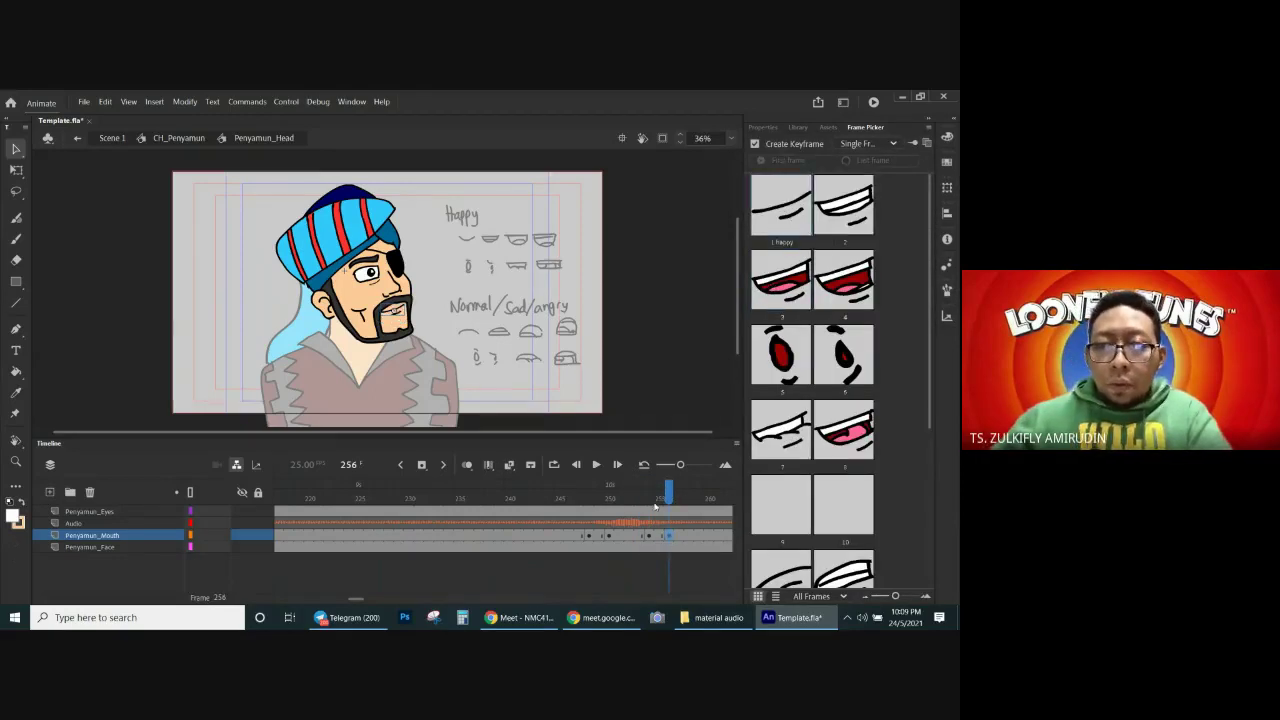
Step: Play and scrub through the newly keyed mouth shapes and the dialogue audio that follows them
drag(666, 499, 499, 498)
click(597, 466)
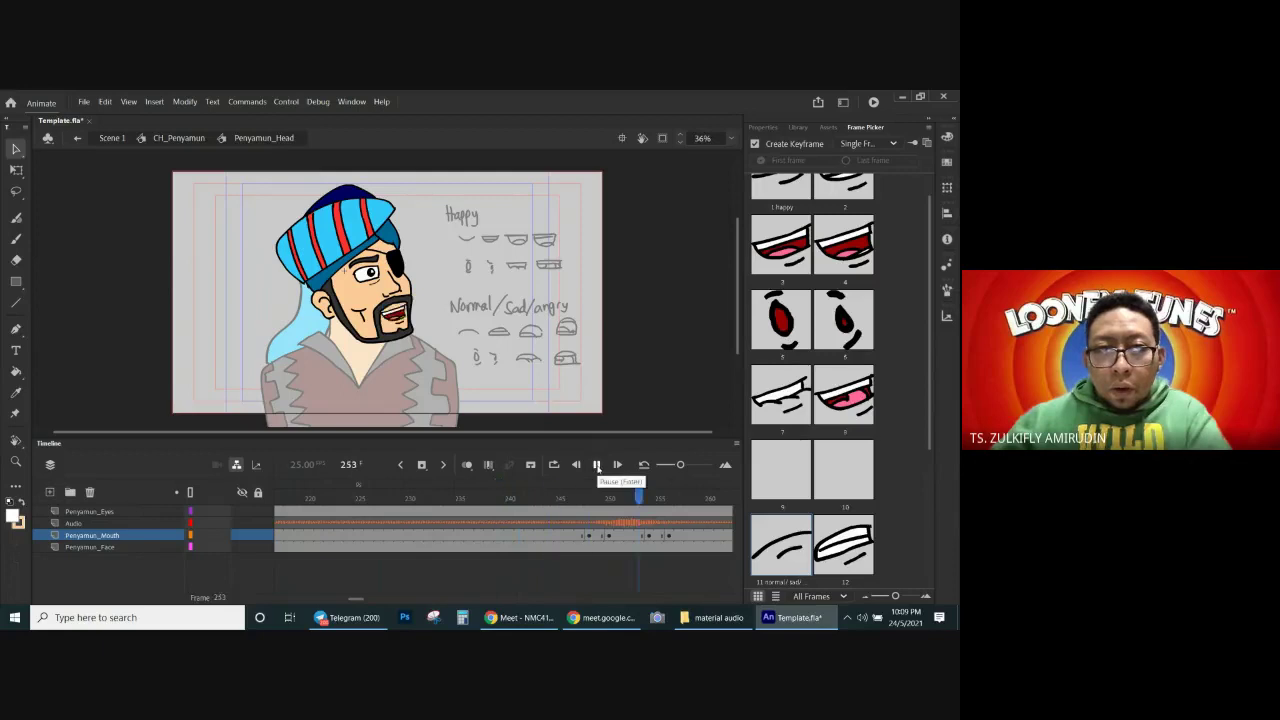
click(597, 464)
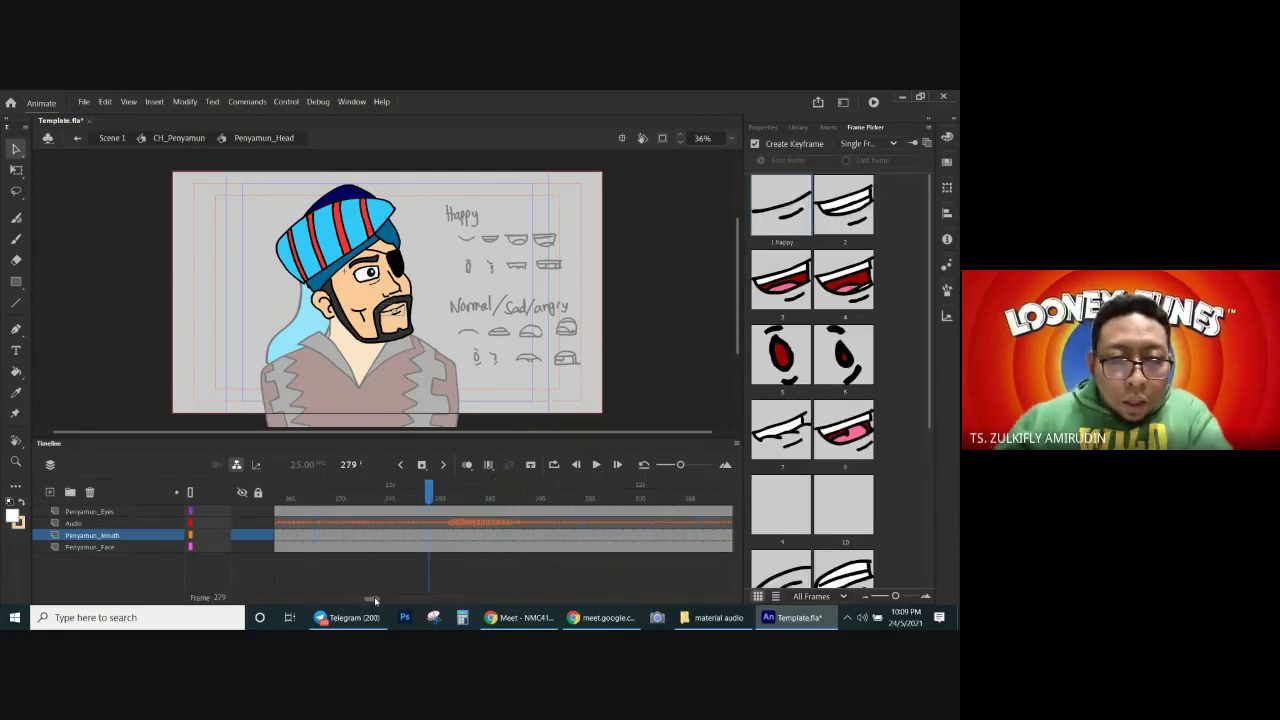
drag(375, 600, 360, 600)
click(340, 486)
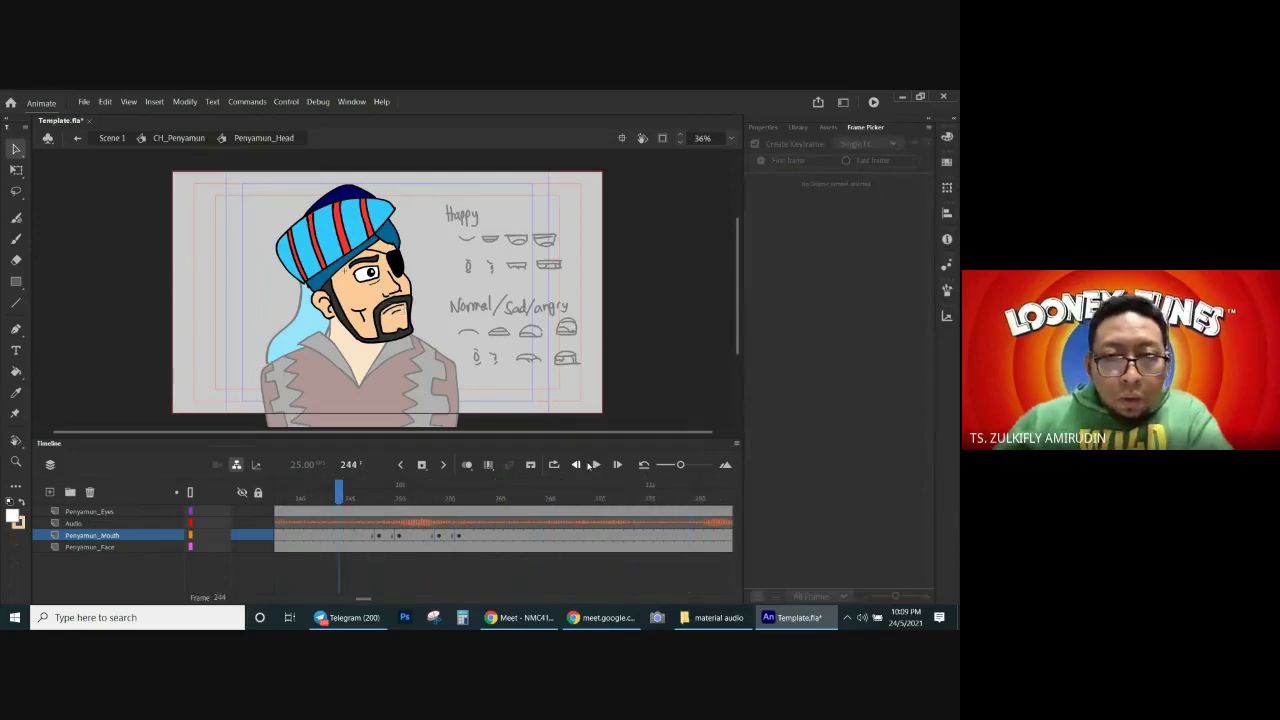
drag(340, 490, 549, 492)
drag(367, 598, 378, 589)
key(Return)
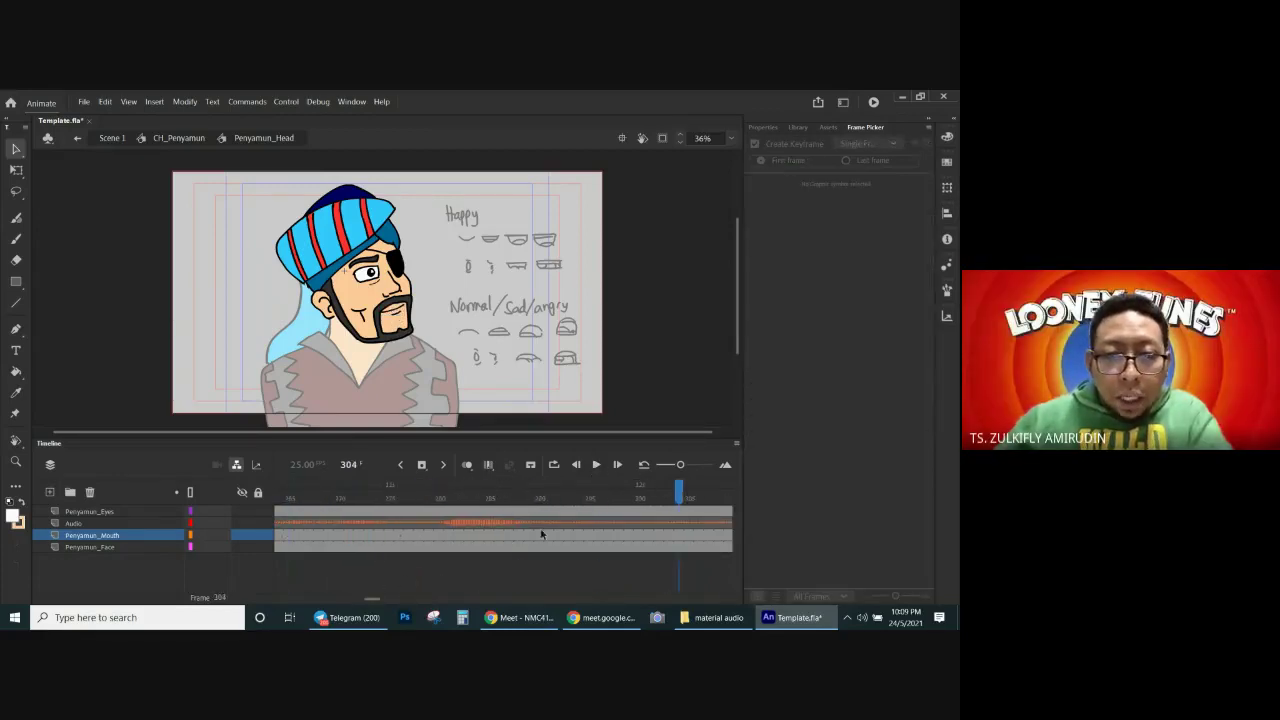
Step: Locate the start of the next louder dialogue passage and key mouth frame 12 on the Penyamun_Mouth layer at frame 437
scroll(375, 600, right, 10)
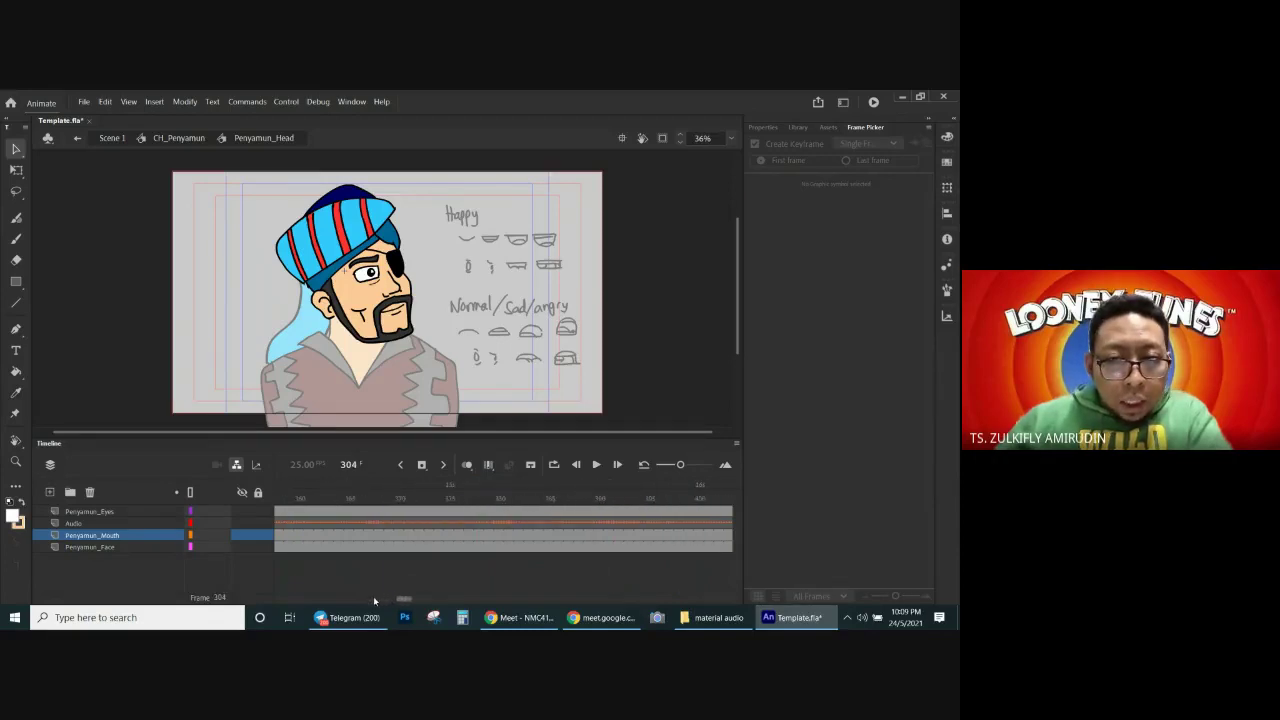
drag(408, 599, 424, 599)
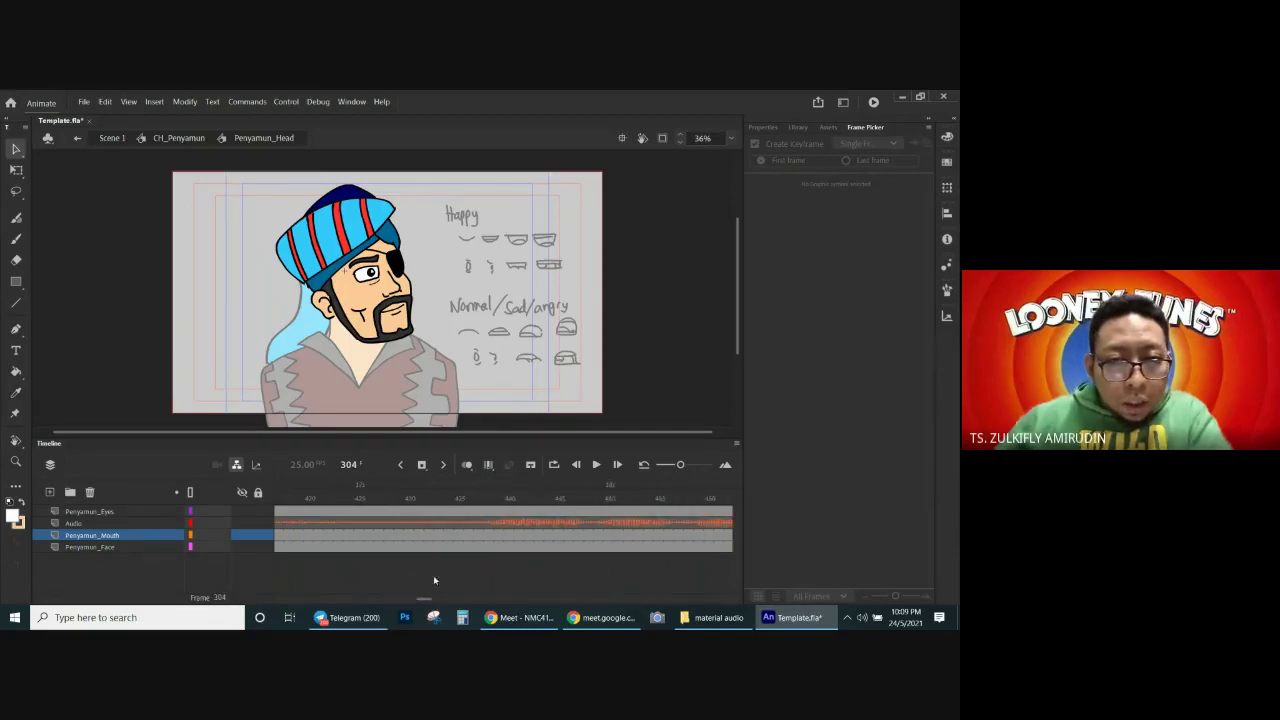
click(481, 499)
click(595, 466)
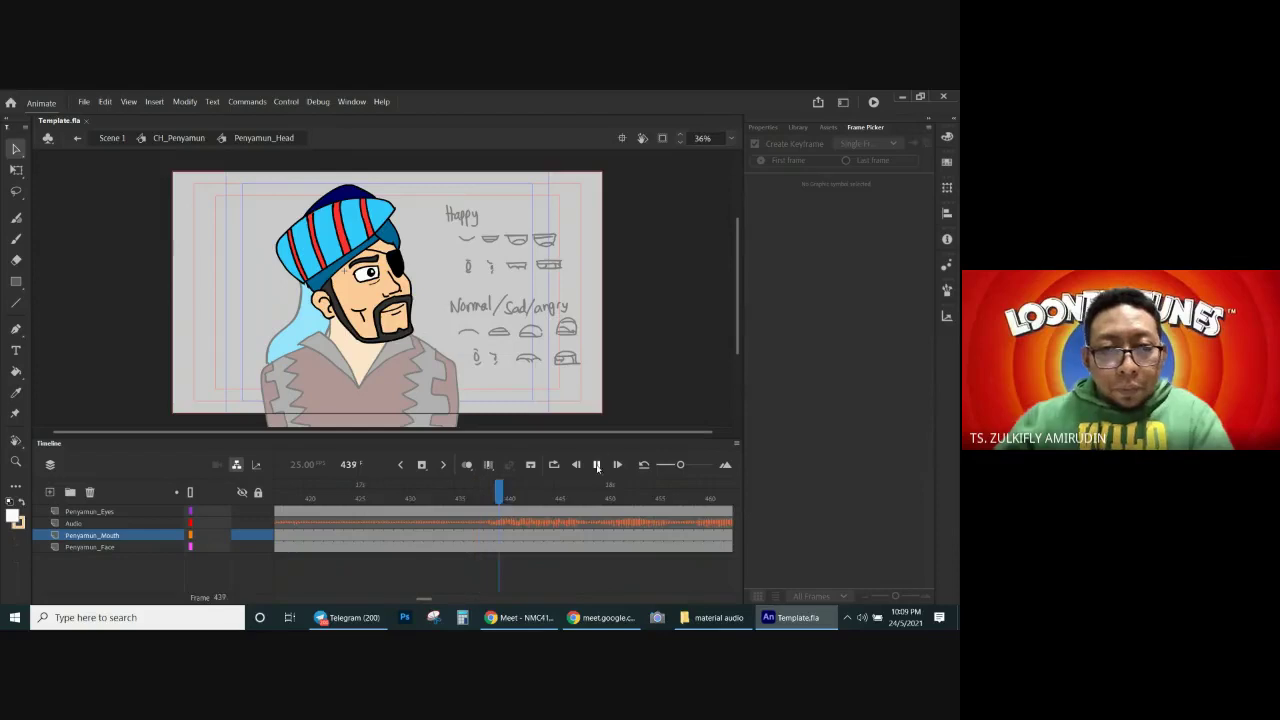
click(478, 511)
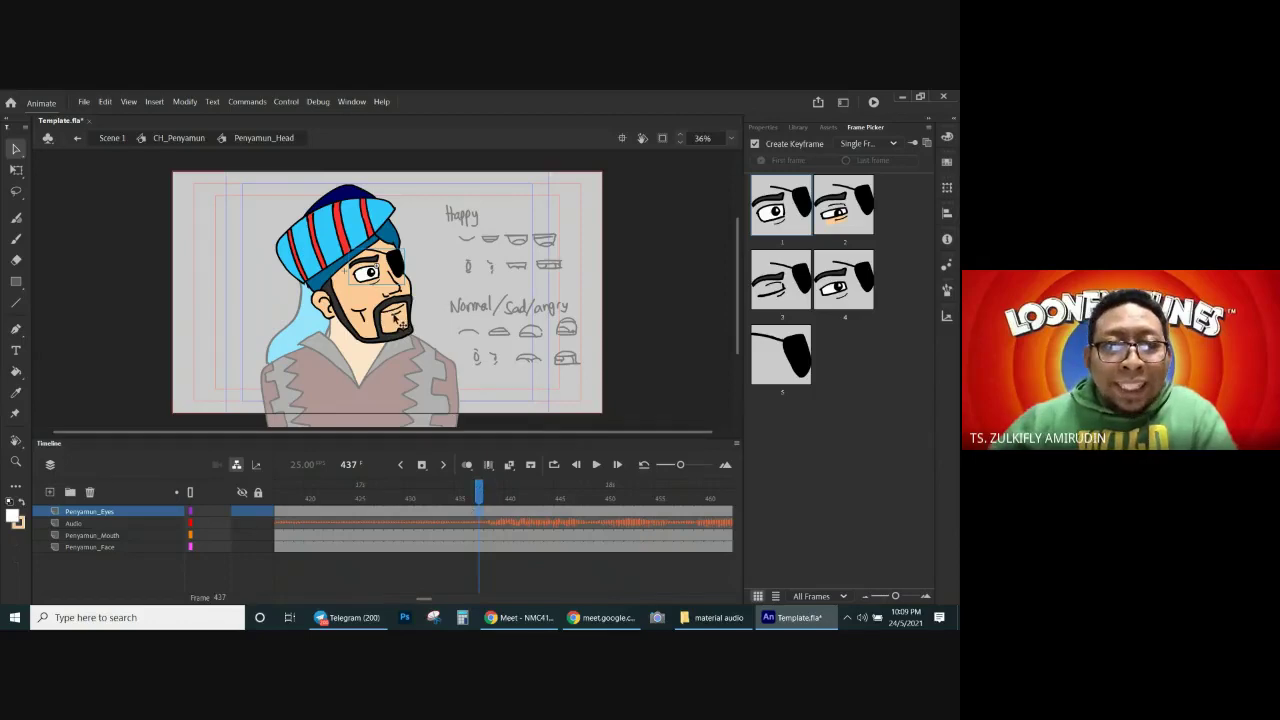
click(478, 535)
click(480, 498)
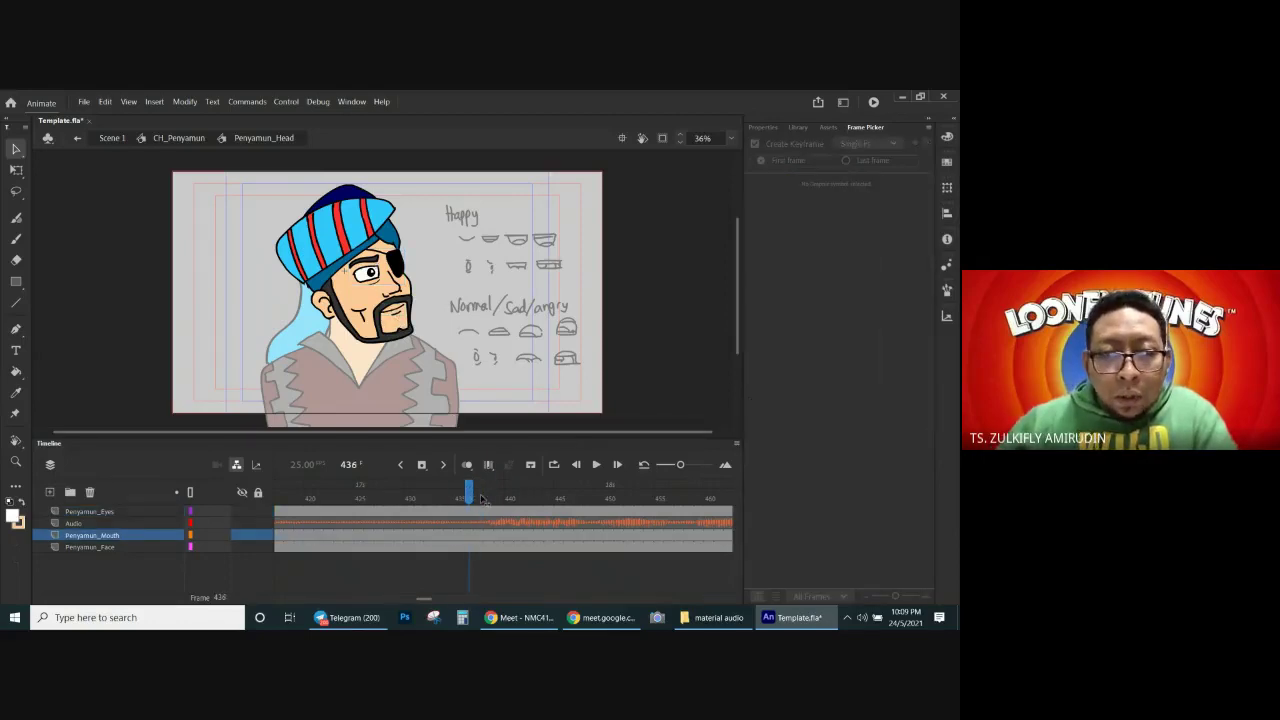
click(394, 312)
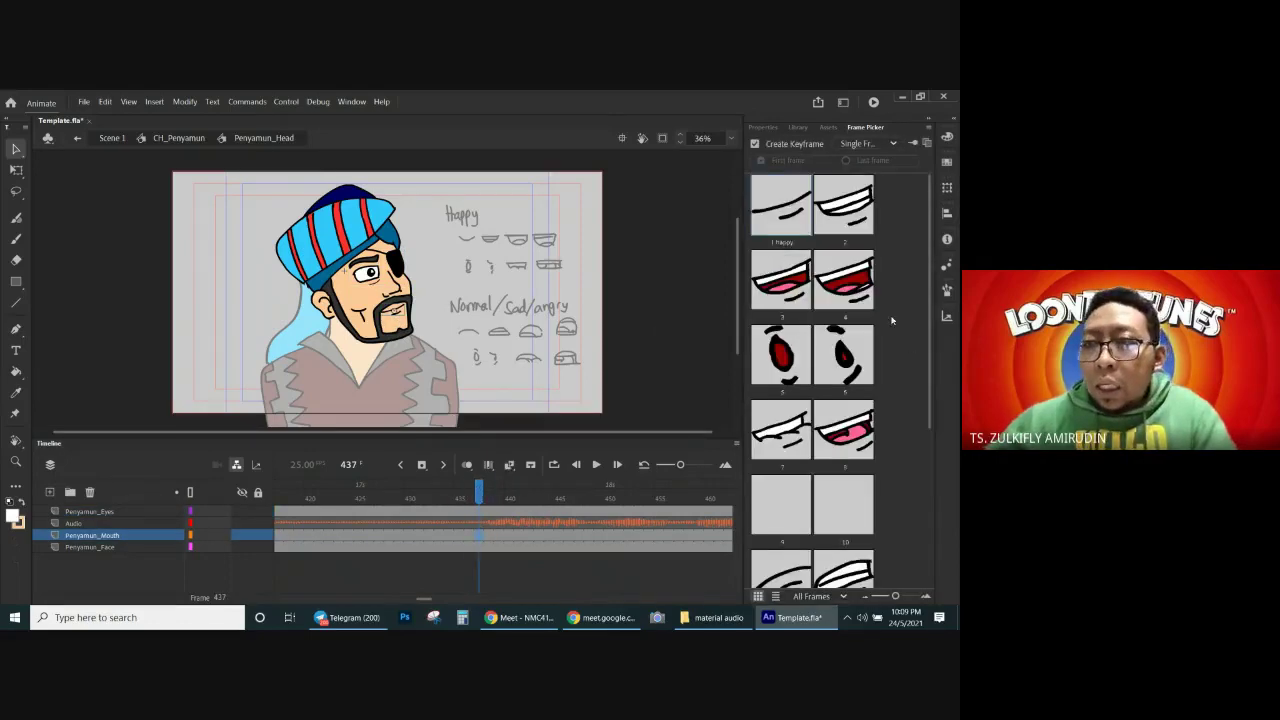
scroll(929, 328, down, 5)
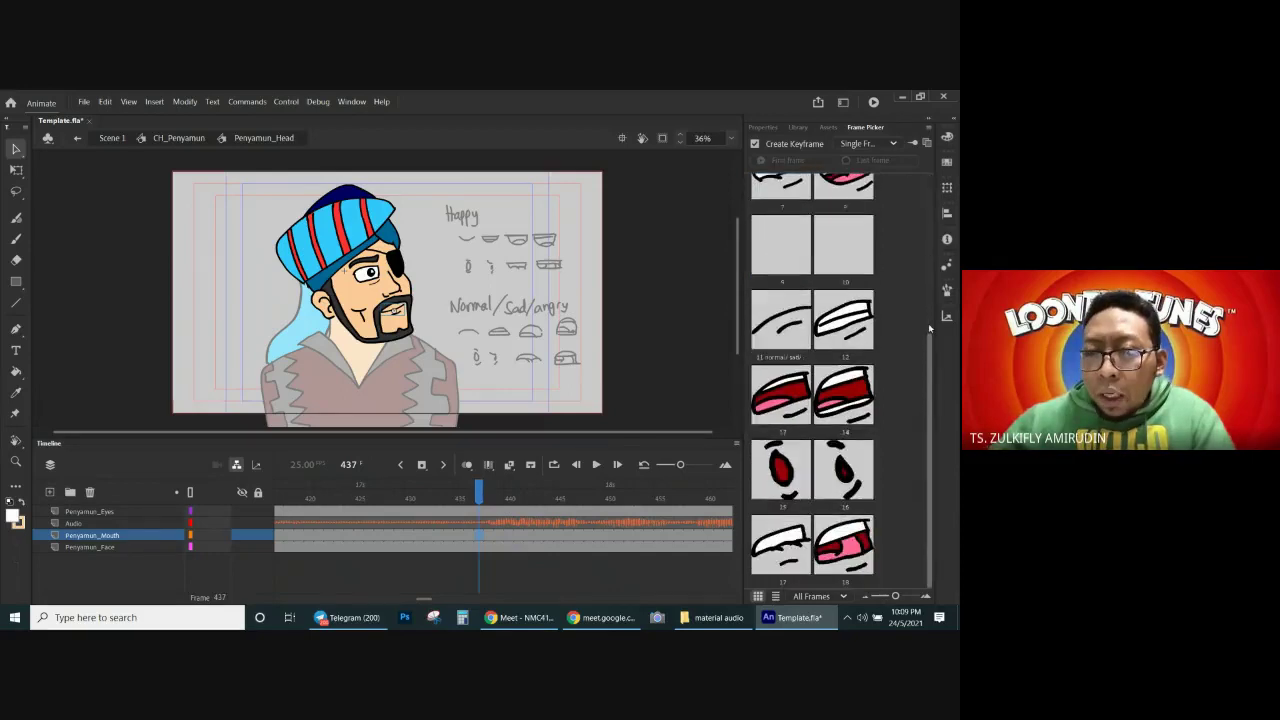
scroll(929, 328, up, 1)
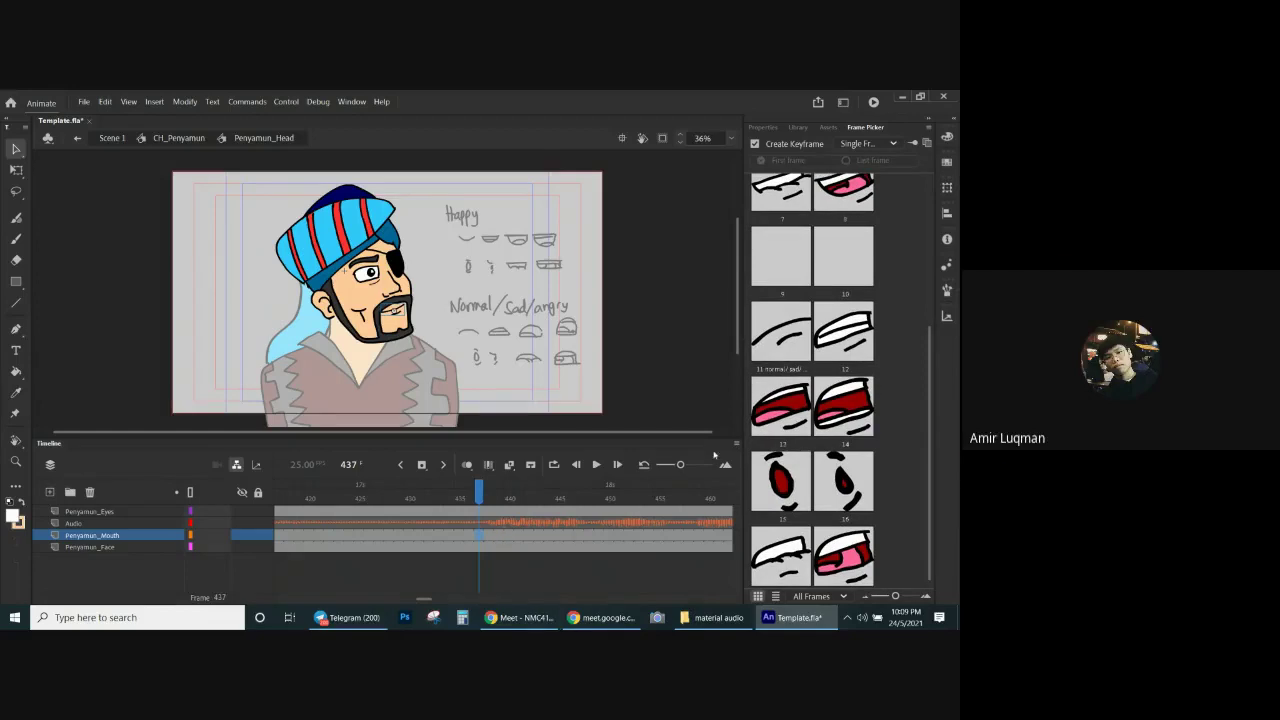
click(842, 336)
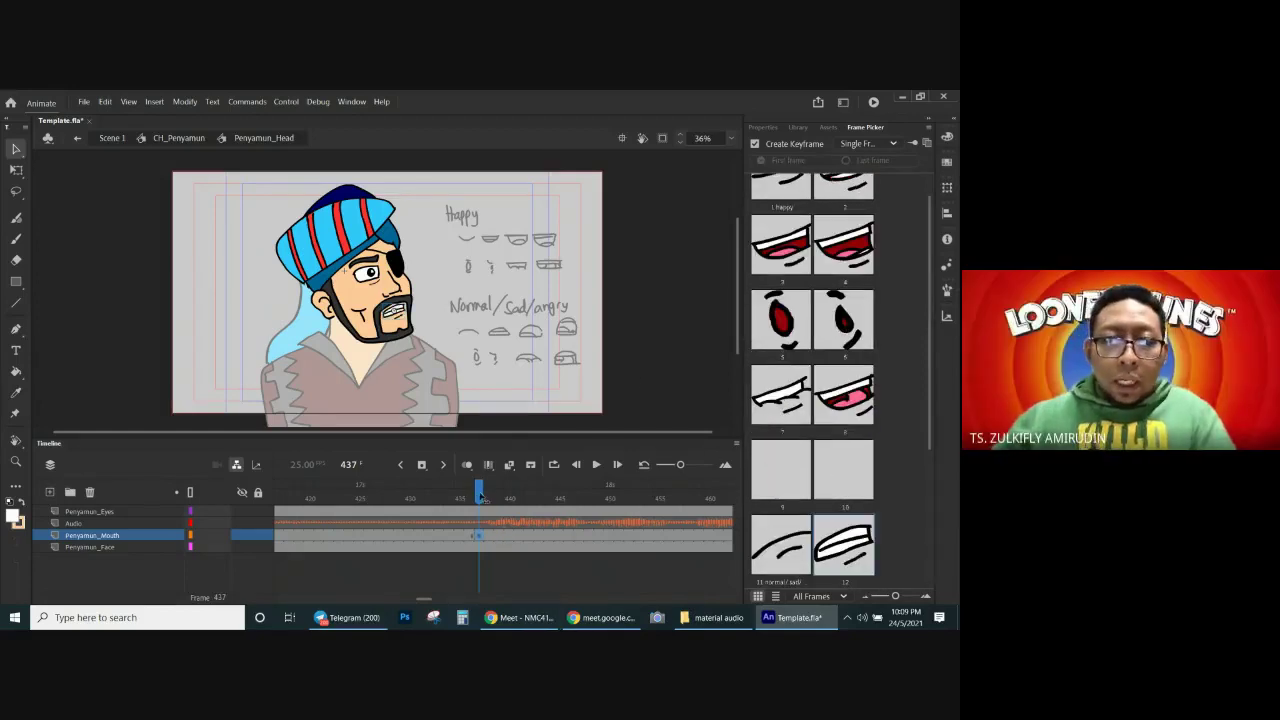
Step: Key the open normal/sad mouth, frame 13, on the Penyamun_Mouth layer at frame 439
click(489, 497)
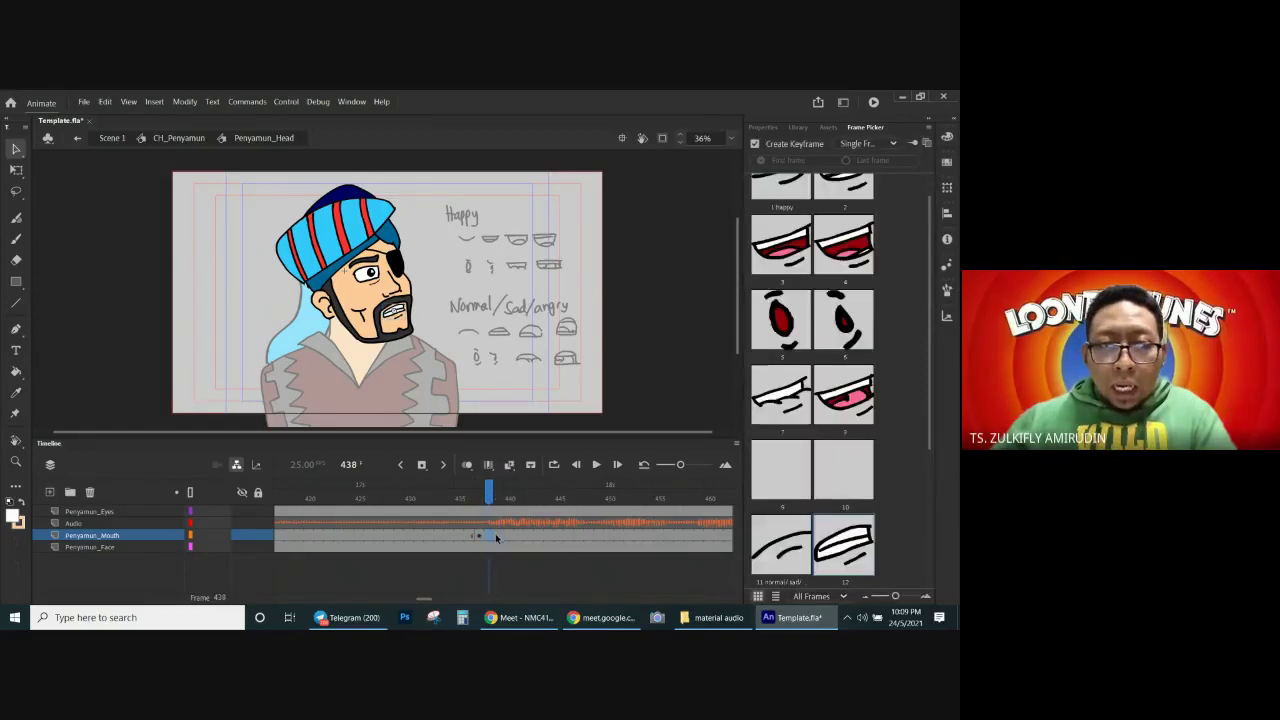
click(498, 537)
drag(929, 354, 929, 445)
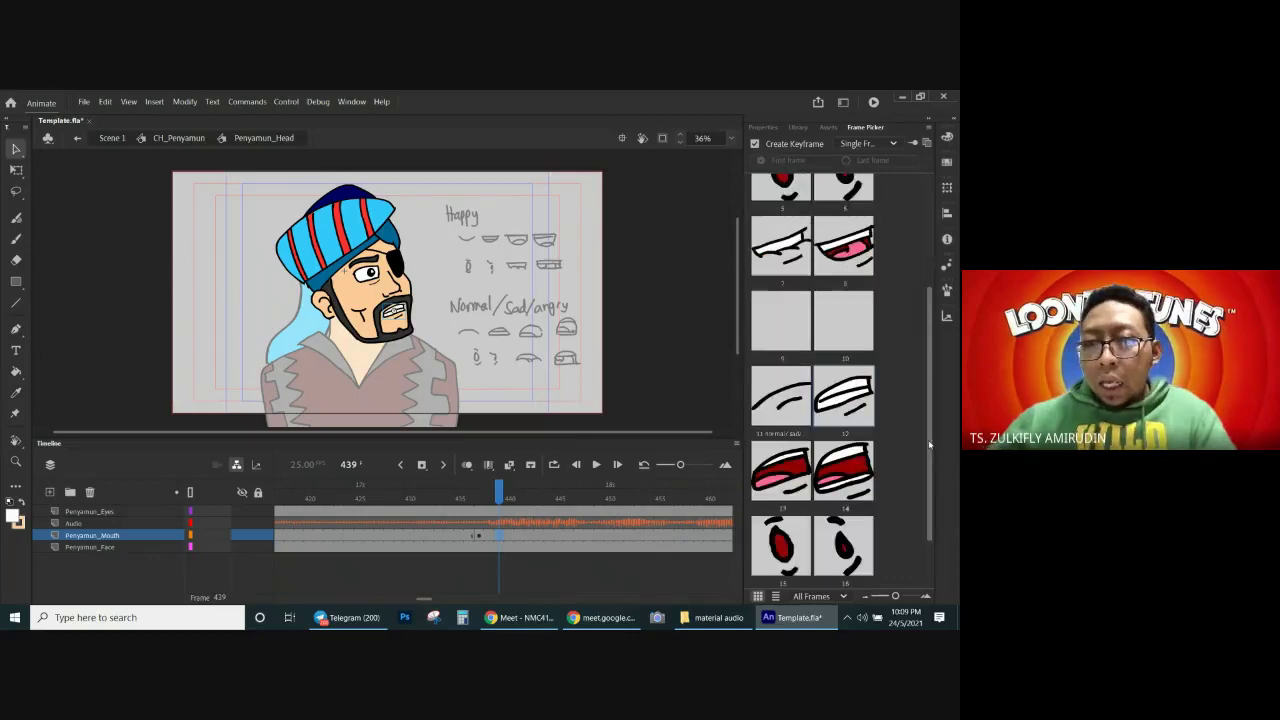
scroll(929, 444, down, 1)
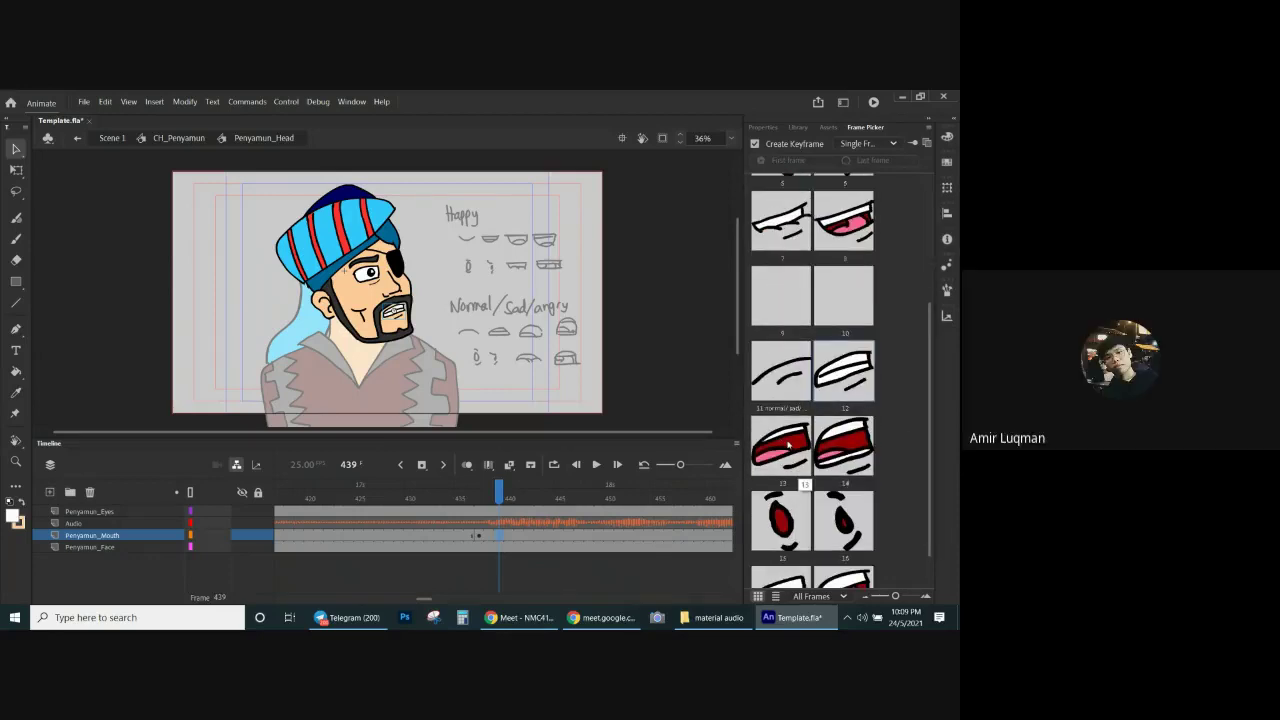
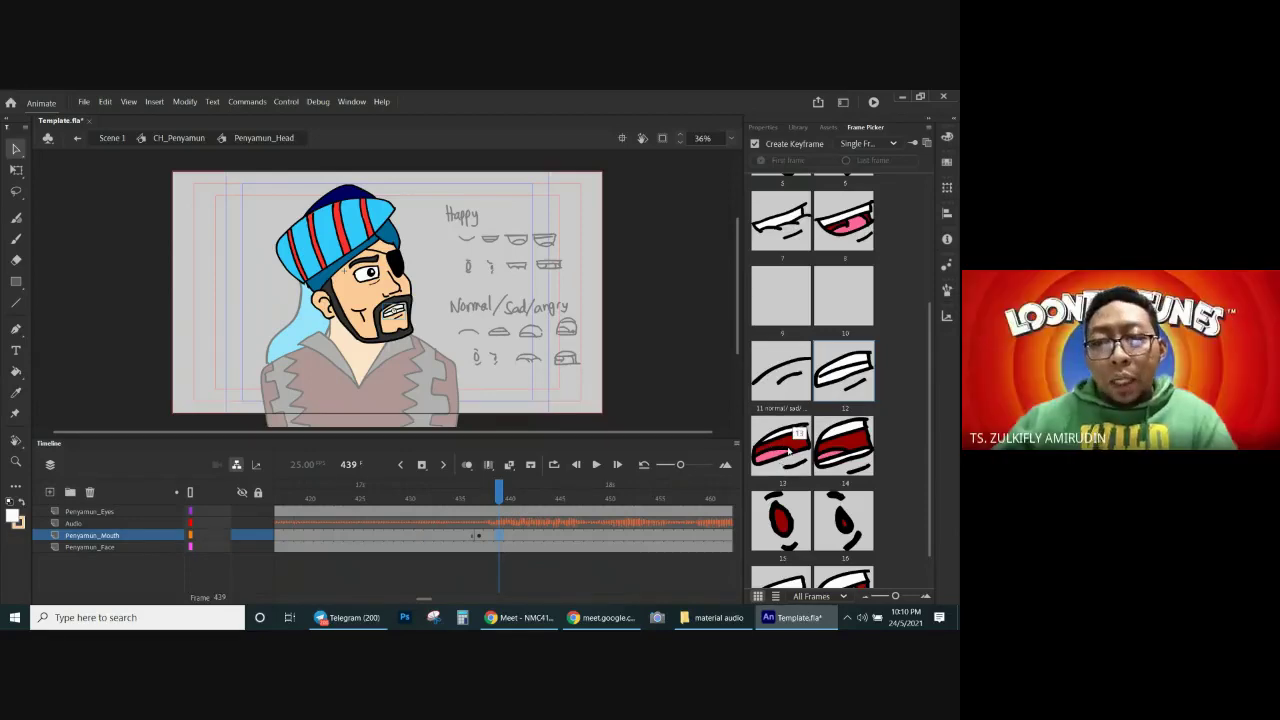
Step: Key the Penyamun_Mouth layer with mouth pose 13 at frame 439 and clenched-teeth pose 12 at frame 441
click(783, 457)
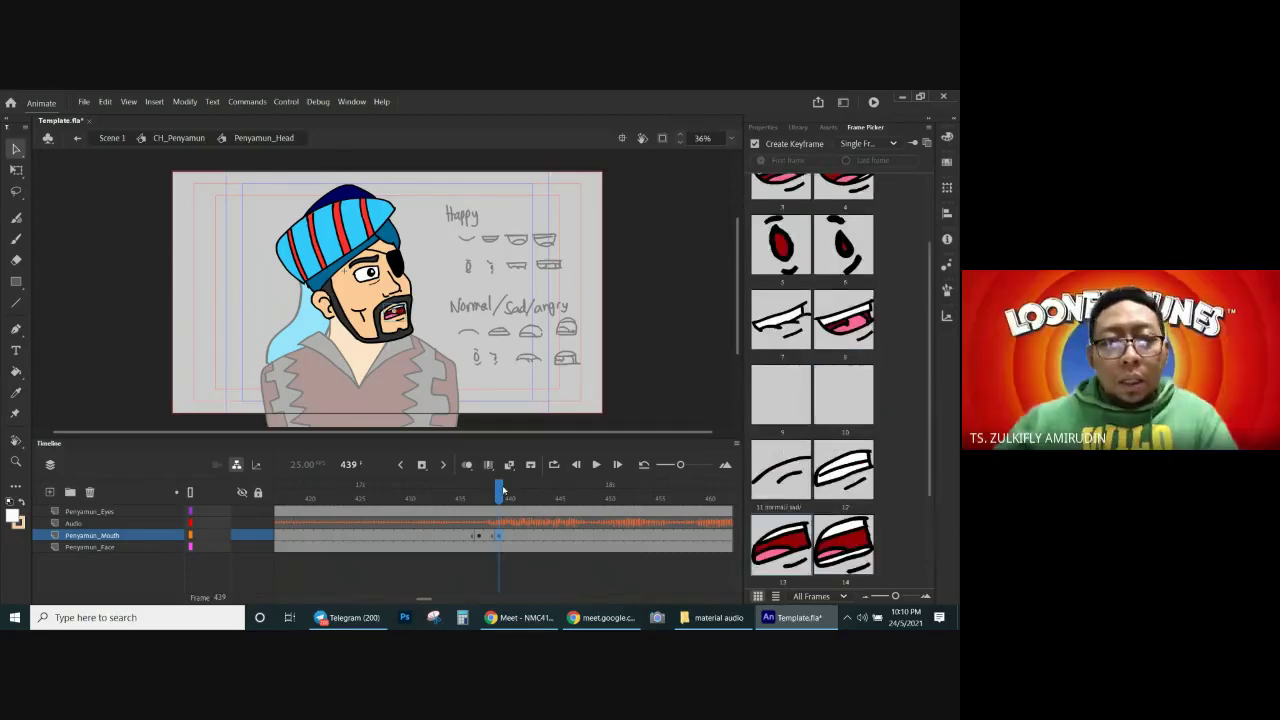
key(comma)
key(comma)
key(comma)
key(period)
key(period)
key(period)
key(period)
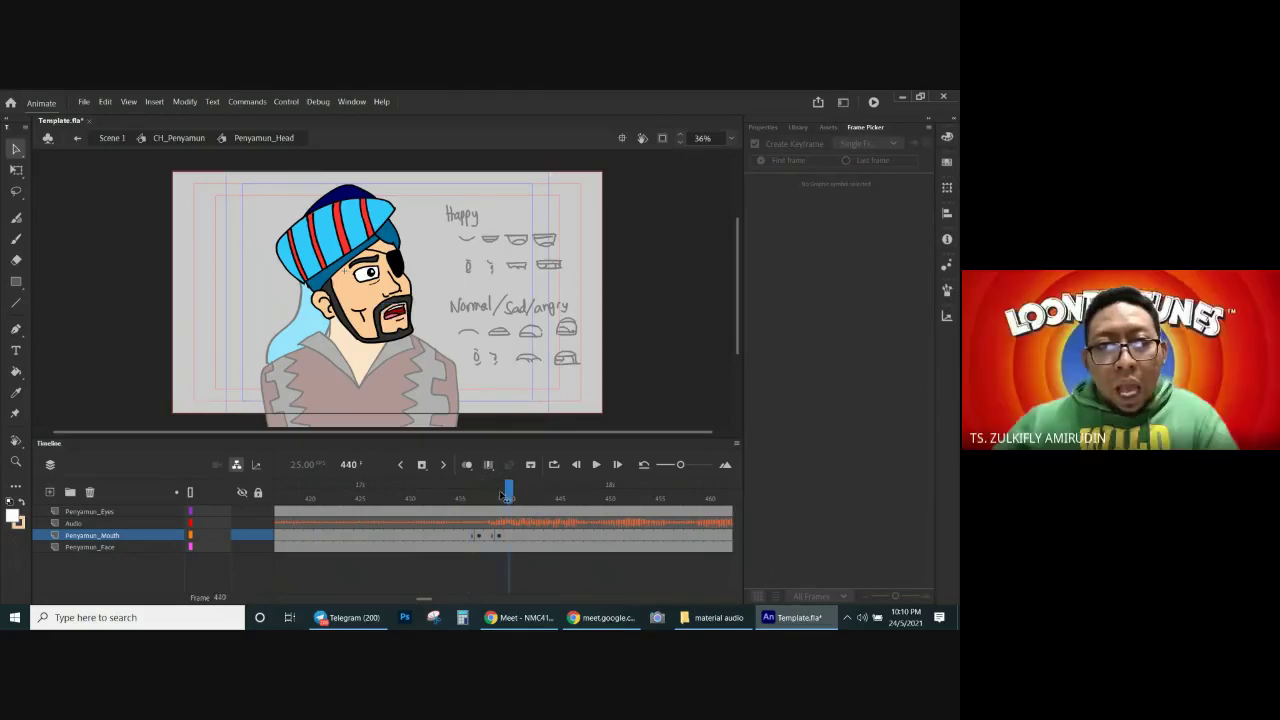
click(517, 540)
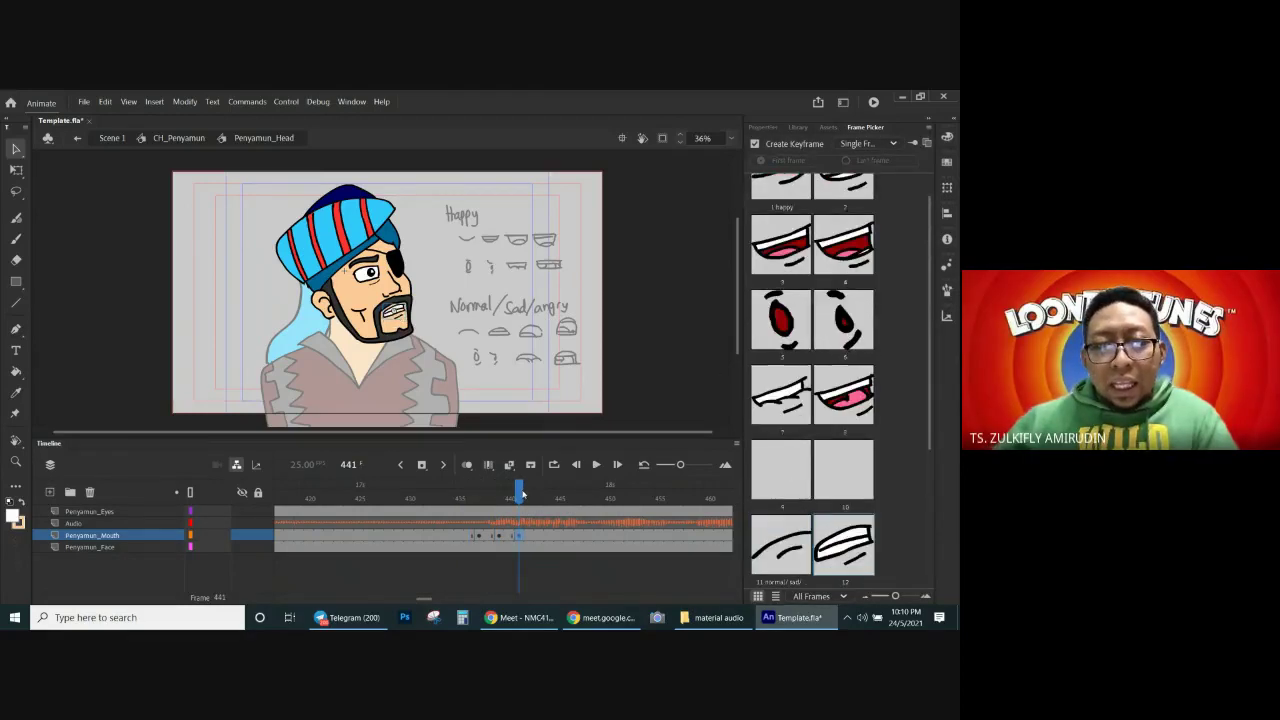
Step: Play back the new mouth poses against the audio and key closed mouth pose 11 at frame 447
drag(521, 494, 457, 492)
click(596, 464)
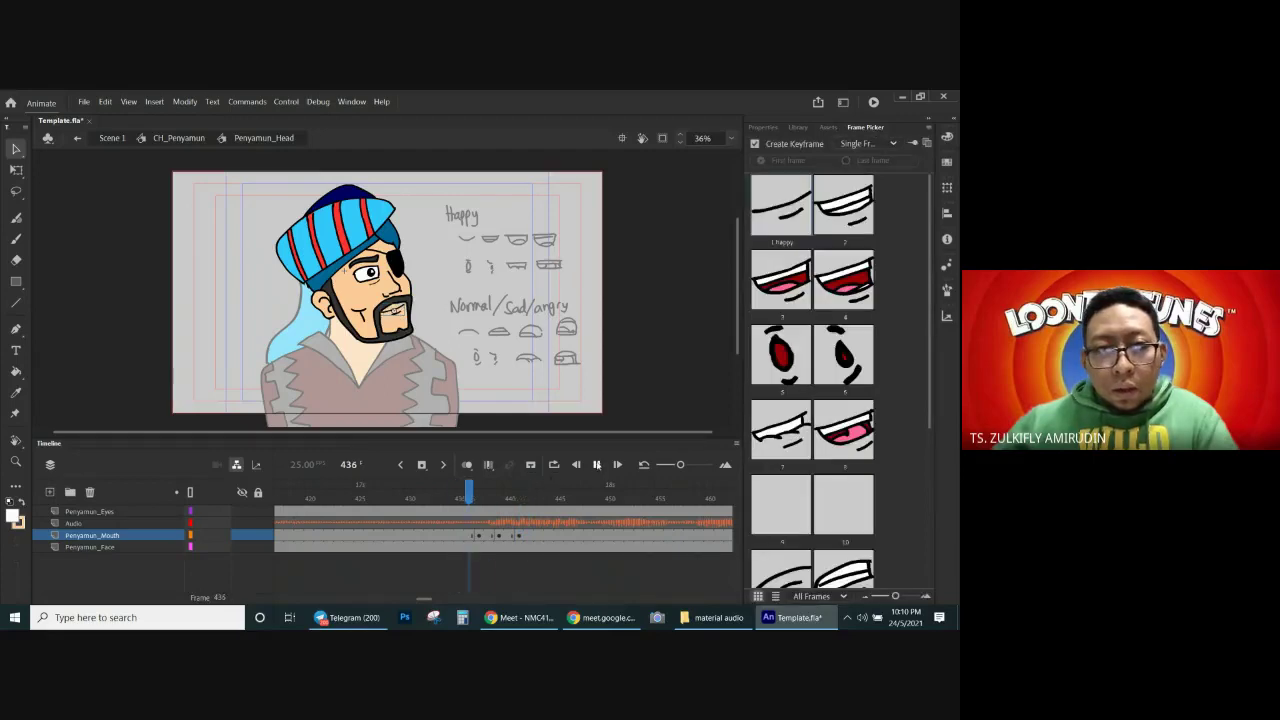
click(596, 464)
click(489, 496)
key(period)
key(period)
key(period)
key(period)
key(period)
key(period)
key(period)
key(period)
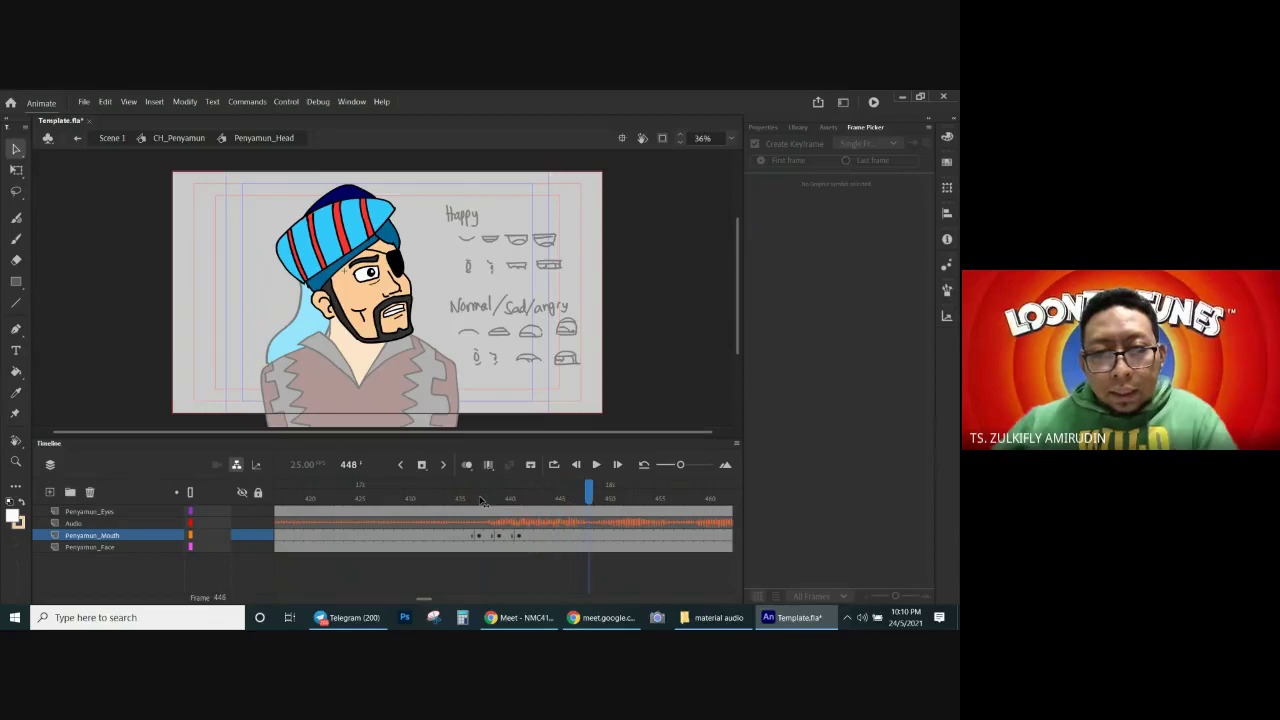
click(576, 538)
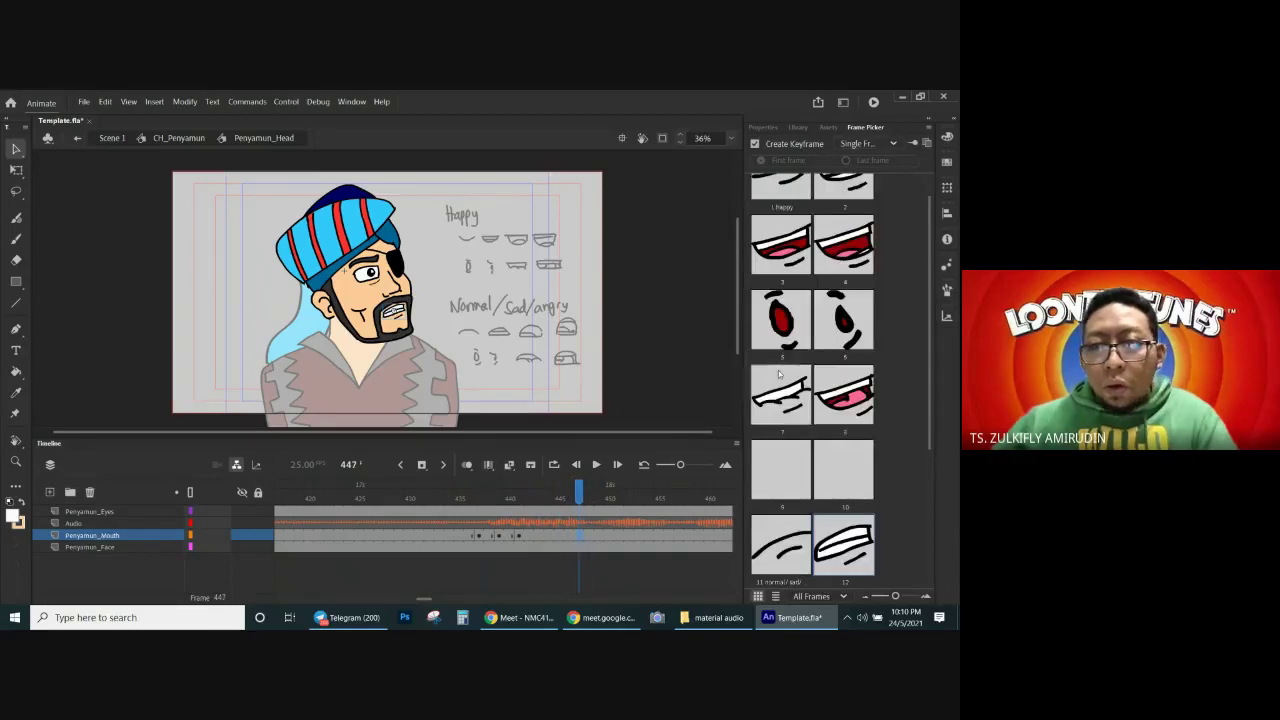
Step: Key mouth pose 12 at frame 449 and open mouth pose 13 at frame 451
drag(585, 498, 598, 504)
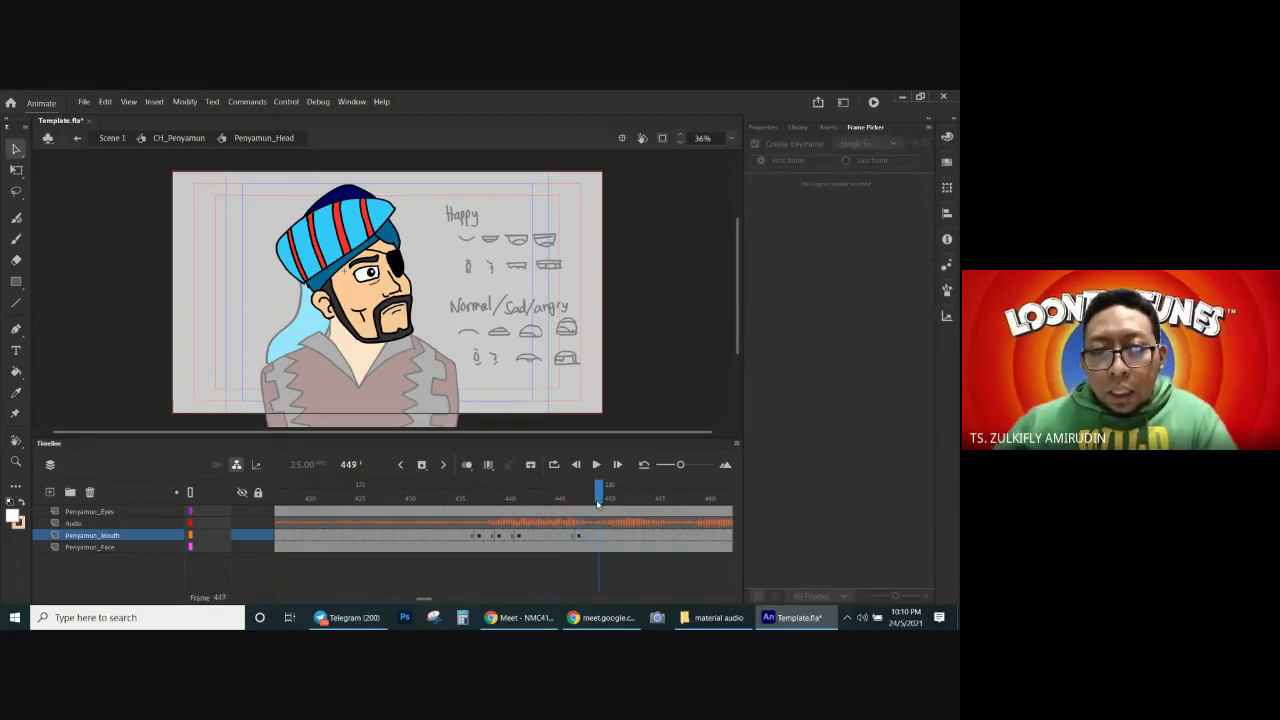
click(598, 538)
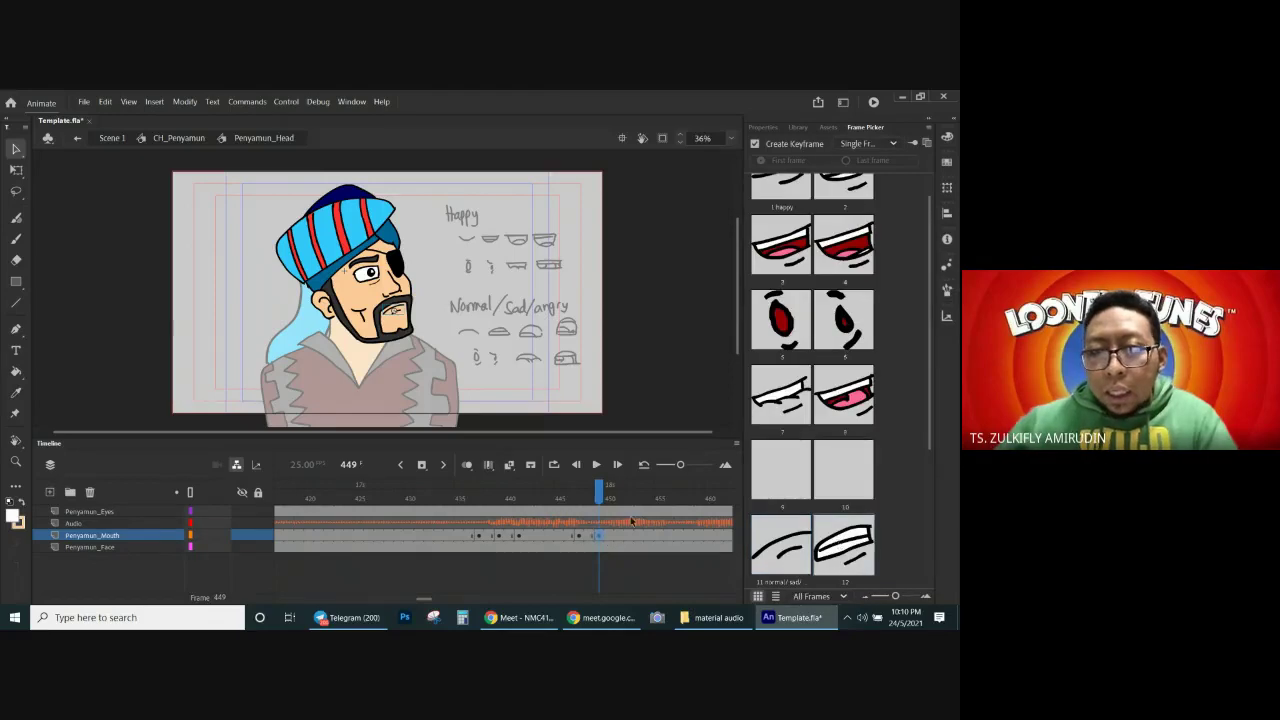
click(620, 540)
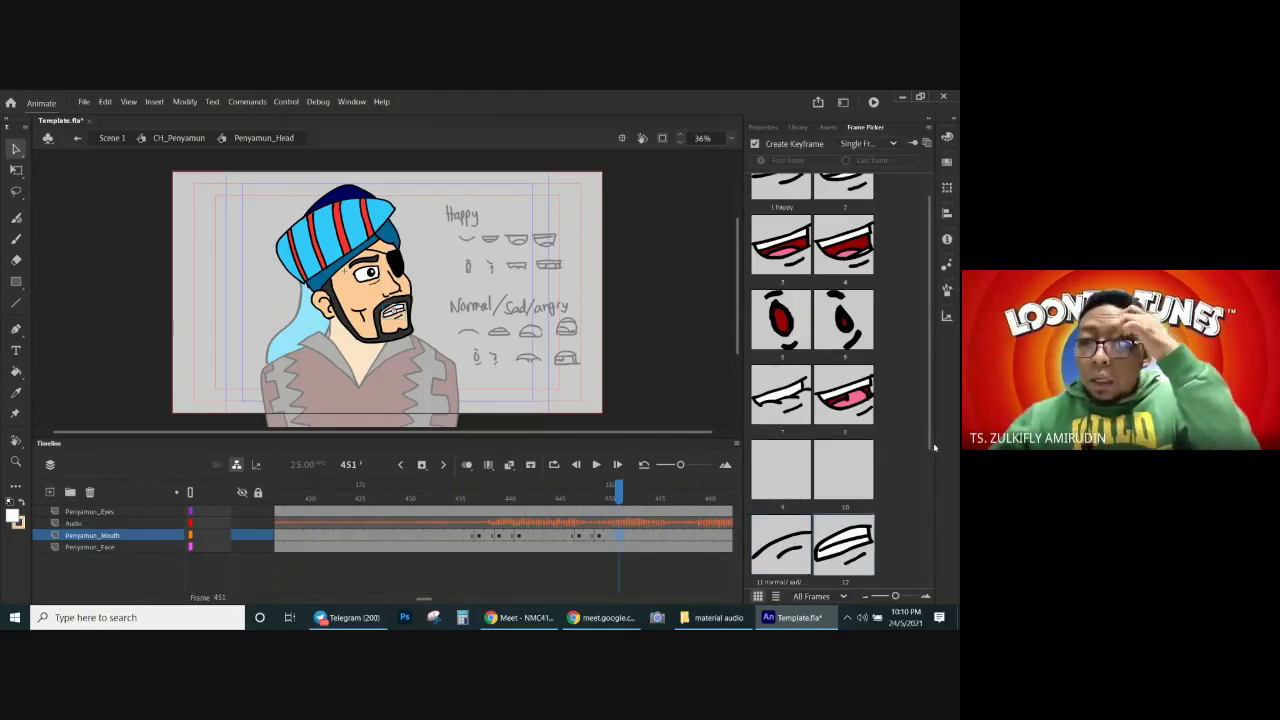
scroll(930, 443, down, 3)
click(779, 482)
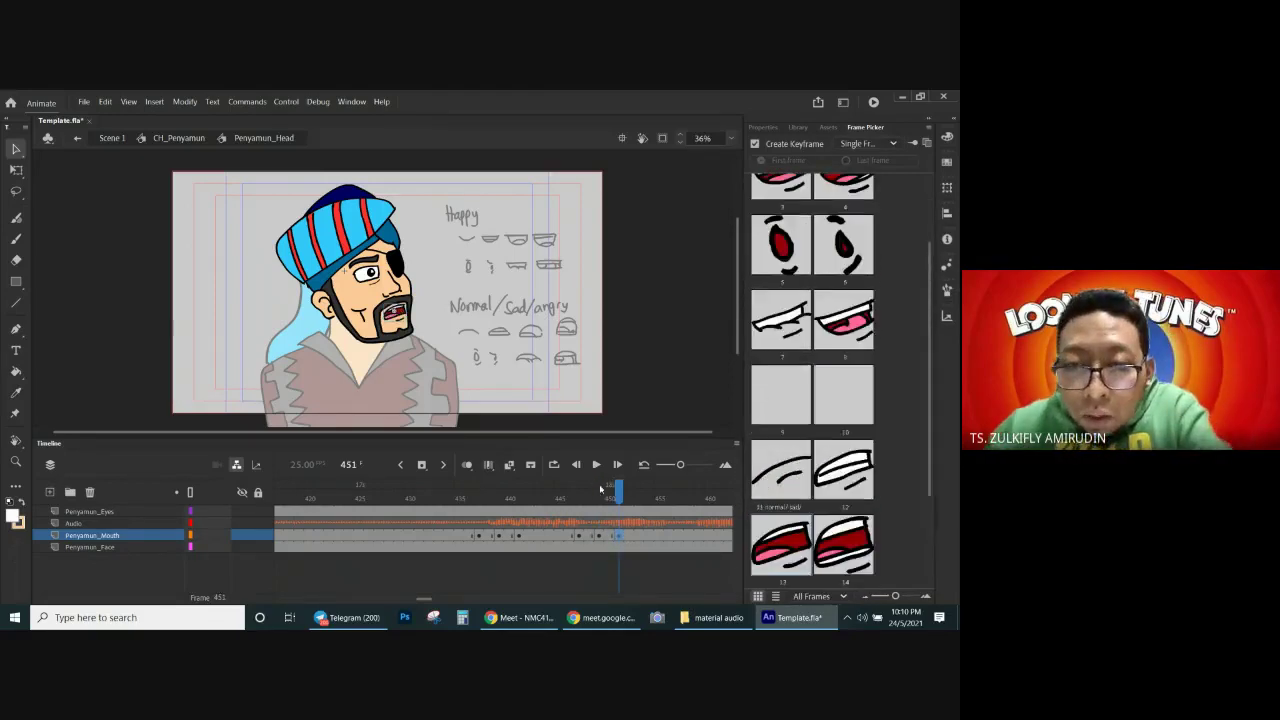
Step: Listen on through the audio and key the round mouth pose 15 at frame 459
mouse_move(613, 490)
mouse_down()
mouse_move(489, 493)
mouse_move(615, 495)
mouse_up()
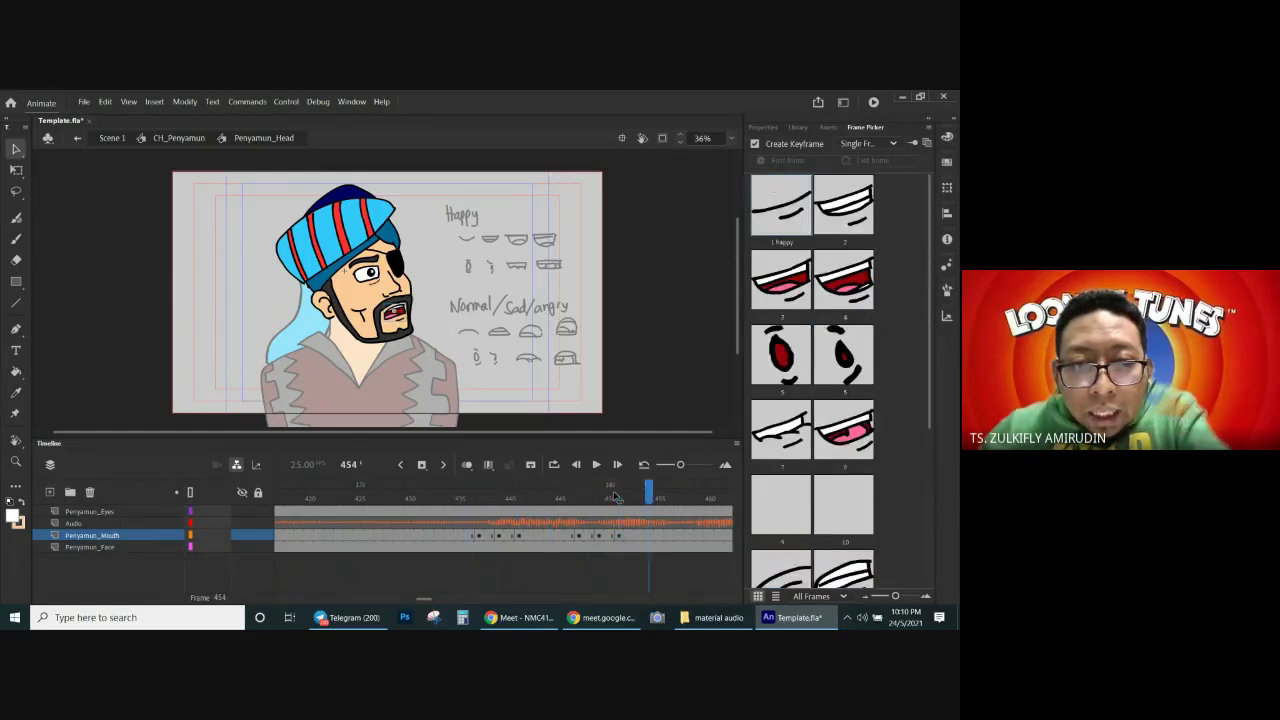
key(comma)
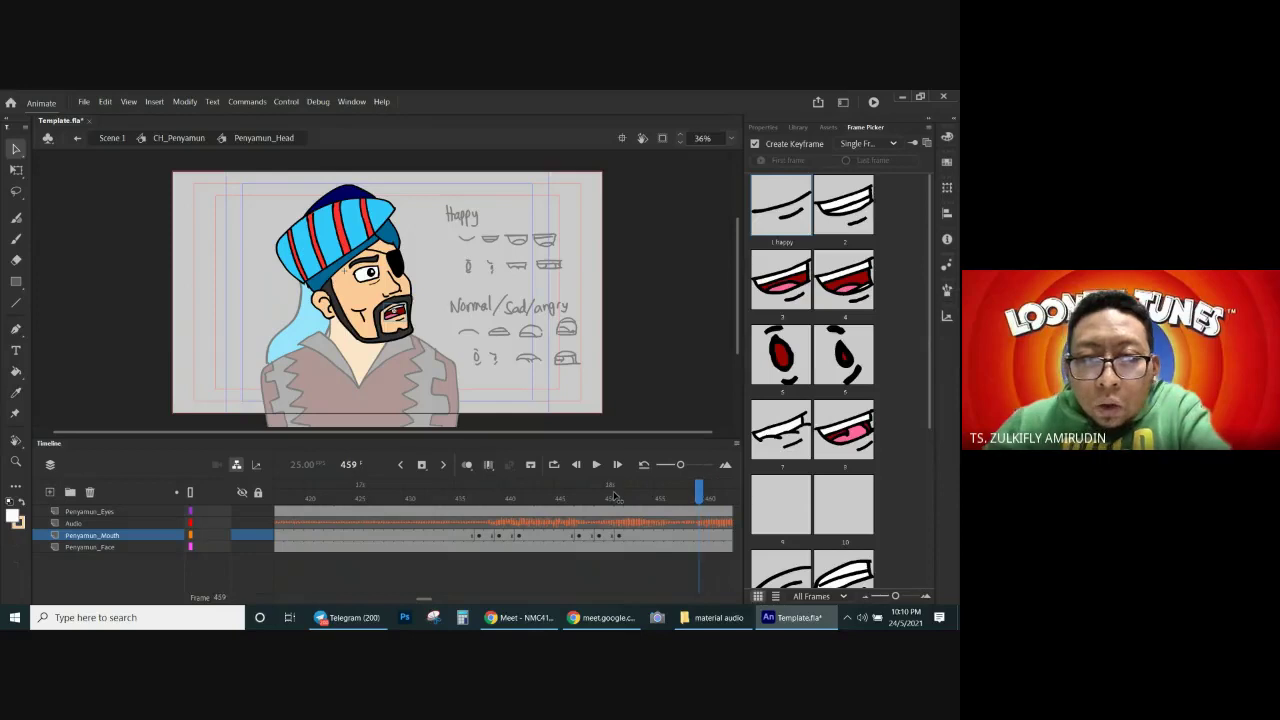
click(698, 536)
scroll(931, 477, down, 3)
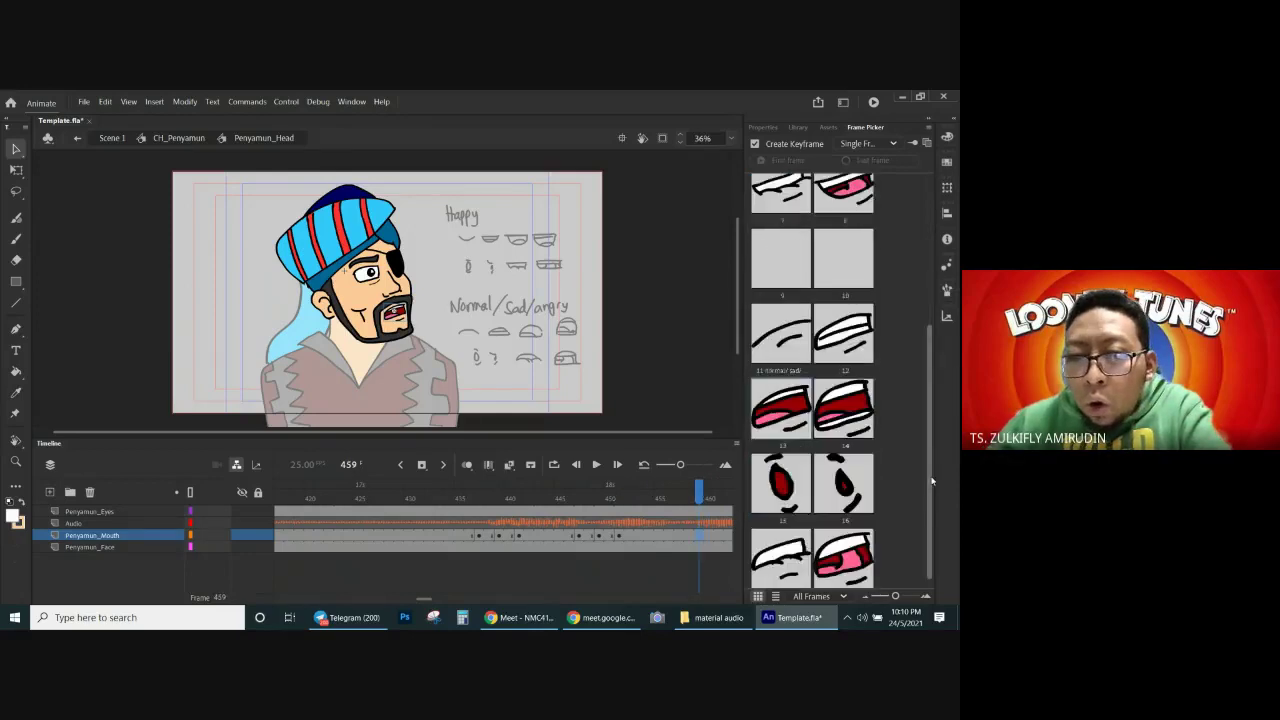
click(802, 503)
Step: Play and scrub the audio from frame 459 to about frame 499 to locate where the held sound ends
scroll(446, 560, right, 3)
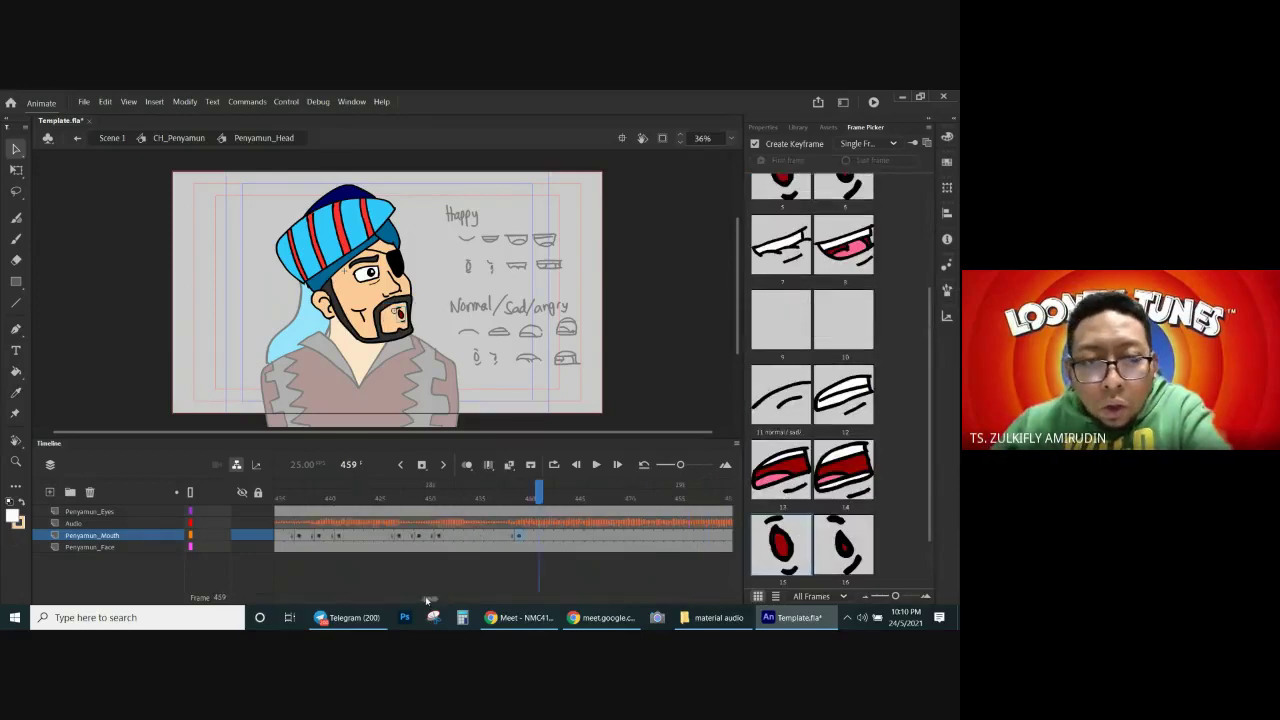
key(Return)
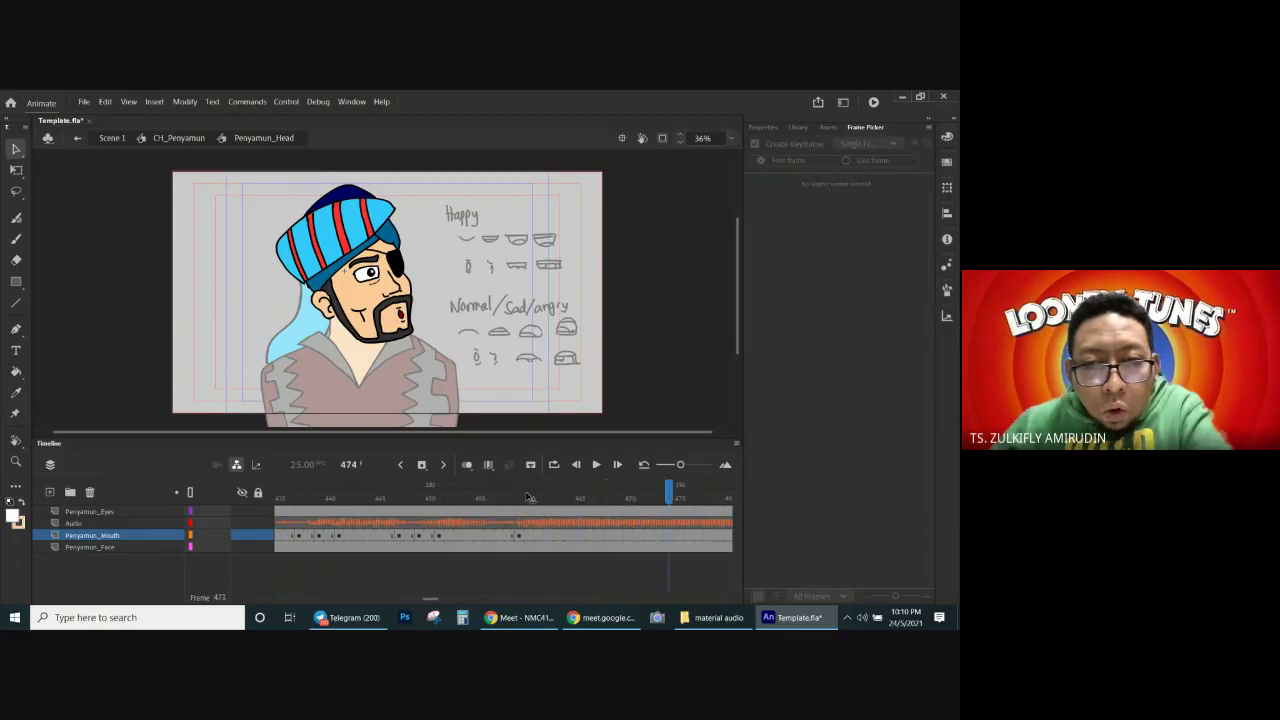
scroll(435, 603, right, 3)
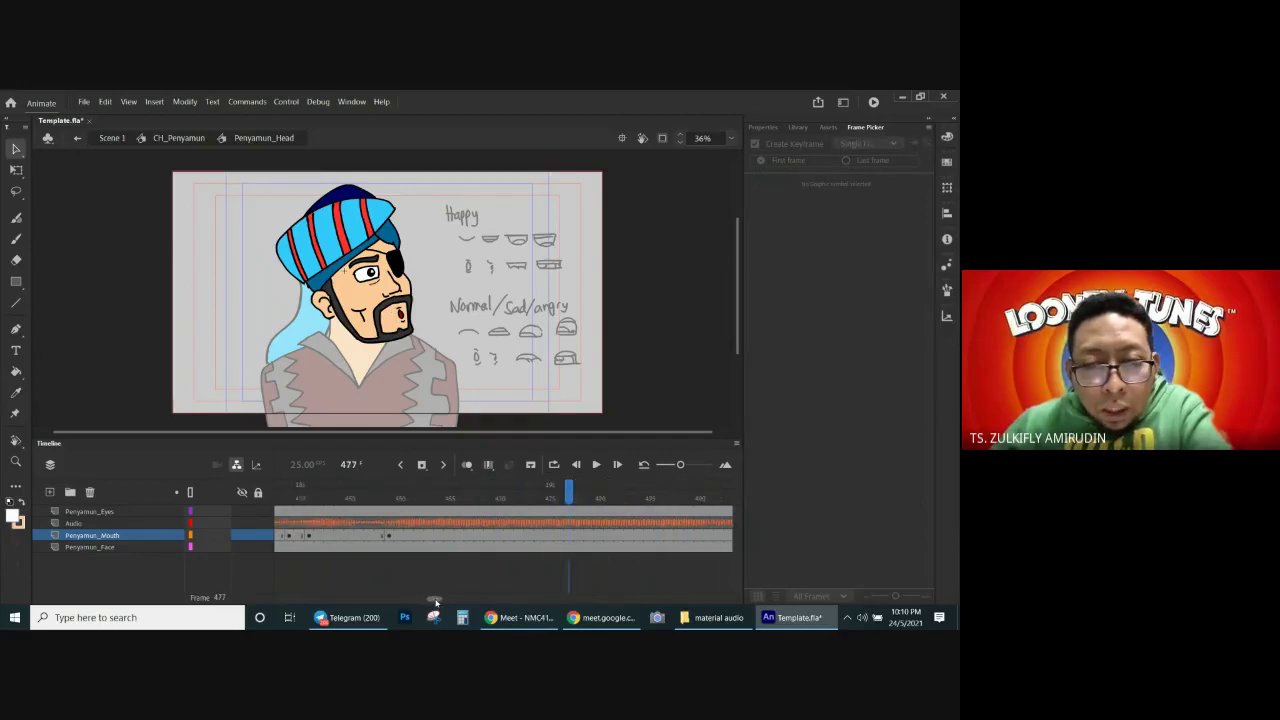
drag(507, 497, 676, 510)
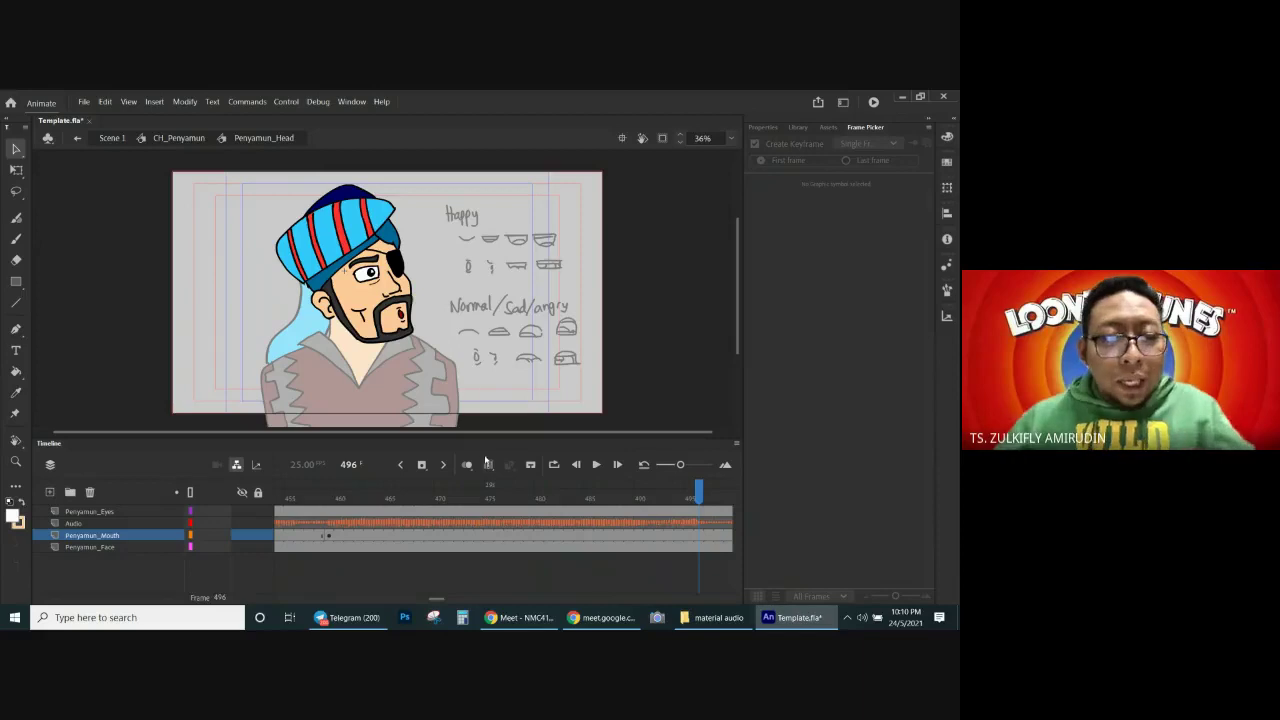
scroll(440, 600, right, 1)
drag(440, 600, 441, 601)
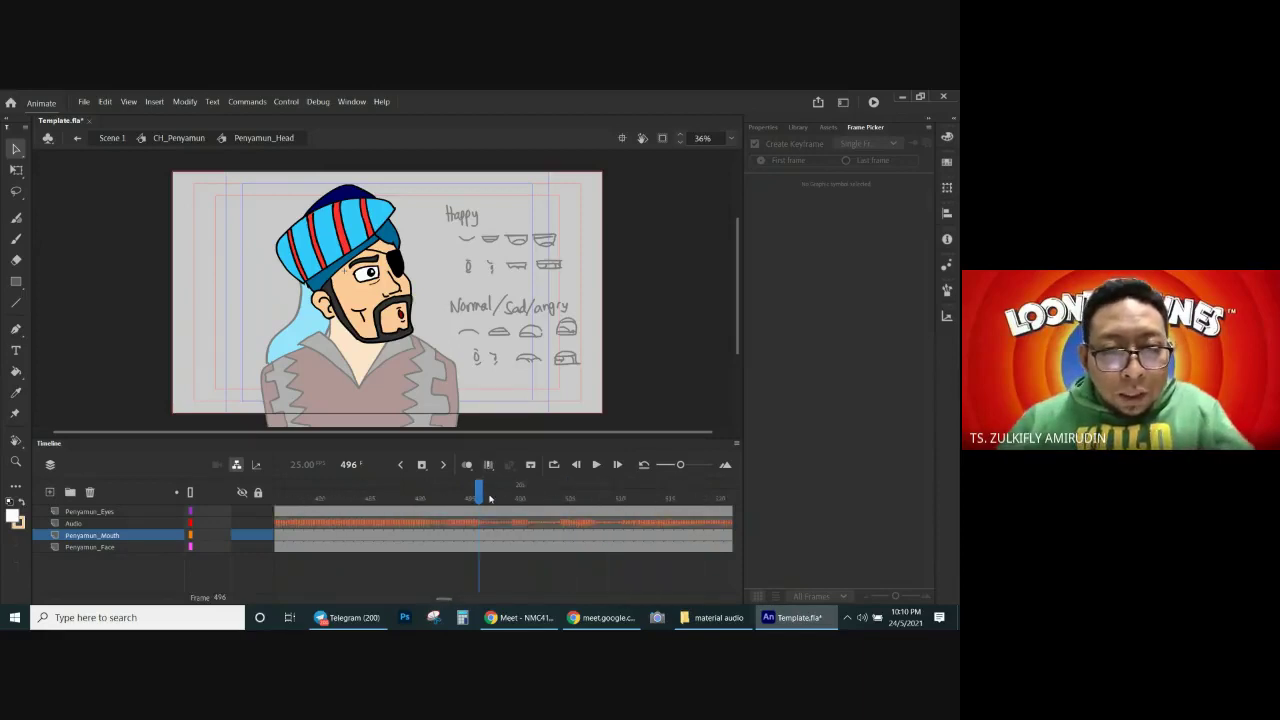
mouse_move(477, 498)
mouse_down()
mouse_move(574, 498)
mouse_move(485, 498)
mouse_up()
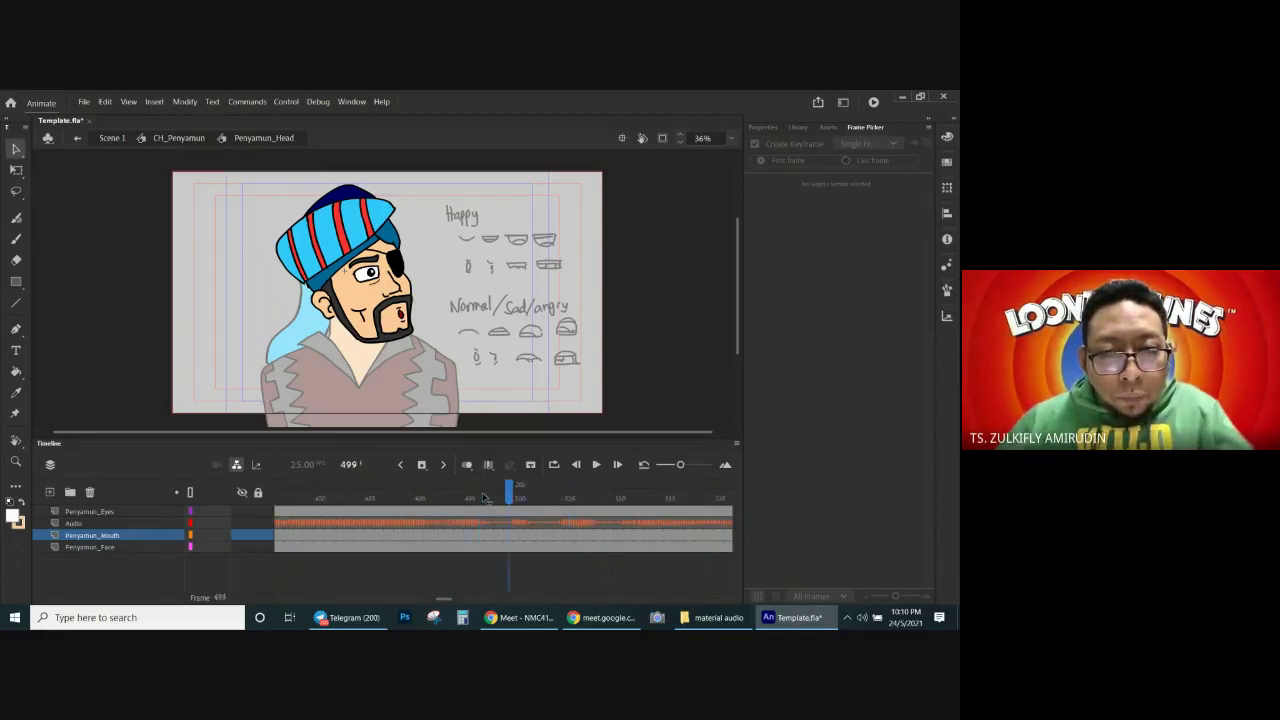
Step: Key closed mouth pose 11 on the Penyamun_Mouth layer at frame 493 and play back the timing
click(485, 498)
click(484, 539)
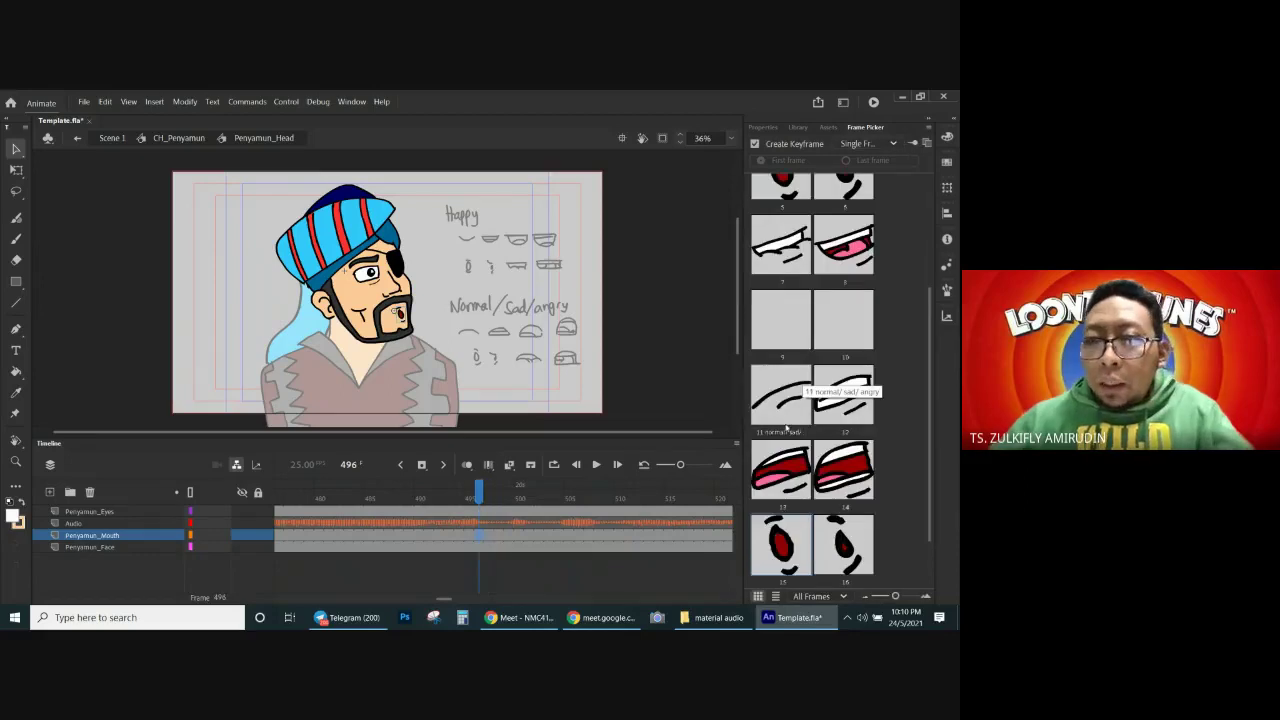
key(Return)
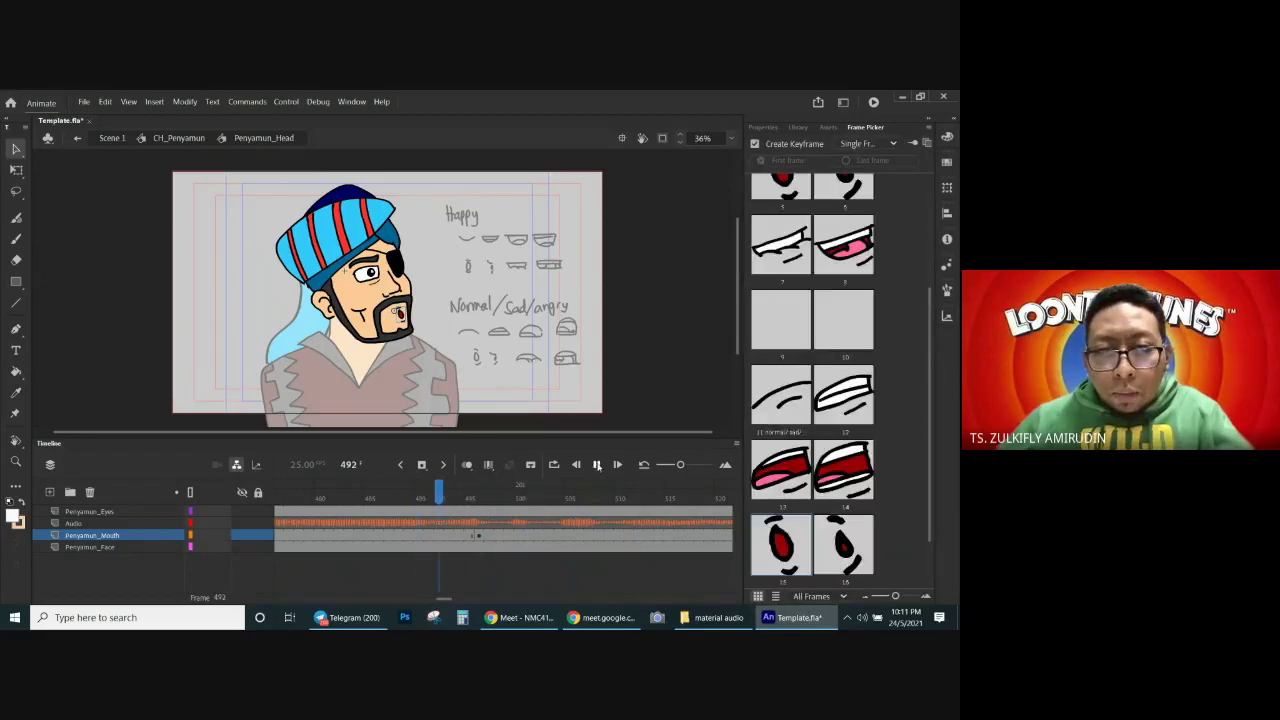
click(479, 538)
key(Return)
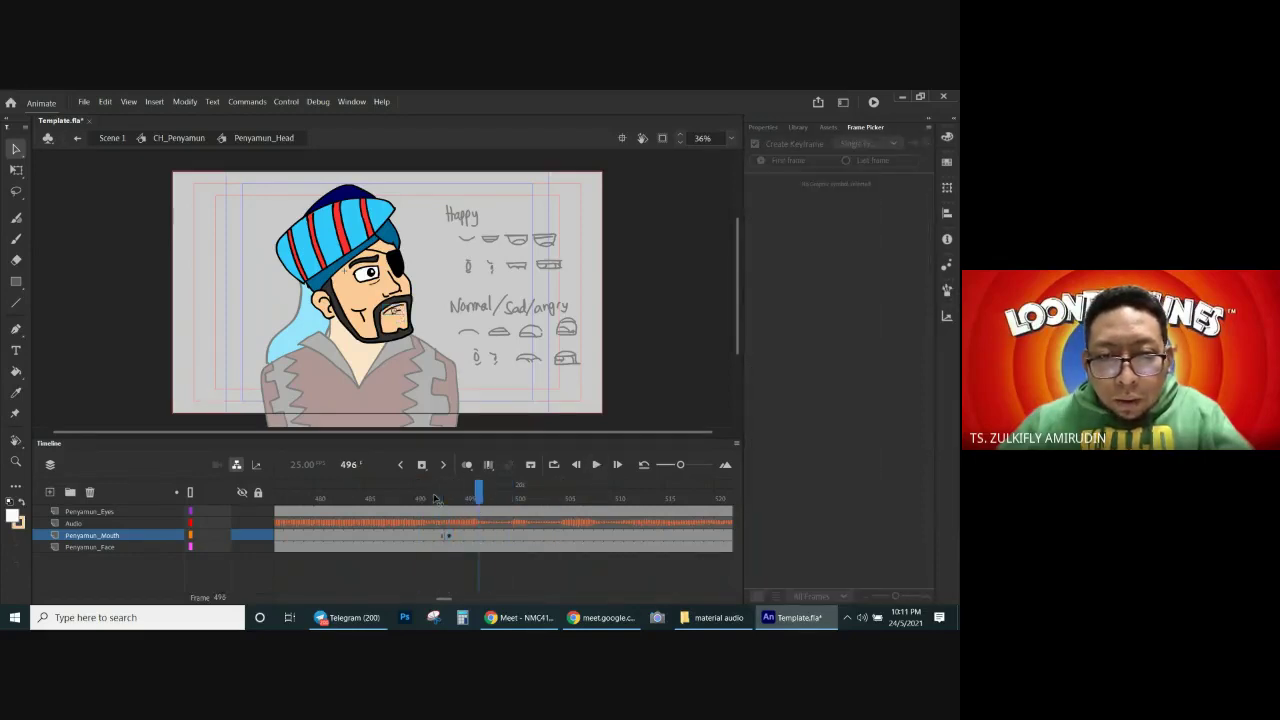
Step: Key open mouth pose 13 at frame 496 on the Penyamun_Mouth layer
click(479, 538)
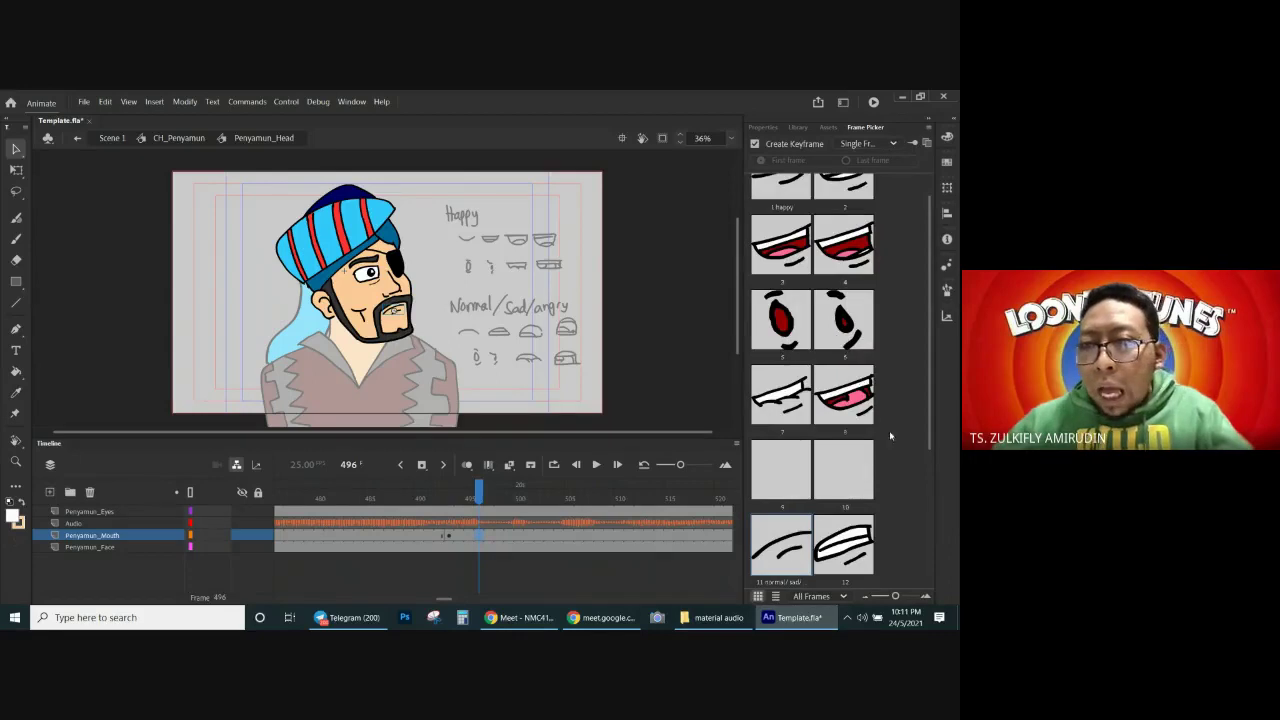
scroll(931, 432, down, 3)
scroll(931, 432, down, 2)
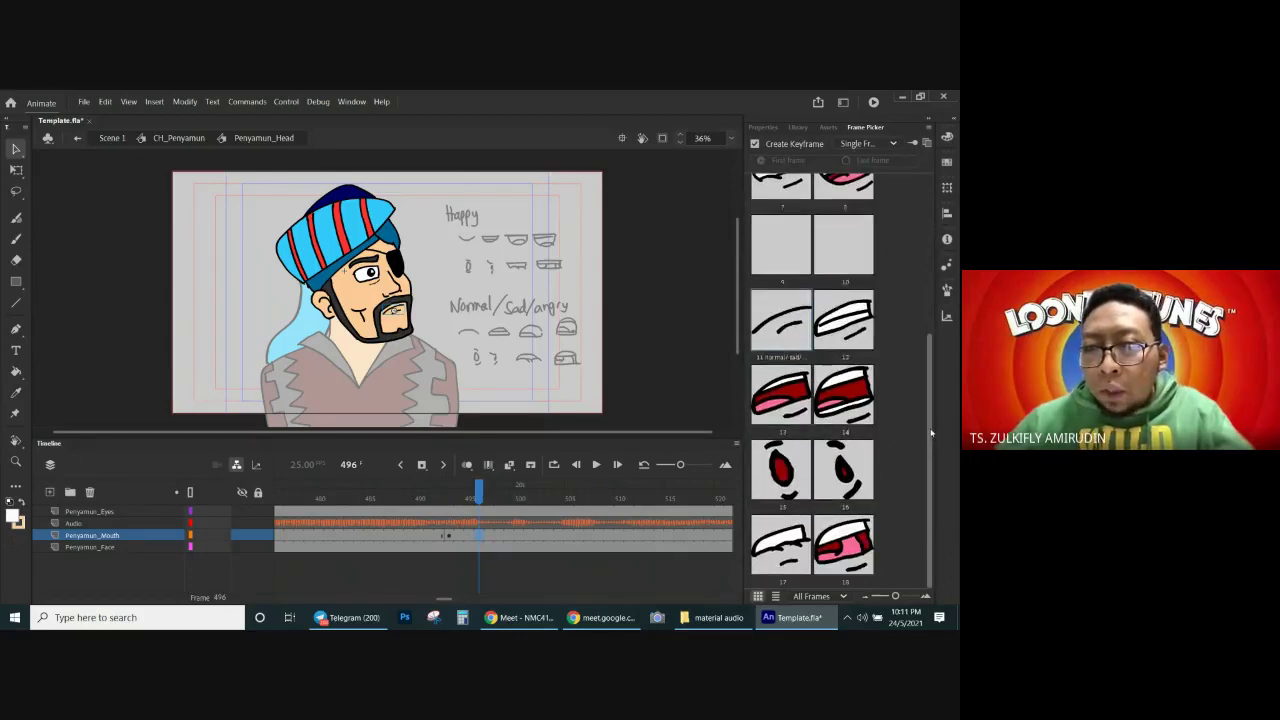
click(790, 398)
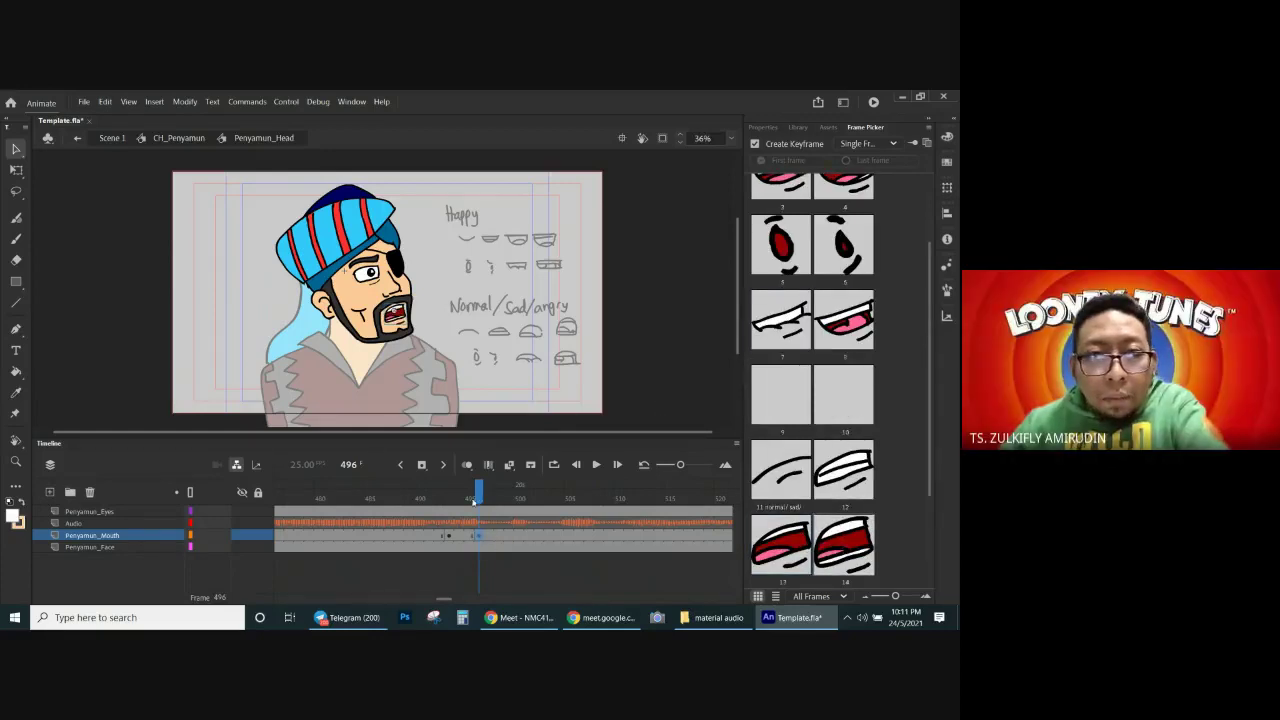
Step: Key clenched-teeth mouth pose 12 at frame 499 to match the next sound
key(period)
key(period)
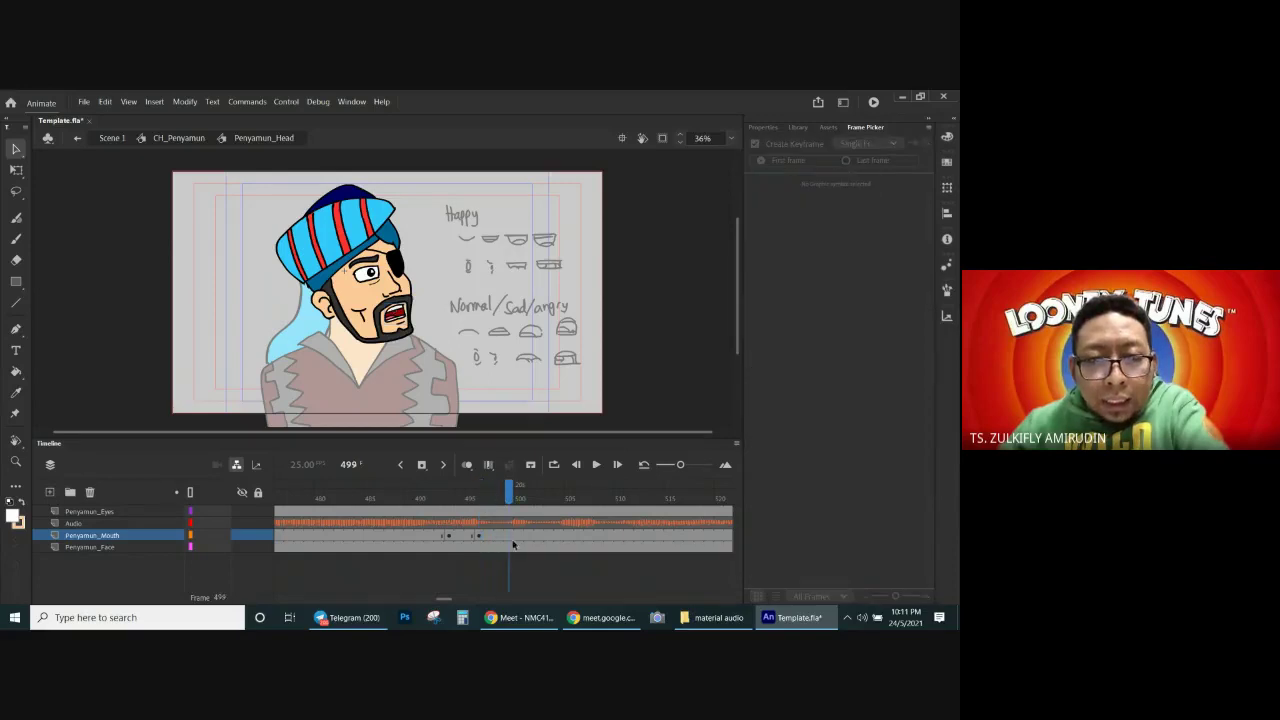
click(511, 537)
click(842, 472)
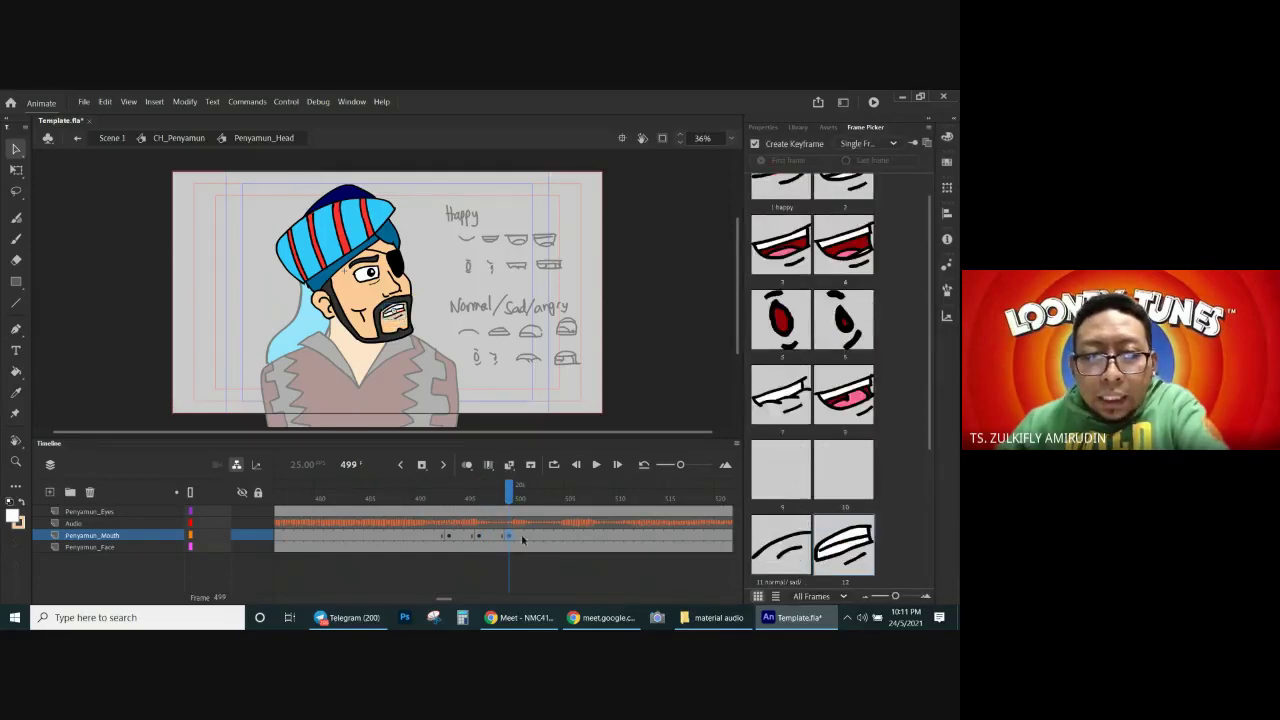
Step: Key open mouth pose 13 at frame 501 on the Penyamun_Mouth layer
click(527, 538)
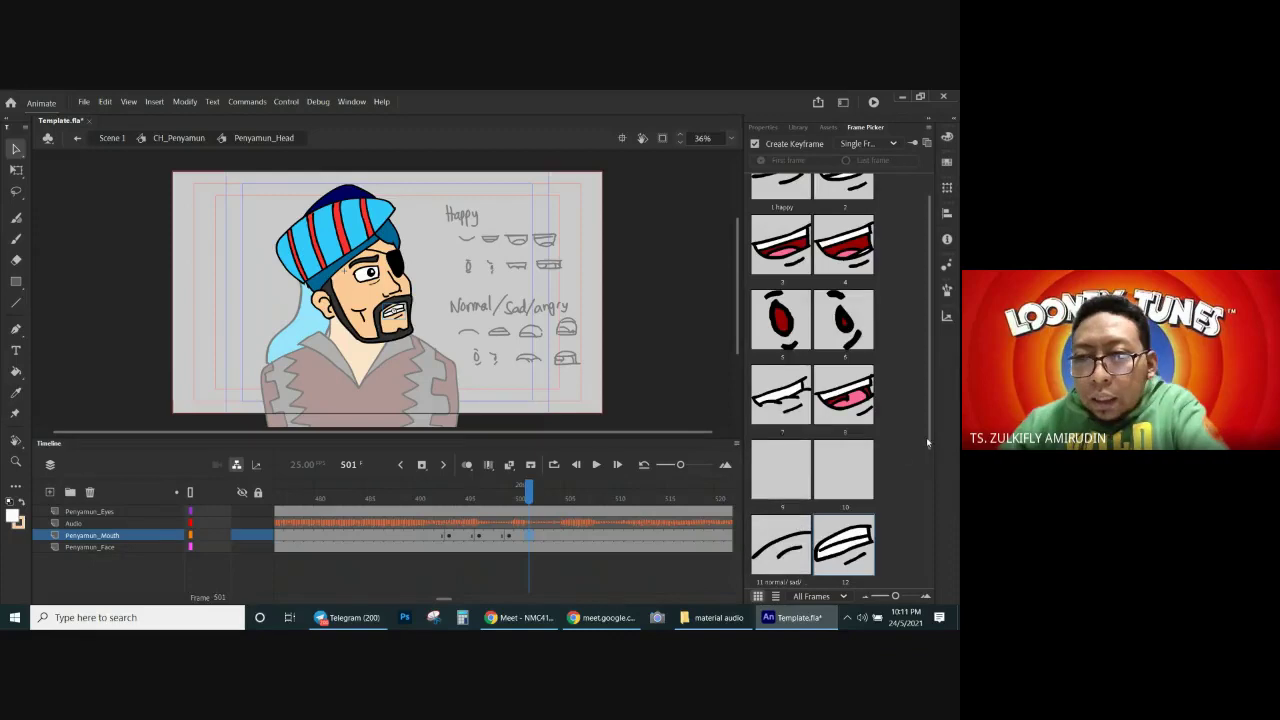
drag(928, 441, 928, 515)
click(786, 494)
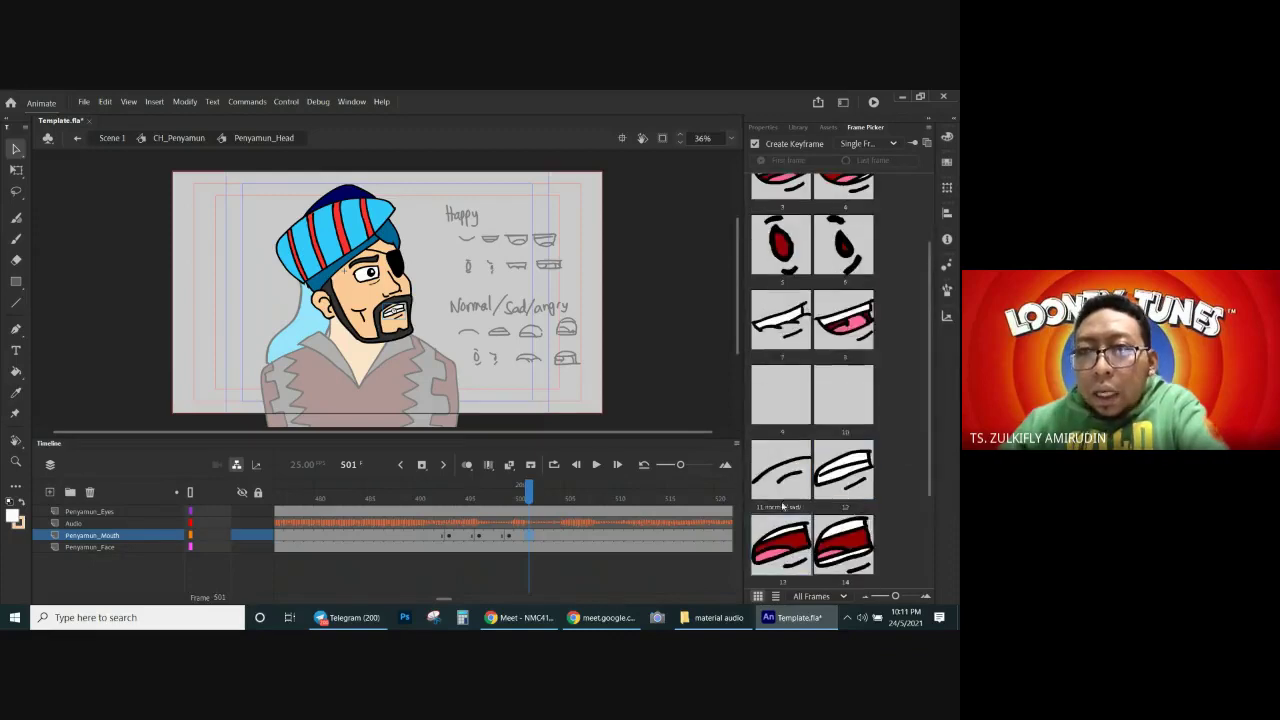
right_click(743, 380)
click(887, 486)
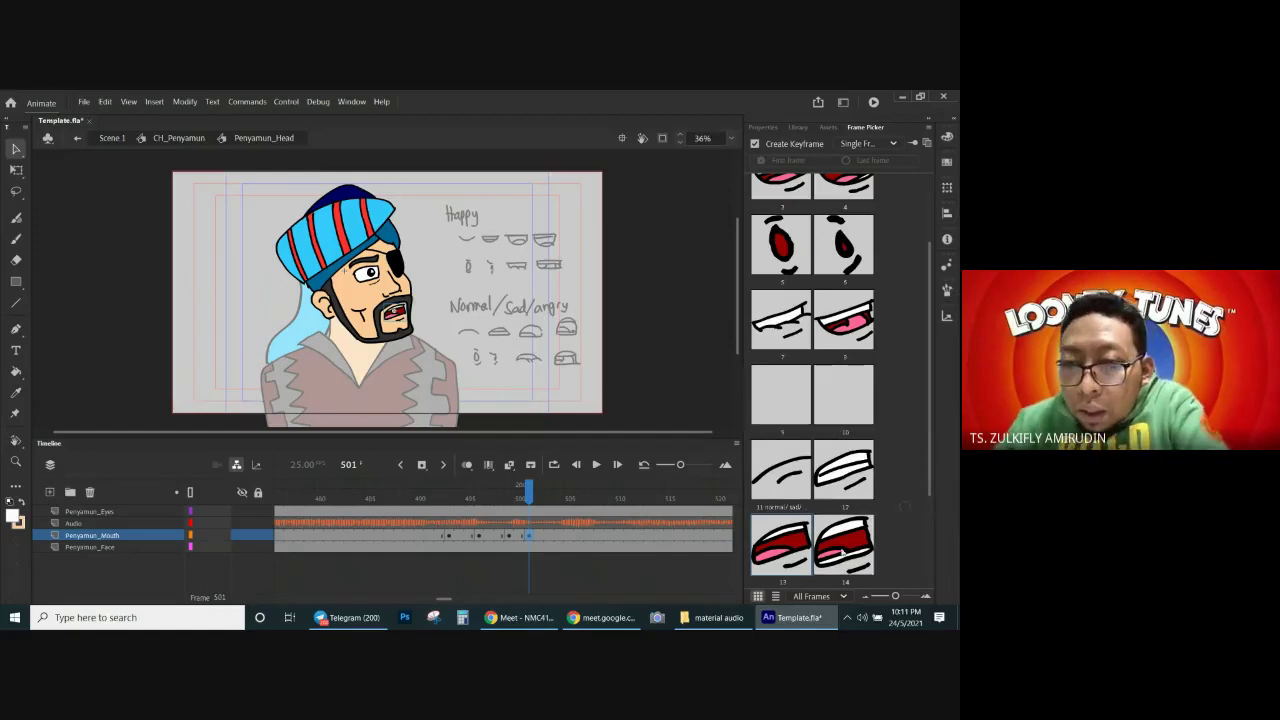
Step: Try the frame picker's list view and Keyframes filter, returning to thumbnails of All Frames
click(775, 597)
click(759, 597)
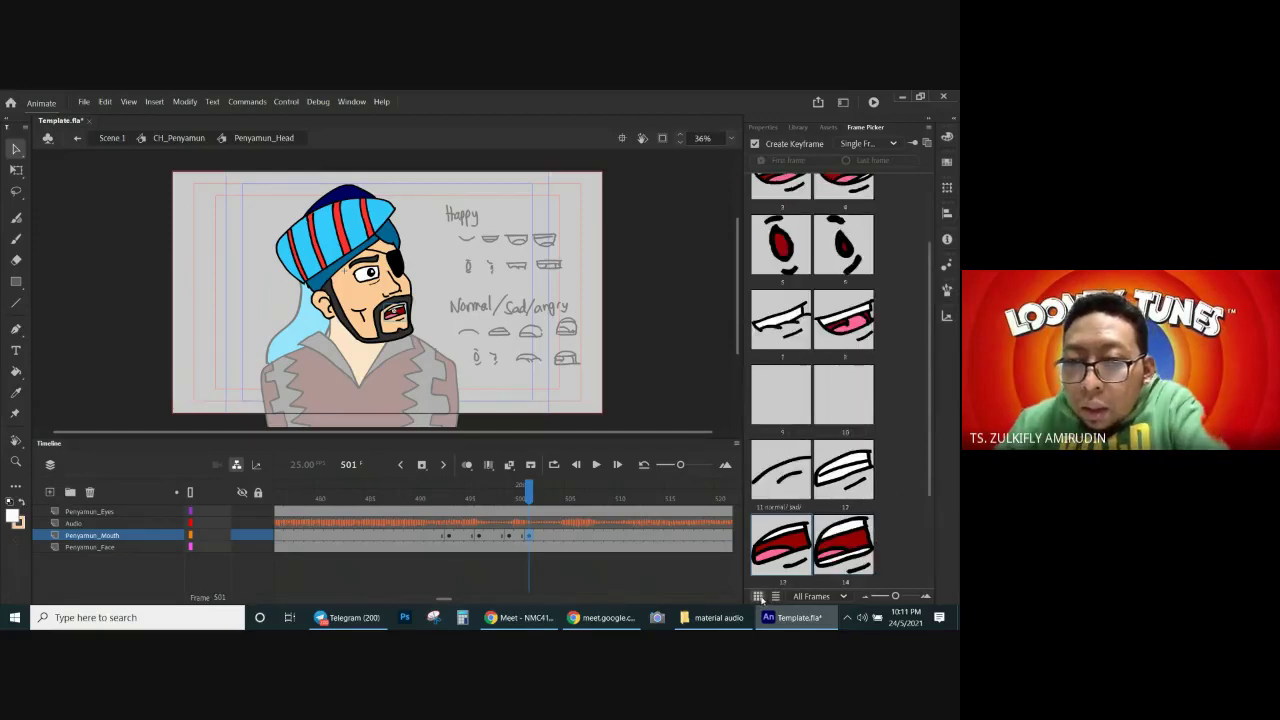
click(843, 596)
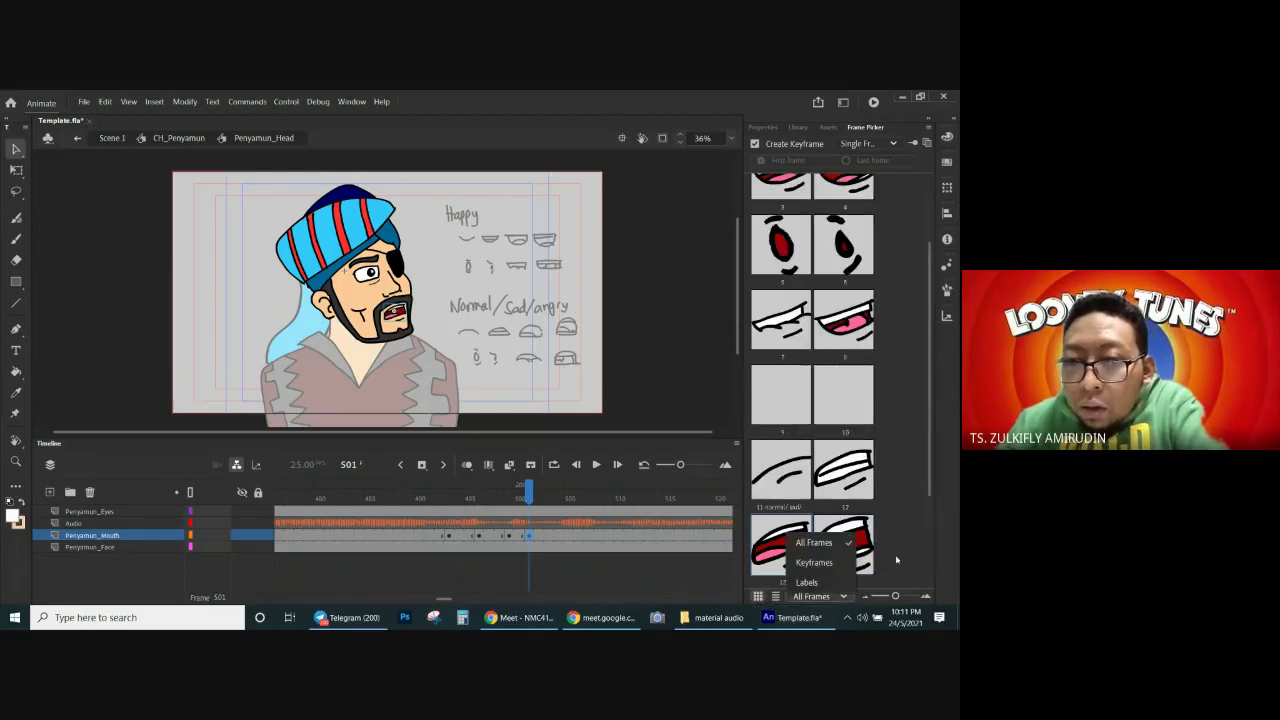
click(813, 562)
click(843, 596)
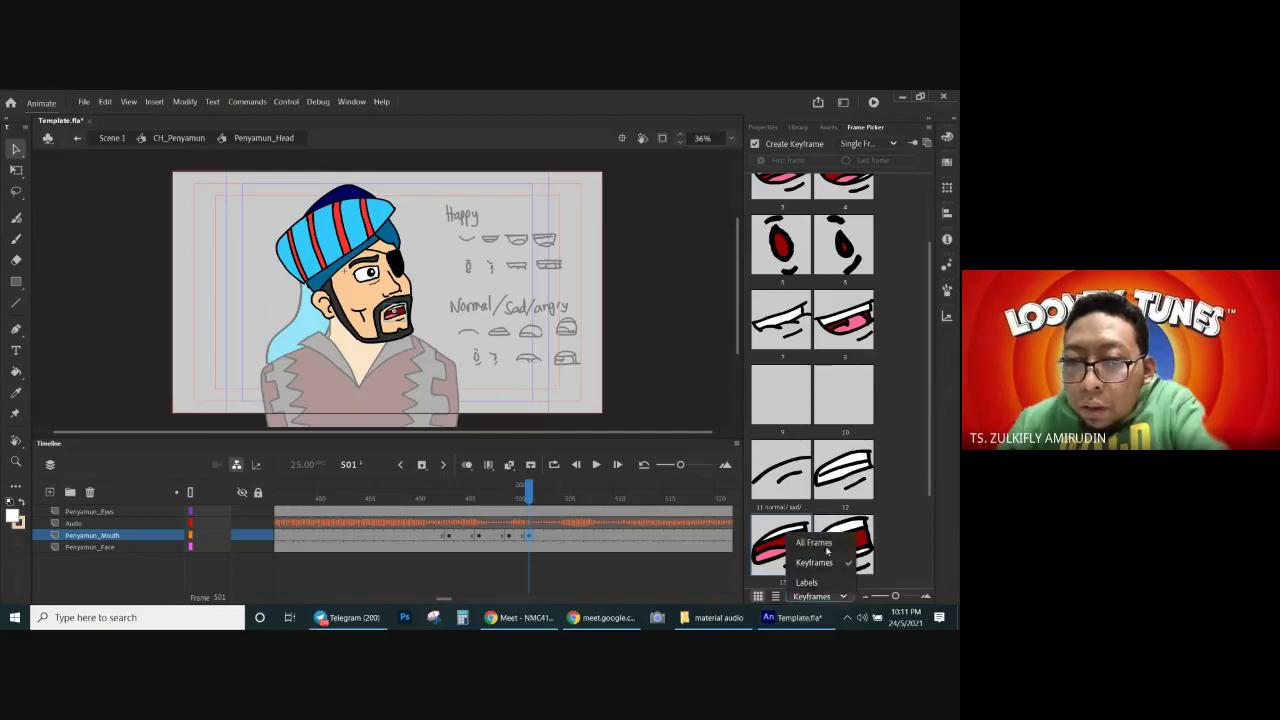
click(800, 540)
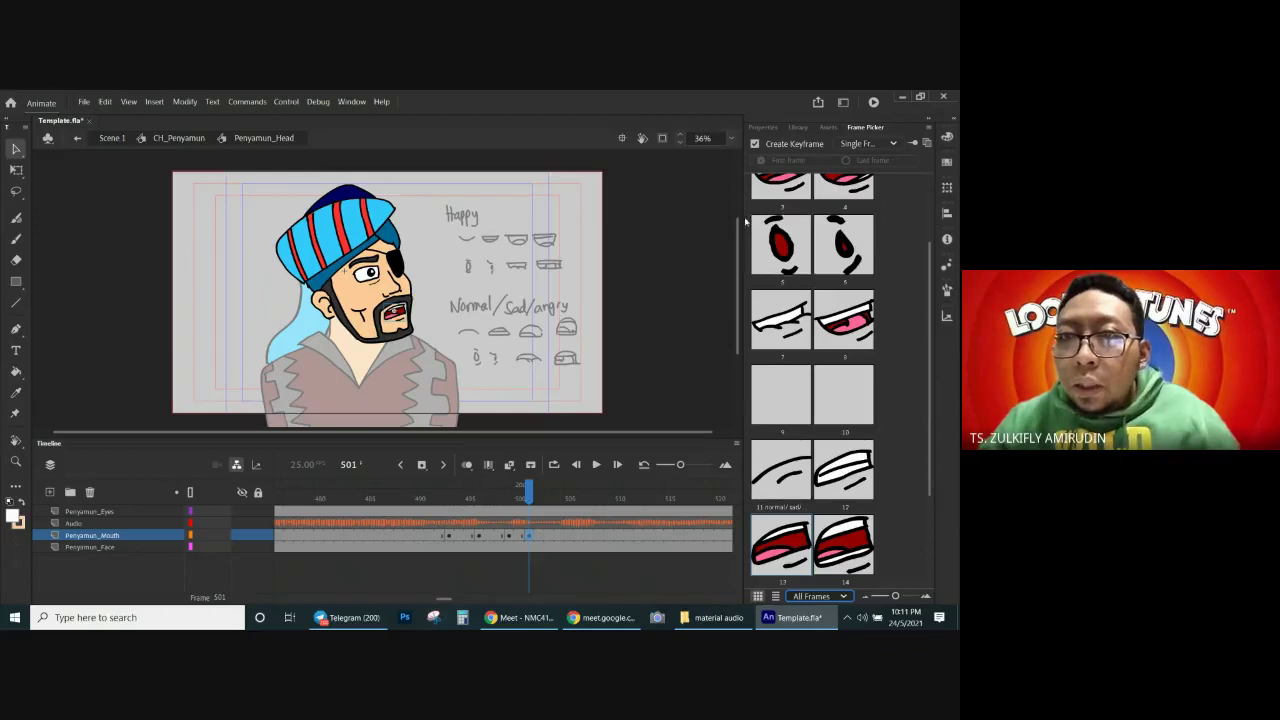
Step: Widen the Frame Picker so that all 18 mouth pose thumbnails fit without scrolling
drag(716, 212, 688, 218)
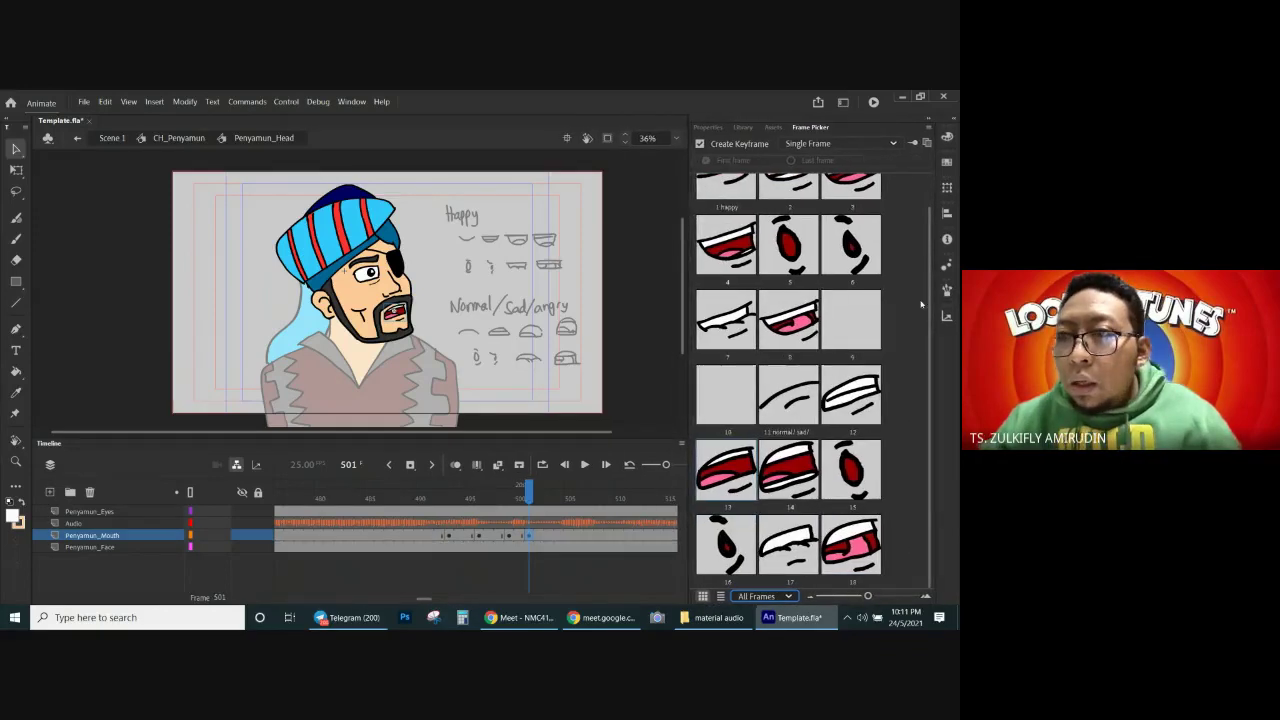
drag(930, 313, 930, 312)
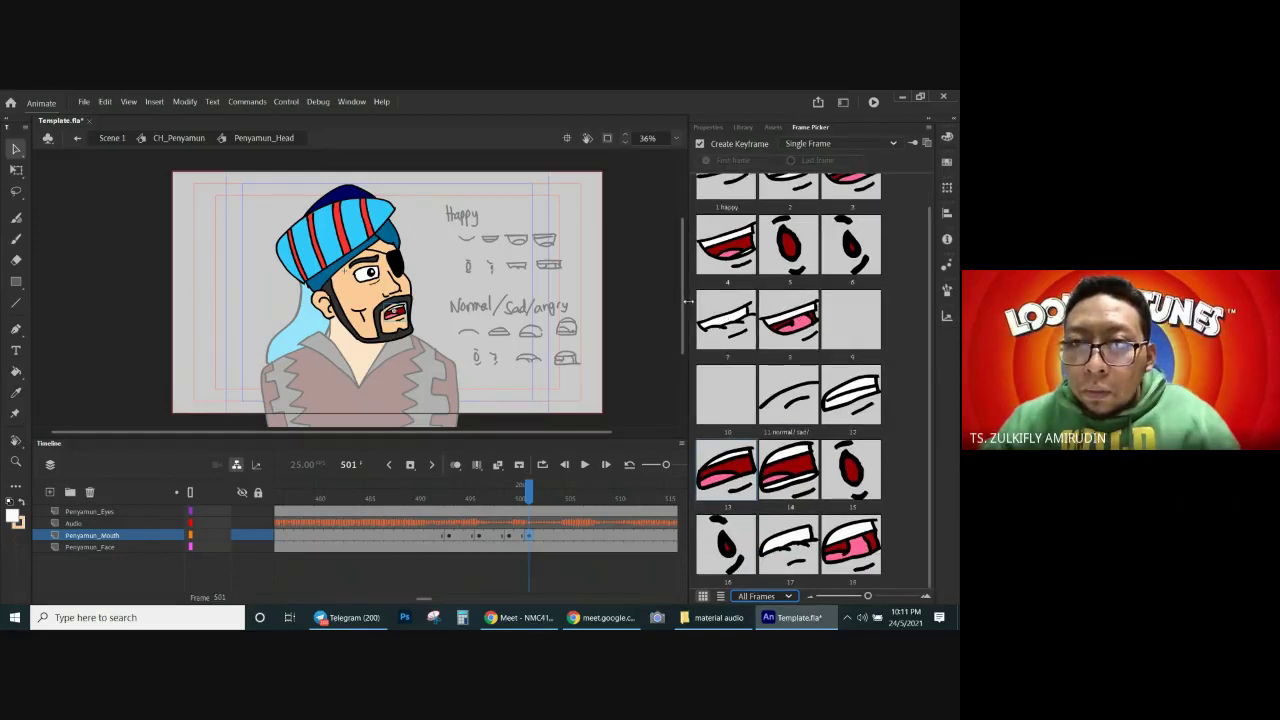
drag(655, 300, 657, 300)
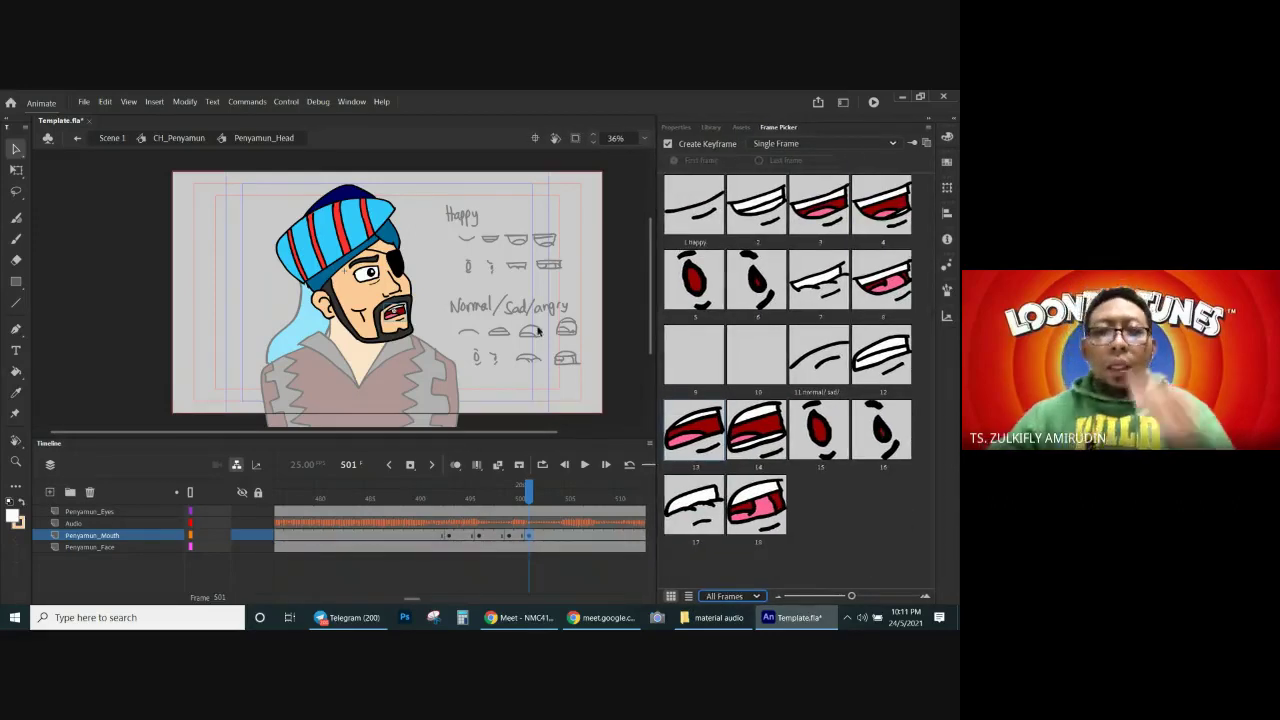
Step: Key clenched-teeth mouth pose 12 at frame 504 on the Penyamun_Mouth layer
drag(411, 598, 418, 598)
mouse_move(402, 494)
mouse_down()
mouse_move(331, 491)
mouse_move(428, 493)
mouse_up()
click(403, 490)
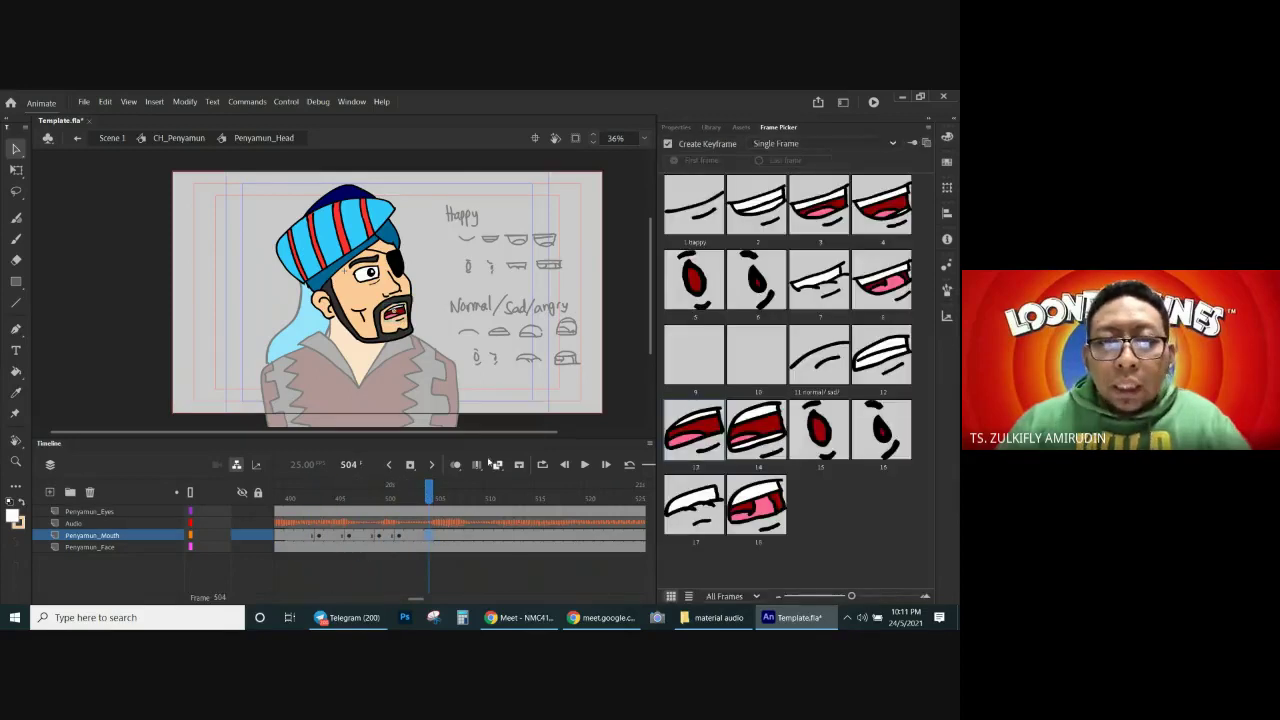
click(880, 355)
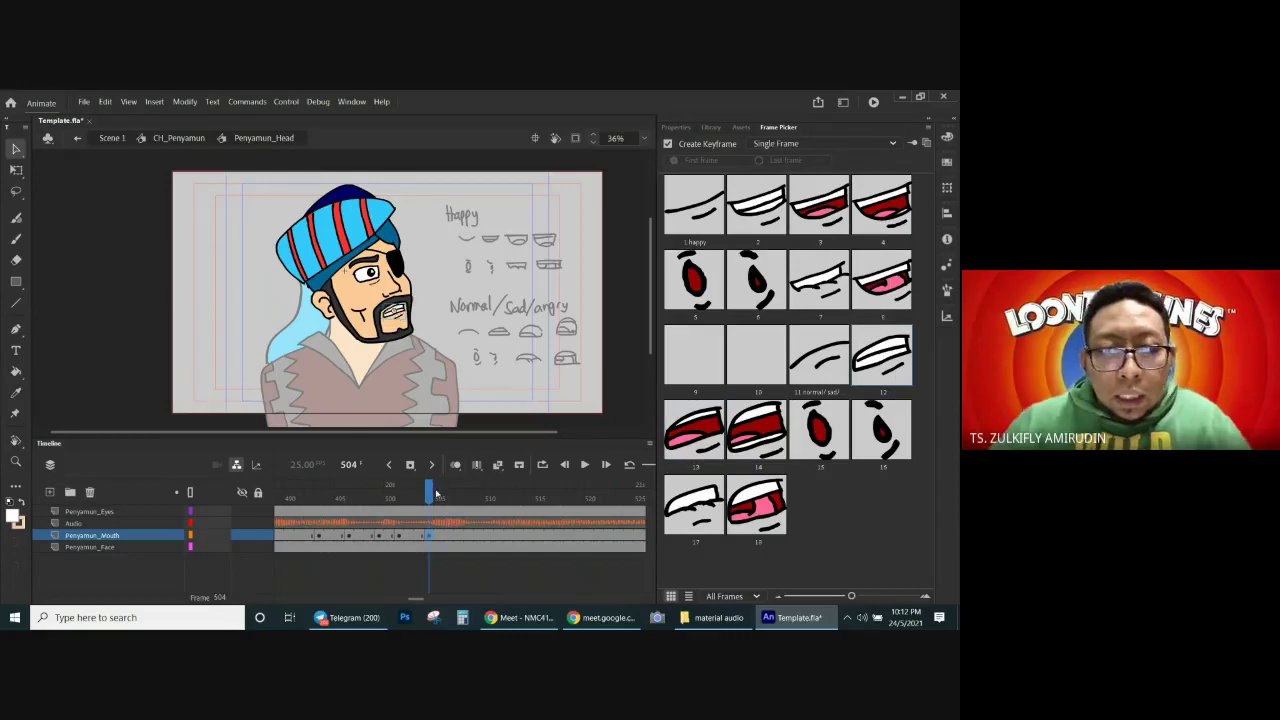
Step: Play back the keyed mouth poses with the audio, continuing past frame 504 to hear the following passage
drag(436, 492, 304, 493)
click(585, 465)
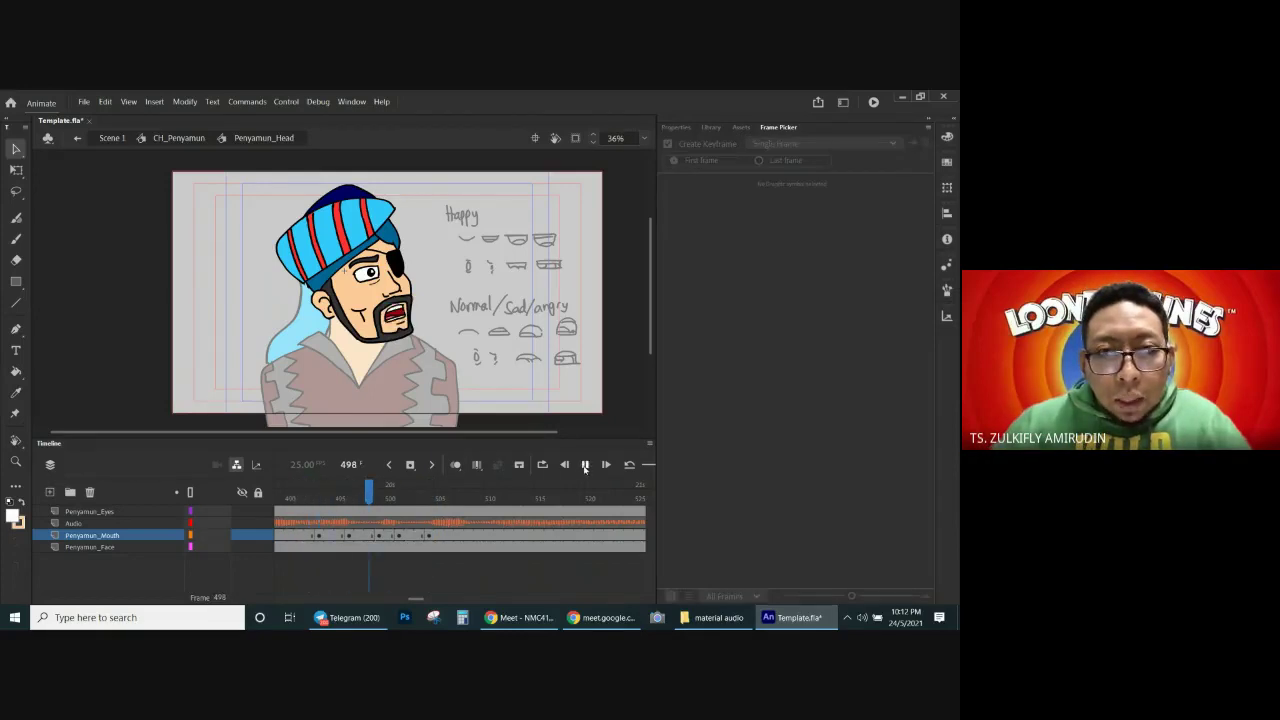
click(585, 465)
click(585, 465)
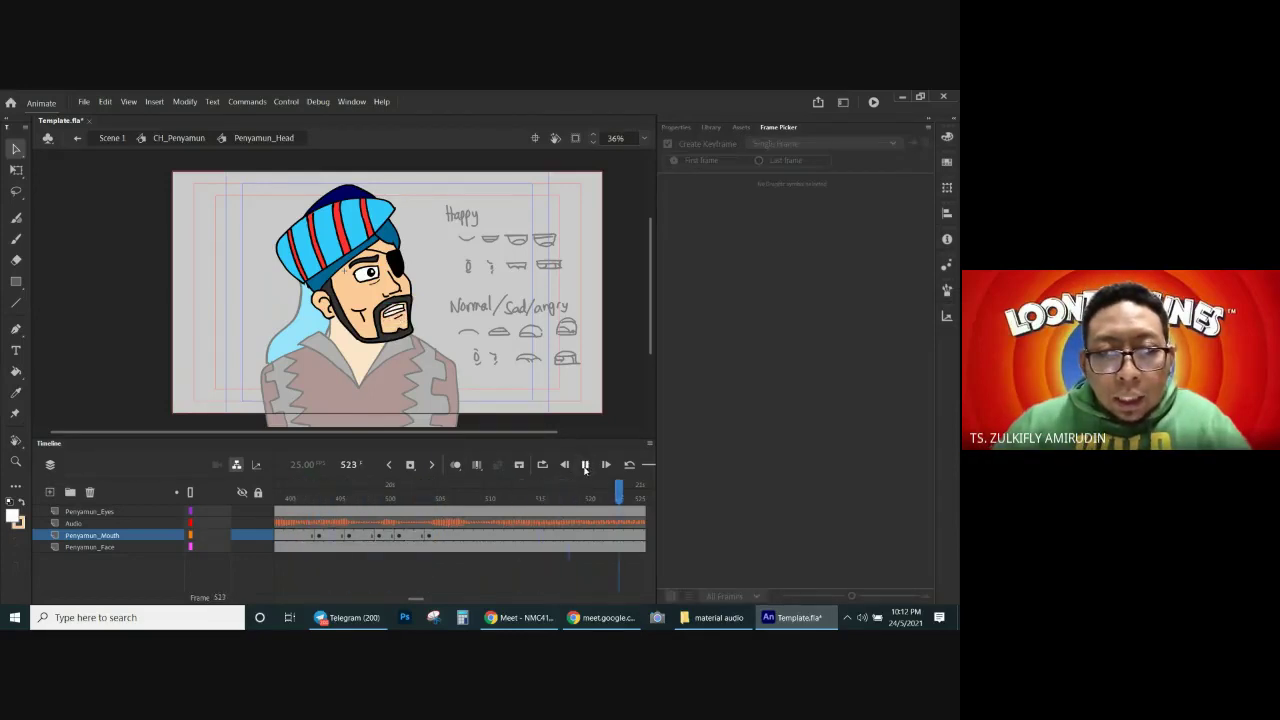
click(585, 465)
Step: Locate where the next speech begins and key closed mouth pose 11 at frame 546 on the Penyamun_Mouth layer
drag(458, 508, 421, 500)
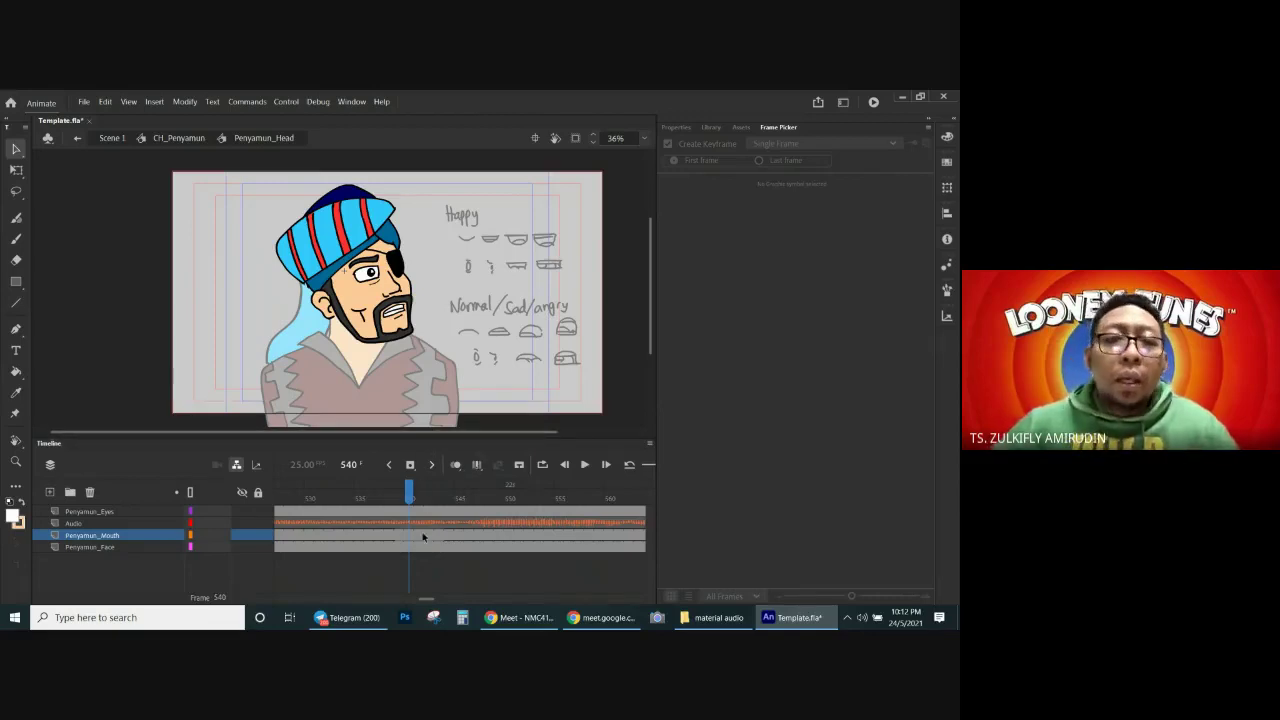
mouse_move(410, 500)
mouse_down()
mouse_move(474, 500)
mouse_move(412, 500)
mouse_up()
key(Return)
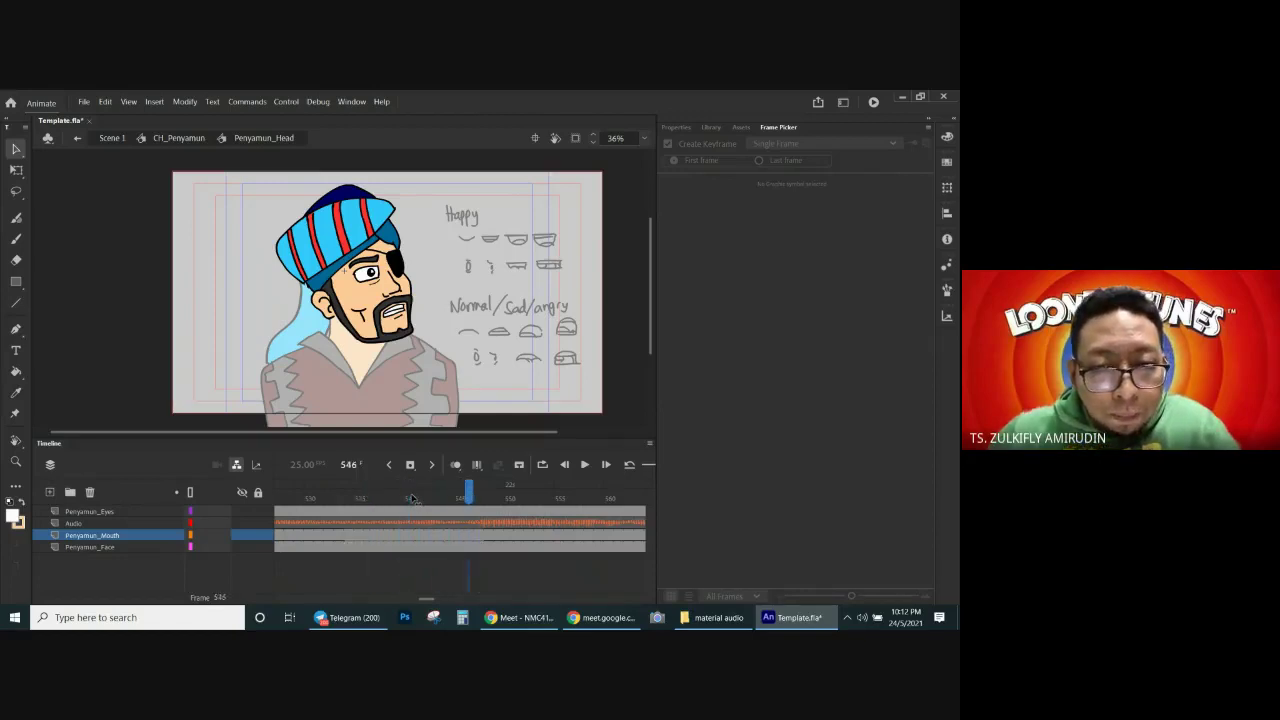
click(468, 539)
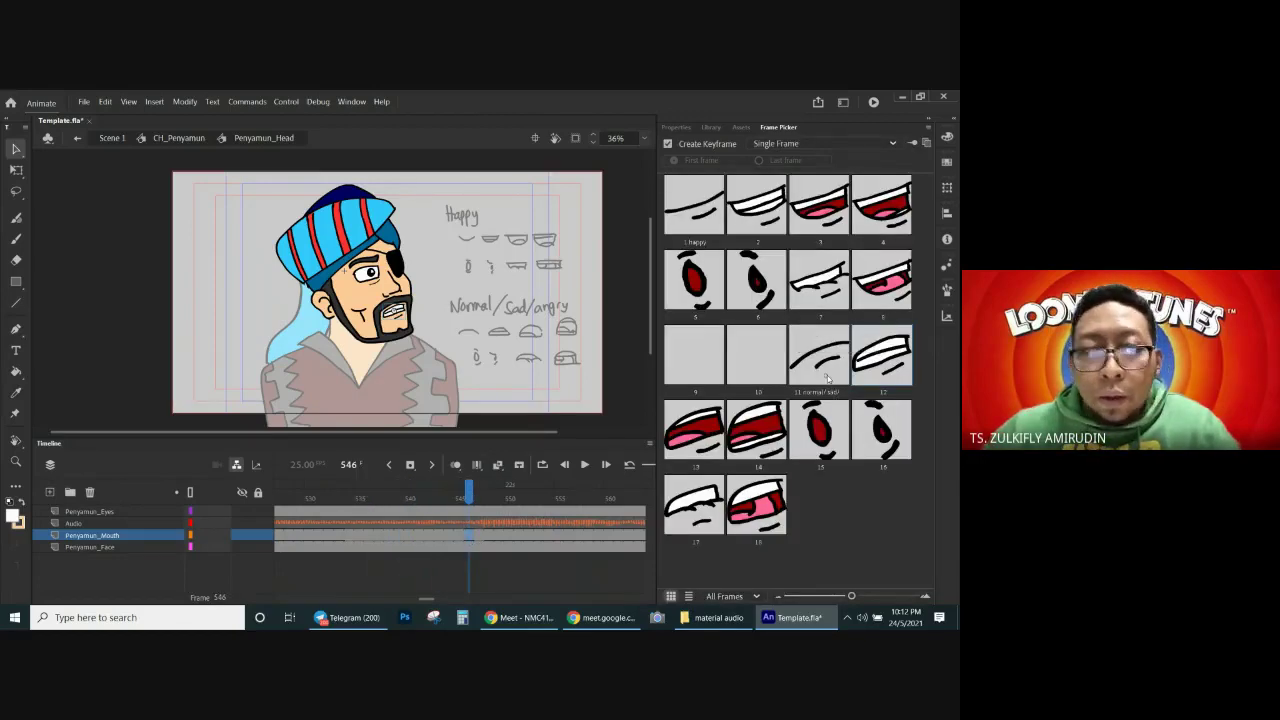
Step: Key open mouth pose 13 at frame 548 and wider pose 14 at frame 550
click(488, 535)
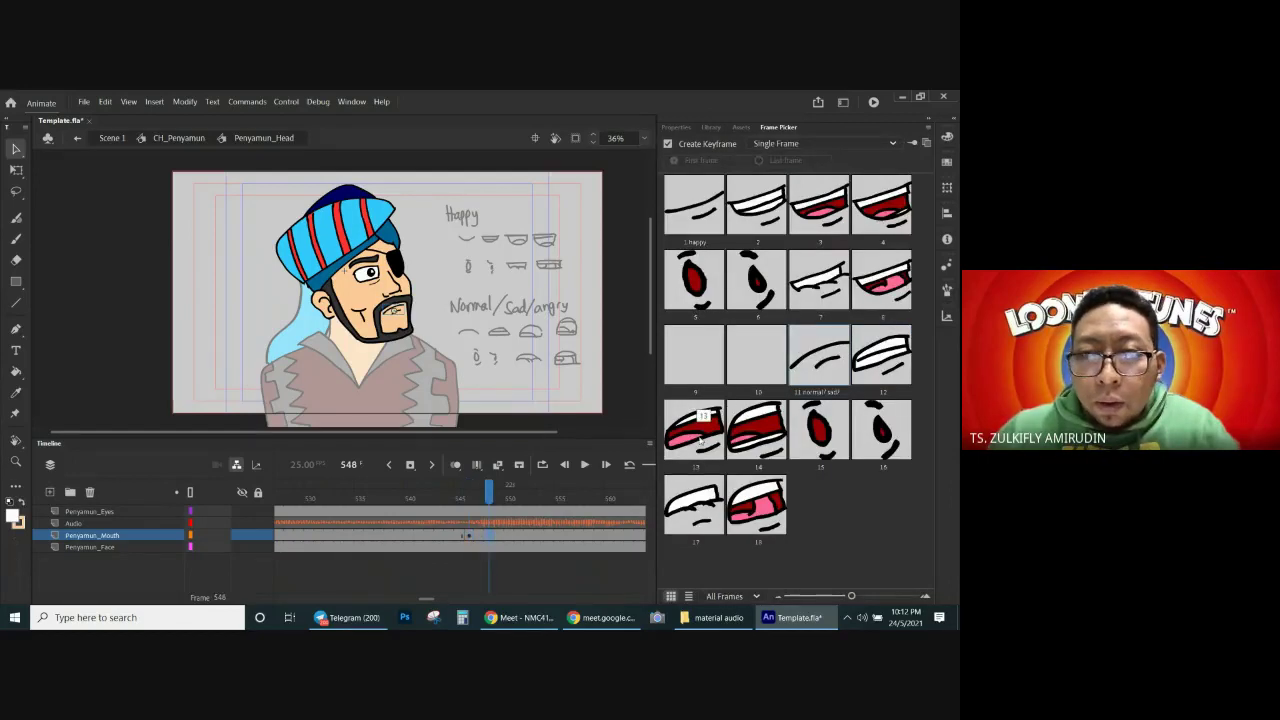
click(698, 432)
click(510, 537)
click(740, 447)
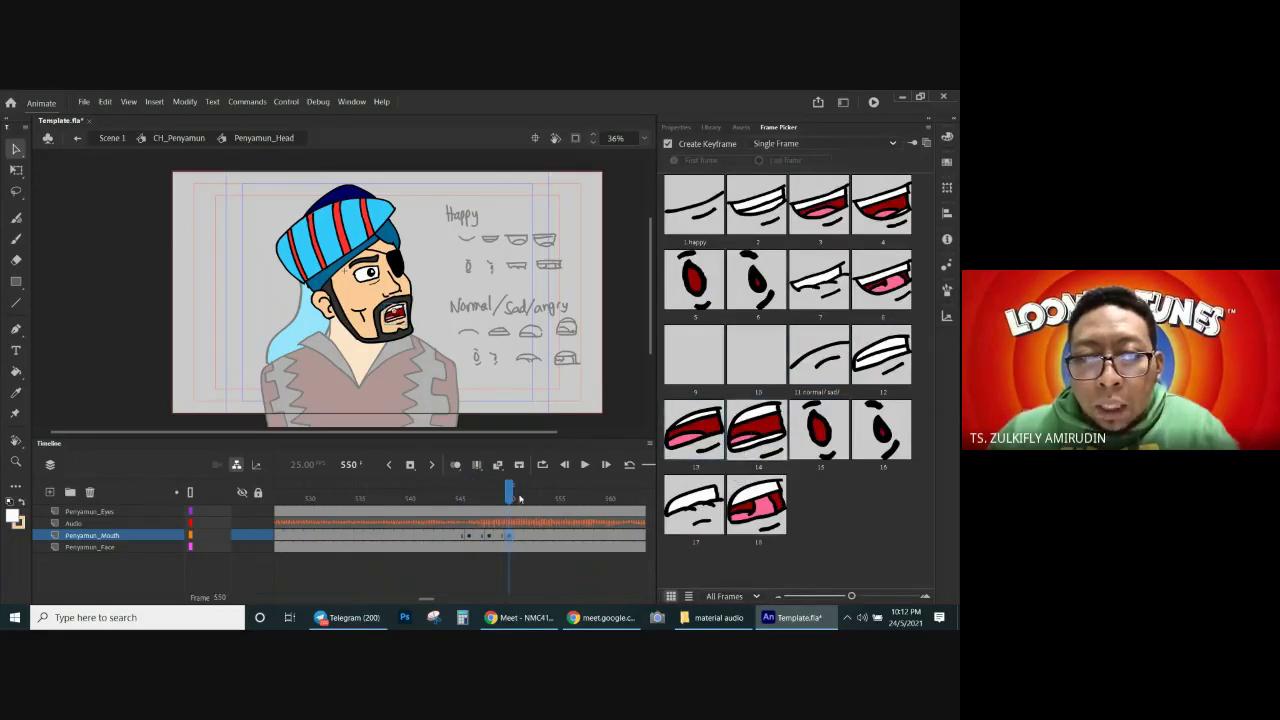
Step: Listen on from the newly keyed mouth poses and key clenched-teeth pose 12 at frame 574
key(comma)
key(comma)
key(comma)
key(Return)
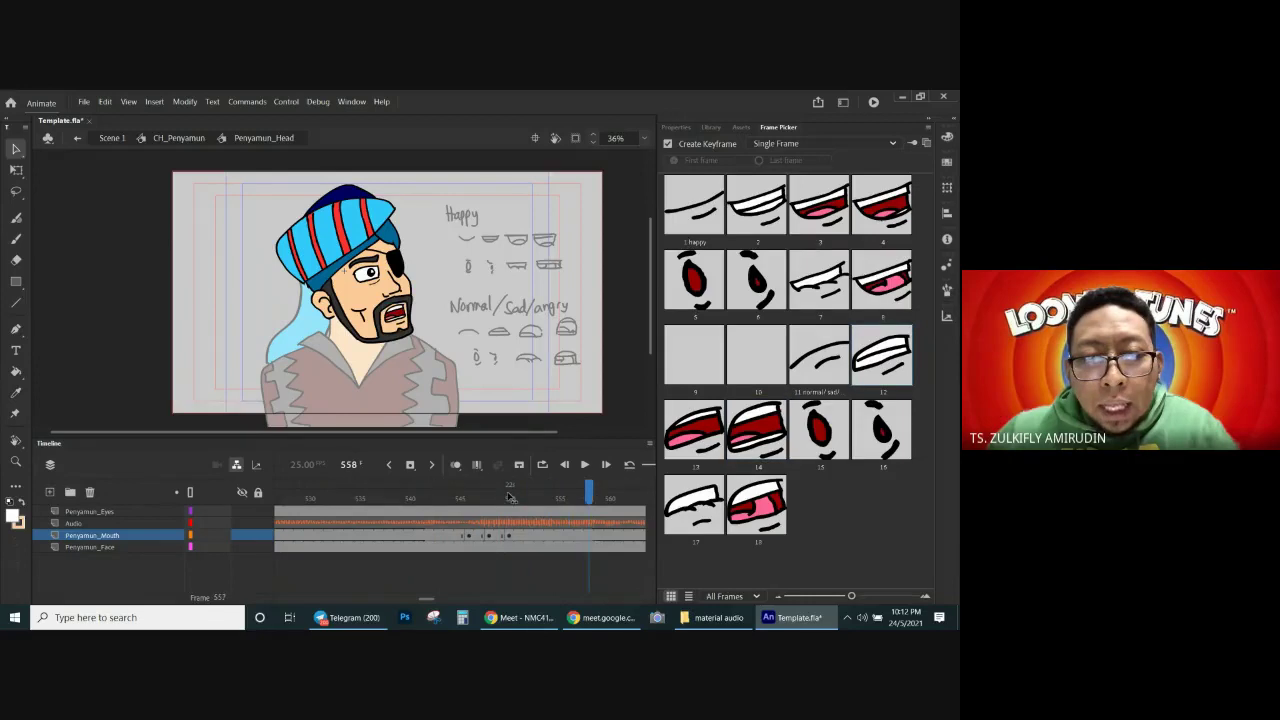
key(Return)
key(period)
key(period)
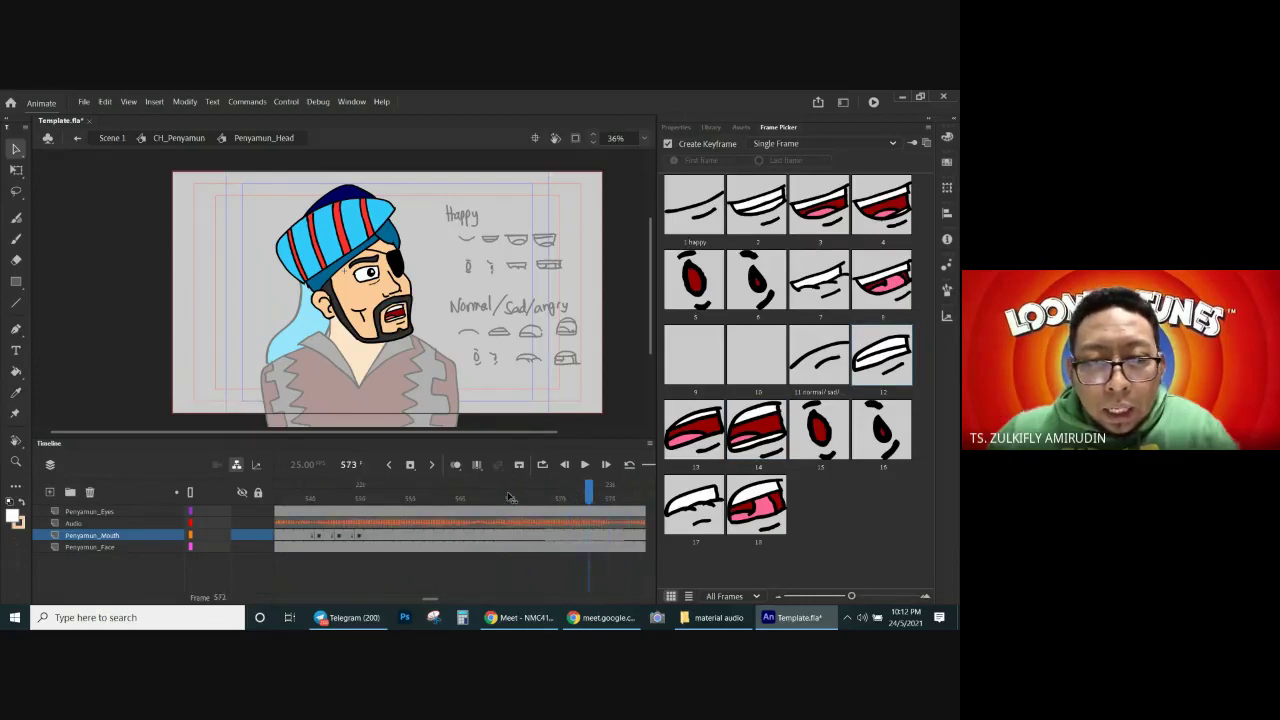
click(600, 538)
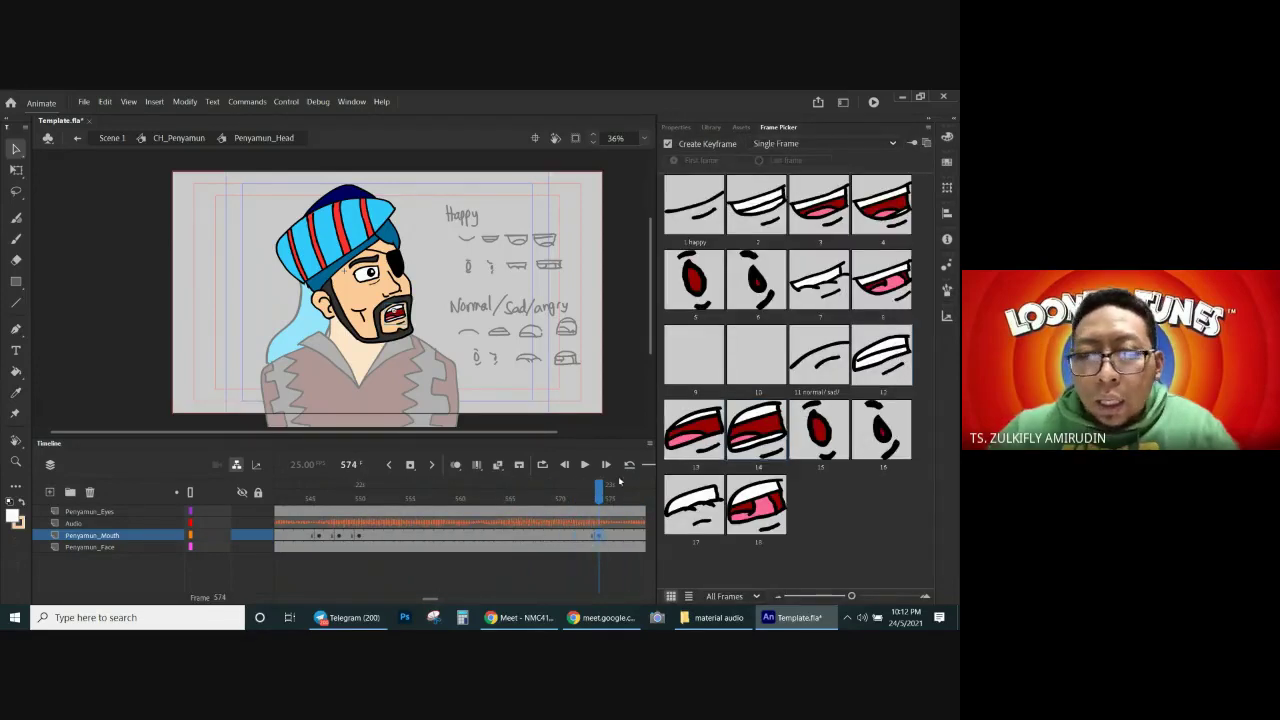
Step: Play the audio beyond frame 574 and key open mouth pose 13 at frame 584
click(622, 503)
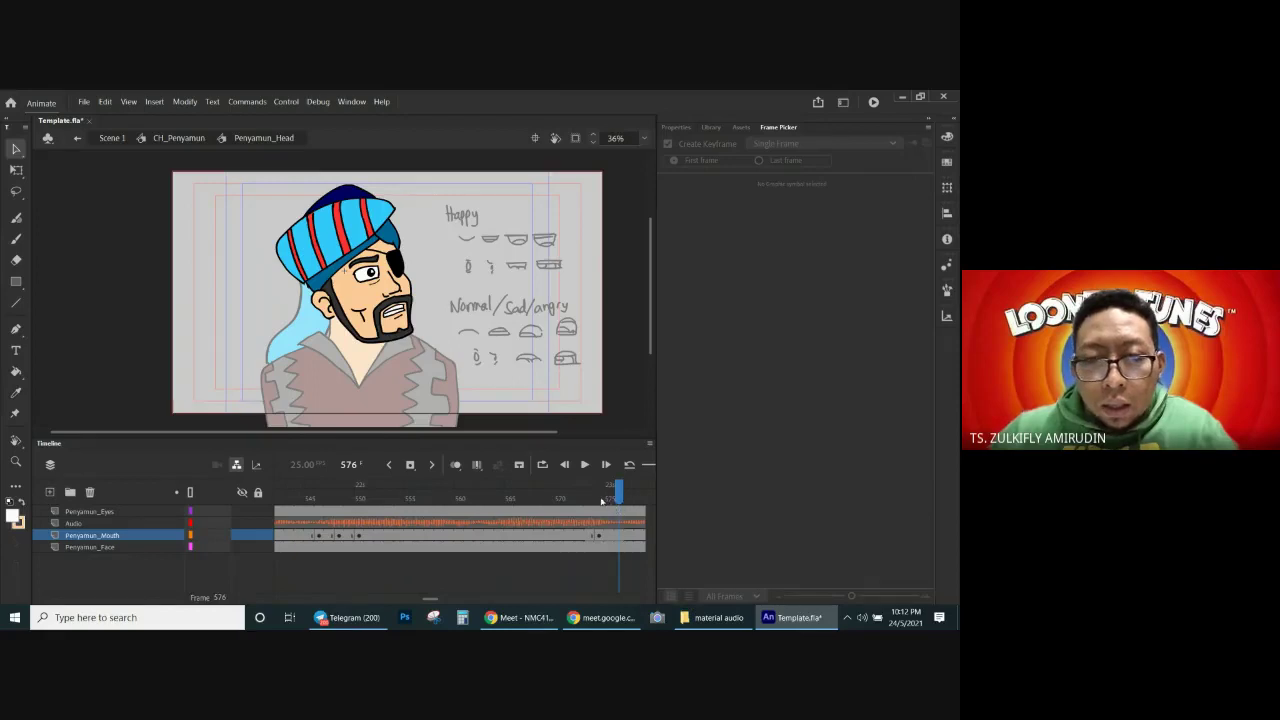
click(567, 495)
key(Return)
key(Return)
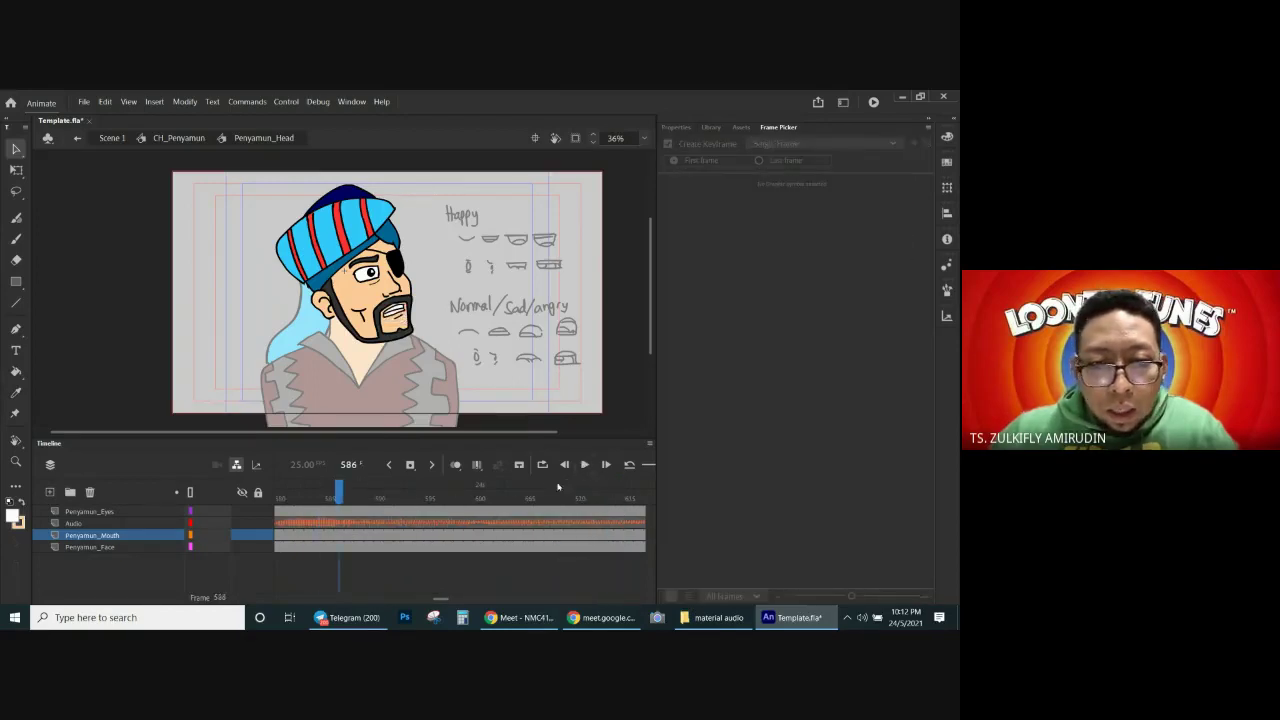
drag(440, 603, 436, 603)
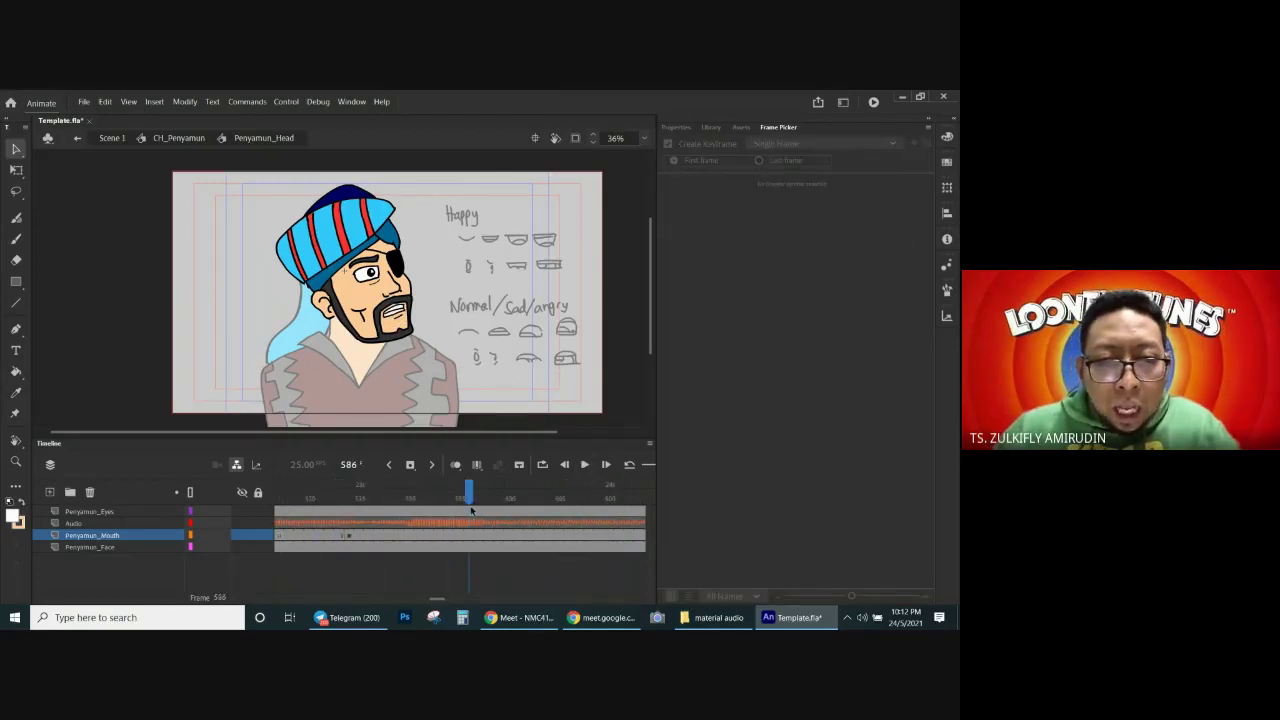
drag(470, 503, 448, 518)
click(447, 540)
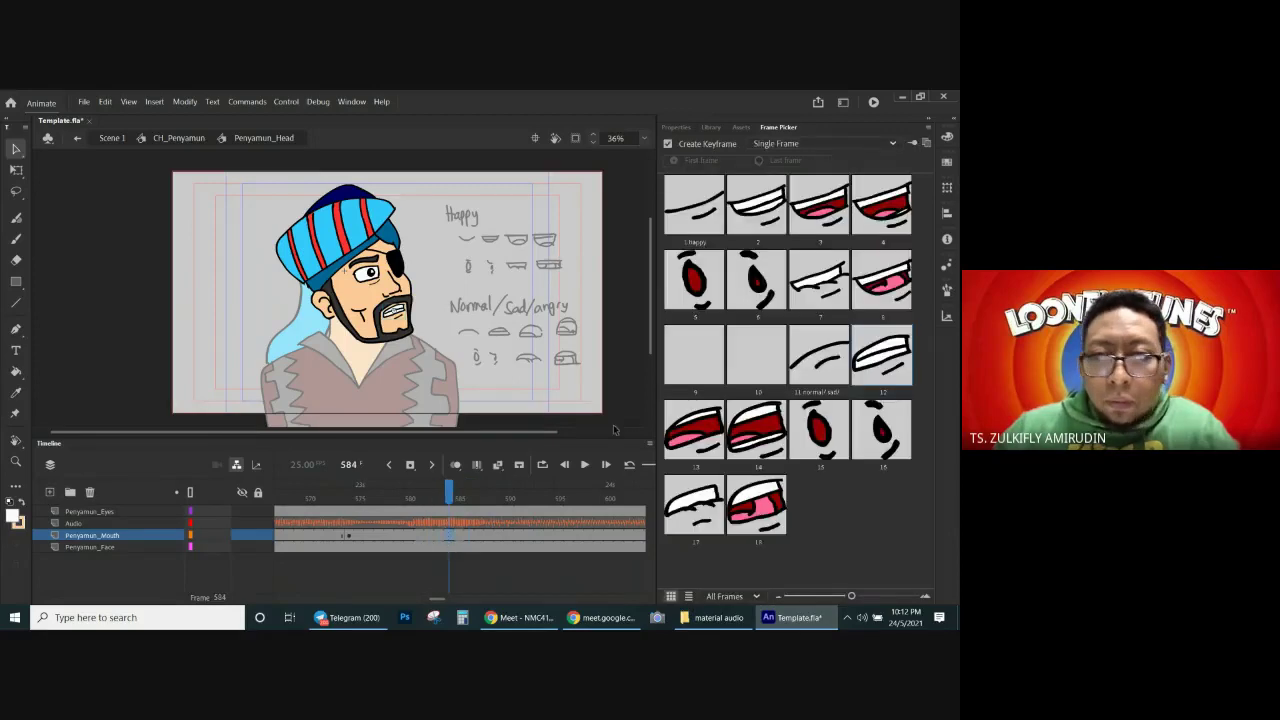
click(720, 436)
Step: Key wide-open mouth pose 14 at frame 586 and closed mouth pose 11 at frame 588
click(449, 497)
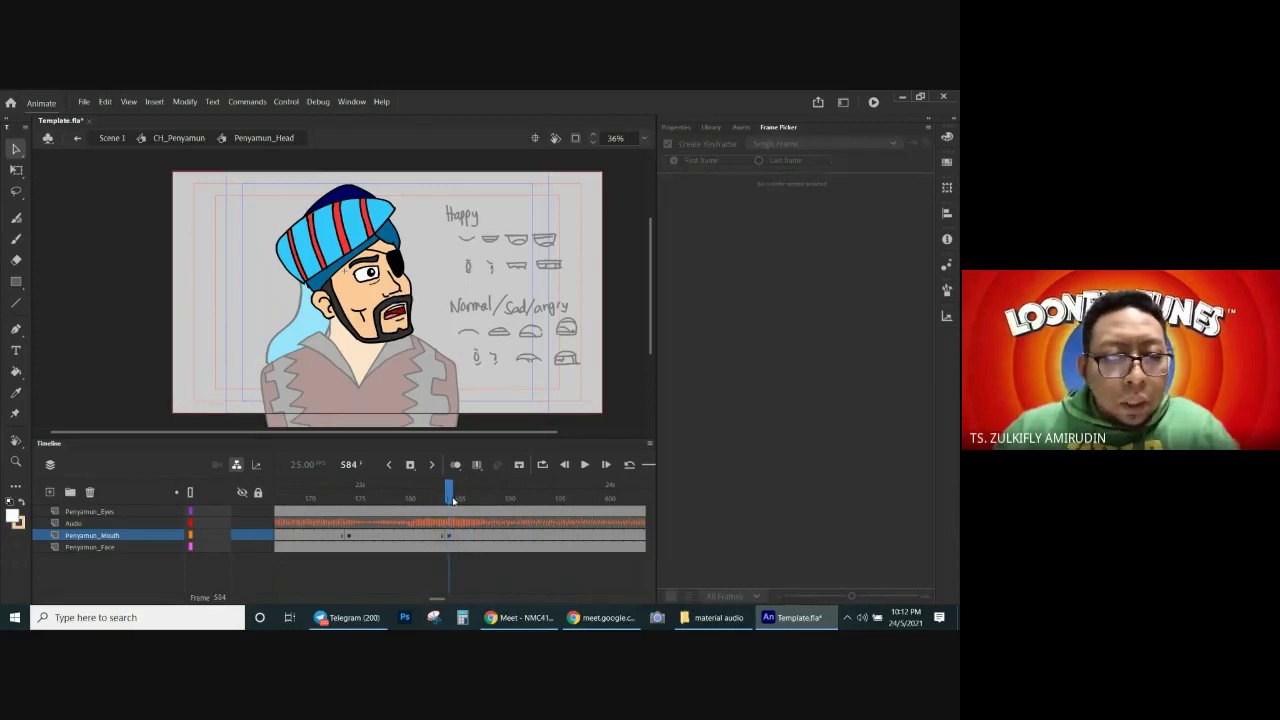
mouse_move(452, 500)
mouse_down()
mouse_move(429, 500)
mouse_move(502, 512)
mouse_move(469, 499)
mouse_up()
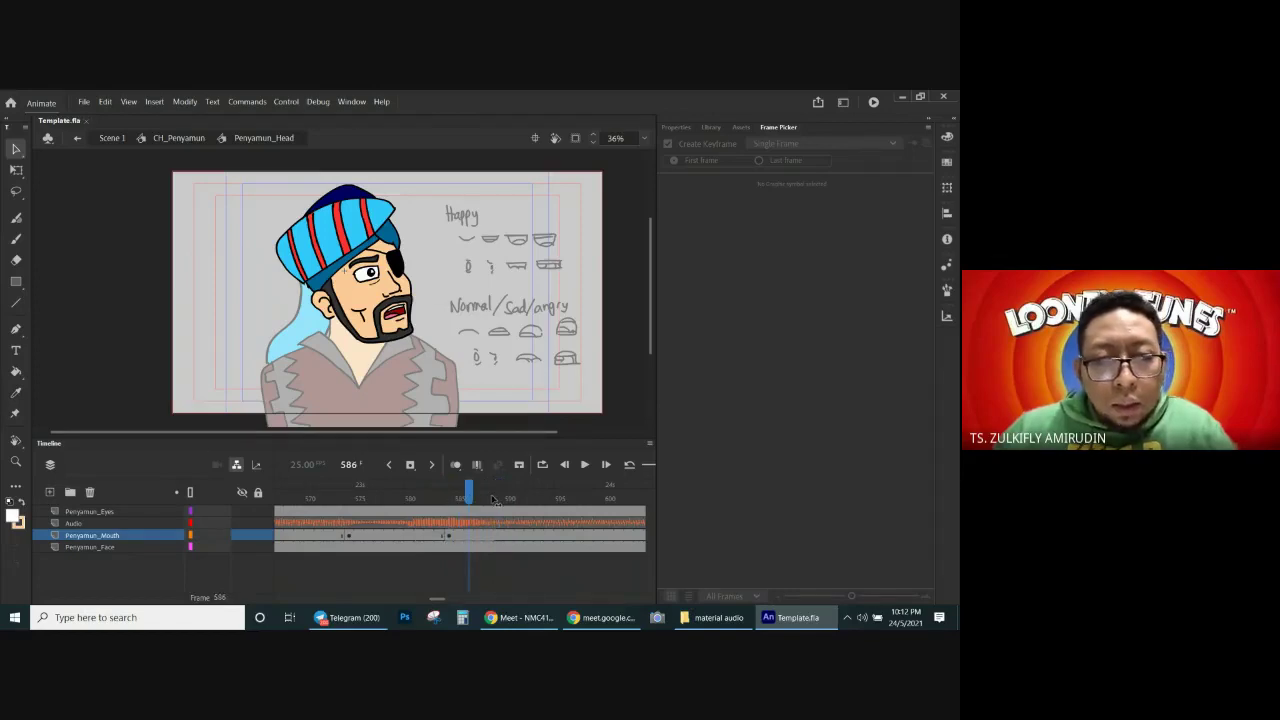
click(470, 537)
click(757, 436)
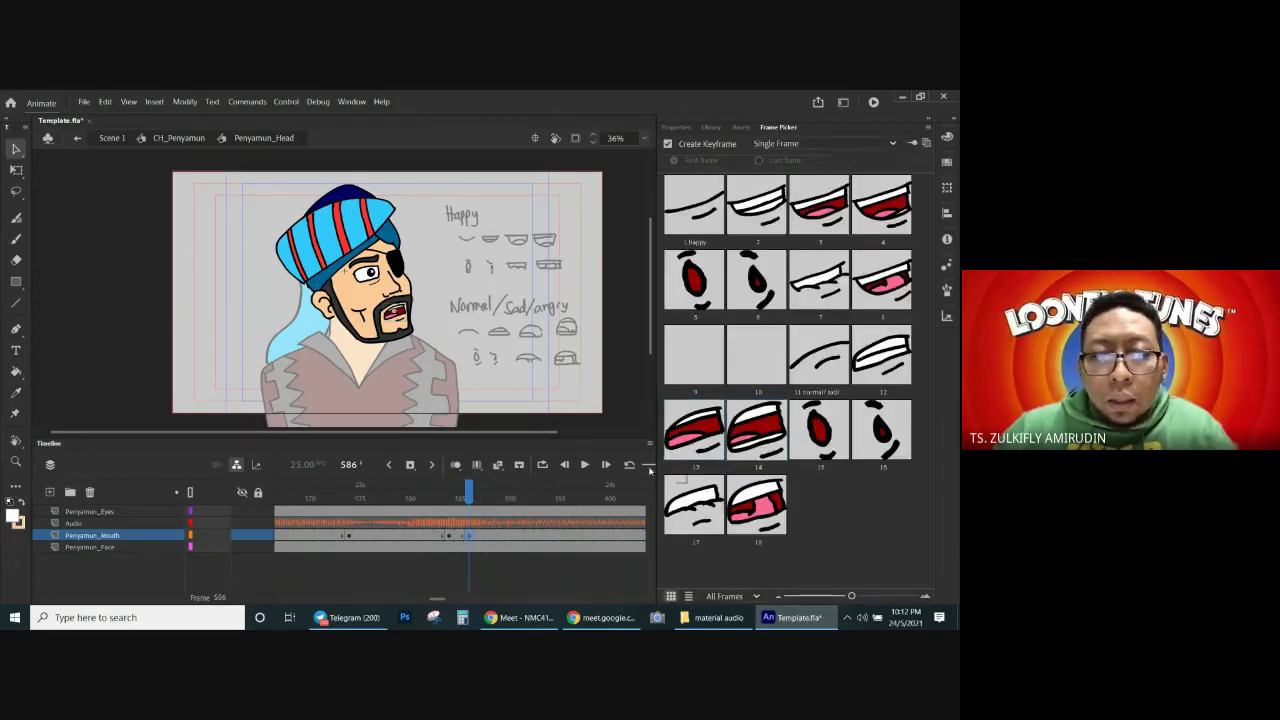
click(488, 538)
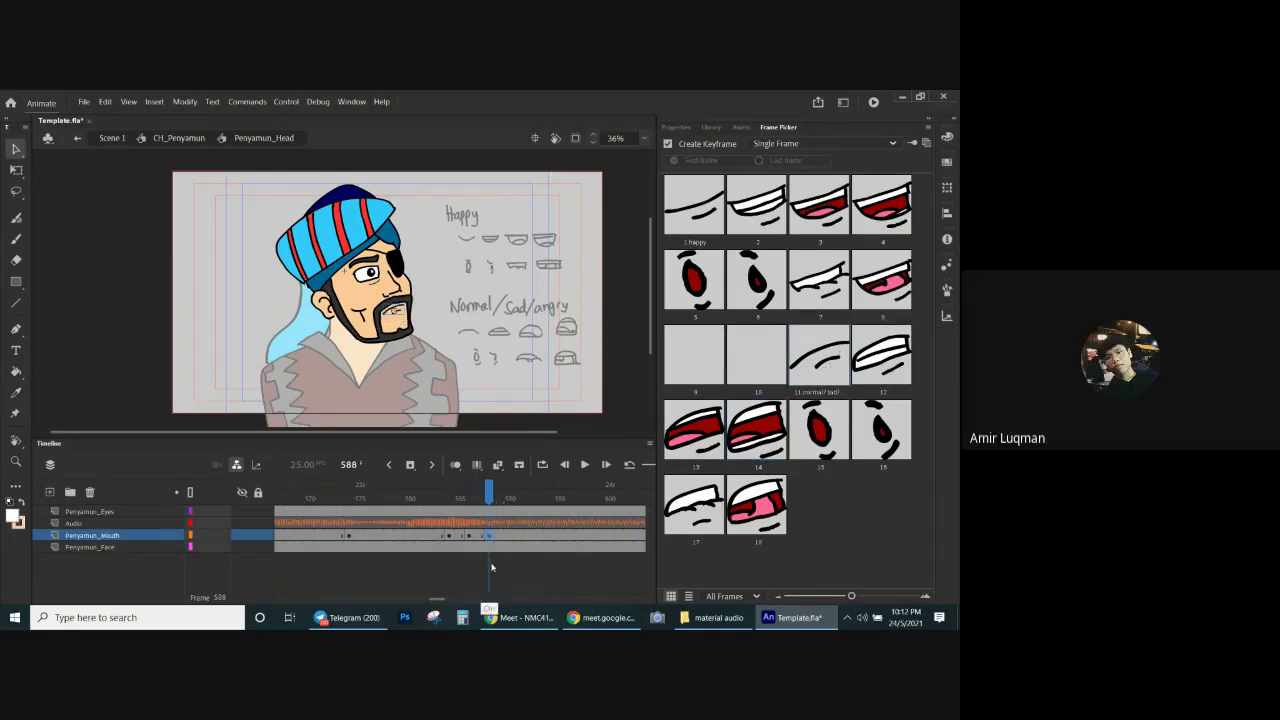
Step: Switch to the Google Meet call to check on the participants and return to Animate
click(518, 617)
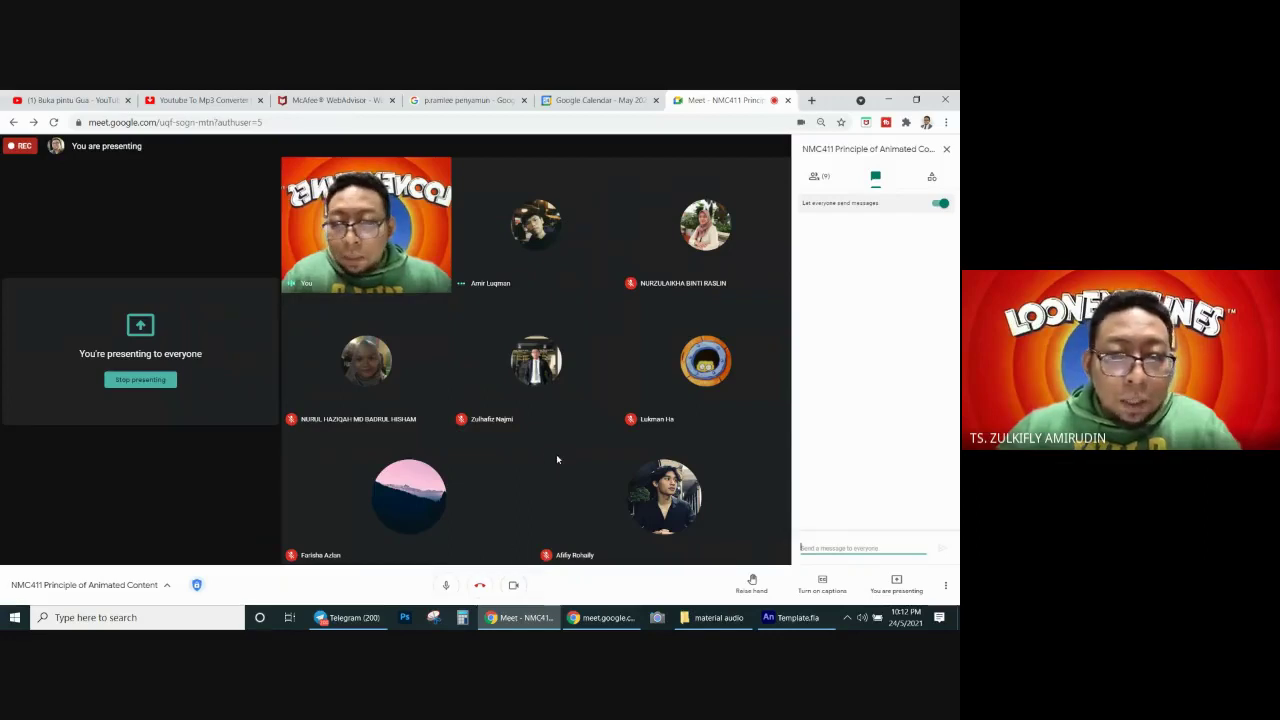
key(alt+Tab)
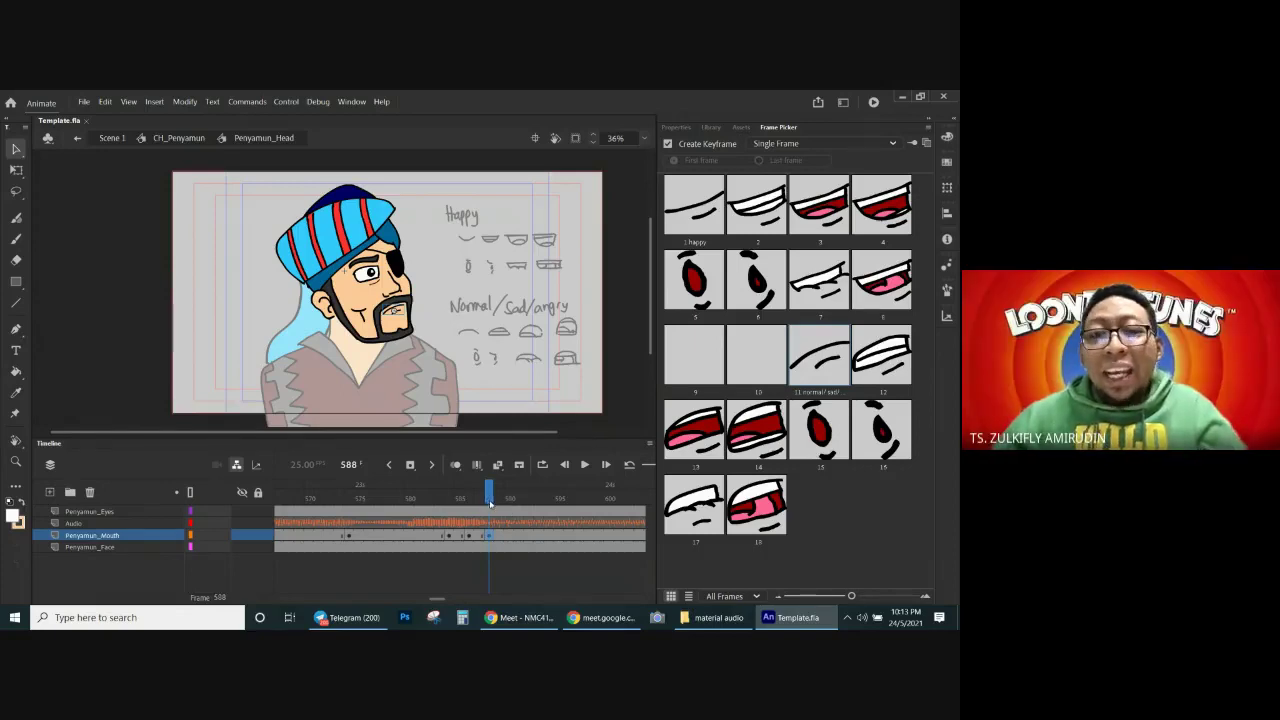
Step: Step through the mouth keys between frames 584 and 590 to check their timing against the audio
drag(489, 497, 502, 500)
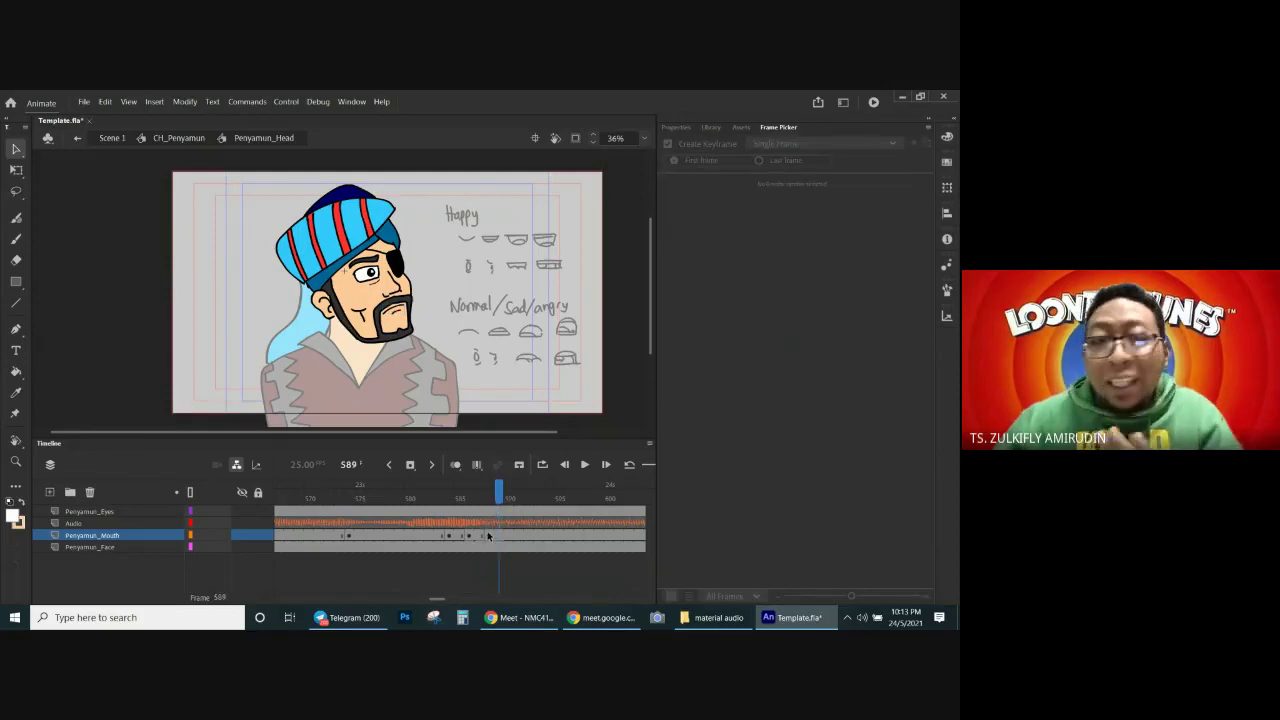
click(488, 499)
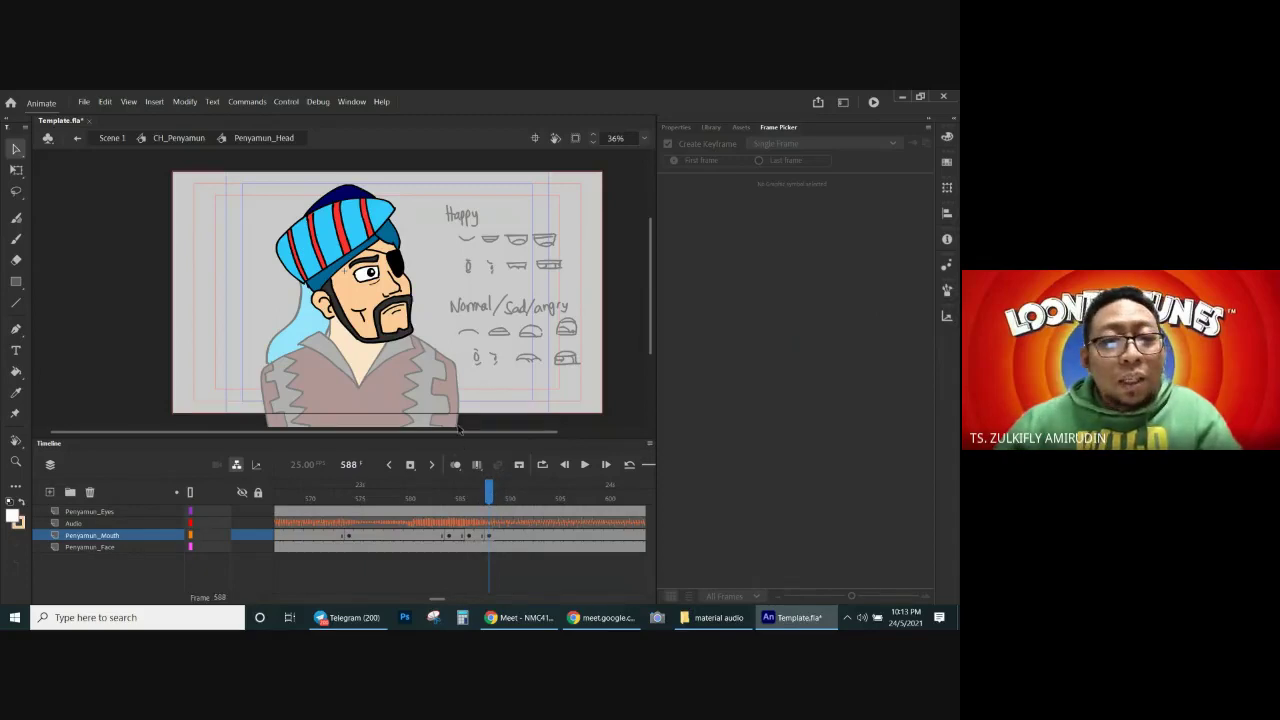
click(489, 538)
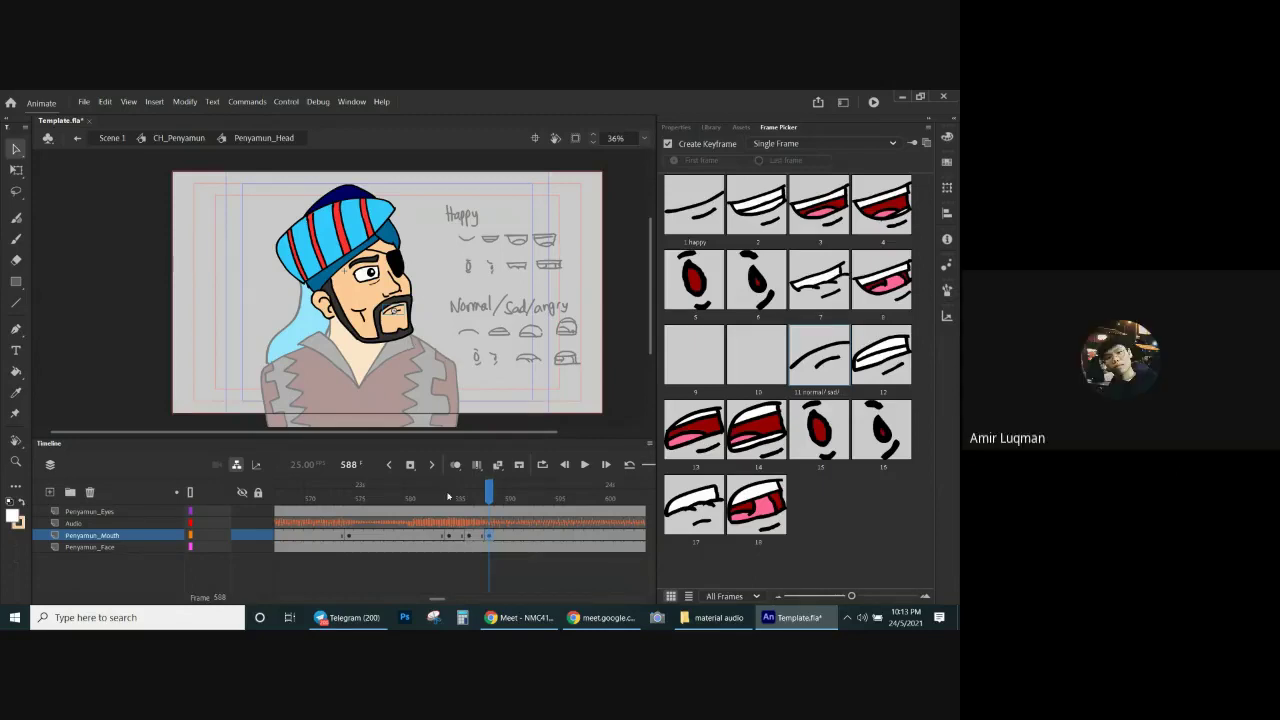
click(449, 496)
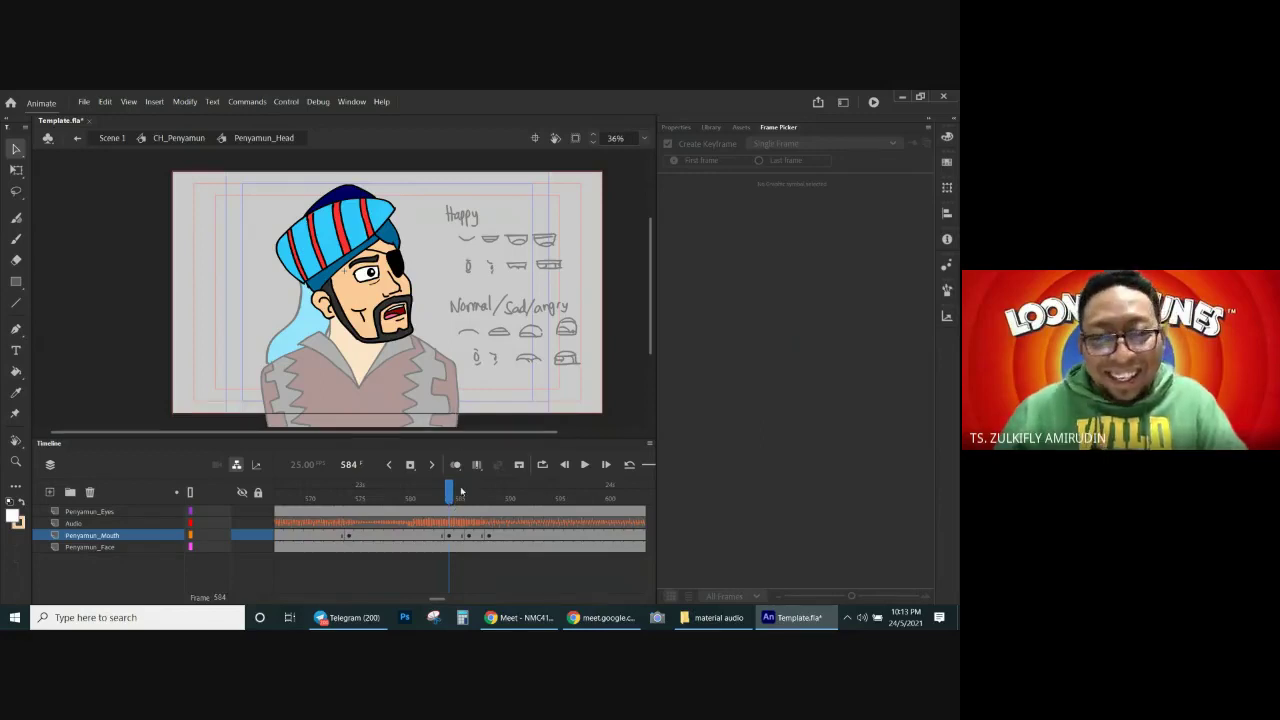
mouse_move(461, 497)
mouse_down()
mouse_move(509, 497)
mouse_move(430, 497)
mouse_move(456, 497)
mouse_up()
key(period)
key(period)
key(comma)
key(comma)
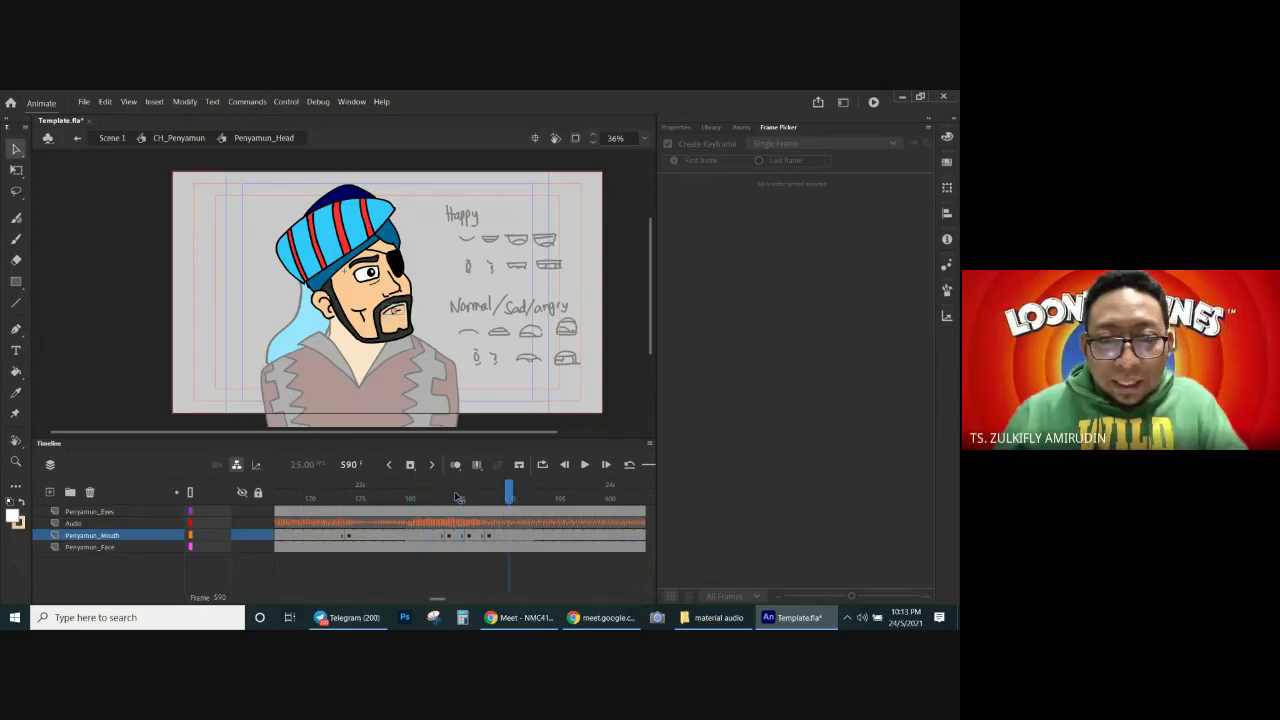
Step: Key clenched-teeth mouth pose 12 at frame 590 and closed mouth pose 11 at frame 592
key(period)
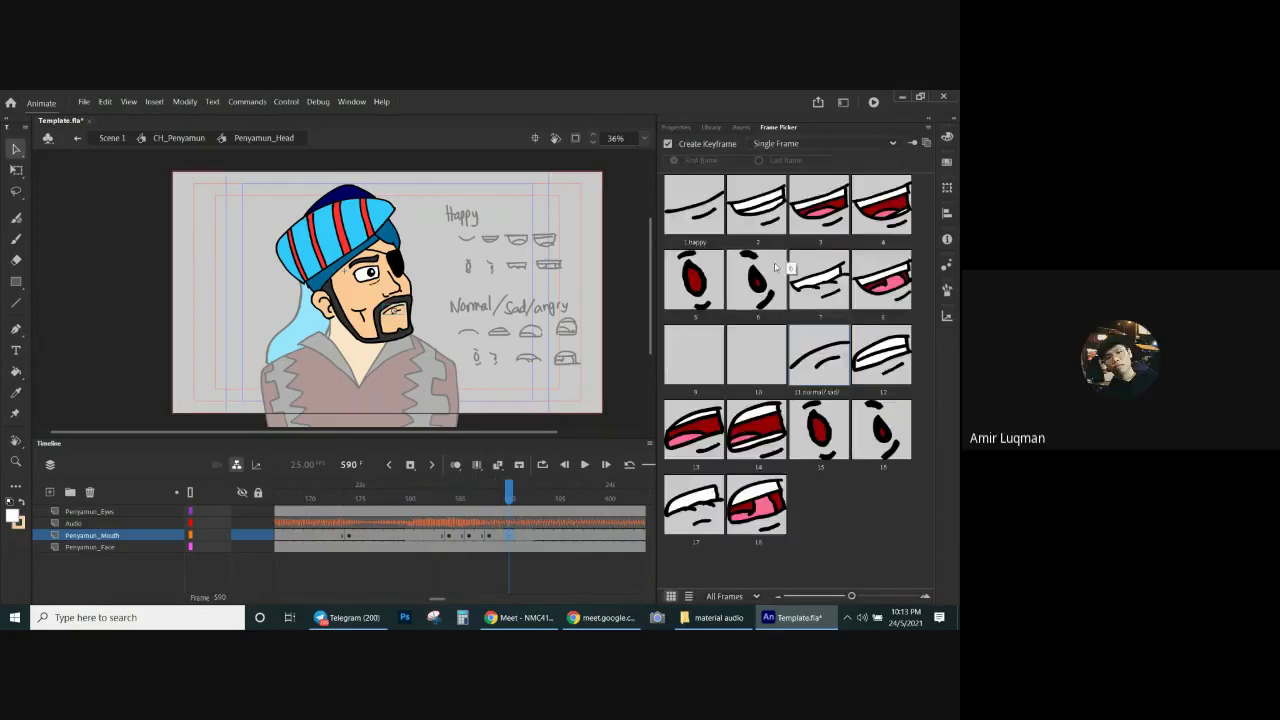
click(869, 371)
click(528, 496)
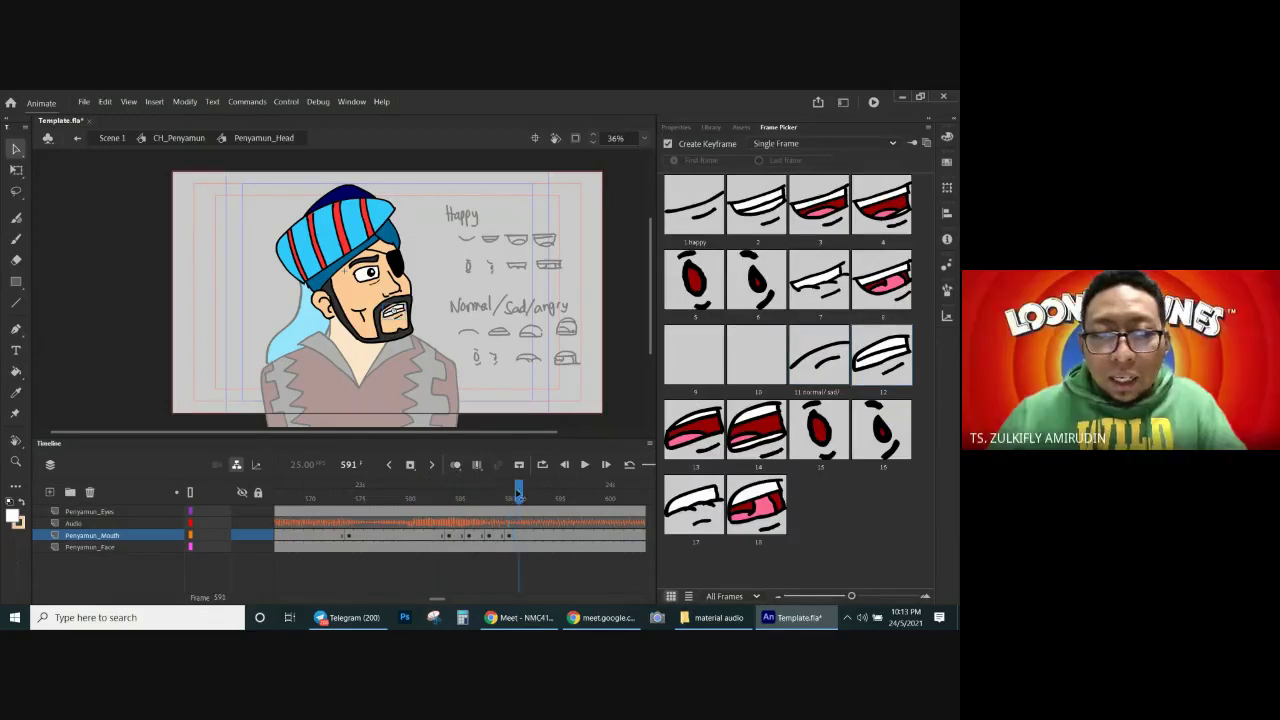
click(816, 358)
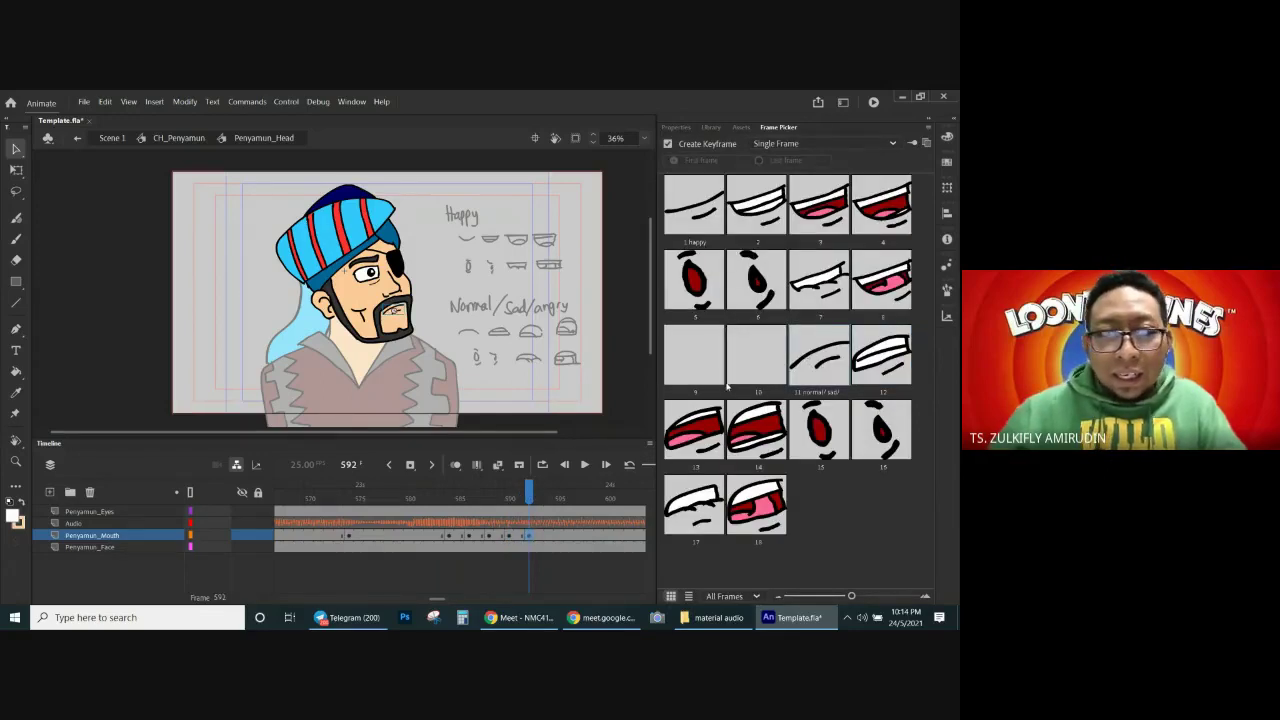
Step: Move the clenched-teeth mouth key from frame 590 to frame 588, replacing the closed pose there, and save the file
drag(427, 492, 499, 492)
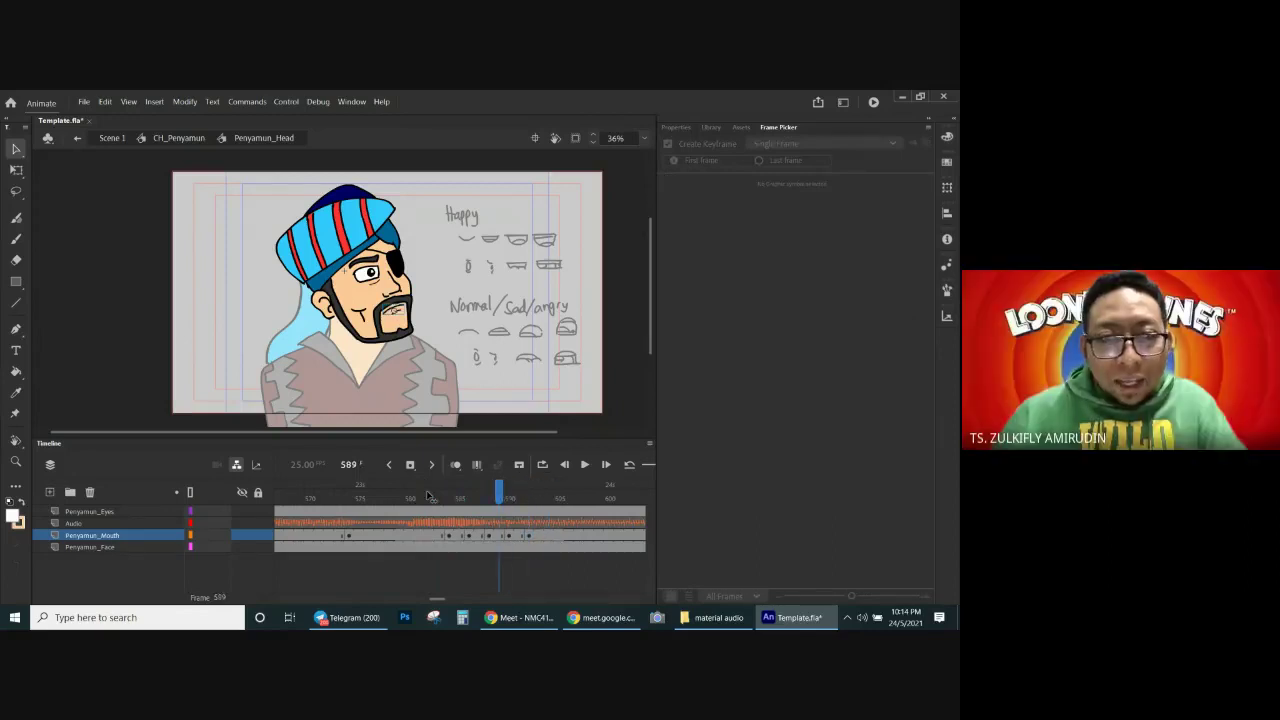
key(comma)
key(comma)
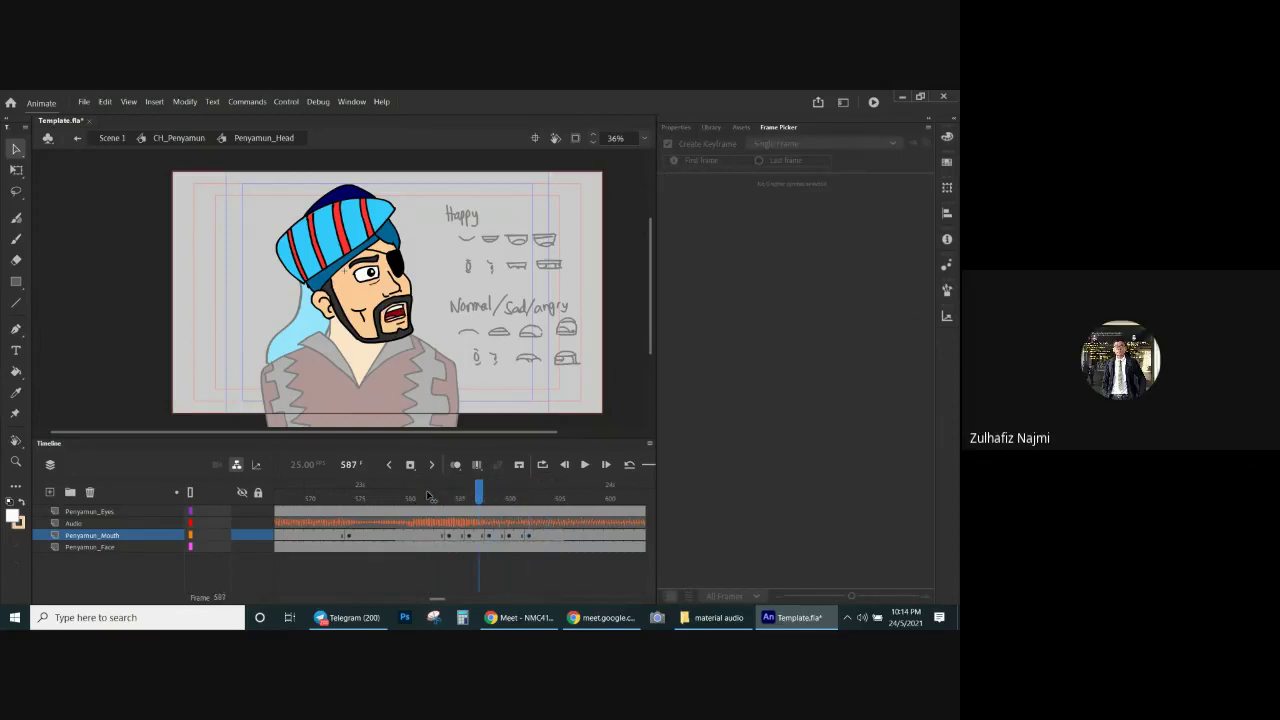
click(490, 535)
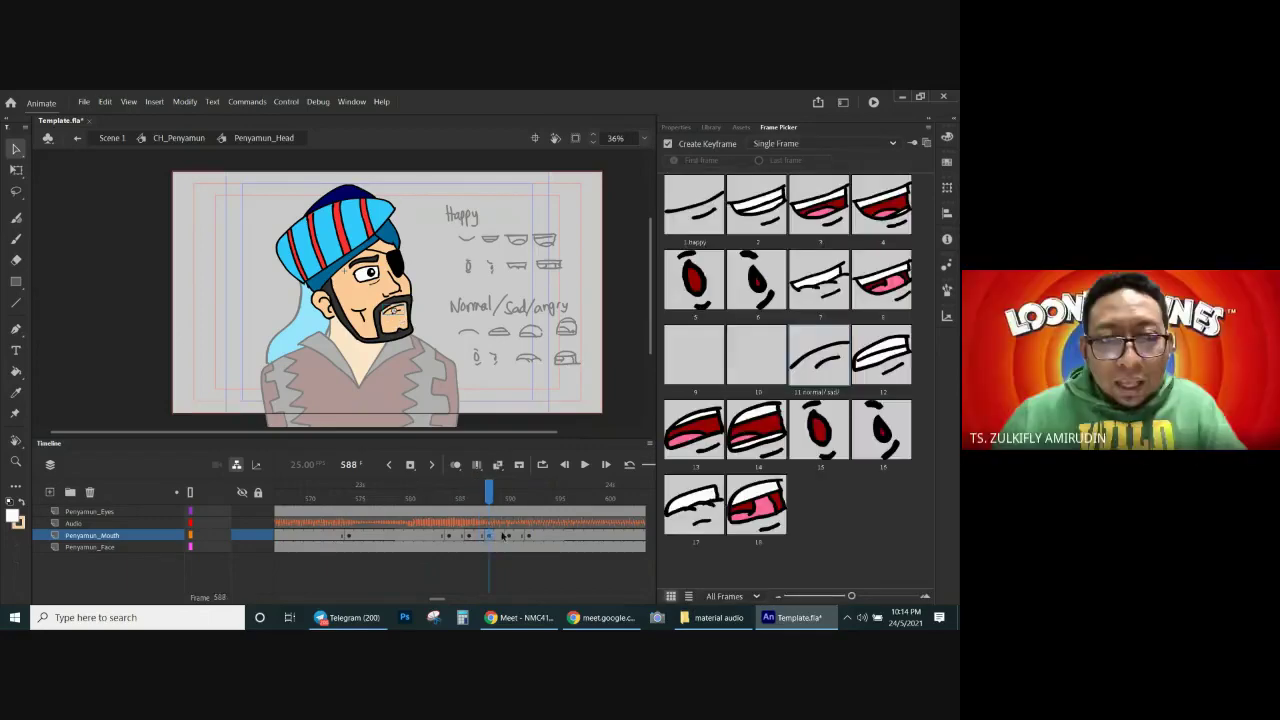
click(509, 536)
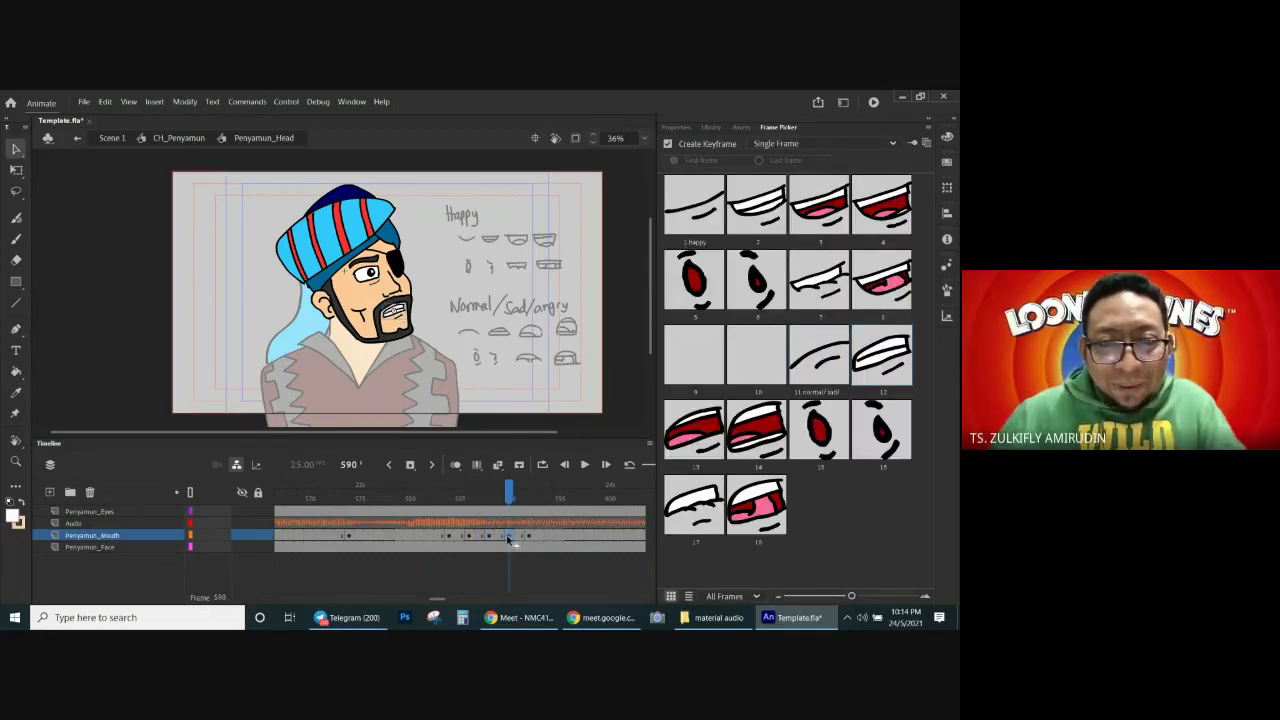
key(comma)
key(comma)
drag(492, 494, 534, 508)
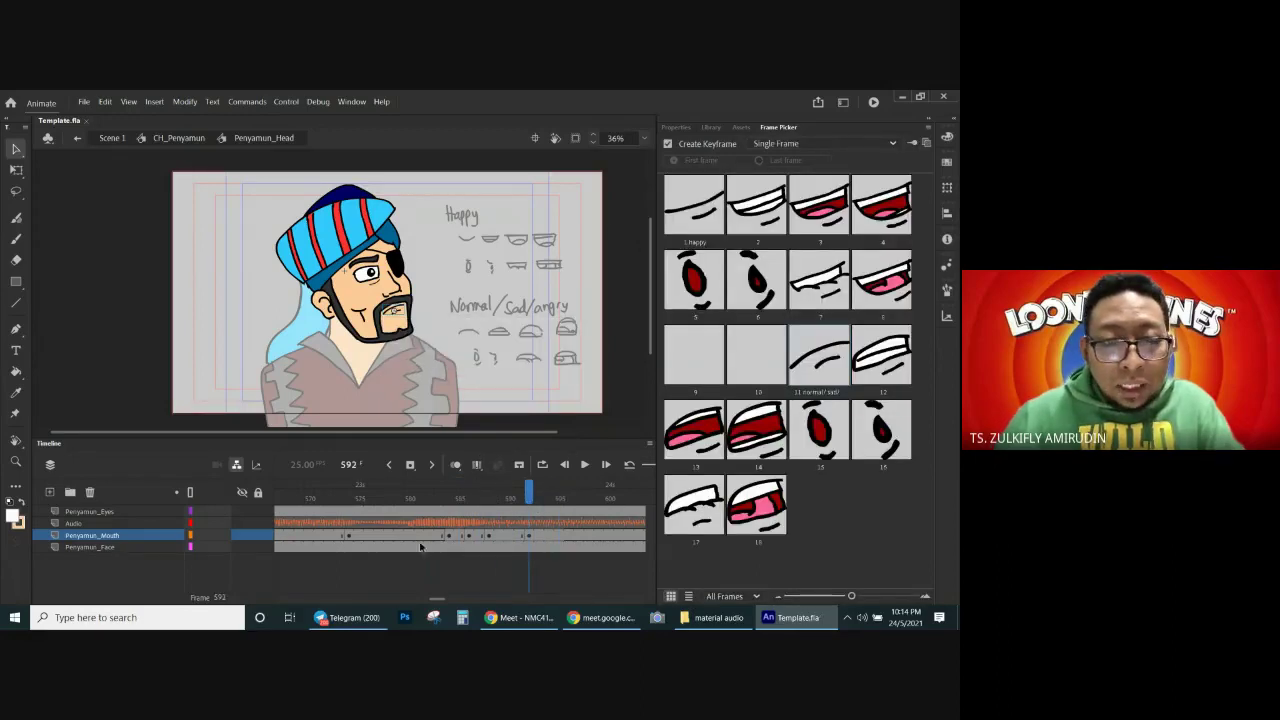
Step: Play the audio from frame 592 to find the next spoken line, and key clenched-teeth pose 12 at frame 716 and open-mouth pose 13 at frame 718
drag(437, 598, 441, 598)
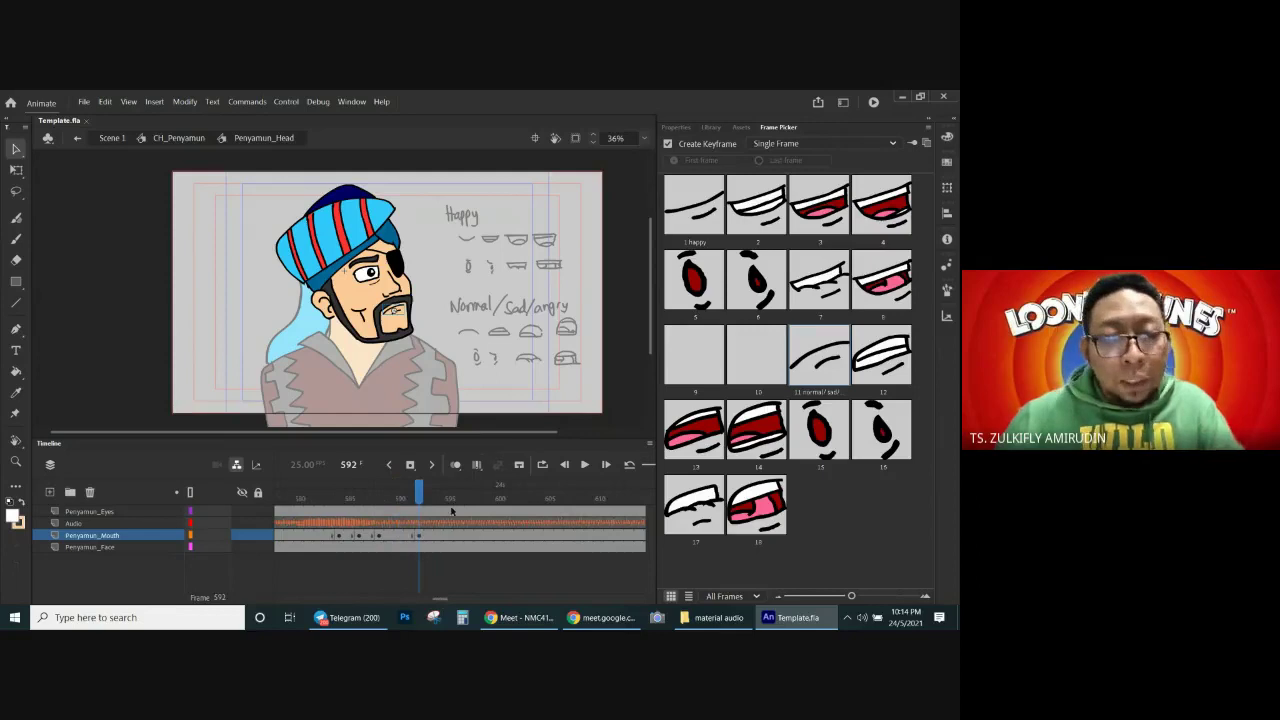
key(Return)
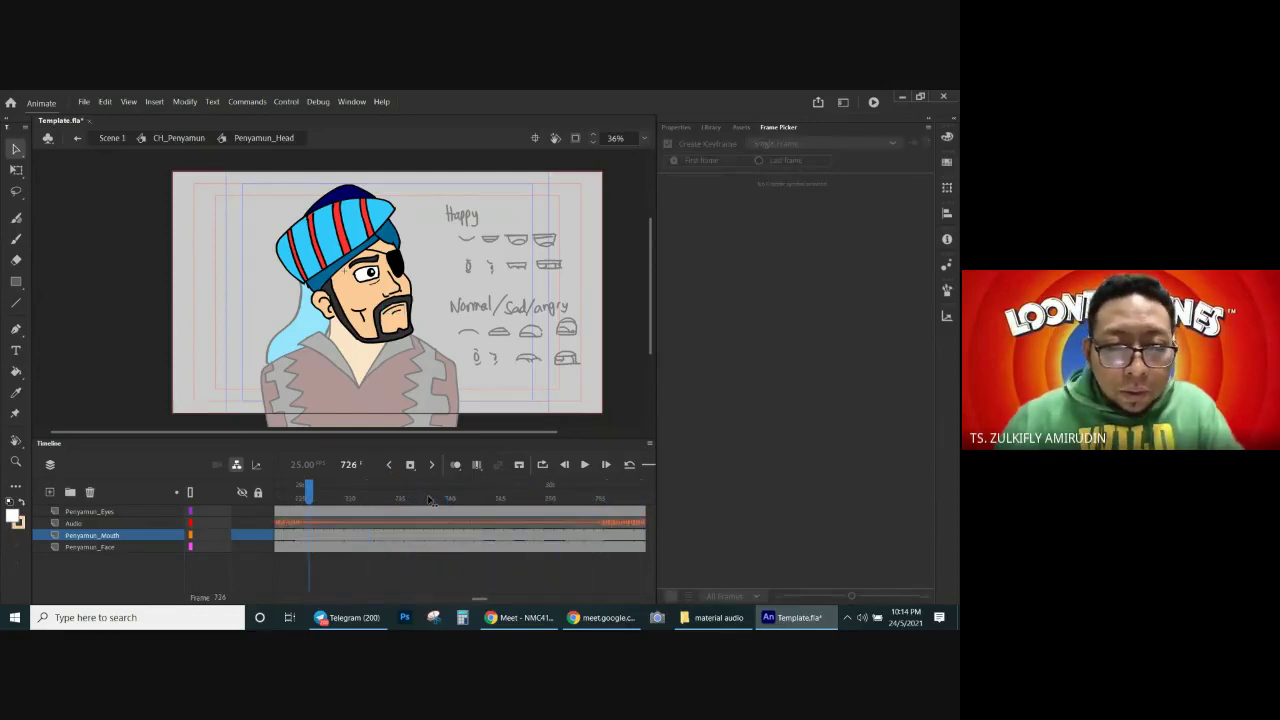
drag(484, 600, 478, 603)
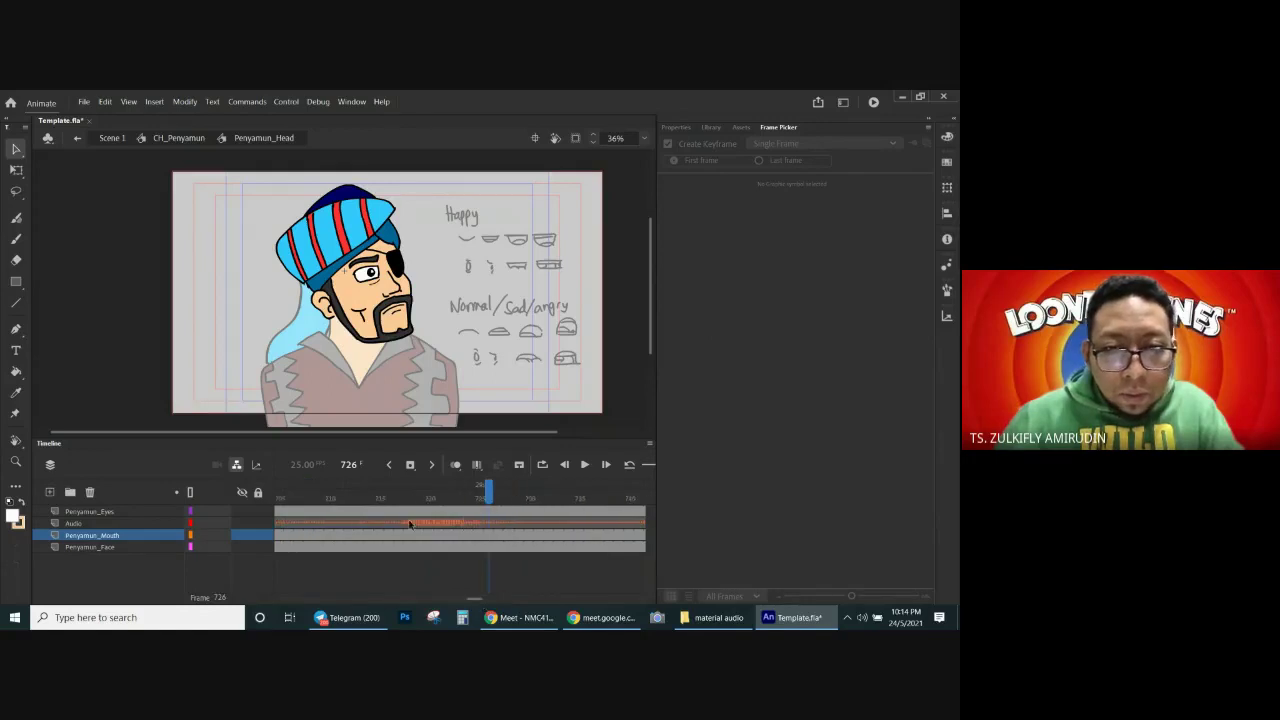
click(418, 498)
click(390, 500)
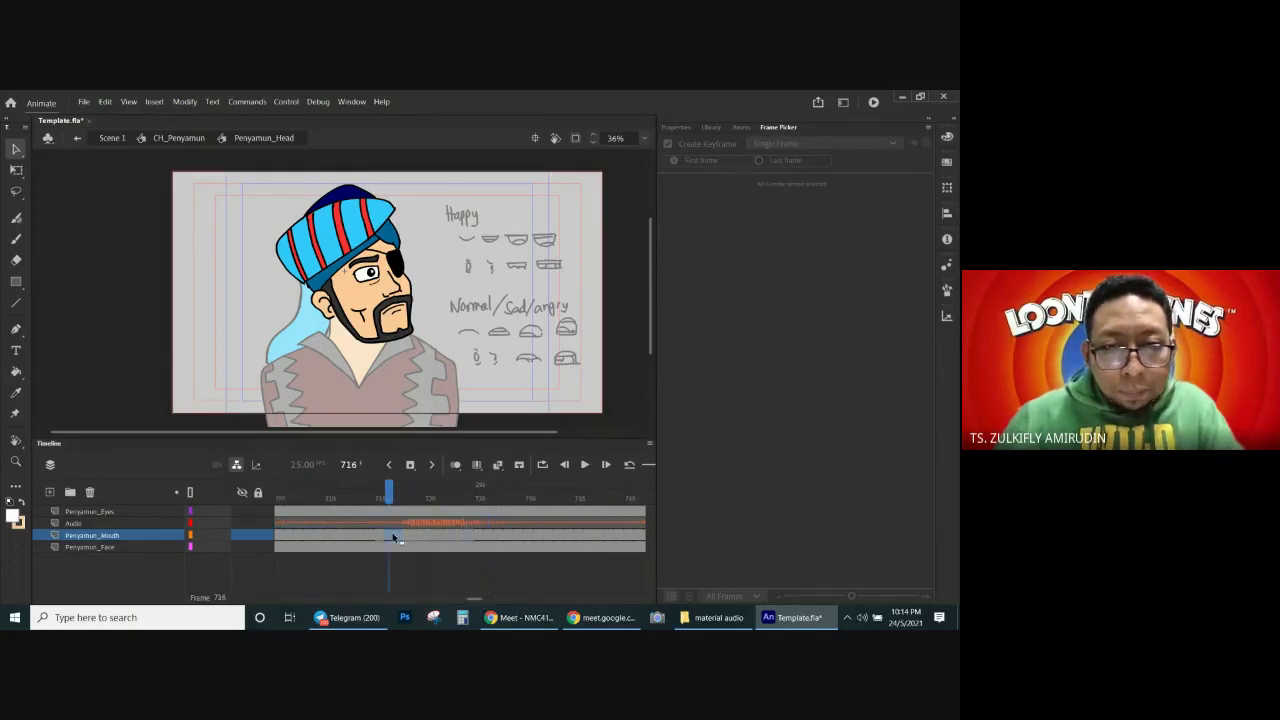
click(395, 538)
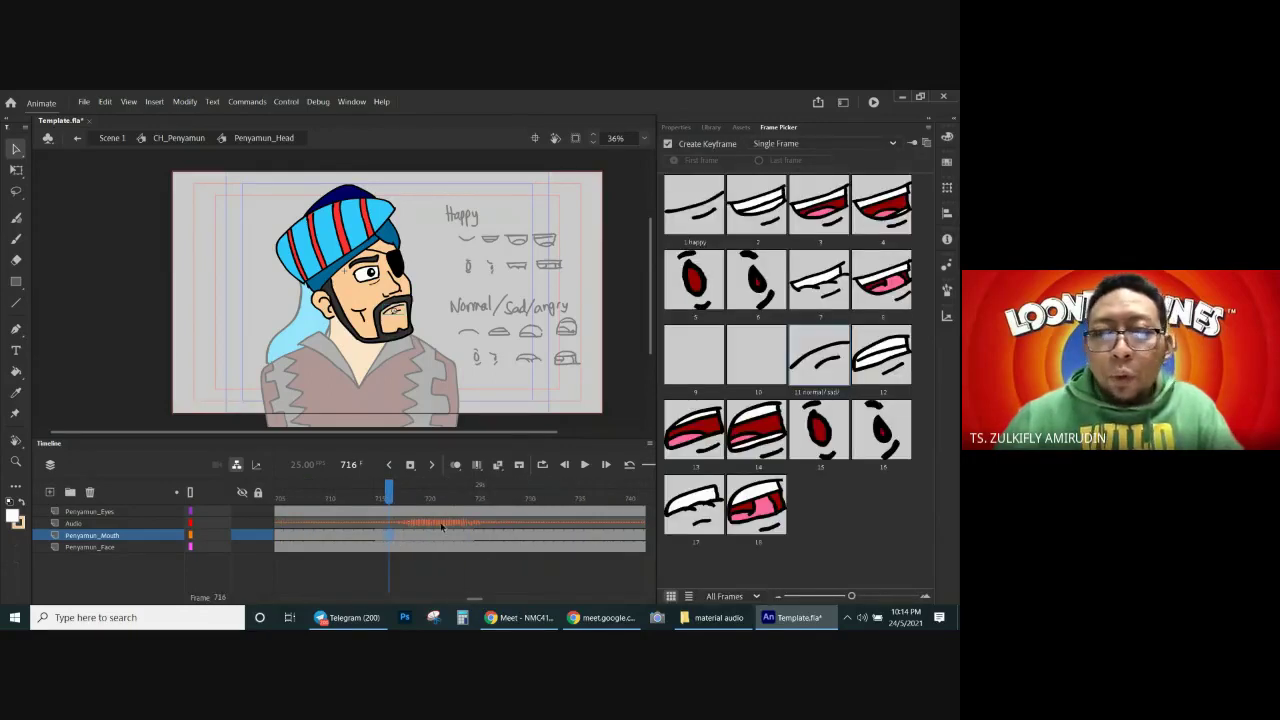
click(885, 360)
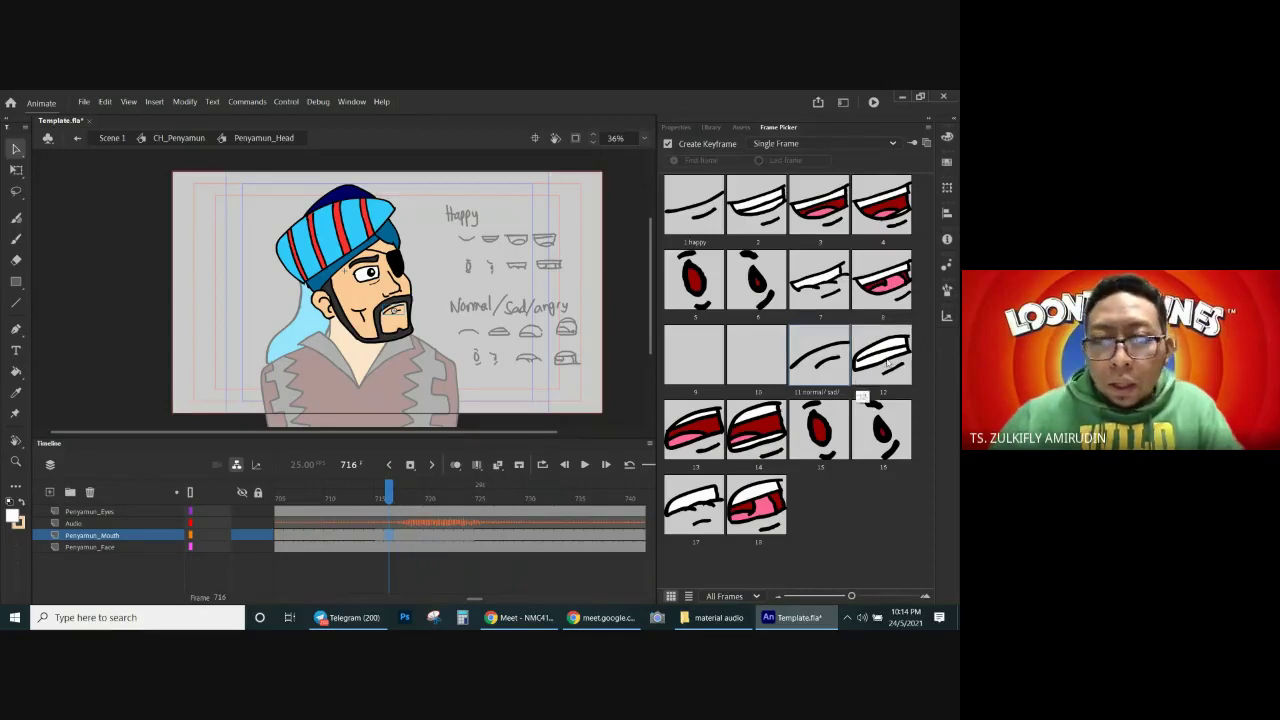
click(409, 536)
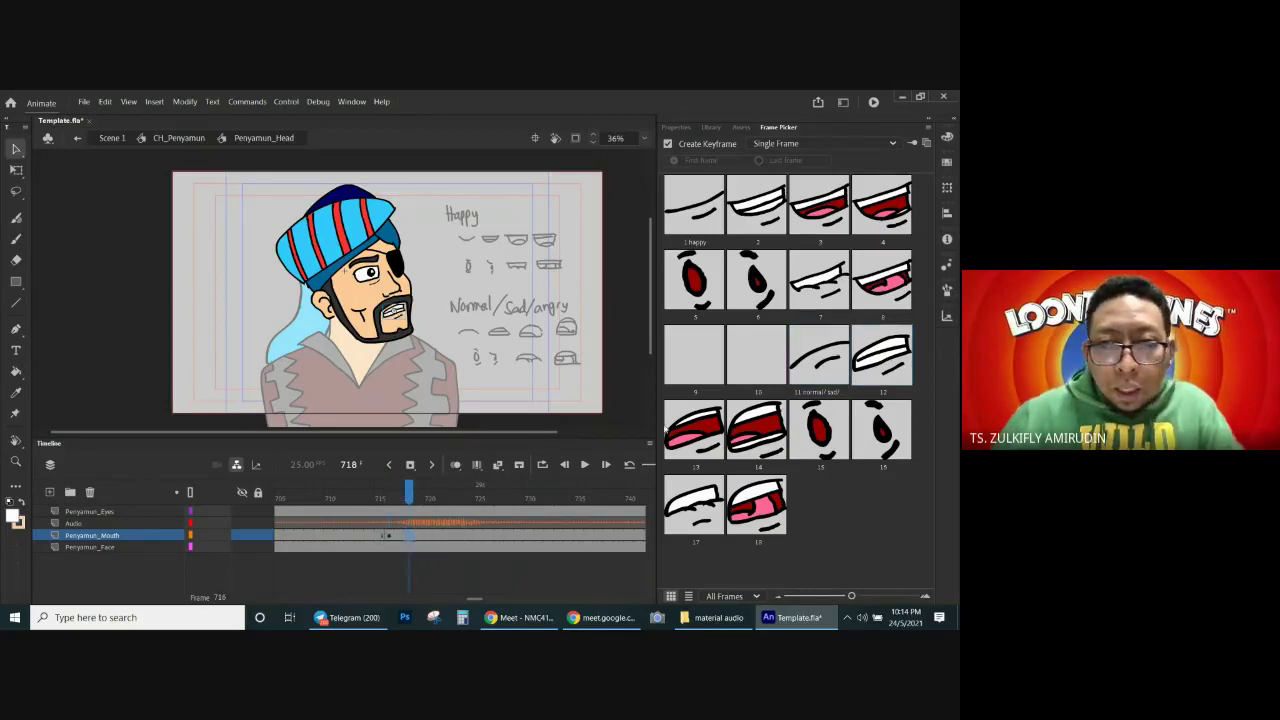
click(694, 432)
Step: Add a mouth key at frame 720, rounded mouth pose 15 at frame 722 and closed mouth pose 11 at frame 726
click(429, 536)
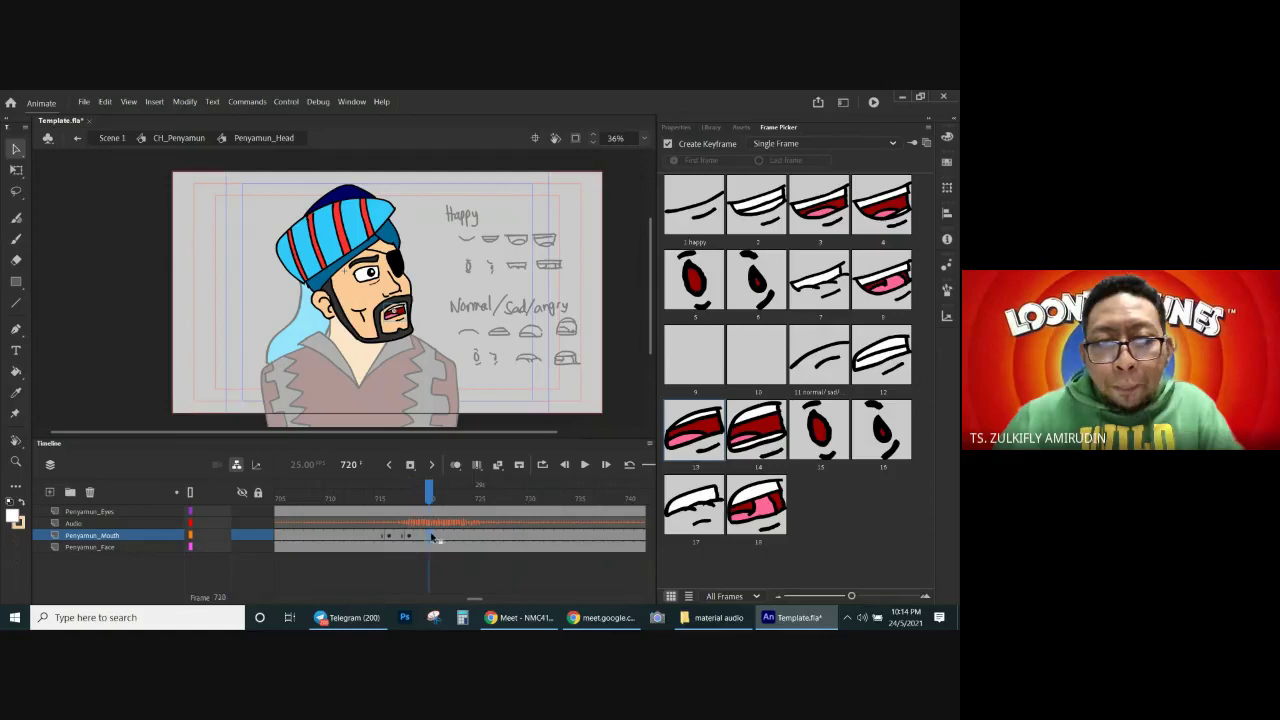
click(449, 536)
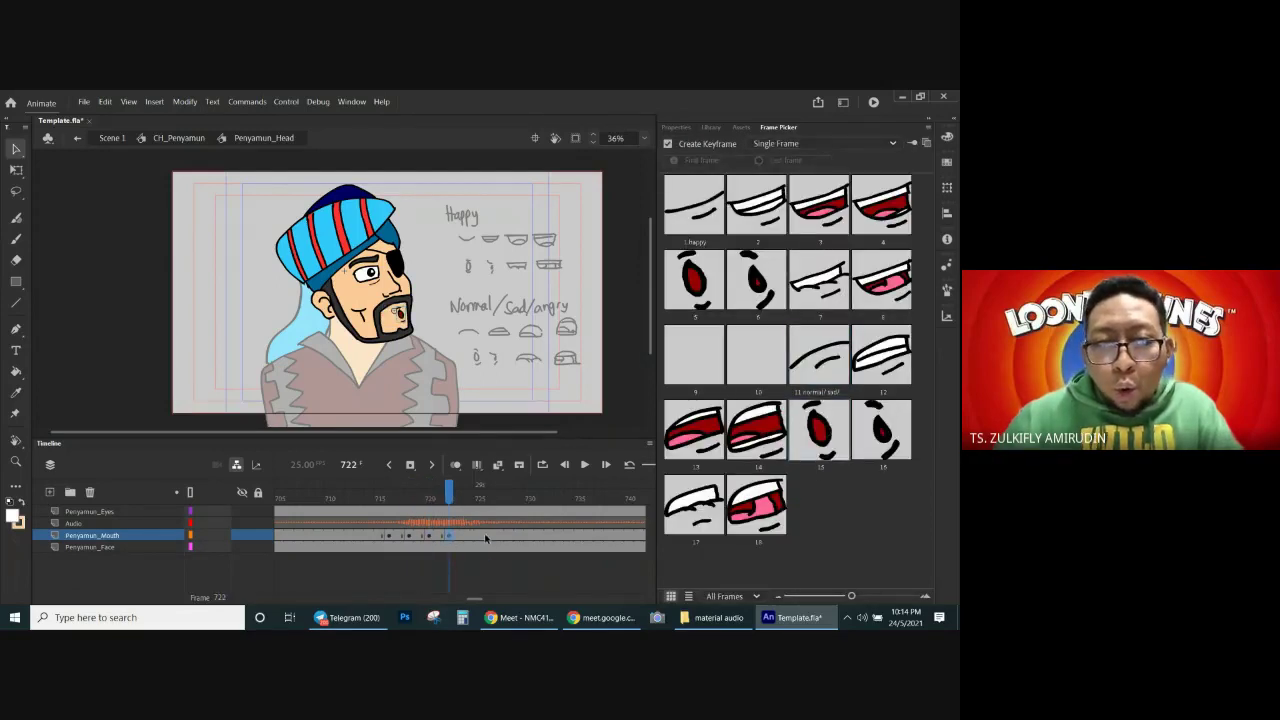
click(487, 536)
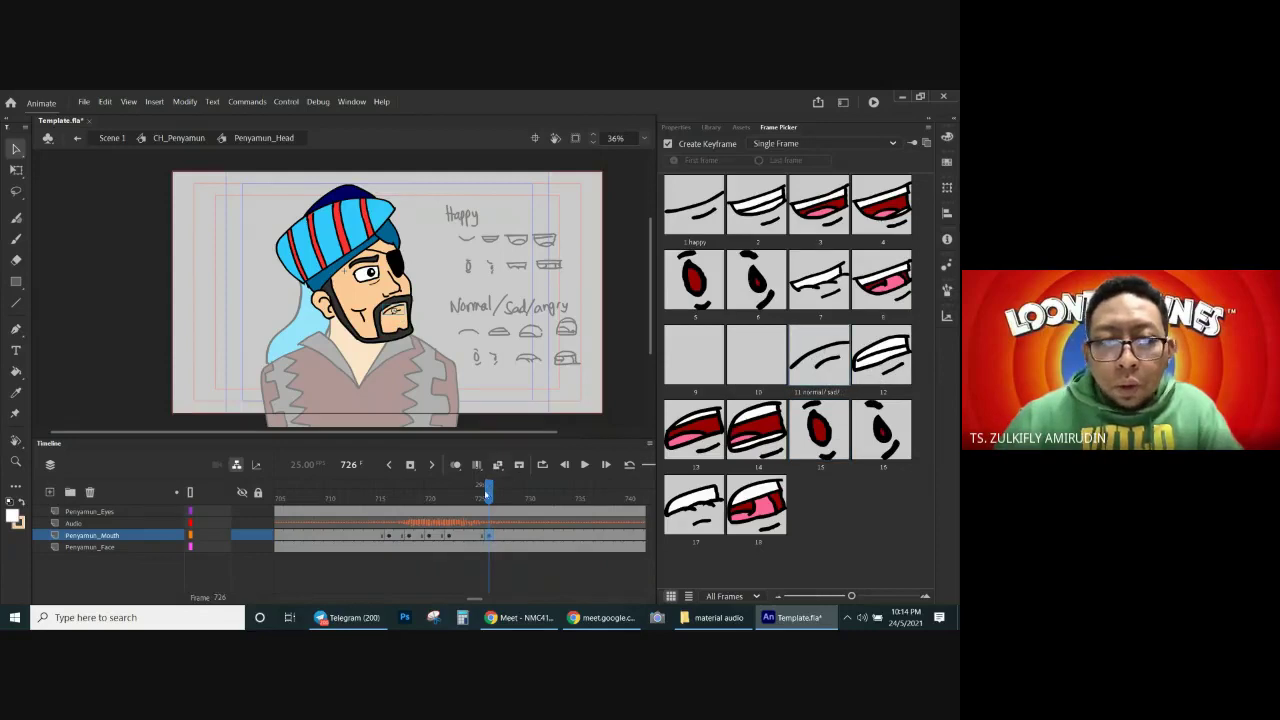
Step: Key an open-mouth pose at frame 755 and rounded mouth pose 15 at frame 757 for the next burst of audio
drag(487, 494, 549, 494)
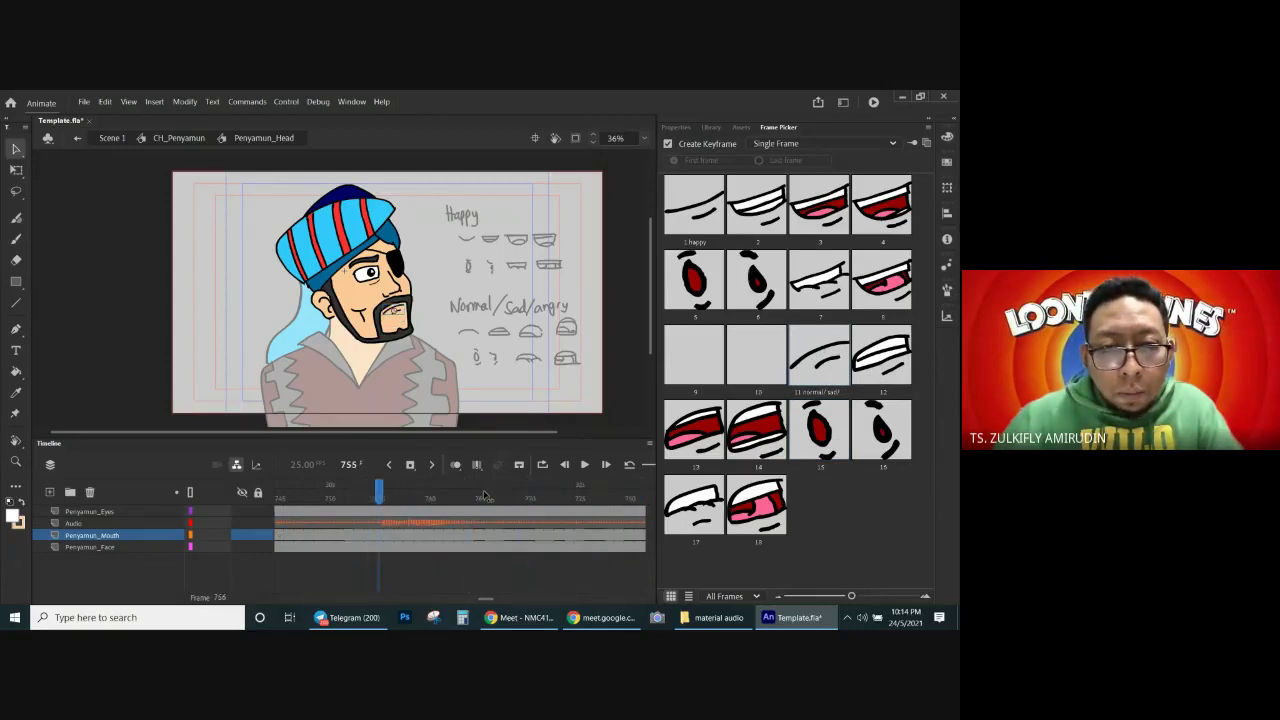
click(378, 536)
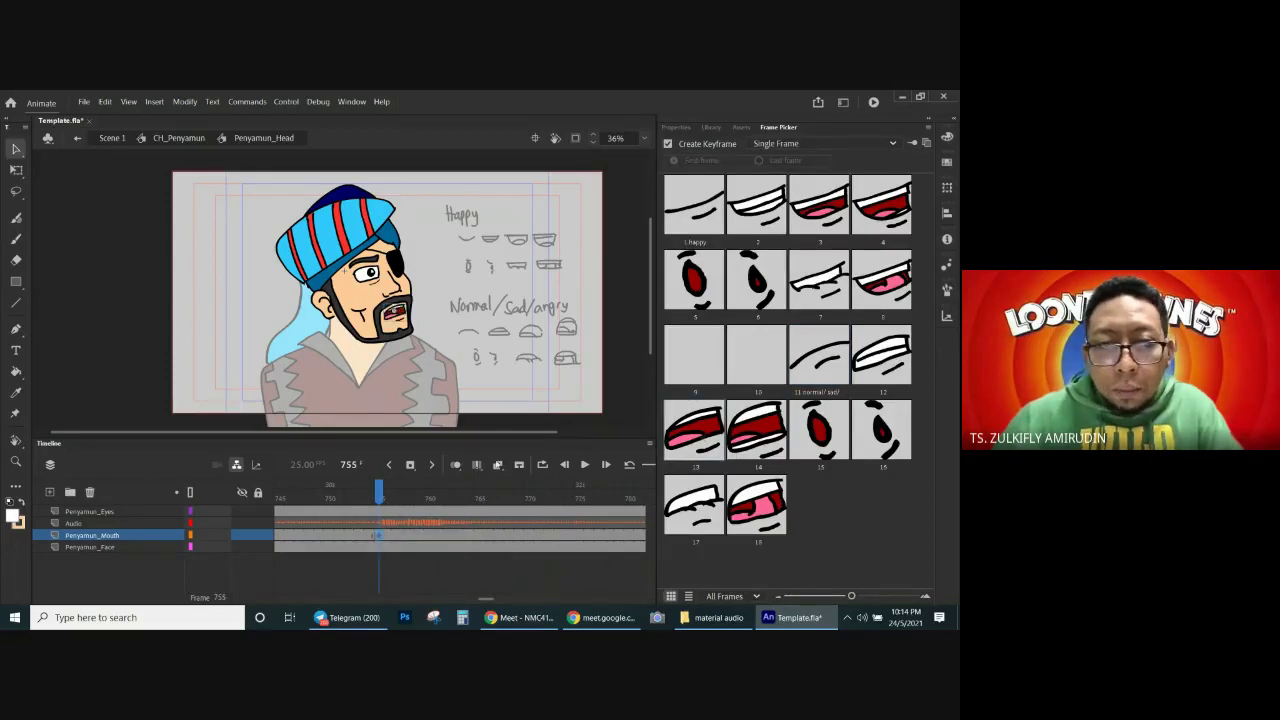
click(400, 538)
click(801, 451)
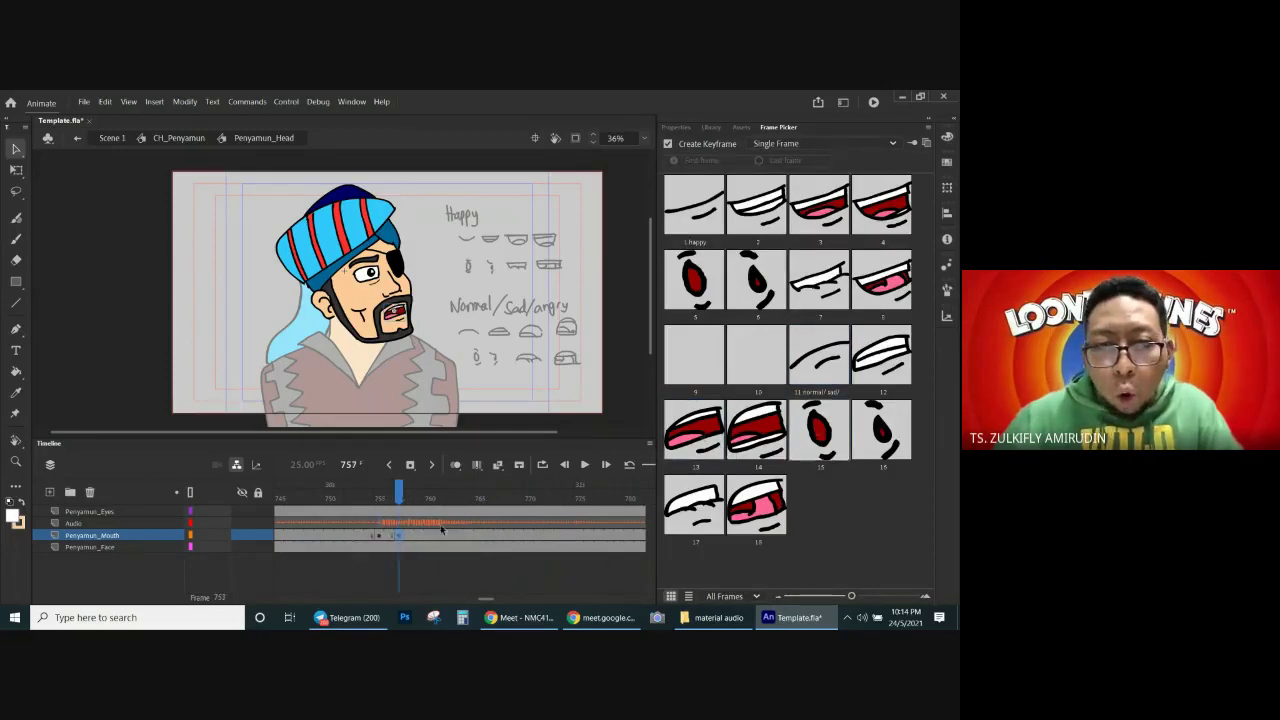
Step: Key closed mouth pose 11 at frame 764, where the audio line ends, and save the file
mouse_move(408, 500)
mouse_down()
mouse_move(478, 500)
mouse_move(458, 502)
mouse_move(473, 509)
mouse_up()
click(473, 536)
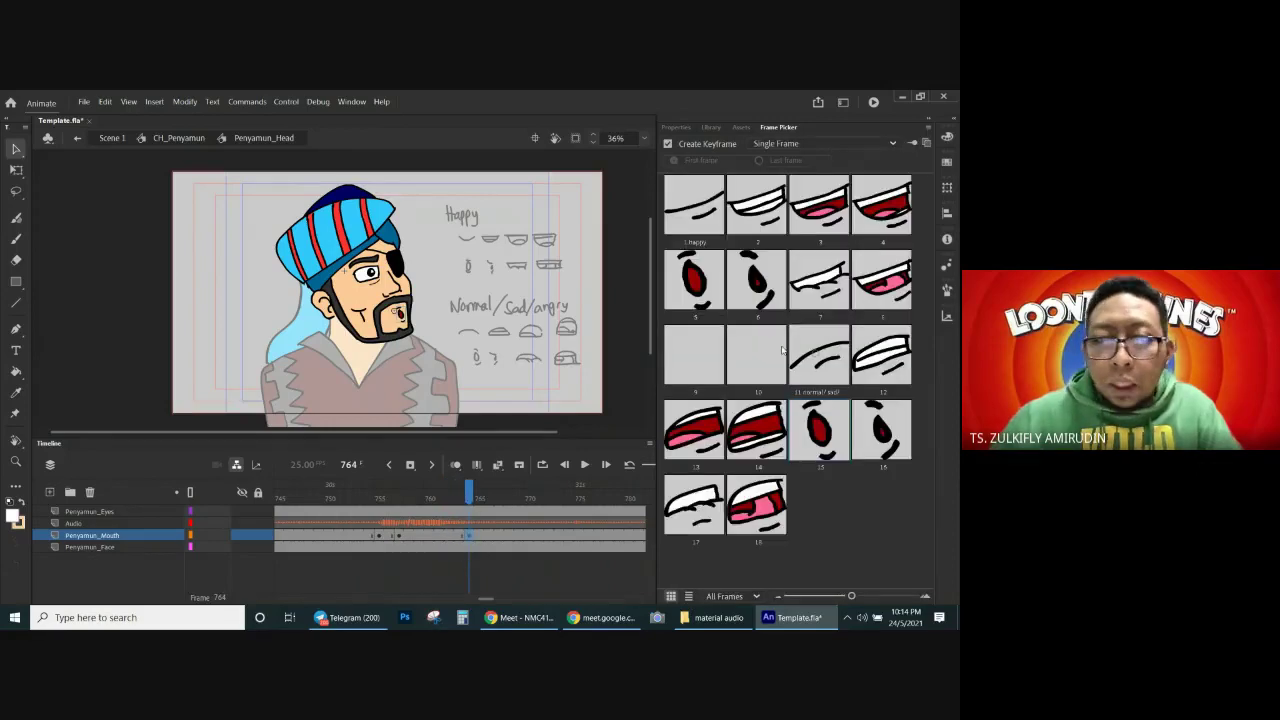
click(815, 355)
drag(487, 602, 491, 602)
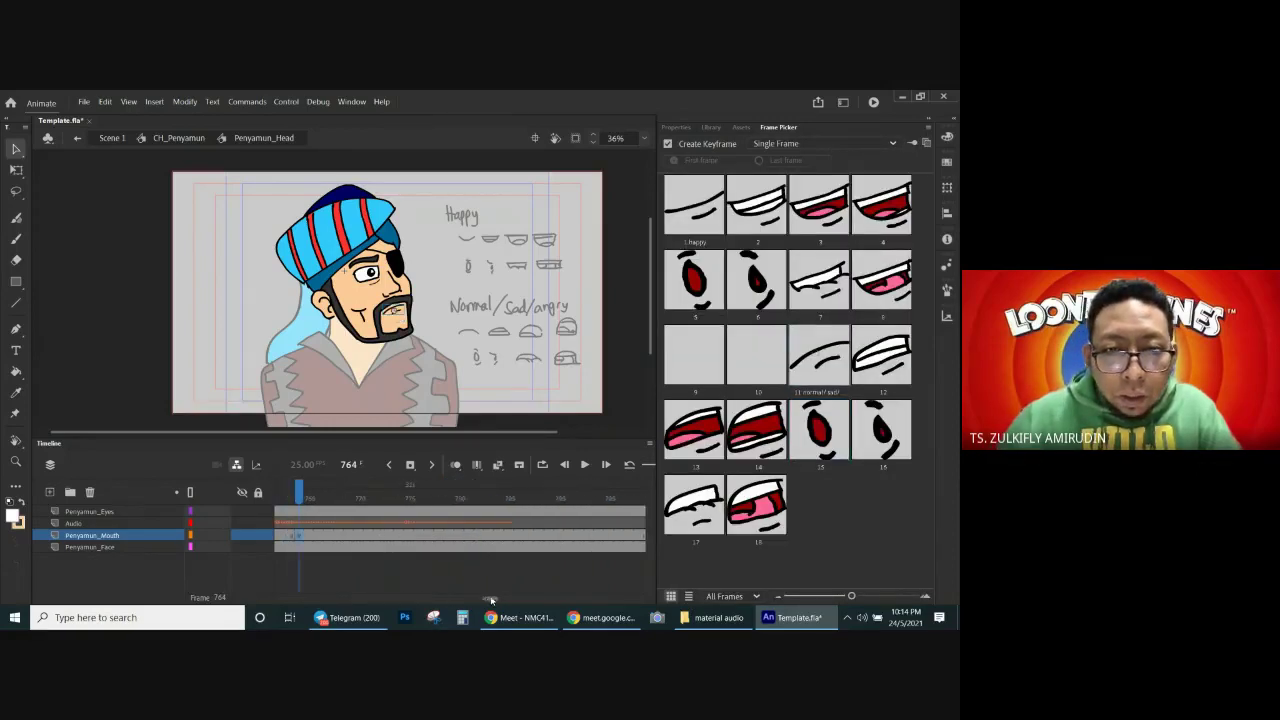
key(ctrl+s)
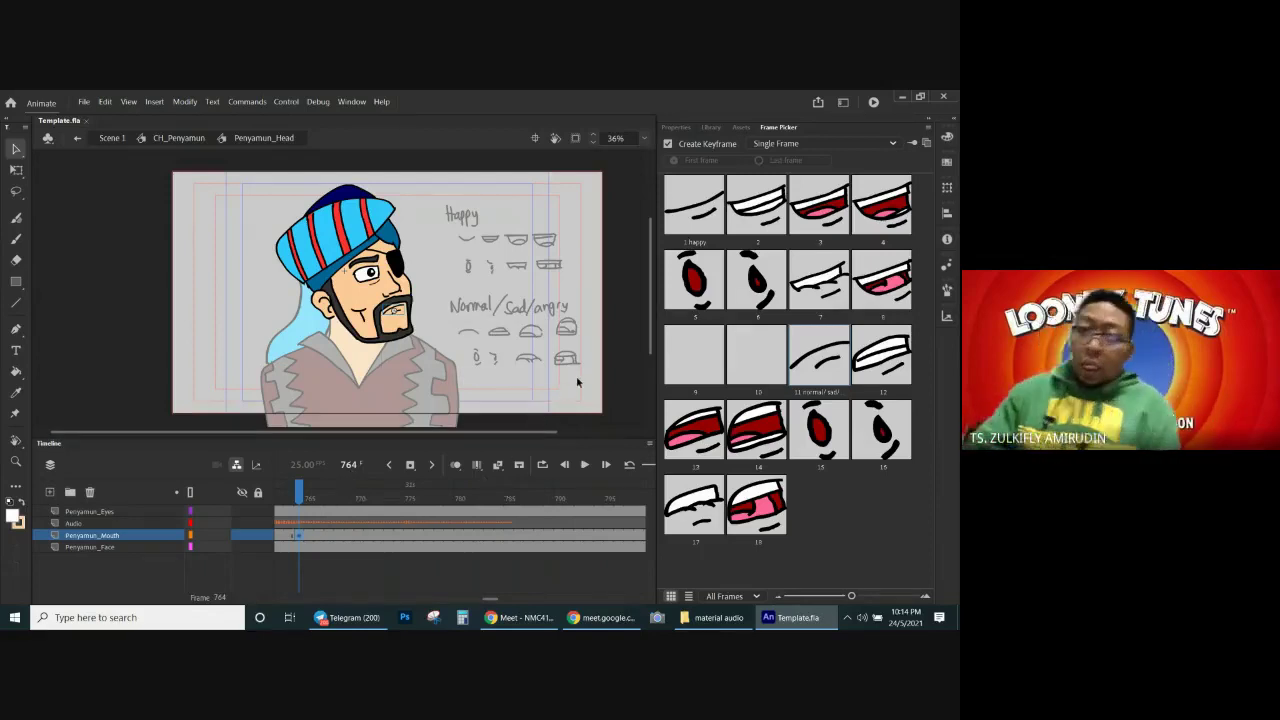
Step: Play the remaining audio to the end, and move the clenched-teeth mouth key at frame 574 to frame 567
click(585, 464)
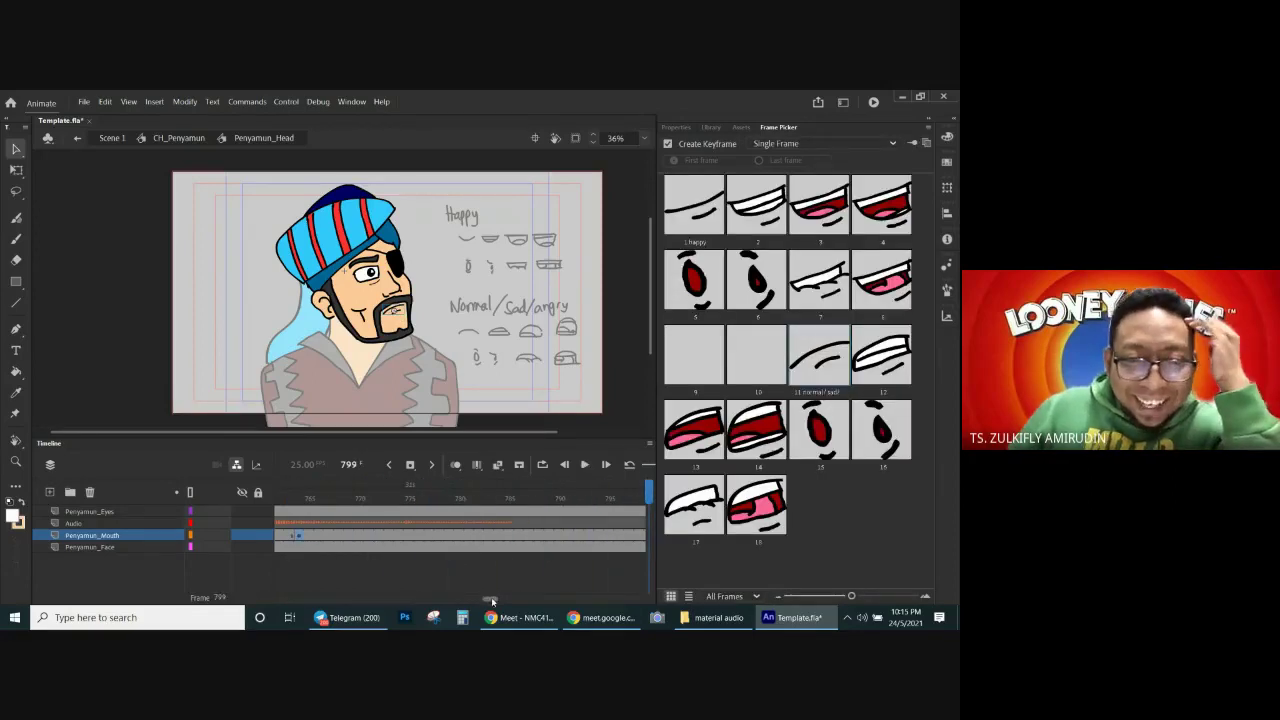
scroll(492, 602, left, 15)
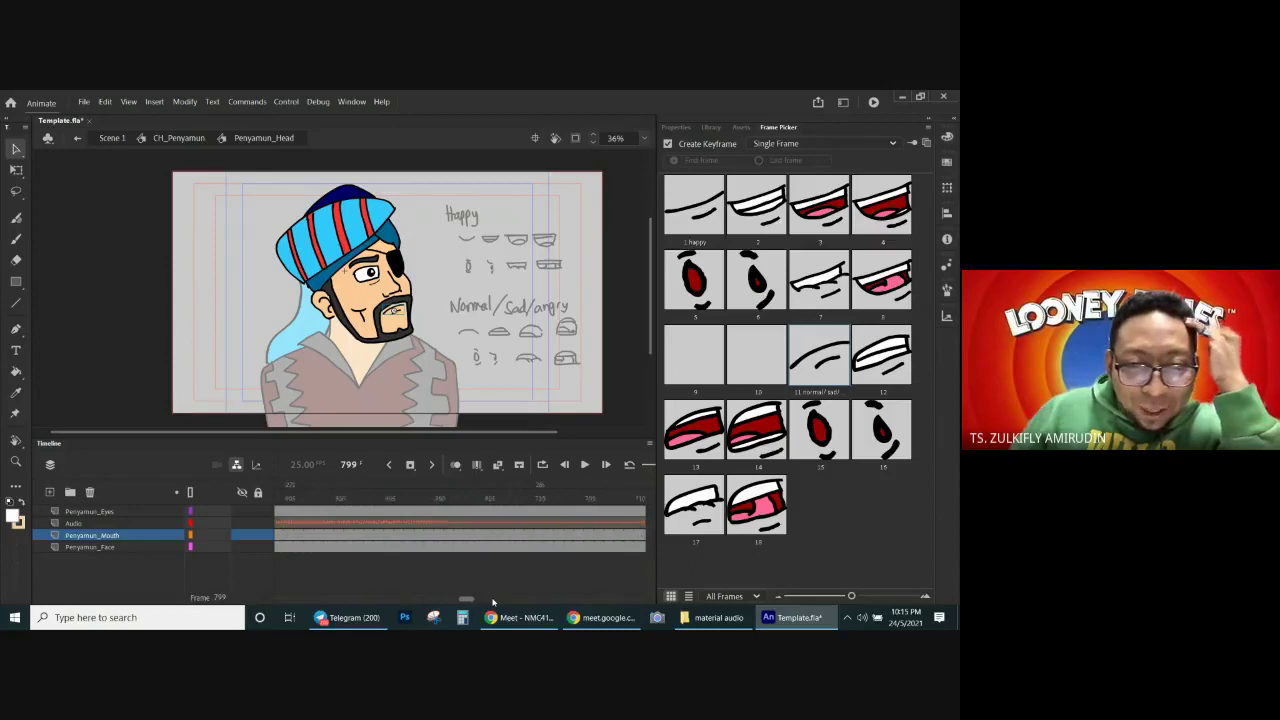
scroll(492, 601, left, 5)
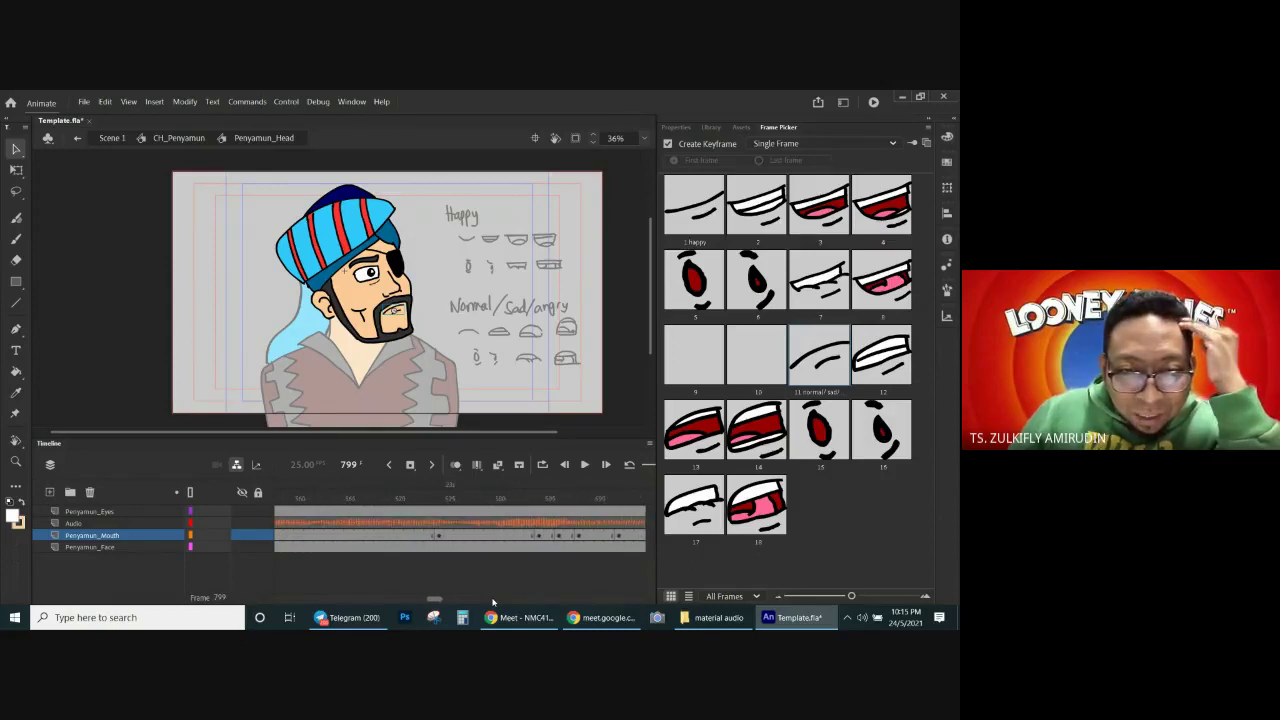
scroll(492, 601, left, 1)
mouse_move(419, 499)
mouse_down()
mouse_move(499, 499)
mouse_move(320, 499)
mouse_move(378, 499)
mouse_up()
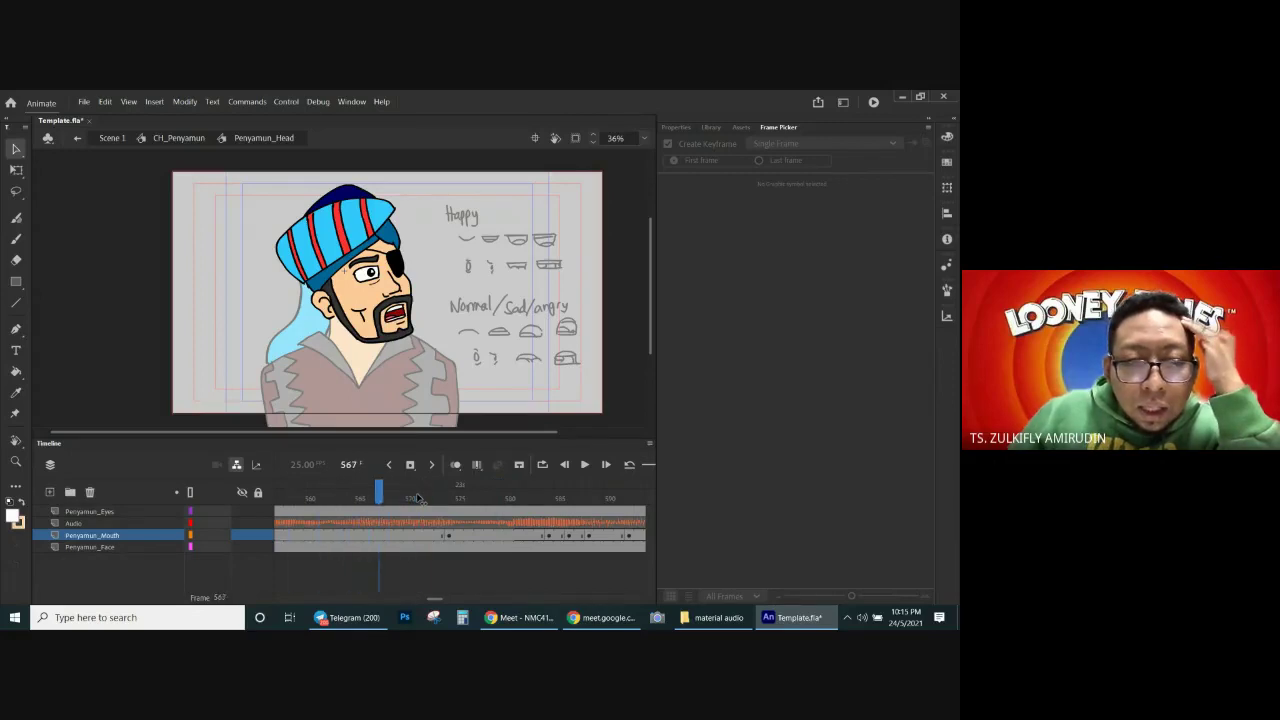
click(449, 536)
drag(449, 536, 379, 536)
Step: Shift the mouth keys spanning frames 584 to 589 to start at frame 581, and check the sync by playing from frame 576
click(358, 500)
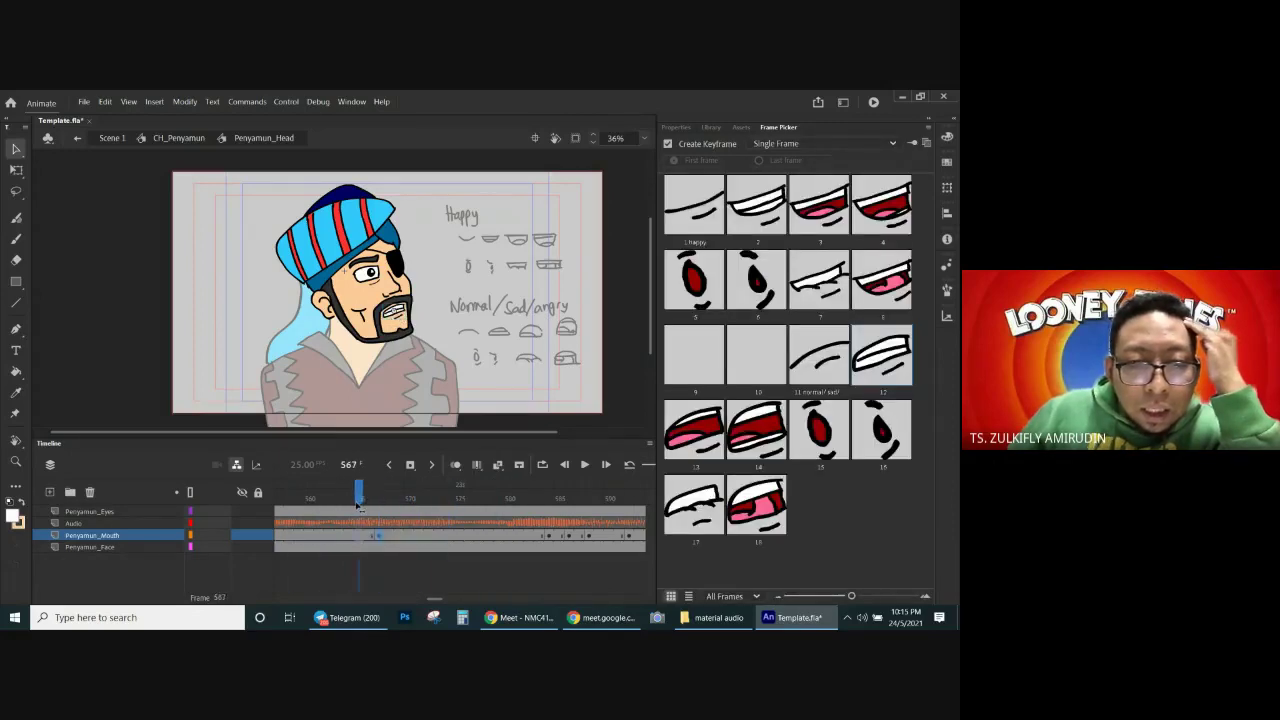
key(Return)
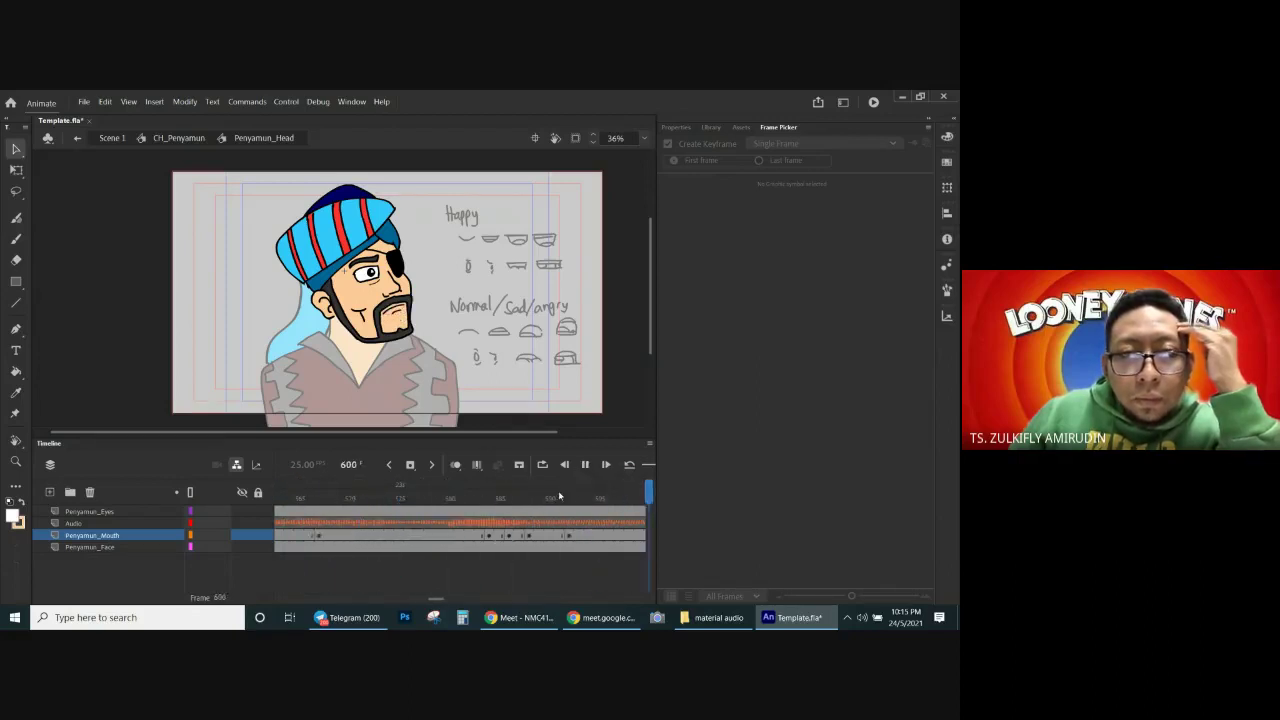
click(585, 464)
drag(446, 599, 437, 600)
click(457, 536)
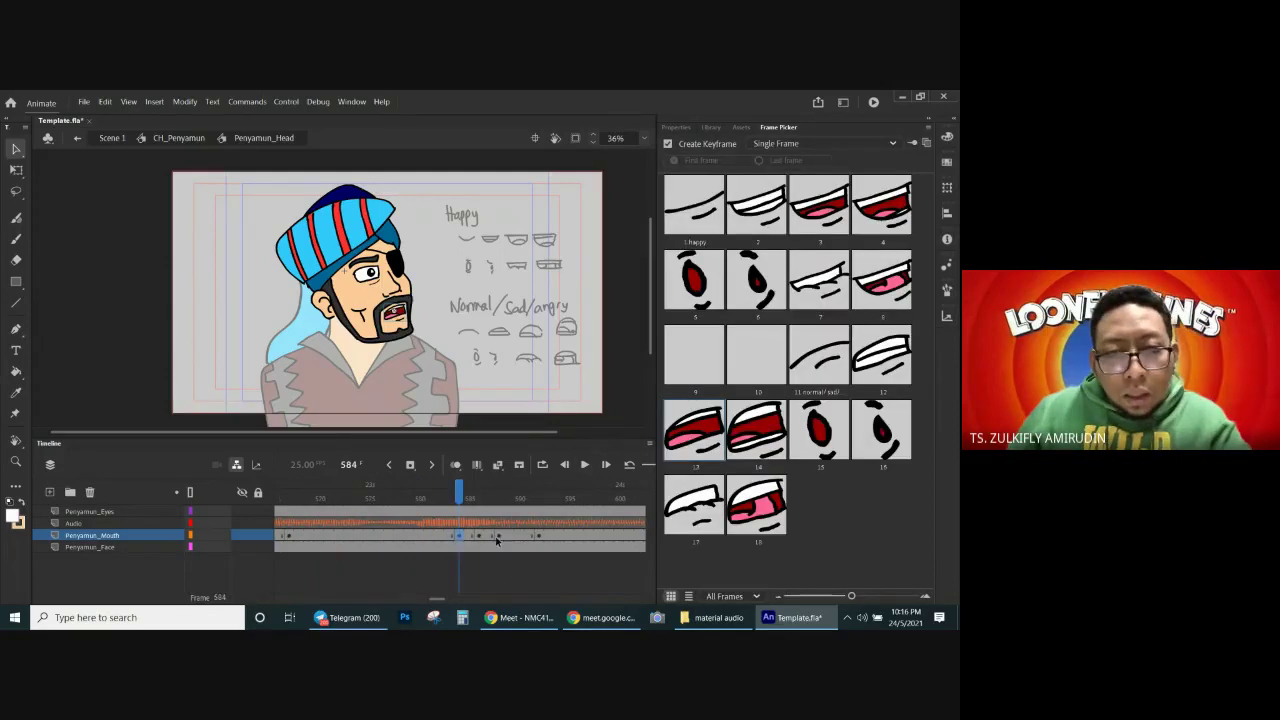
shift+click(505, 537)
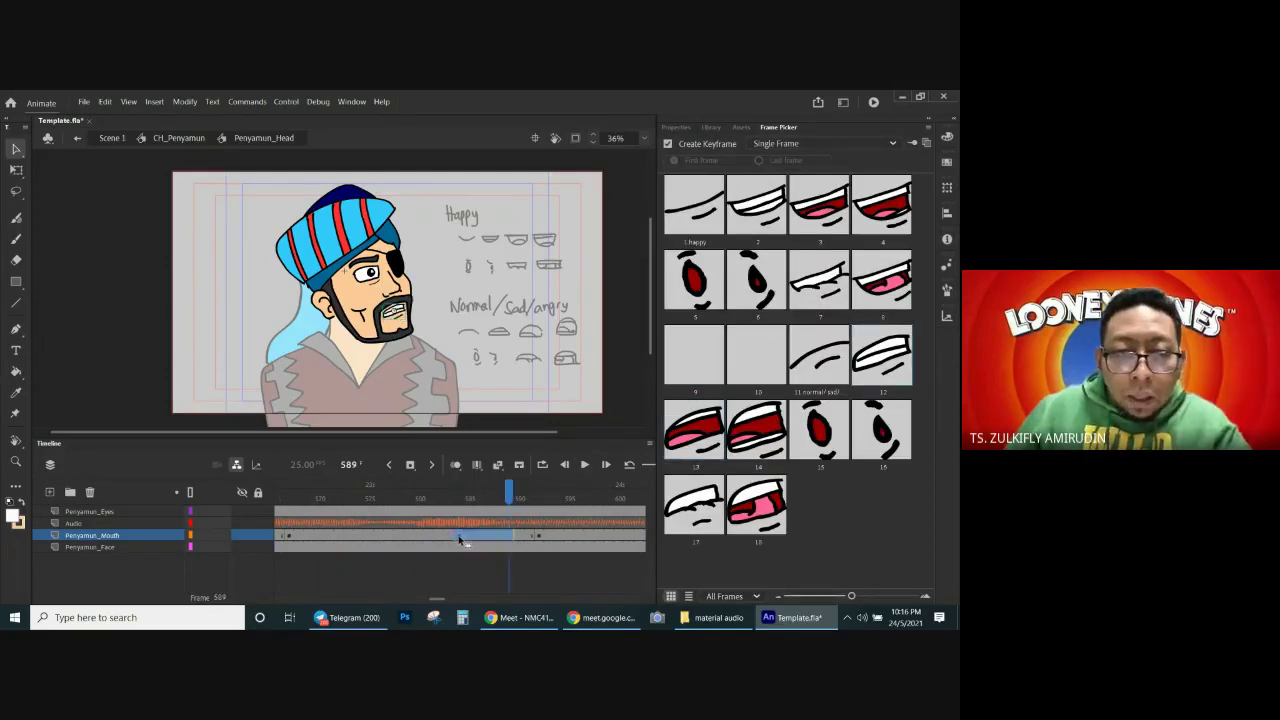
drag(460, 539, 430, 537)
click(379, 497)
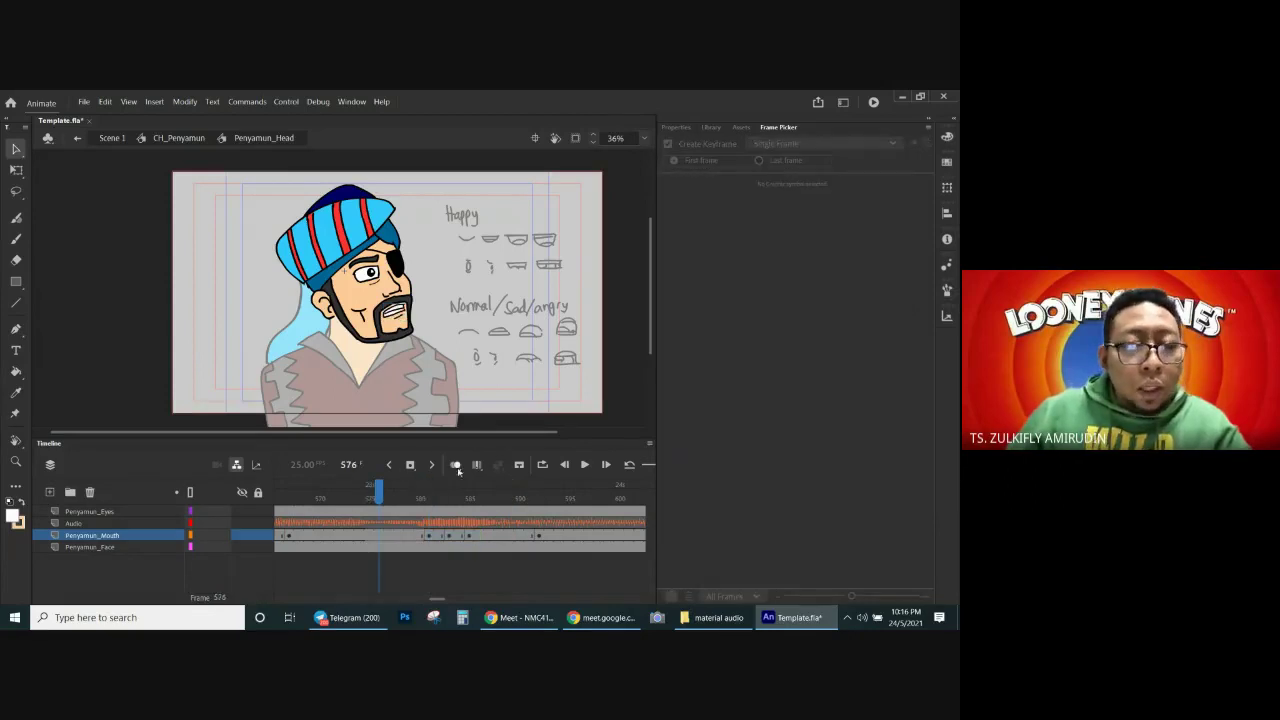
click(585, 465)
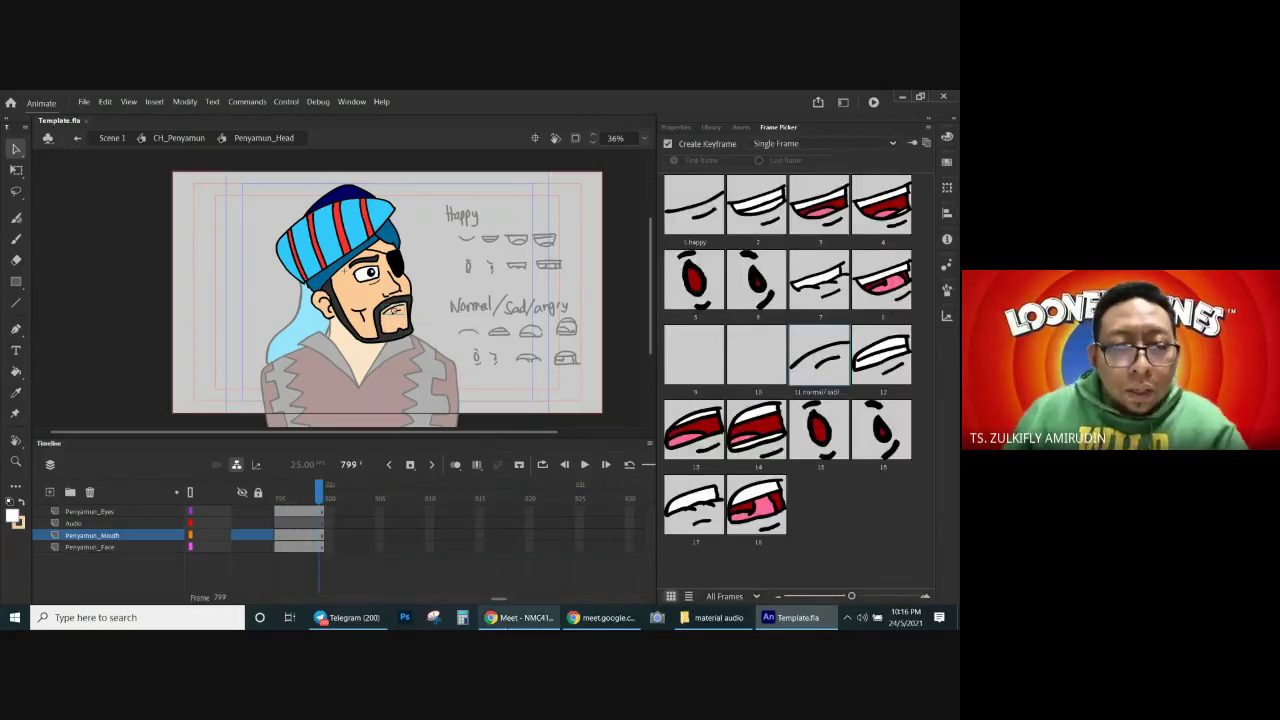
Step: Switch to the Google Meet call to check on the participants and return to Animate
click(518, 617)
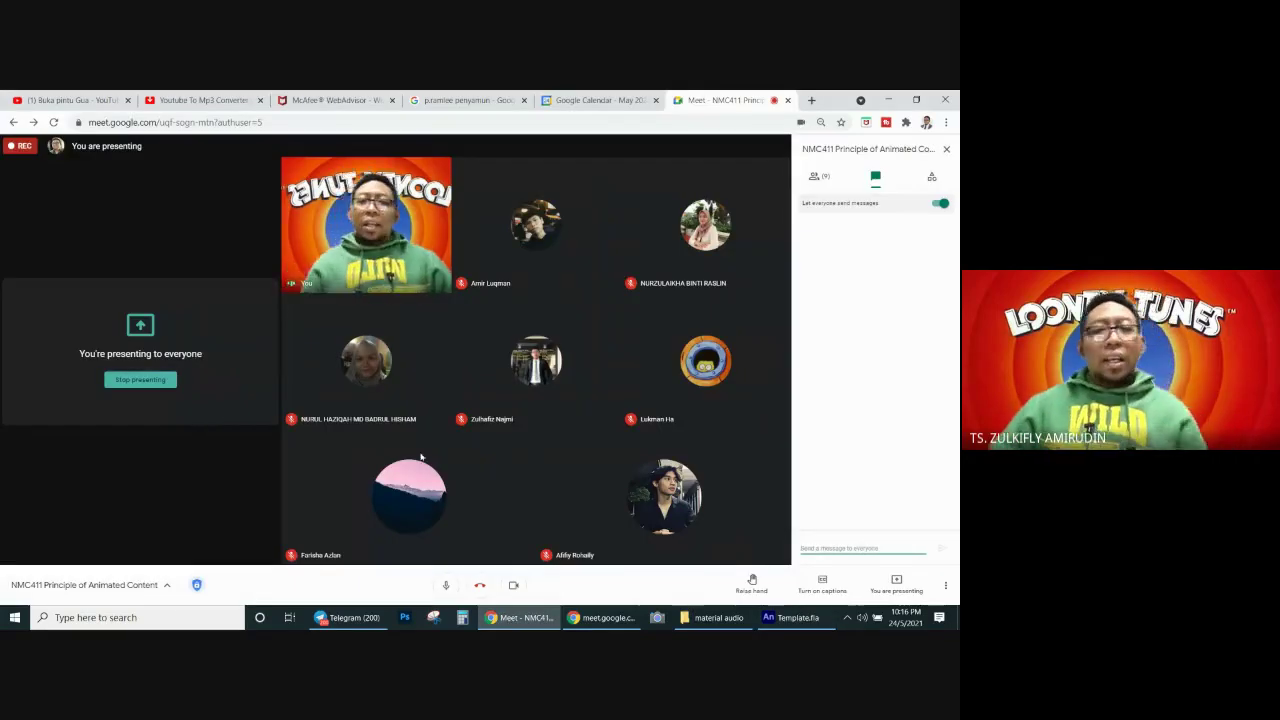
click(780, 617)
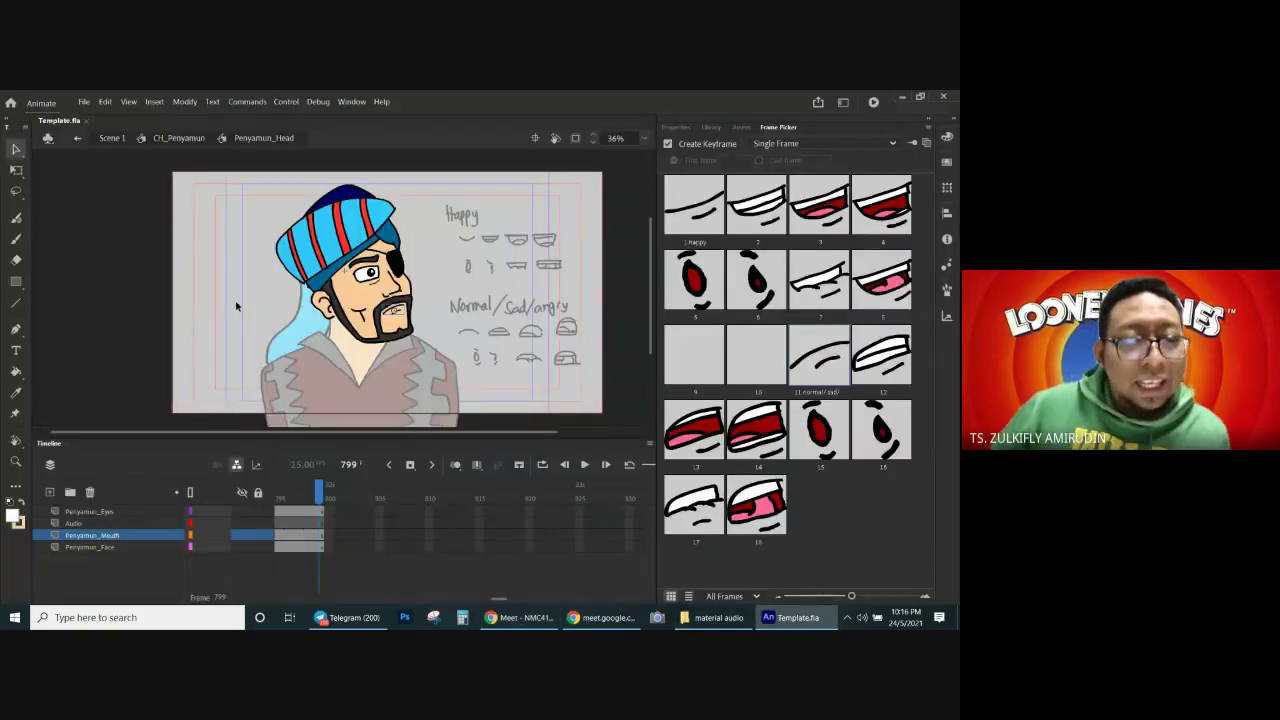
Step: Go back up to the CH_Penyamun symbol and show the document properties
click(181, 138)
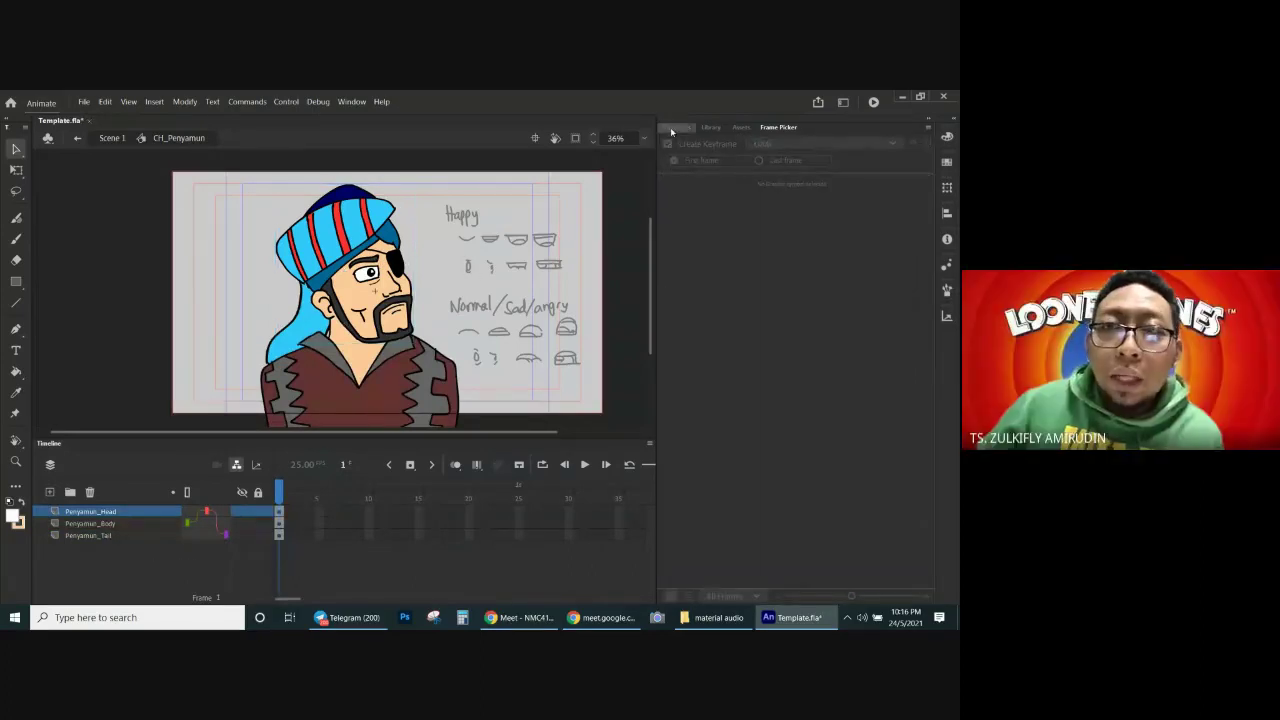
click(672, 128)
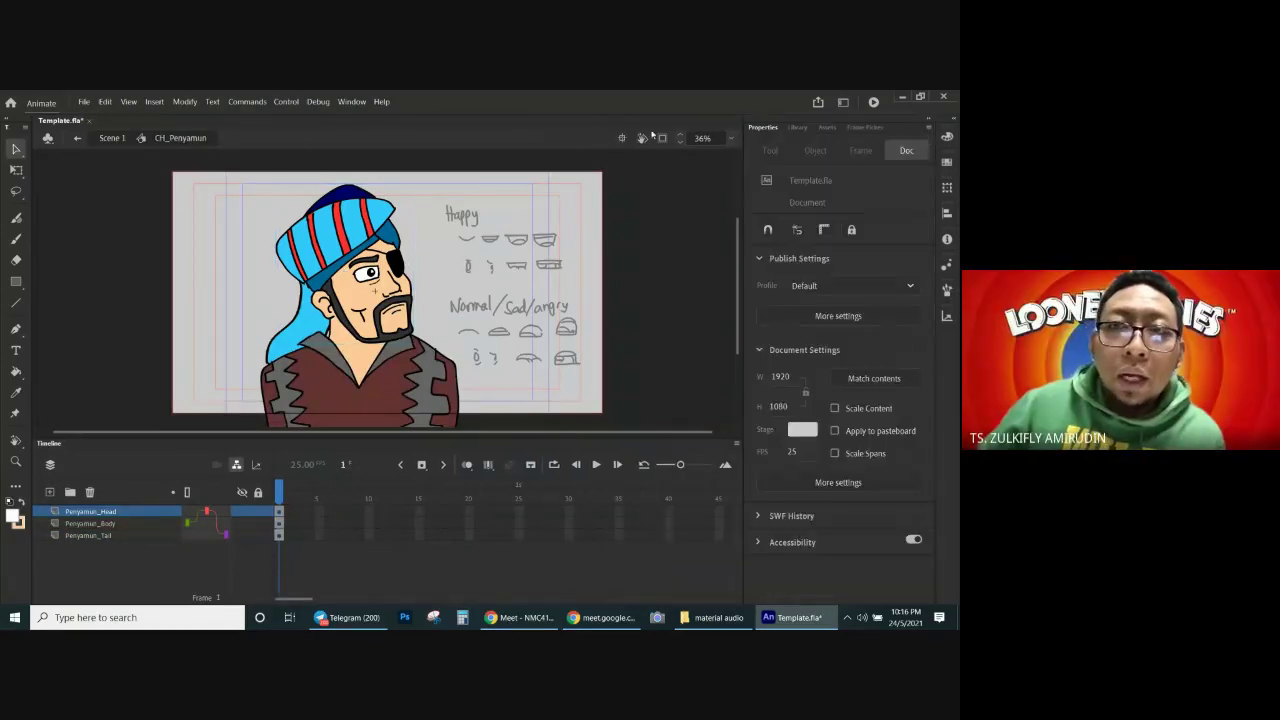
Step: Return from the CH_Penyamun symbol to Scene 1 and save the document
click(109, 138)
click(392, 581)
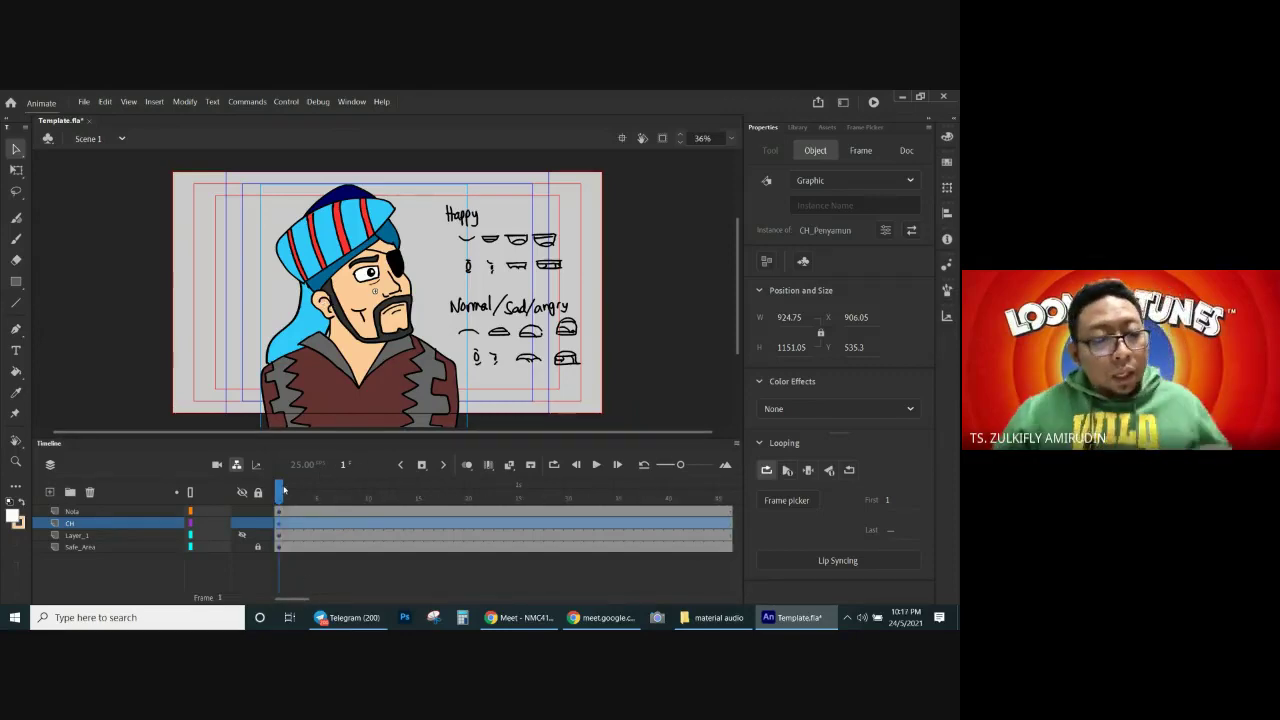
key(ctrl+s)
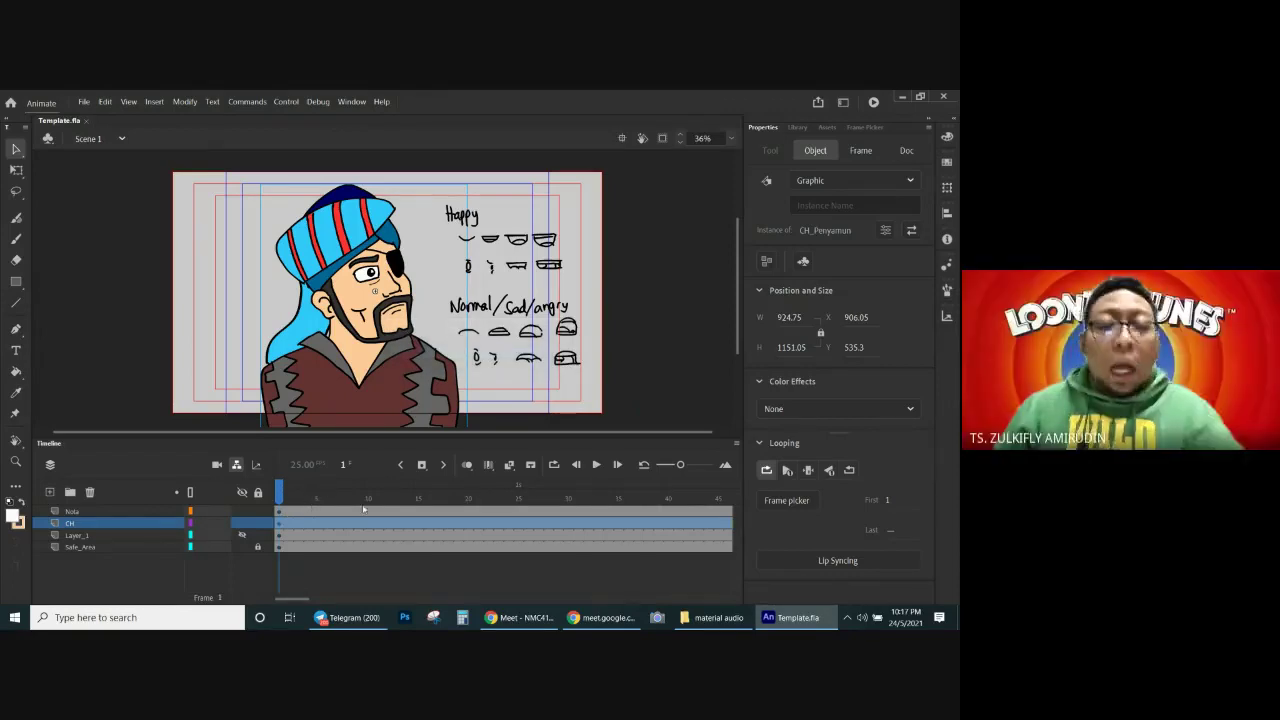
Step: Bring up the Google Meet call to check the presentation and participants, and go back to the Animate document
mouse_move(349, 612)
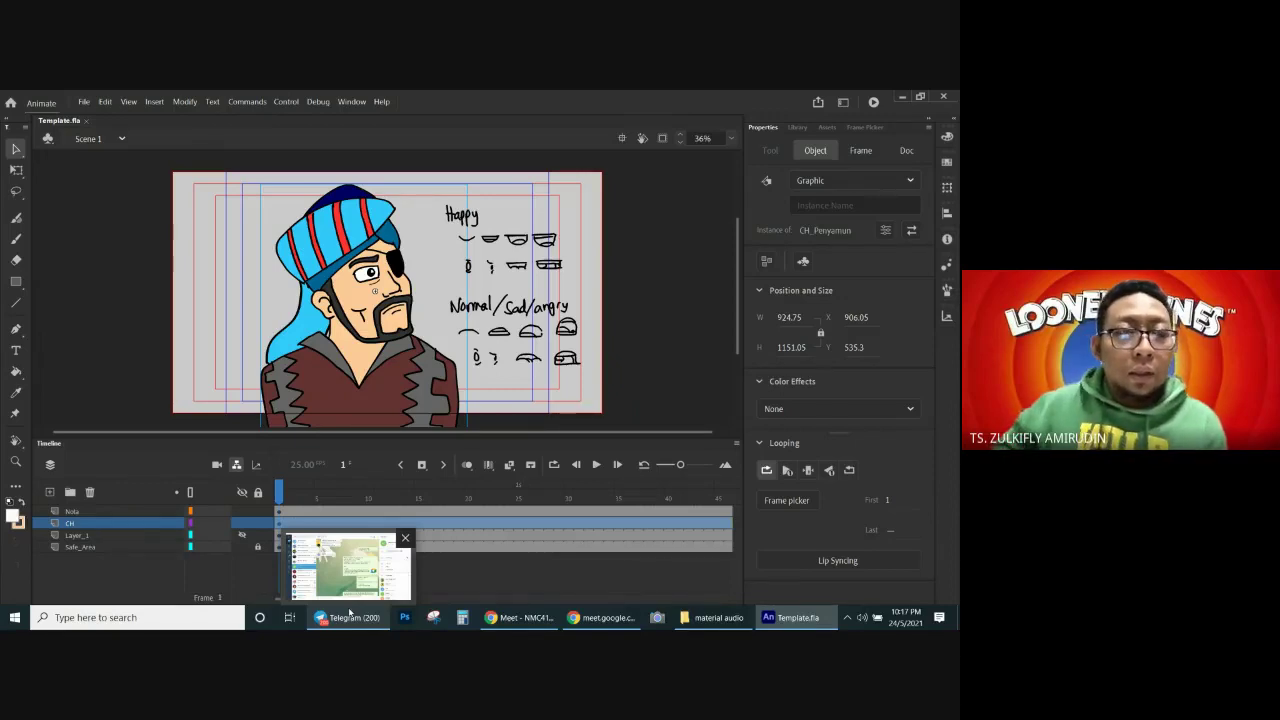
click(500, 566)
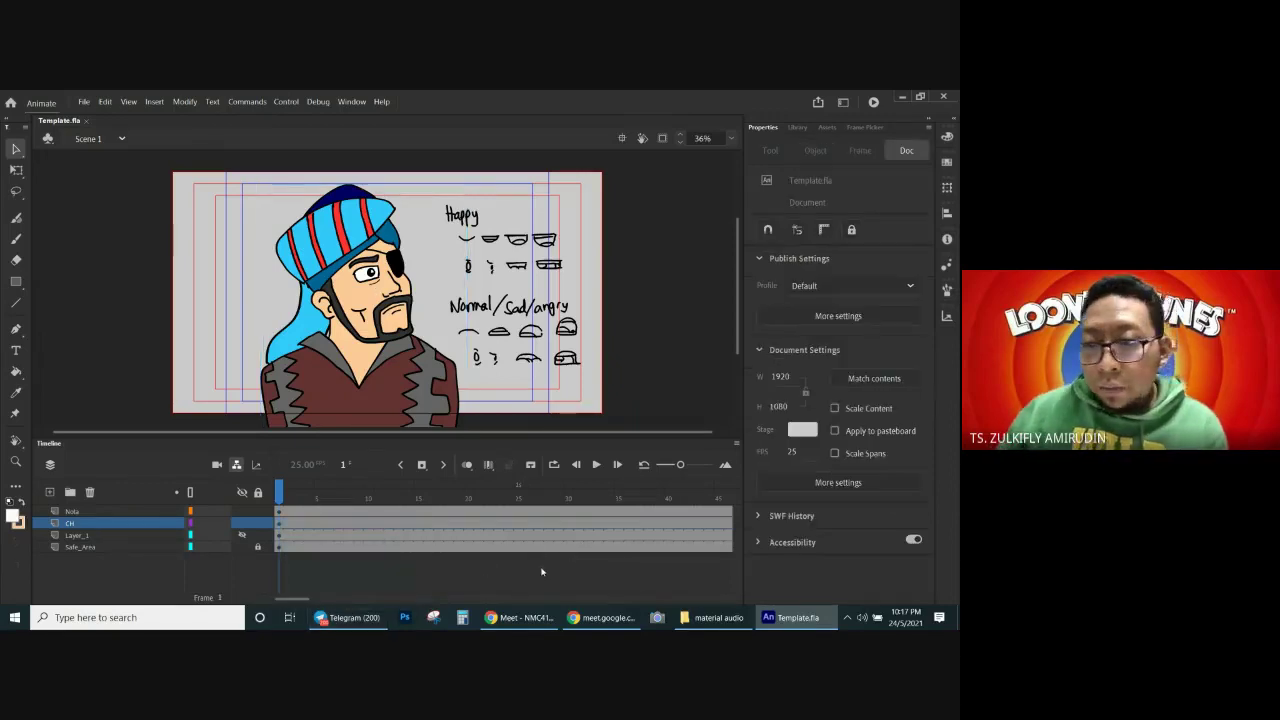
click(510, 617)
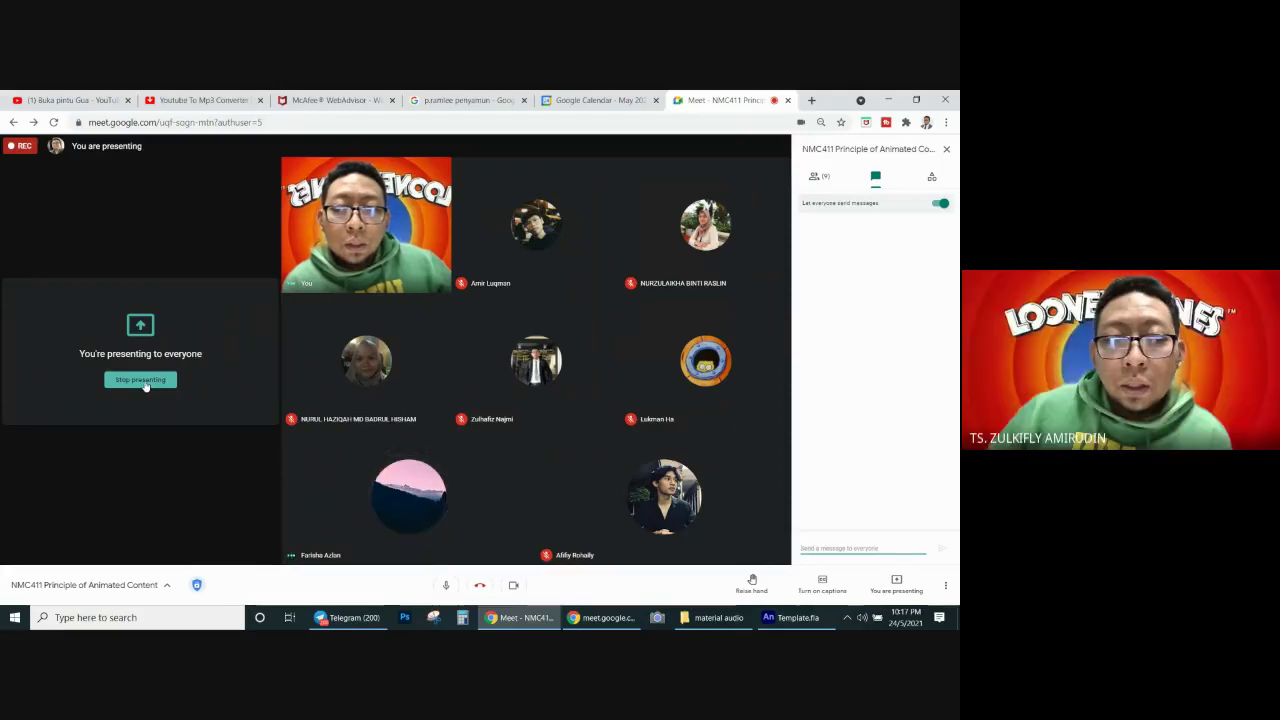
click(790, 618)
click(790, 618)
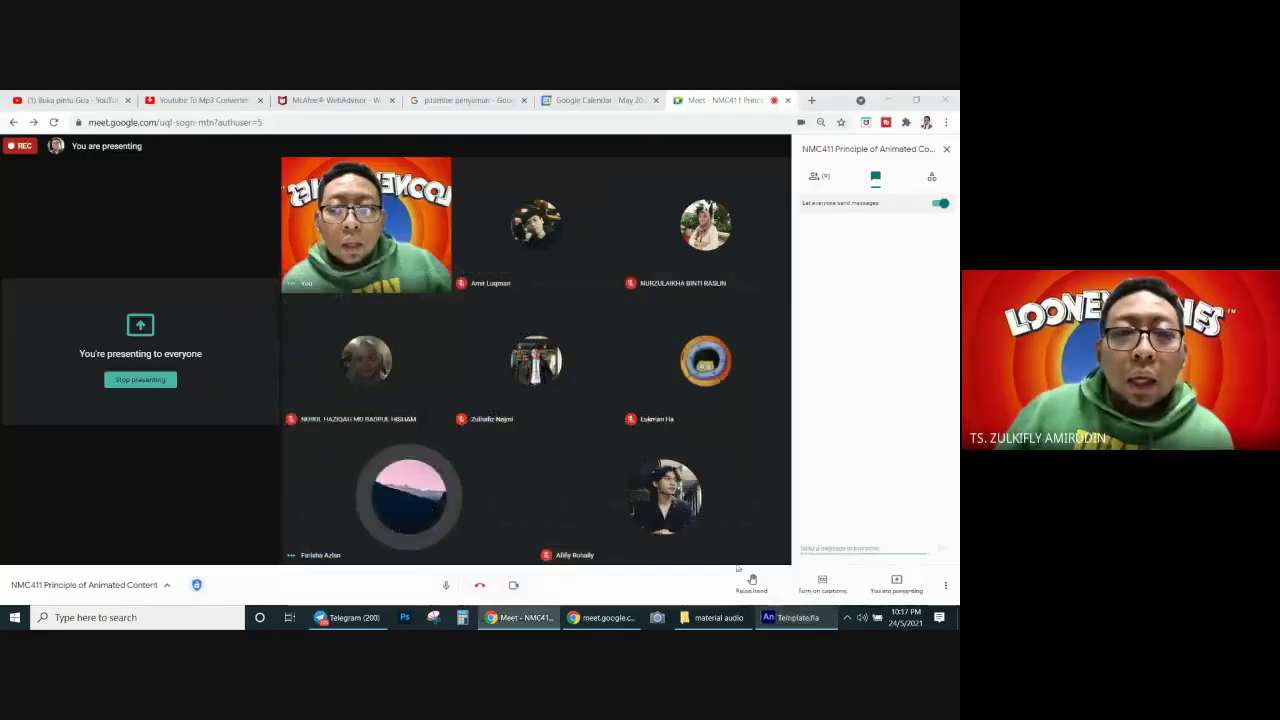
click(790, 618)
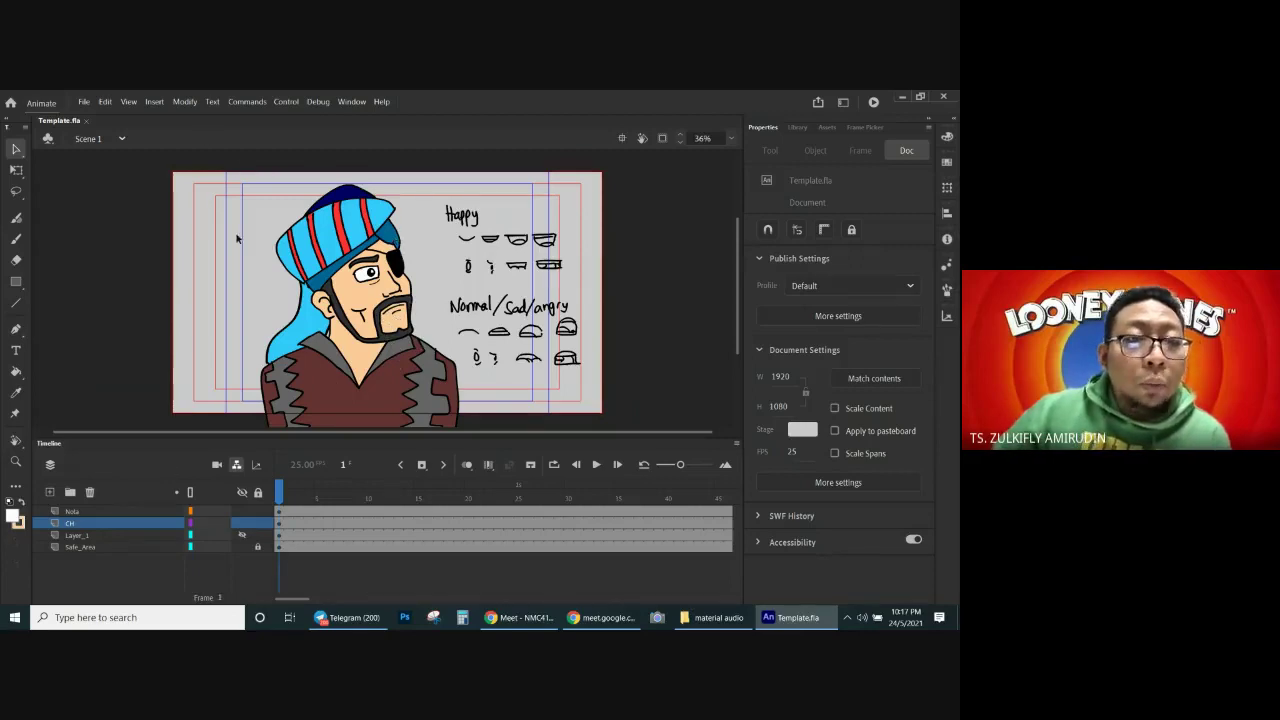
Step: Add a layer above the CH layer and paint a simple white figure beside the character with the Classic Brush at size 8
click(17, 237)
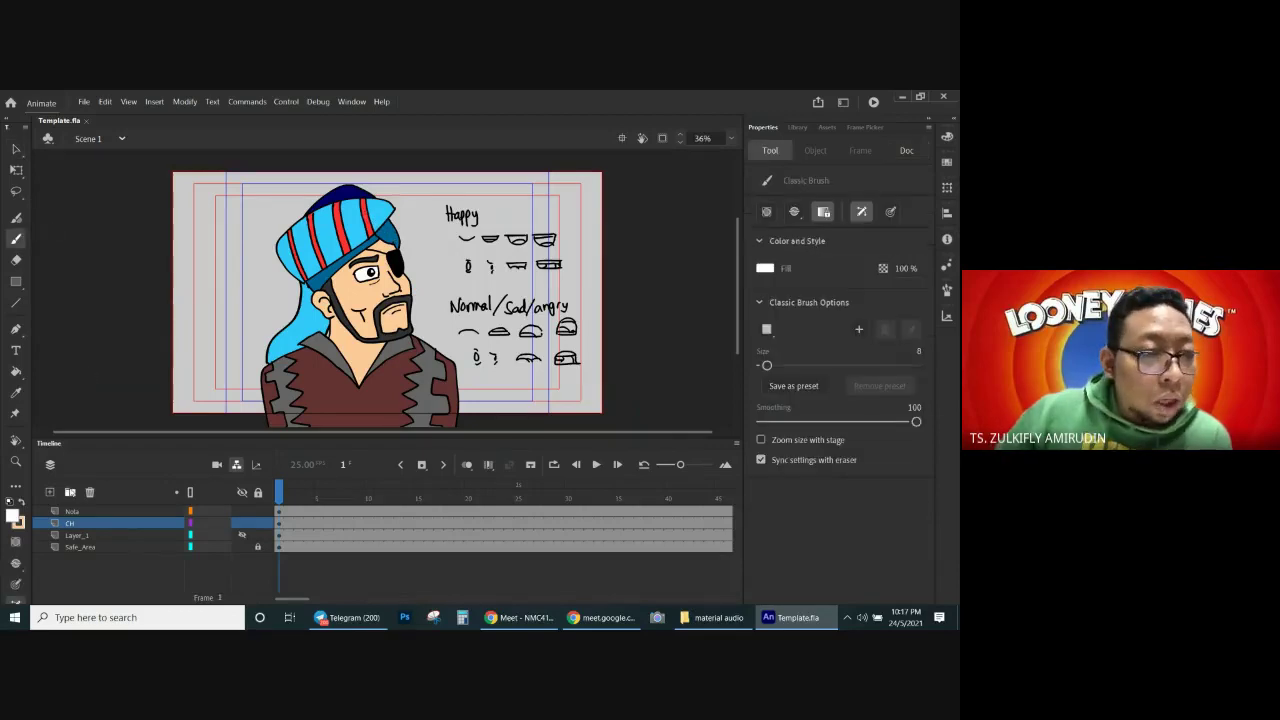
click(50, 493)
mouse_move(233, 234)
mouse_down()
mouse_move(218, 254)
mouse_move(234, 238)
mouse_move(219, 338)
mouse_up()
drag(234, 259, 243, 340)
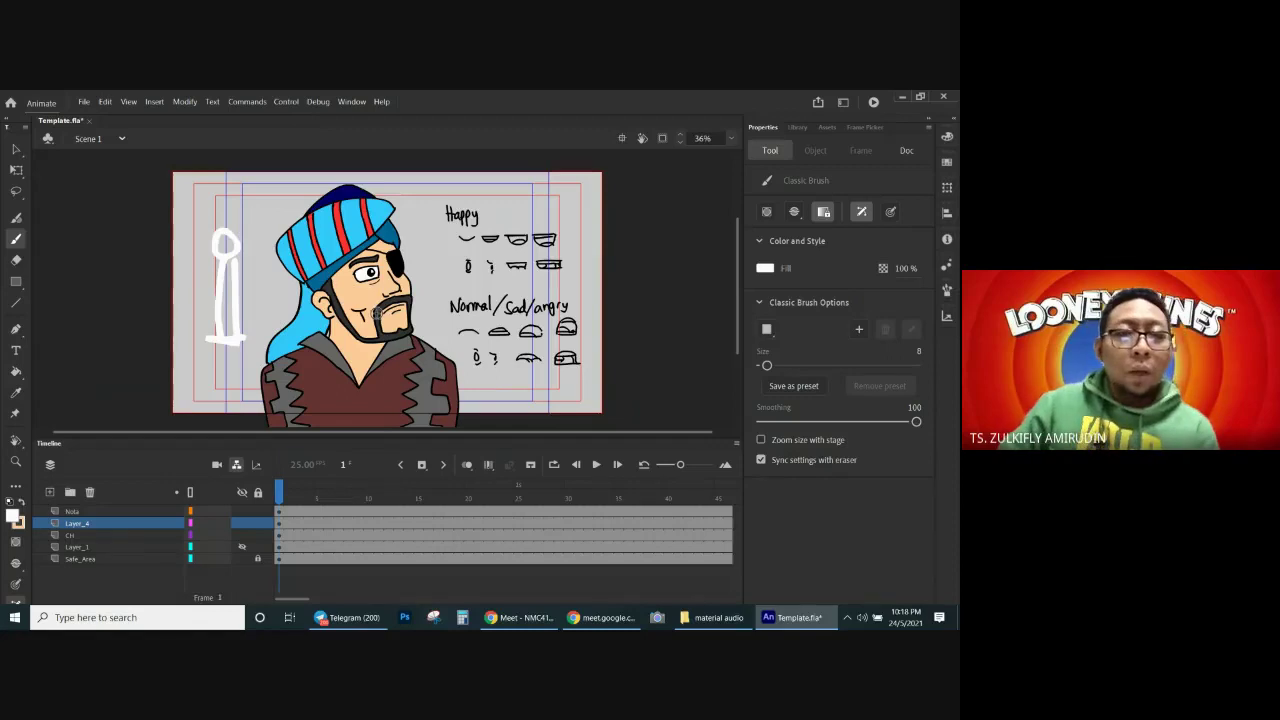
Step: Delete the white painted figure beside the character and save the document
key(v)
click(227, 343)
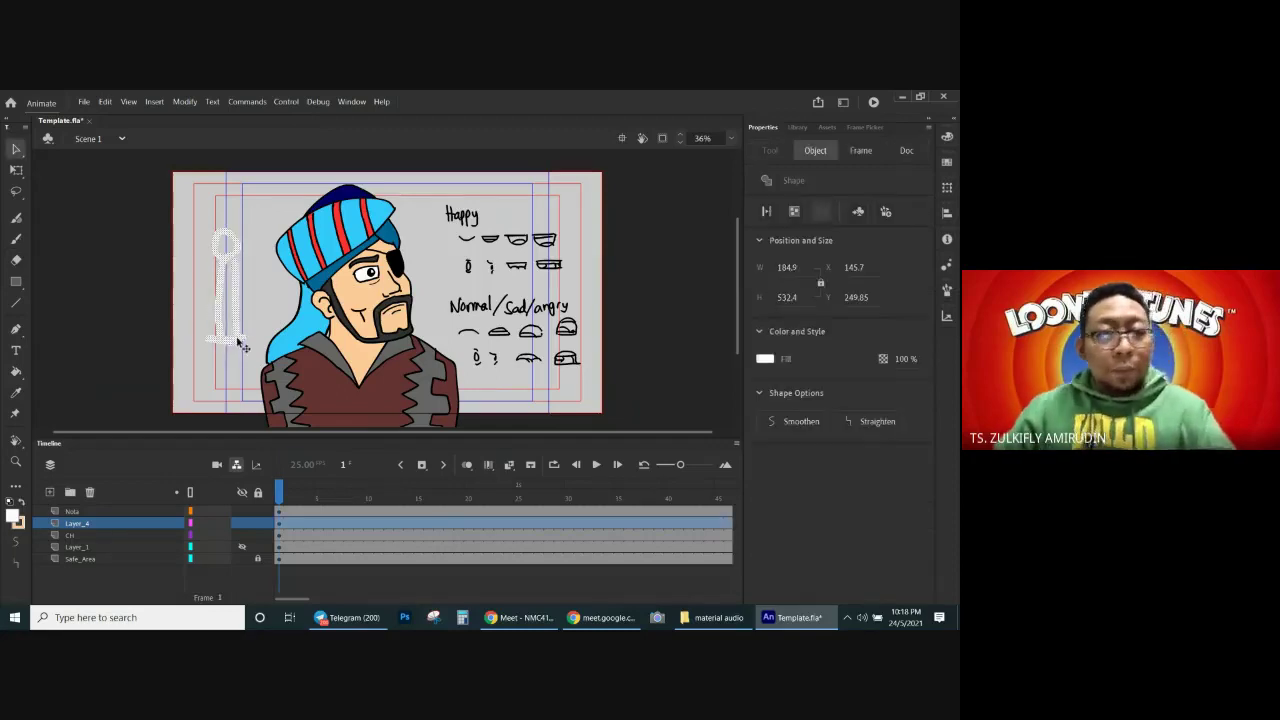
key(Delete)
key(ctrl+s)
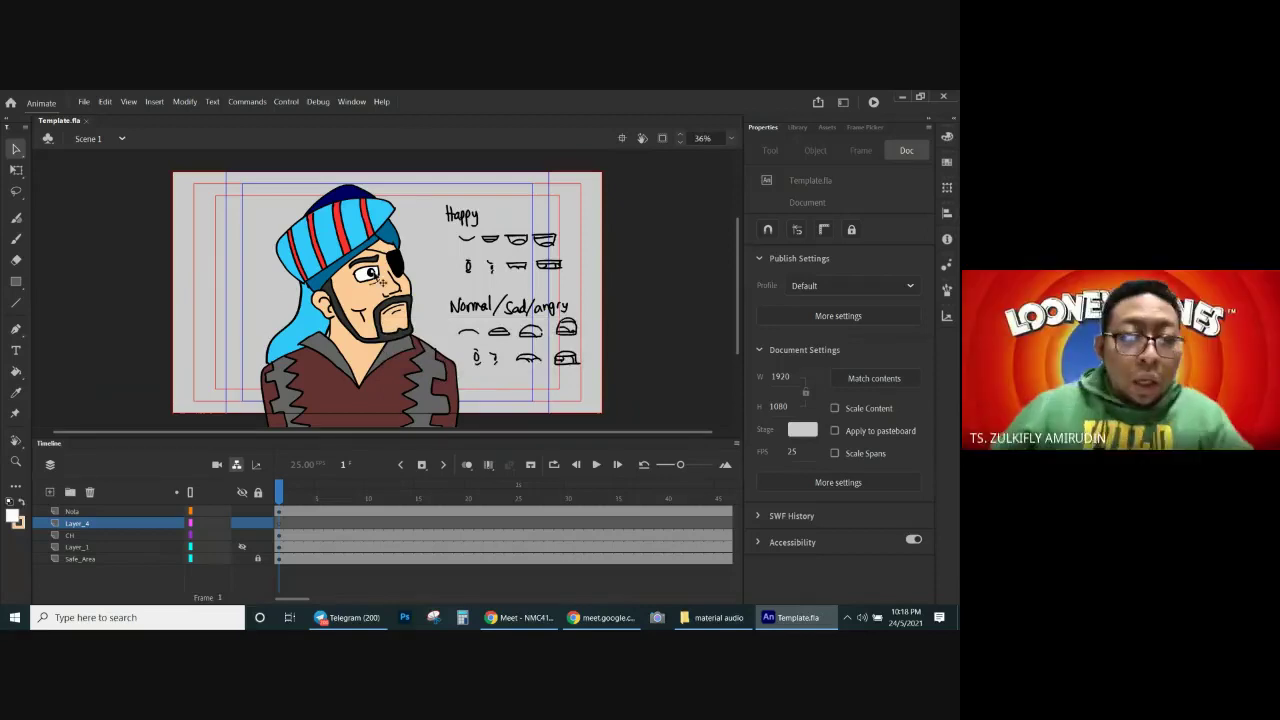
Step: Open the Penyamun_Head symbol inside CH_Penyamun for editing and frame the mouth area at 109%
double_click(380, 316)
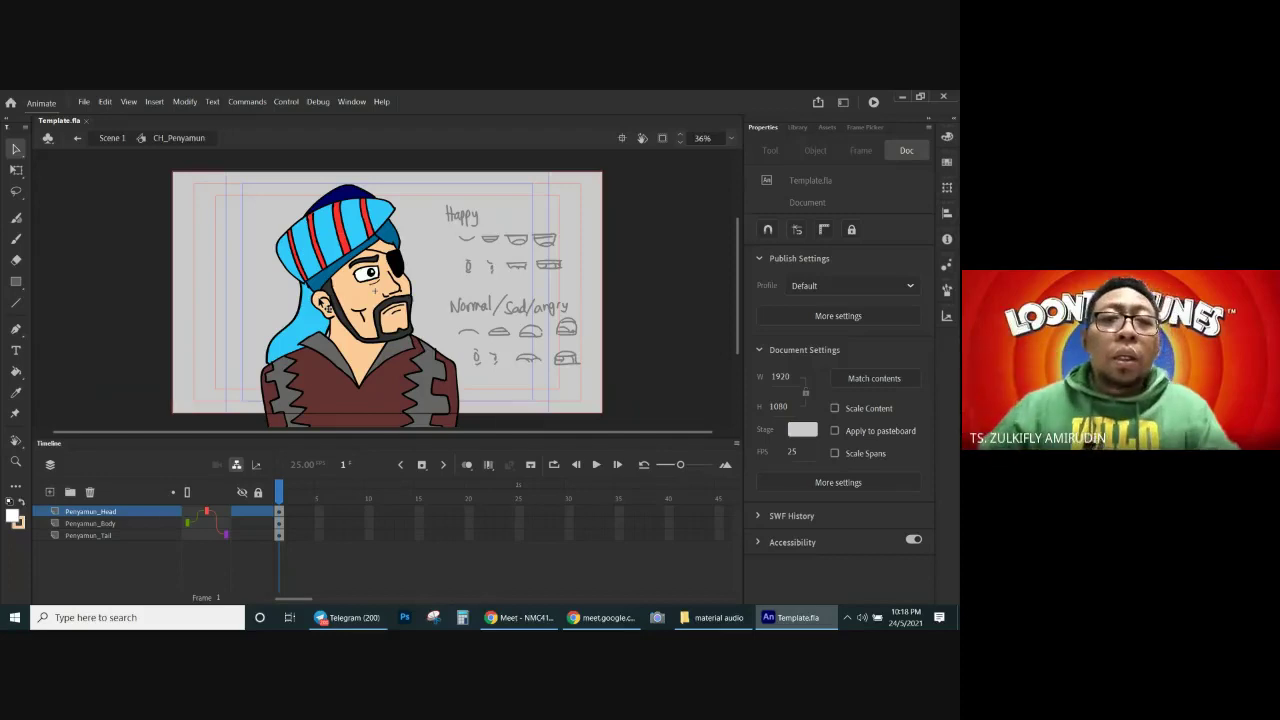
click(394, 317)
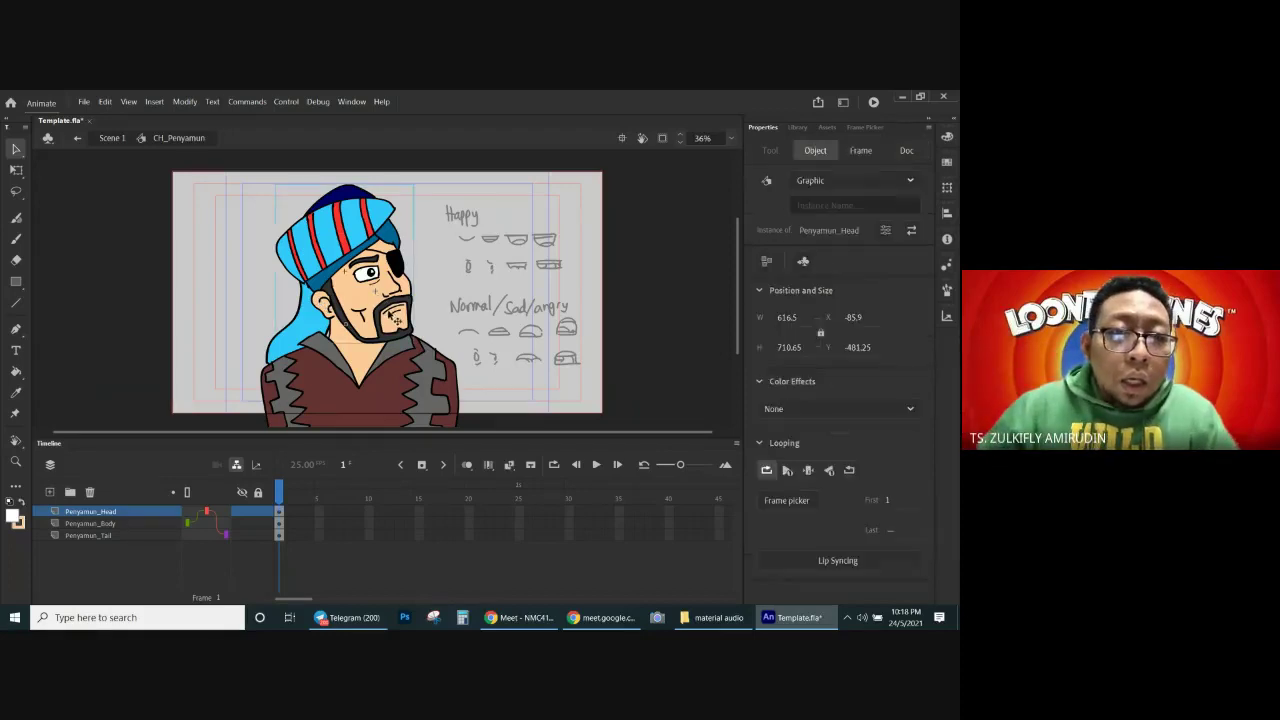
double_click(398, 320)
drag(344, 256, 441, 353)
Step: Play the mouth animation from about frame 247 and step frame by frame to frame 262 to review the lip sync
drag(287, 600, 318, 601)
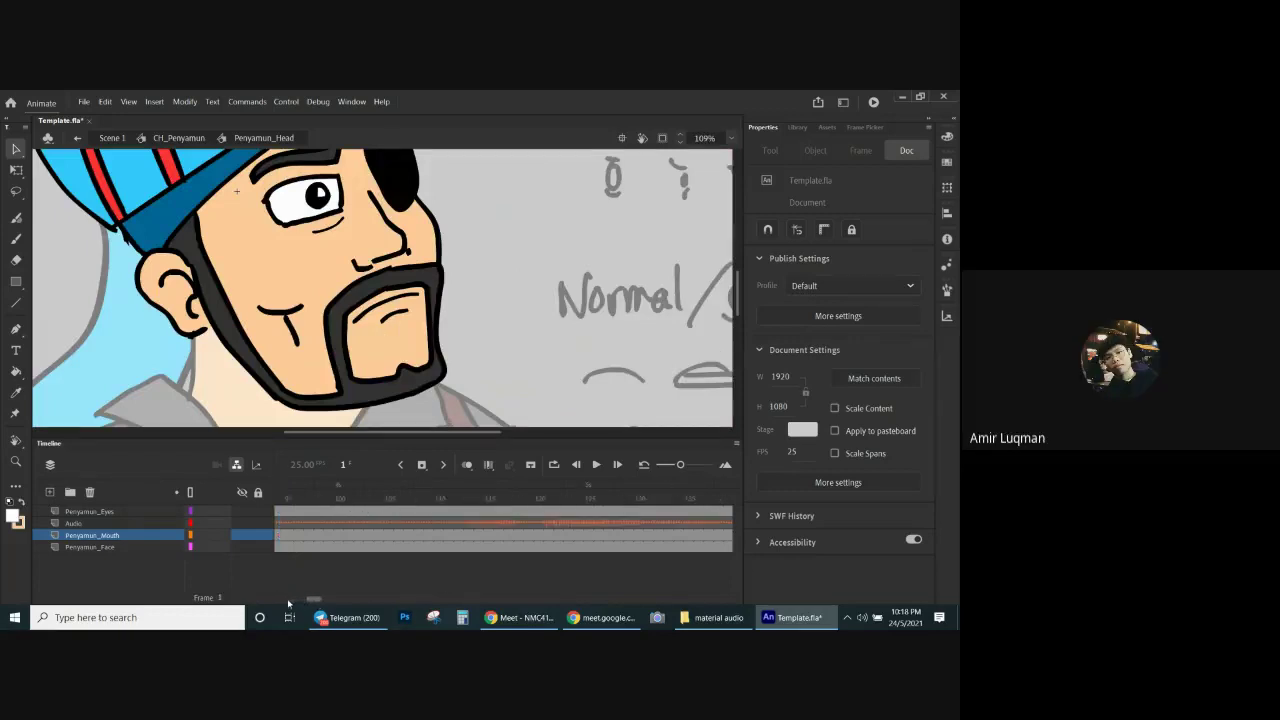
scroll(288, 603, right, 3)
click(440, 498)
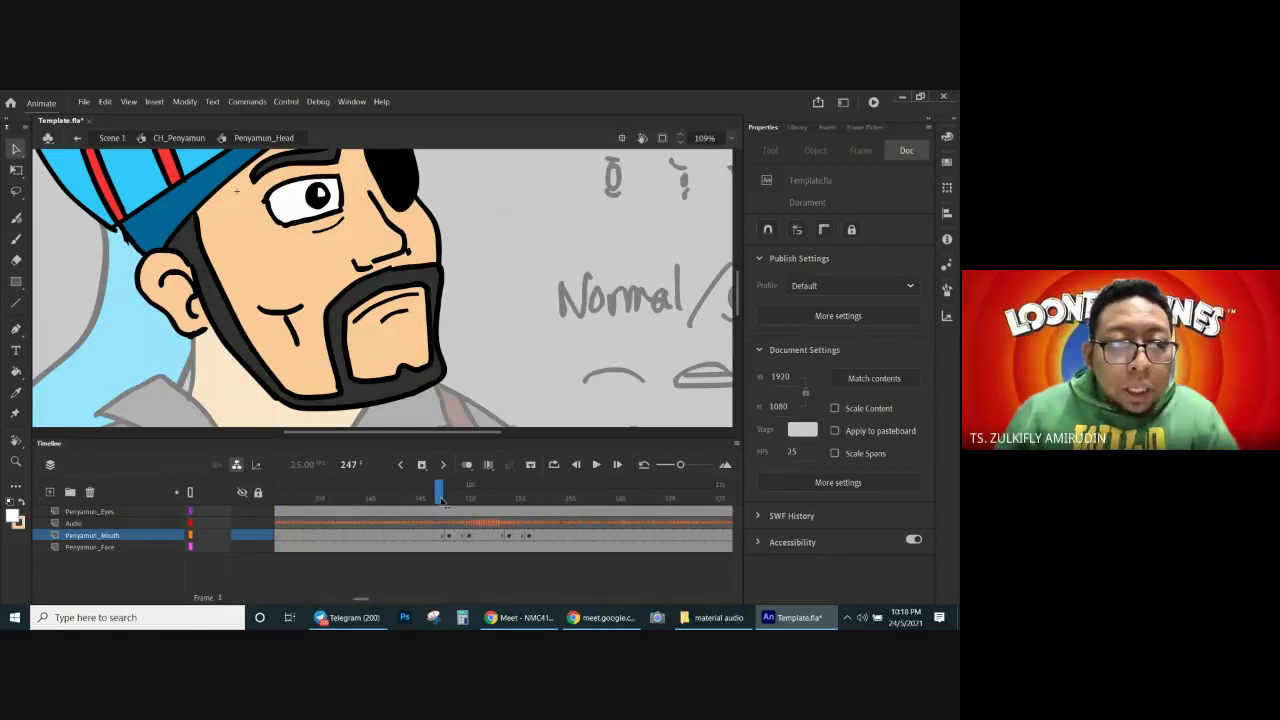
key(Return)
click(443, 501)
key(Return)
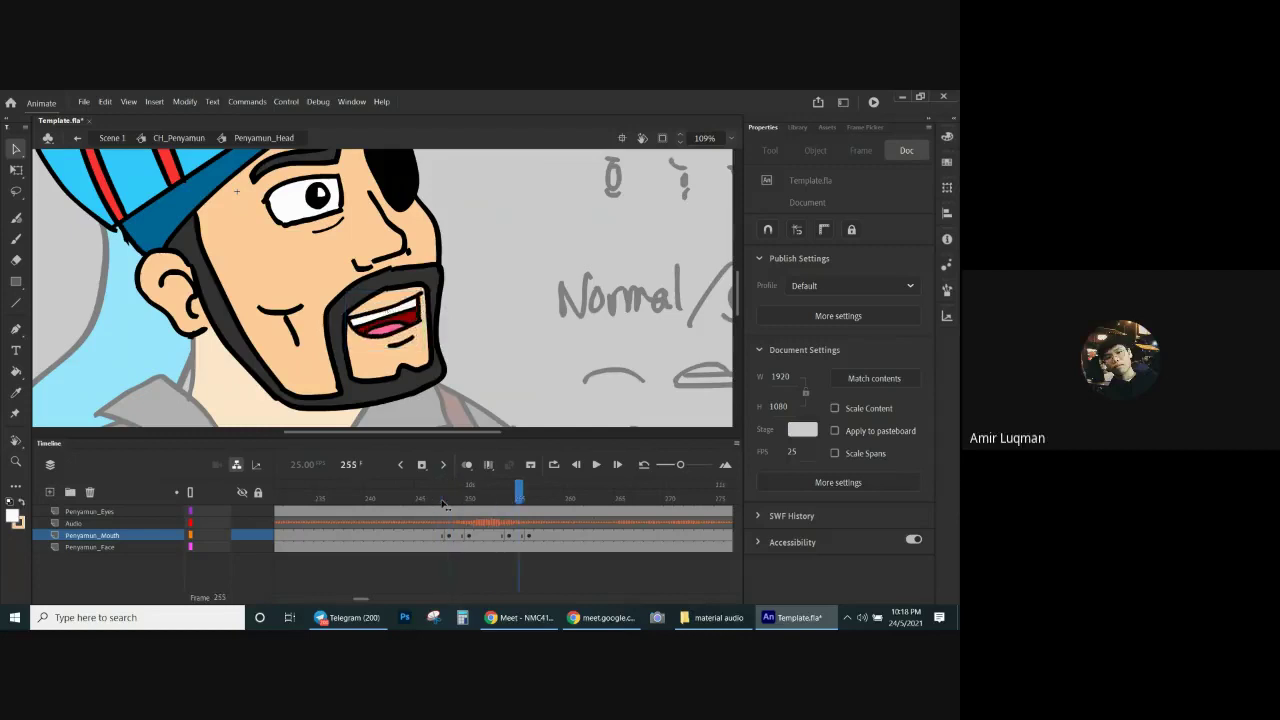
key(period)
key(period)
key(period)
key(period)
key(period)
key(period)
key(period)
Step: Compare the round mouth at frame 763 with the closed mouth at frame 764 by stepping back and forth between them
scroll(369, 600, right, 5)
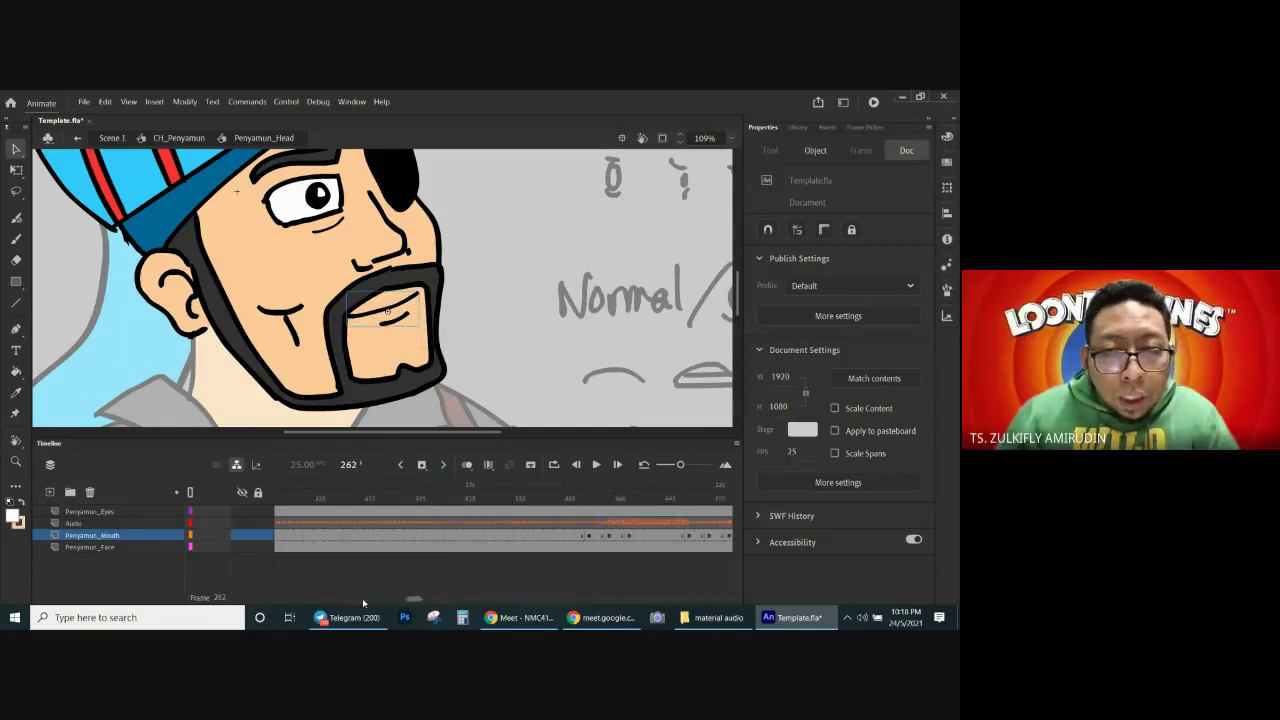
scroll(362, 598, left, 5)
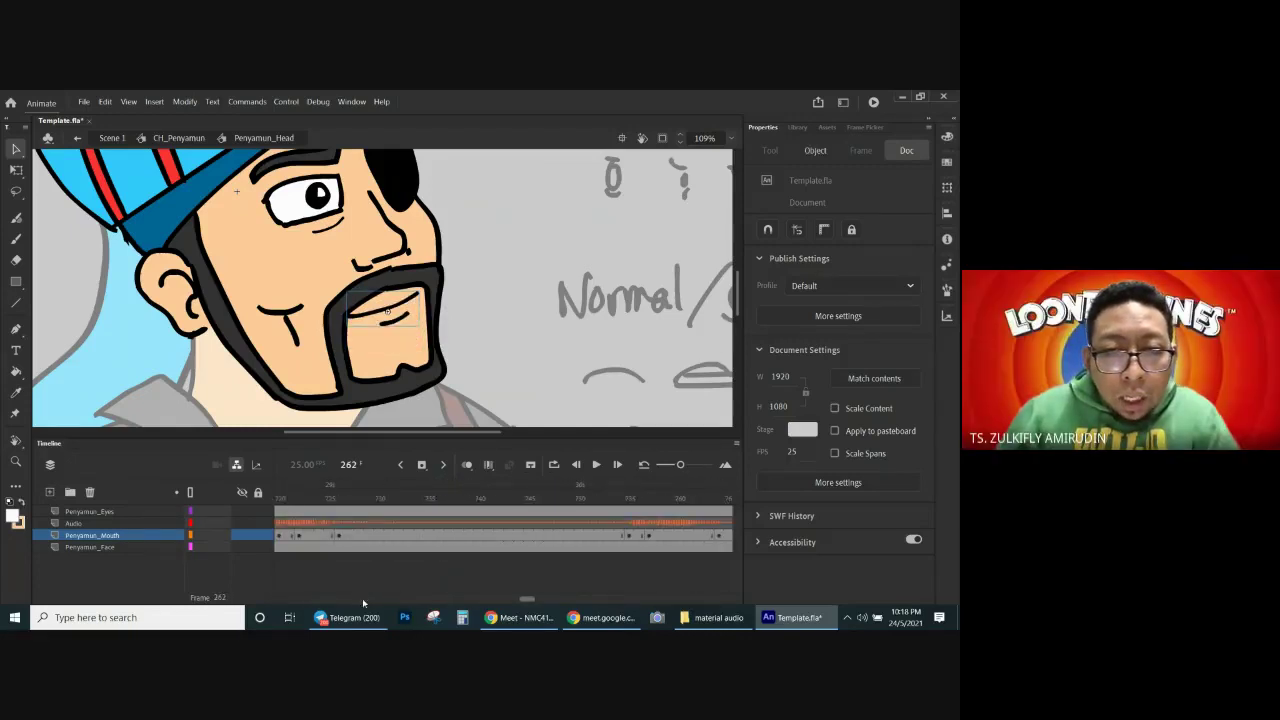
click(528, 498)
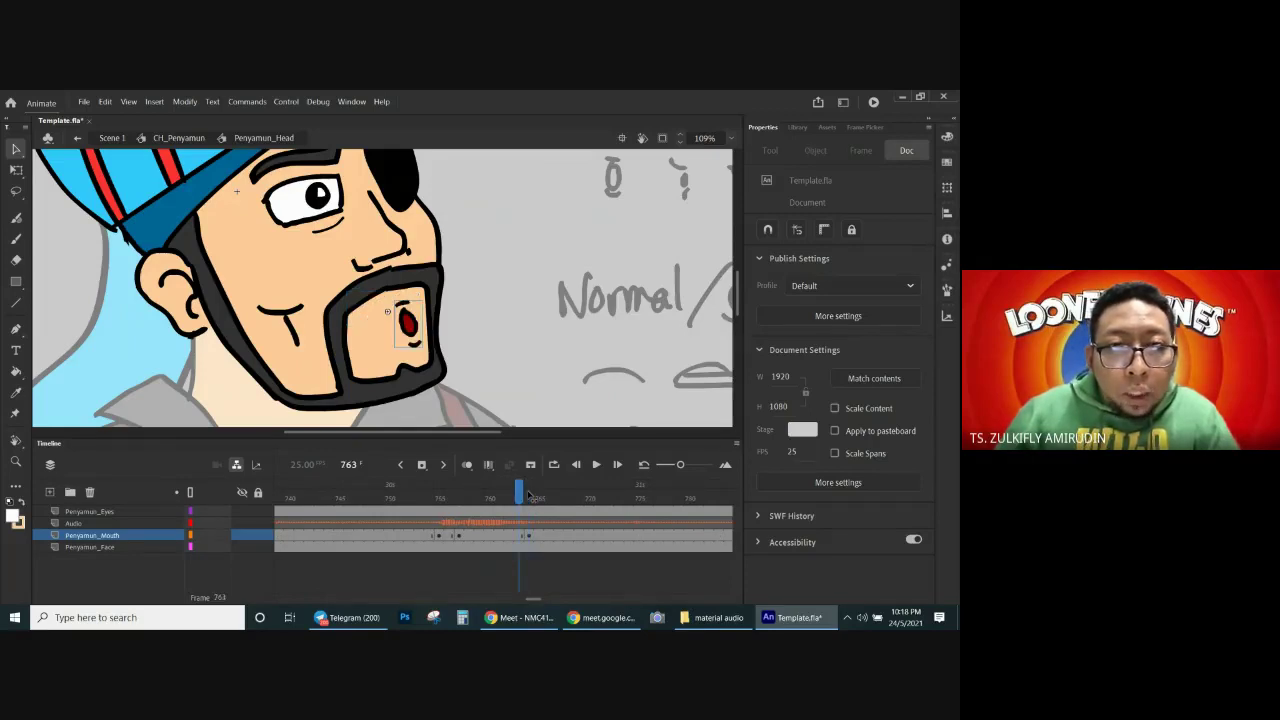
key(period)
key(comma)
key(period)
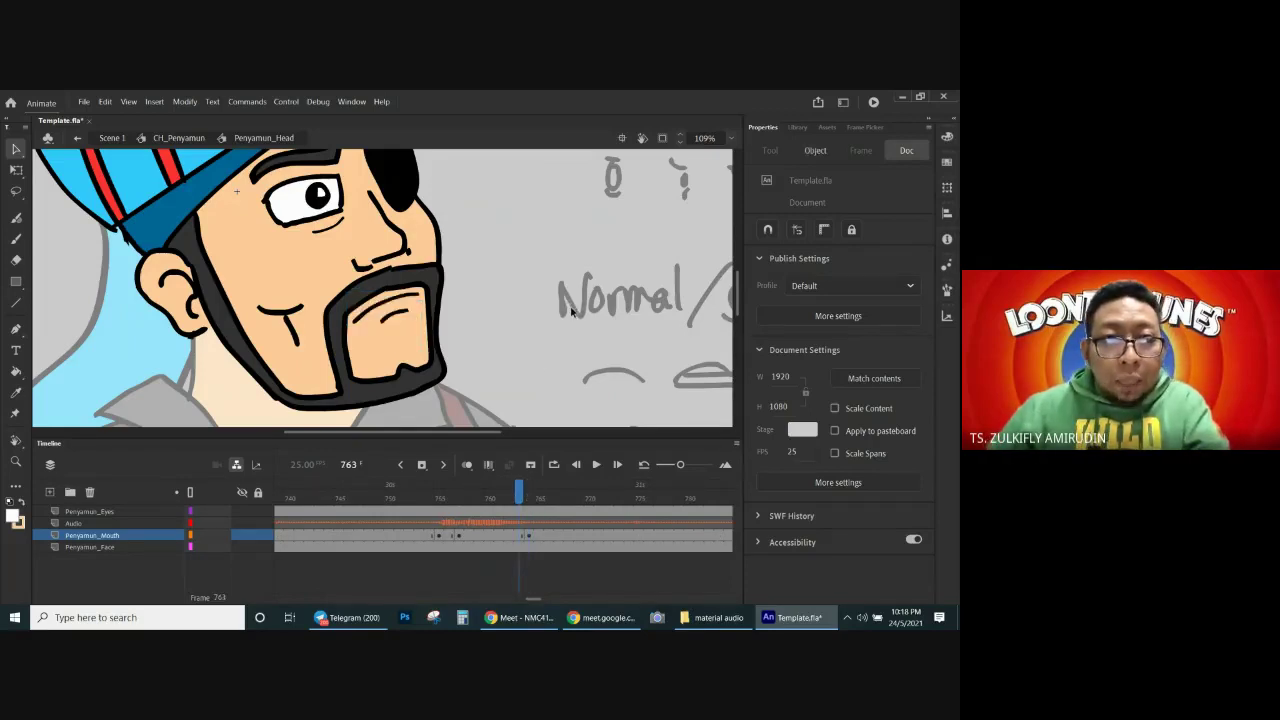
key(comma)
key(period)
key(comma)
key(period)
key(comma)
key(period)
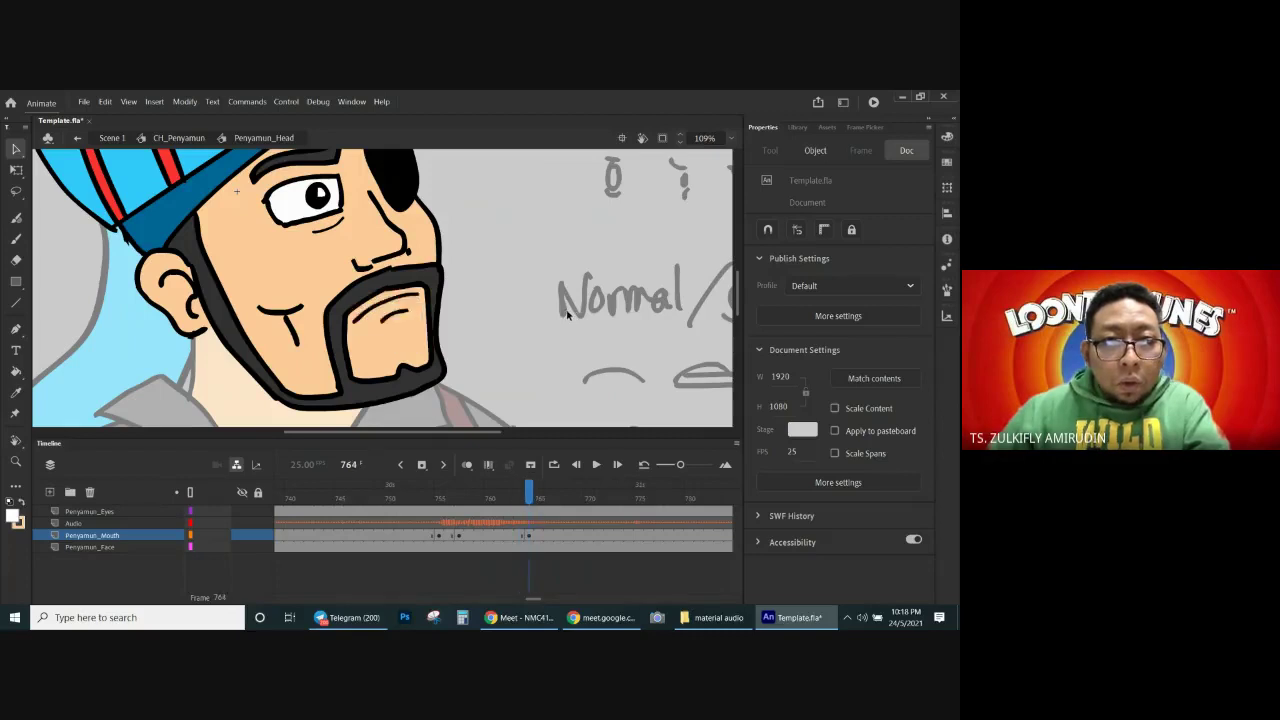
key(comma)
key(period)
key(comma)
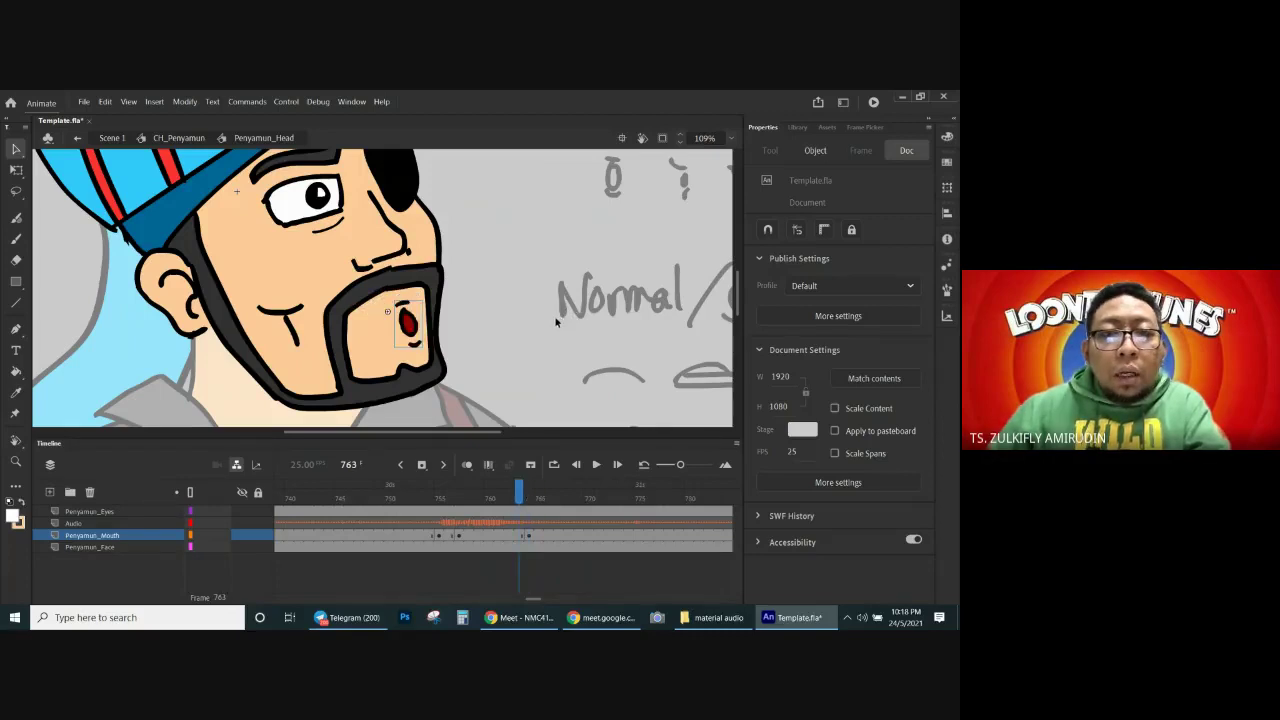
Step: Insert a keyframe at frame 762 on the Penyamun_Mouth layer, between the round and closed mouth poses
scroll(556, 322, right, 5)
scroll(404, 226, up, 3)
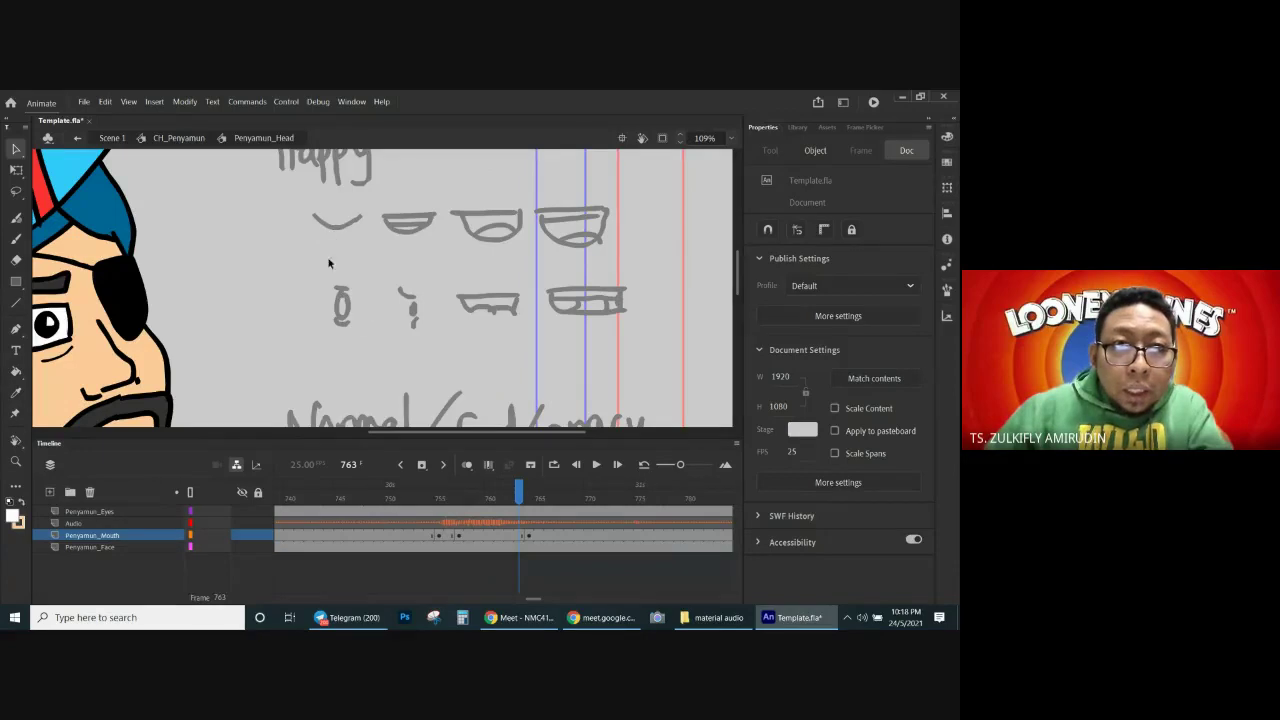
drag(228, 420, 392, 287)
click(516, 538)
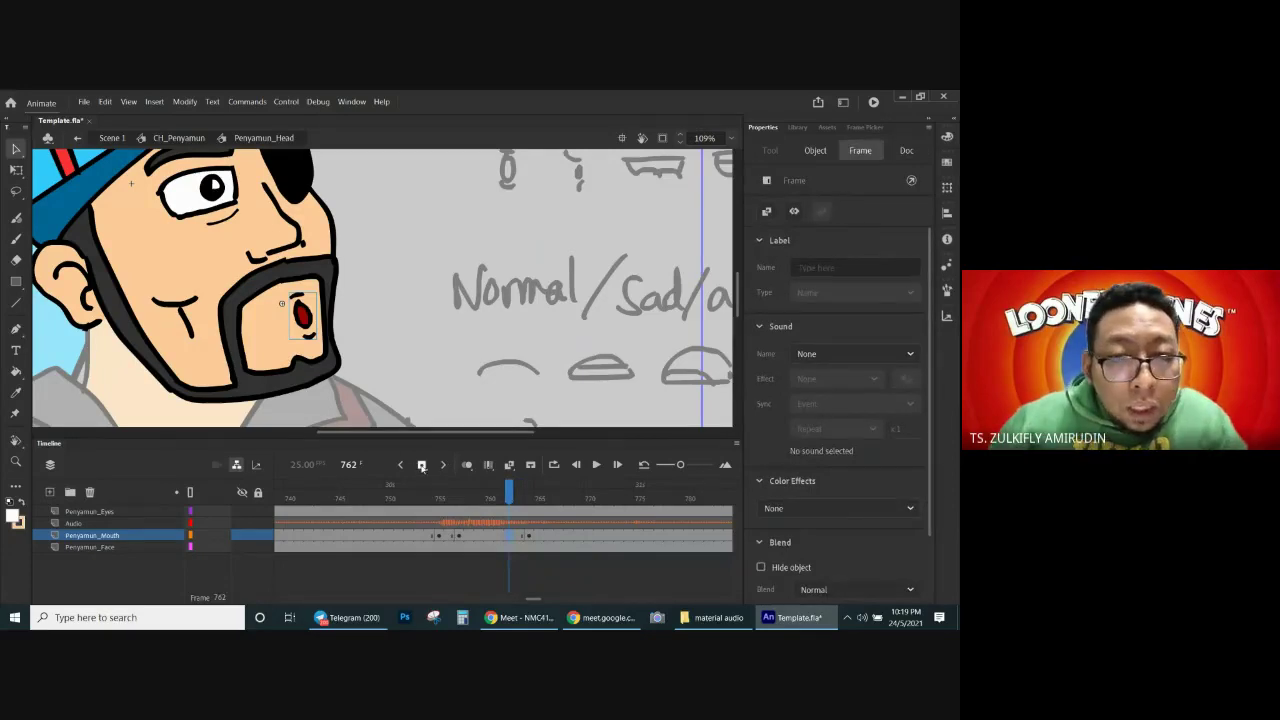
click(344, 332)
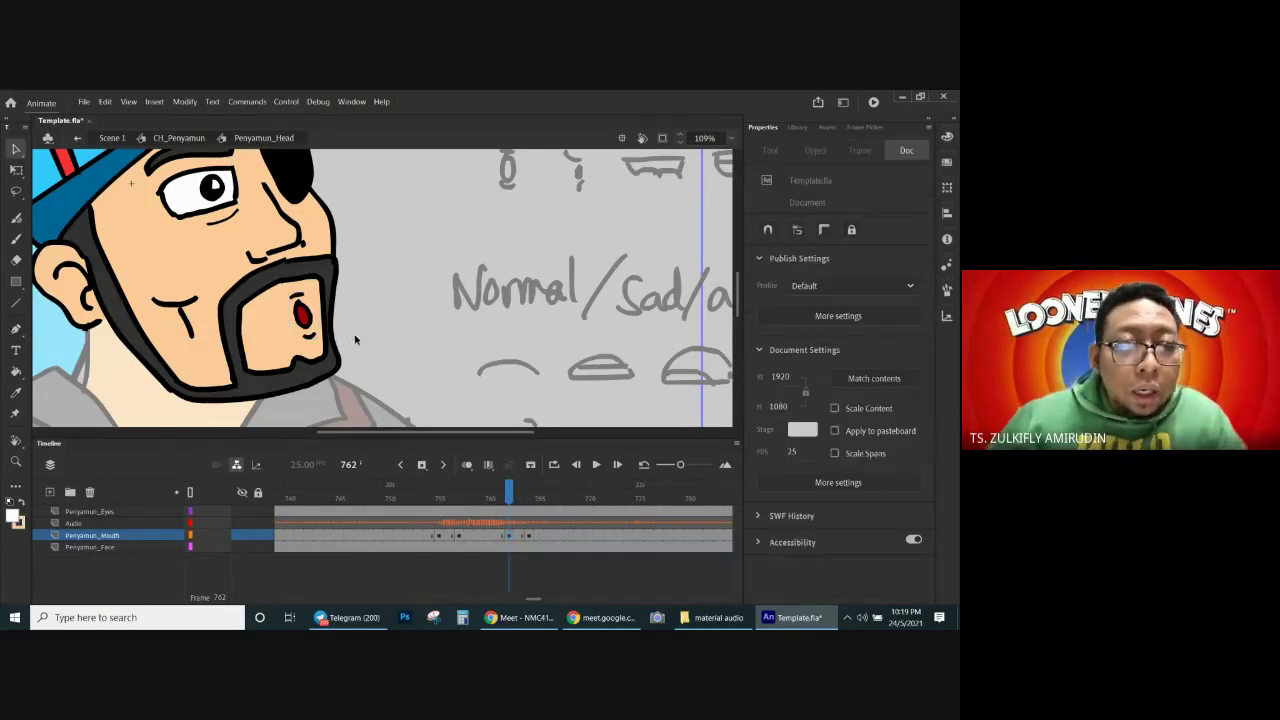
Step: Add a layer above Penyamun_Mouth with a keyframe at frame 761, and set the Classic Brush to red #FF0000 at size 4
click(50, 491)
click(499, 535)
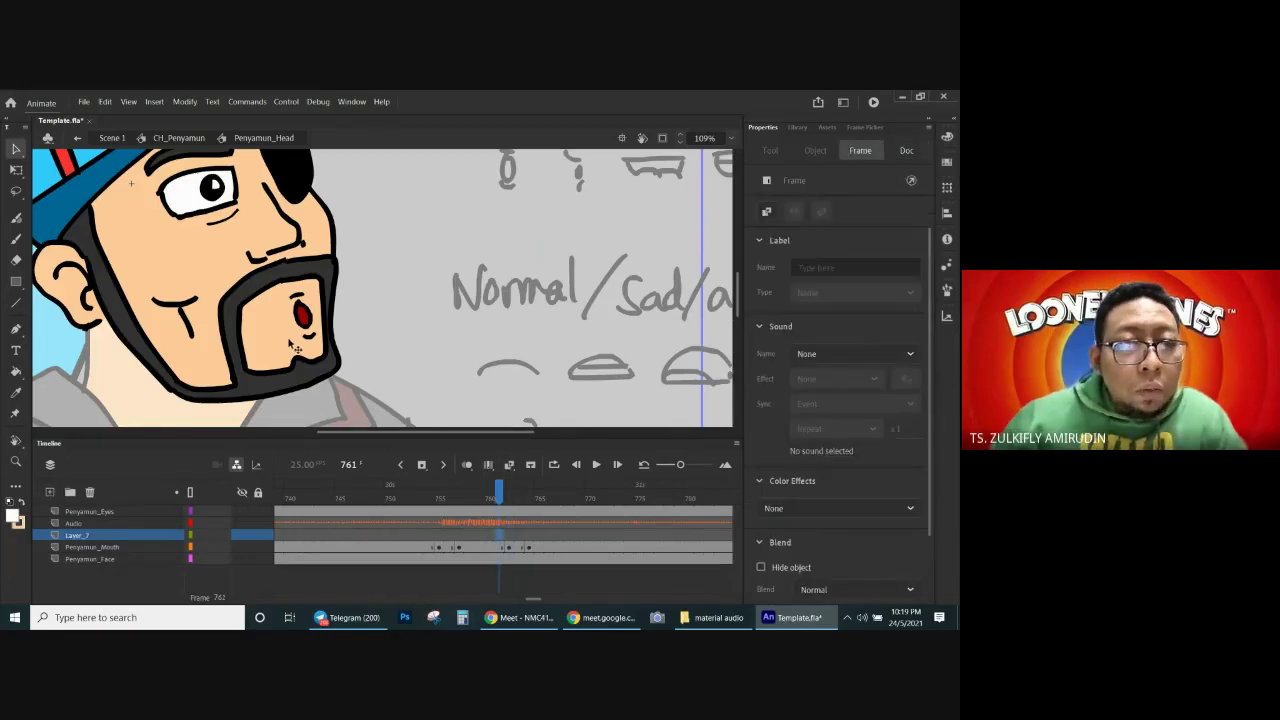
key(b)
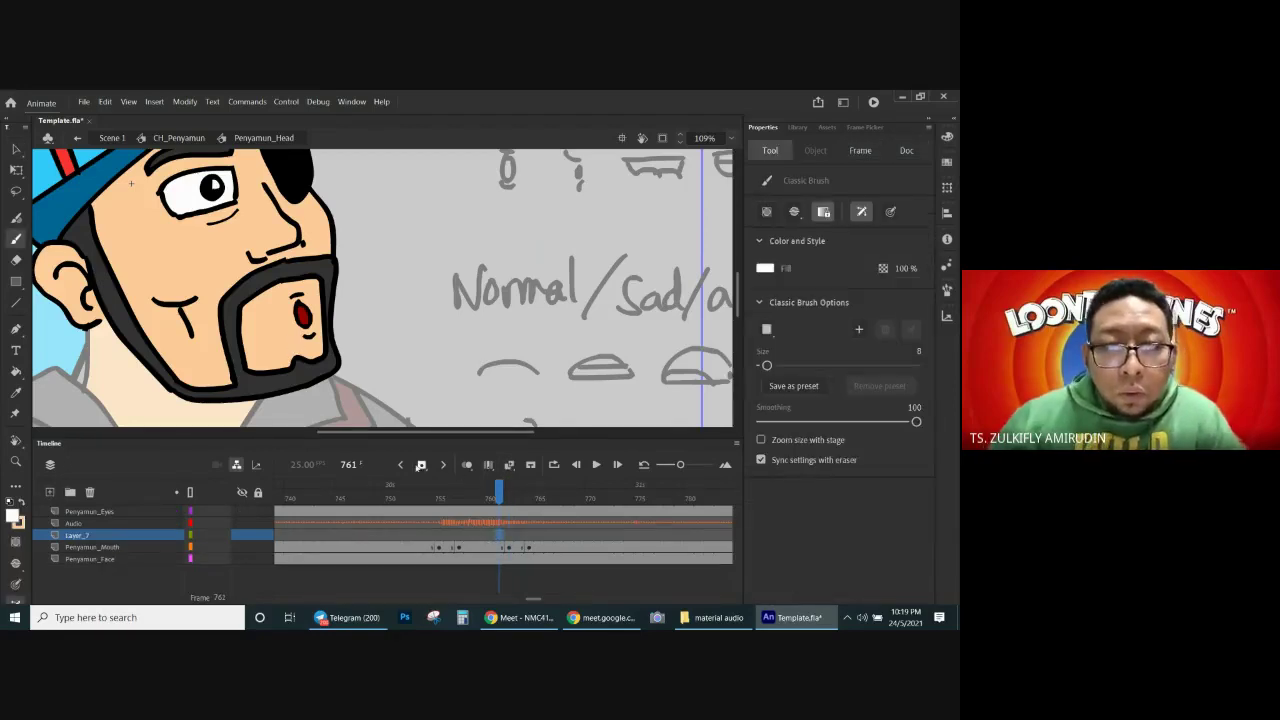
click(767, 270)
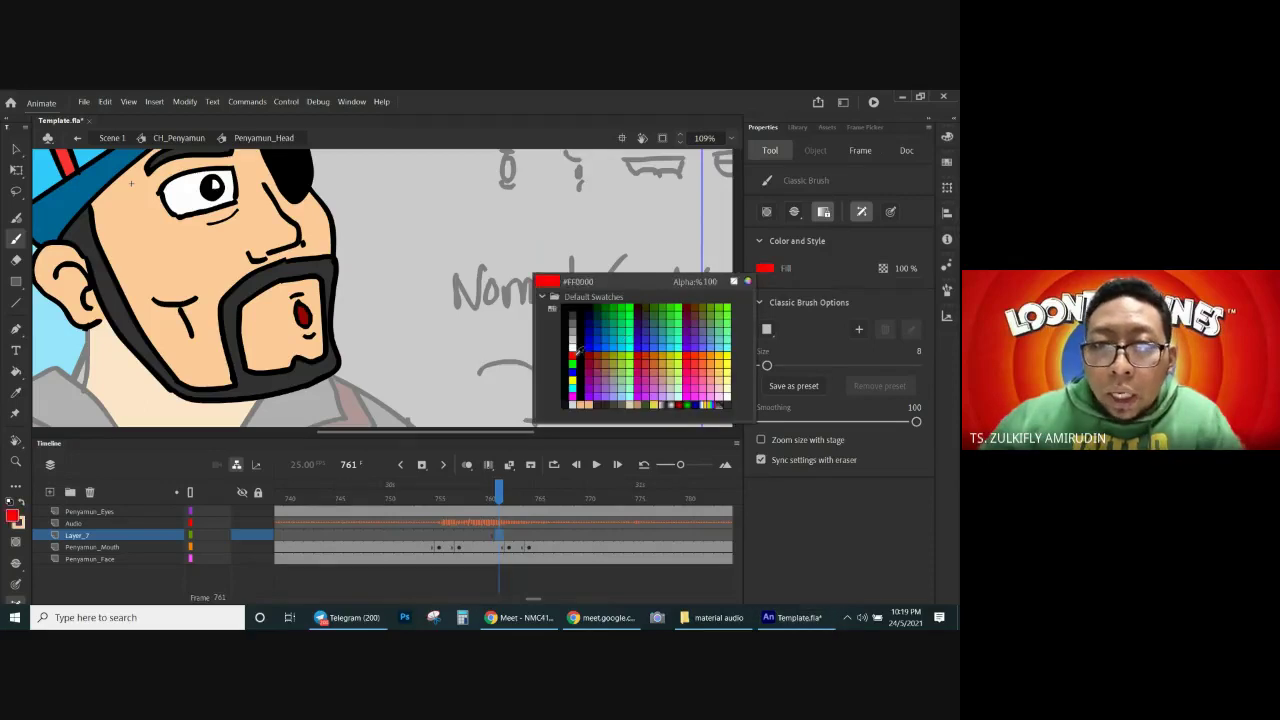
click(578, 353)
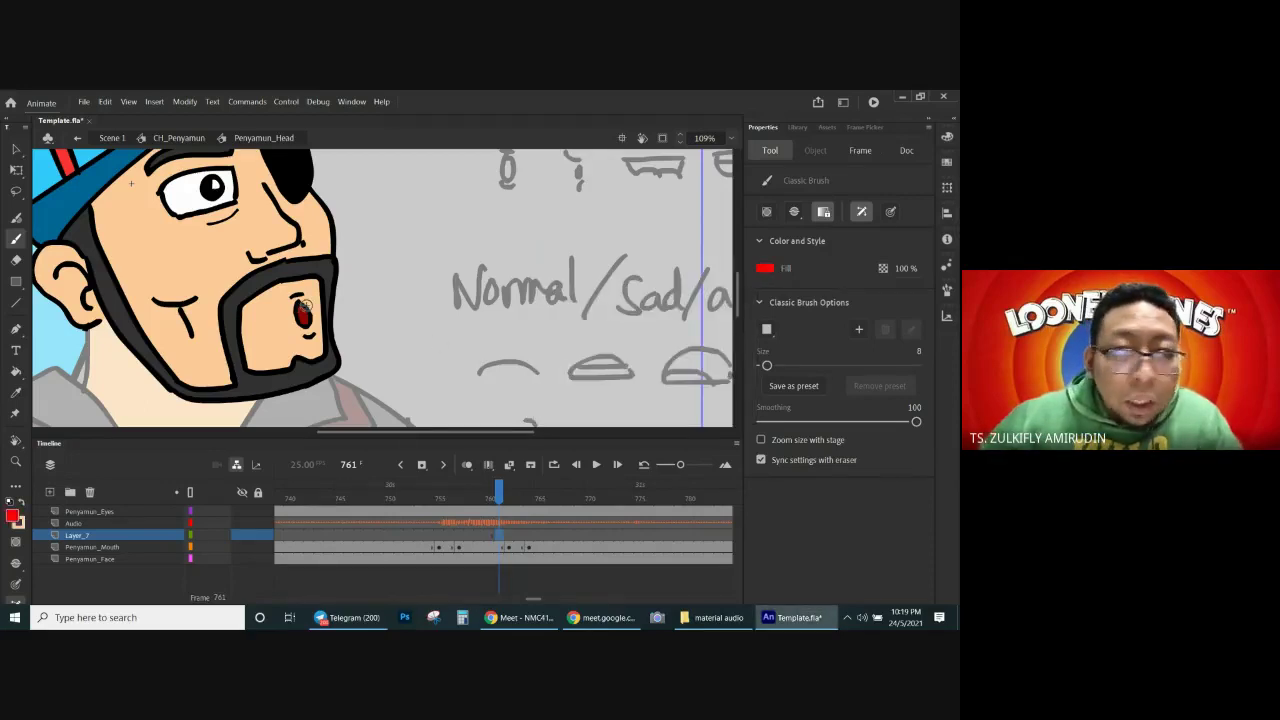
drag(767, 367, 762, 366)
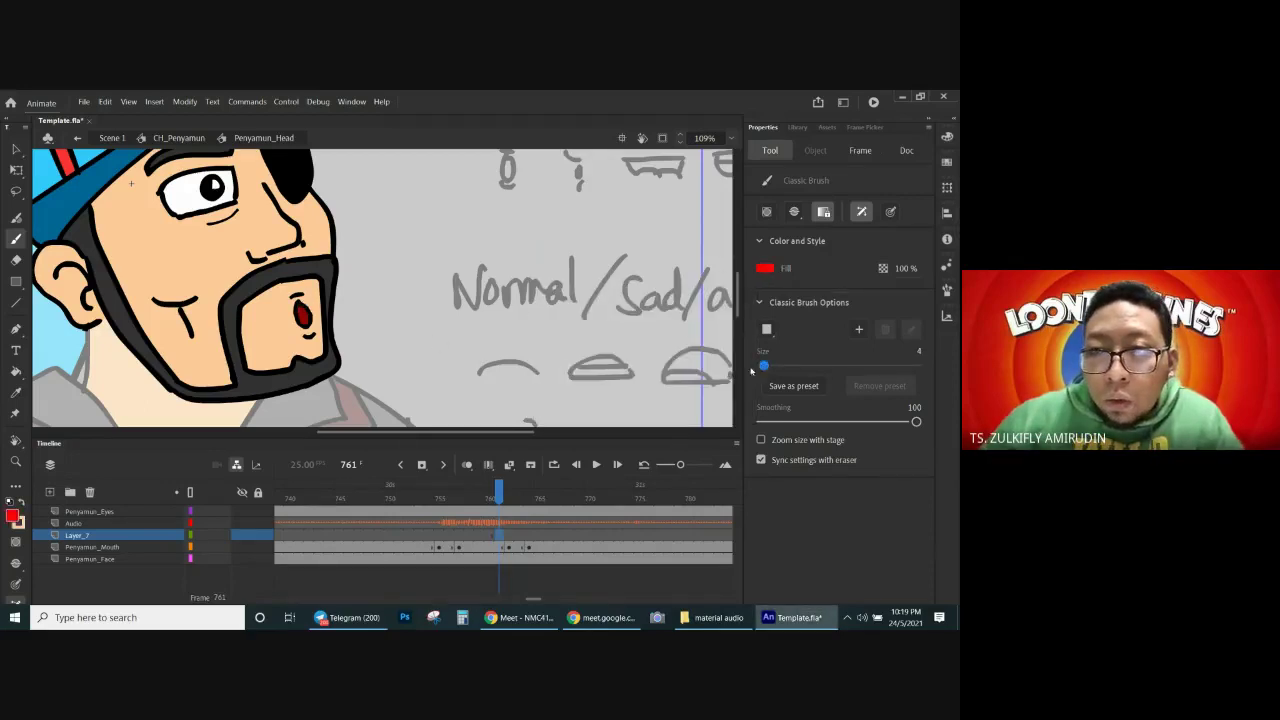
Step: Trace the round mouth and its lip lines in red on the new layer at frame 761, undoing the stray last change
mouse_move(291, 300)
mouse_down()
mouse_move(304, 298)
mouse_move(320, 339)
mouse_up()
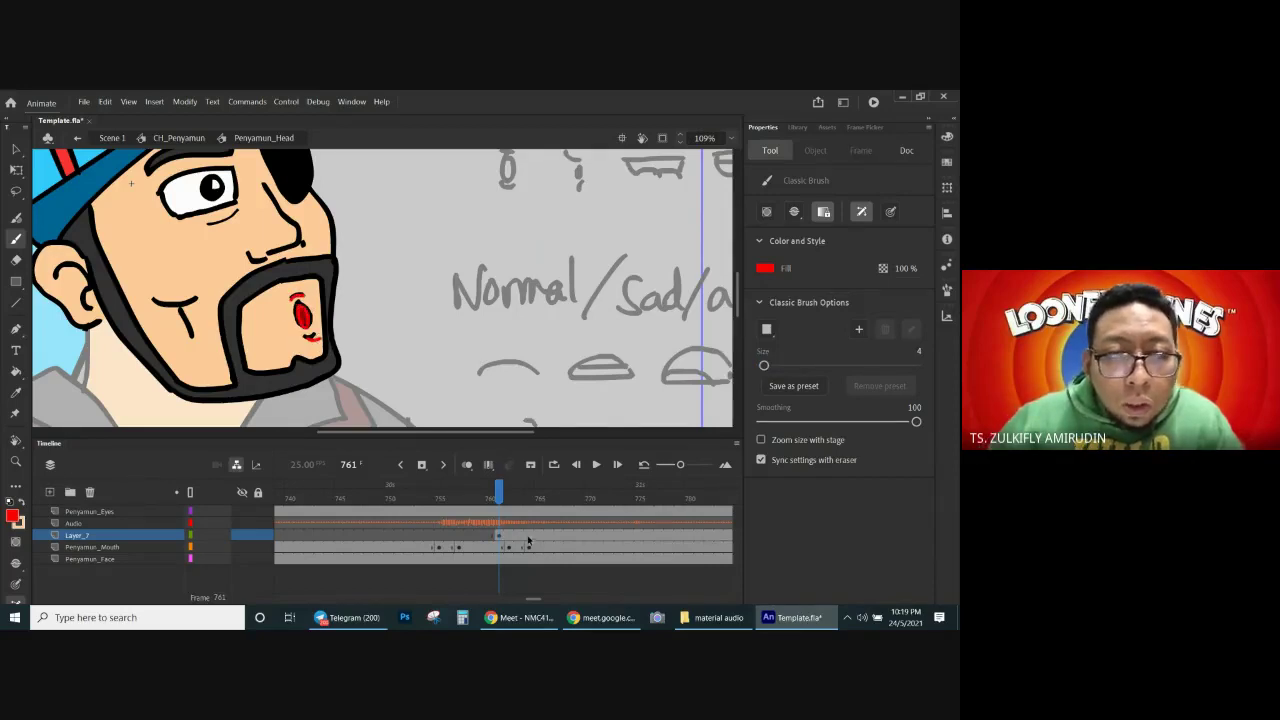
click(528, 541)
key(ctrl+z)
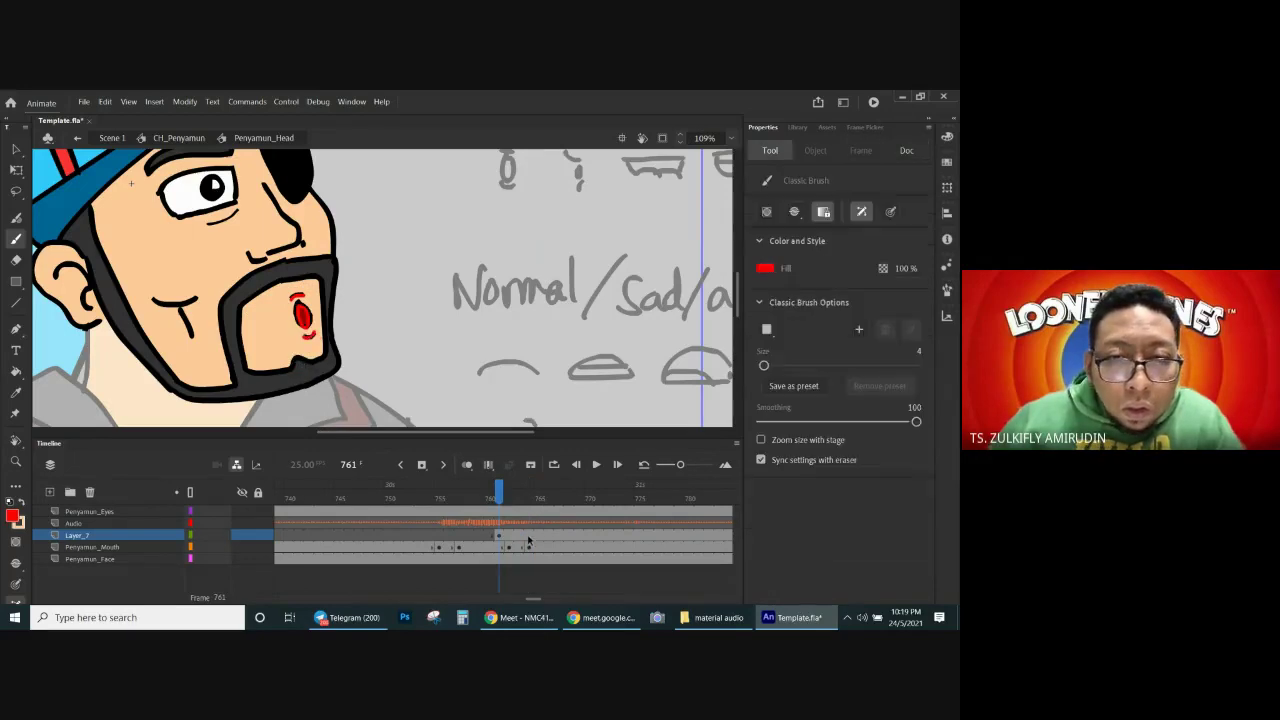
Step: Key the tracing layer at frame 764, clear its copied drawing, and trace the closed mouth and lower lip line in red
click(528, 541)
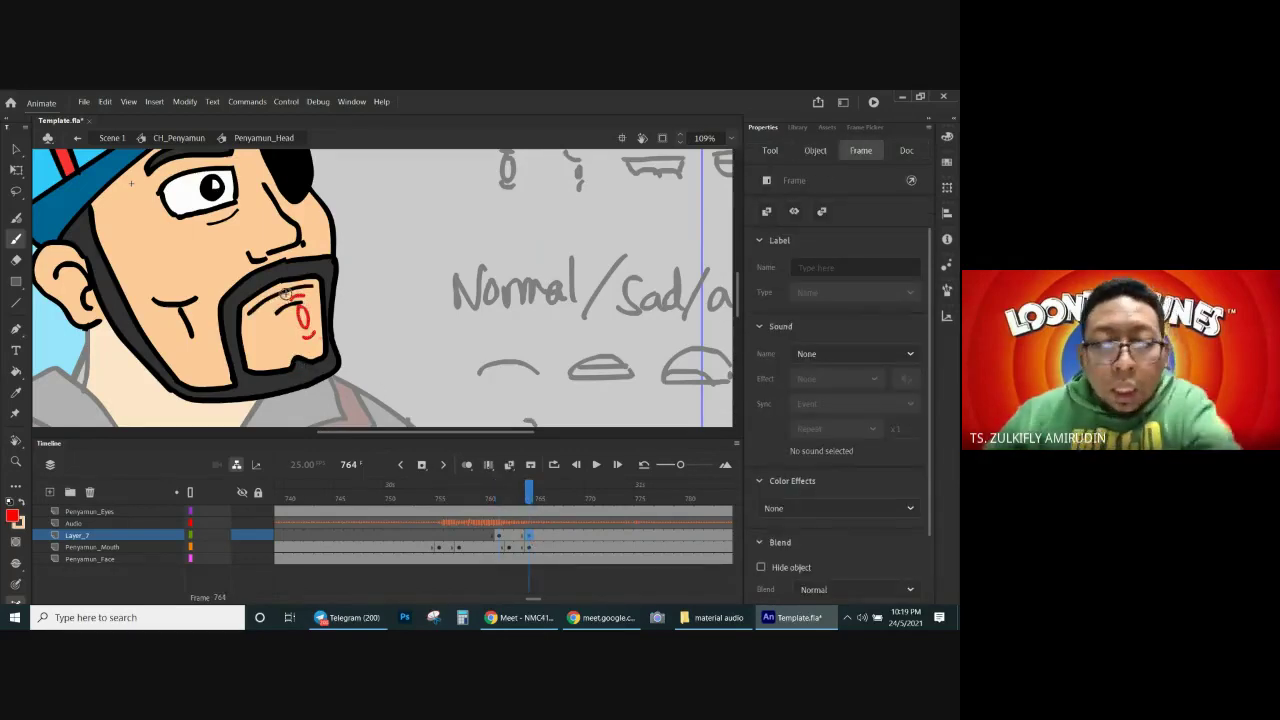
key(Delete)
mouse_move(291, 289)
mouse_down()
mouse_move(315, 284)
mouse_move(286, 307)
mouse_move(302, 303)
mouse_up()
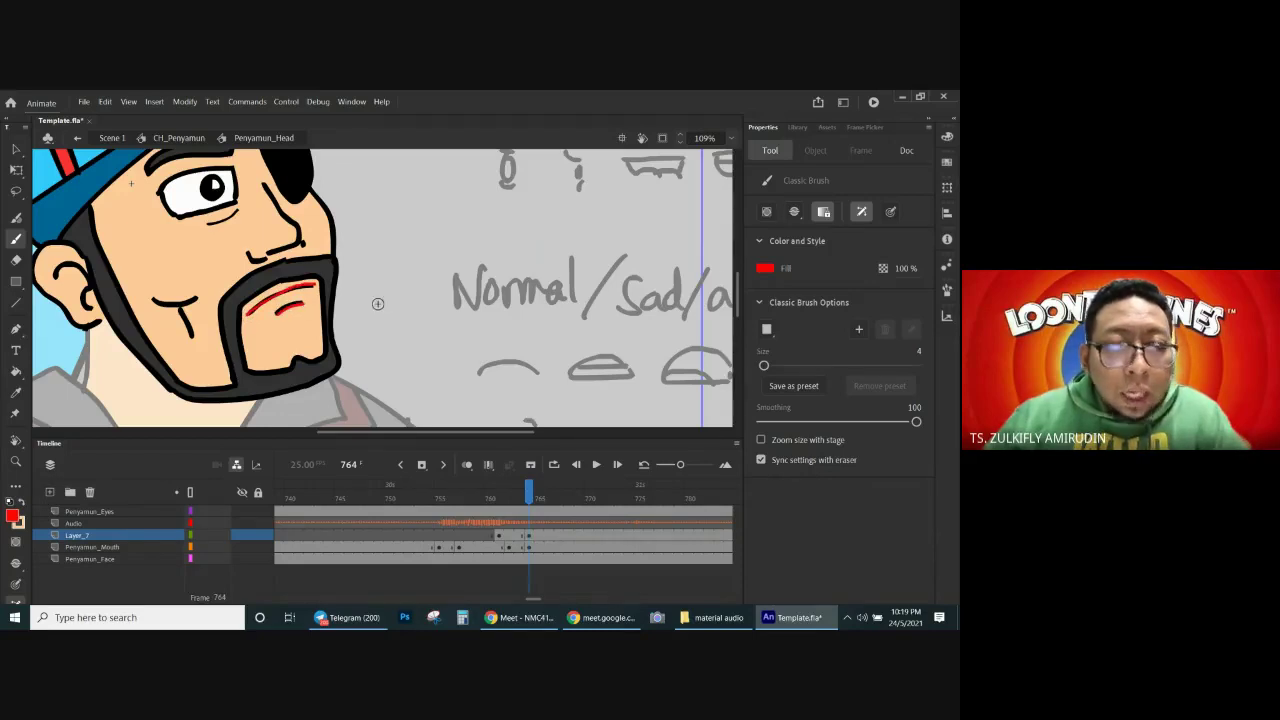
Step: Key the tracing layer at frame 762, hide the Penyamun_Mouth layer, clear the copied drawing and turn on onion skinning
click(509, 537)
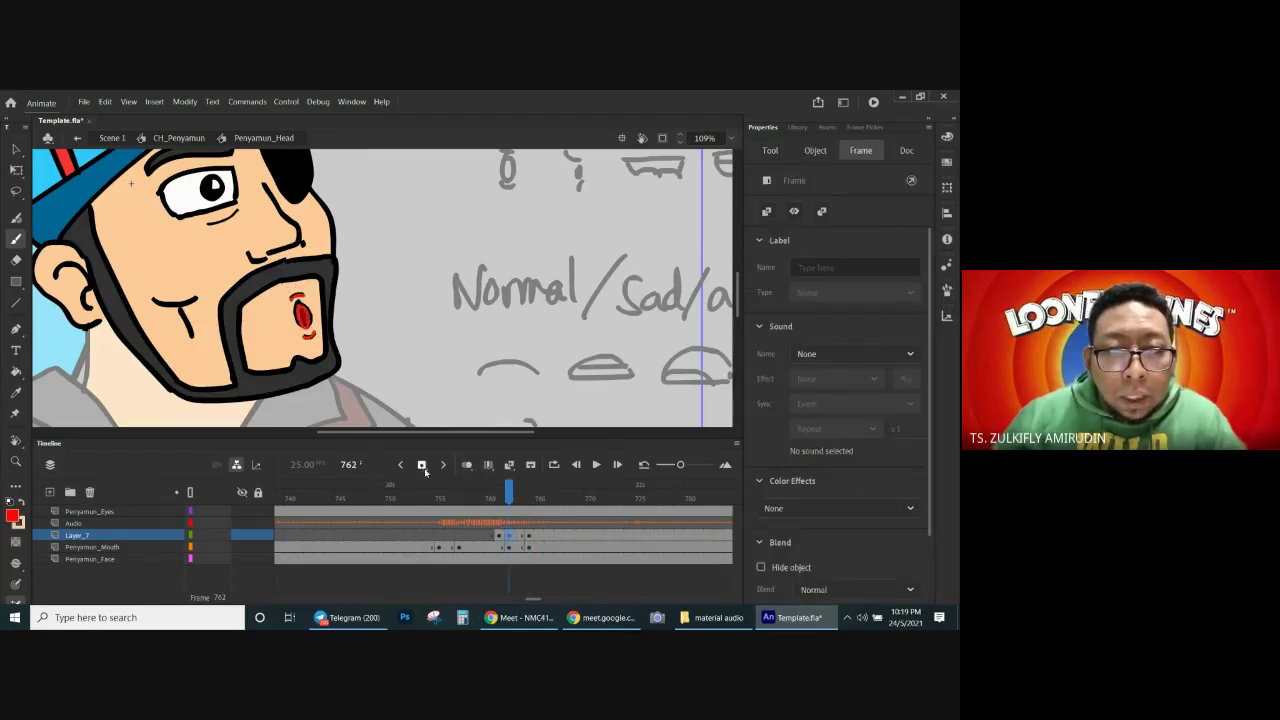
click(509, 547)
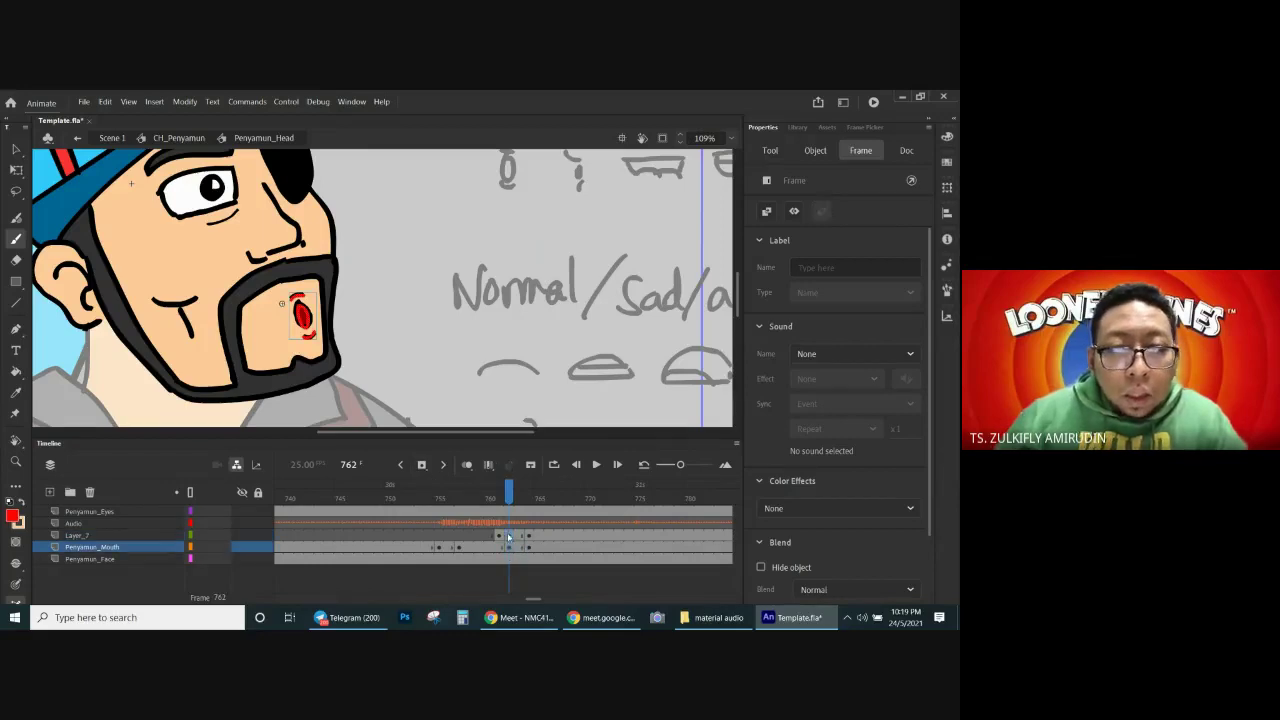
click(508, 536)
click(241, 547)
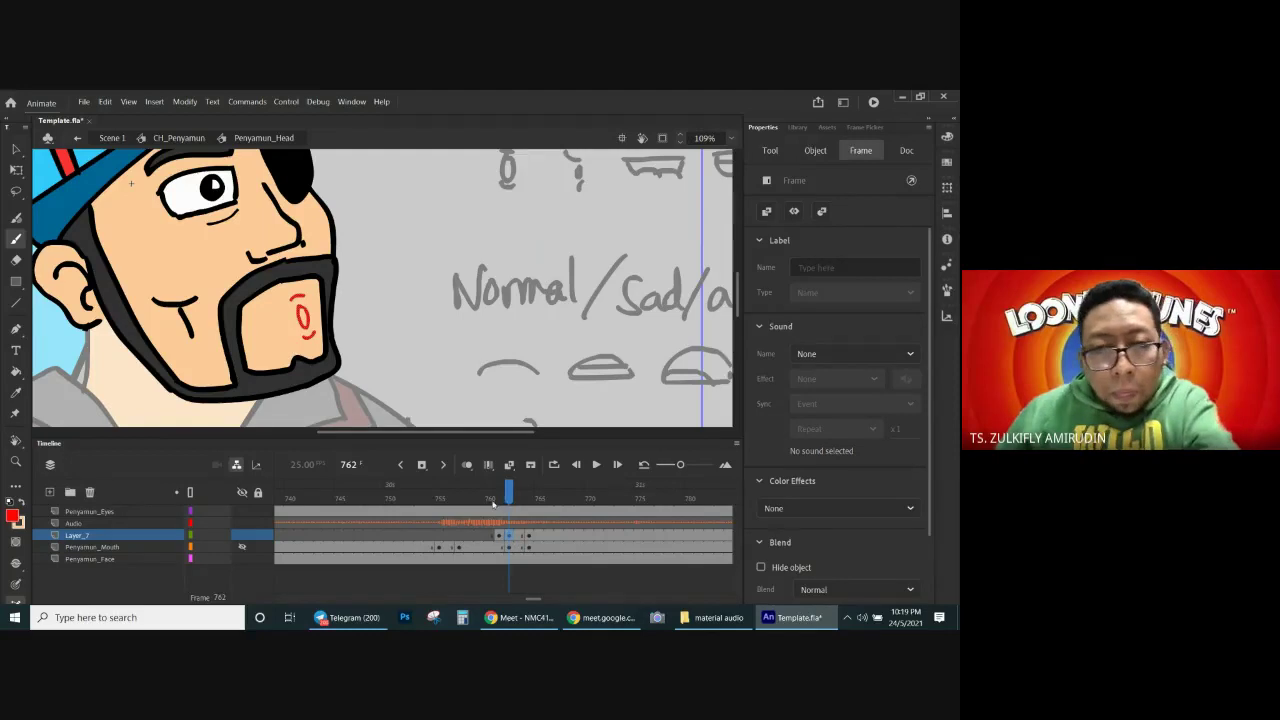
key(Delete)
click(468, 465)
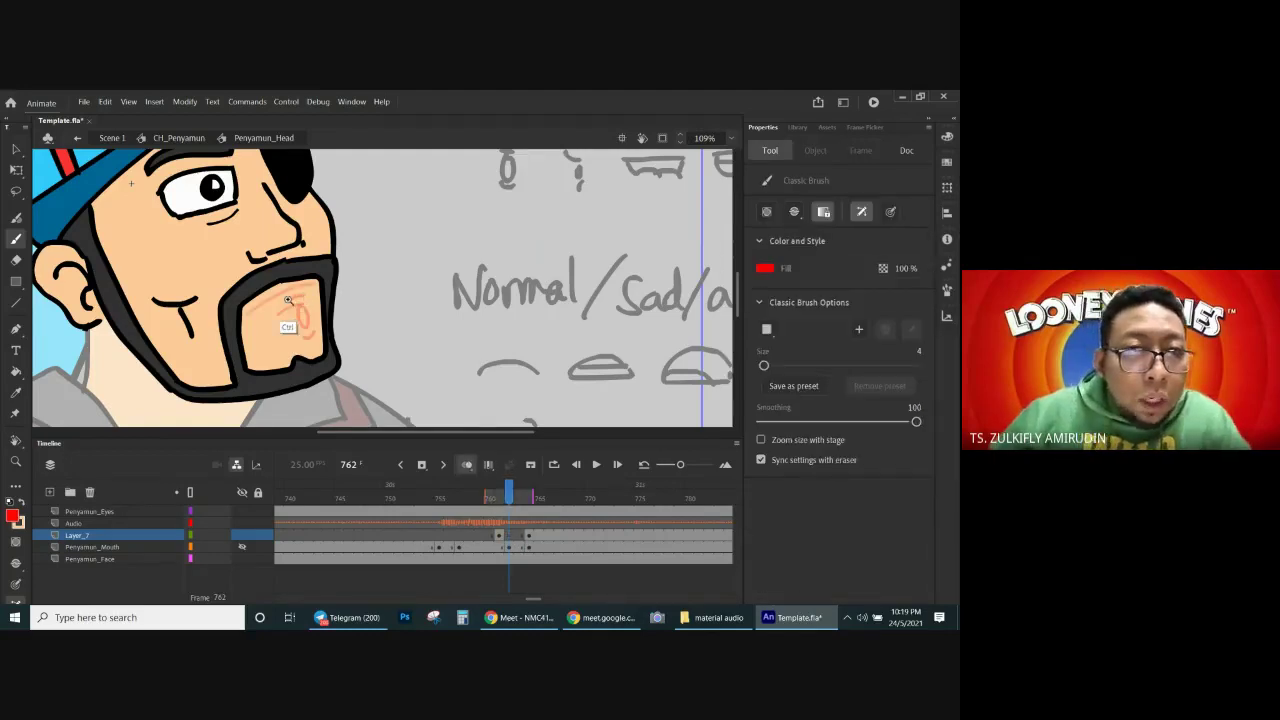
Step: Sketch a red in-between oval mouth with a short lower lip line between the onion-skinned round and closed mouths
key(ctrl+=)
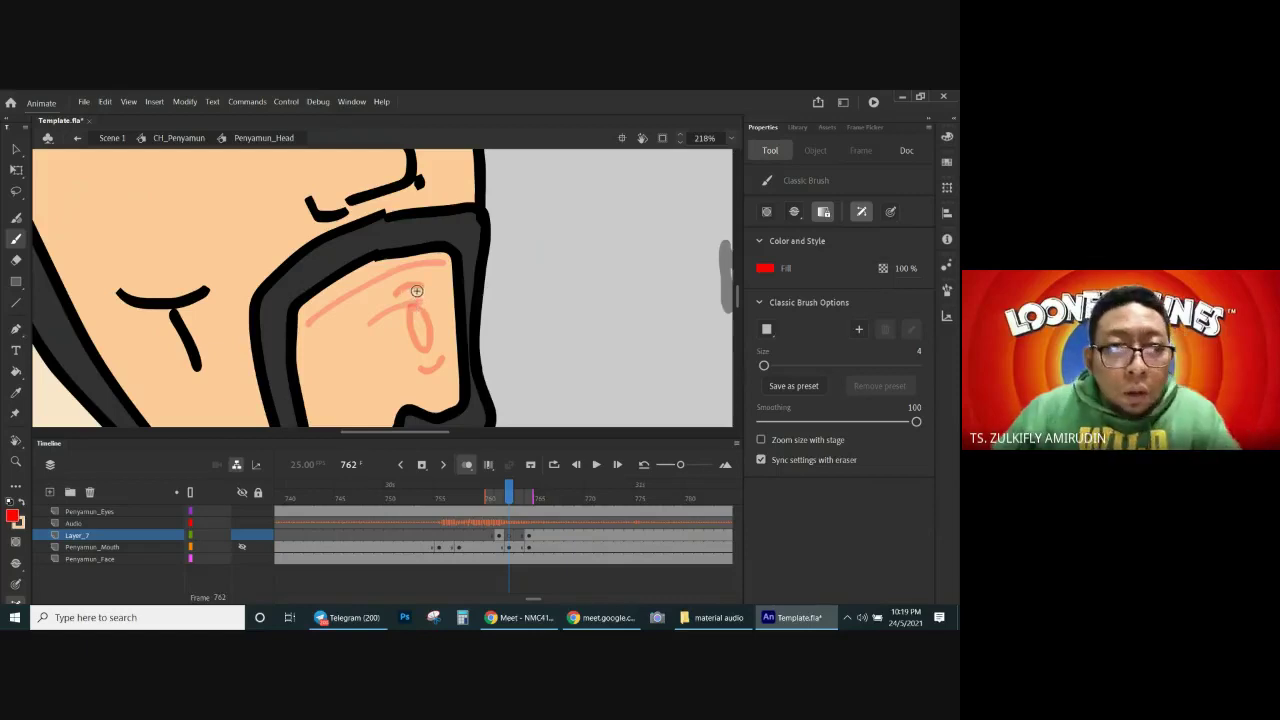
drag(416, 289, 366, 310)
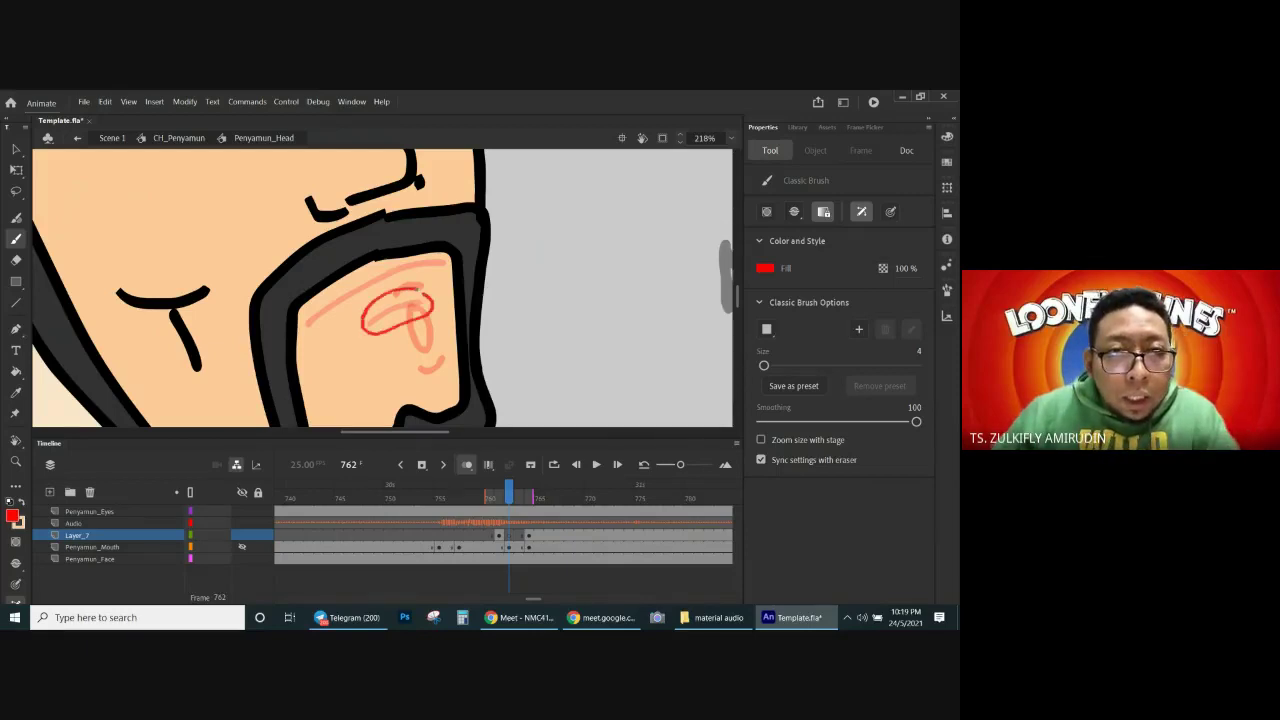
drag(364, 311, 363, 332)
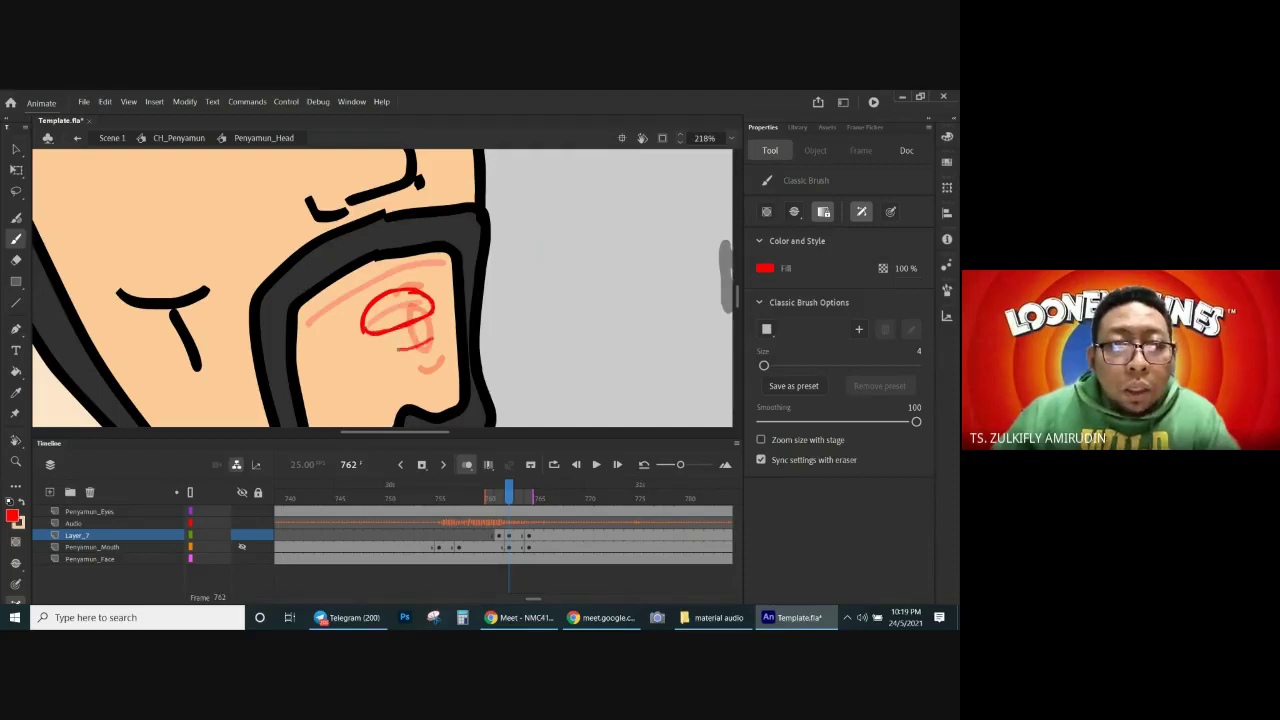
drag(399, 349, 432, 340)
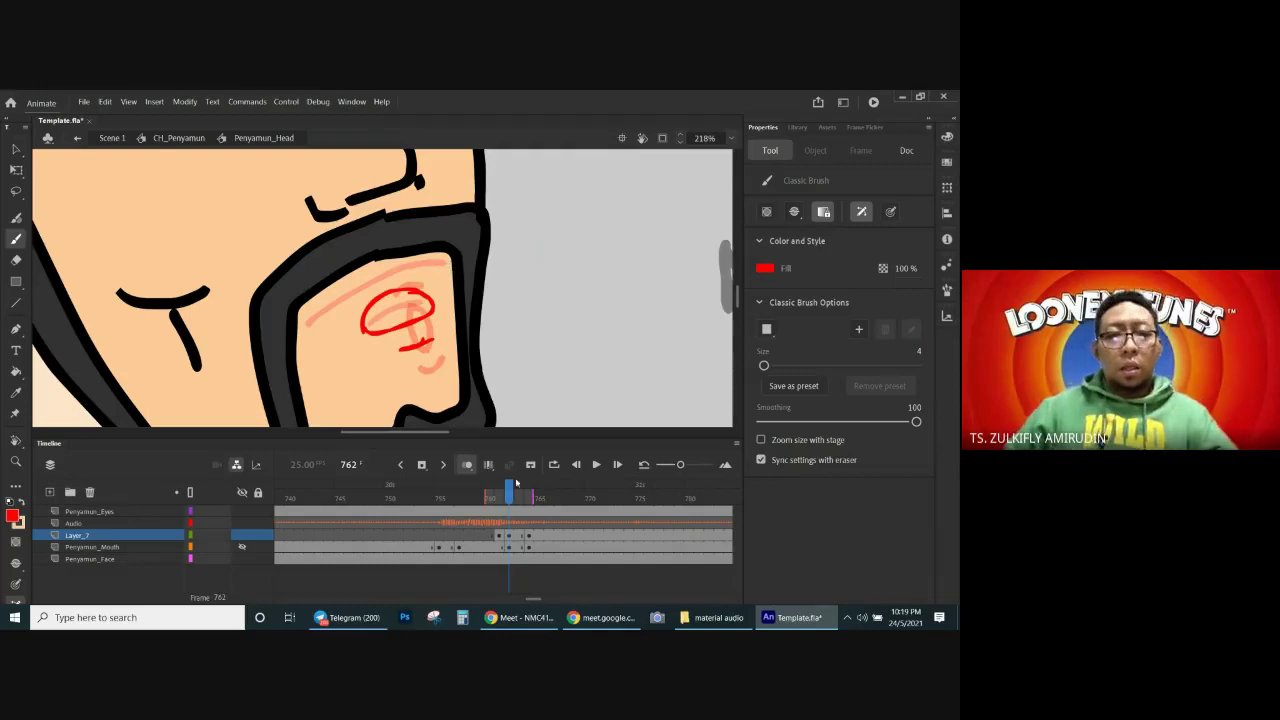
Step: Turn off onion skinning and step through frames 761 to 764 to check the motion of the red mouth poses
click(424, 467)
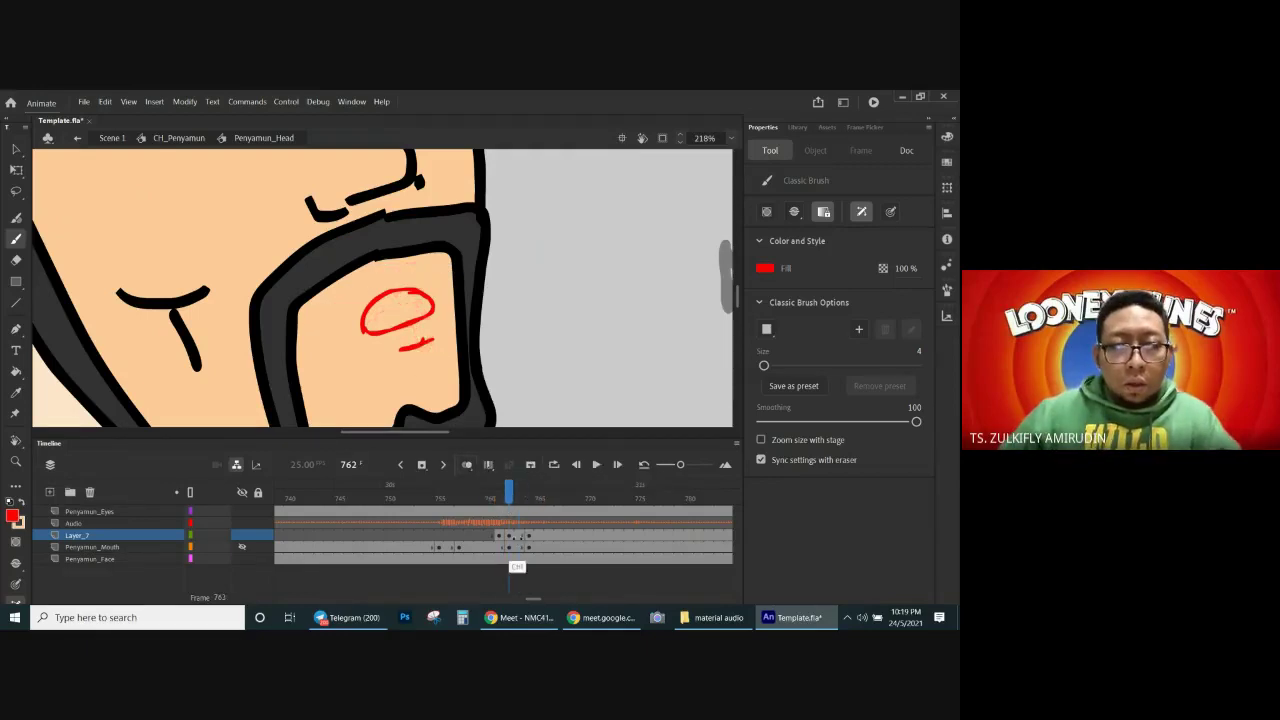
click(466, 464)
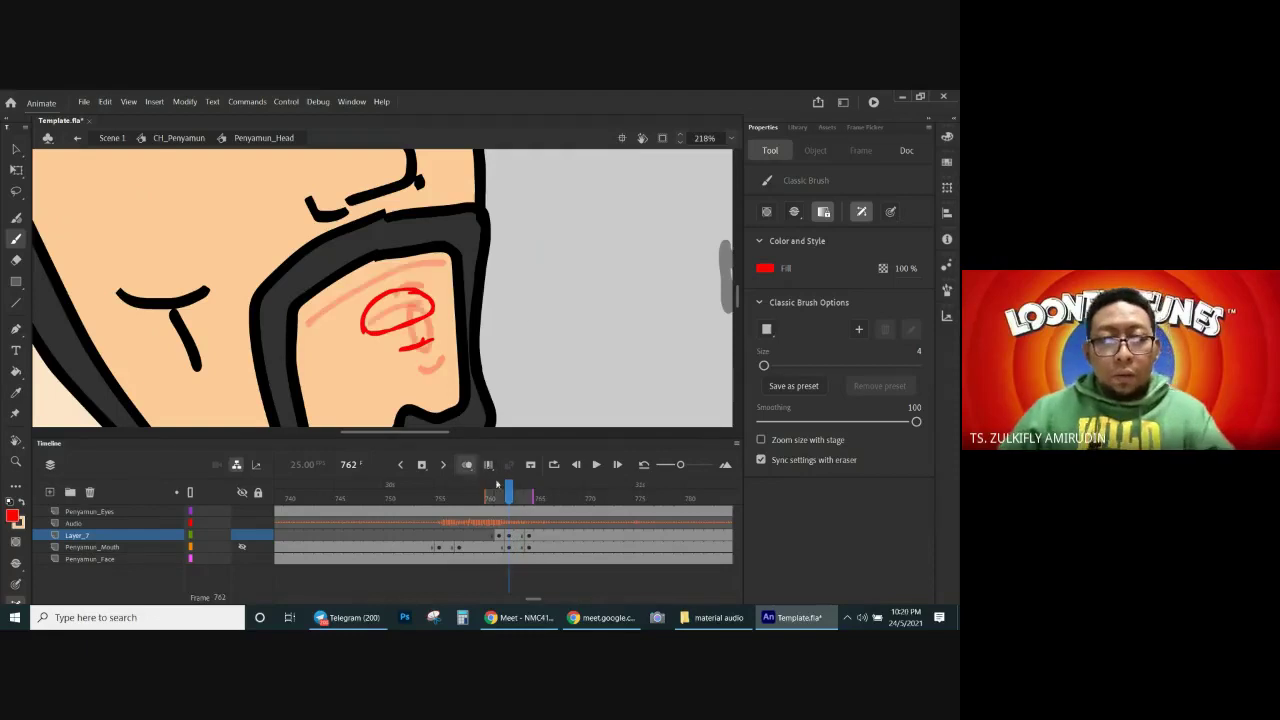
click(466, 466)
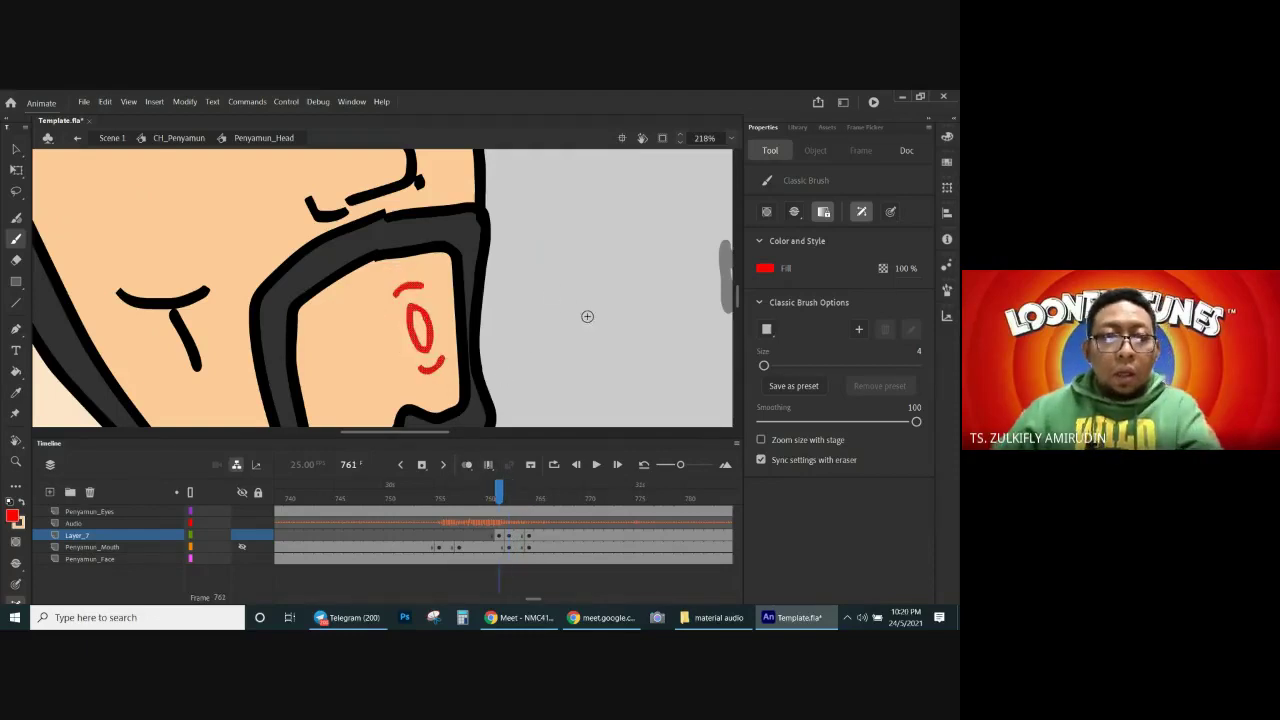
key(v)
click(552, 365)
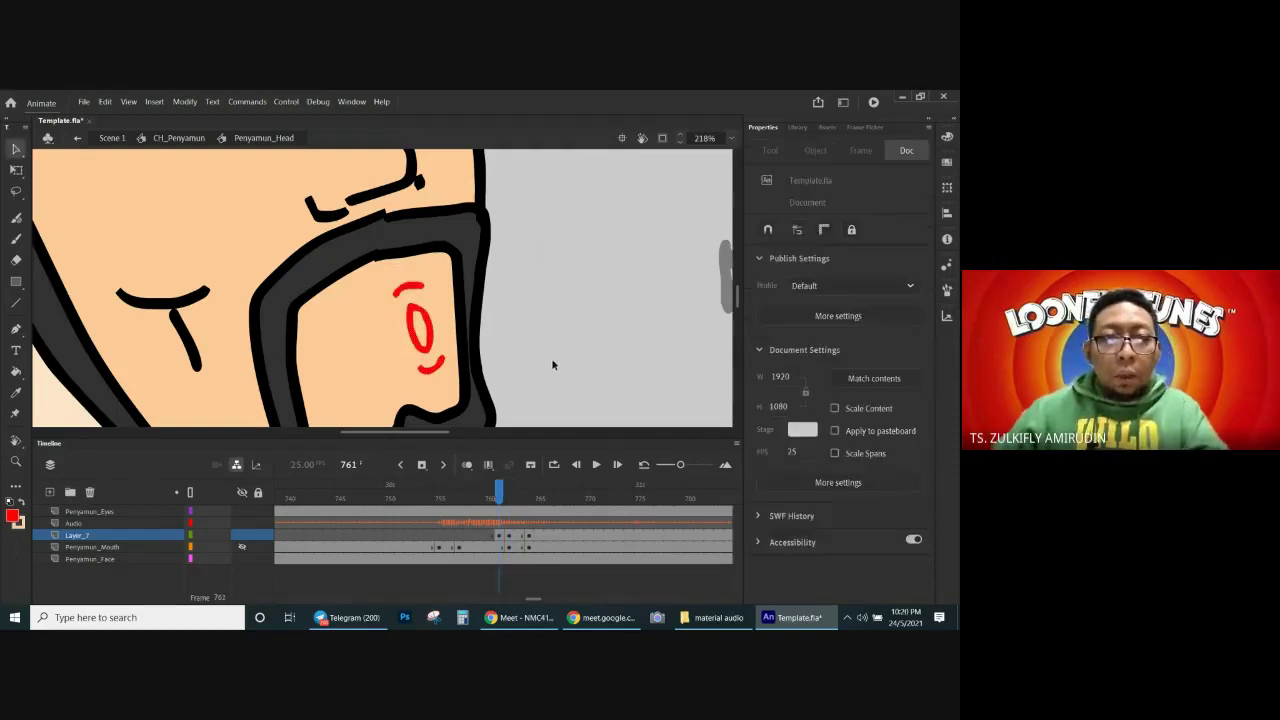
key(.)
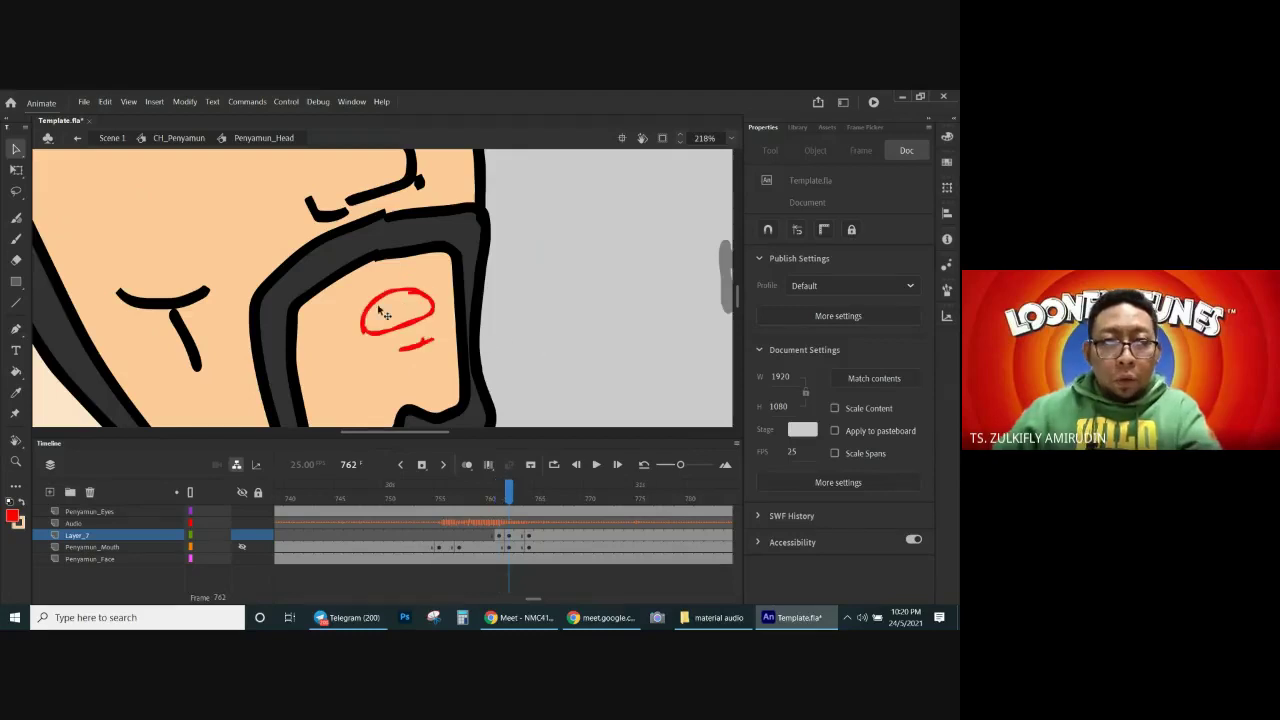
key(.)
key(.)
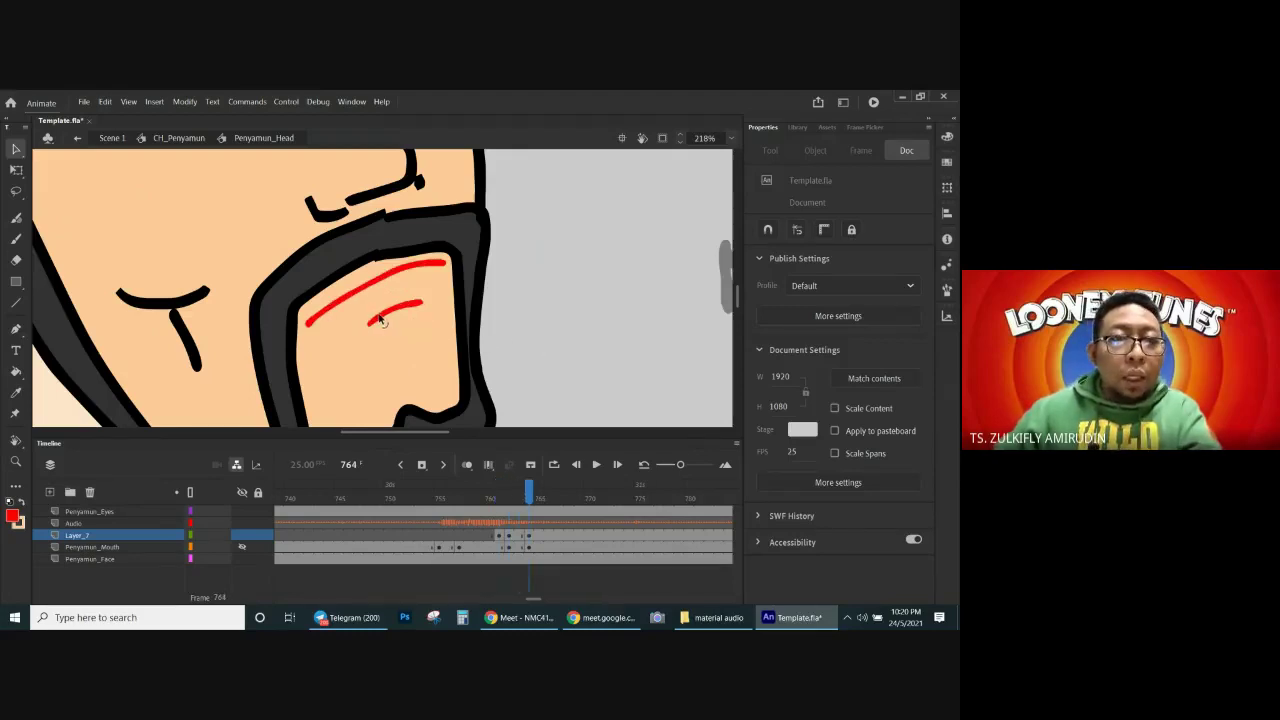
key(comma)
key(comma)
key(comma)
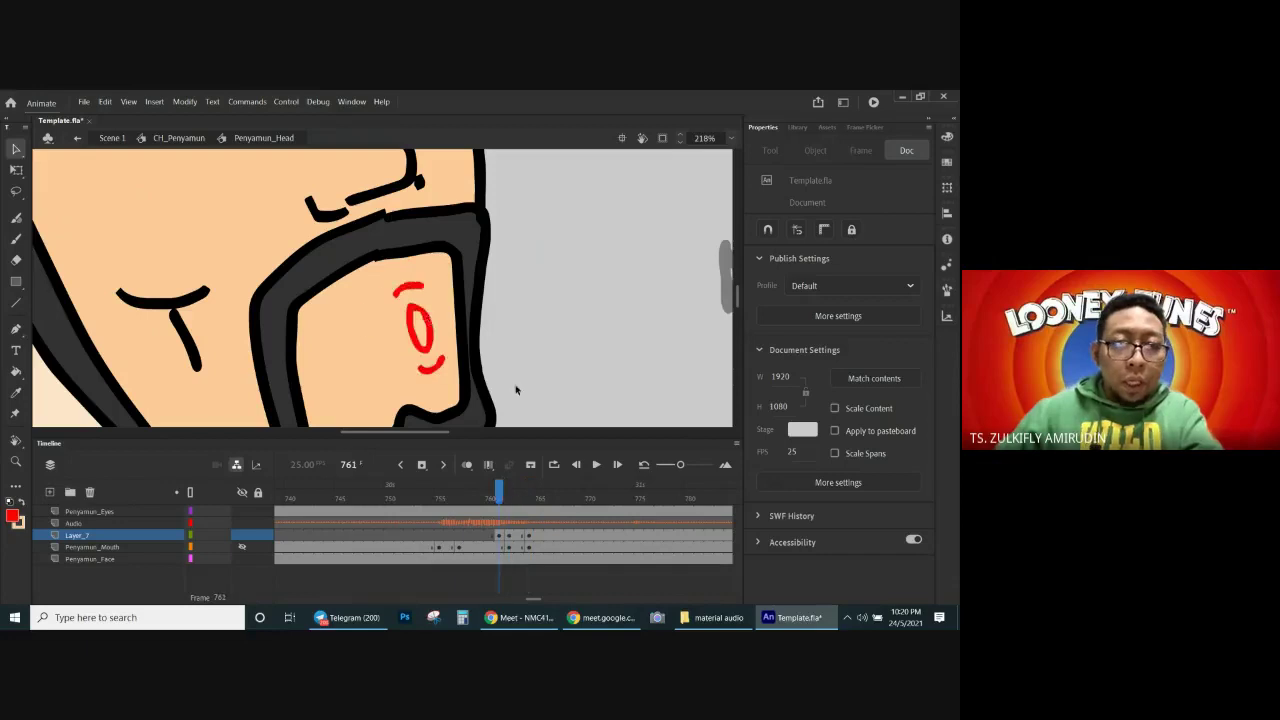
key(period)
Step: Show the Penyamun_Mouth layer again and open its mouth symbol for editing from frame 762
click(510, 548)
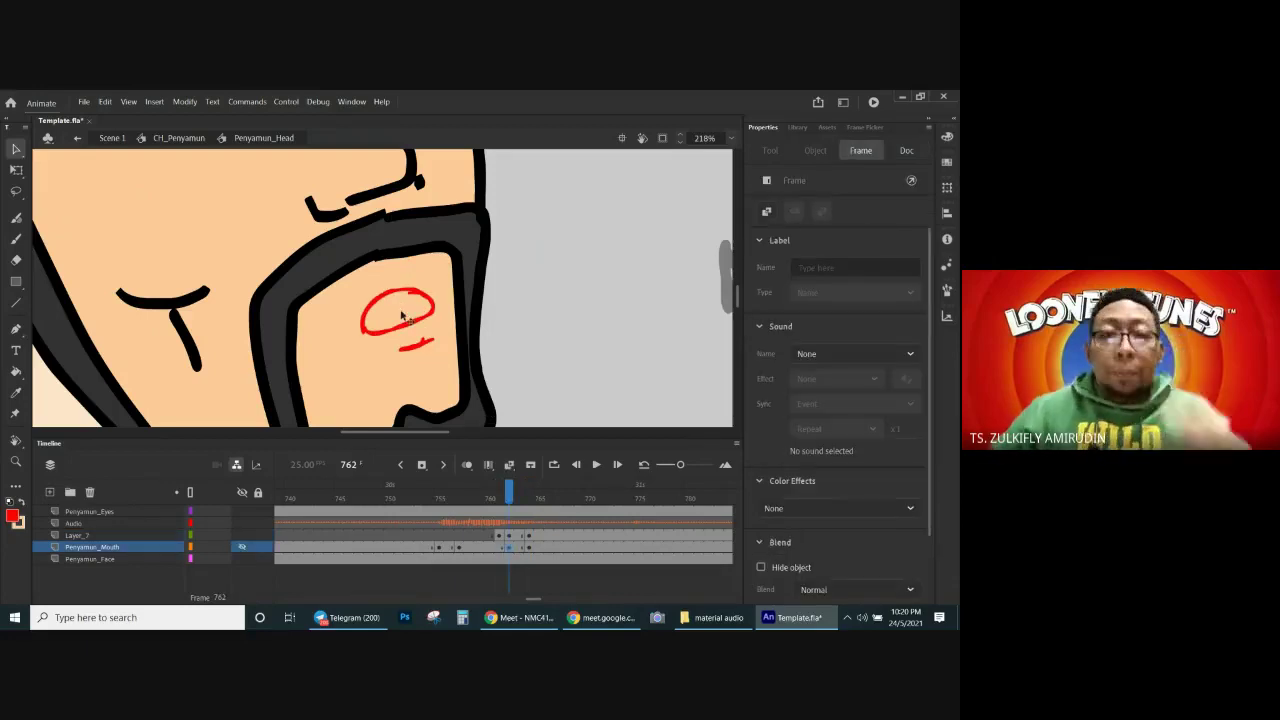
click(242, 547)
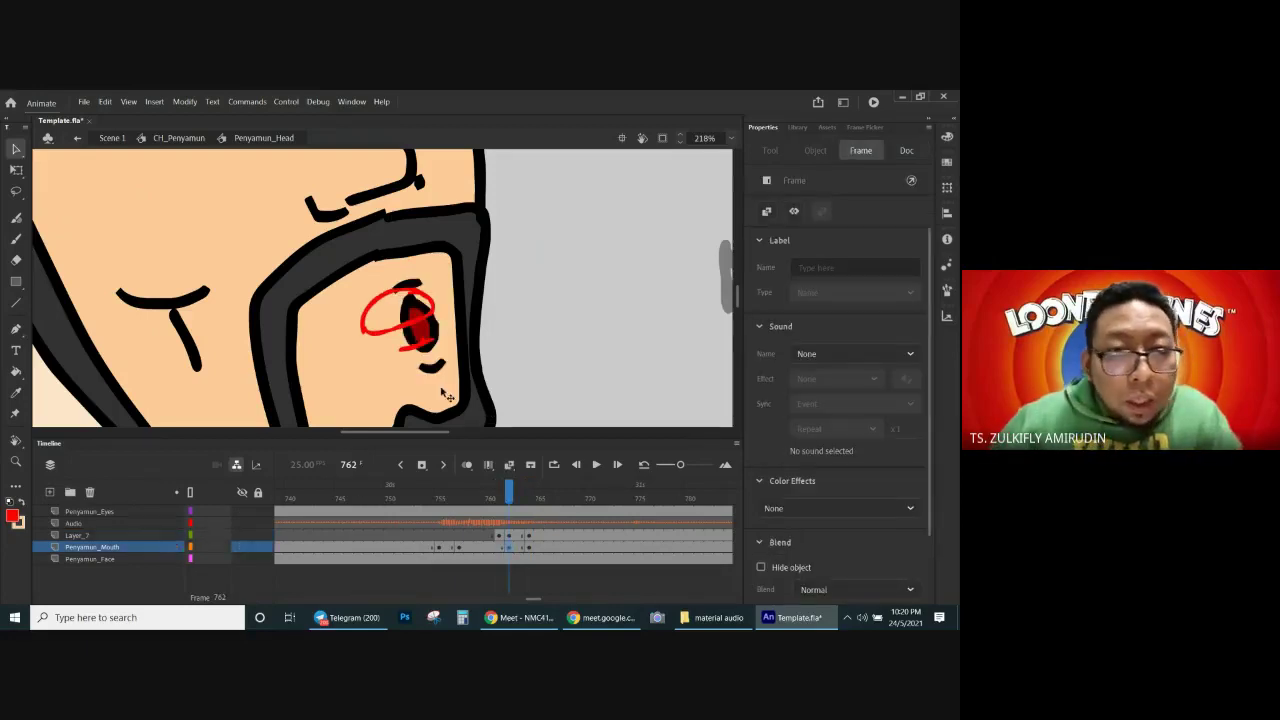
click(436, 334)
double_click(441, 337)
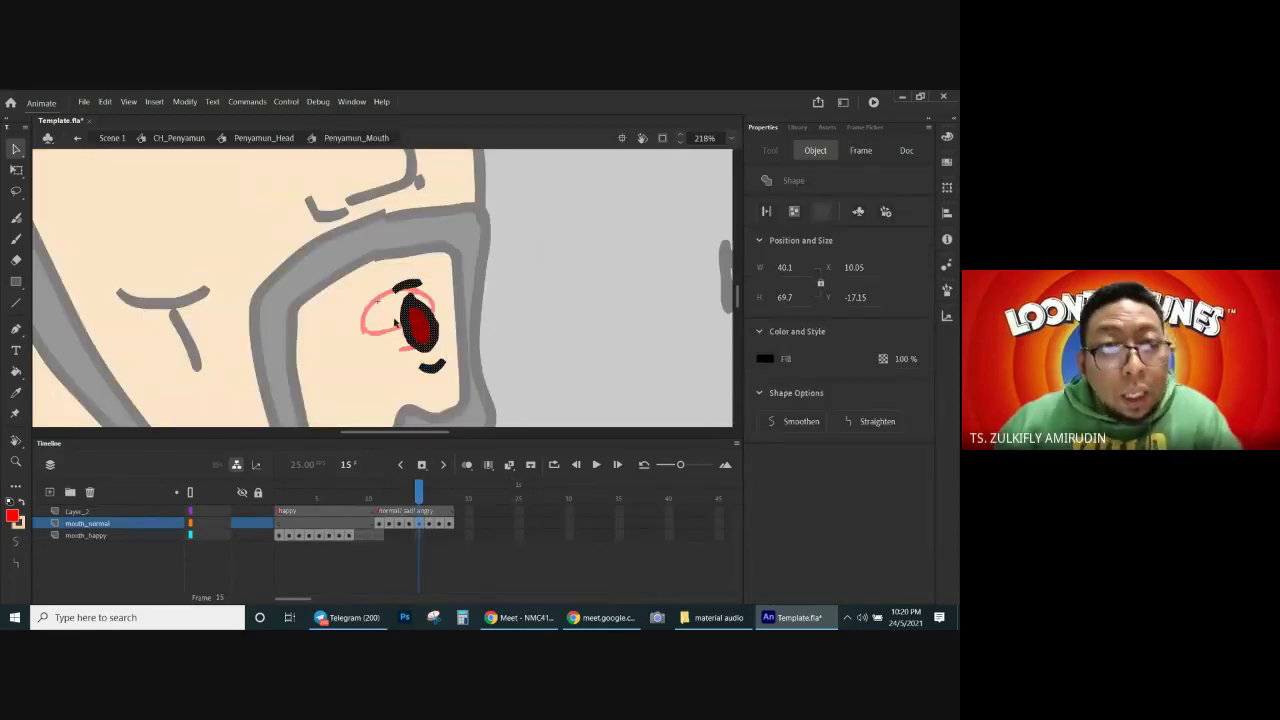
Step: Add a layer above mouth_normal inside the mouth symbol and insert a keyframe on it at frame 21
click(459, 524)
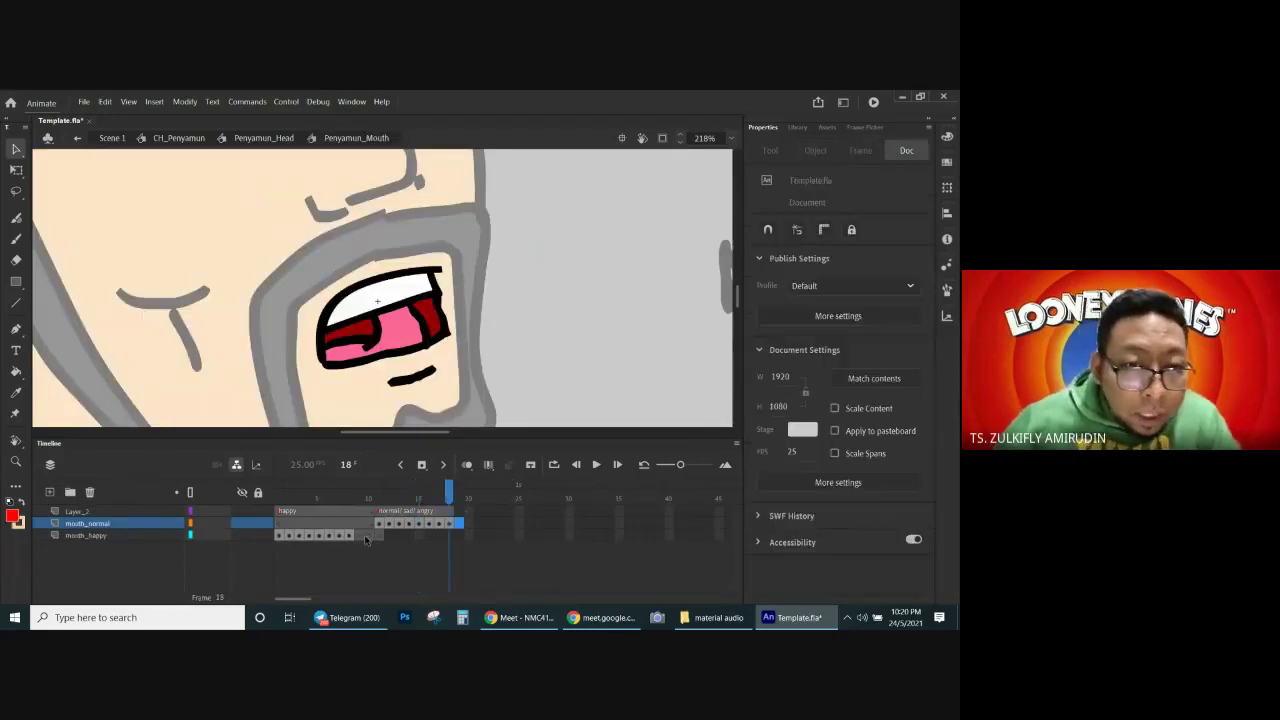
click(476, 511)
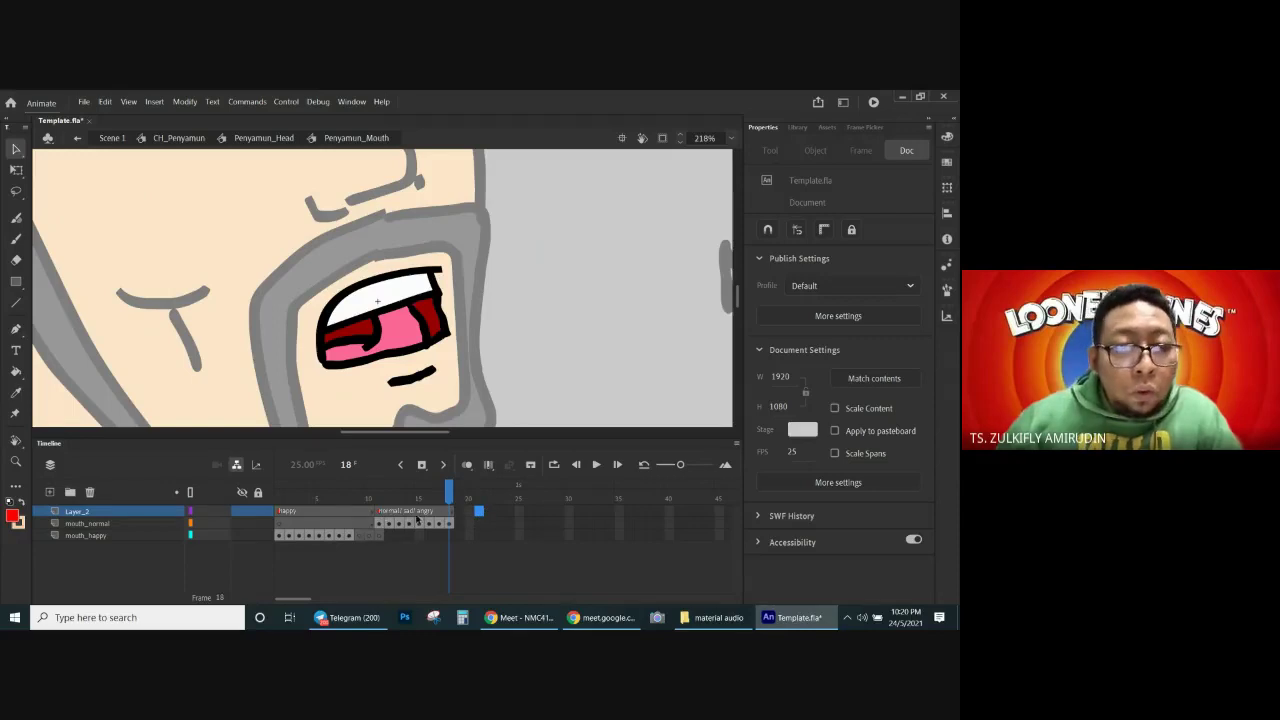
click(141, 521)
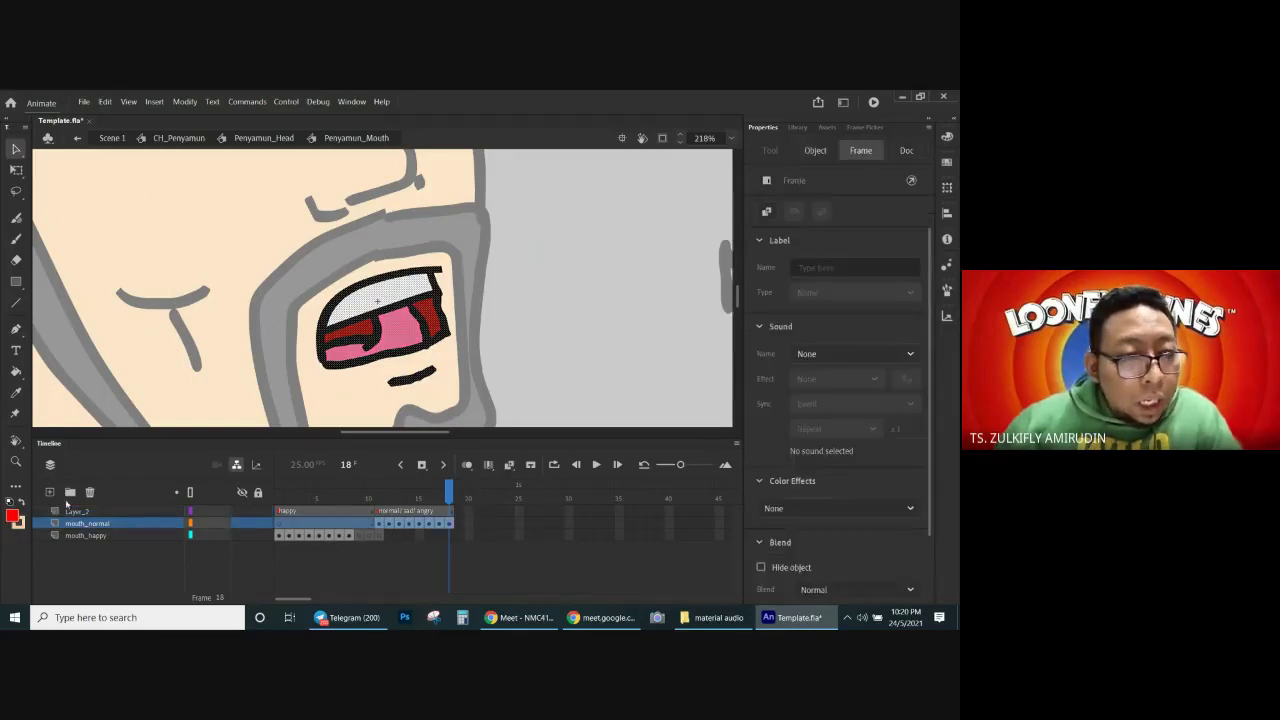
click(50, 491)
click(467, 522)
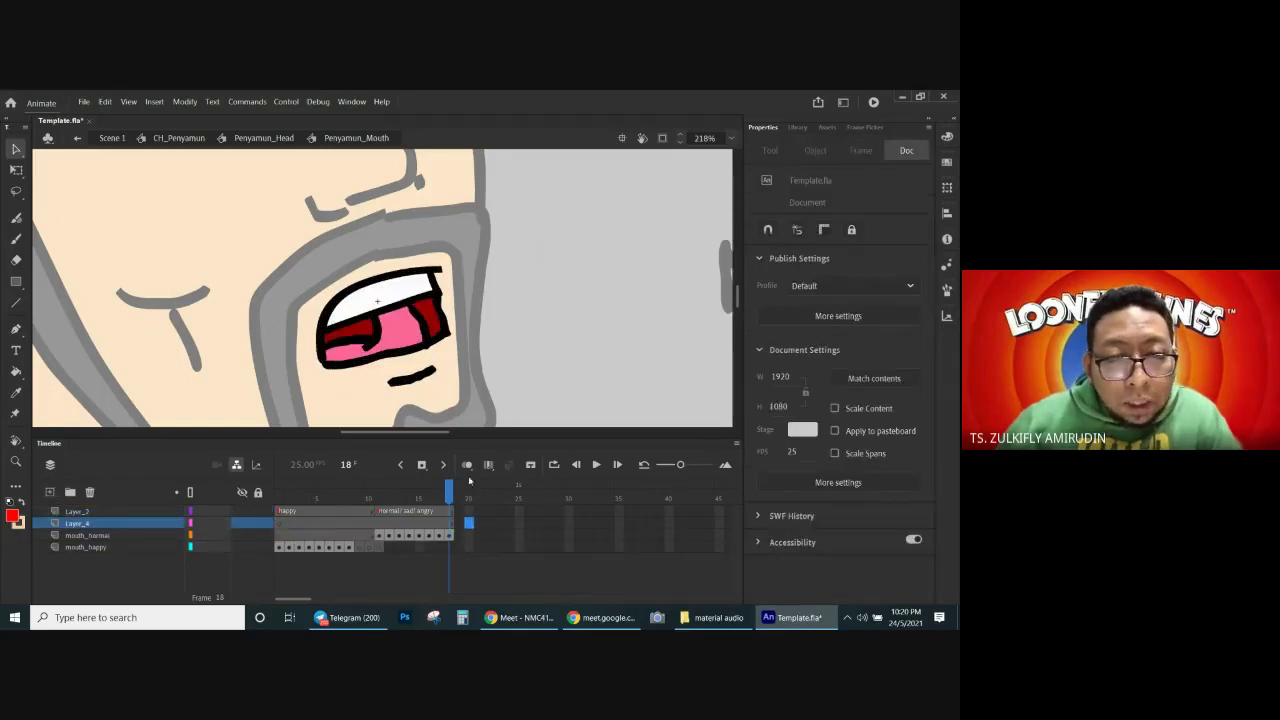
drag(469, 522, 480, 523)
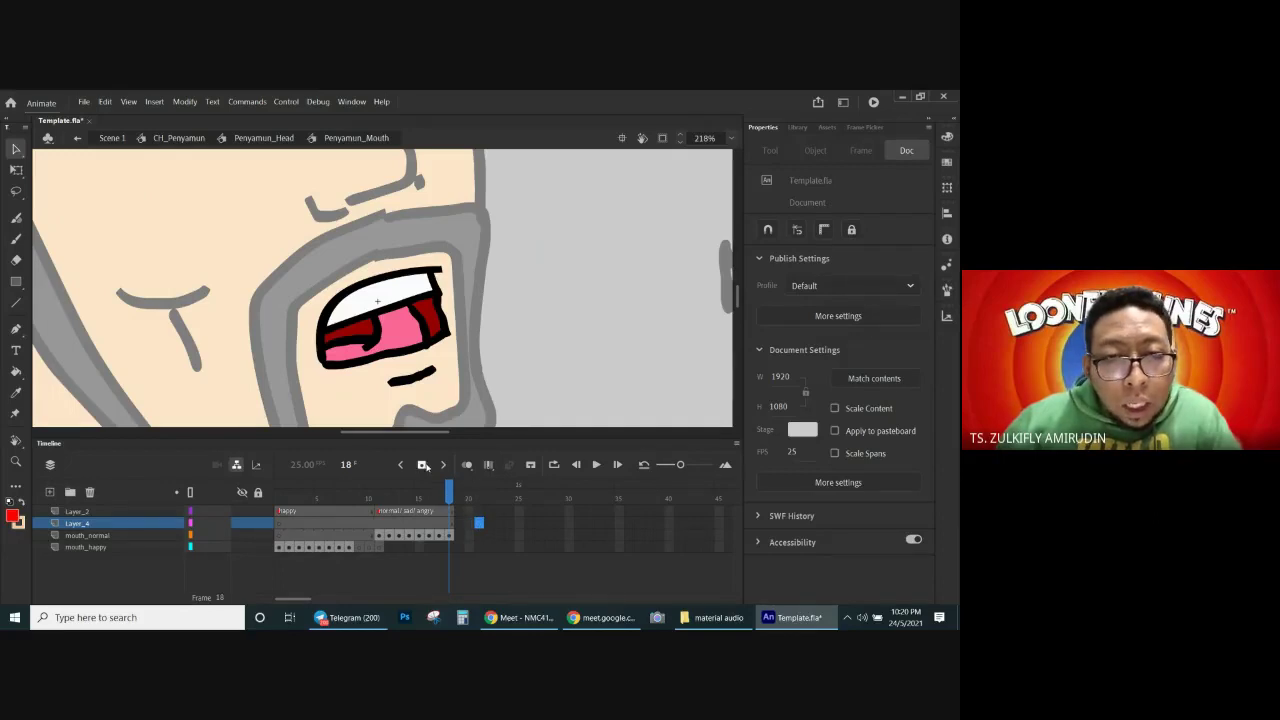
click(480, 492)
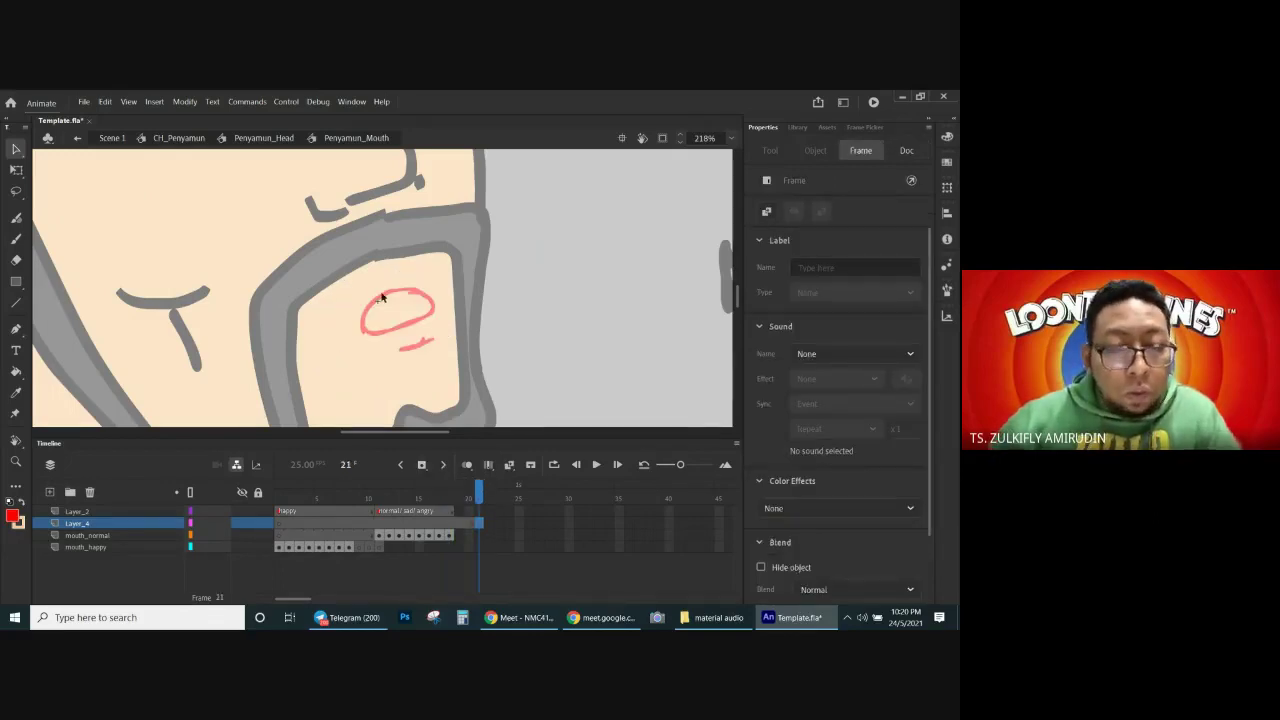
Step: Set the Classic Brush to black and trace the in-between mouth outline and lower lip line at frame 21
key(b)
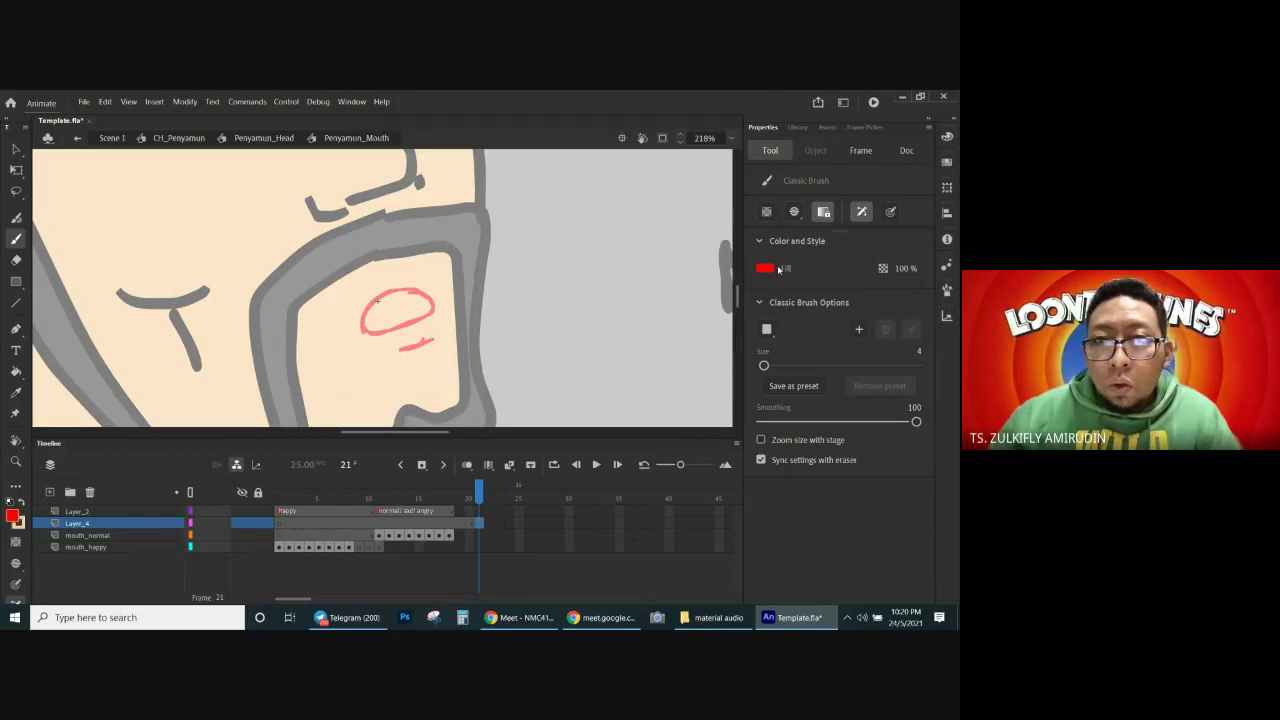
click(766, 268)
click(377, 299)
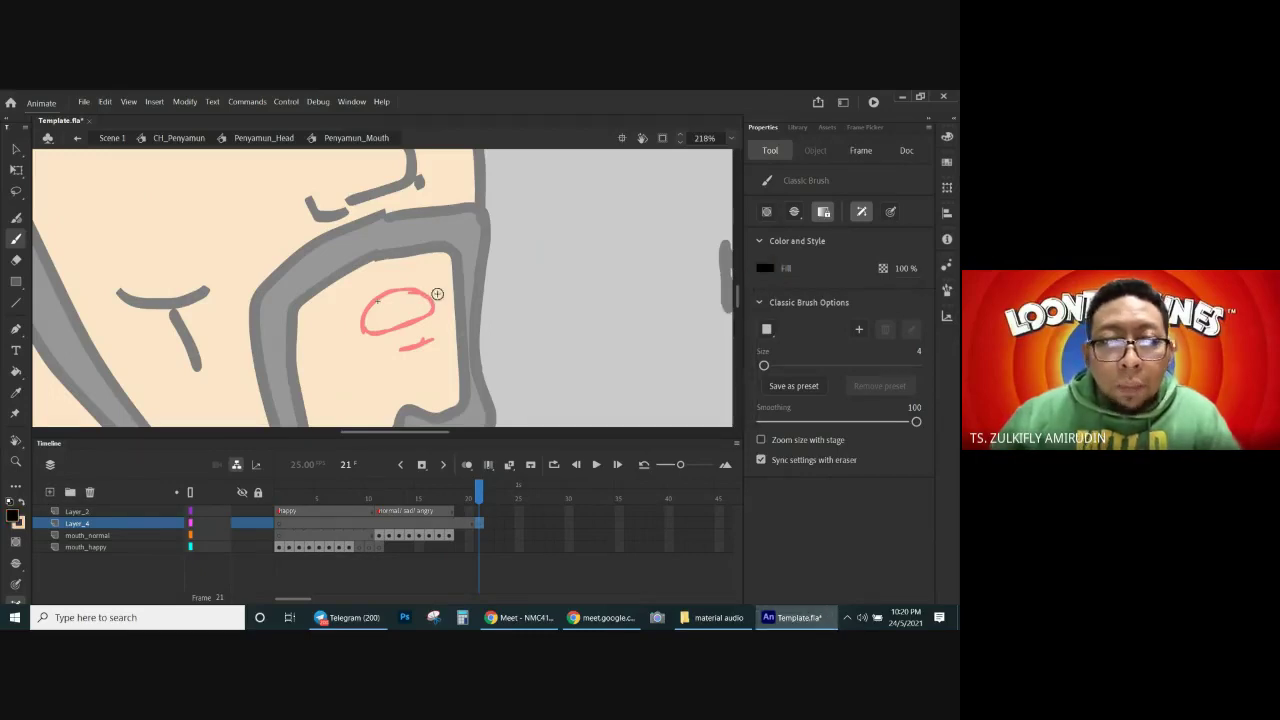
key(ctrl+minus)
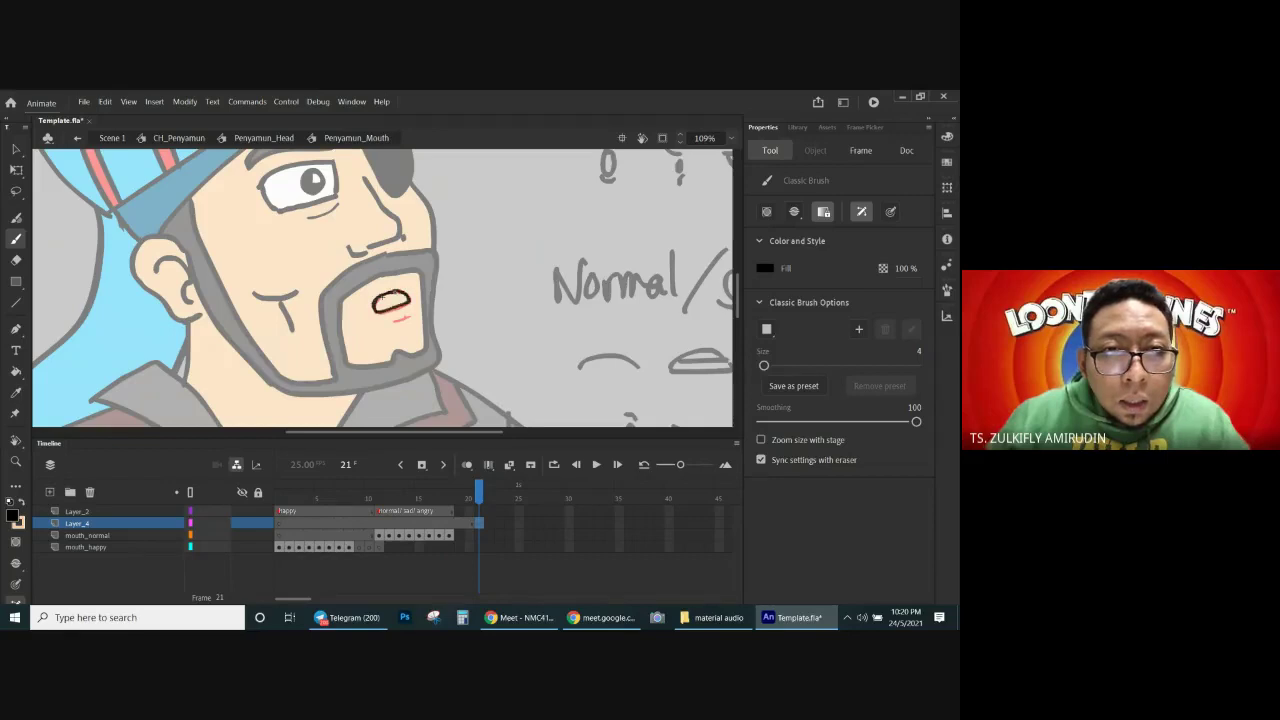
drag(377, 302, 395, 318)
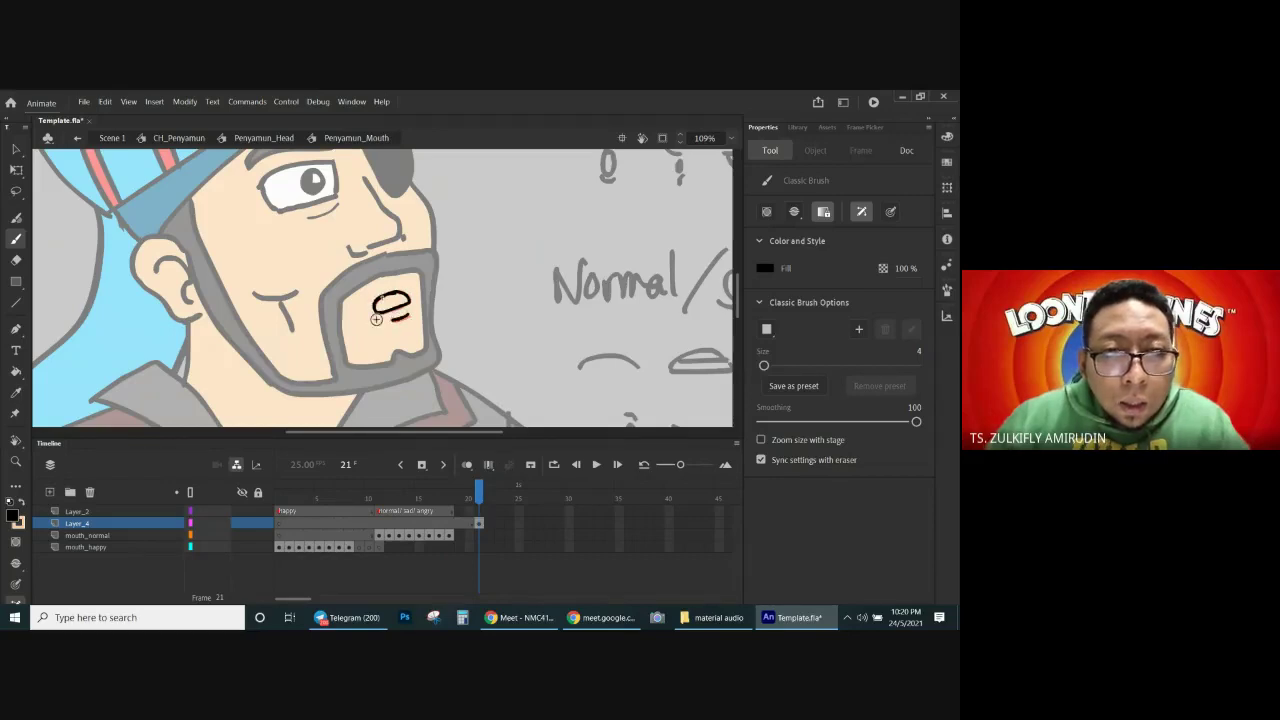
Step: Fill the new mouth at frame 21 with the dark red used inside the open mouth at frame 18
key(comma)
key(comma)
key(comma)
key(comma)
key(period)
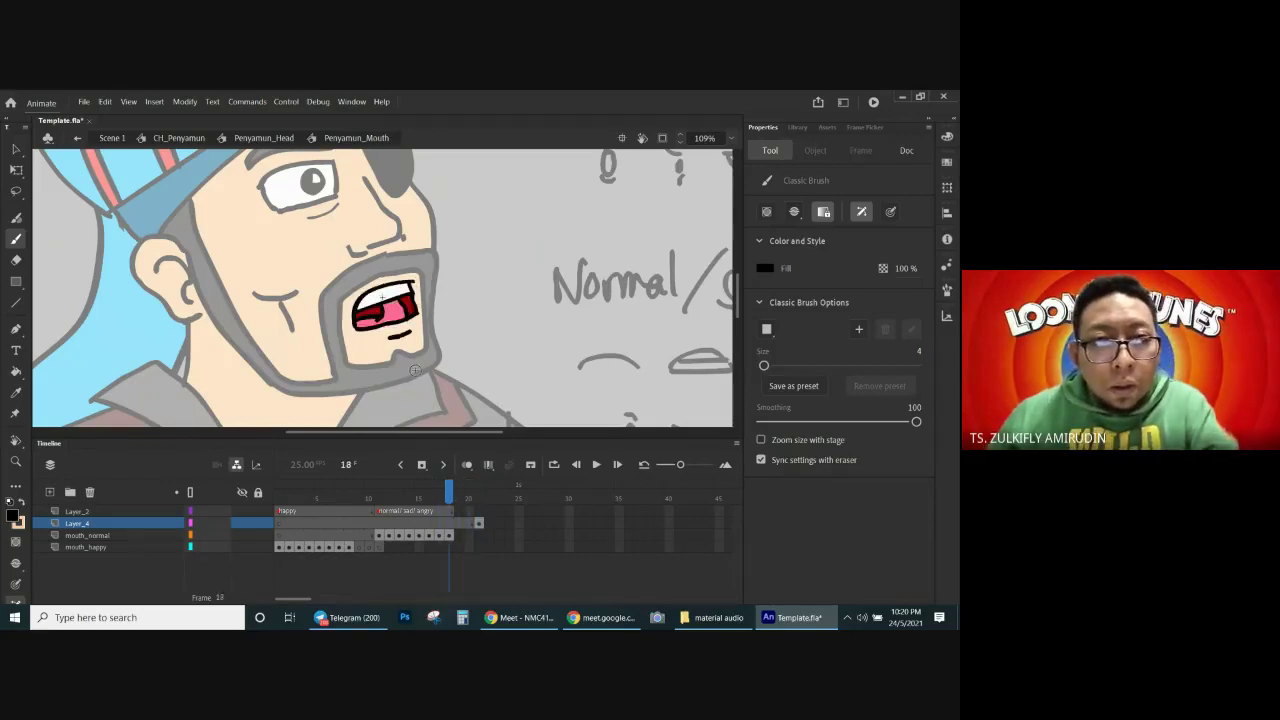
key(k)
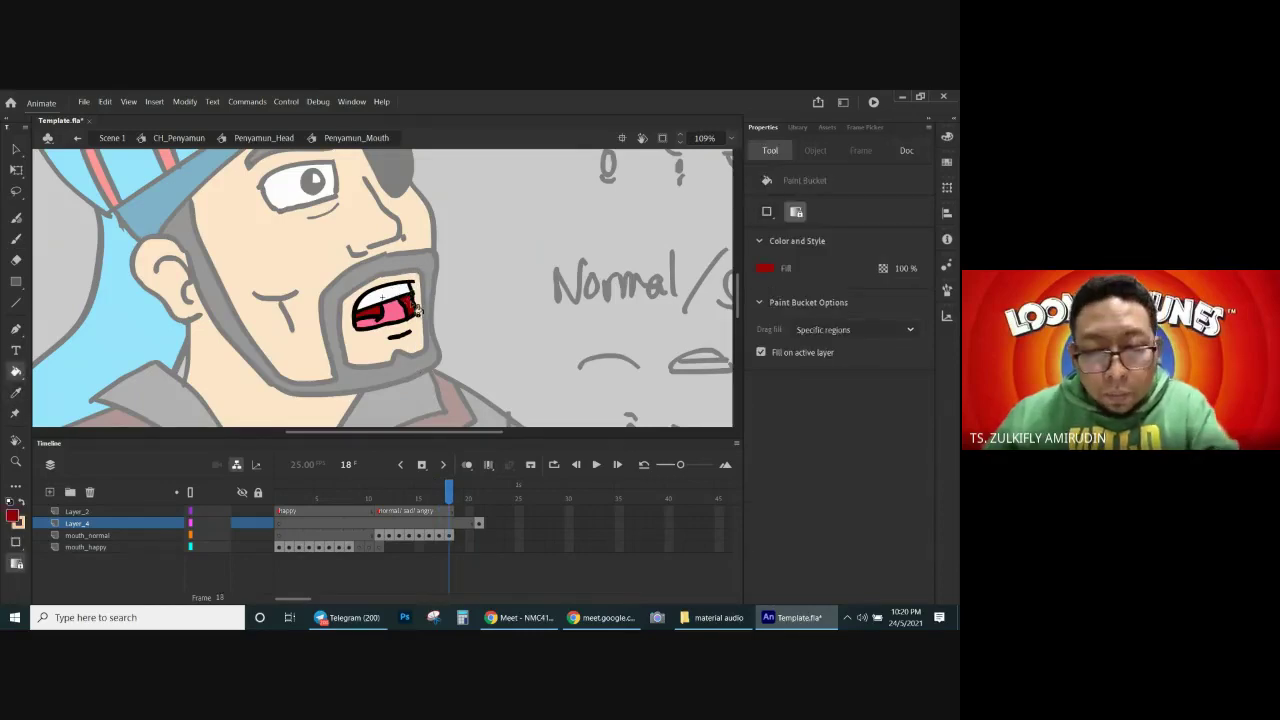
key(period)
key(period)
key(period)
click(400, 308)
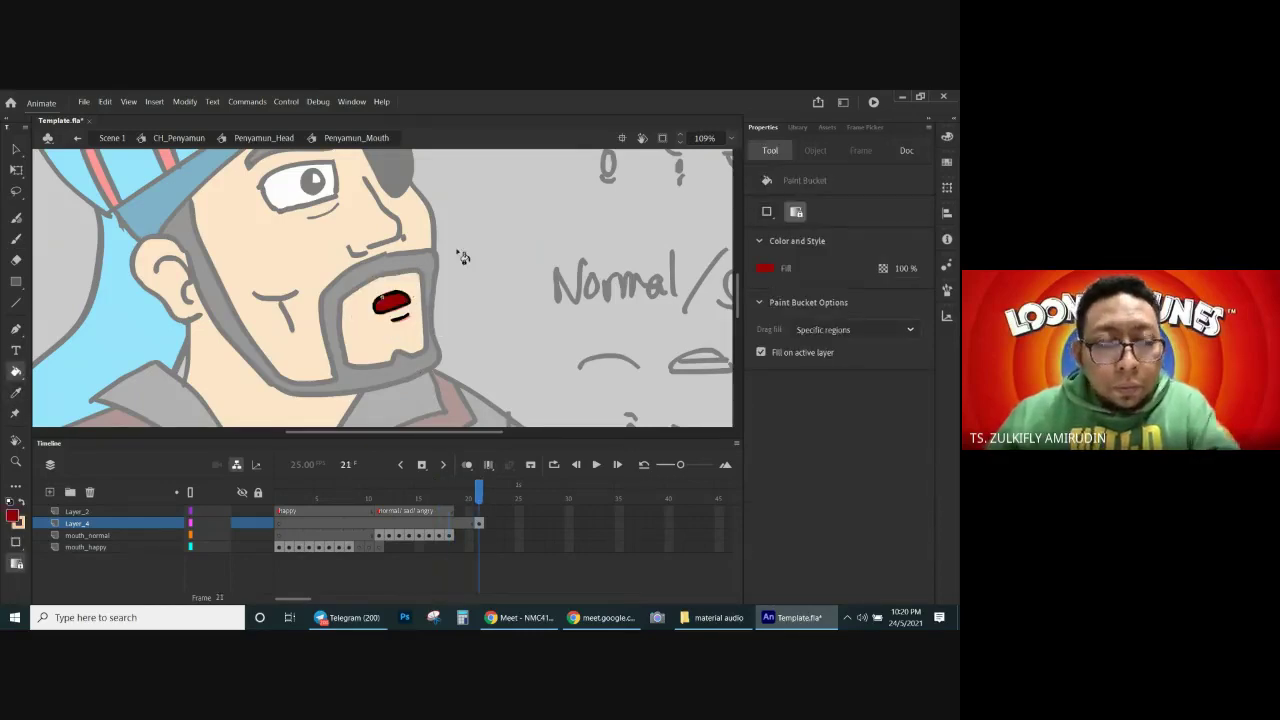
Step: Return to the Penyamun_Head symbol and set the mouth graphic's first frame to 21 at frame 762
key(v)
double_click(474, 315)
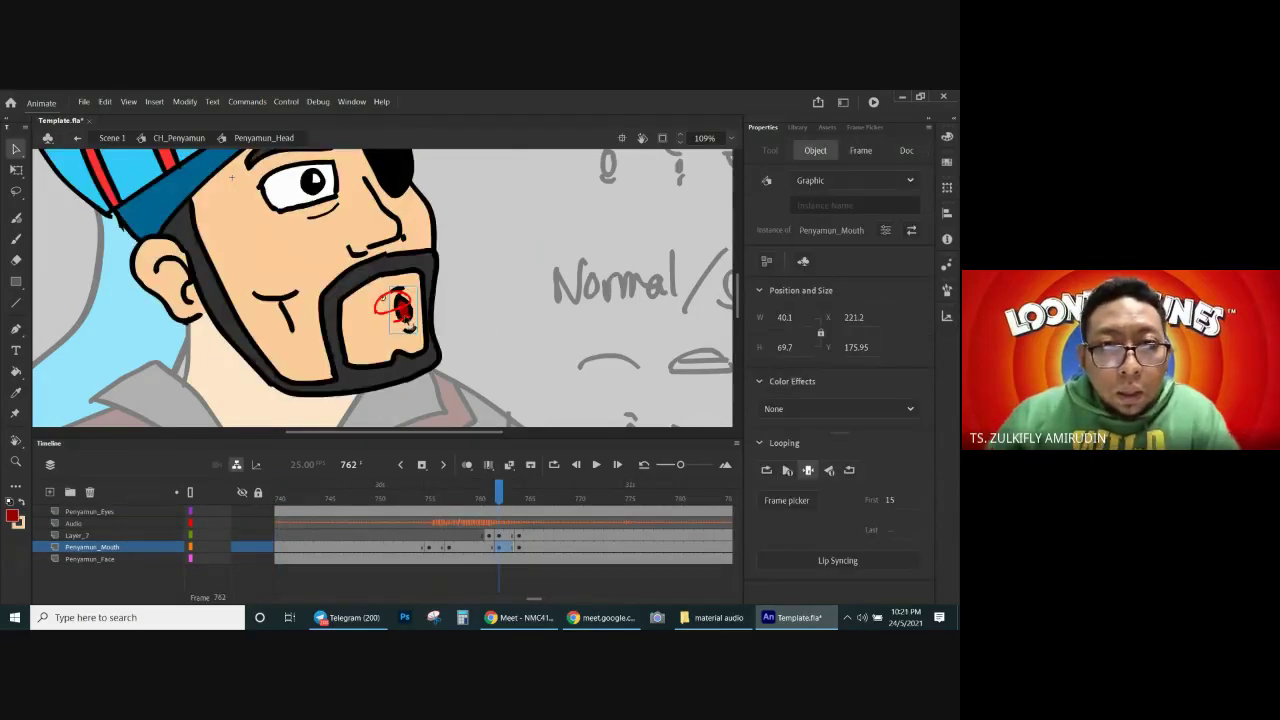
click(402, 318)
click(436, 308)
click(438, 318)
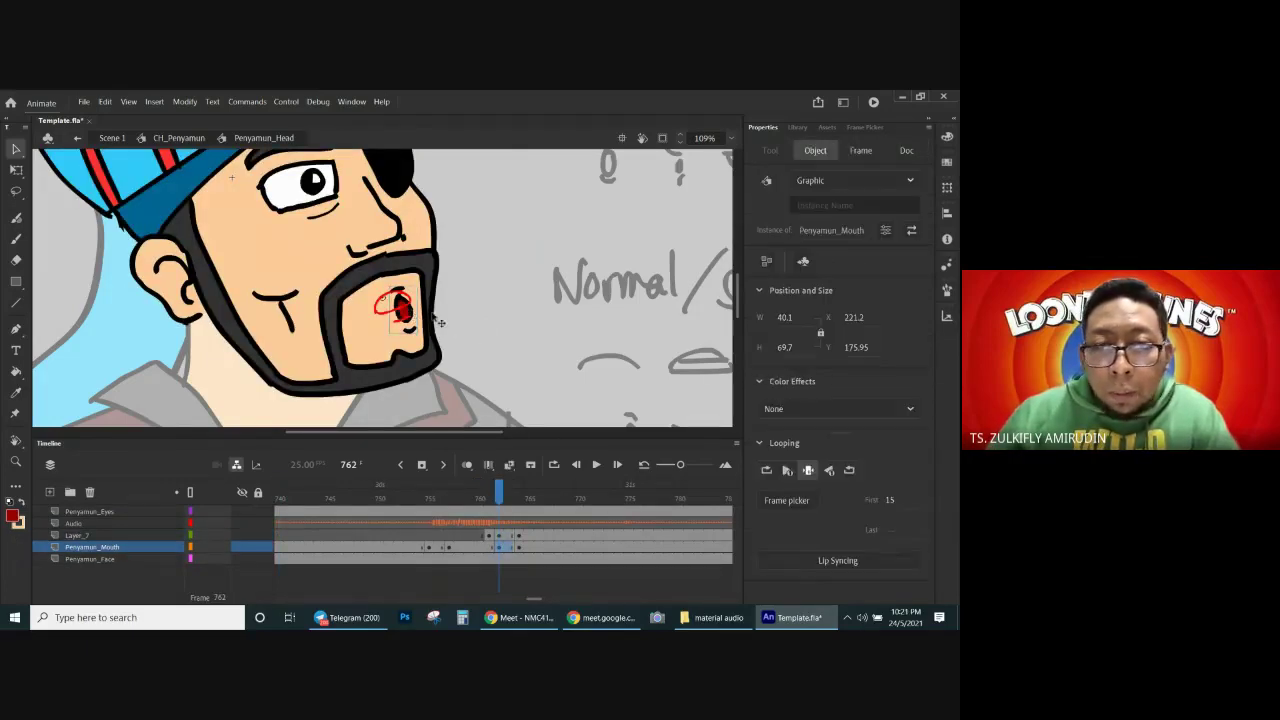
click(889, 501)
text(21)
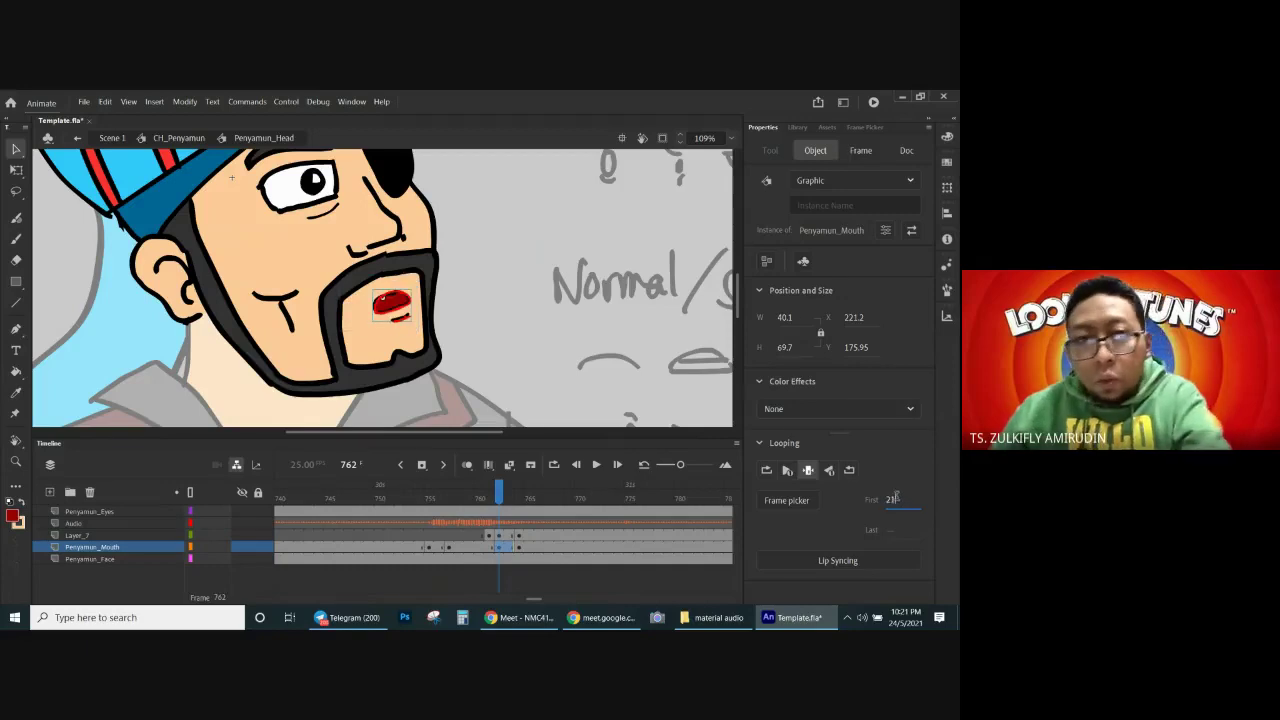
click(564, 402)
click(236, 536)
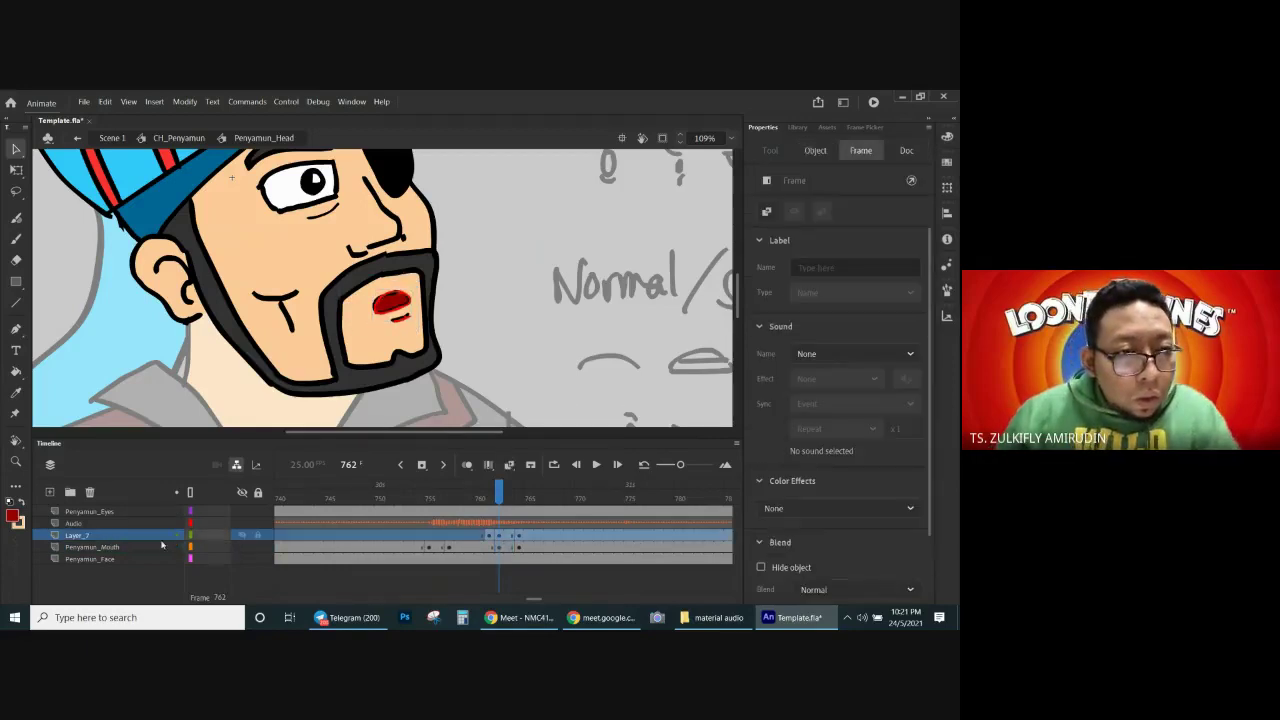
Step: Turn Layer_7 into a guide layer and play the lip sync from frame 749
right_click(102, 535)
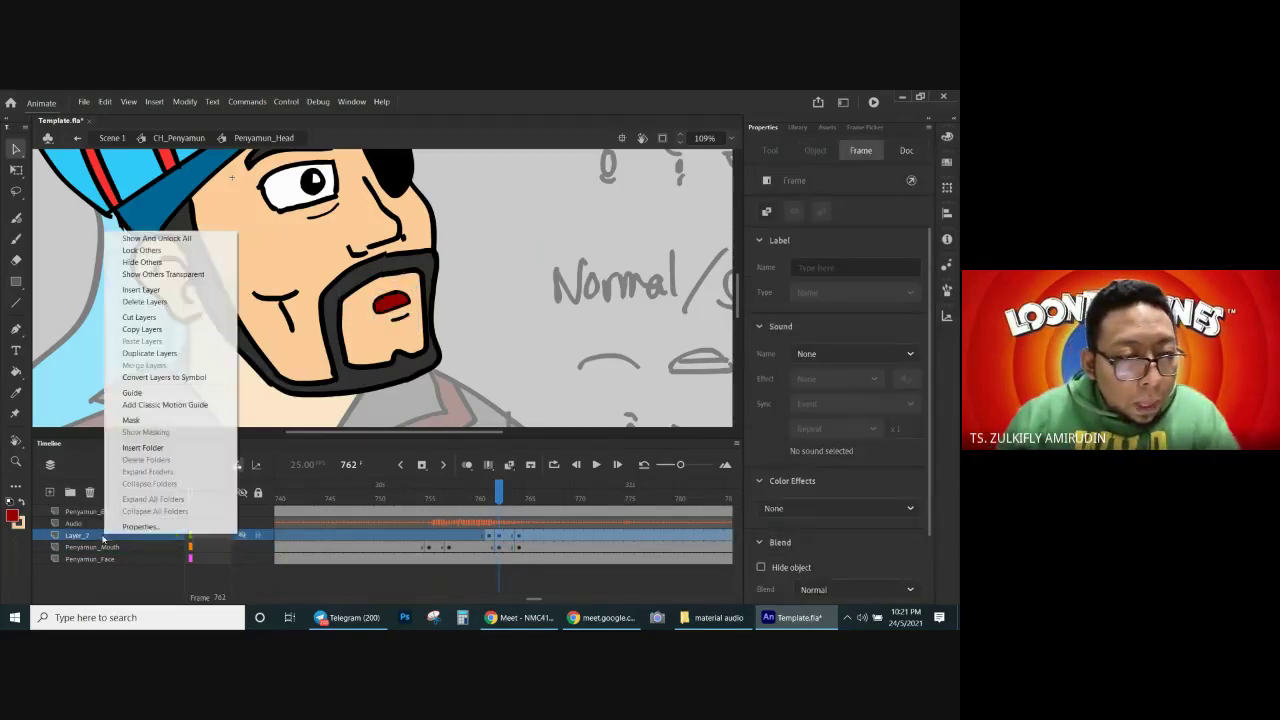
click(131, 394)
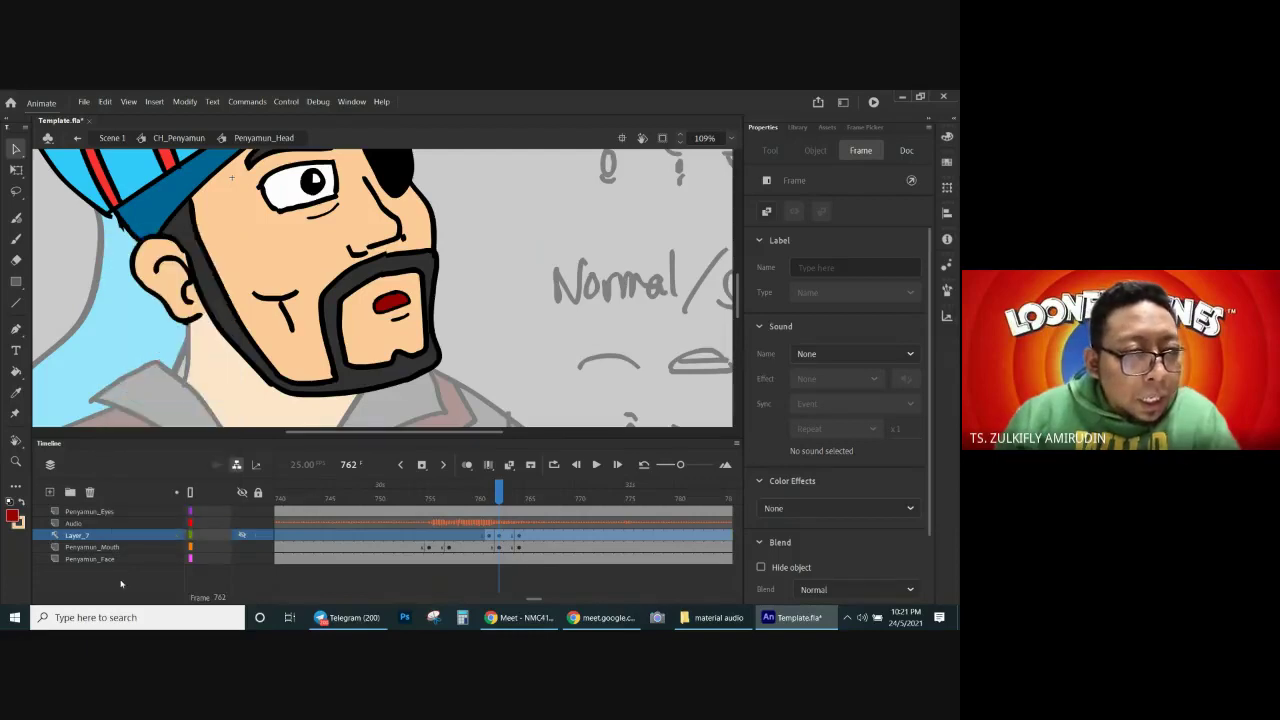
drag(489, 493, 369, 493)
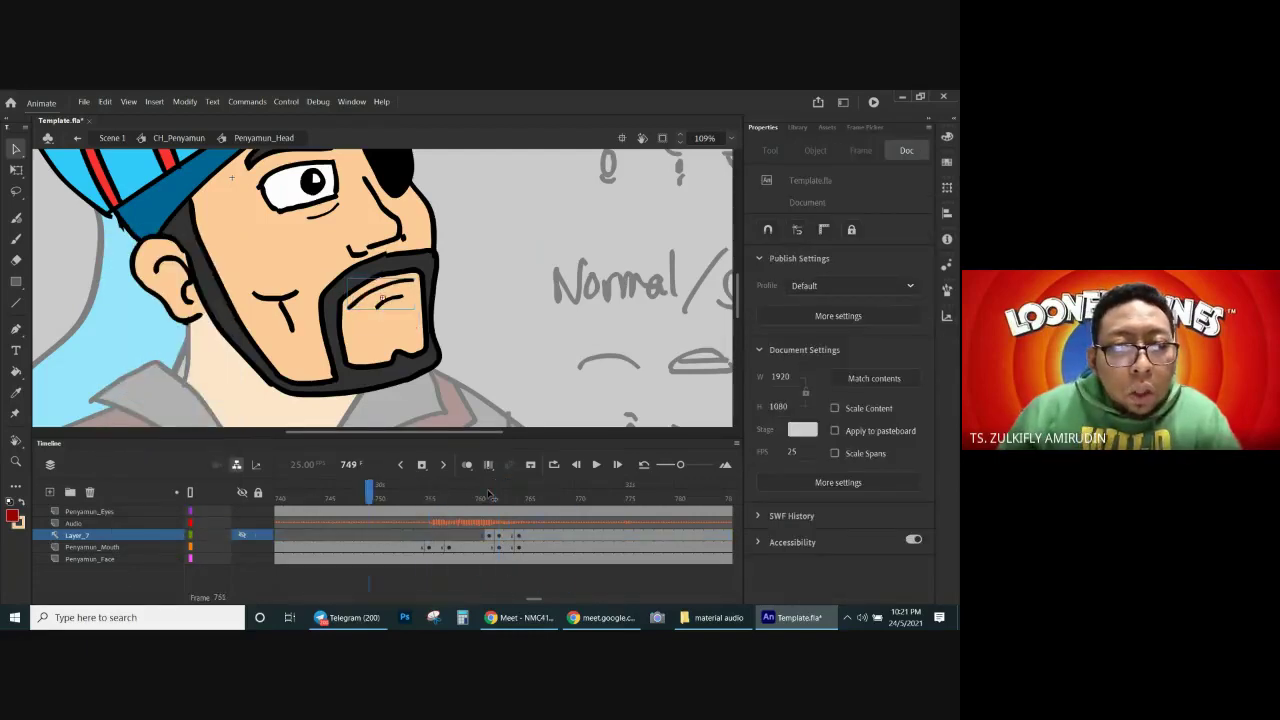
click(596, 465)
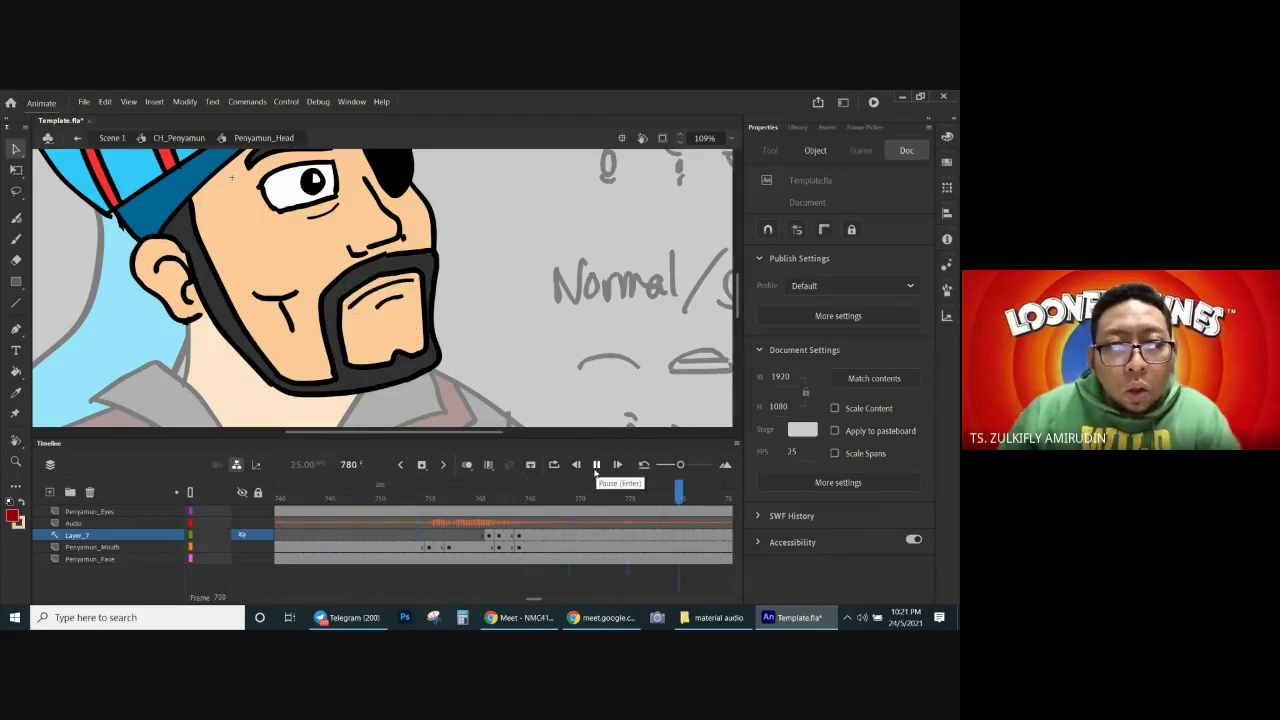
click(596, 466)
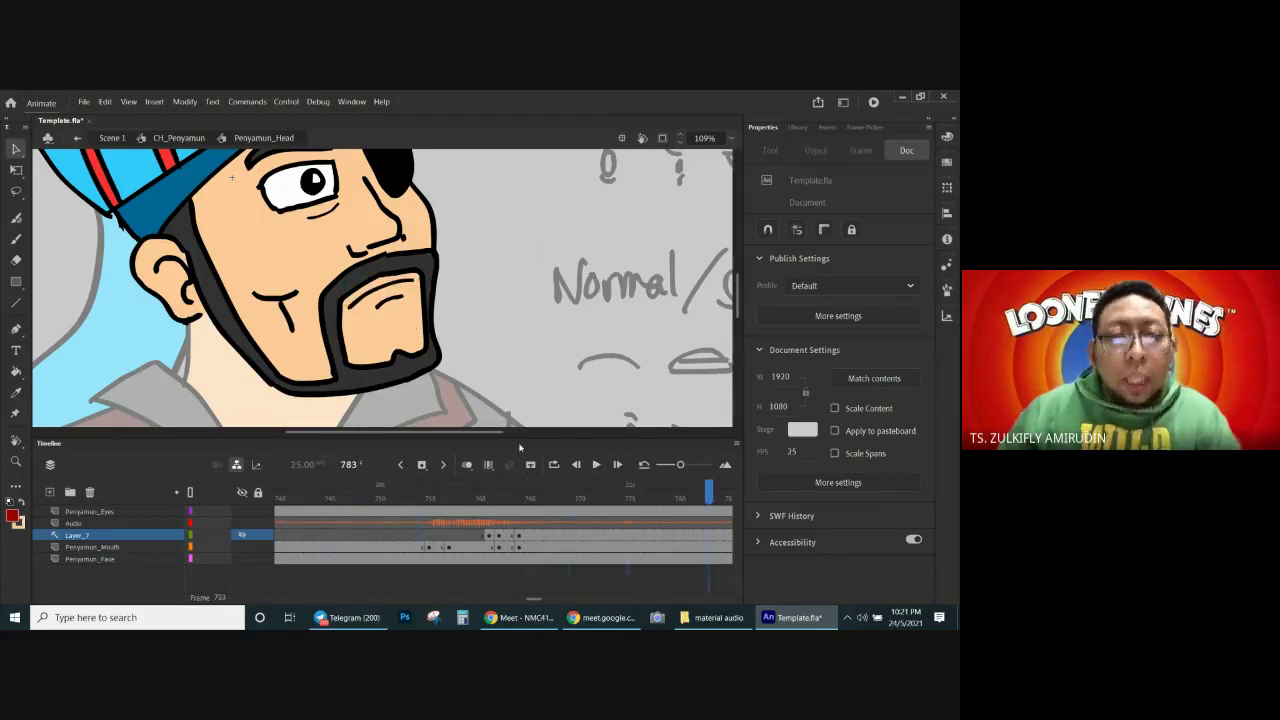
Step: Show Layer_7 and trace the open mouth and lower lip line on it at frame 755 in dark red with the Classic Brush
click(418, 503)
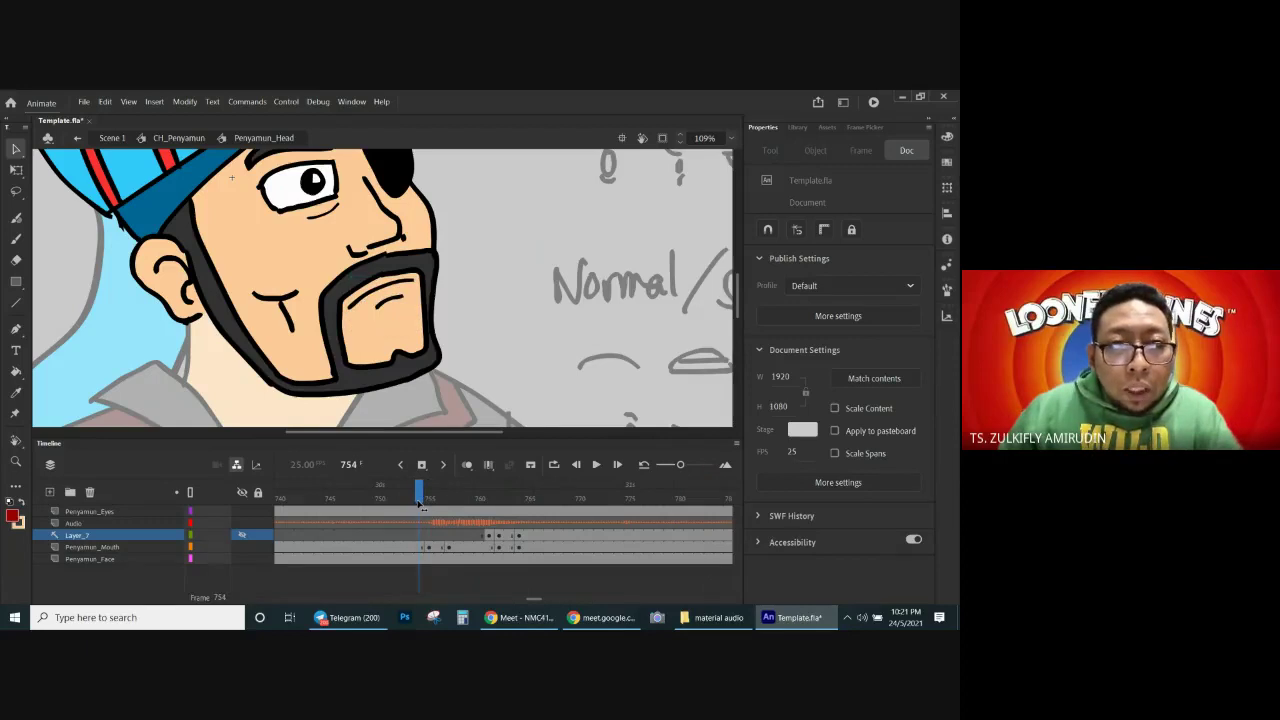
mouse_move(418, 503)
mouse_down()
mouse_move(458, 503)
mouse_move(438, 503)
mouse_up()
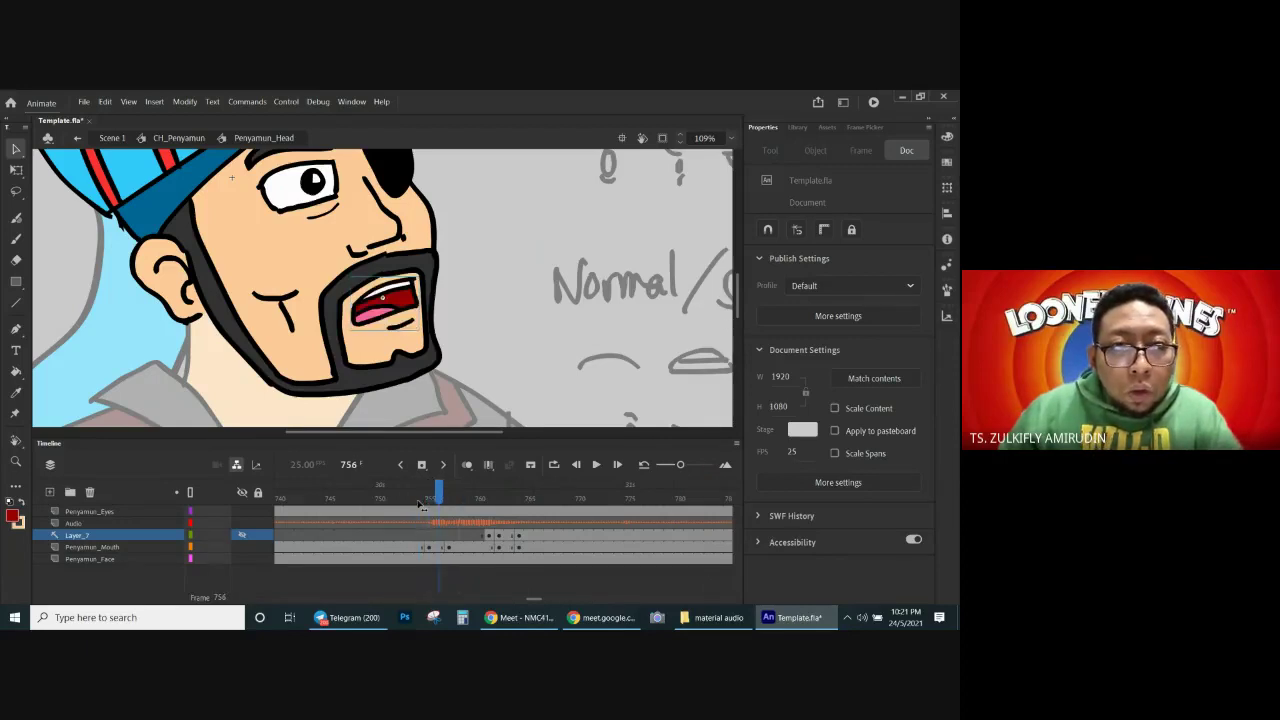
click(443, 549)
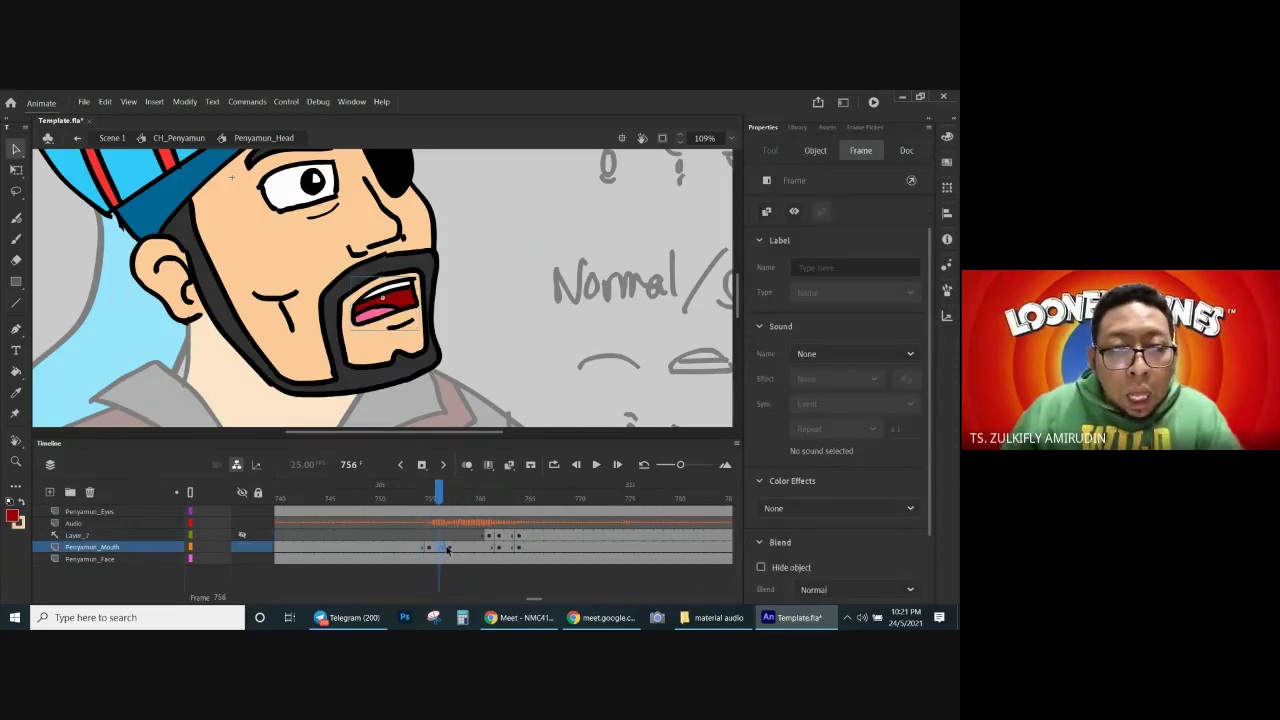
click(451, 549)
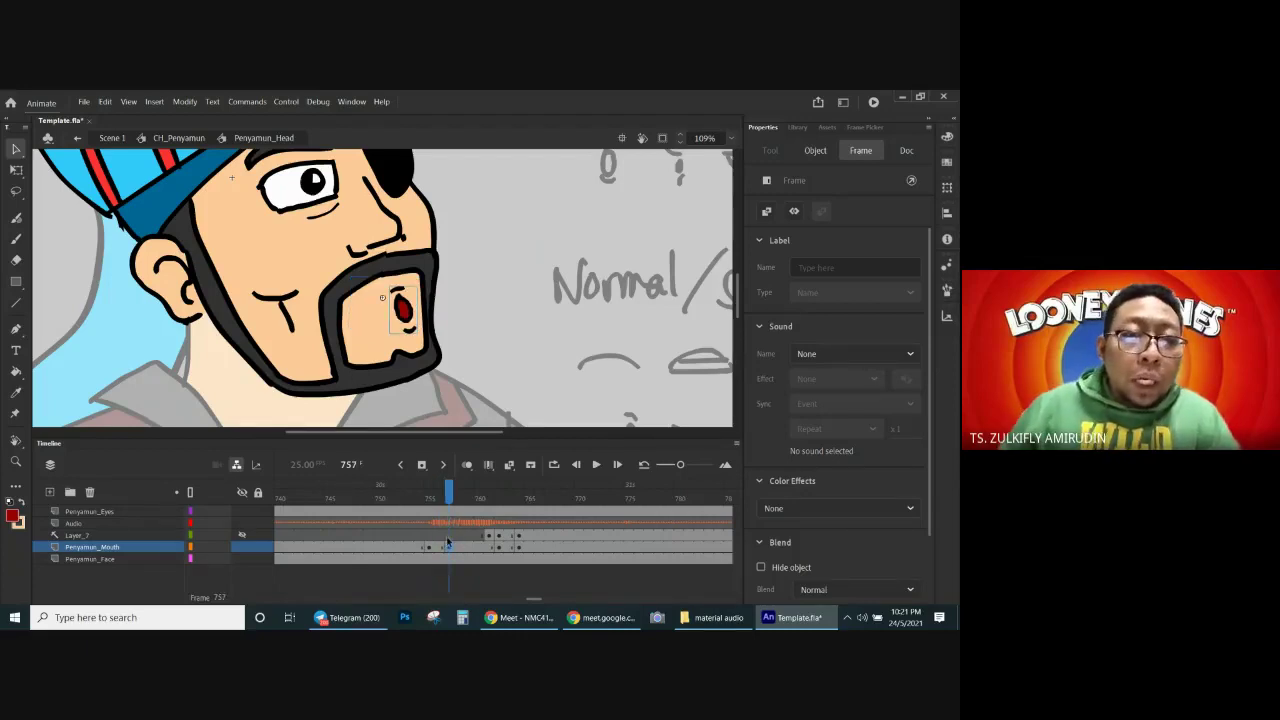
click(431, 536)
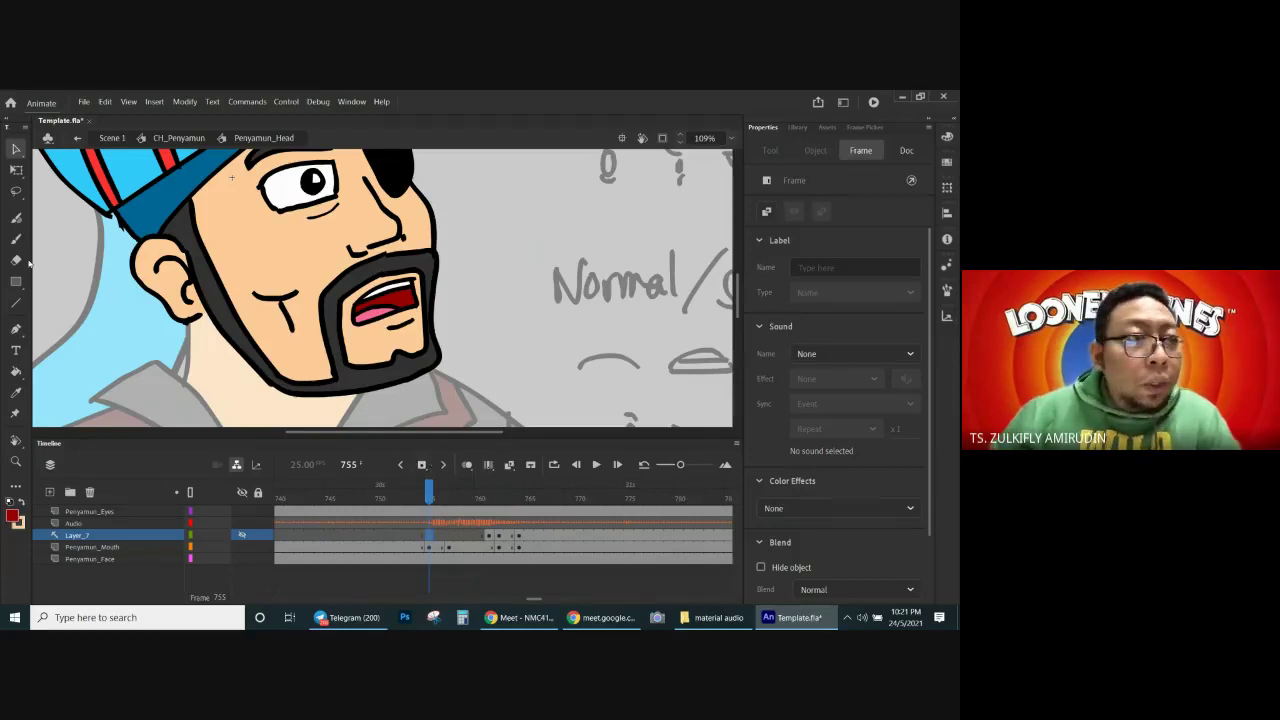
click(16, 240)
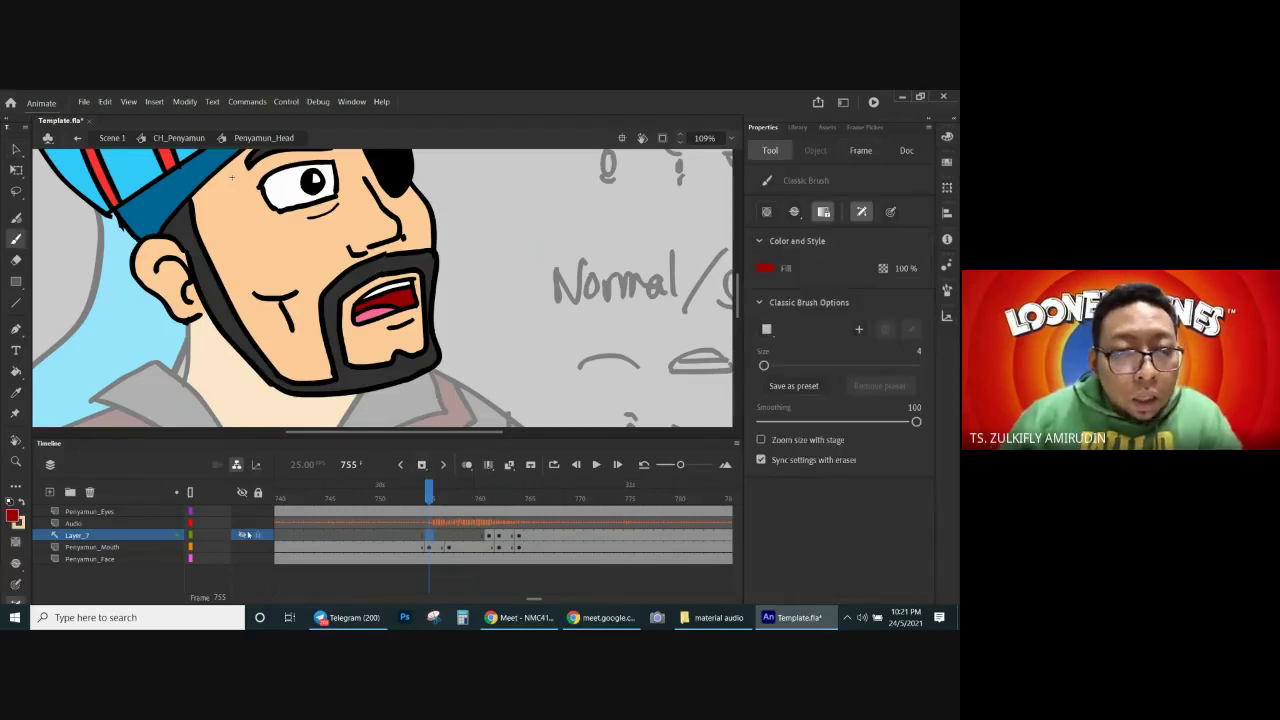
click(242, 536)
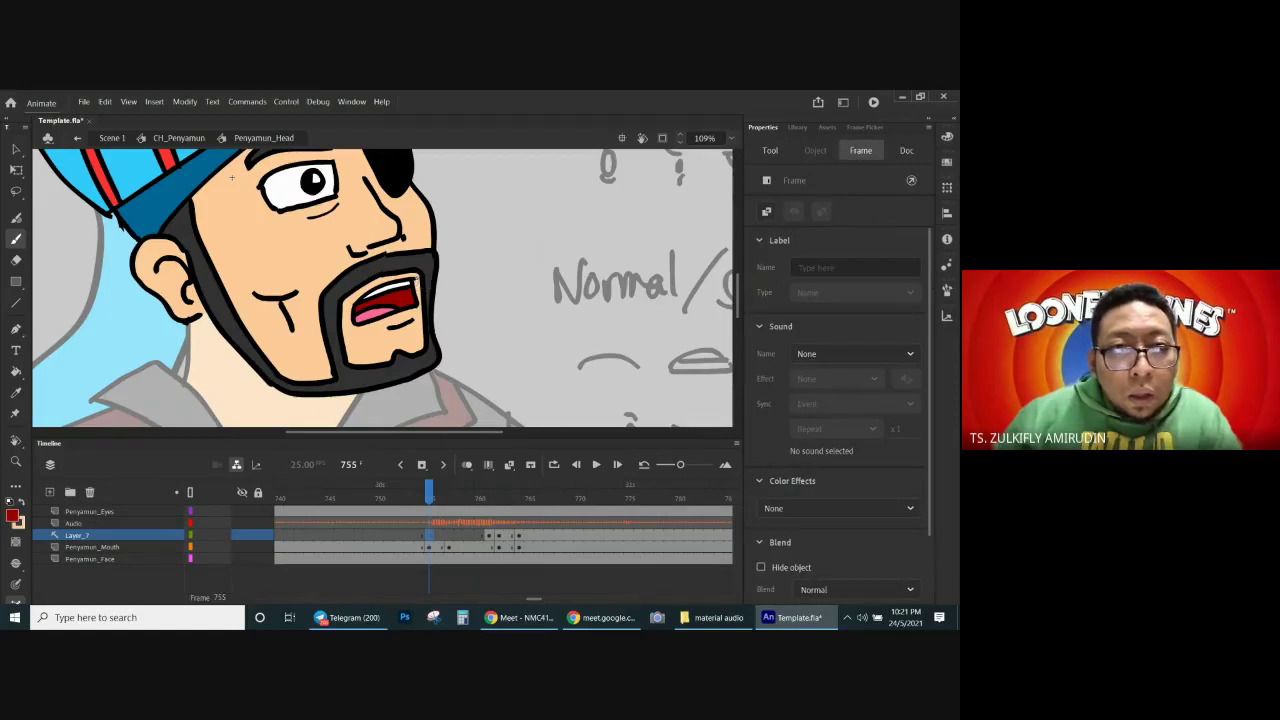
mouse_move(416, 279)
mouse_down()
mouse_move(368, 301)
mouse_move(413, 281)
mouse_up()
key(ctrl+z)
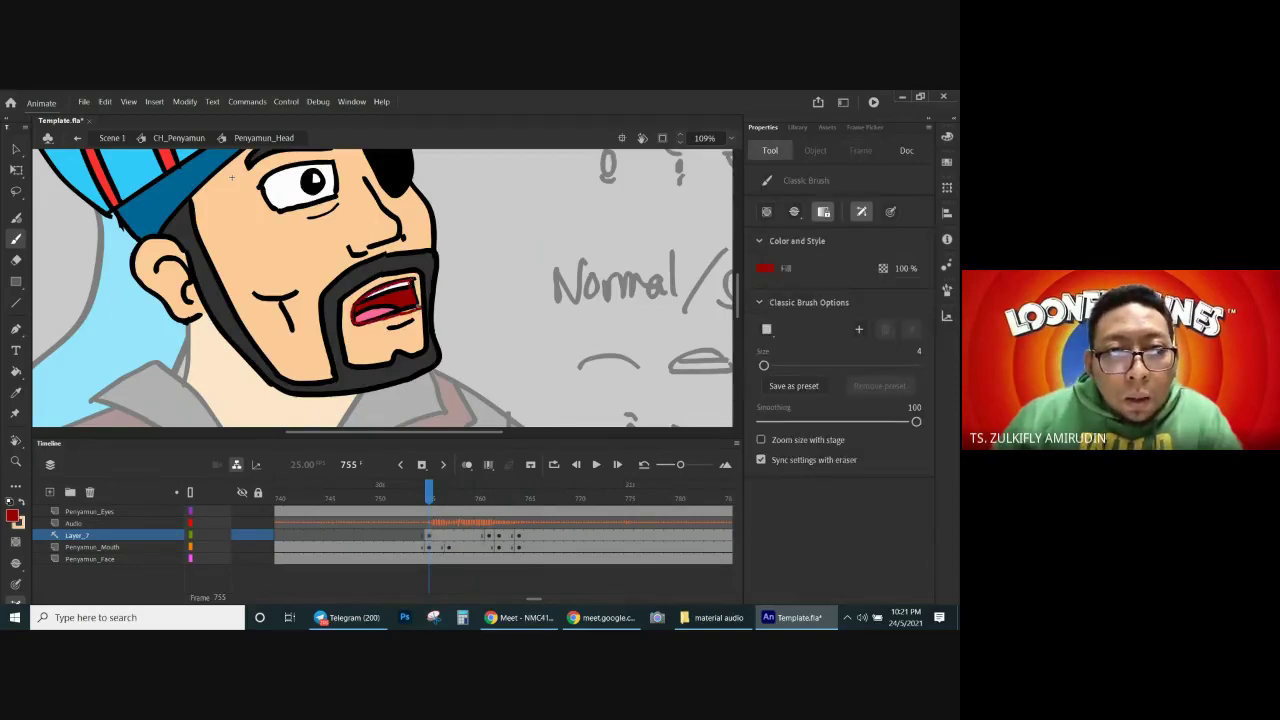
drag(355, 314, 392, 327)
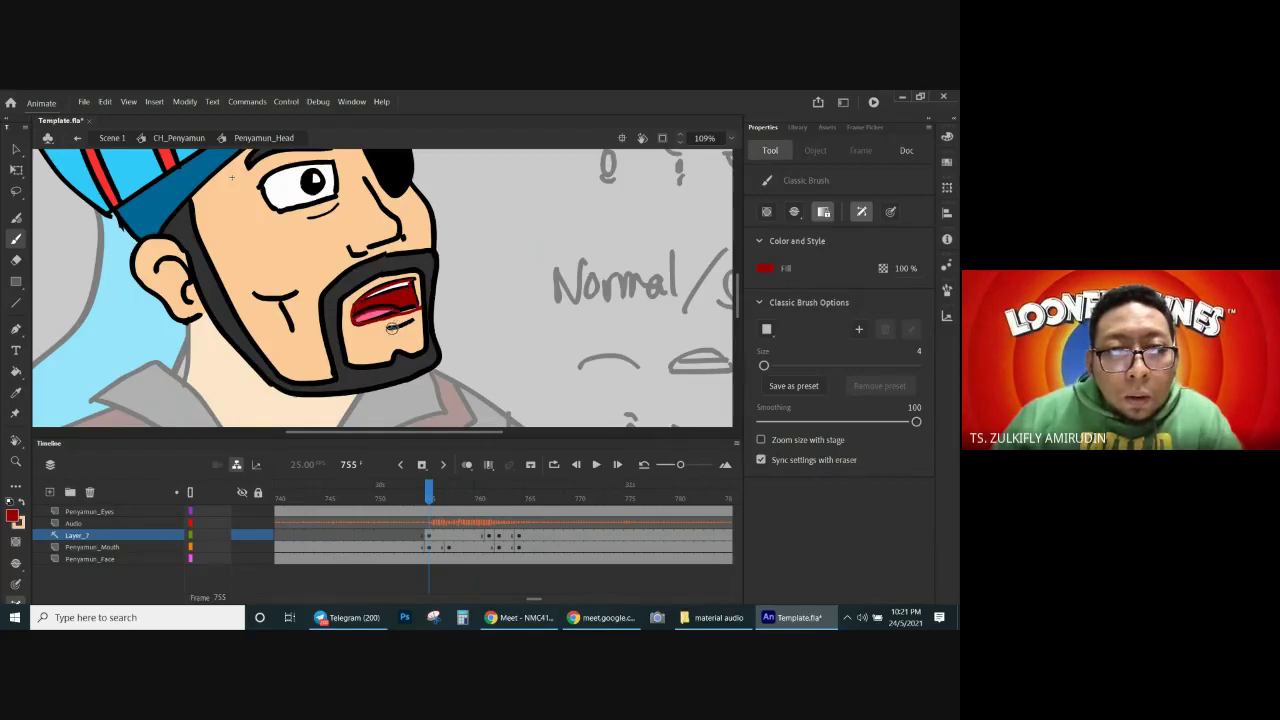
Step: Add a blank keyframe on Layer_7 at frame 759 and trace the small round mouth with its lip lines
click(468, 535)
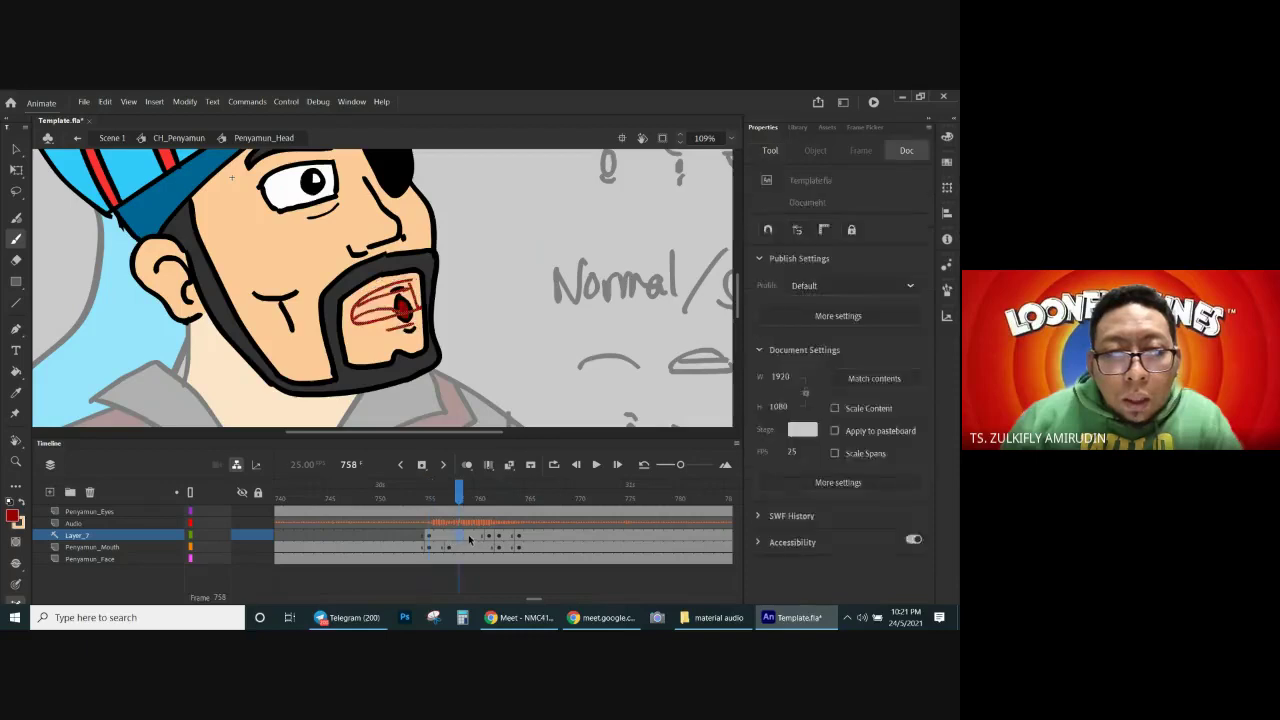
click(424, 465)
key(Delete)
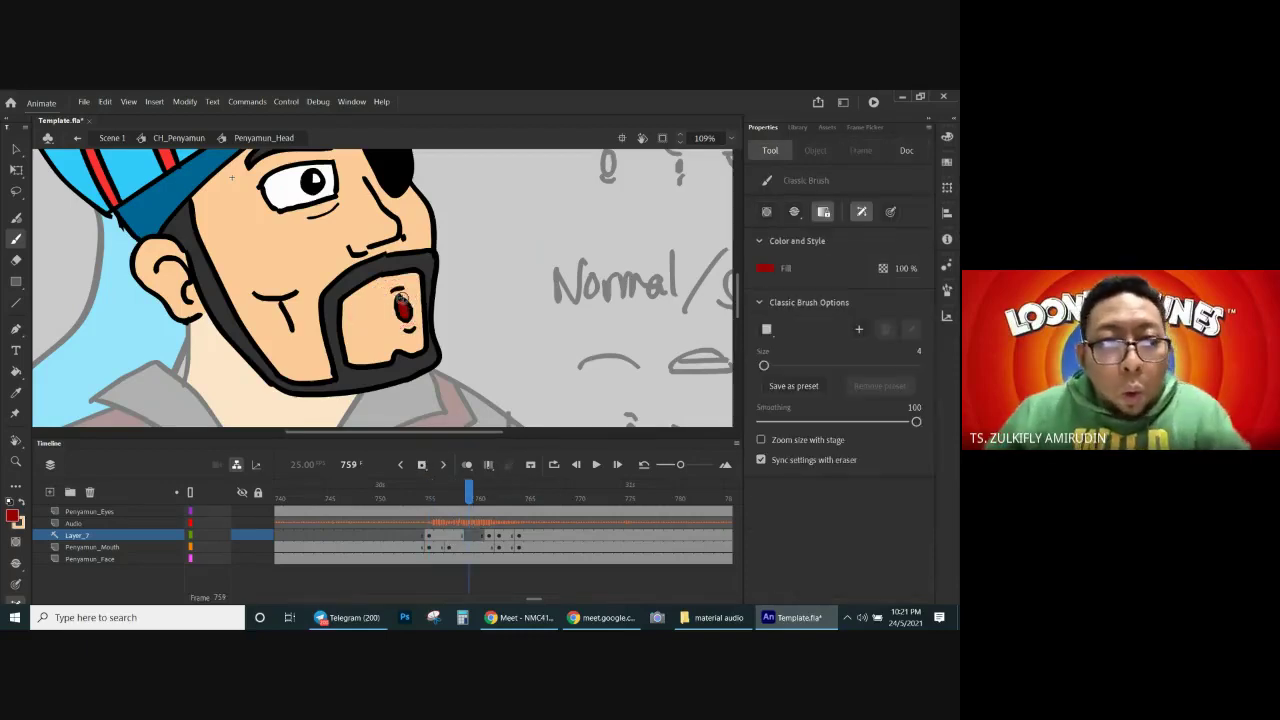
drag(403, 308, 408, 330)
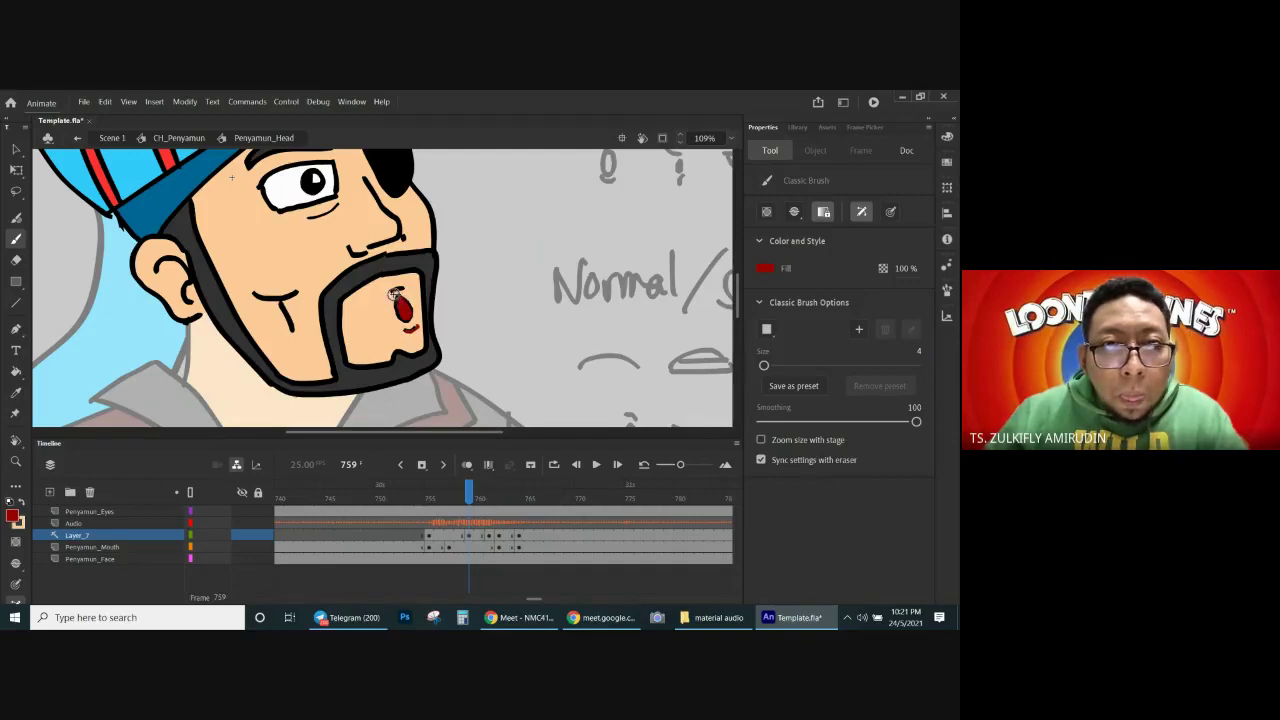
Step: Insert a blank keyframe on Layer_7 at frame 757, with onion skinning on and Penyamun_Mouth hidden
click(449, 528)
click(450, 530)
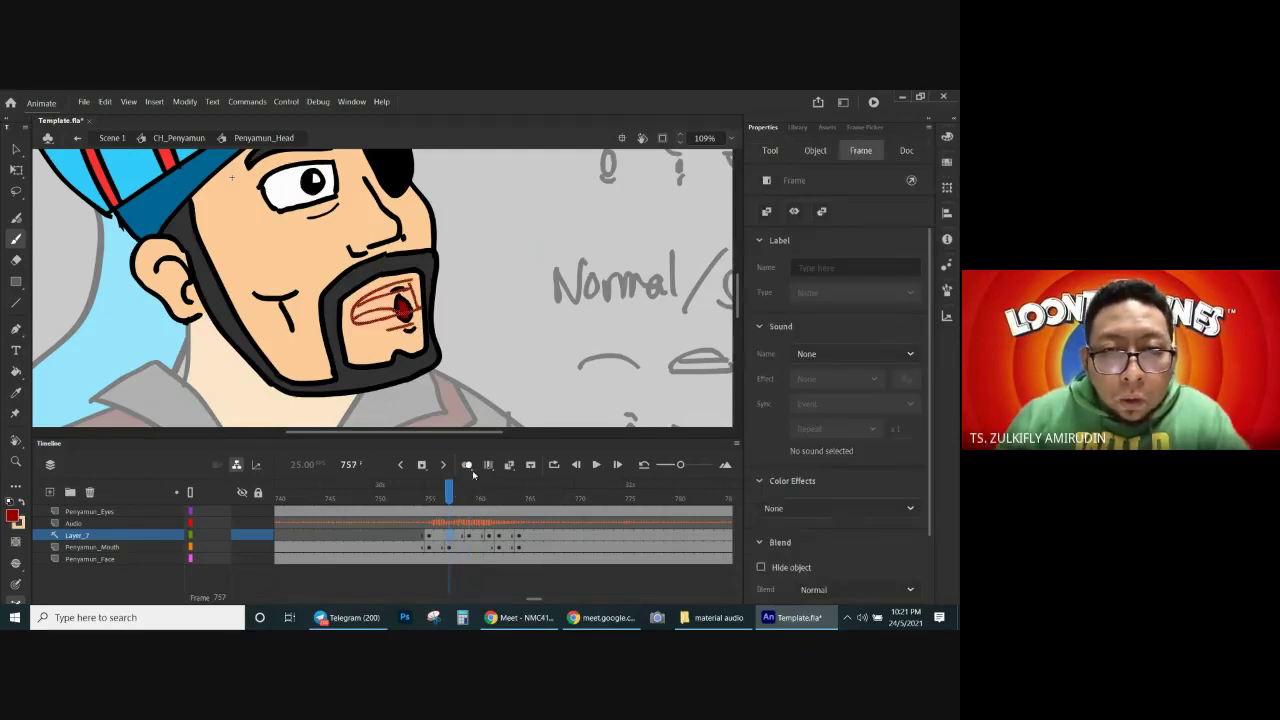
click(467, 465)
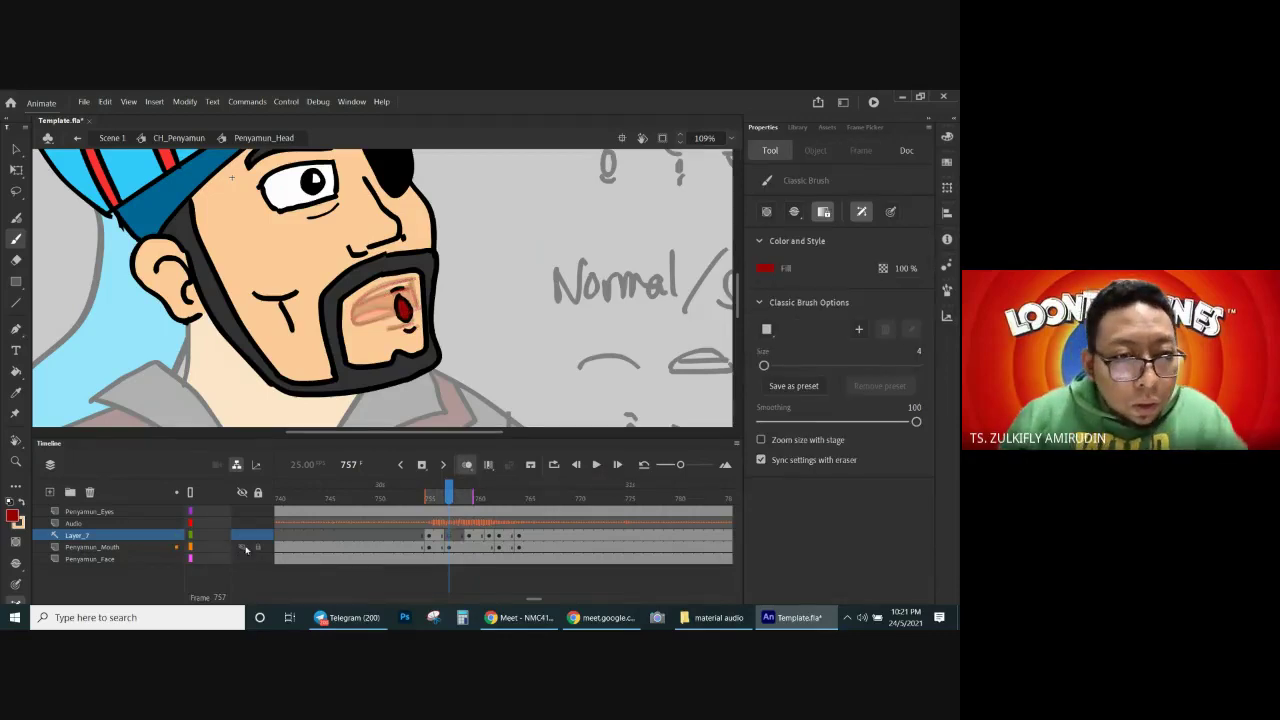
click(242, 547)
Step: Sketch the in-between lower lip line on Layer_7 at frame 757 with the Classic Brush at size 7
ctrl+click(397, 333)
drag(409, 288, 403, 302)
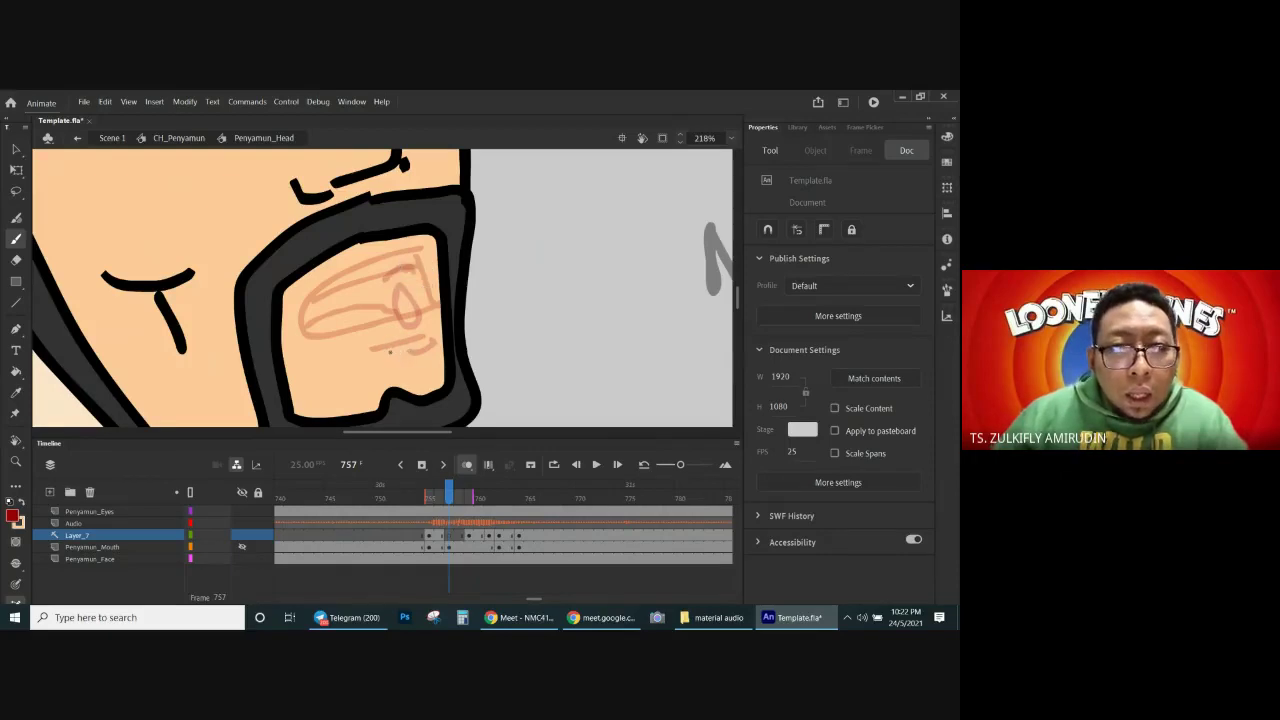
drag(390, 350, 433, 341)
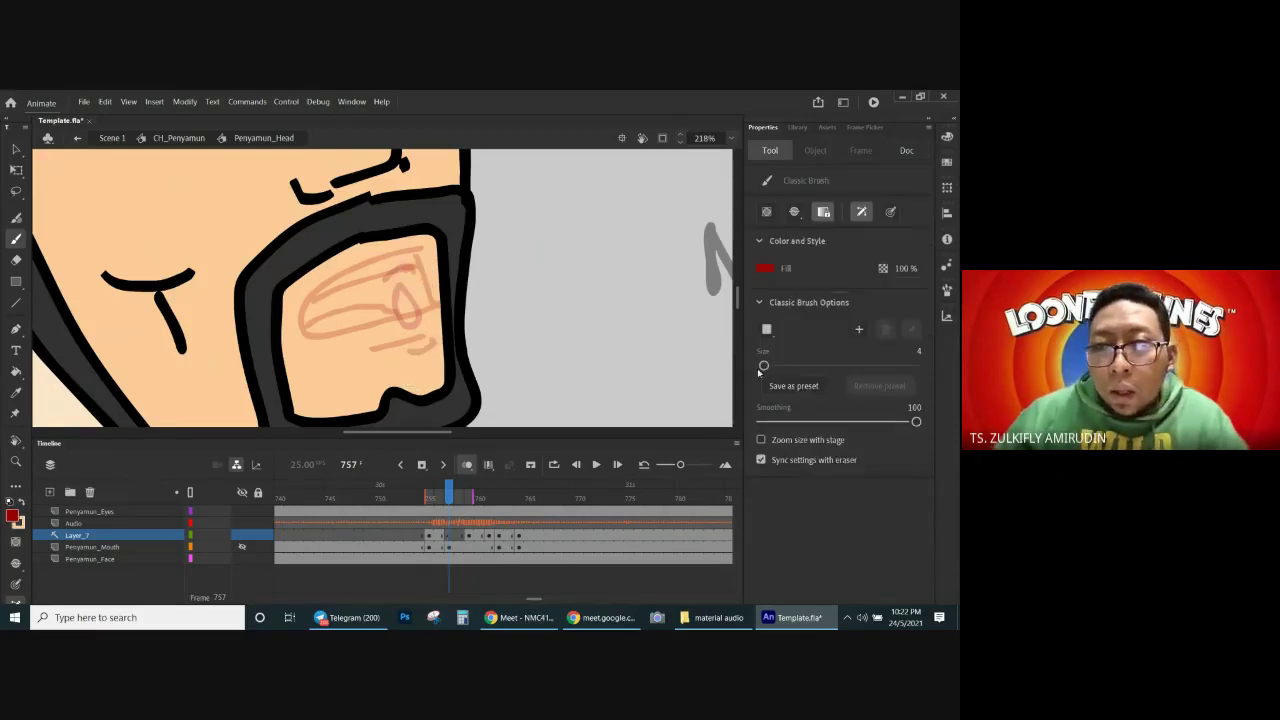
drag(390, 352, 427, 338)
mouse_move(406, 272)
mouse_down()
mouse_move(350, 290)
mouse_move(335, 309)
mouse_move(346, 333)
mouse_up()
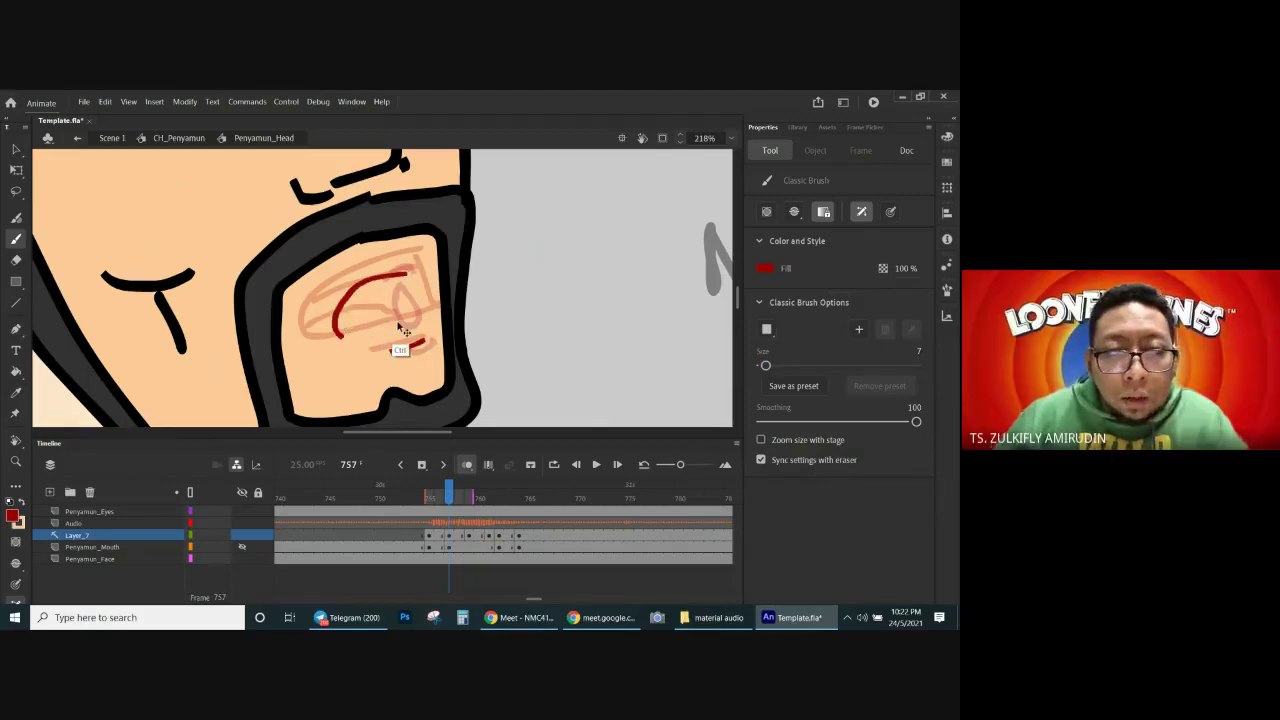
key(ctrl+z)
Step: Insert a keyframe on Penyamun_Mouth at frame 759 to hold the small round mouth pose from there
click(499, 547)
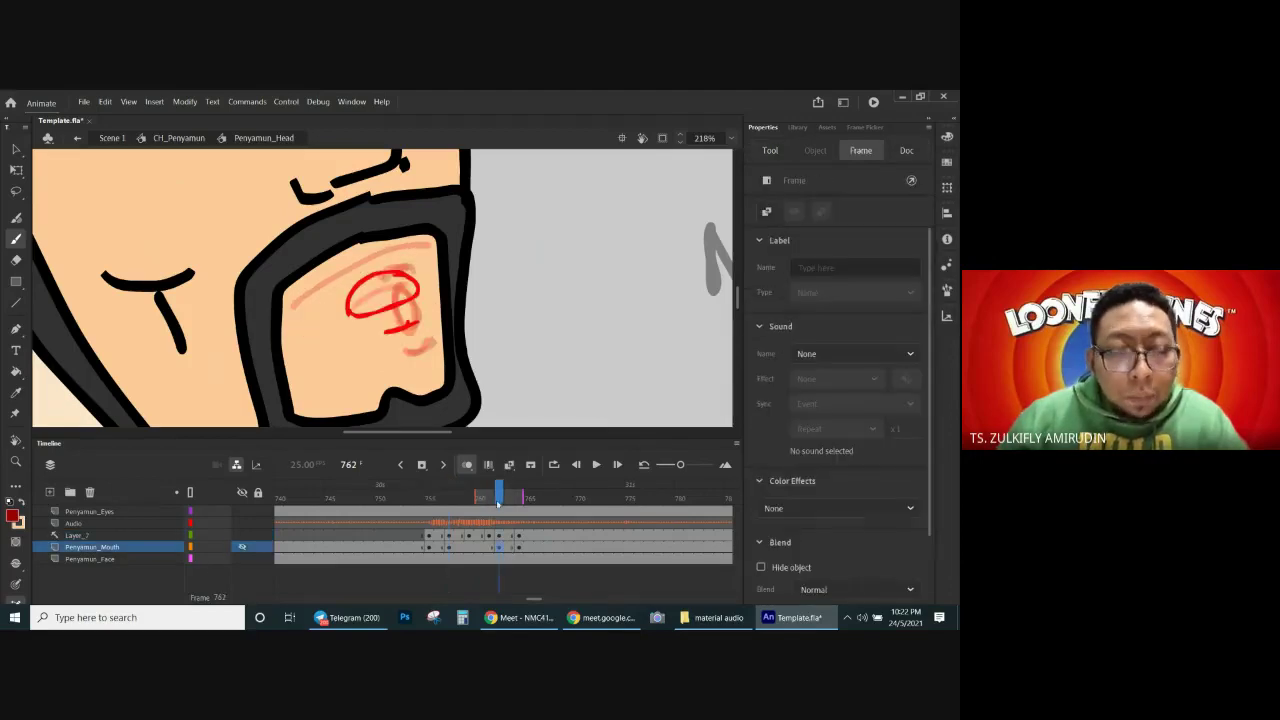
key(v)
click(500, 549)
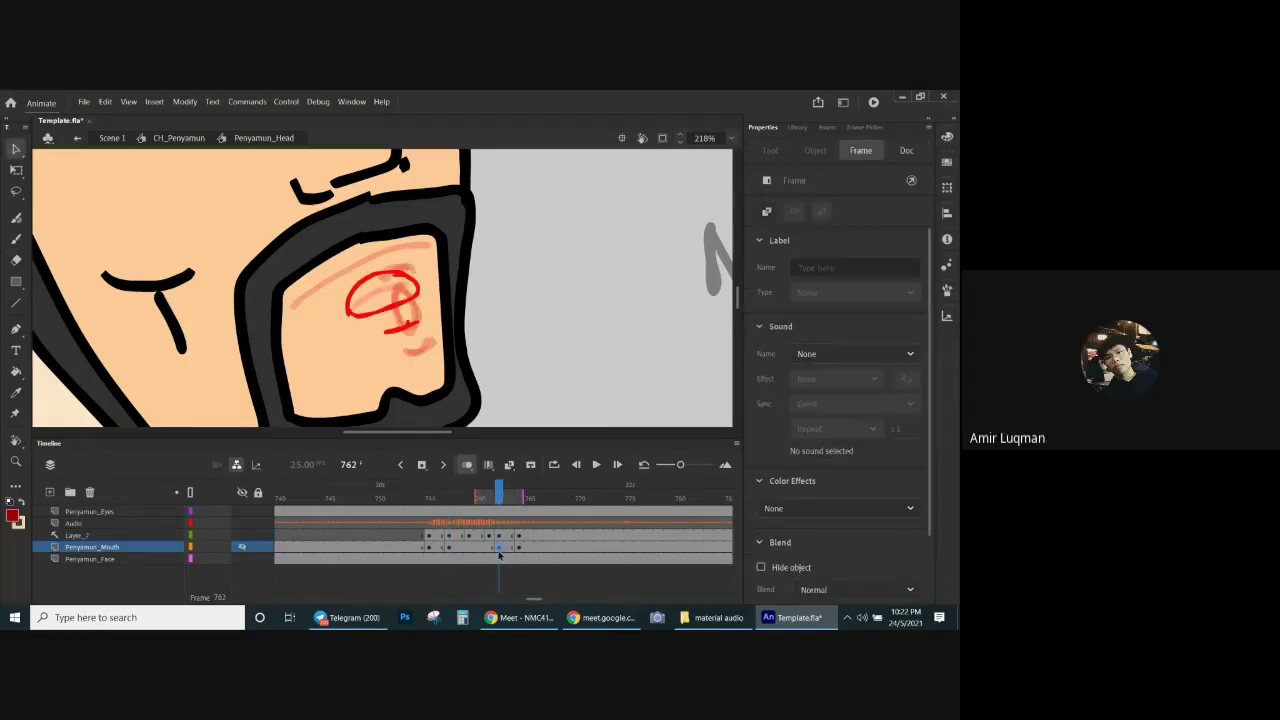
drag(455, 490, 469, 486)
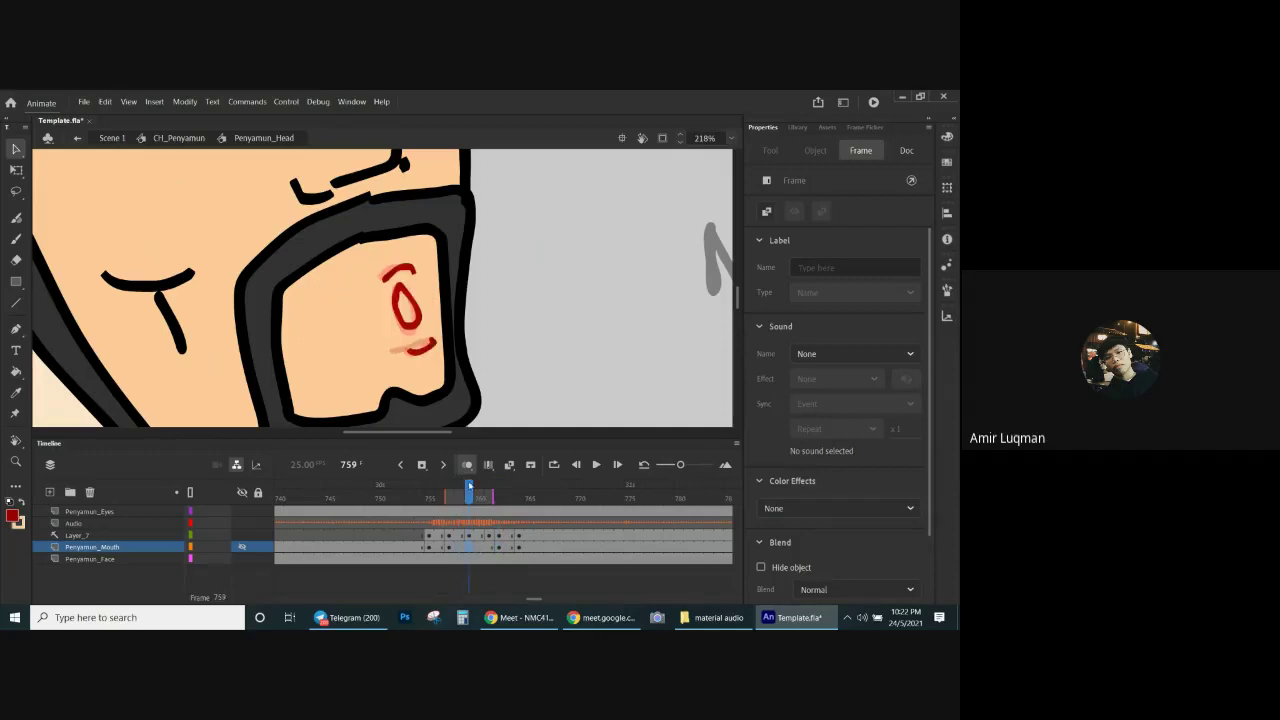
click(498, 550)
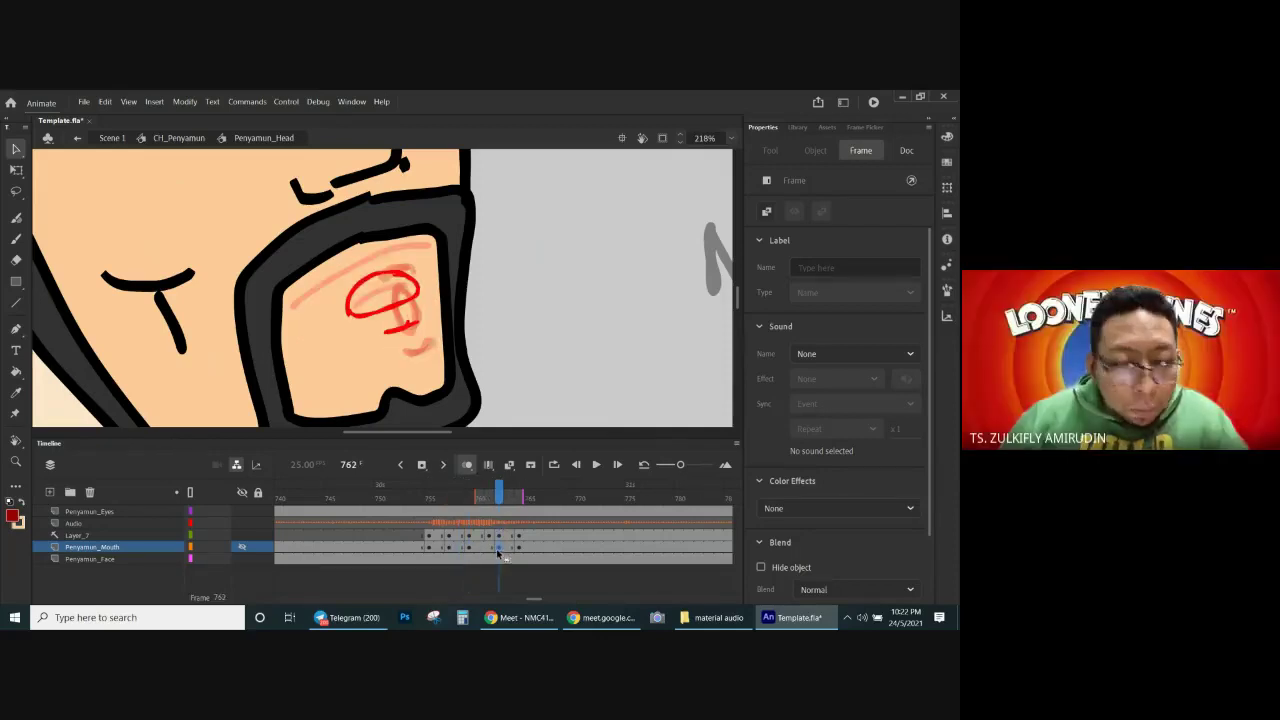
Step: Show Penyamun_Mouth, set the mouth graphic's first frame to 21 at frame 757 and turn off onion skinning
click(448, 545)
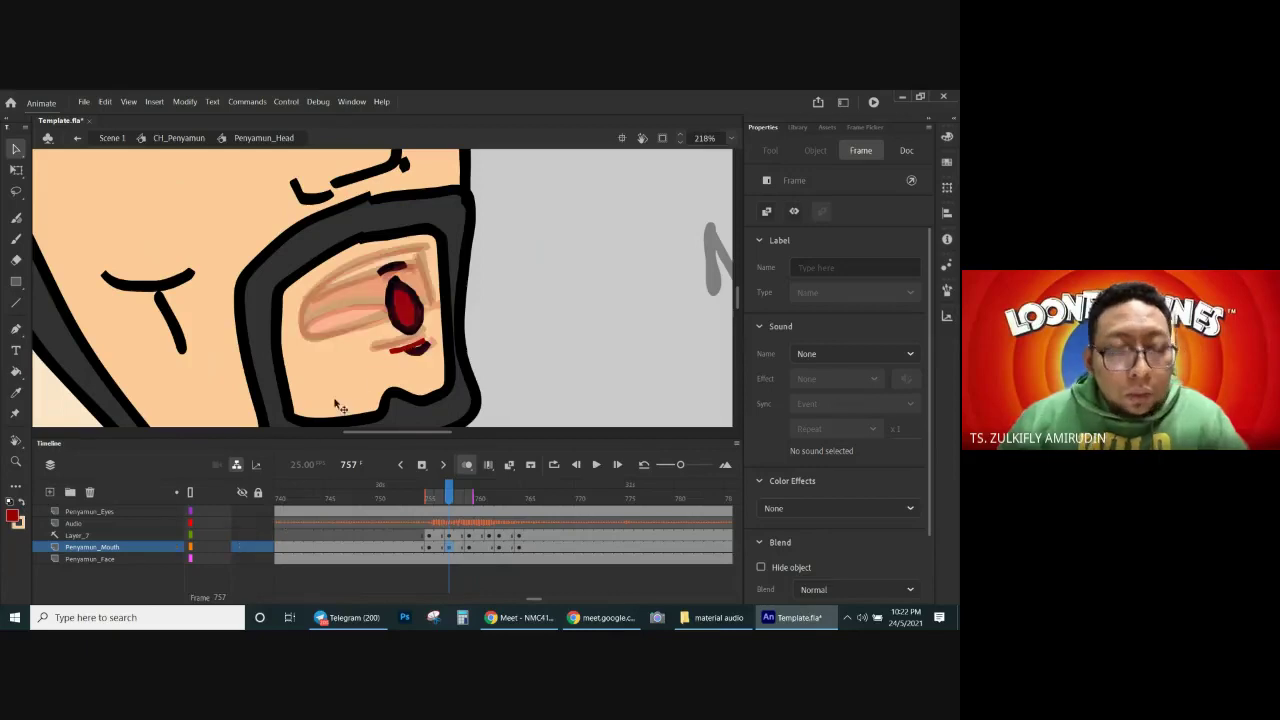
click(421, 346)
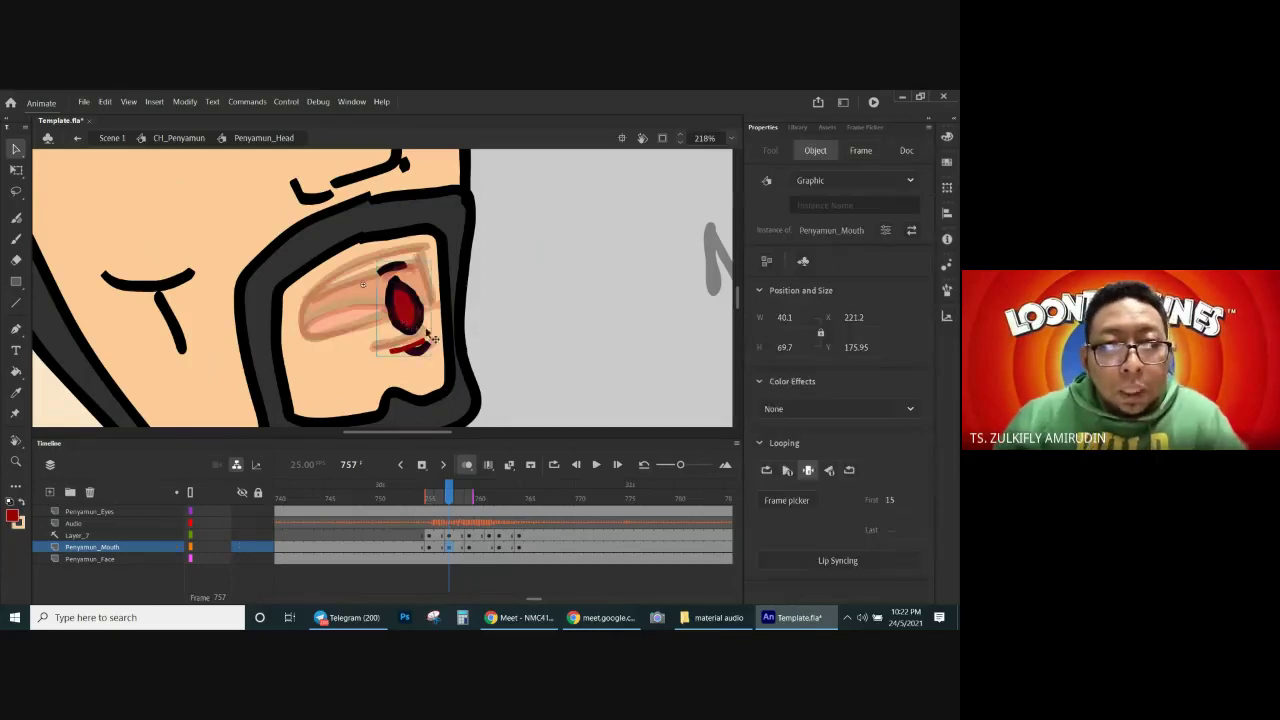
click(893, 498)
text(21)
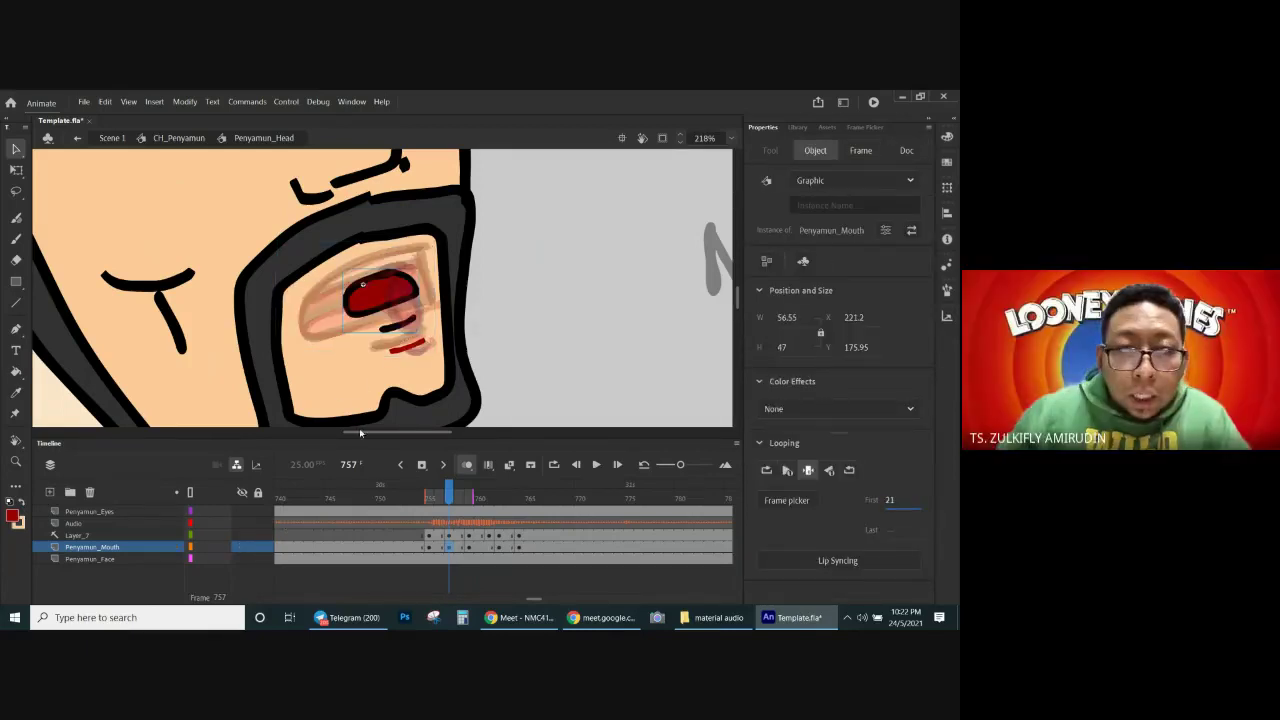
click(467, 465)
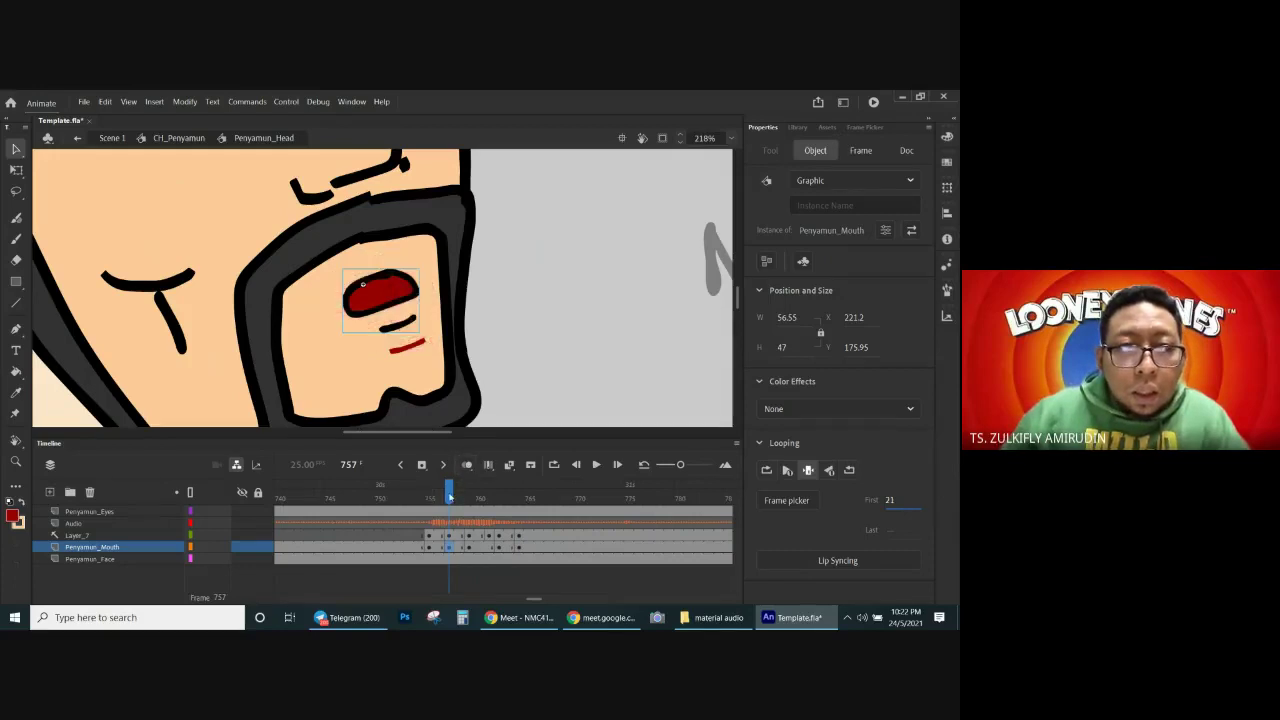
Step: Hide the Layer_7 guide sketches and play the revised lip sync with the whole stage in view
key(comma)
key(comma)
key(comma)
key(comma)
click(294, 510)
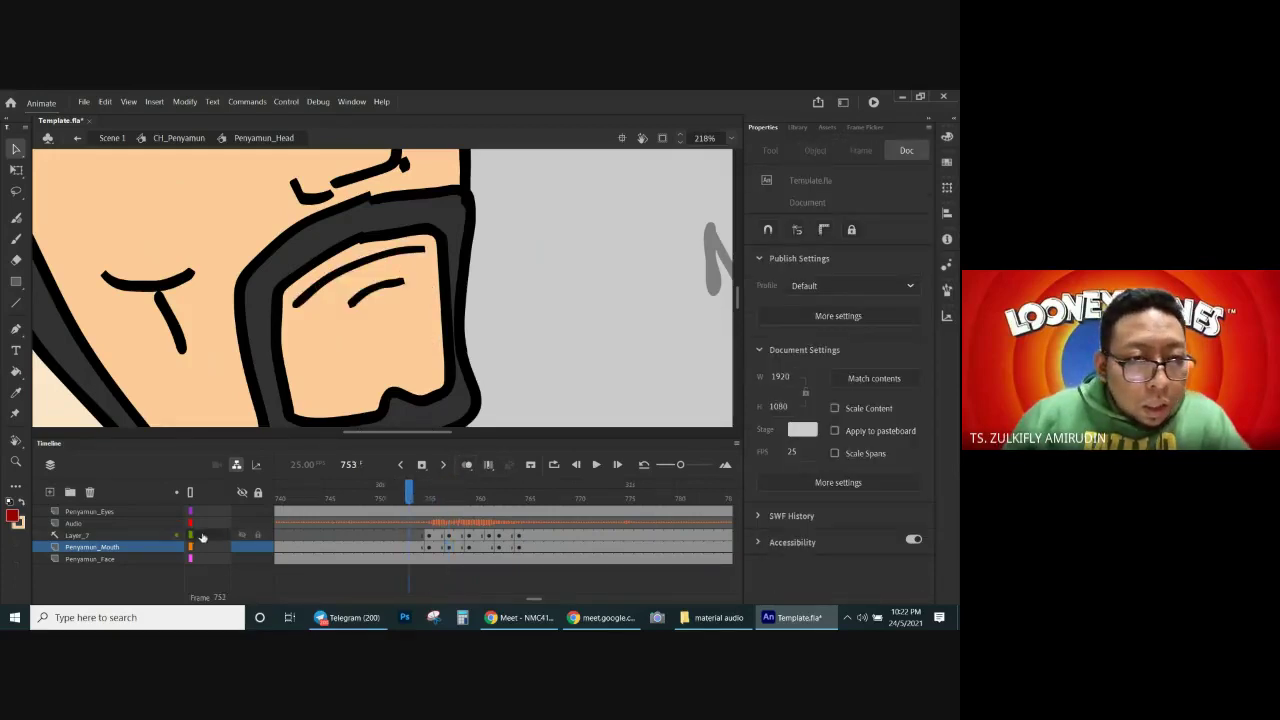
click(242, 536)
key(Return)
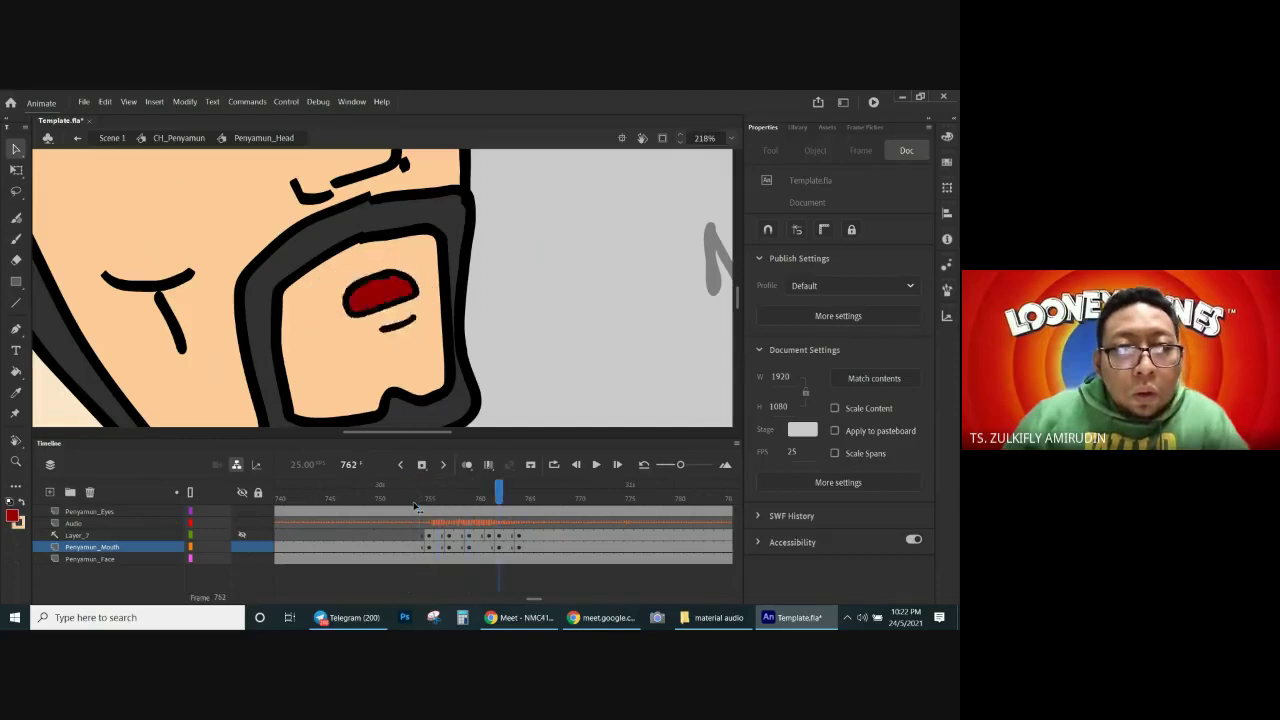
key(ctrl+2)
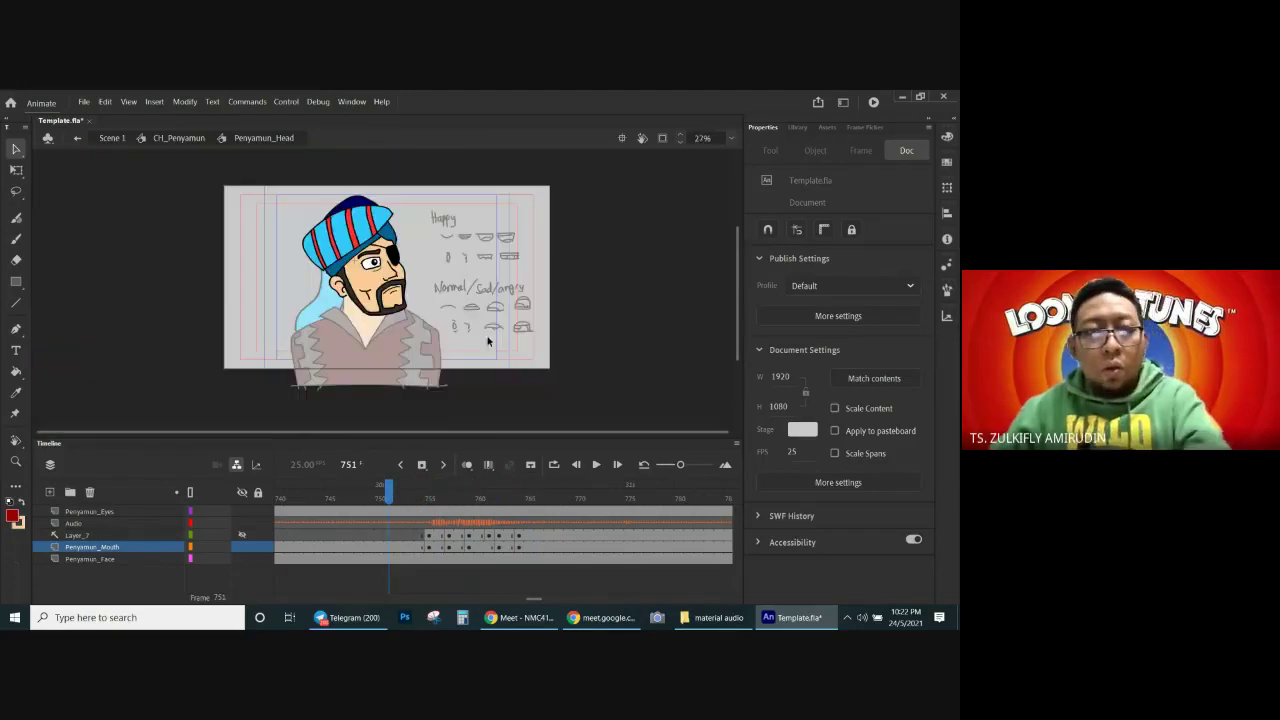
click(597, 465)
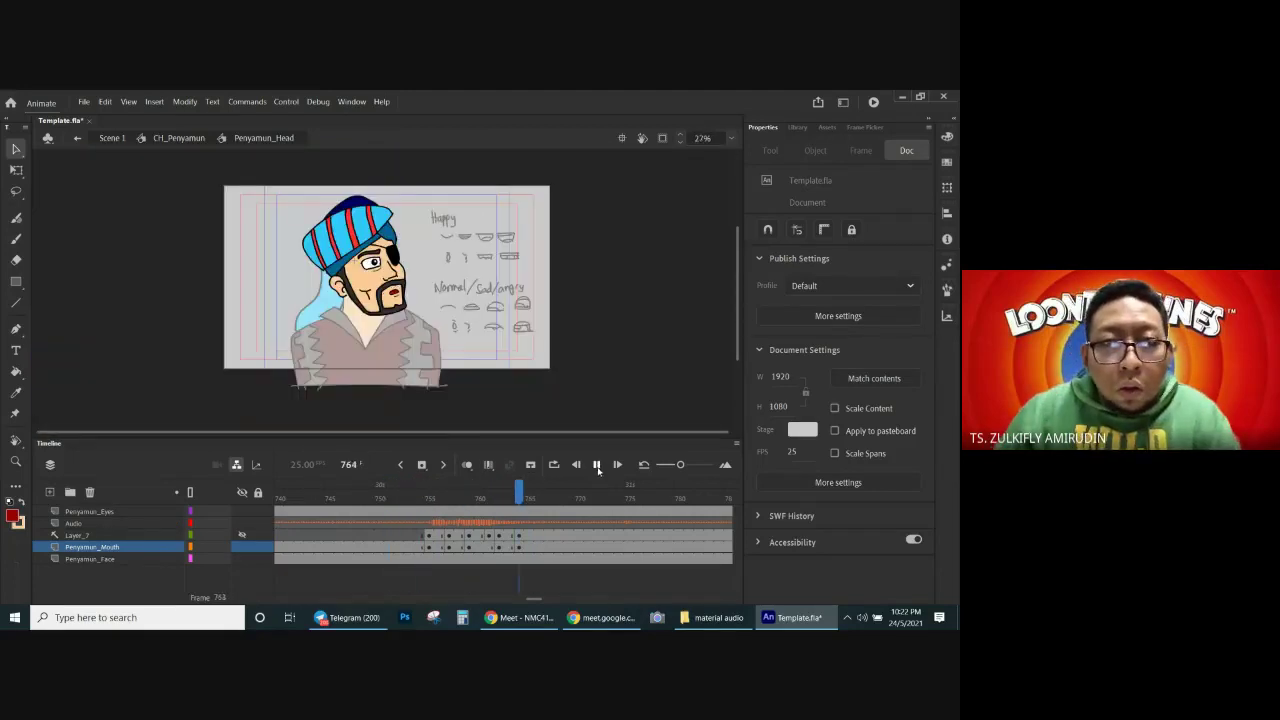
Step: Save the file and step through the mouth poses frame by frame from frame 755 to 766
key(ctrl+s)
click(434, 499)
key(period)
key(period)
key(period)
key(period)
key(period)
key(period)
key(period)
key(period)
key(period)
key(period)
key(period)
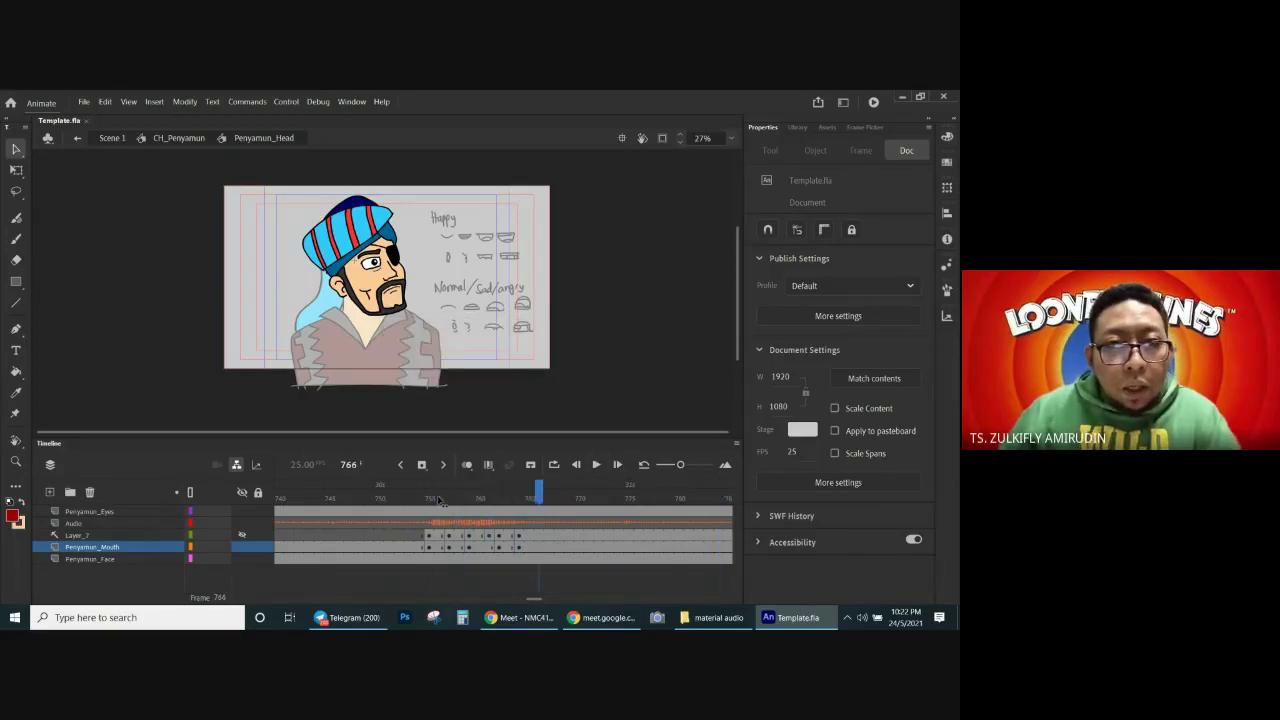
Step: Step back and forth frame by frame between frames 753 and 770 to check the mouth poses
key(comma)
key(comma)
key(comma)
key(comma)
key(comma)
key(comma)
key(comma)
key(comma)
key(comma)
key(comma)
key(comma)
key(comma)
key(comma)
key(period)
key(period)
key(period)
key(period)
key(period)
key(period)
key(period)
key(period)
key(period)
key(period)
key(period)
key(period)
key(period)
key(period)
key(period)
key(period)
key(period)
key(comma)
key(comma)
key(comma)
key(comma)
key(comma)
key(comma)
key(comma)
key(comma)
key(comma)
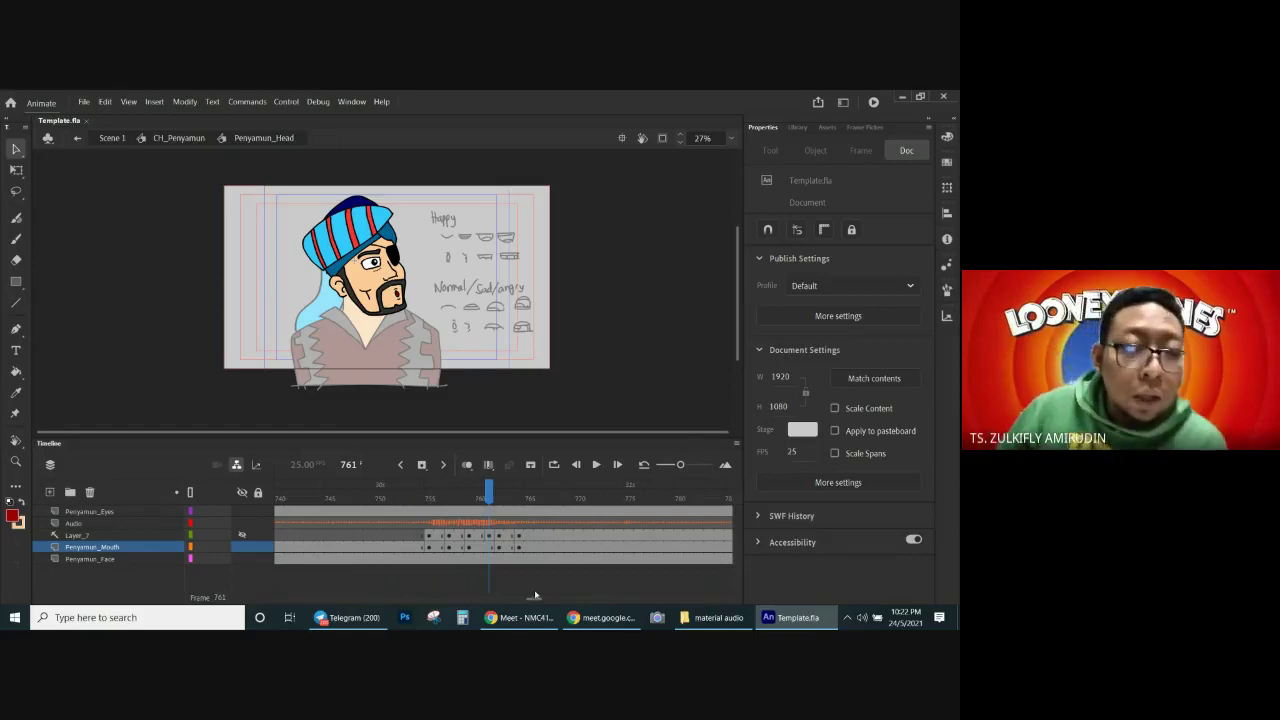
Step: Examine the mouth poses frame by frame between frames 724 and 727
drag(534, 600, 527, 600)
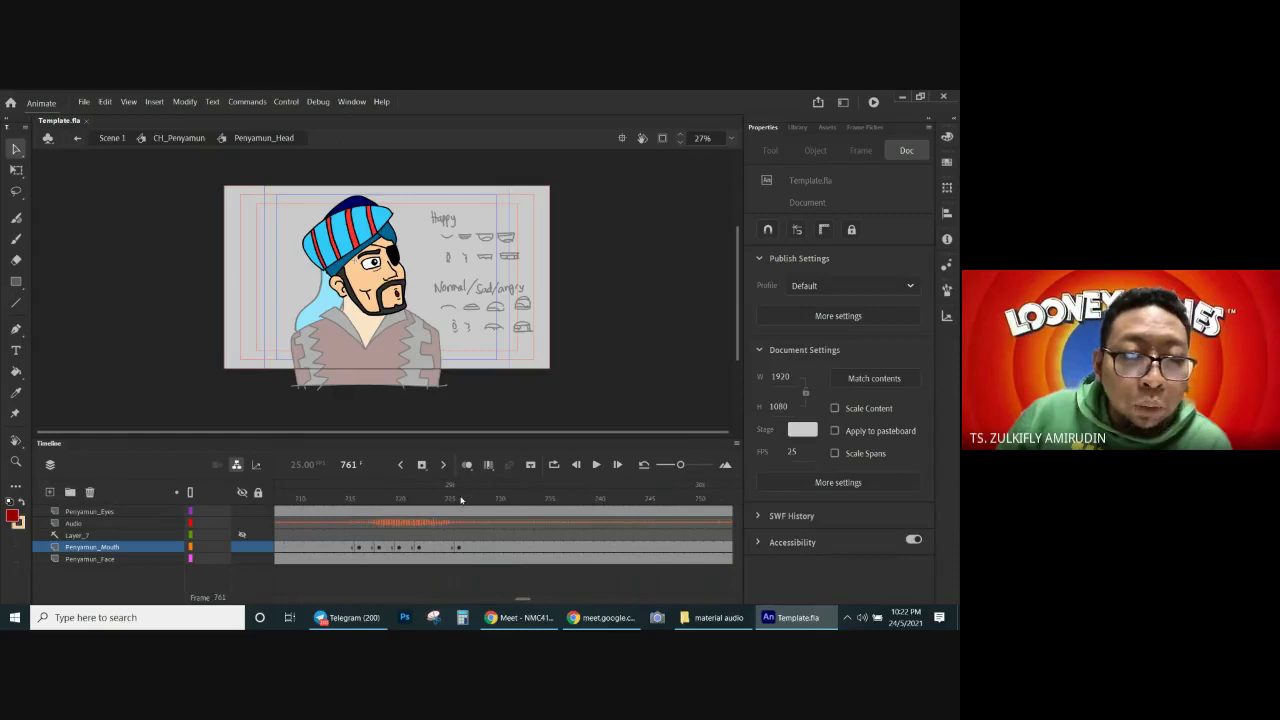
click(443, 497)
key(period)
key(period)
key(period)
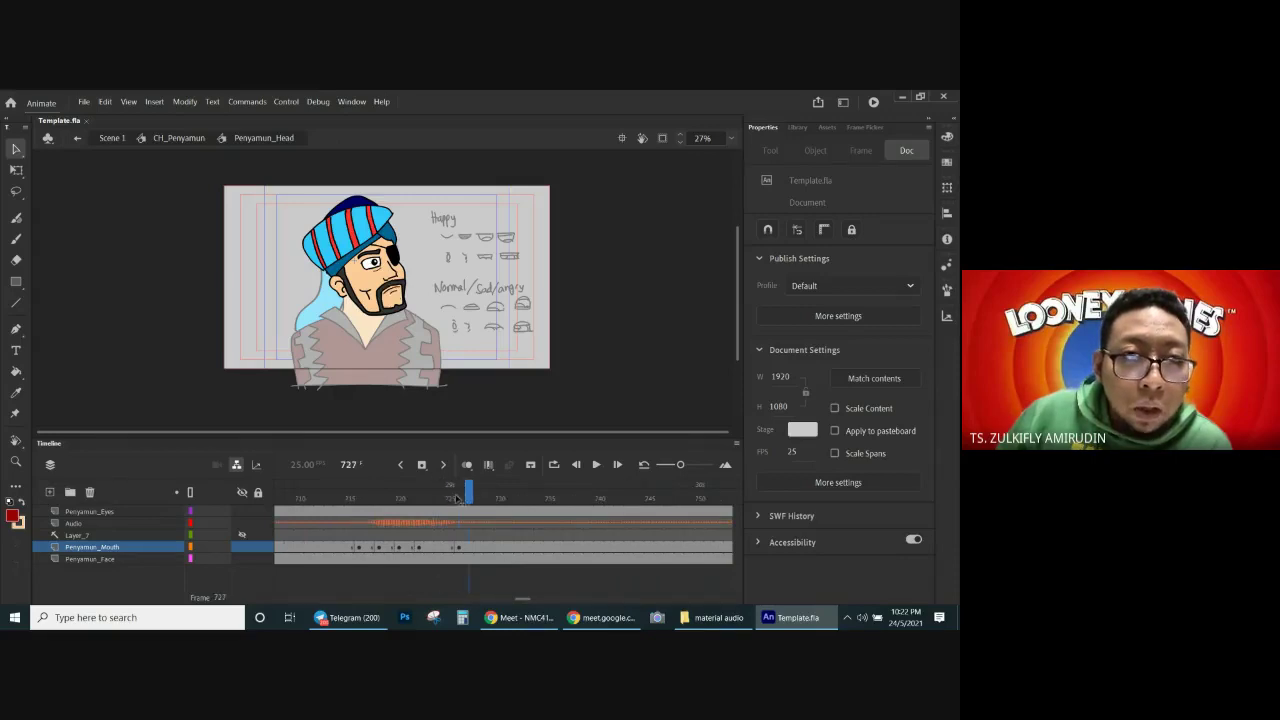
click(455, 498)
key(period)
key(comma)
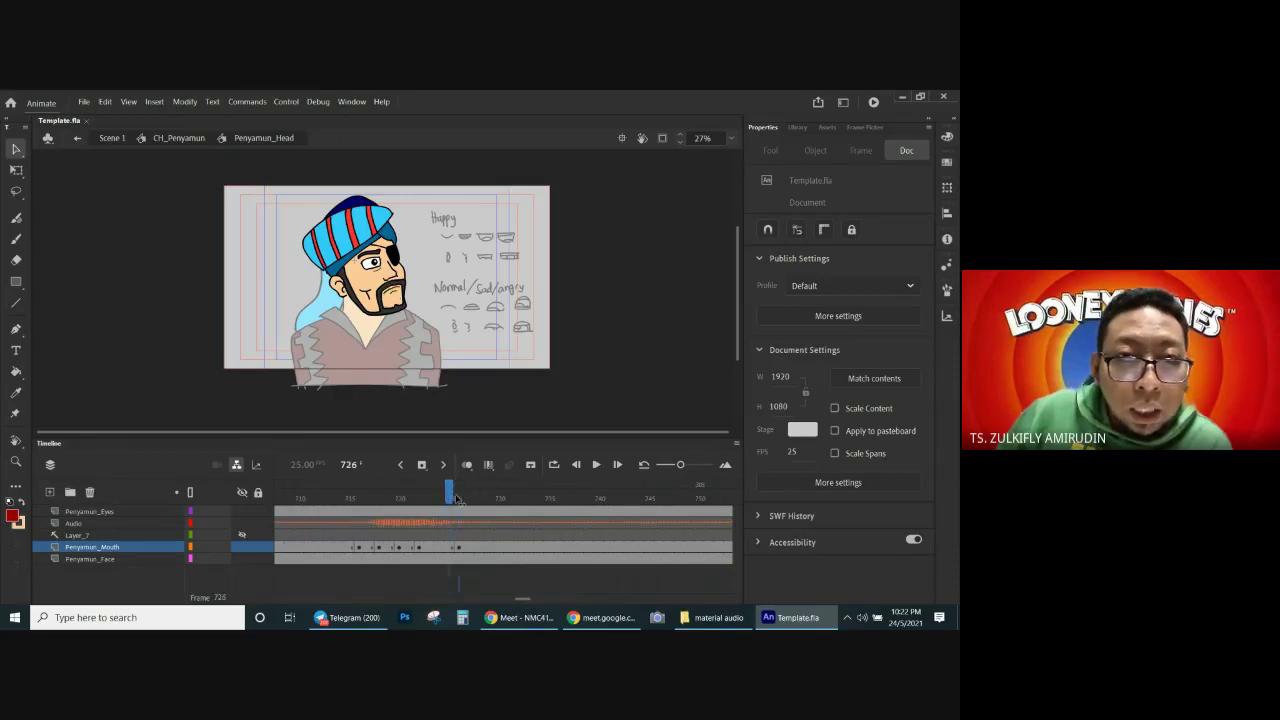
key(comma)
key(period)
key(period)
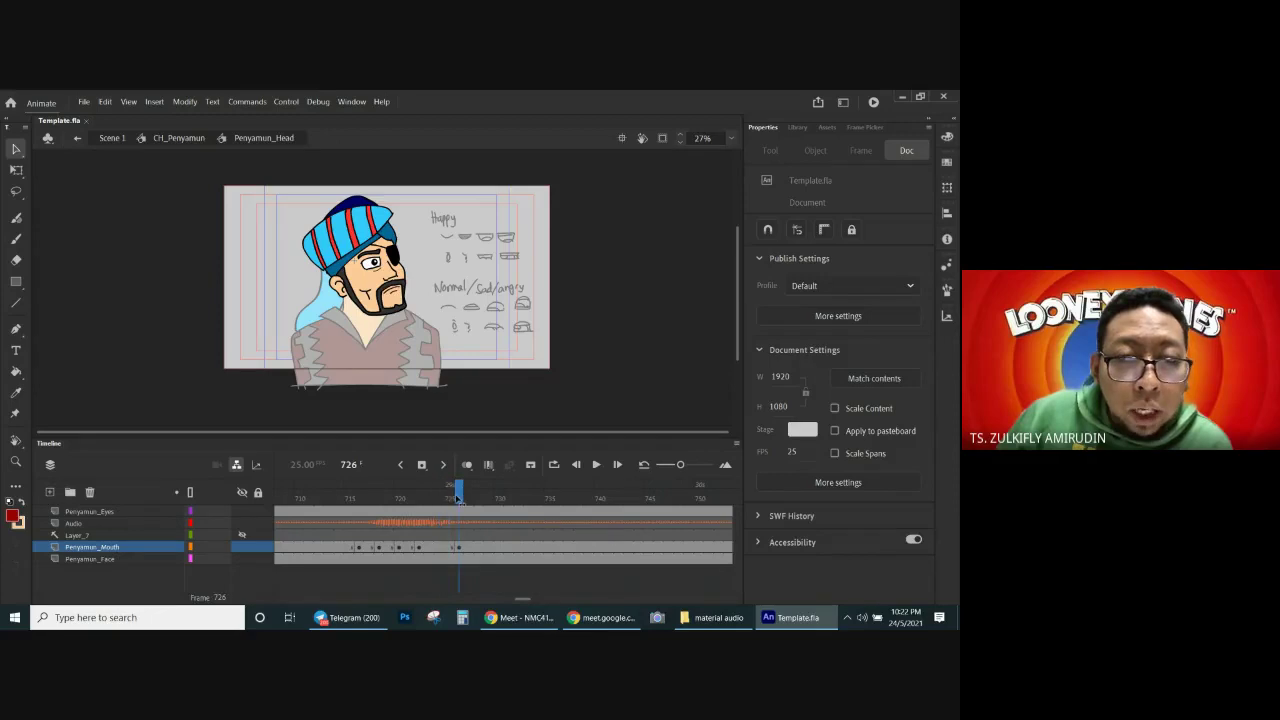
Step: Insert a keyframe on Penyamun_Mouth at frame 724 and switch the mouth graphic's first frame to a wider, flatter pose
click(440, 547)
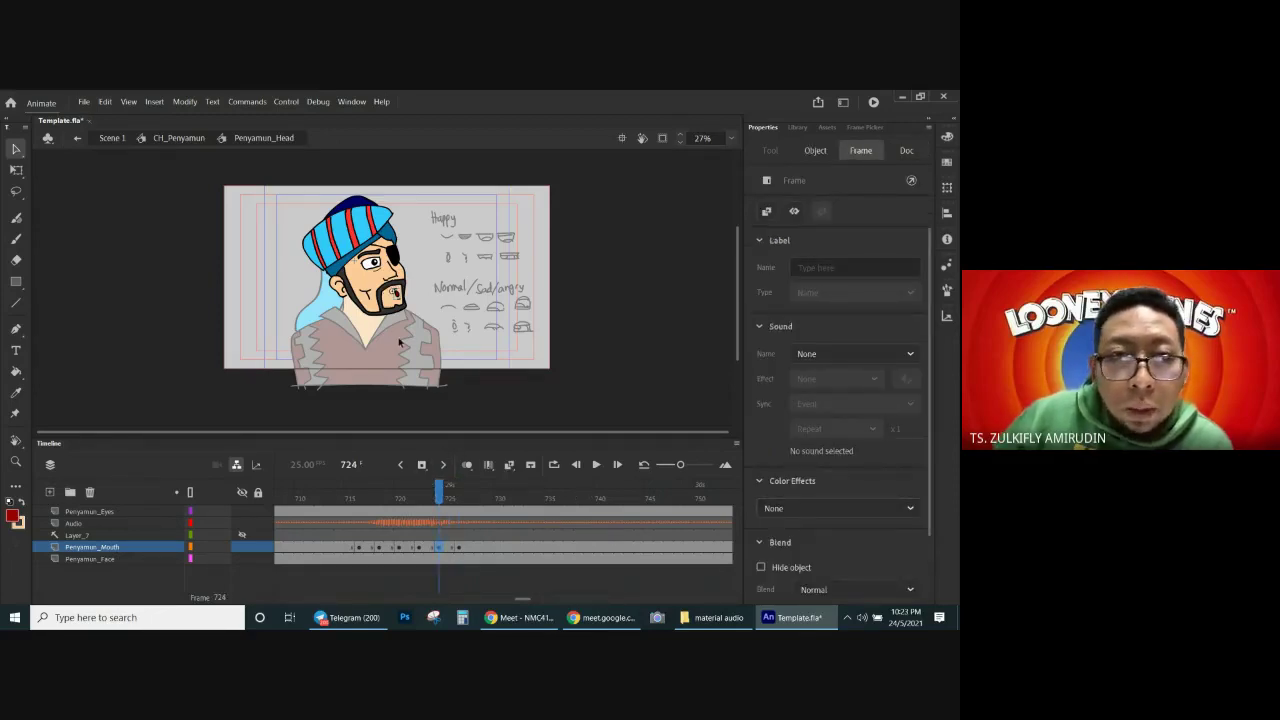
click(397, 296)
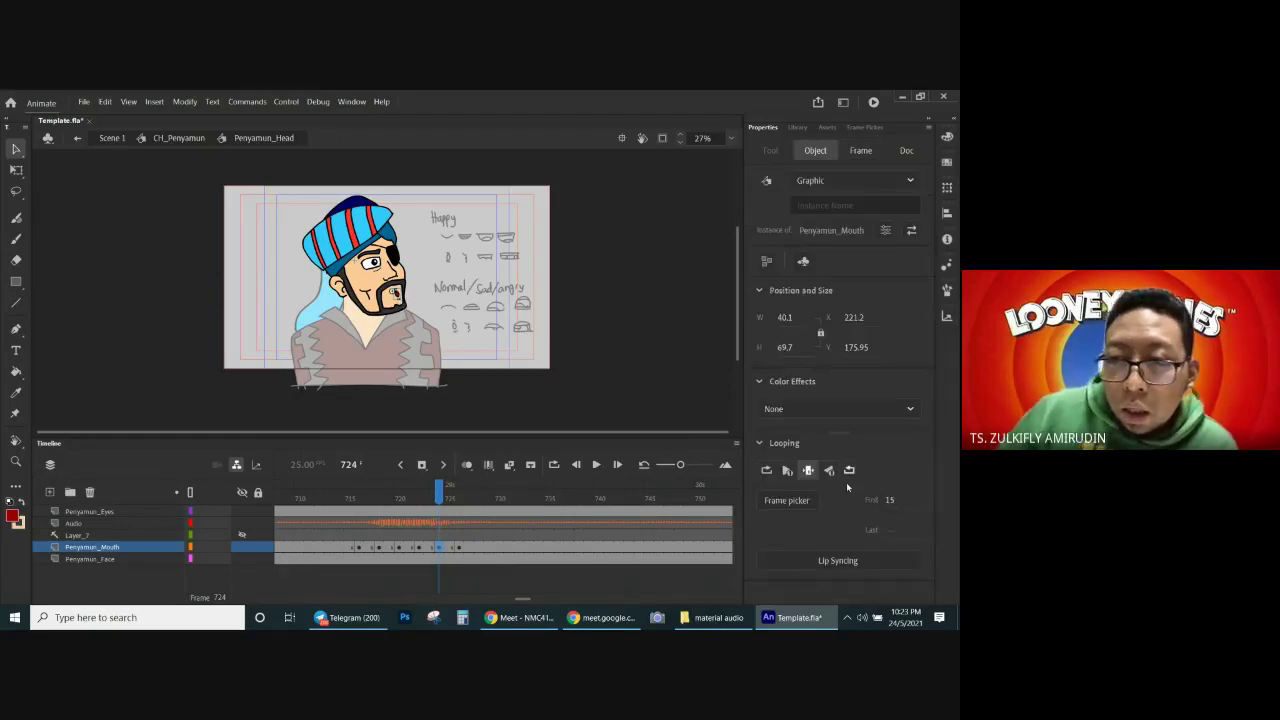
click(889, 500)
text(2)
key(Return)
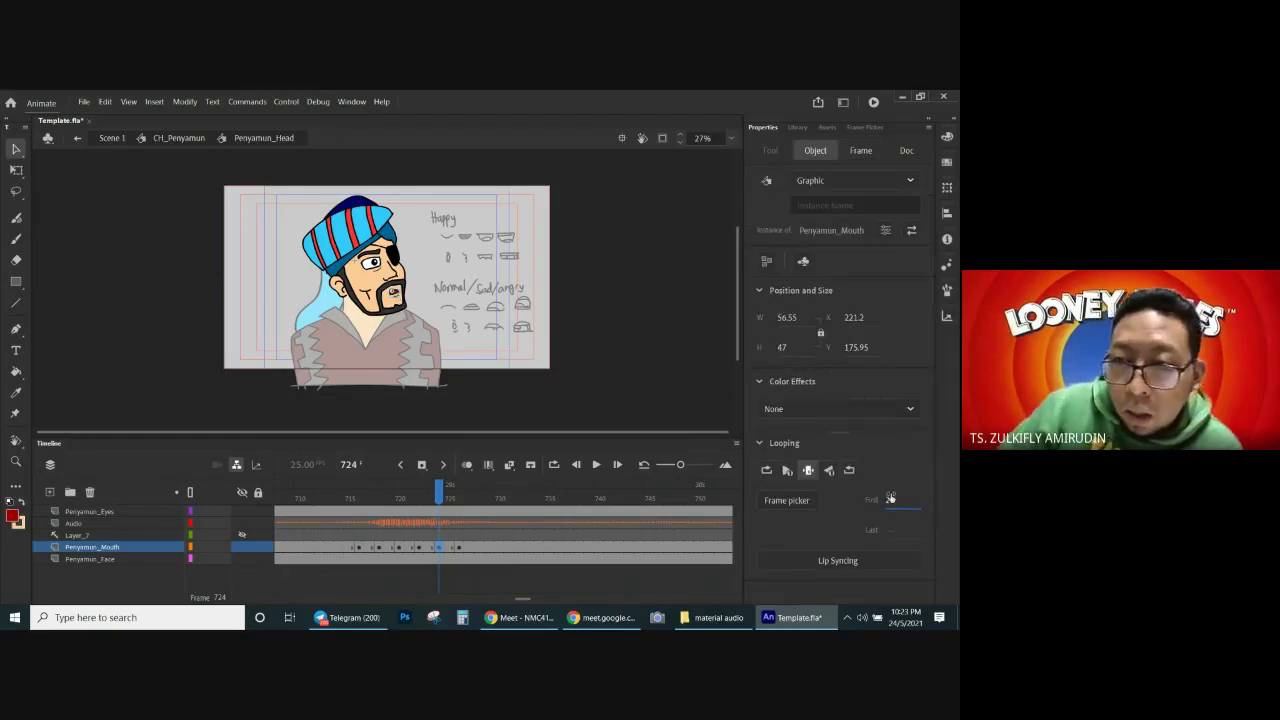
Step: Play the revised lip sync from frame 714
click(340, 491)
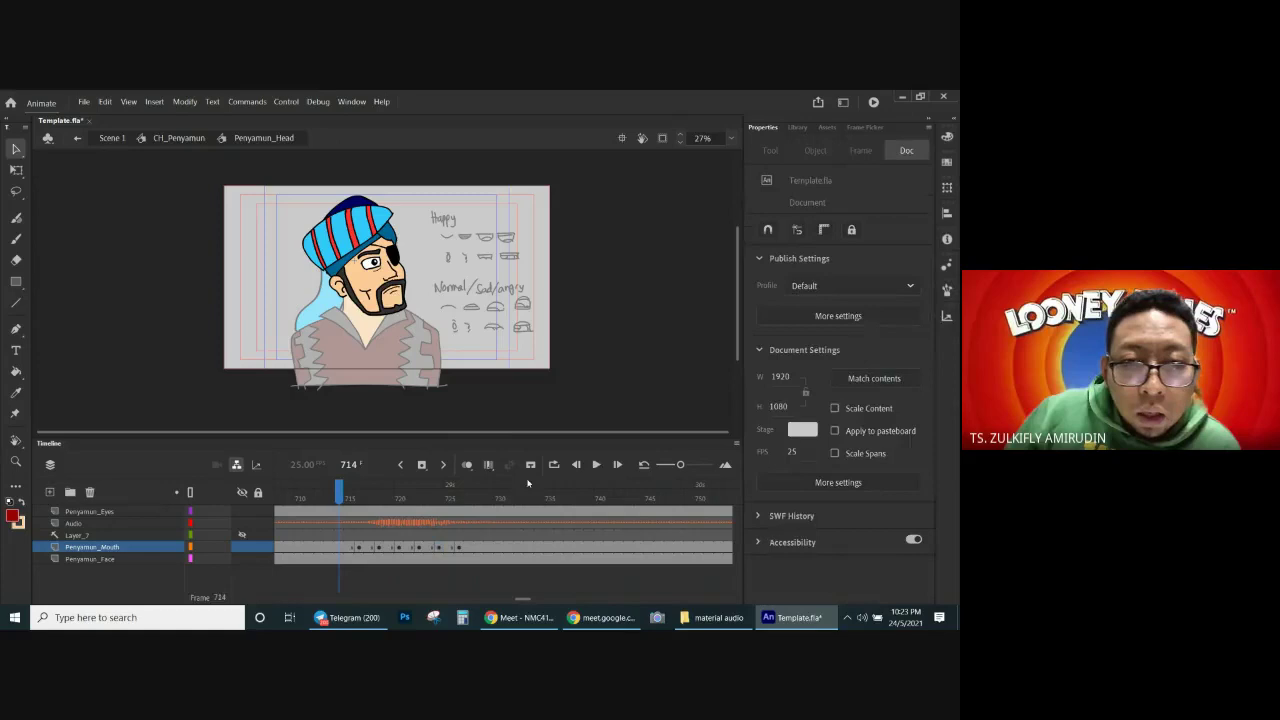
click(596, 465)
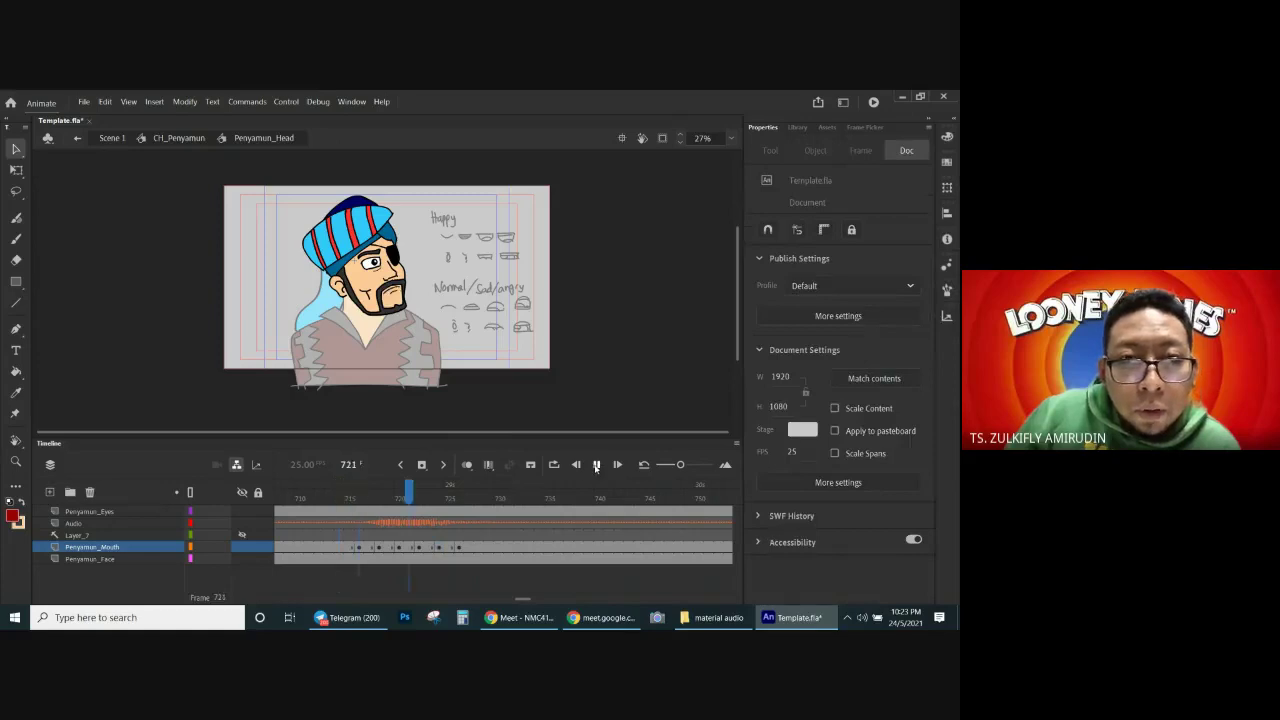
click(352, 498)
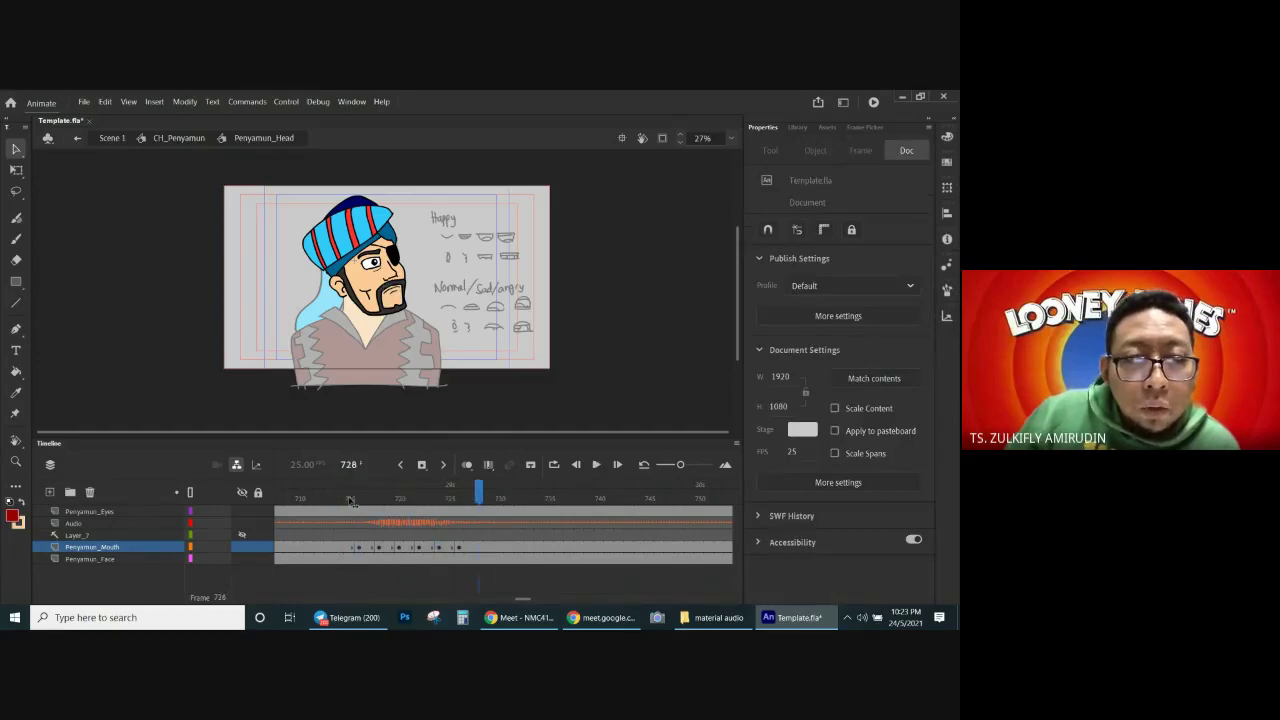
drag(350, 499, 329, 498)
Step: Play the earlier speech section around frames 548 to 604 to check its mouth movement
scroll(509, 596, left, 10)
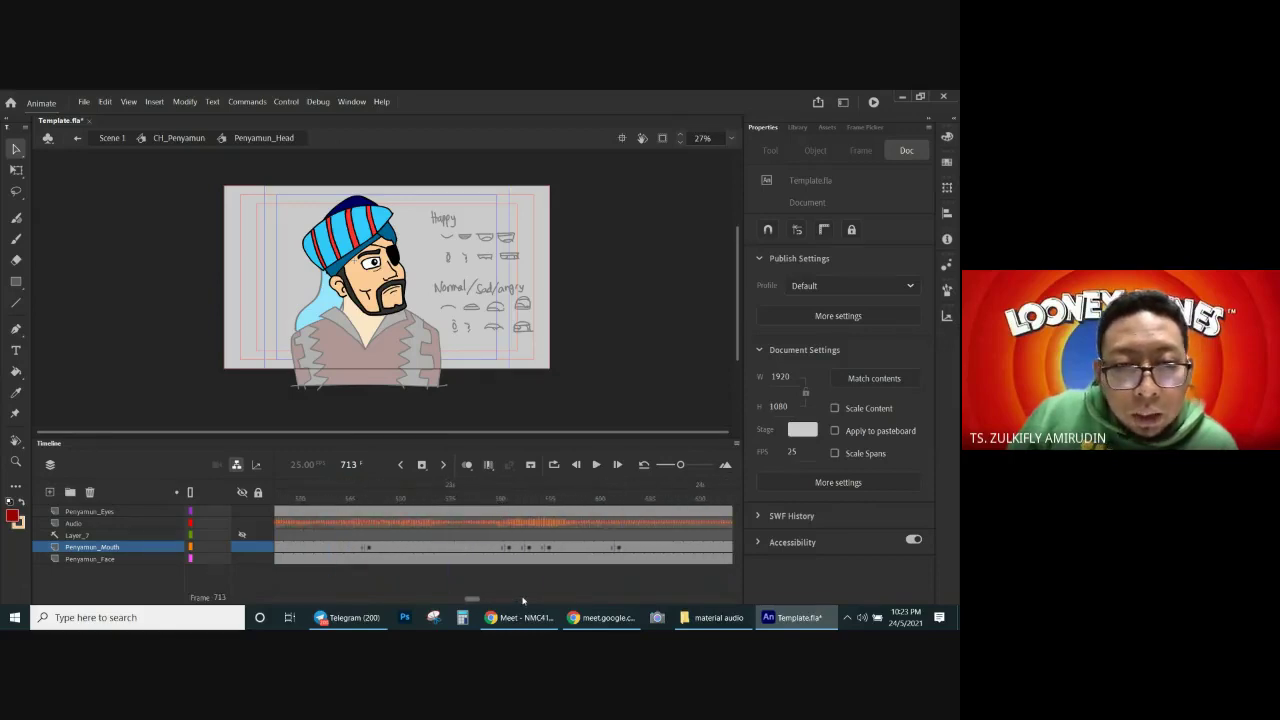
scroll(522, 598, left, 3)
click(596, 465)
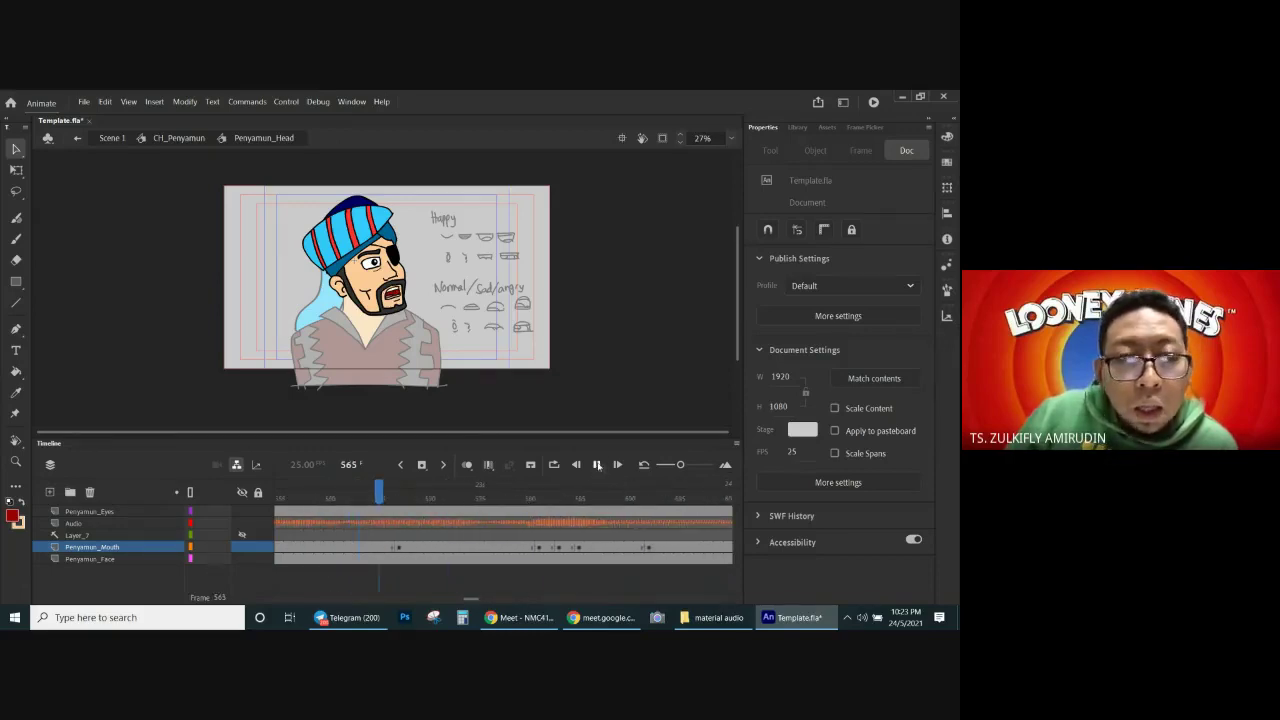
click(596, 465)
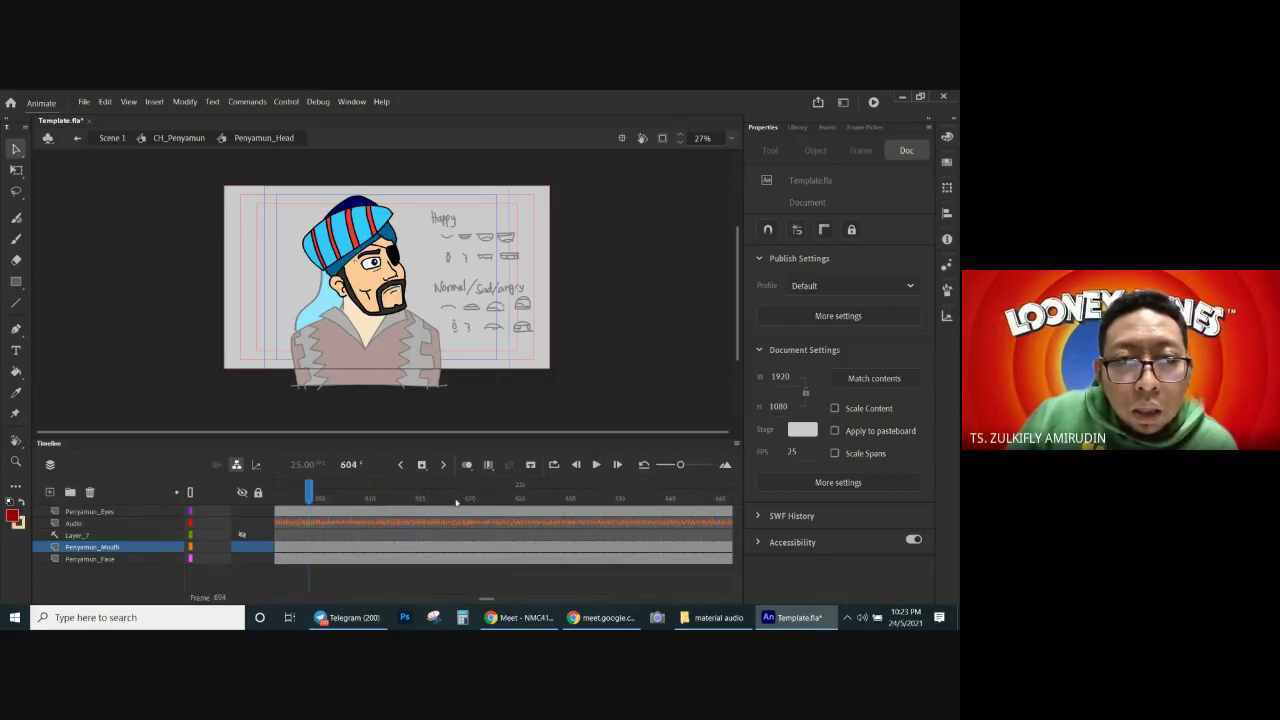
drag(486, 602, 468, 602)
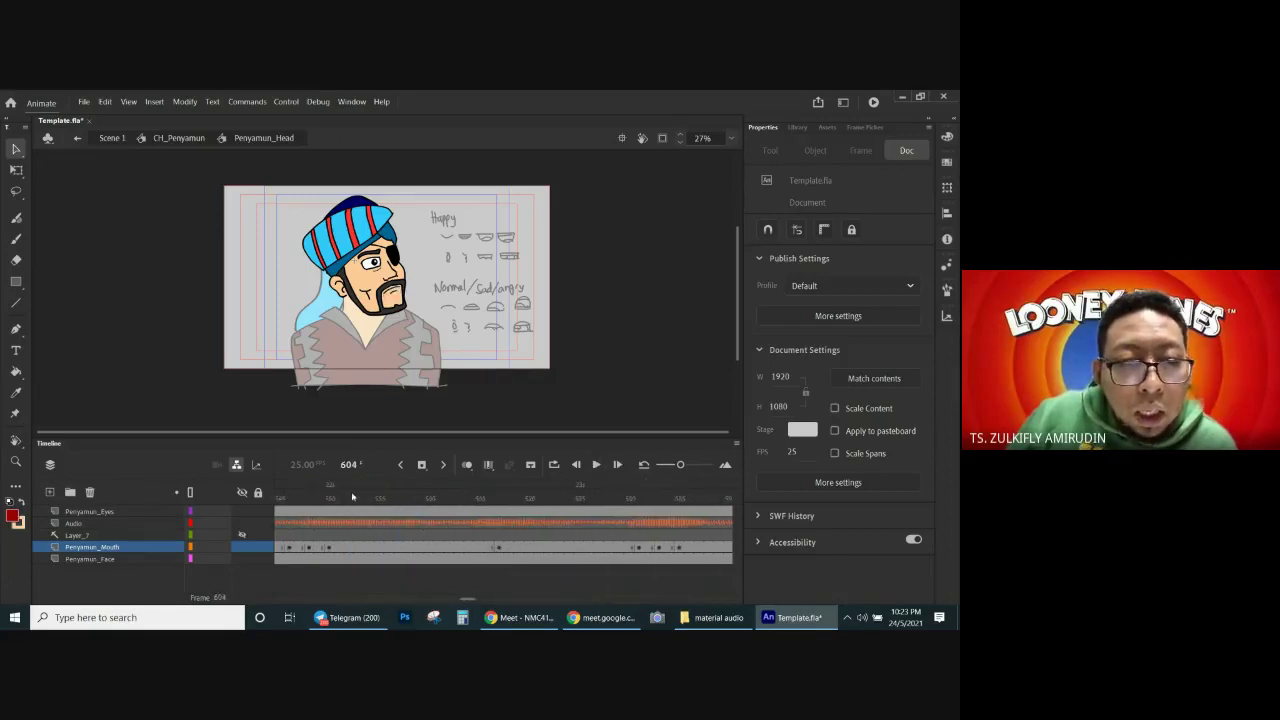
click(350, 495)
key(Return)
click(310, 496)
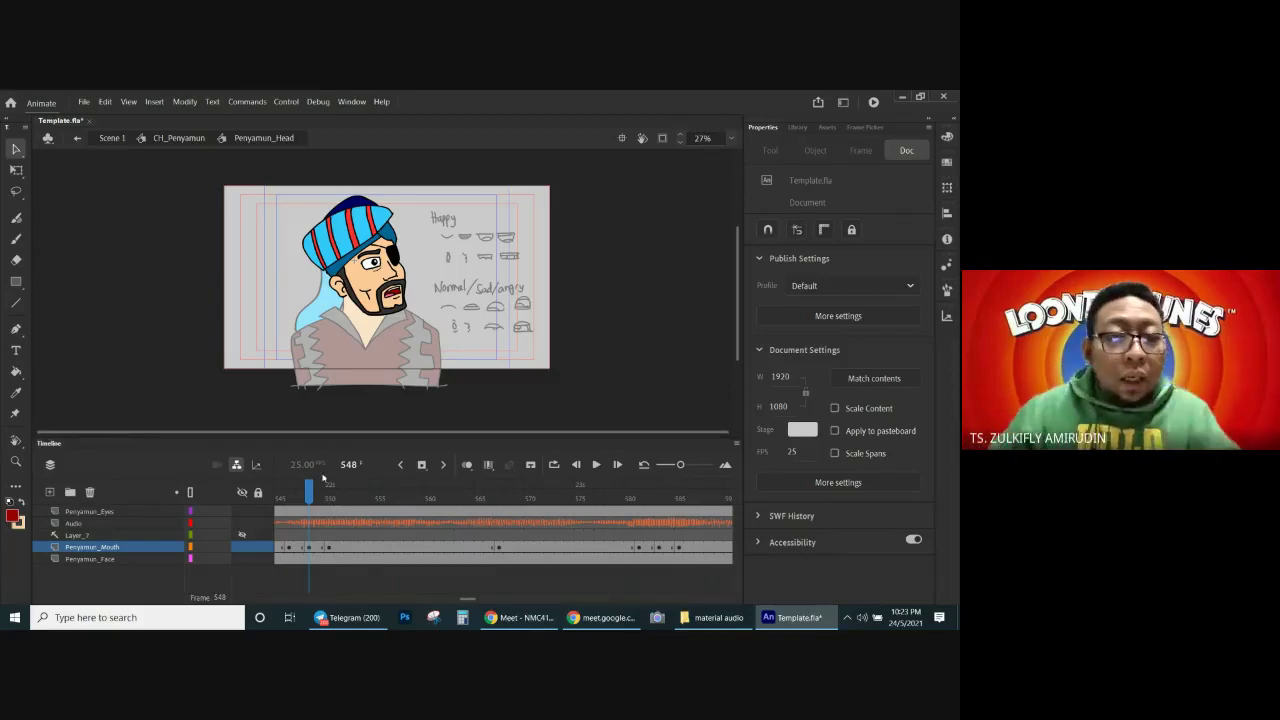
Step: Open the Penyamun_Mouth symbol at frame 550's pose and copy the wide-open mouth artwork from frame 14 of mouth_normal
click(328, 549)
click(397, 300)
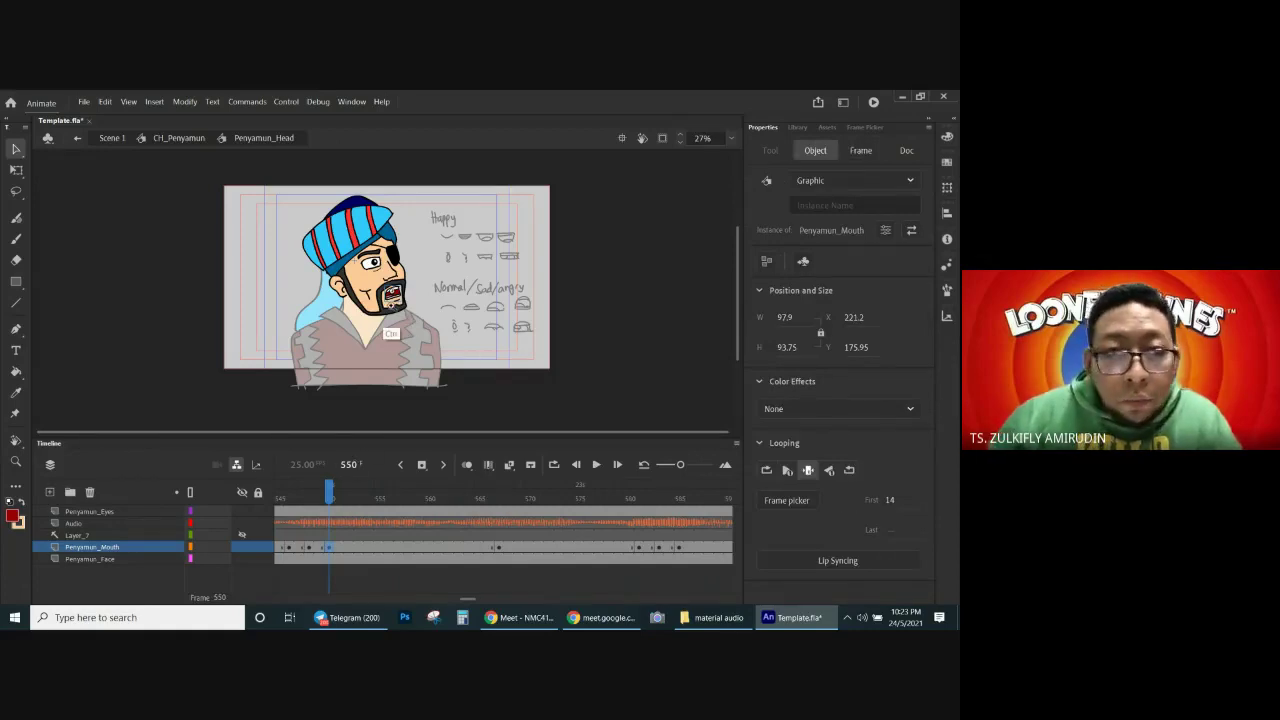
key(ctrl+equal)
double_click(395, 283)
double_click(395, 282)
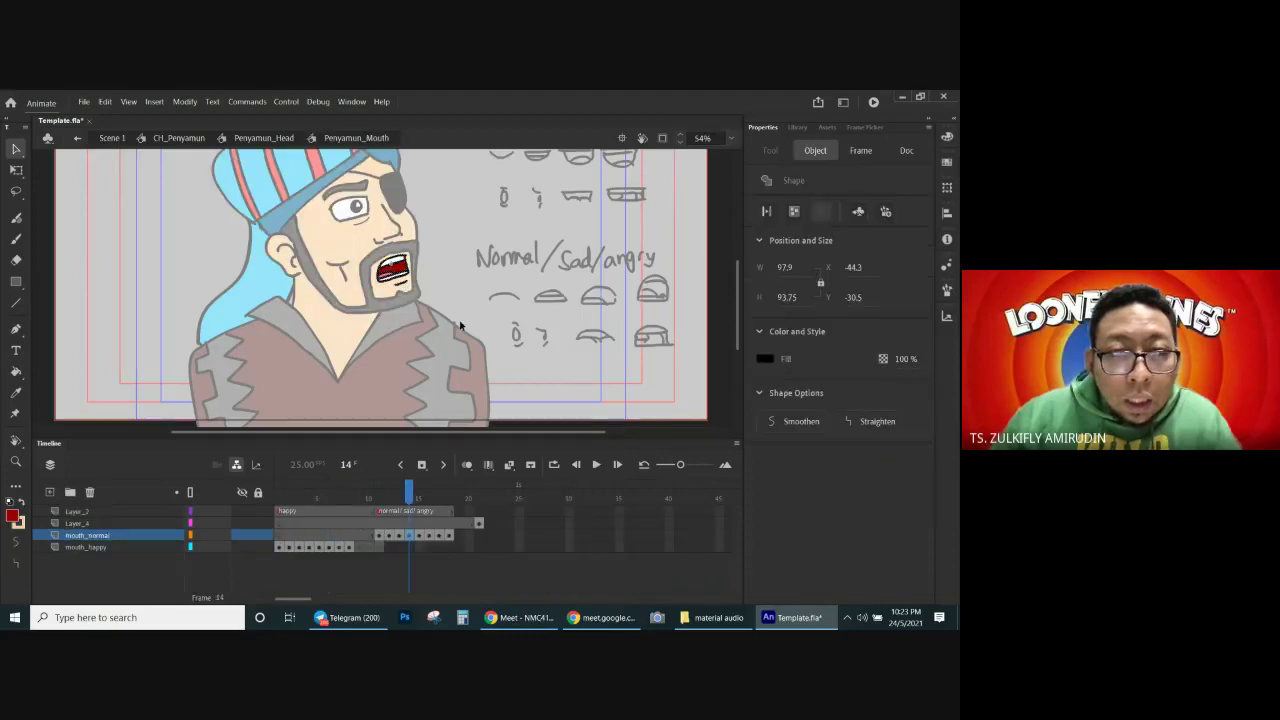
click(417, 538)
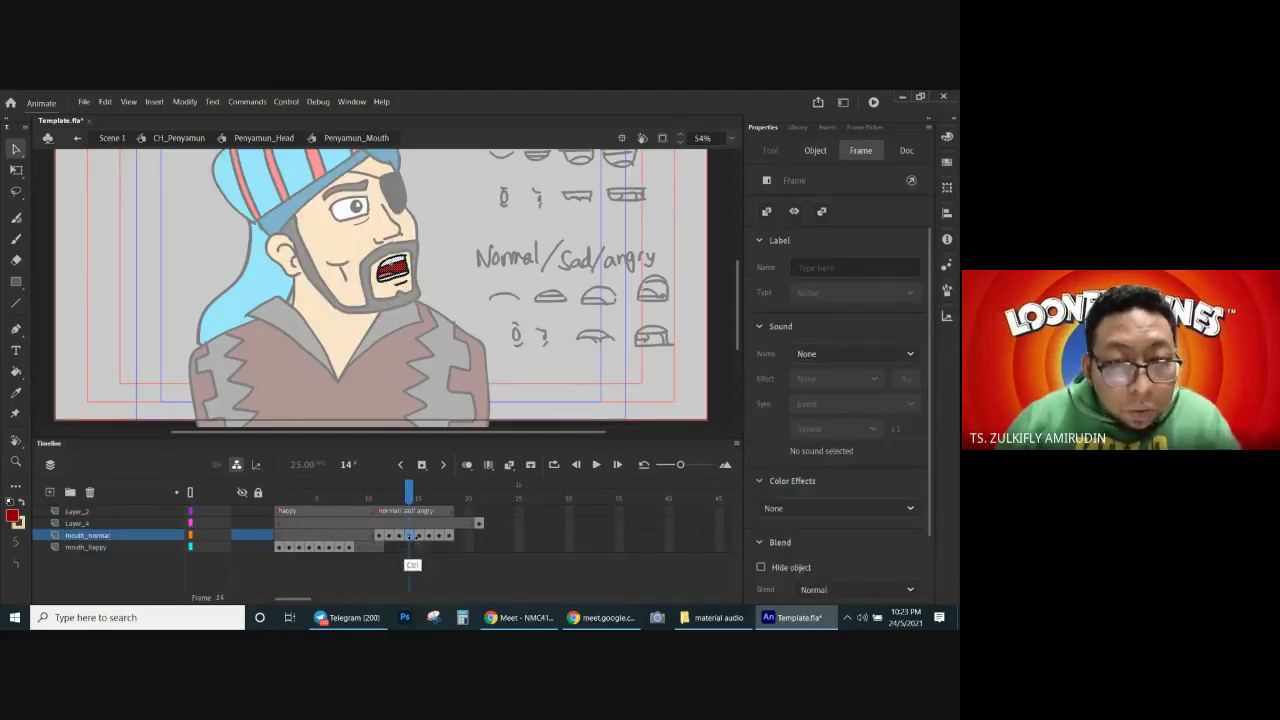
Step: Add a keyframe at frame 22 on Layer_4 and replace its artwork with the copied open mouth, pasted in place
click(488, 523)
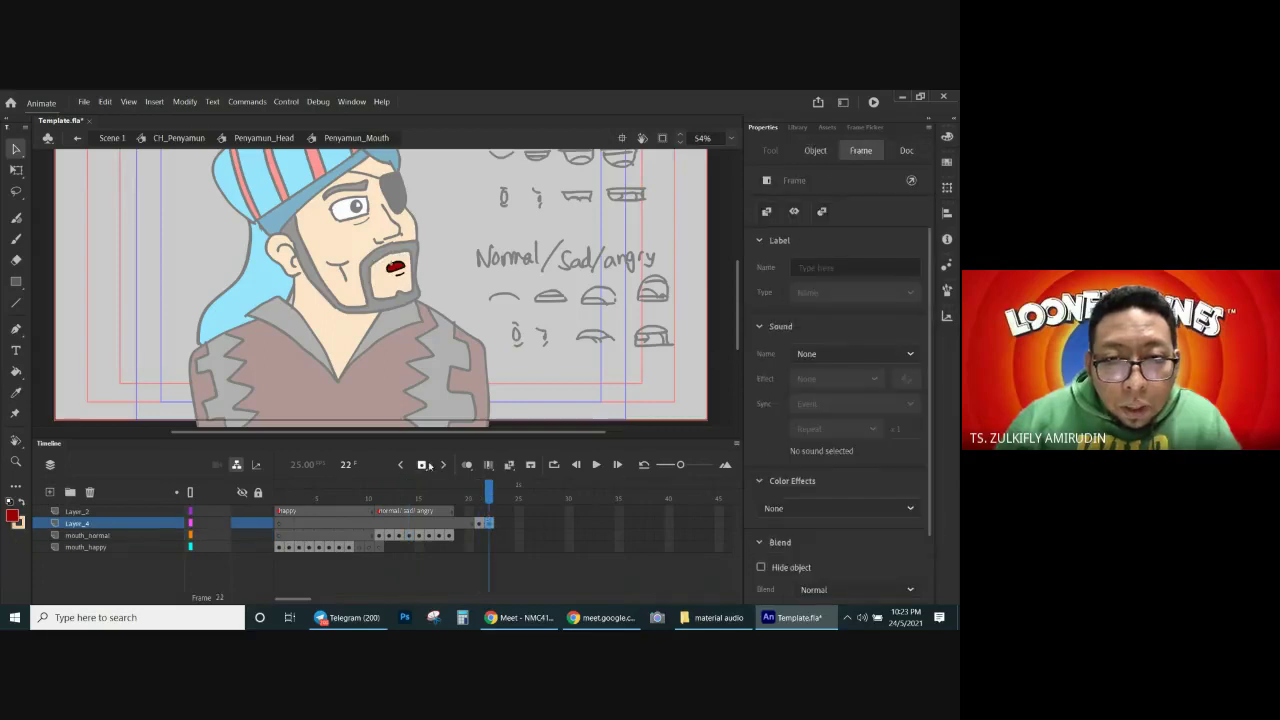
key(Delete)
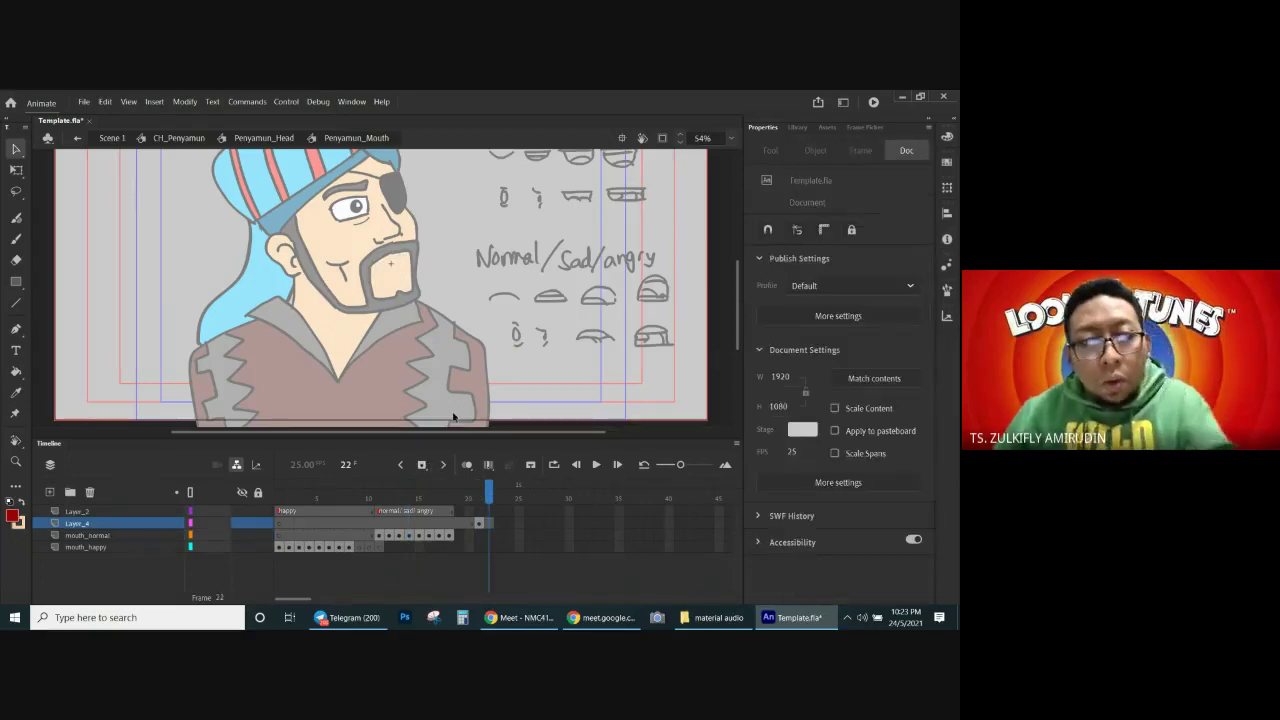
key(ctrl+shift+v)
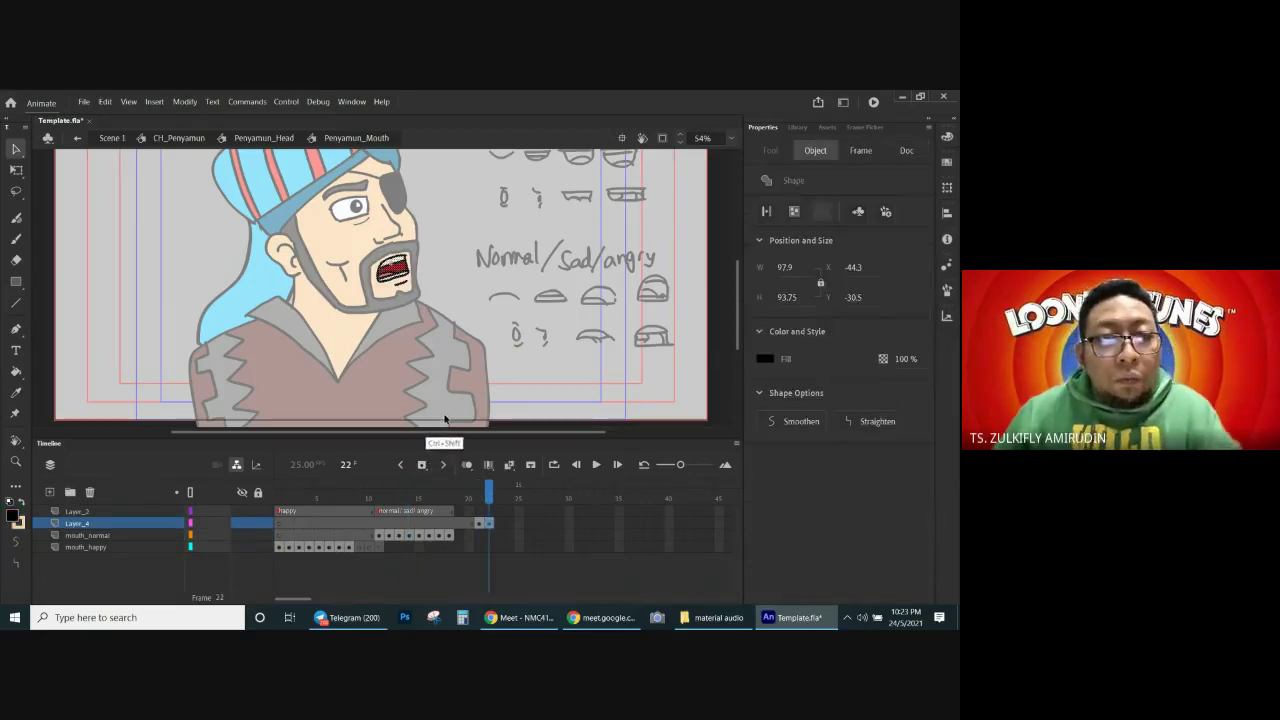
Step: Skew and slightly stretch the frame 22 mouth down and to the left with Free Transform, to about 99.35 by 101.25
click(457, 252)
drag(338, 229, 455, 335)
key(ctrl+=)
click(17, 171)
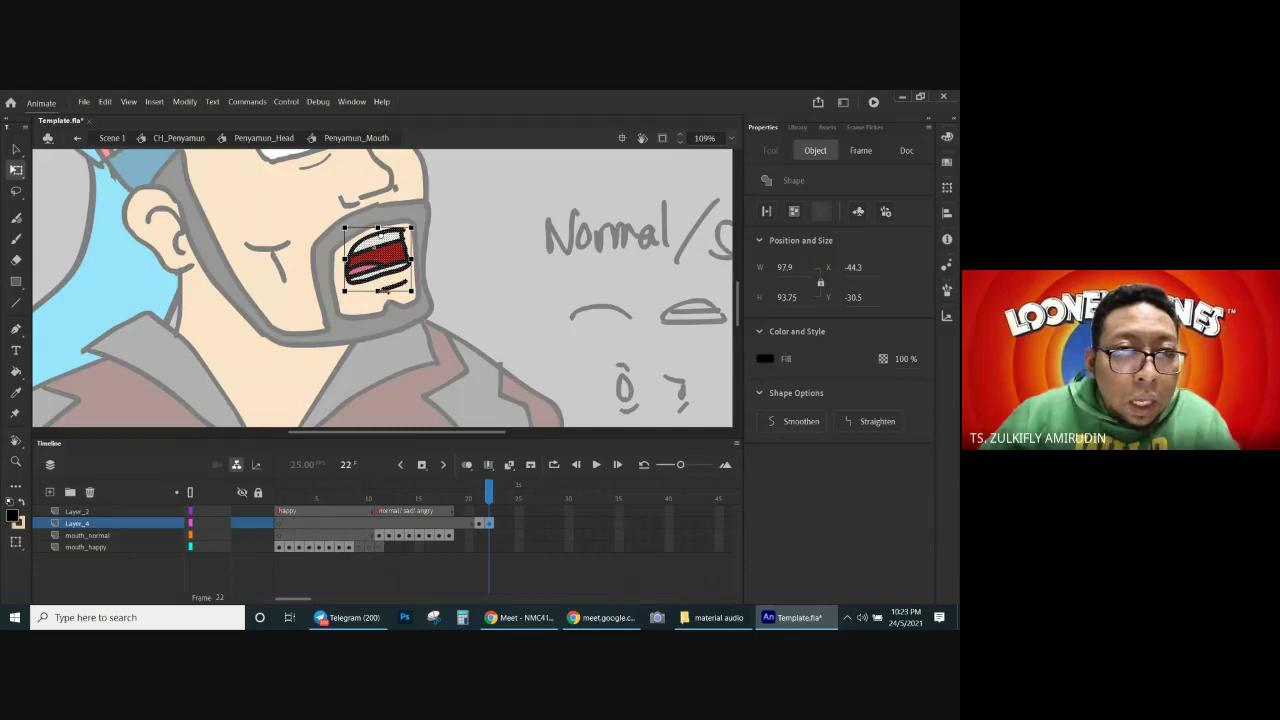
drag(386, 291, 372, 297)
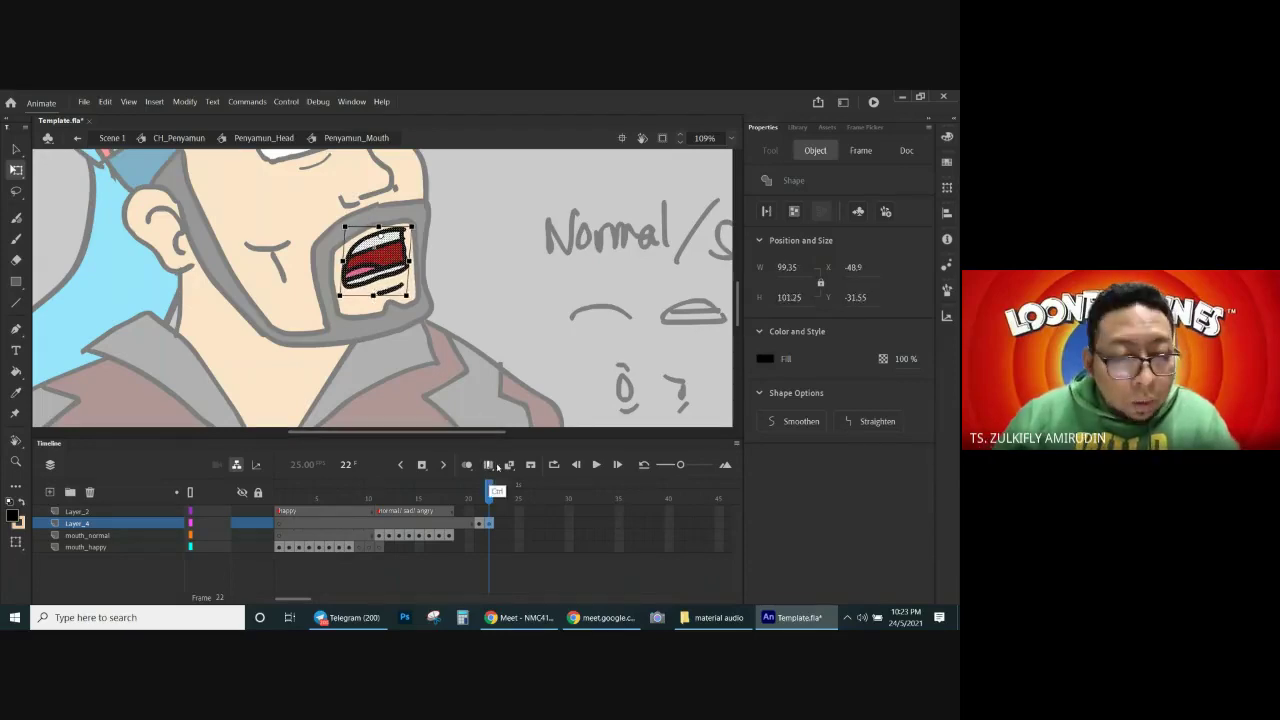
Step: Add a keyframe at frame 23 on Layer_4 and skew its mouth the opposite way, to about 111.4 wide
click(500, 525)
click(471, 467)
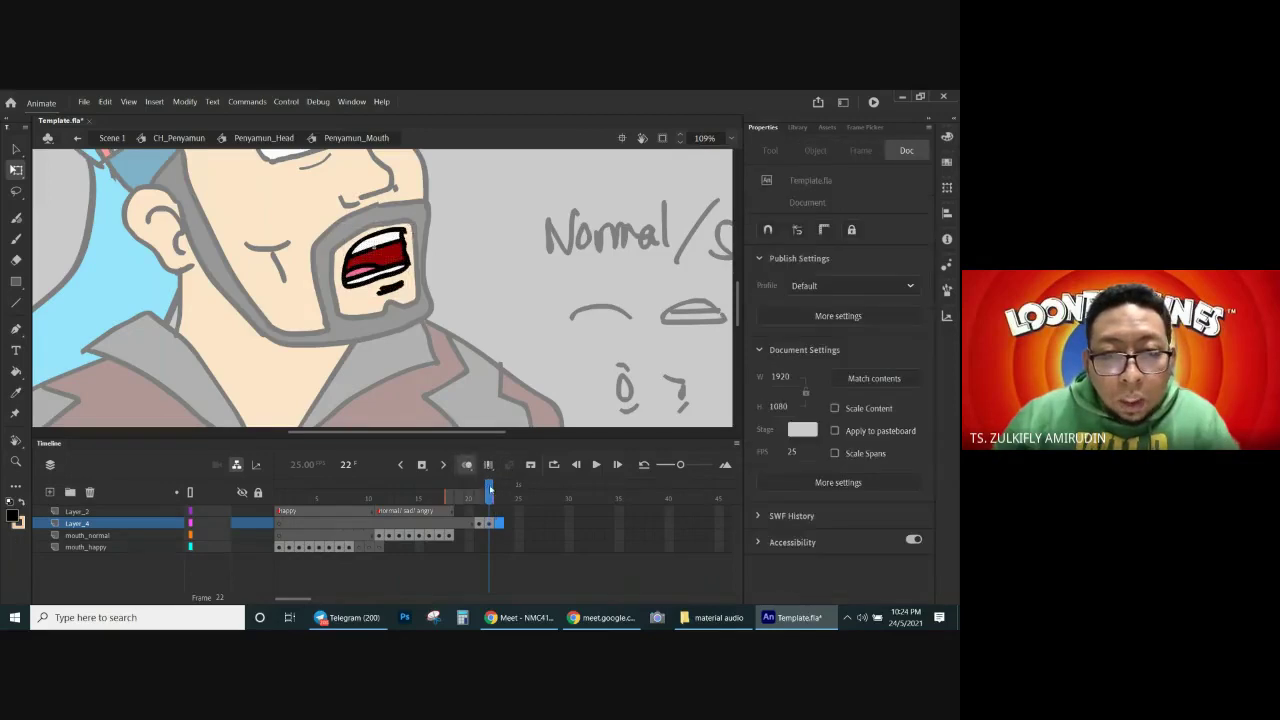
click(467, 464)
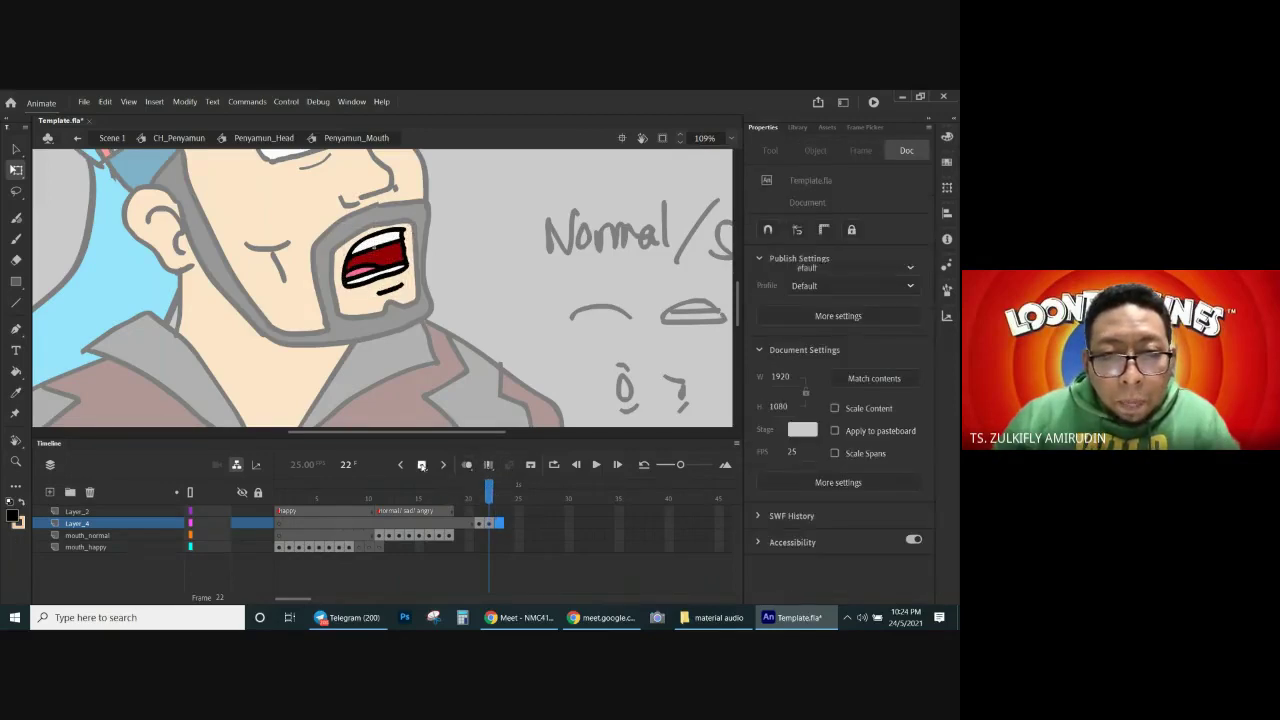
click(421, 464)
click(376, 262)
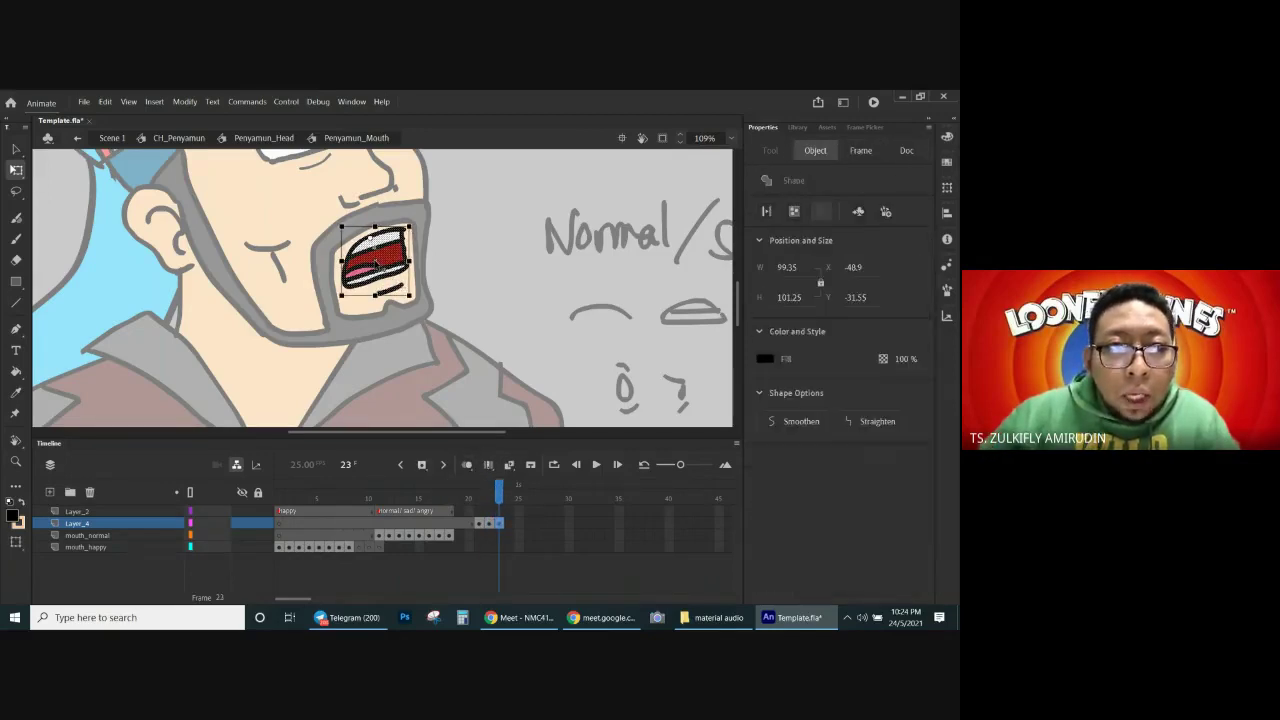
drag(389, 296, 395, 296)
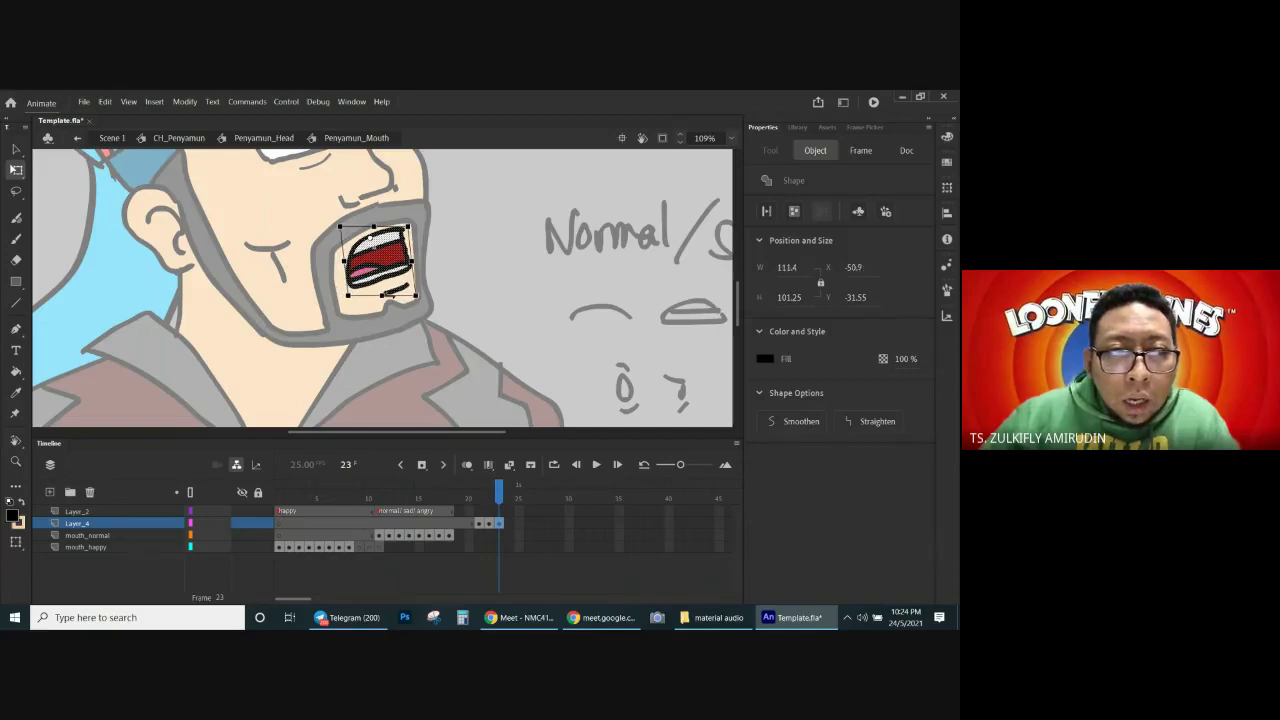
Step: Flip repeatedly between frames 22 and 23 to compare the two skewed mouth poses
click(458, 280)
key(comma)
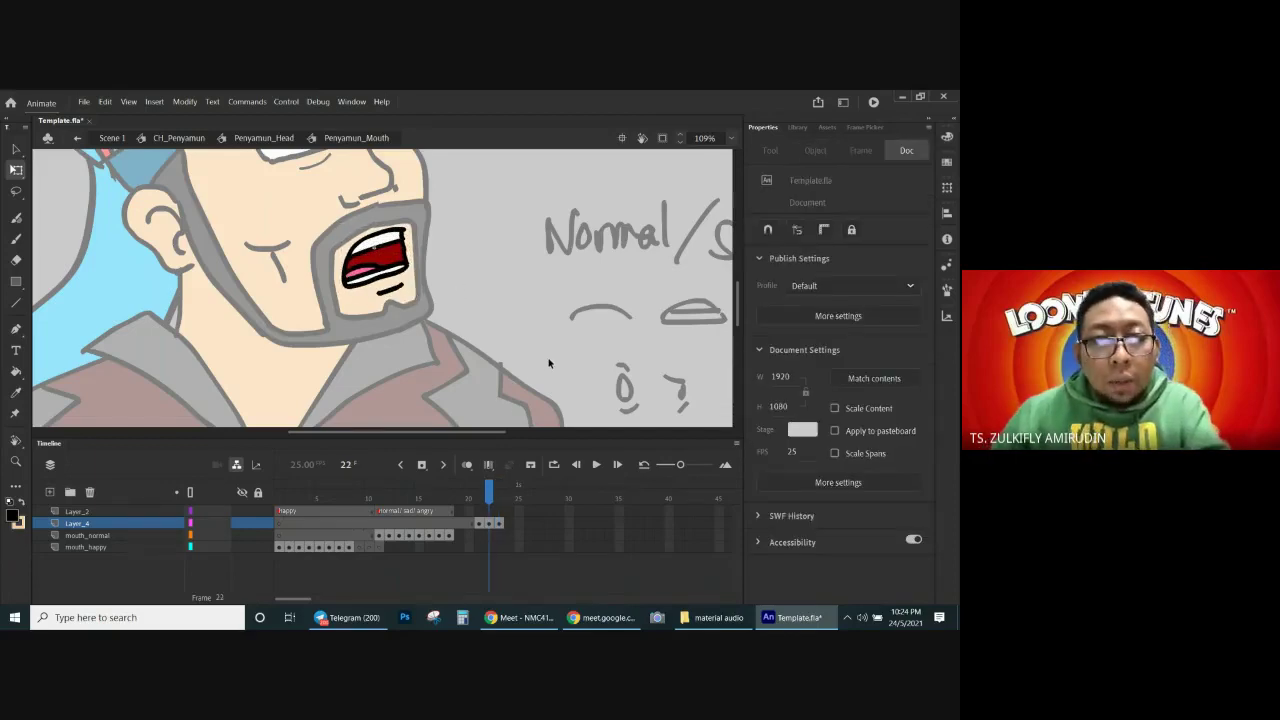
key(period)
key(comma)
key(period)
key(comma)
key(period)
key(comma)
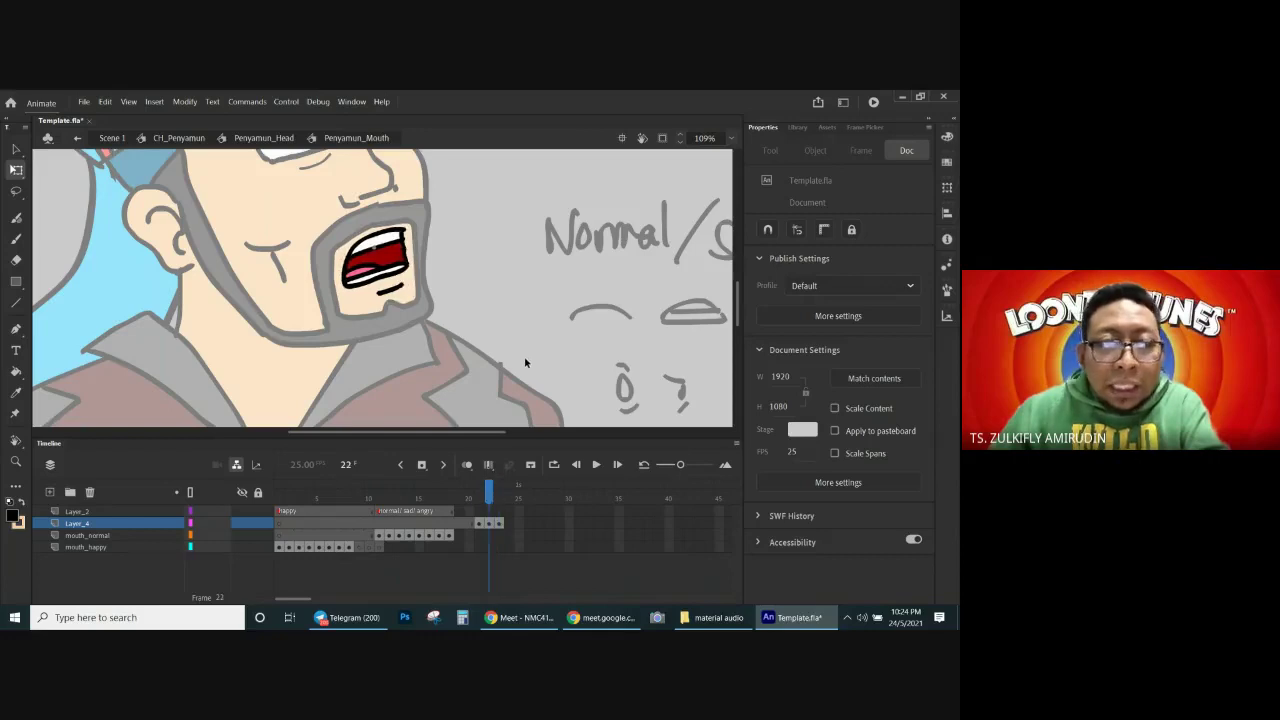
key(period)
key(comma)
key(period)
key(comma)
key(period)
key(comma)
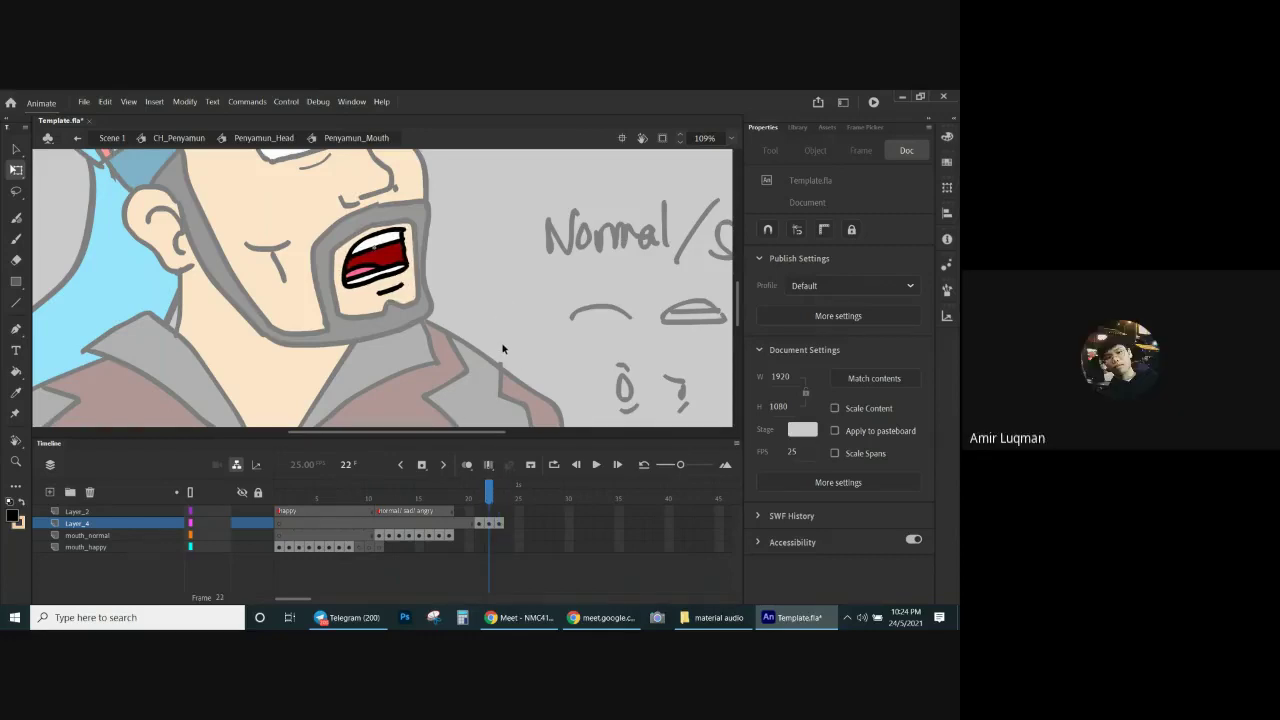
key(period)
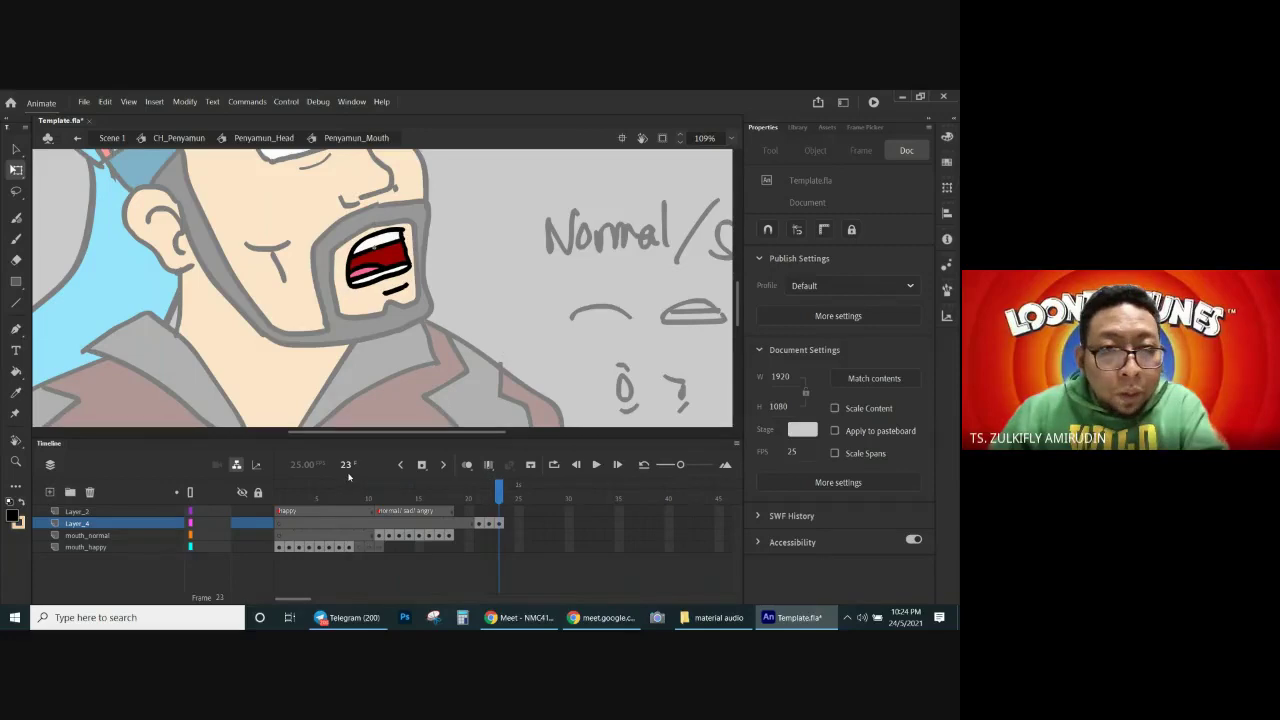
Step: Return to Penyamun_Head, add a keyframe at frame 552 on Penyamun_Mouth, and set its mouth pose to frame 22
double_click(487, 326)
click(500, 547)
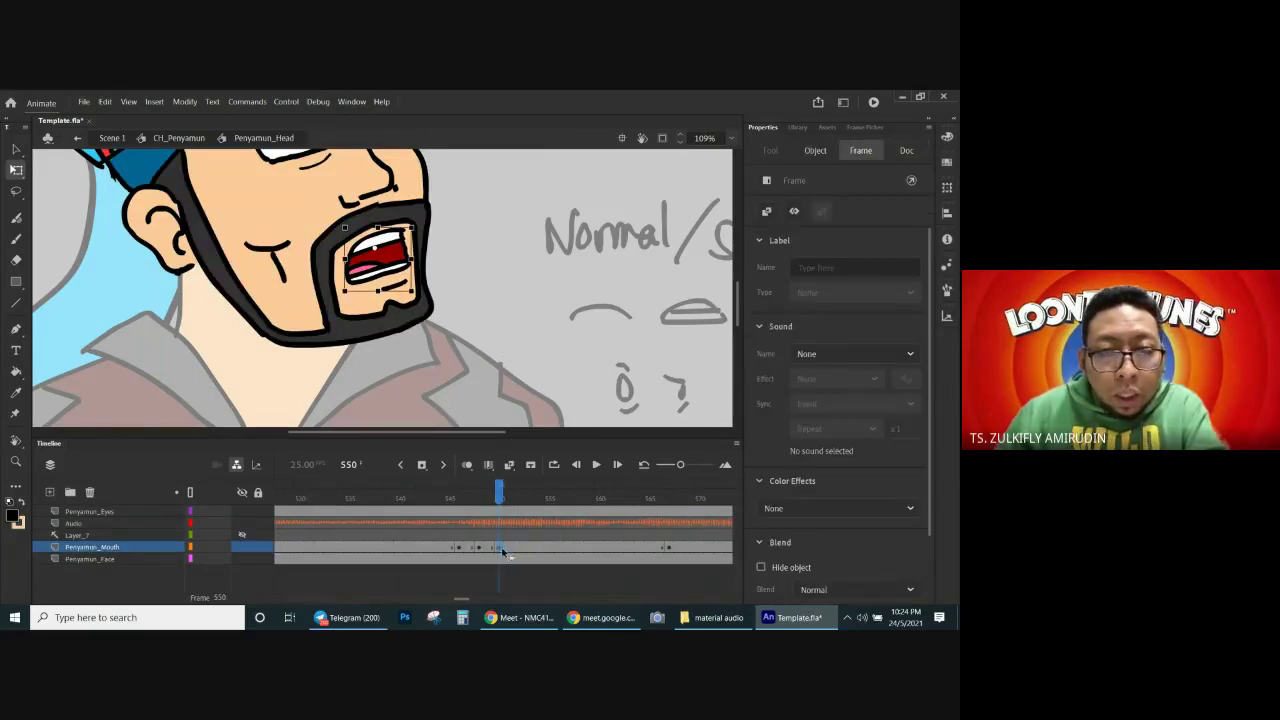
click(398, 264)
click(520, 547)
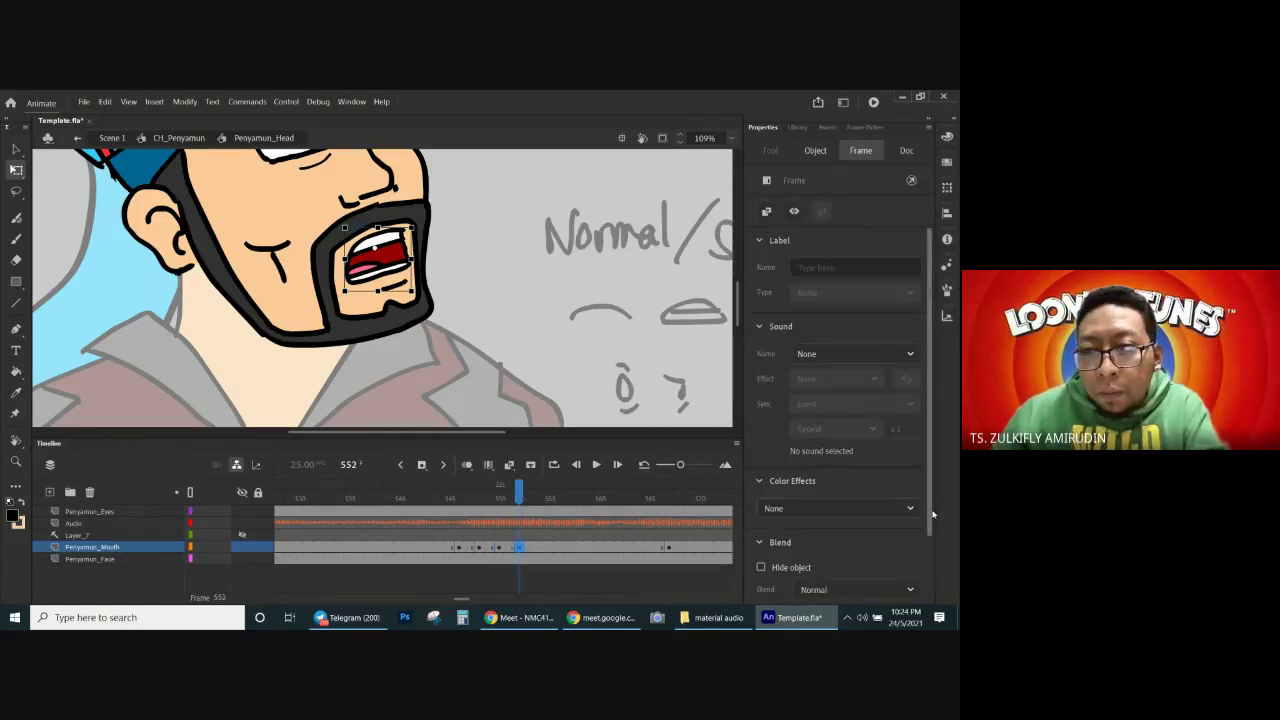
scroll(881, 512, down, 2)
click(398, 264)
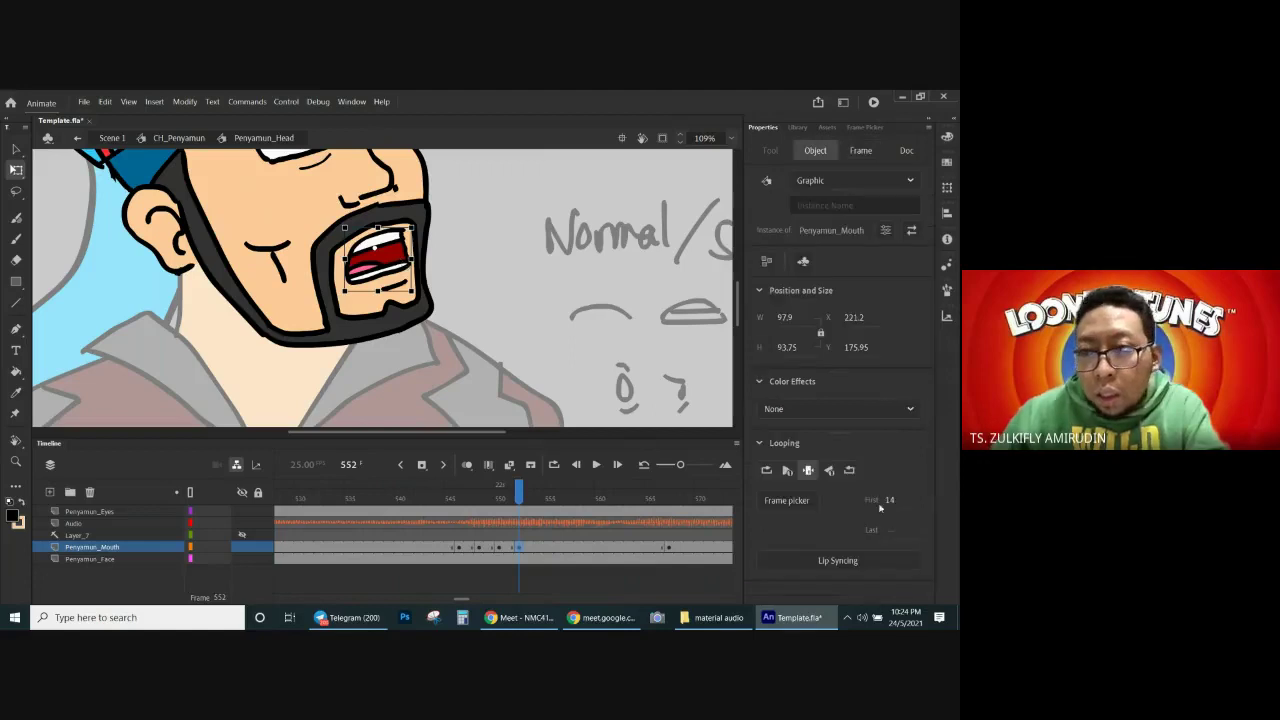
click(899, 510)
text(22)
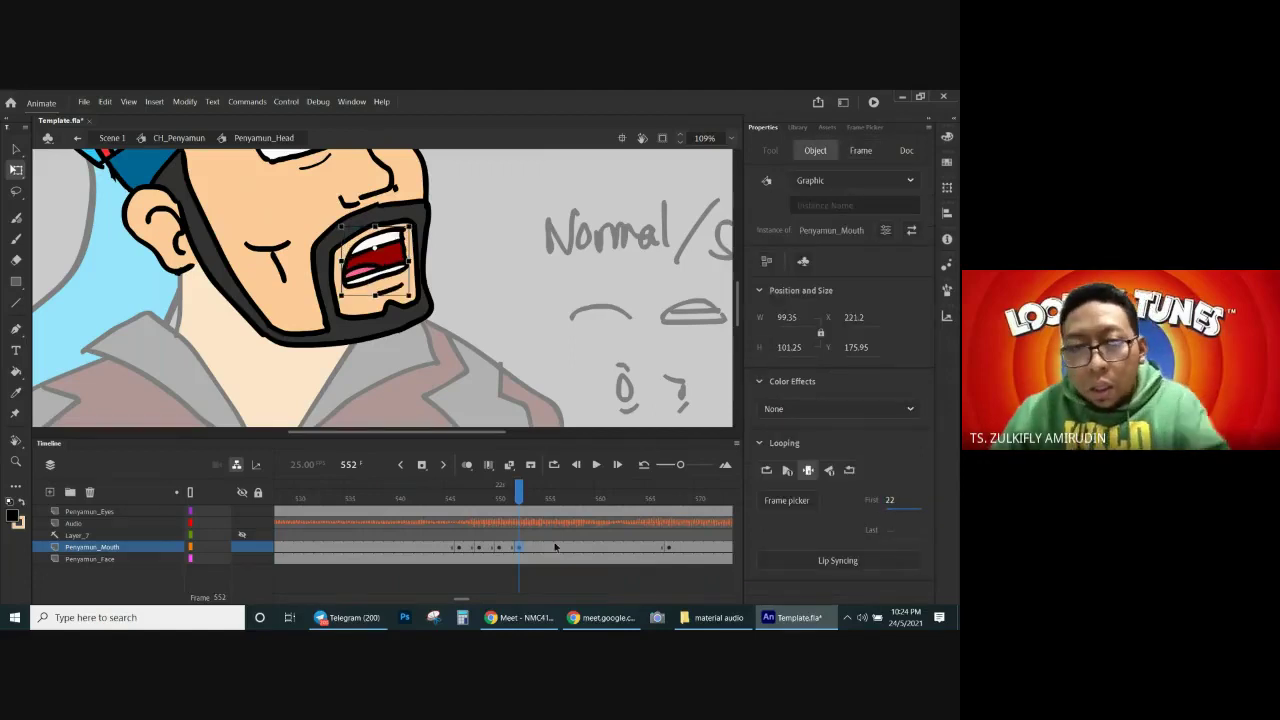
Step: Add a keyframe at frame 554 on Penyamun_Mouth and set its mouth pose to frame 23
click(538, 547)
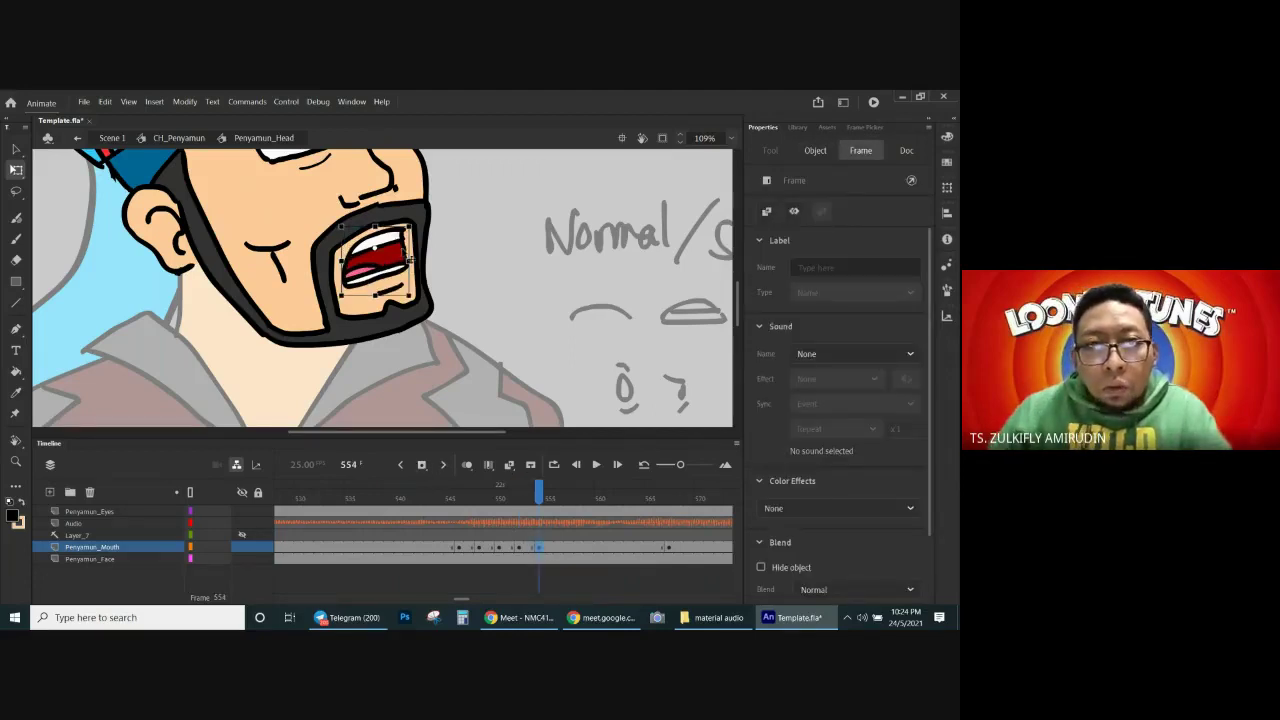
click(405, 267)
click(889, 506)
text(23)
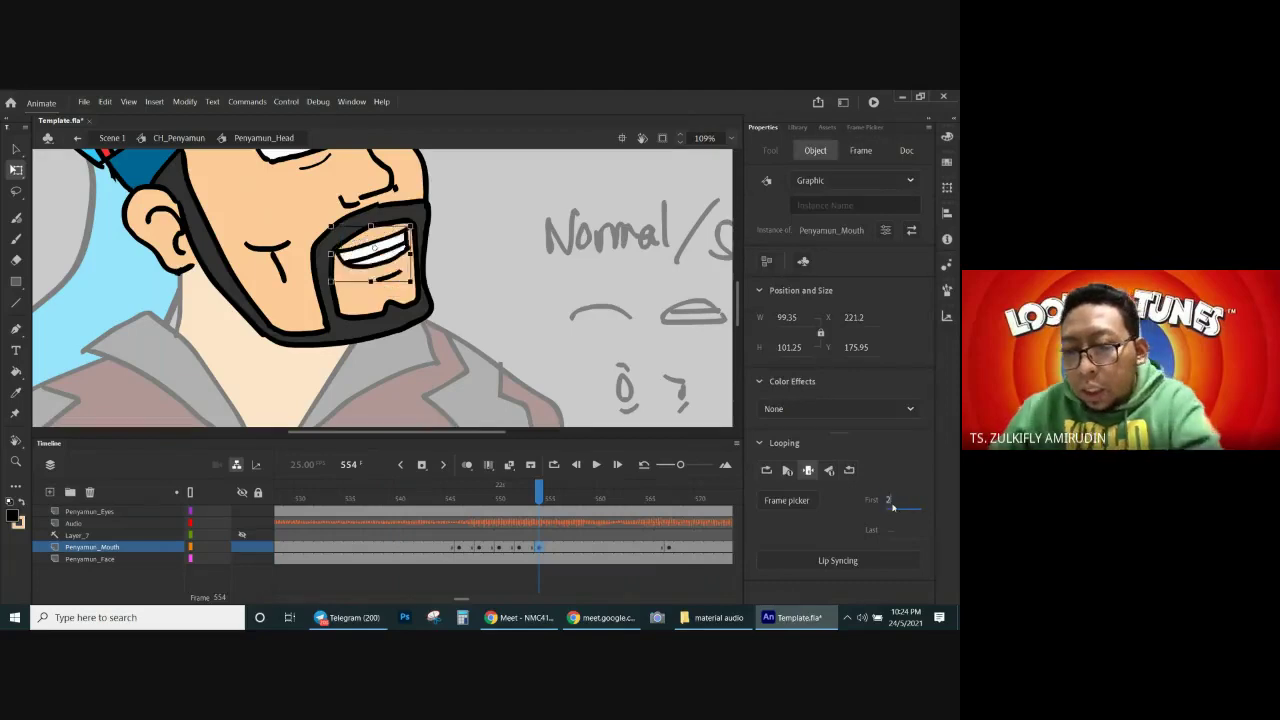
Step: Duplicate the Penyamun_Mouth keyframes from frames 550–555 onward to repeat the open-mouth poses through about frame 564
click(499, 548)
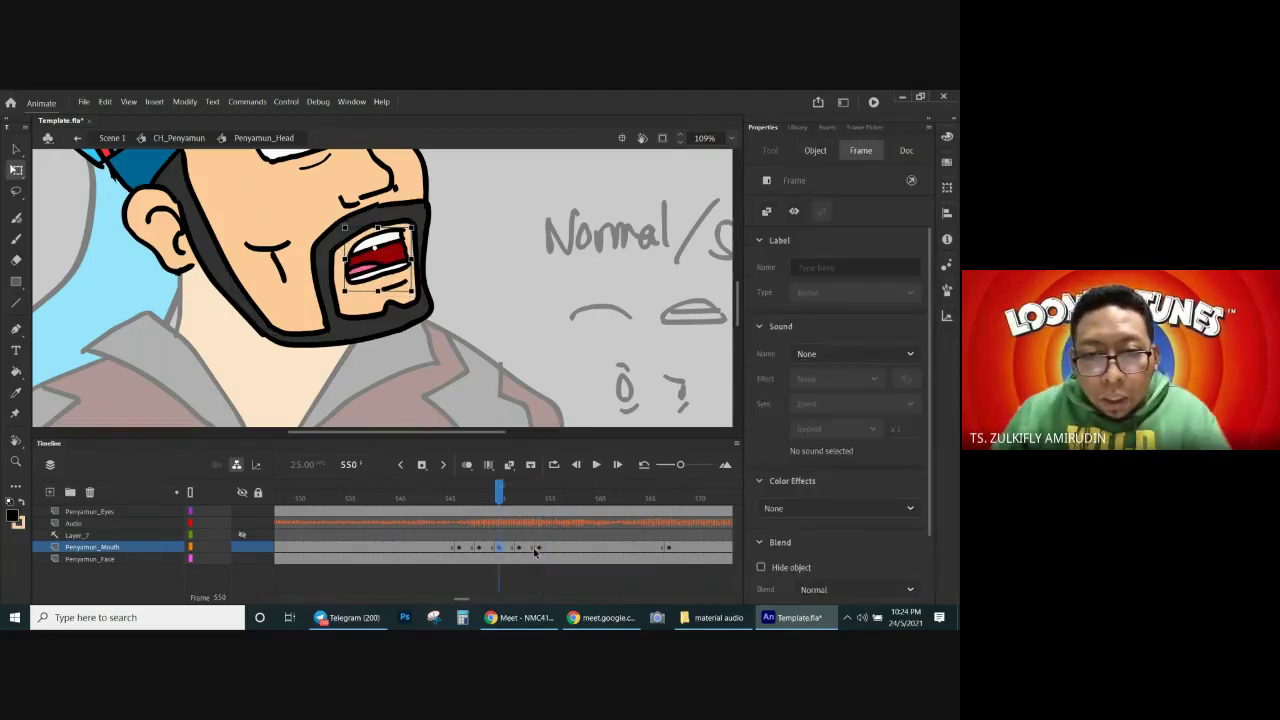
shift+click(548, 549)
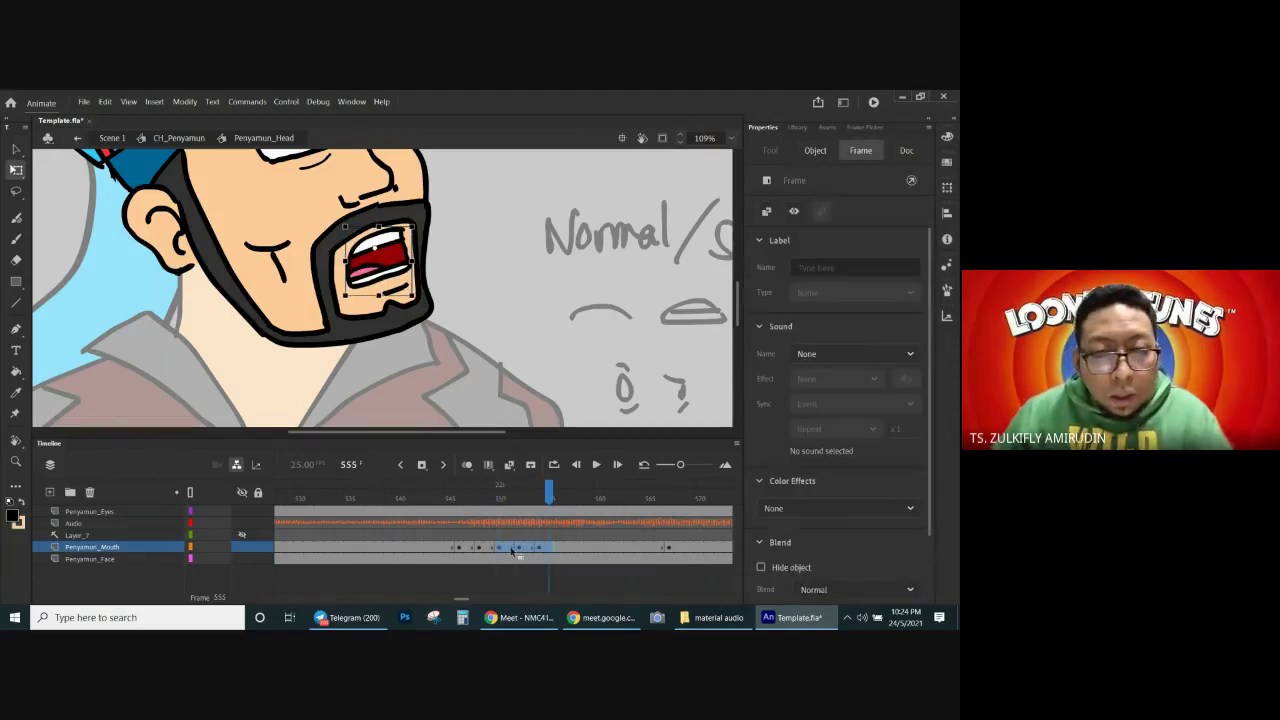
drag(501, 550, 572, 553)
click(562, 551)
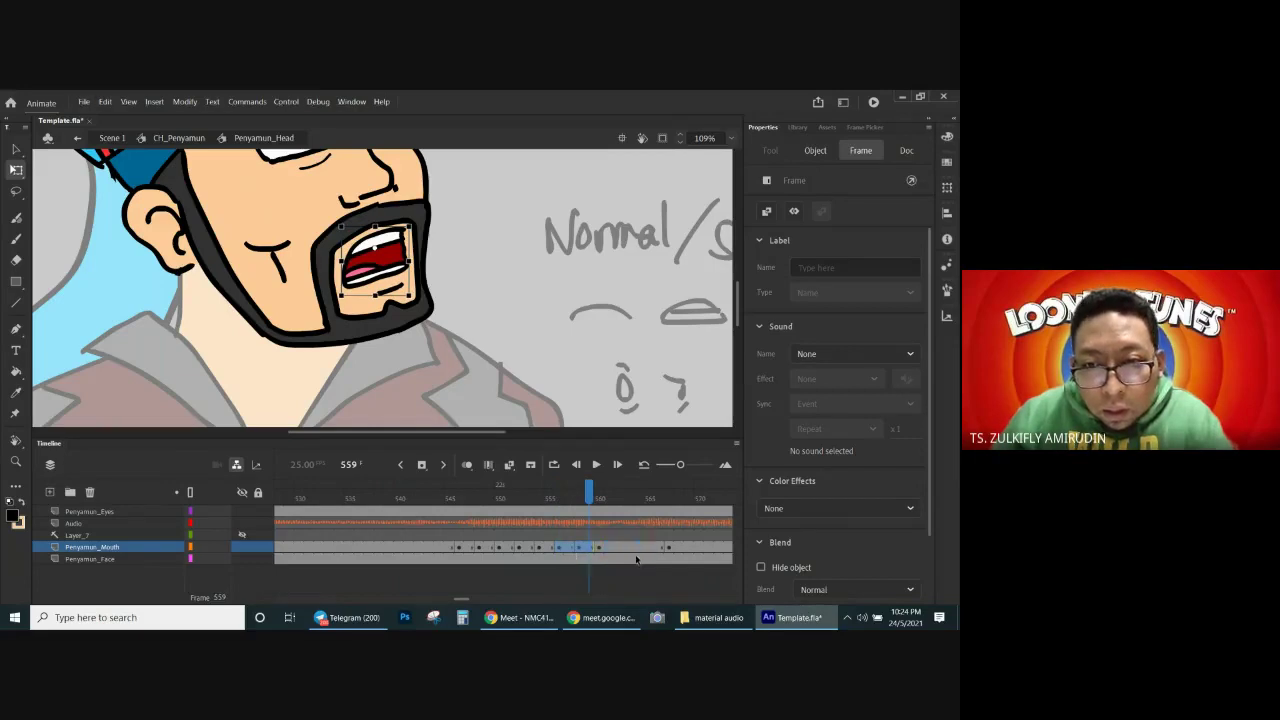
drag(576, 553, 636, 559)
Step: Save the document and play back the revised lip sync with the whole character in view, starting from about frame 538
click(441, 499)
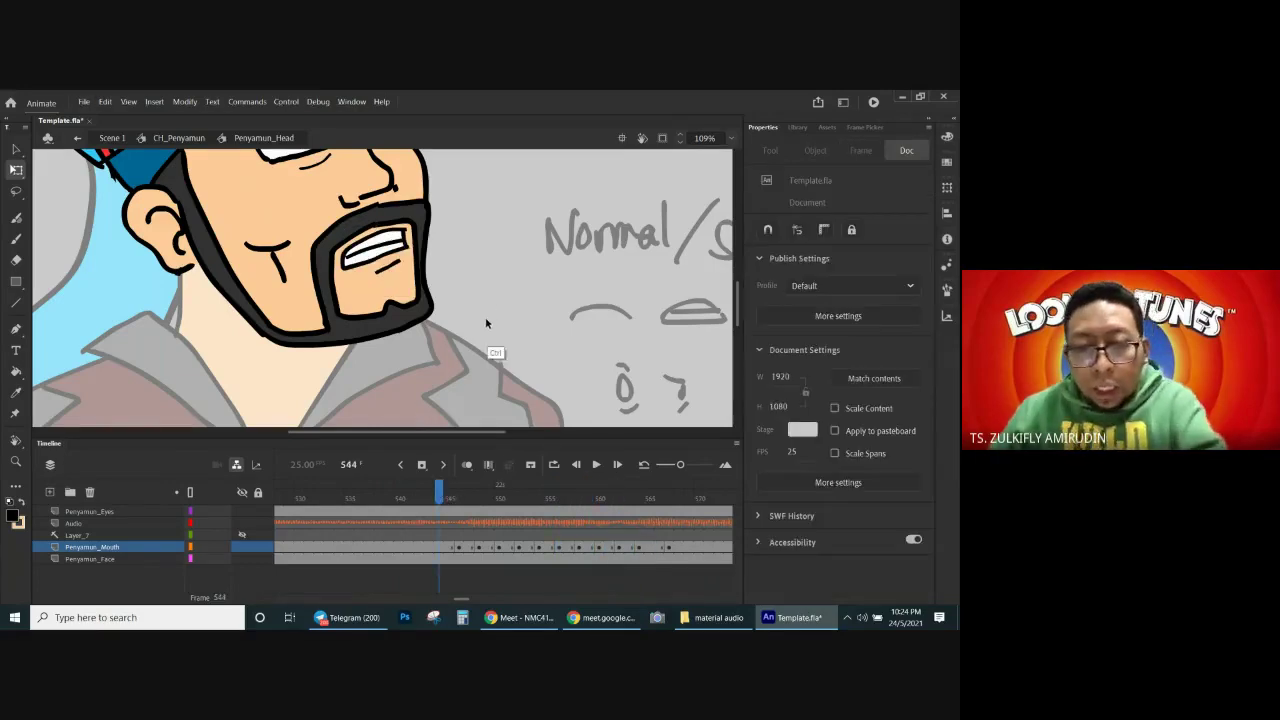
key(ctrl+minus)
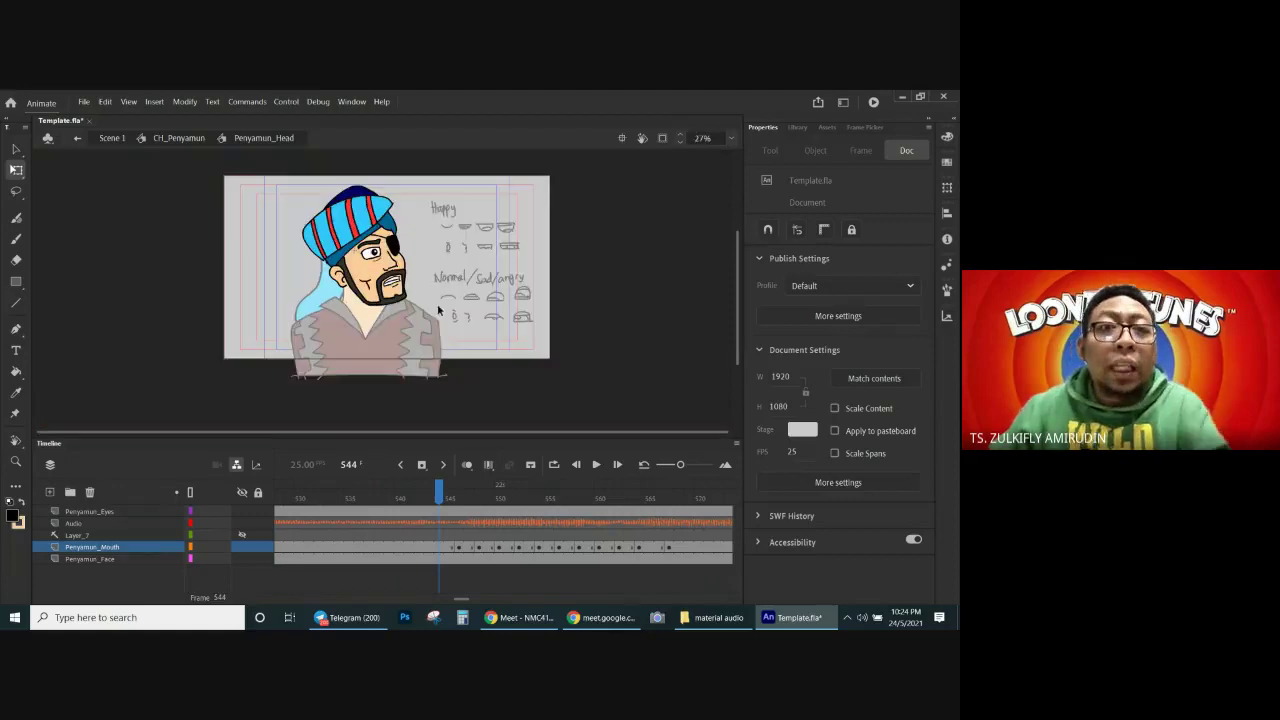
key(ctrl+minus)
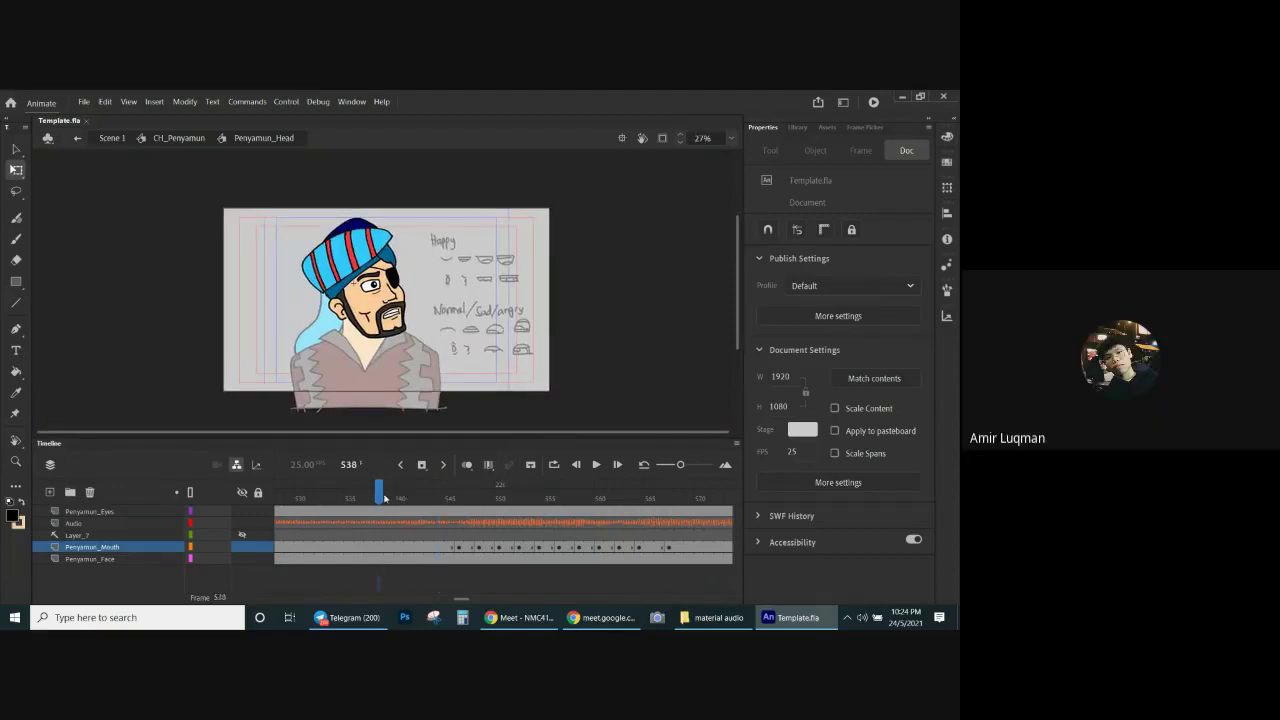
click(596, 465)
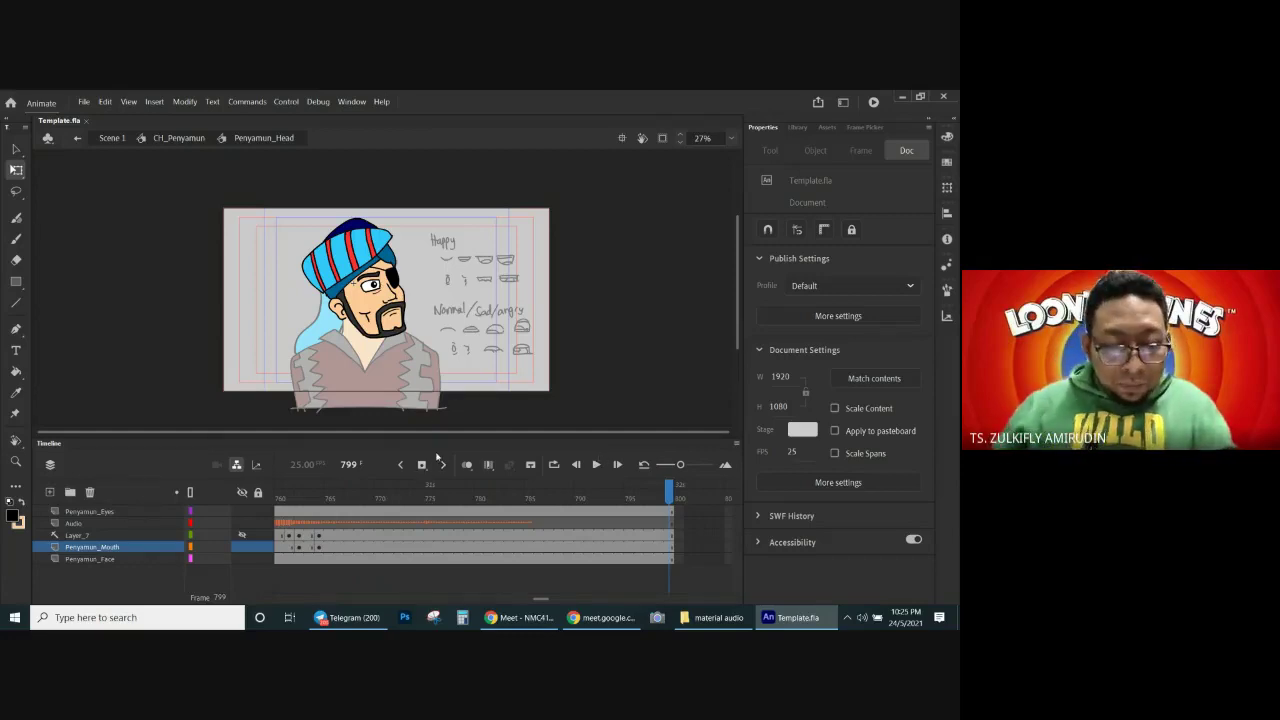
Step: Review the Penyamun_Mouth keyframes against the audio waveform along the head timeline
drag(548, 600, 529, 595)
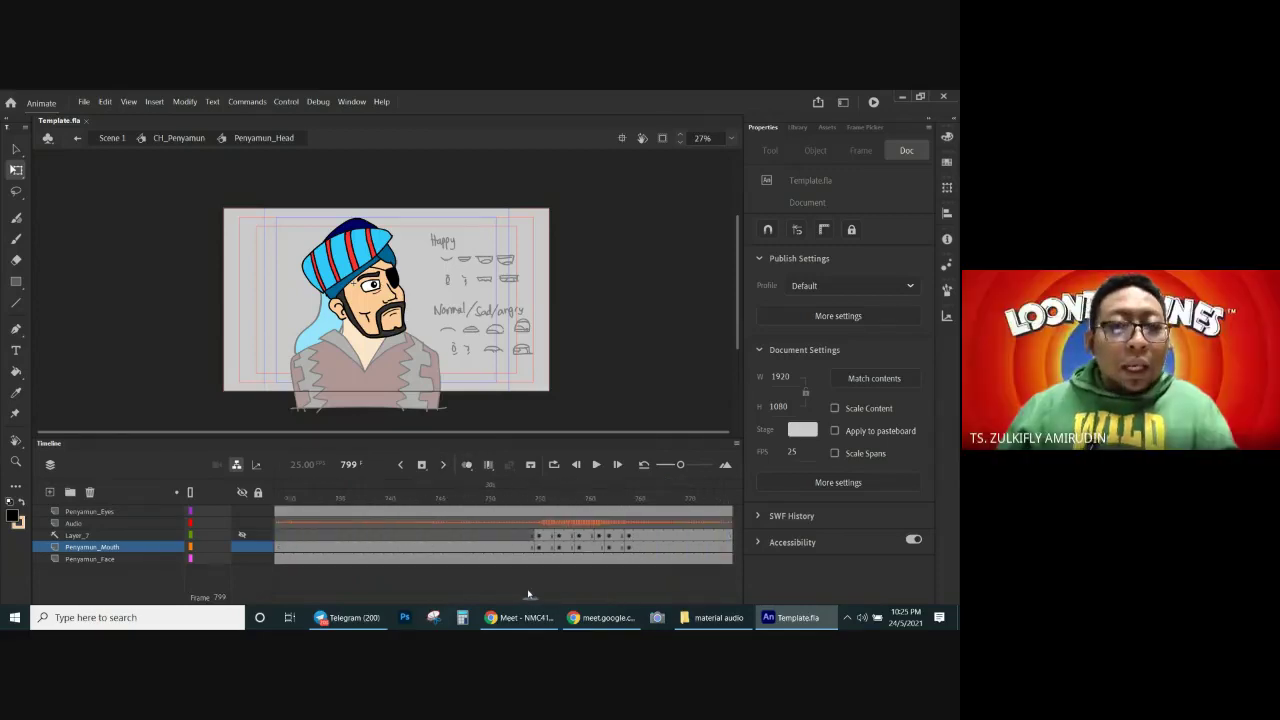
drag(535, 500, 521, 500)
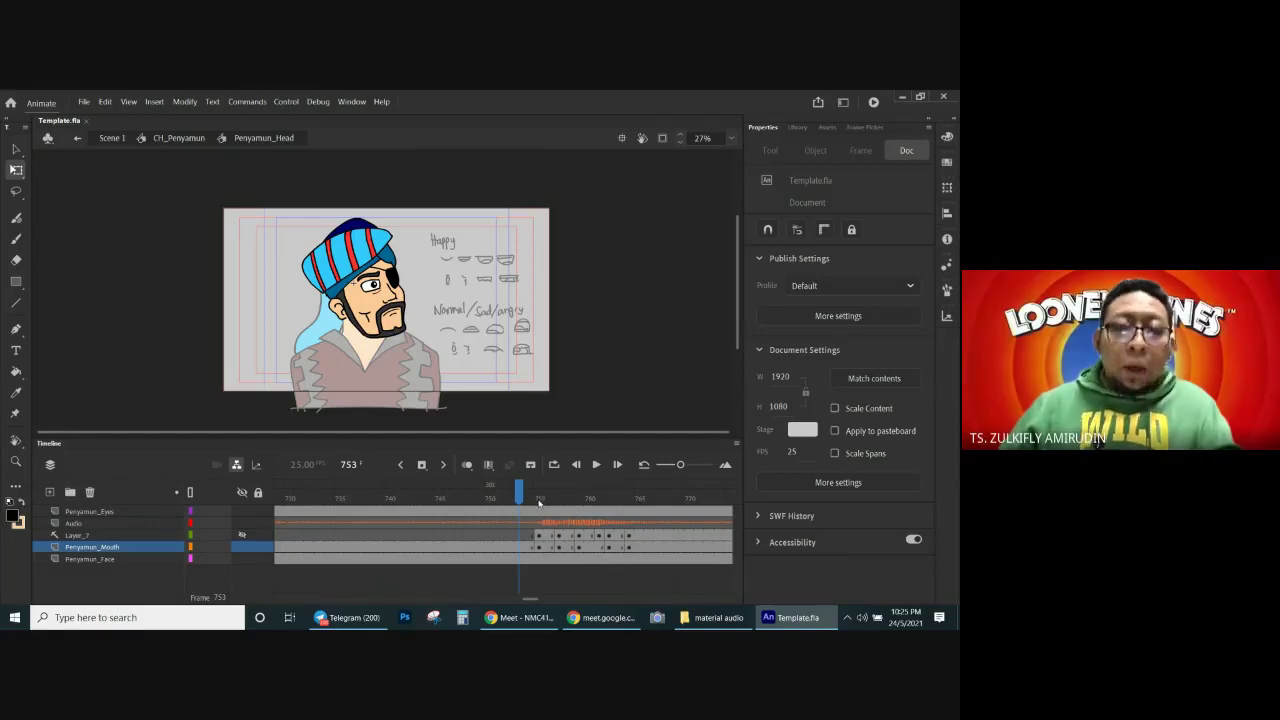
click(537, 497)
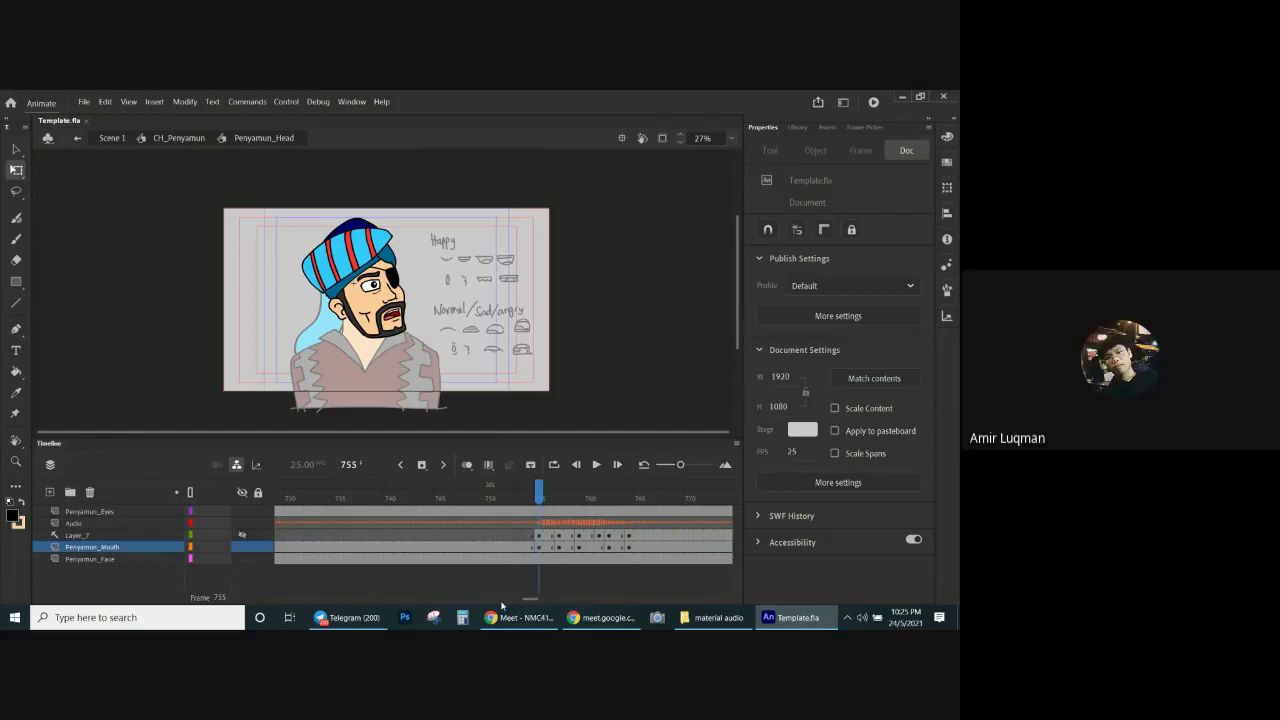
scroll(528, 600, left, 5)
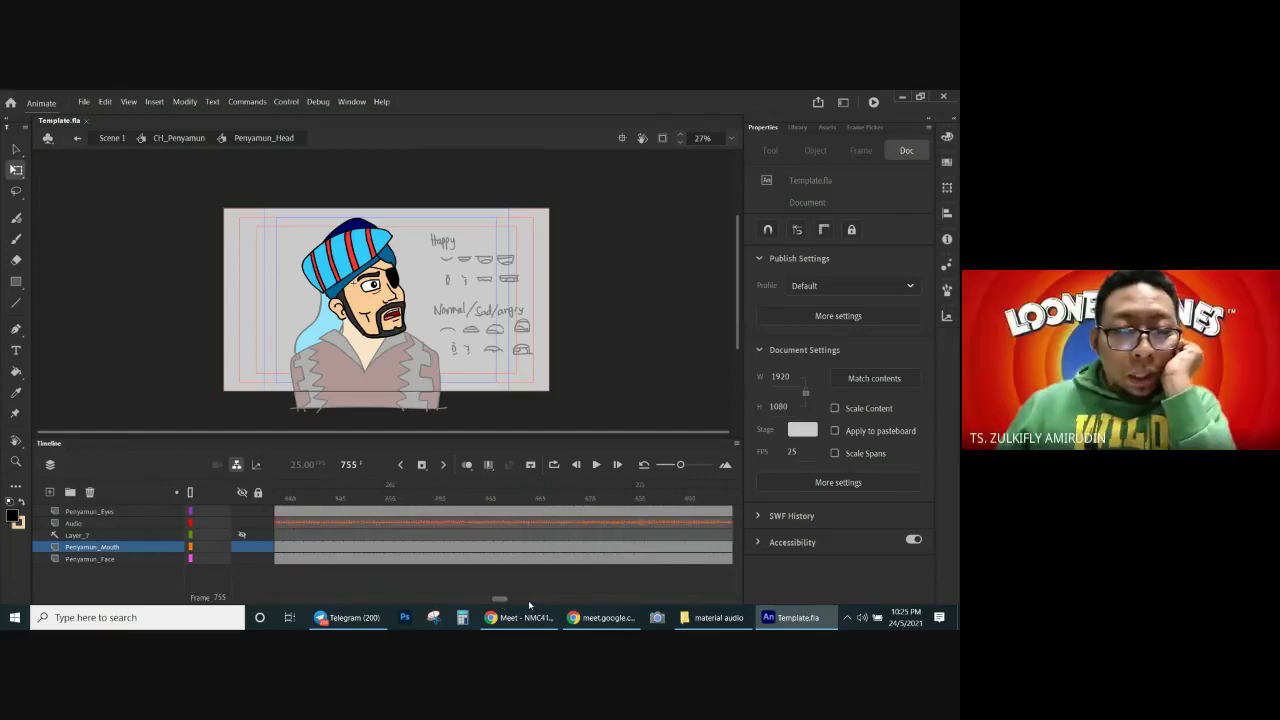
scroll(528, 600, left, 5)
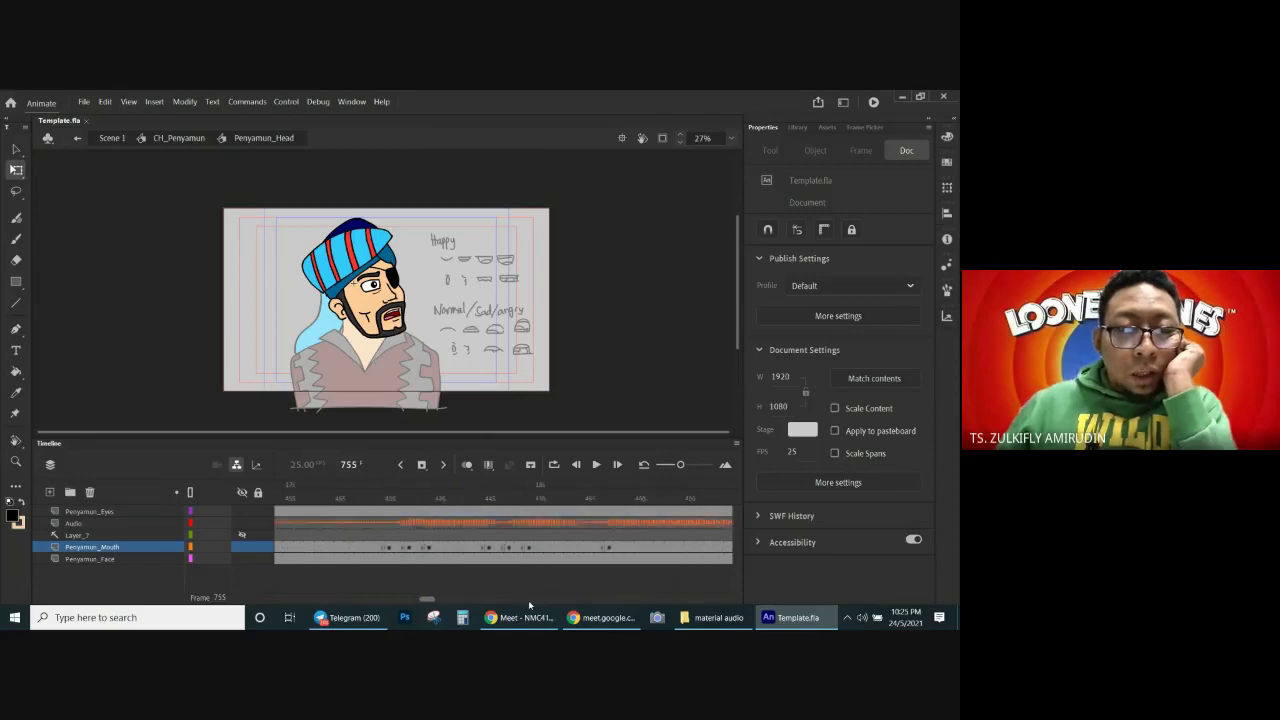
scroll(528, 600, left, 5)
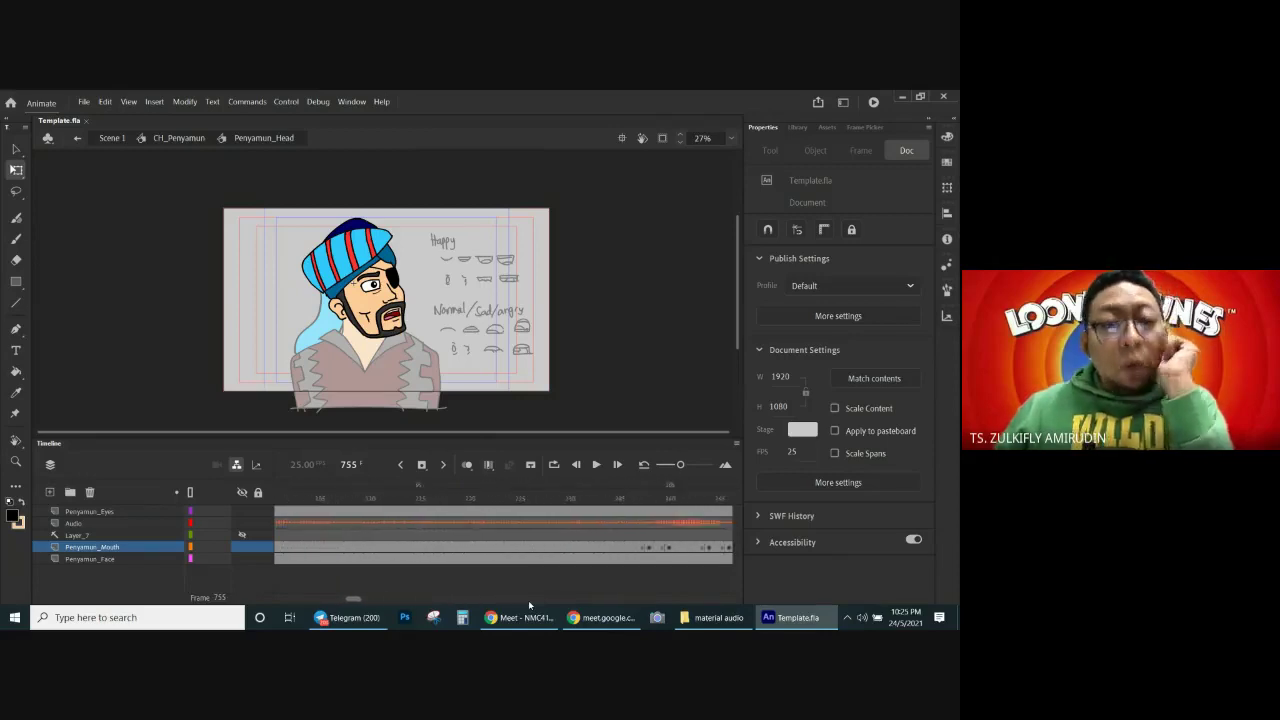
scroll(528, 600, right, 4)
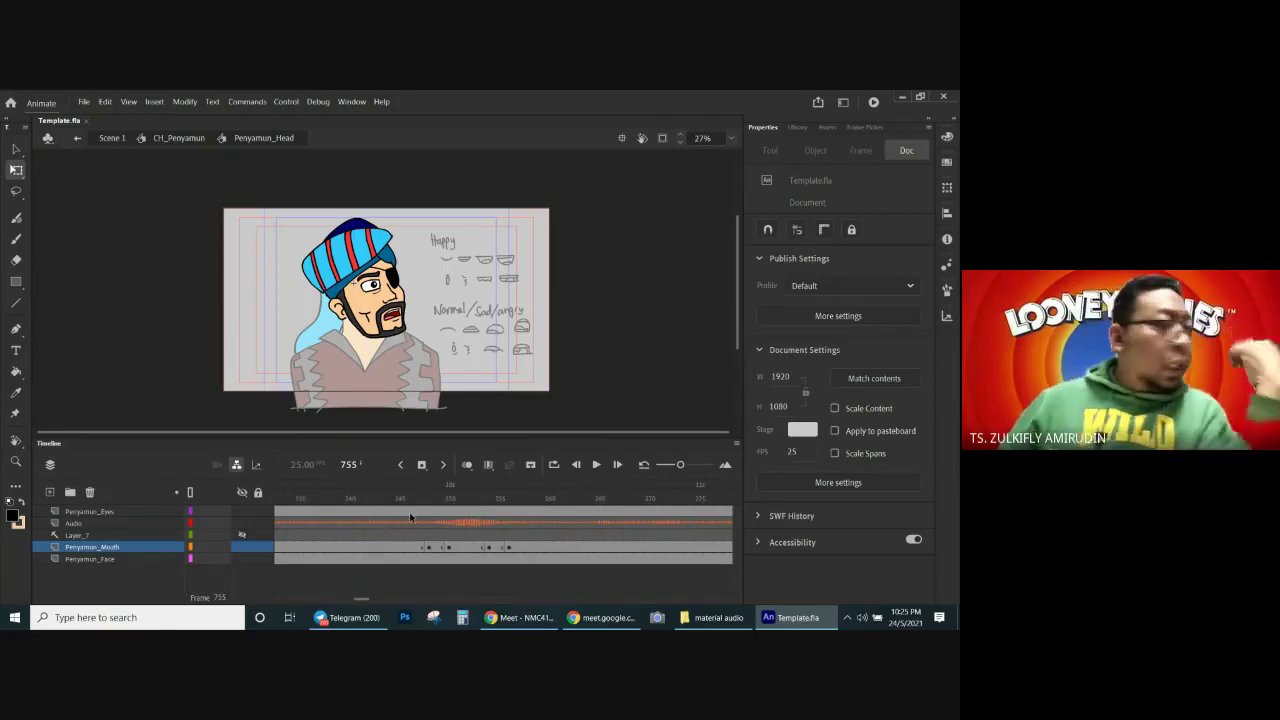
scroll(387, 591, right, 3)
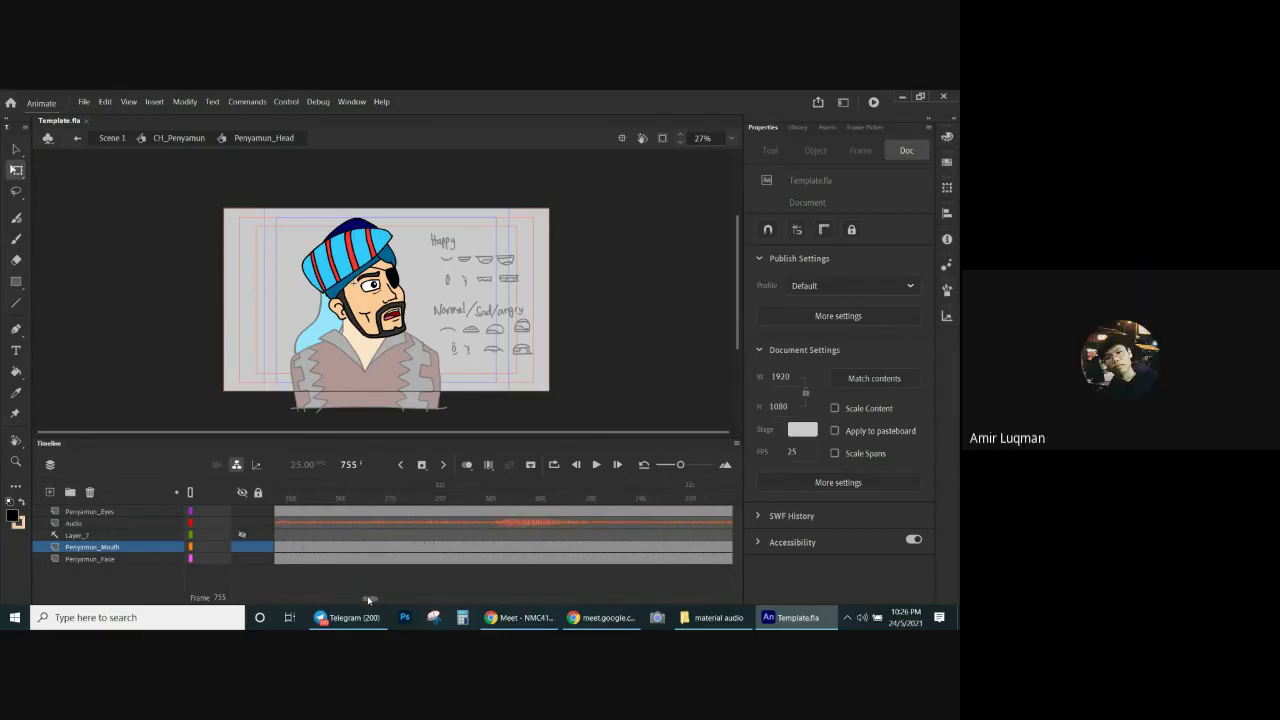
scroll(368, 600, right, 6)
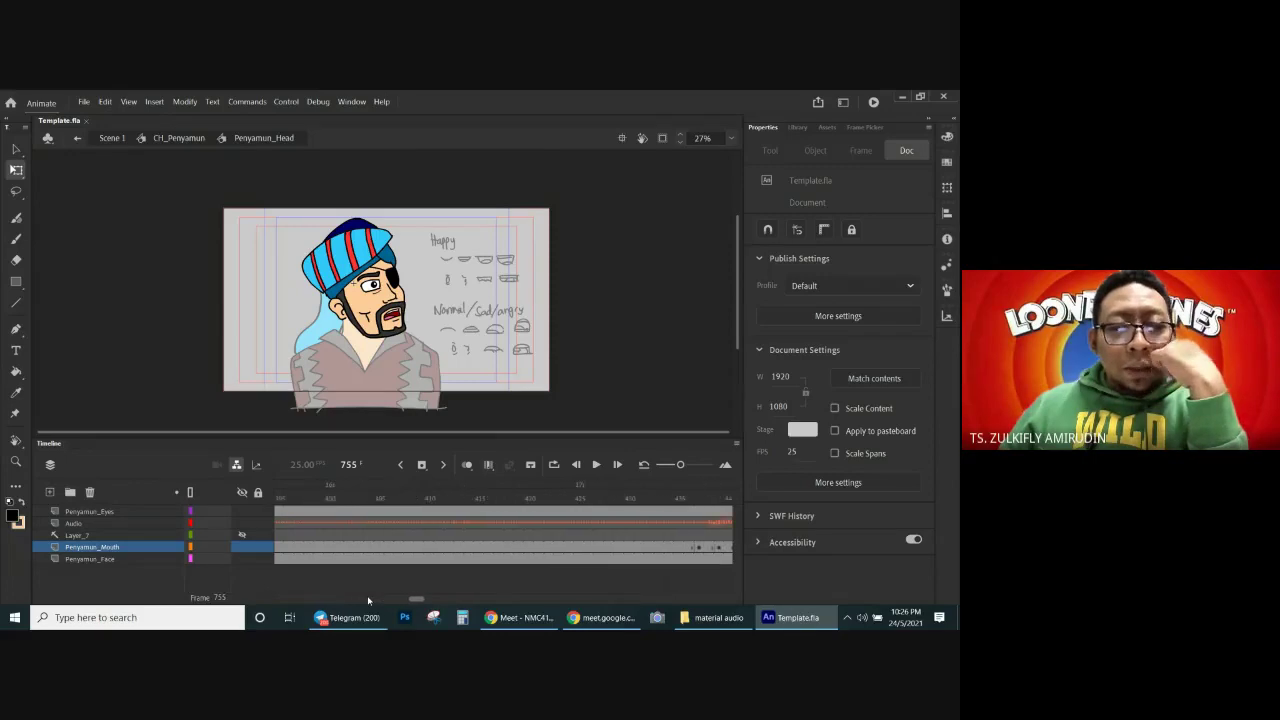
scroll(368, 600, right, 6)
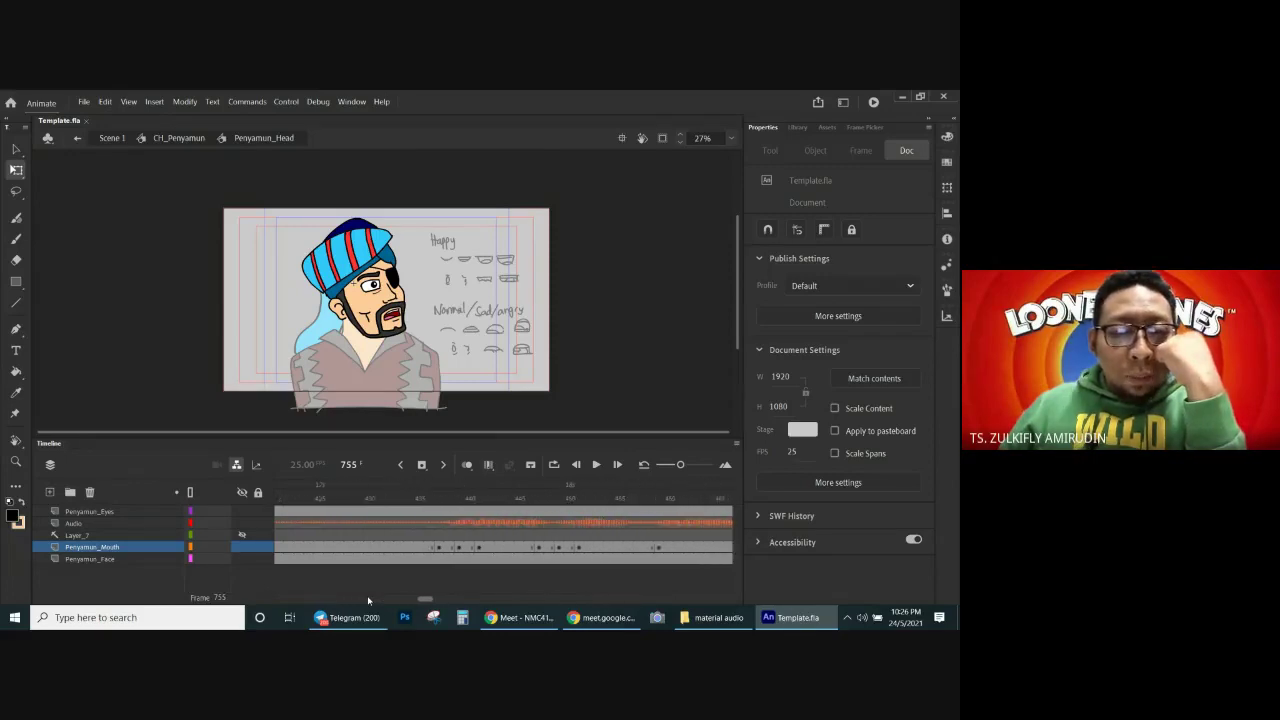
Step: Step frame by frame through the mouth poses between frames 460 and 441
click(581, 500)
key(period)
key(period)
key(period)
key(period)
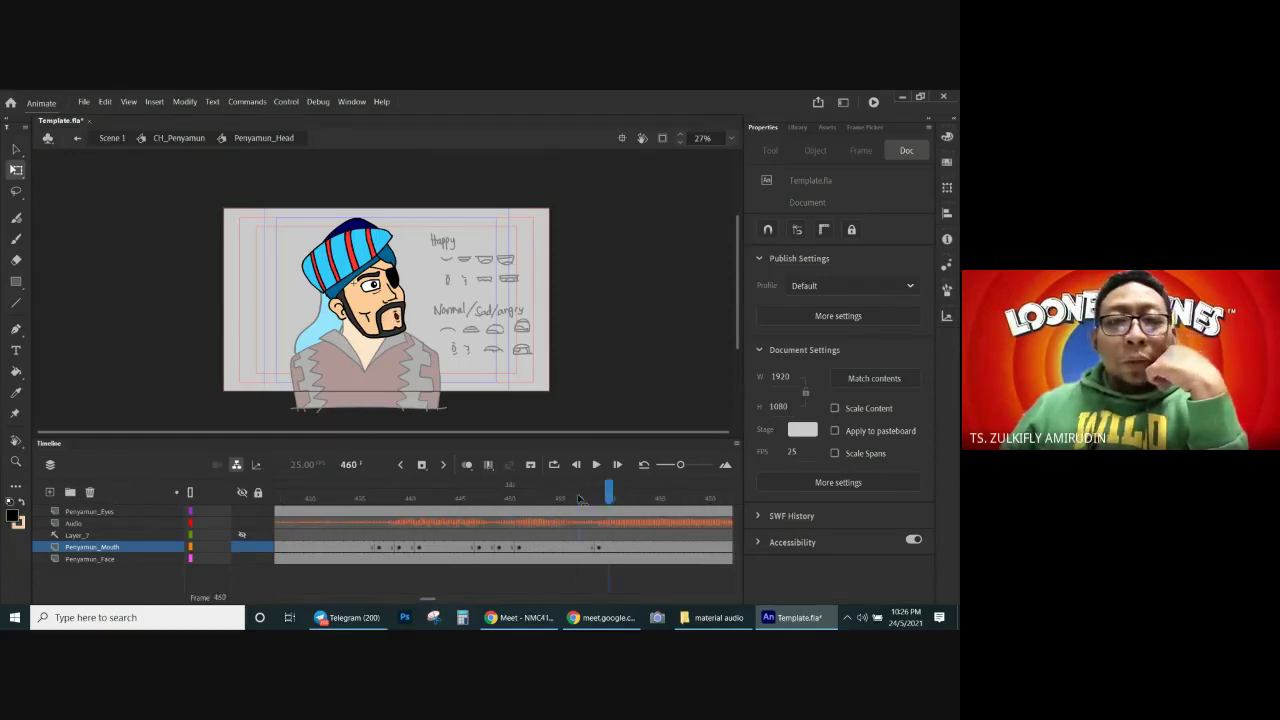
key(alt+comma)
key(alt+comma)
key(alt+comma)
key(alt+comma)
key(comma)
key(comma)
key(comma)
key(comma)
key(comma)
key(comma)
key(comma)
key(comma)
key(comma)
key(comma)
key(comma)
key(comma)
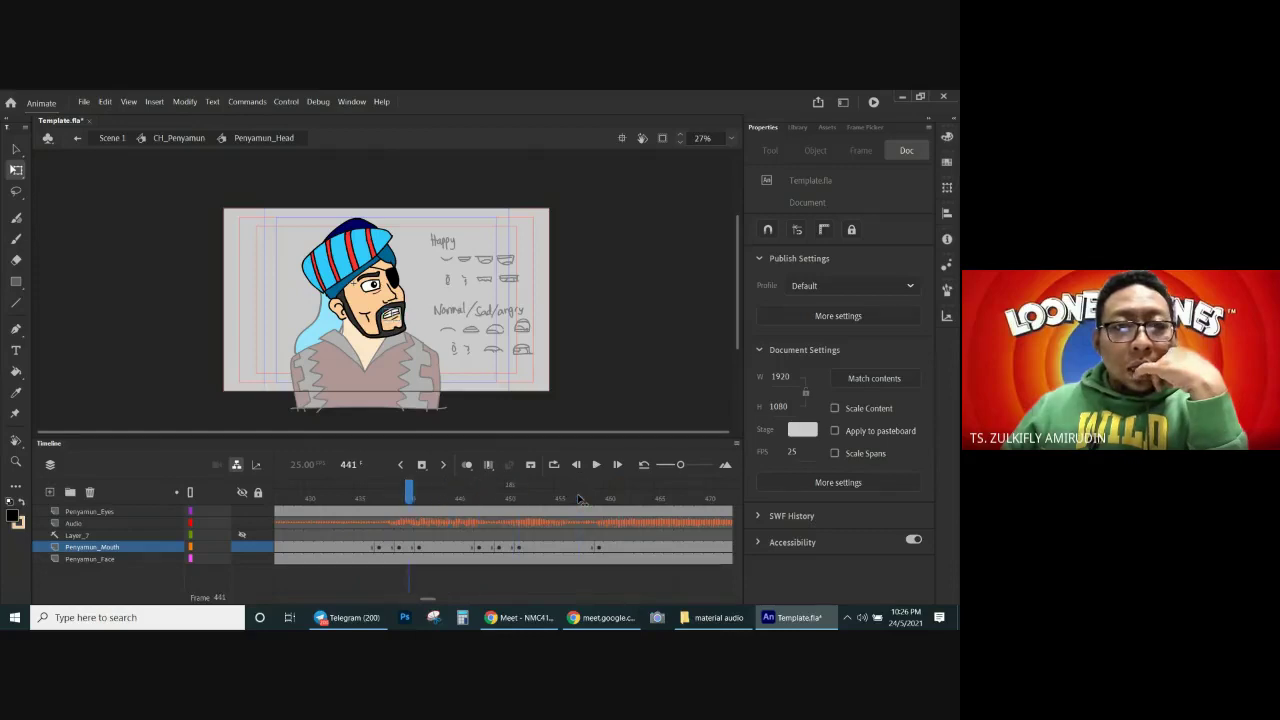
Step: Return to Scene 1 and switch to the Google Meet window
click(112, 138)
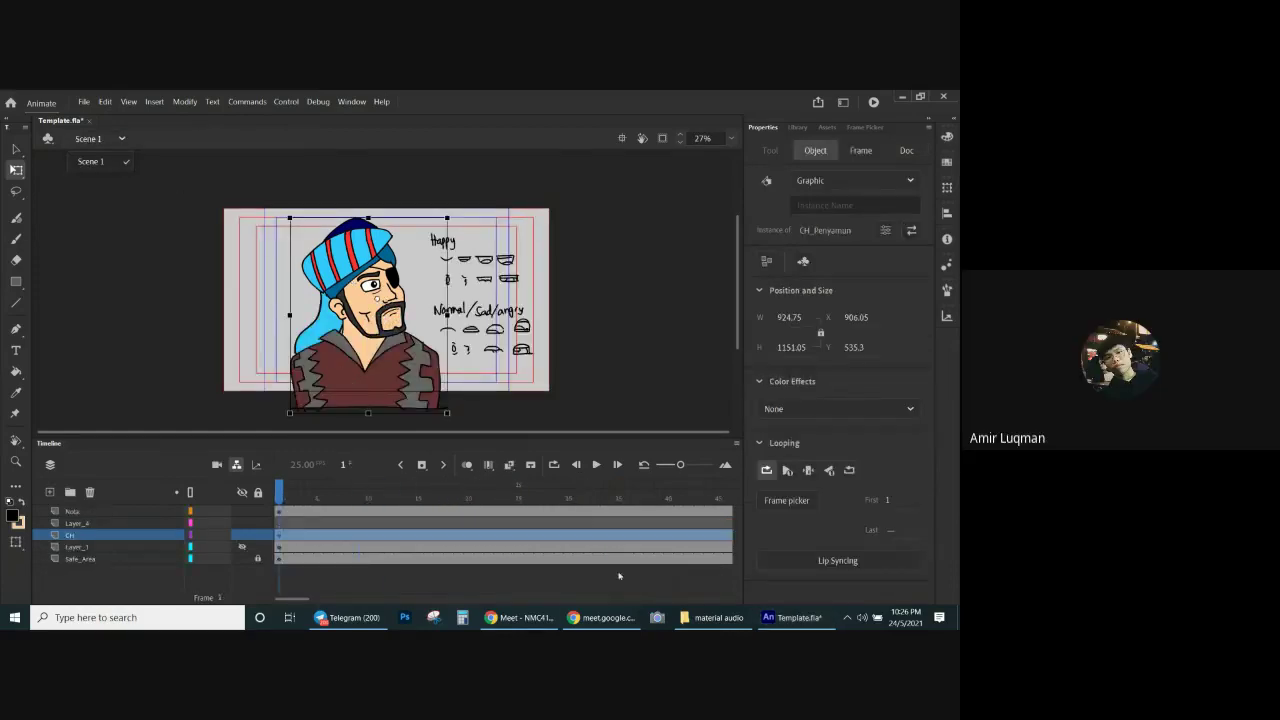
click(538, 620)
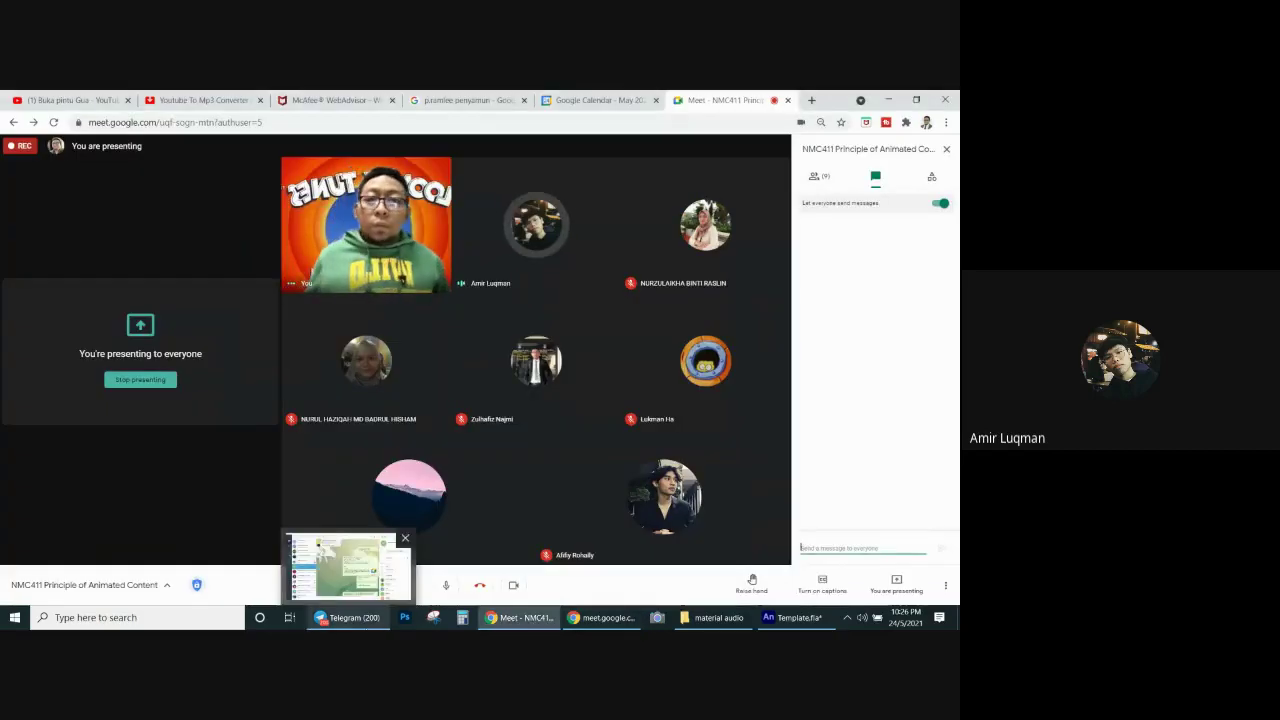
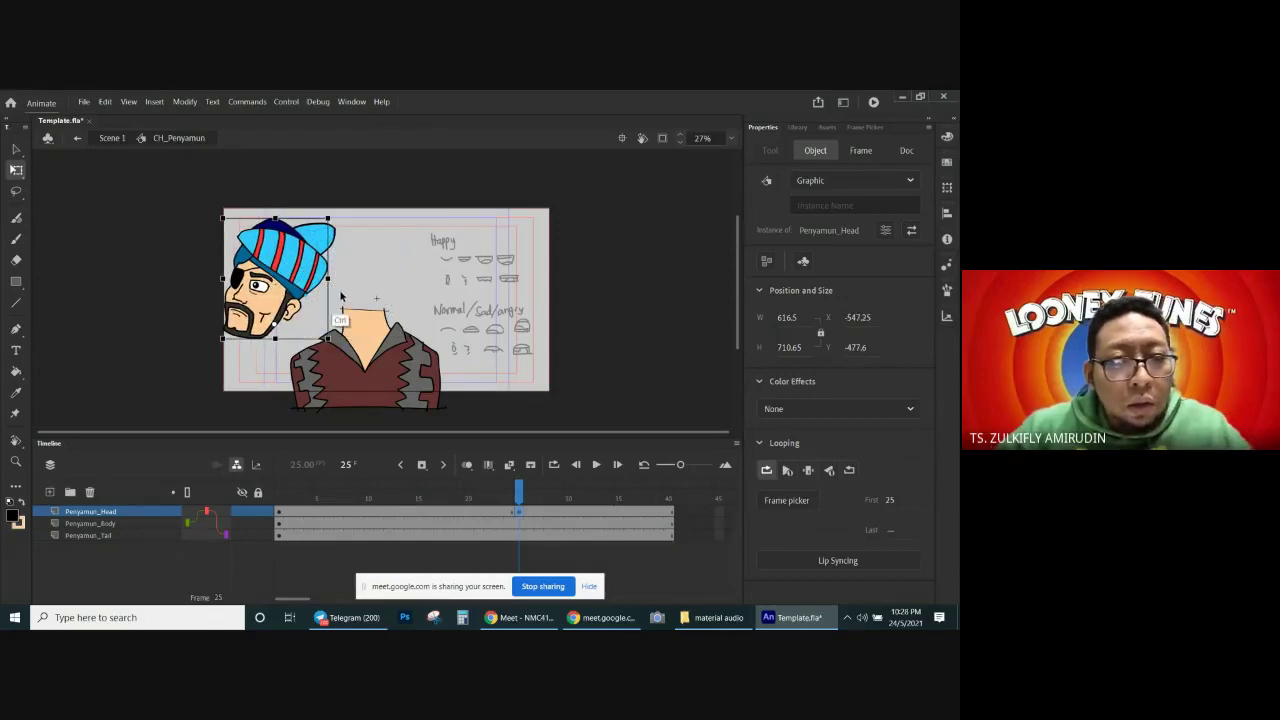
Step: Undo the head's move and flip at frame 25, and add a keyframe there on Penyamun_Tail
key(ctrl+z)
key(ctrl+z)
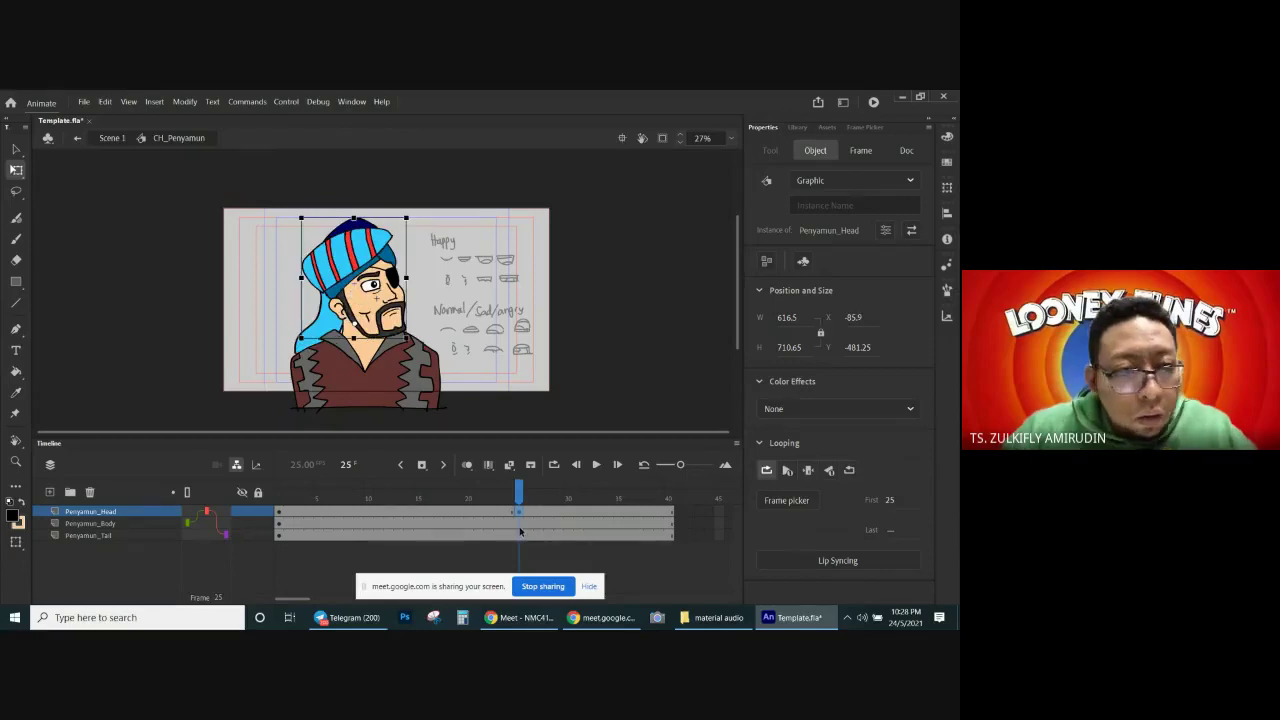
click(519, 526)
click(519, 536)
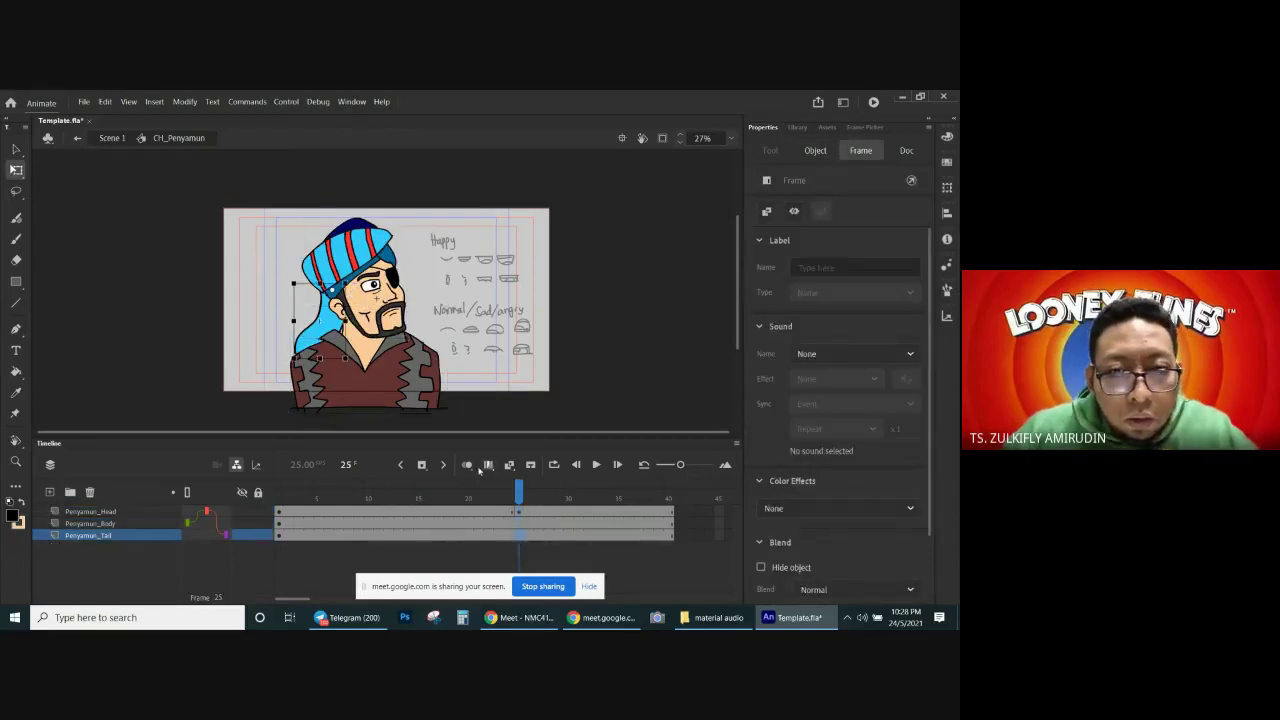
Step: Flip the Penyamun_Head instance horizontally at frame 25
click(520, 513)
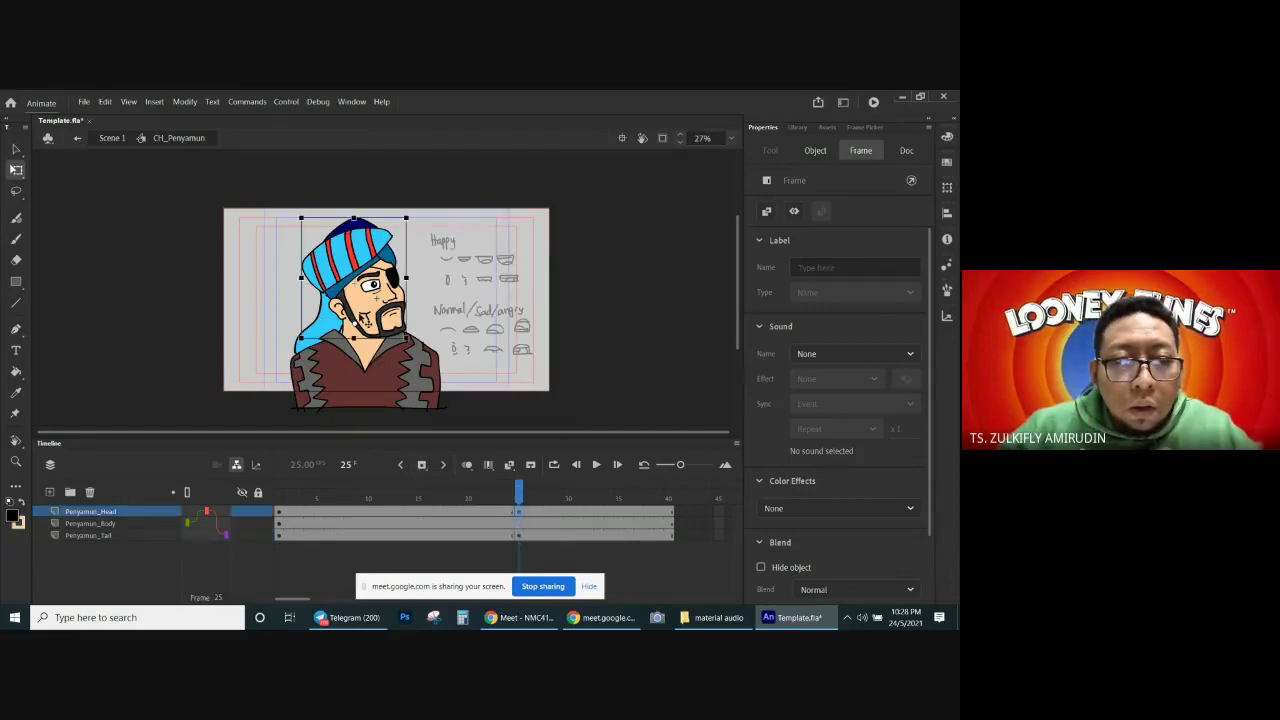
right_click(355, 318)
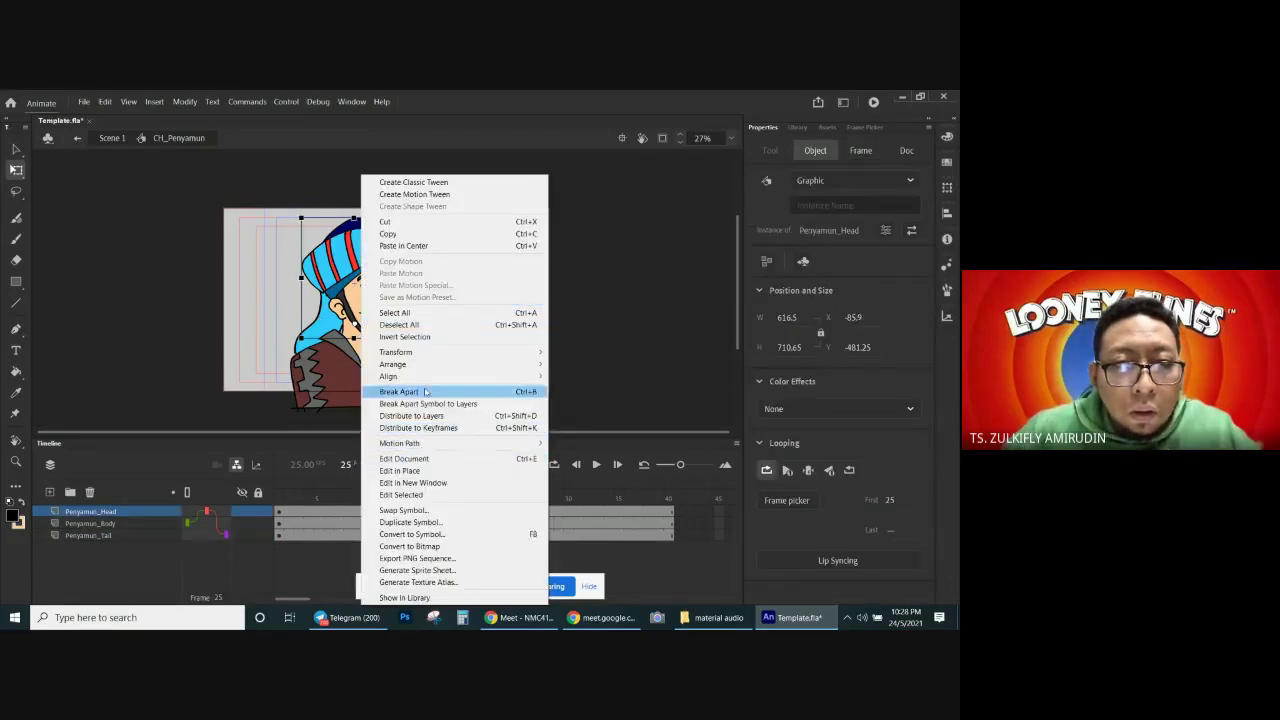
mouse_move(424, 356)
click(281, 467)
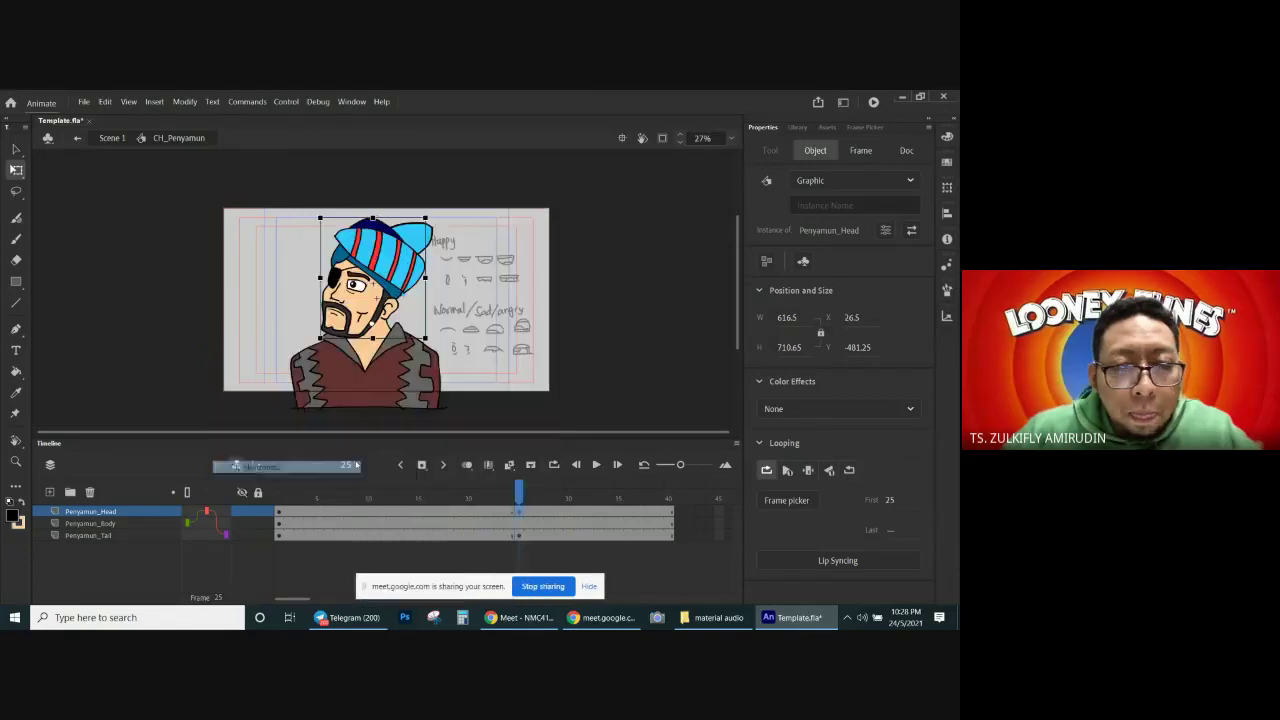
Step: Try flipping the Penyamun_Tail instance horizontally at frame 25
click(519, 536)
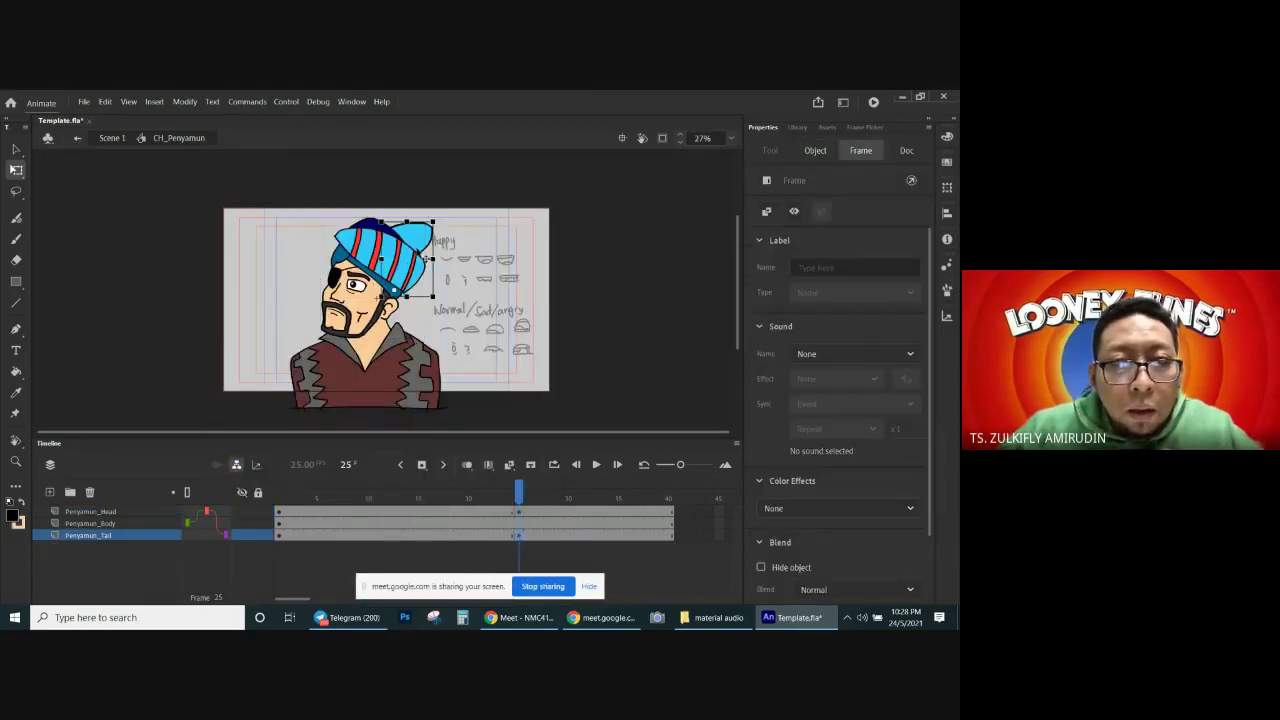
right_click(418, 250)
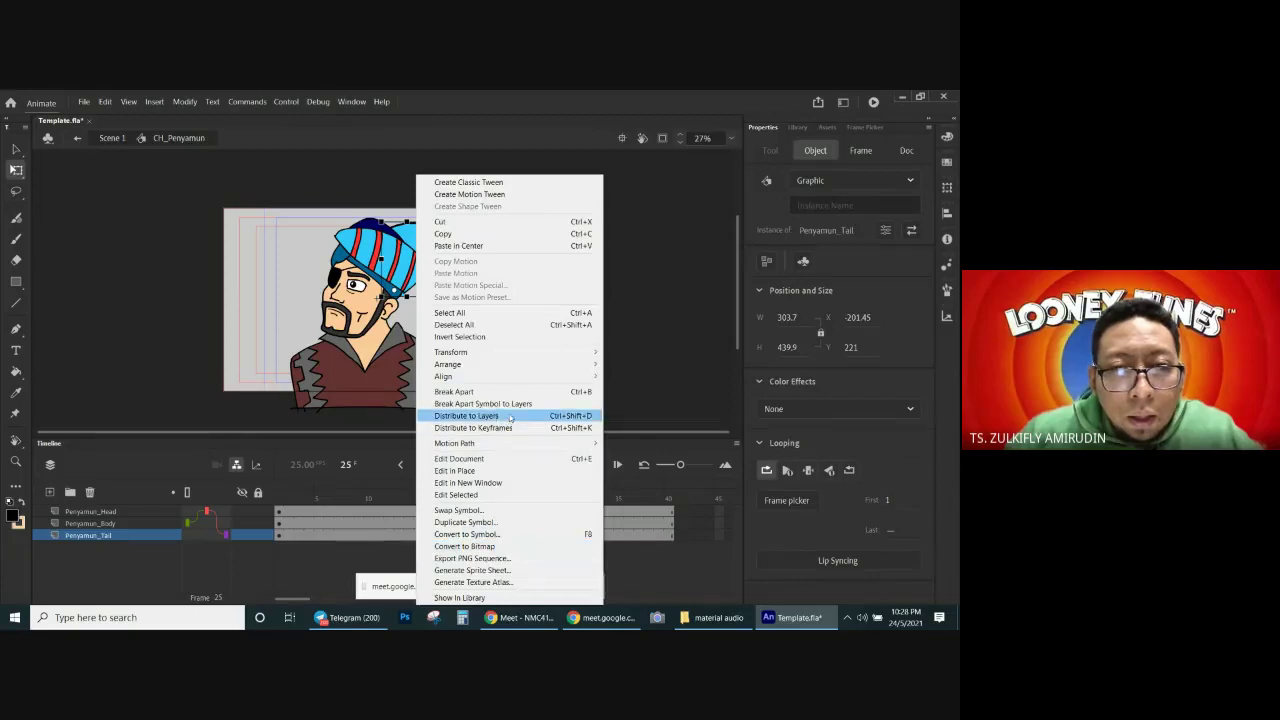
mouse_move(490, 356)
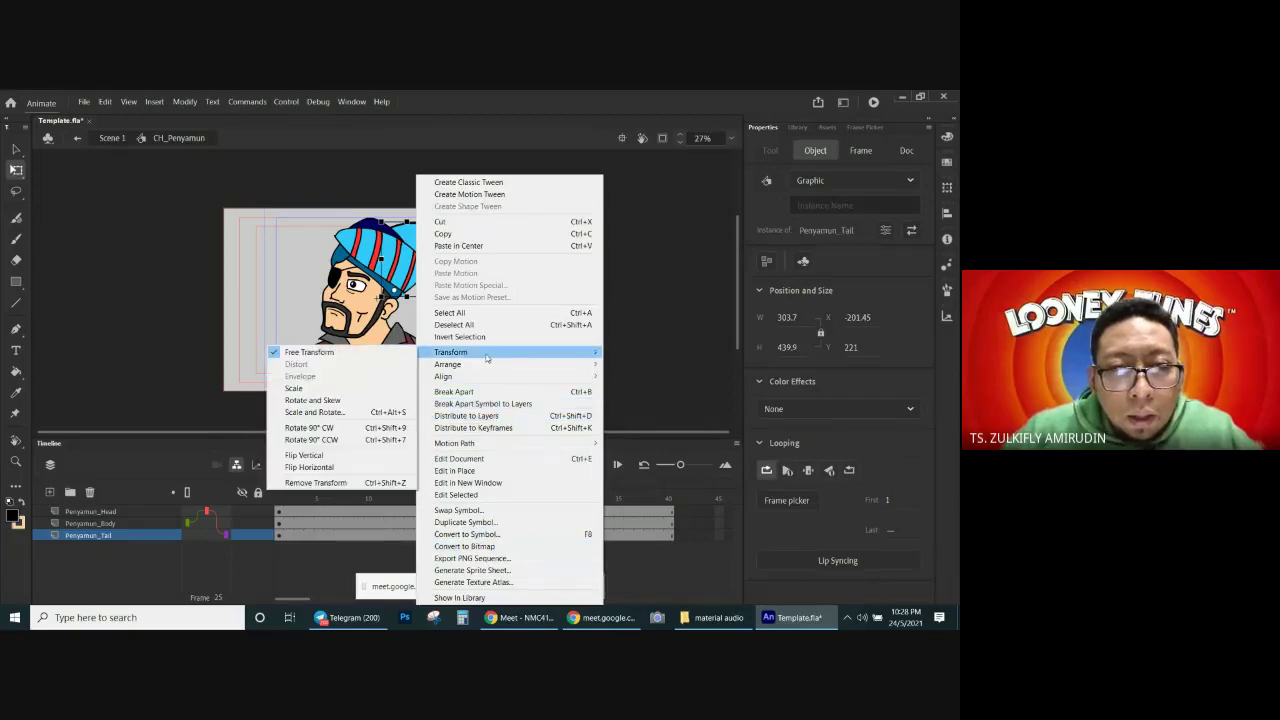
click(320, 464)
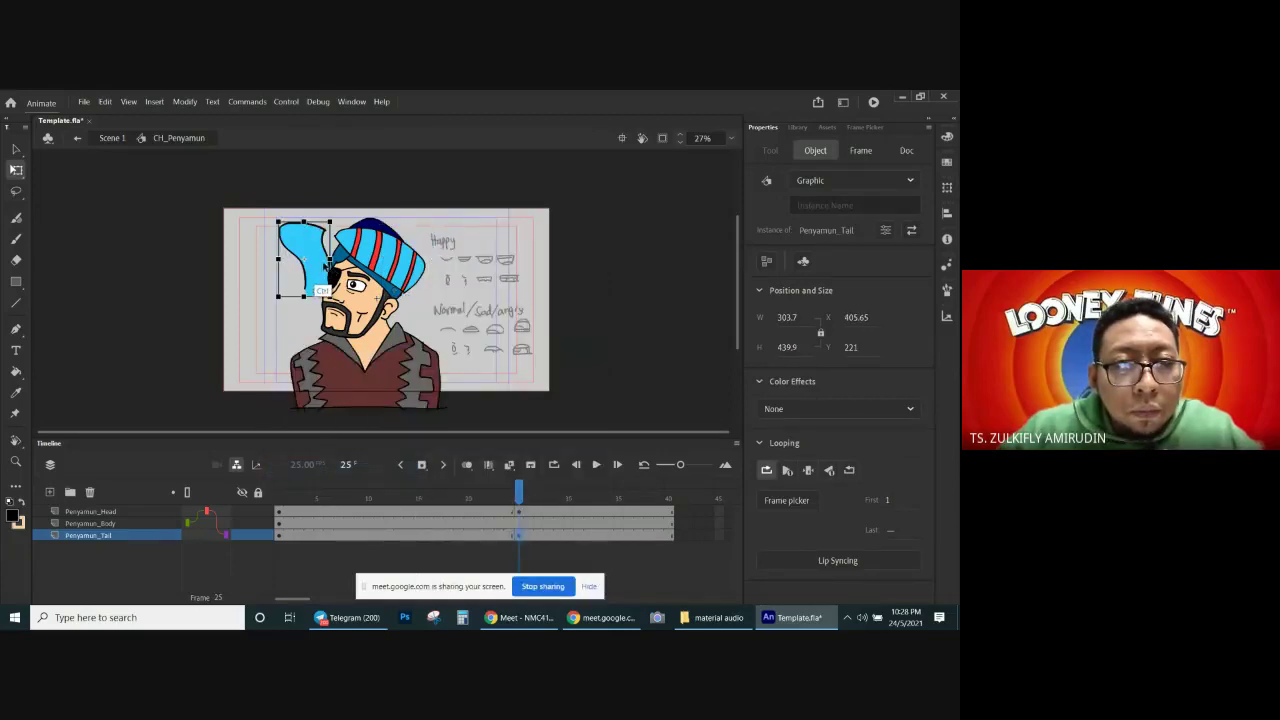
Step: Undo the horizontal flips of the tail and the head at frame 25
key(ctrl+z)
key(ctrl+z)
key(ctrl+z)
key(ctrl+z)
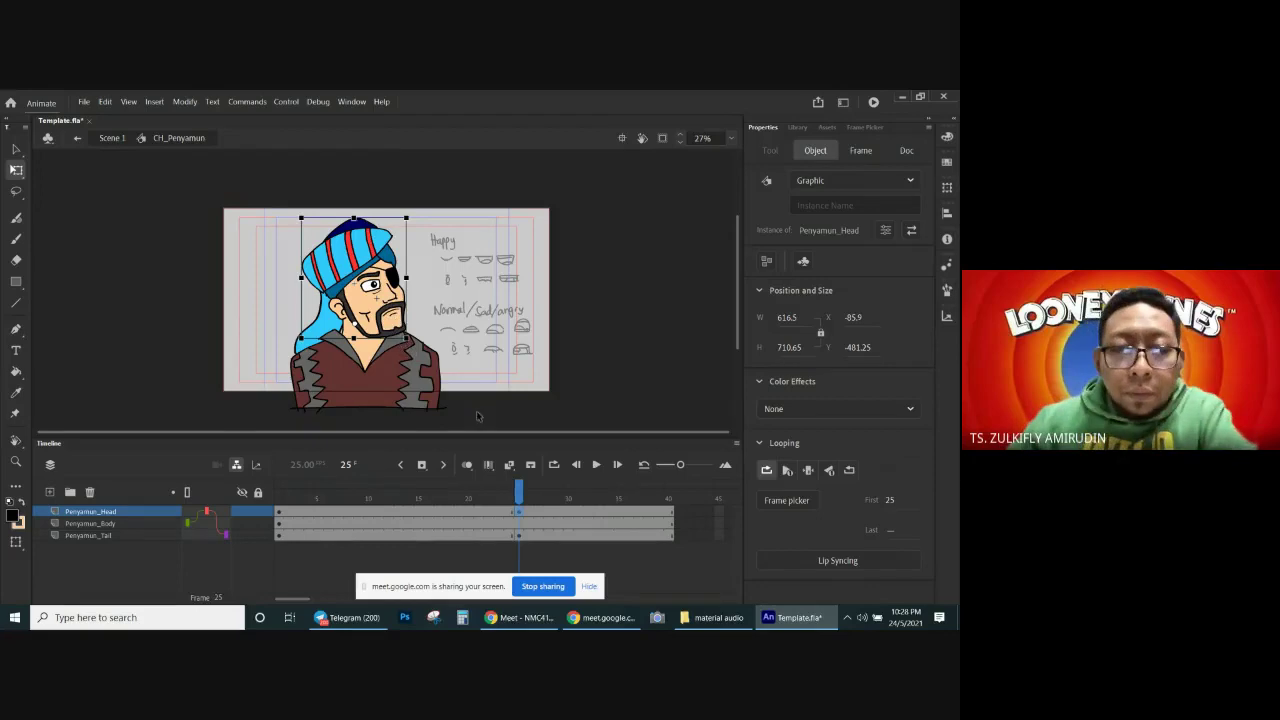
Step: Try moving the Penyamun_Head layer below Penyamun_Body, and undo the reordering
click(518, 535)
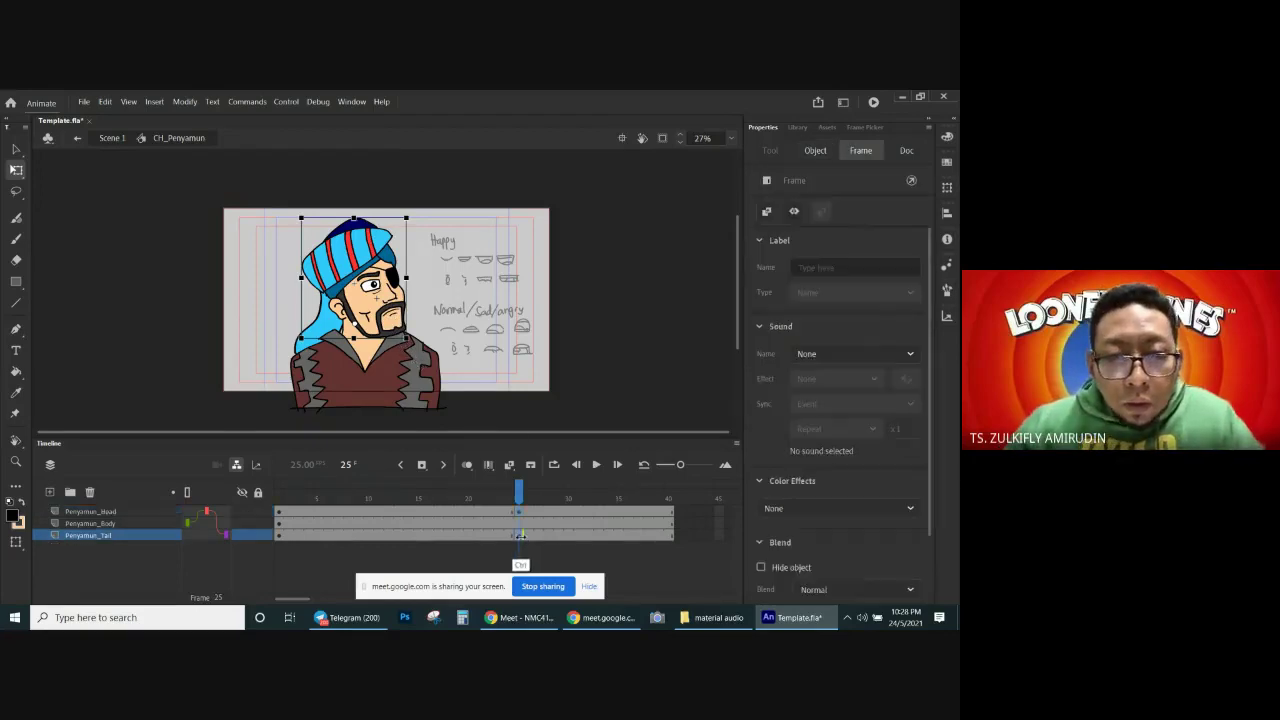
click(519, 512)
shift+click(519, 537)
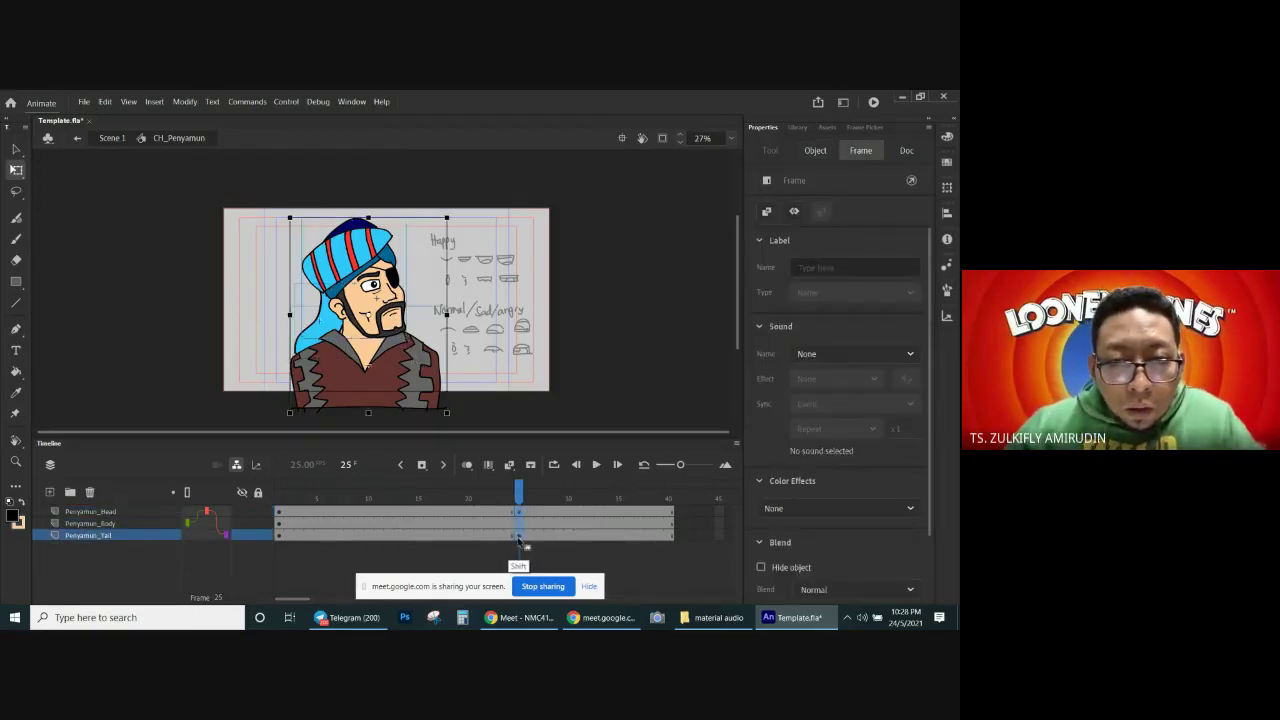
click(518, 524)
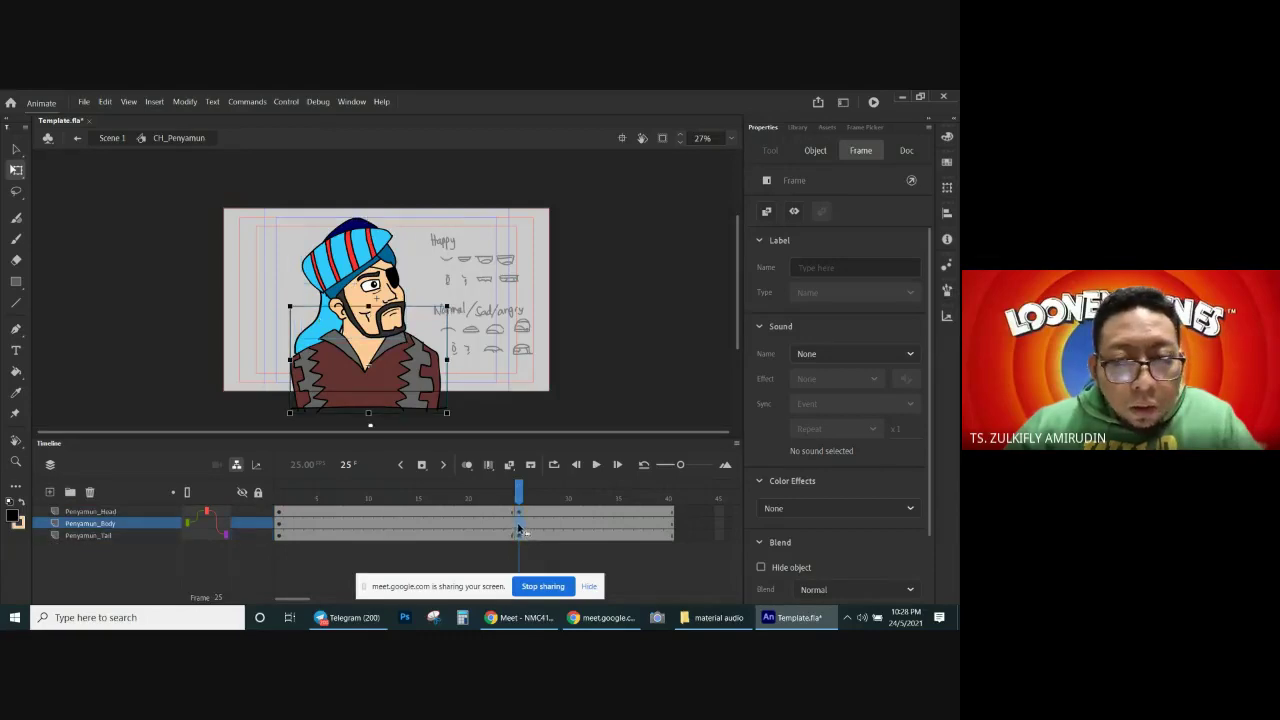
drag(130, 513, 130, 529)
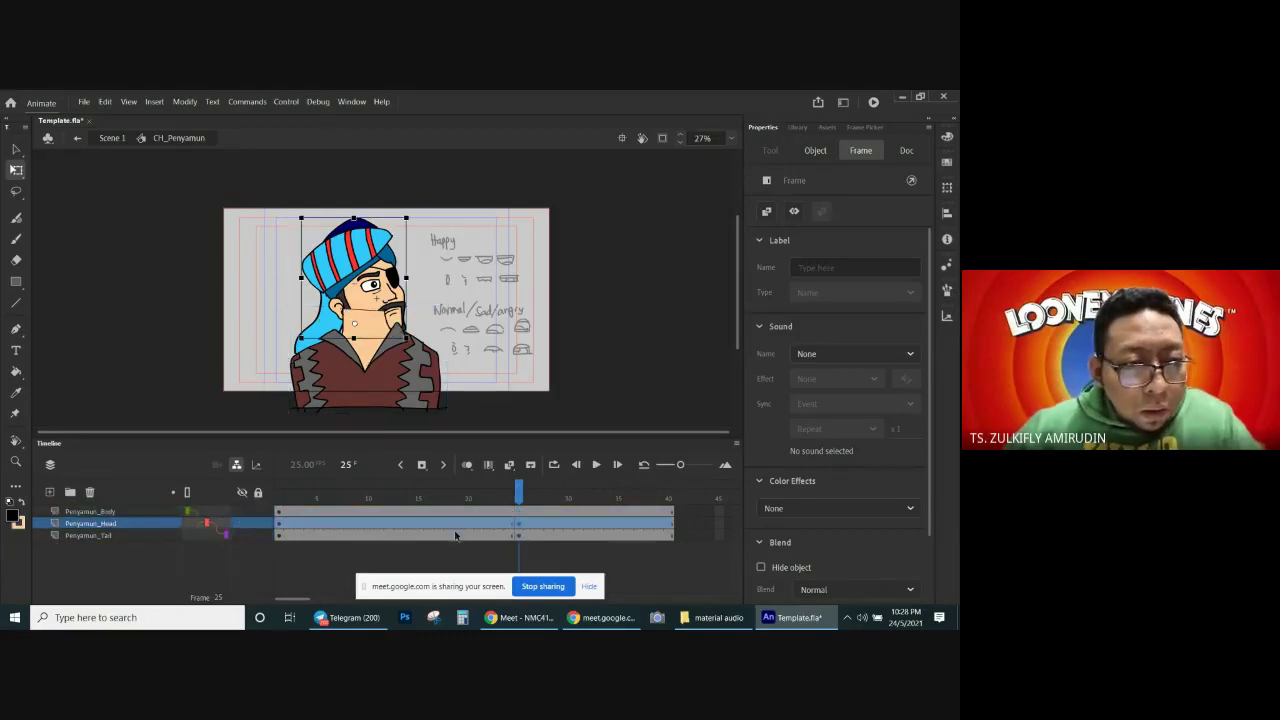
key(ctrl+z)
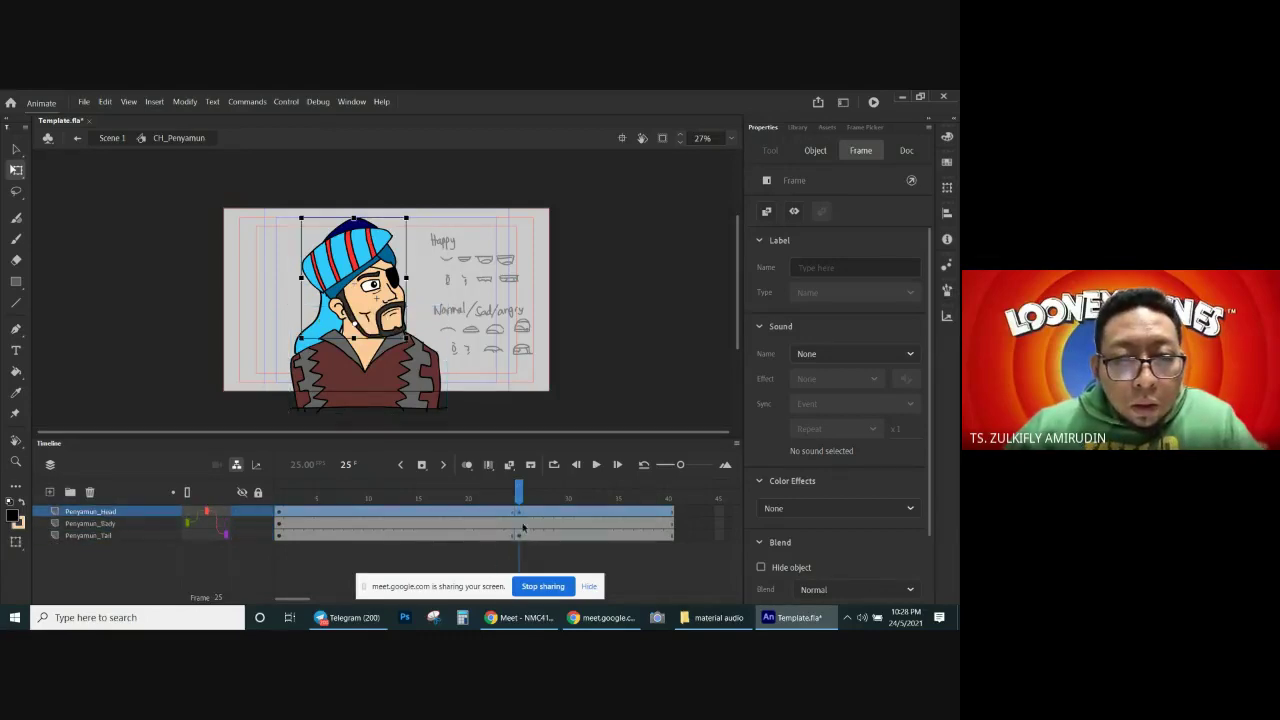
Step: Select frame 25 across the Penyamun_Head, Penyamun_Body and Penyamun_Tail layers, and hide the Penyamun_Tail layer
click(520, 524)
click(520, 512)
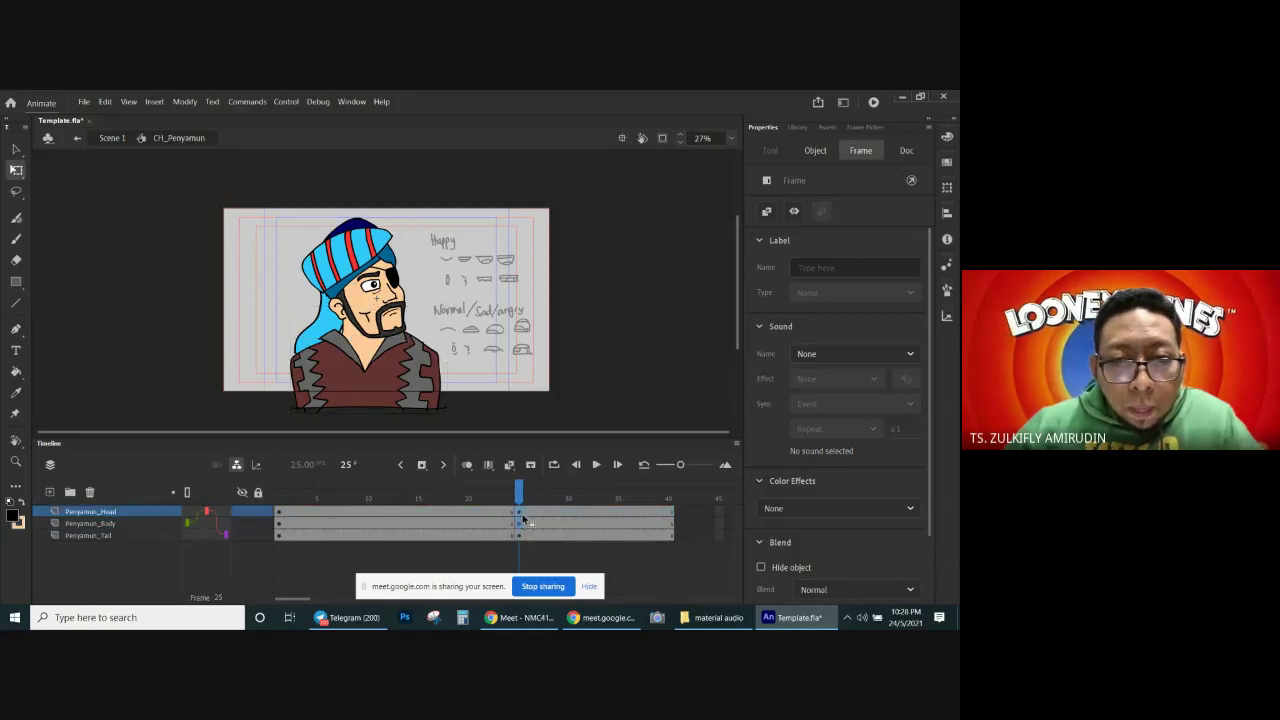
ctrl+click(520, 536)
ctrl+click(520, 525)
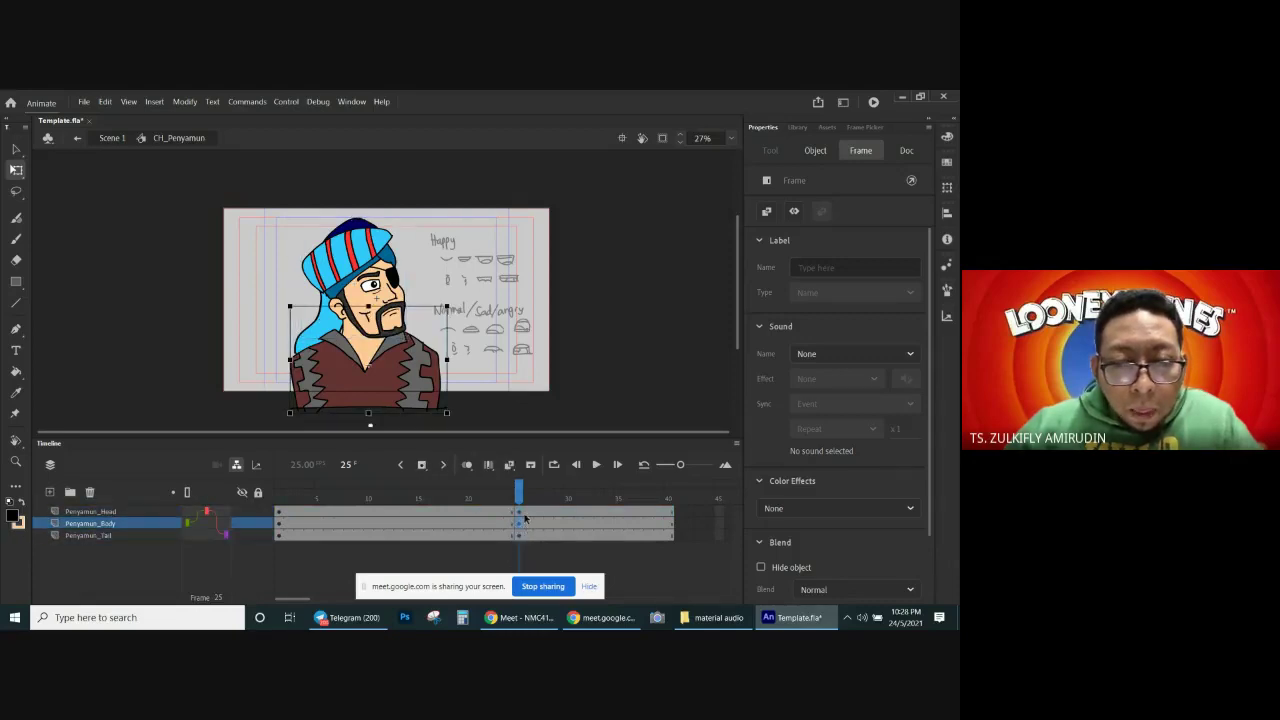
click(520, 512)
shift+click(520, 536)
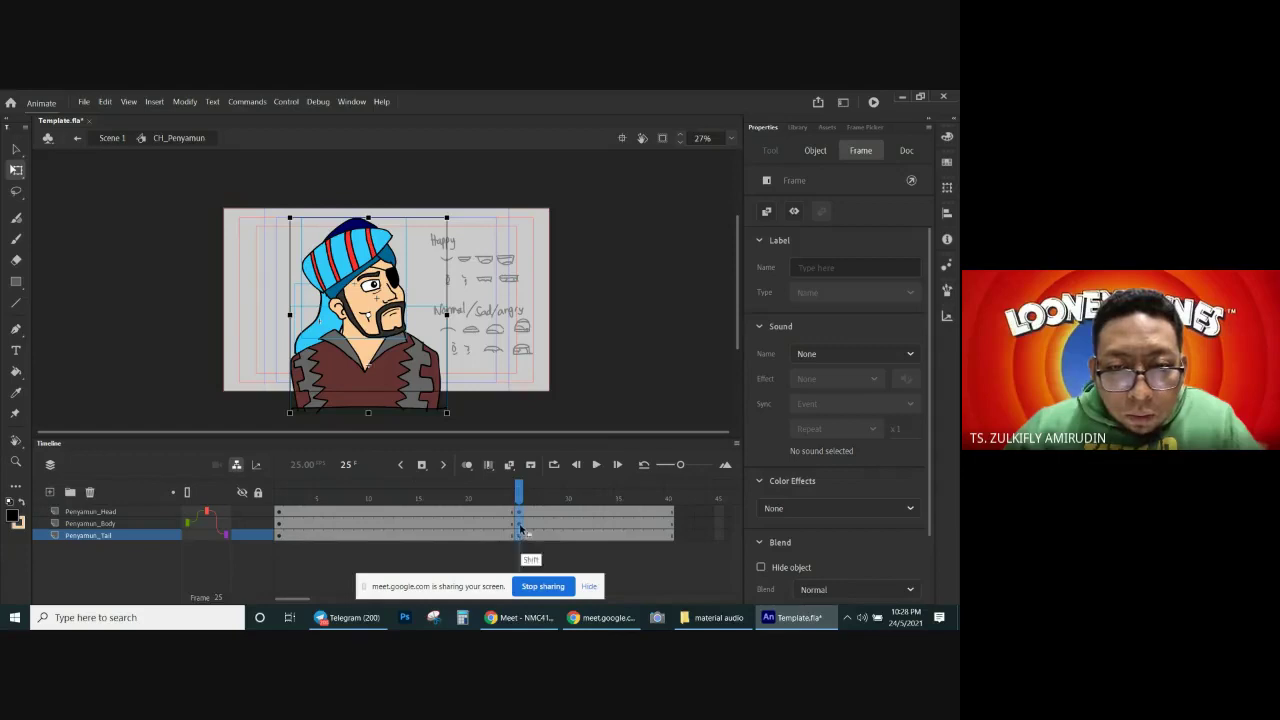
click(514, 324)
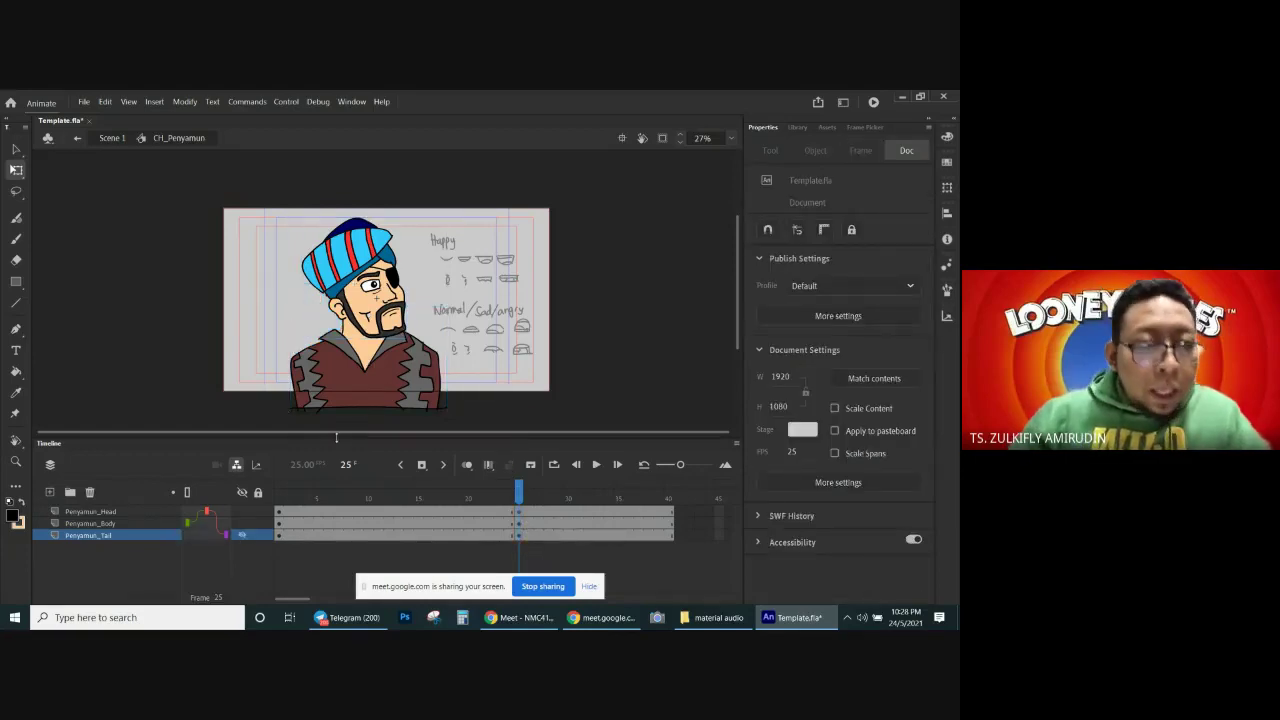
Step: Flip the Penyamun_Head instance horizontally at frame 25, and try a slight counterclockwise tilt on it
click(388, 313)
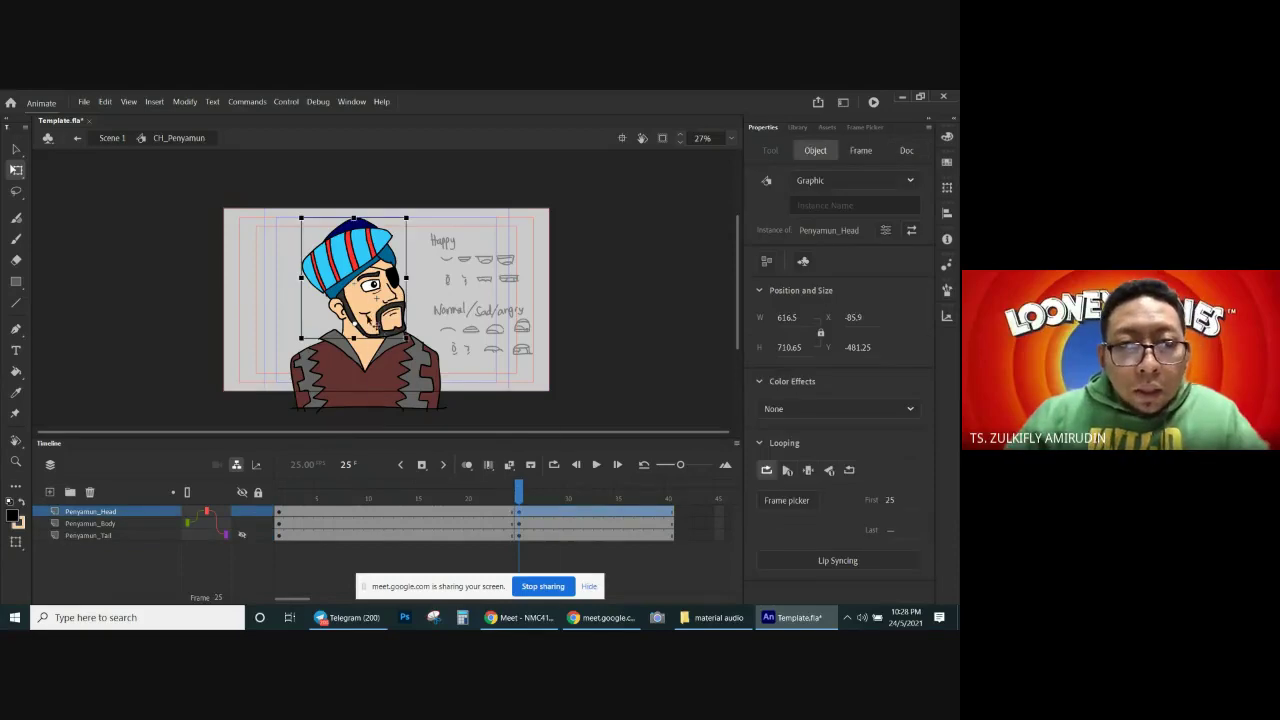
right_click(370, 316)
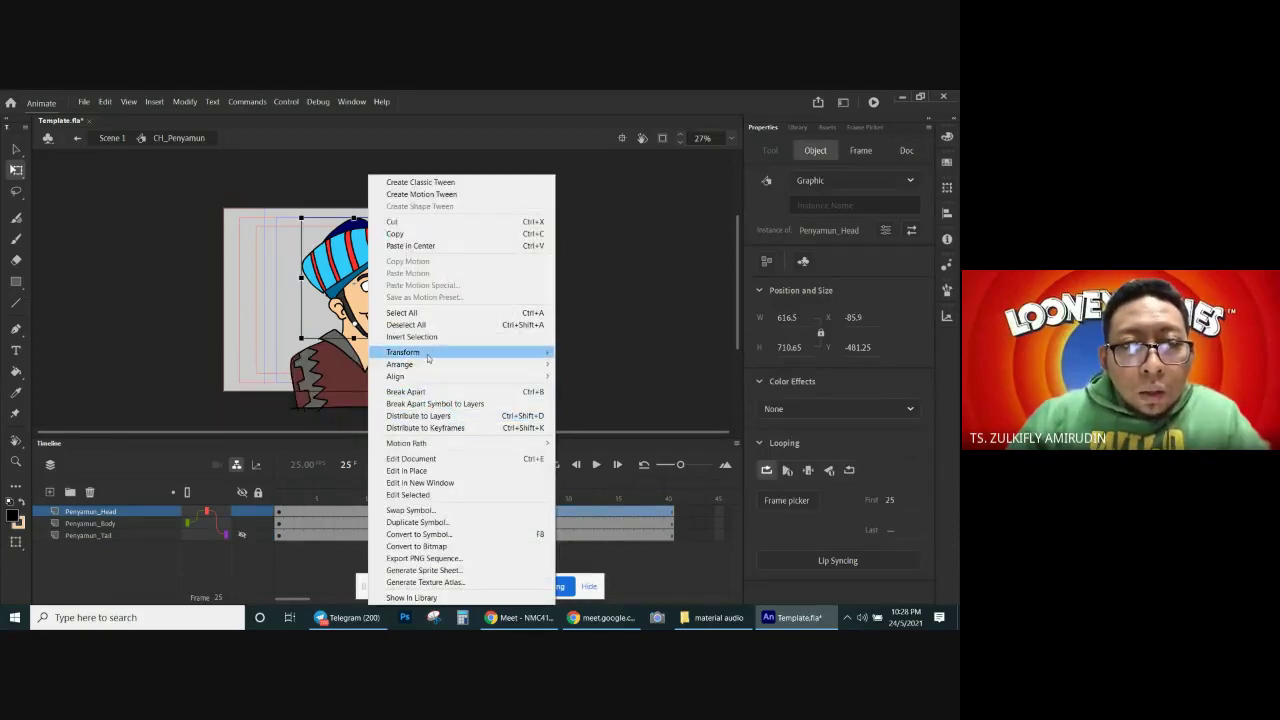
click(267, 483)
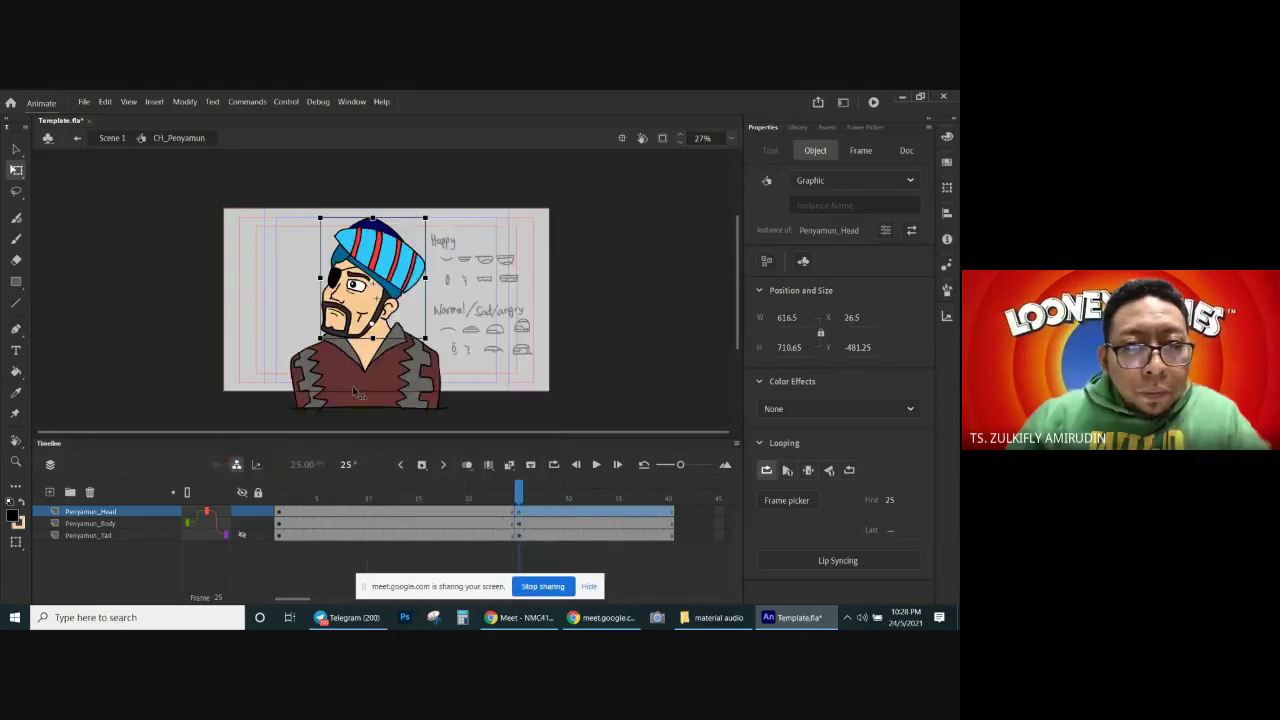
drag(431, 216, 403, 205)
key(ctrl+z)
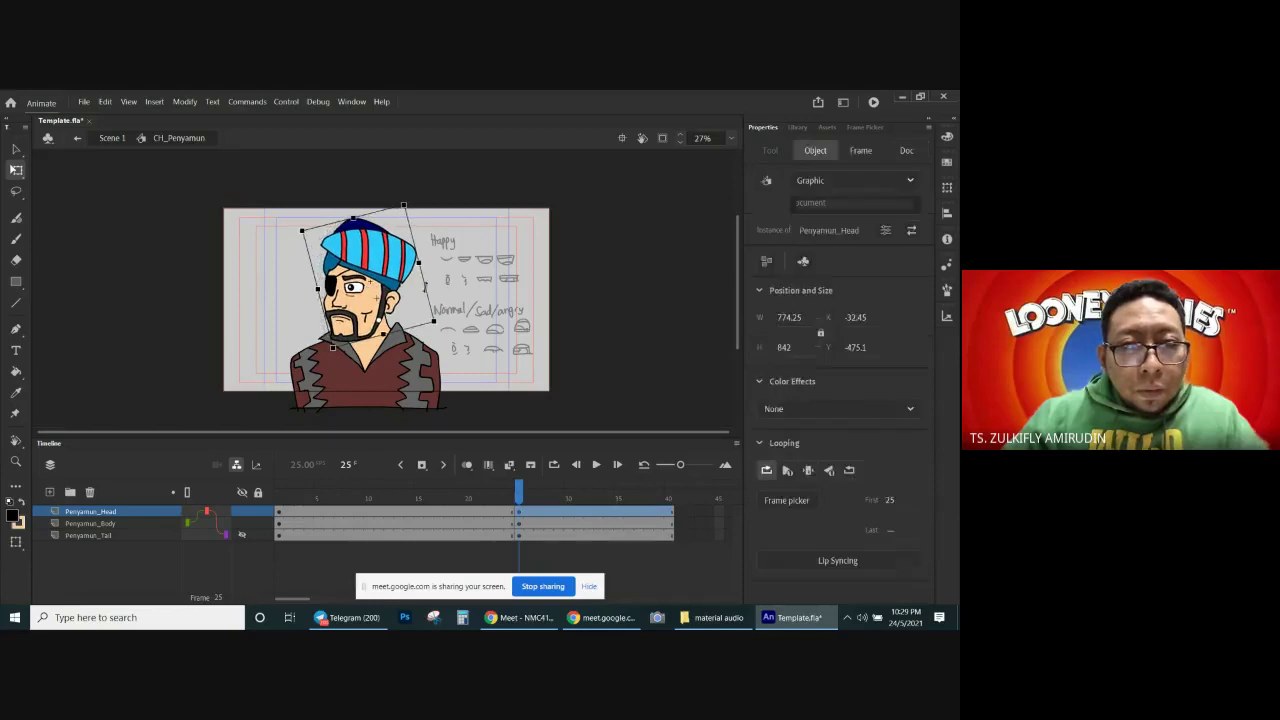
Step: Clear the head artwork at frame 23 of Penyamun_Head to make room for an in-between drawing
click(515, 392)
key(comma)
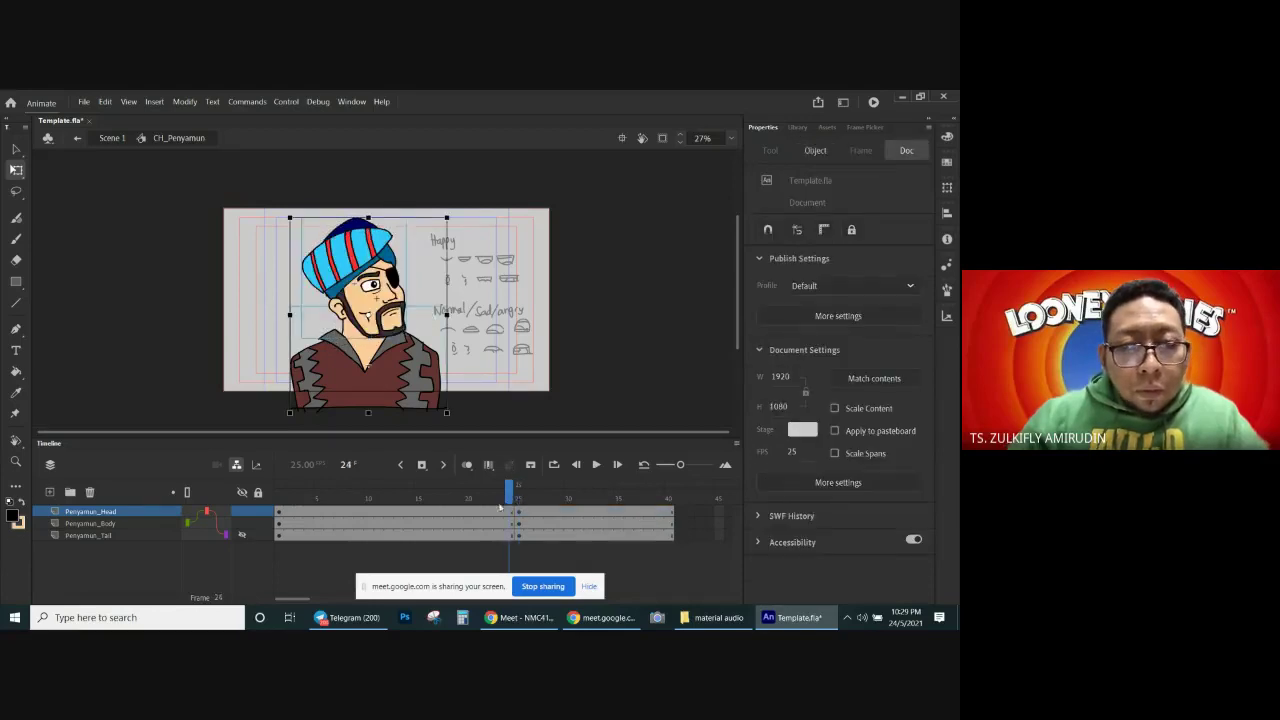
key(comma)
key(comma)
key(period)
key(period)
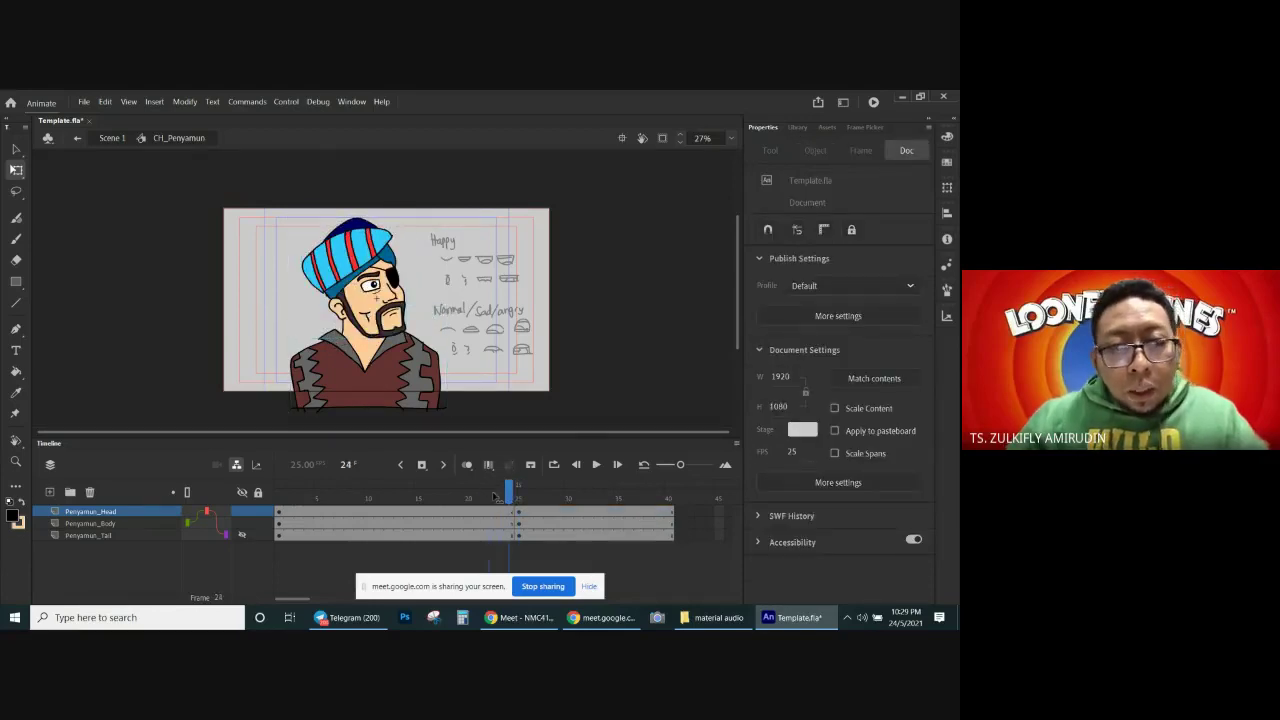
key(comma)
click(505, 513)
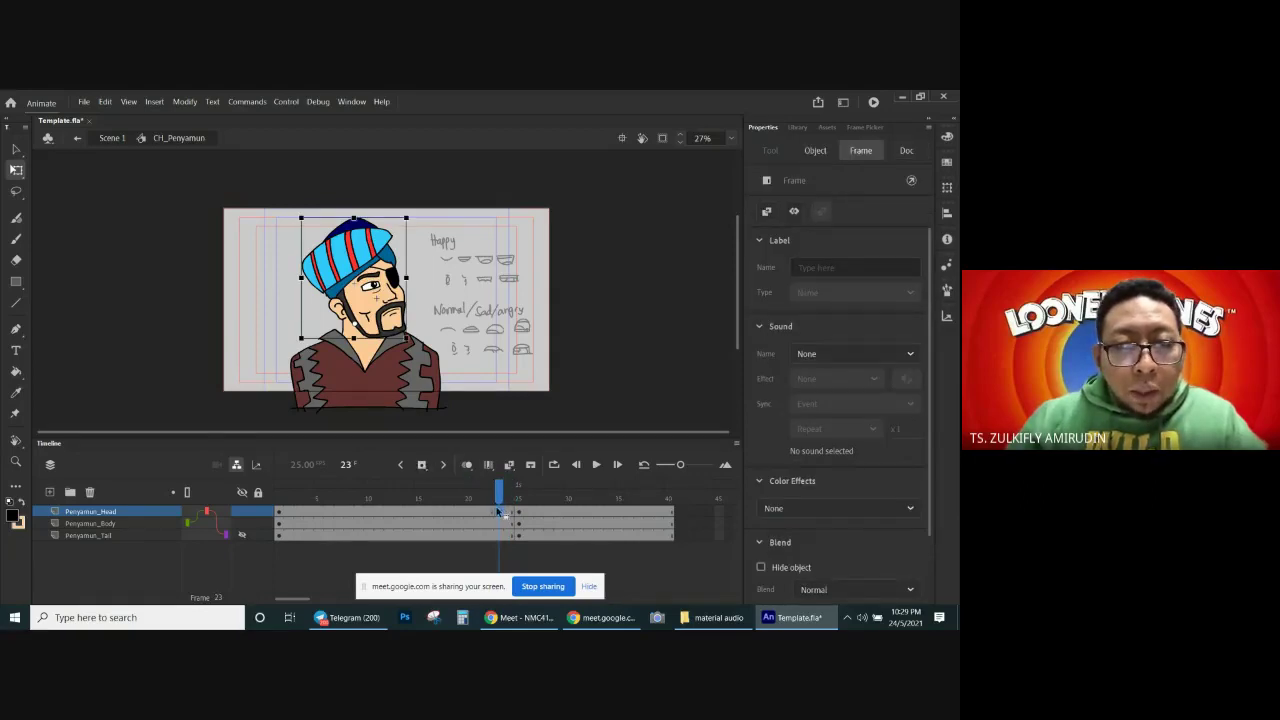
key(Delete)
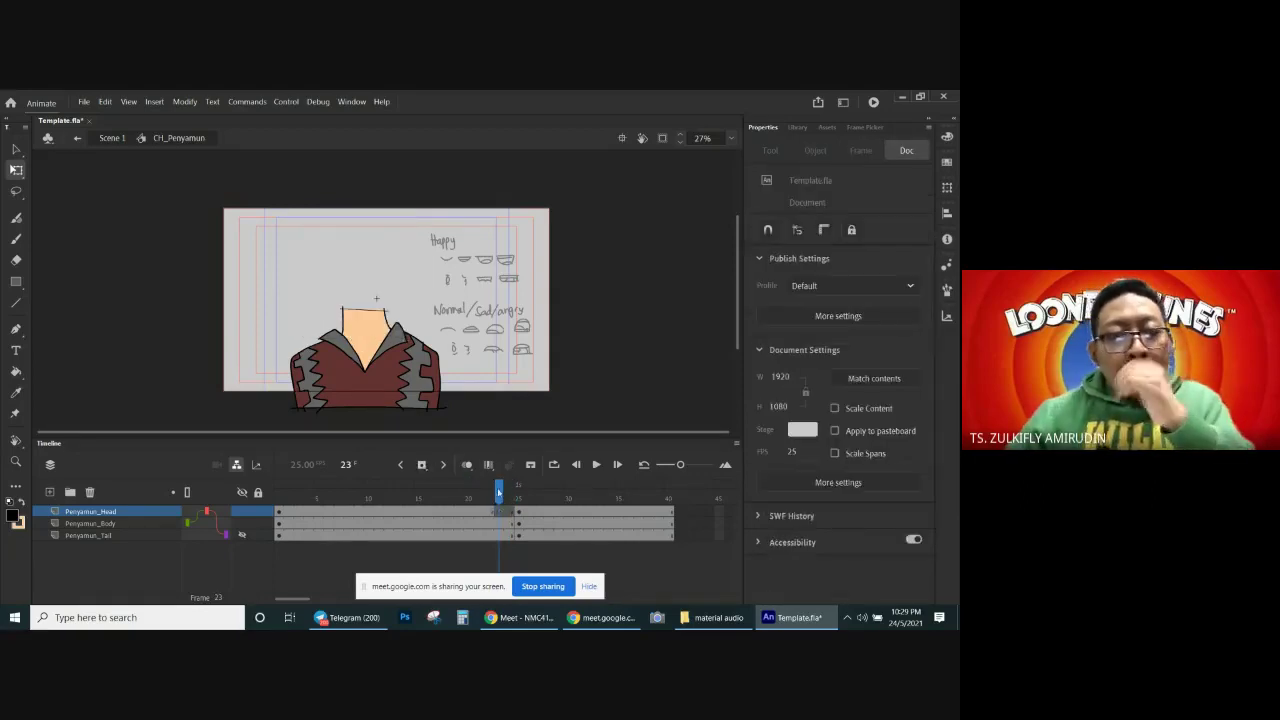
Step: With onion skin on and the Classic Brush at size 5, sketch the front-view nose and jaw at frame 23
click(16, 238)
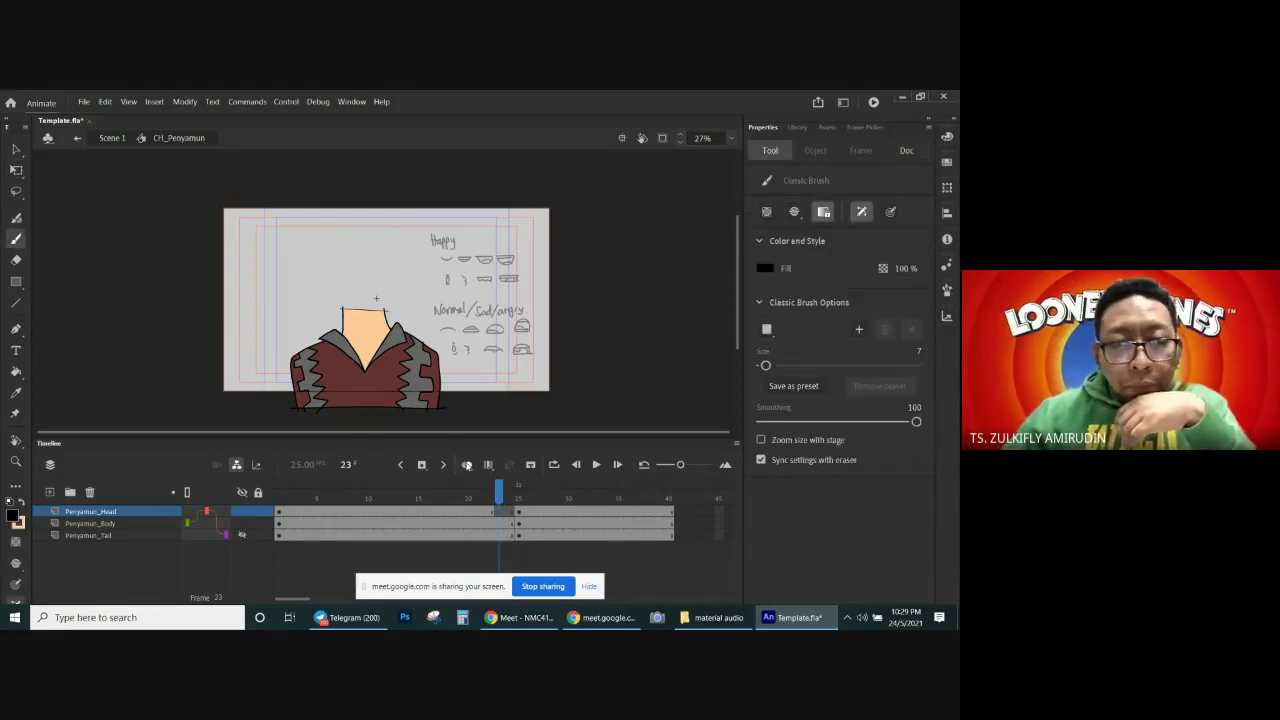
click(466, 464)
ctrl+click(348, 304)
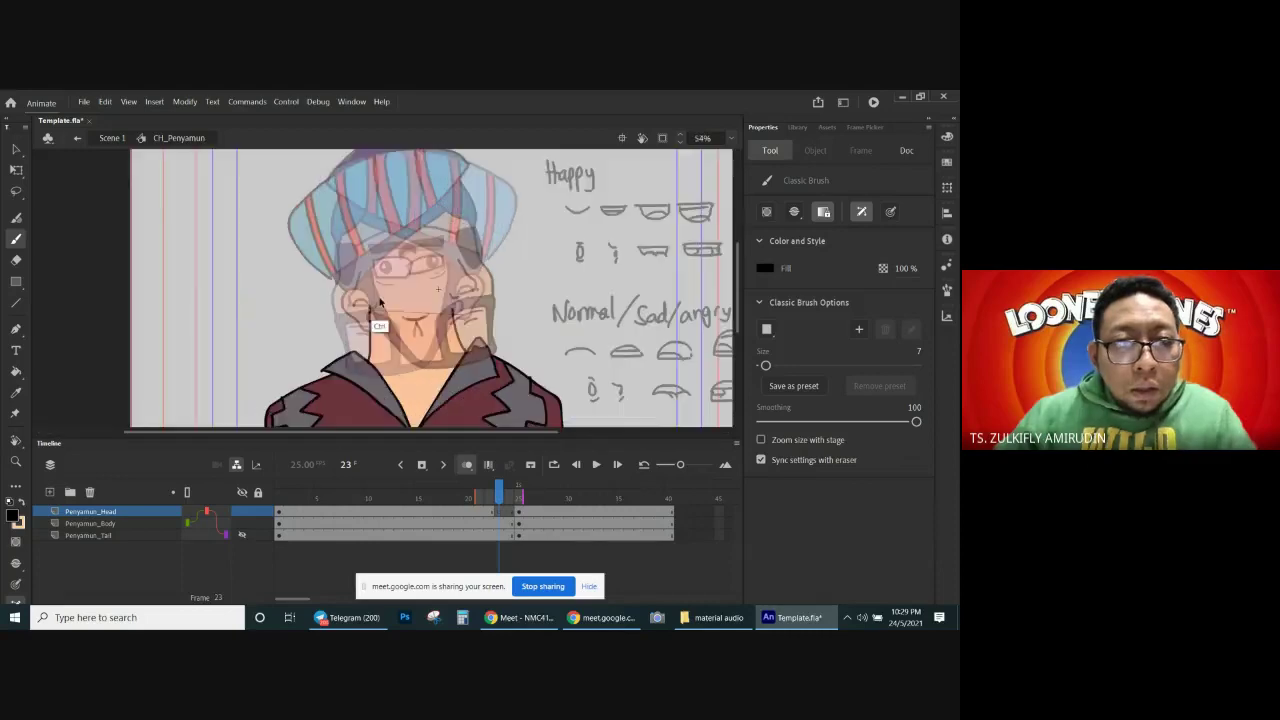
drag(411, 270, 416, 307)
key(ctrl+z)
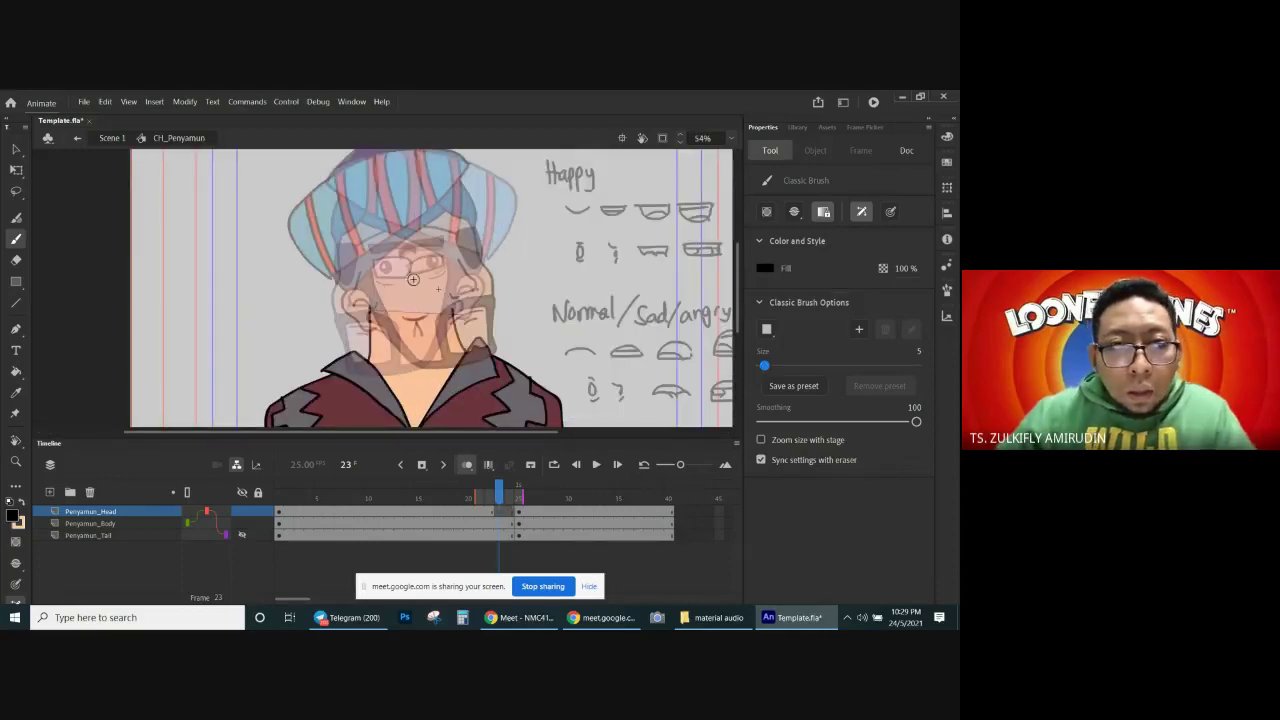
mouse_move(409, 269)
mouse_down()
mouse_move(411, 295)
mouse_move(361, 310)
mouse_move(388, 368)
mouse_move(440, 369)
mouse_up()
drag(470, 270, 463, 310)
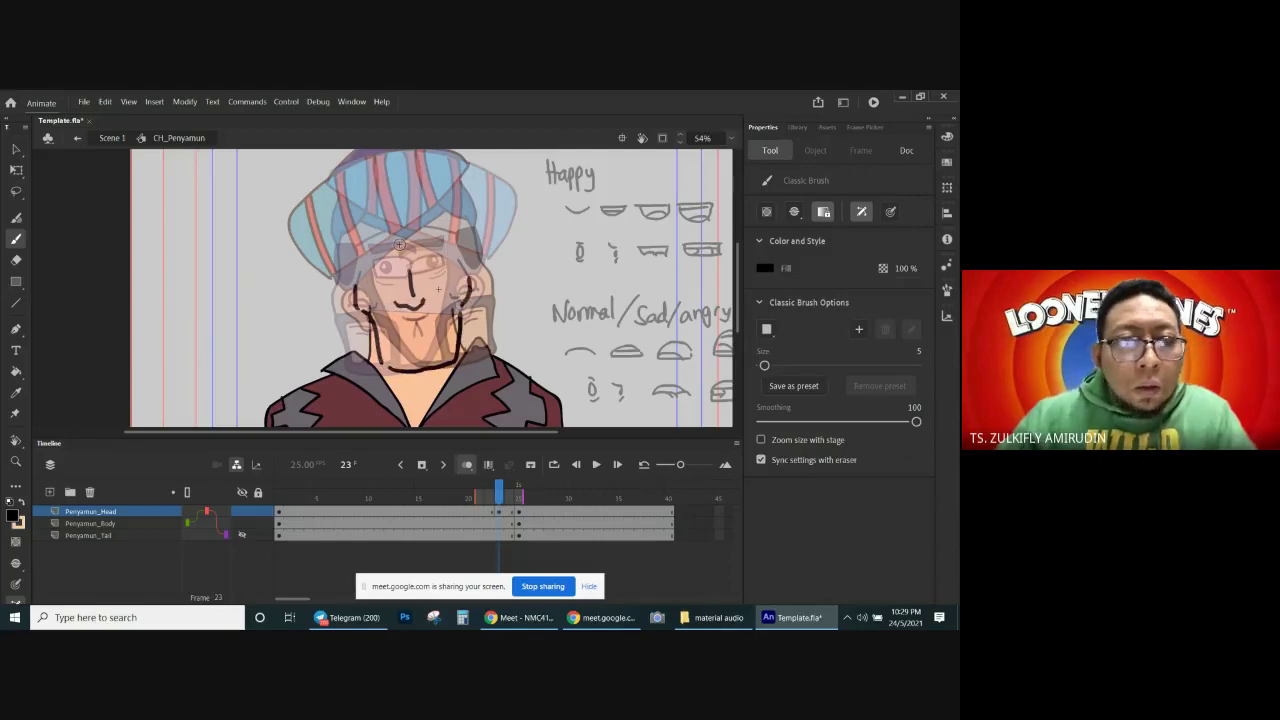
Step: Sketch the ears, turban brim, closed eyes, mouth and beard outline of the front-view head at frame 23
drag(355, 273, 348, 296)
drag(466, 265, 470, 250)
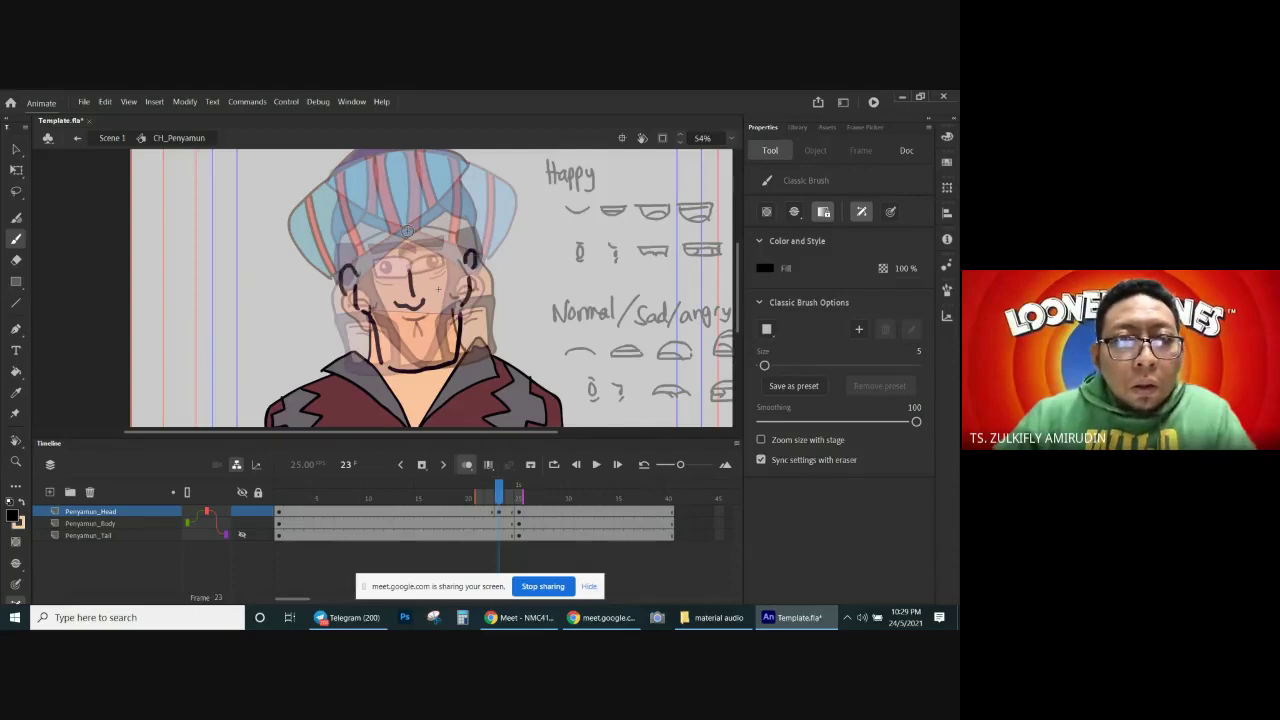
mouse_move(354, 250)
mouse_down()
mouse_move(415, 214)
mouse_move(464, 242)
mouse_move(368, 272)
mouse_move(447, 268)
mouse_up()
drag(395, 318, 393, 368)
mouse_move(418, 315)
mouse_down()
mouse_move(444, 315)
mouse_move(447, 354)
mouse_move(436, 330)
mouse_up()
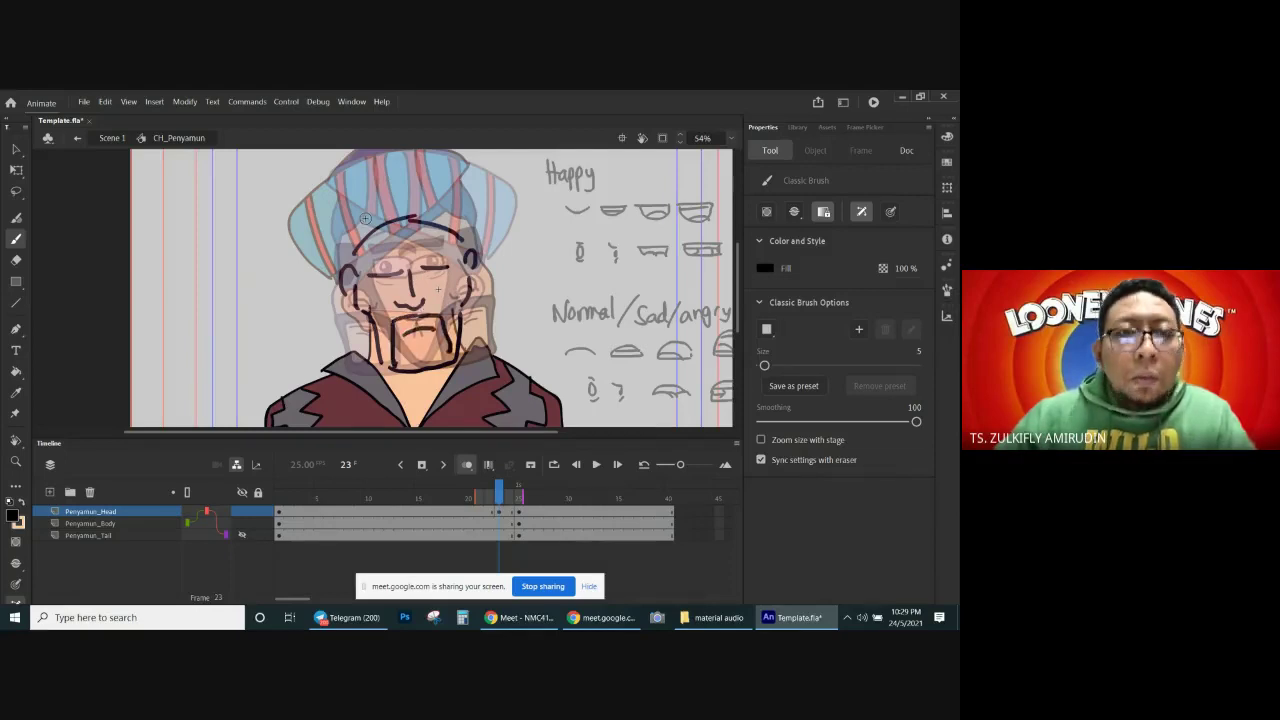
Step: Draw the turban's outer outline on the in-between head, and turn off onion skin to preview the neighbouring frames
mouse_move(332, 271)
mouse_down()
mouse_move(405, 152)
mouse_move(480, 172)
mouse_move(496, 258)
mouse_move(467, 301)
mouse_up()
mouse_move(342, 248)
mouse_down()
mouse_move(397, 203)
mouse_move(448, 217)
mouse_move(462, 236)
mouse_up()
drag(461, 358, 509, 265)
click(467, 465)
key(comma)
key(period)
key(period)
key(period)
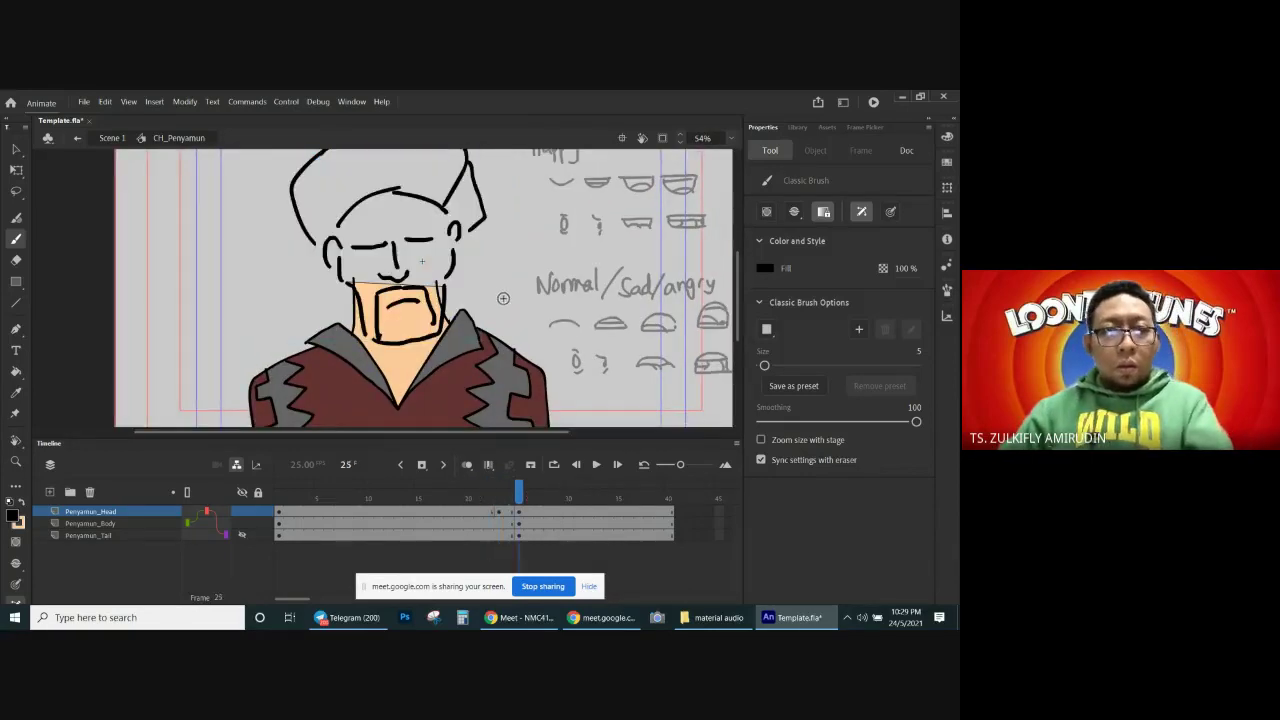
Step: Add a filled black eyepatch with its strap to the sketched head, and thicken the moustache and beard strokes
key(comma)
mouse_move(410, 220)
mouse_down()
mouse_move(440, 255)
mouse_move(420, 230)
mouse_move(434, 250)
mouse_move(412, 247)
mouse_move(514, 262)
mouse_up()
mouse_move(443, 289)
mouse_down()
mouse_move(478, 286)
mouse_move(440, 332)
mouse_up()
drag(484, 286, 490, 316)
drag(409, 278, 426, 331)
mouse_move(431, 338)
mouse_down()
mouse_move(490, 335)
mouse_move(500, 274)
mouse_up()
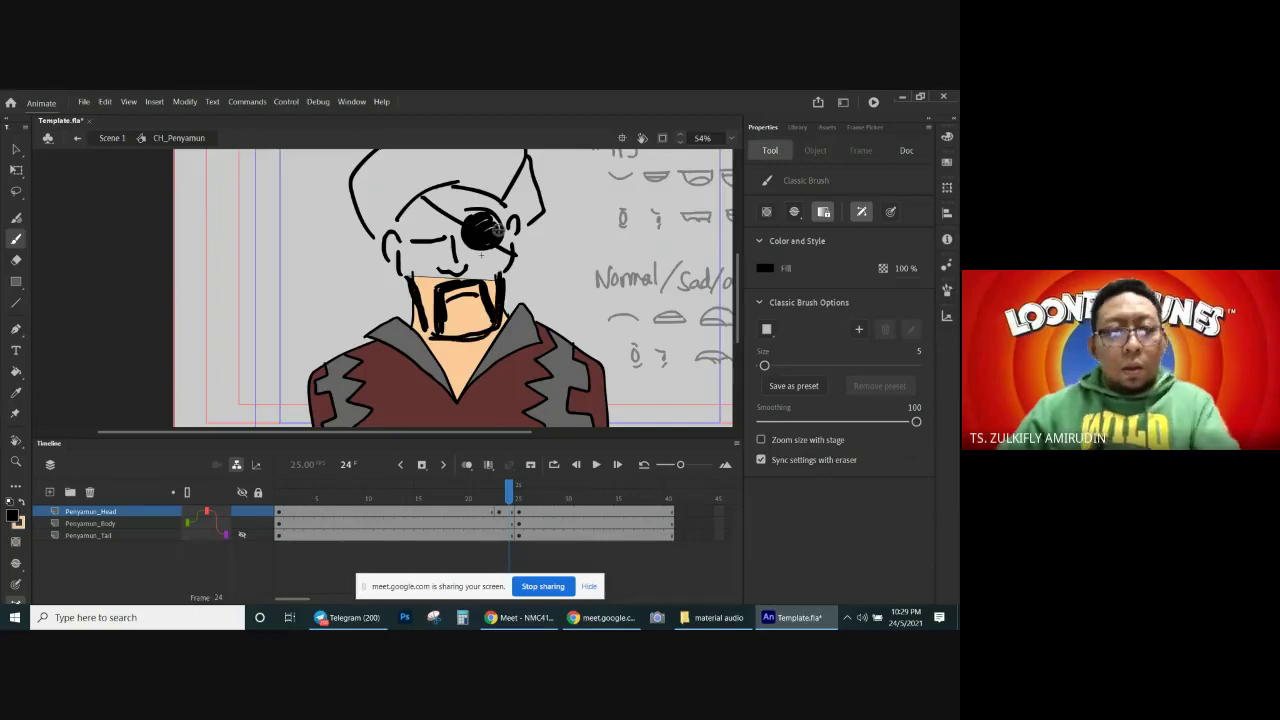
Step: Step through frames 25 to 21 to check the head turn with the sketched in-between
key(comma)
key(comma)
key(comma)
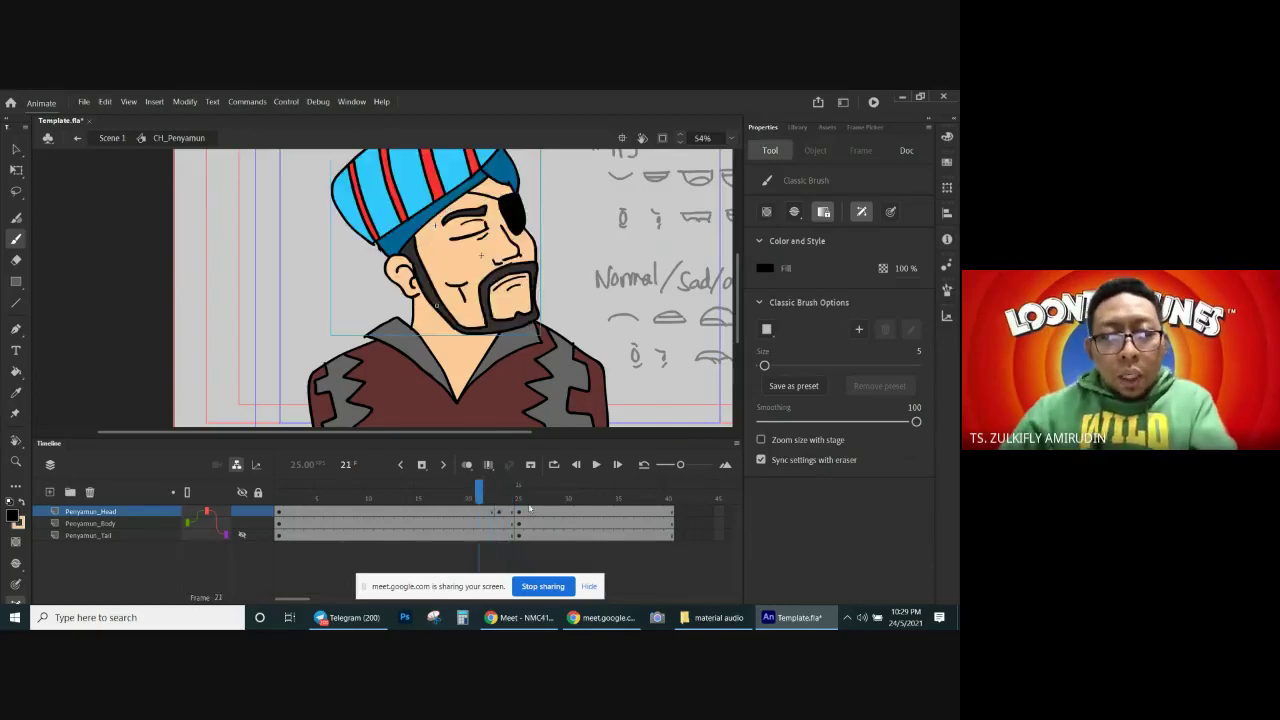
click(519, 512)
key(comma)
key(comma)
key(comma)
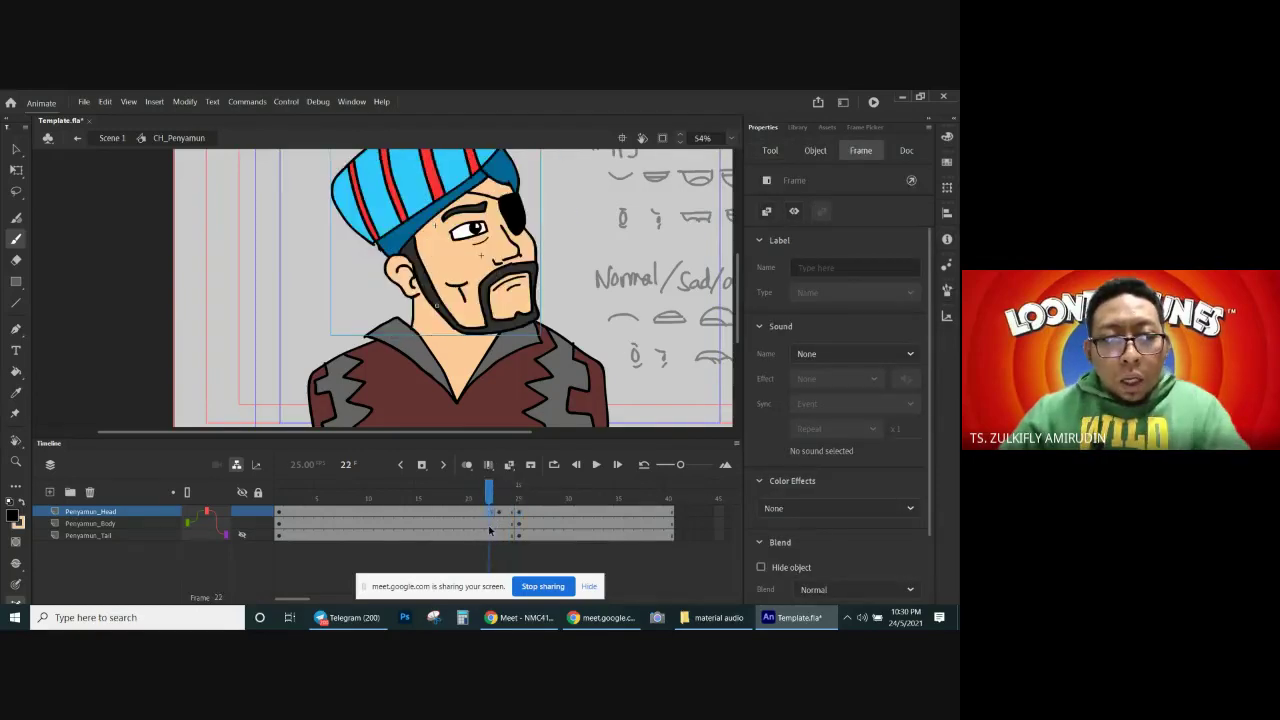
Step: Add keyframes at frame 23 on Penyamun_Body and Penyamun_Tail, and select the Penyamun_Head instance at frame 22
click(500, 524)
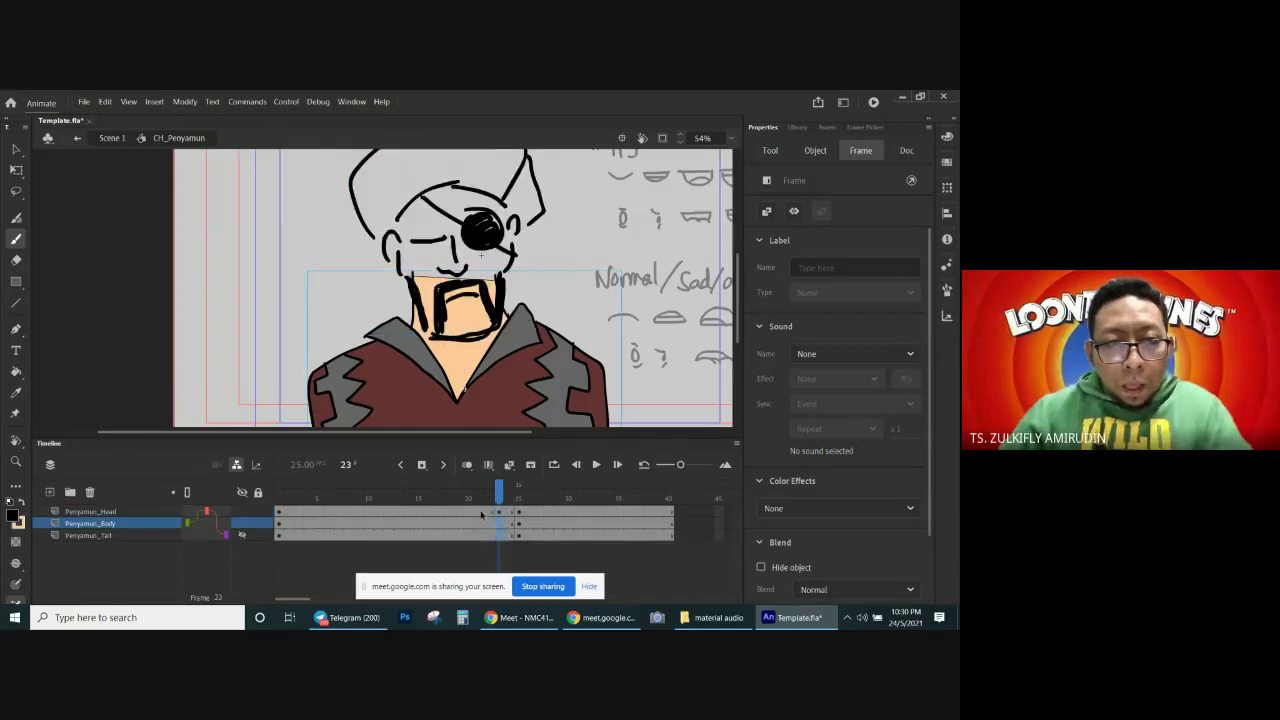
click(488, 512)
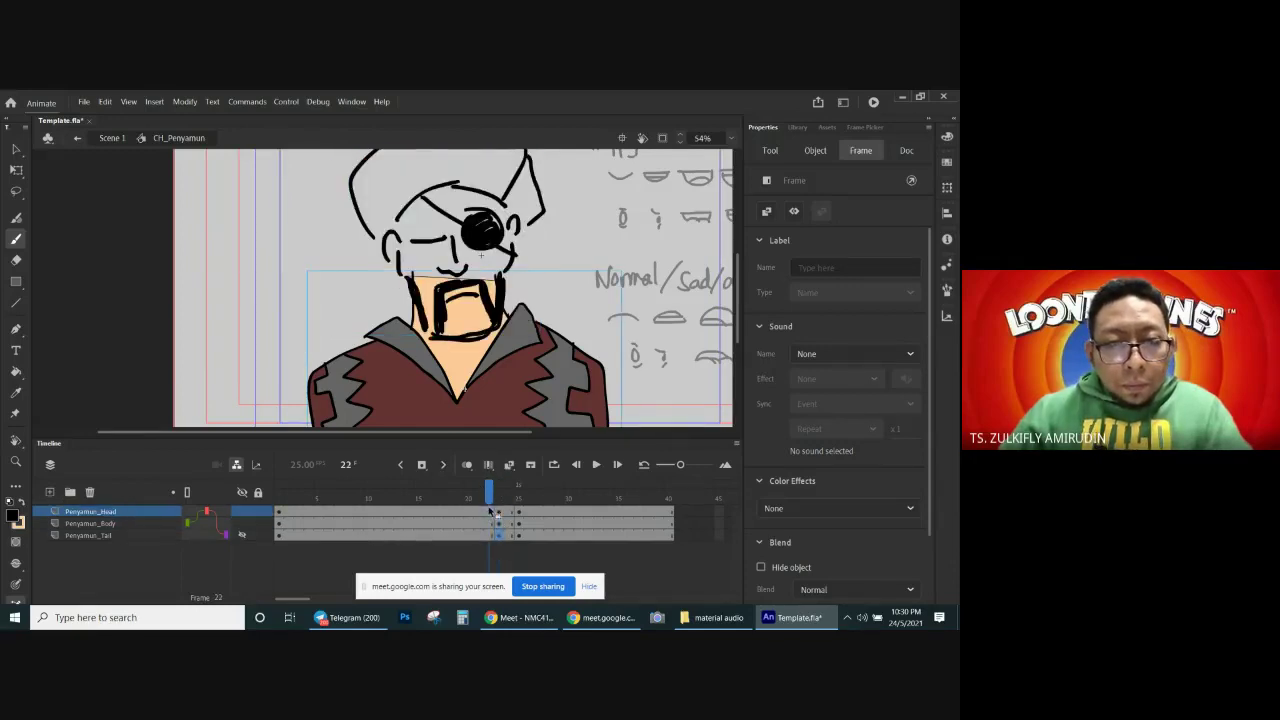
key(v)
click(463, 334)
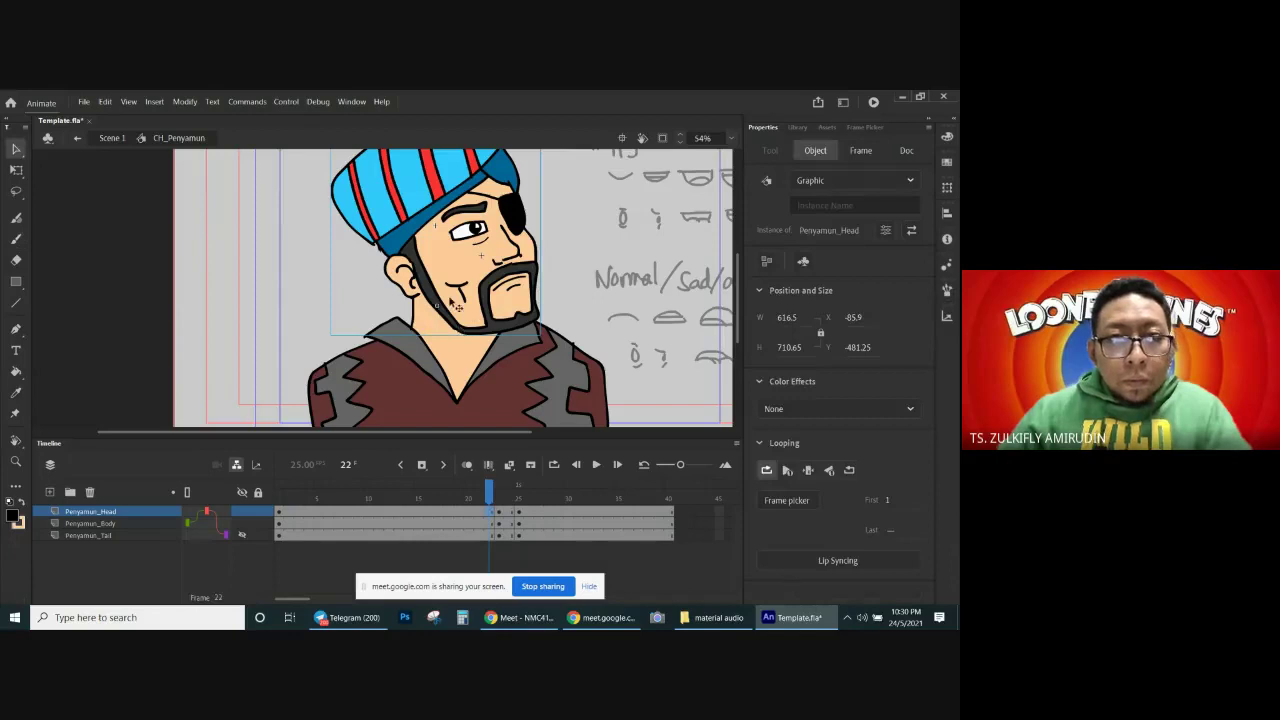
Step: Add a Penyamun_Head keyframe at frame 21 and rotate the head slightly clockwise so the face dips
drag(465, 265, 449, 321)
key(q)
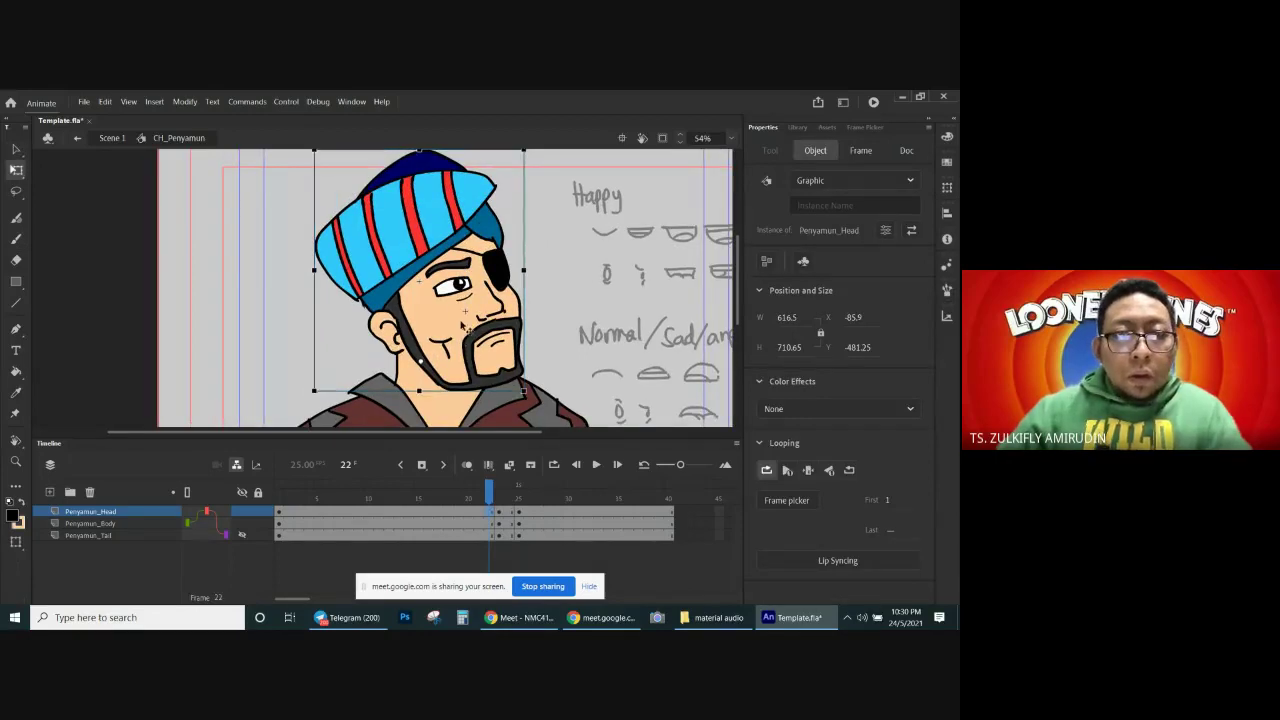
click(478, 512)
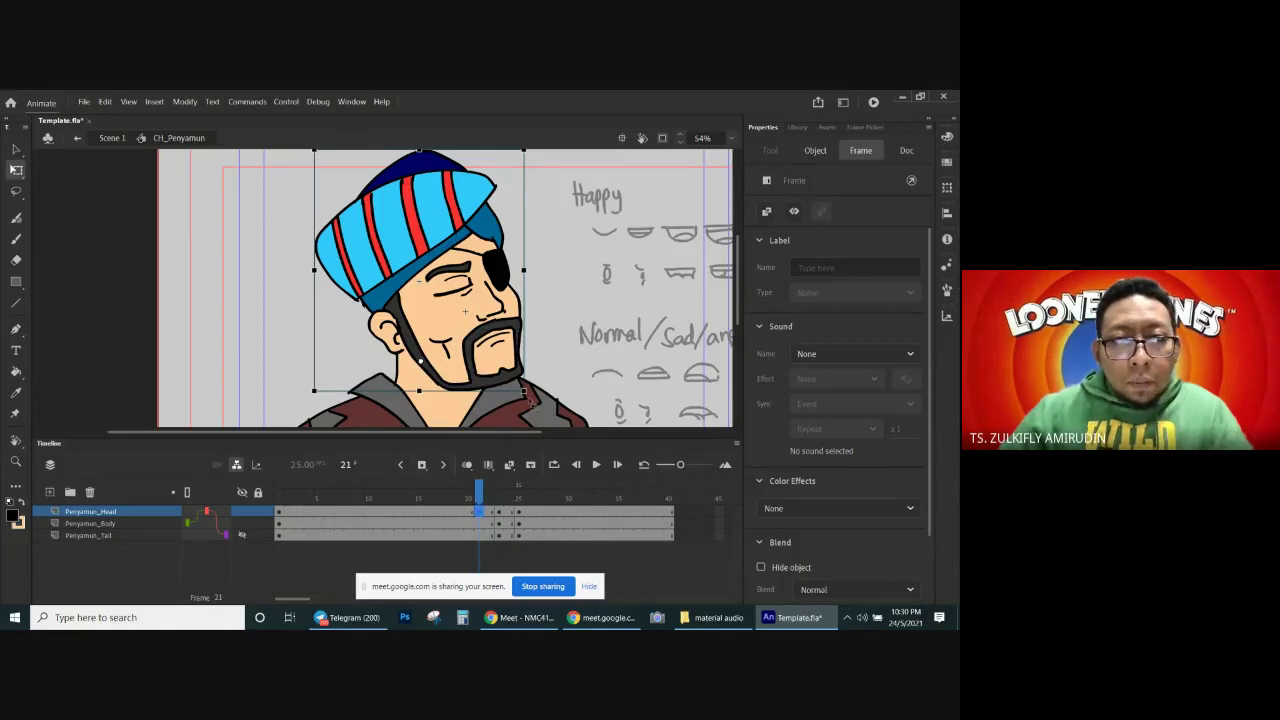
drag(529, 401, 463, 367)
Step: Add a Penyamun_Head keyframe at frame 17 and create a classic tween from it to frame 21
click(438, 512)
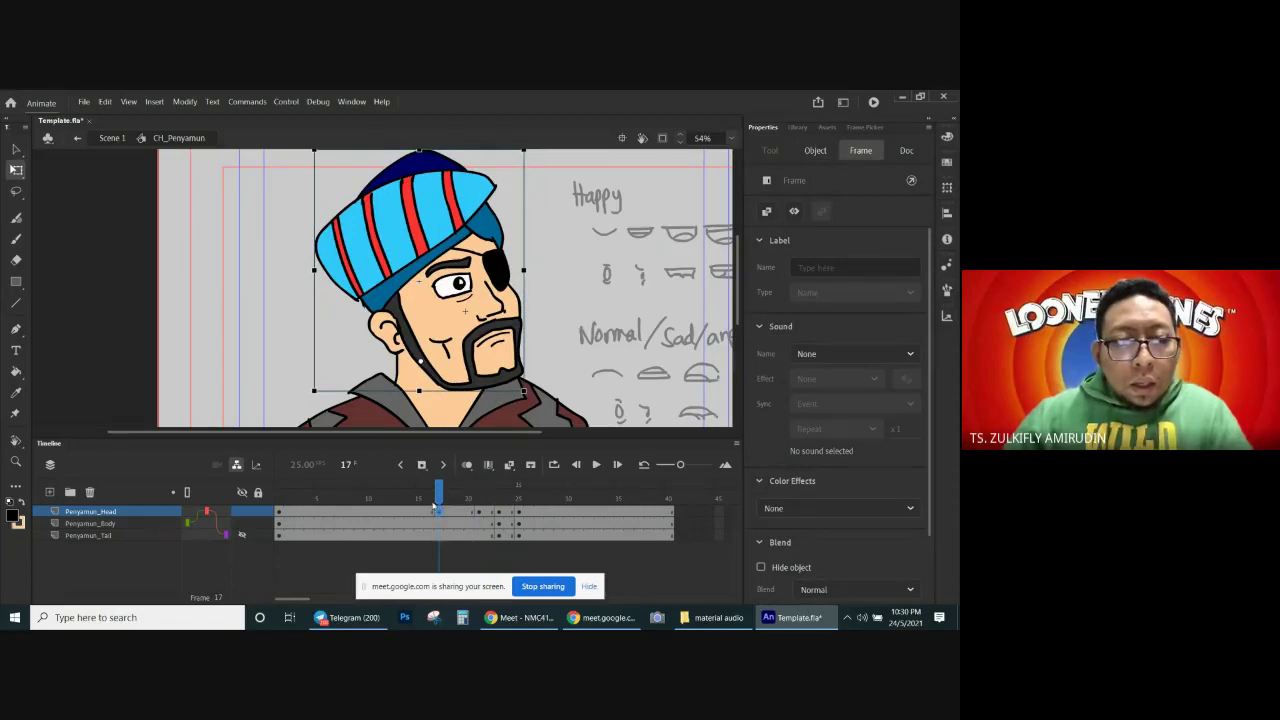
right_click(436, 517)
click(480, 215)
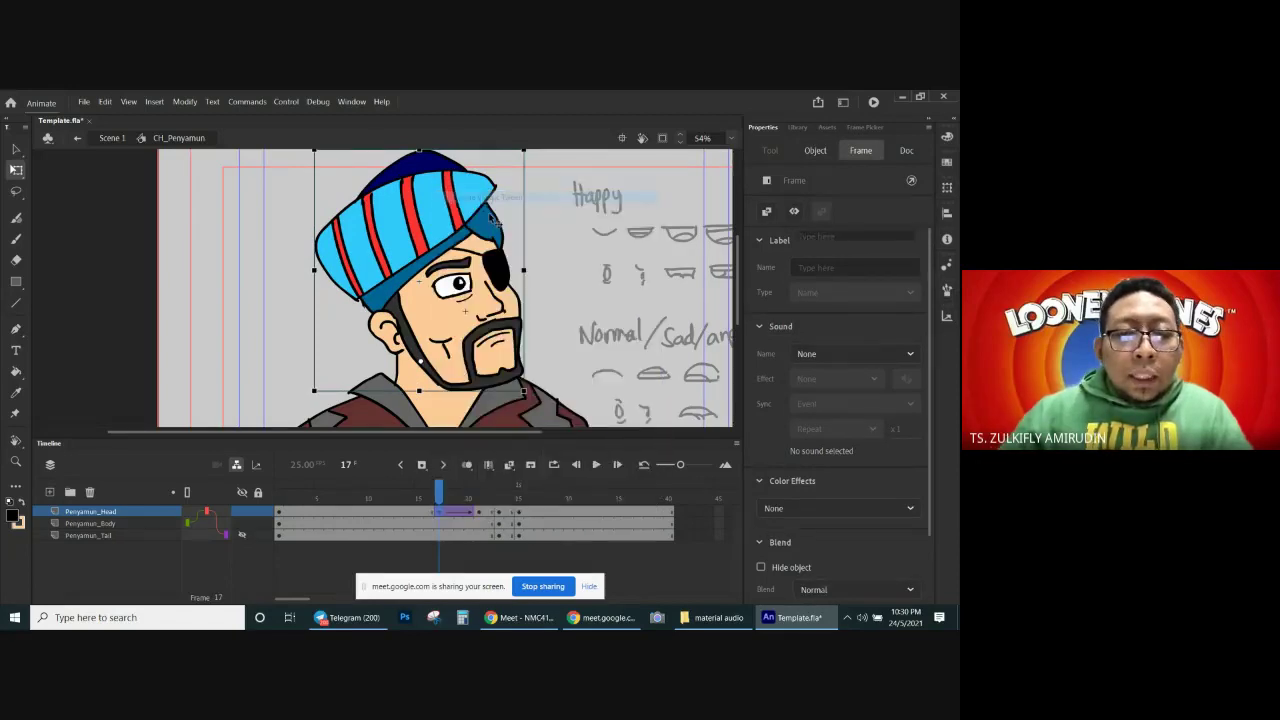
Step: Step and scrub through frames 17 to 25 to check the head dip leading into the sketched in-between
key(period)
key(period)
key(period)
key(period)
key(period)
key(period)
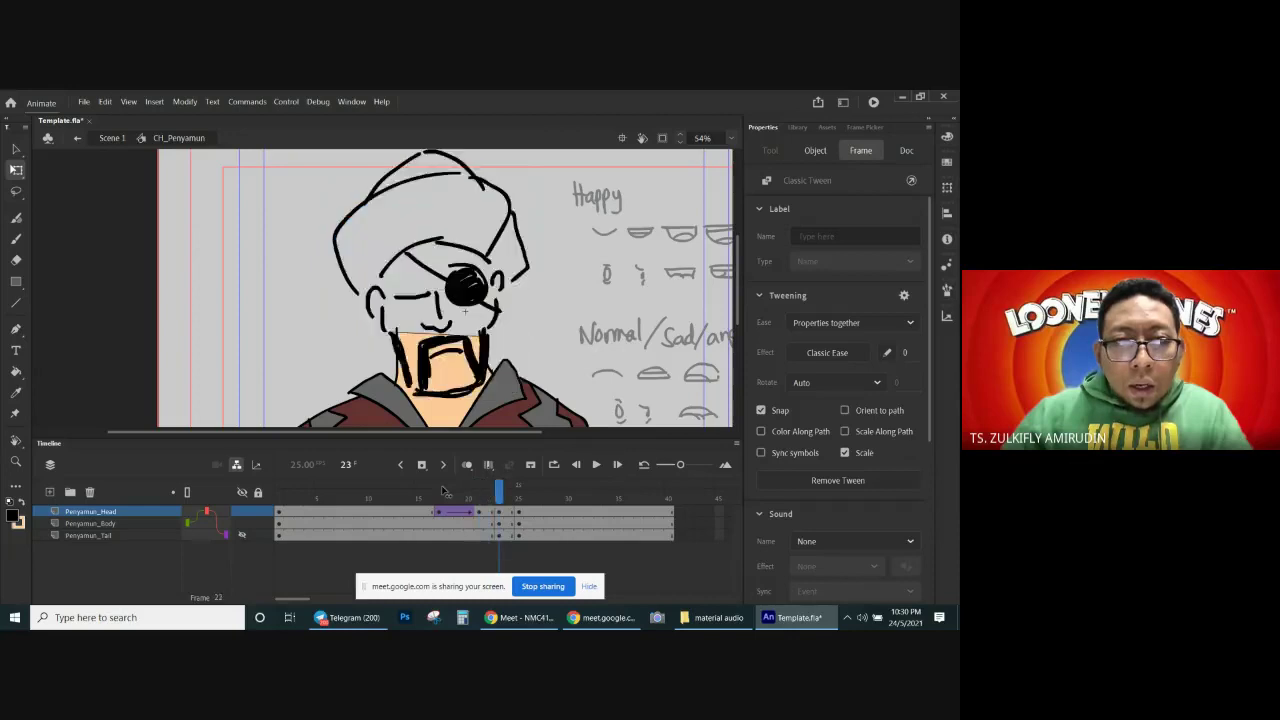
key(comma)
click(498, 497)
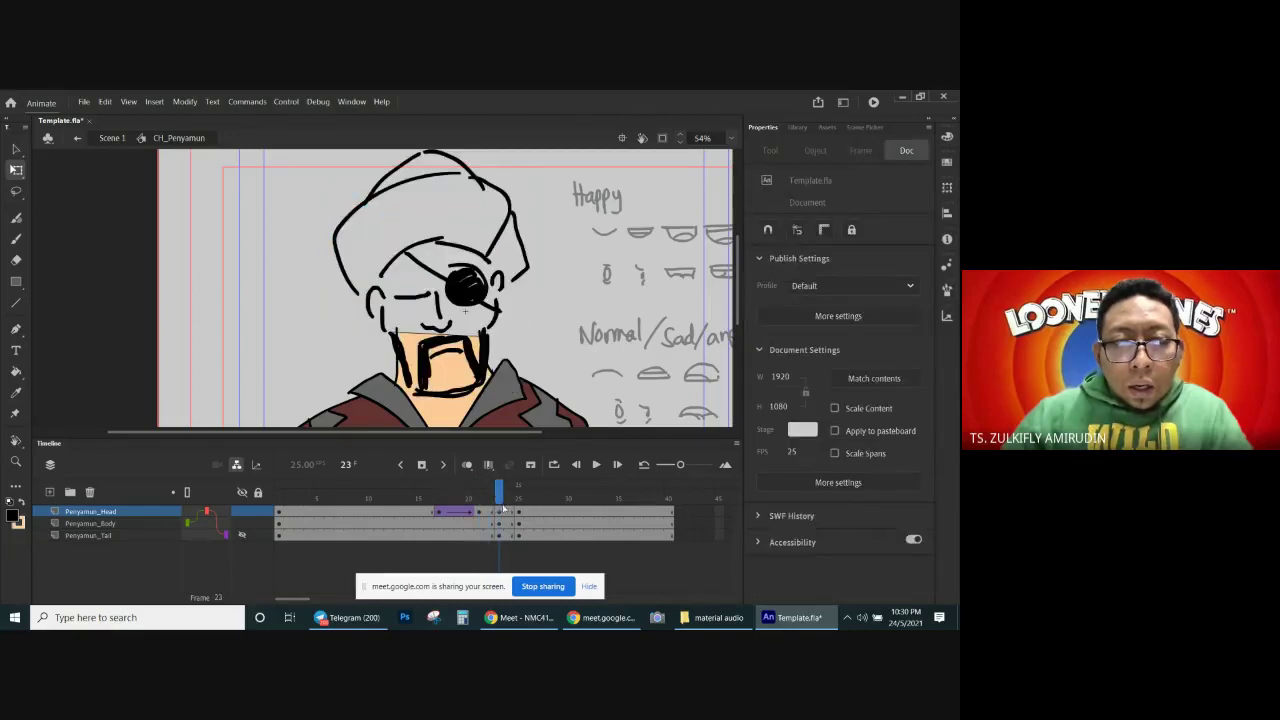
drag(498, 494, 528, 495)
Step: Add a Penyamun_Head keyframe at frame 29 and play back the head turn
click(518, 512)
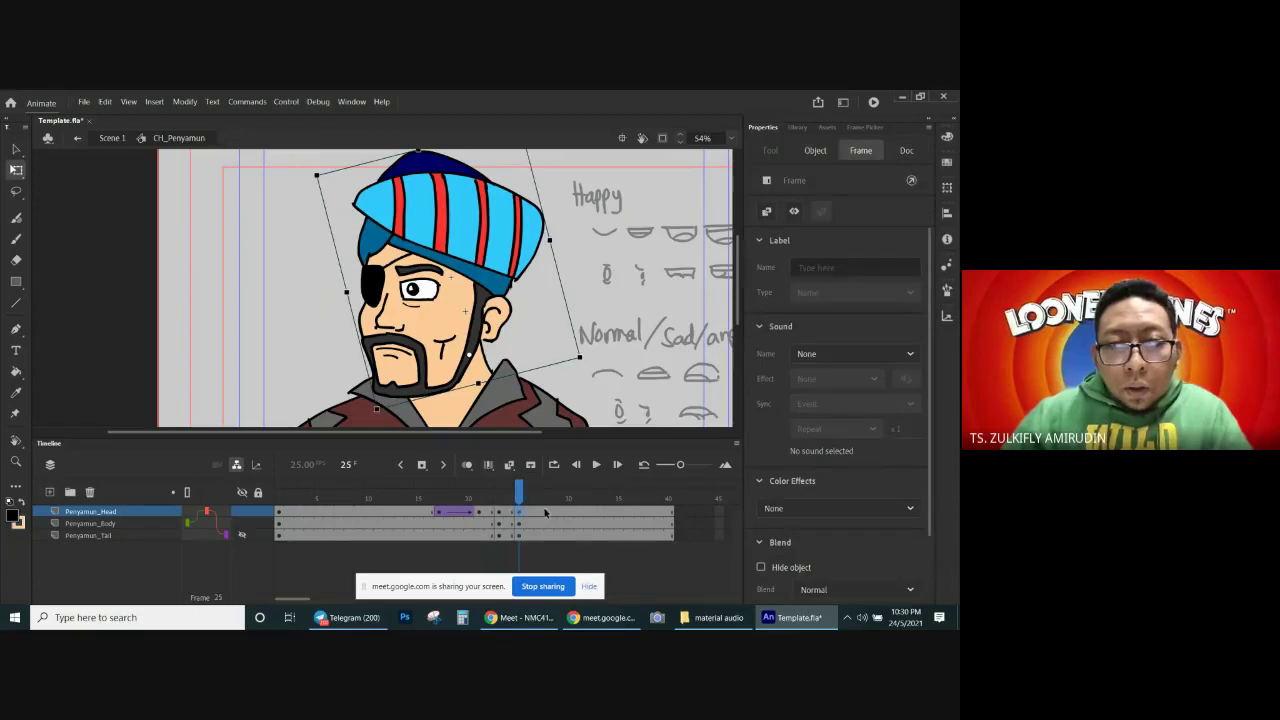
click(557, 513)
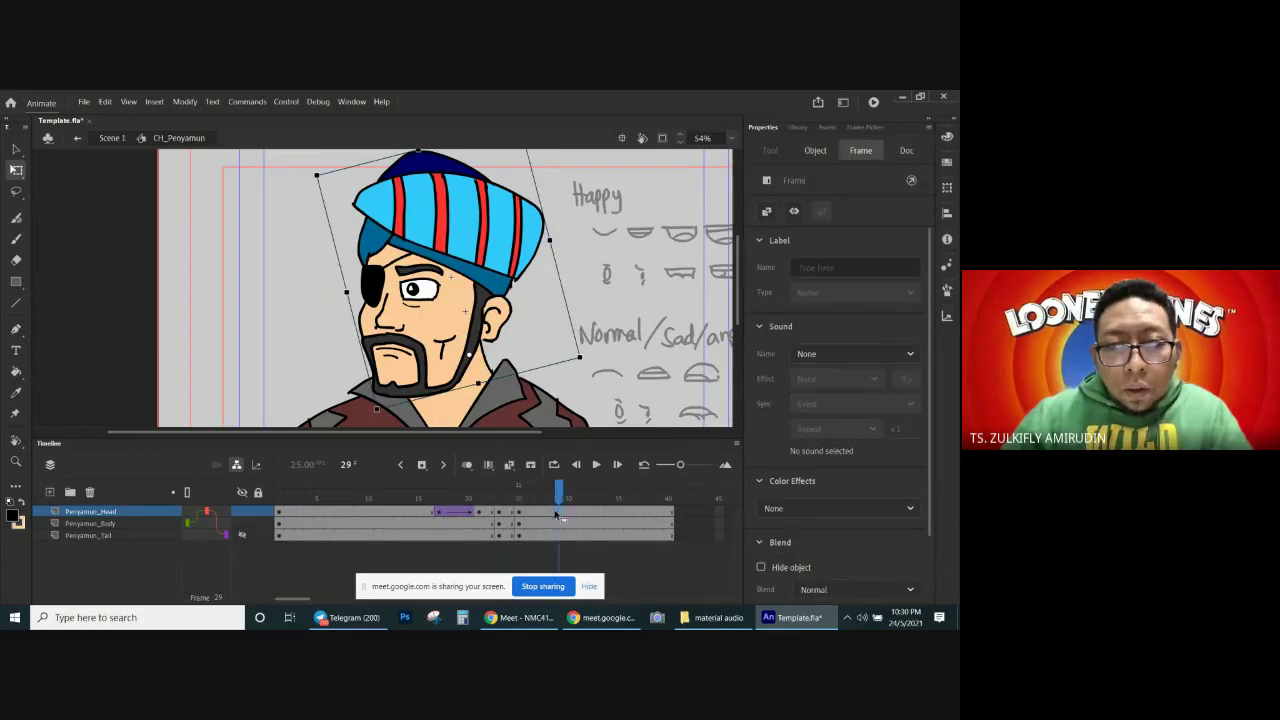
click(430, 499)
key(Return)
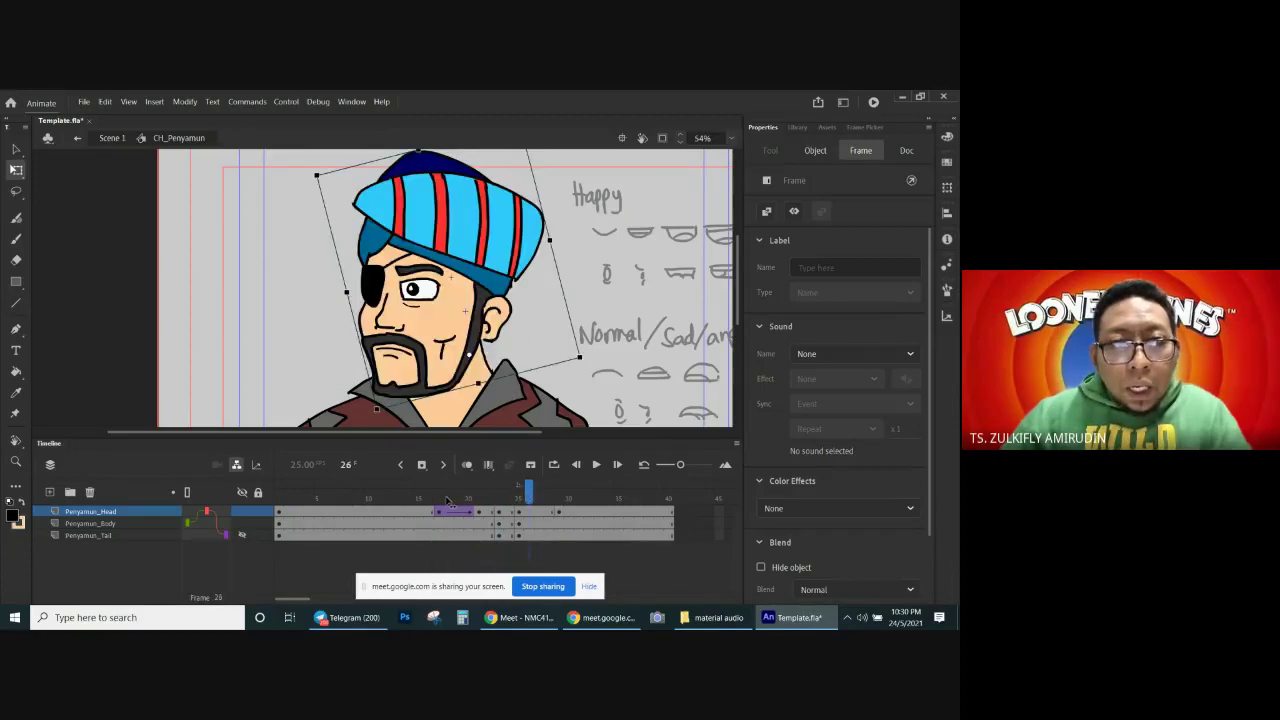
Step: Try a motion tween on Penyamun_Head from frame 29, and undo it
click(516, 508)
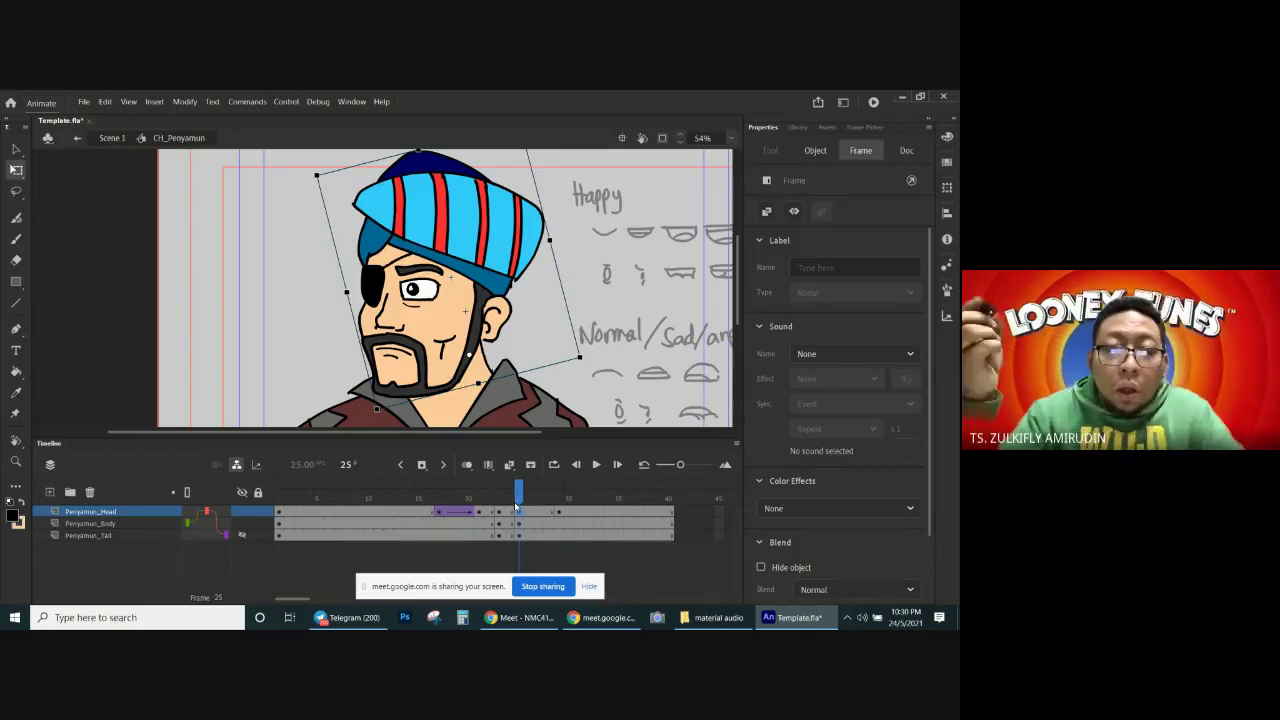
click(558, 511)
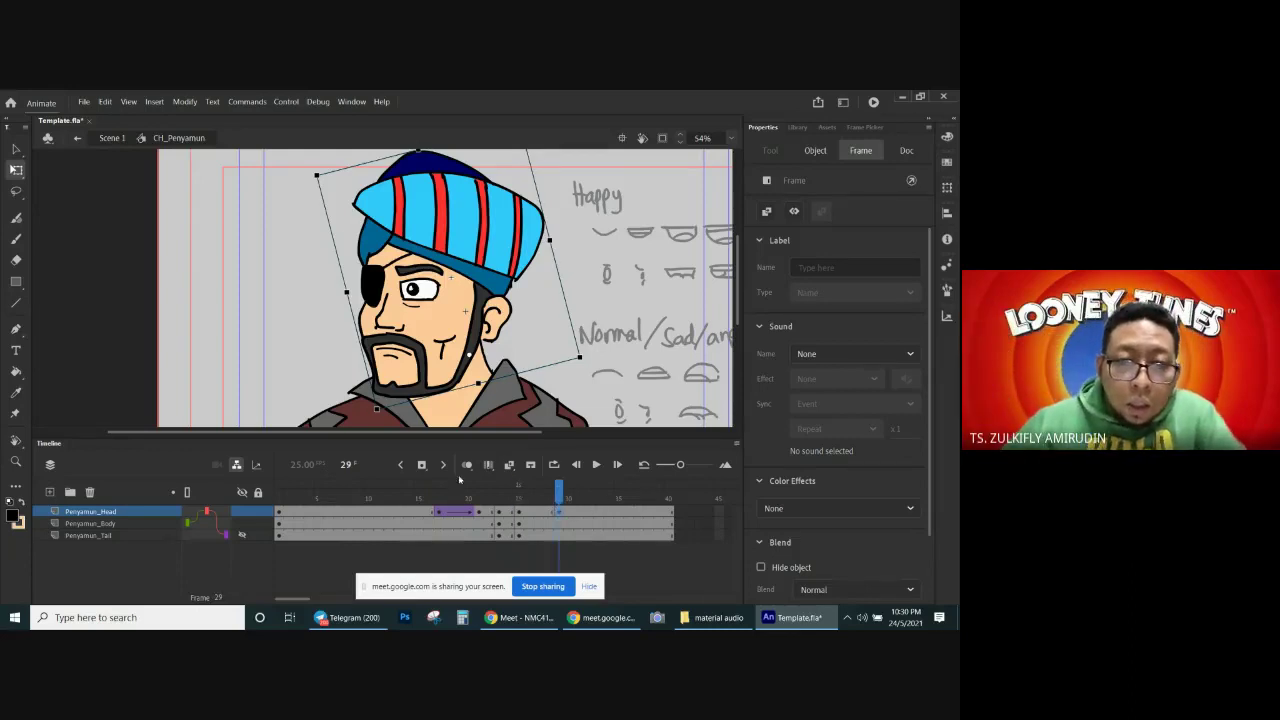
right_click(563, 516)
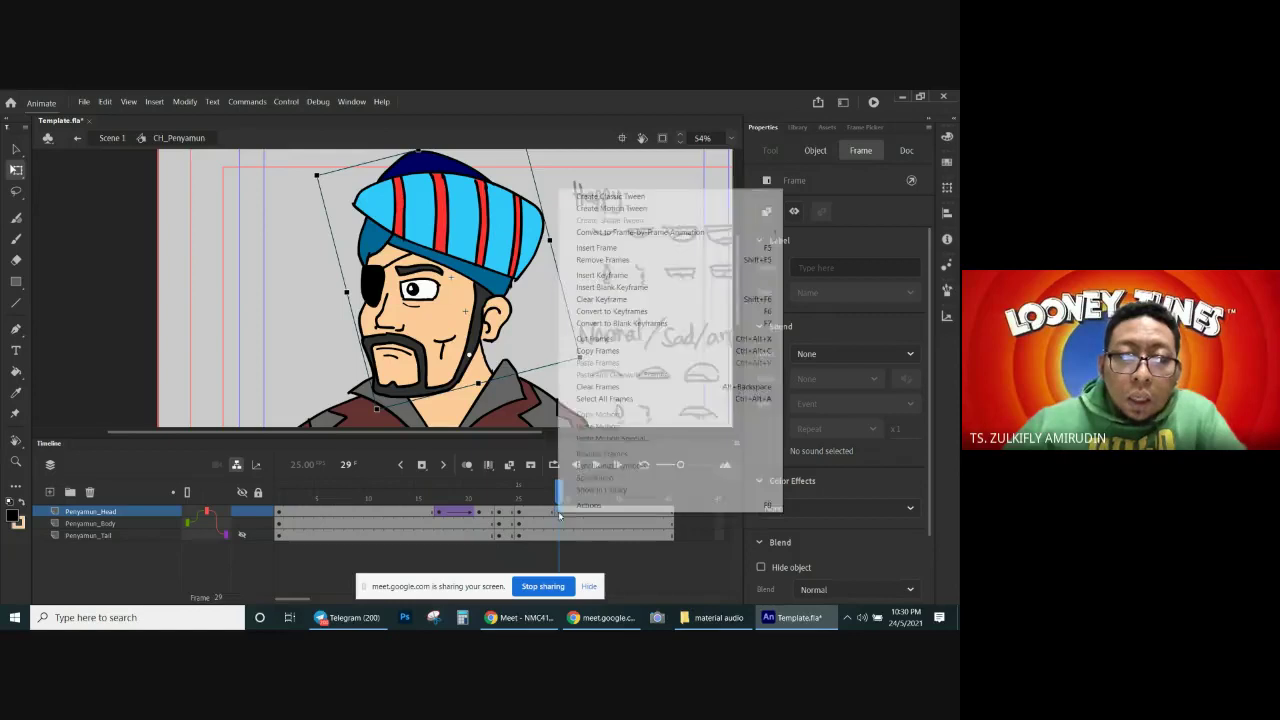
click(634, 211)
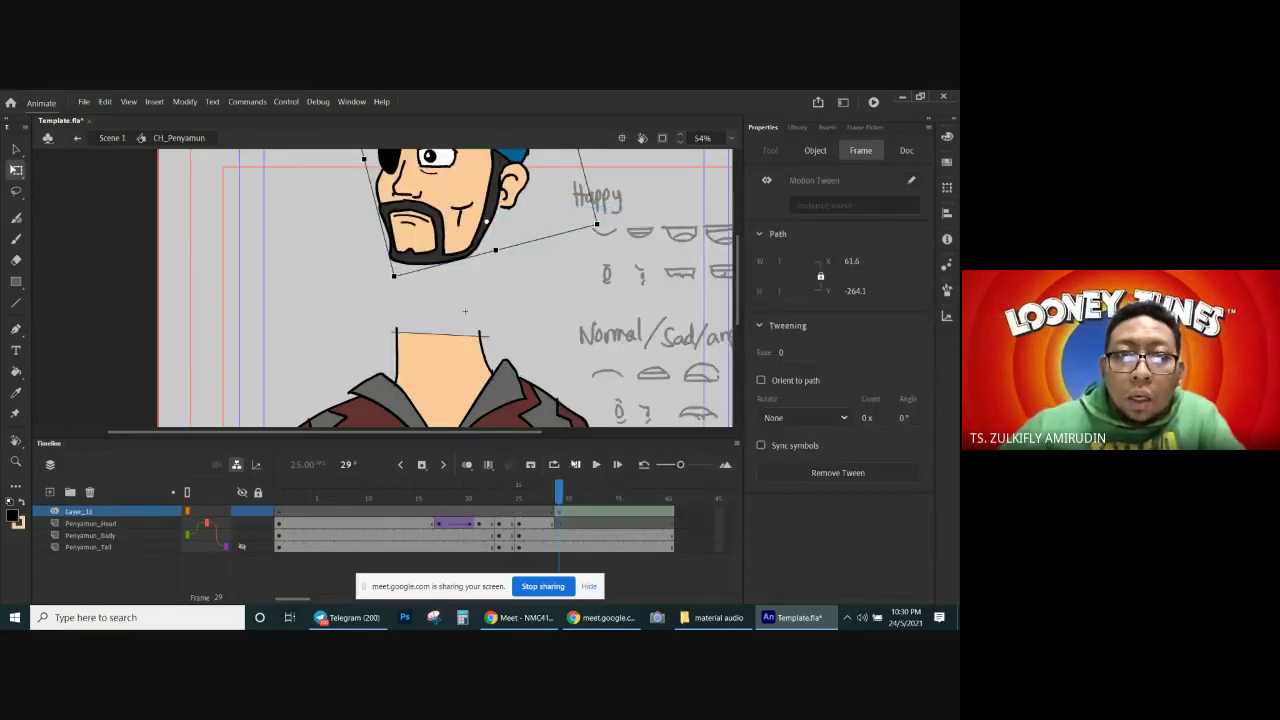
key(ctrl+z)
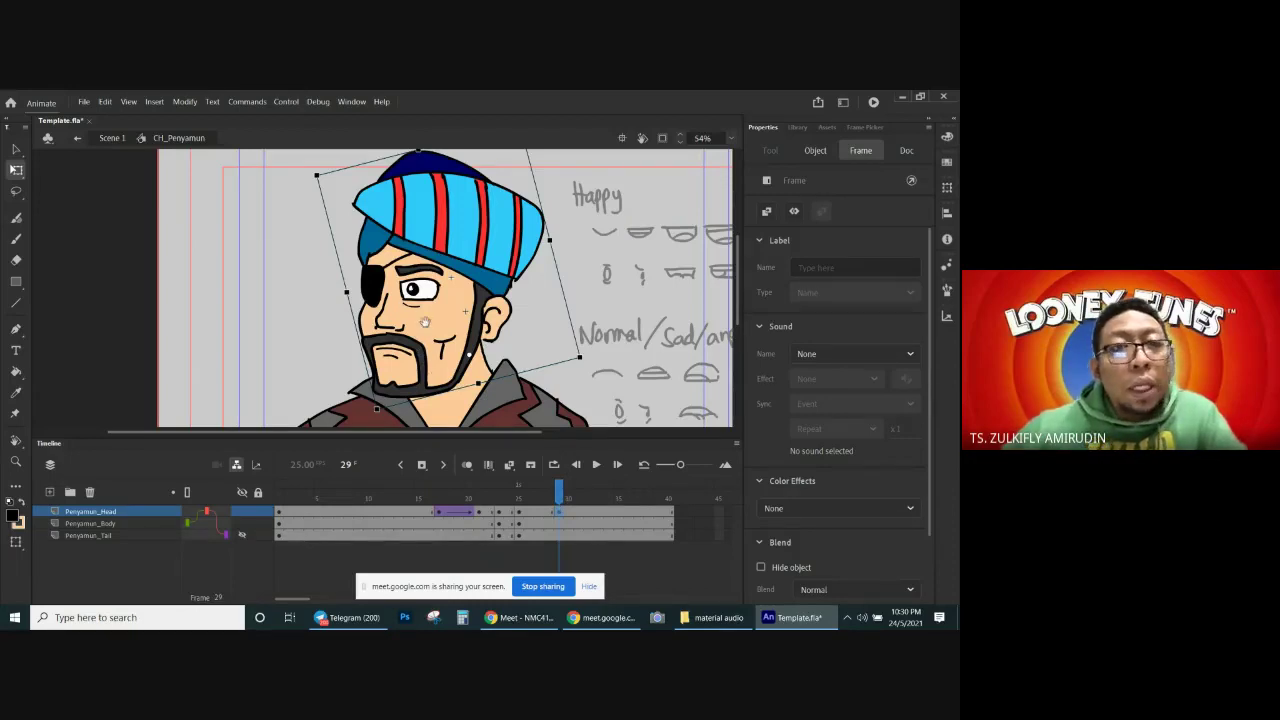
Step: Rotate the head slightly further counterclockwise at frame 25 and create a classic tween from it to frame 29
drag(425, 322, 401, 320)
click(438, 514)
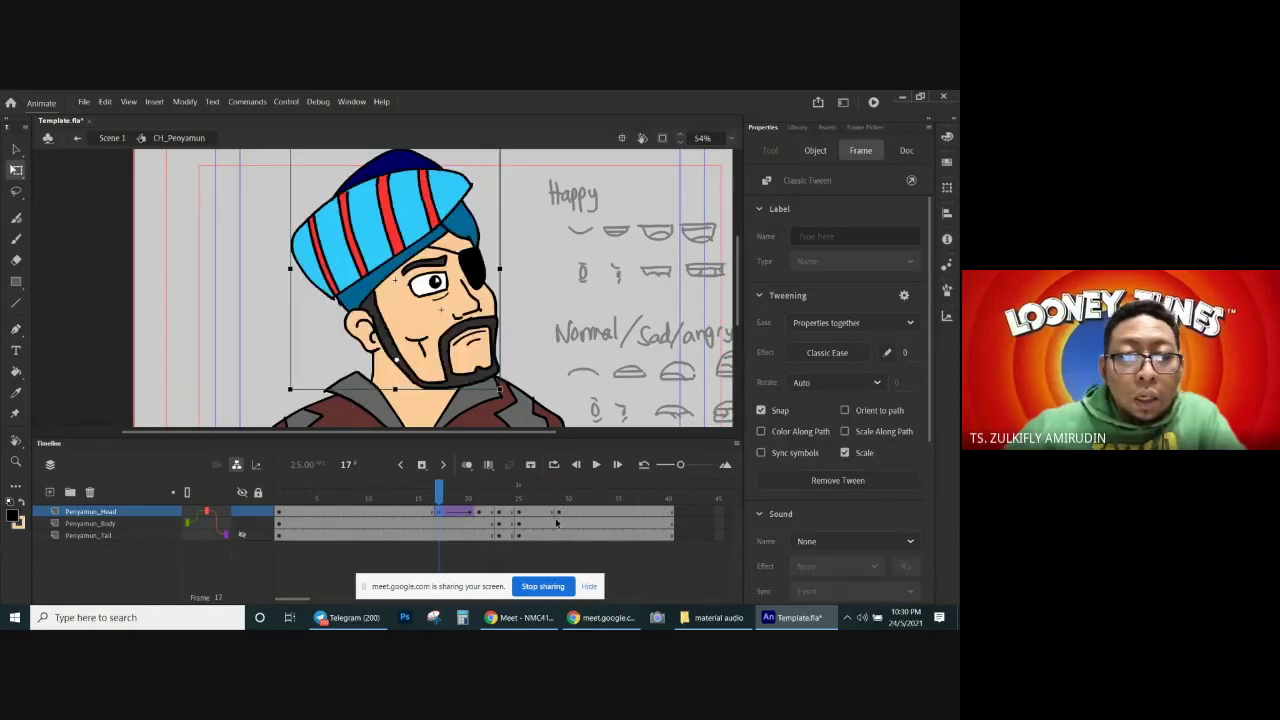
click(558, 514)
click(518, 497)
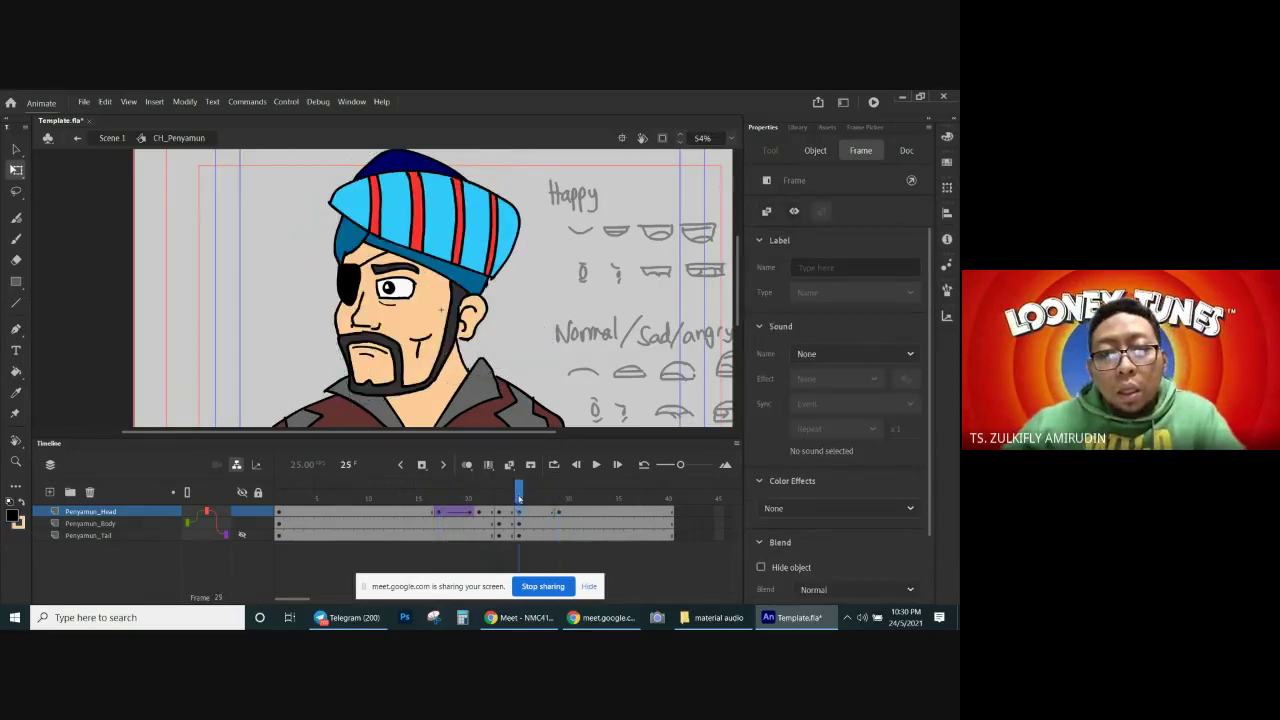
key(Down)
key(Down)
key(Down)
key(Down)
key(Down)
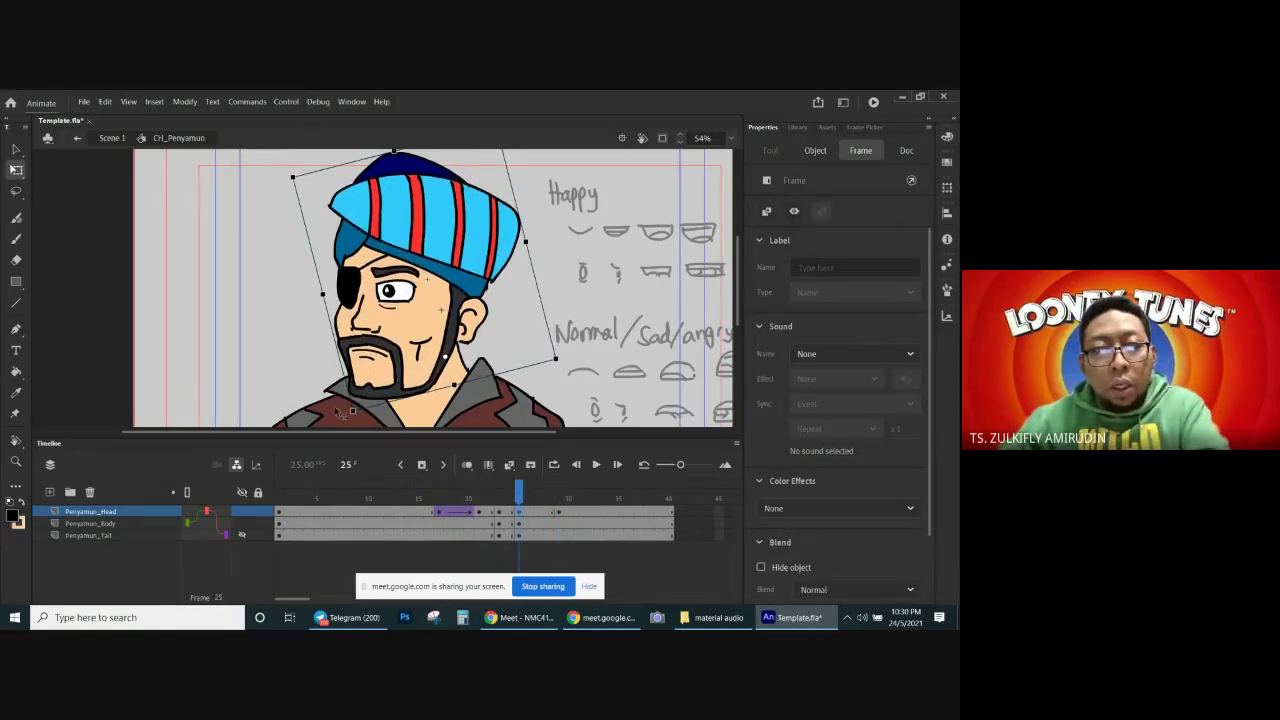
drag(352, 411, 357, 419)
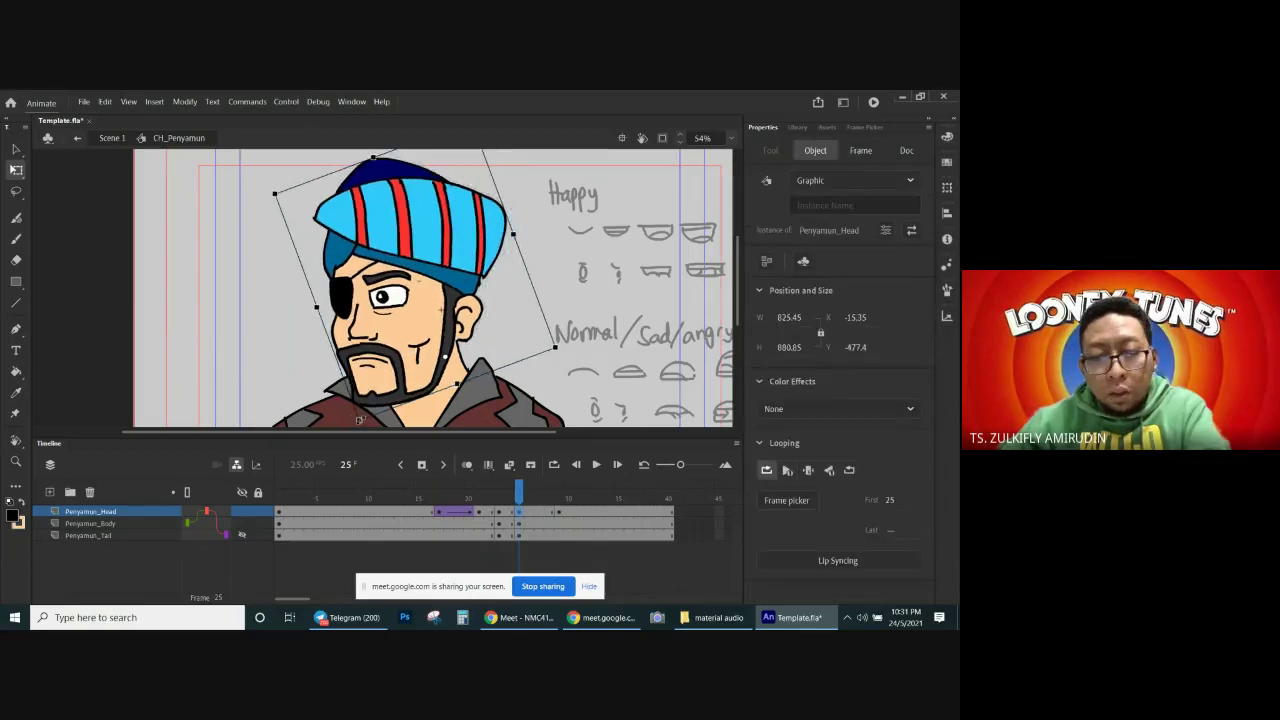
right_click(520, 518)
click(560, 208)
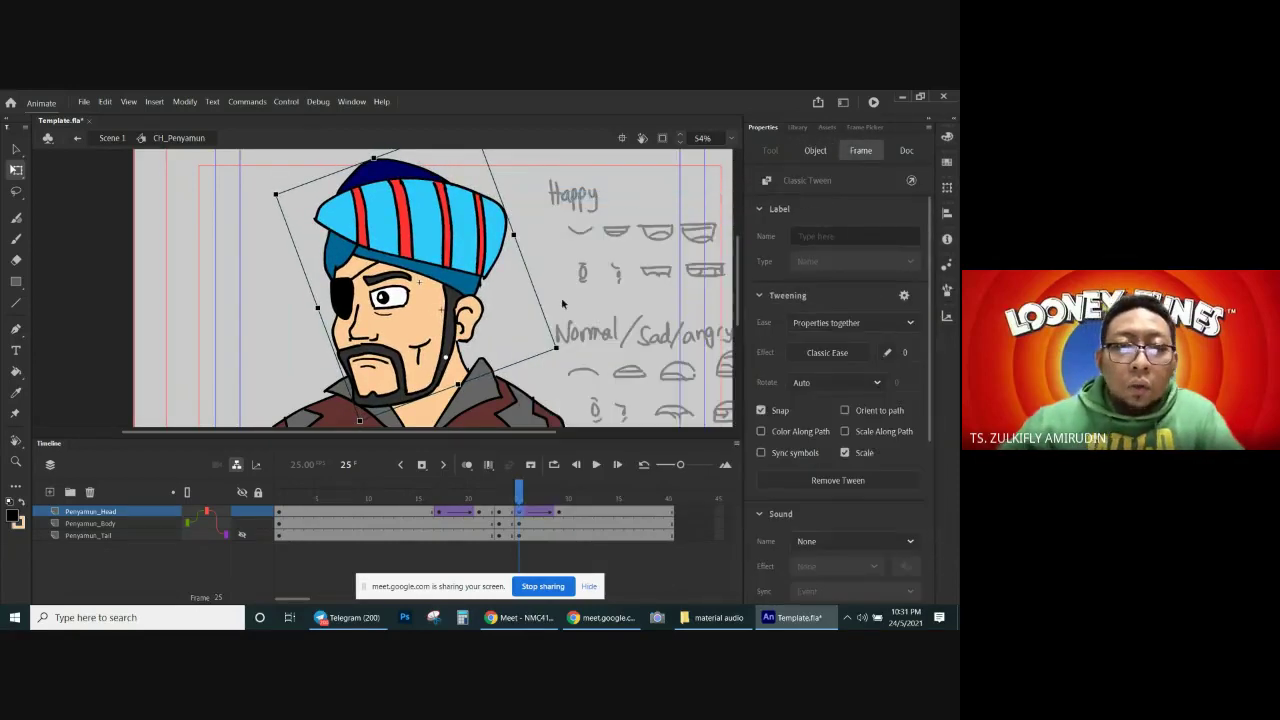
Step: Step, play and scrub back and forth through the frames around 17 to 31 to check the tweened head turn
drag(521, 497, 525, 495)
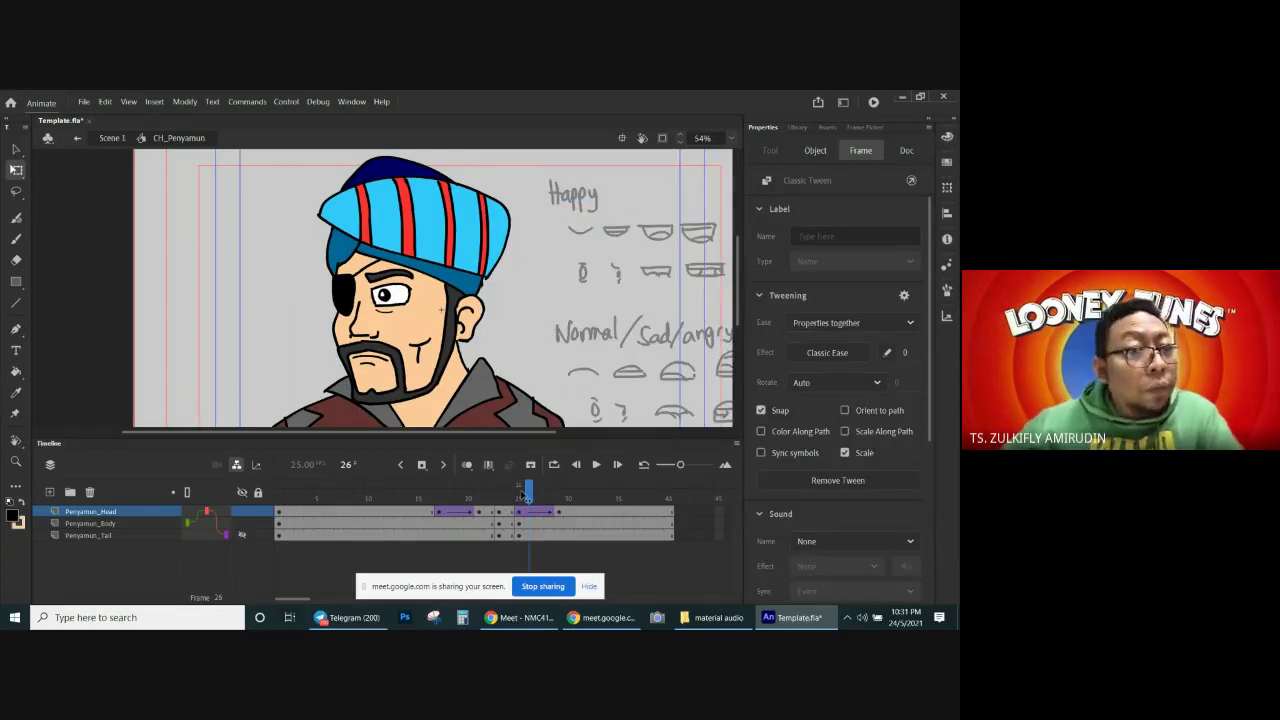
key(period)
key(period)
key(period)
key(period)
key(comma)
key(comma)
key(comma)
key(comma)
key(comma)
key(comma)
key(comma)
key(comma)
key(comma)
key(comma)
key(comma)
key(comma)
key(comma)
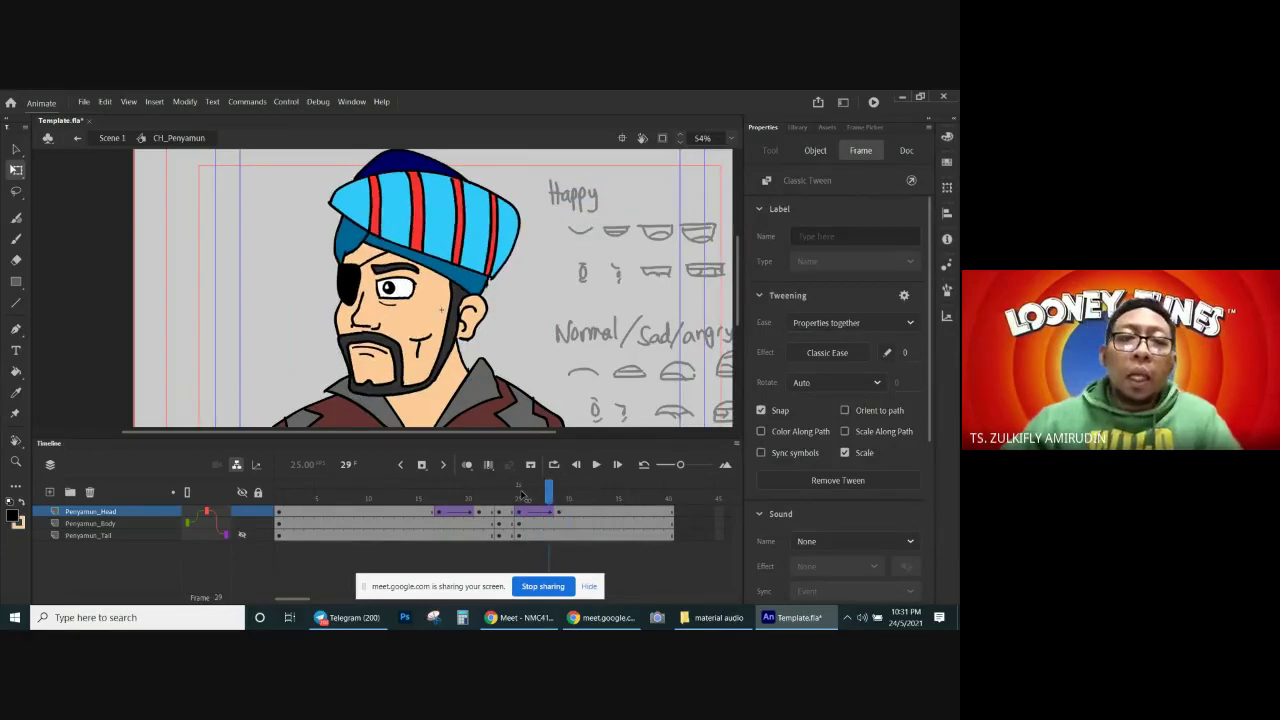
key(period)
key(period)
key(period)
key(period)
key(period)
key(period)
key(period)
key(period)
key(period)
key(period)
key(period)
key(period)
key(period)
key(period)
key(period)
key(comma)
key(comma)
key(comma)
key(comma)
key(comma)
key(comma)
key(comma)
key(comma)
key(comma)
key(comma)
key(comma)
key(comma)
key(comma)
key(comma)
key(comma)
key(comma)
key(comma)
key(comma)
key(comma)
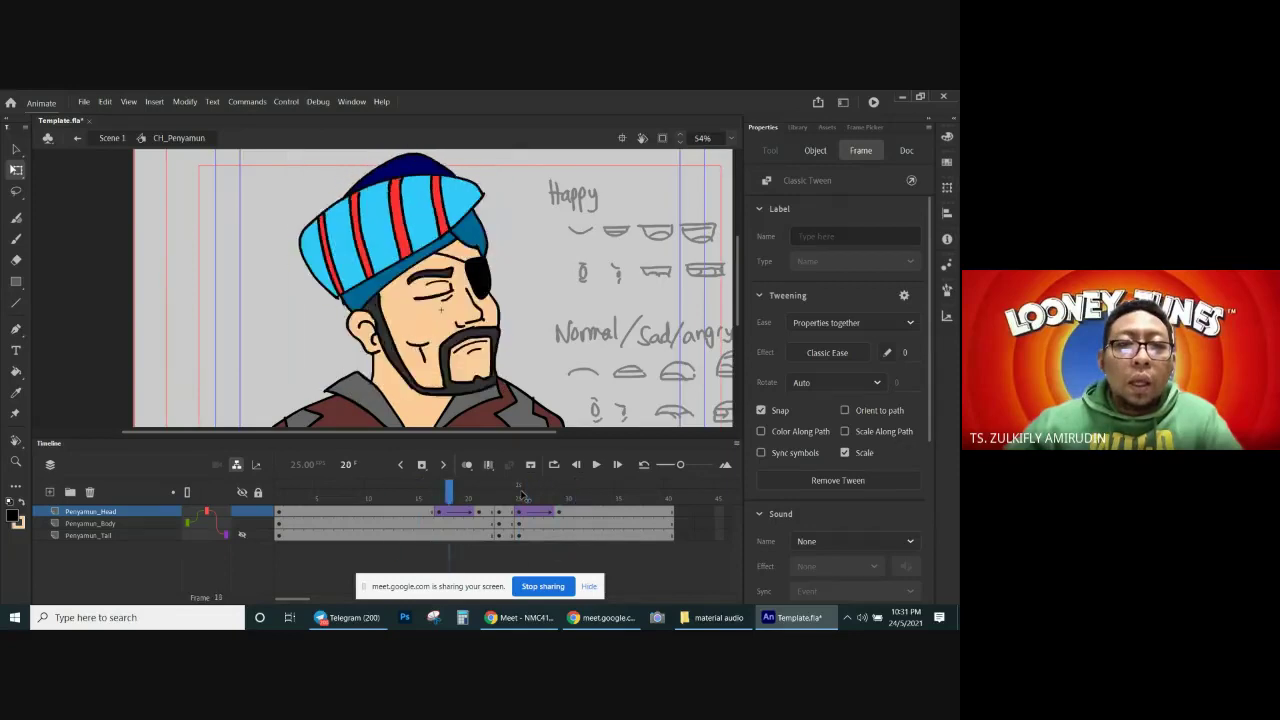
key(period)
key(period)
key(Return)
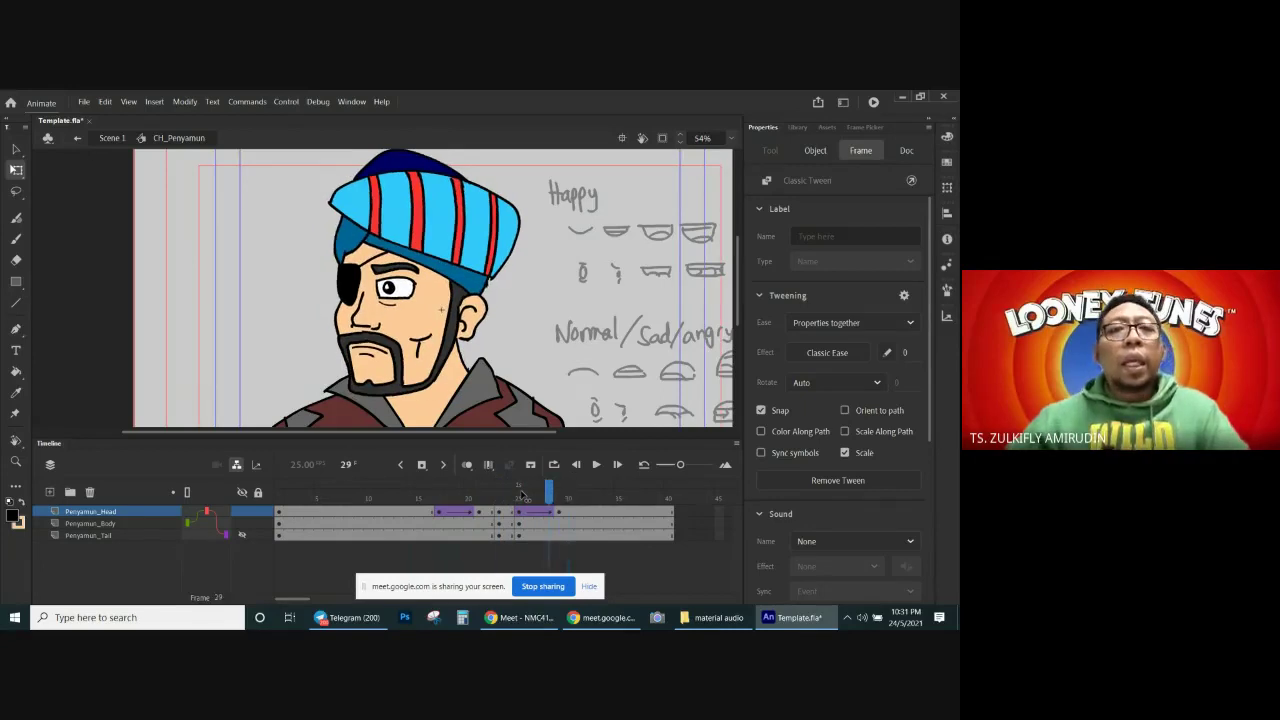
key(comma)
key(comma)
key(comma)
key(comma)
key(comma)
key(comma)
key(comma)
key(comma)
key(comma)
key(period)
key(period)
key(period)
key(period)
key(period)
key(period)
key(period)
key(period)
drag(521, 495, 579, 495)
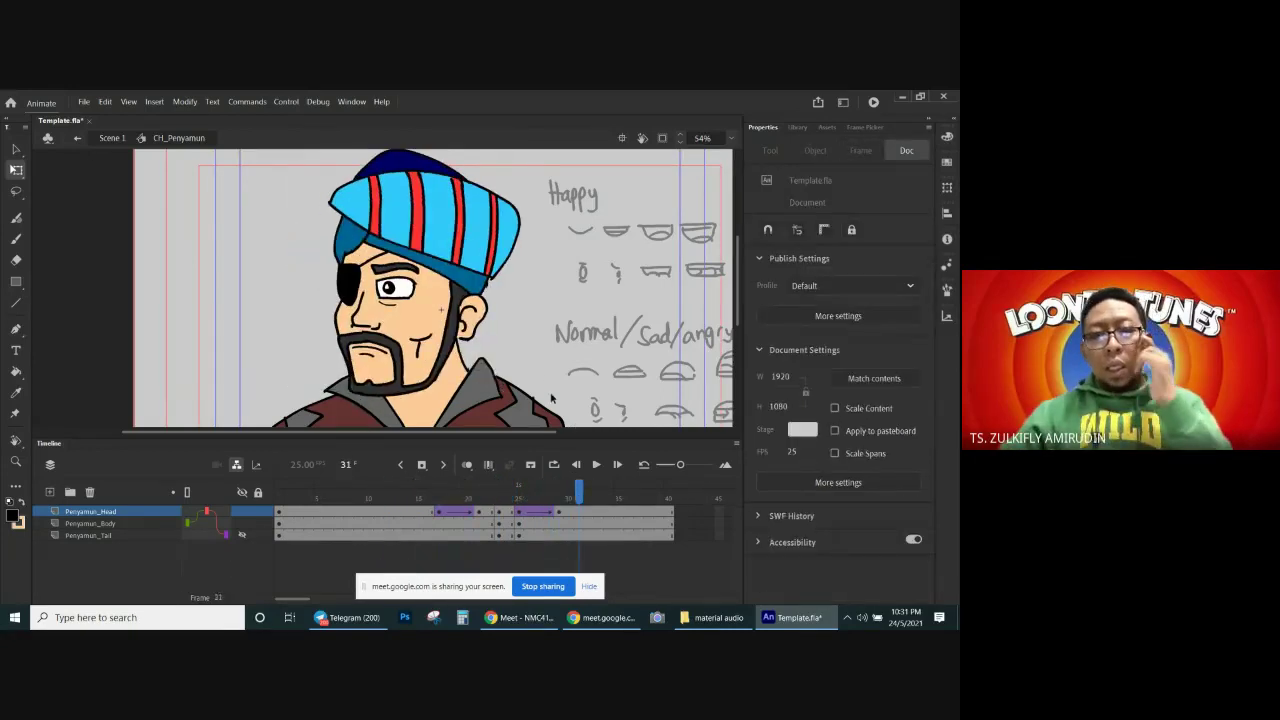
Step: Convert the Penyamun_Head tween starting at frame 17 to frame-by-frame animation with a keyframe every other frame
click(440, 513)
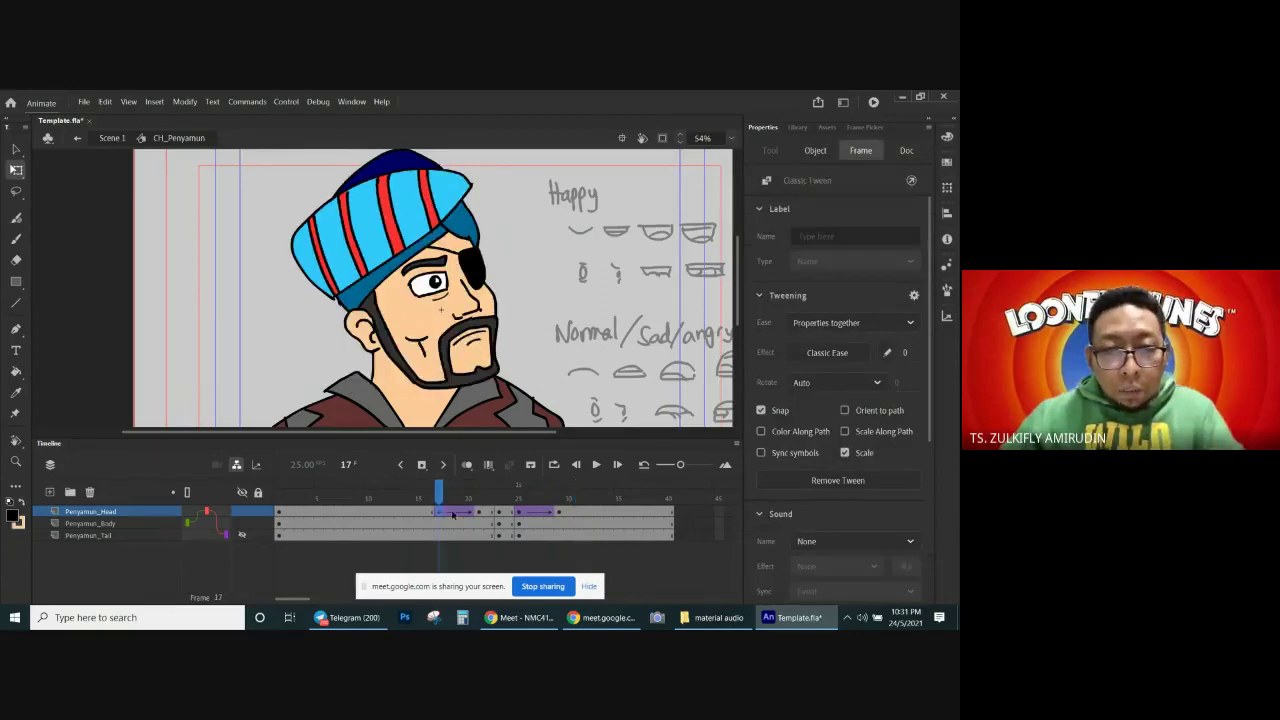
right_click(440, 514)
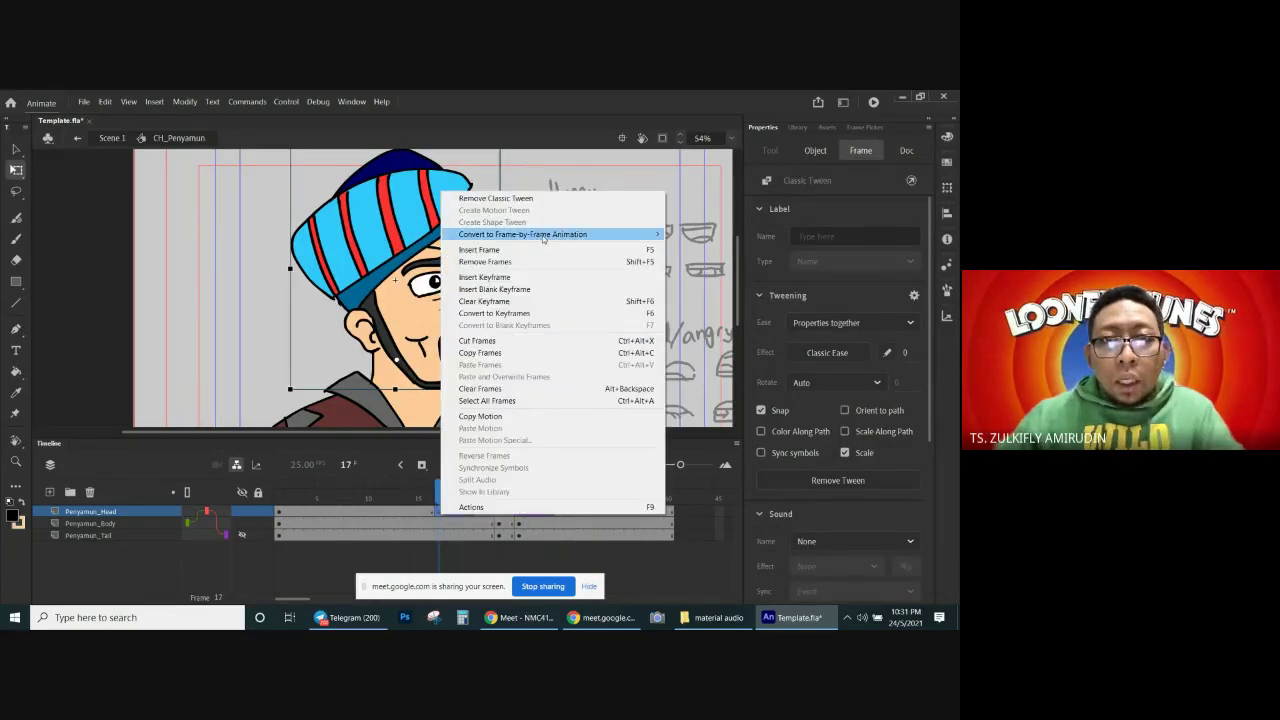
mouse_move(509, 238)
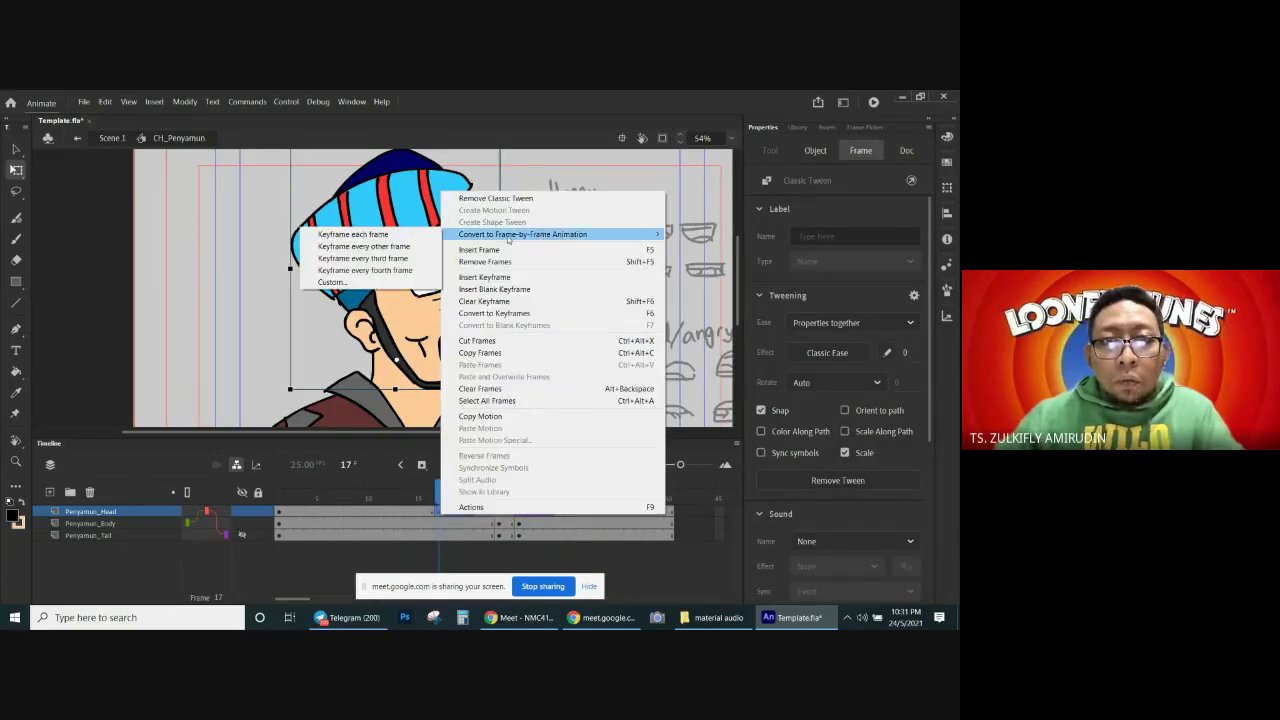
click(385, 248)
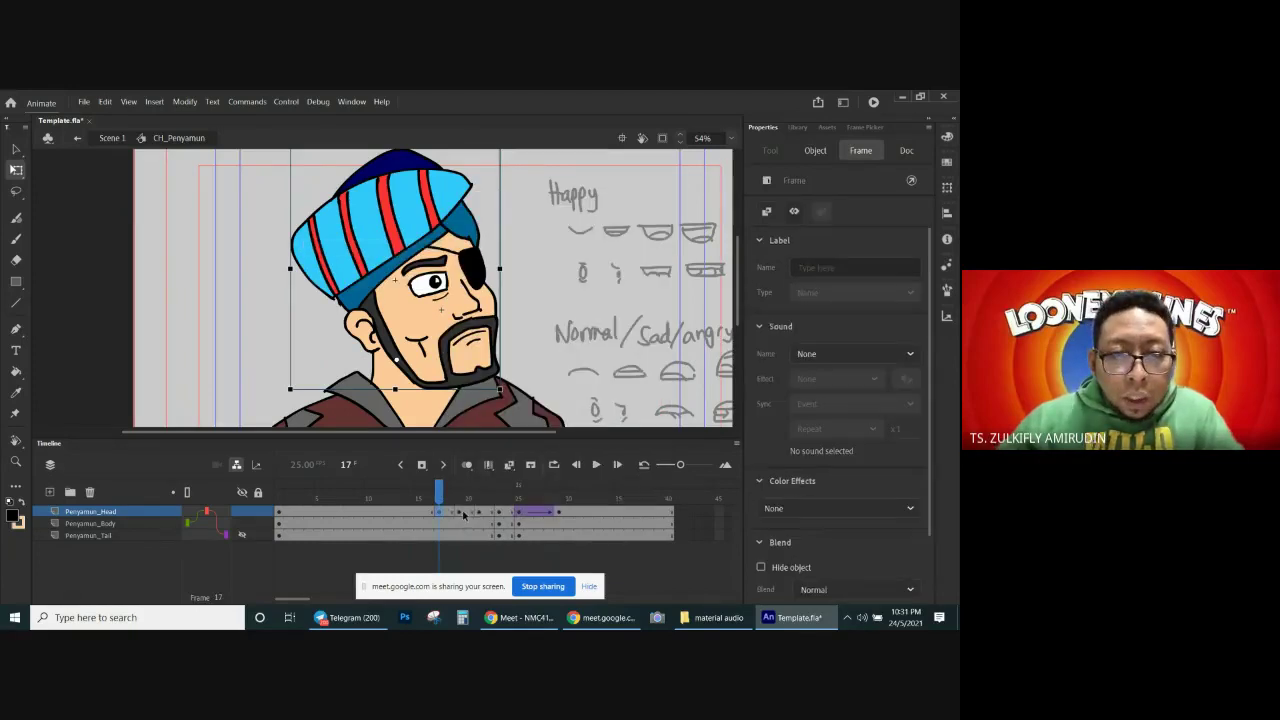
Step: Convert the Penyamun_Head tween starting at frame 25 to frame-by-frame animation with a keyframe every other frame
click(518, 512)
right_click(520, 512)
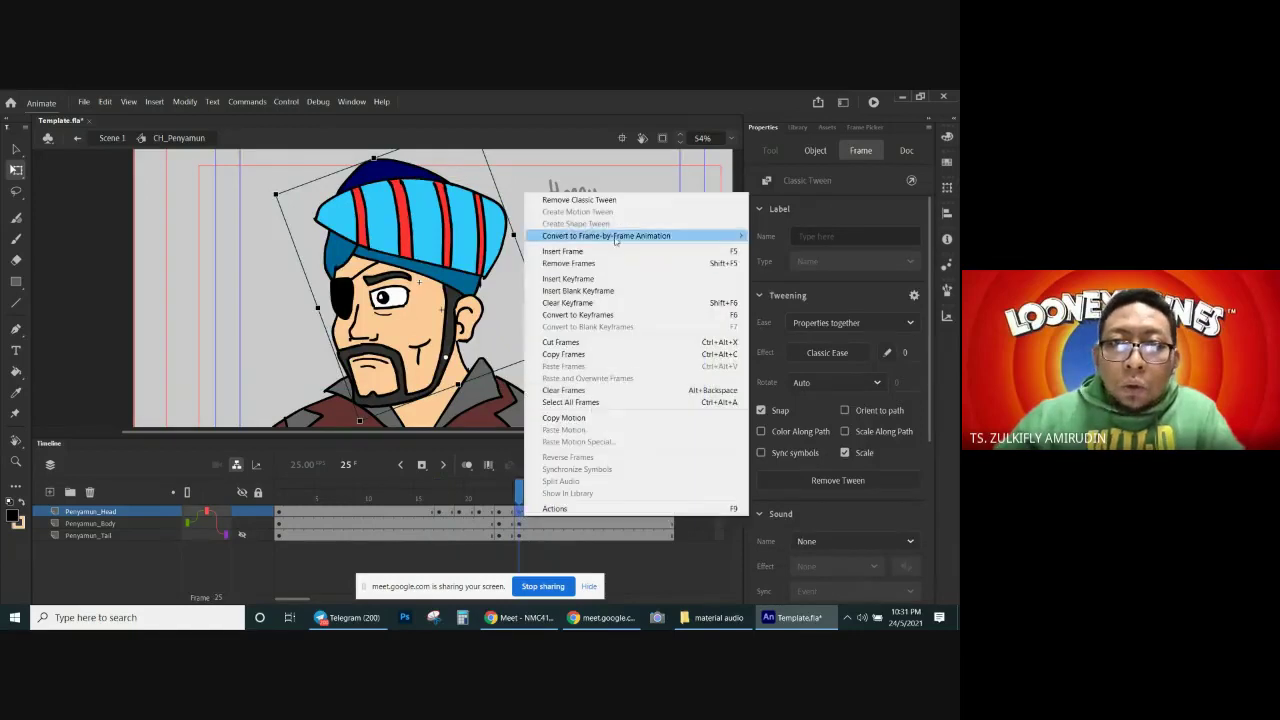
mouse_move(592, 242)
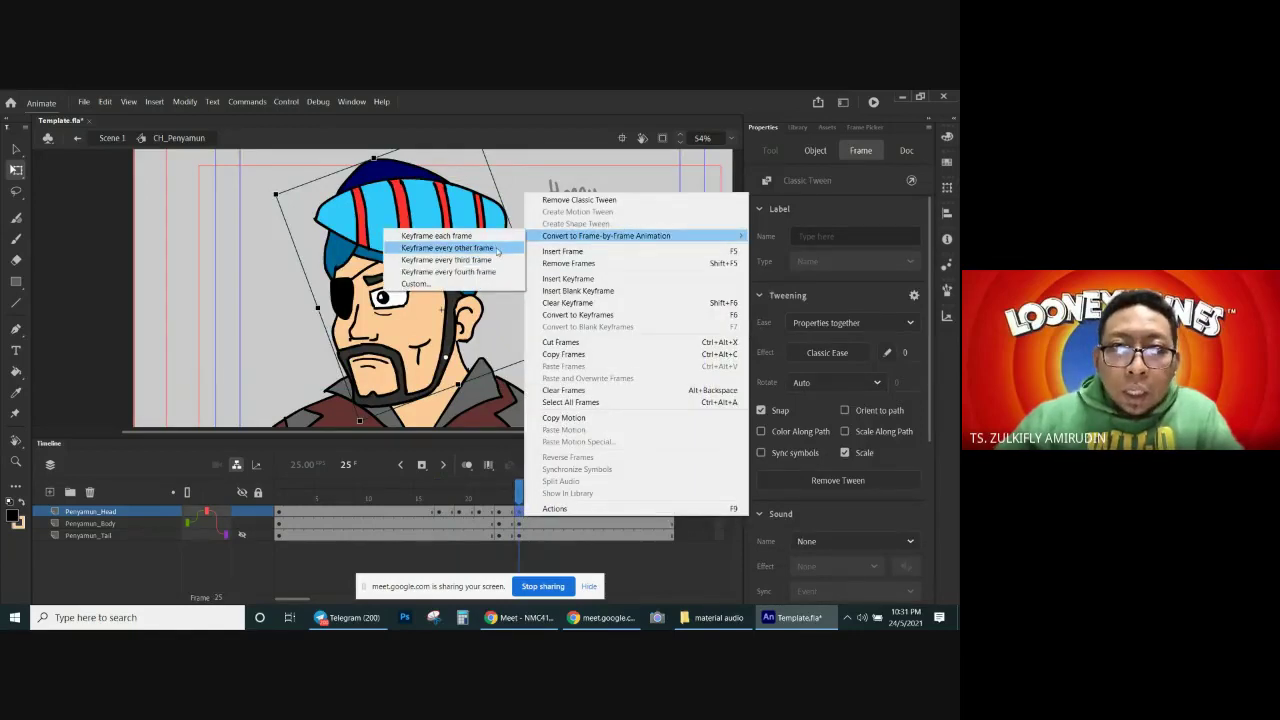
click(497, 249)
Step: Play back the frame-by-frame head turn with the whole stage in view
key(Return)
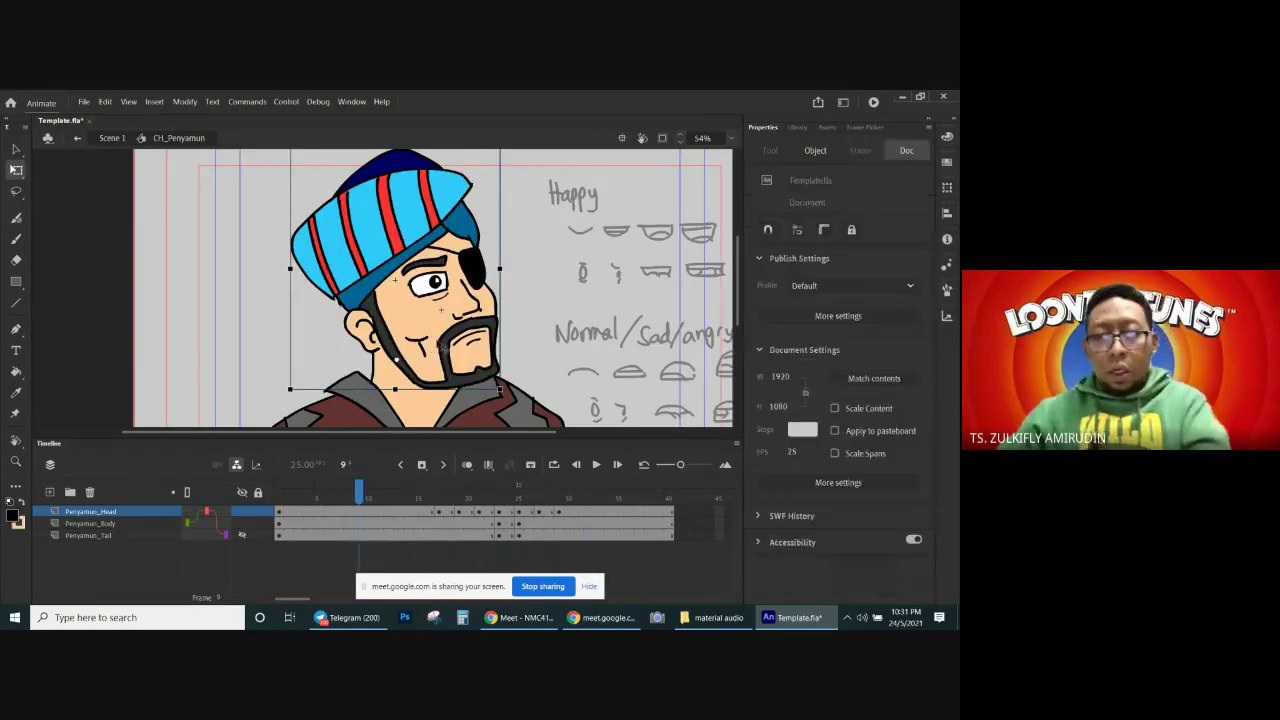
key(ctrl+minus)
click(596, 465)
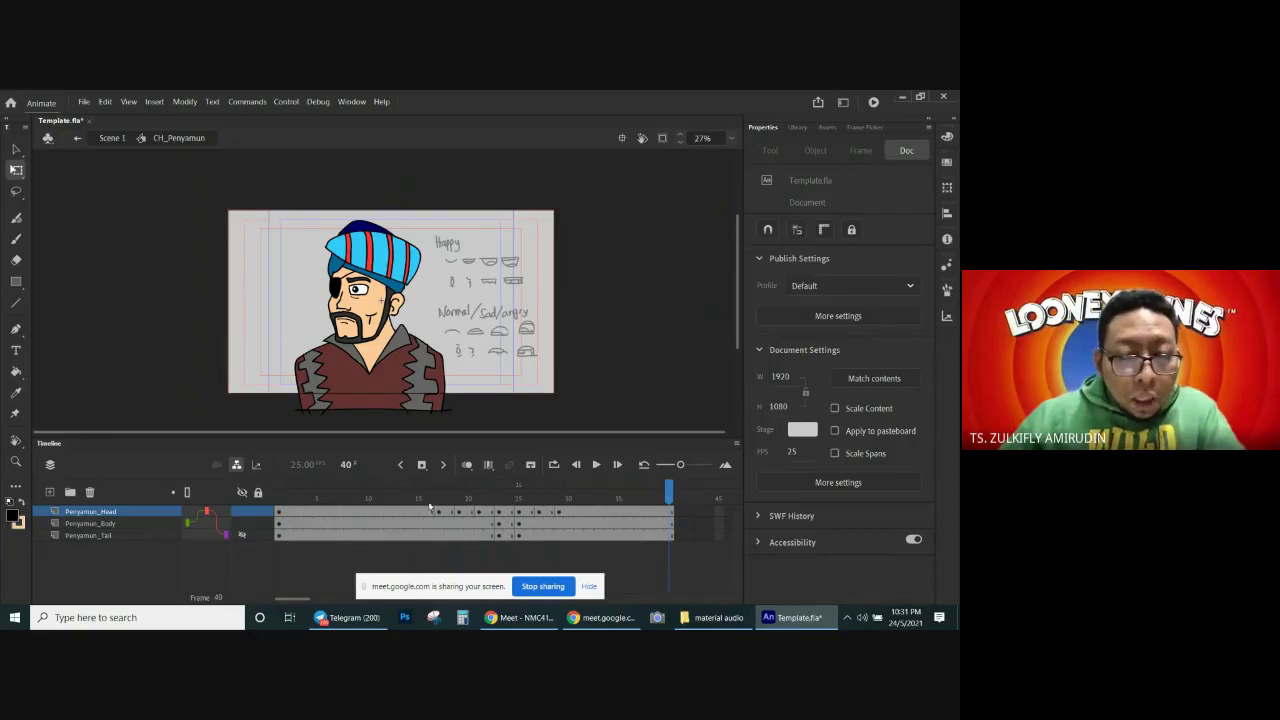
Step: Brush a black vertical bracket line beside Penyamun's head and mark its upper end "1", checking the first and last head poses
drag(430, 507, 378, 507)
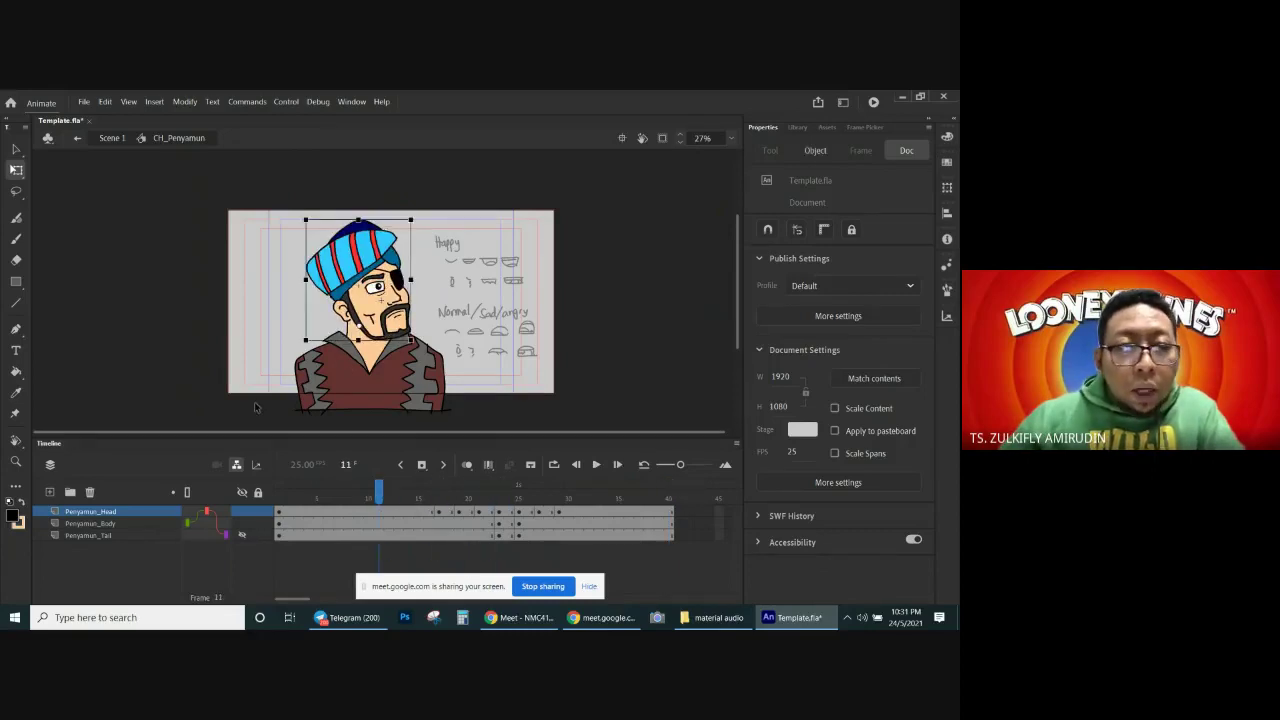
key(b)
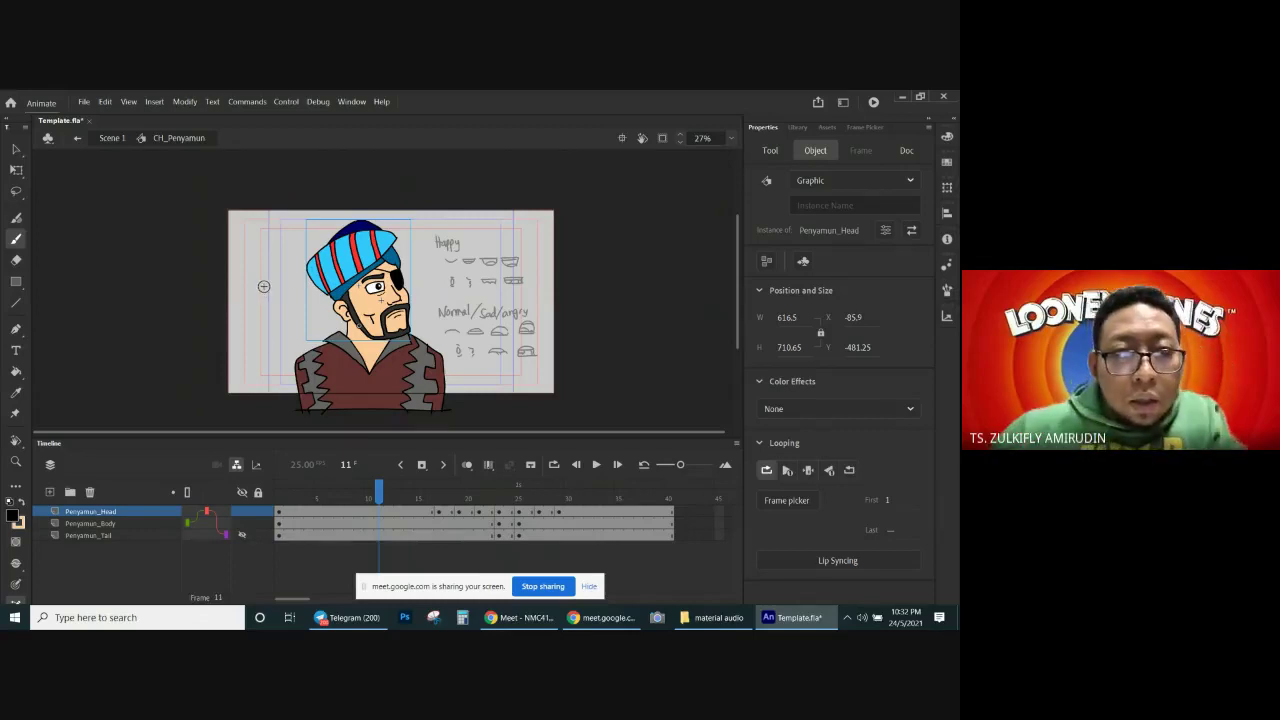
mouse_move(249, 270)
mouse_down()
mouse_move(272, 349)
mouse_move(283, 348)
mouse_up()
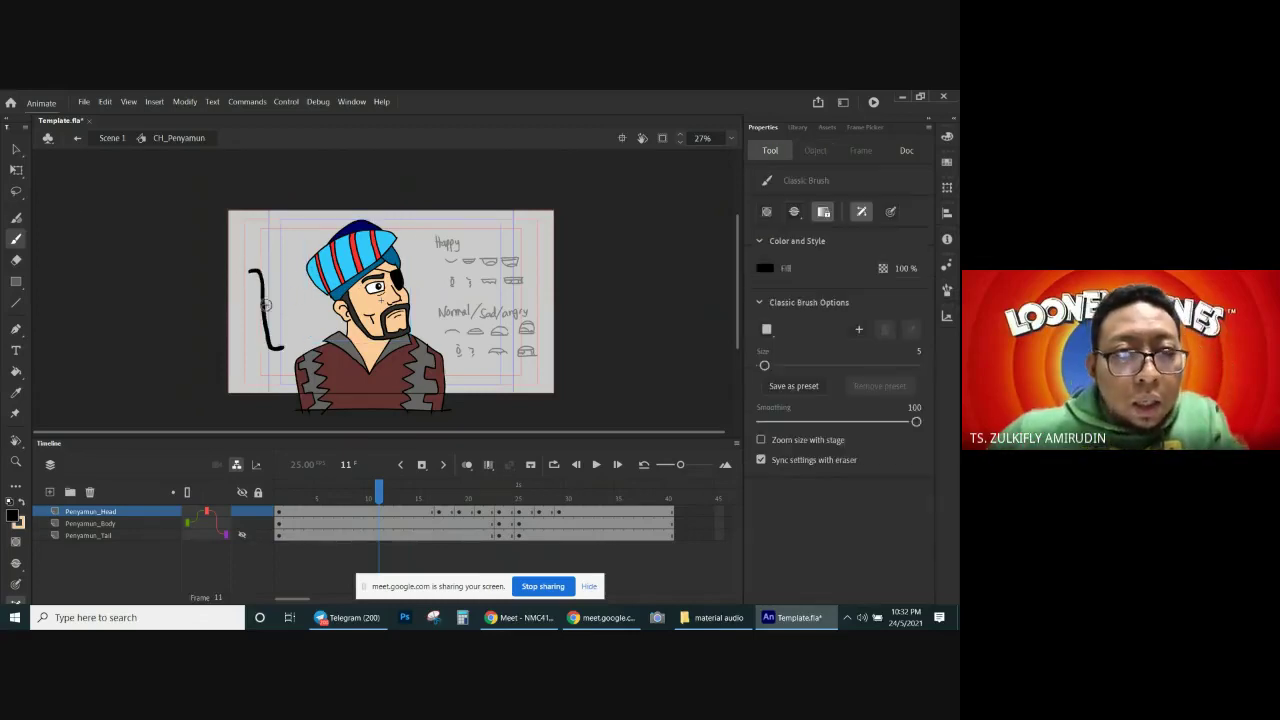
scroll(313, 300, down, 1)
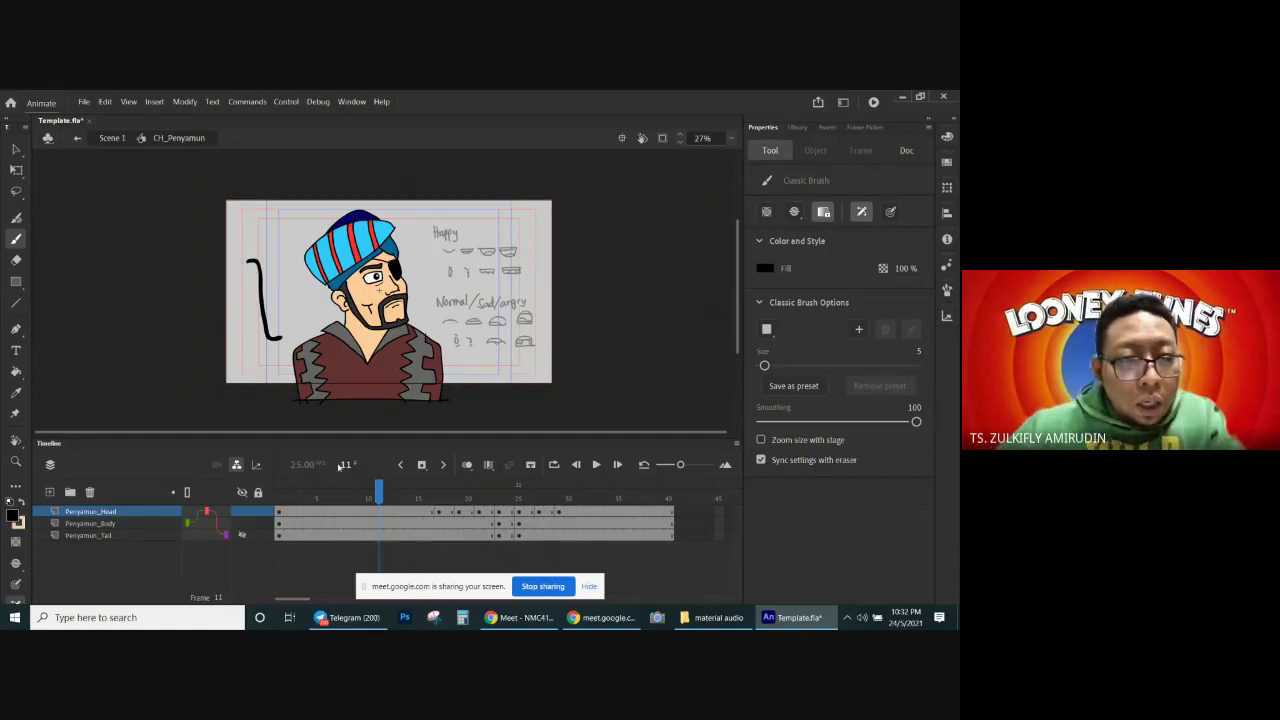
drag(296, 498, 279, 498)
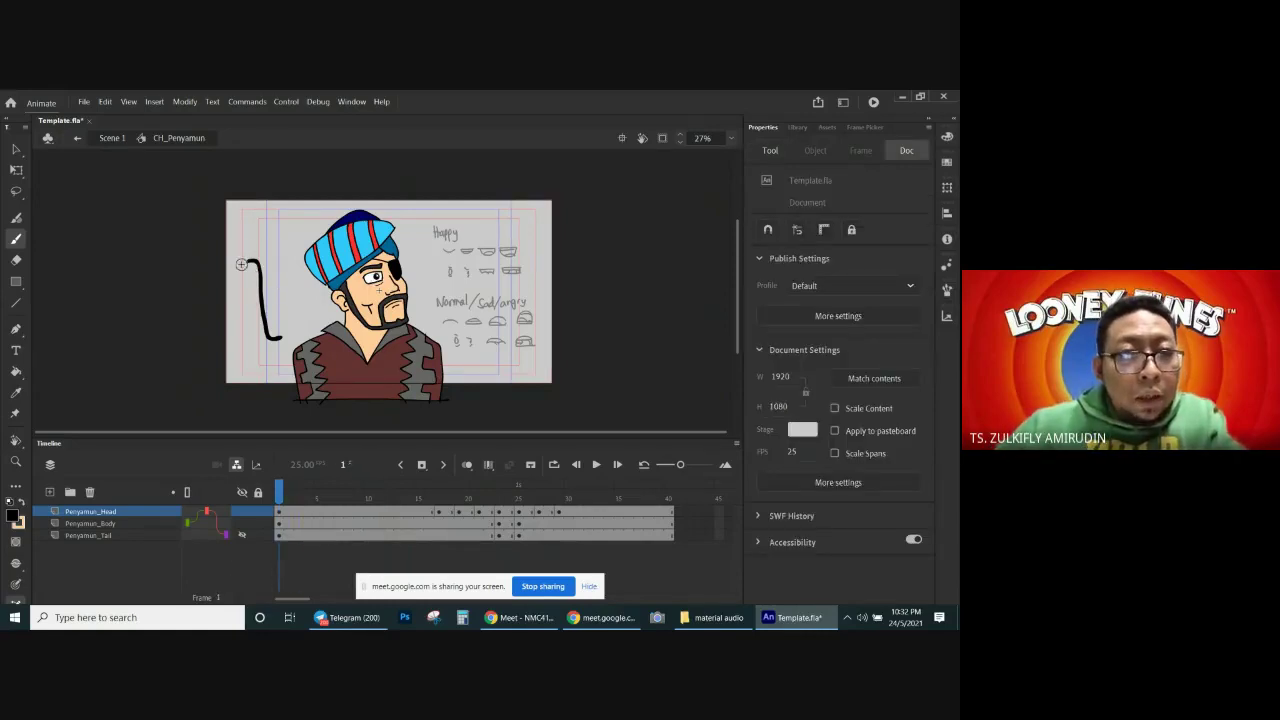
drag(236, 258, 235, 270)
click(577, 494)
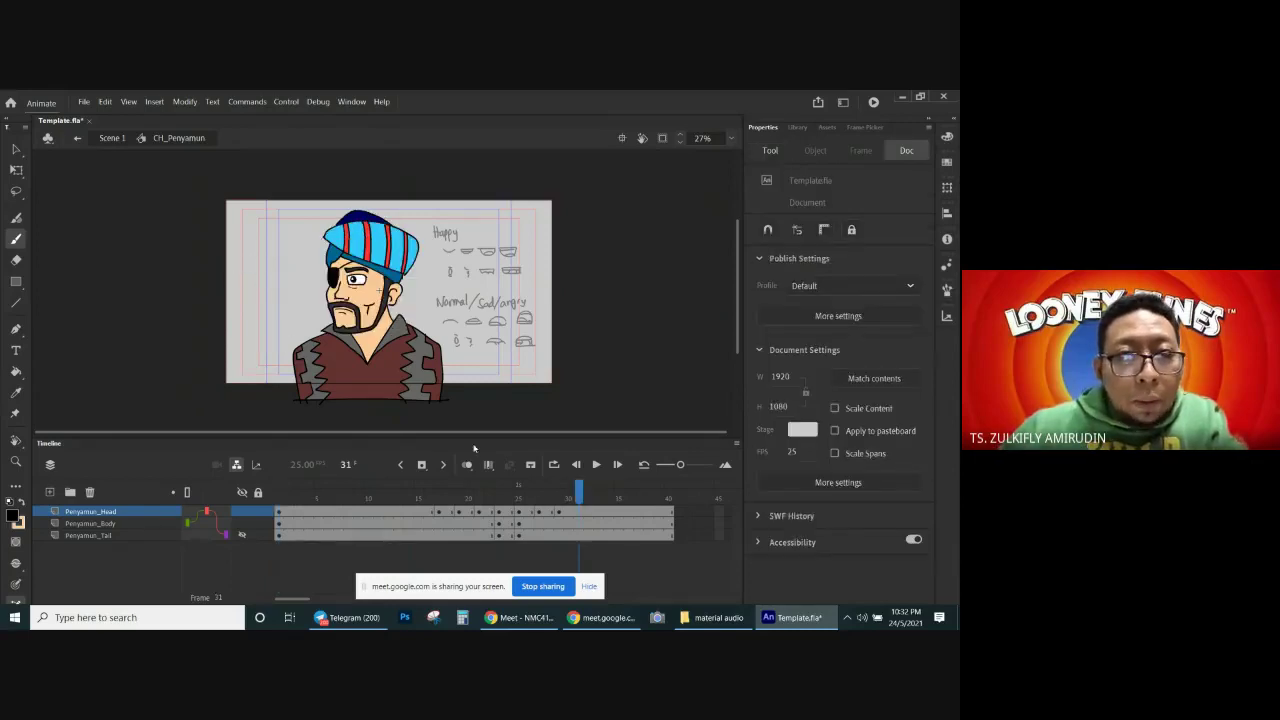
click(318, 494)
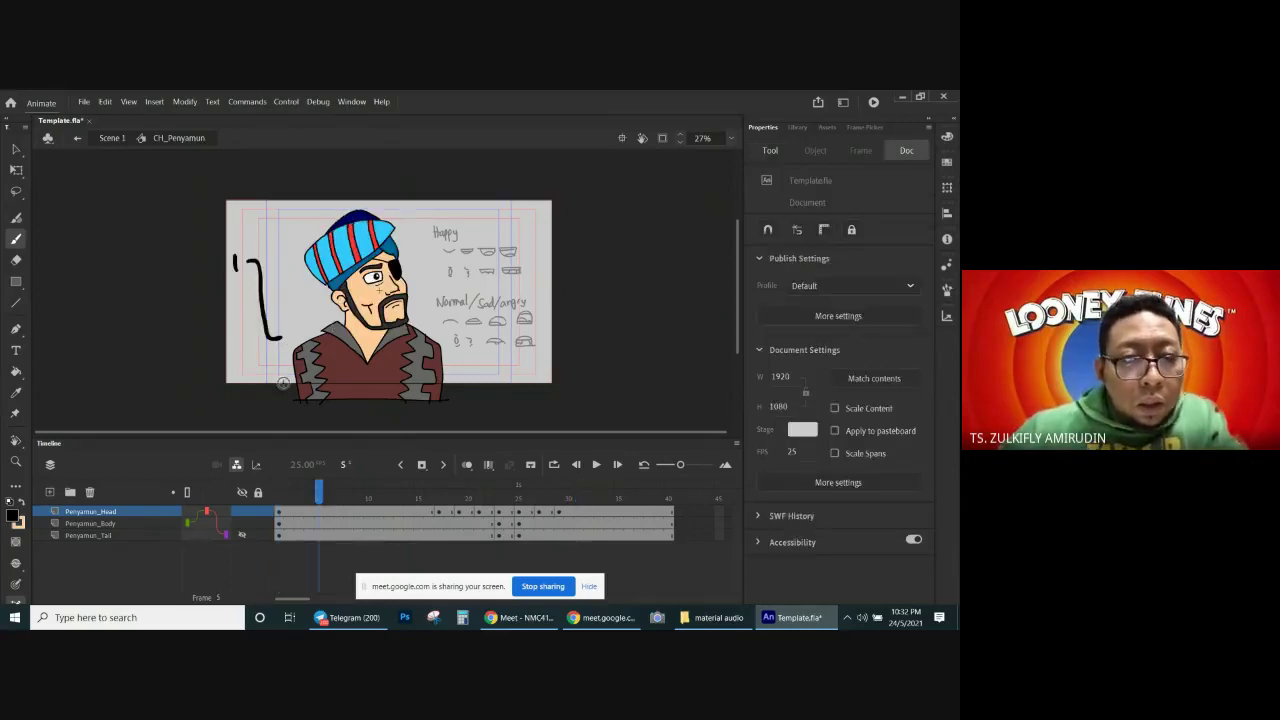
key(ctrl+z)
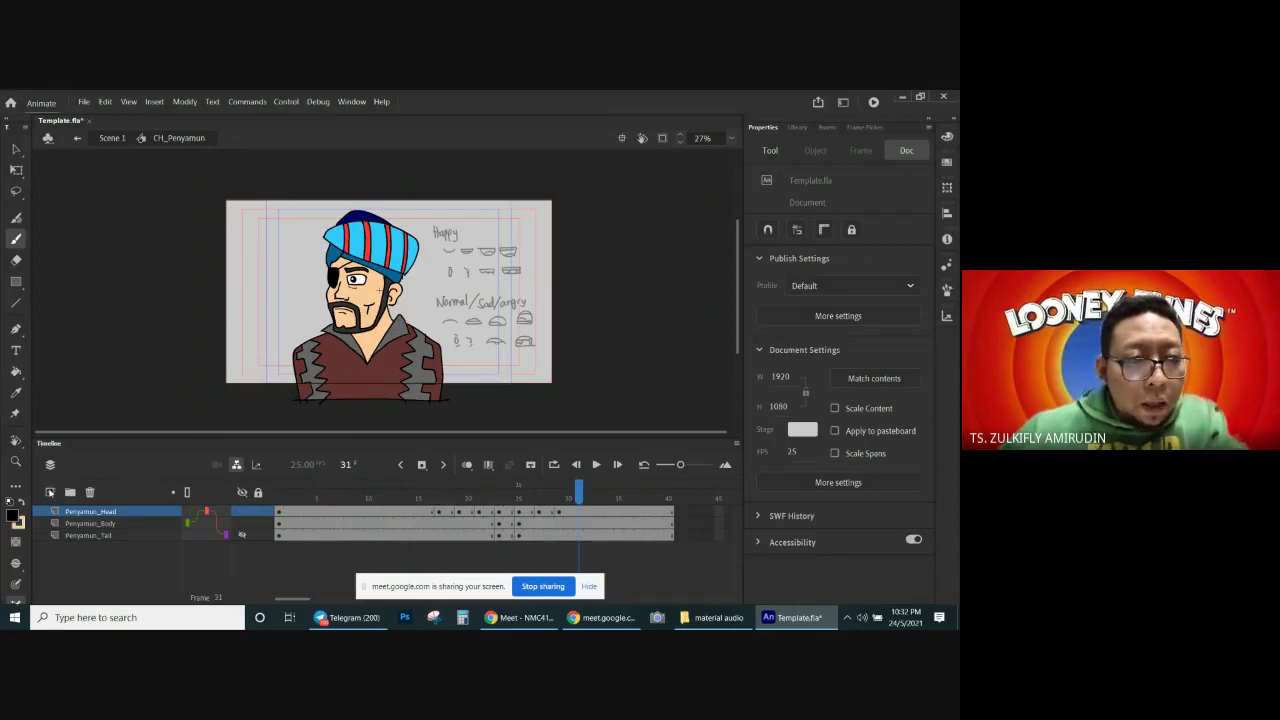
Step: Add a new layer above Penyamun_Head and move the brushed bracket line and "1" onto it in place
click(50, 492)
click(290, 495)
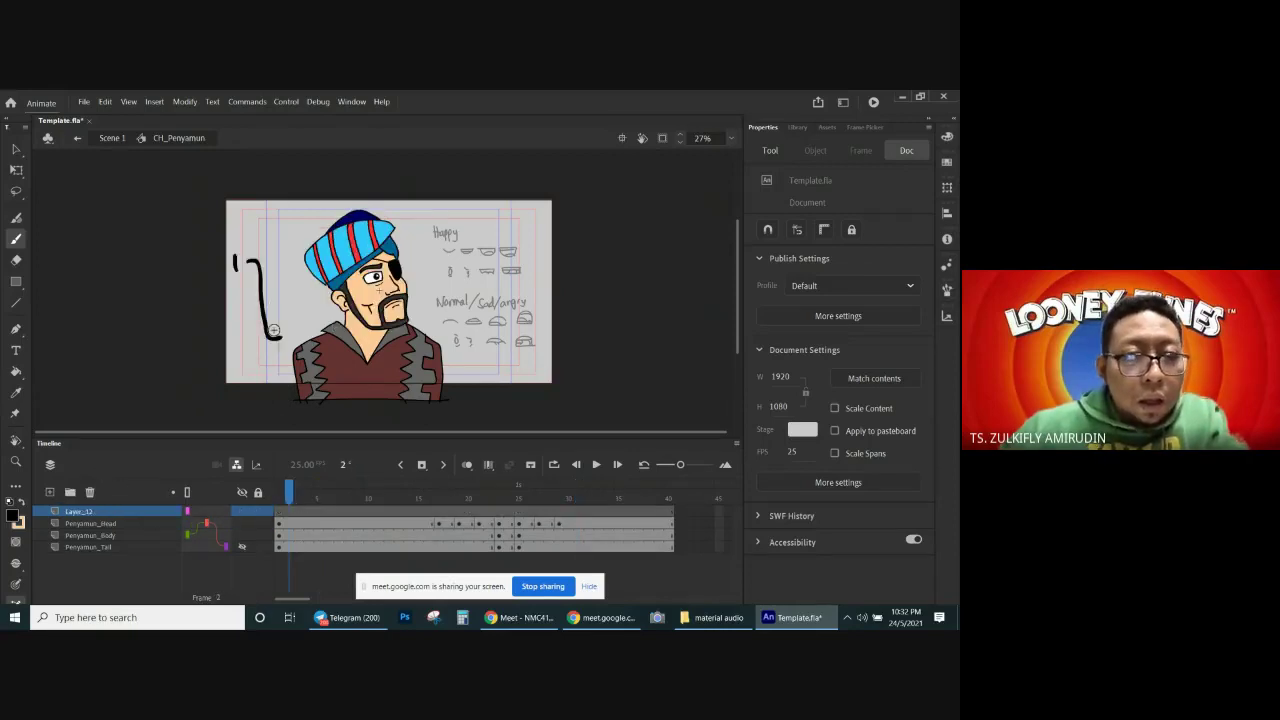
key(v)
click(246, 292)
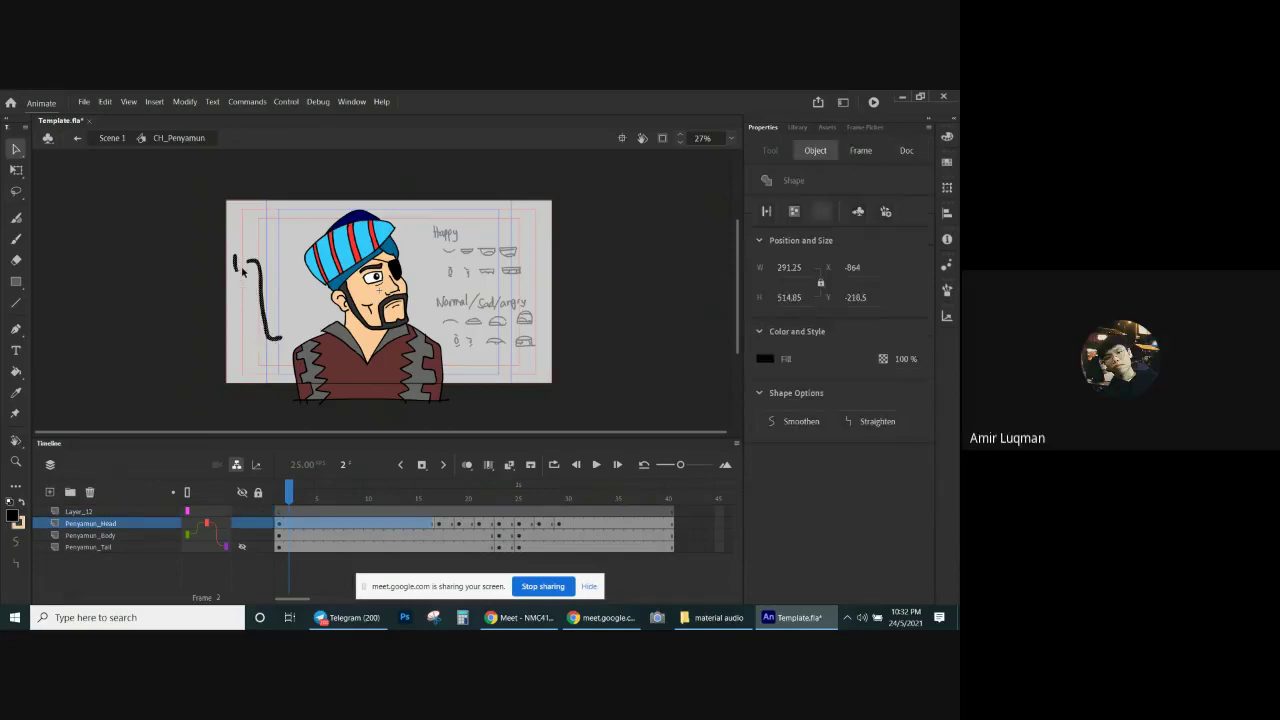
key(Delete)
click(137, 512)
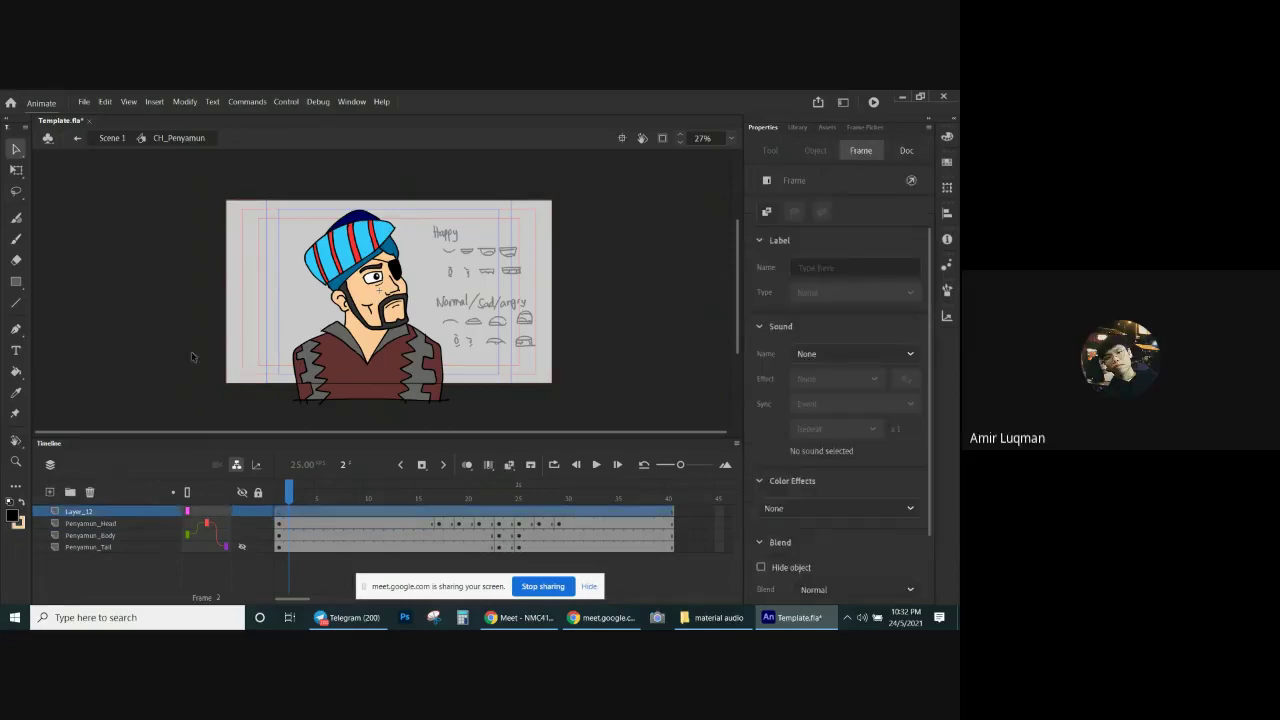
key(ctrl+shift+v)
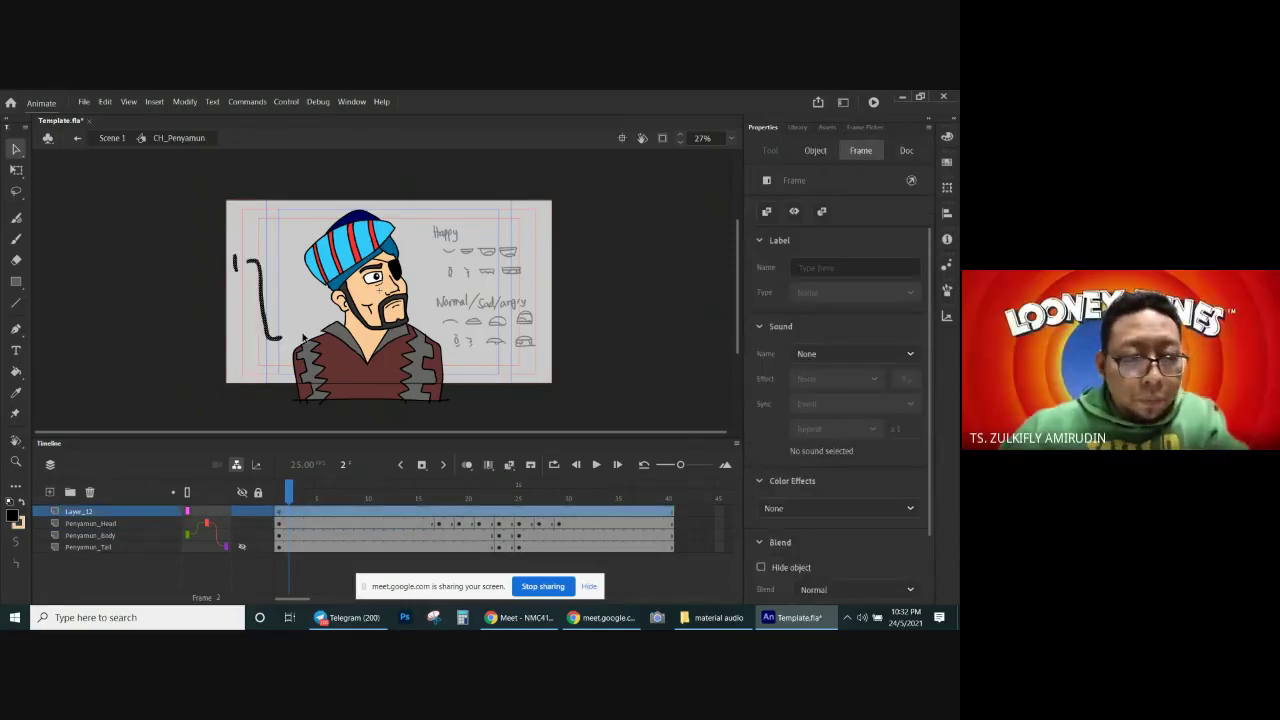
Step: Write "2" at the lower end of the timing line and label its middle tick "B" for the in-between at frame 23
key(b)
drag(296, 339, 305, 342)
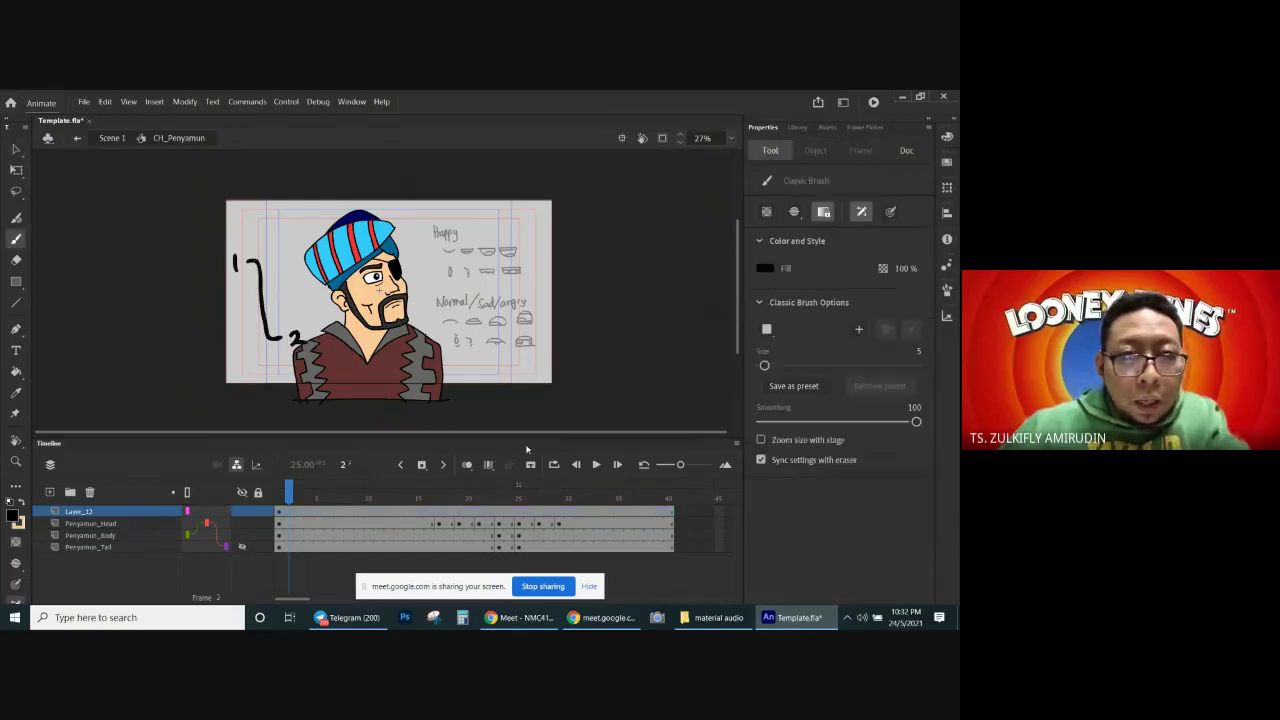
click(578, 499)
drag(578, 499, 499, 499)
click(272, 300)
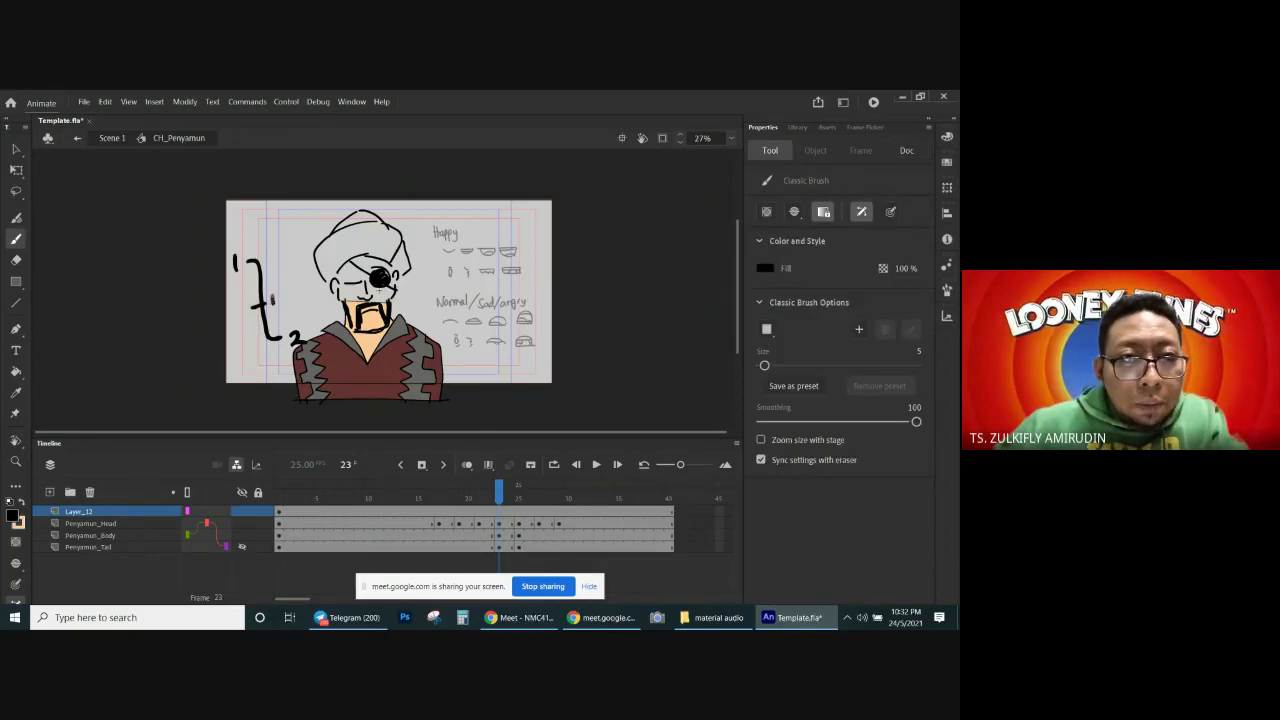
drag(272, 292, 284, 312)
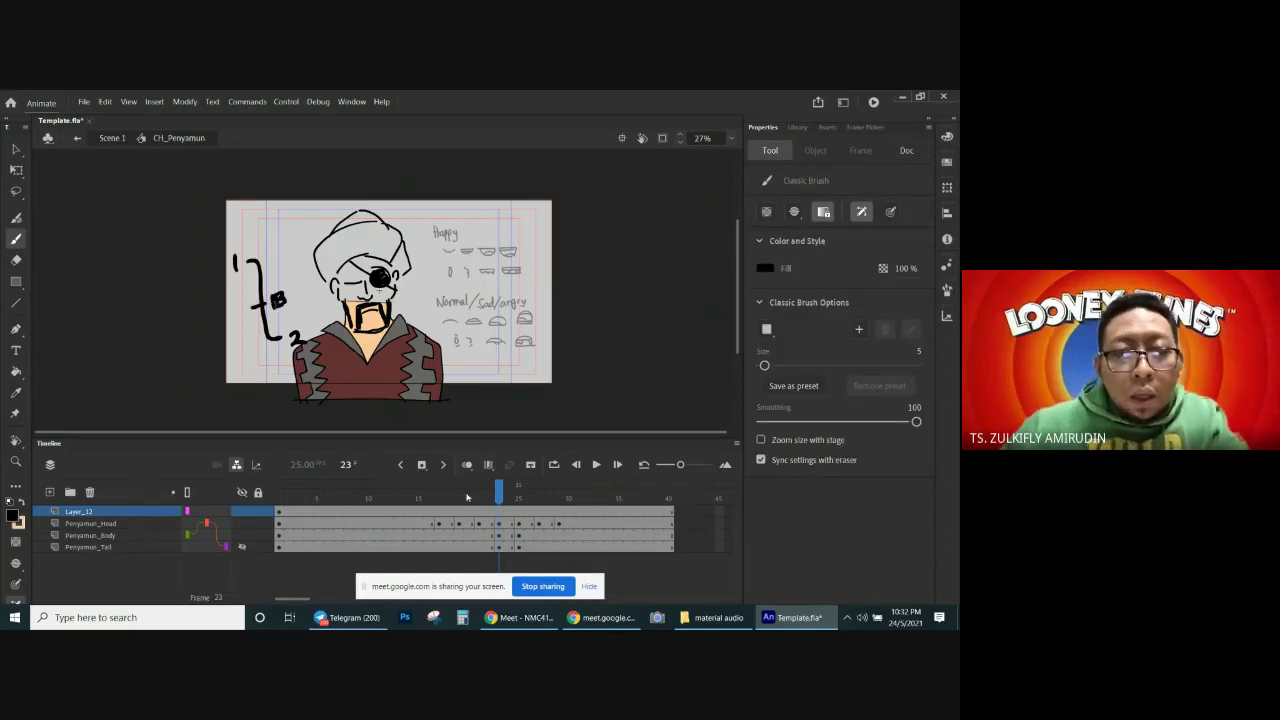
Step: Brush spacing ticks near the upper end of the timing line and step through the head-turn frames before frame 23
mouse_move(456, 497)
mouse_down()
mouse_move(469, 497)
mouse_move(430, 497)
mouse_move(478, 497)
mouse_up()
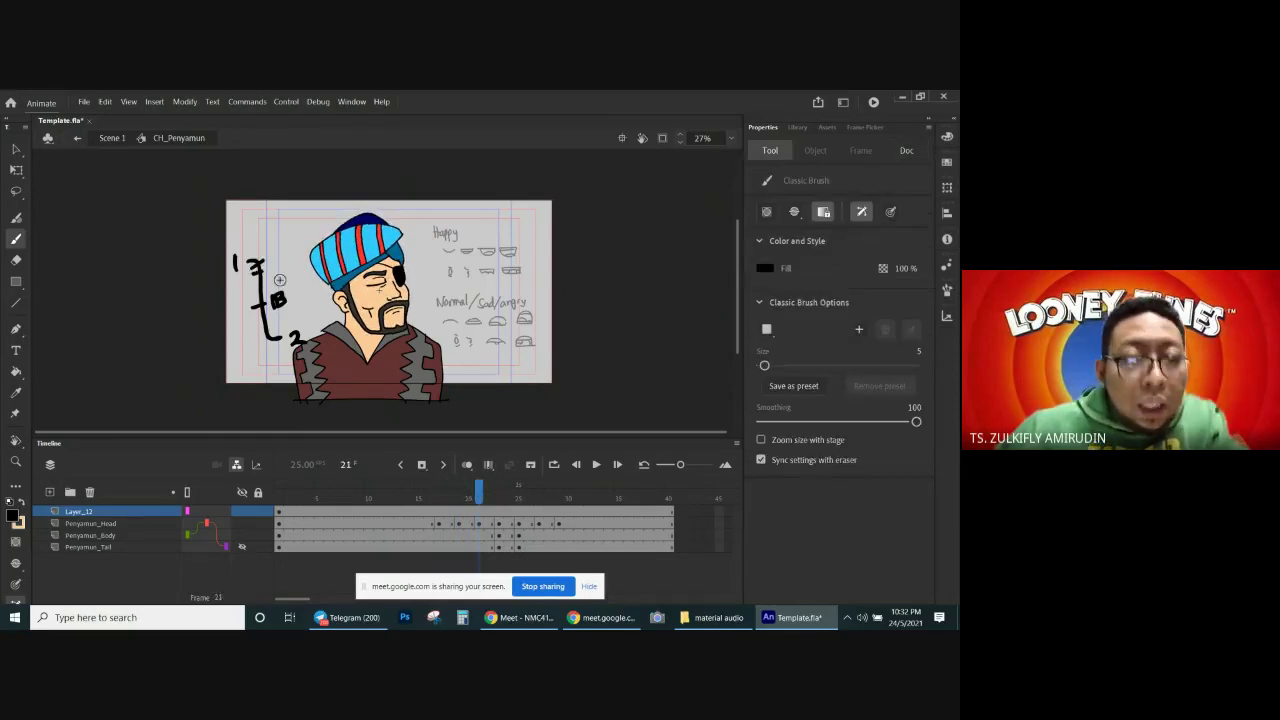
key(comma)
key(comma)
key(comma)
key(comma)
key(period)
key(period)
key(period)
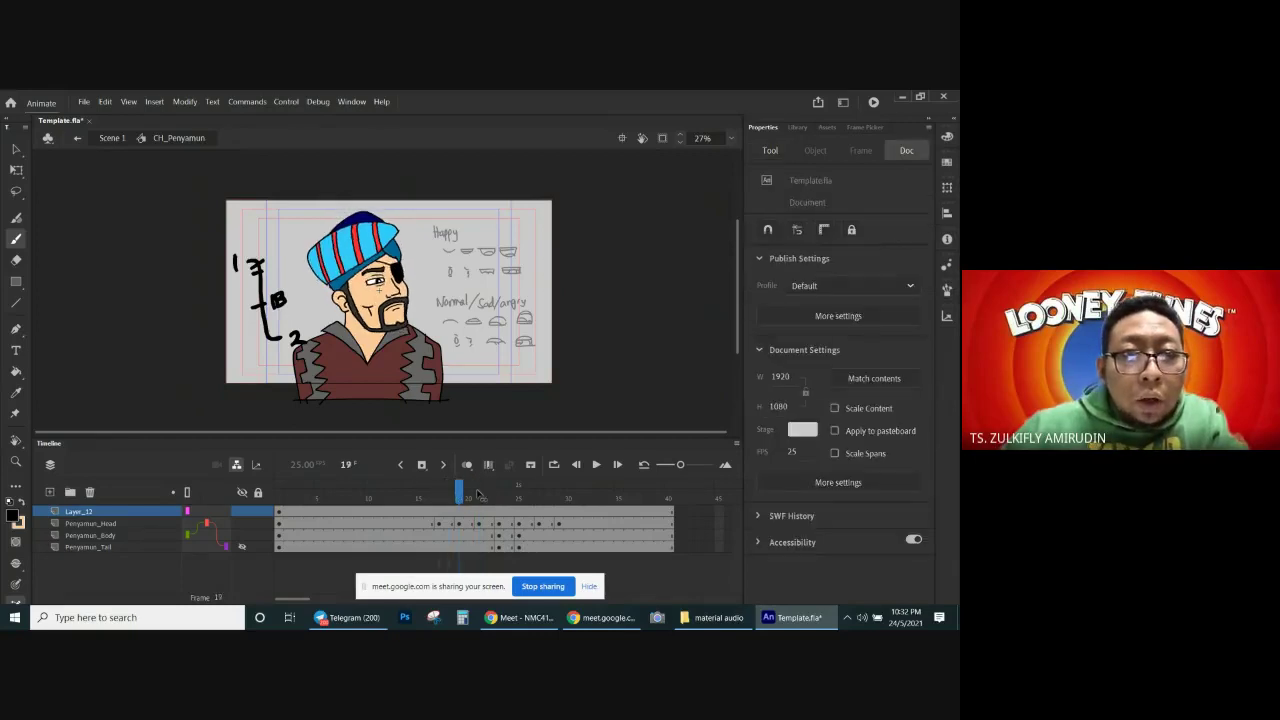
key(comma)
key(comma)
key(period)
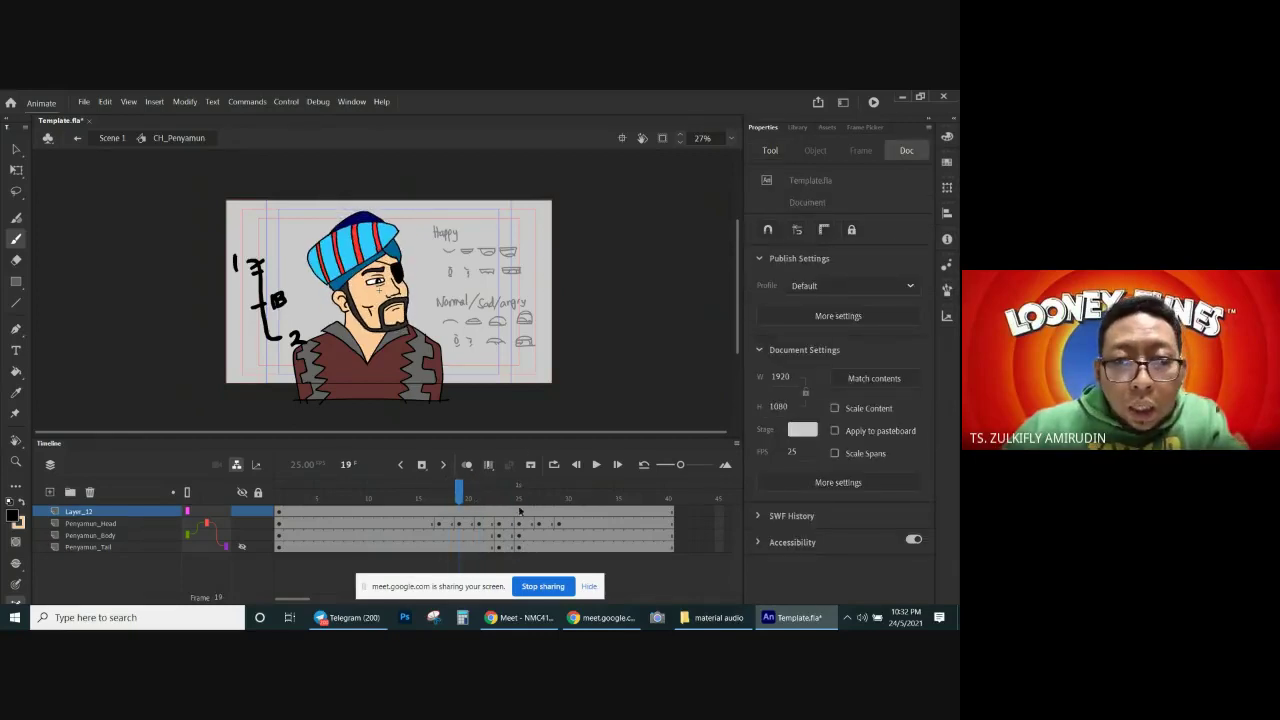
Step: Step through the head-turn frames up to frame 30 and brush spacing ticks near the lower end of the timing line
click(527, 498)
key(period)
key(period)
key(period)
key(period)
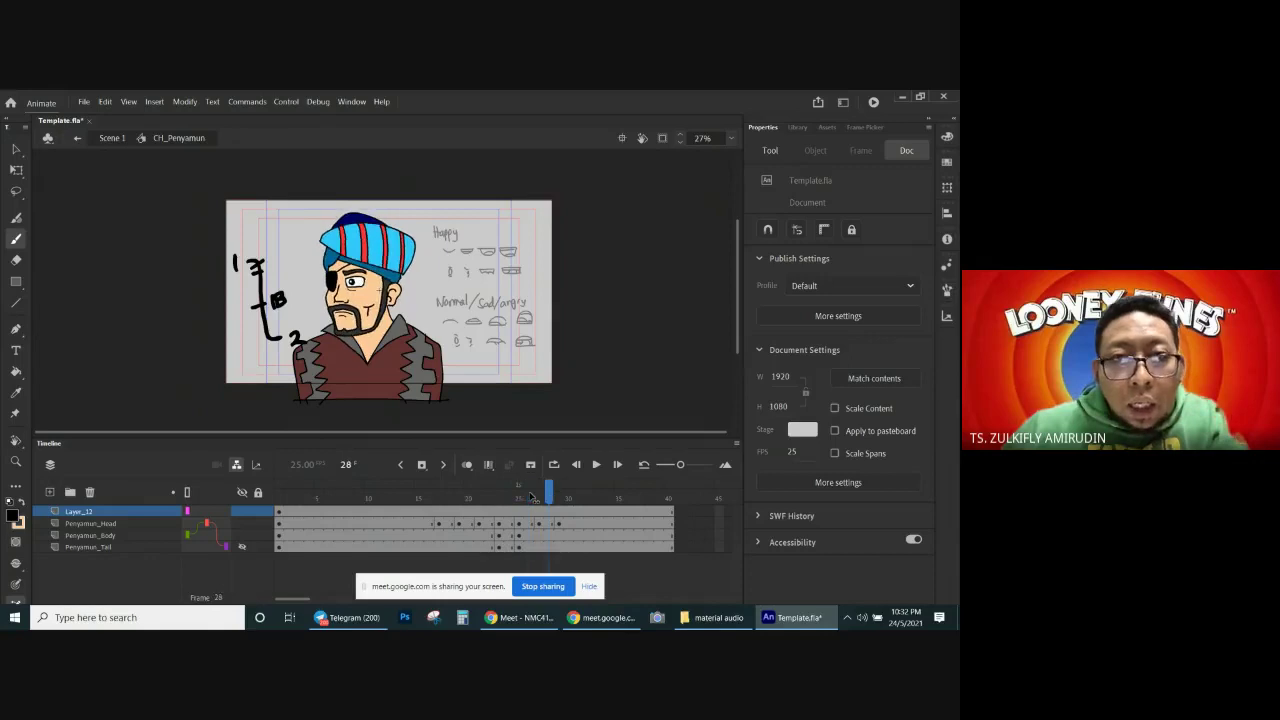
drag(261, 333, 272, 334)
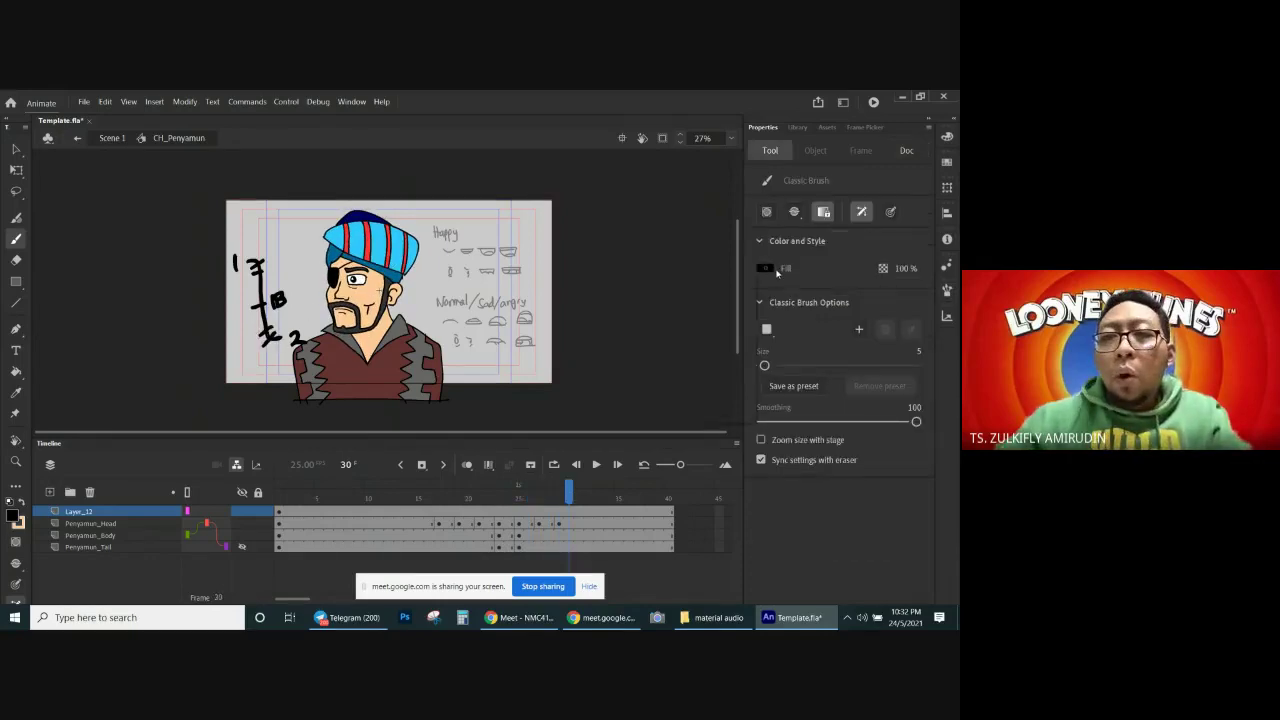
Step: Set the brush fill to red and label the timing line "S.O" at its upper end and "S.I" at its lower end
click(766, 268)
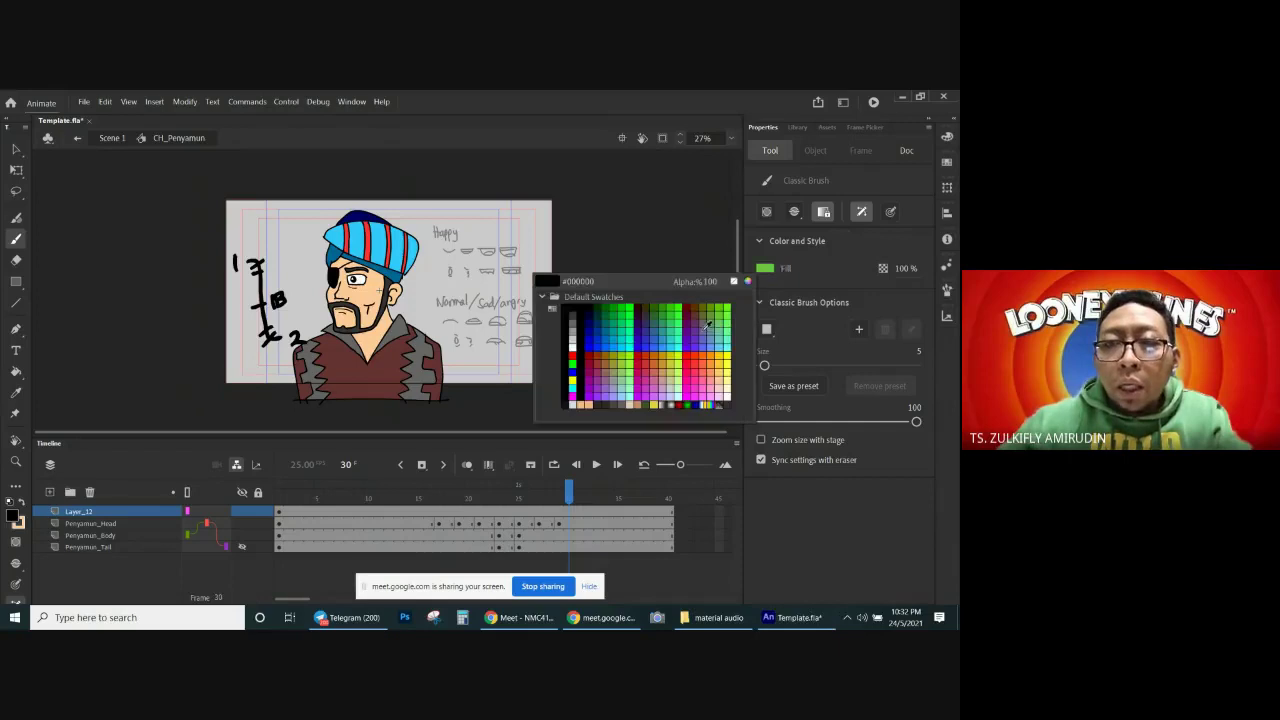
click(575, 348)
key(ctrl+equal)
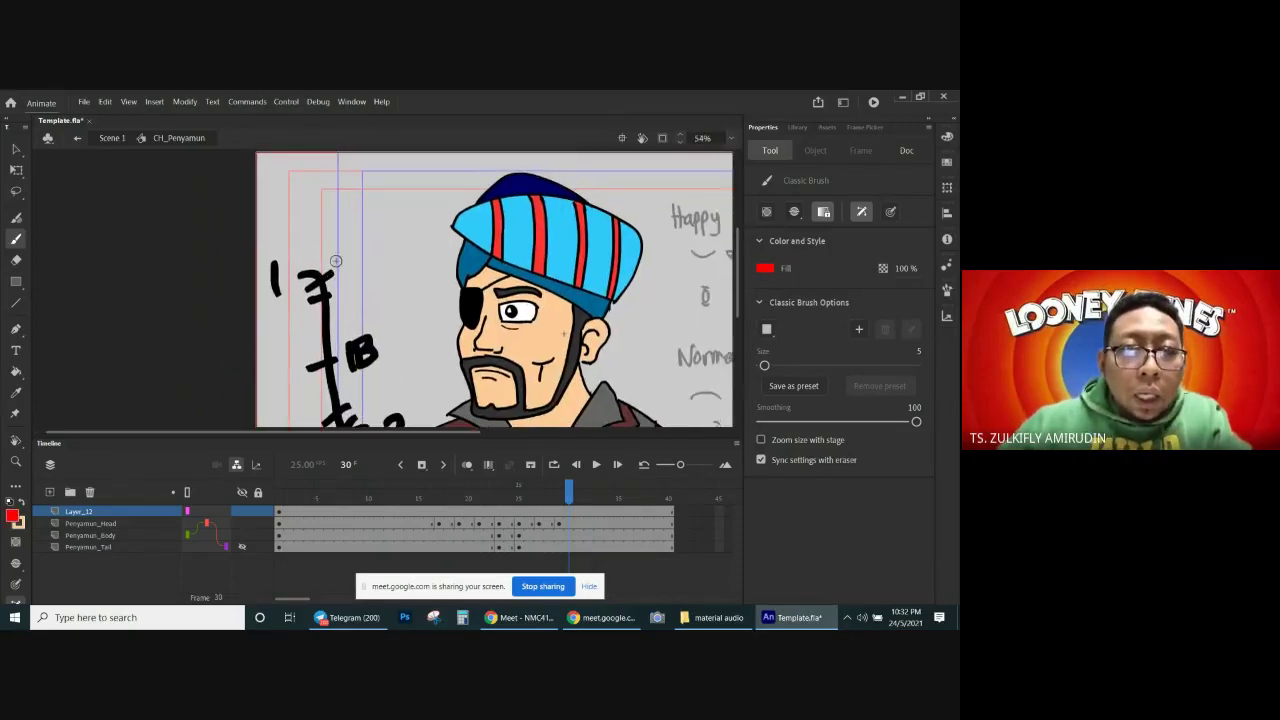
mouse_move(343, 251)
mouse_down()
mouse_move(340, 261)
mouse_move(361, 248)
mouse_up()
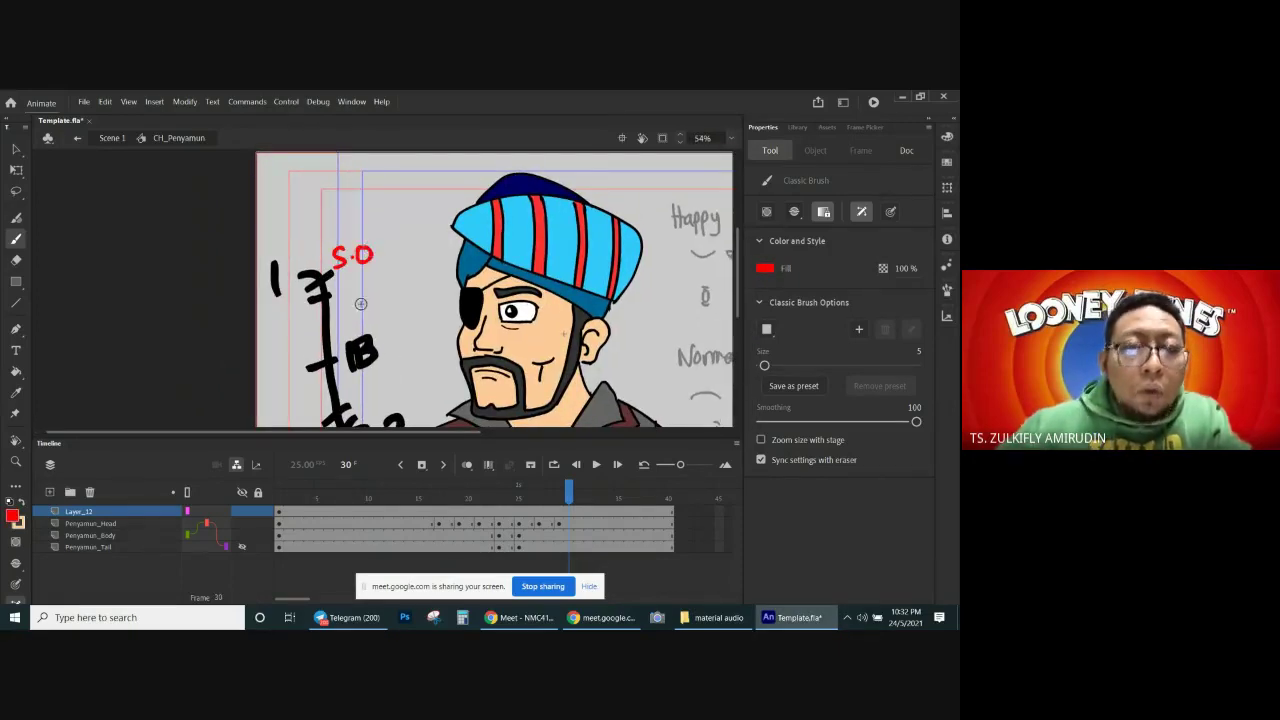
drag(354, 402, 371, 271)
mouse_move(315, 330)
mouse_down()
mouse_move(327, 343)
mouse_move(347, 325)
mouse_up()
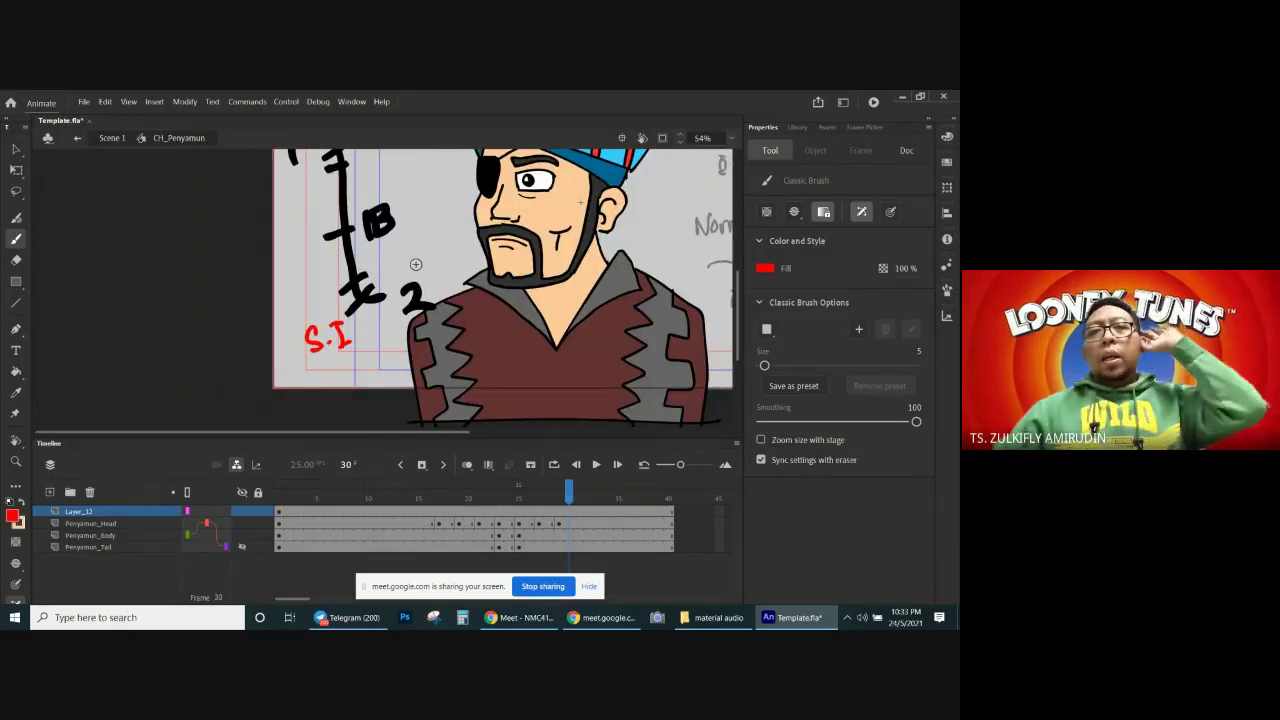
Step: Save the file with the whole stage in view and scrub the head turn back to frame 4
key(ctrl+minus)
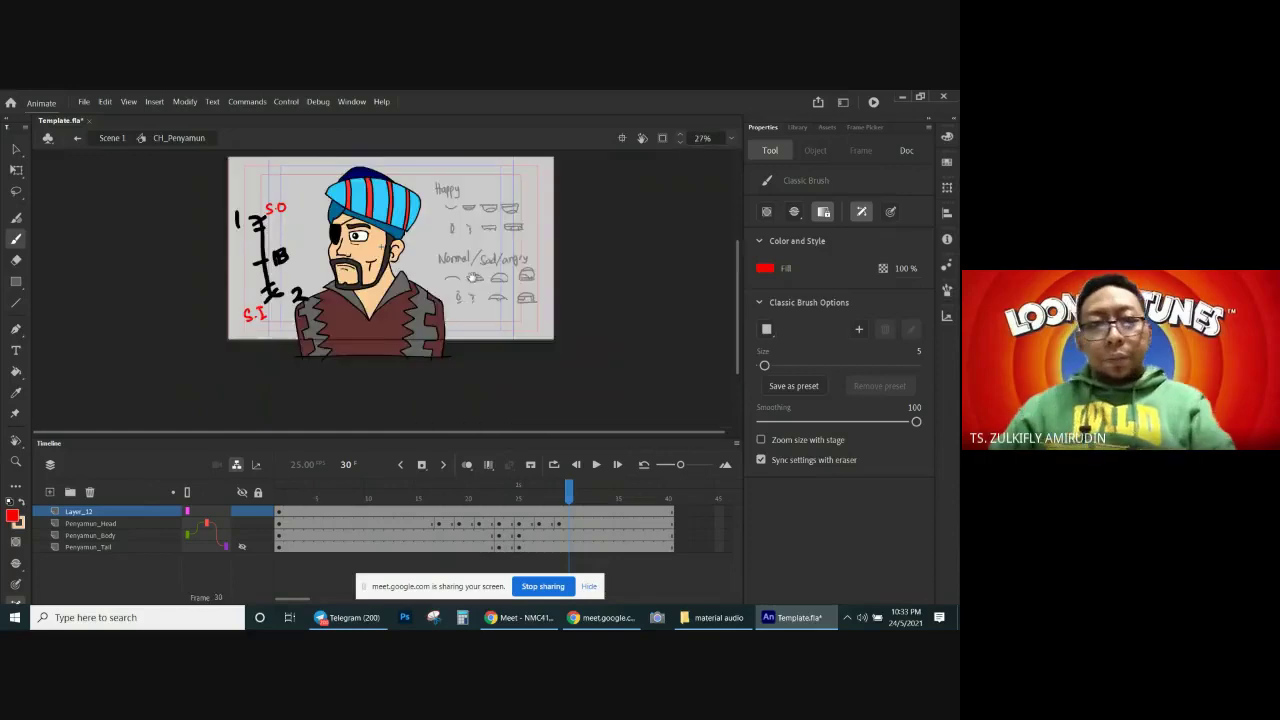
key(ctrl+s)
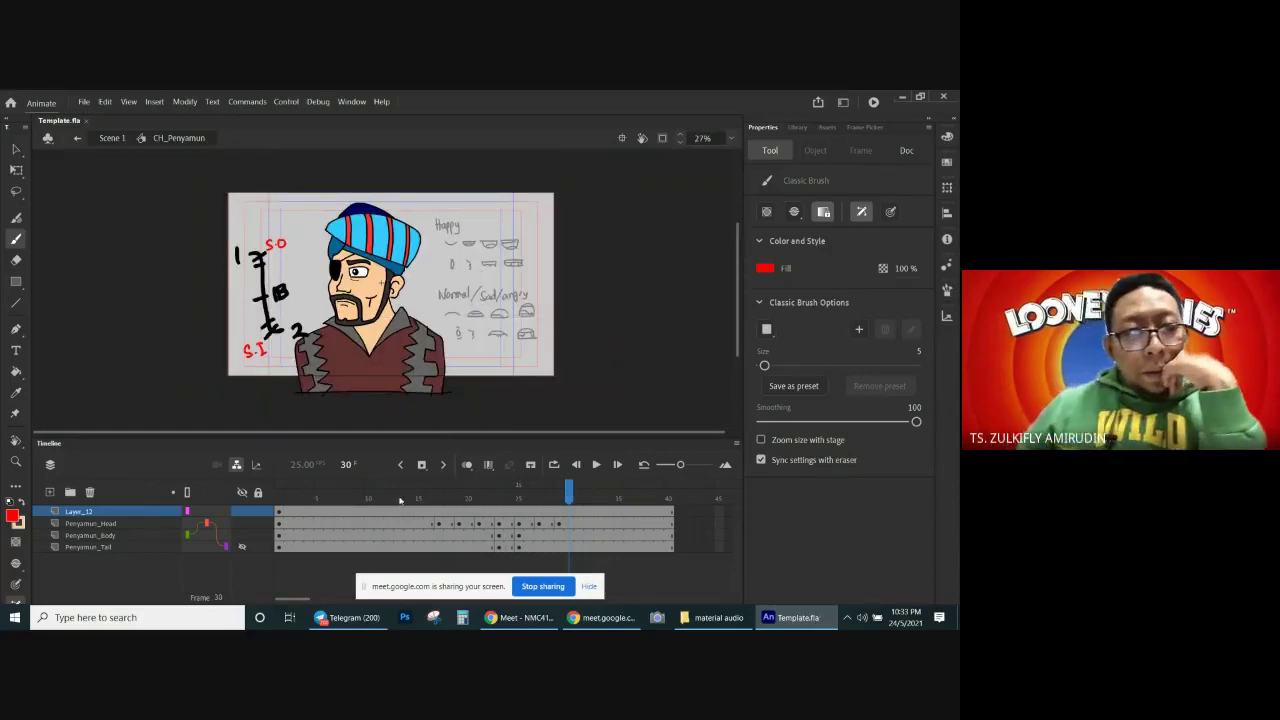
drag(400, 500, 309, 500)
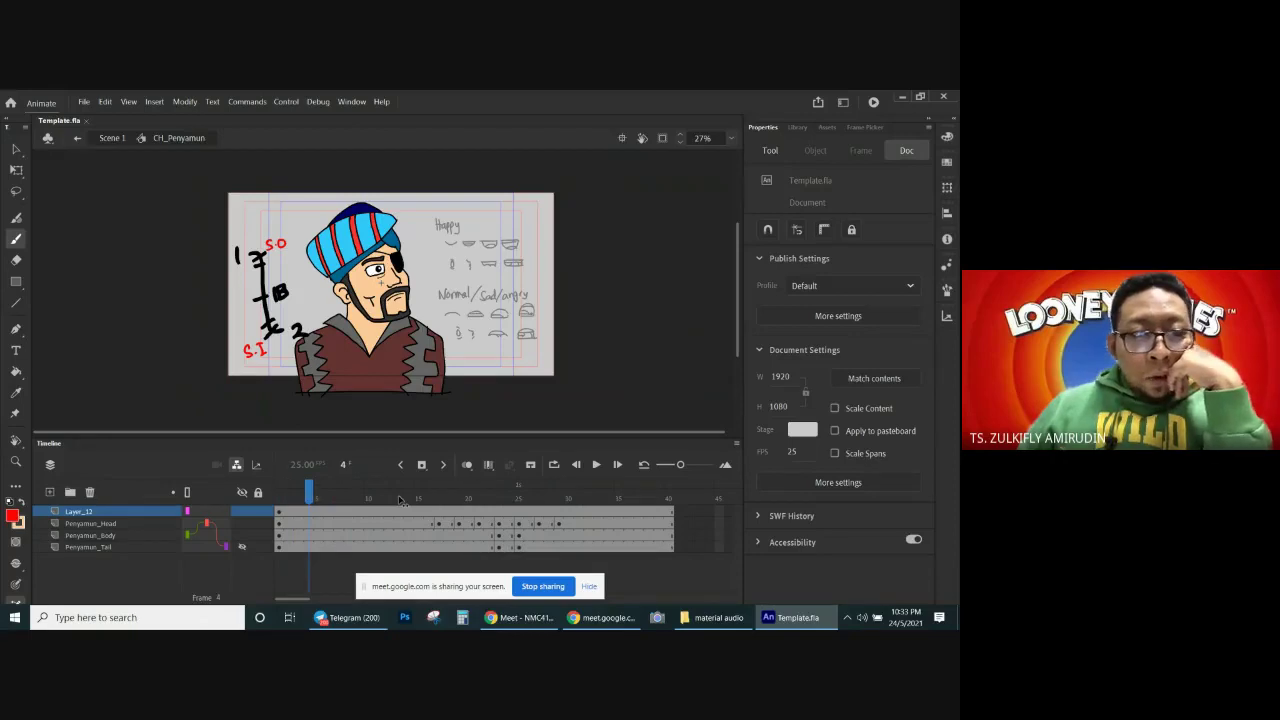